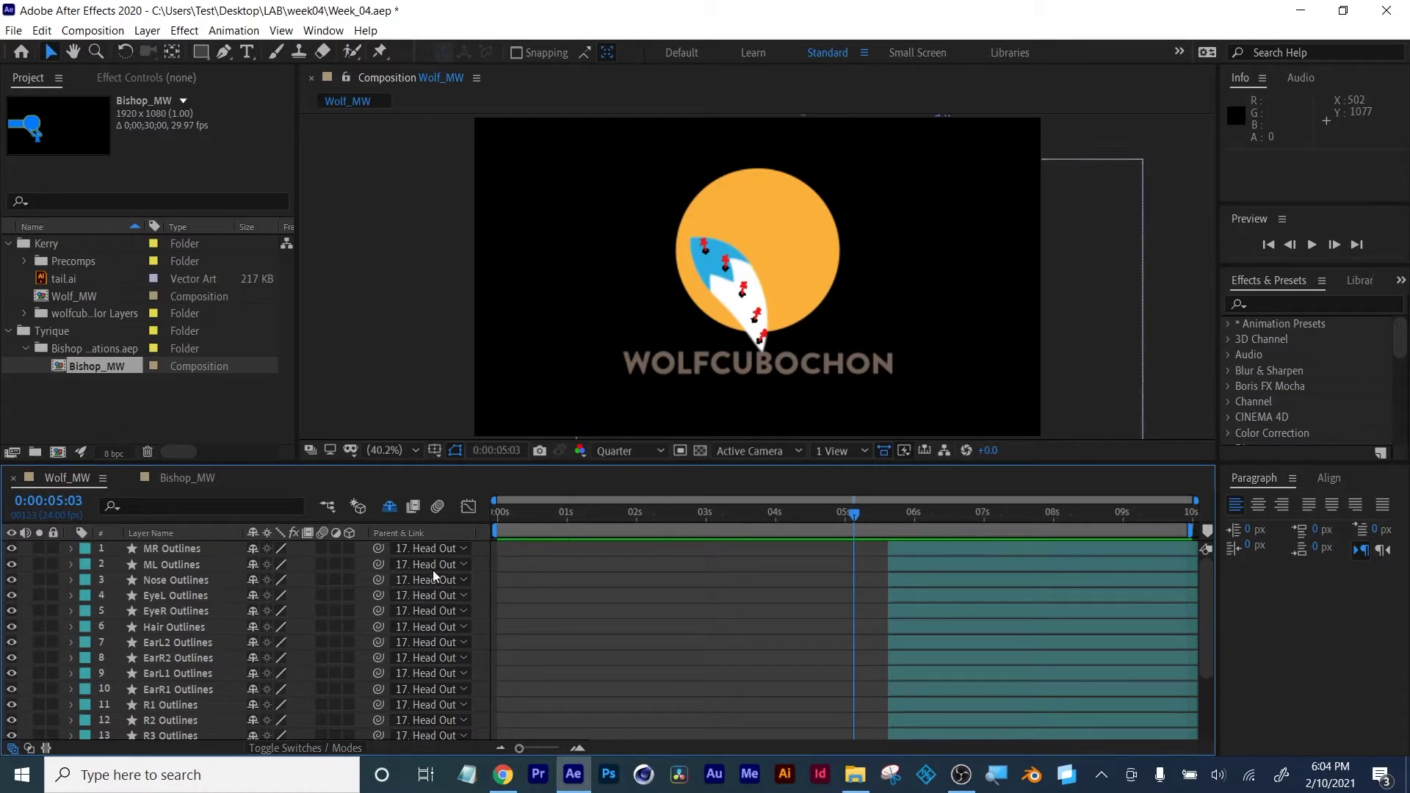
Enlarge the timeline area, turn off the shy setting of the Orange Circle layer and hide all shy layers
{"action": "scroll", "coordinate": [588, 620], "scroll_direction": "down", "scroll_amount": 3}
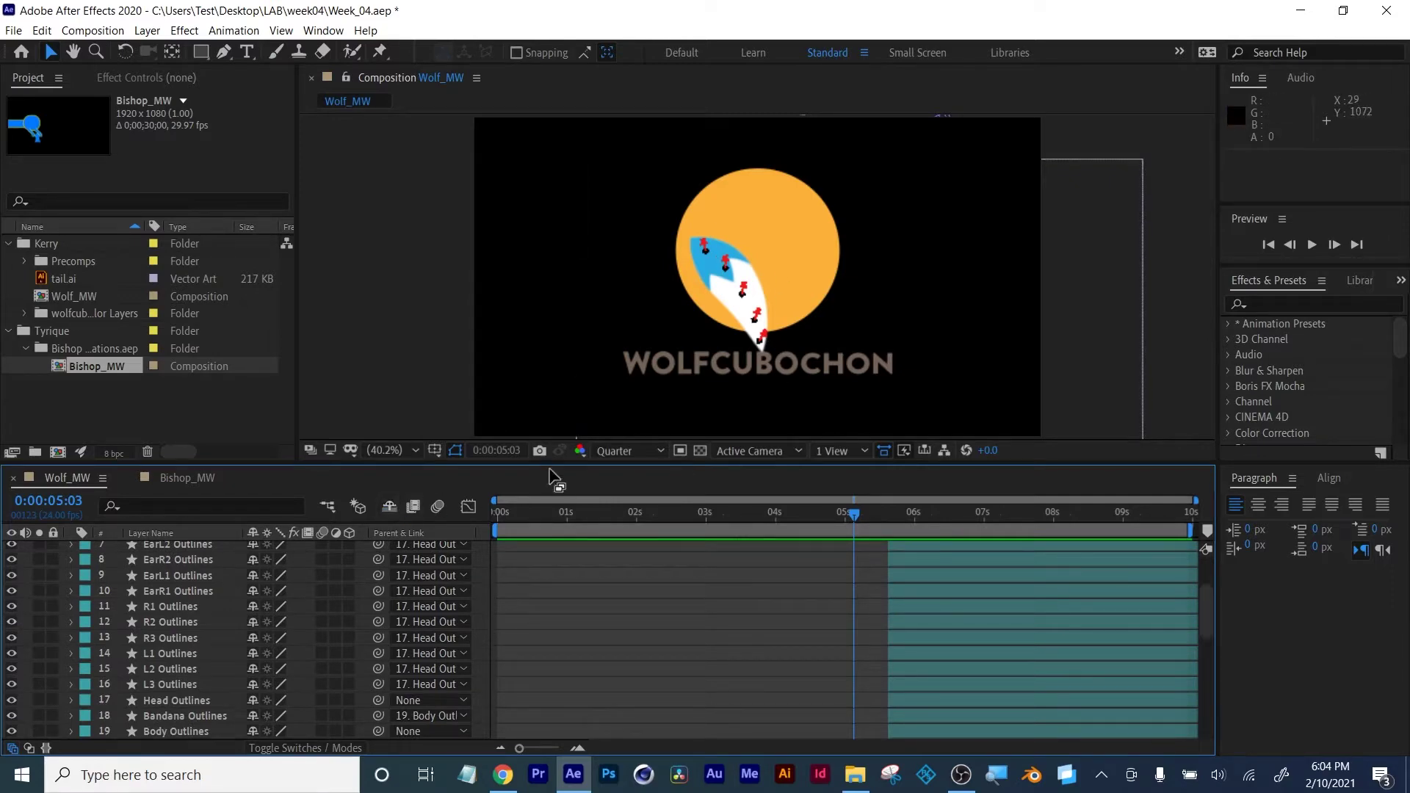
{"action": "left_click_drag", "start_coordinate": [552, 464], "coordinate": [552, 265]}
{"action": "left_click", "coordinate": [155, 480]}
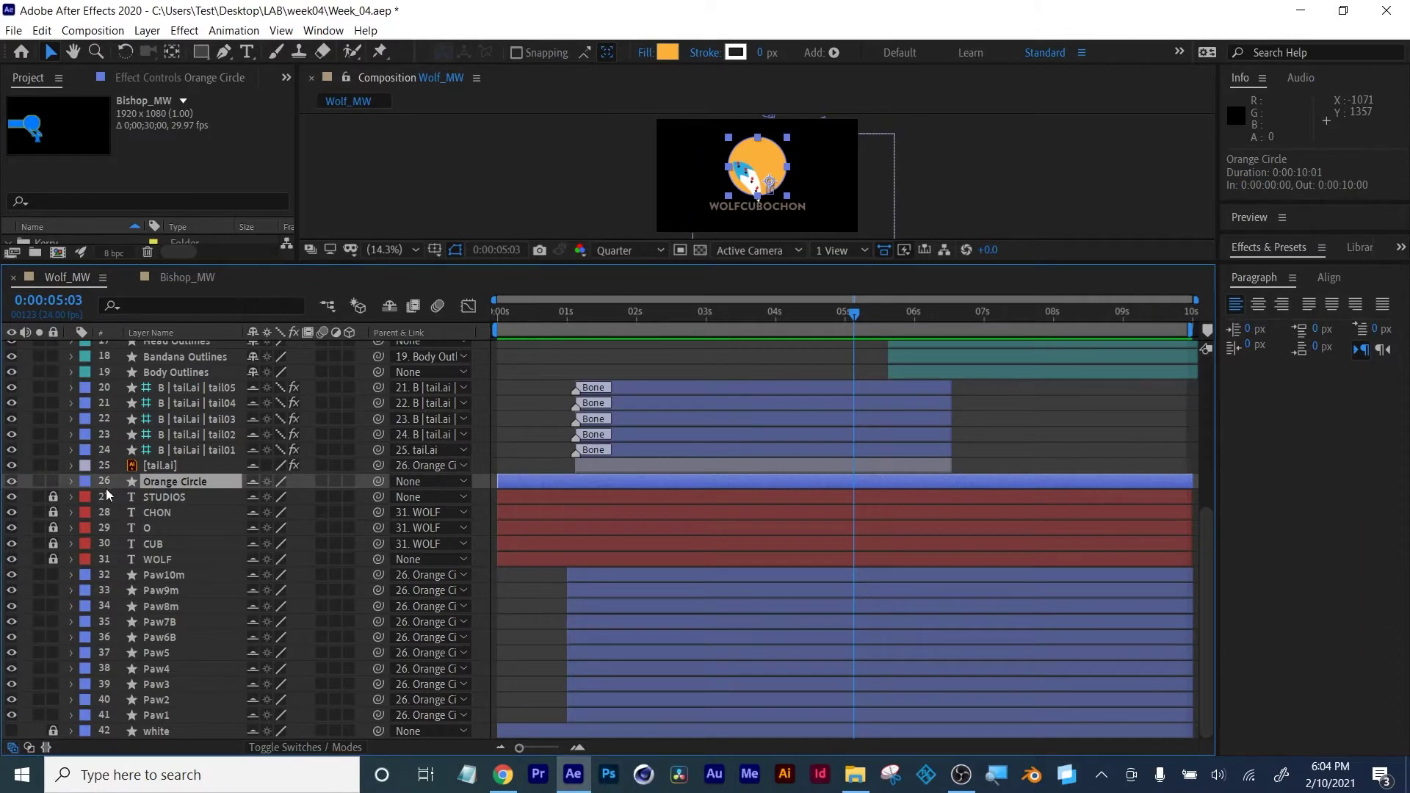
{"action": "left_click", "coordinate": [253, 482]}
{"action": "left_click", "coordinate": [389, 308]}
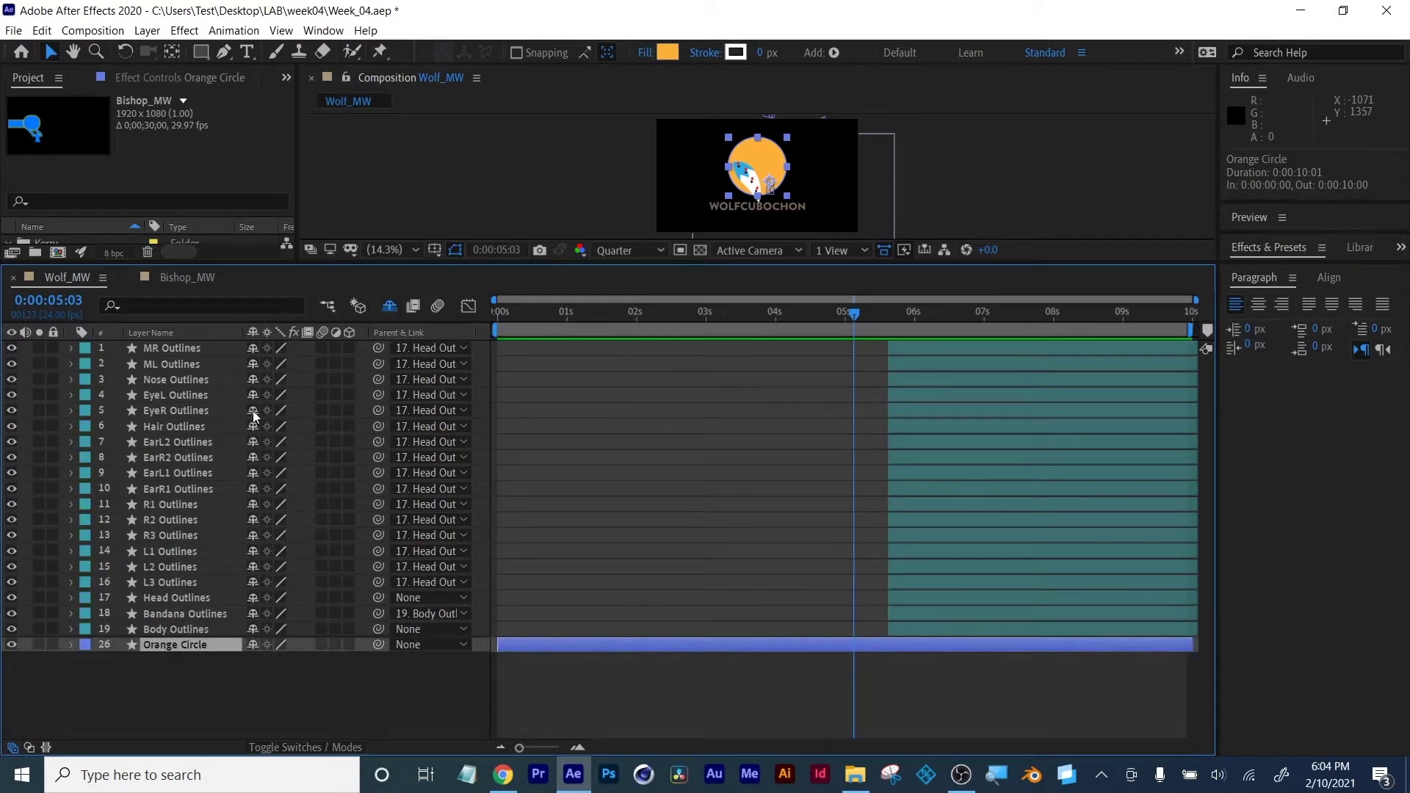
Show the shy layers again, look through the full layer stack and set the current time to 0:00:06:12
{"action": "left_click", "coordinate": [204, 695]}
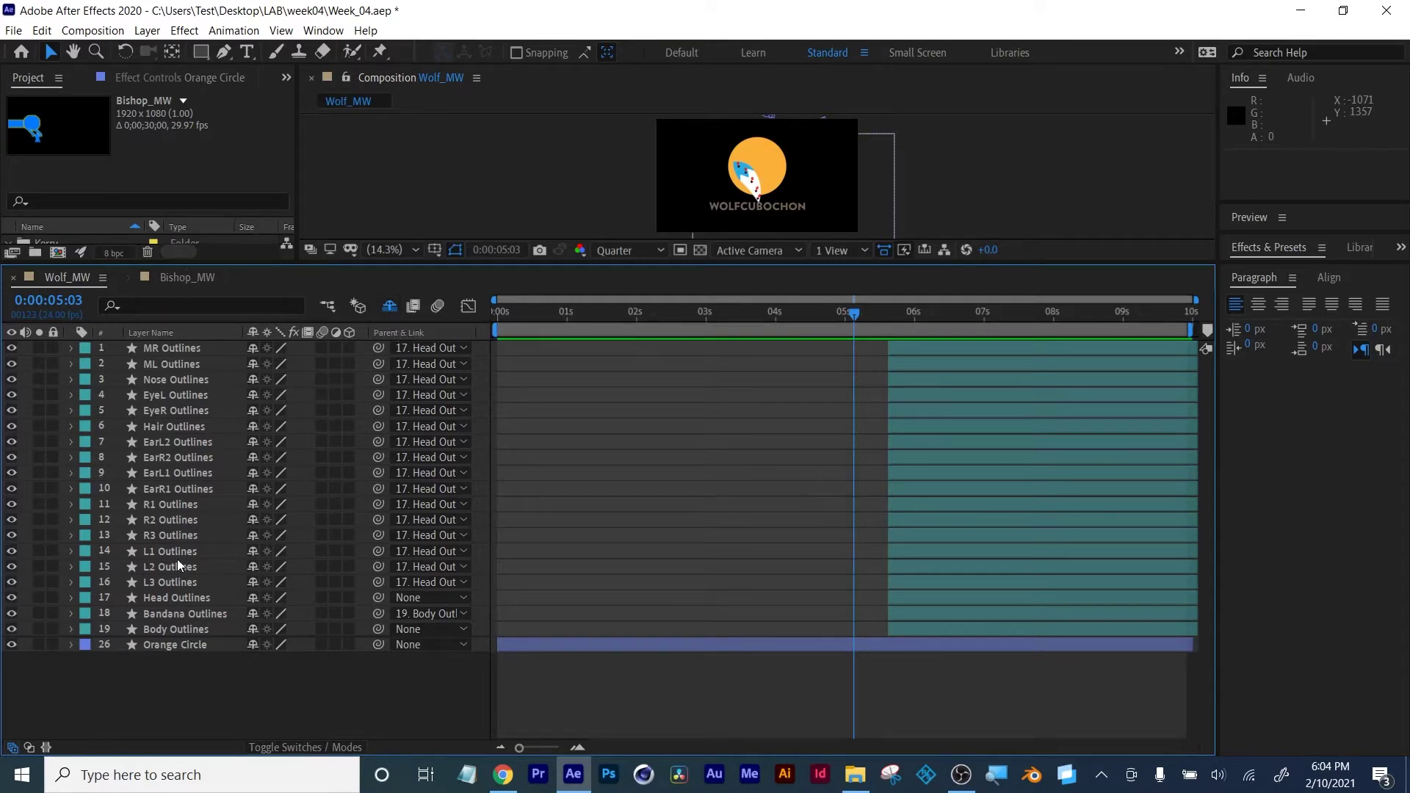
{"action": "left_click", "coordinate": [391, 310]}
{"action": "scroll", "coordinate": [99, 659], "scroll_direction": "down", "scroll_amount": 5}
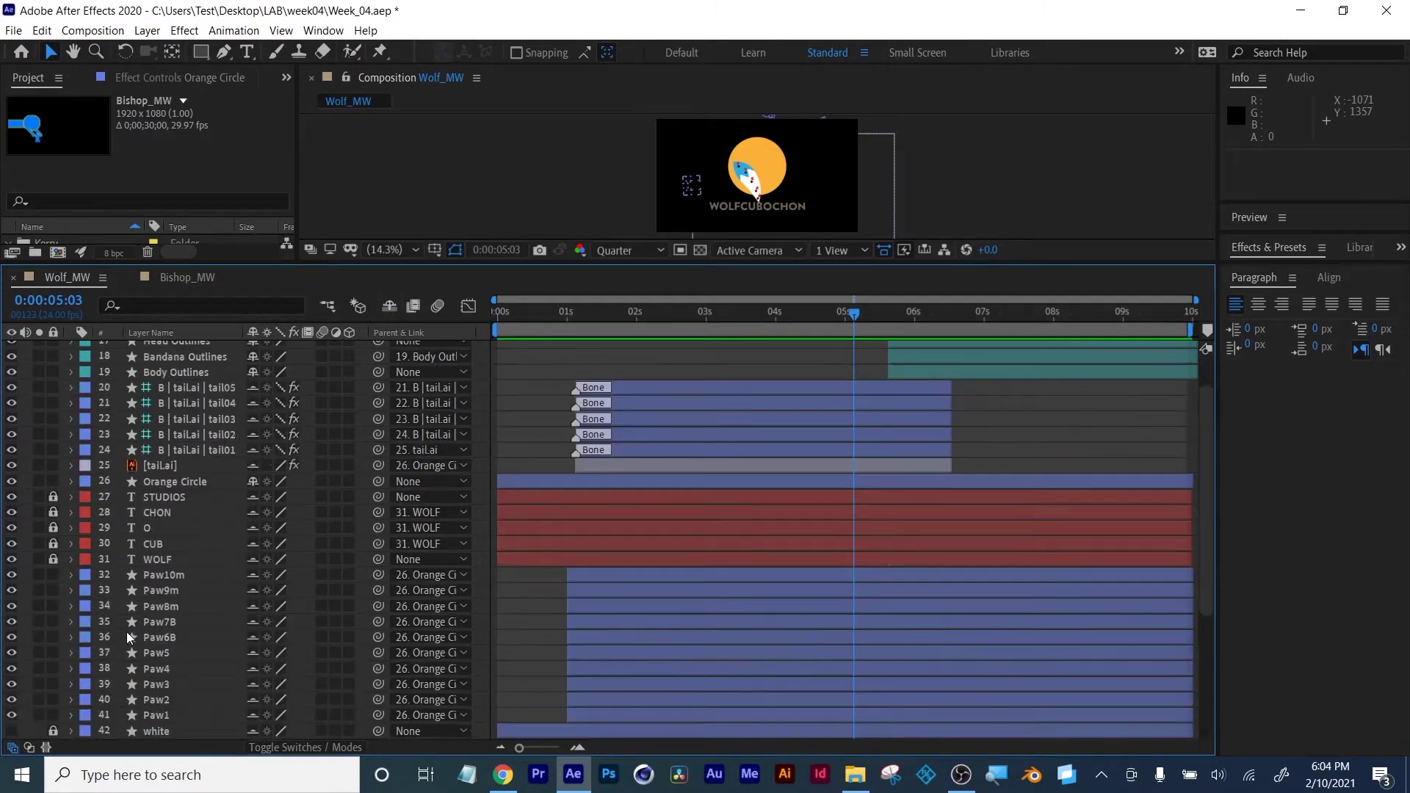
{"action": "scroll", "coordinate": [185, 564], "scroll_direction": "up", "scroll_amount": 5}
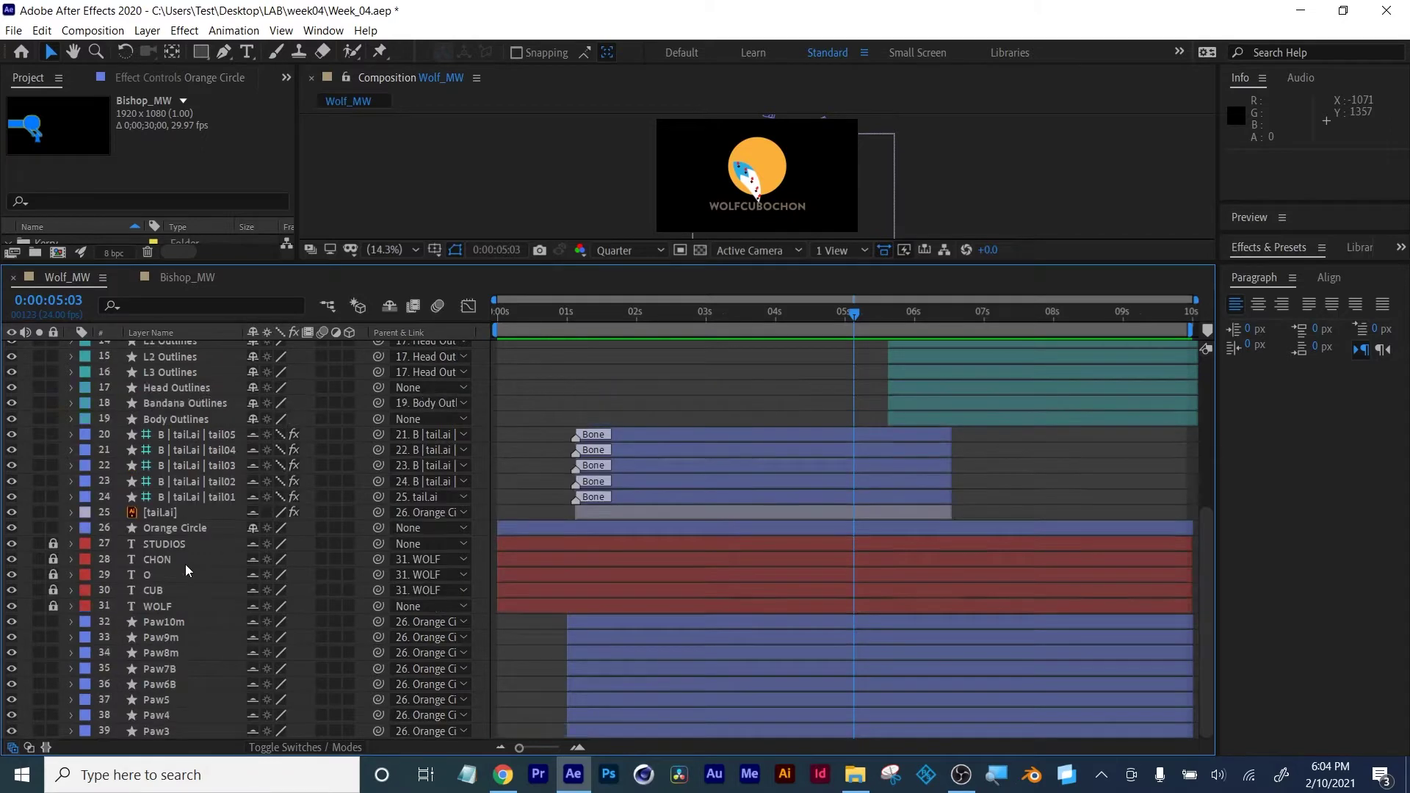
{"action": "left_click", "coordinate": [391, 309]}
{"action": "left_click_drag", "start_coordinate": [778, 314], "coordinate": [949, 314]}
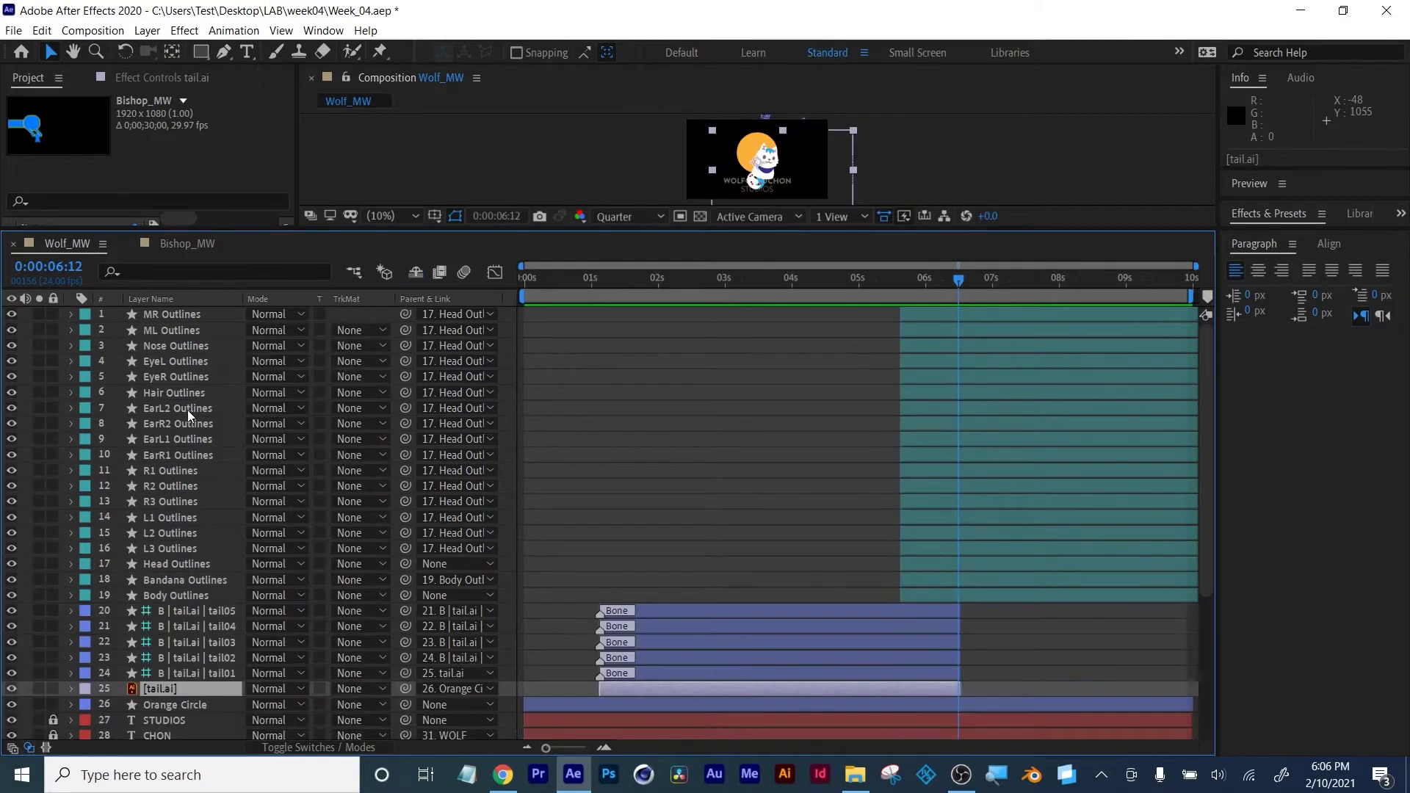
Pre-compose the layers from MR Outlines through tail.ai as Rig, moving all attributes into the new composition
{"action": "left_click", "coordinate": [185, 315]}
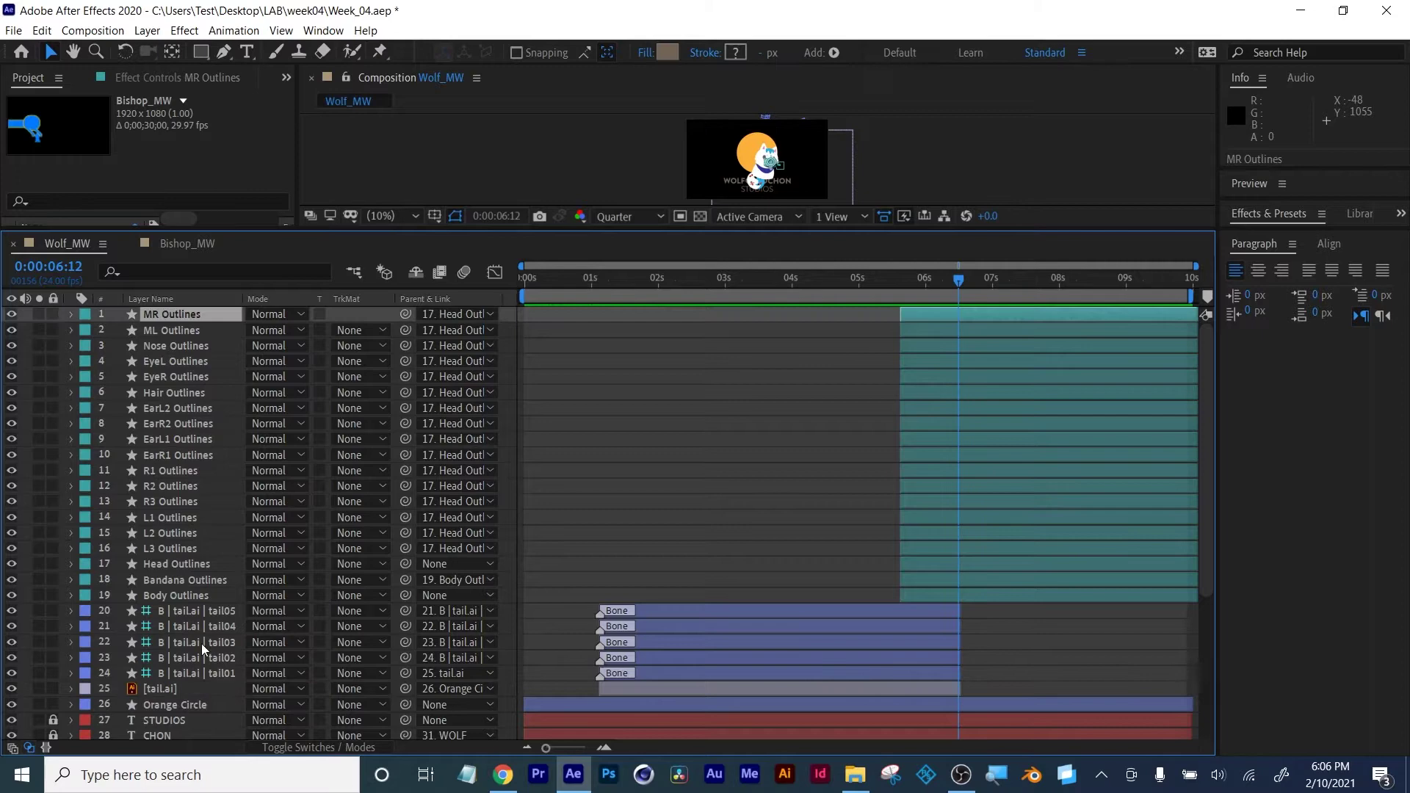
{"action": "left_click", "coordinate": [165, 687], "text": "shift"}
{"action": "scroll", "coordinate": [187, 633], "scroll_direction": "down", "scroll_amount": 5}
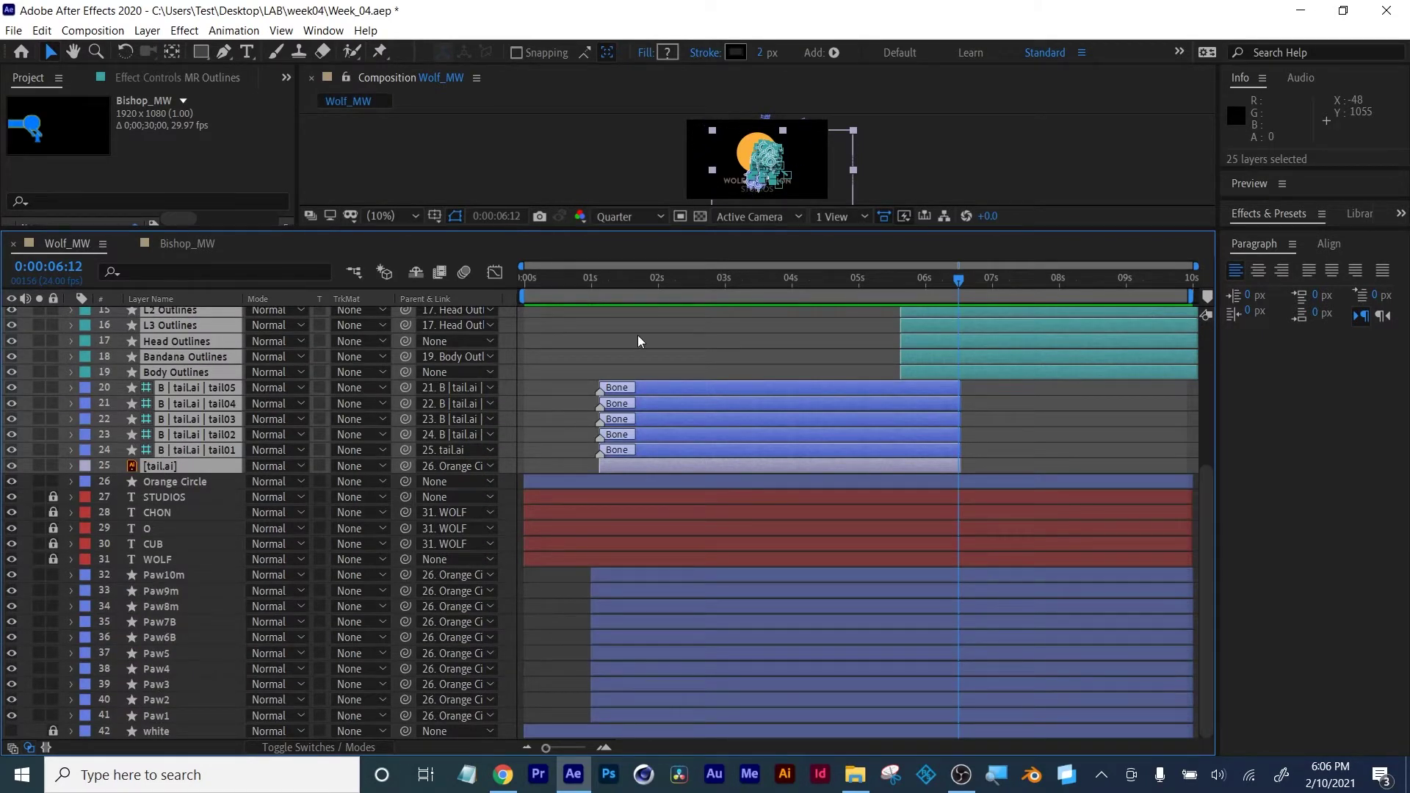
{"action": "scroll", "coordinate": [151, 536], "scroll_direction": "up", "scroll_amount": 5}
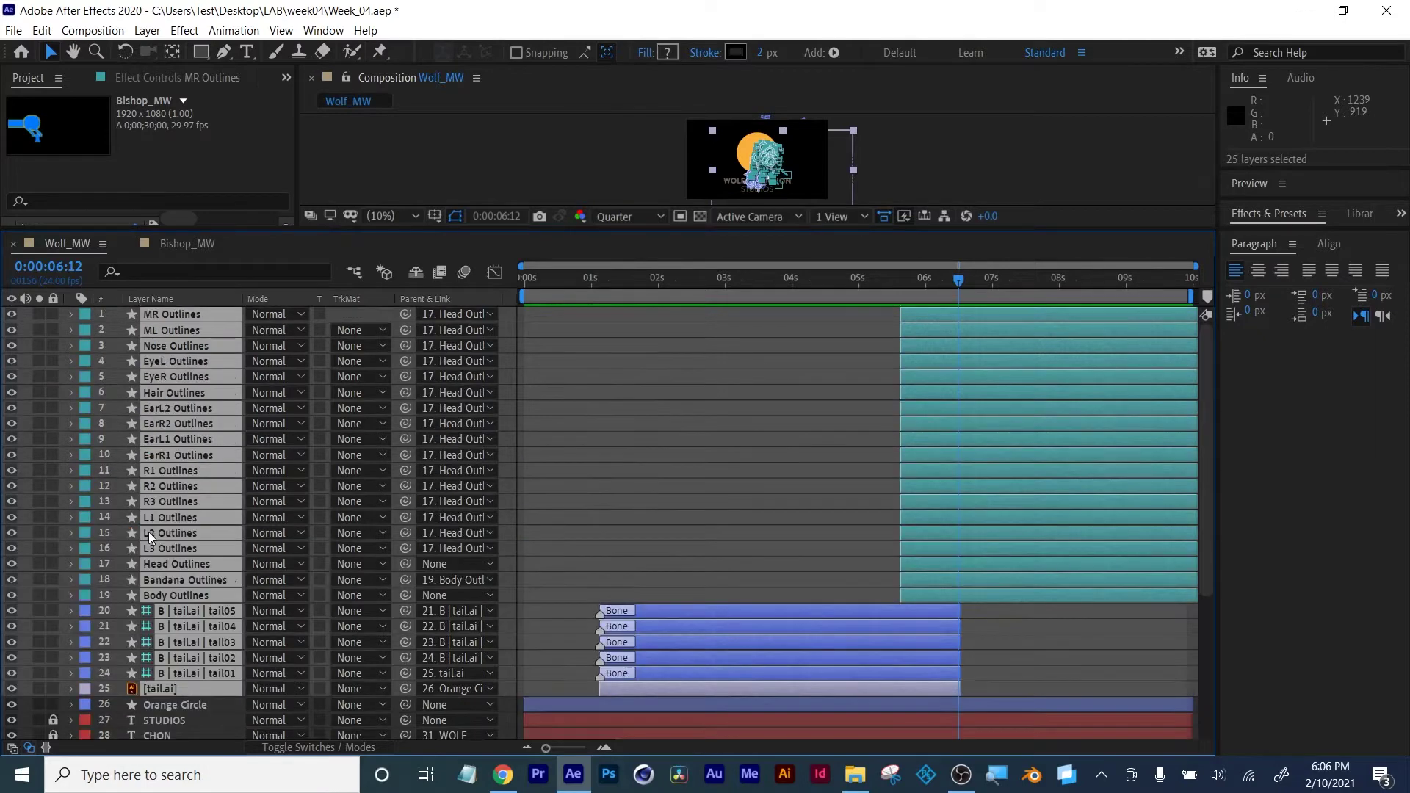
{"action": "scroll", "coordinate": [173, 734], "scroll_direction": "down", "scroll_amount": 5}
{"action": "scroll", "coordinate": [176, 705], "scroll_direction": "up", "scroll_amount": 5}
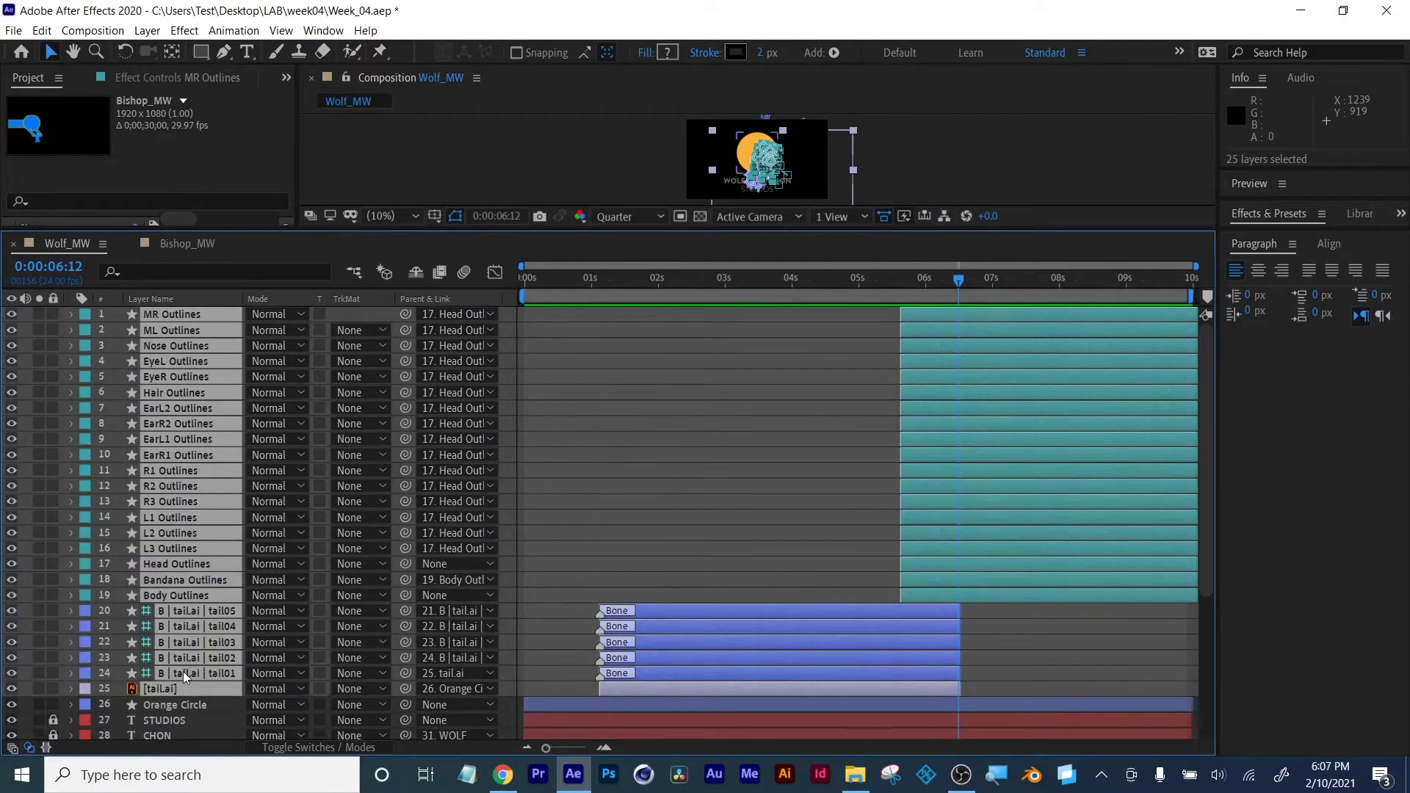
{"action": "right_click", "coordinate": [169, 447]}
{"action": "left_click", "coordinate": [227, 671]}
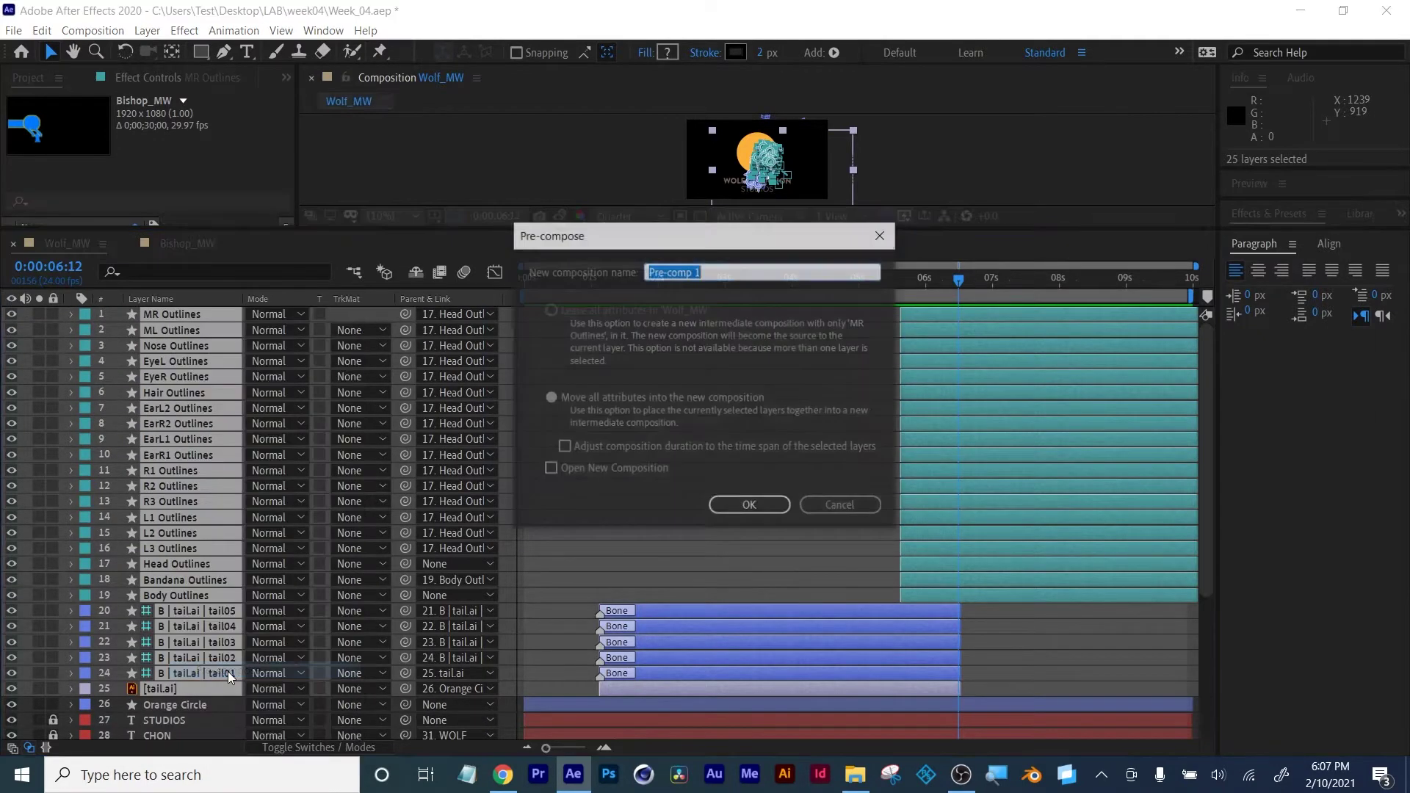
{"action": "type", "text": "Rig"}
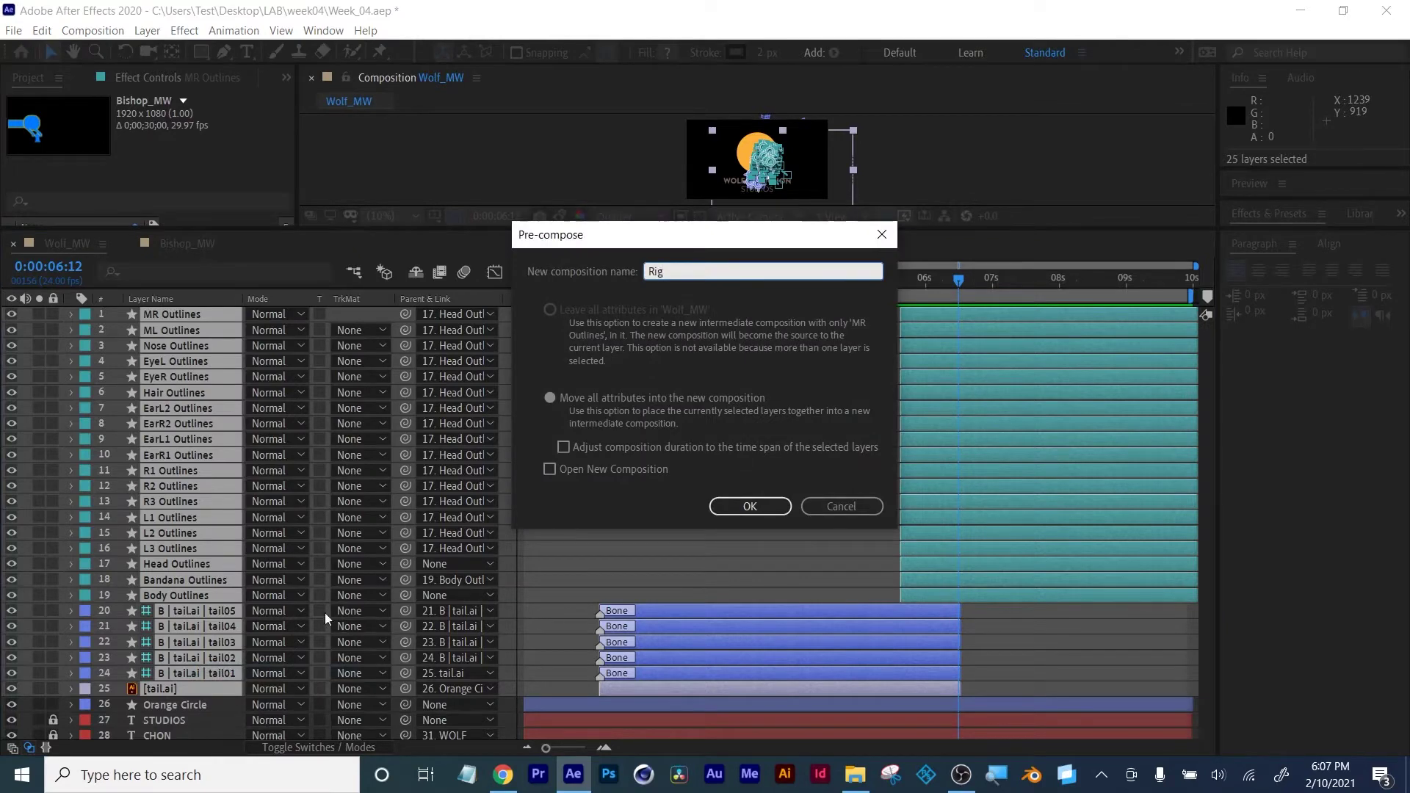
{"action": "left_click", "coordinate": [549, 398]}
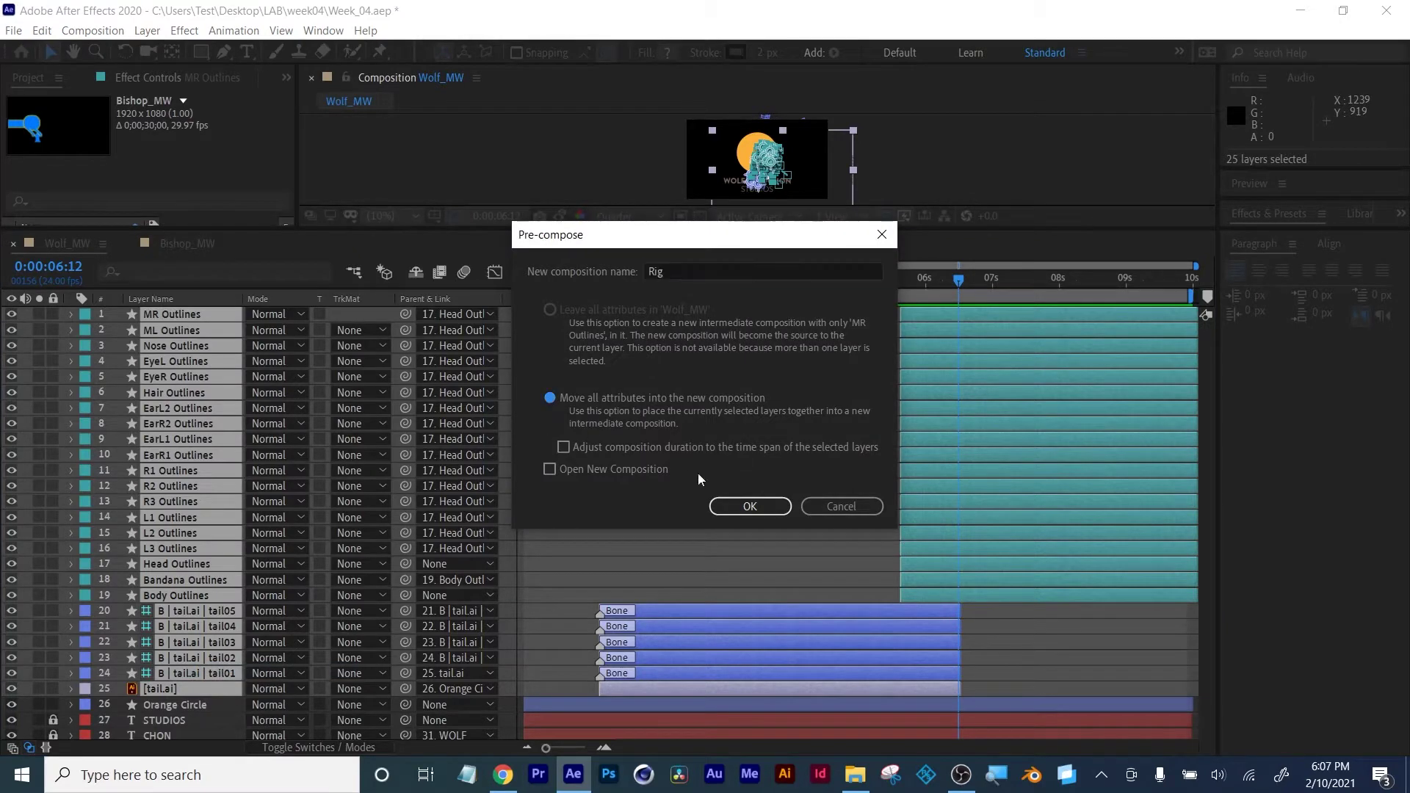
{"action": "left_click", "coordinate": [732, 507]}
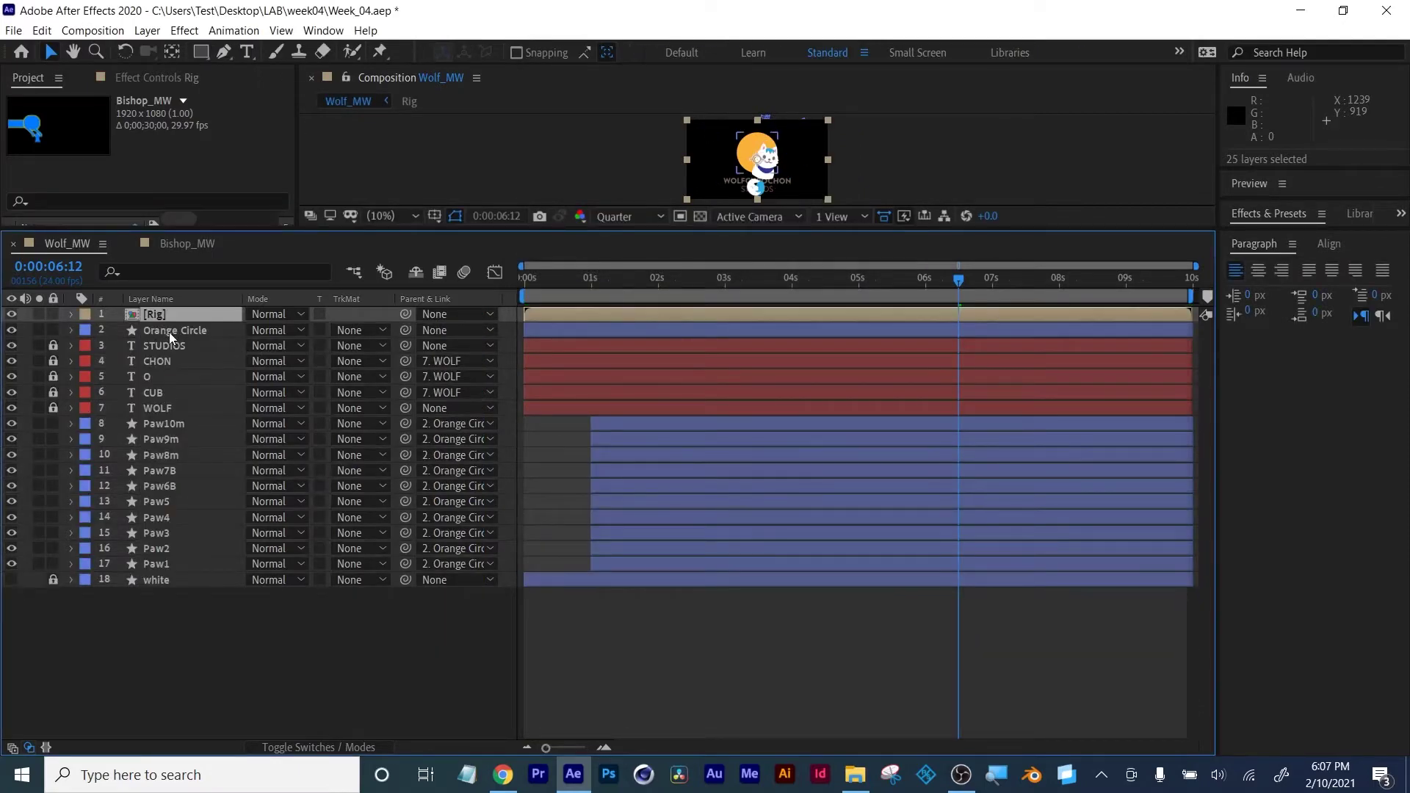
Place the Orange Circle layer directly above Rig and set Rig's track matte to Alpha Matte "Orange Circle"
{"action": "left_click", "coordinate": [169, 332]}
{"action": "left_click_drag", "start_coordinate": [166, 333], "coordinate": [171, 310]}
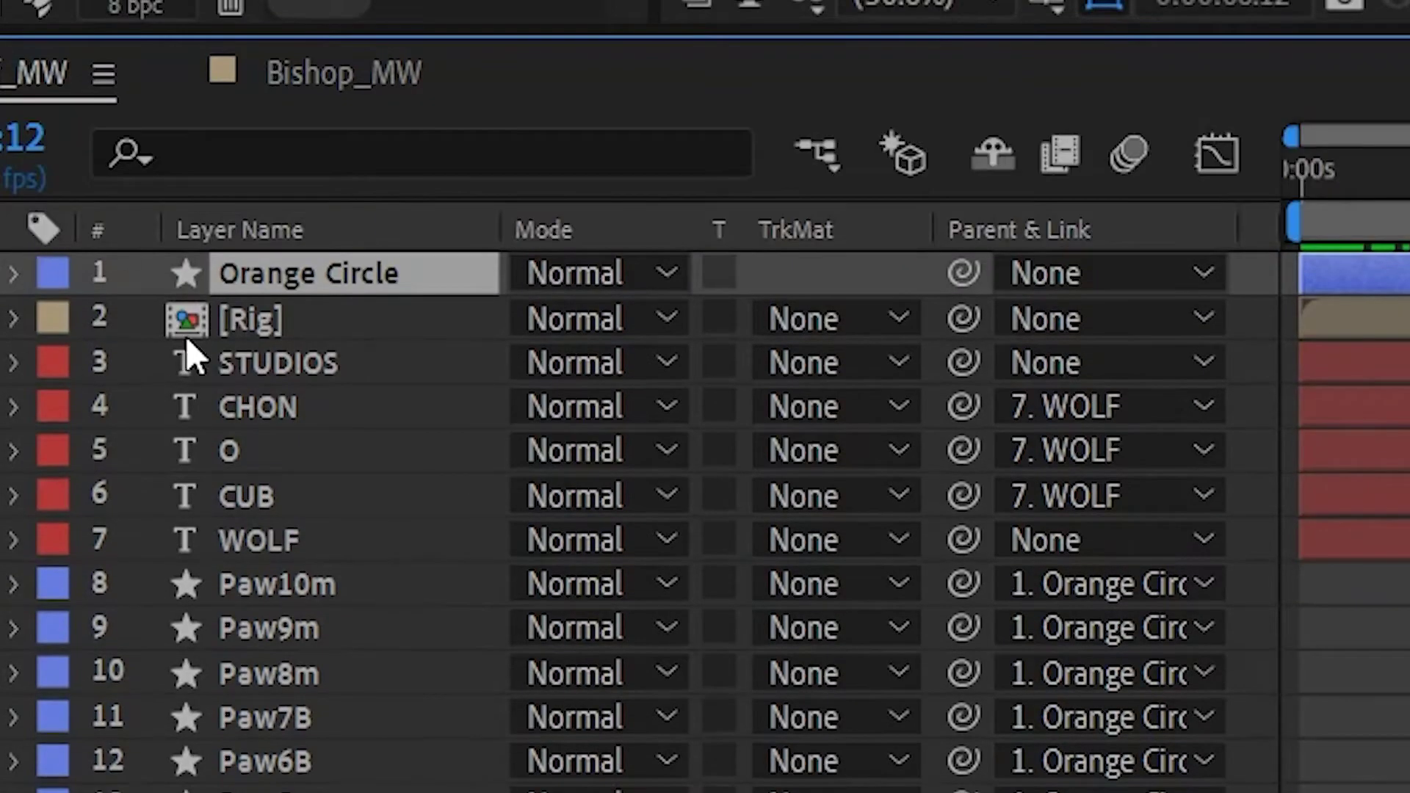
{"action": "left_click", "coordinate": [224, 334]}
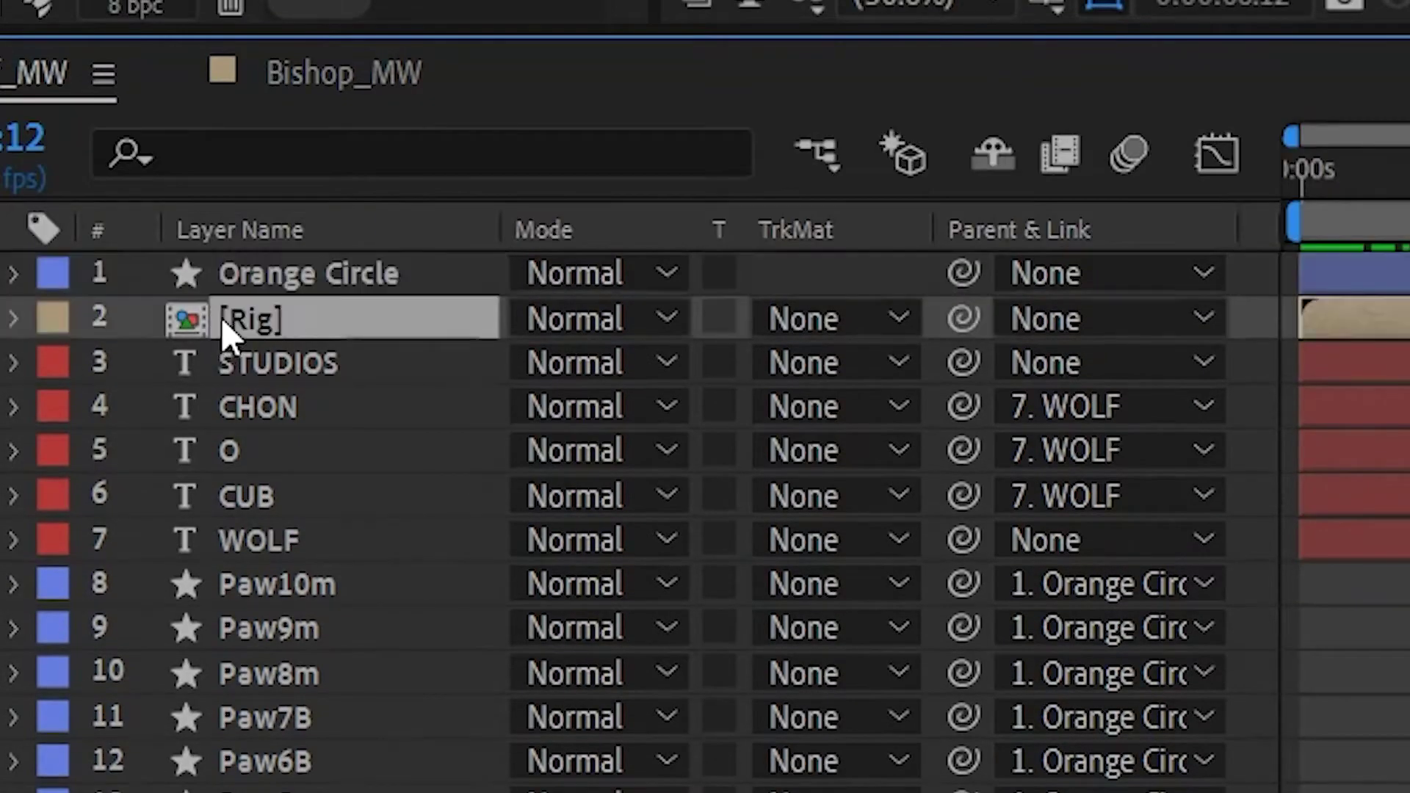
{"action": "left_click", "coordinate": [869, 323]}
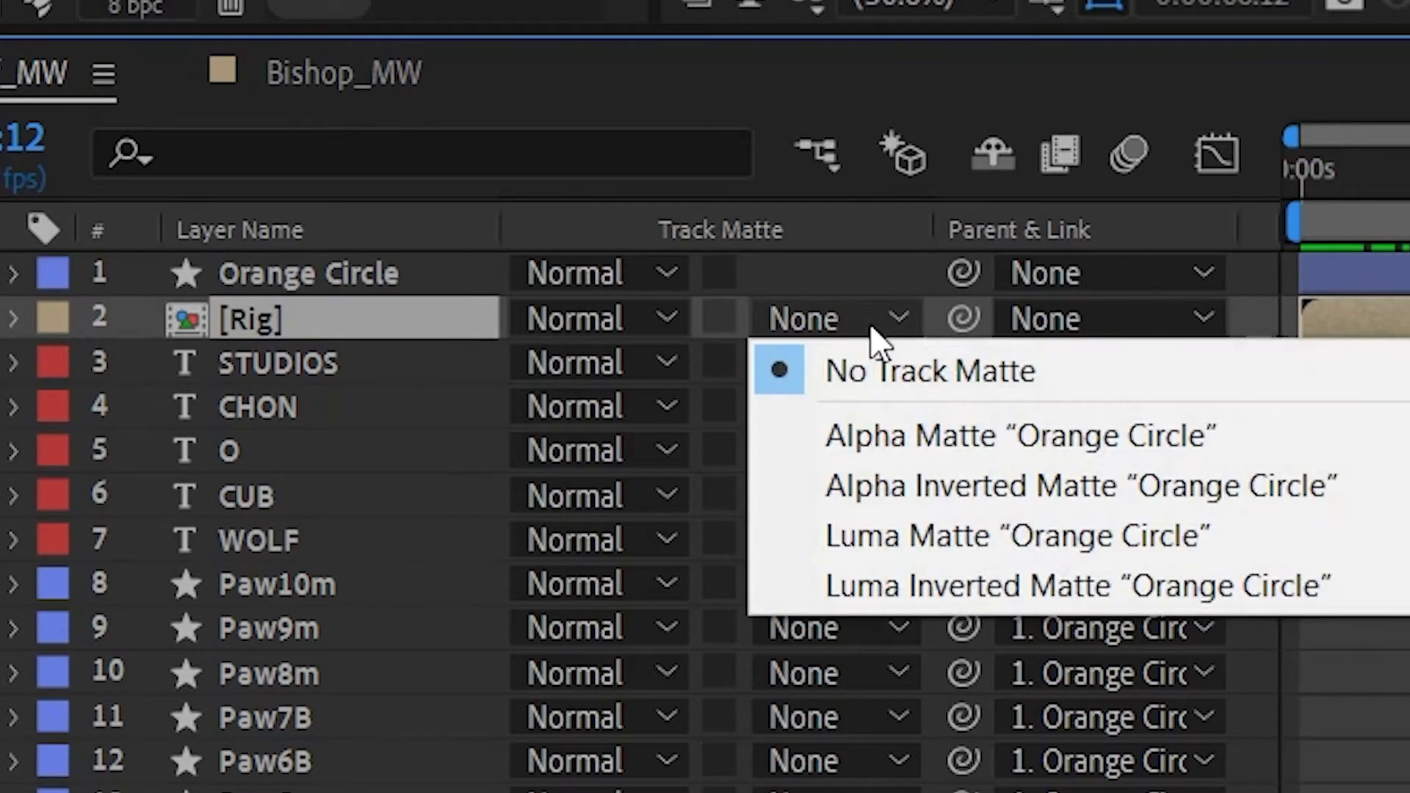
{"action": "left_click", "coordinate": [888, 434]}
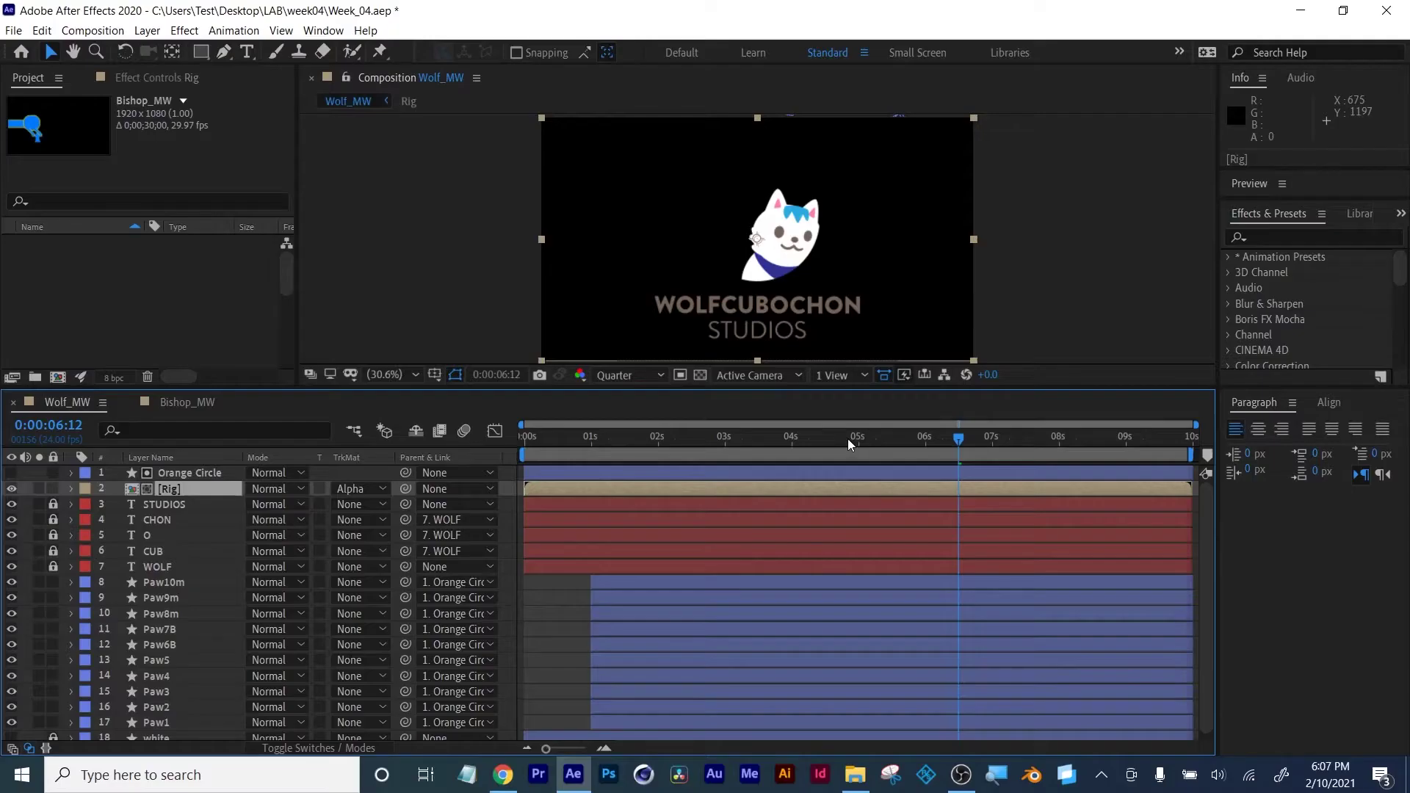
At 0:00:01:21, duplicate the Orange Circle layer, place the copy just above the white layer and make it visible
{"action": "left_click_drag", "start_coordinate": [847, 438], "coordinate": [650, 448]}
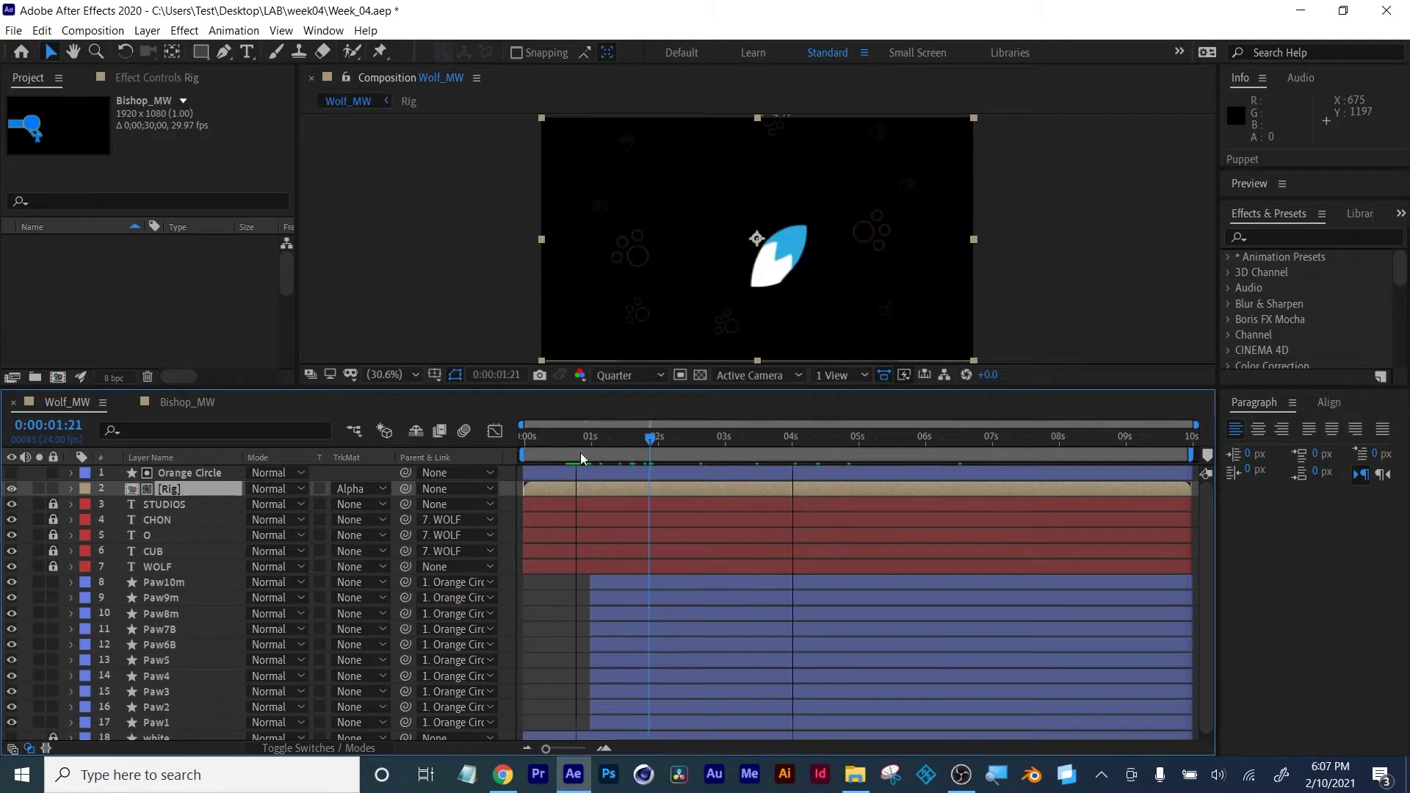
{"action": "scroll", "coordinate": [125, 547], "scroll_direction": "down", "scroll_amount": 1}
{"action": "scroll", "coordinate": [178, 533], "scroll_direction": "up", "scroll_amount": 1}
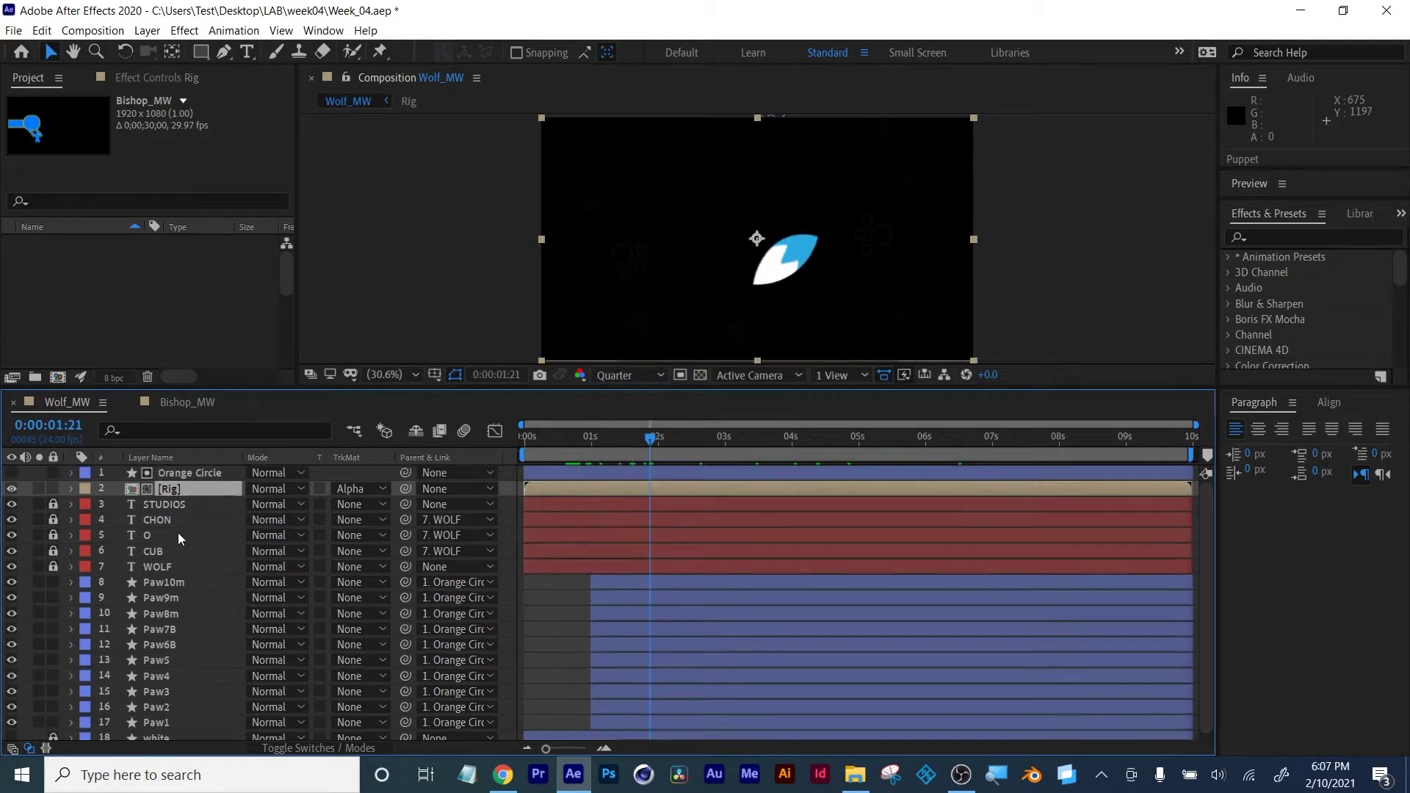
{"action": "left_click", "coordinate": [183, 475]}
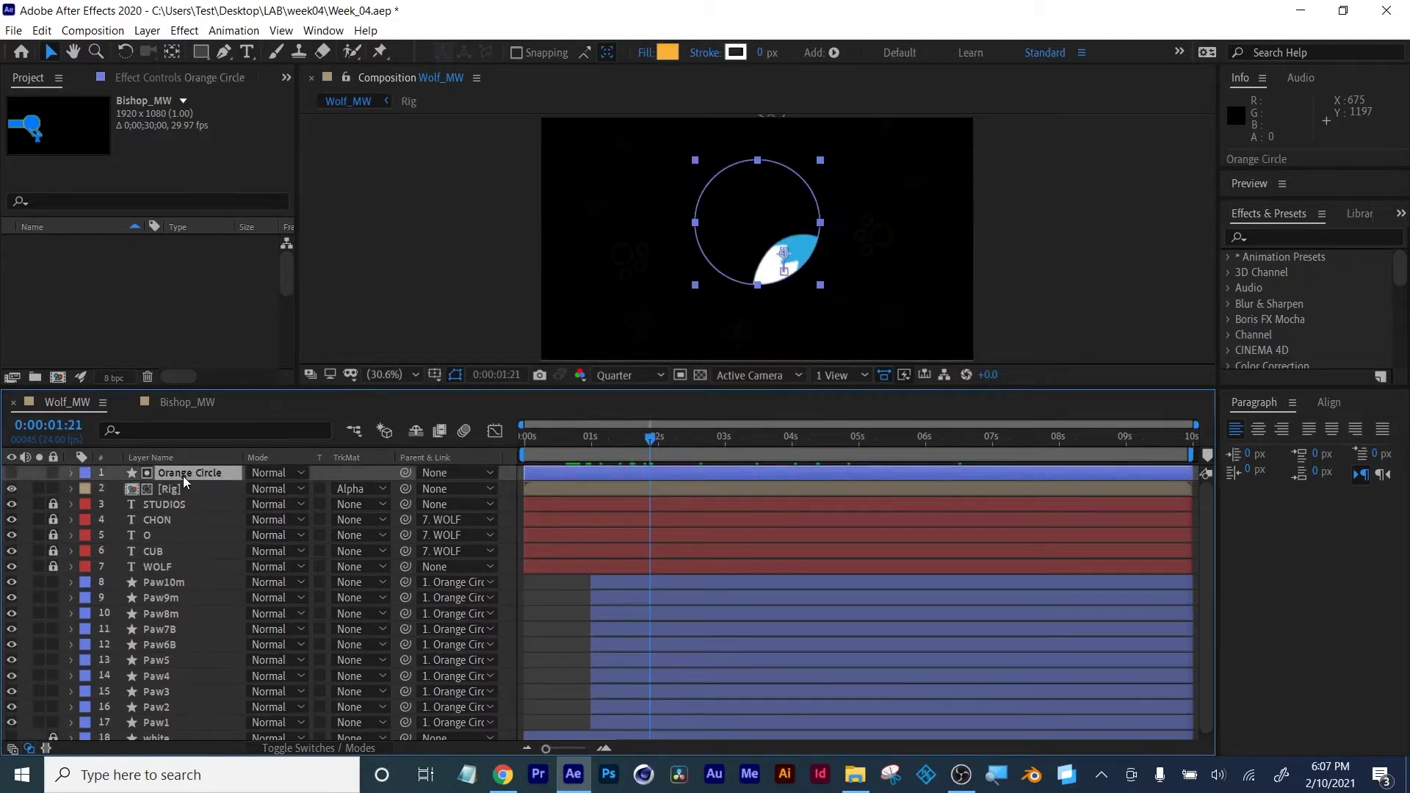
{"action": "key", "text": "ctrl+d"}
{"action": "left_click_drag", "start_coordinate": [186, 473], "coordinate": [194, 727]}
{"action": "left_click", "coordinate": [12, 716]}
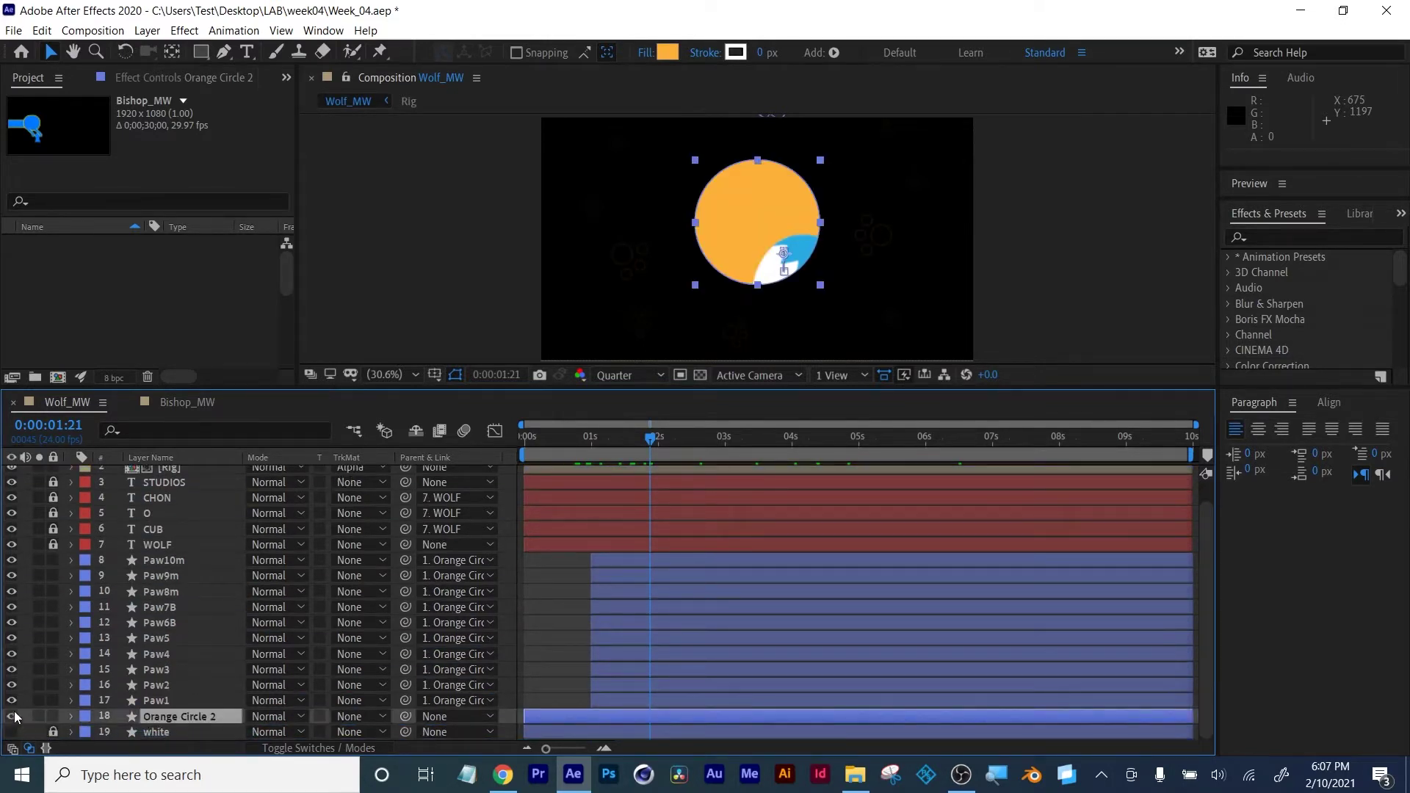
Reveal the keyframes of Orange Circle 2 and scrub through to 0:00:05:21 to check the matted tail animation
{"action": "left_click_drag", "start_coordinate": [633, 438], "coordinate": [562, 436]}
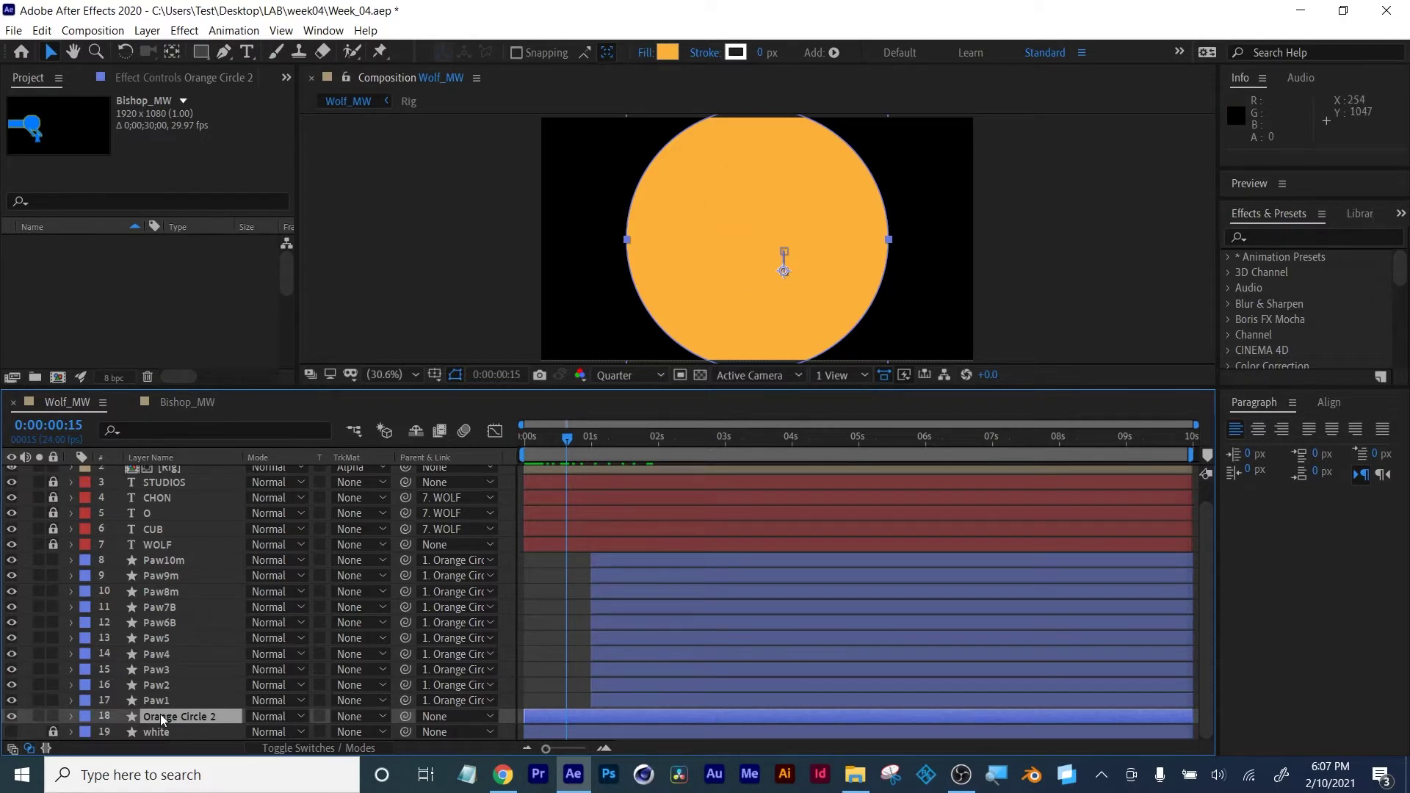
{"action": "key", "text": "u"}
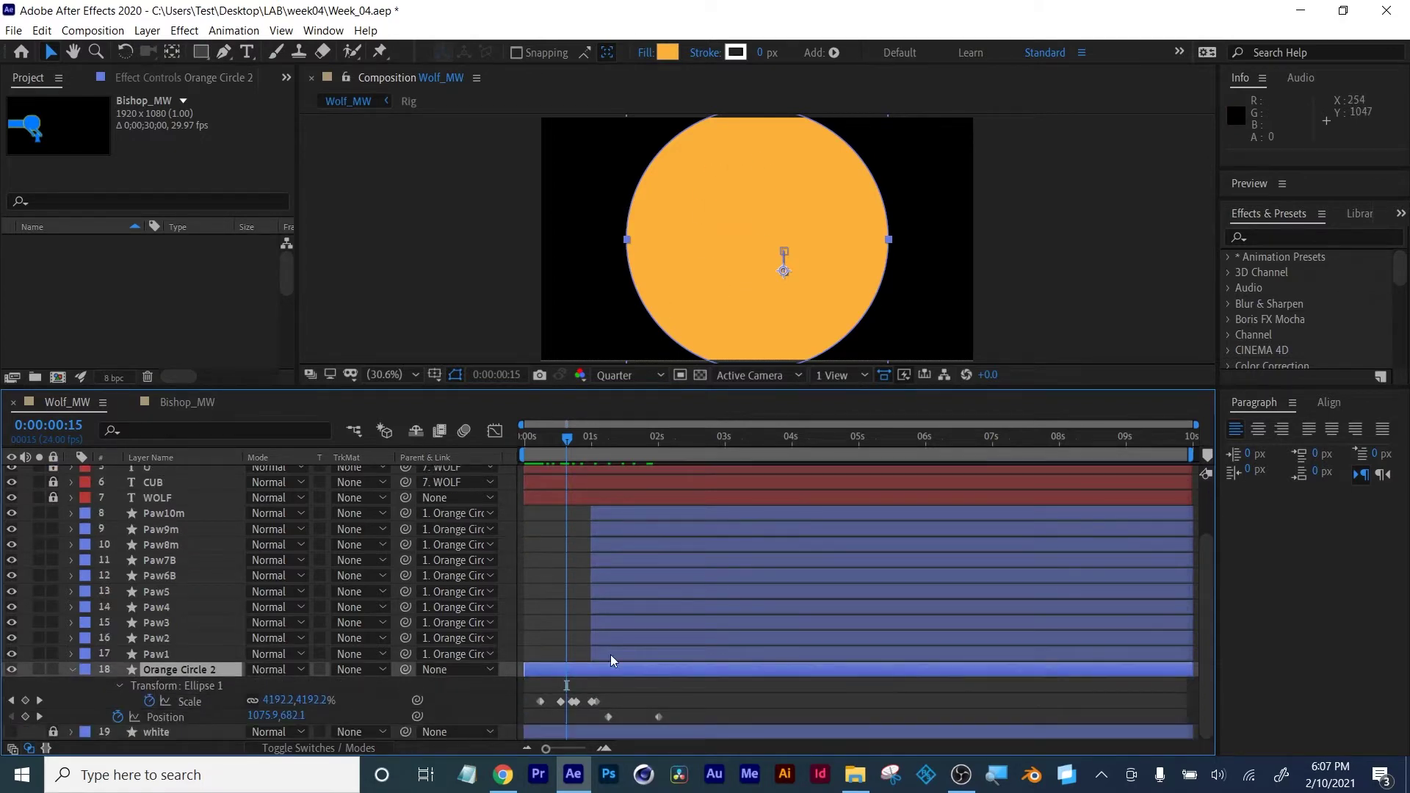
{"action": "scroll", "coordinate": [182, 624], "scroll_direction": "up", "scroll_amount": 3}
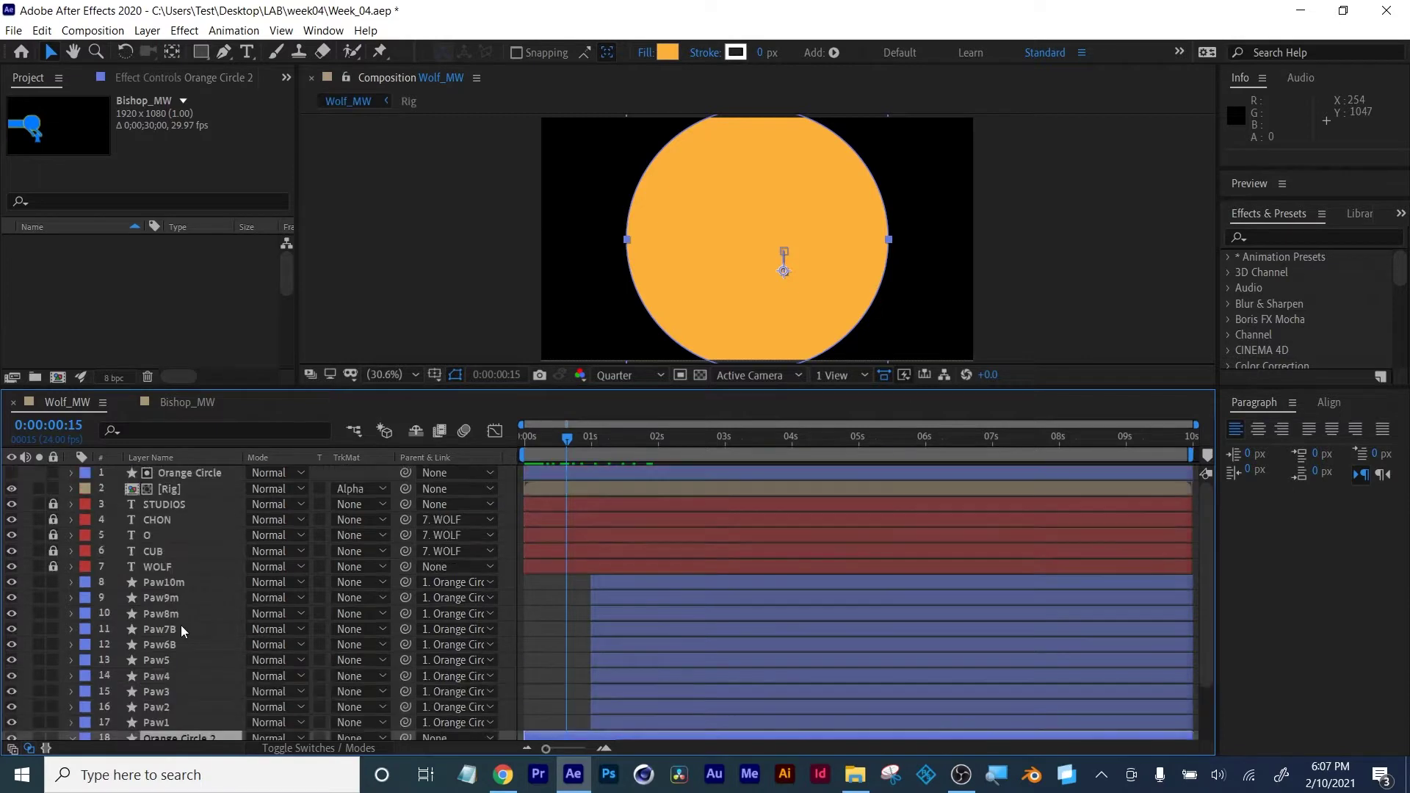
{"action": "left_click", "coordinate": [178, 471]}
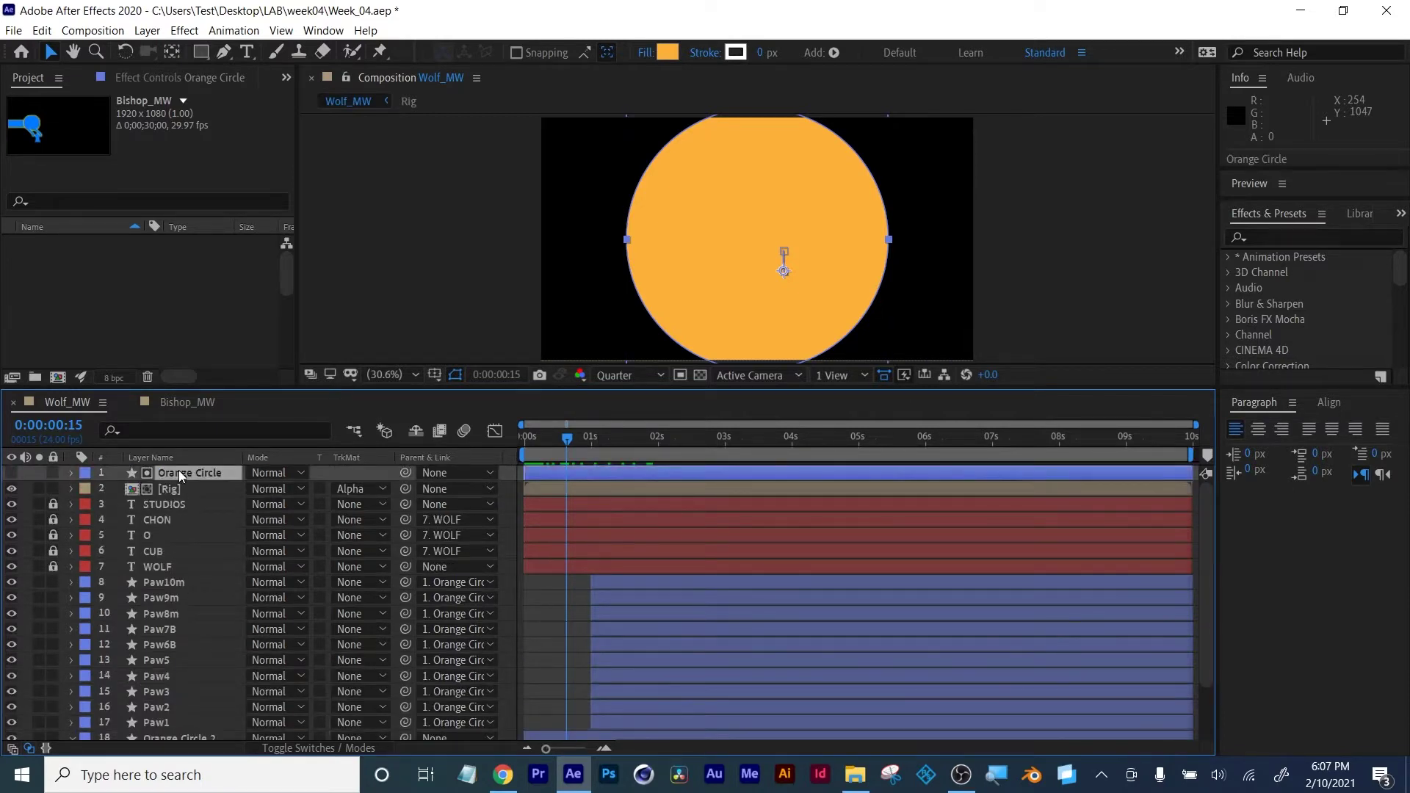
{"action": "left_click_drag", "start_coordinate": [575, 438], "coordinate": [643, 432]}
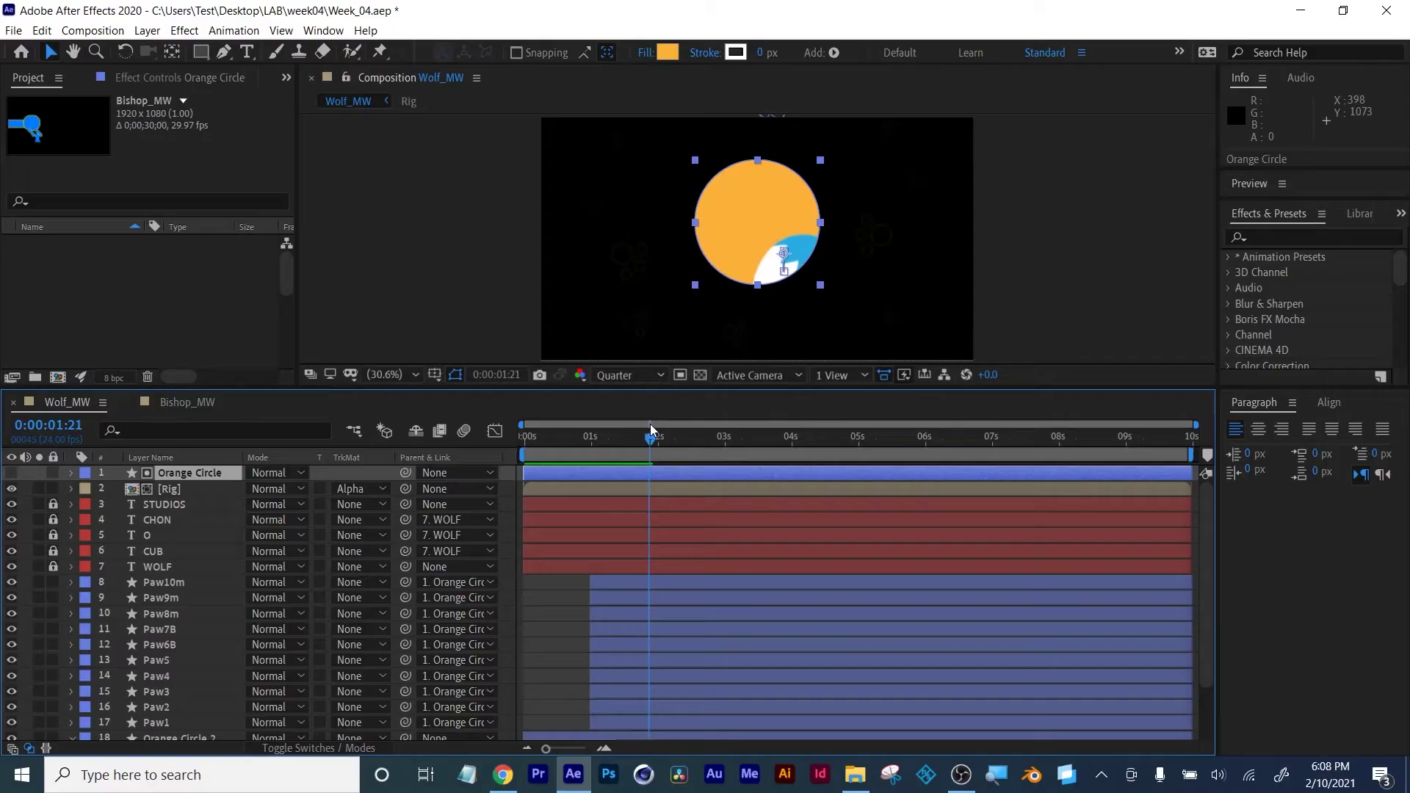
{"action": "left_click_drag", "start_coordinate": [651, 432], "coordinate": [918, 423]}
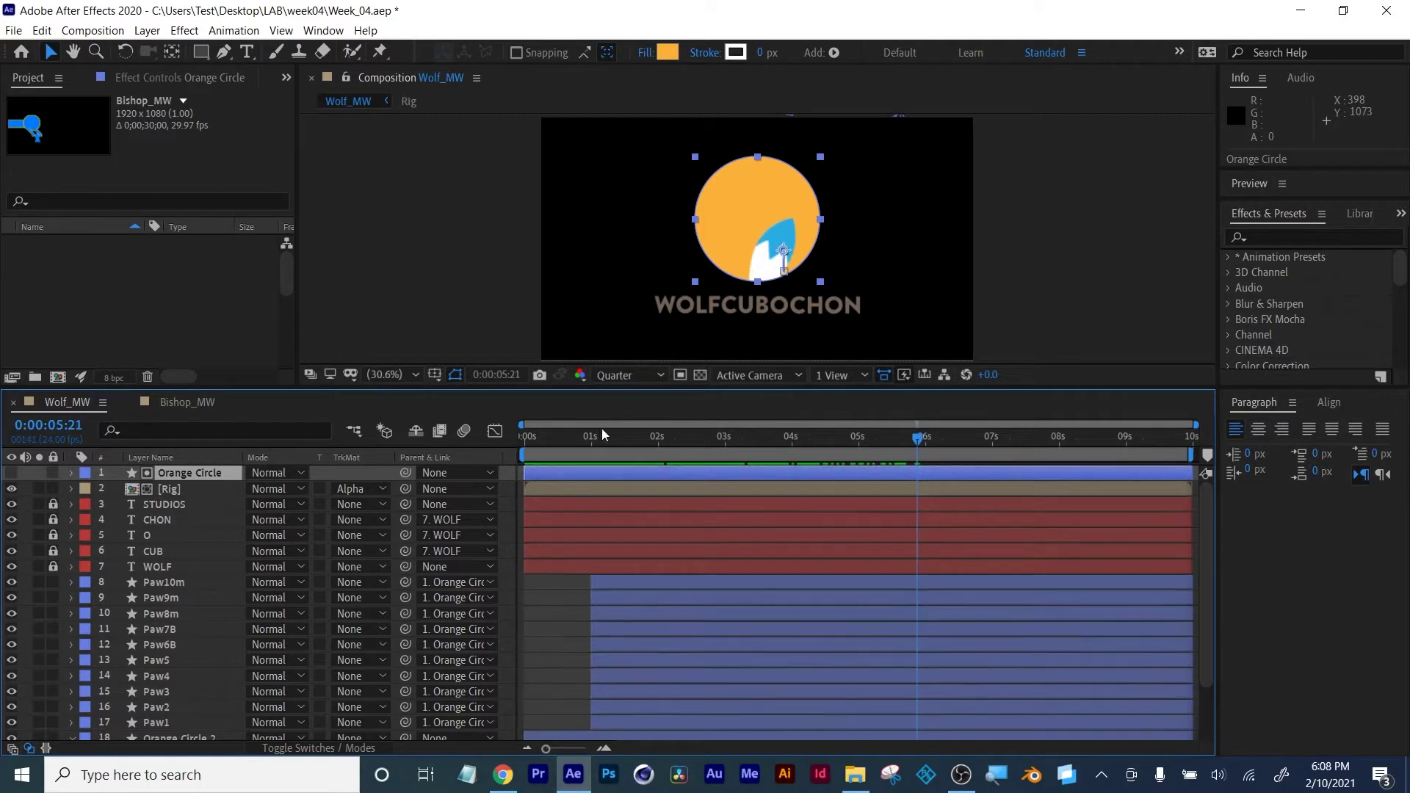
Open the Rig composition, review the layers inside it, close it and return to the Wolf_MW composition
{"action": "left_click", "coordinate": [161, 491]}
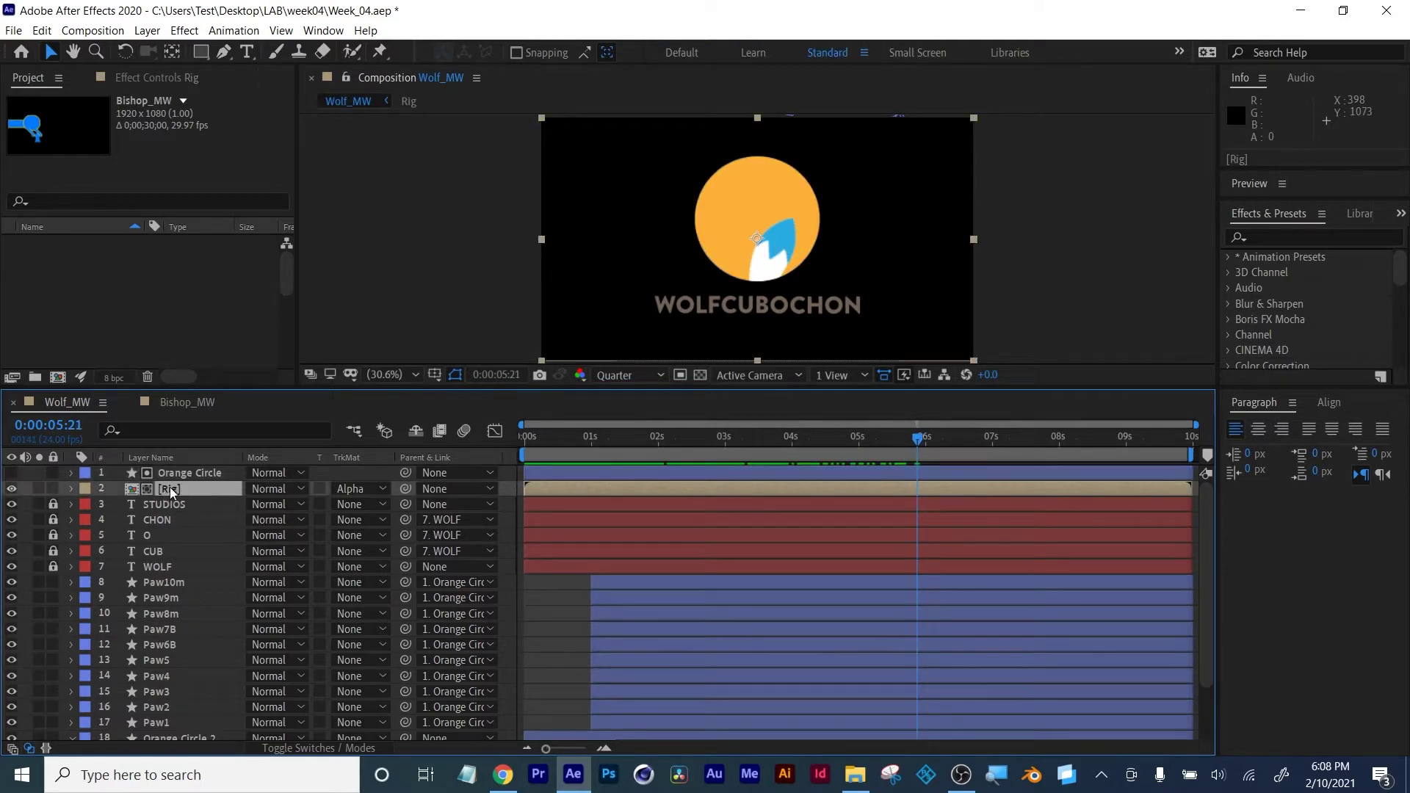
{"action": "double_click", "coordinate": [136, 490]}
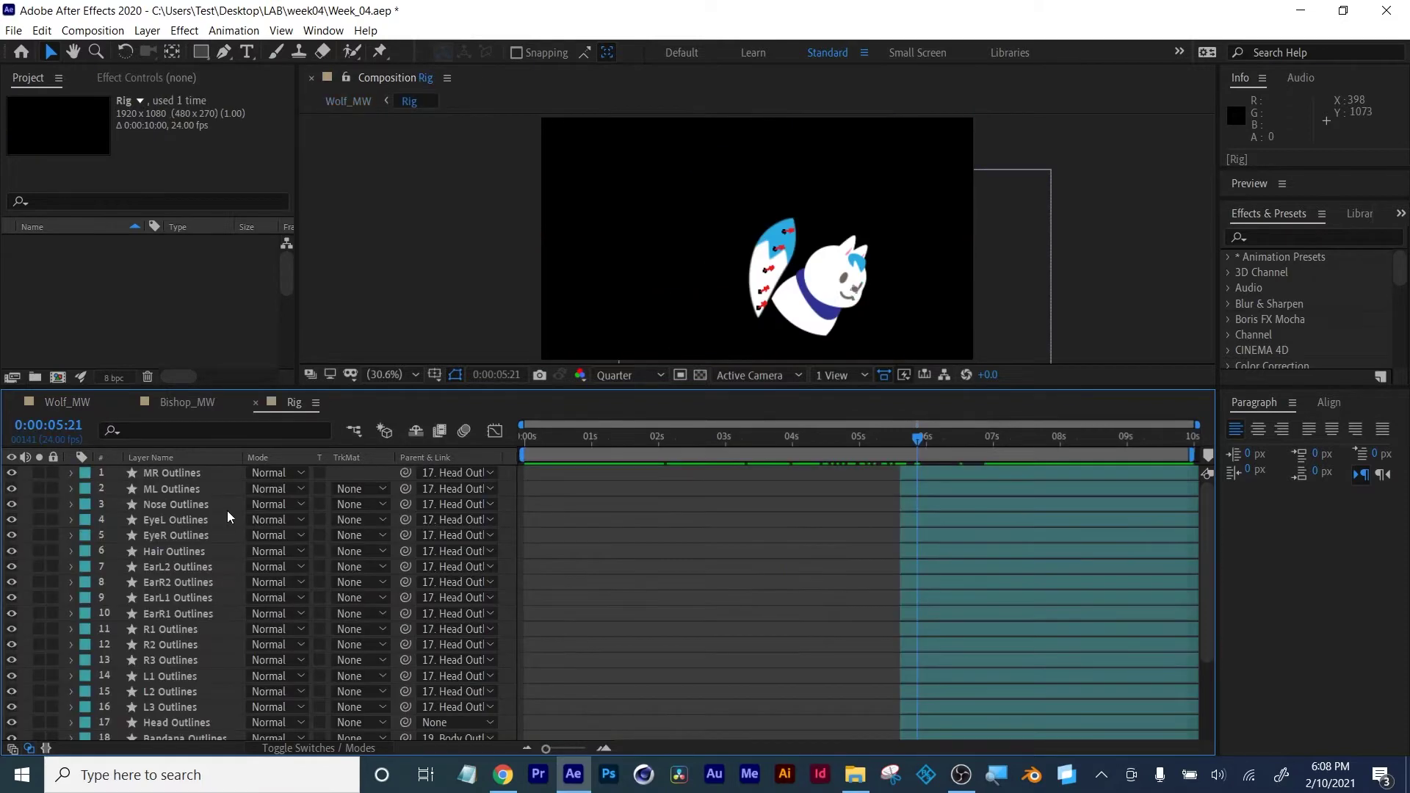
{"action": "scroll", "coordinate": [204, 530], "scroll_direction": "down", "scroll_amount": 4}
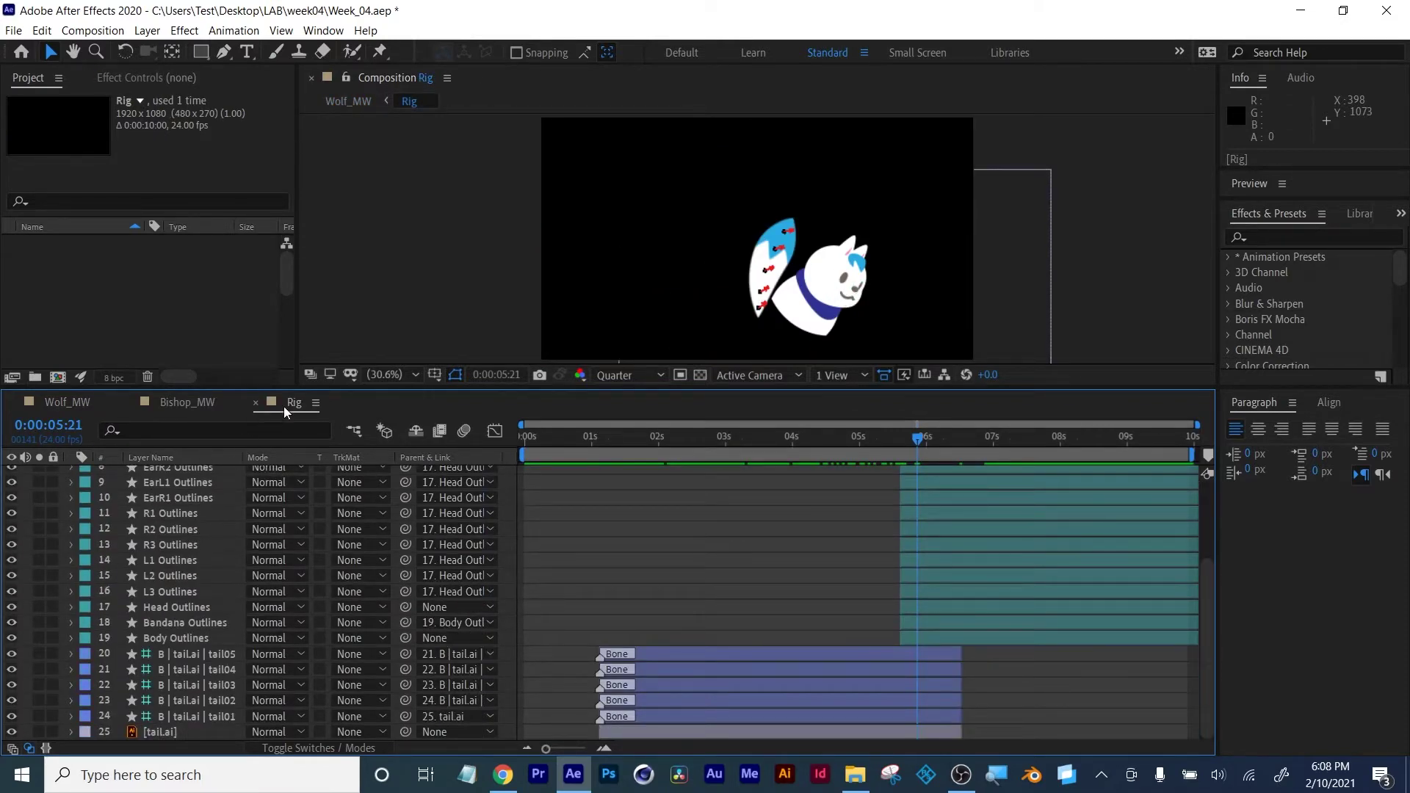
{"action": "right_click", "coordinate": [186, 498]}
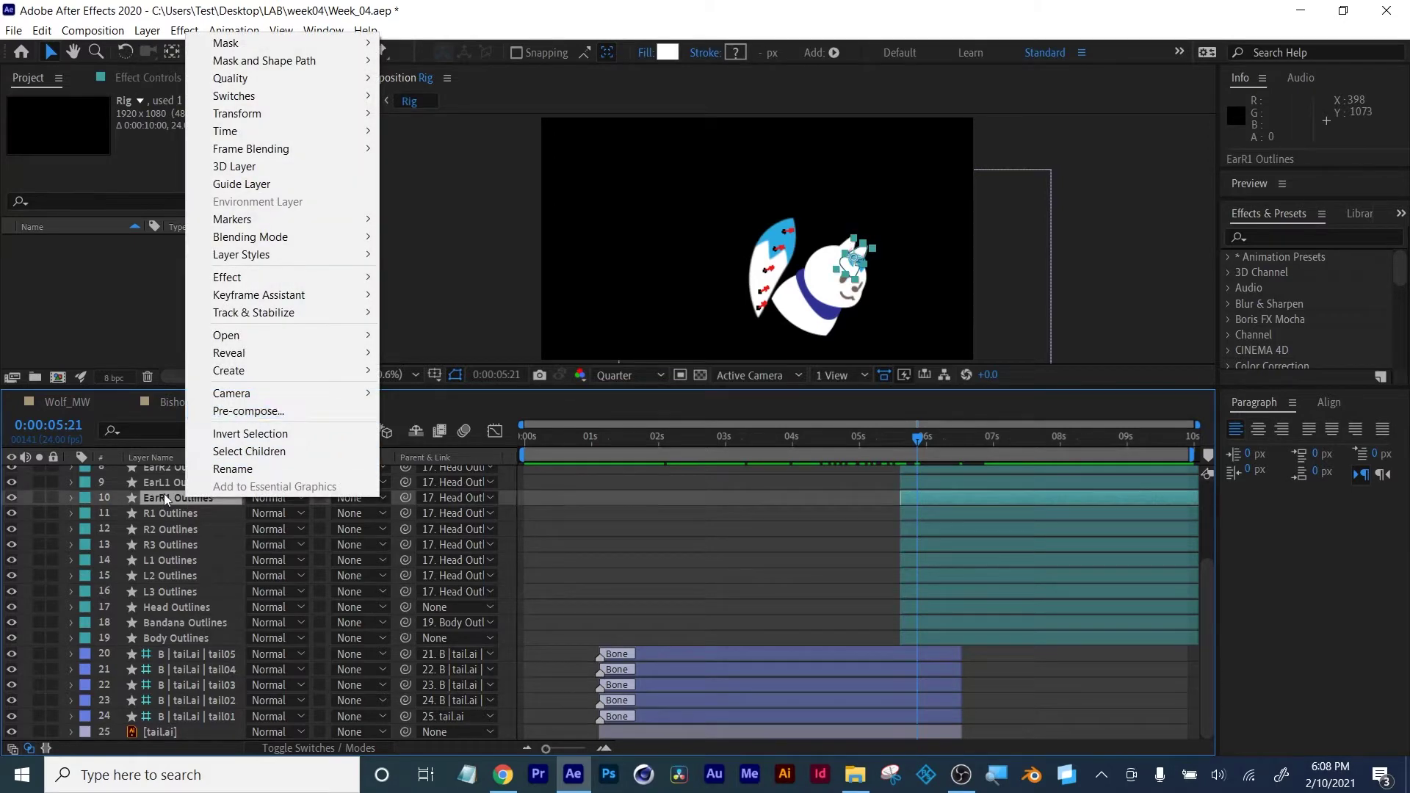
{"action": "left_click", "coordinate": [165, 493]}
{"action": "left_click", "coordinate": [254, 403]}
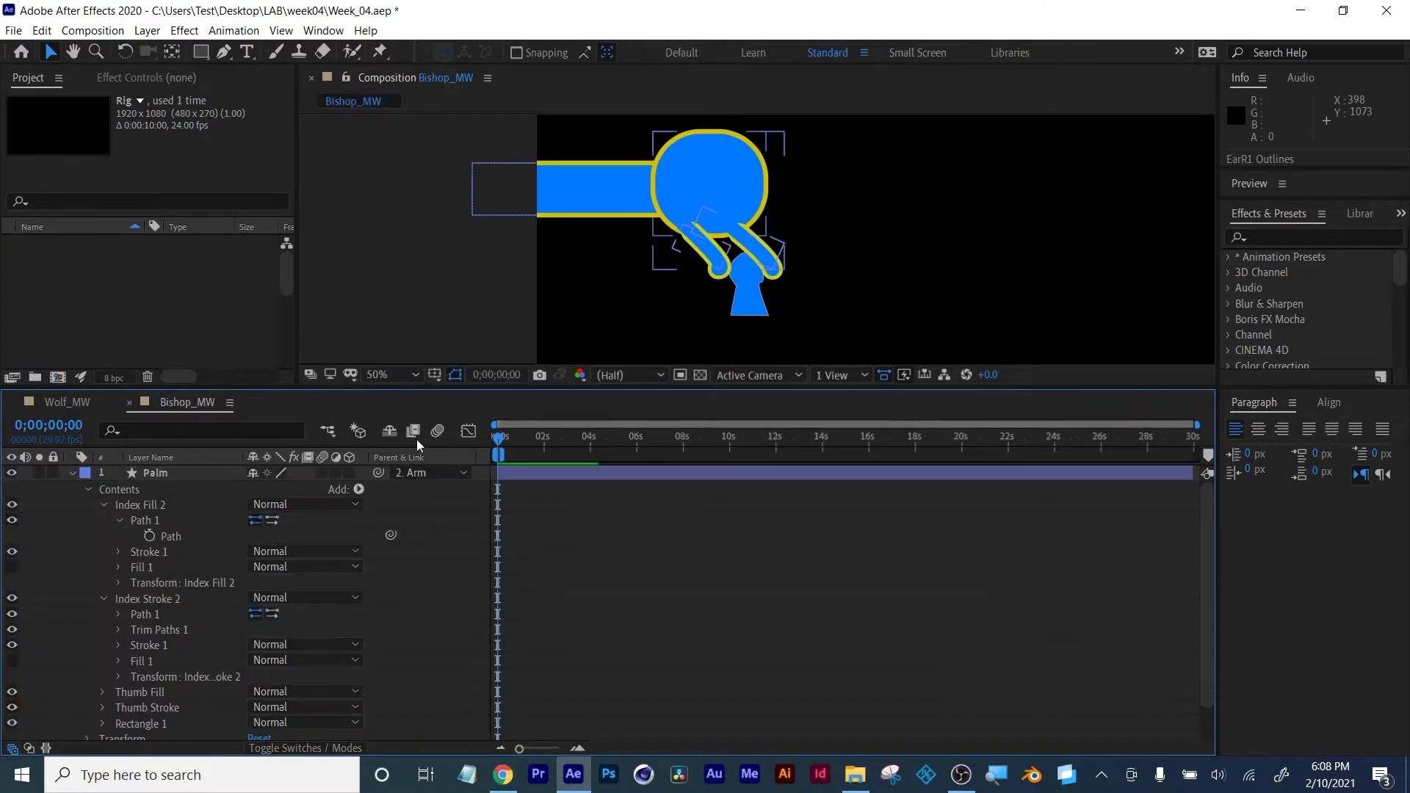
{"action": "left_click", "coordinate": [63, 402]}
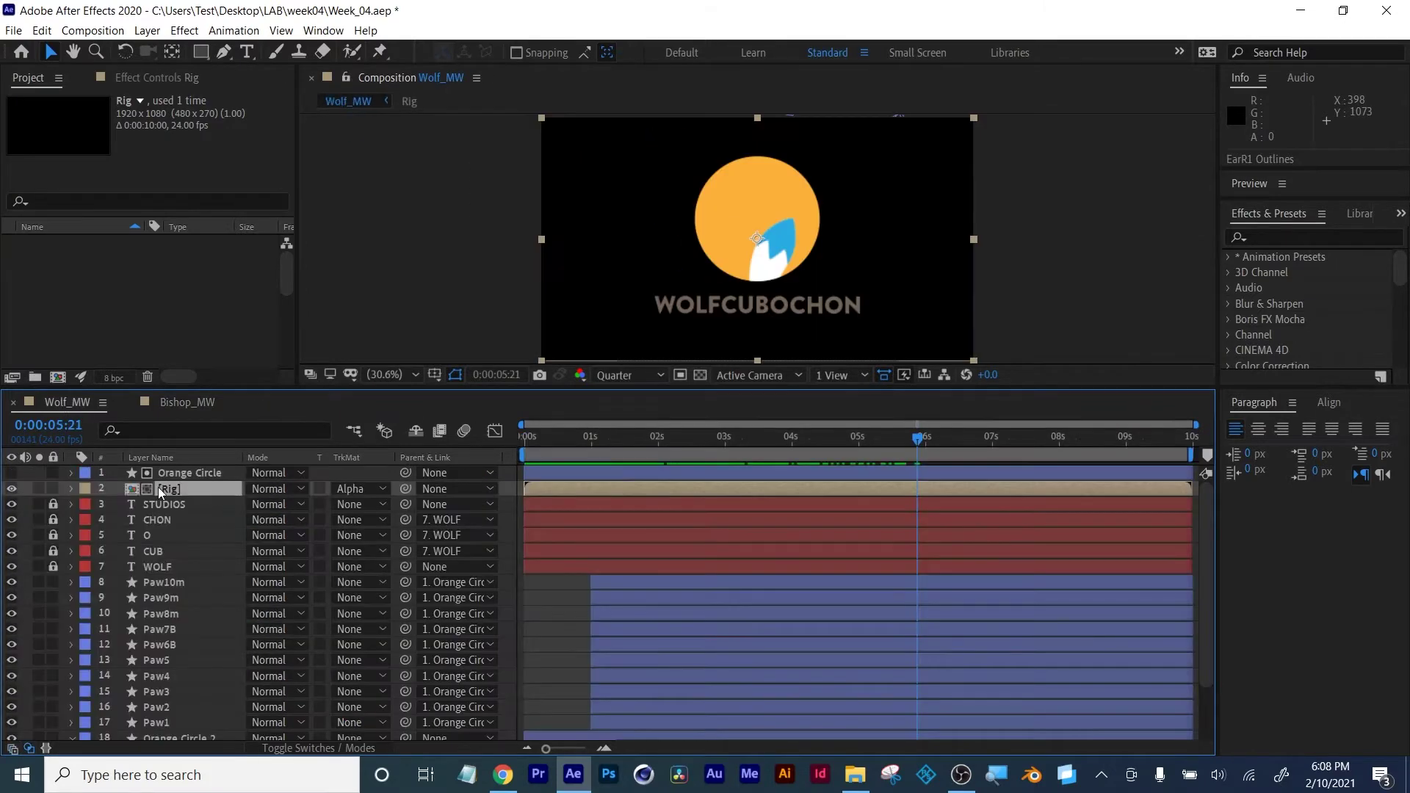
Review the track matte options of the Rig layer and scrub the Wolf_MW timeline to check the matted animation
{"action": "left_click", "coordinate": [183, 473]}
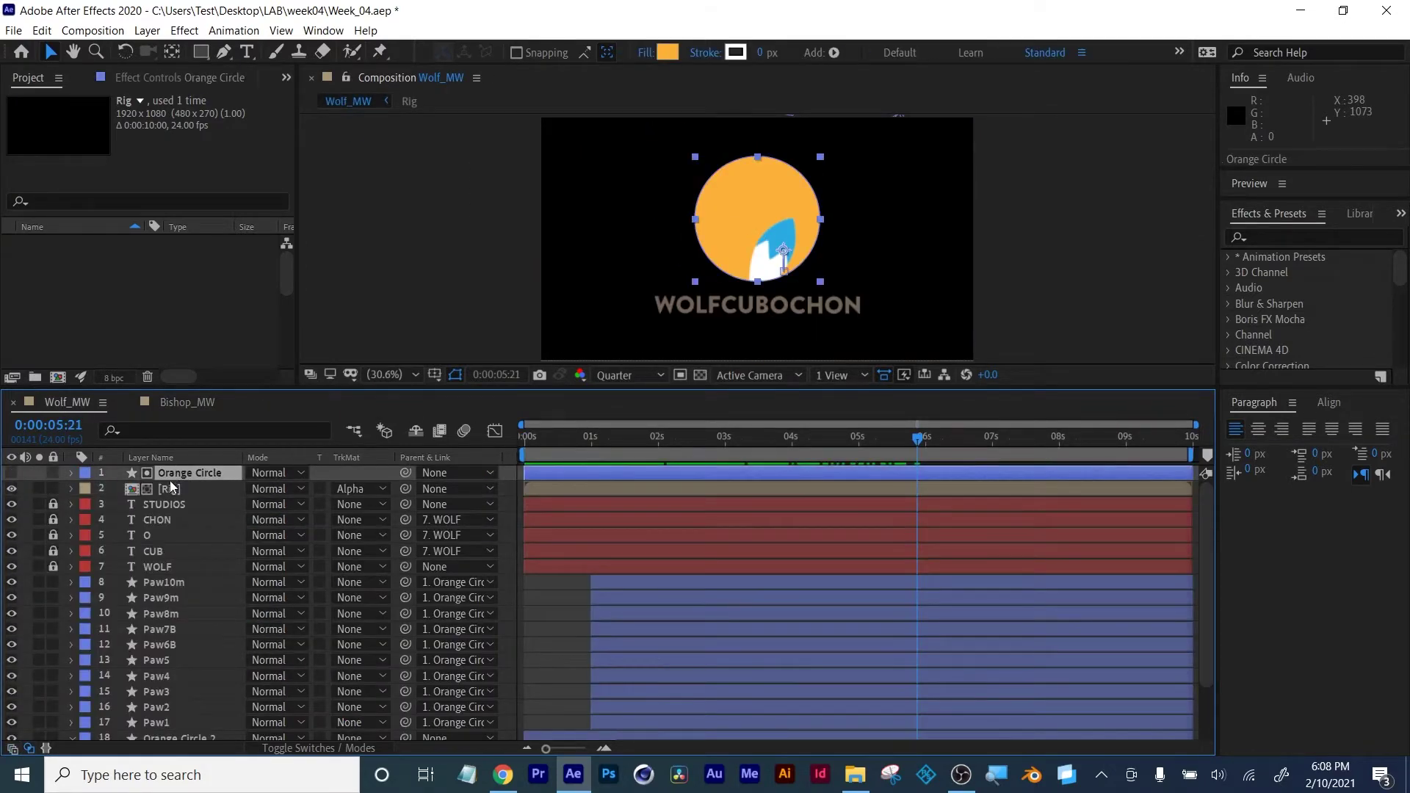
{"action": "left_click", "coordinate": [168, 488]}
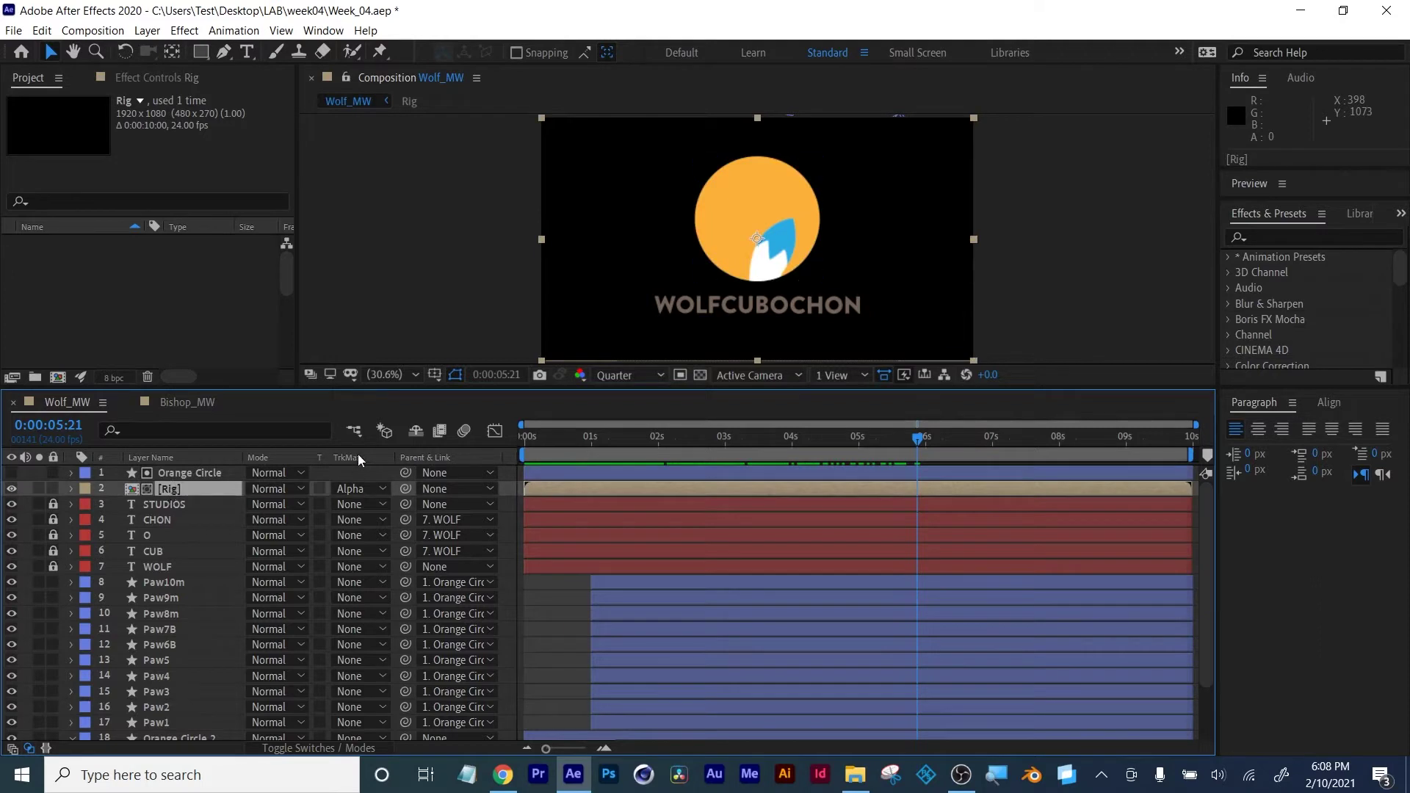
{"action": "left_click", "coordinate": [358, 489]}
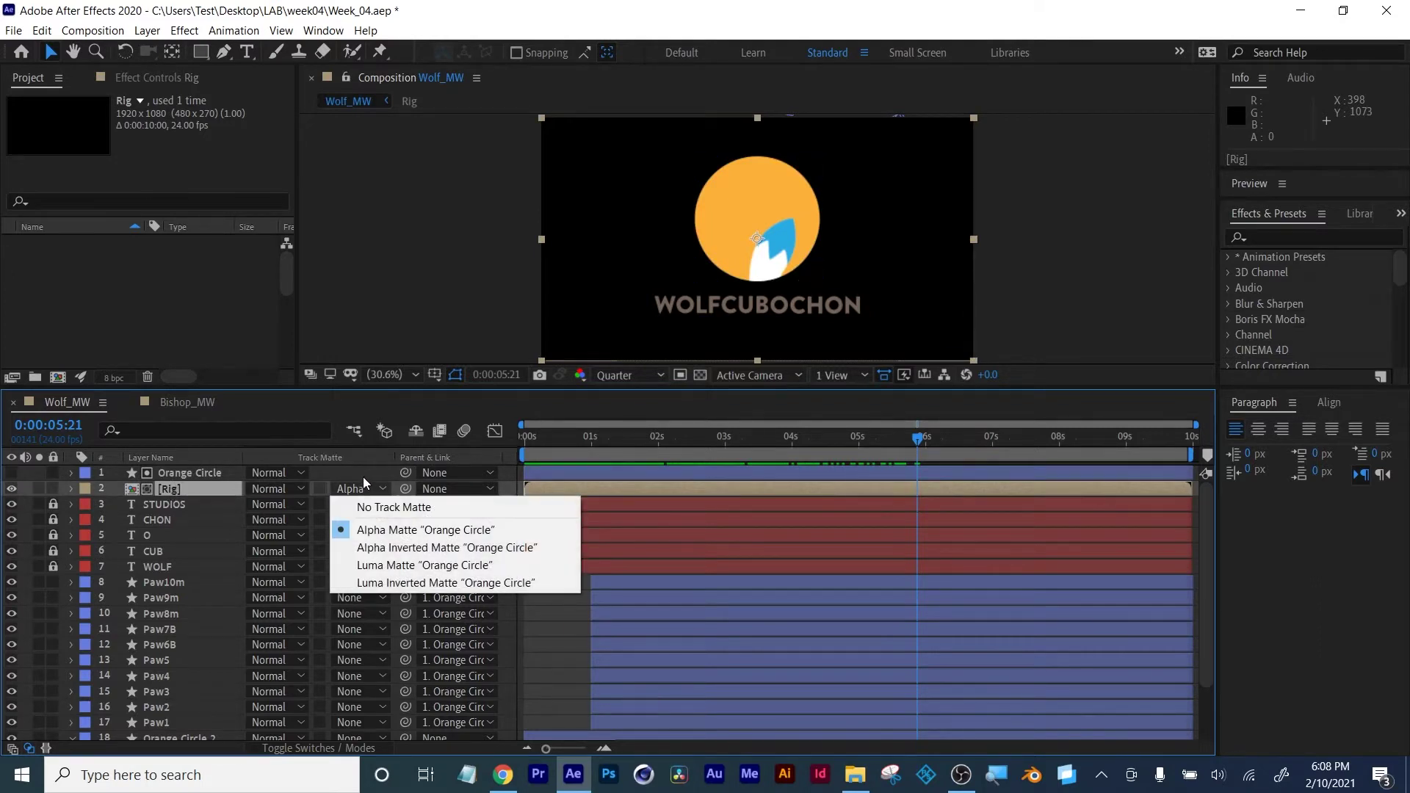
{"action": "left_click", "coordinate": [374, 307]}
{"action": "left_click_drag", "start_coordinate": [650, 448], "coordinate": [992, 441]}
Open the Rig composition and scrub through the end of the wolf's head turn around 0:00:06:21
{"action": "double_click", "coordinate": [163, 492]}
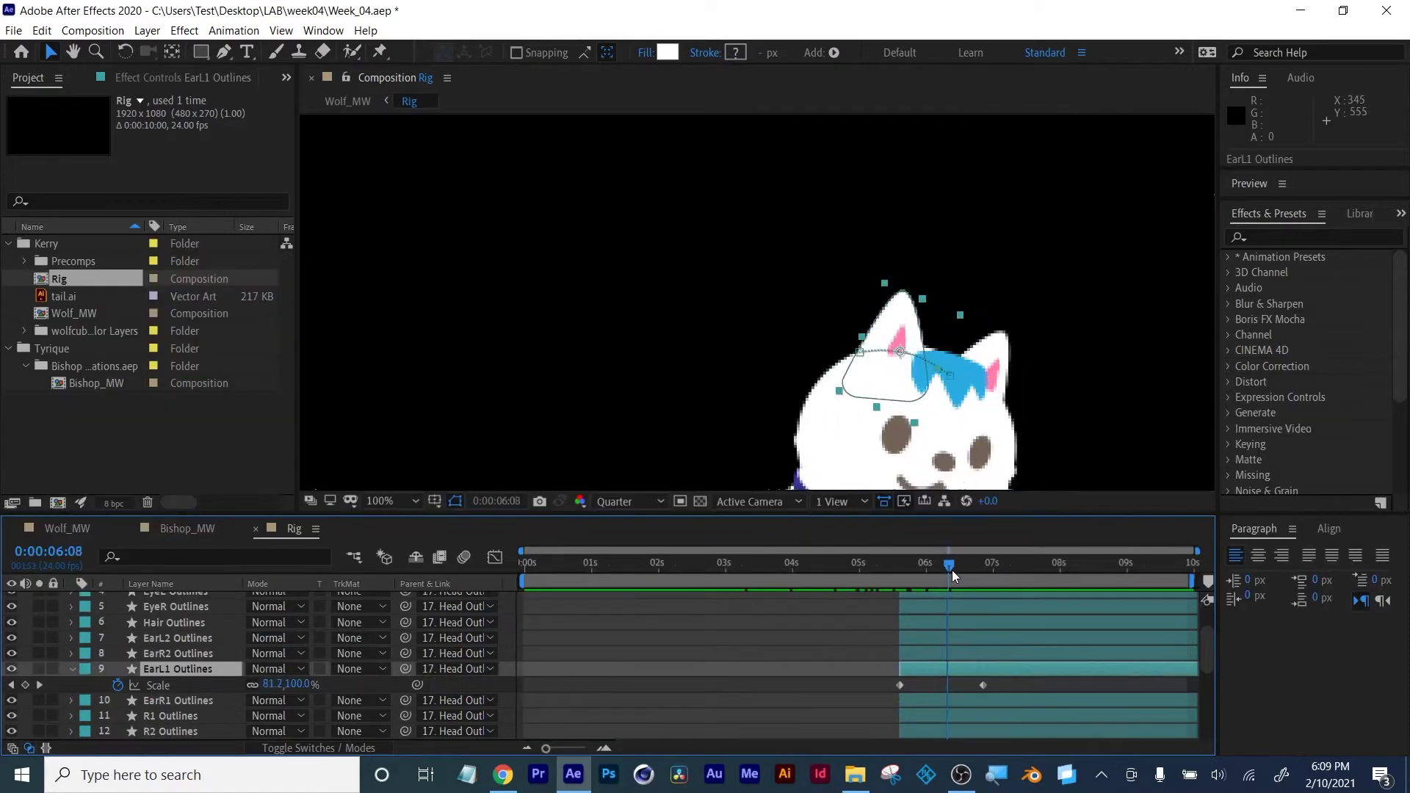
{"action": "left_click_drag", "start_coordinate": [952, 570], "coordinate": [984, 567]}
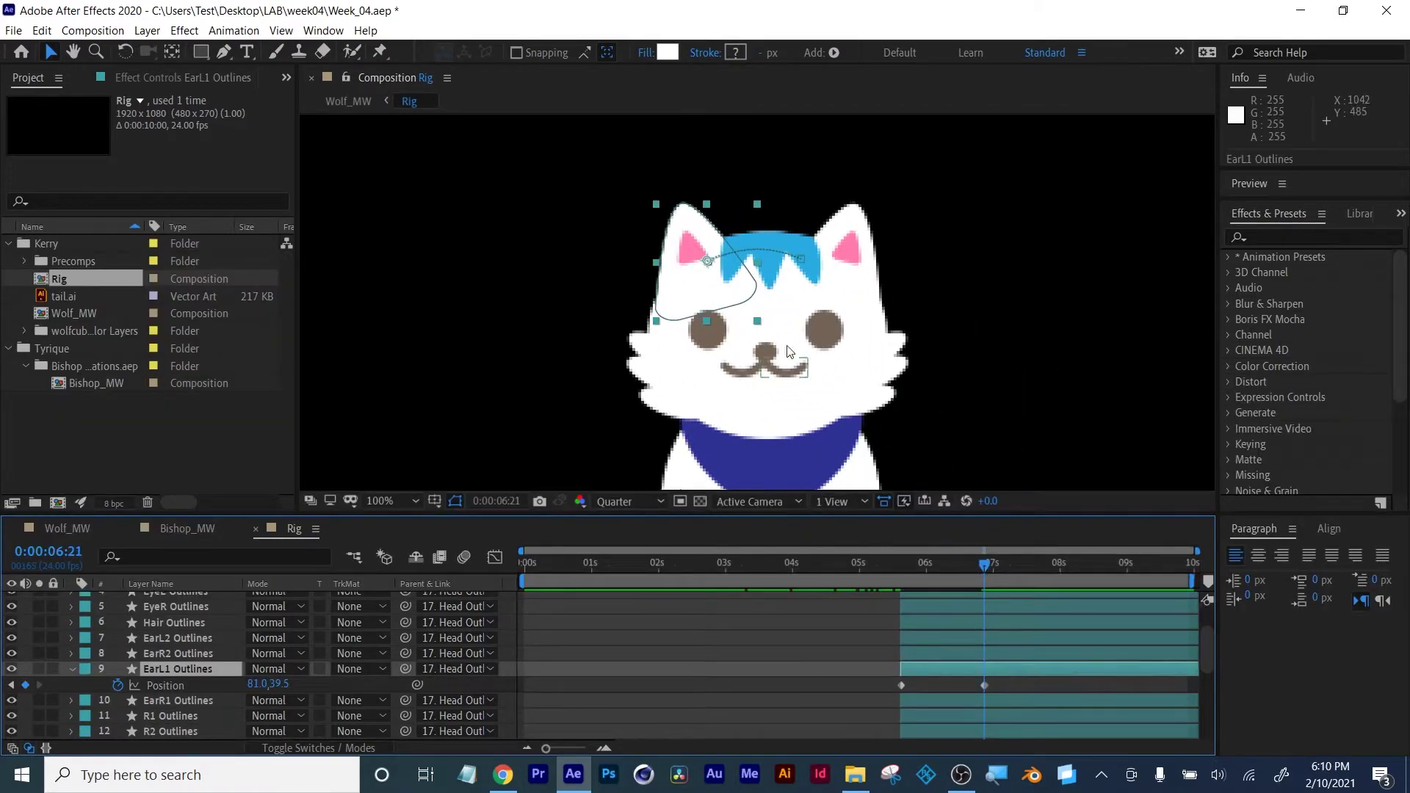
{"action": "left_click_drag", "start_coordinate": [986, 567], "coordinate": [988, 567]}
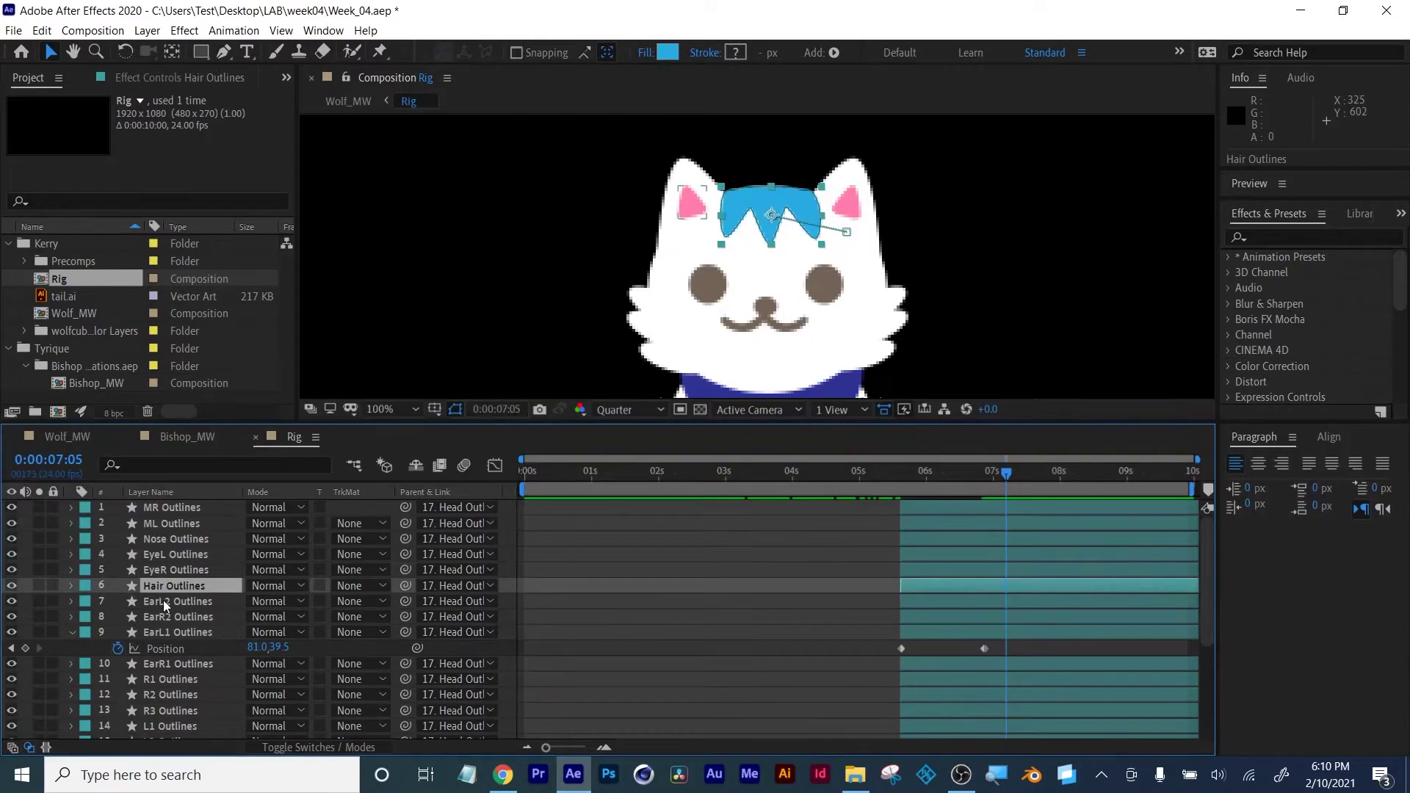
Reveal Position on the EarL2, EarR2, EarL1 and EarR1 Outlines layers and add Position keyframes to all four at 0:00:07:05
{"action": "left_click", "coordinate": [161, 601]}
{"action": "left_click", "coordinate": [163, 615], "text": "ctrl"}
{"action": "left_click", "coordinate": [163, 629], "text": "ctrl"}
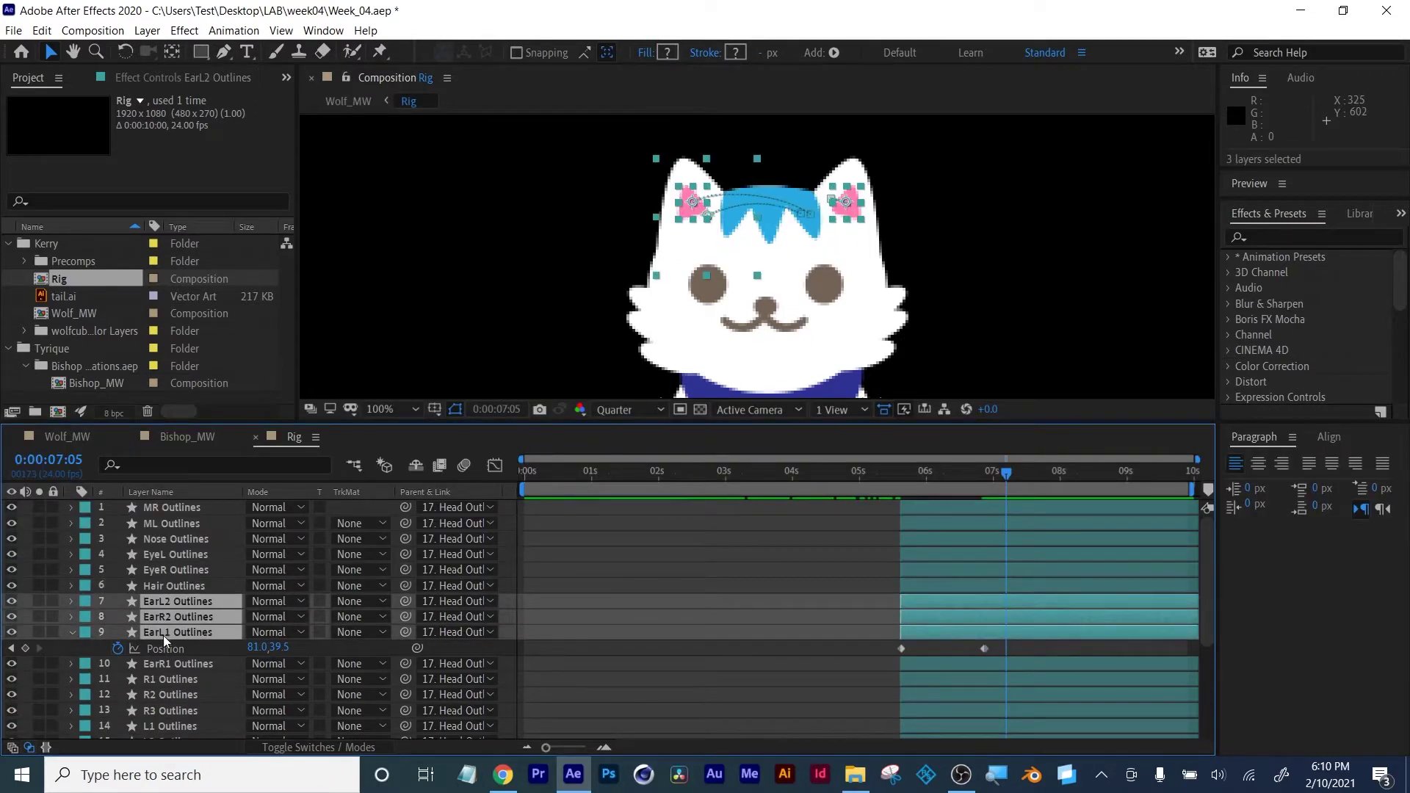
{"action": "left_click", "coordinate": [164, 663], "text": "ctrl"}
{"action": "key", "text": "p"}
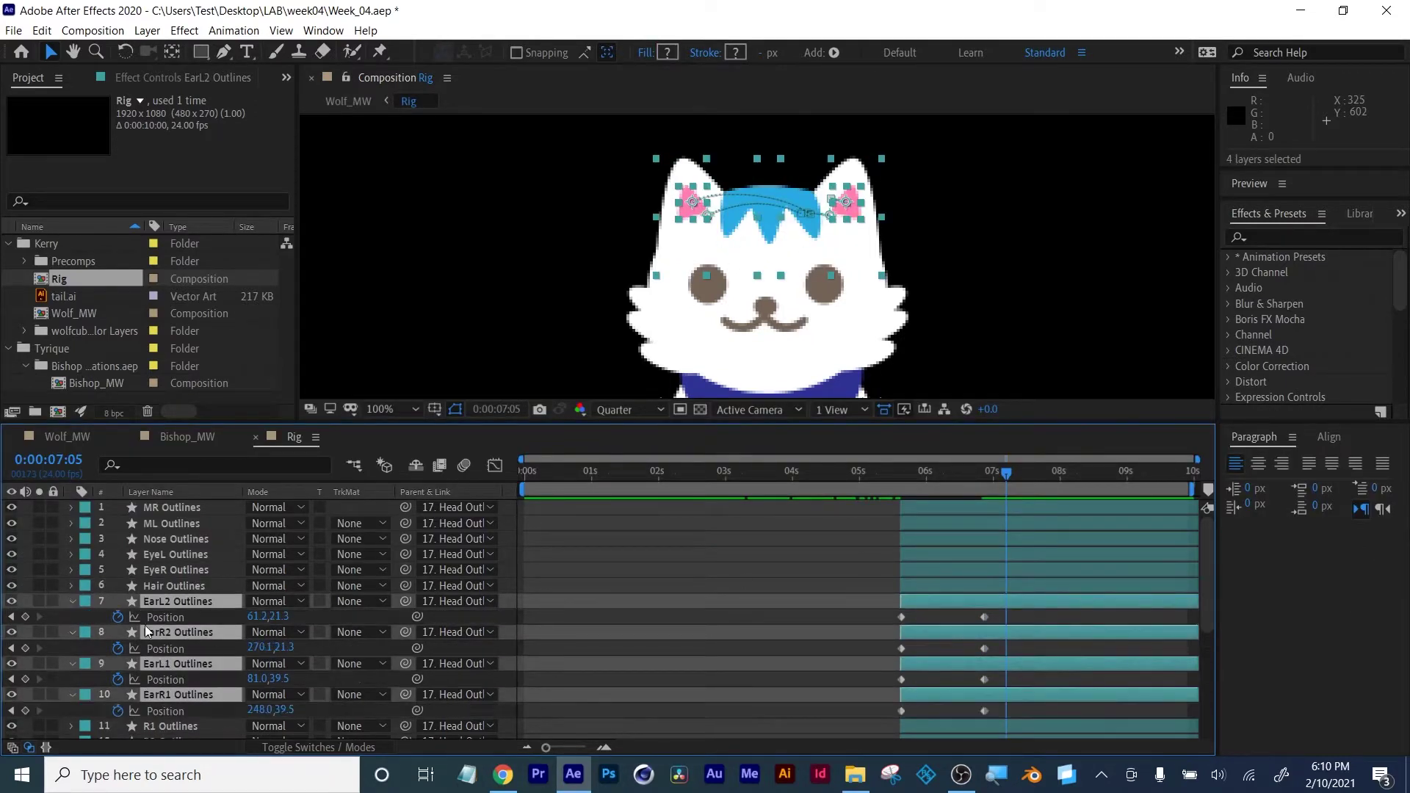
{"action": "left_click", "coordinate": [24, 618]}
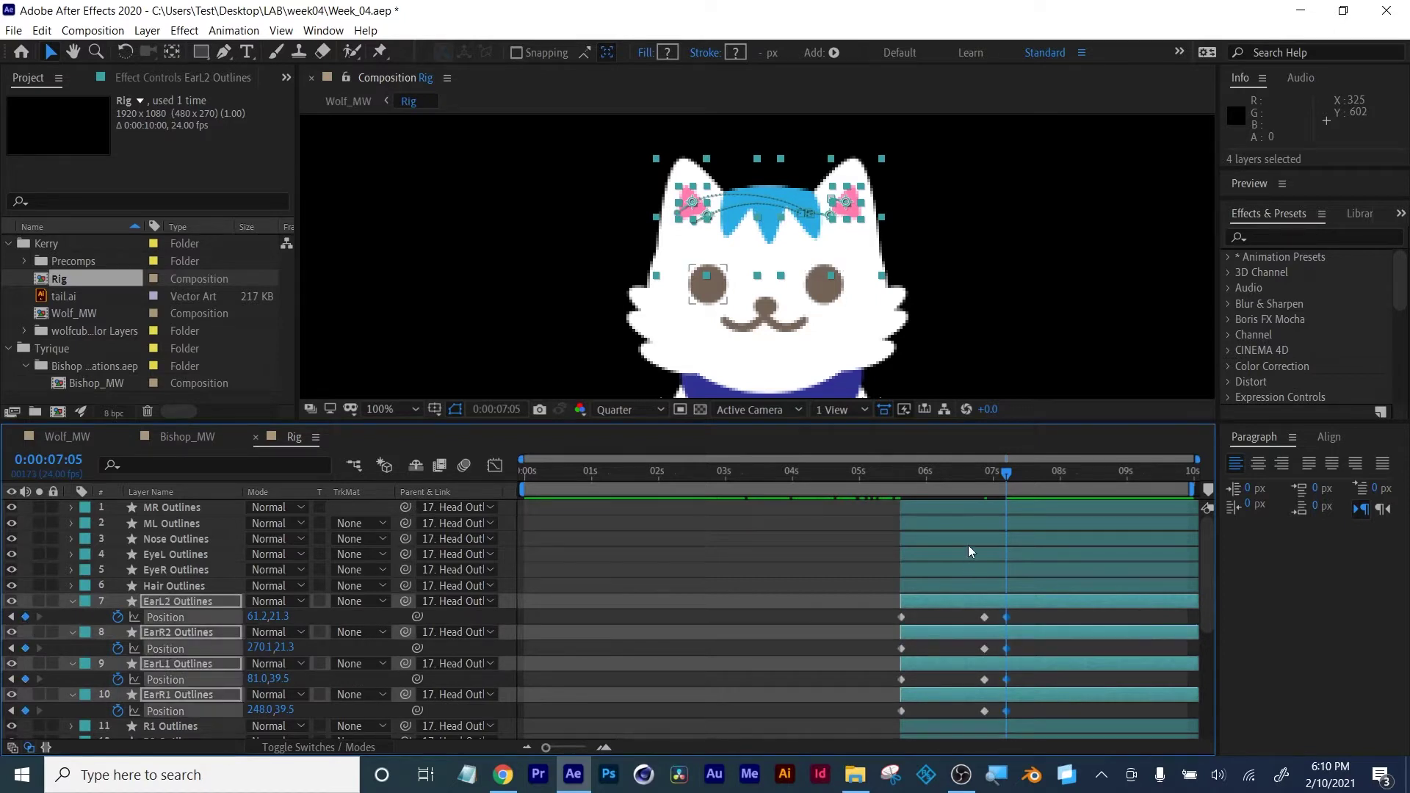
Keyframe all four ear layers lower at 0:00:07:14 (EarL2 Y position 32.3) and higher at 0:00:07:21 (EarL2 Y position 6.3)
{"action": "left_click_drag", "start_coordinate": [1011, 473], "coordinate": [1034, 473]}
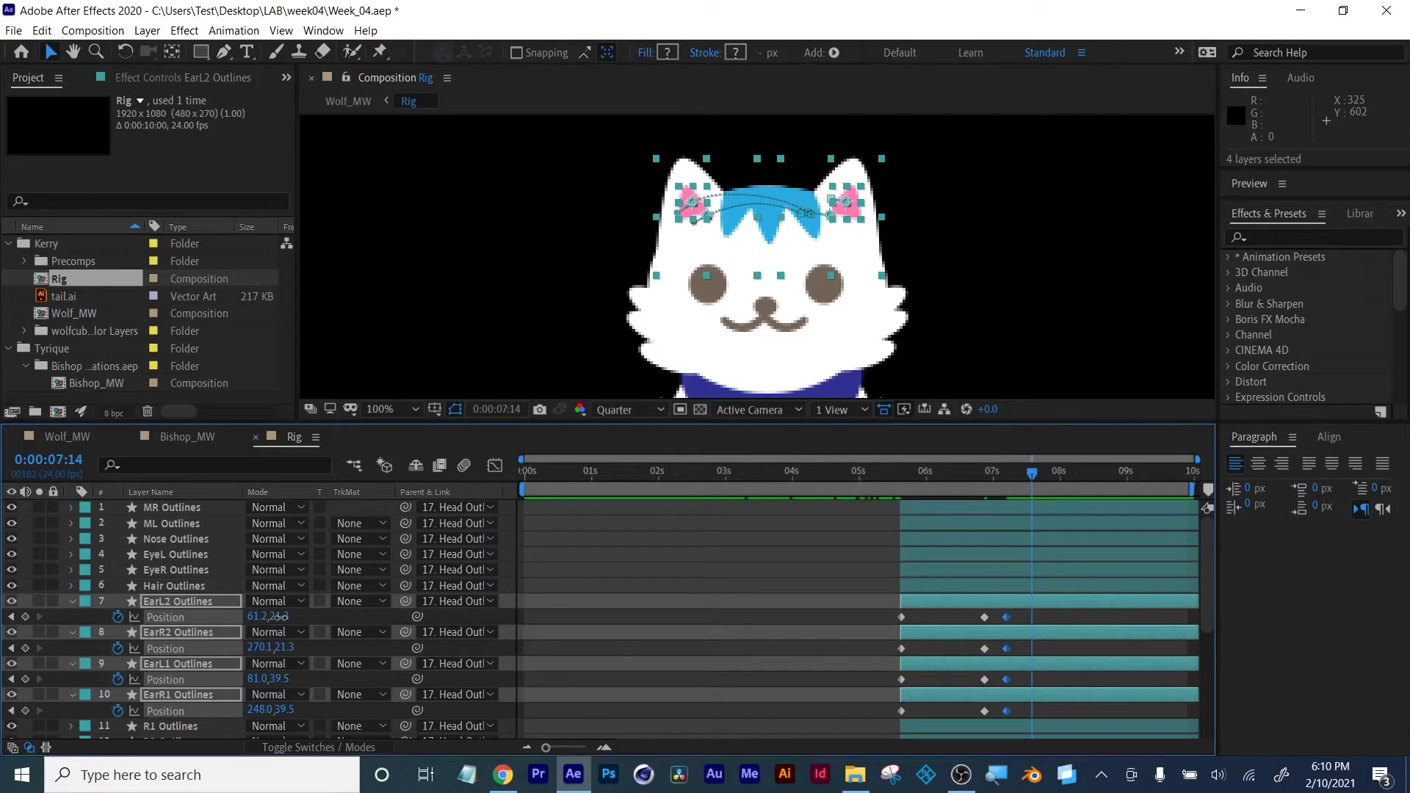
{"action": "left_click_drag", "start_coordinate": [279, 617], "coordinate": [729, 616]}
{"action": "left_click_drag", "start_coordinate": [1031, 473], "coordinate": [1051, 473]}
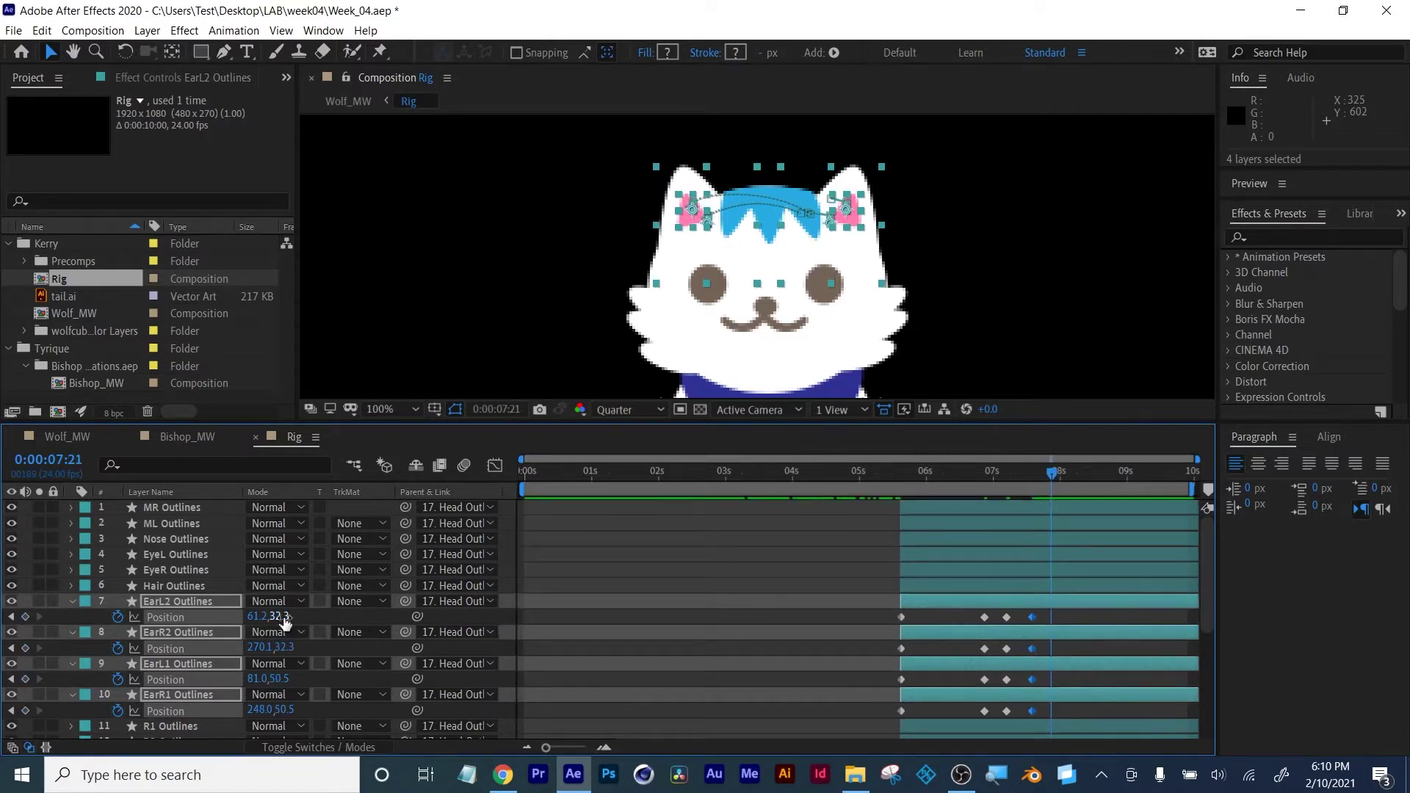
{"action": "left_click_drag", "start_coordinate": [279, 617], "coordinate": [256, 621]}
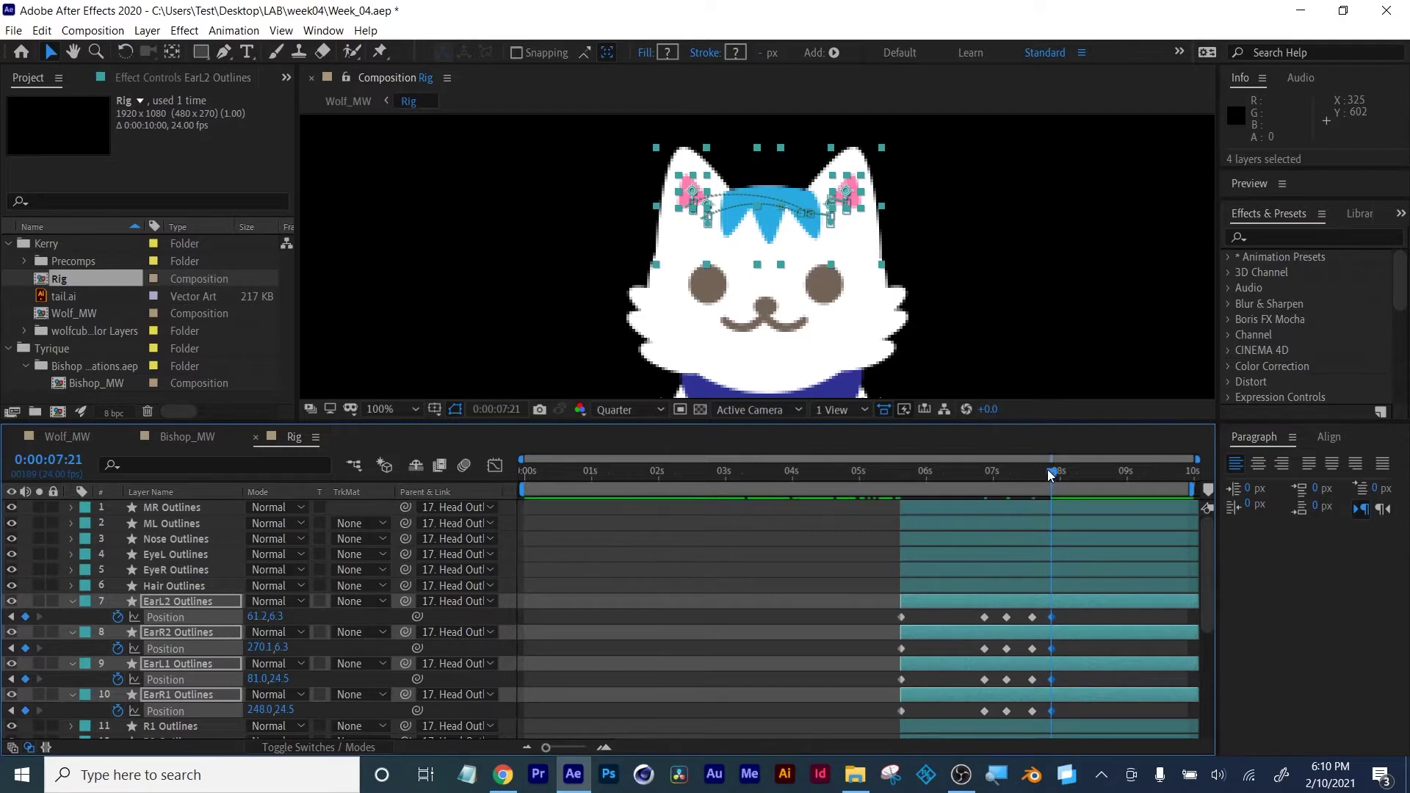
Settle the four ear layers with Position keyframes at 0:00:08:03 (EarL2 Y 13.3) and 0:00:08:09 (EarL2 Y 16.3)
{"action": "left_click_drag", "start_coordinate": [1052, 473], "coordinate": [1070, 477]}
{"action": "key", "text": "shift+Down"}
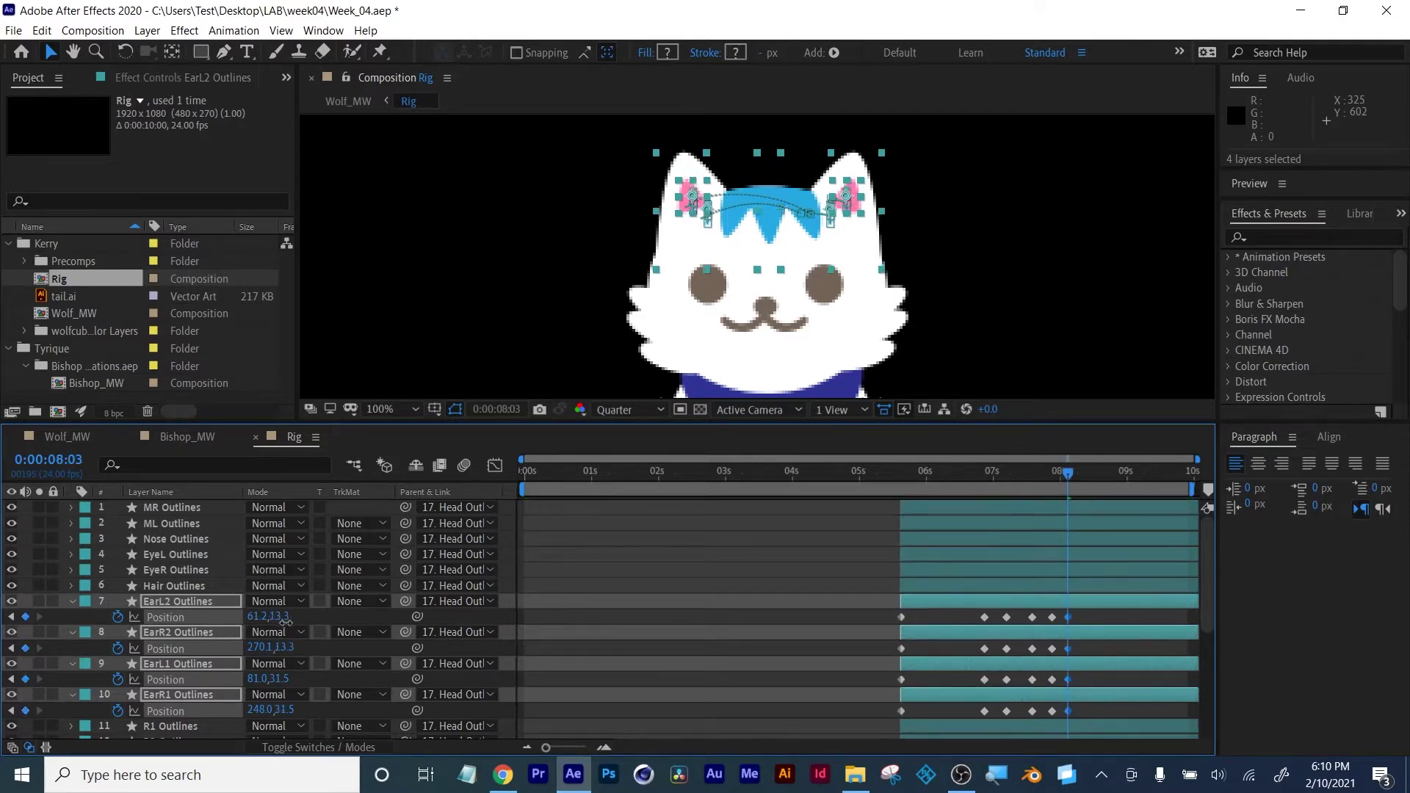
{"action": "left_click_drag", "start_coordinate": [1067, 477], "coordinate": [1086, 477]}
{"action": "left_click_drag", "start_coordinate": [287, 619], "coordinate": [280, 619]}
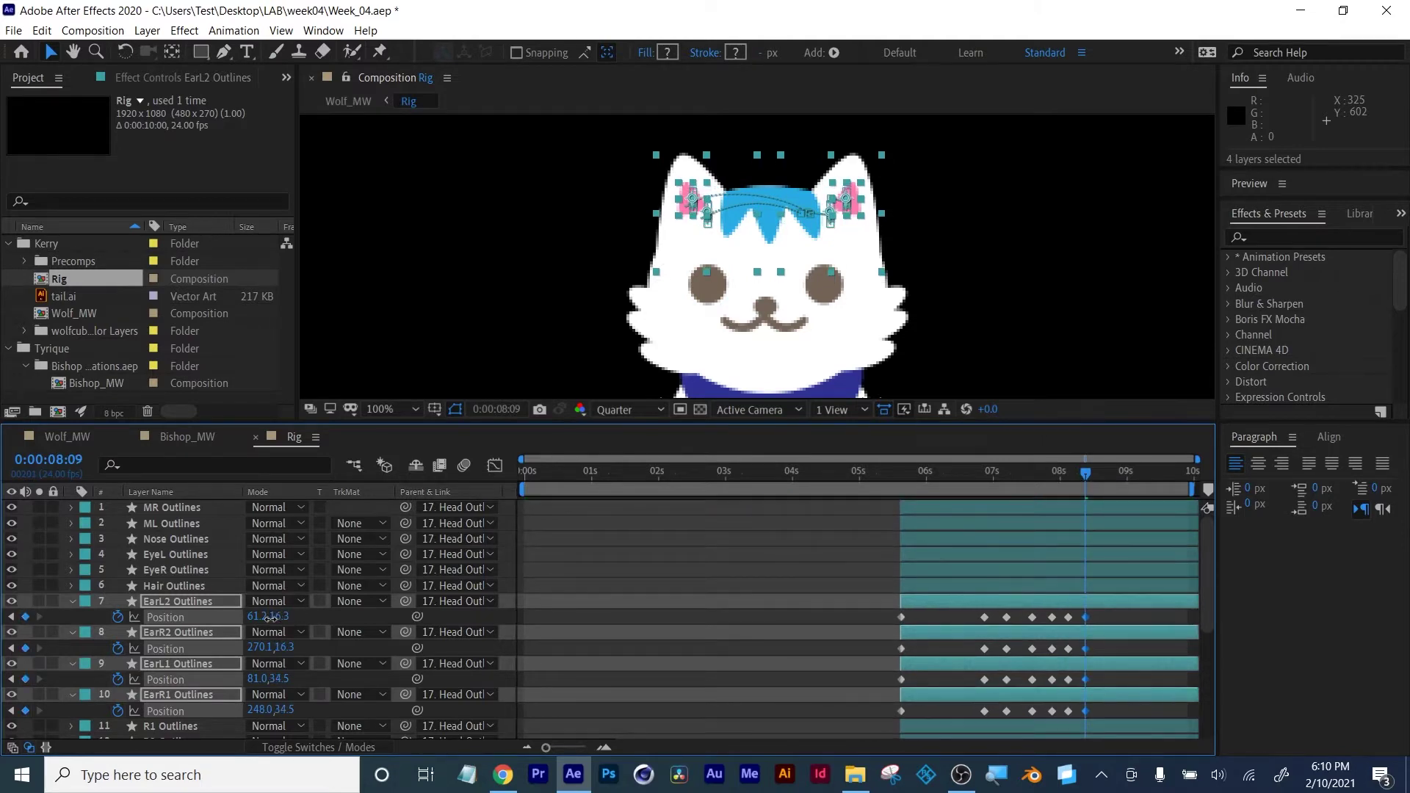
Preview the ear bounce from 0:00:05:23 and scrub through its keyframes to 0:00:08:10
{"action": "left_click_drag", "start_coordinate": [999, 477], "coordinate": [923, 482]}
{"action": "key", "text": "space"}
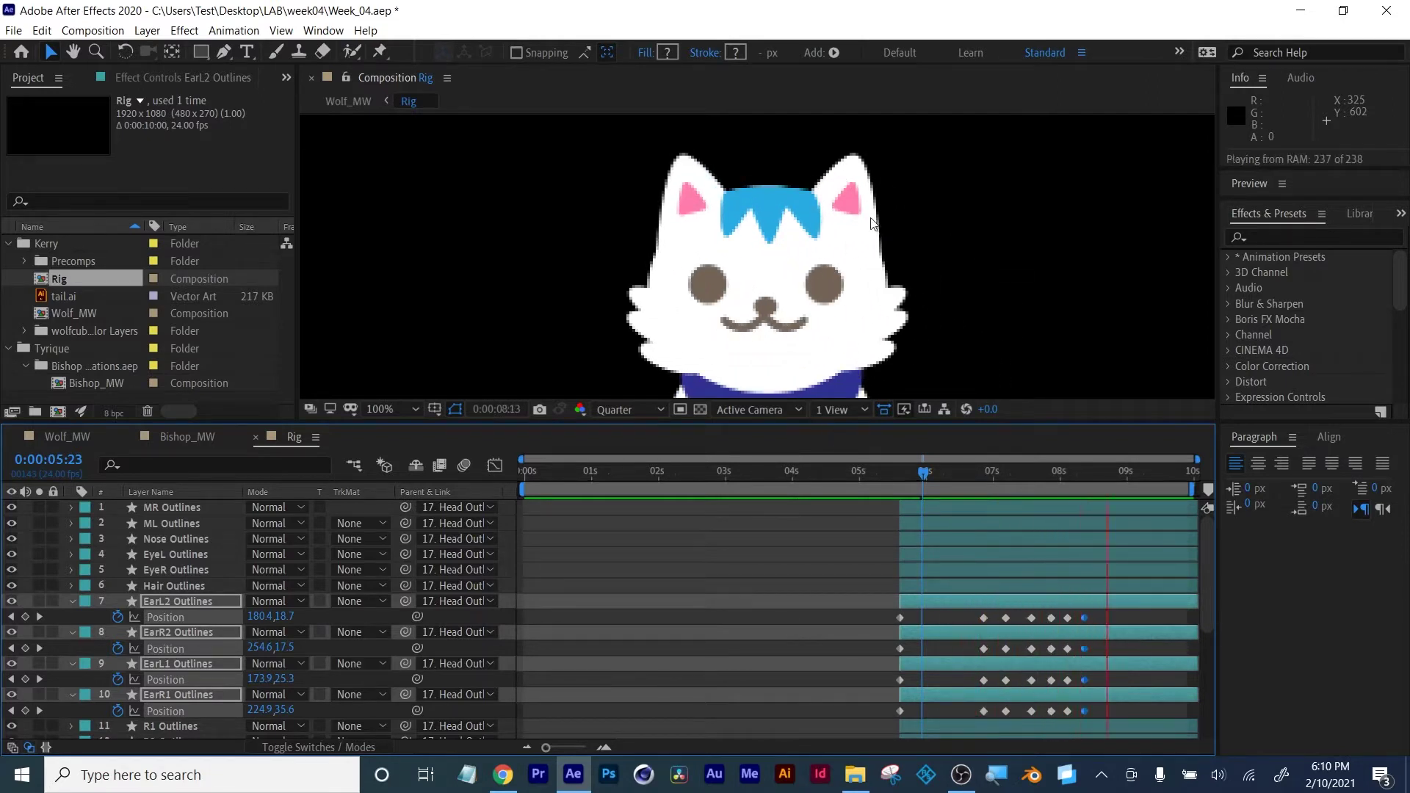
{"action": "key", "text": "space"}
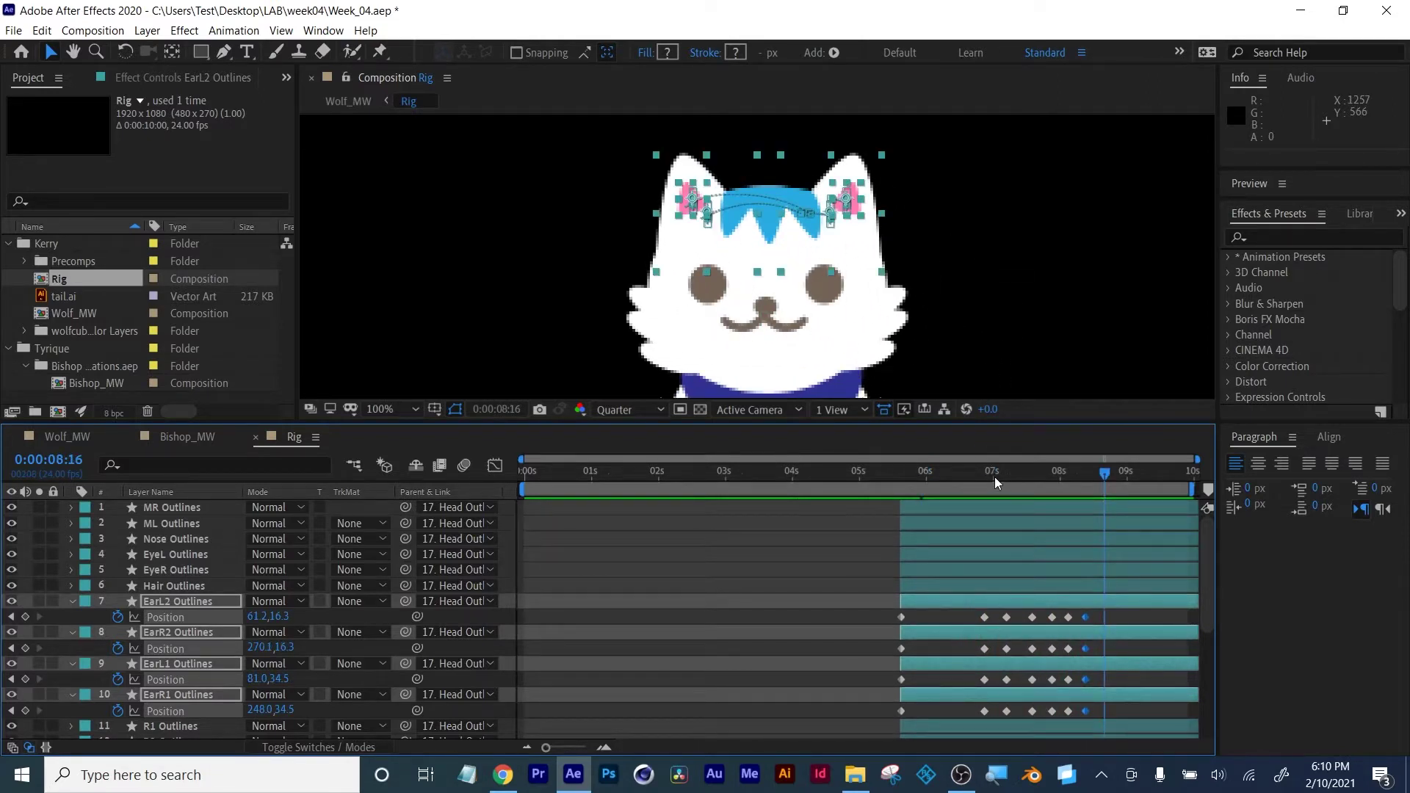
{"action": "left_click_drag", "start_coordinate": [994, 478], "coordinate": [1091, 473]}
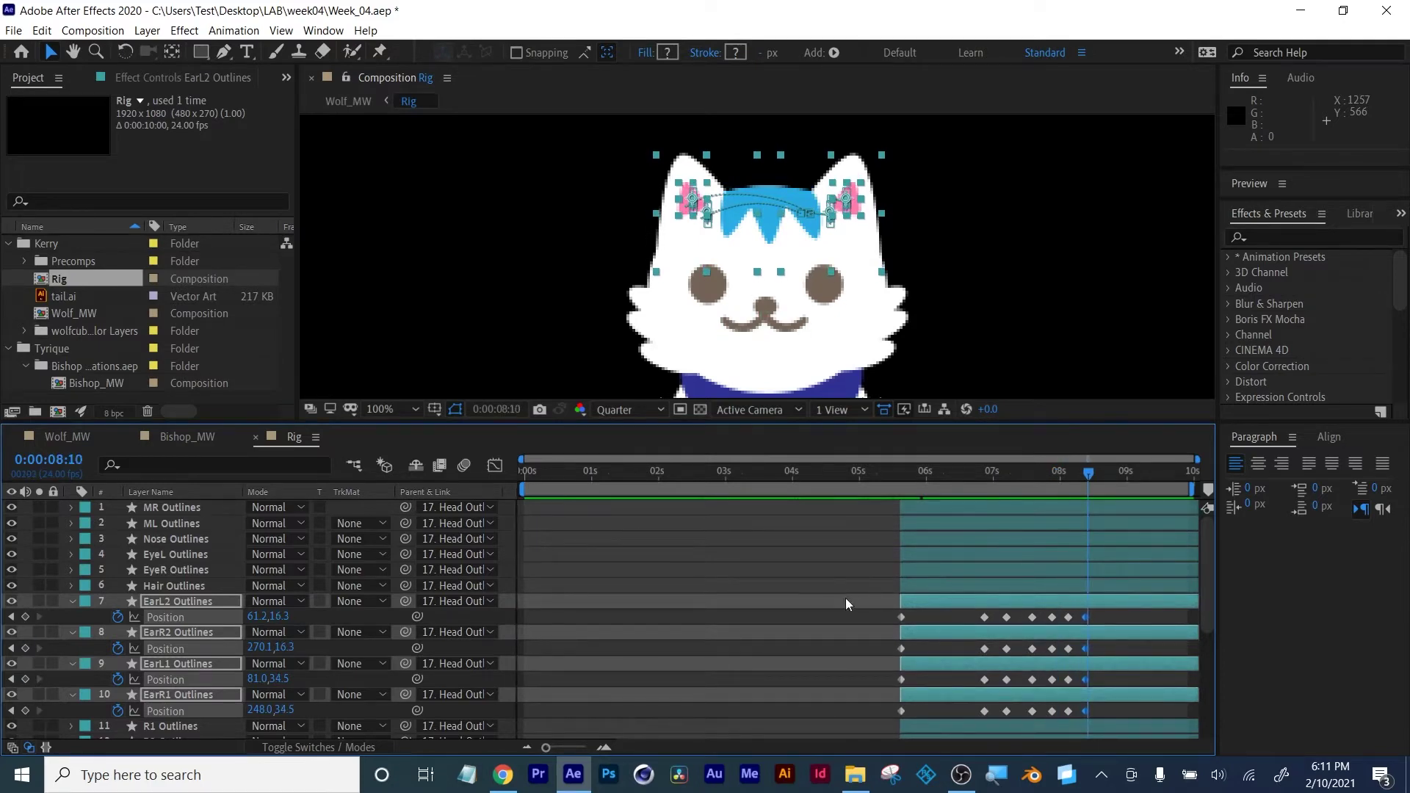
Deselect the ear layers and collapse the Position properties of all layers
{"action": "left_click", "coordinate": [833, 566]}
{"action": "key", "text": "p"}
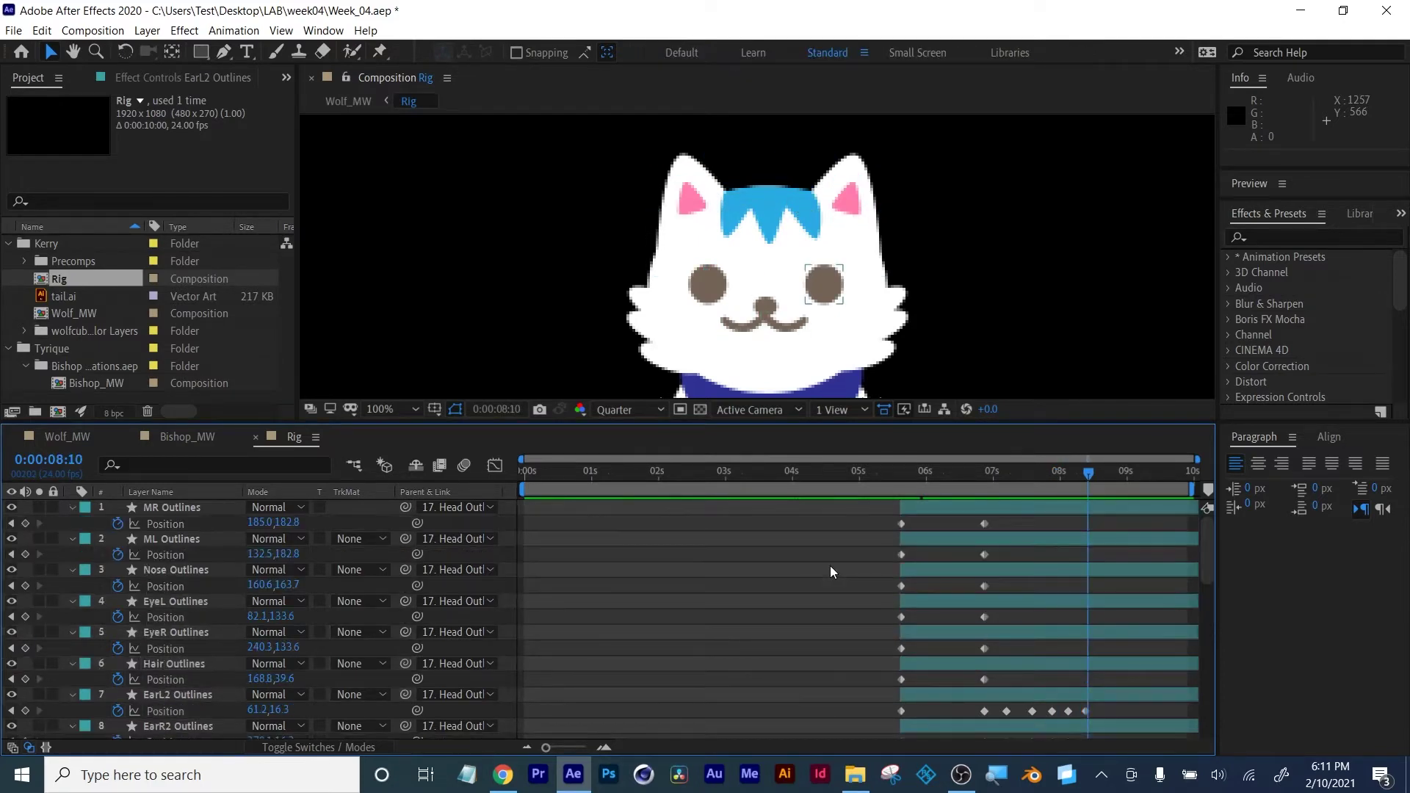
{"action": "key", "text": "p"}
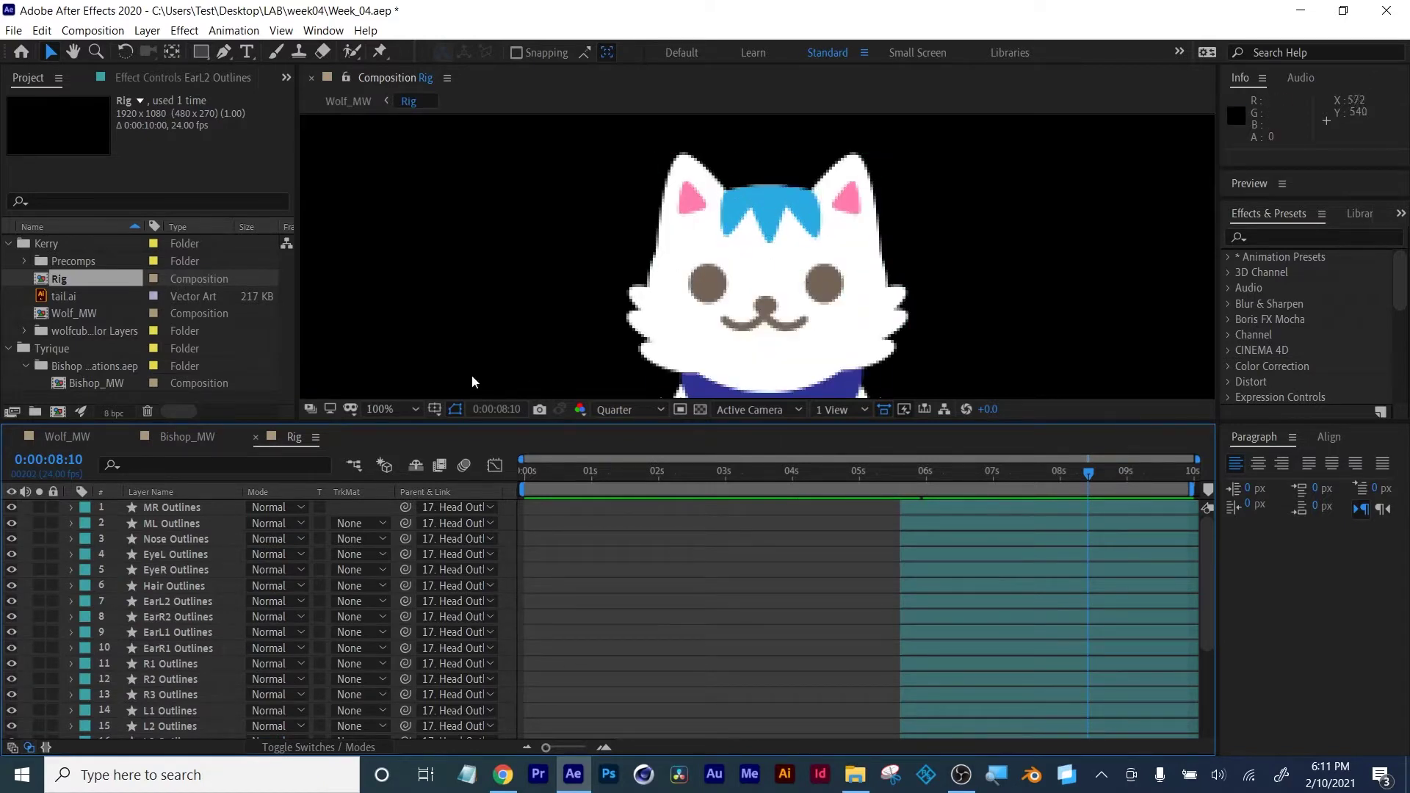
Reveal the keyframes of Hair Outlines and add a Path keyframe at 0:00:07:02
{"action": "left_click", "coordinate": [183, 585]}
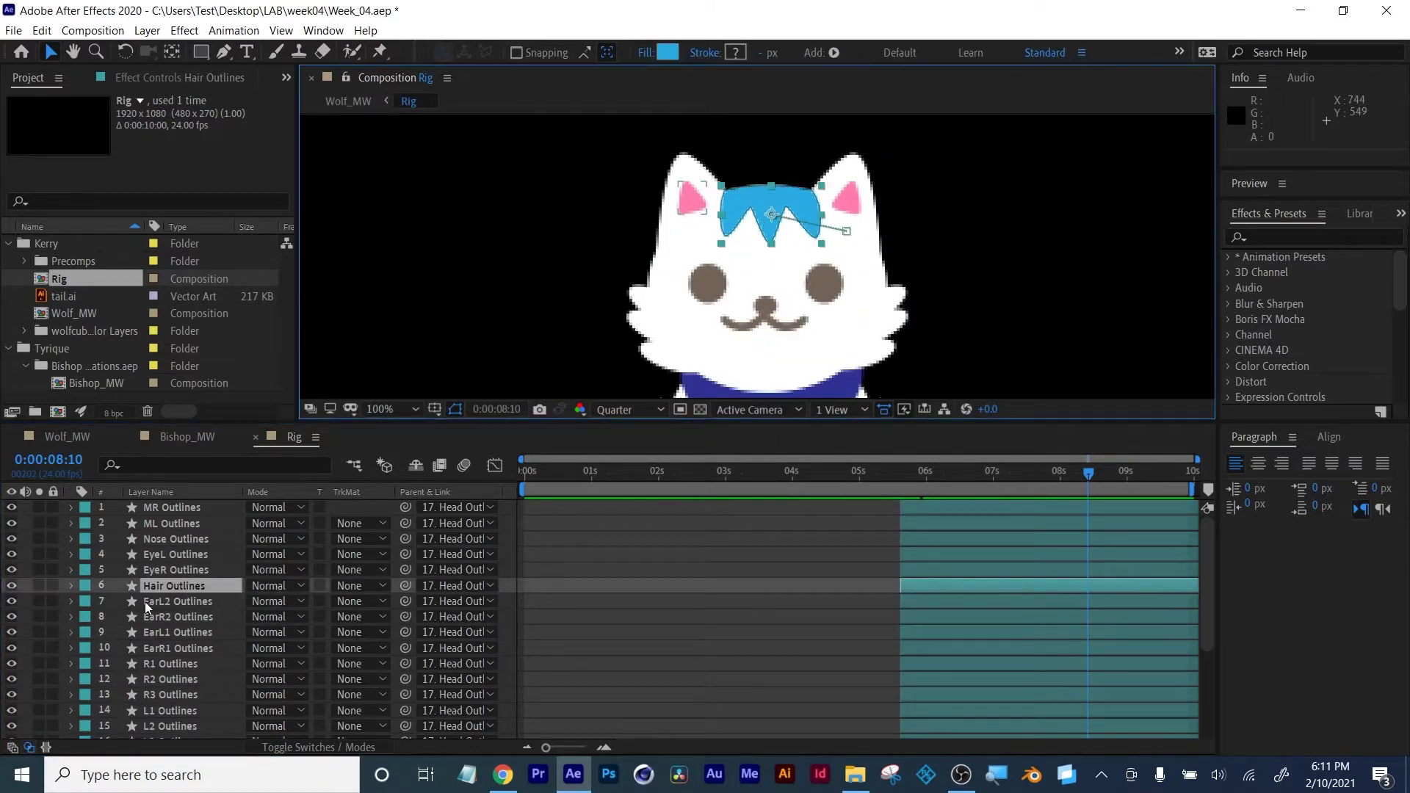
{"action": "key", "text": "u"}
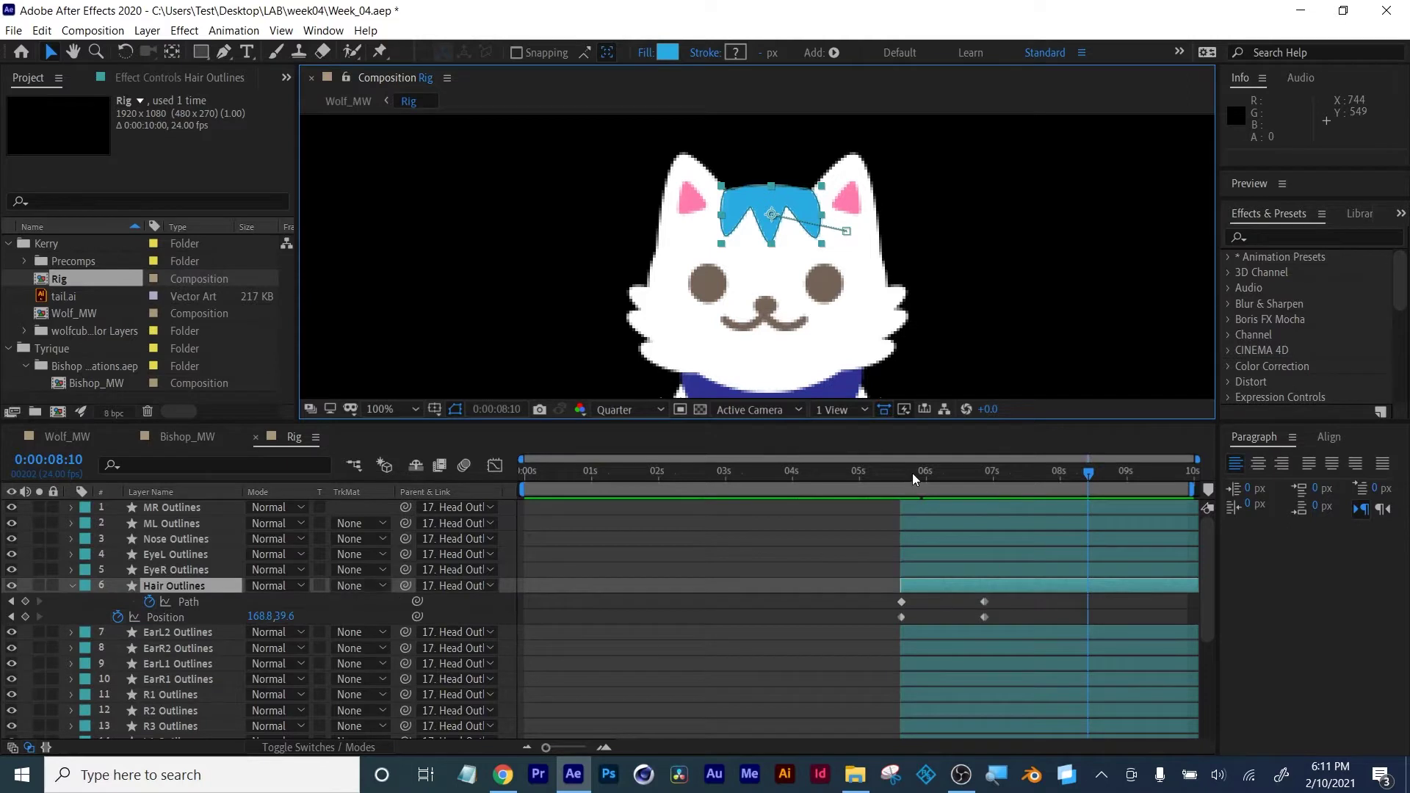
{"action": "left_click_drag", "start_coordinate": [912, 478], "coordinate": [983, 474]}
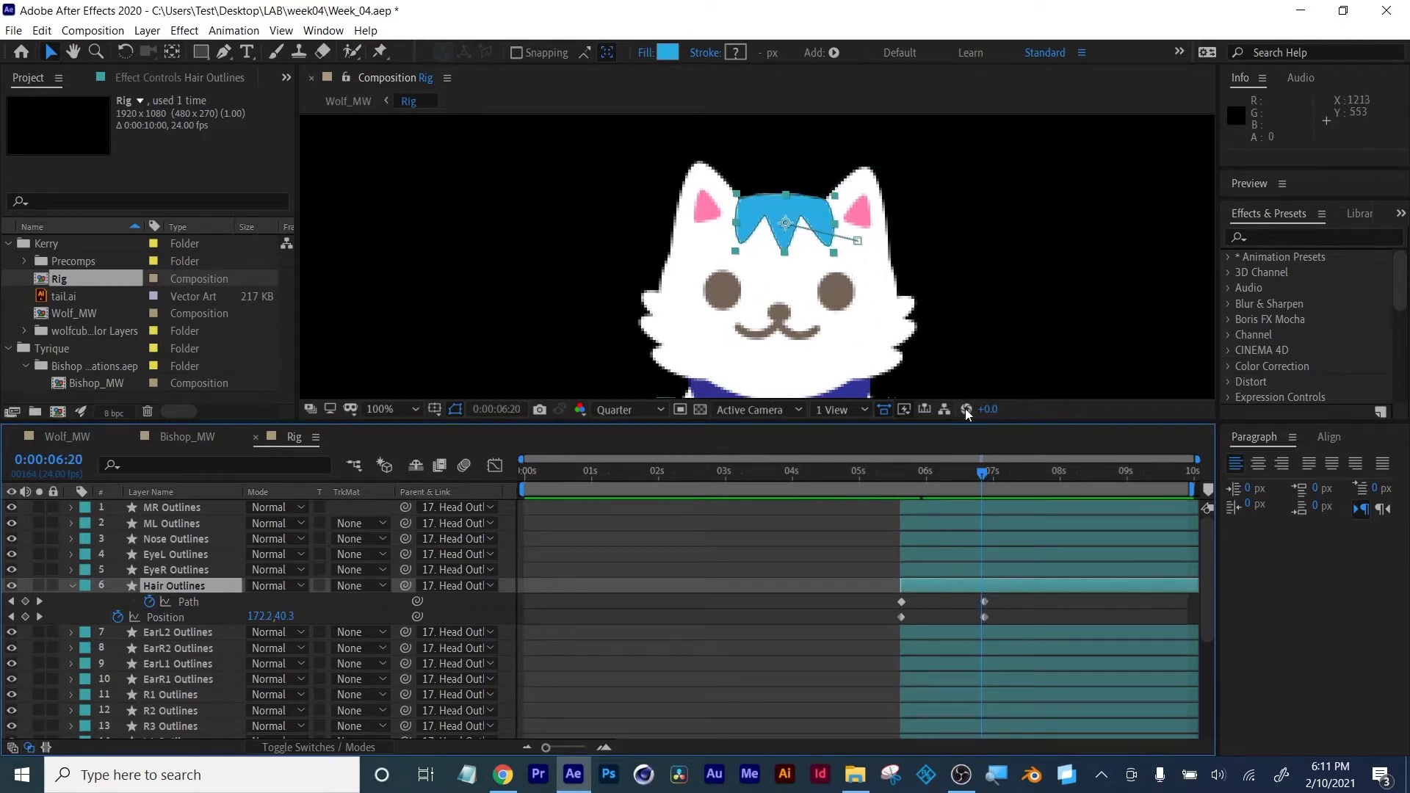
{"action": "left_click_drag", "start_coordinate": [977, 474], "coordinate": [997, 475]}
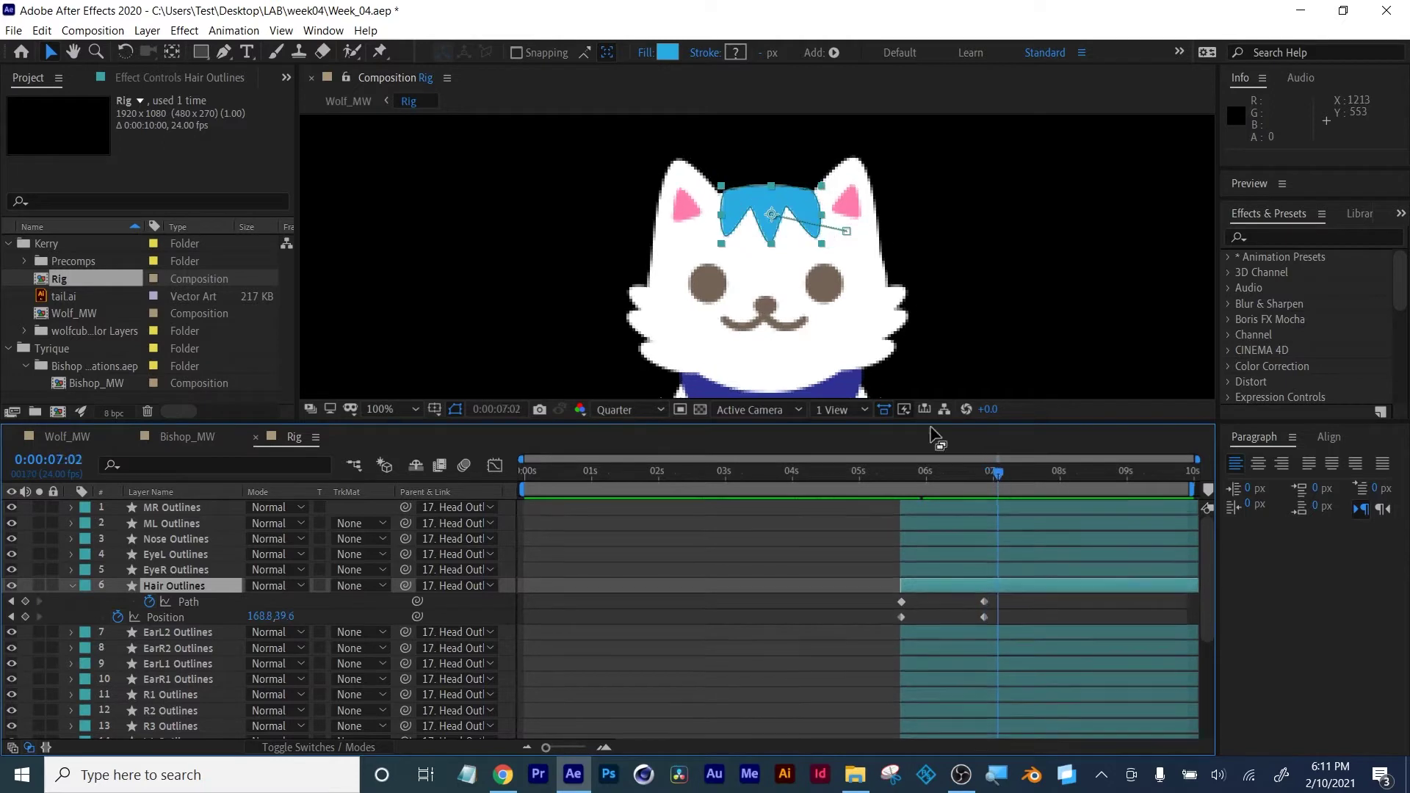
{"action": "left_click", "coordinate": [25, 601]}
{"action": "left_click", "coordinate": [188, 601]}
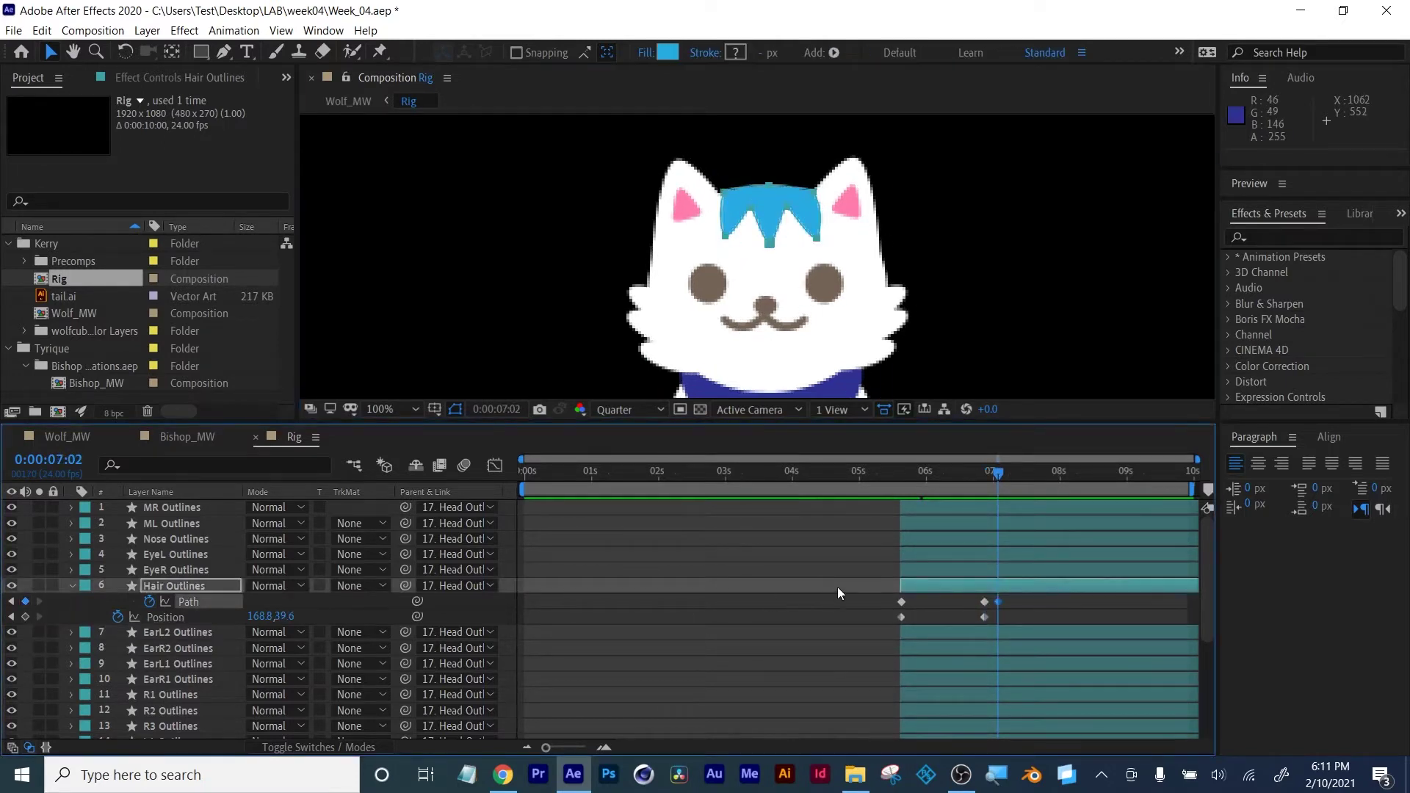
Select the lower tip points of the hair path and shift them slightly to the right at 0:00:07:02
{"action": "scroll", "coordinate": [769, 158], "scroll_direction": "up", "scroll_amount": 1}
{"action": "left_click", "coordinate": [676, 315]}
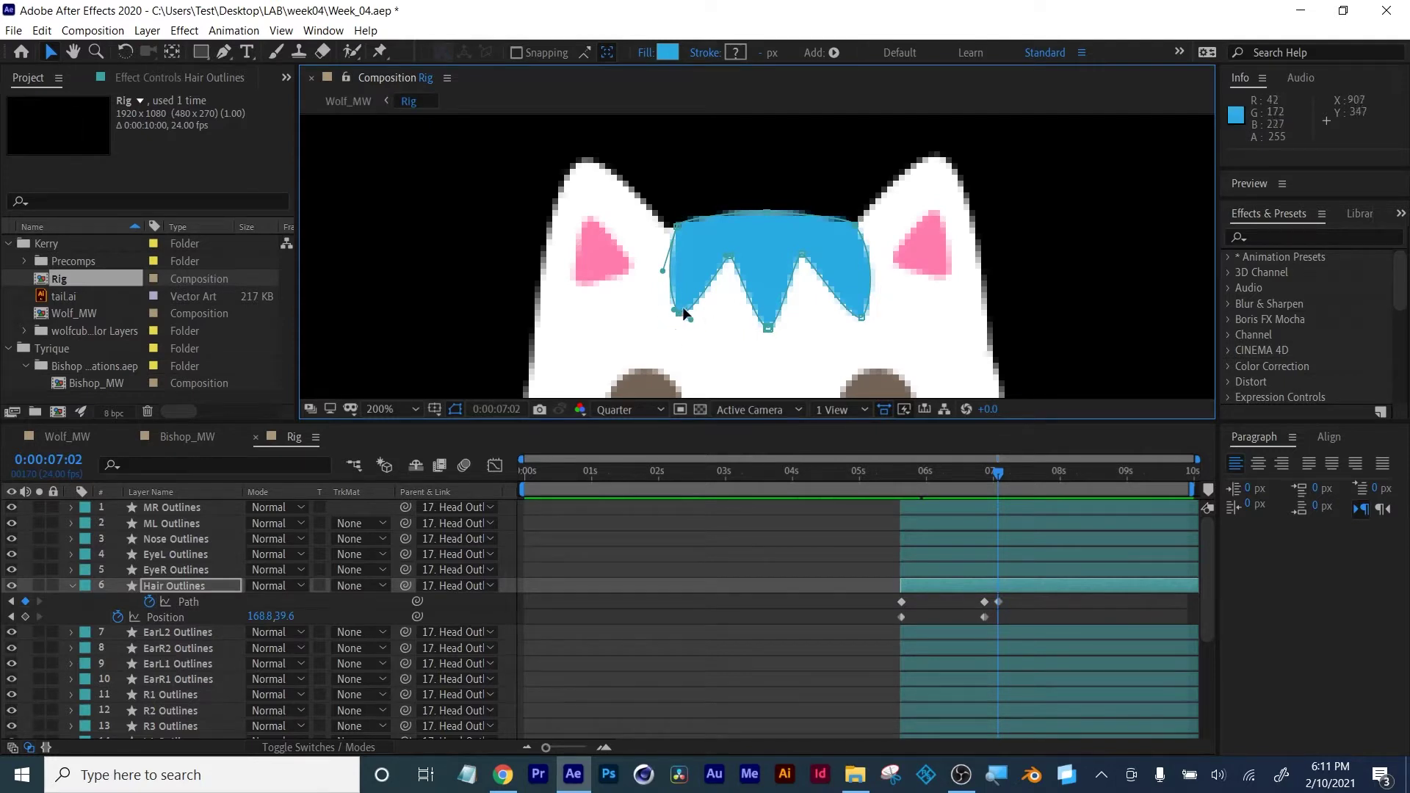
{"action": "left_click", "coordinate": [768, 329]}
{"action": "left_click_drag", "start_coordinate": [771, 332], "coordinate": [784, 332]}
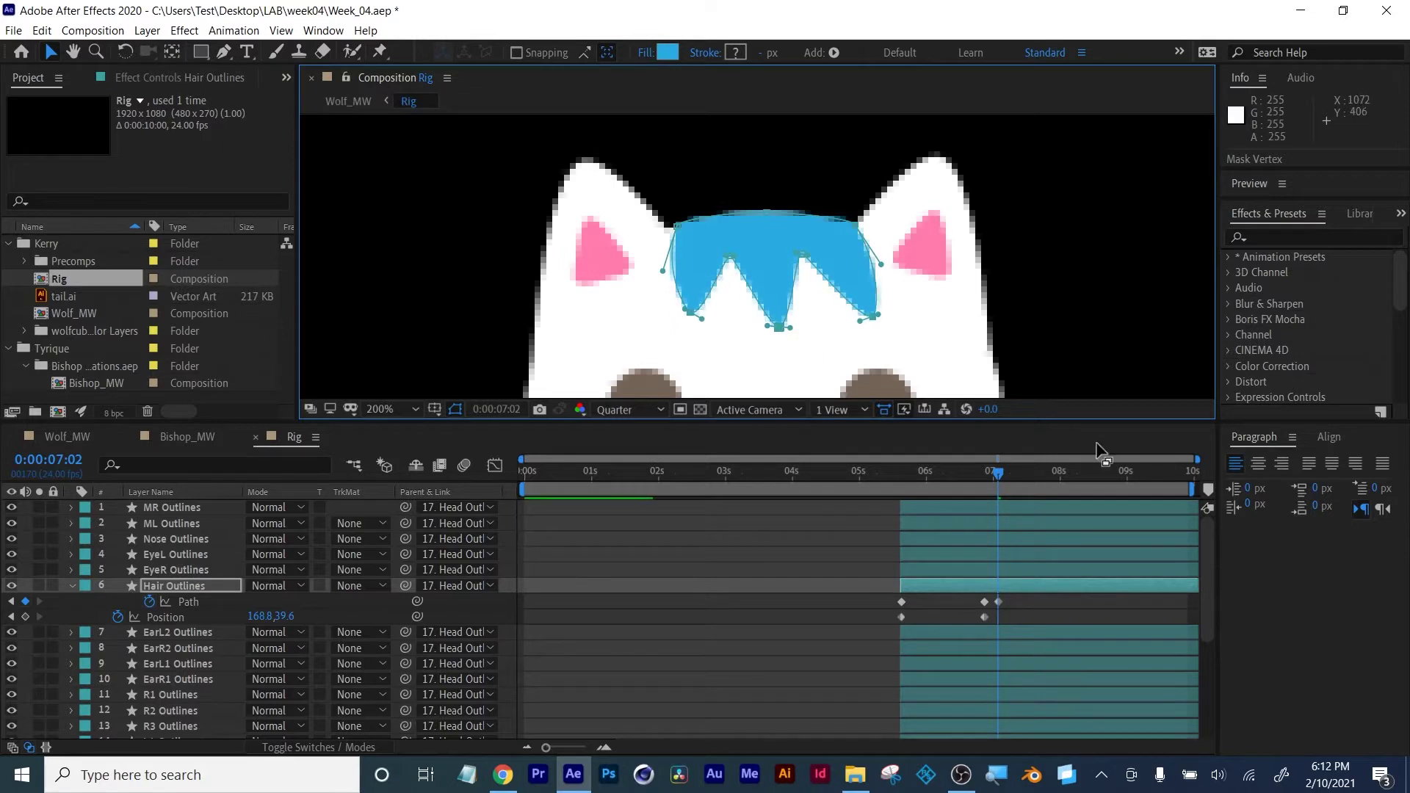
Swing the hair tips to the left at 0:00:07:07 and back to the right at 0:00:07:10 with Path keyframes
{"action": "left_click_drag", "start_coordinate": [997, 470], "coordinate": [1013, 472]}
{"action": "left_click_drag", "start_coordinate": [781, 331], "coordinate": [756, 335]}
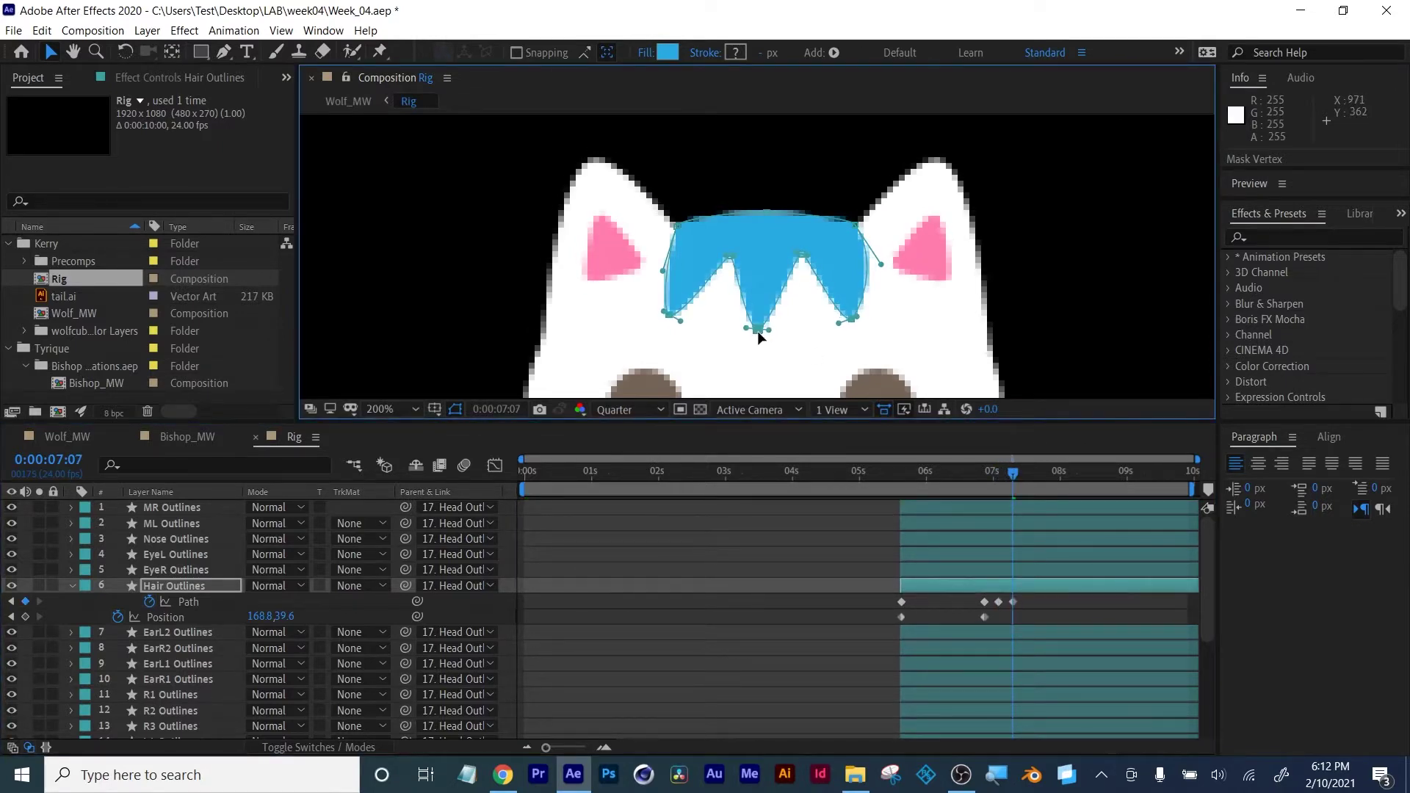
{"action": "left_click_drag", "start_coordinate": [1013, 472], "coordinate": [1021, 471]}
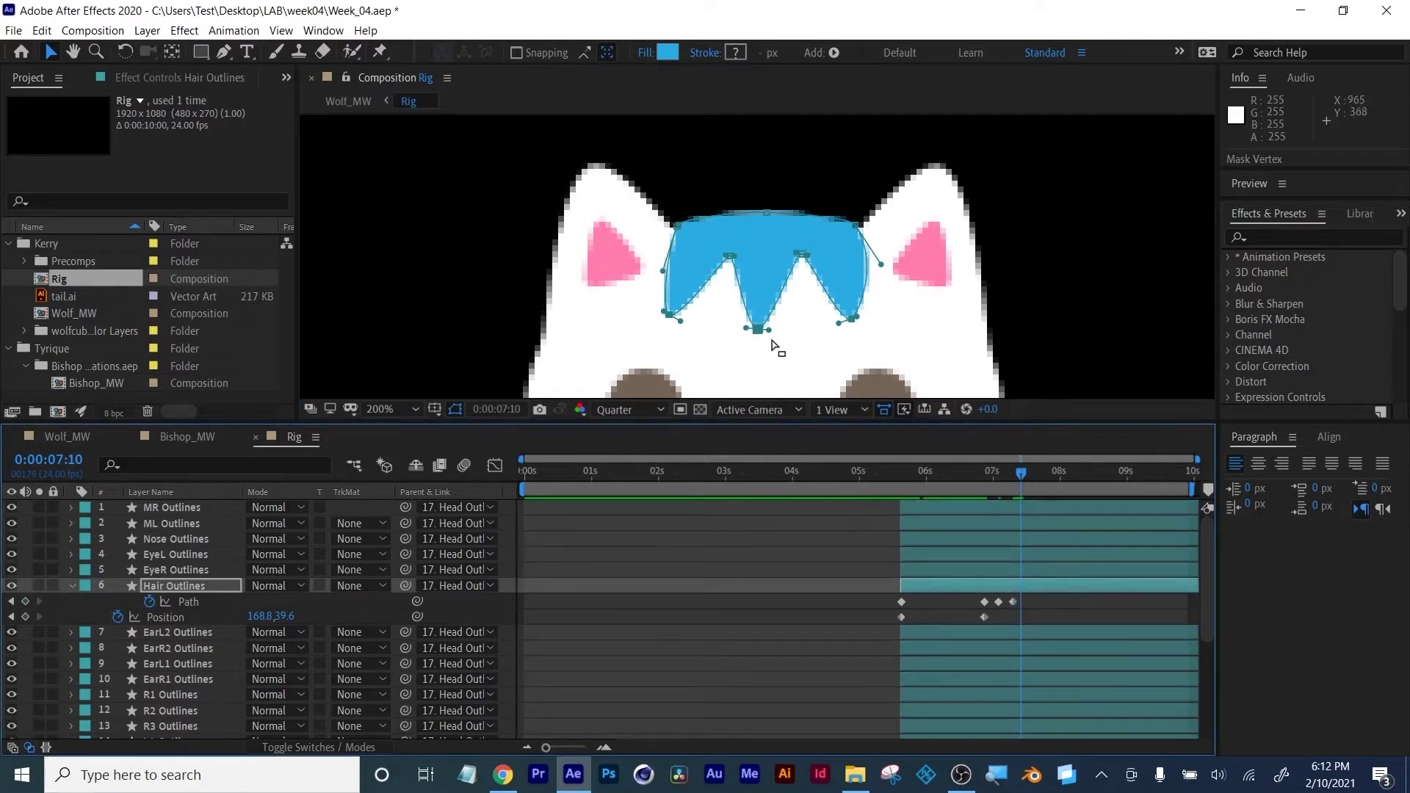
{"action": "left_click_drag", "start_coordinate": [757, 329], "coordinate": [773, 337]}
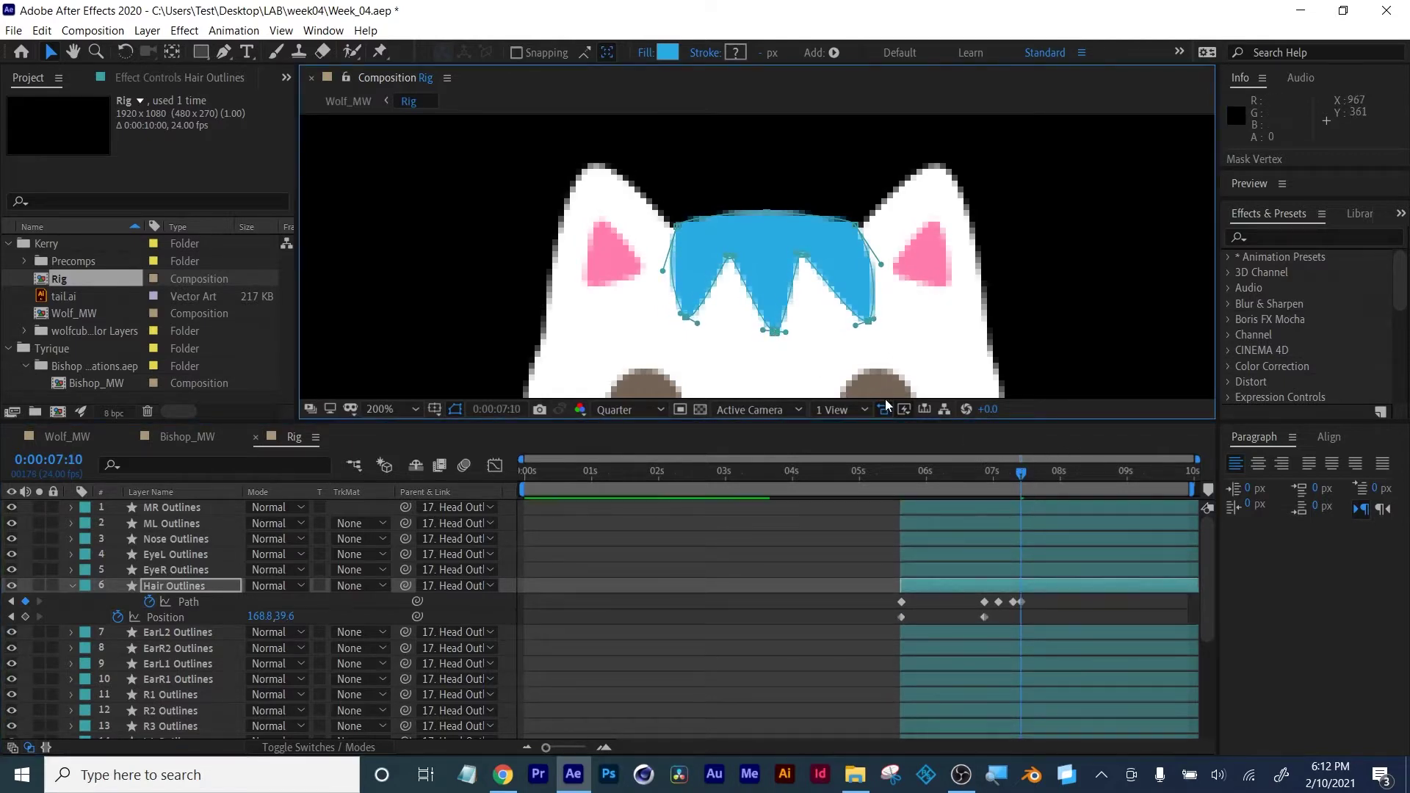
Add smaller hair-tip swings as further Path keyframes up to 0:00:07:18
{"action": "key", "text": "Page_Down"}
{"action": "key", "text": "Page_Down"}
{"action": "key", "text": "Page_Down"}
{"action": "key", "text": "Page_Down"}
{"action": "key", "text": "Page_Down"}
{"action": "key", "text": "Page_Down"}
{"action": "key", "text": "Page_Down"}
{"action": "key", "text": "Page_Down"}
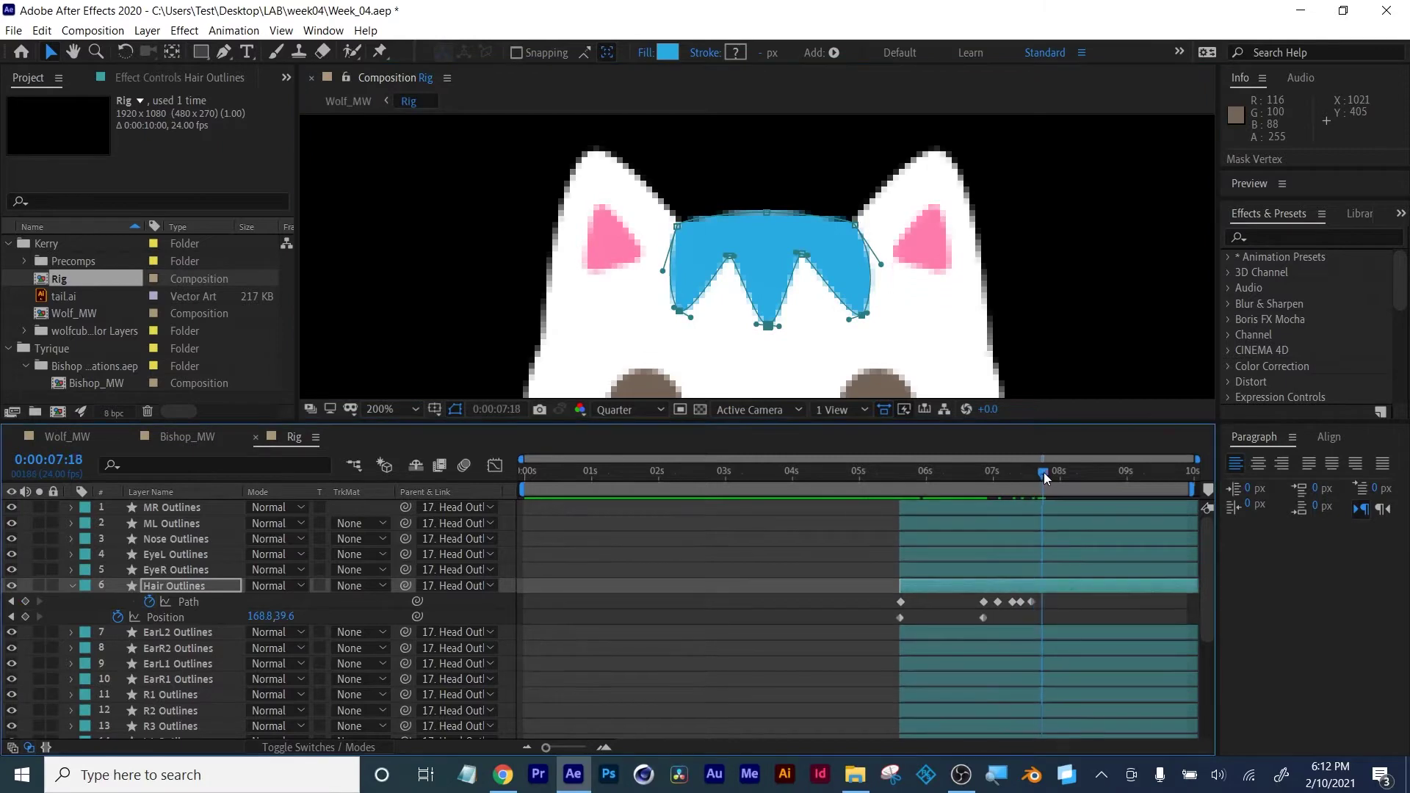
{"action": "left_click_drag", "start_coordinate": [773, 336], "coordinate": [765, 328]}
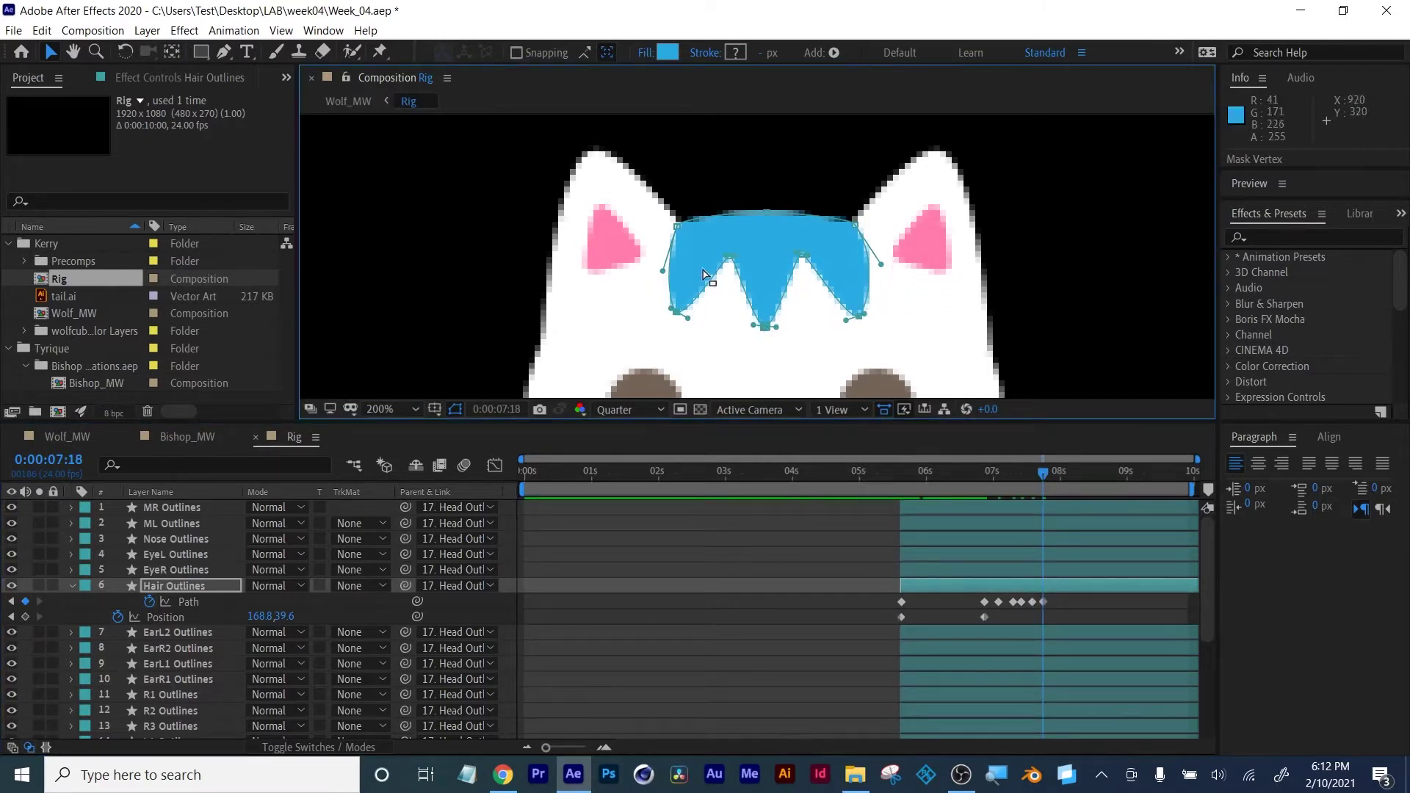
Apply Easy Ease to the Hair Outlines Path keyframes from 0:00:07:02 to 0:00:07:18
{"action": "left_click_drag", "start_coordinate": [1074, 598], "coordinate": [993, 606]}
{"action": "right_click", "coordinate": [1002, 601]}
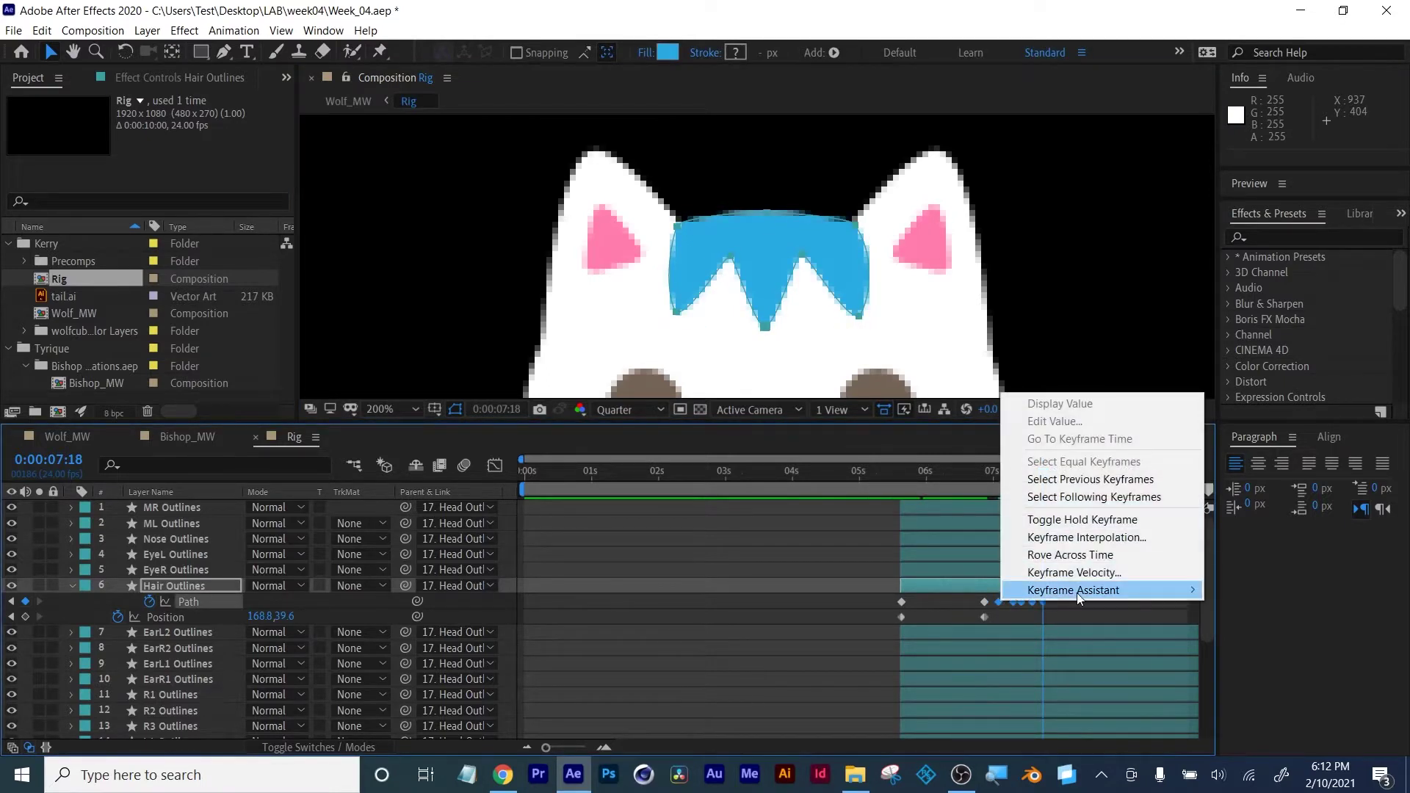
{"action": "mouse_move", "coordinate": [1076, 593]}
{"action": "left_click", "coordinate": [813, 636]}
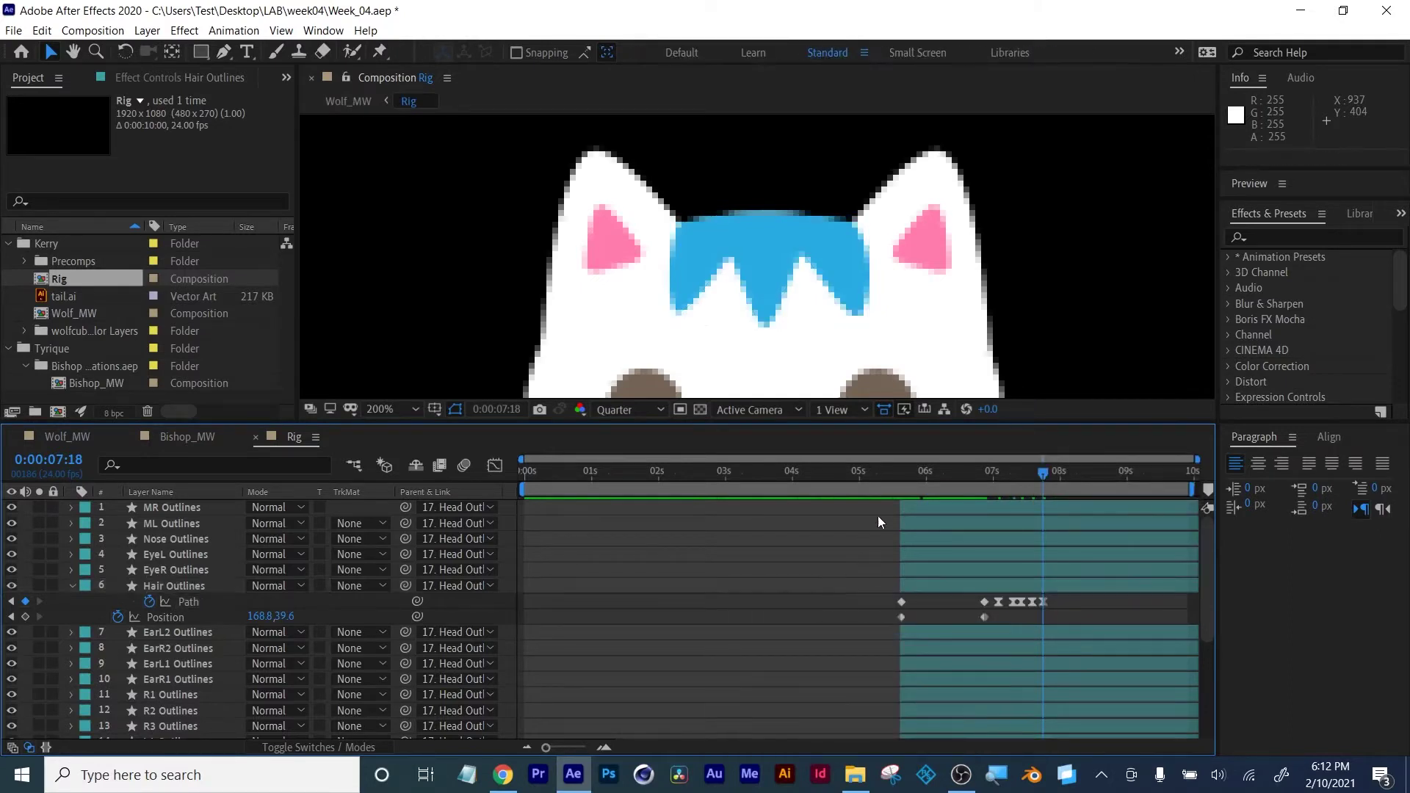
Preview the hair and ear motion from 0:00:05:13 and enlarge the composition view
{"action": "left_click", "coordinate": [895, 470]}
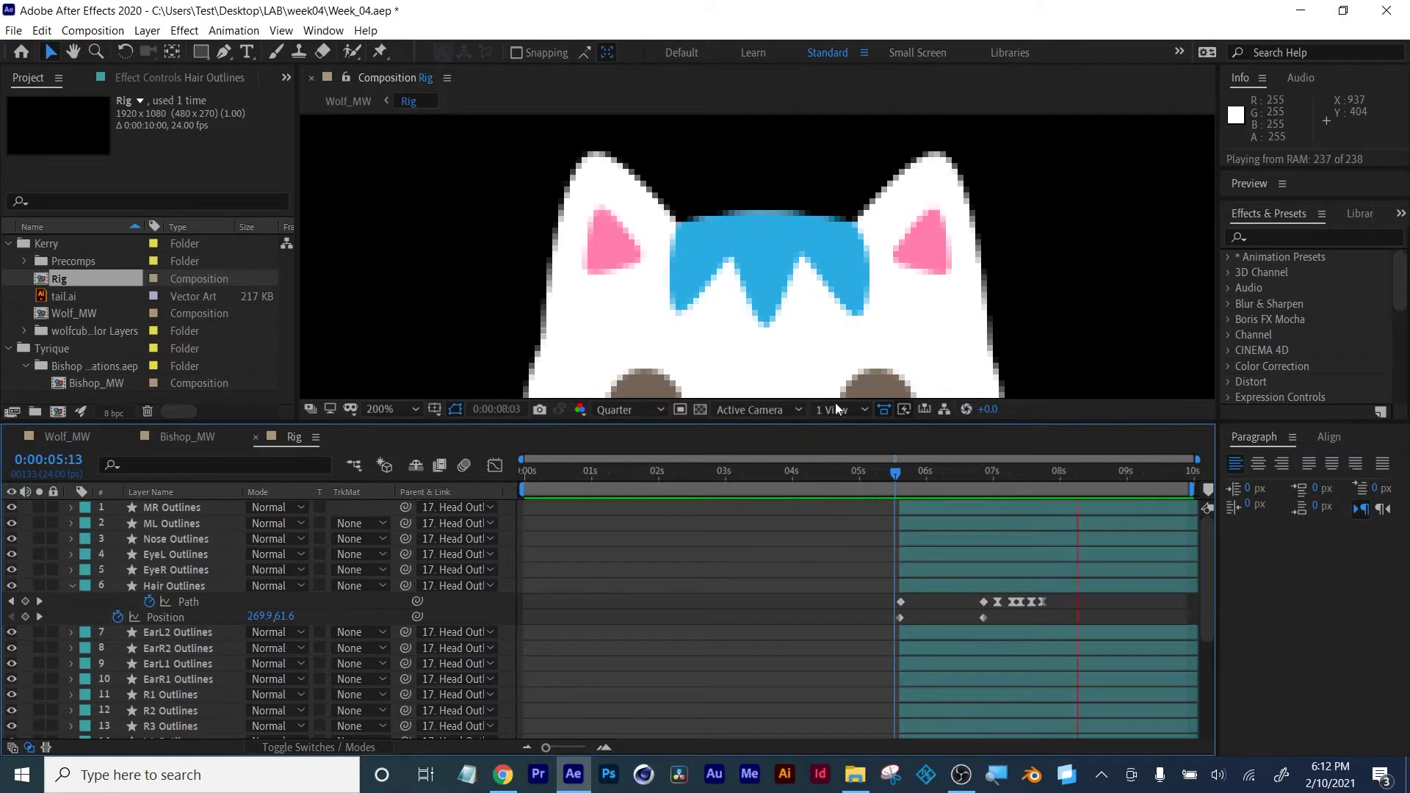
{"action": "key", "text": "space"}
{"action": "left_click_drag", "start_coordinate": [834, 426], "coordinate": [836, 523]}
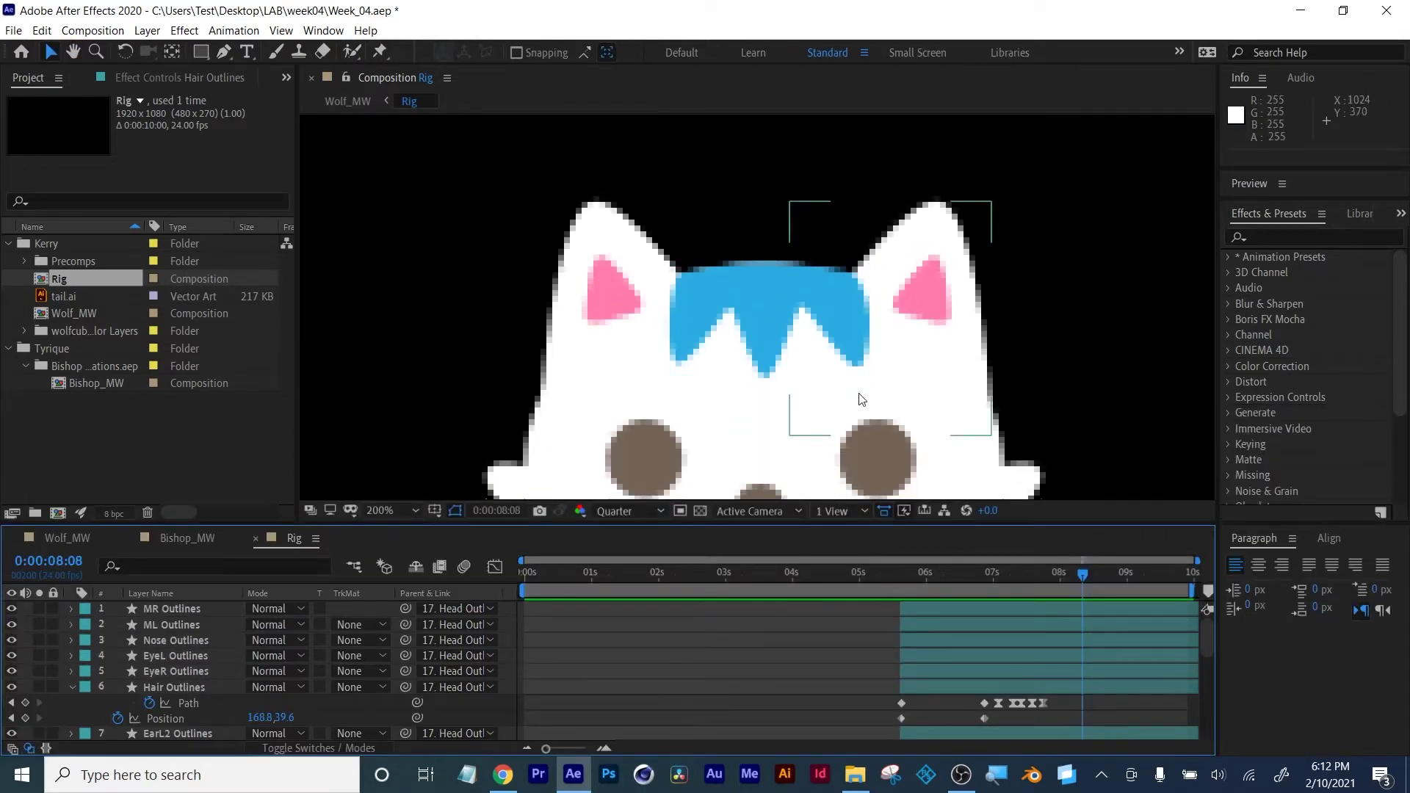
Add Rotation keyframes at 0:00:06:20 to the six cheek fur layers, R1 to R3 and L1 to L3 Outlines
{"action": "scroll", "coordinate": [861, 399], "scroll_direction": "down", "scroll_amount": 4}
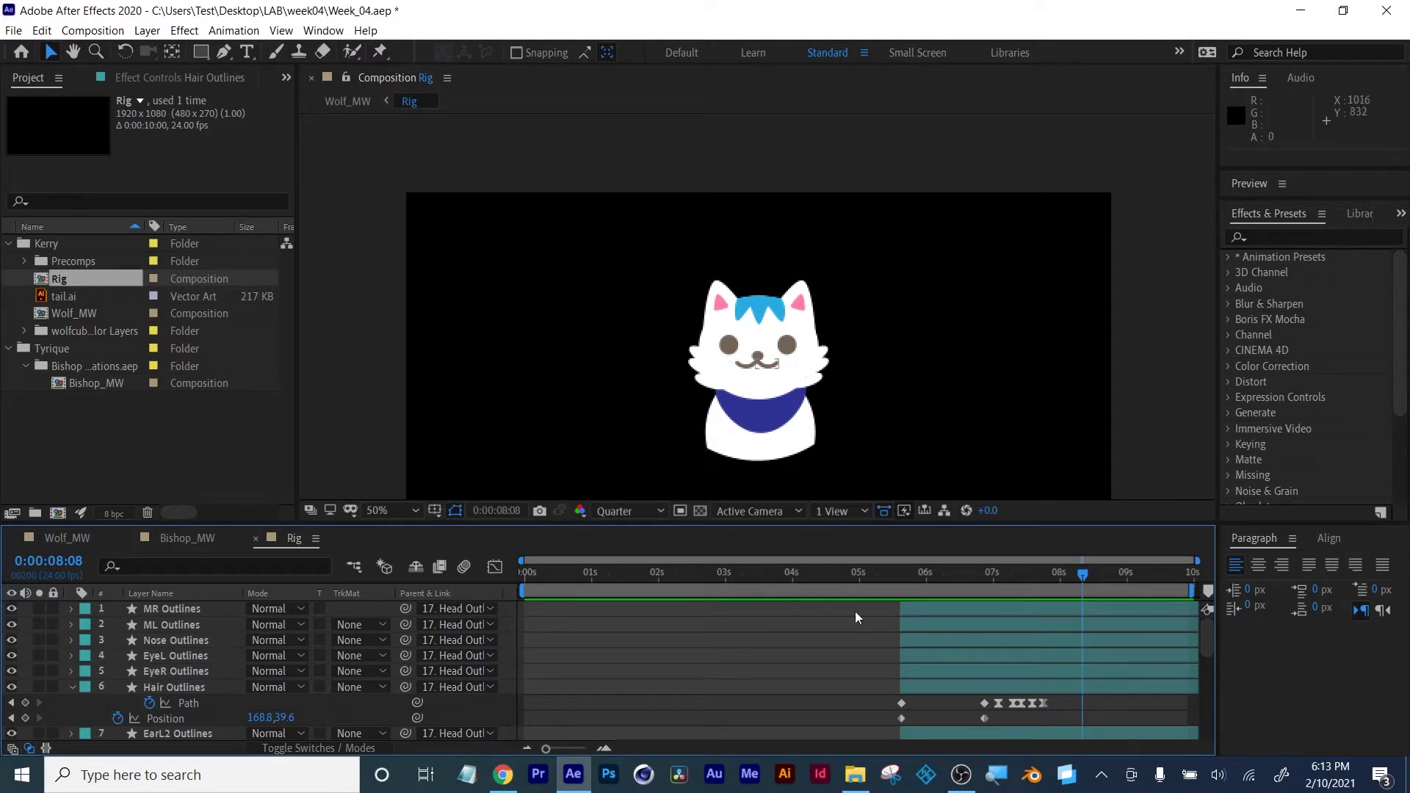
{"action": "left_click_drag", "start_coordinate": [909, 580], "coordinate": [1042, 580]}
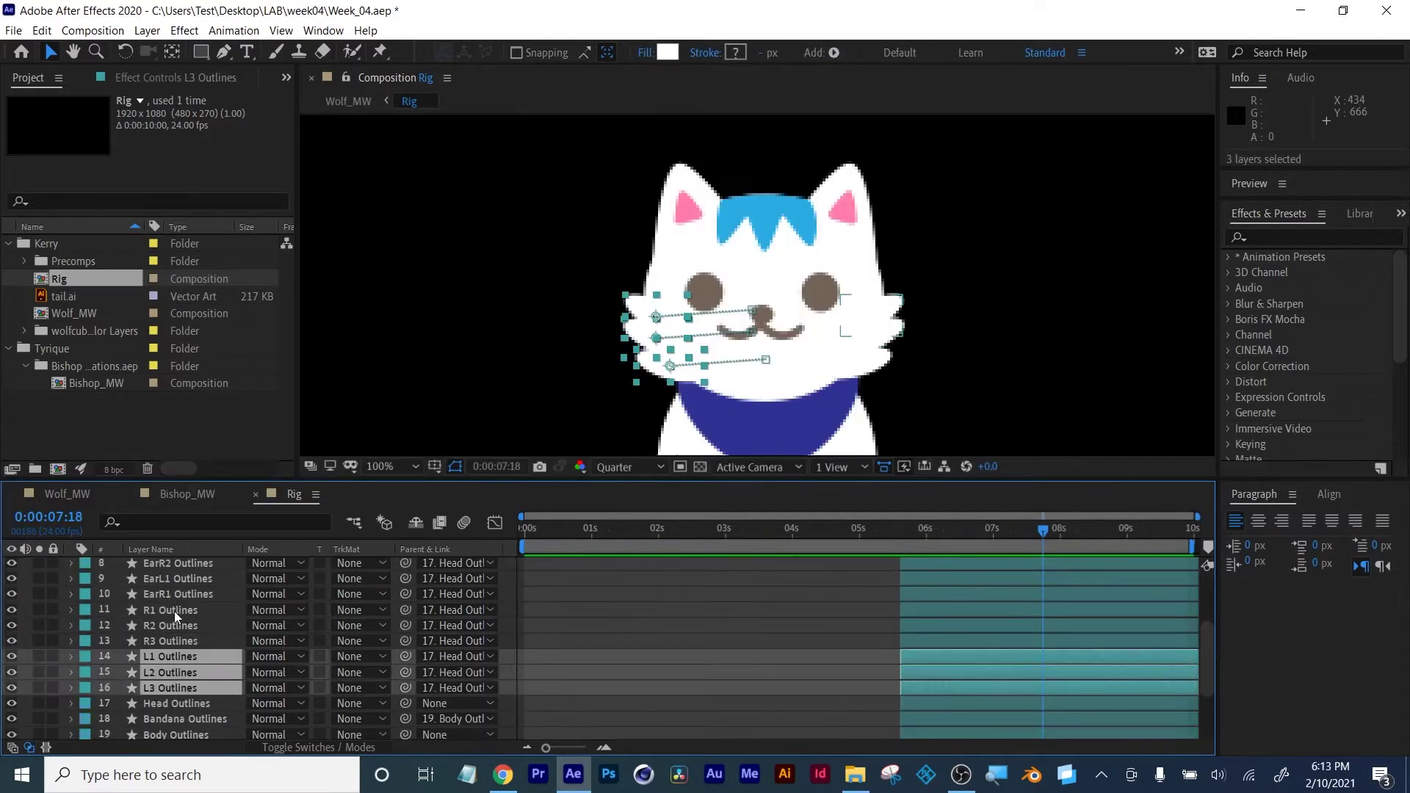
{"action": "left_click", "coordinate": [174, 611], "text": "shift"}
{"action": "left_click_drag", "start_coordinate": [1047, 530], "coordinate": [986, 521]}
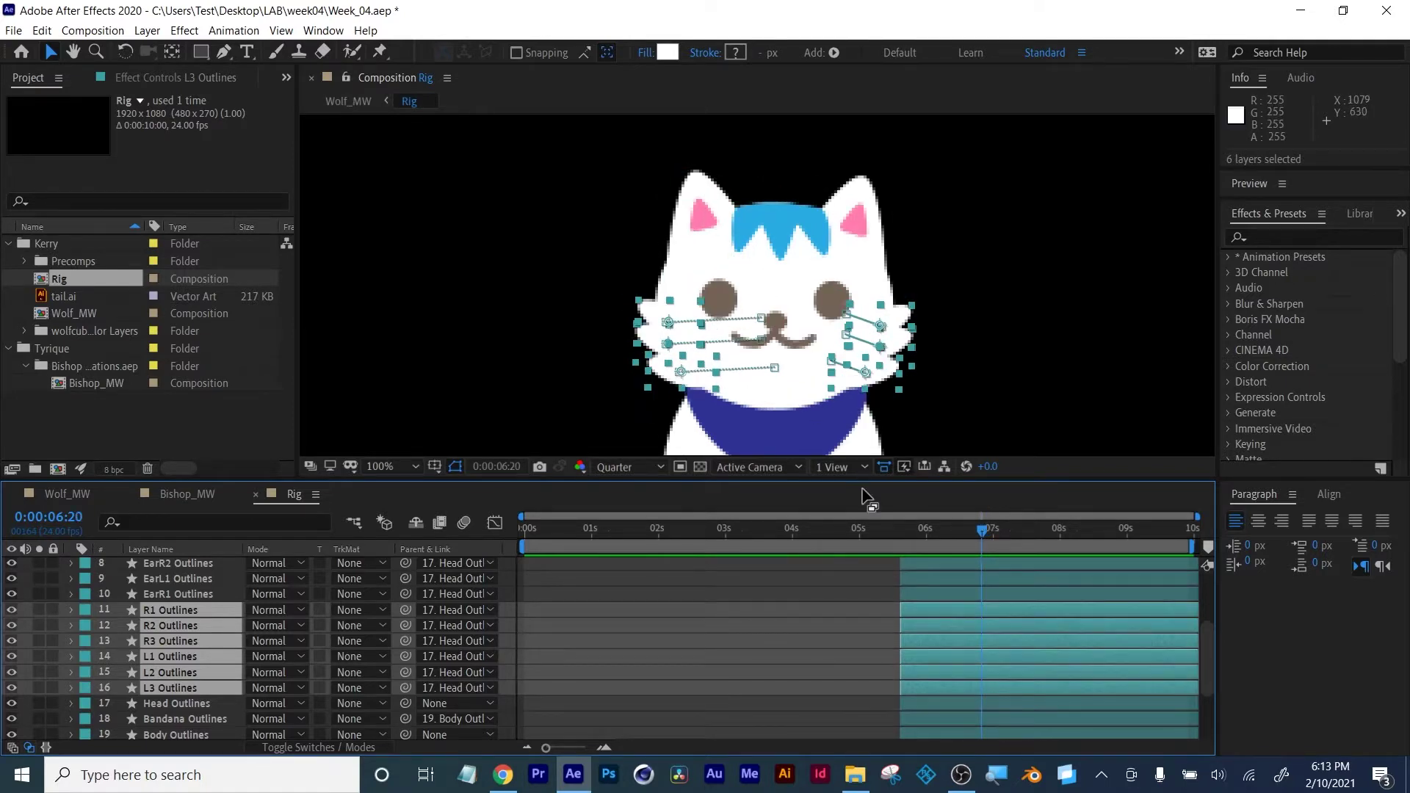
{"action": "key", "text": "r"}
{"action": "left_click", "coordinate": [118, 575]}
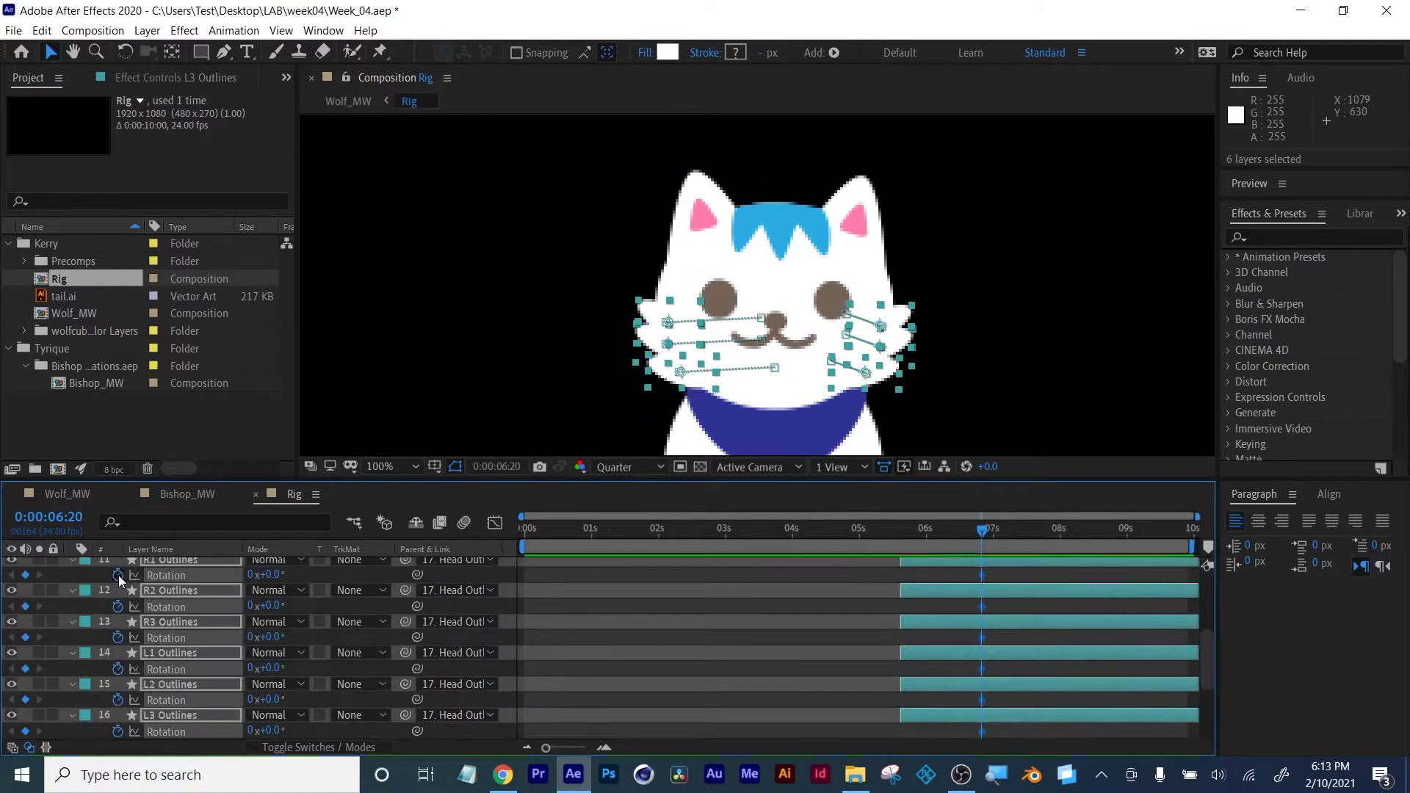
Rotate the L1, L2 and L3 Outlines layers to -22° at 0:00:06:23
{"action": "left_click_drag", "start_coordinate": [985, 535], "coordinate": [990, 530]}
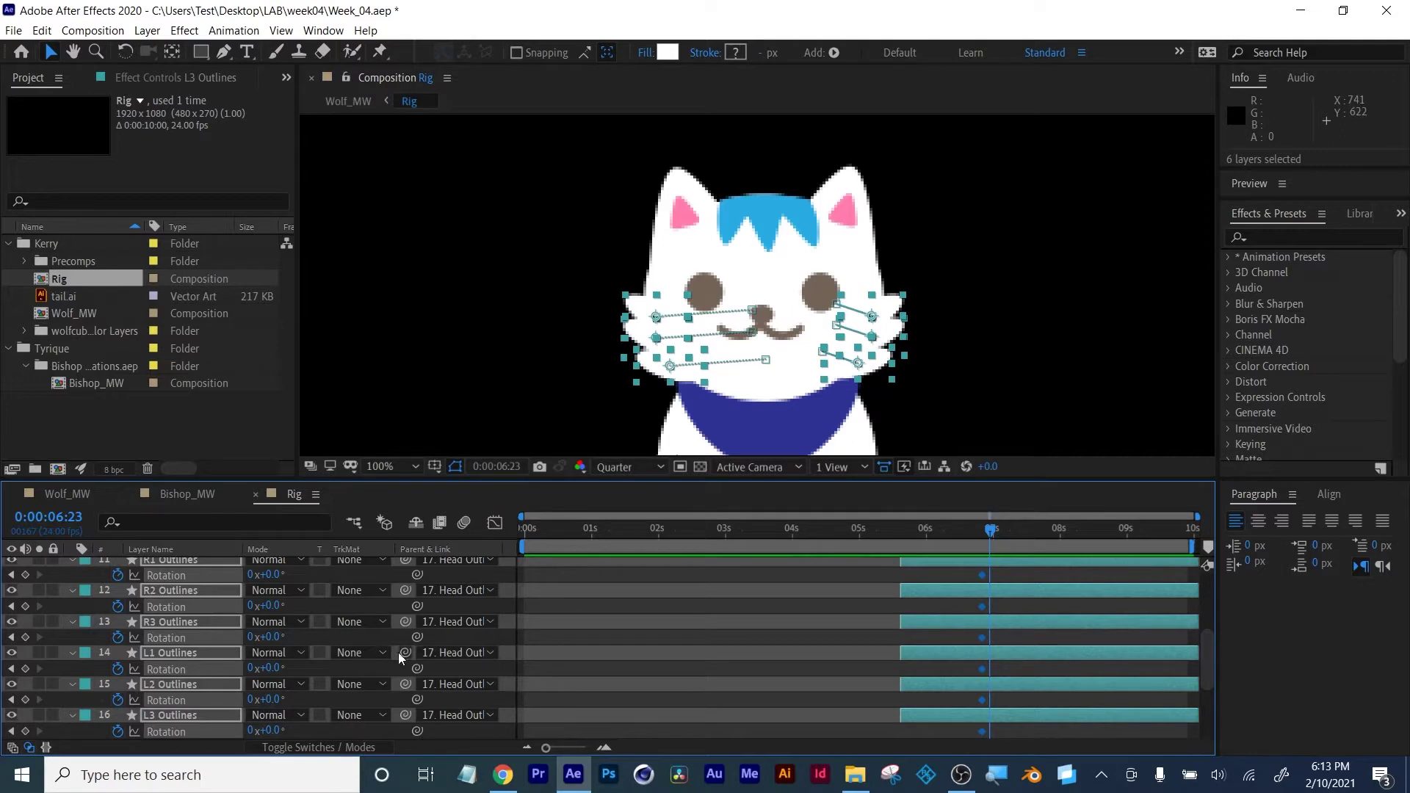
{"action": "left_click", "coordinate": [173, 623], "text": "ctrl"}
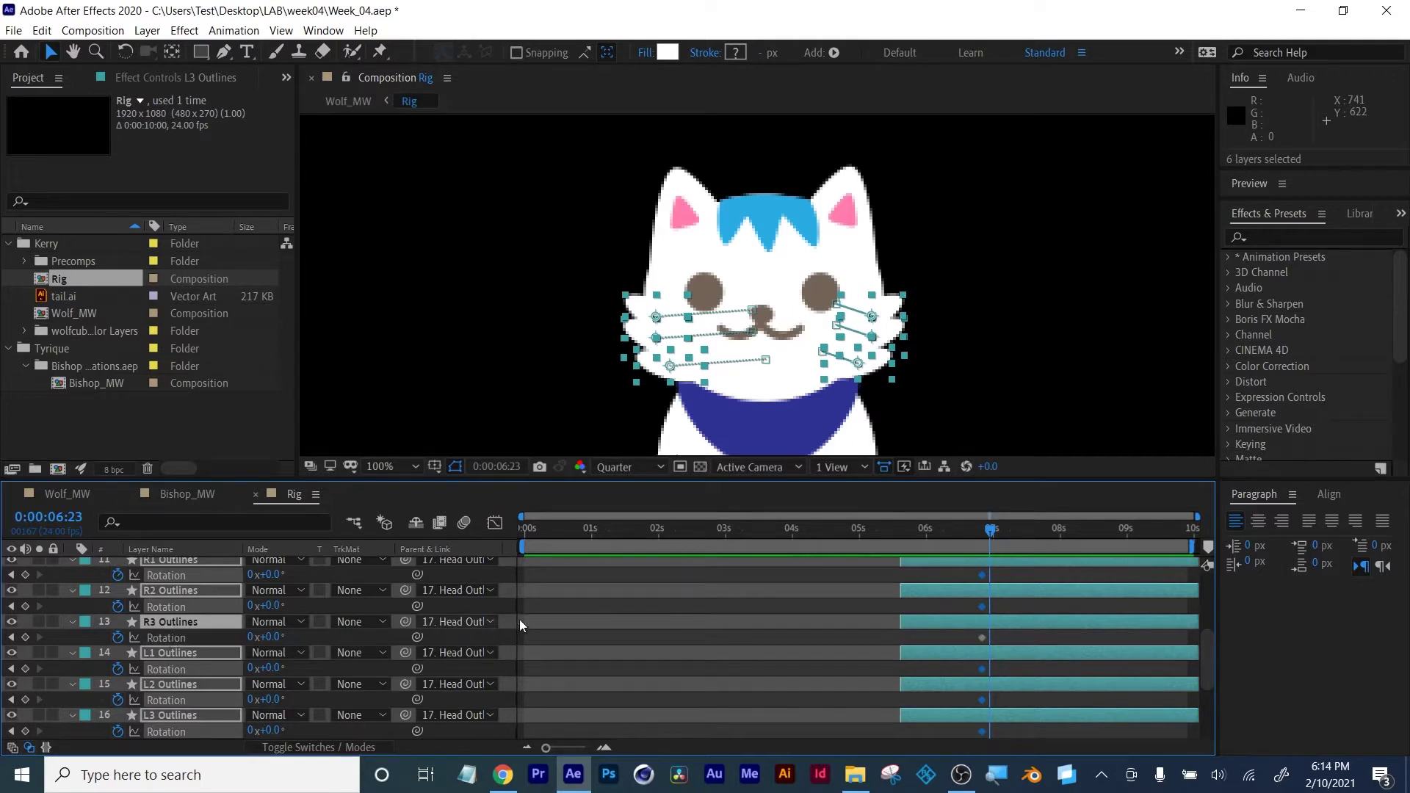
{"action": "left_click", "coordinate": [760, 626]}
{"action": "left_click", "coordinate": [171, 655]}
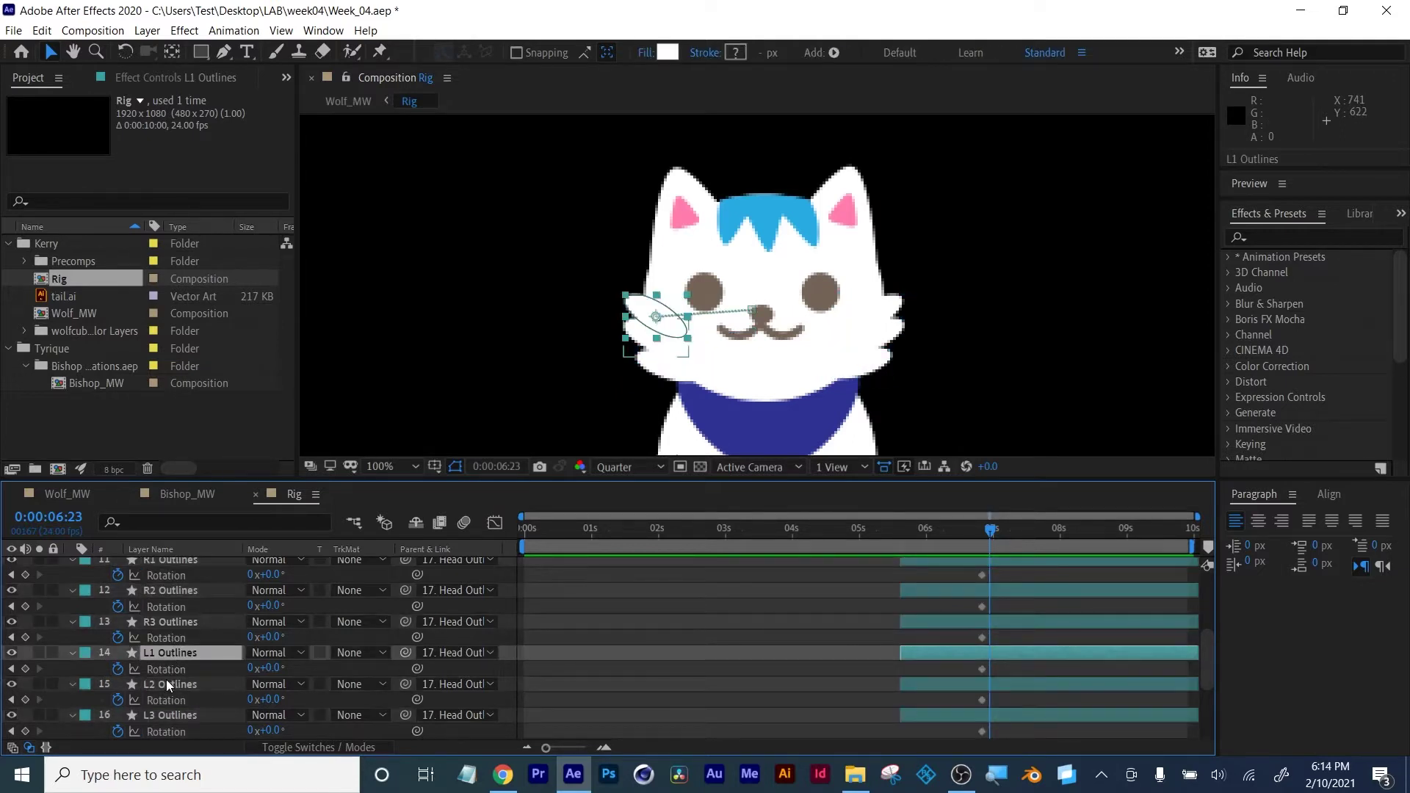
{"action": "left_click", "coordinate": [166, 681], "text": "ctrl"}
{"action": "left_click", "coordinate": [166, 711], "text": "ctrl"}
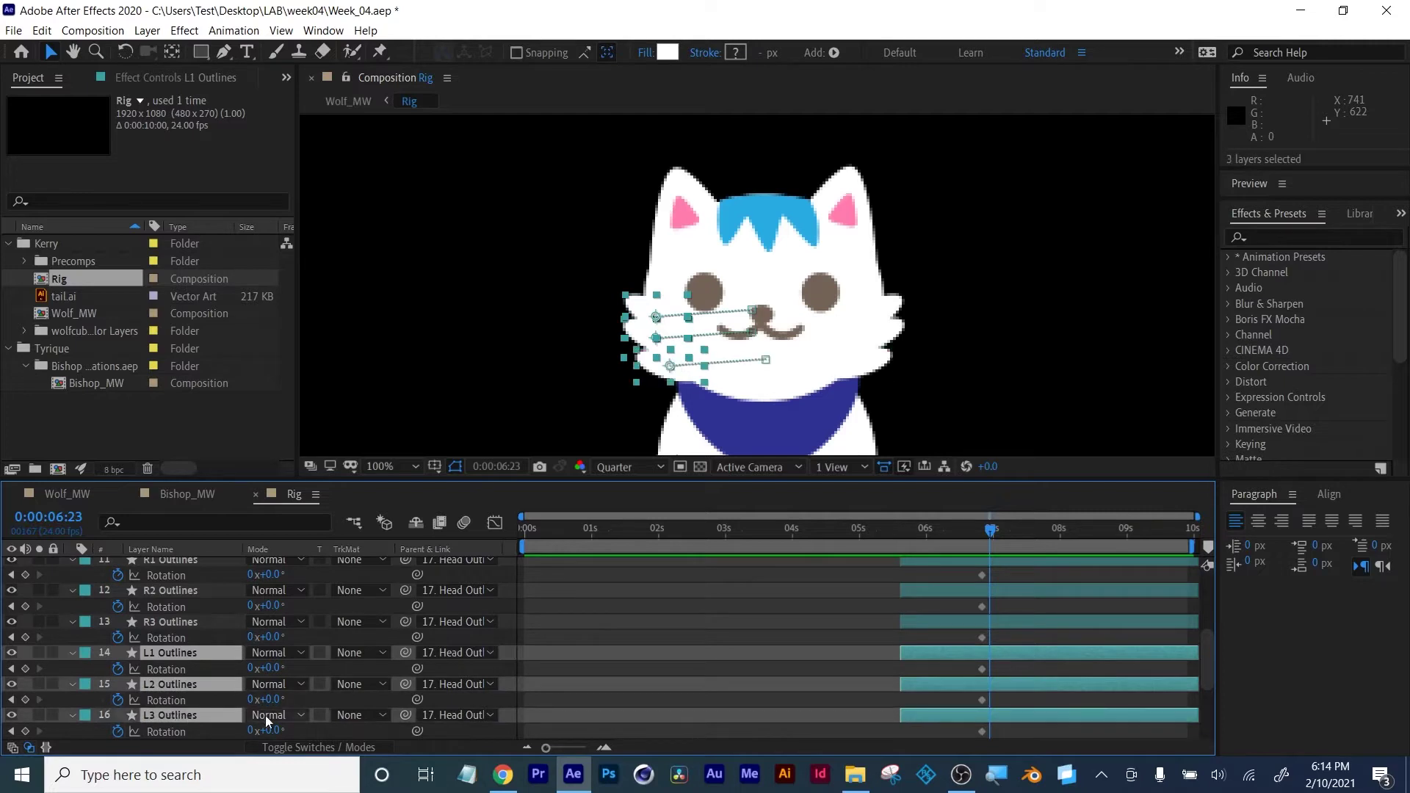
{"action": "left_click_drag", "start_coordinate": [274, 731], "coordinate": [258, 731]}
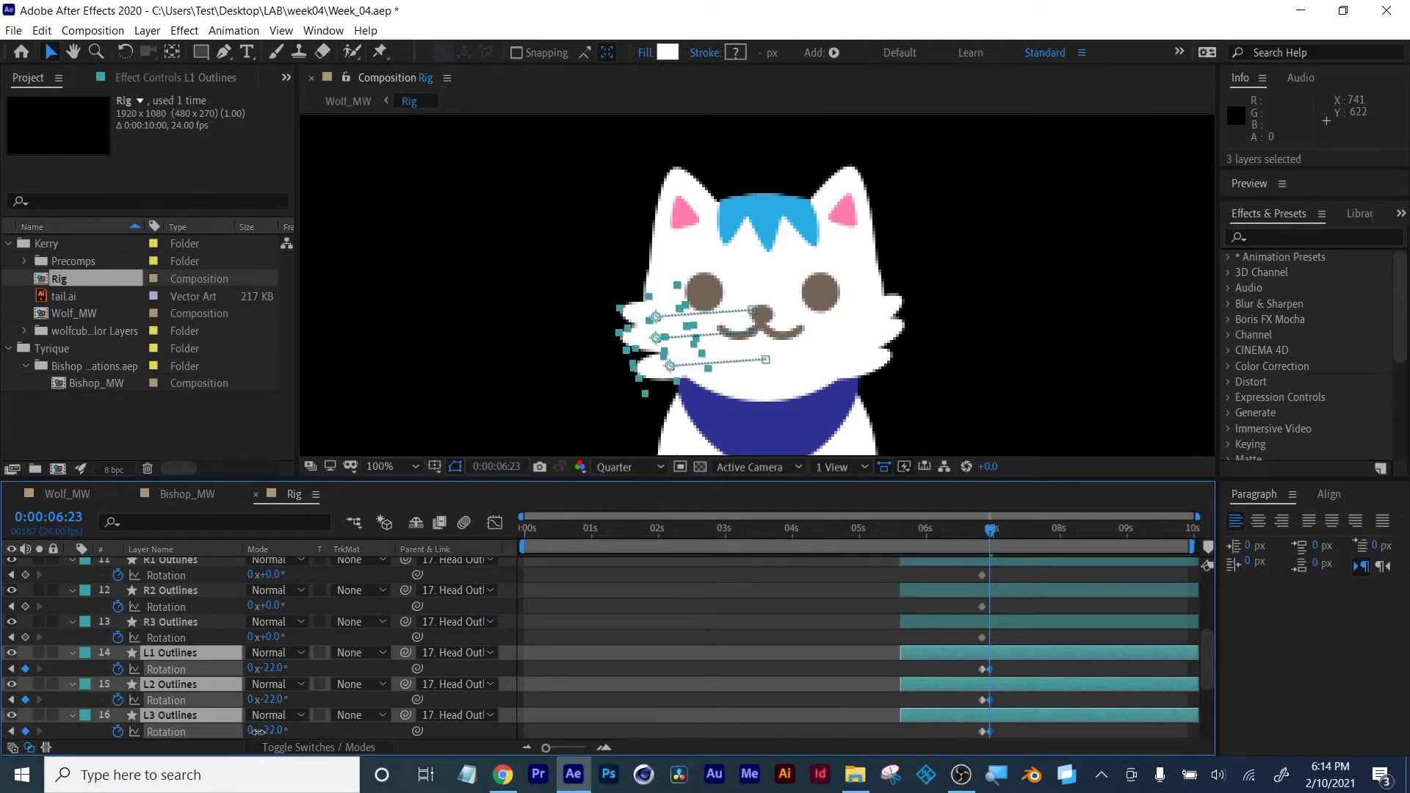
{"action": "key", "text": "F2"}
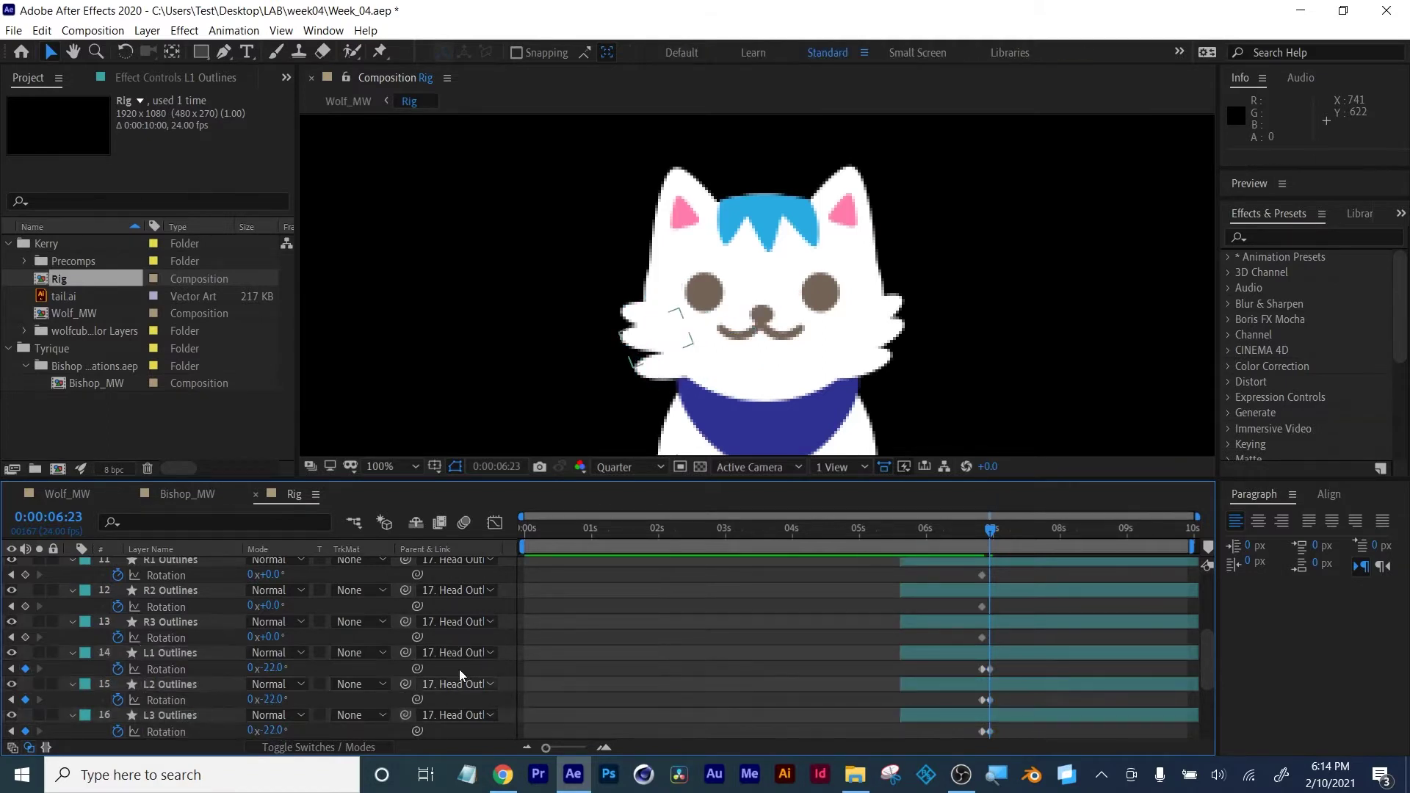
Rotate the R1, R2 and R3 Outlines layers to 22° at 0:00:06:23
{"action": "left_click", "coordinate": [166, 621]}
{"action": "left_click", "coordinate": [173, 590], "text": "ctrl"}
{"action": "left_click", "coordinate": [175, 562], "text": "ctrl"}
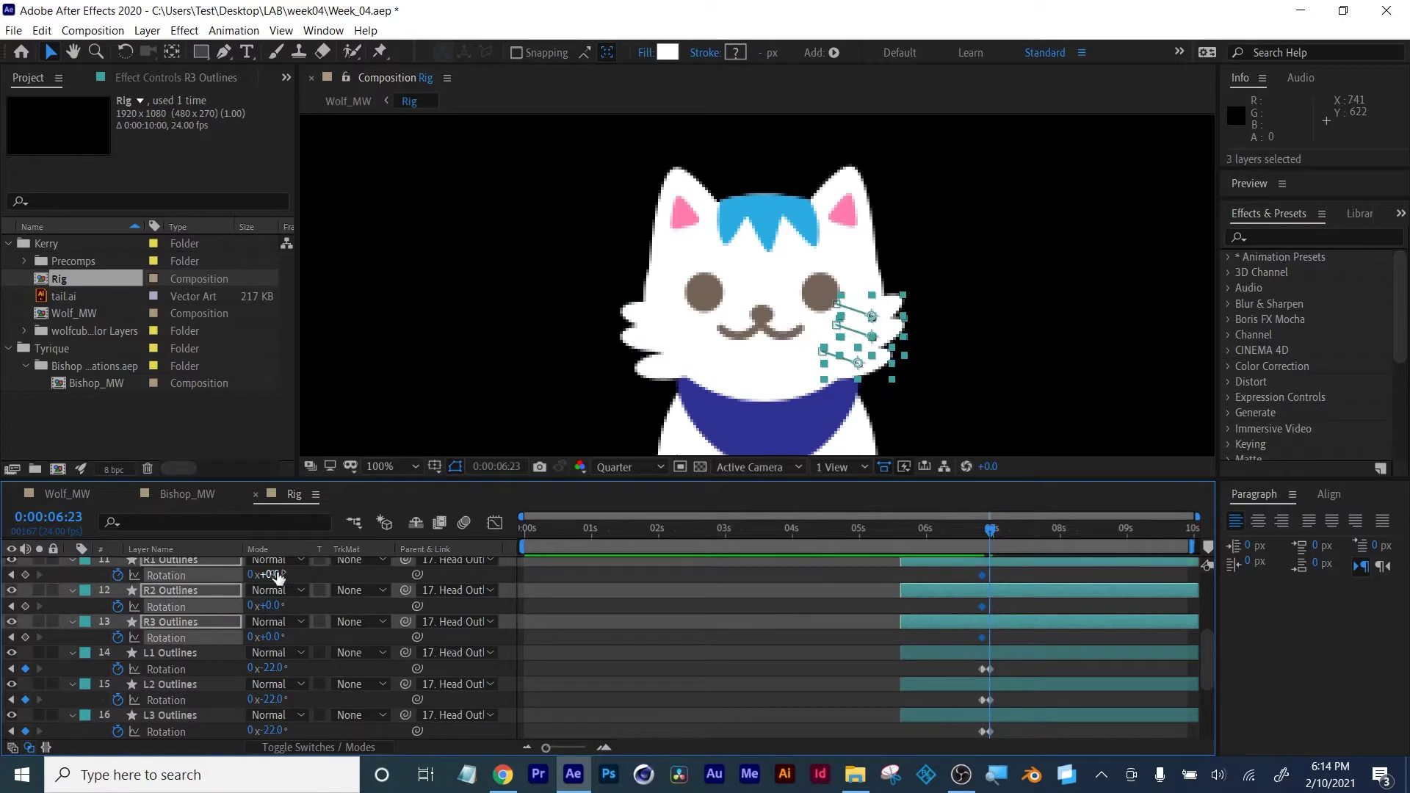
{"action": "left_click_drag", "start_coordinate": [276, 575], "coordinate": [295, 576]}
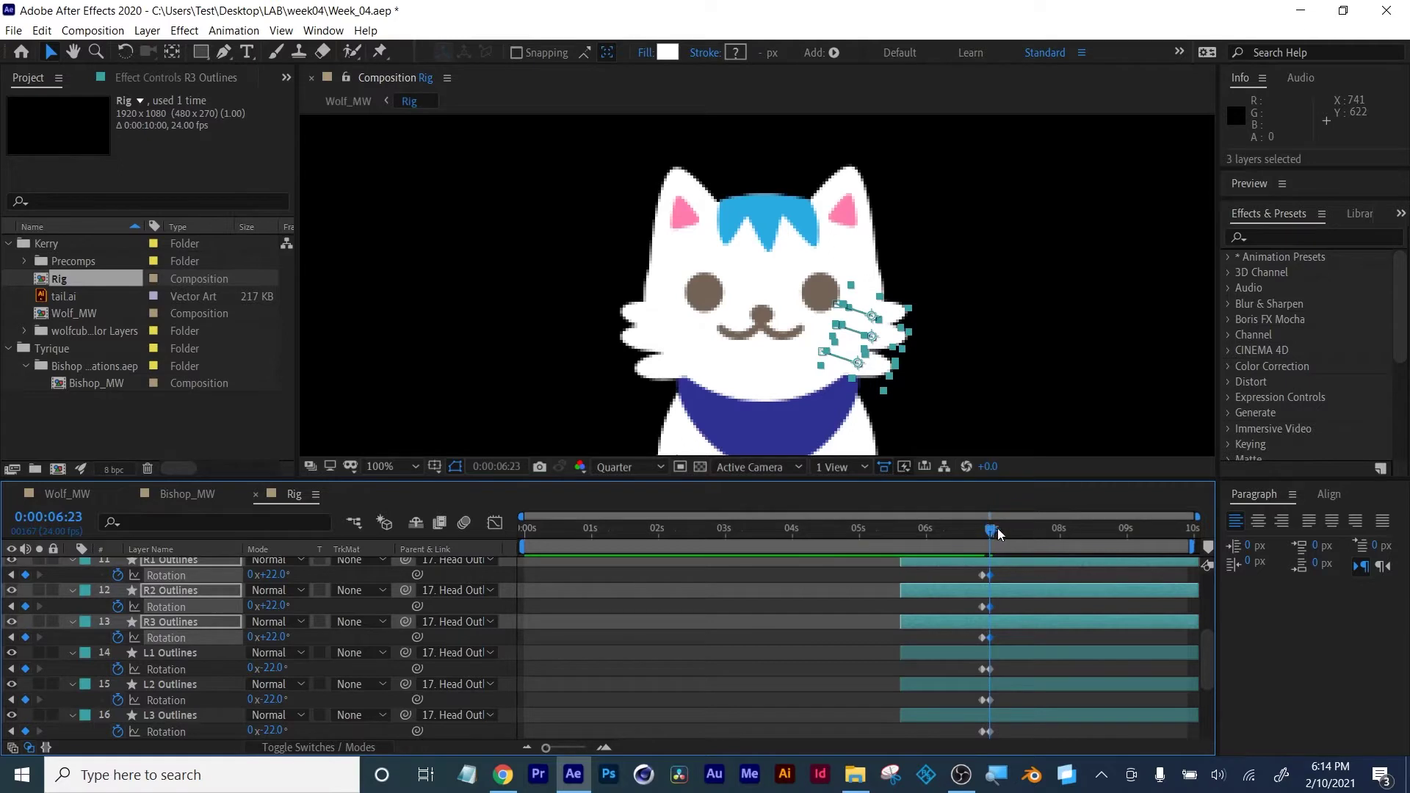
At 0:00:07:03, set the rotation of the R1 to R3 layers to -16° and of the L1 to L3 layers to 5°
{"action": "left_click_drag", "start_coordinate": [997, 528], "coordinate": [1008, 528]}
{"action": "left_click_drag", "start_coordinate": [277, 576], "coordinate": [251, 577]}
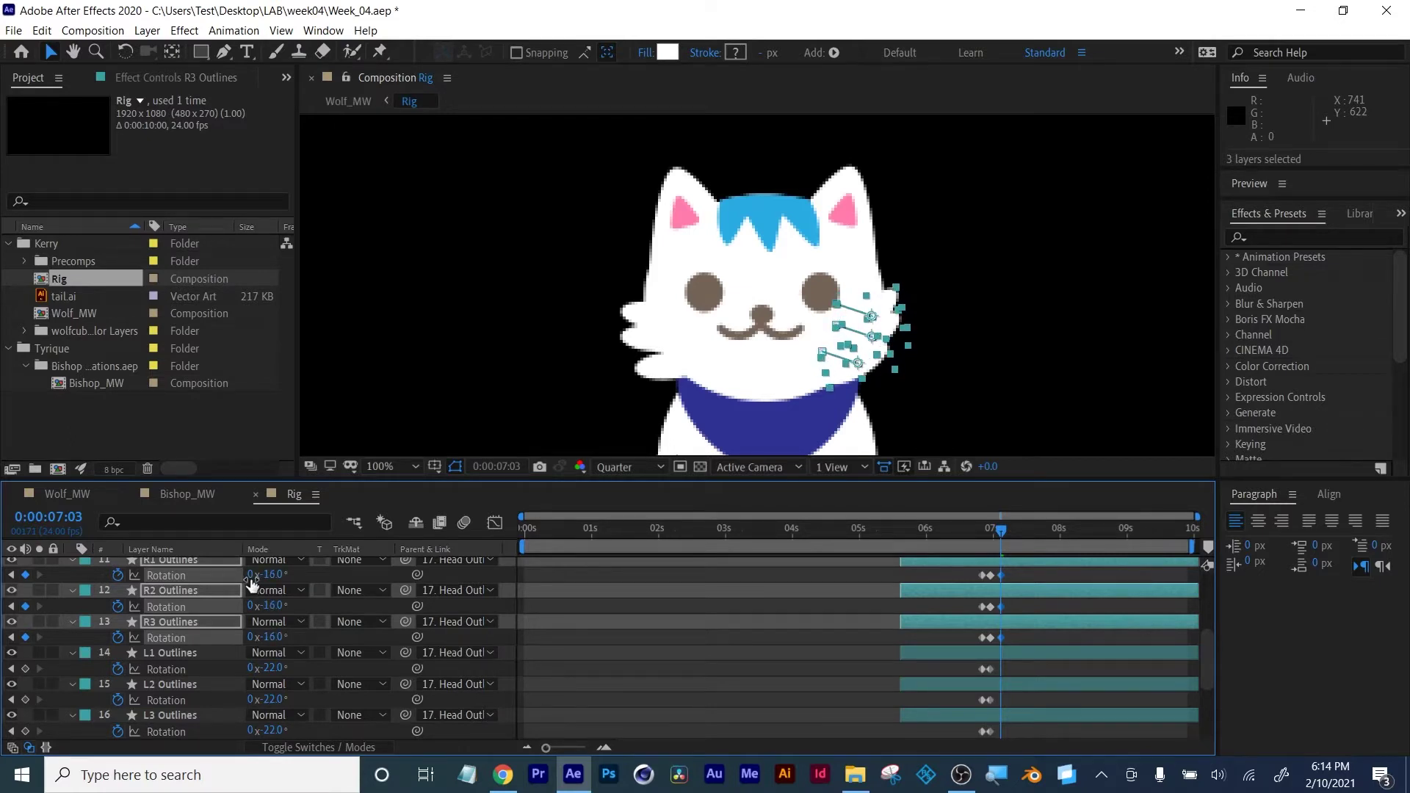
{"action": "left_click", "coordinate": [175, 654]}
{"action": "left_click", "coordinate": [166, 713], "text": "shift"}
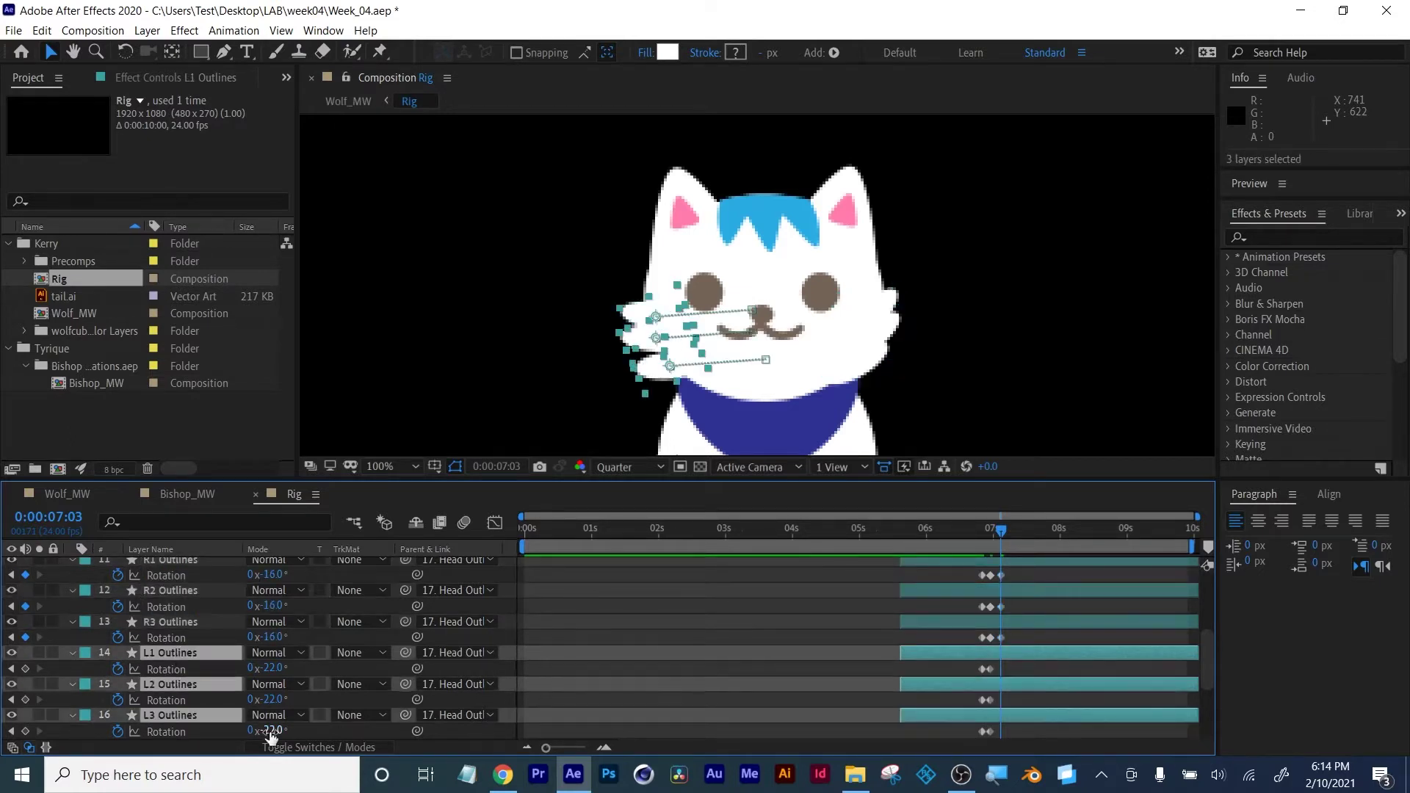
{"action": "left_click_drag", "start_coordinate": [278, 732], "coordinate": [302, 729]}
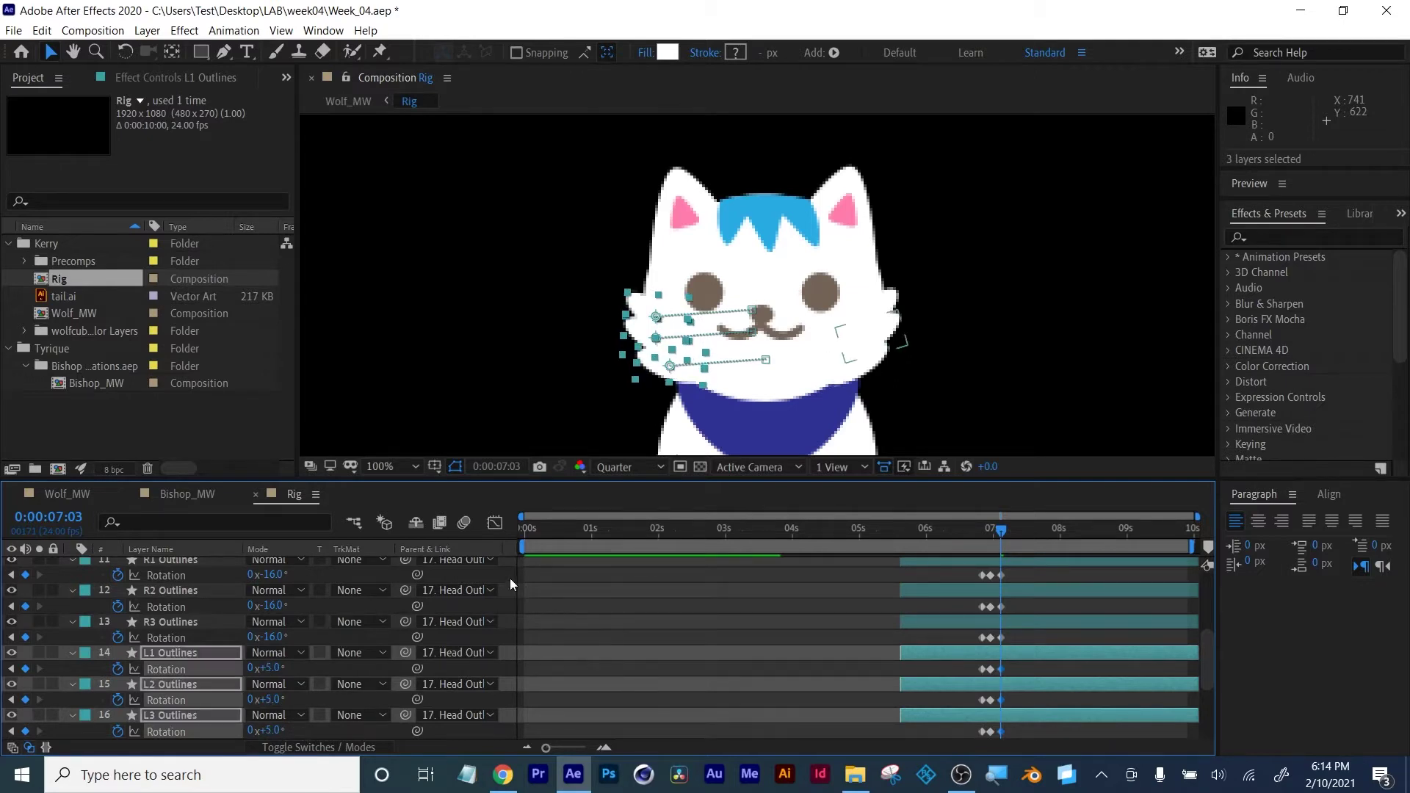
At 0:00:07:07, set the rotation of the L1 to L3 layers to -29° and of the R1 to R3 layers to 28°
{"action": "left_click_drag", "start_coordinate": [1006, 532], "coordinate": [1013, 531]}
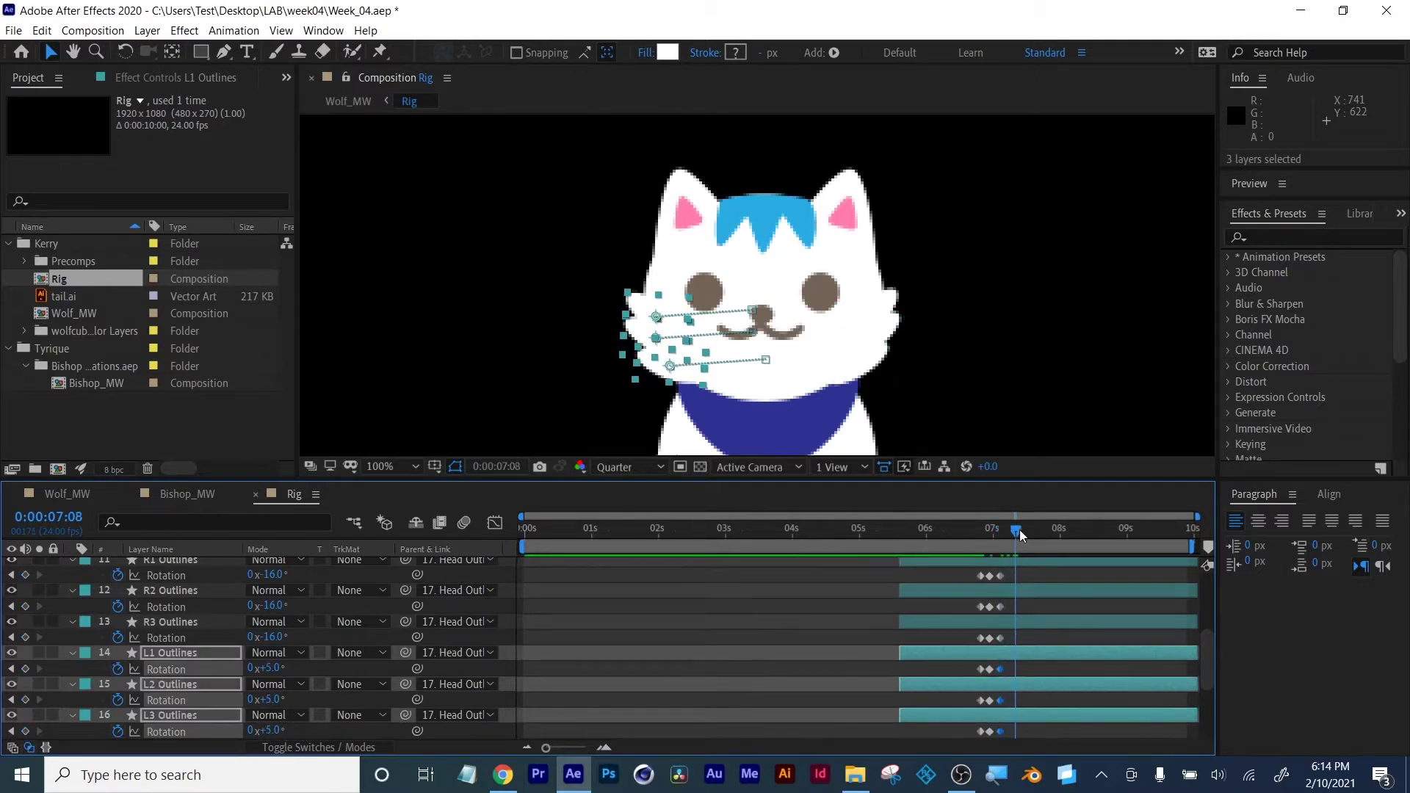
{"action": "left_click_drag", "start_coordinate": [270, 668], "coordinate": [250, 670]}
{"action": "left_click", "coordinate": [174, 636]}
{"action": "left_click", "coordinate": [173, 575], "text": "ctrl"}
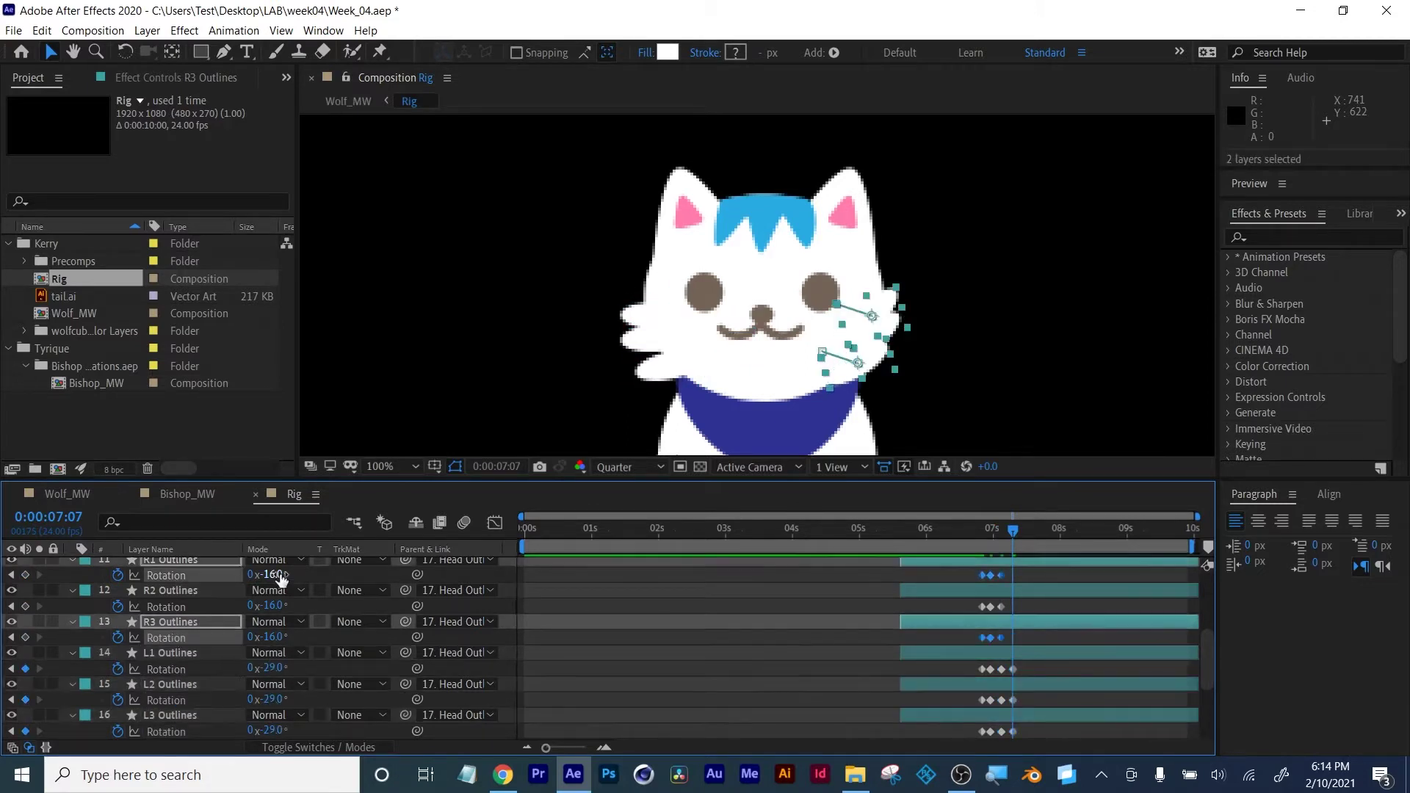
{"action": "left_click_drag", "start_coordinate": [266, 575], "coordinate": [324, 582]}
{"action": "key", "text": "ctrl+z"}
{"action": "left_click", "coordinate": [170, 605], "text": "ctrl"}
{"action": "left_click_drag", "start_coordinate": [265, 607], "coordinate": [330, 606]}
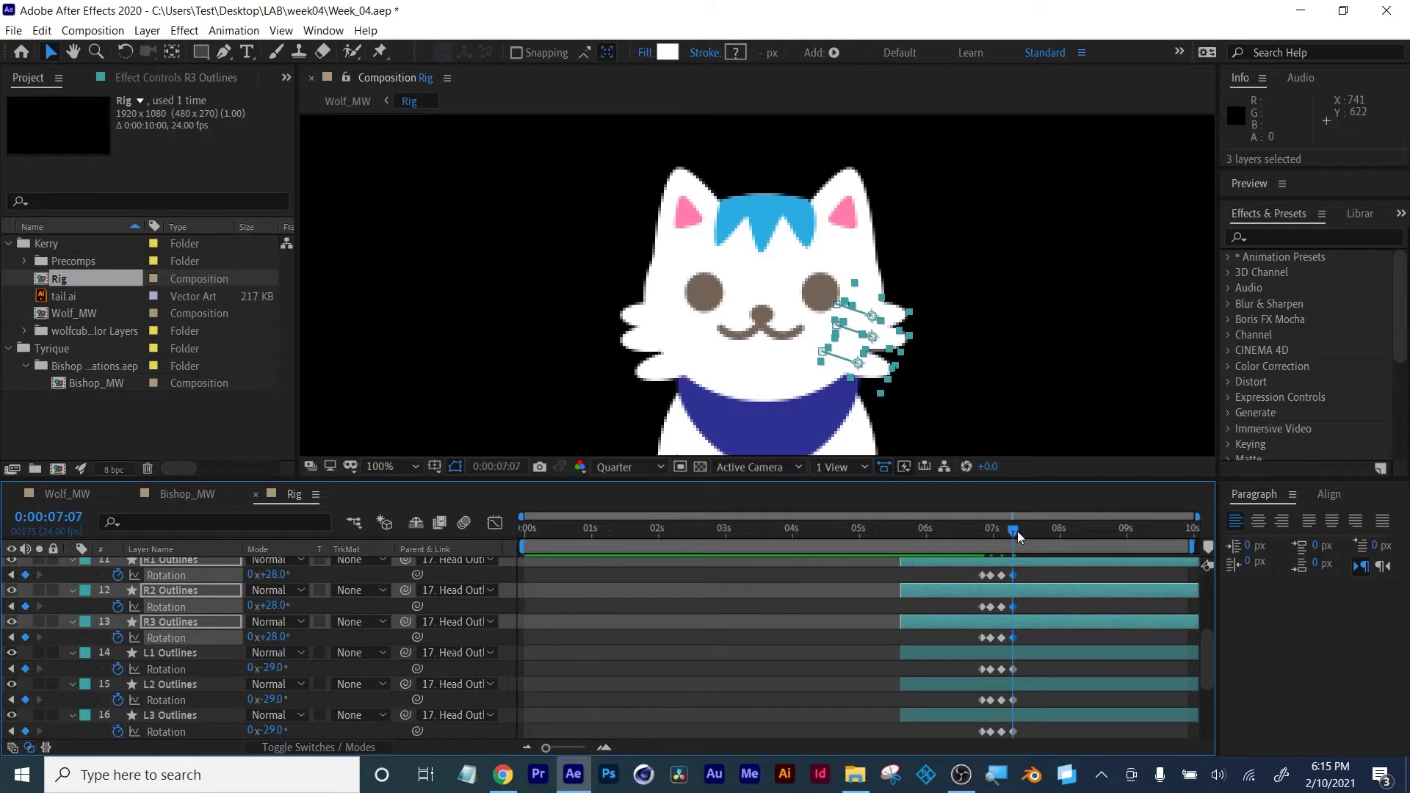
Return the R1, R2 and R3 Outlines rotation to 0° at 0:00:07:11
{"action": "left_click_drag", "start_coordinate": [1017, 531], "coordinate": [1023, 531]}
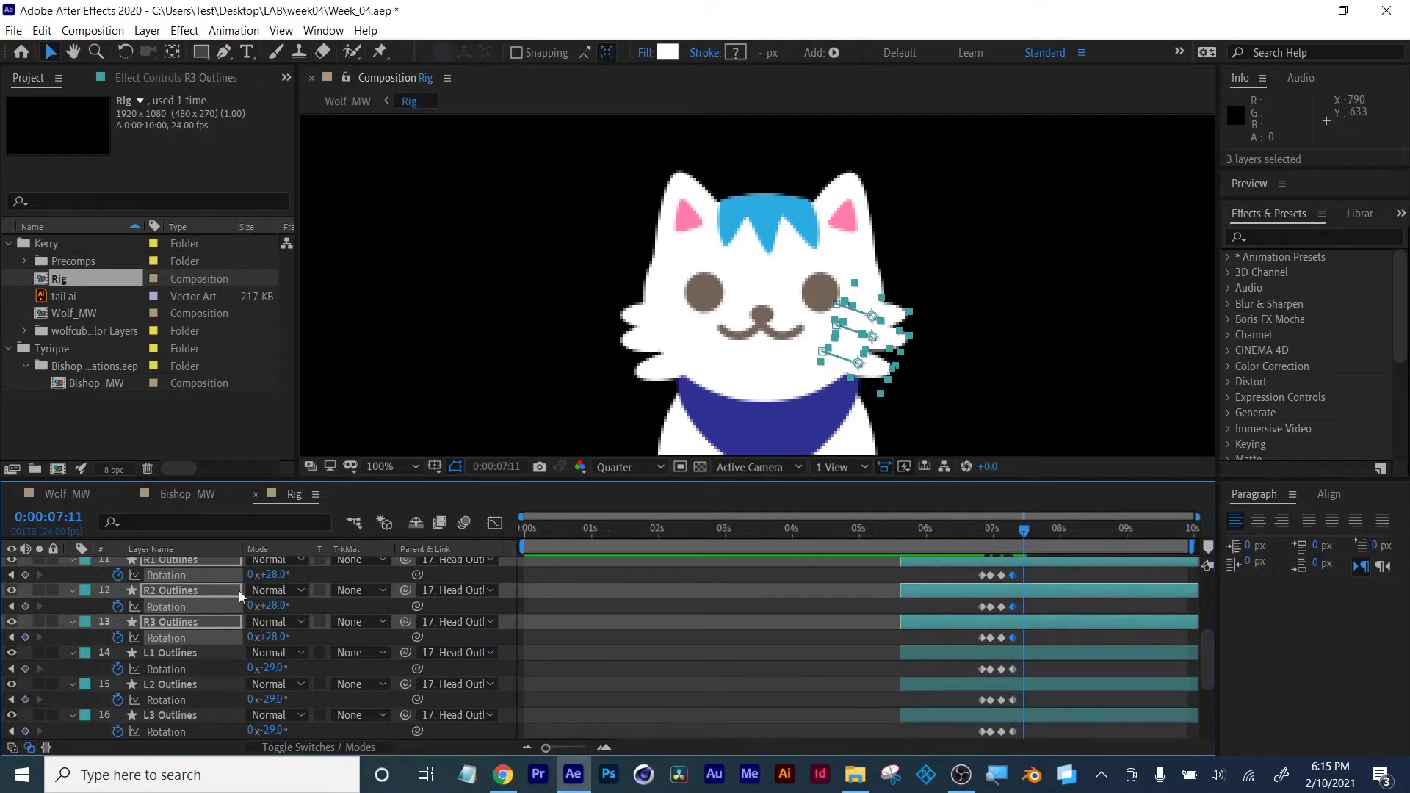
{"action": "left_click", "coordinate": [269, 575]}
{"action": "type", "text": "0"}
{"action": "key", "text": "Return"}
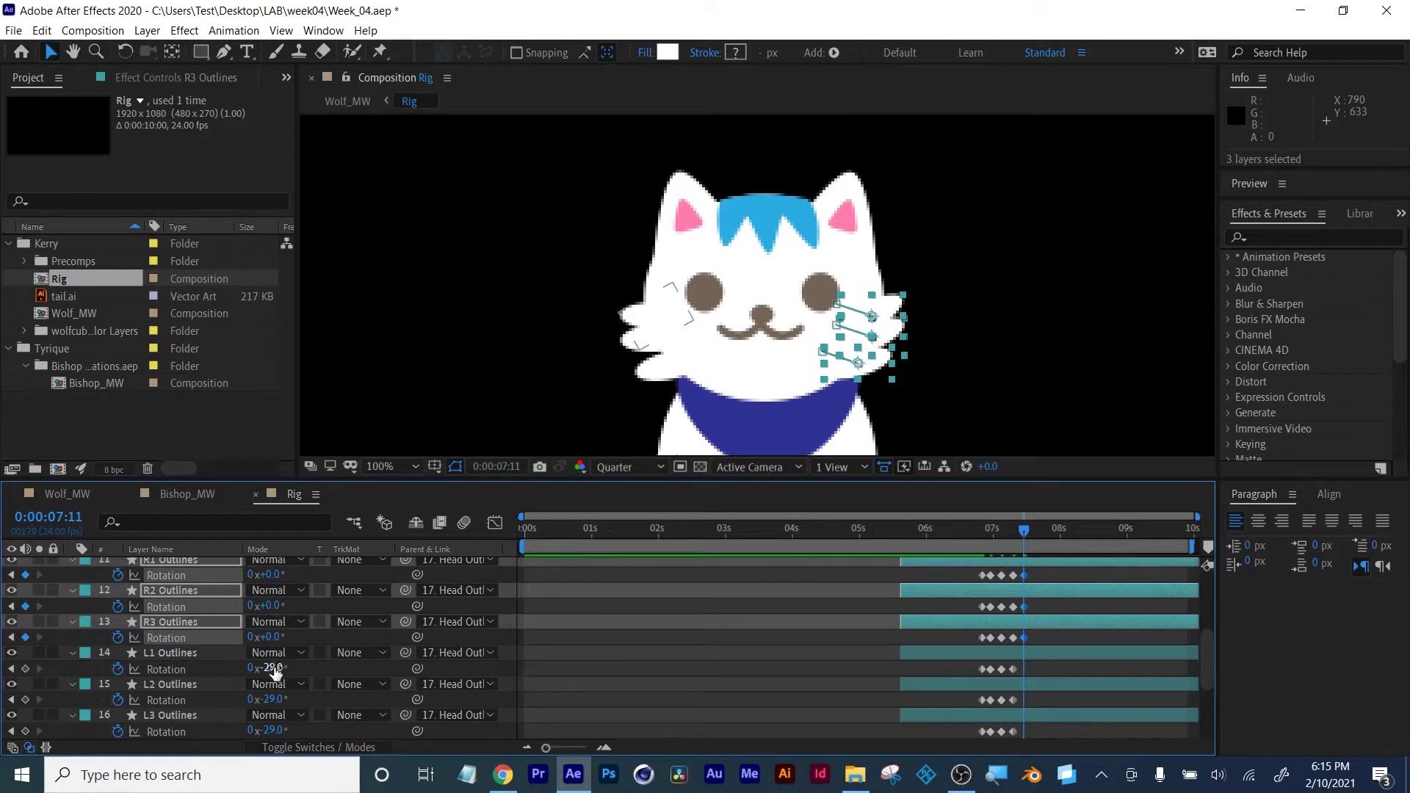
Return the L3, L2 and L1 Outlines rotation to 0° at 0:00:07:11
{"action": "left_click", "coordinate": [180, 731], "text": "shift"}
{"action": "left_click", "coordinate": [272, 730]}
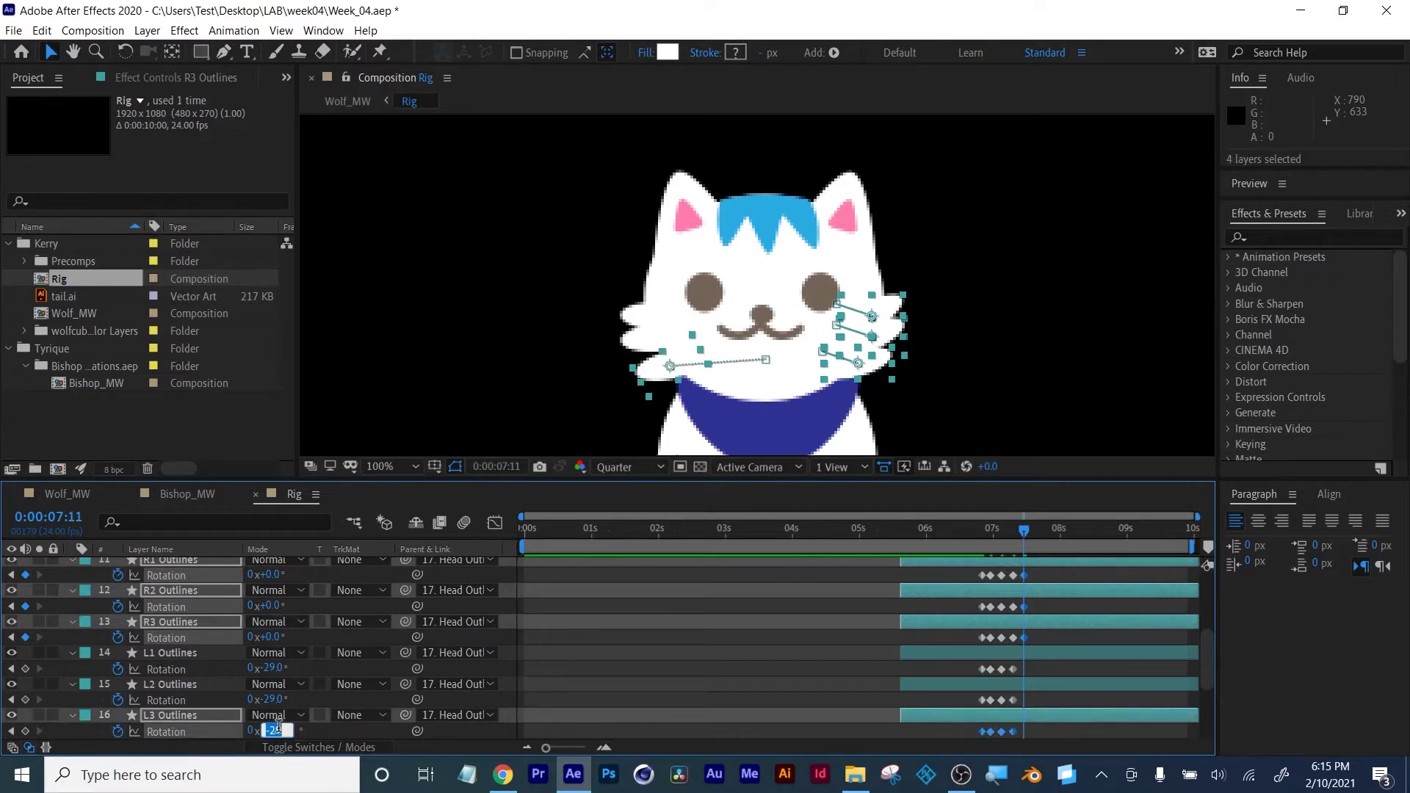
{"action": "key", "text": "Return"}
{"action": "left_click", "coordinate": [273, 699]}
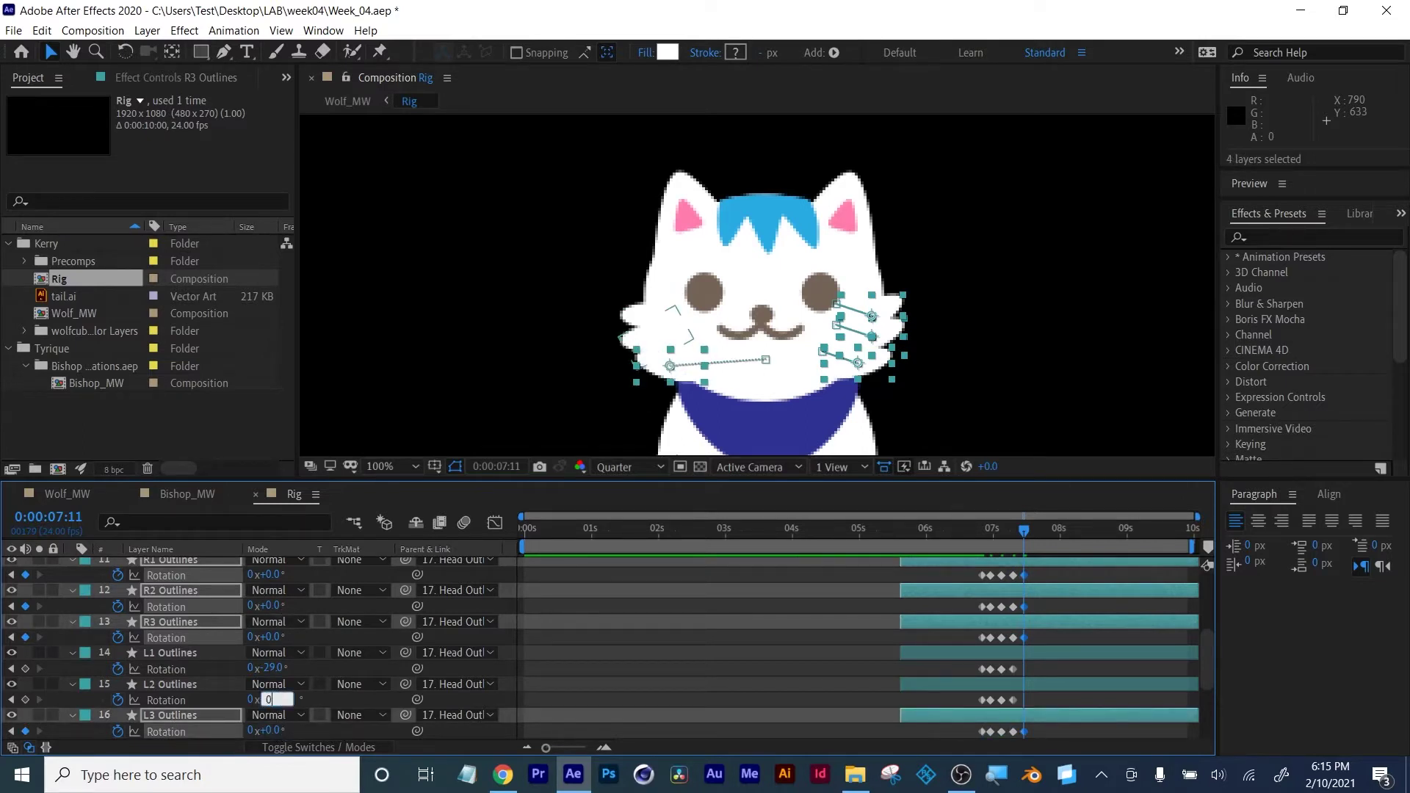
{"action": "type", "text": "0"}
{"action": "key", "text": "Return"}
{"action": "left_click", "coordinate": [271, 666]}
{"action": "type", "text": "0"}
{"action": "key", "text": "Return"}
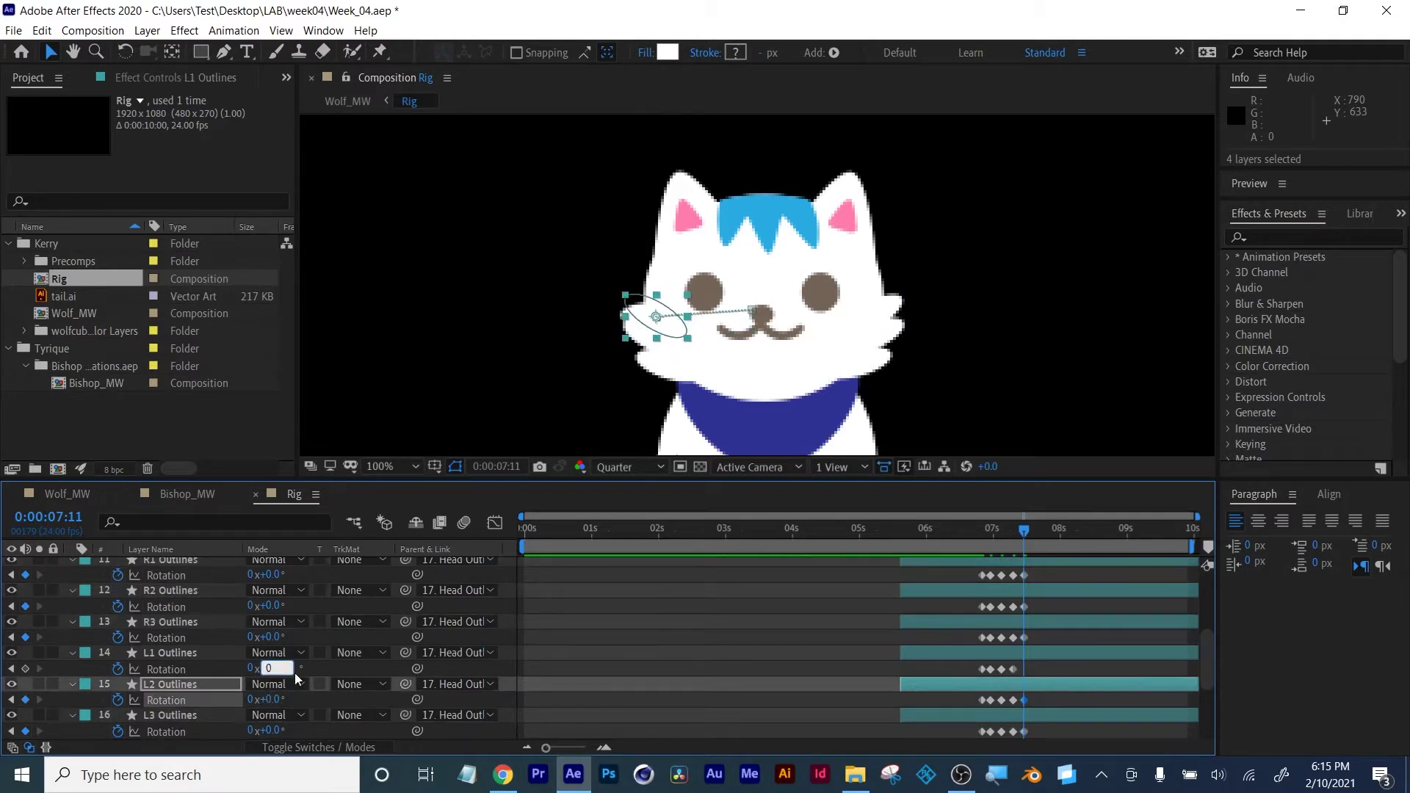
Apply Easy Ease to all Rotation keyframes of the six cheek fur layers
{"action": "left_click_drag", "start_coordinate": [1048, 574], "coordinate": [965, 730]}
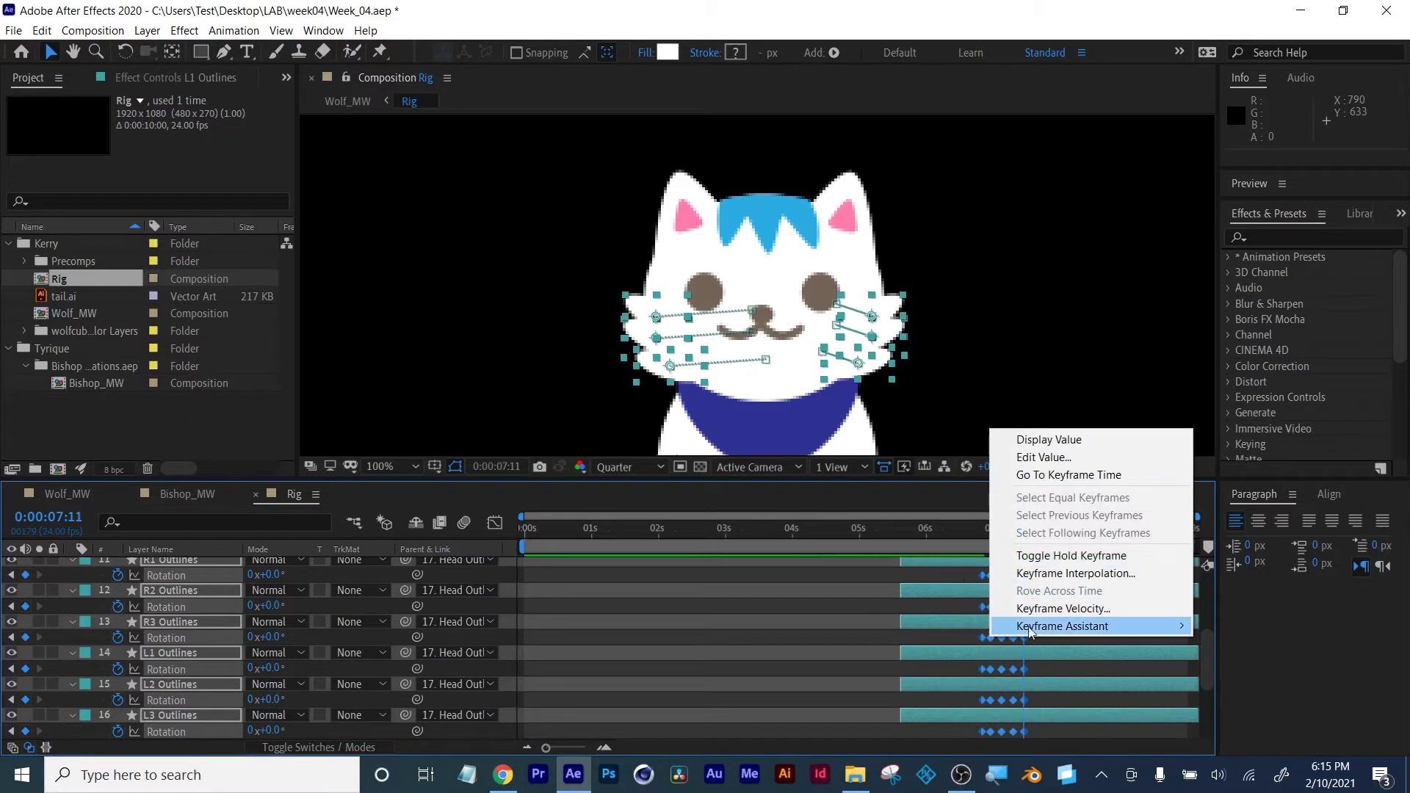
{"action": "mouse_move", "coordinate": [1032, 628]}
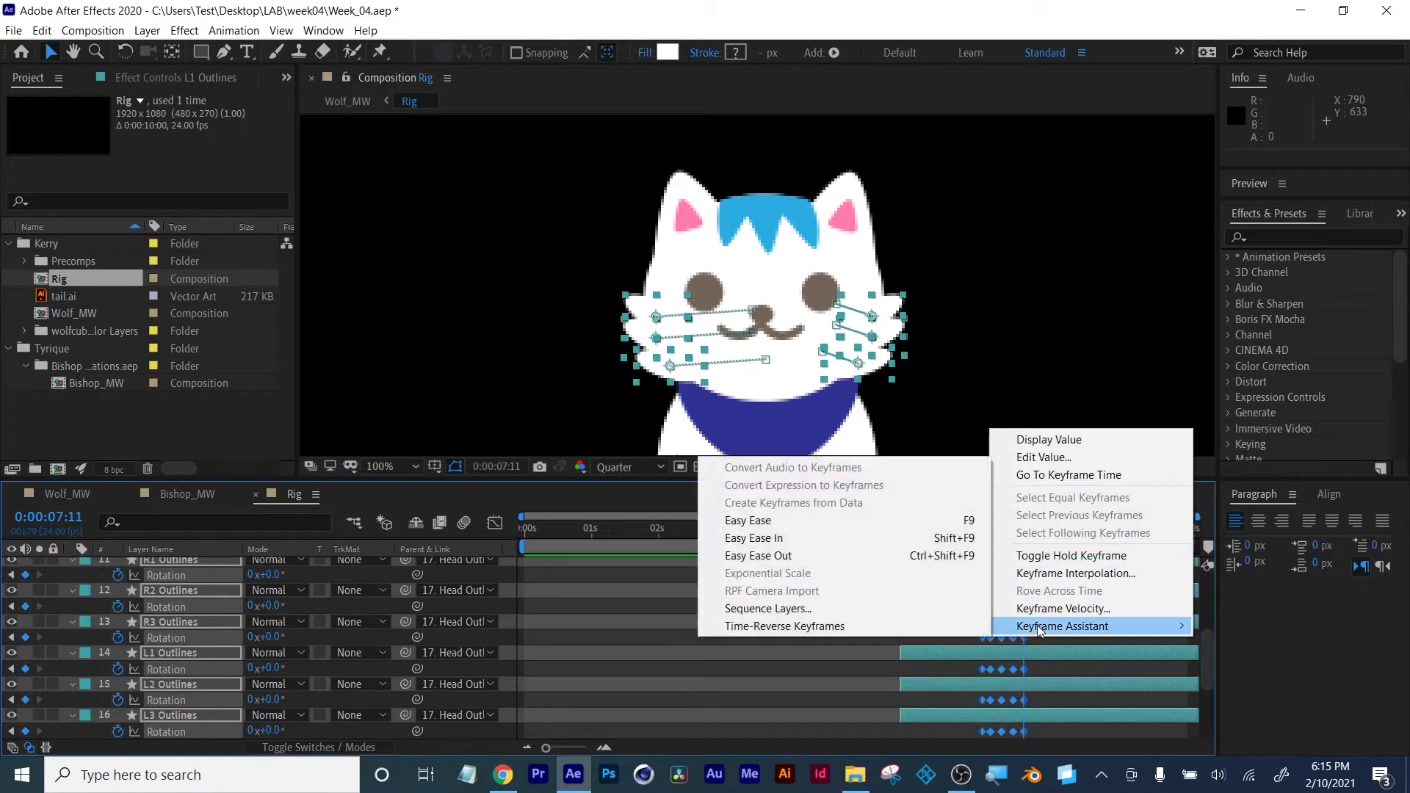
{"action": "left_click", "coordinate": [791, 538]}
{"action": "left_click", "coordinate": [803, 611]}
Preview the cheek fur follow-through from 0:00:05:17
{"action": "left_click", "coordinate": [906, 530]}
{"action": "key", "text": "space"}
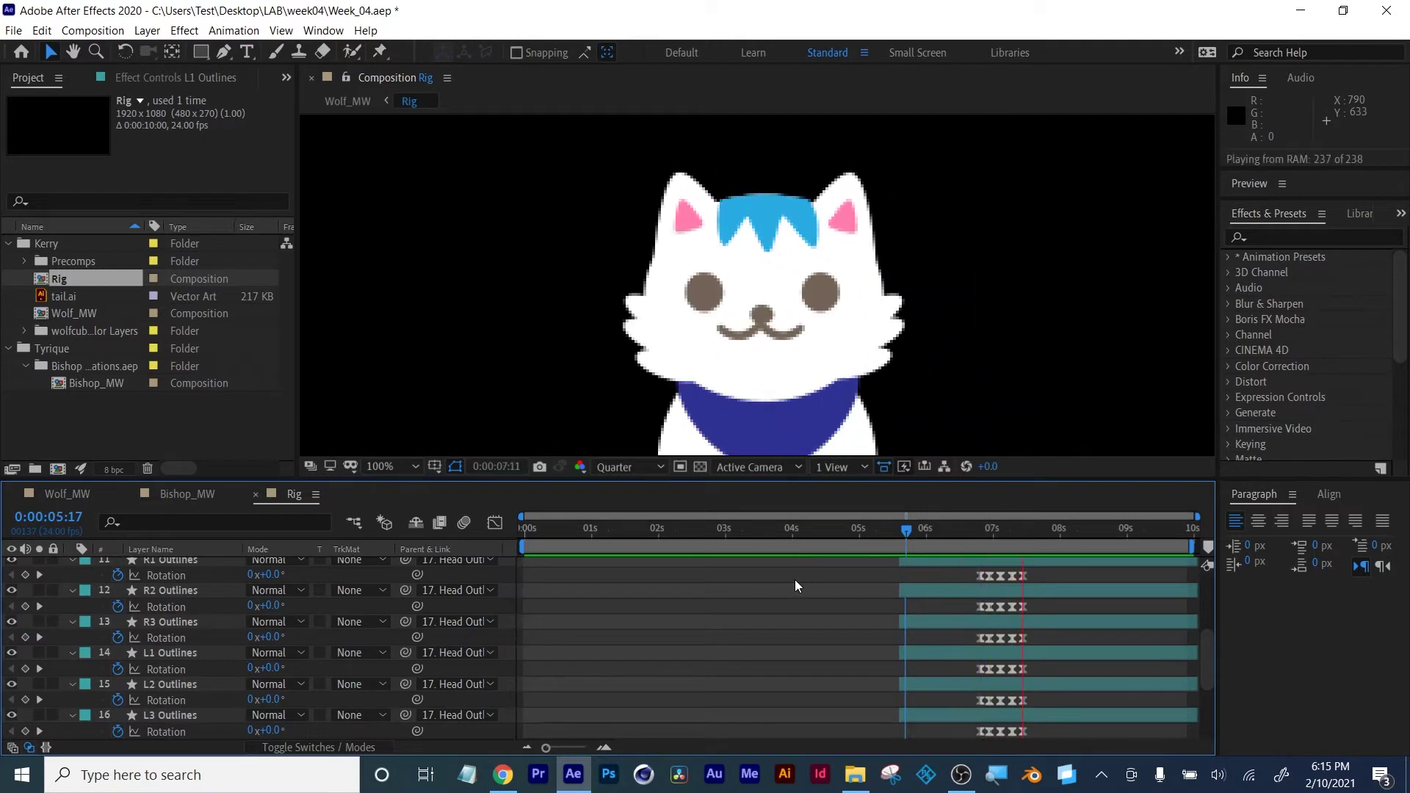
{"action": "key", "text": "space"}
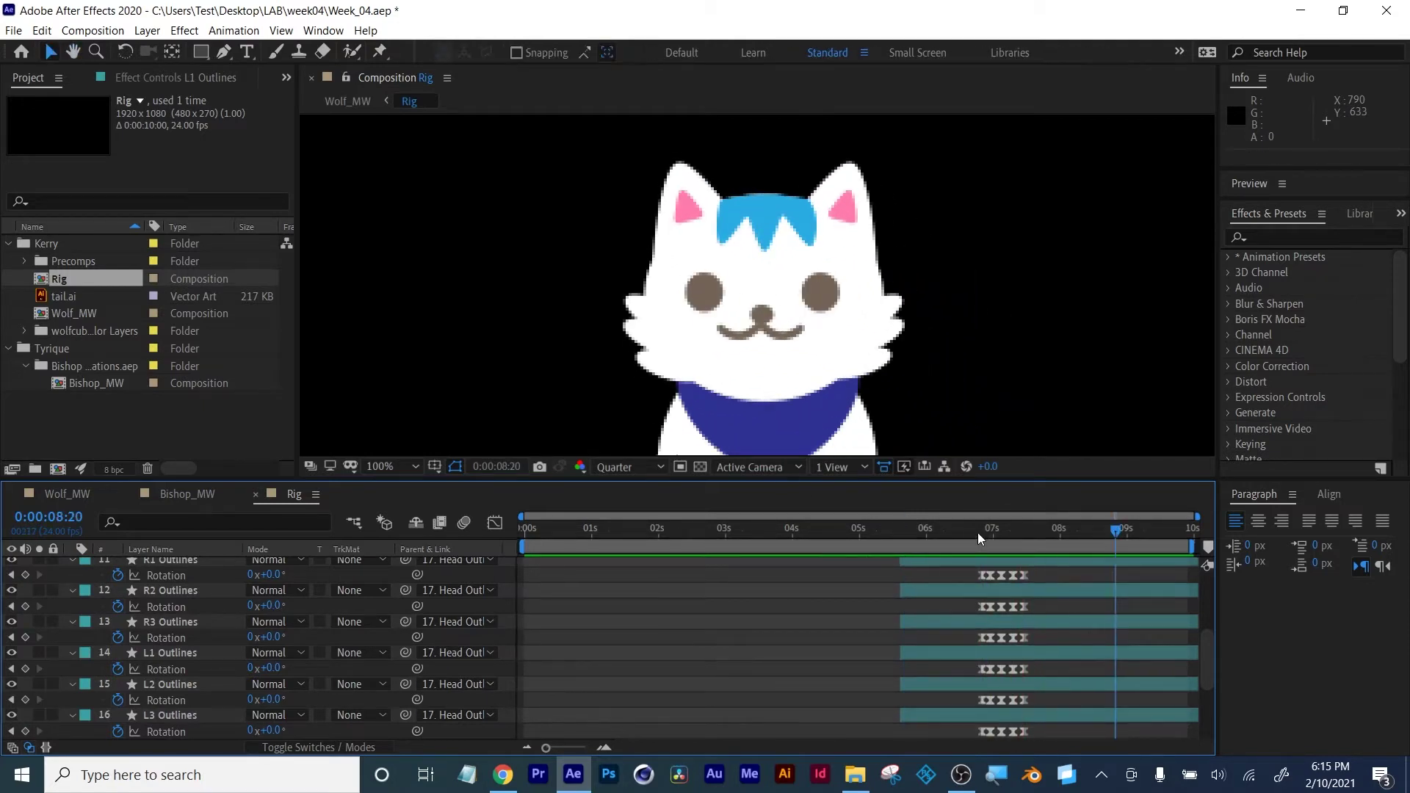
Collapse the layer properties and add Scale keyframes to EyeL and EyeR Outlines at 0:00:06:23
{"action": "key", "text": "u"}
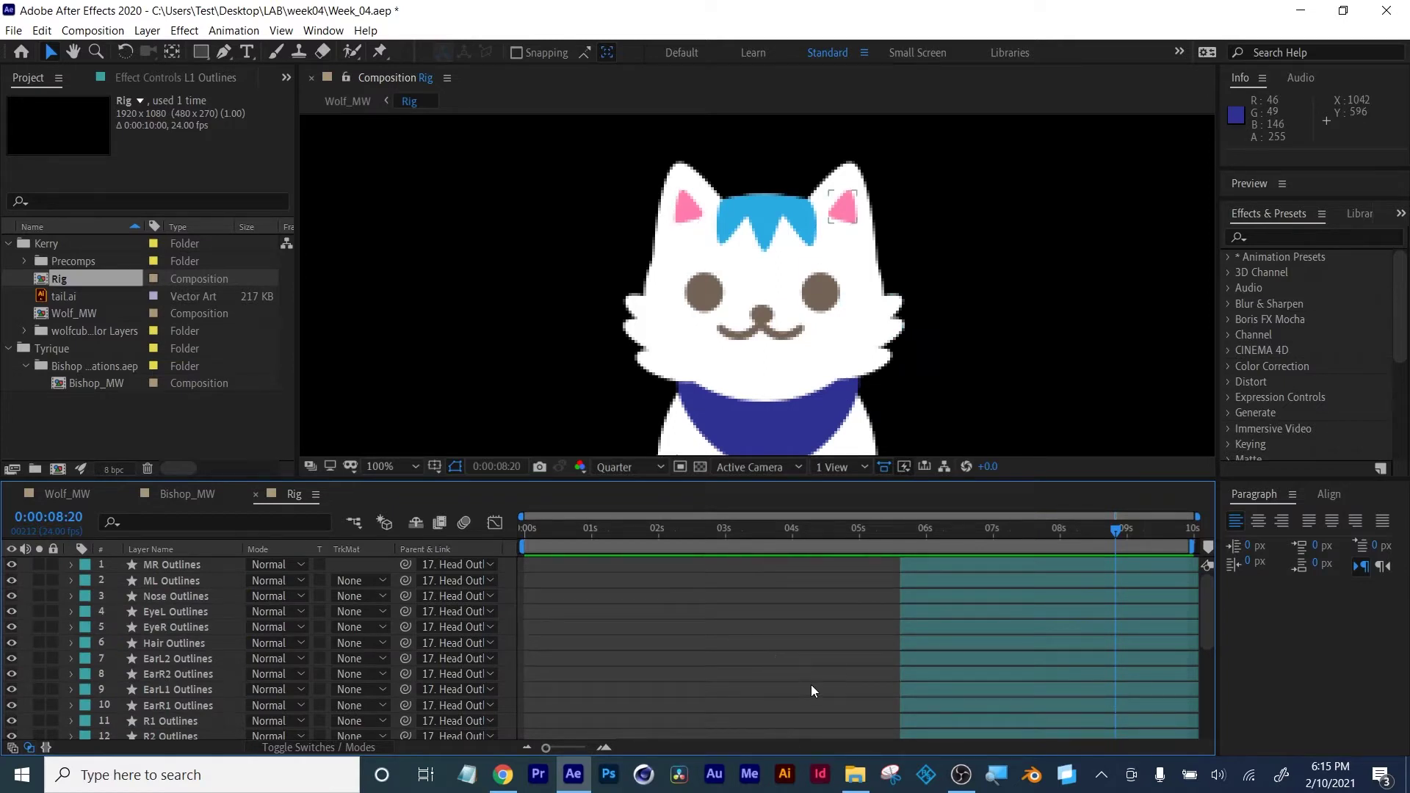
{"action": "left_click", "coordinate": [763, 611]}
{"action": "left_click_drag", "start_coordinate": [845, 529], "coordinate": [989, 530]}
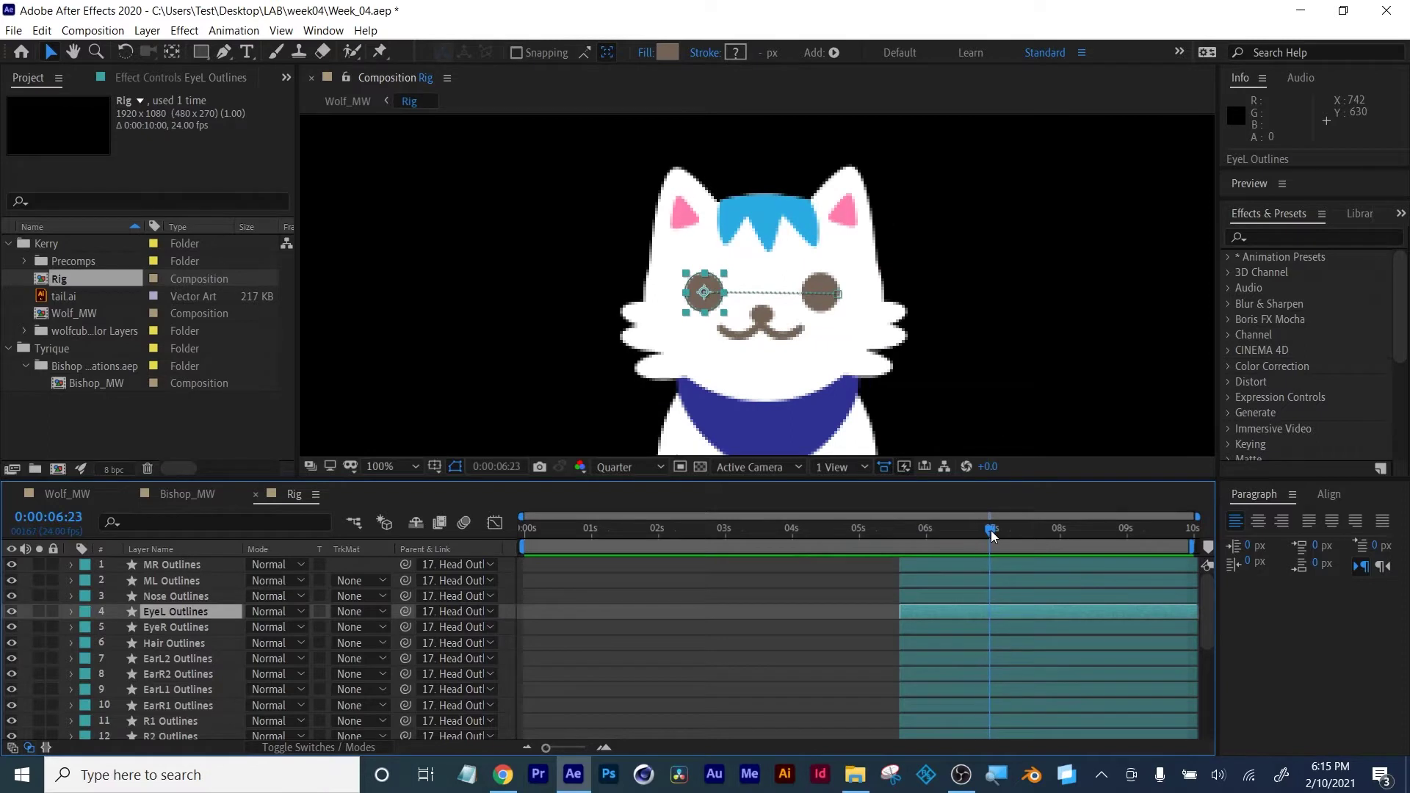
{"action": "left_click", "coordinate": [192, 628], "text": "shift"}
{"action": "key", "text": "s"}
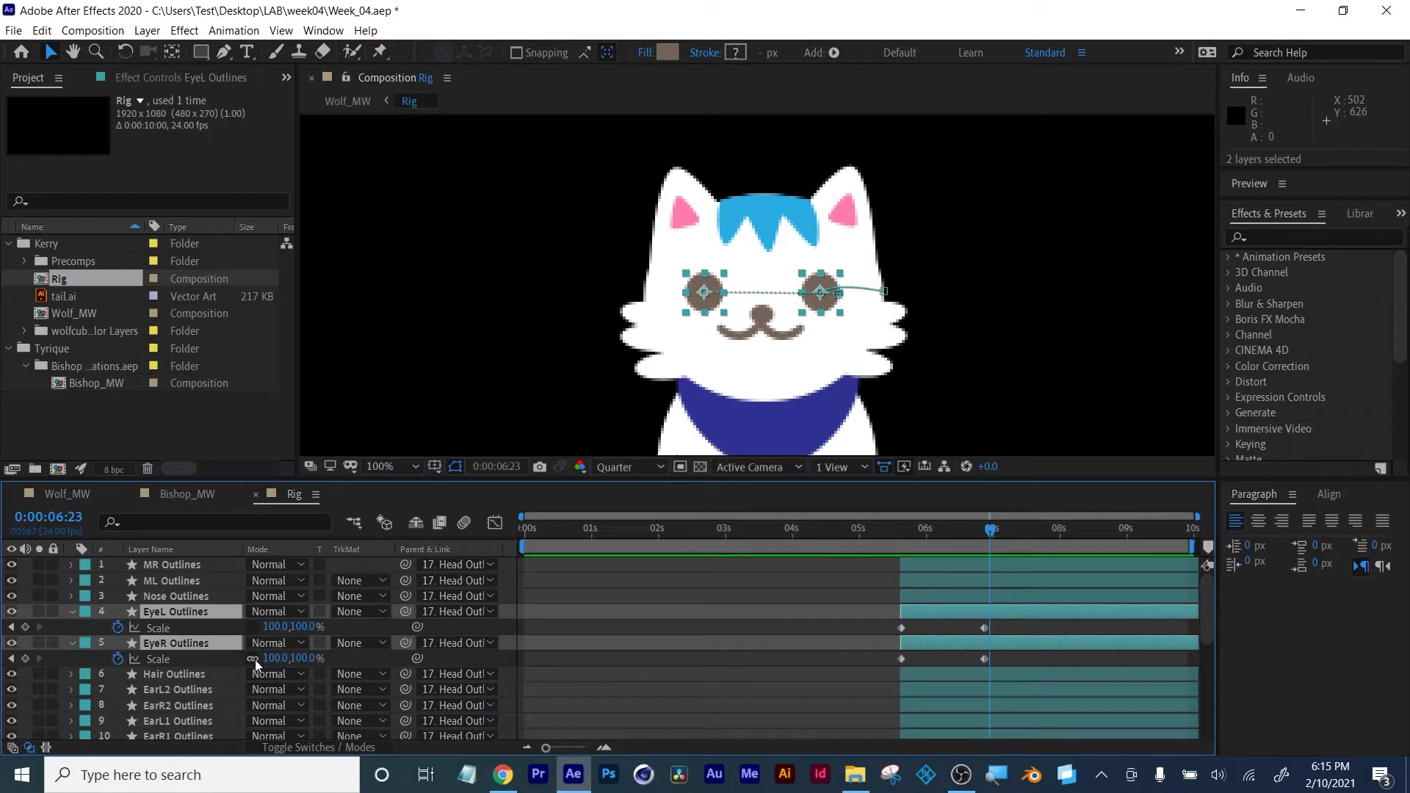
{"action": "left_click", "coordinate": [24, 628]}
{"action": "left_click", "coordinate": [24, 659]}
{"action": "left_click", "coordinate": [26, 658]}
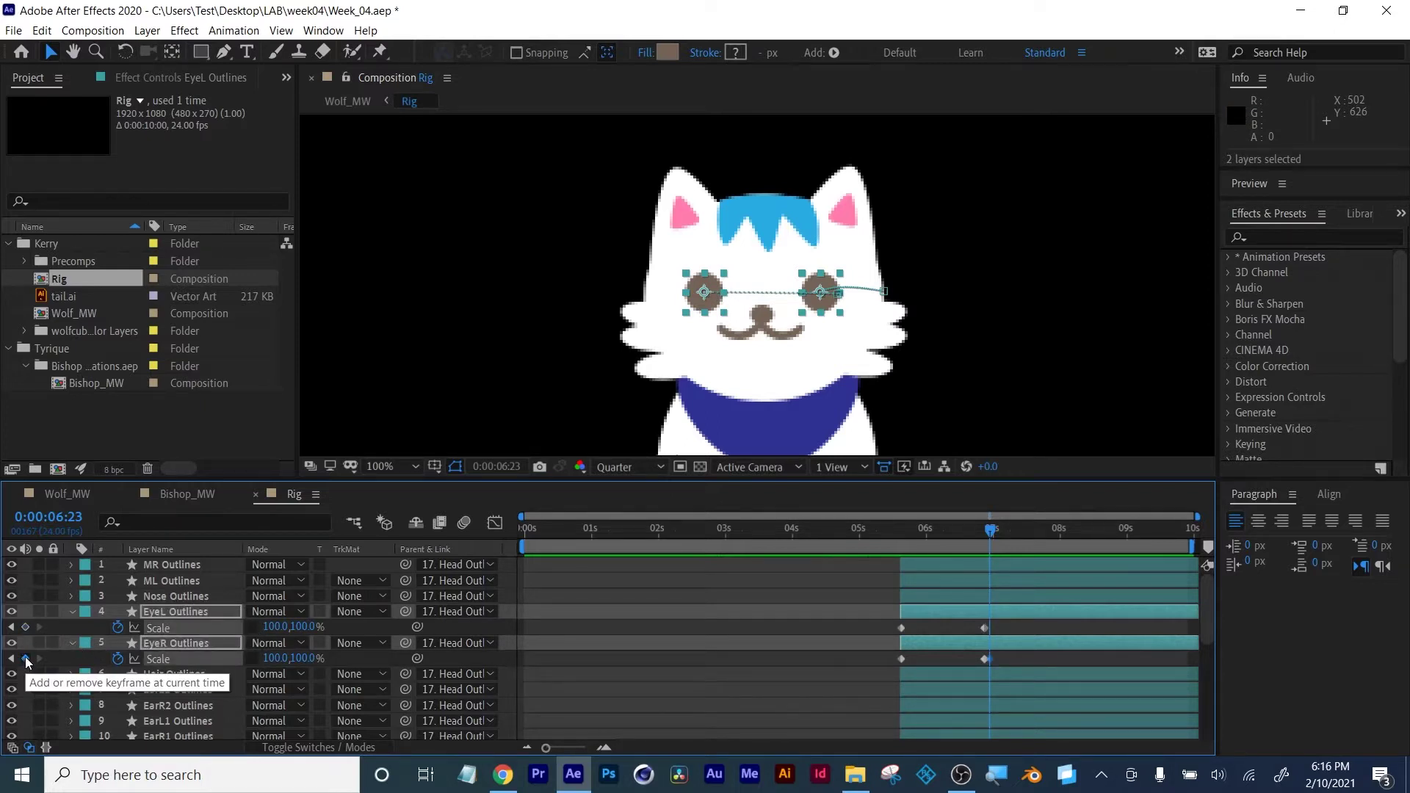
Stretch both eyes vertically to a Scale of 100, 107% at 0:00:07:03
{"action": "left_click_drag", "start_coordinate": [992, 530], "coordinate": [1000, 531]}
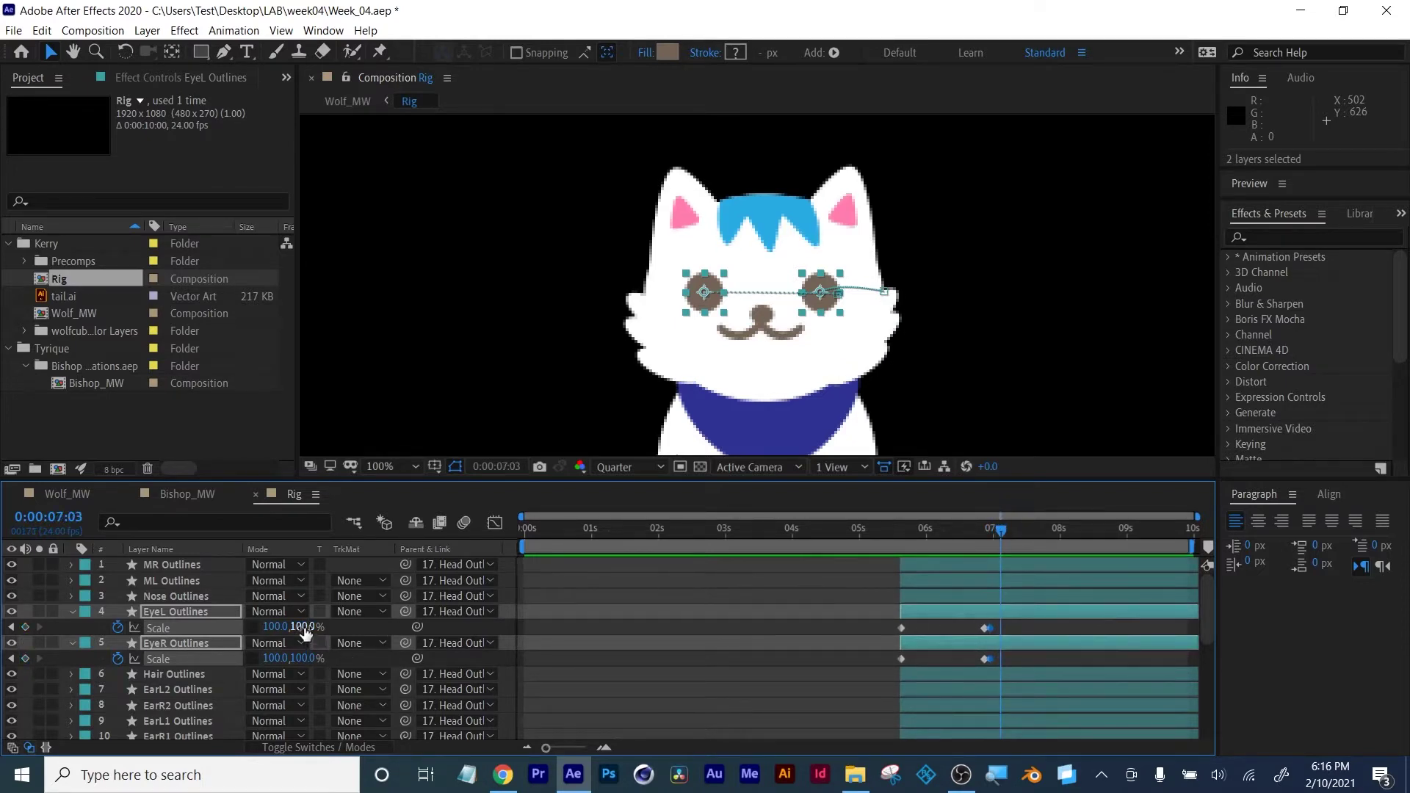
{"action": "left_click_drag", "start_coordinate": [304, 632], "coordinate": [306, 626]}
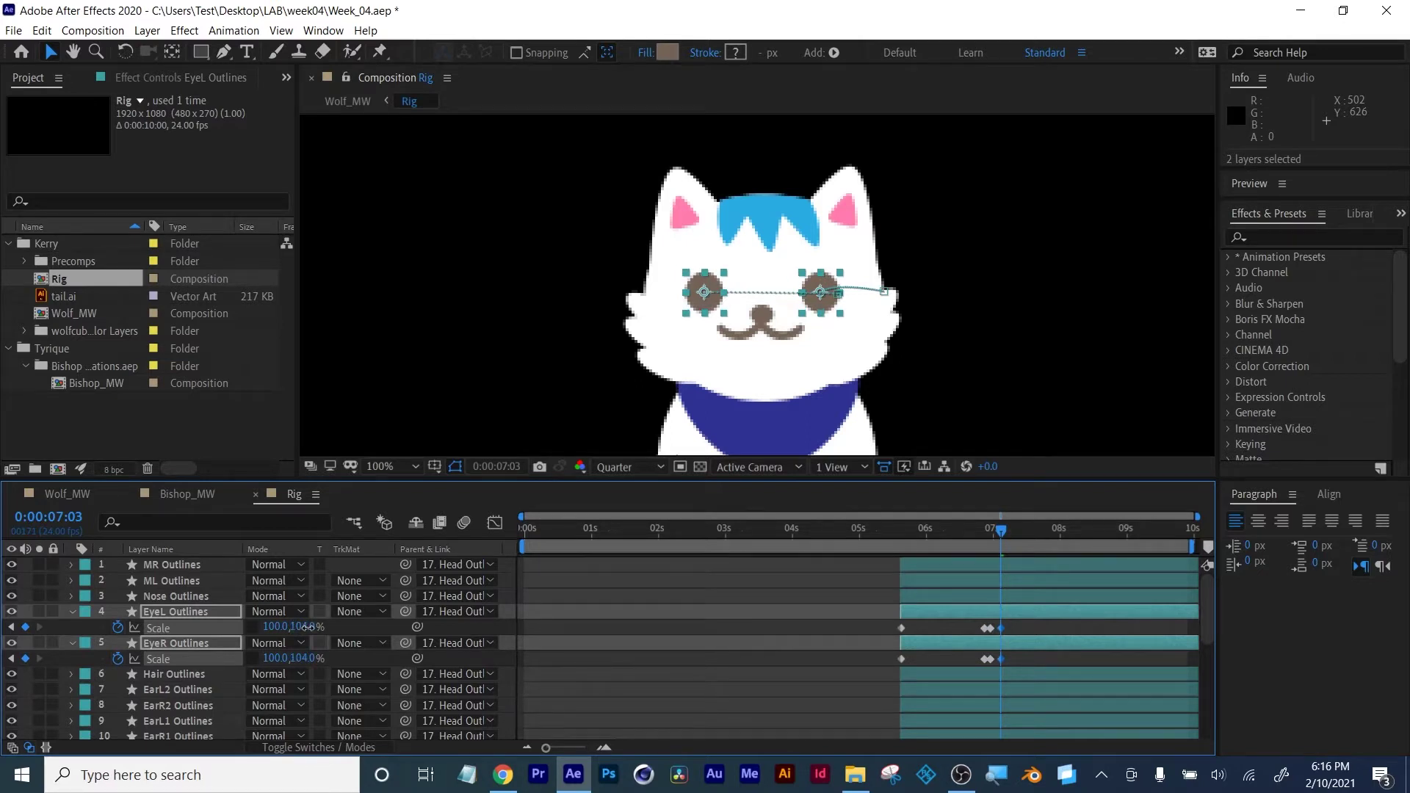
{"action": "key", "text": "space"}
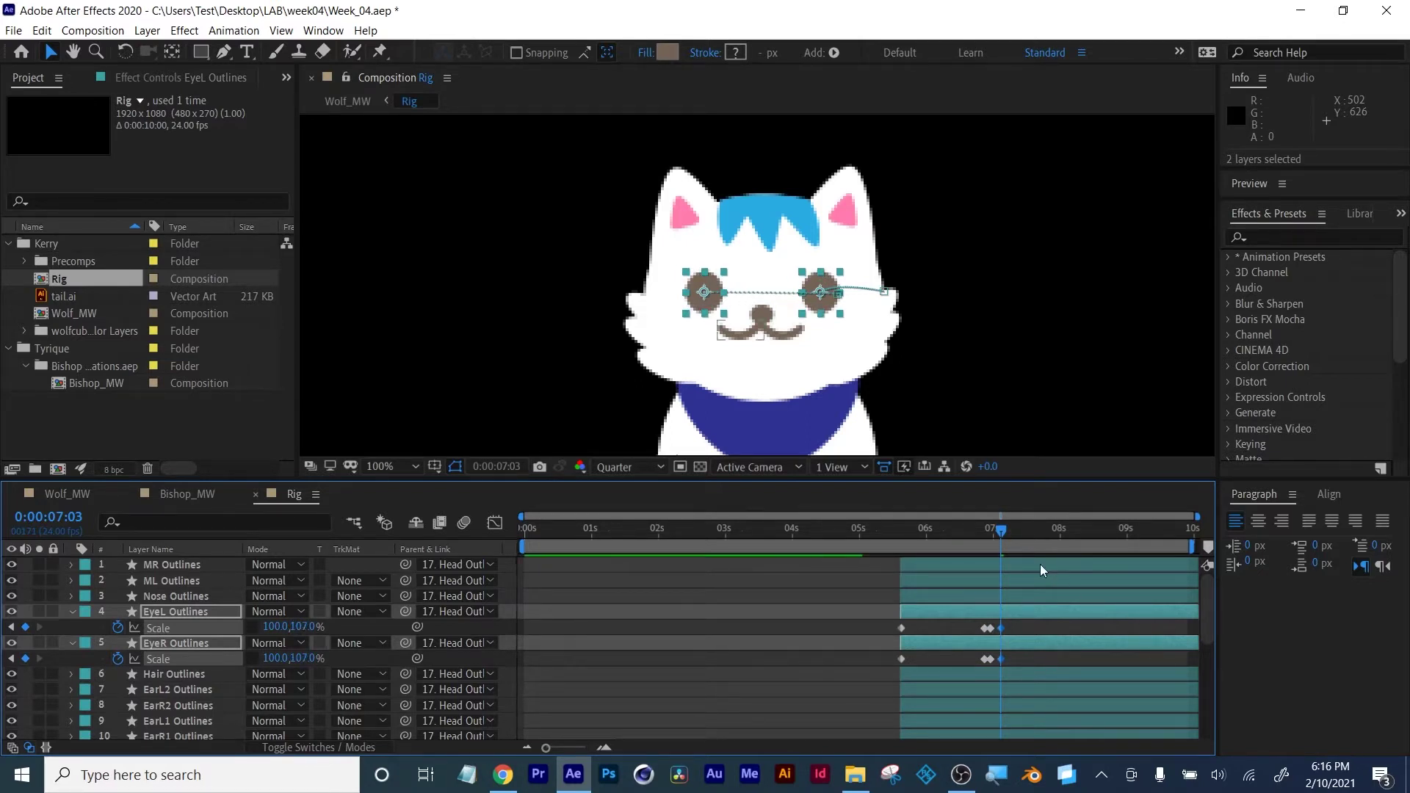
{"action": "left_click_drag", "start_coordinate": [1004, 530], "coordinate": [1007, 531]}
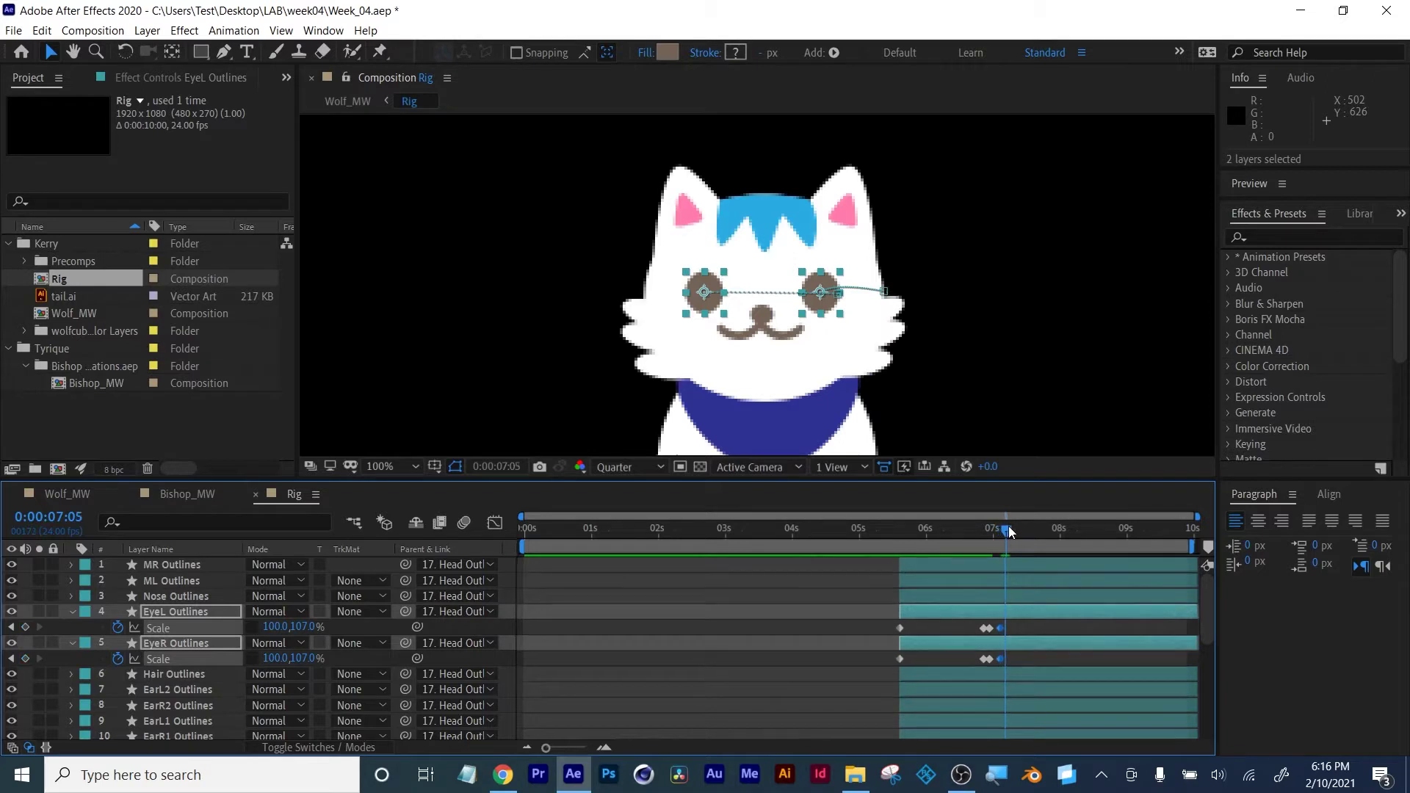
Add Scale keyframes to both eyes at 0:00:07:05 and squash them shut to 100, 23% at 0:00:07:07
{"action": "left_click", "coordinate": [26, 626]}
{"action": "left_click", "coordinate": [26, 658]}
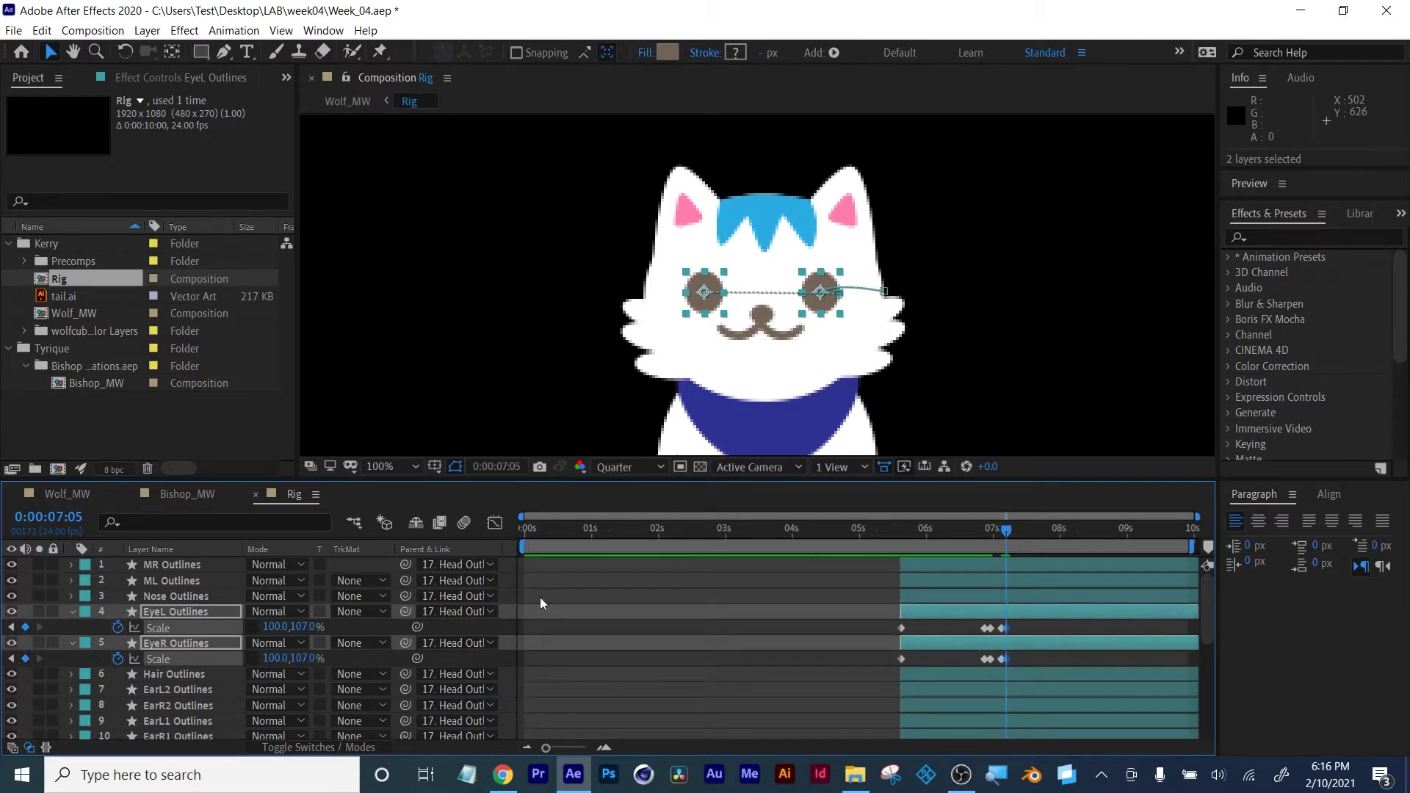
{"action": "left_click_drag", "start_coordinate": [1008, 527], "coordinate": [1015, 530]}
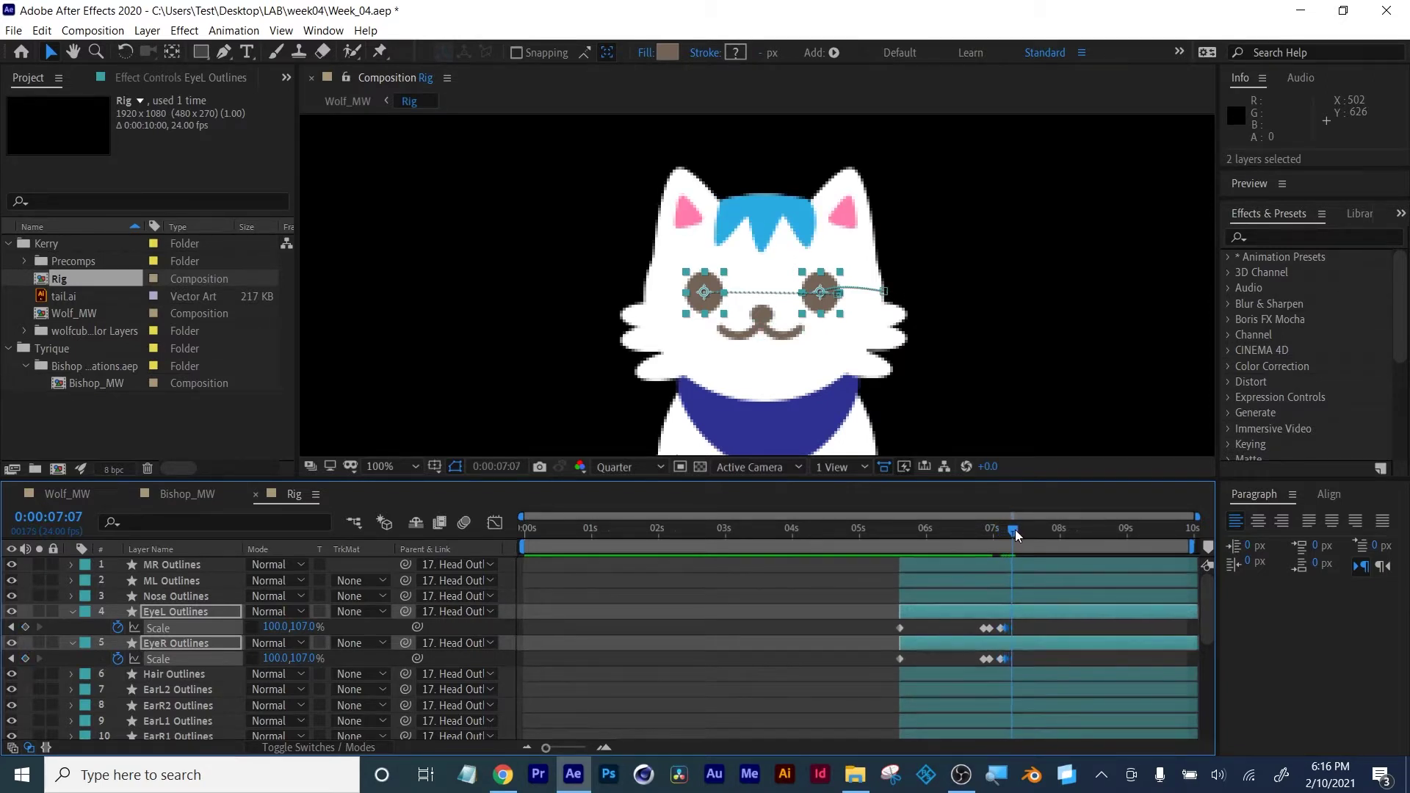
{"action": "left_click_drag", "start_coordinate": [303, 627], "coordinate": [231, 635]}
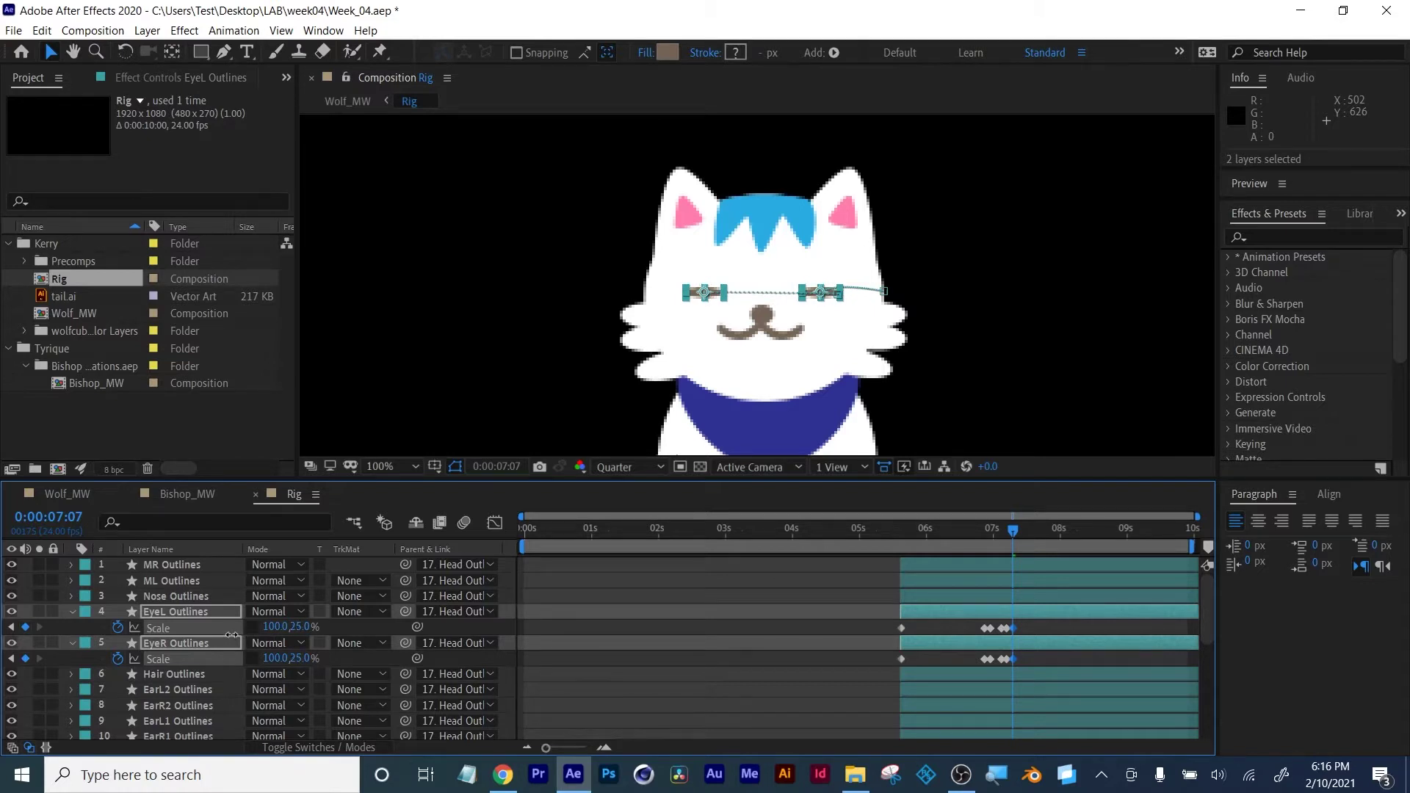
{"action": "key", "text": "space"}
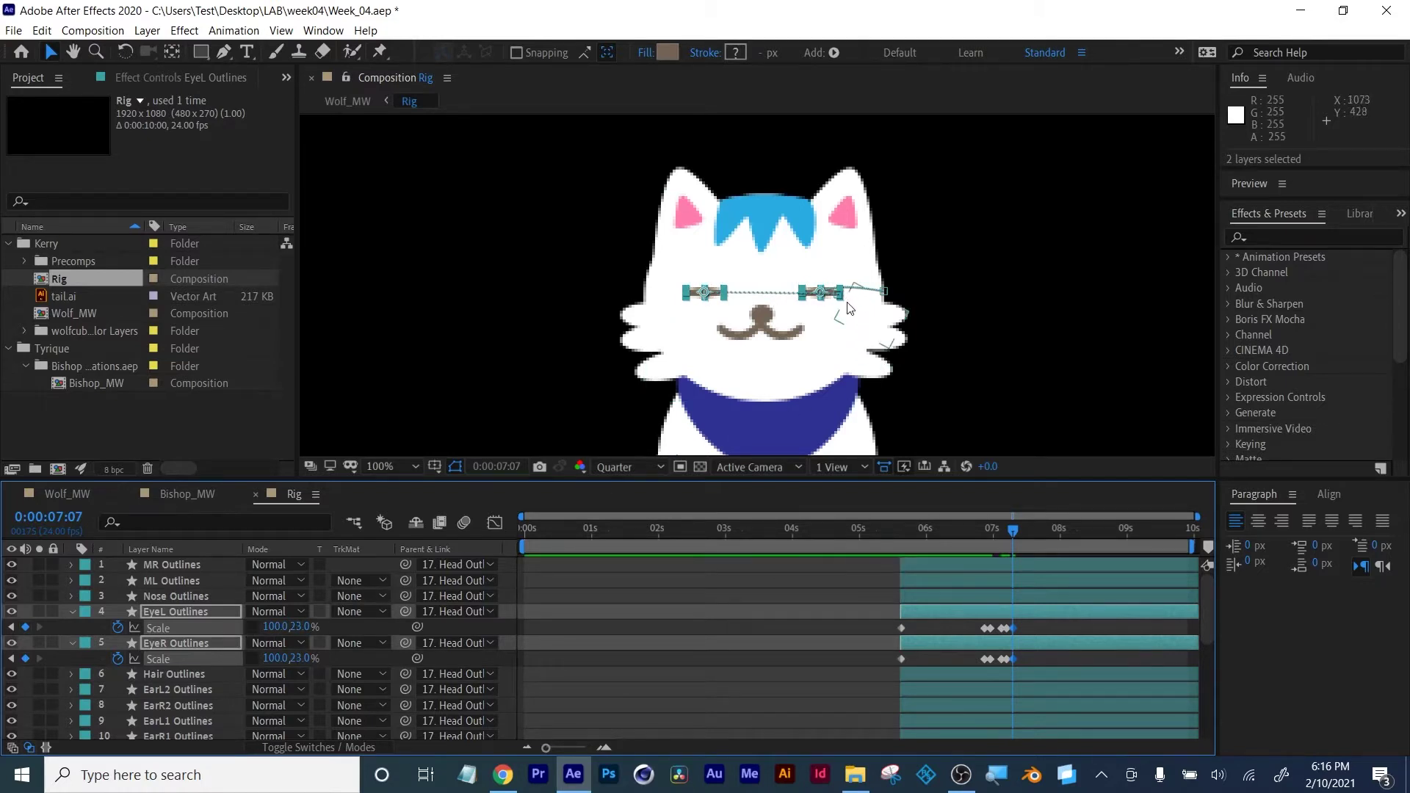
Hold both eyes' closed Scale with keyframes at 0:00:07:11 and stretch them open to 100, 121% at 0:00:07:14
{"action": "left_click_drag", "start_coordinate": [1015, 534], "coordinate": [1026, 532]}
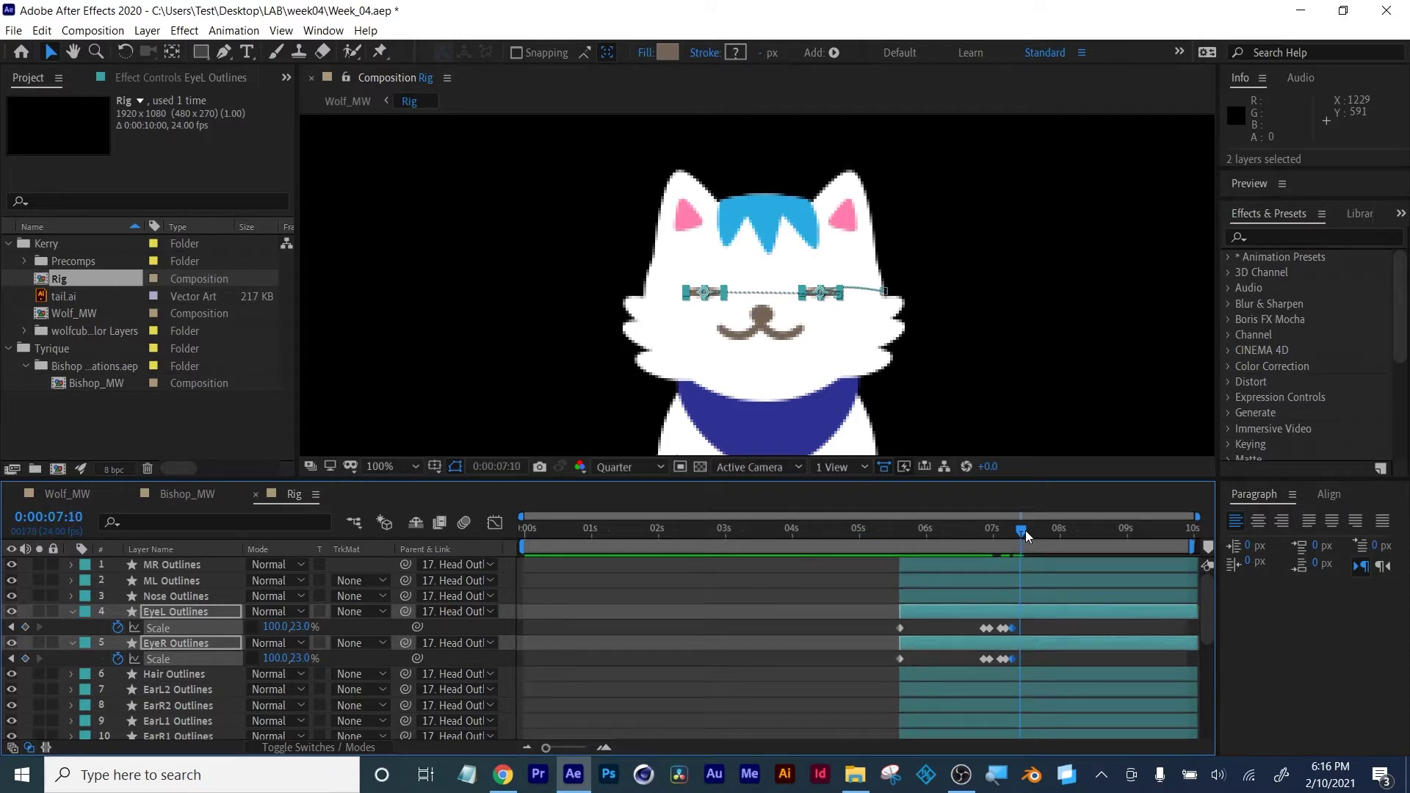
{"action": "left_click", "coordinate": [25, 626]}
{"action": "left_click", "coordinate": [25, 658]}
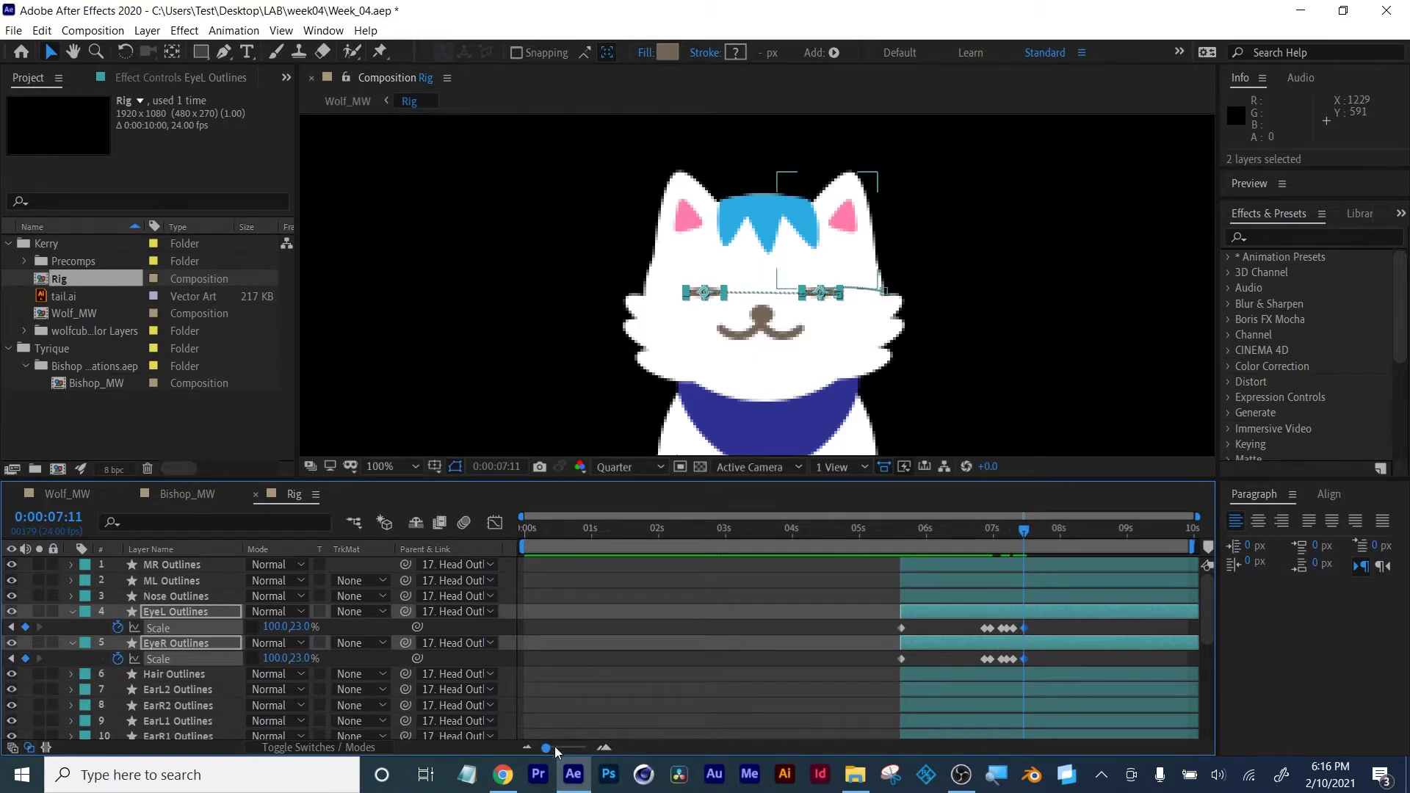
{"action": "left_click_drag", "start_coordinate": [546, 748], "coordinate": [572, 748]}
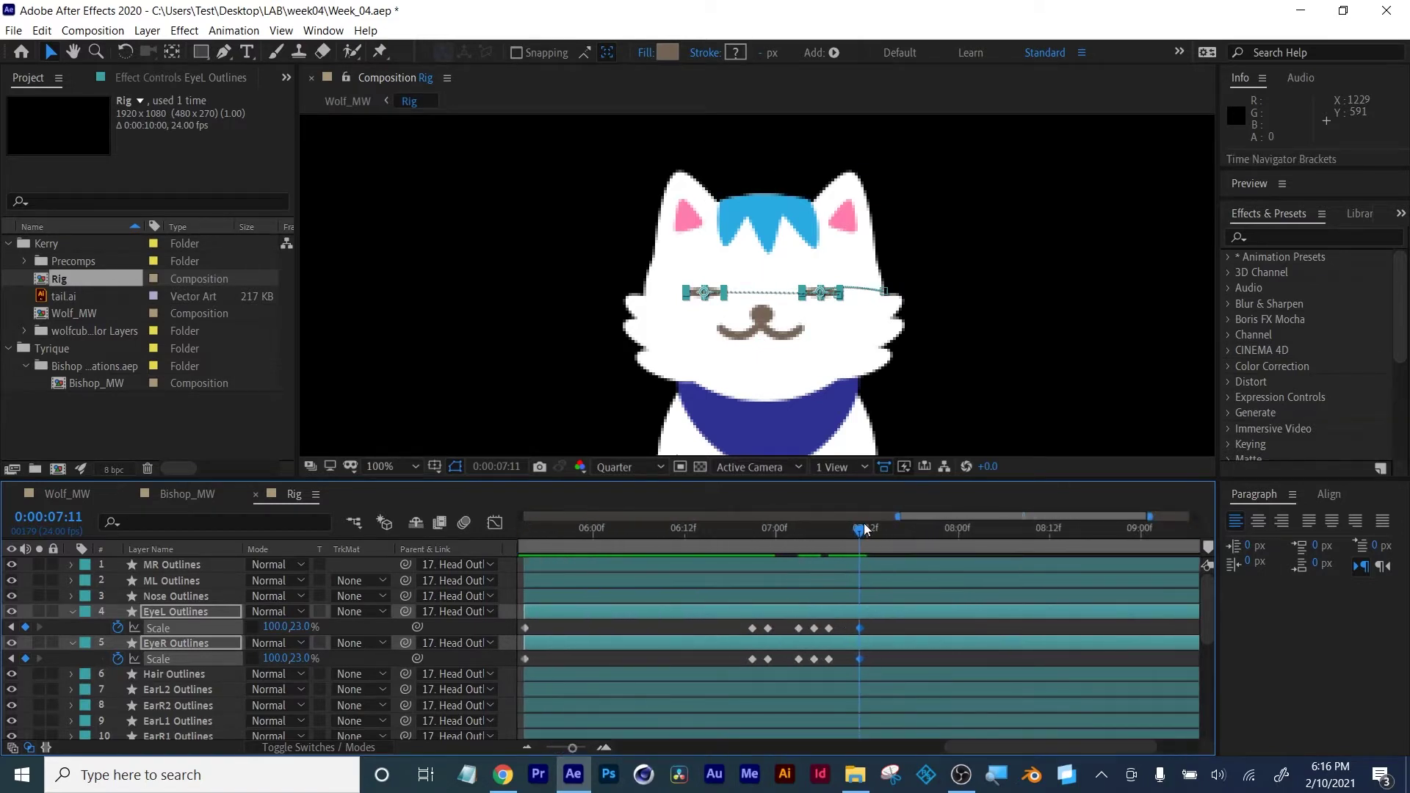
{"action": "left_click_drag", "start_coordinate": [865, 529], "coordinate": [885, 531]}
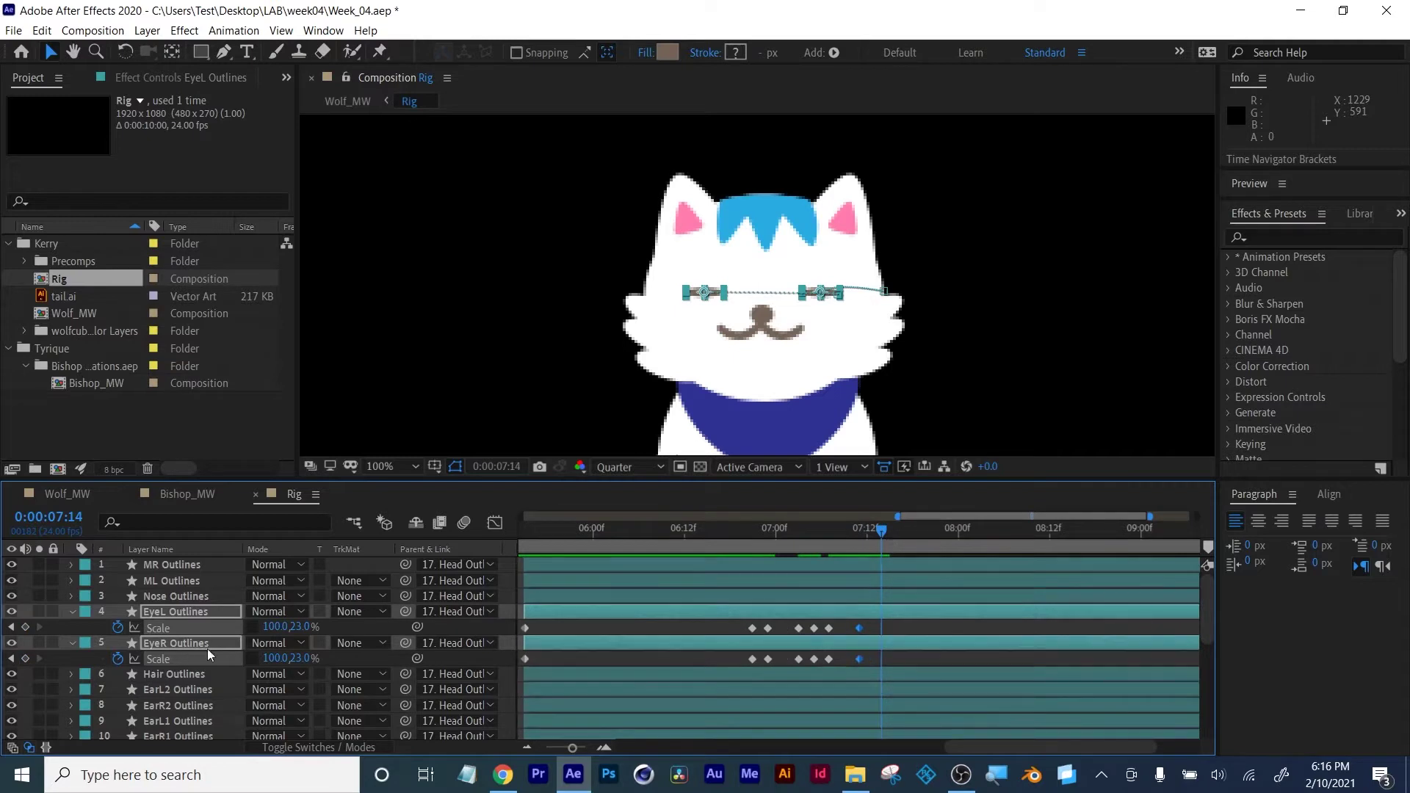
{"action": "left_click", "coordinate": [301, 626]}
{"action": "type", "text": "100"}
{"action": "key", "text": "Return"}
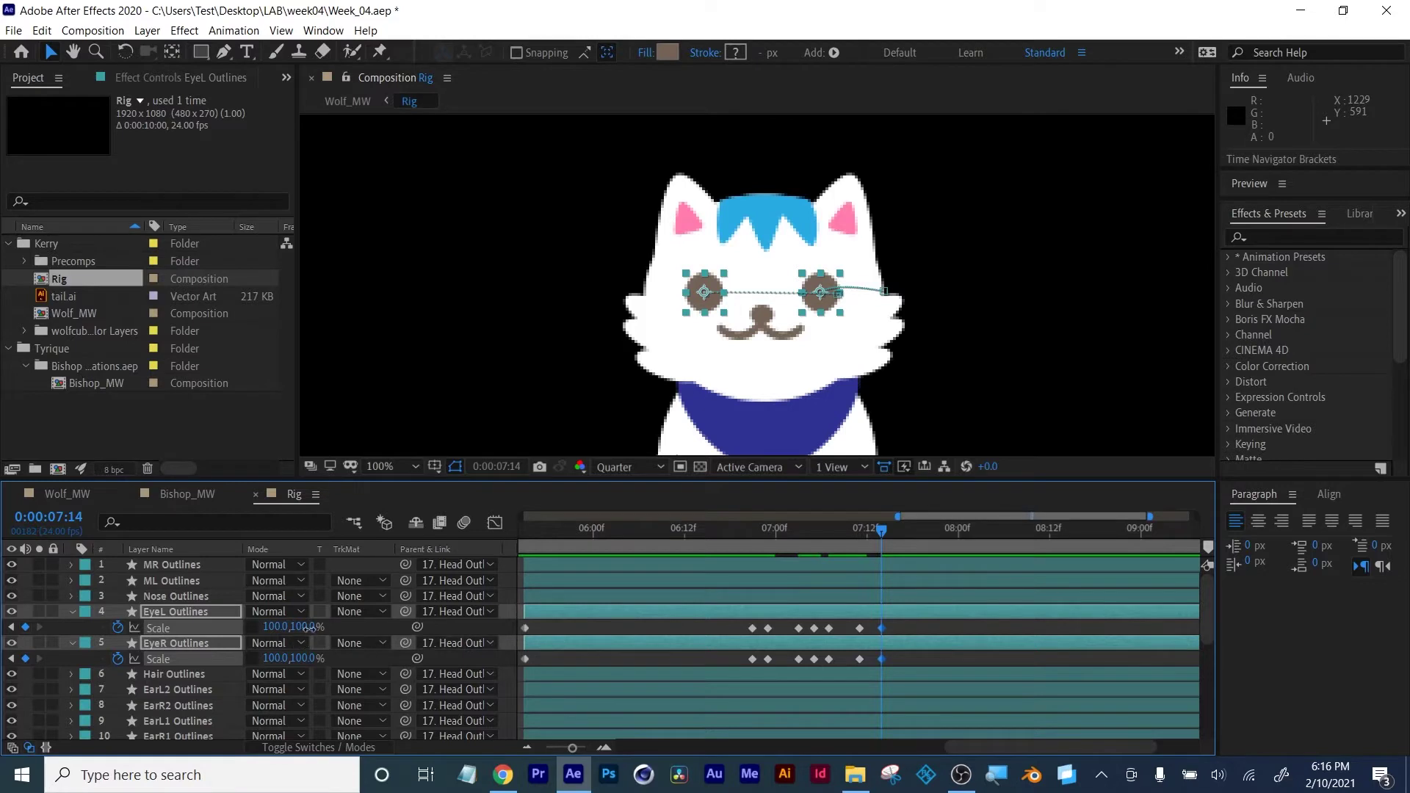
{"action": "left_click_drag", "start_coordinate": [302, 628], "coordinate": [325, 629]}
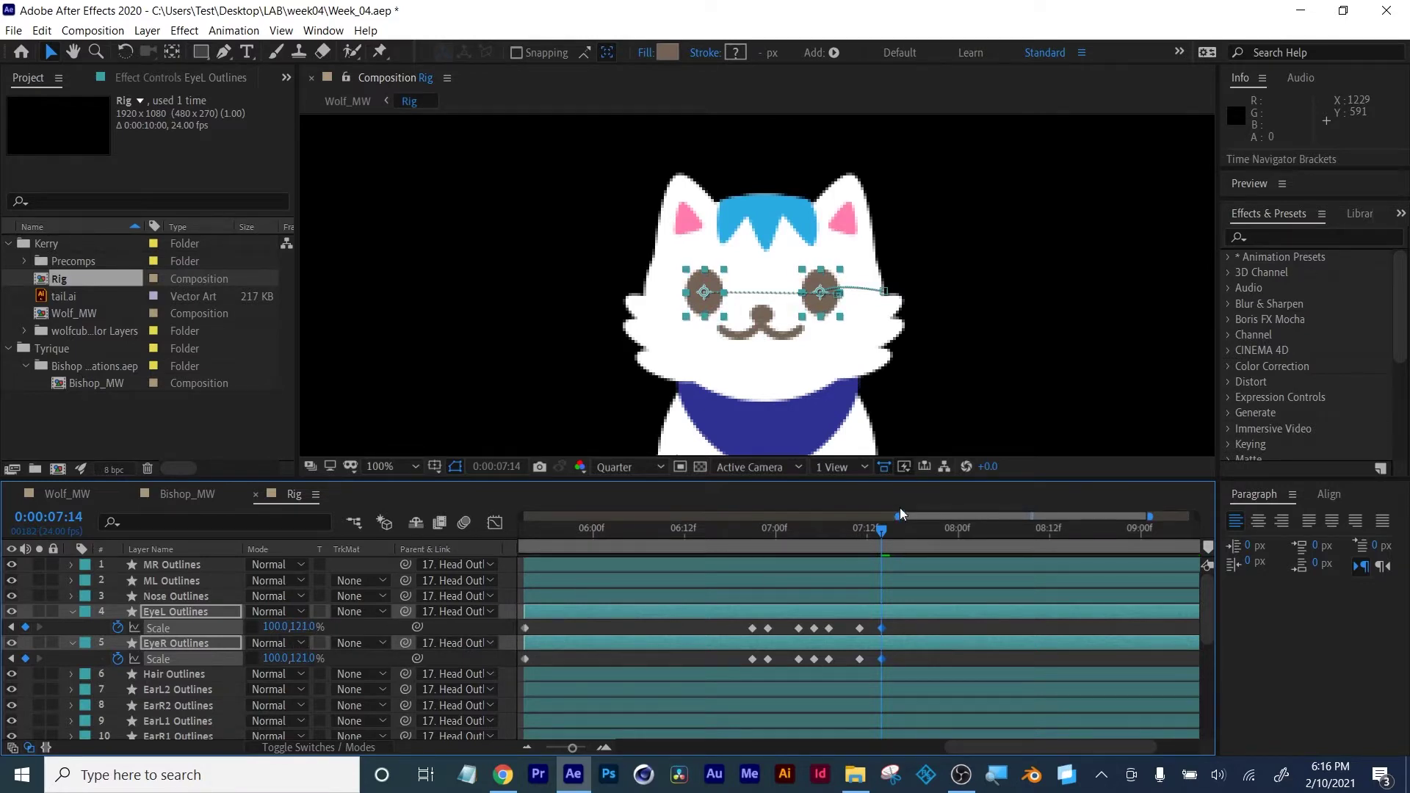
Return both eyes to a Scale of 100, 100% at 0:00:07:17
{"action": "left_click_drag", "start_coordinate": [893, 532], "coordinate": [905, 531]}
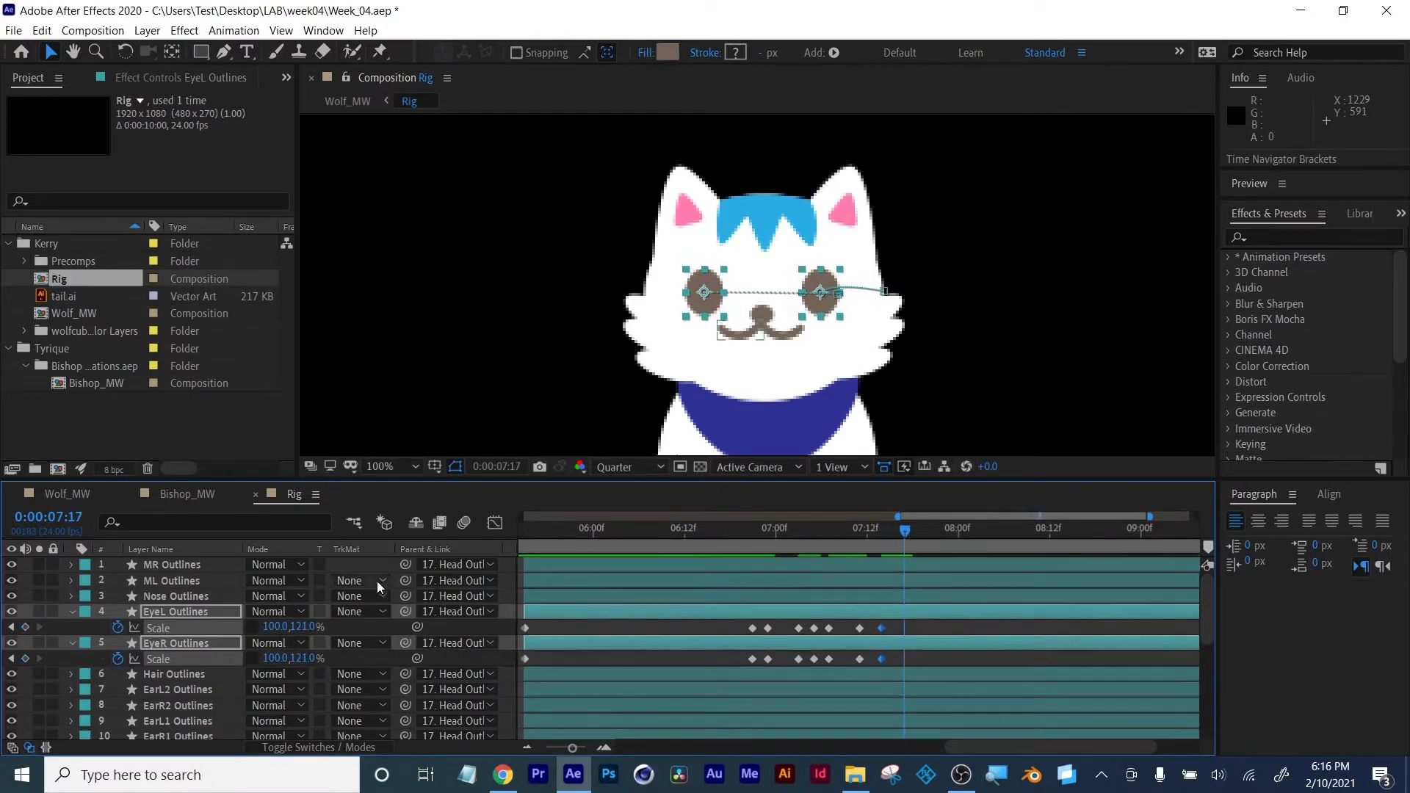
{"action": "left_click", "coordinate": [308, 626]}
{"action": "type", "text": "100"}
{"action": "key", "text": "Return"}
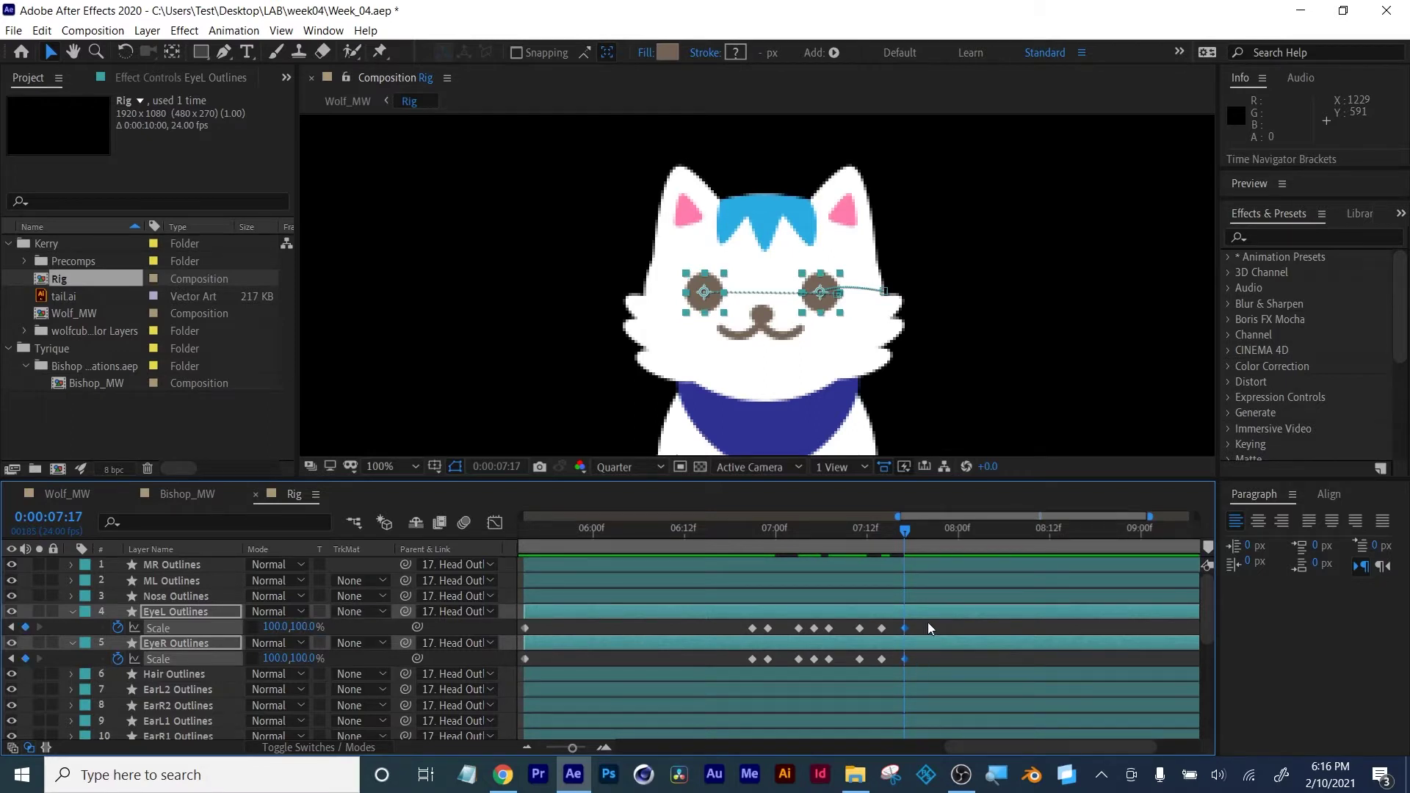
Apply Easy Ease to all Scale keyframes of EyeL and EyeR Outlines except the first pair
{"action": "left_click_drag", "start_coordinate": [927, 623], "coordinate": [748, 671]}
{"action": "right_click", "coordinate": [770, 659]}
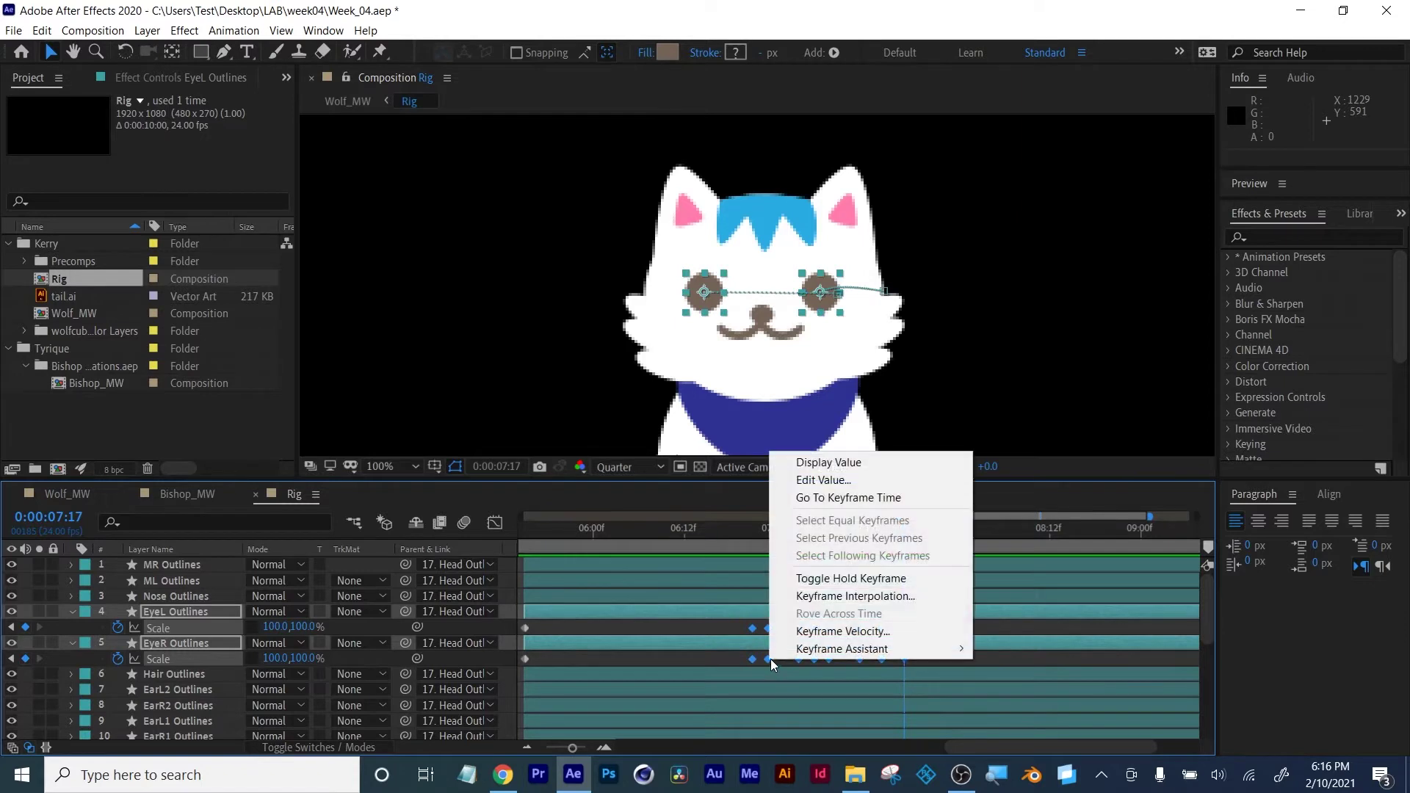
{"action": "mouse_move", "coordinate": [835, 650]}
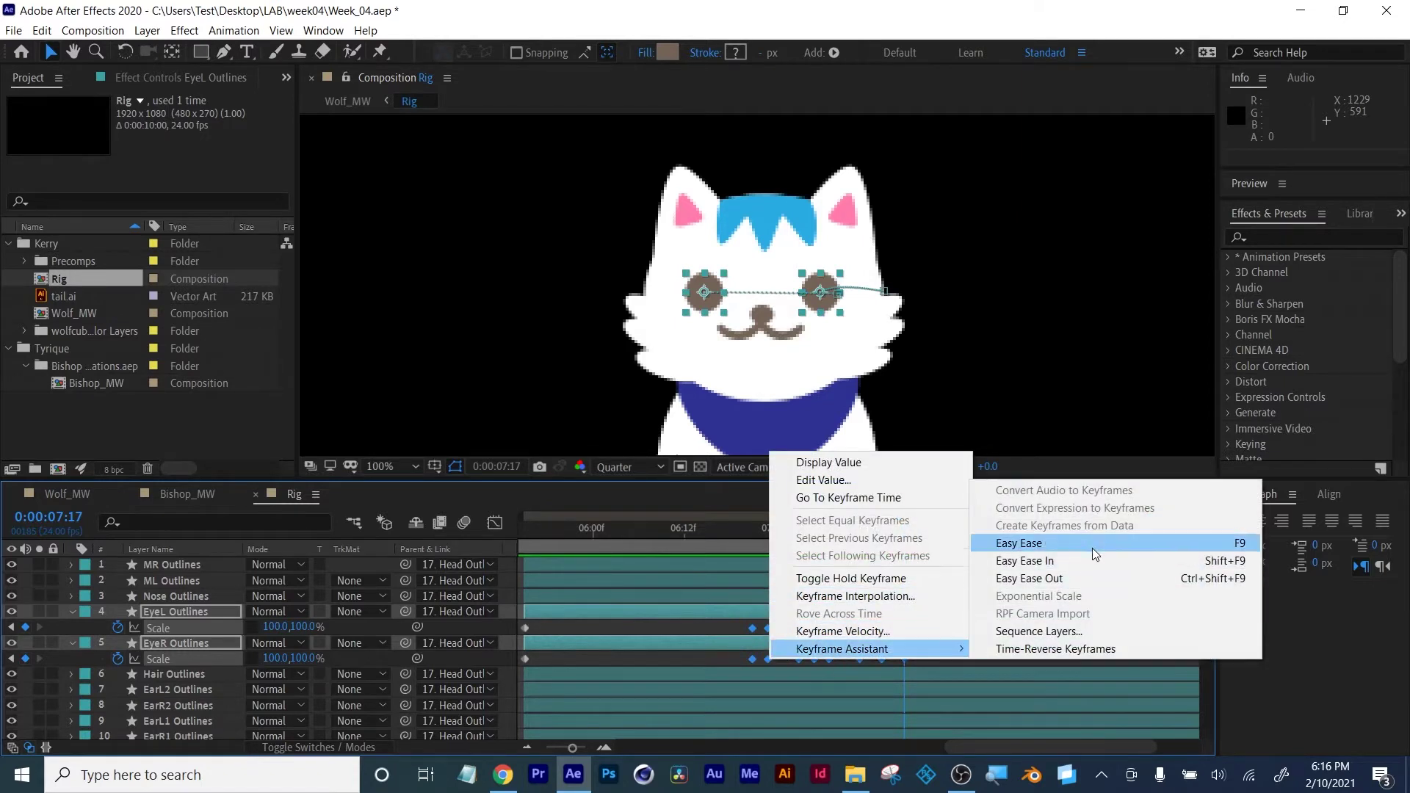
{"action": "left_click", "coordinate": [1092, 545]}
{"action": "left_click", "coordinate": [959, 624]}
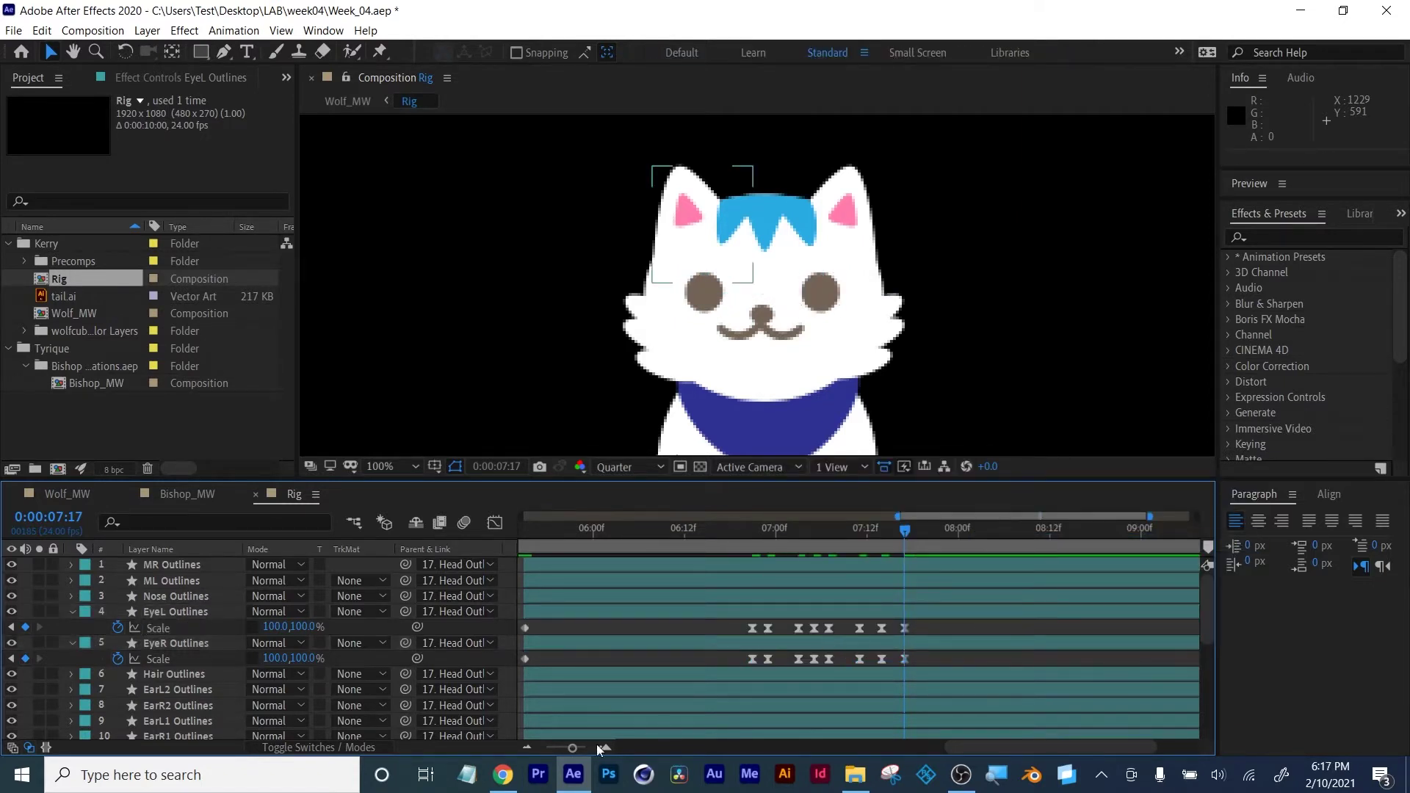
Preview the eased eye stretch and blink from the start of the Rig layers
{"action": "left_click_drag", "start_coordinate": [571, 747], "coordinate": [563, 748]}
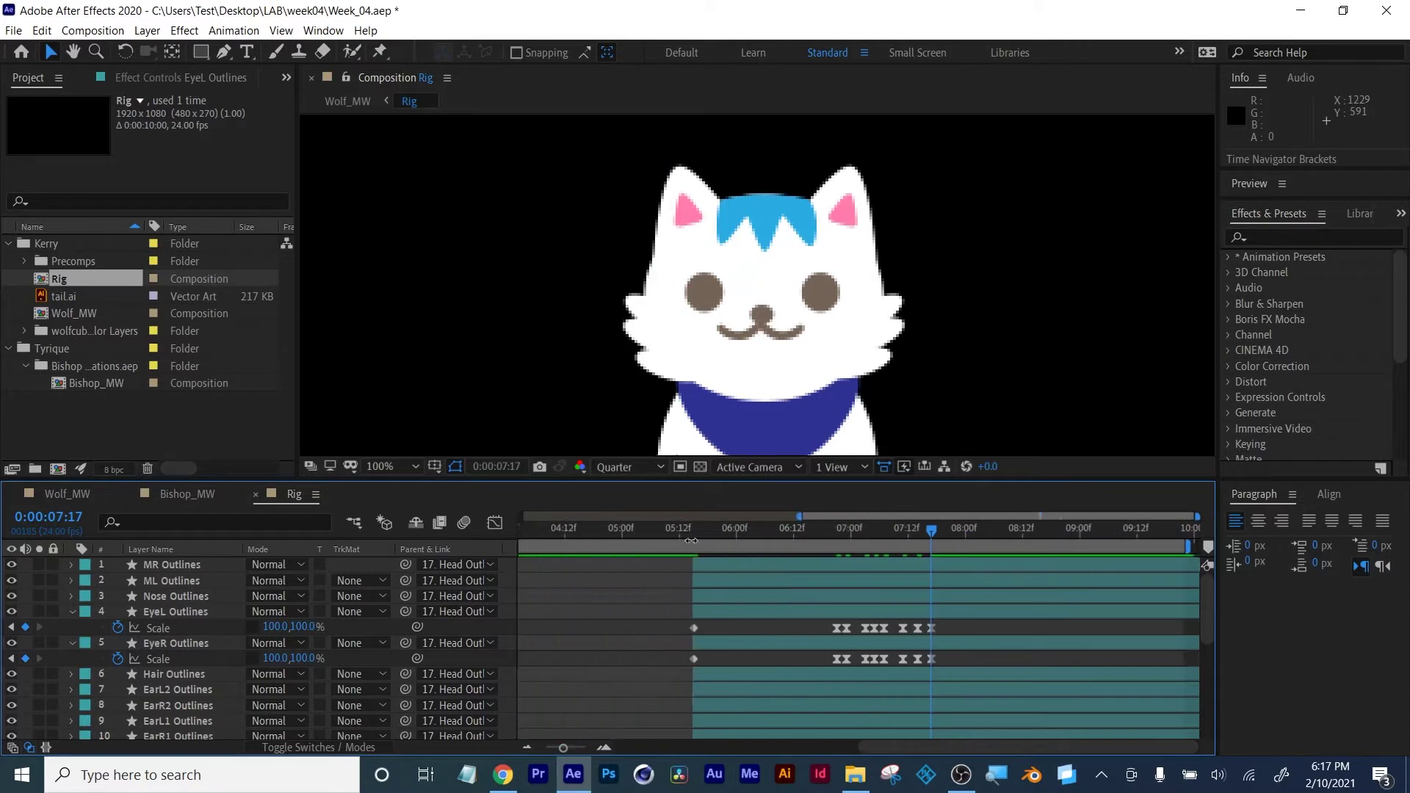
{"action": "left_click", "coordinate": [694, 537]}
{"action": "left_click_drag", "start_coordinate": [695, 538], "coordinate": [894, 570]}
{"action": "key", "text": "space"}
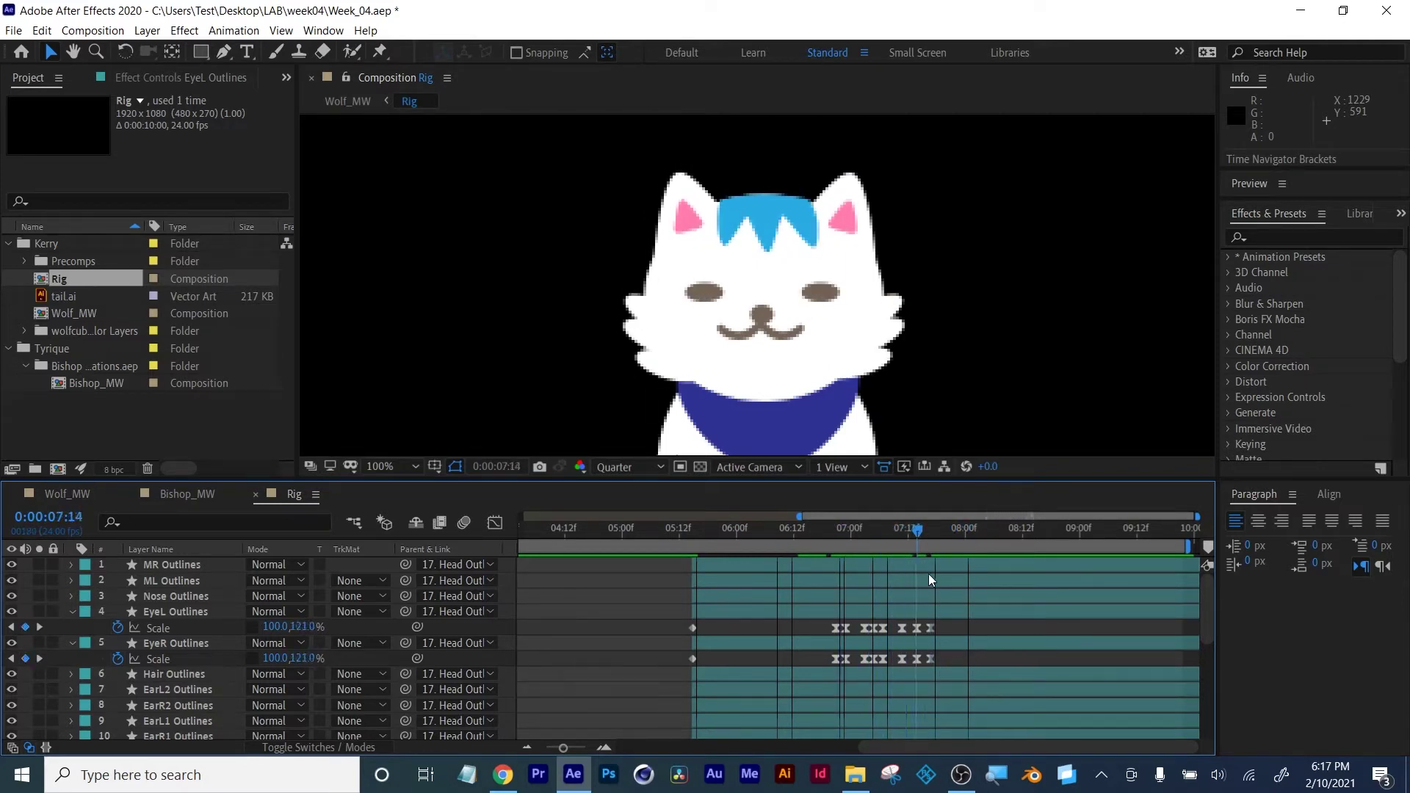
Add Position keyframes to the MR, ML and Nose Outlines layers at 0:00:06:22
{"action": "key", "text": "period"}
{"action": "left_click", "coordinate": [784, 340]}
{"action": "key", "text": "comma"}
{"action": "key", "text": "h"}
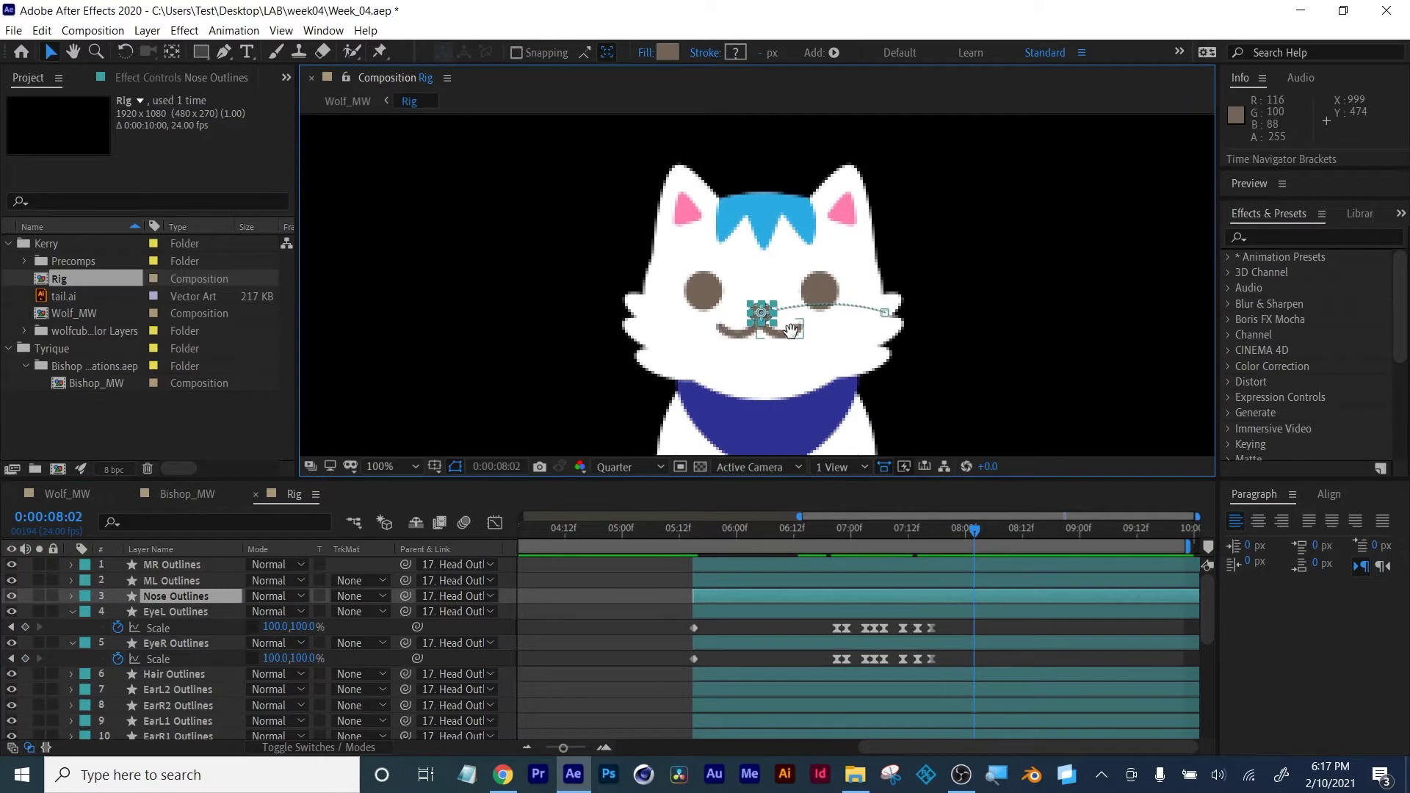
{"action": "left_click_drag", "start_coordinate": [784, 334], "coordinate": [764, 312]}
{"action": "key", "text": "v"}
{"action": "key", "text": "period"}
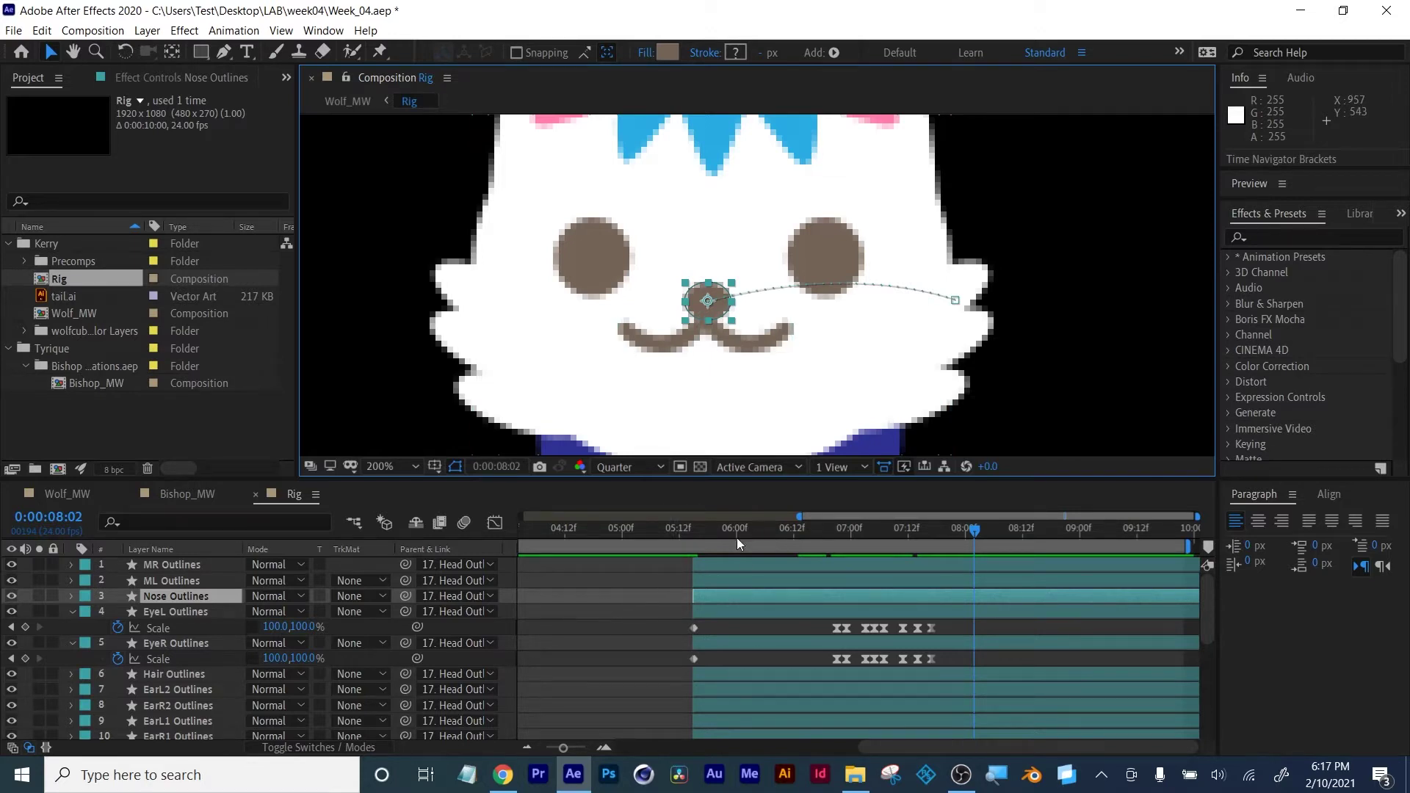
{"action": "left_click_drag", "start_coordinate": [738, 539], "coordinate": [841, 529]}
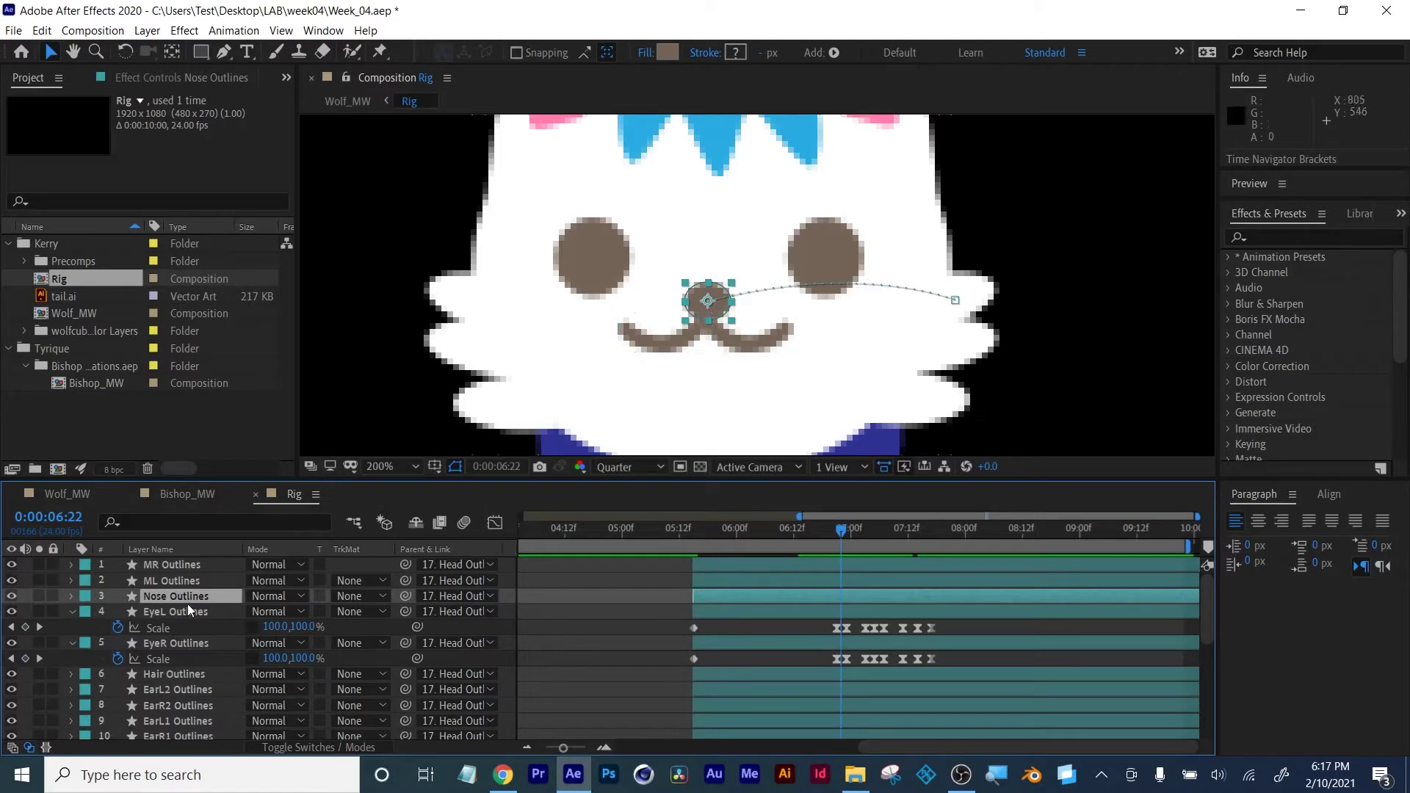
{"action": "left_click", "coordinate": [179, 580]}
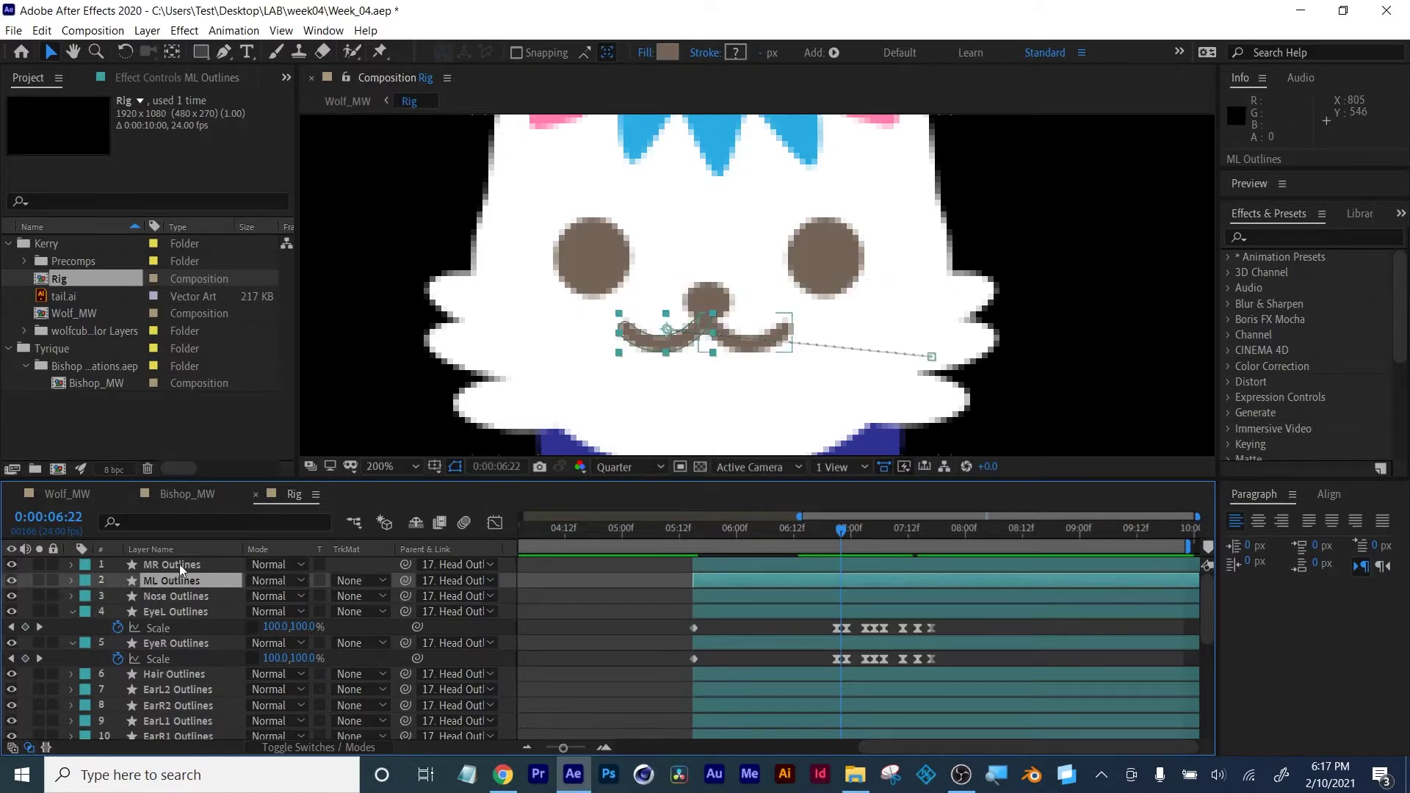
{"action": "left_click", "coordinate": [179, 564]}
{"action": "left_click", "coordinate": [177, 595]}
{"action": "left_click", "coordinate": [178, 566], "text": "shift"}
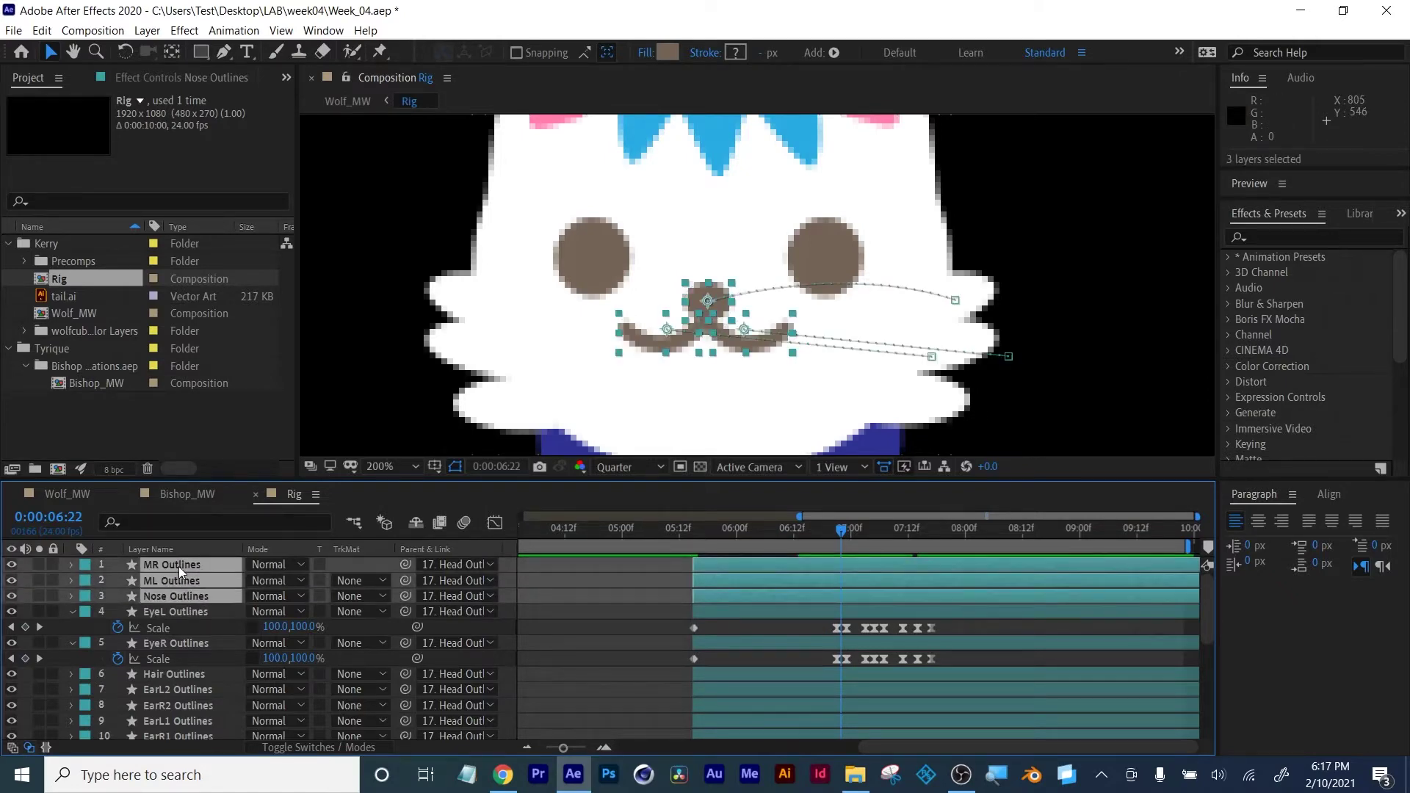
{"action": "key", "text": "p"}
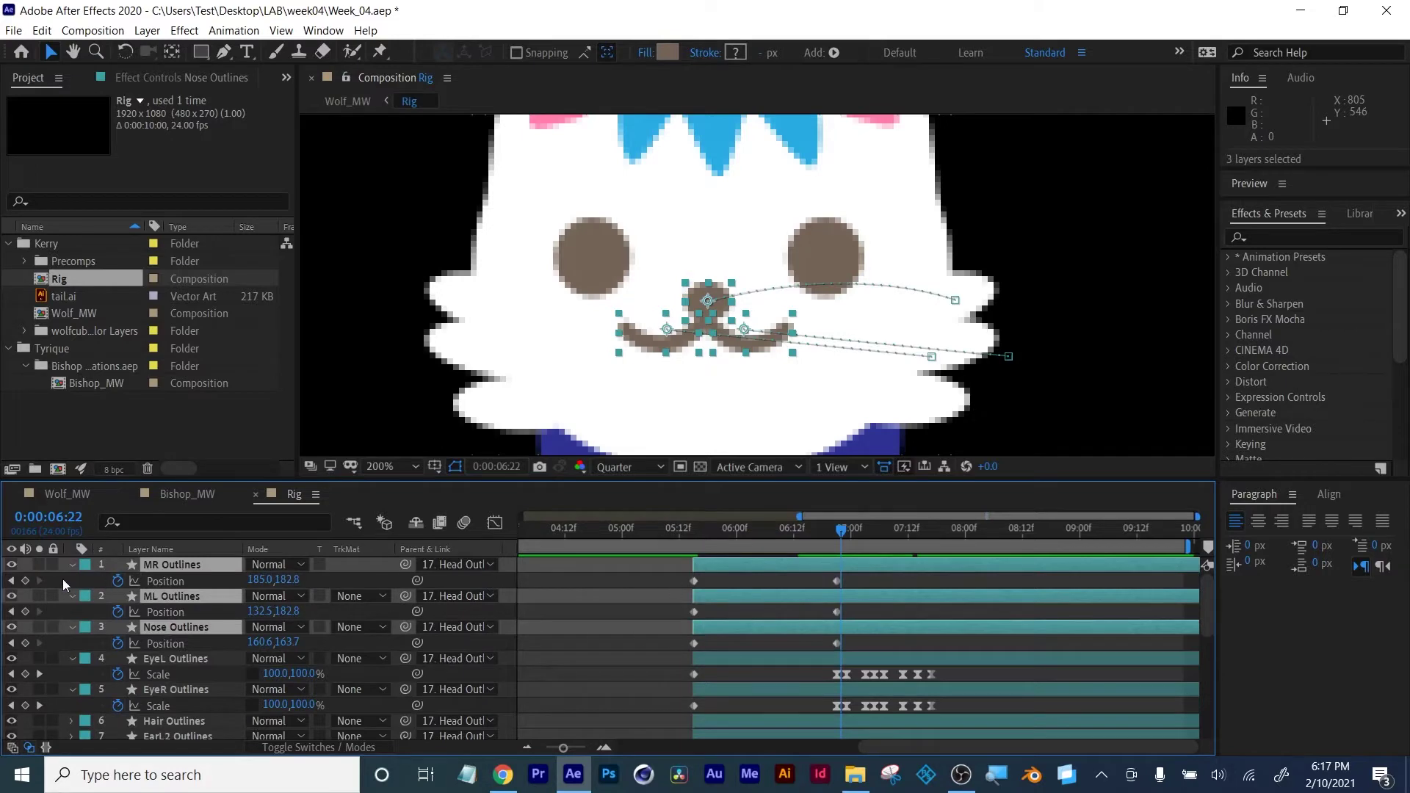
{"action": "key", "text": "alt+shift+p"}
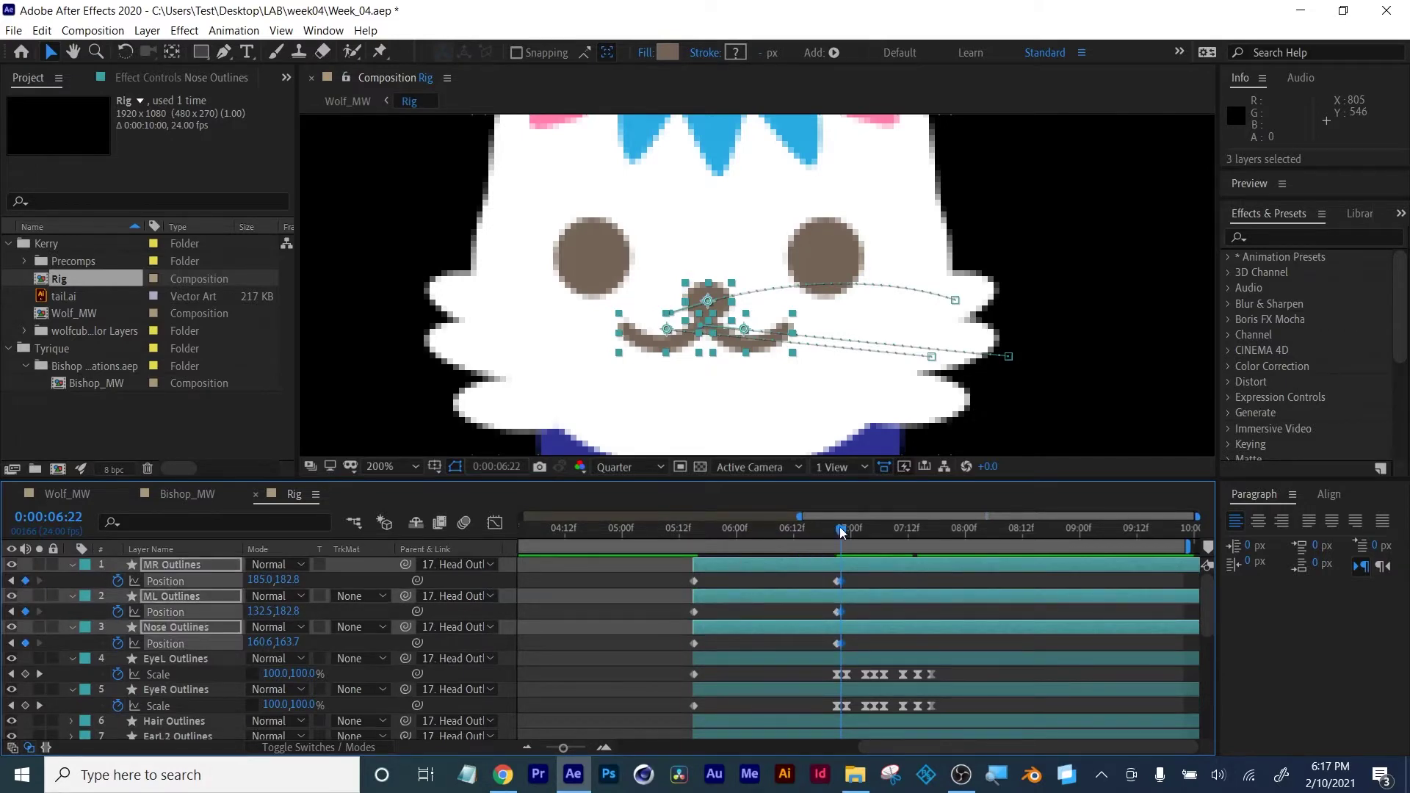
Raise the mouth halves to Y 175.8 at 0:00:07:01 and lower them to 187.8 at 0:00:07:04, moving the nose by the same amounts
{"action": "left_click_drag", "start_coordinate": [846, 533], "coordinate": [854, 528]}
{"action": "left_click_drag", "start_coordinate": [283, 580], "coordinate": [278, 580]}
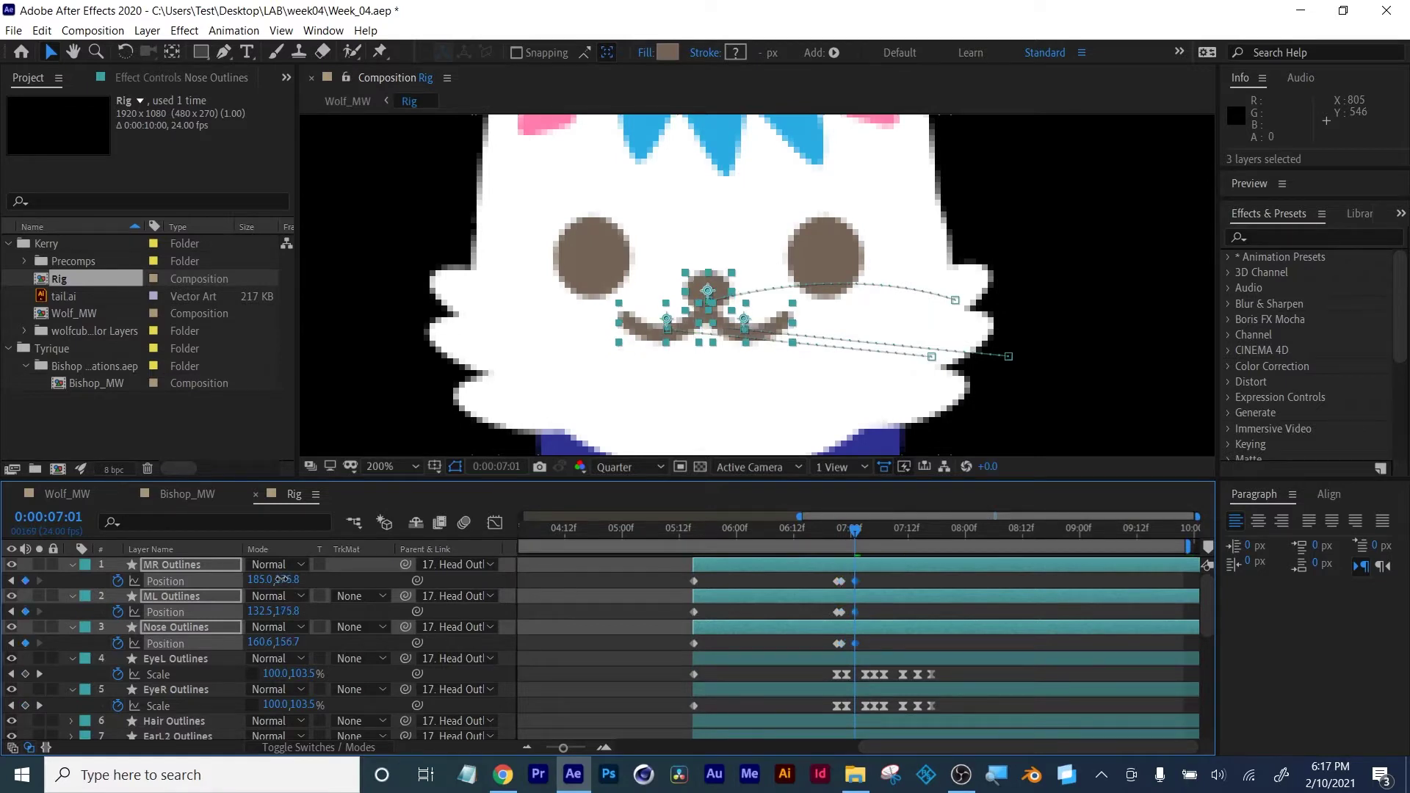
{"action": "left_click", "coordinate": [860, 530]}
{"action": "left_click_drag", "start_coordinate": [861, 530], "coordinate": [870, 529]}
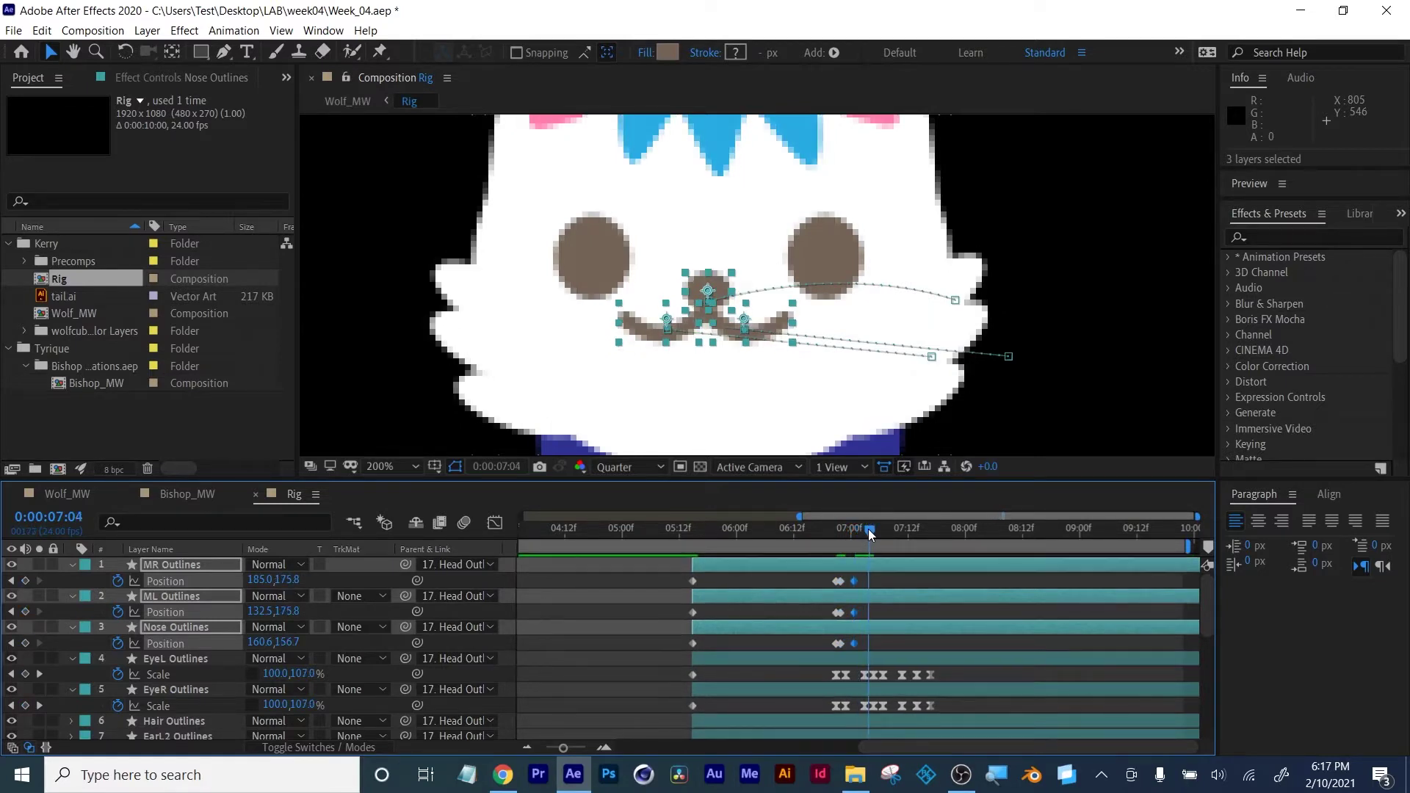
{"action": "left_click_drag", "start_coordinate": [294, 579], "coordinate": [303, 579]}
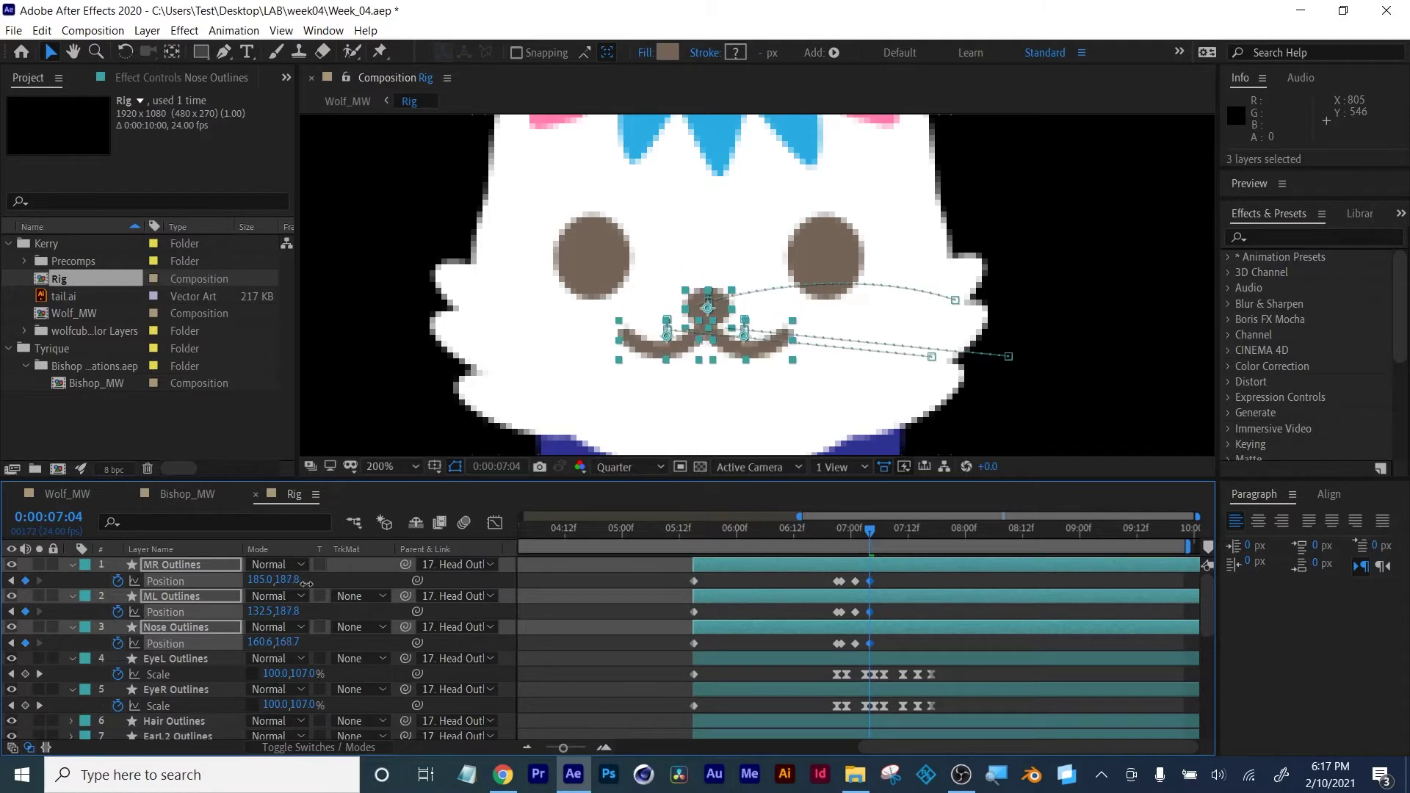
Raise the mouth halves to Y 180.8 and the nose to Y 161.7 at 0:00:07:07
{"action": "left_click_drag", "start_coordinate": [874, 531], "coordinate": [883, 530]}
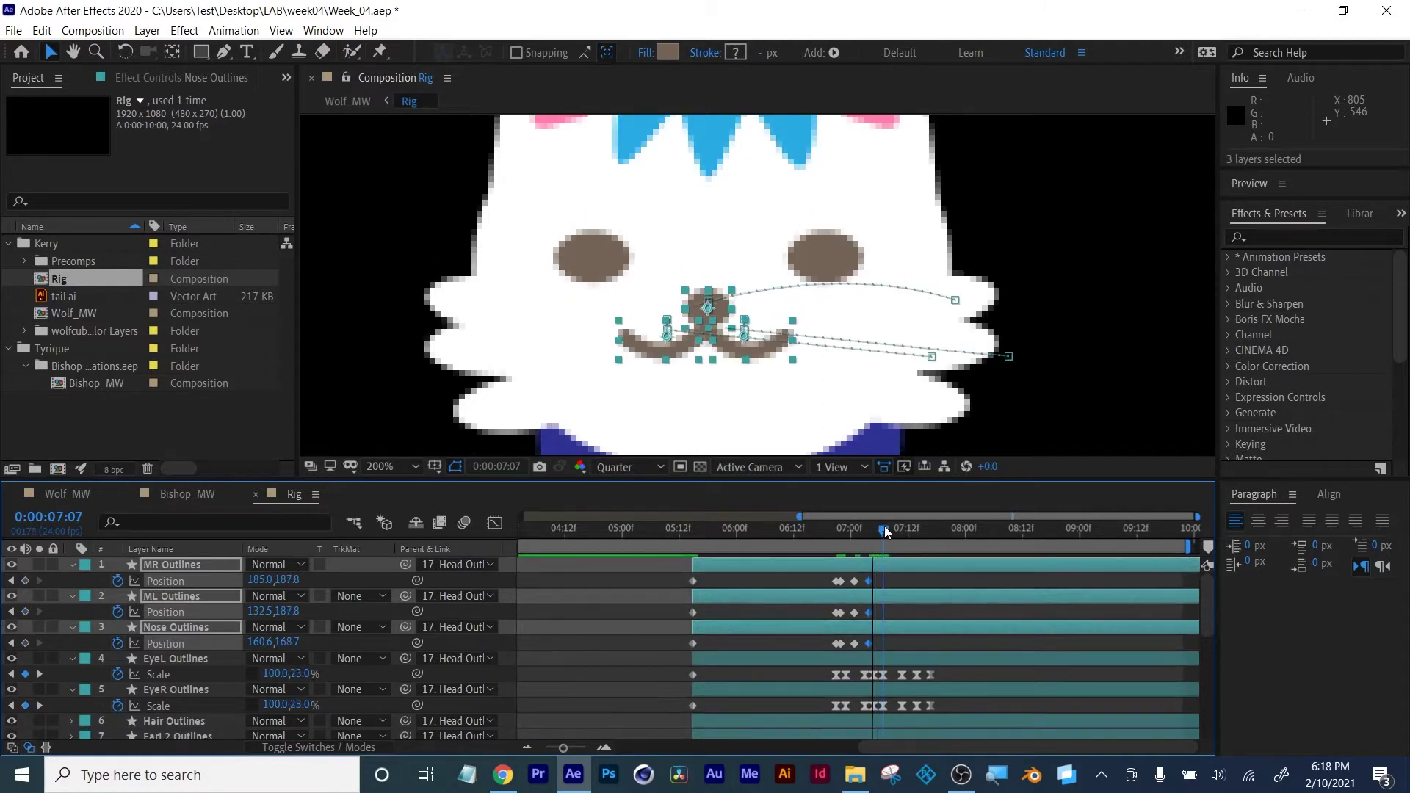
{"action": "left_click_drag", "start_coordinate": [296, 580], "coordinate": [290, 579]}
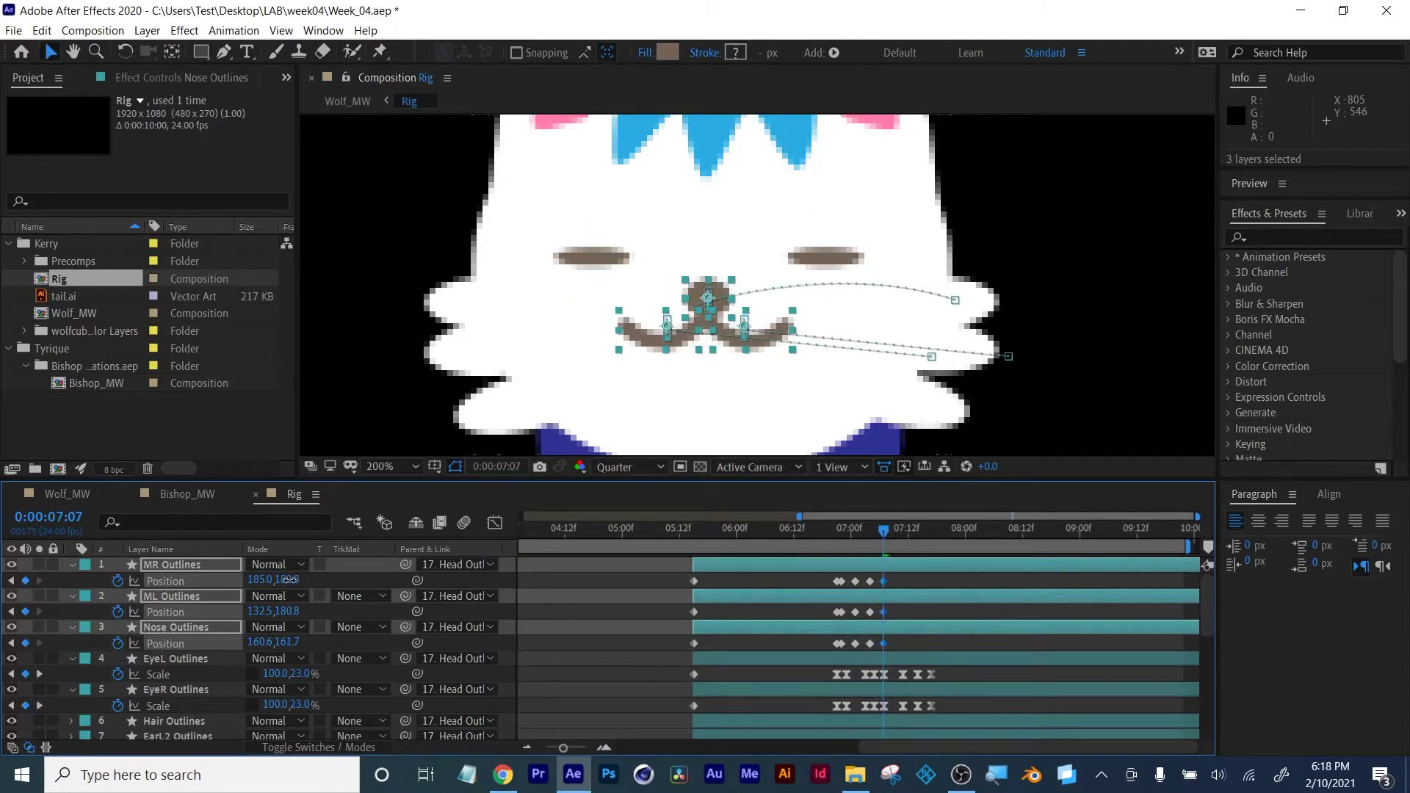
Try to copy the mouth and nose Position keyframes from 0:00:07:01 to 0:00:07:07 all at once
{"action": "left_click", "coordinate": [854, 581]}
{"action": "left_click", "coordinate": [854, 611], "text": "shift"}
{"action": "left_click", "coordinate": [855, 642], "text": "shift"}
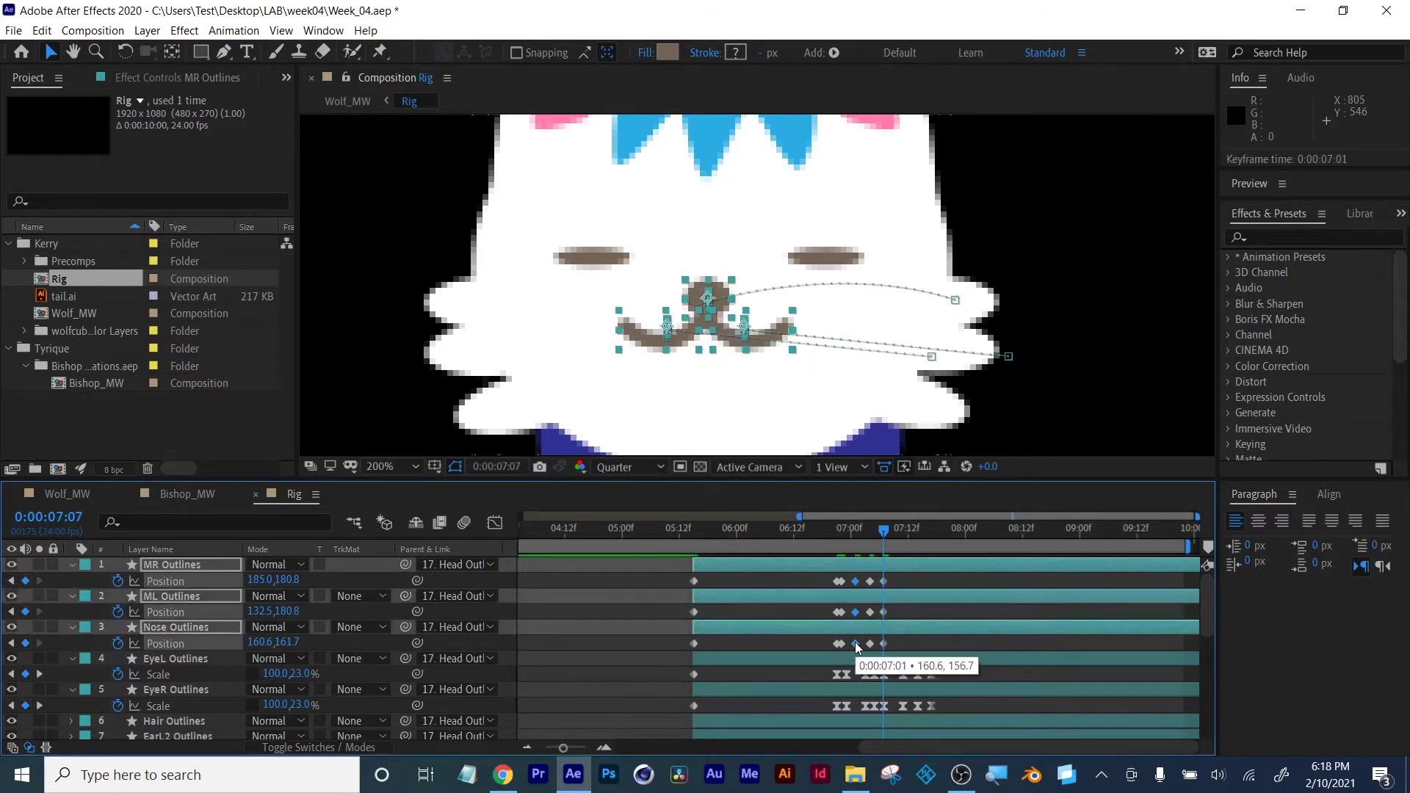
{"action": "left_click_drag", "start_coordinate": [893, 585], "coordinate": [880, 650]}
{"action": "key", "text": "ctrl+v"}
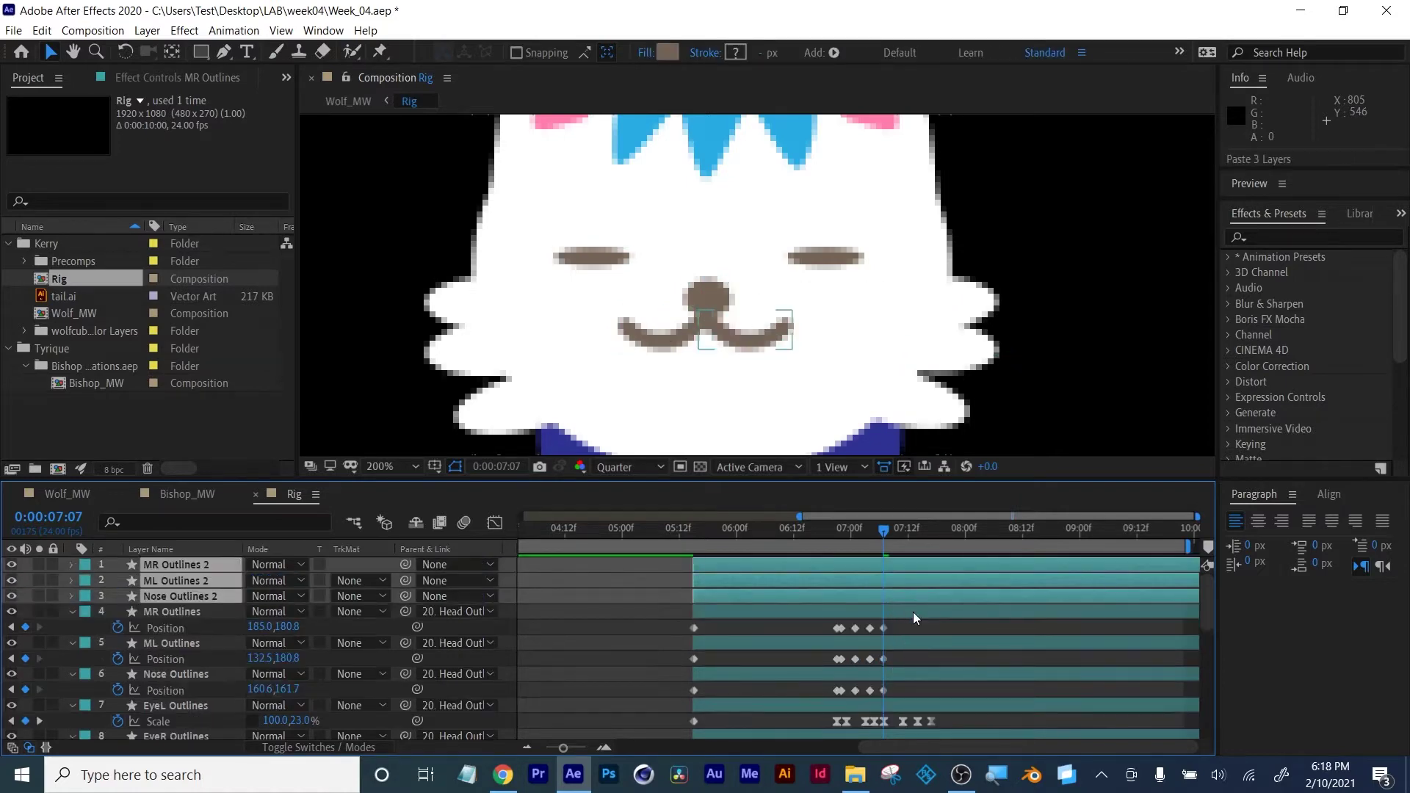
{"action": "key", "text": "ctrl+z"}
Copy the 0:00:07:01 Position keyframes of MR Outlines and ML Outlines individually to 0:00:07:07
{"action": "left_click", "coordinate": [855, 581]}
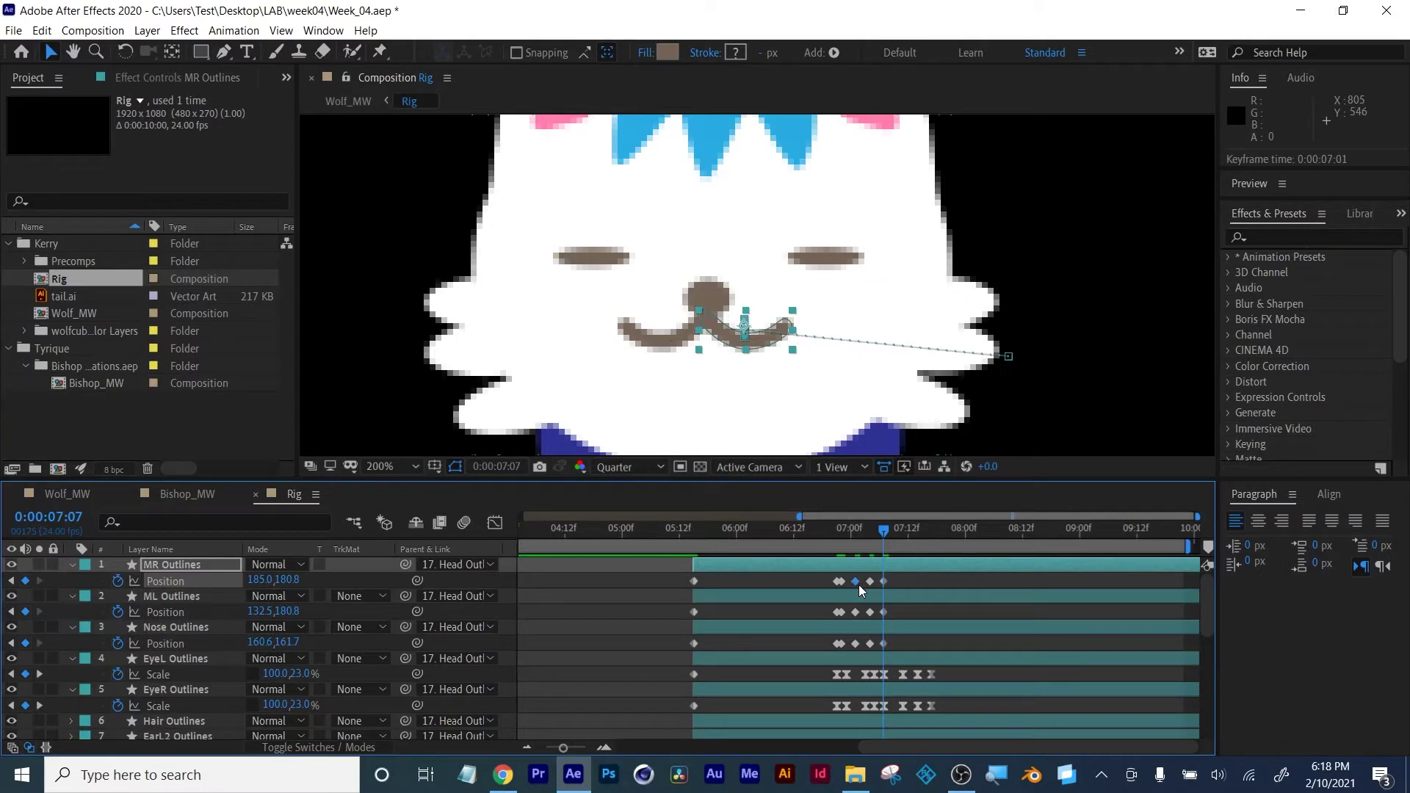
{"action": "key", "text": "ctrl+c"}
{"action": "key", "text": "ctrl+v"}
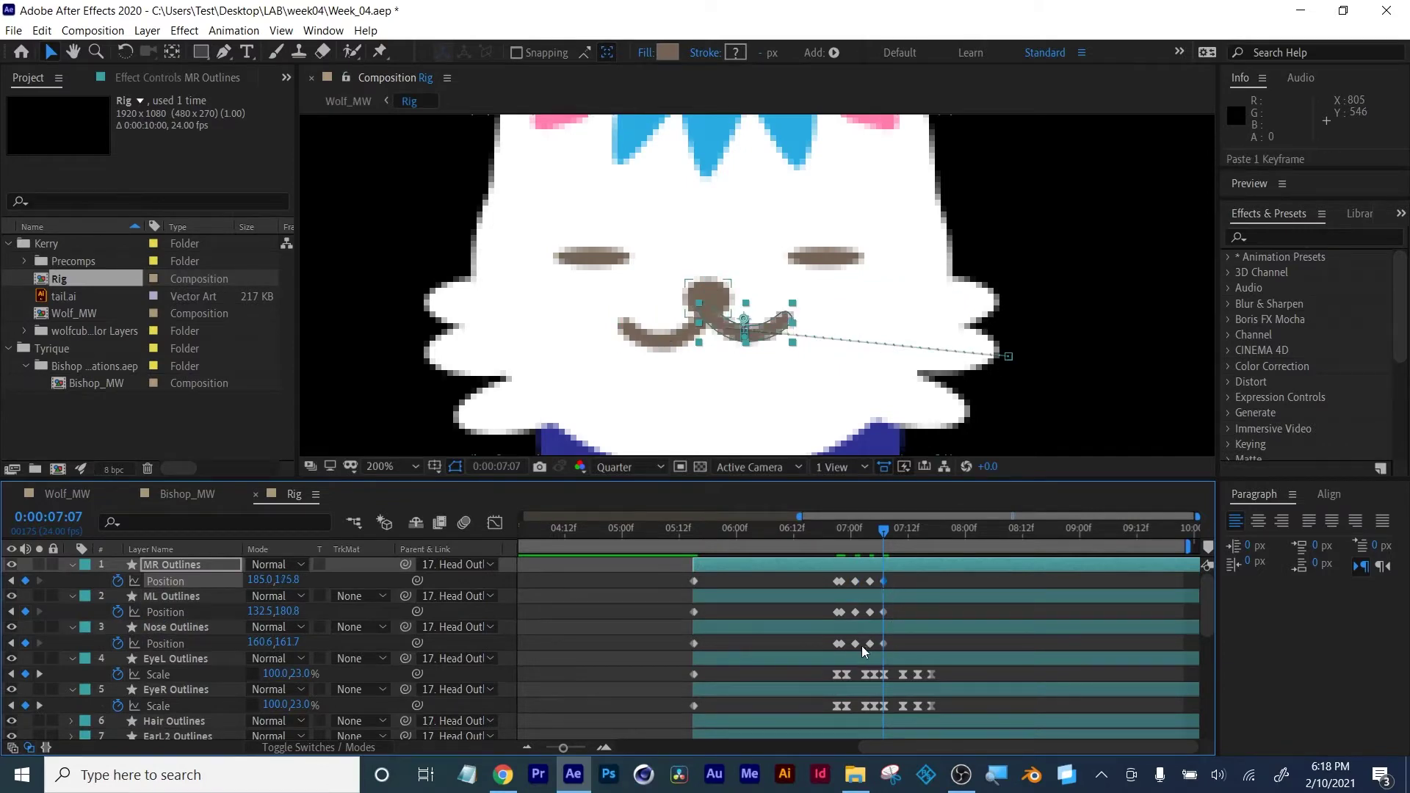
{"action": "left_click", "coordinate": [855, 612]}
{"action": "key", "text": "ctrl+c"}
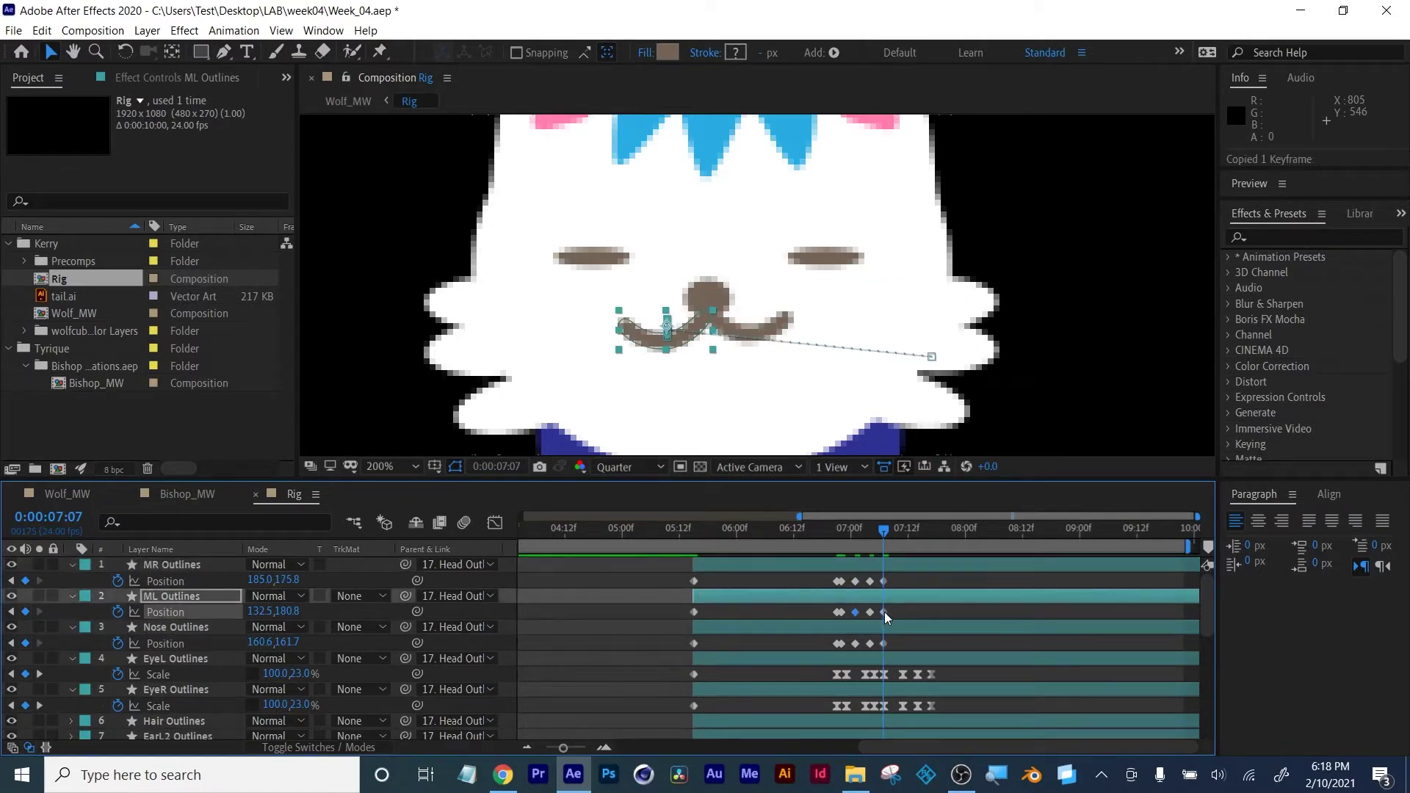
{"action": "key", "text": "ctrl+v"}
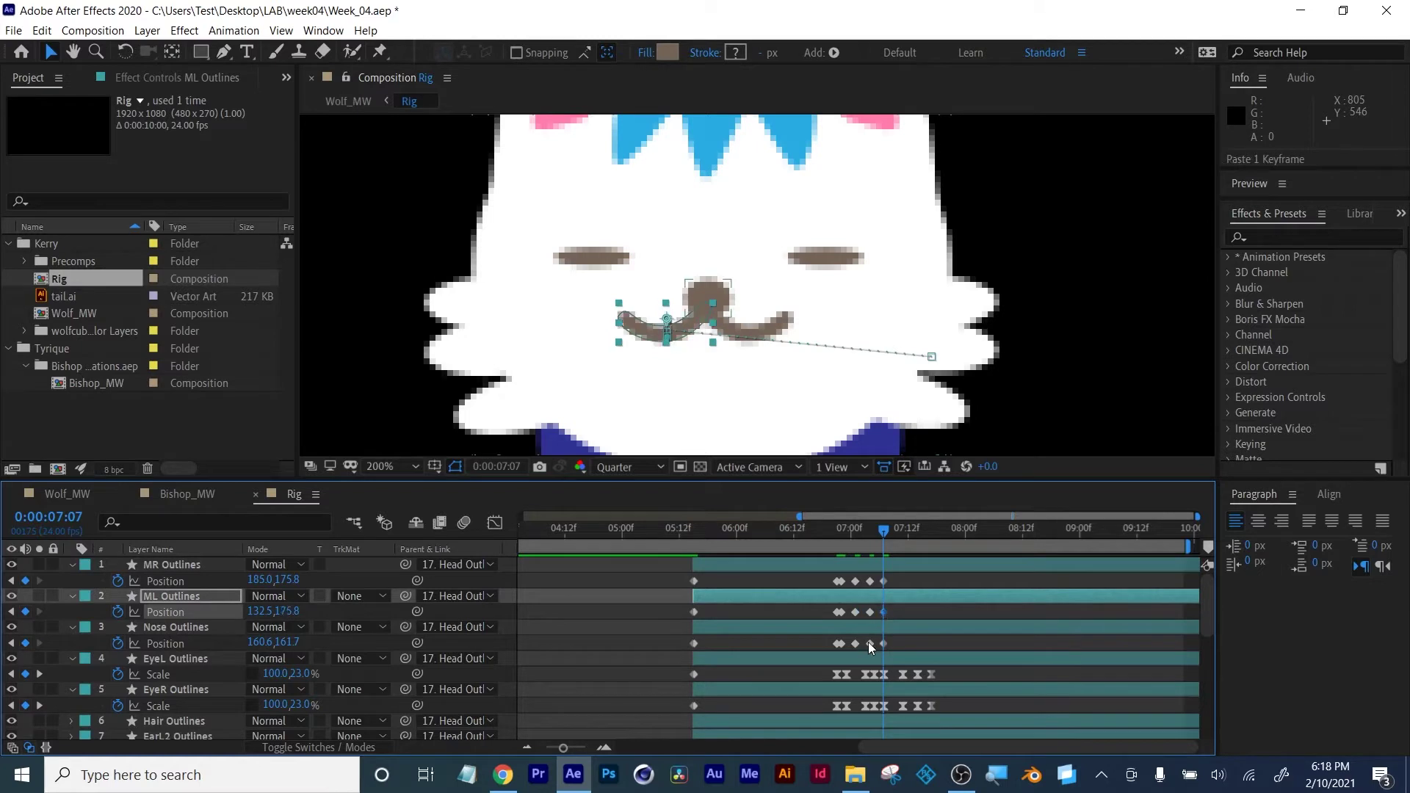
Copy the Nose Outlines Position keyframe from 0:00:07:01 to 0:00:07:07
{"action": "left_click", "coordinate": [855, 644]}
{"action": "key", "text": "ctrl+c"}
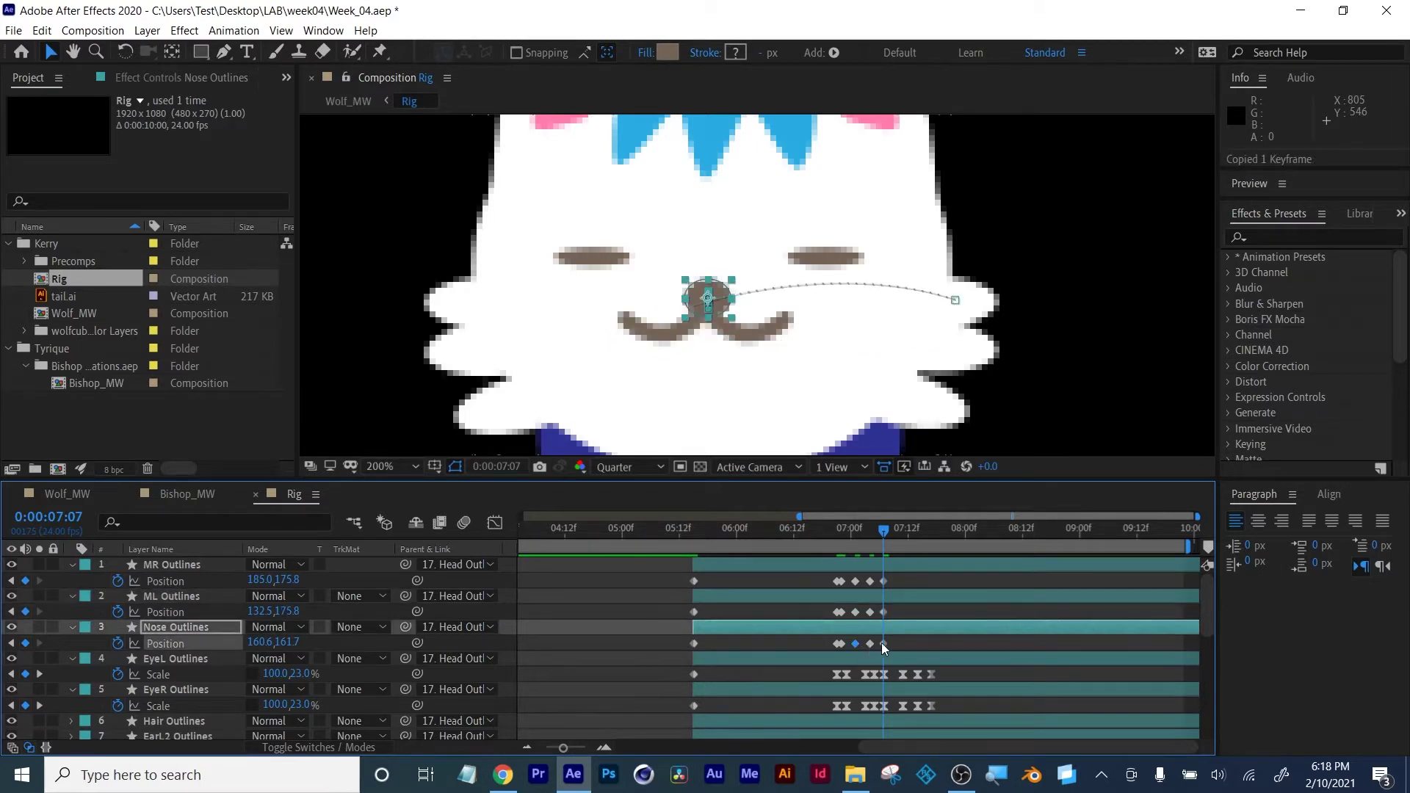
{"action": "key", "text": "ctrl+v"}
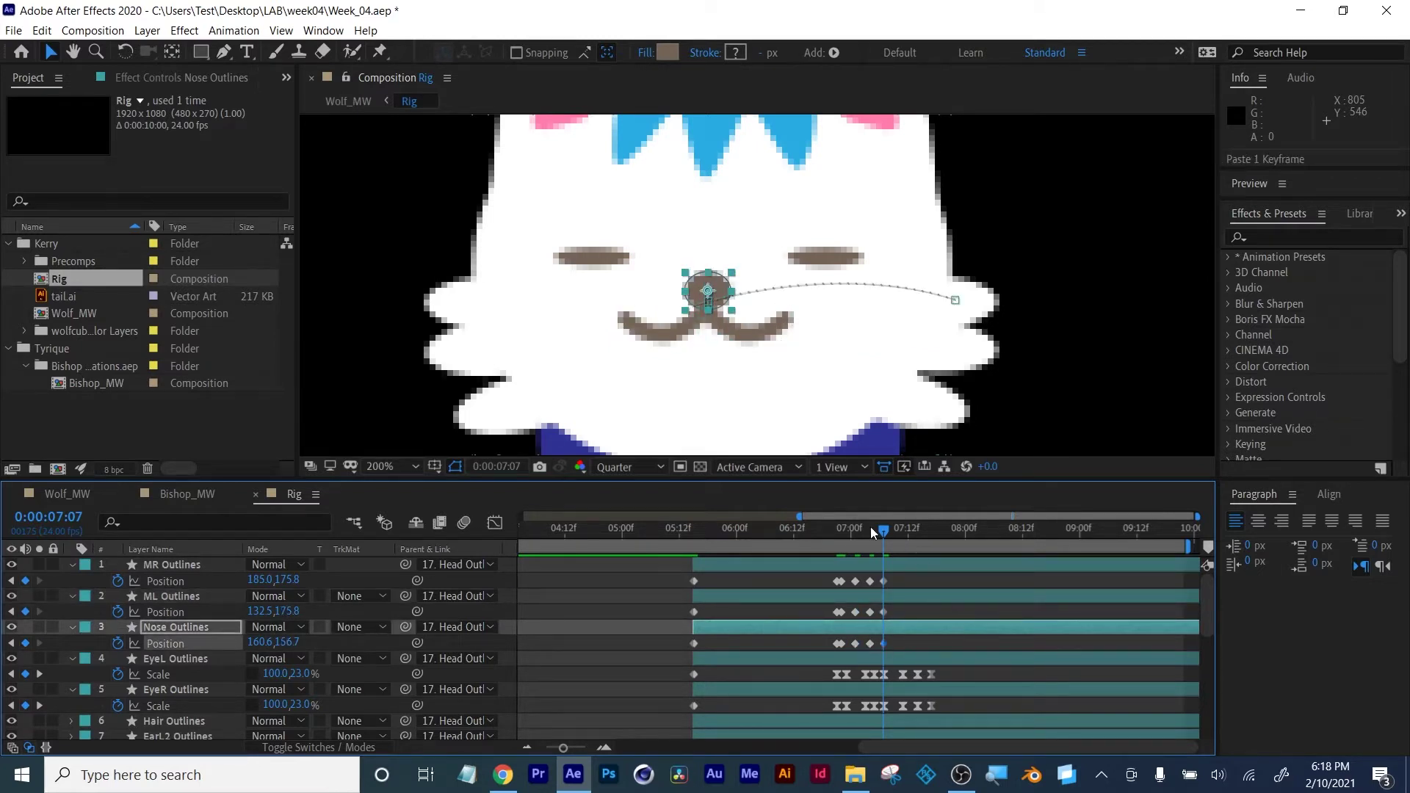
Add starting Rotation keyframes to MR Outlines, ML Outlines and Nose Outlines at 0:00:07:09
{"action": "left_click_drag", "start_coordinate": [832, 531], "coordinate": [893, 533]}
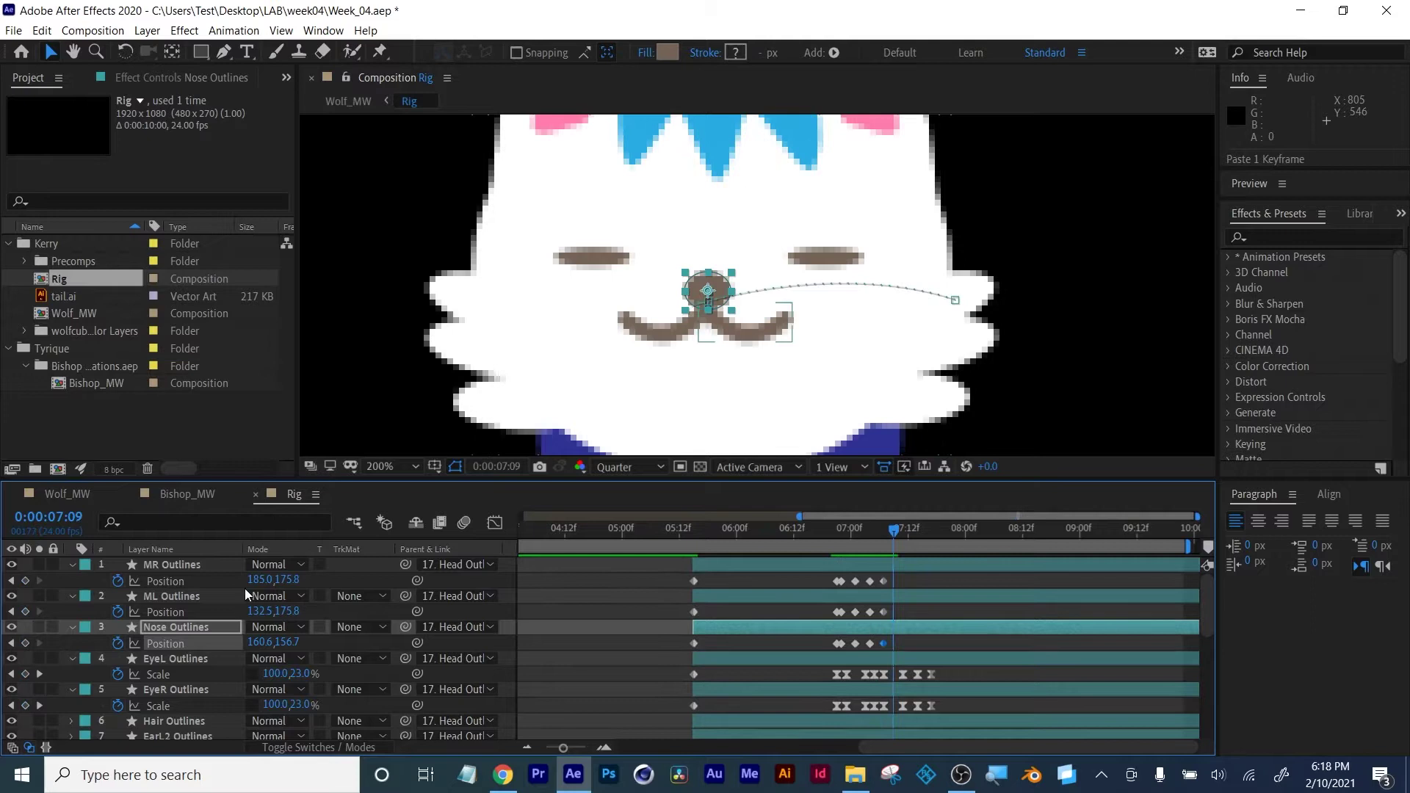
{"action": "left_click", "coordinate": [169, 562]}
{"action": "left_click", "coordinate": [169, 627], "text": "shift"}
{"action": "key", "text": "r"}
{"action": "left_click", "coordinate": [117, 580]}
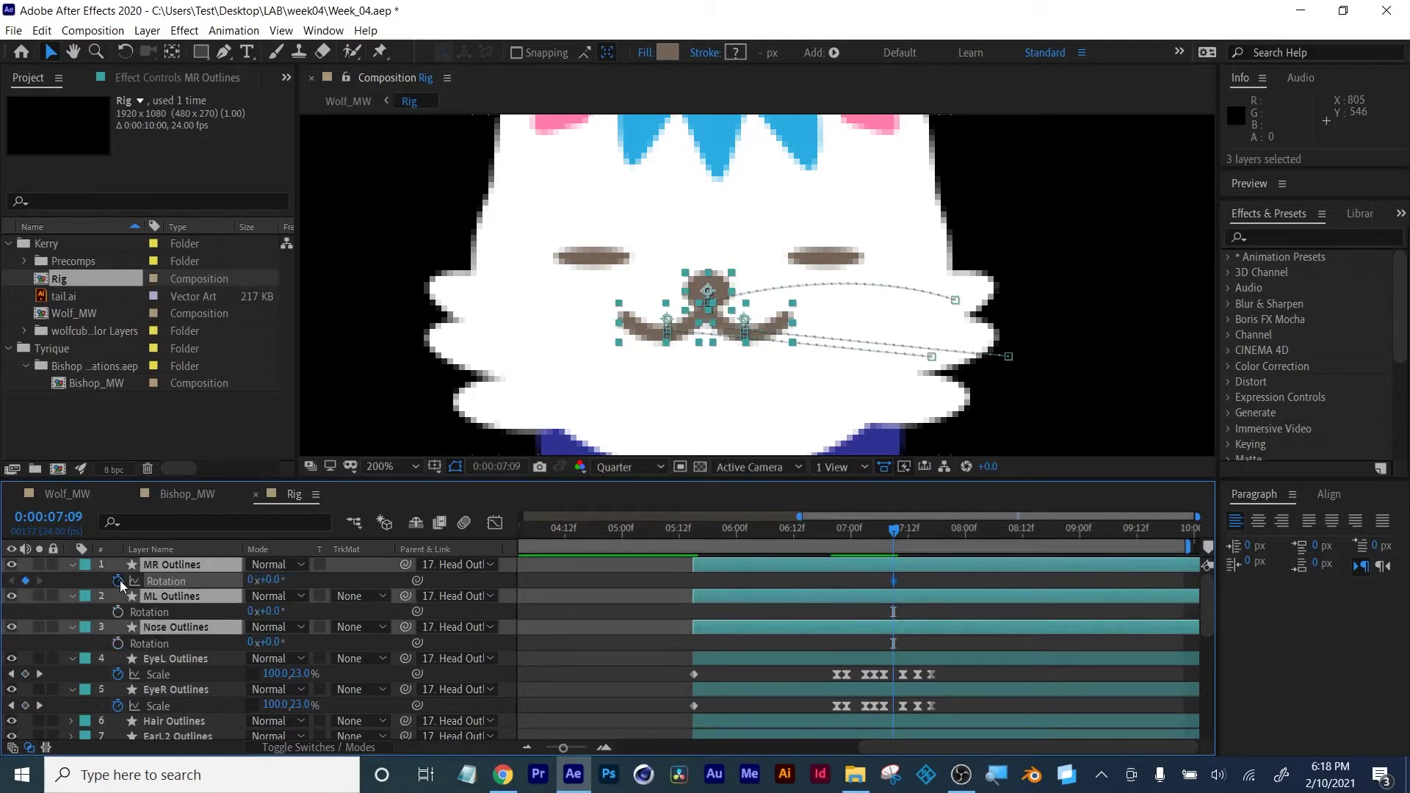
{"action": "left_click", "coordinate": [117, 643]}
{"action": "left_click", "coordinate": [118, 612]}
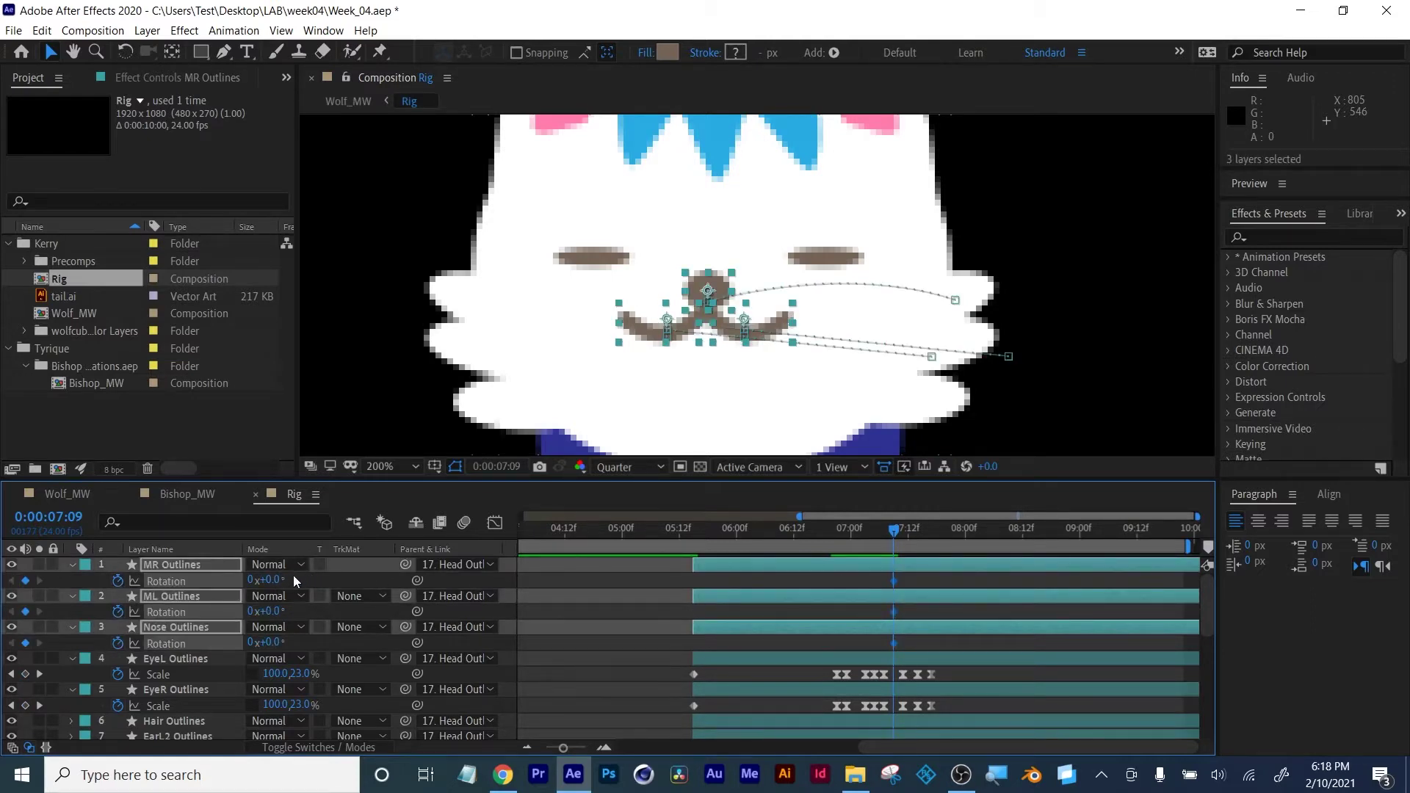
Keyframe a tilt of both mouth halves and the nose at 0:00:07:11, with Rotation -10° at 0:00:07:13 and -2° at 0:00:07:15
{"action": "left_click_drag", "start_coordinate": [895, 537], "coordinate": [901, 530]}
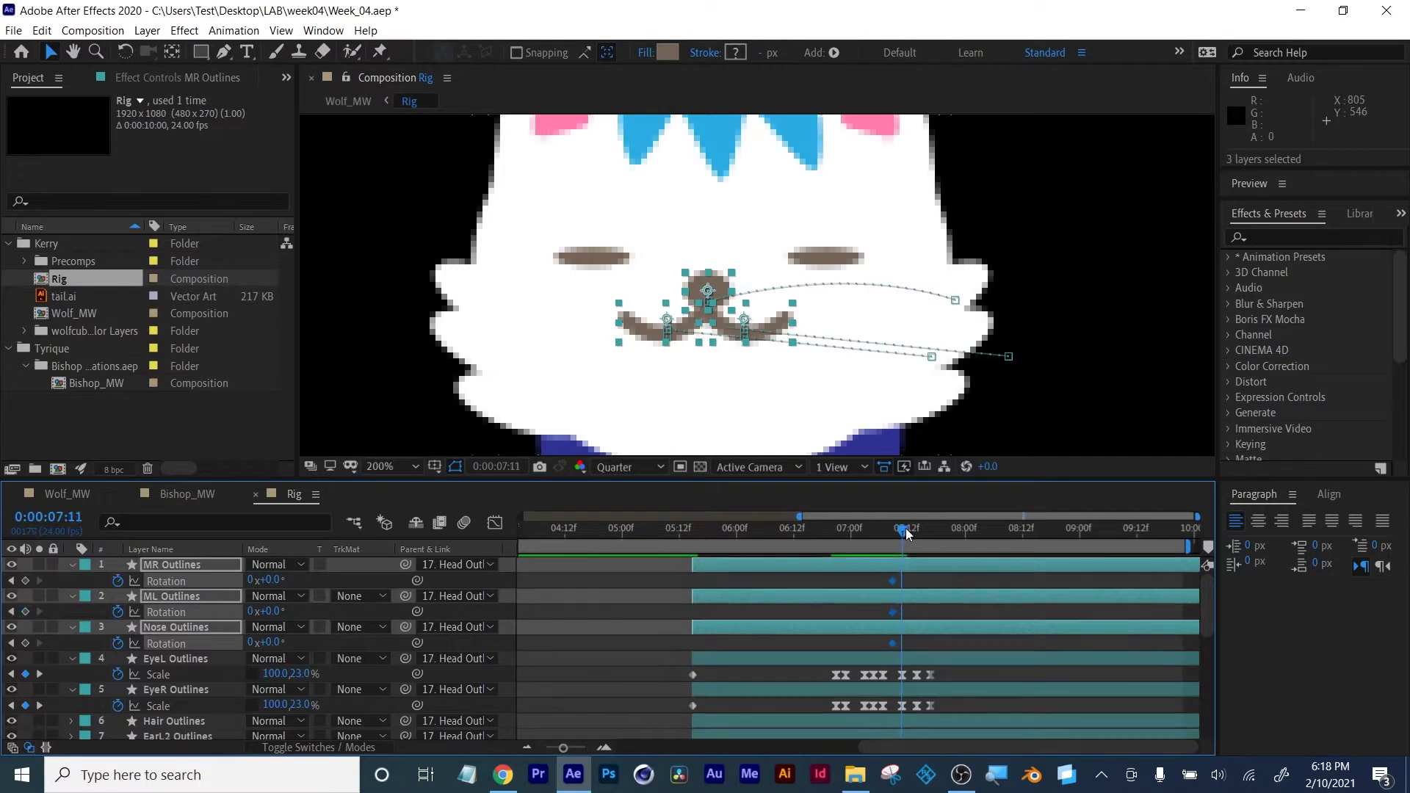
{"action": "left_click_drag", "start_coordinate": [274, 580], "coordinate": [286, 580]}
{"action": "left_click_drag", "start_coordinate": [884, 549], "coordinate": [913, 547]}
{"action": "left_click_drag", "start_coordinate": [276, 580], "coordinate": [256, 579]}
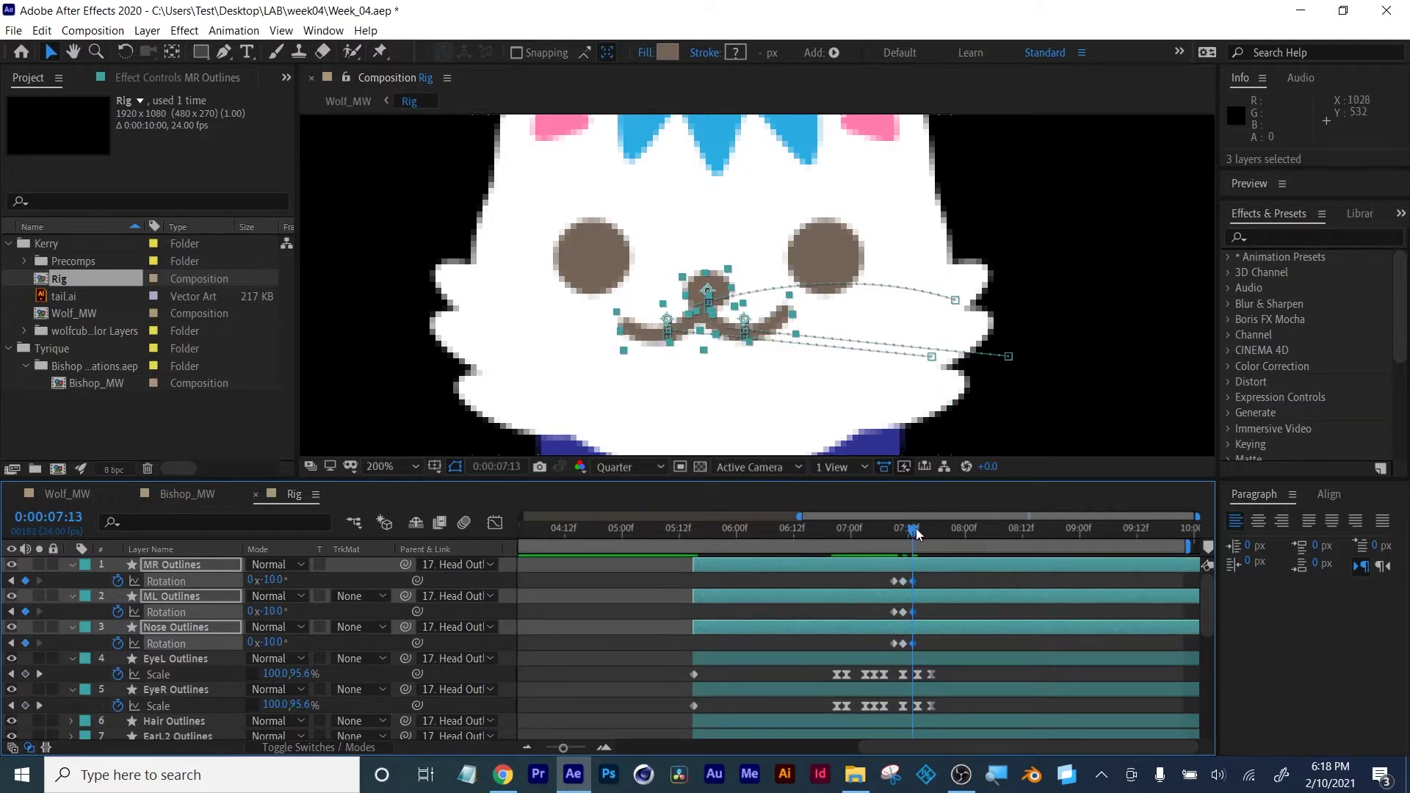
{"action": "left_click_drag", "start_coordinate": [916, 534], "coordinate": [921, 531]}
{"action": "left_click_drag", "start_coordinate": [277, 584], "coordinate": [282, 583]}
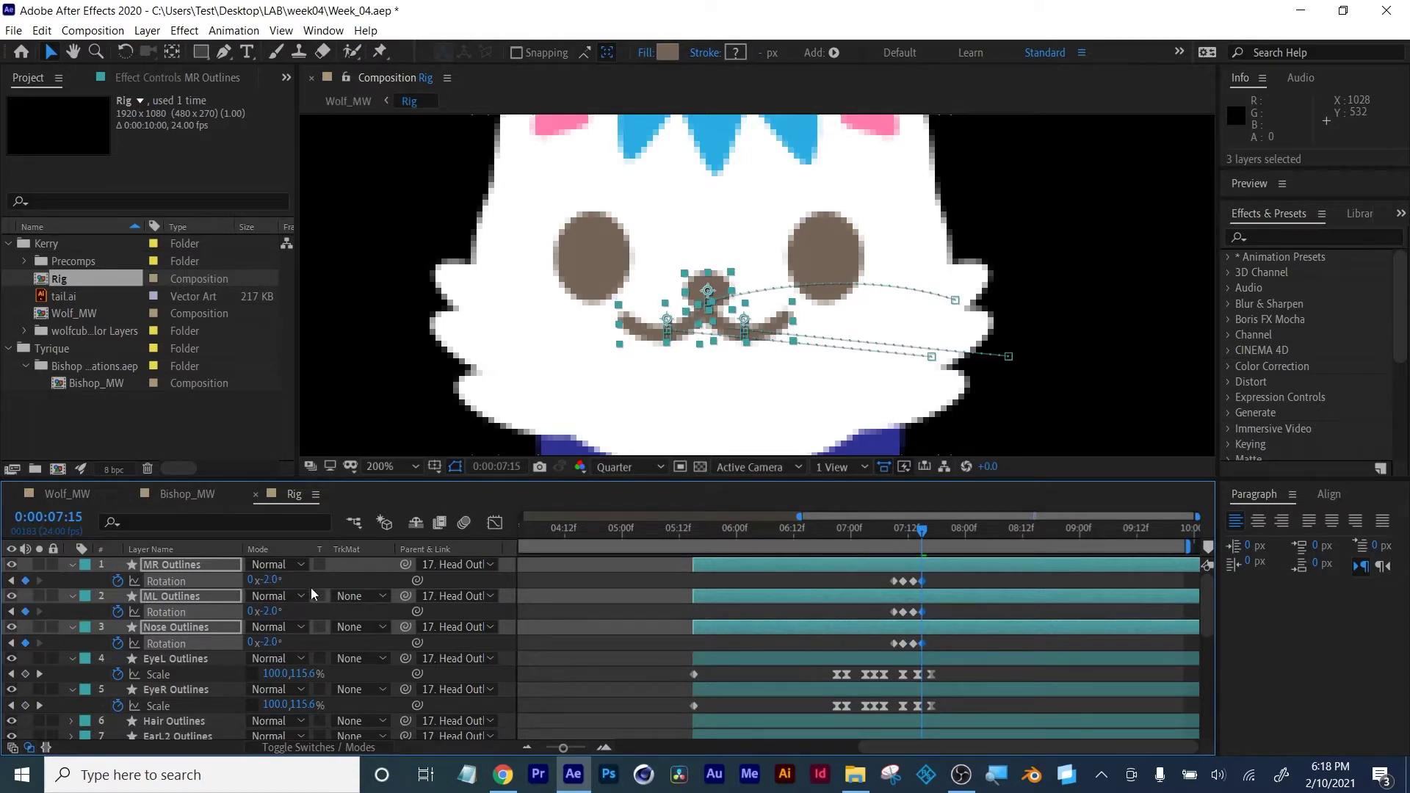
Apply Easy Ease to all Rotation keyframes of MR, ML and Nose Outlines
{"action": "left_click", "coordinate": [941, 584]}
{"action": "left_click_drag", "start_coordinate": [940, 584], "coordinate": [896, 648]}
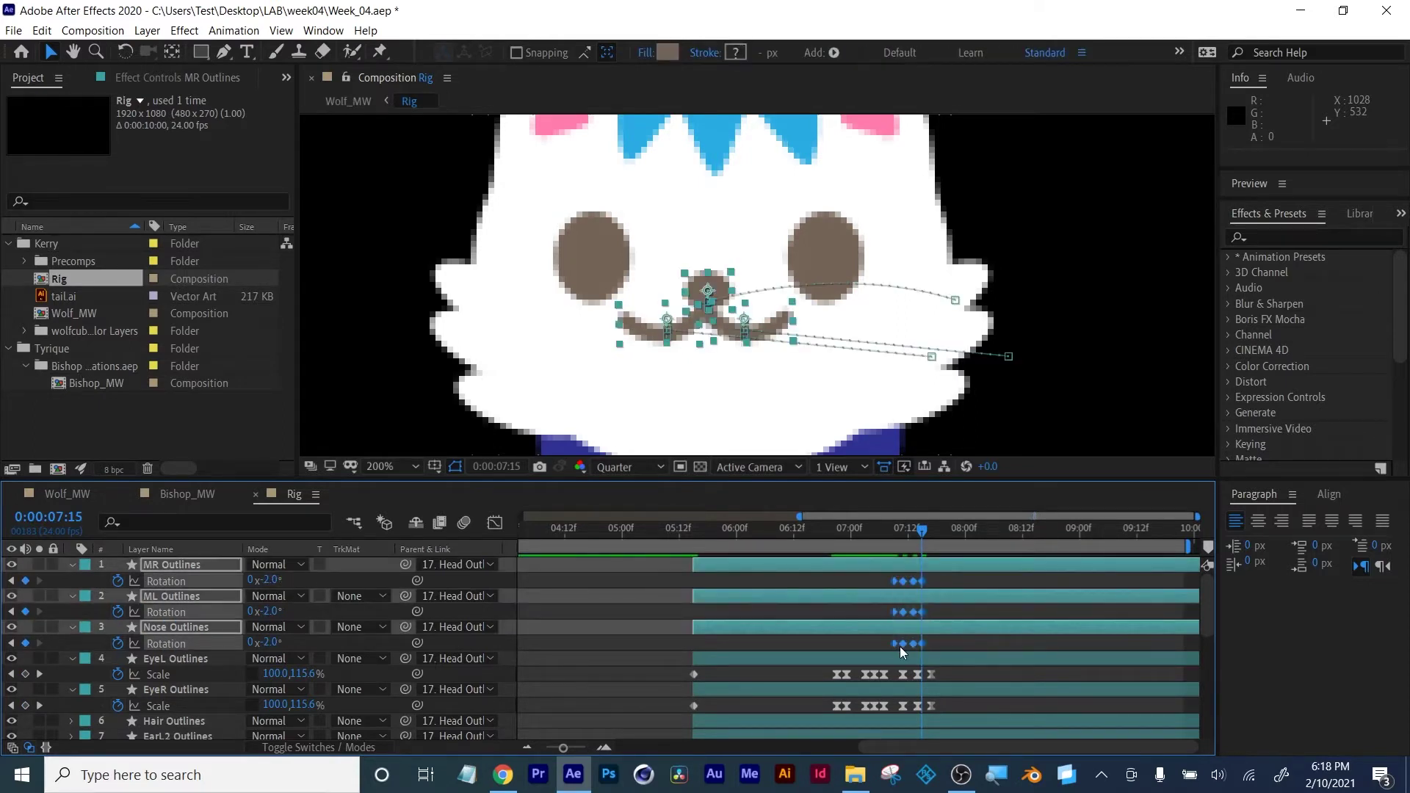
{"action": "right_click", "coordinate": [901, 646]}
{"action": "mouse_move", "coordinate": [957, 636]}
{"action": "left_click", "coordinate": [1120, 530]}
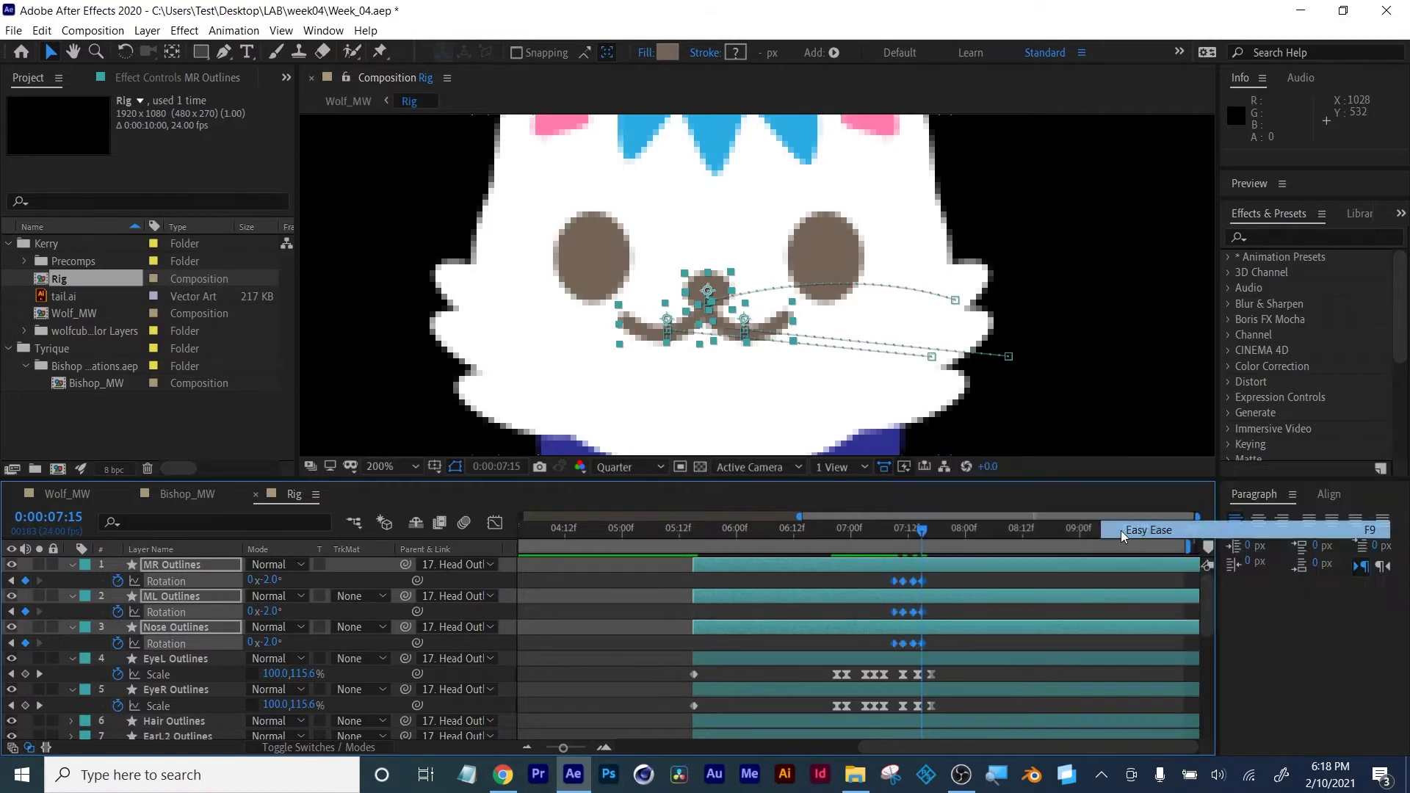
{"action": "left_click", "coordinate": [693, 588]}
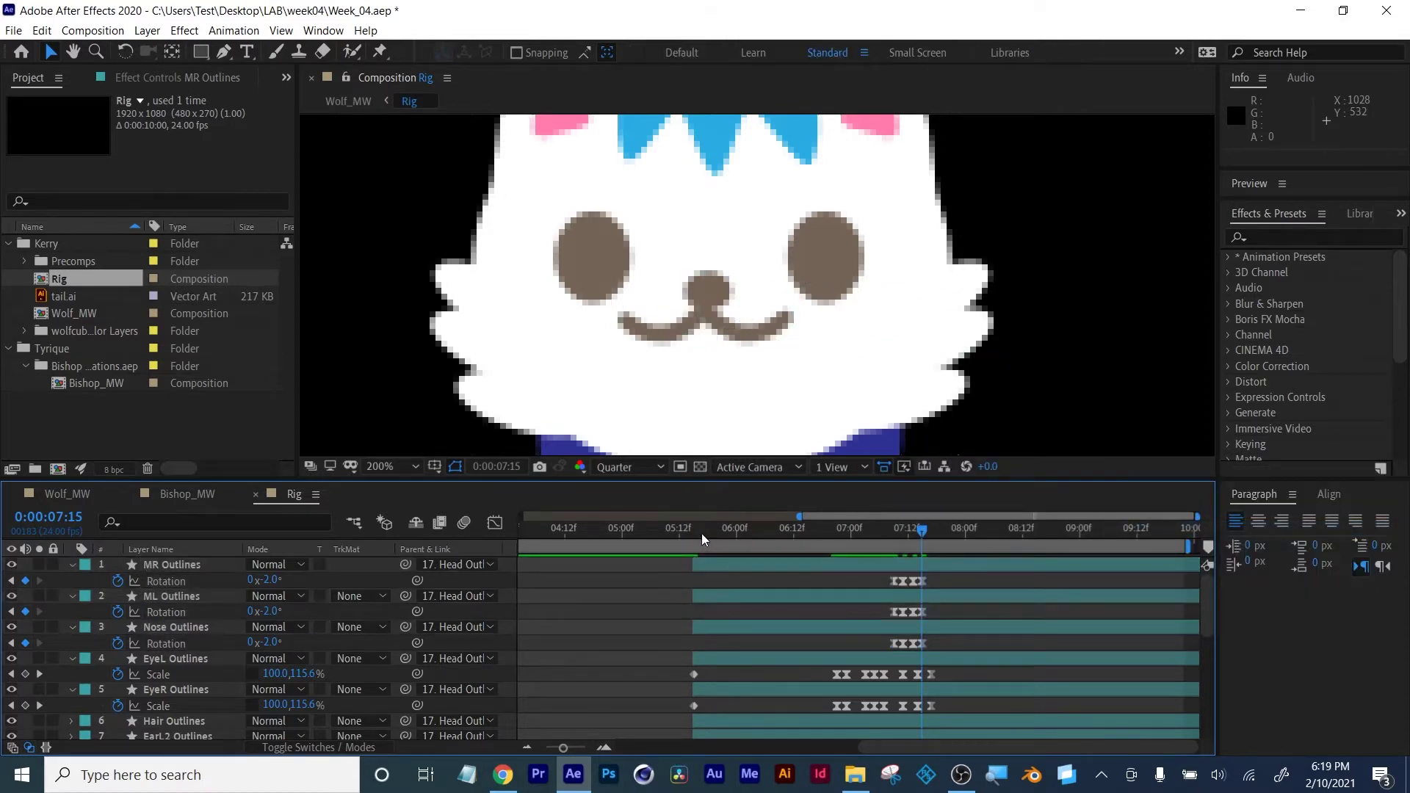
Review the head turn from 0:00:05:17 to 0:00:06:18 and examine the Path property of Bandana Outlines
{"action": "left_click", "coordinate": [702, 530]}
{"action": "scroll", "coordinate": [828, 289], "scroll_direction": "down", "scroll_amount": 2}
{"action": "scroll", "coordinate": [822, 297], "scroll_direction": "down", "scroll_amount": 1}
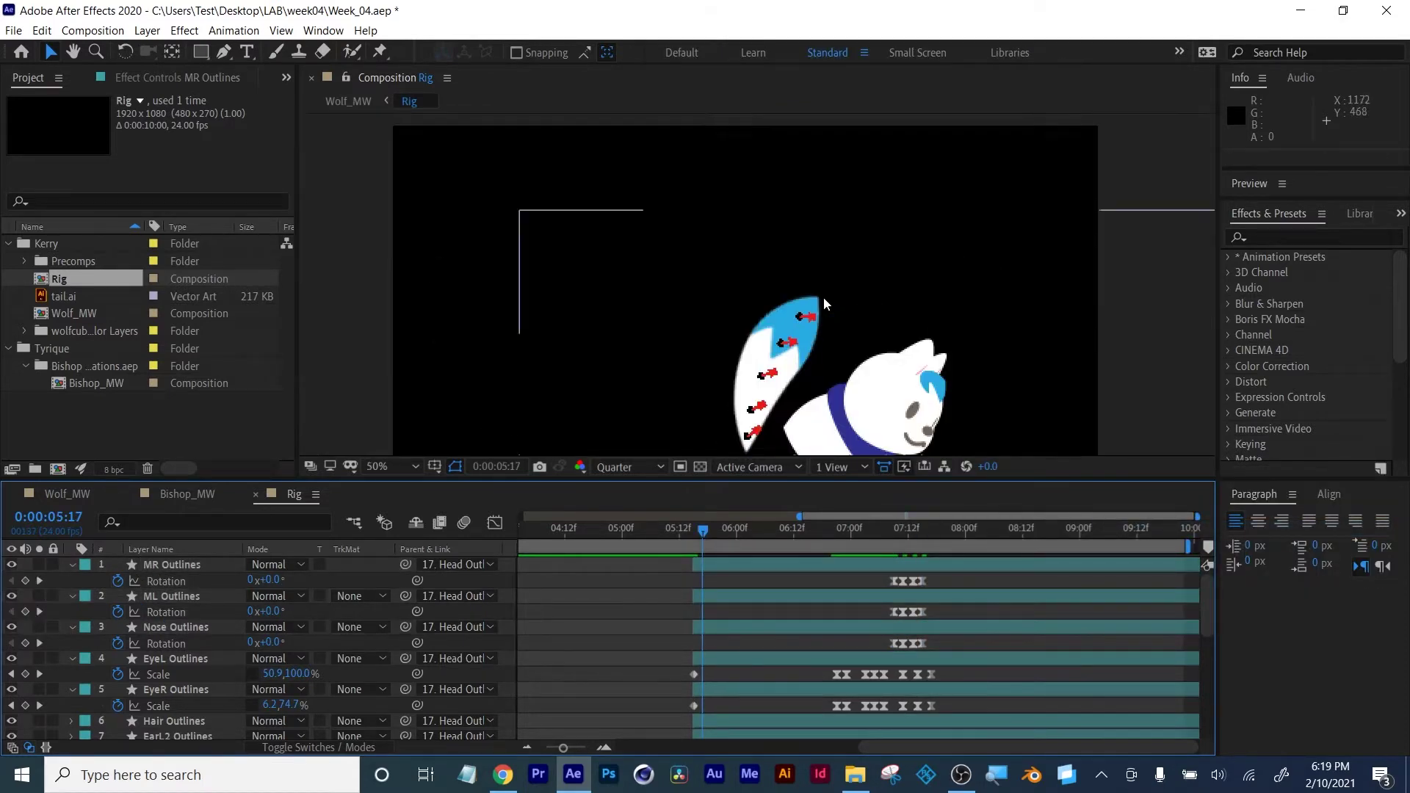
{"action": "left_click", "coordinate": [717, 530]}
{"action": "left_click_drag", "start_coordinate": [726, 532], "coordinate": [821, 540]}
{"action": "left_click", "coordinate": [752, 371]}
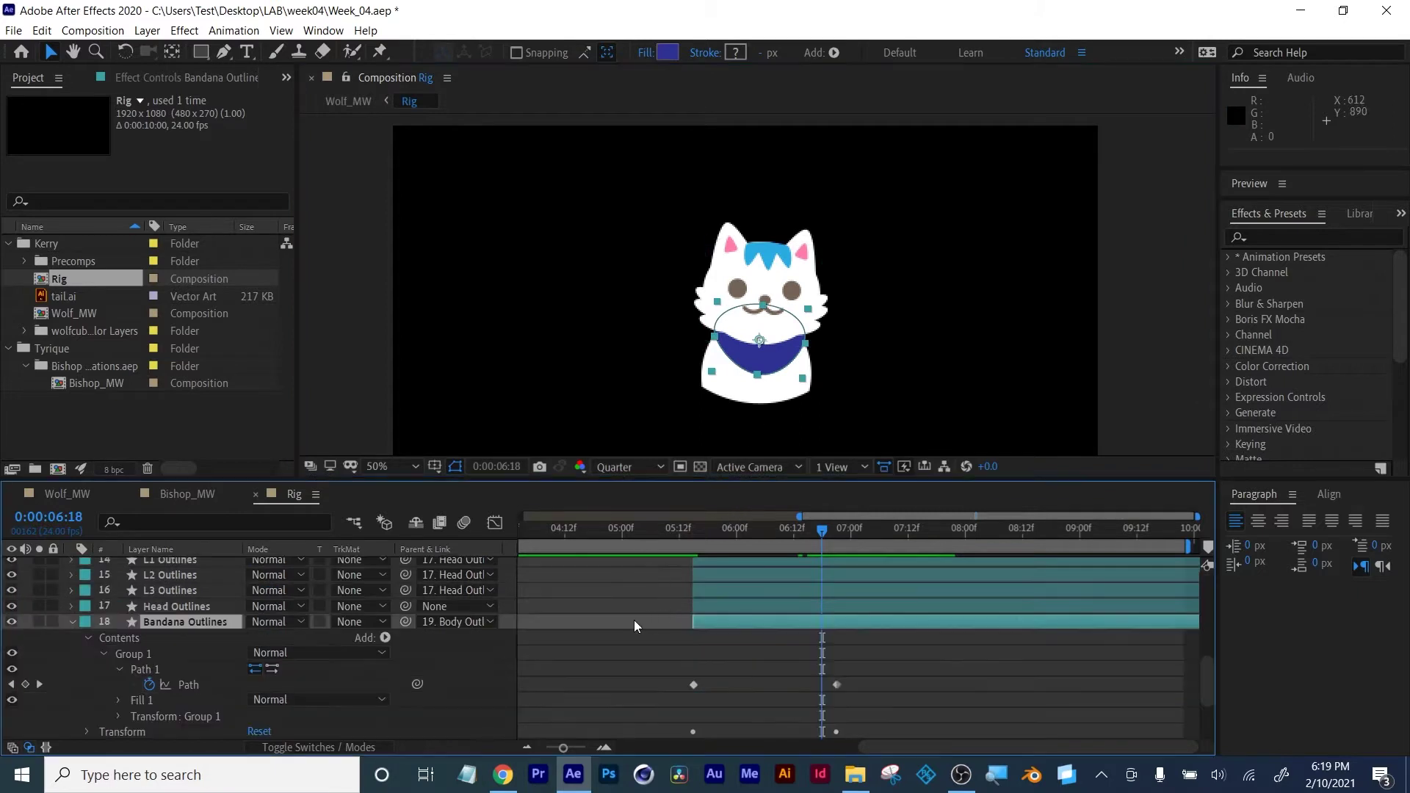
{"action": "left_click", "coordinate": [605, 628]}
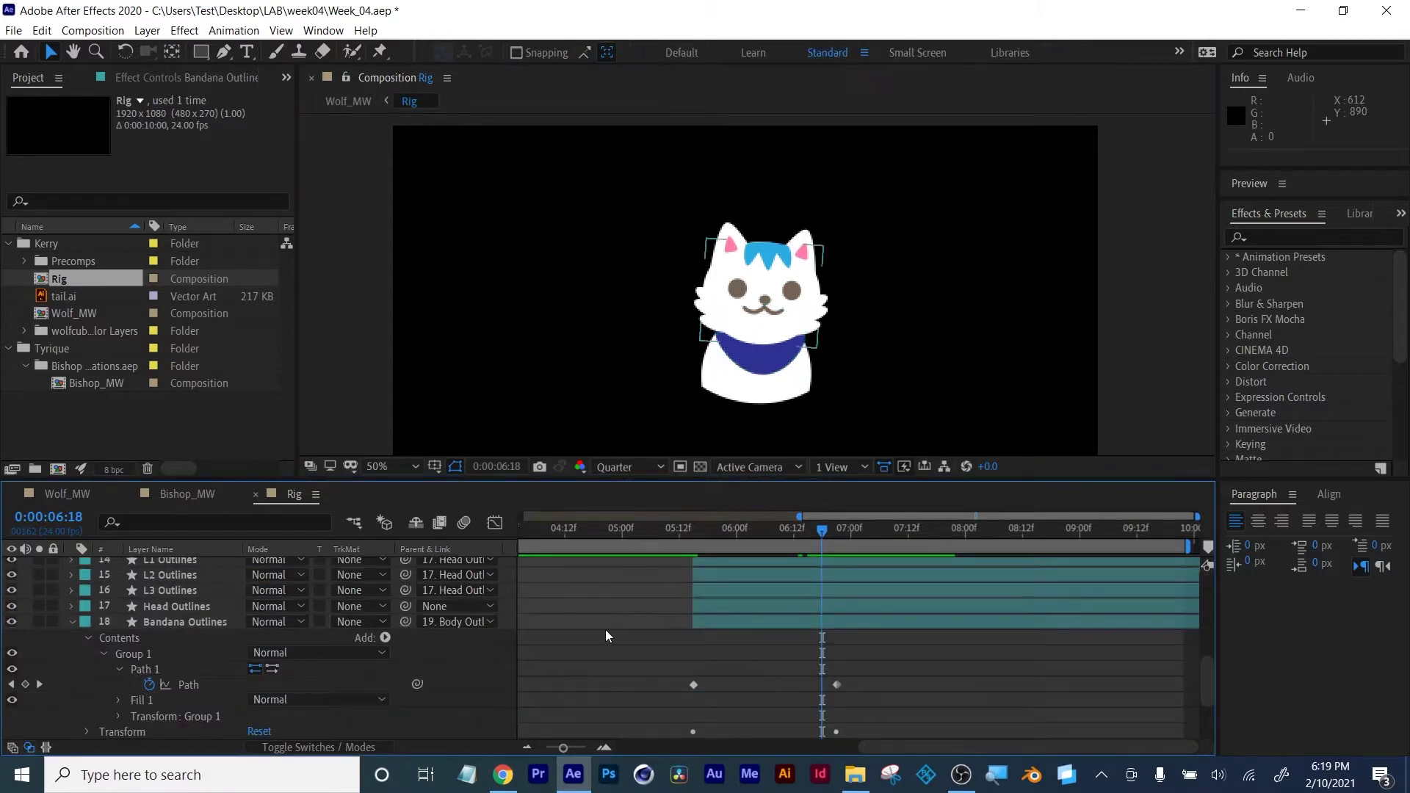
Draw a red test rectangle beside the wolf, inspect its Rectangle Path properties and delete it
{"action": "left_click", "coordinate": [199, 52]}
{"action": "left_click_drag", "start_coordinate": [458, 178], "coordinate": [519, 264]}
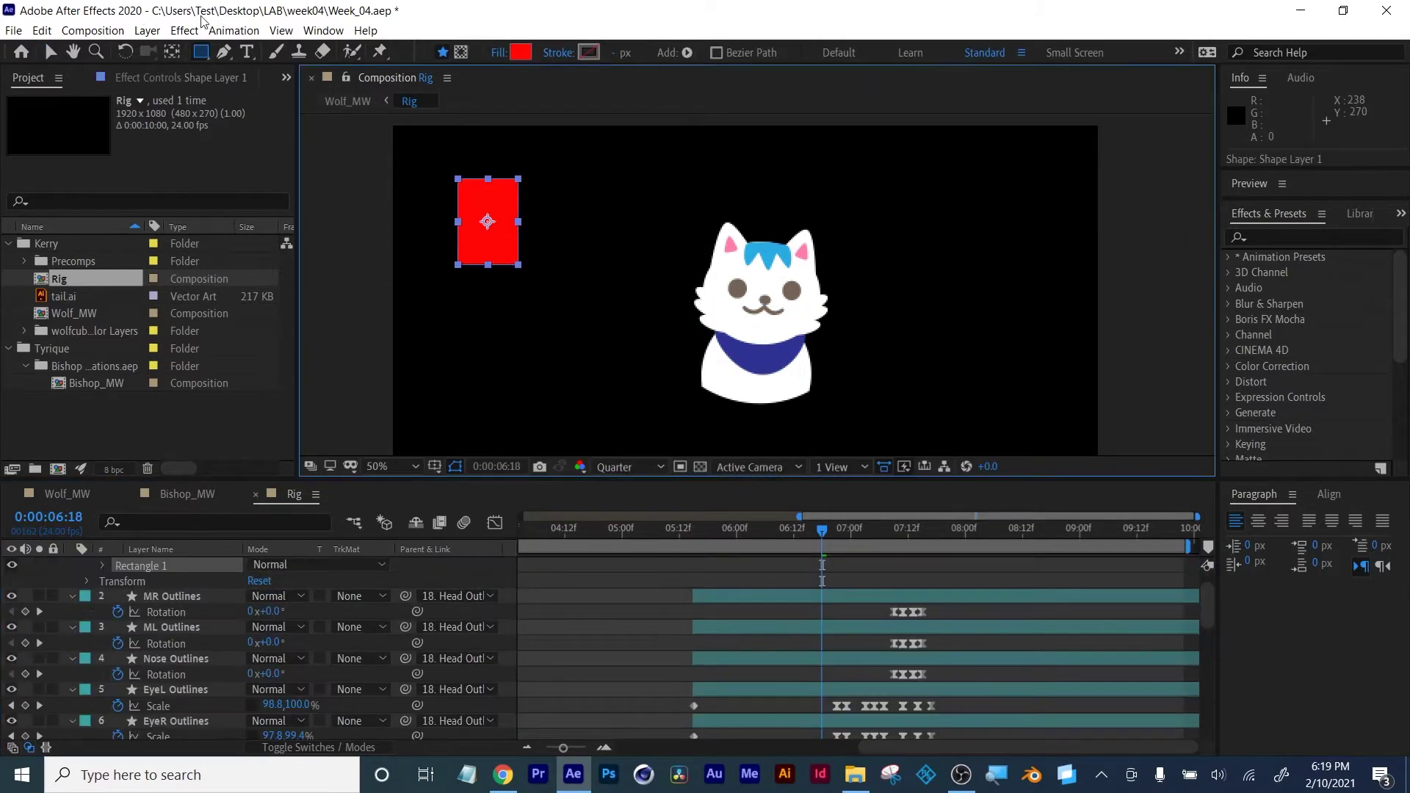
{"action": "scroll", "coordinate": [147, 617], "scroll_direction": "up", "scroll_amount": 1}
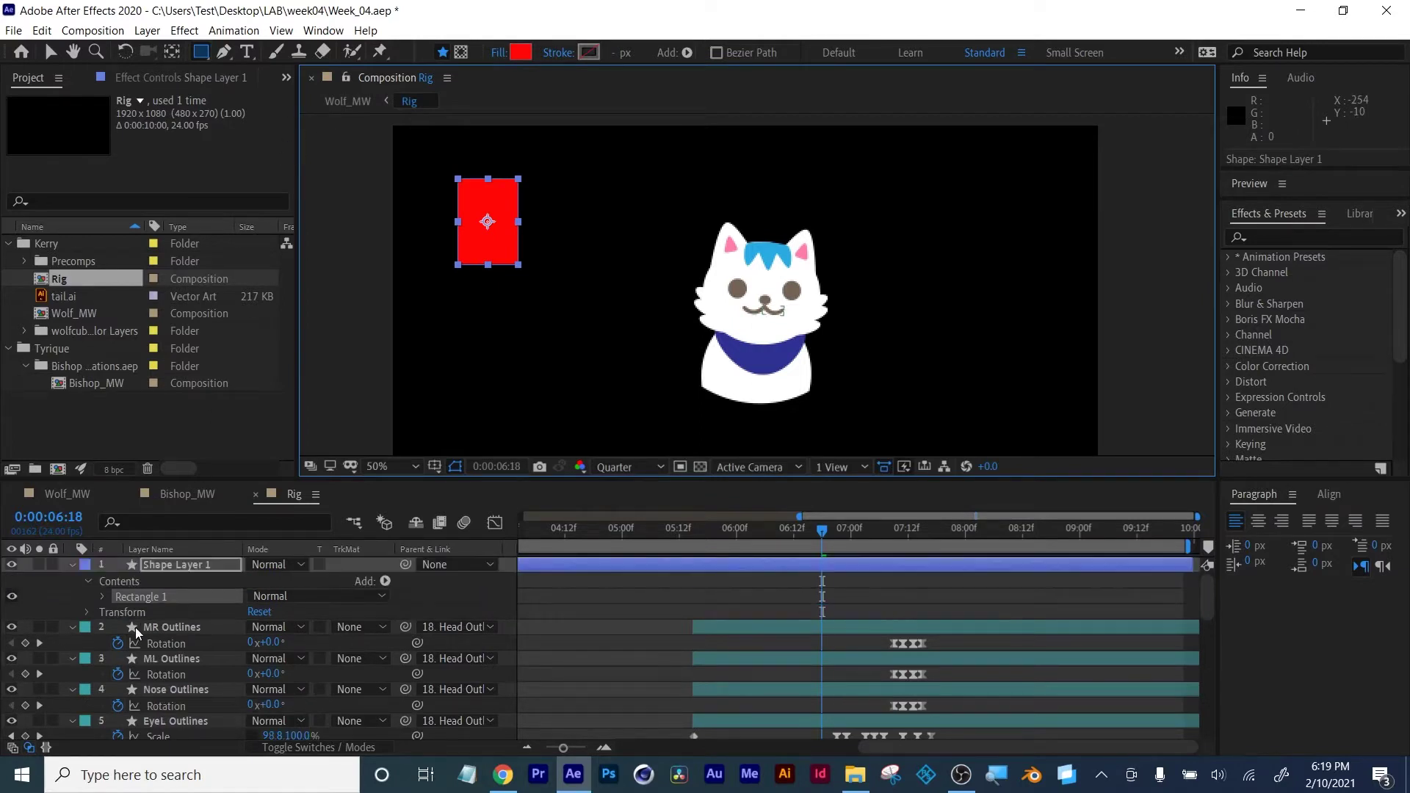
{"action": "left_click", "coordinate": [105, 598]}
{"action": "left_click", "coordinate": [119, 612]}
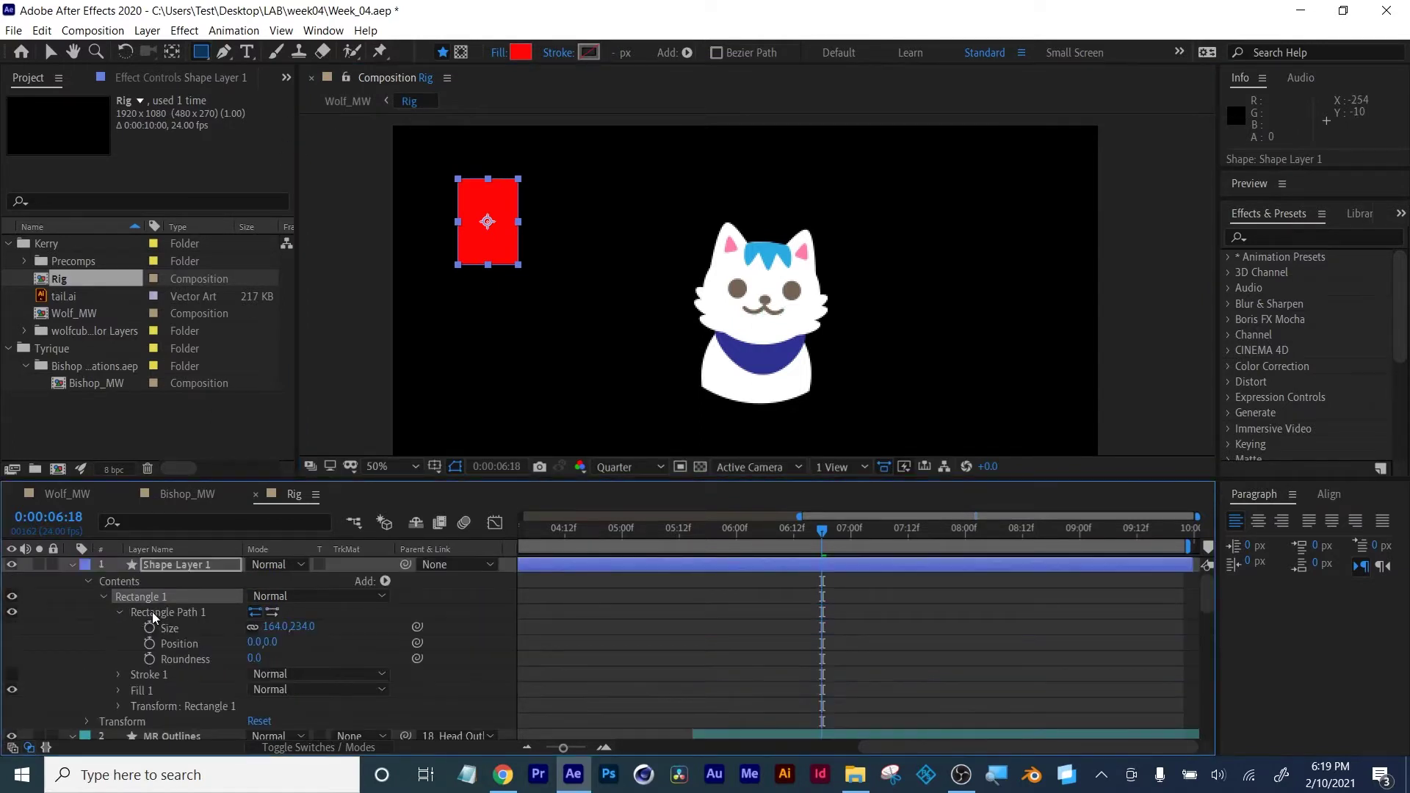
{"action": "left_click", "coordinate": [50, 51]}
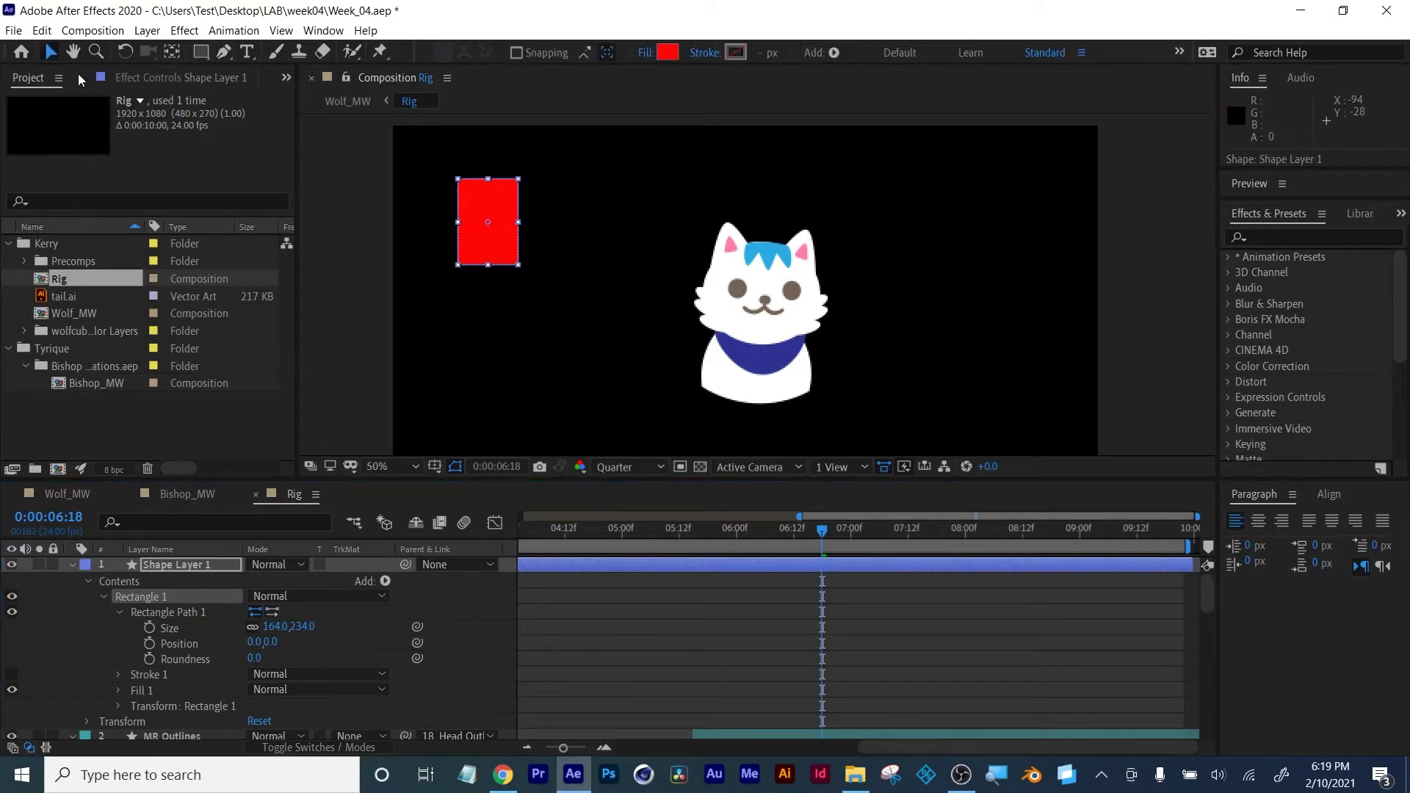
{"action": "key", "text": "Delete"}
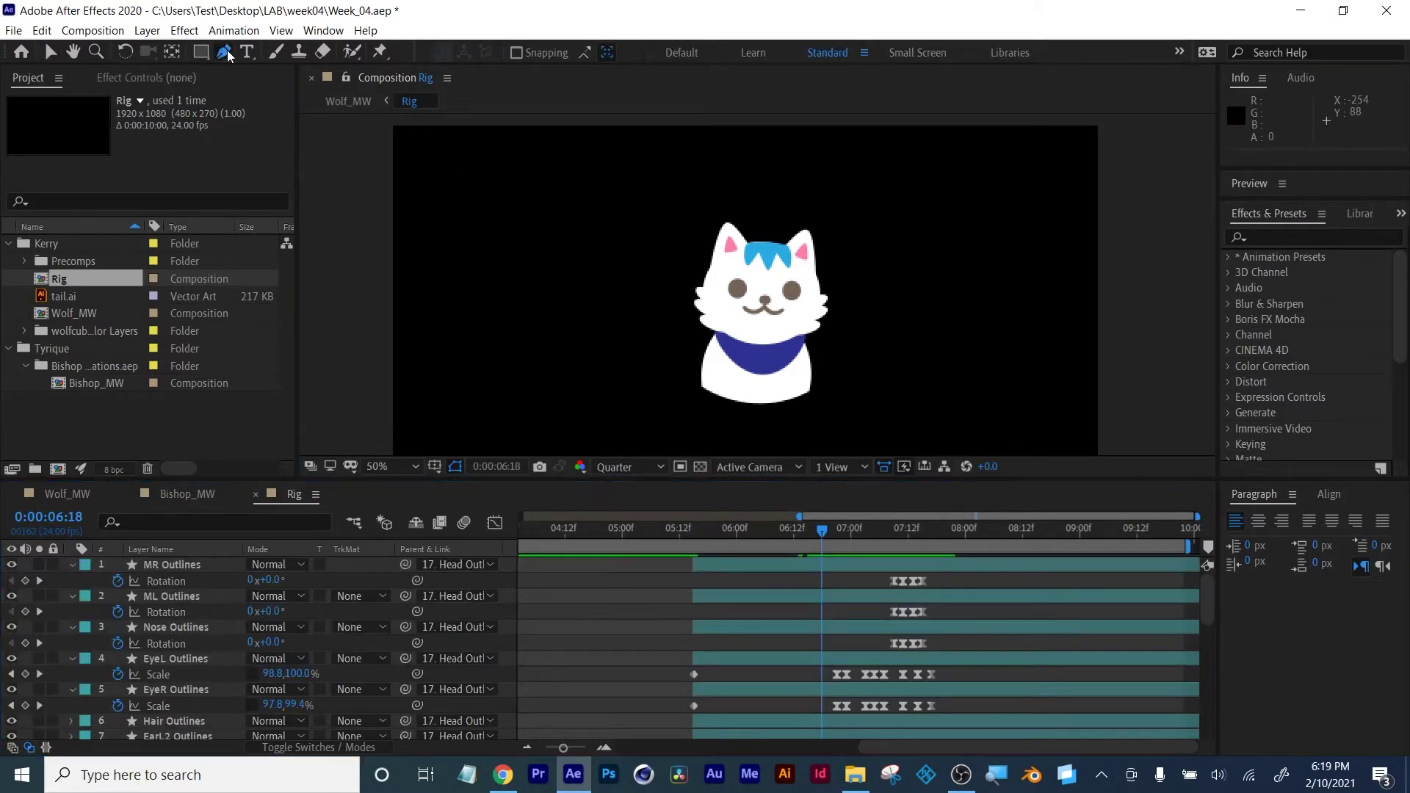
Draw a four-point red test shape beside the wolf with the Pen tool and reveal its Path property
{"action": "key", "text": "g"}
{"action": "left_click", "coordinate": [476, 174]}
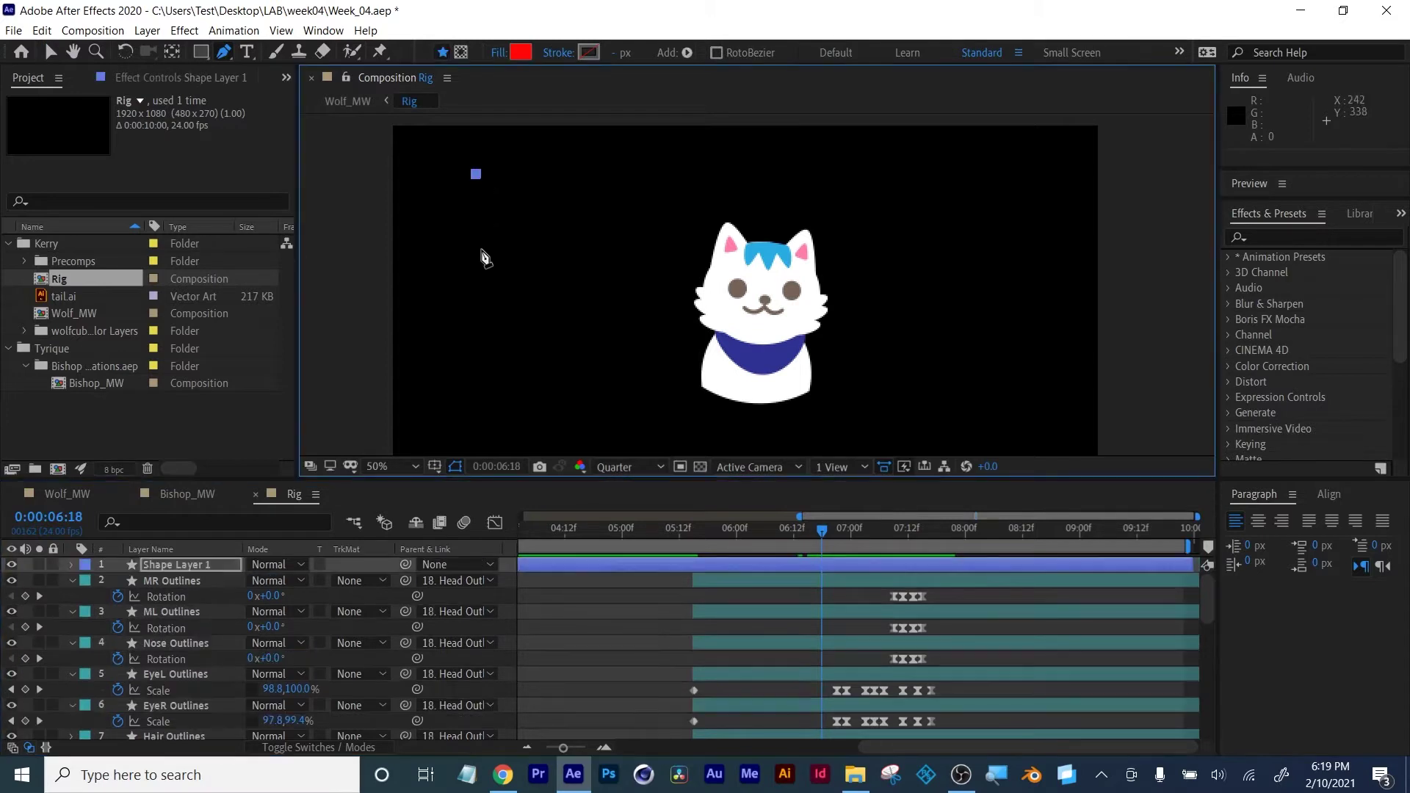
{"action": "left_click", "coordinate": [480, 249]}
{"action": "left_click", "coordinate": [535, 243]}
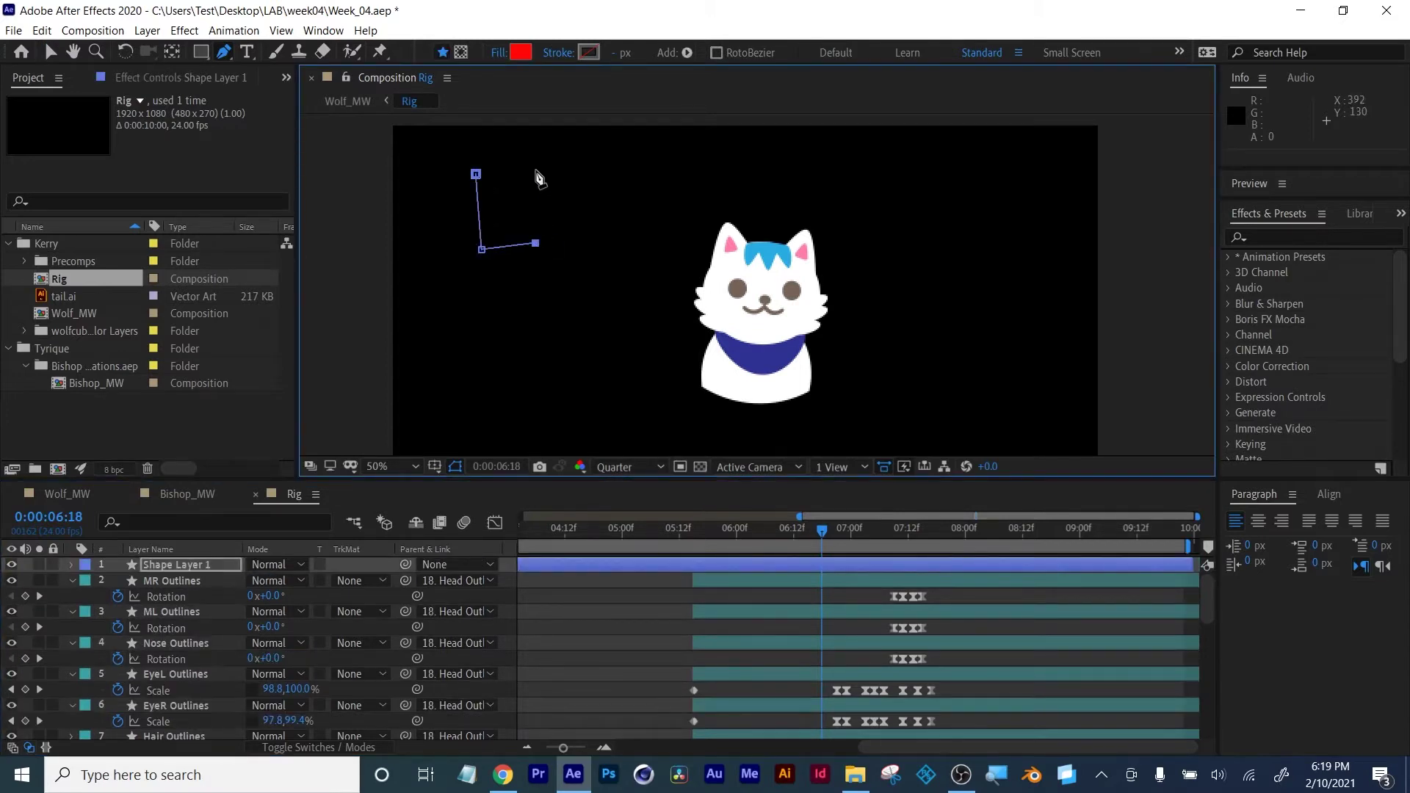
{"action": "left_click", "coordinate": [476, 176]}
{"action": "left_click", "coordinate": [71, 565]}
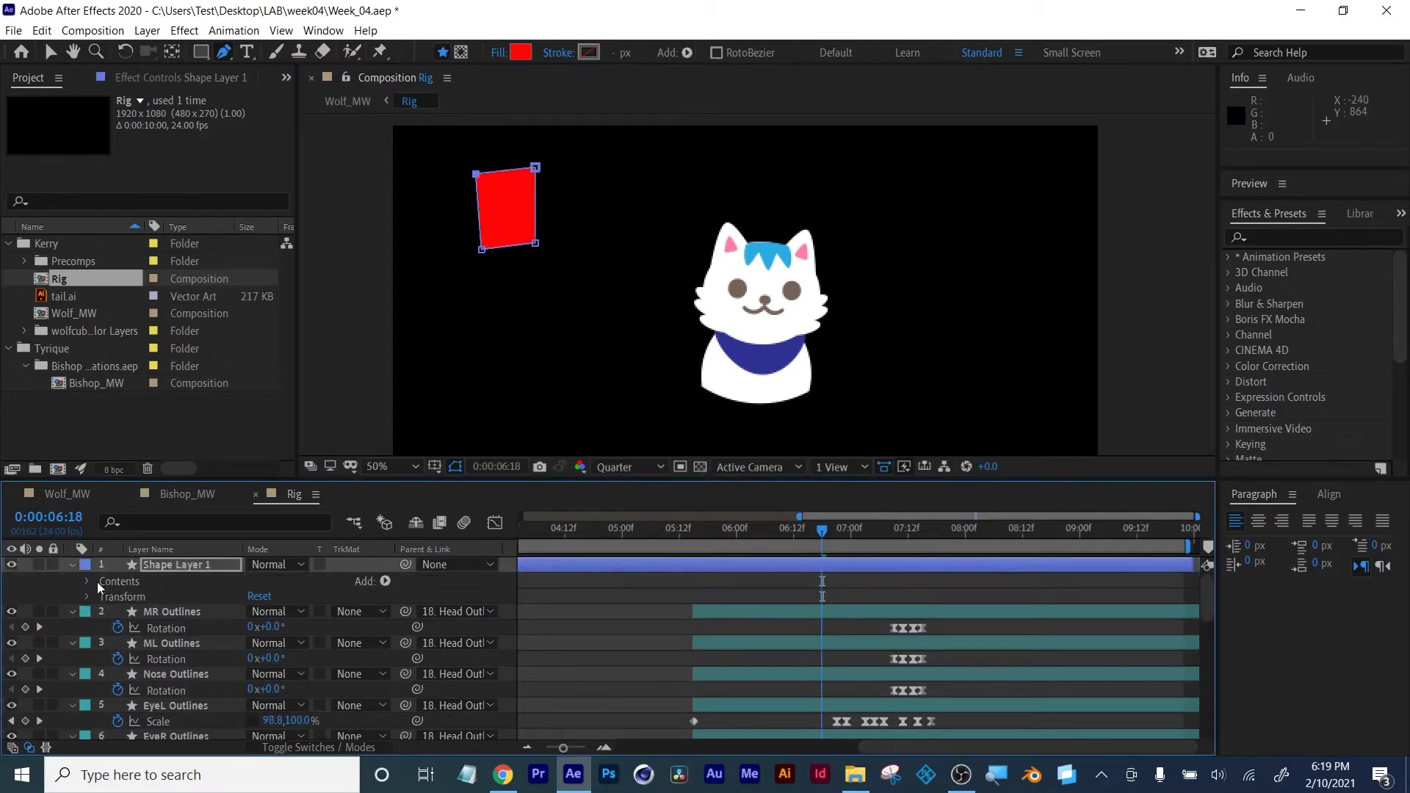
{"action": "left_click", "coordinate": [89, 581]}
{"action": "left_click", "coordinate": [104, 596]}
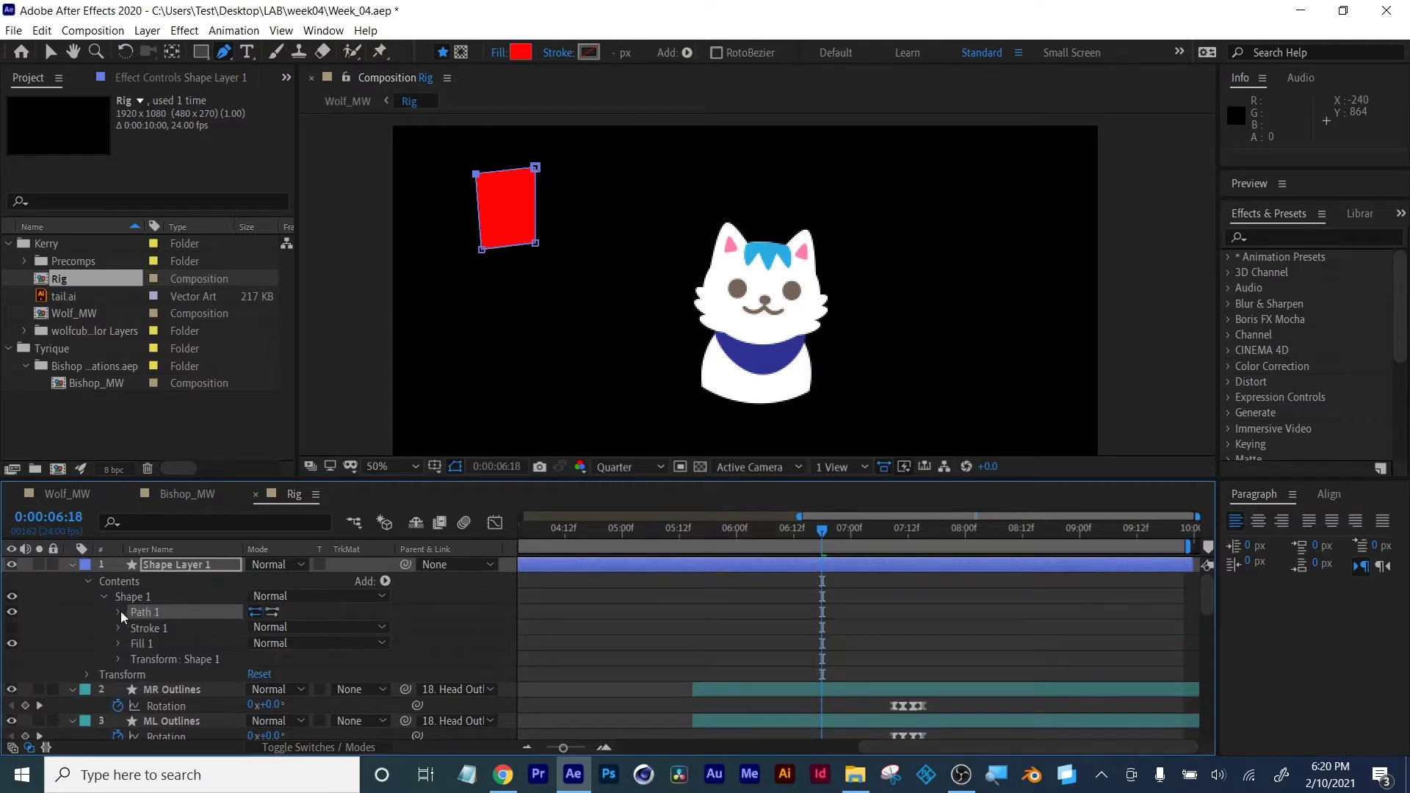
{"action": "left_click", "coordinate": [119, 612]}
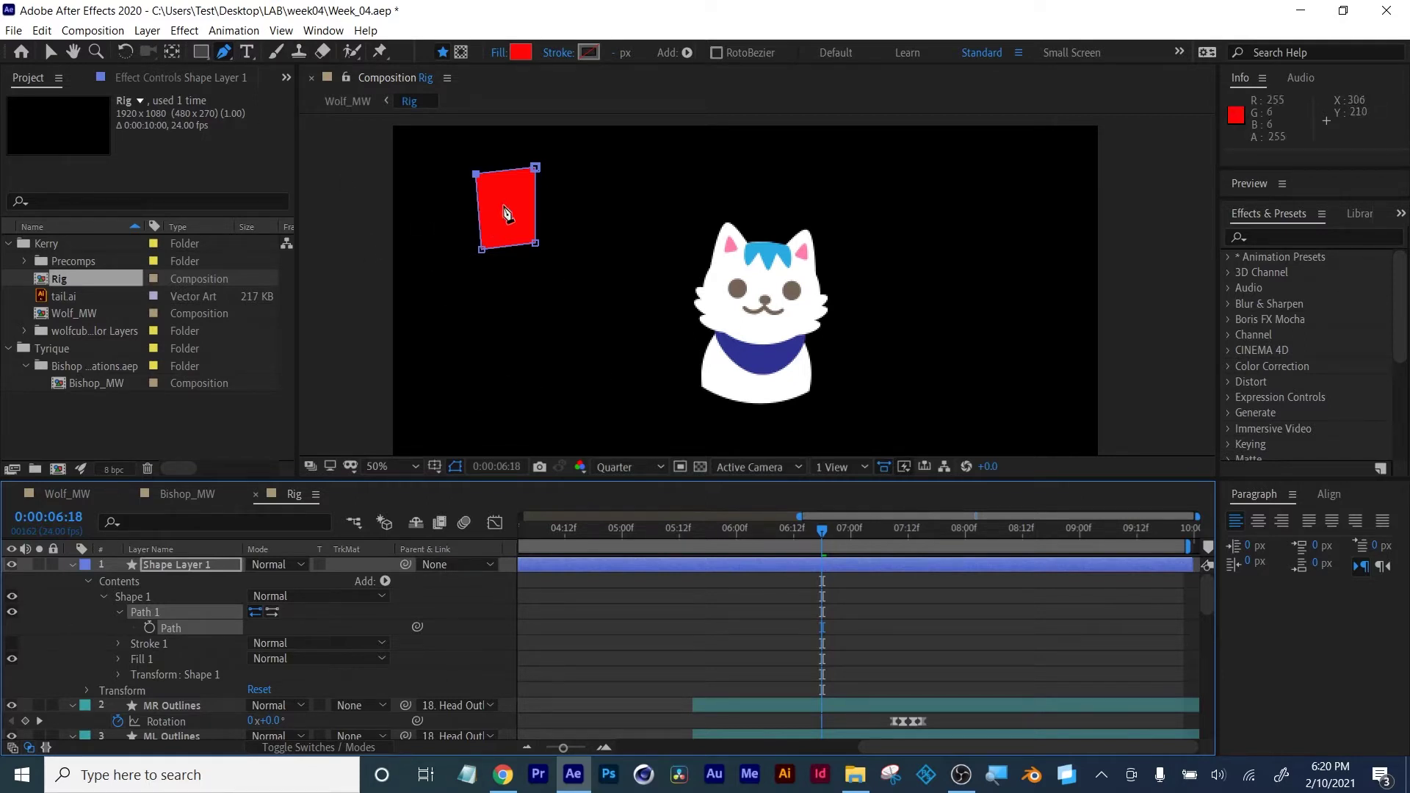
Delete the pen-drawn test shape and its remaining Shape Layer 1
{"action": "left_click", "coordinate": [50, 51]}
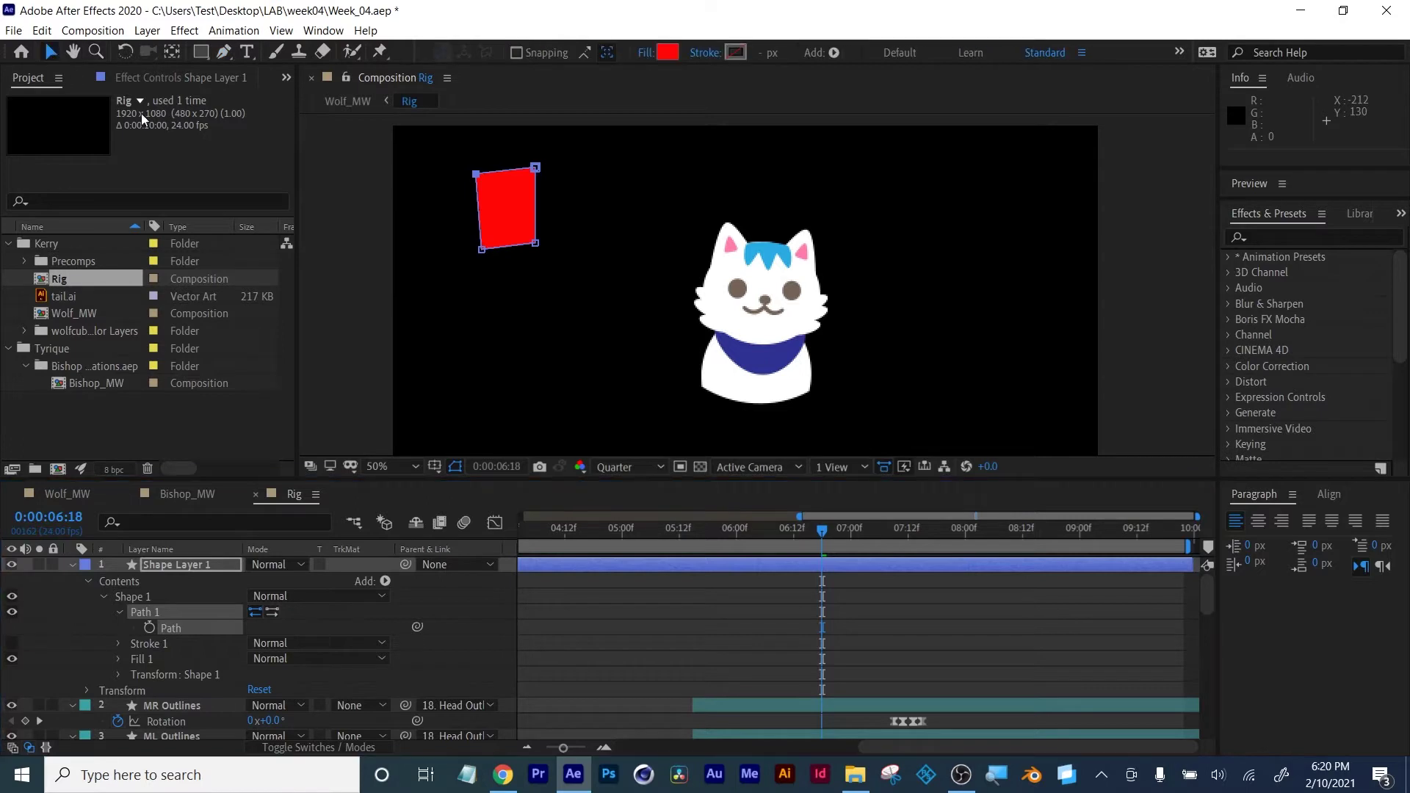
{"action": "left_click", "coordinate": [495, 202]}
{"action": "key", "text": "Delete"}
{"action": "left_click", "coordinate": [764, 355]}
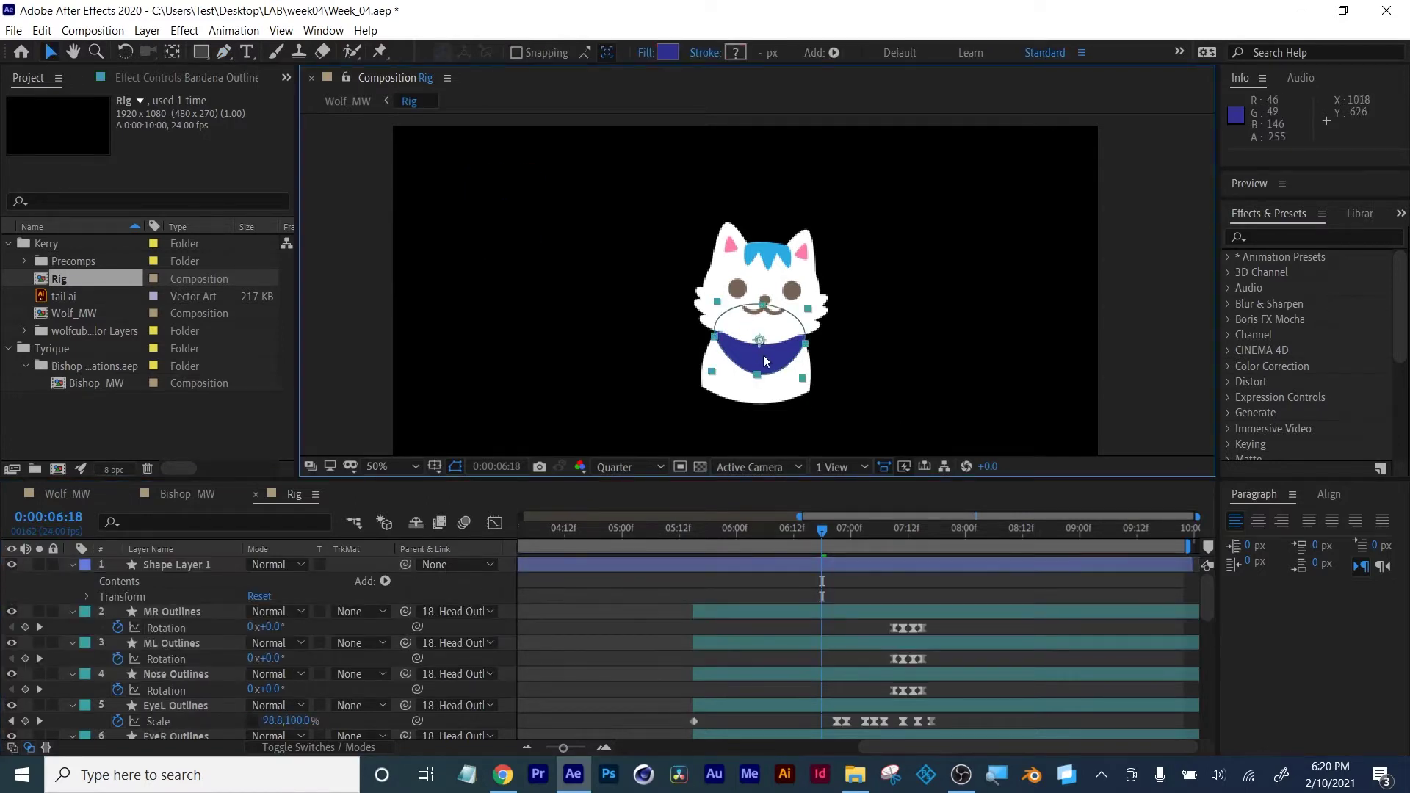
{"action": "left_click", "coordinate": [615, 566]}
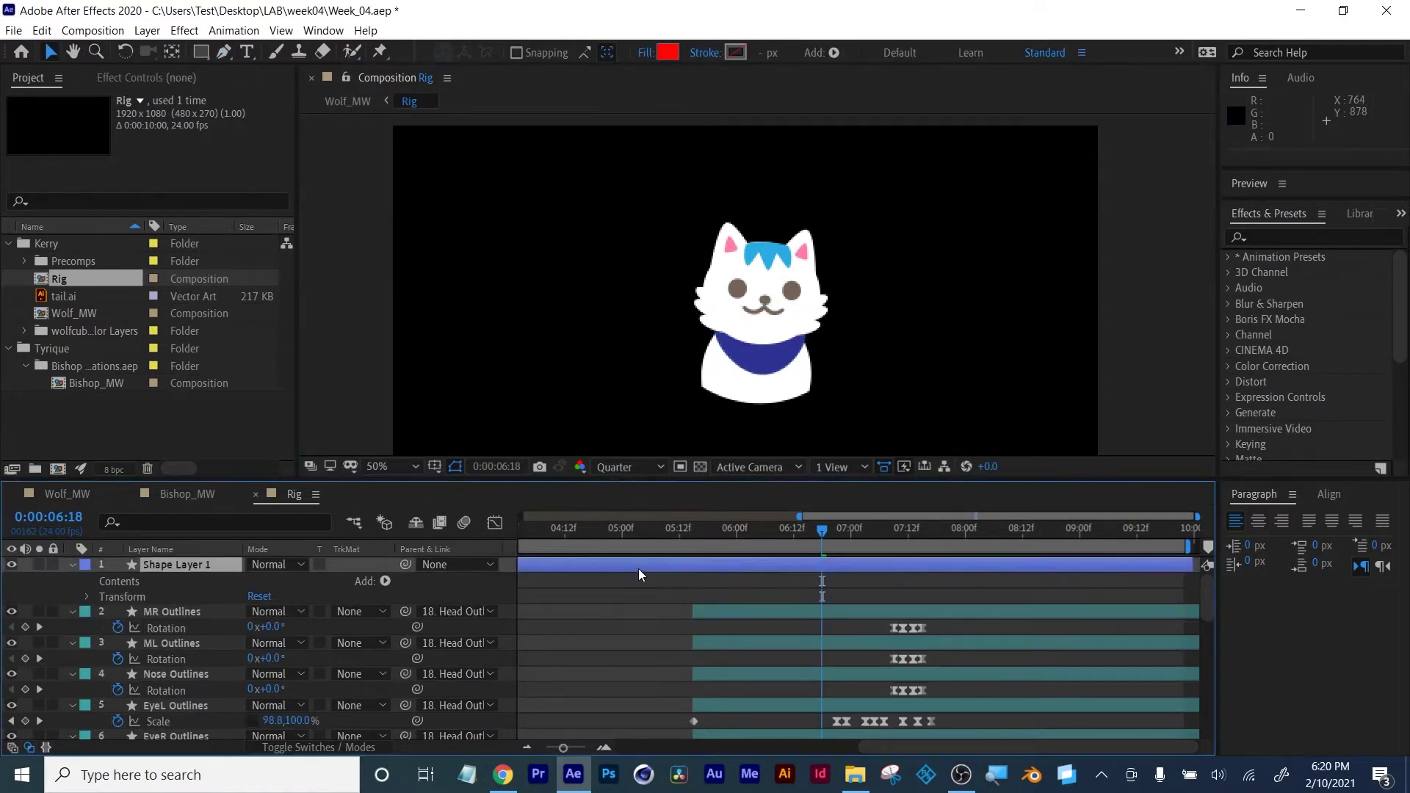
{"action": "key", "text": "Delete"}
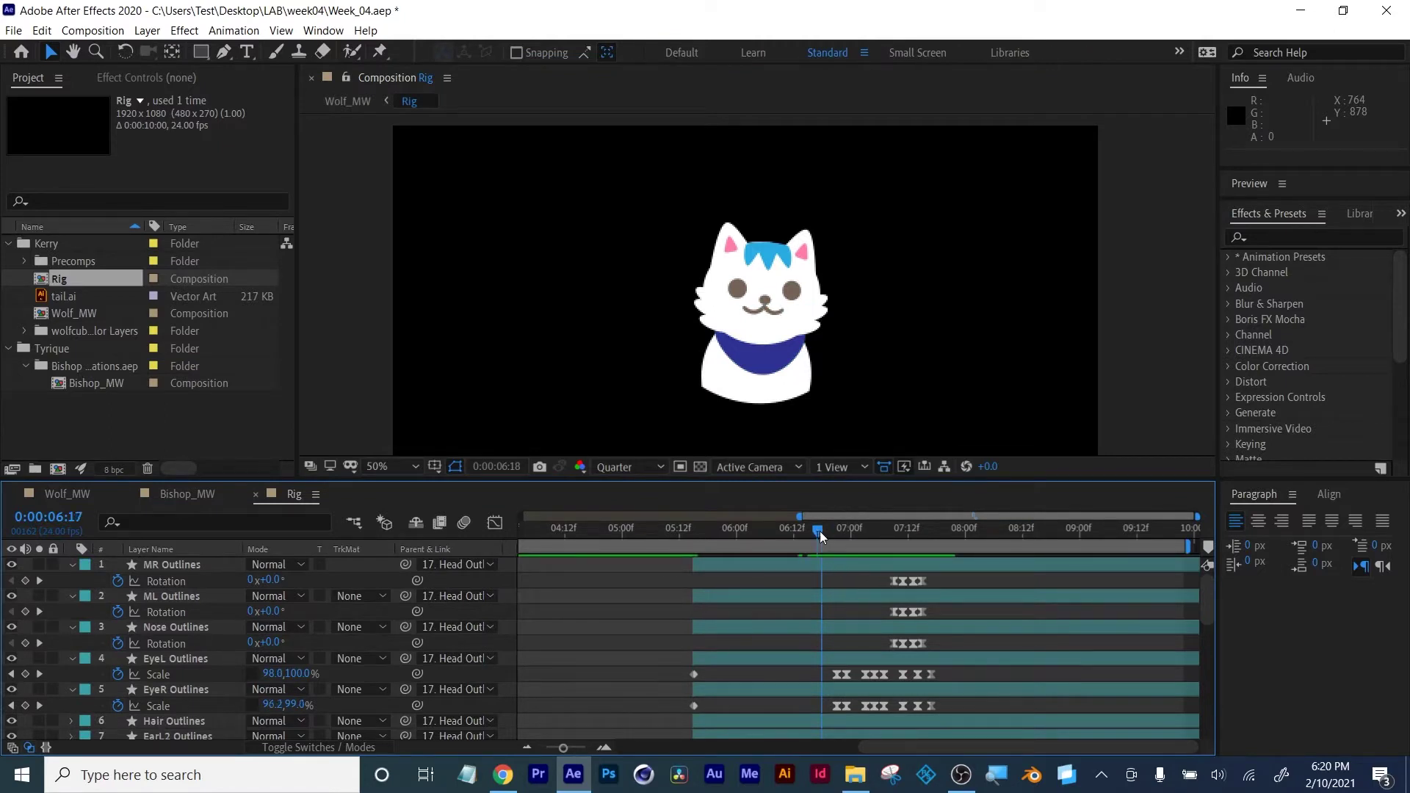
Add a Path keyframe to Bandana Outlines at 0:00:06:19 and shift the bandana's lowest vertex slightly to the right
{"action": "mouse_move", "coordinate": [821, 535]}
{"action": "left_mouse_down"}
{"action": "mouse_move", "coordinate": [850, 532]}
{"action": "mouse_move", "coordinate": [828, 529]}
{"action": "left_mouse_up"}
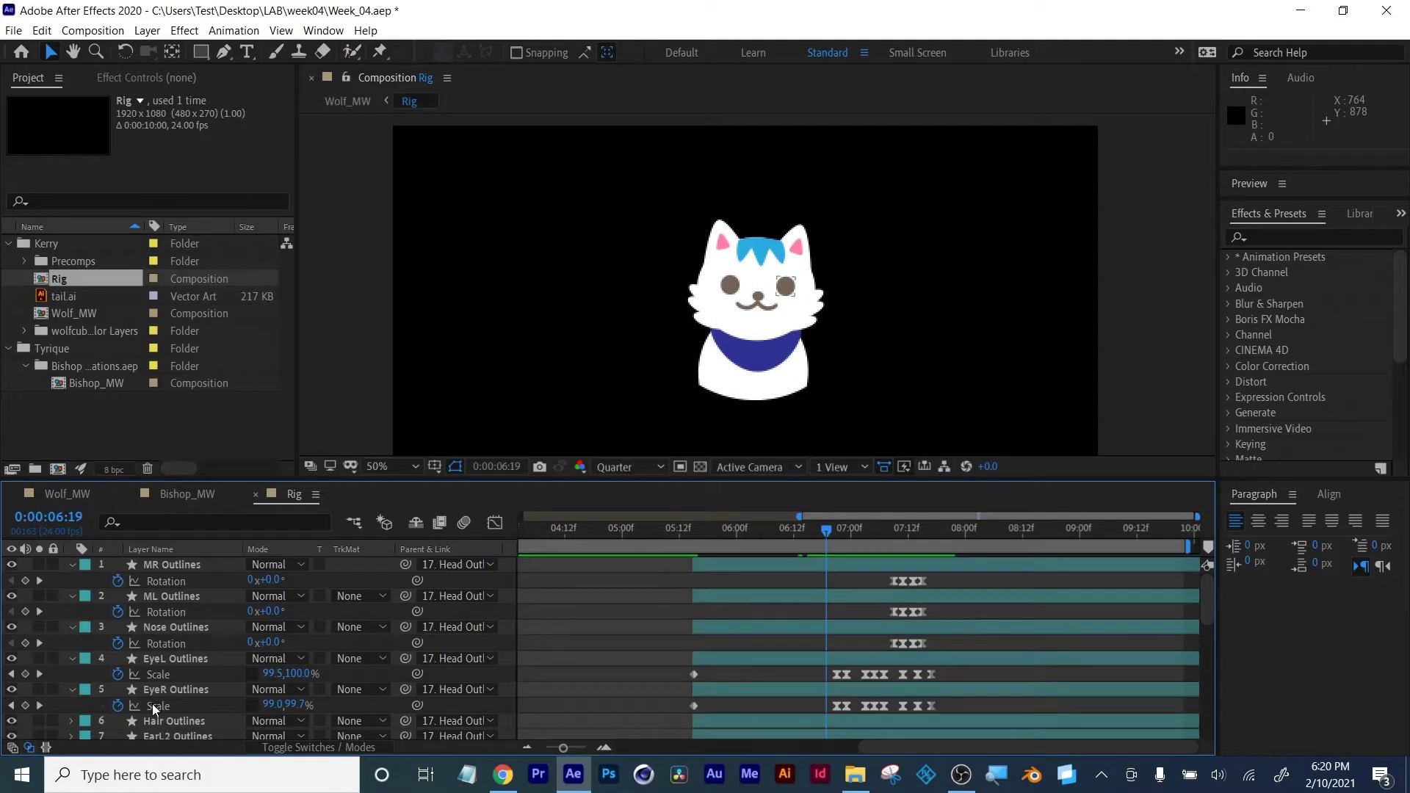
{"action": "scroll", "coordinate": [154, 702], "scroll_direction": "down", "scroll_amount": 3}
{"action": "left_click", "coordinate": [718, 391]}
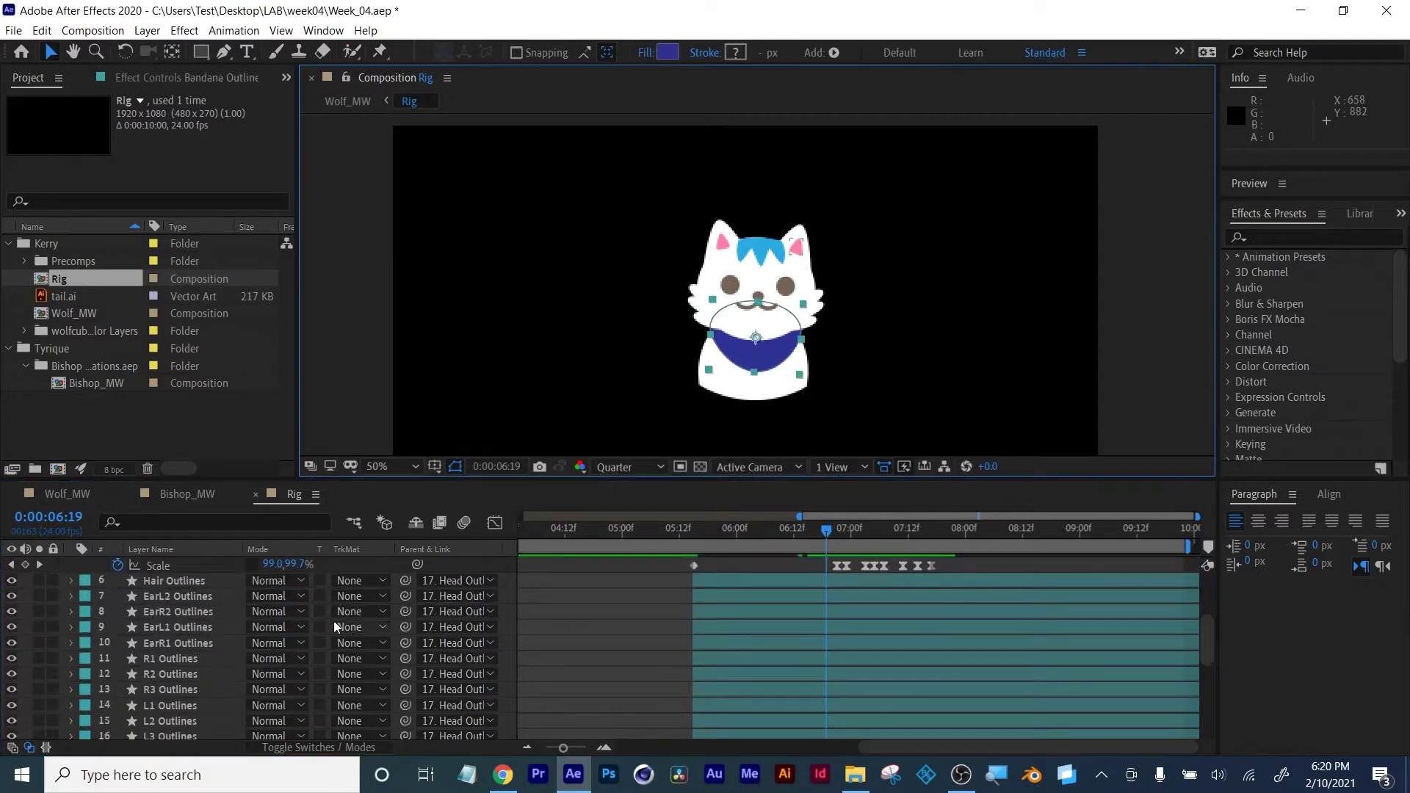
{"action": "scroll", "coordinate": [329, 631], "scroll_direction": "up", "scroll_amount": 2}
{"action": "scroll", "coordinate": [550, 646], "scroll_direction": "down", "scroll_amount": 6}
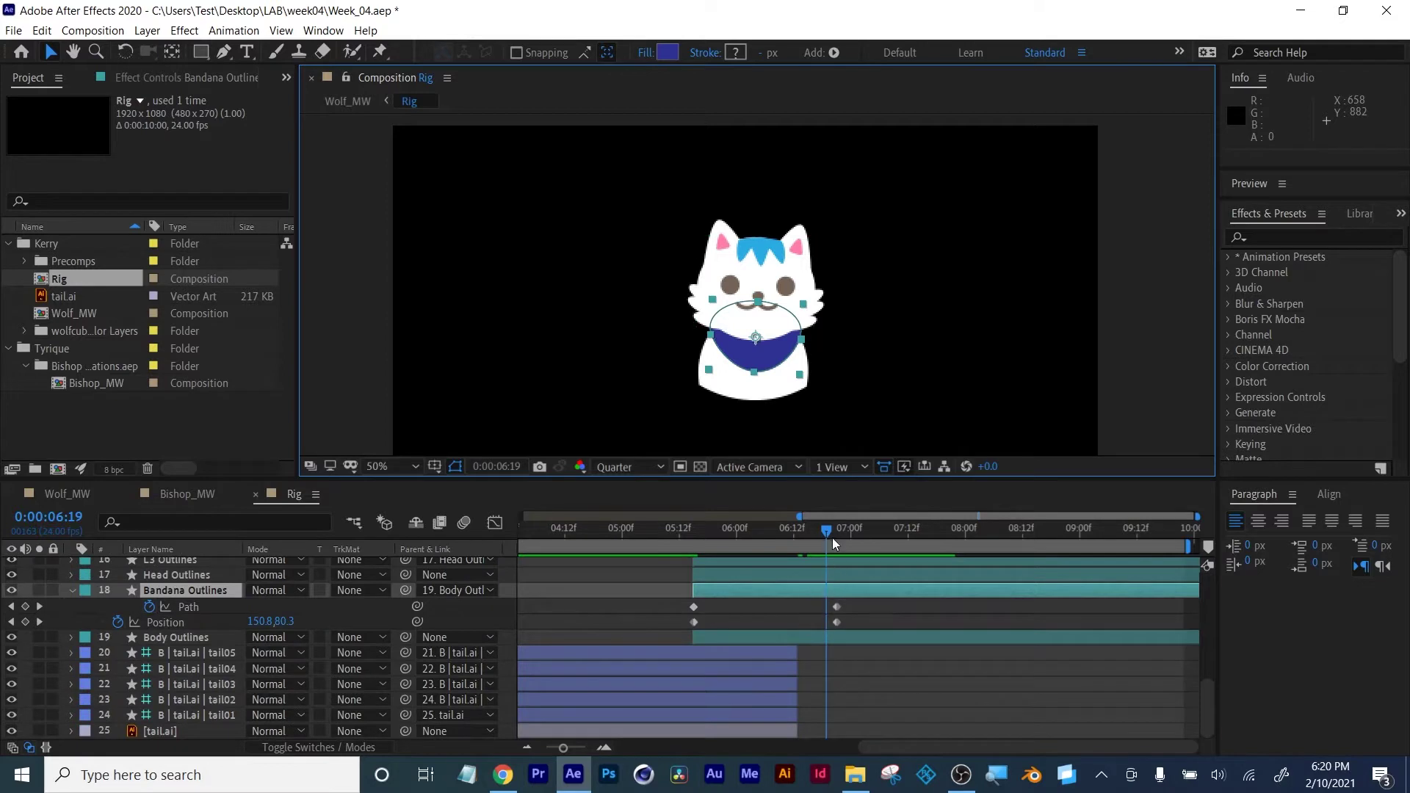
{"action": "left_click_drag", "start_coordinate": [830, 530], "coordinate": [829, 531]}
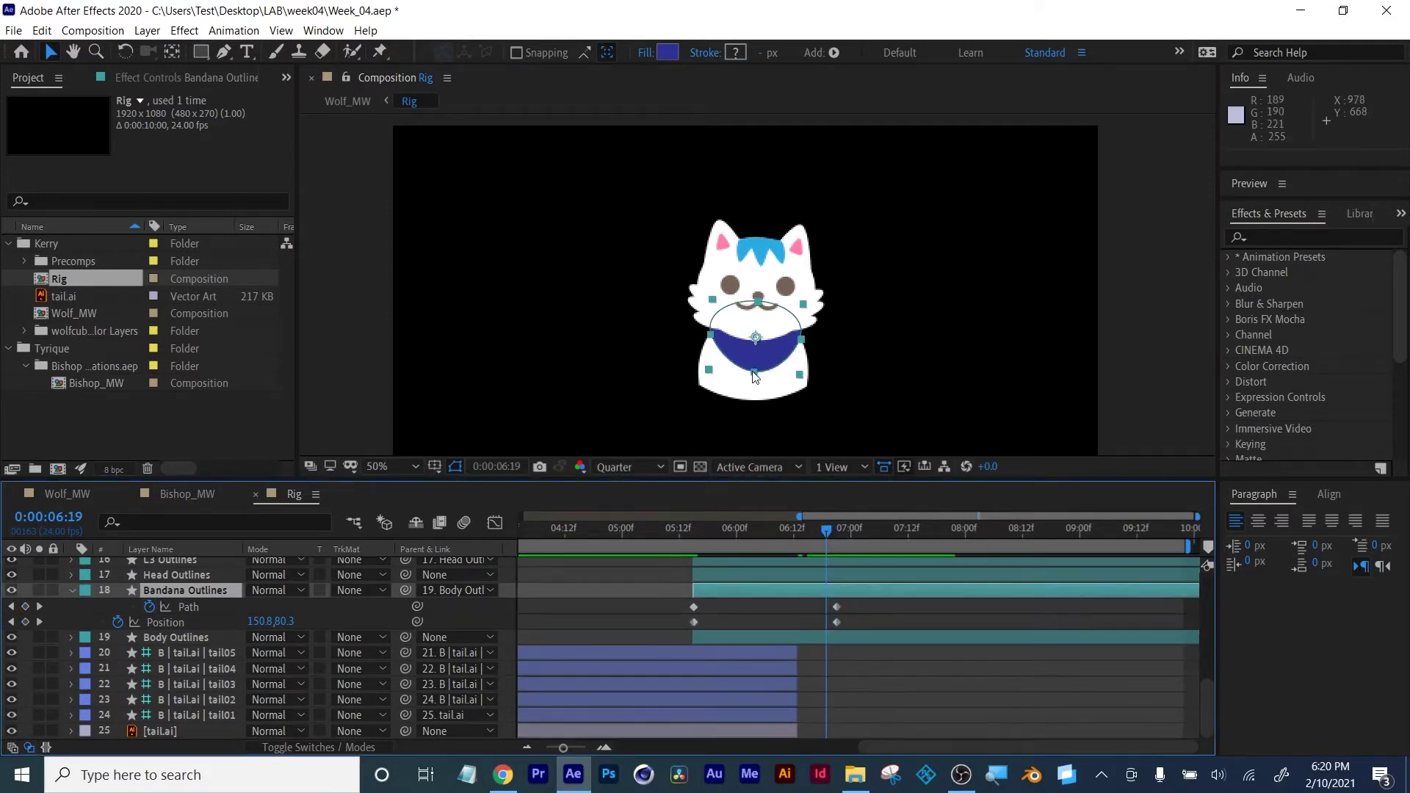
{"action": "left_click", "coordinate": [188, 606]}
{"action": "left_click", "coordinate": [25, 607]}
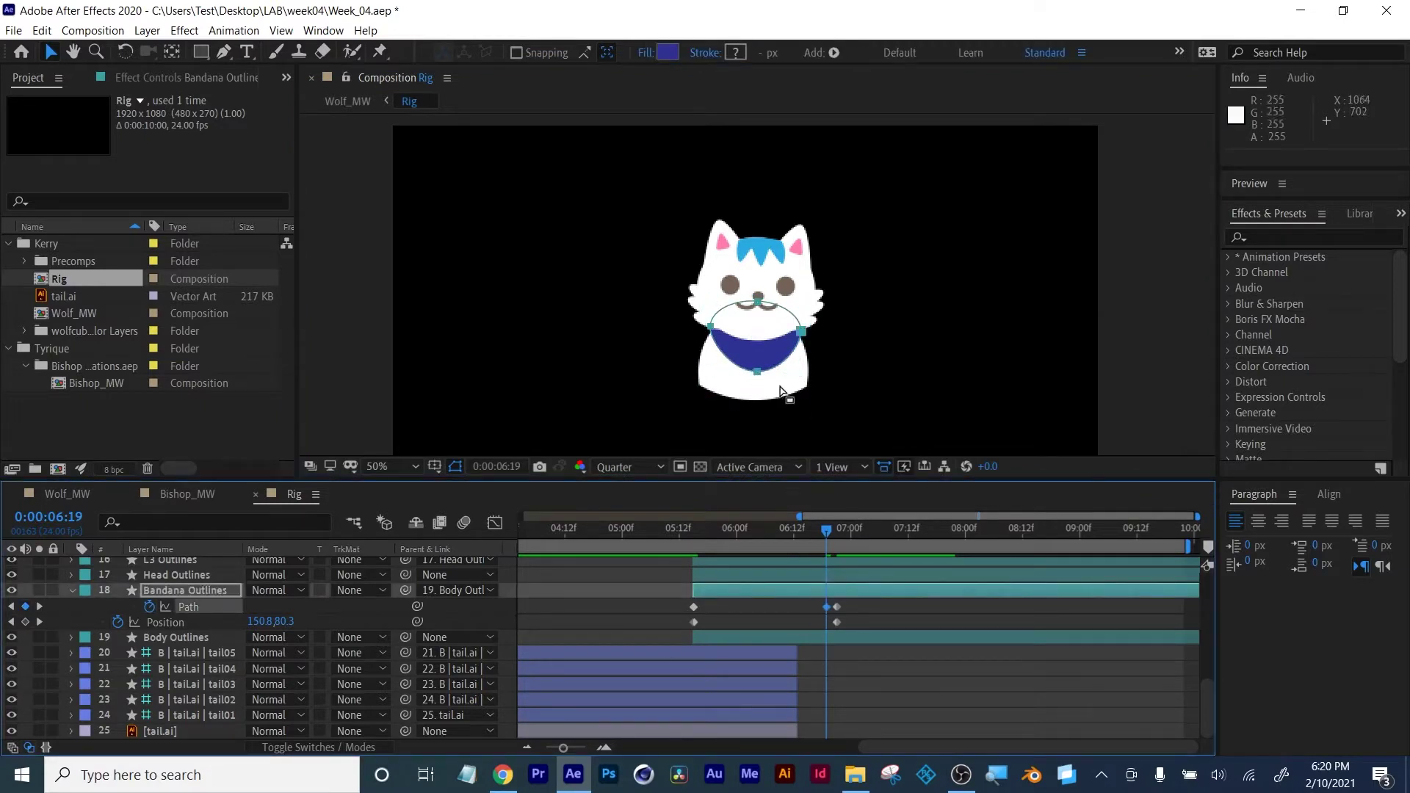
{"action": "left_click", "coordinate": [759, 374]}
{"action": "left_click_drag", "start_coordinate": [759, 374], "coordinate": [769, 374]}
Shift the bandana's lowest Path vertex slightly to the left at 0:00:06:21
{"action": "mouse_move", "coordinate": [835, 526]}
{"action": "left_mouse_down"}
{"action": "mouse_move", "coordinate": [807, 530]}
{"action": "mouse_move", "coordinate": [834, 530]}
{"action": "left_mouse_up"}
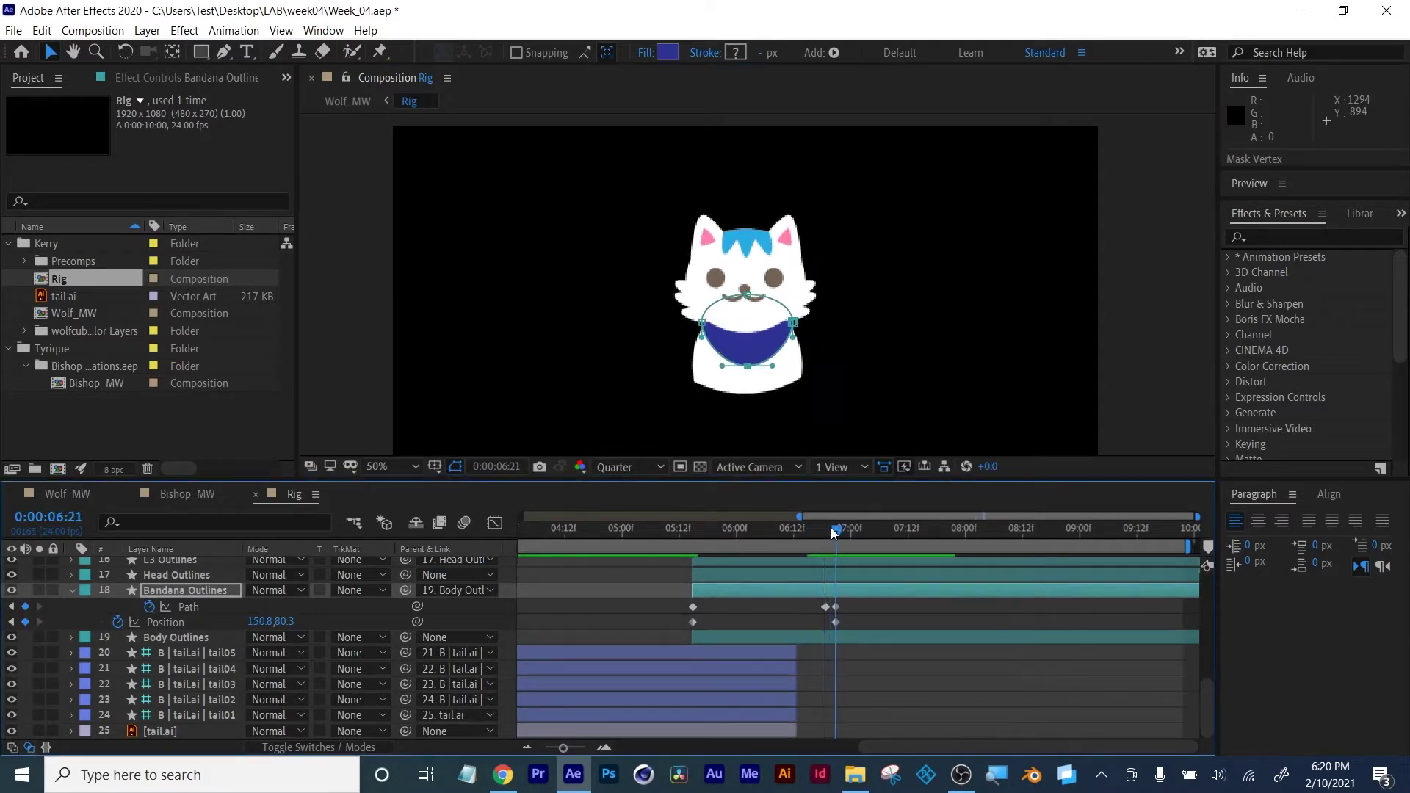
{"action": "left_click", "coordinate": [836, 607]}
{"action": "left_click", "coordinate": [749, 371]}
{"action": "left_click_drag", "start_coordinate": [748, 367], "coordinate": [743, 367]}
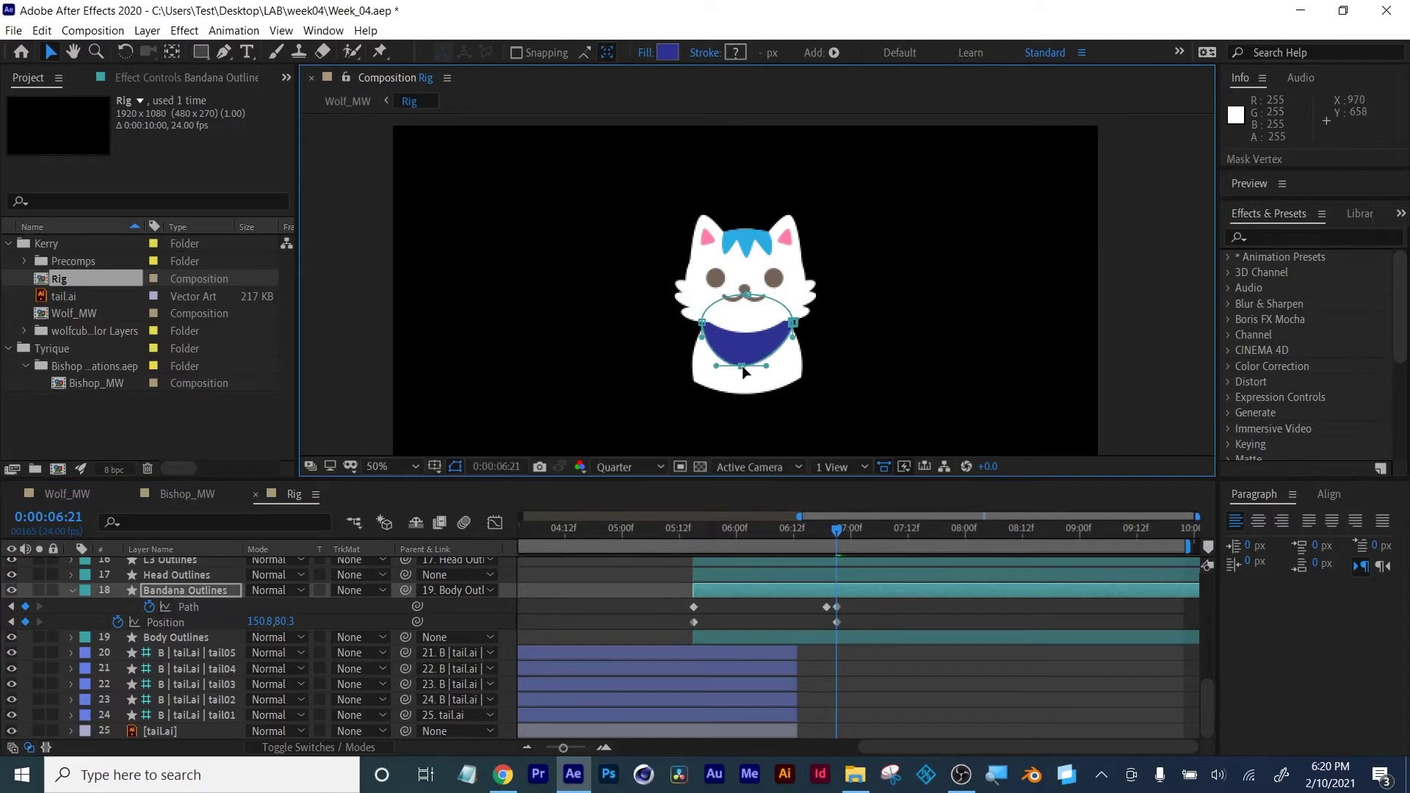
Keyframe the bandana's lowest Path vertex, shifting it right at 0:00:06:23 and slightly left at 0:00:07:02
{"action": "key", "text": "Page_Down"}
{"action": "key", "text": "Page_Down"}
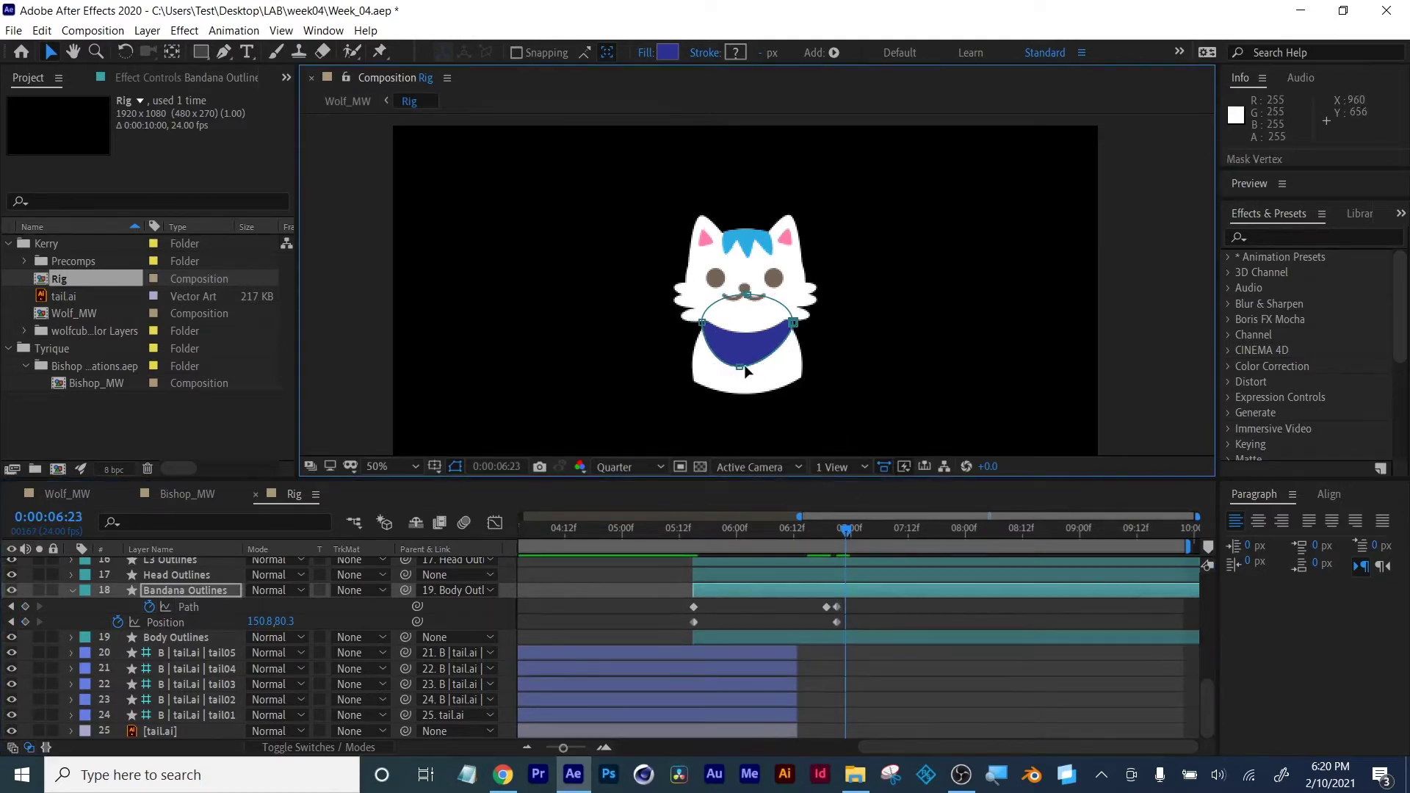
{"action": "left_click_drag", "start_coordinate": [741, 368], "coordinate": [752, 369]}
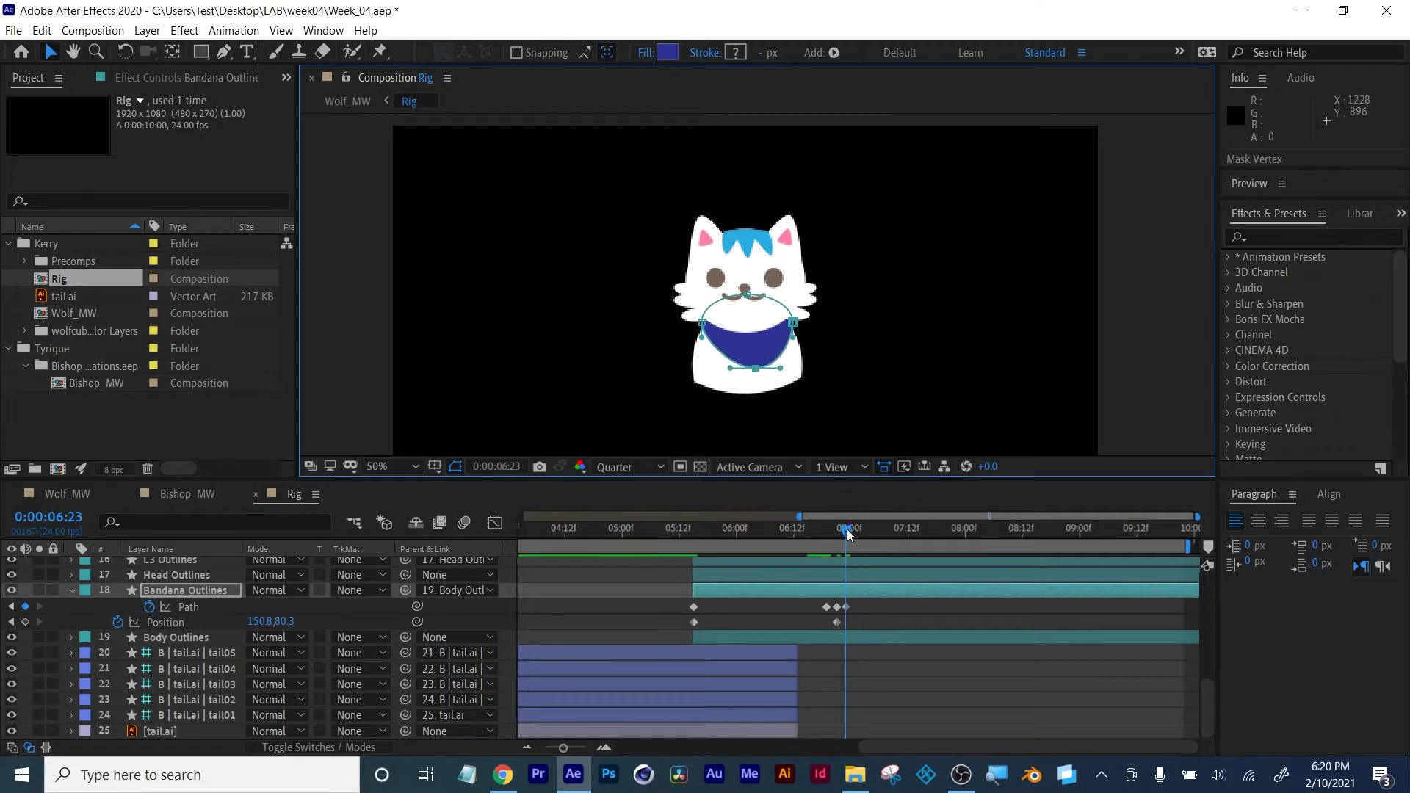
{"action": "left_click_drag", "start_coordinate": [846, 529], "coordinate": [861, 528]}
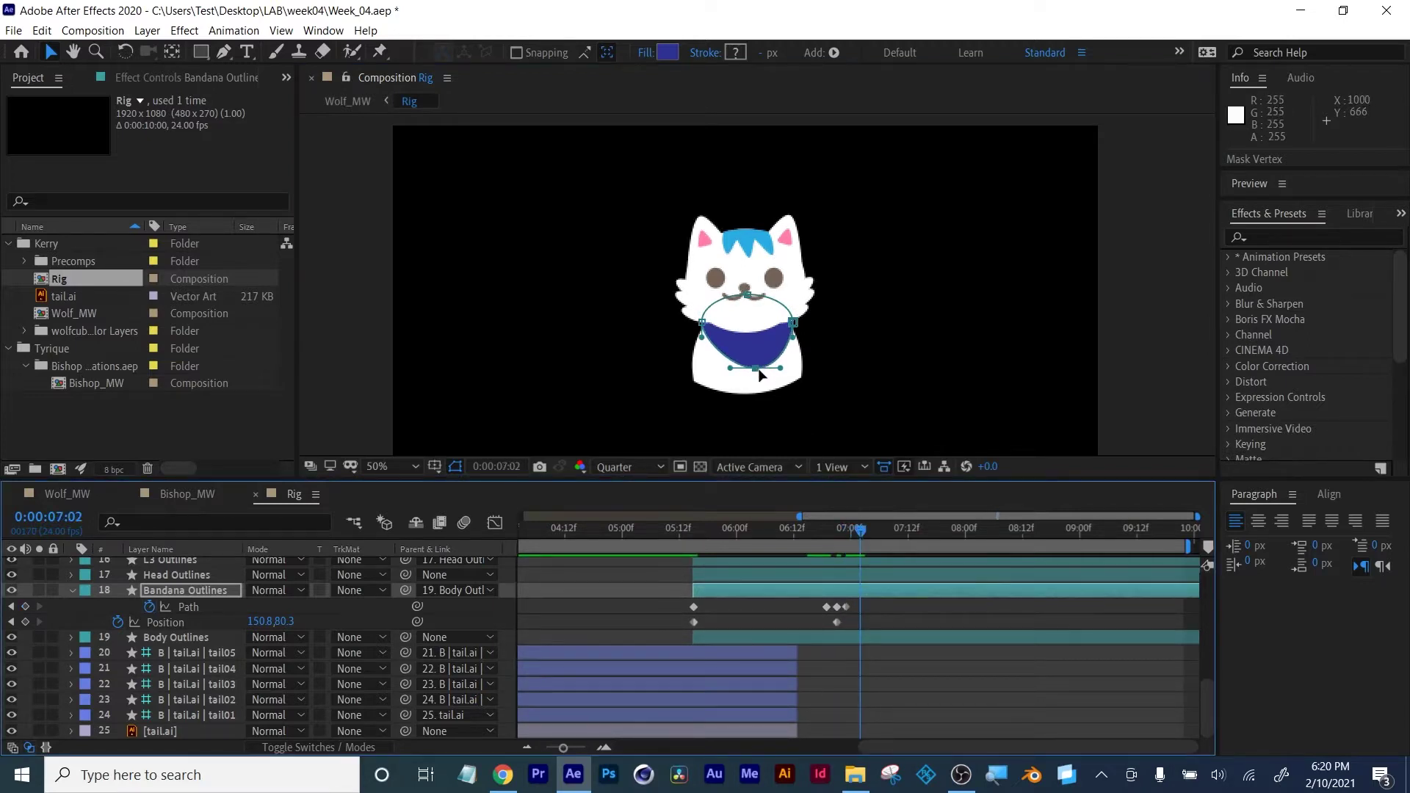
{"action": "left_click_drag", "start_coordinate": [756, 367], "coordinate": [749, 367]}
Apply Easy Ease to the bandana's Path keyframes from 0:00:06:19 through 0:00:07:02
{"action": "right_click", "coordinate": [825, 607]}
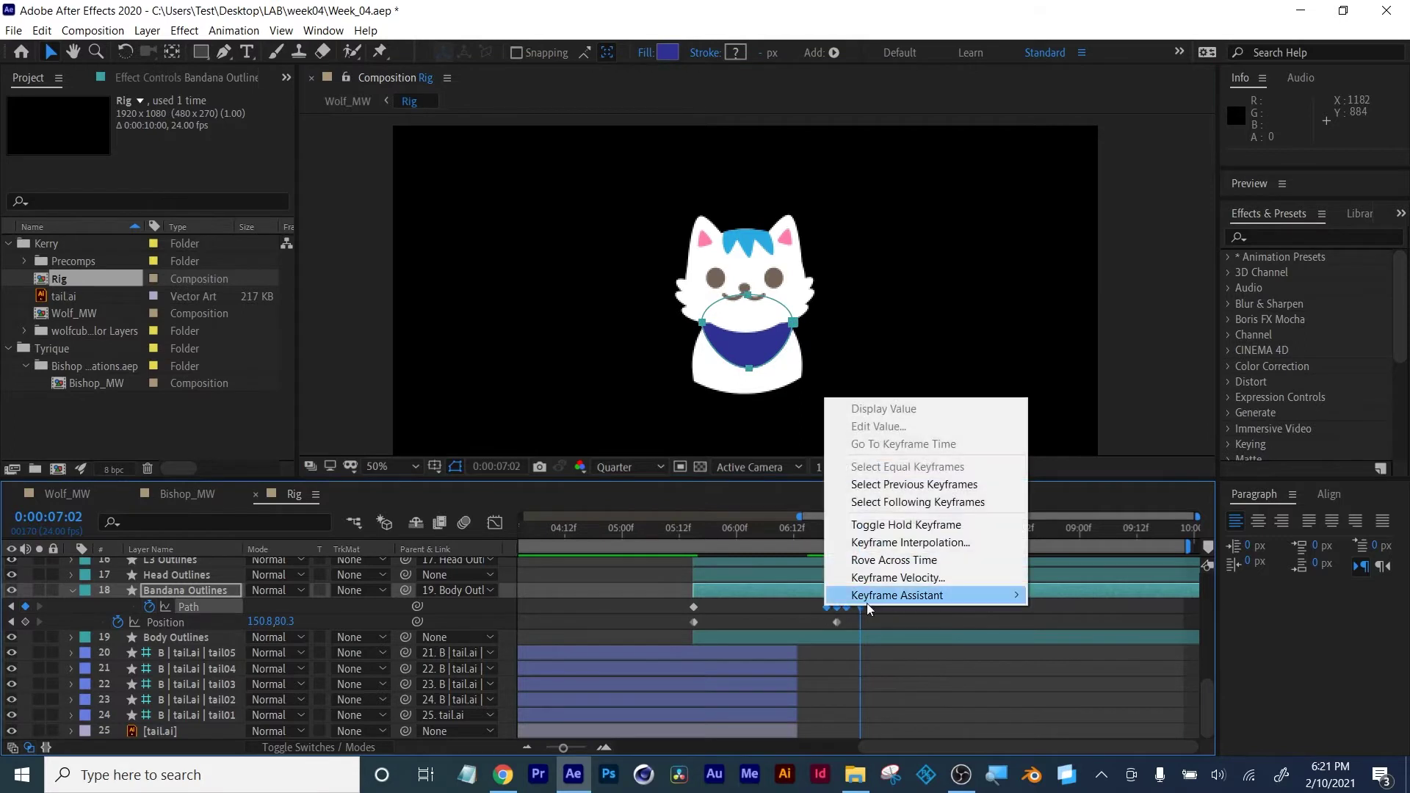
{"action": "mouse_move", "coordinate": [871, 600]}
{"action": "left_click", "coordinate": [1050, 647]}
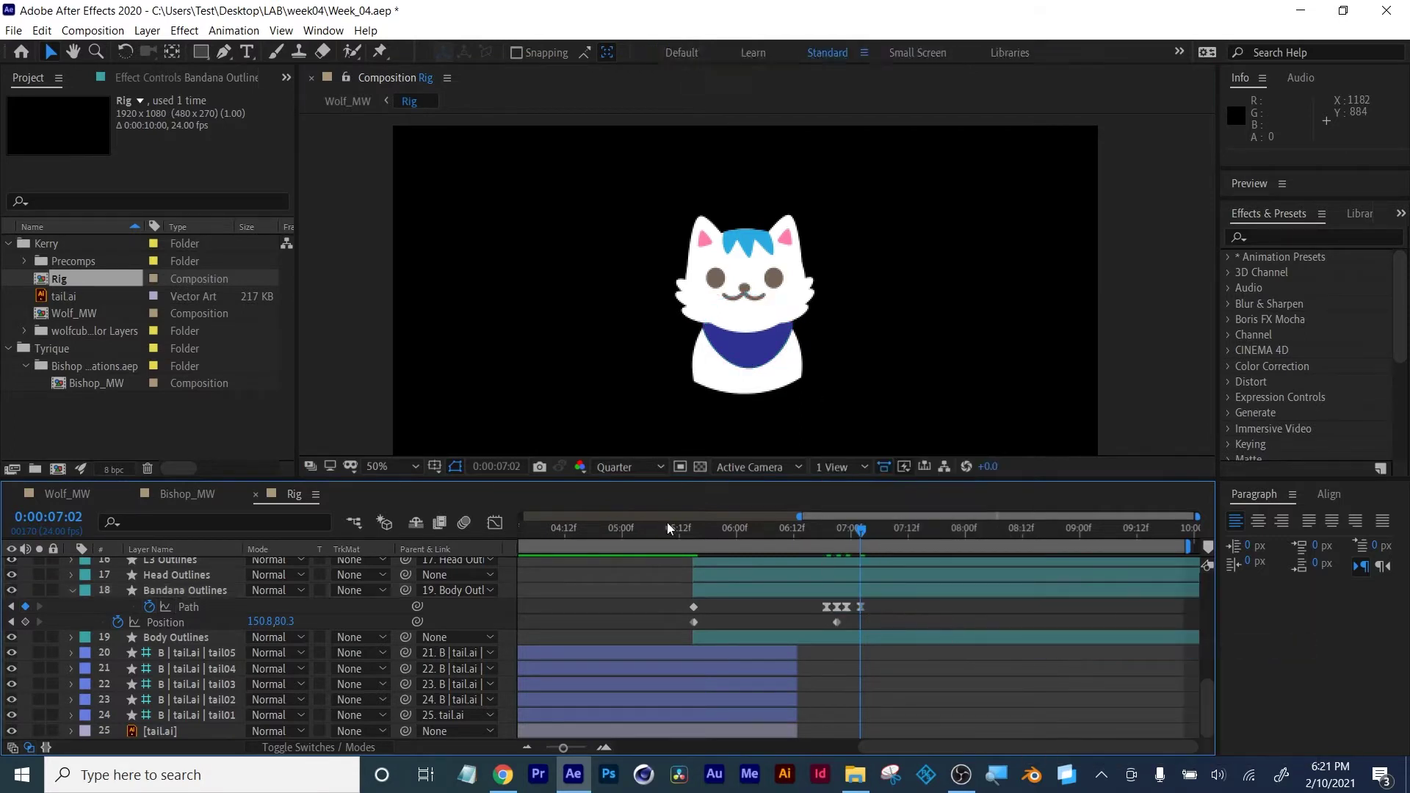
Review the Rig head-turn animation and close the Rig composition
{"action": "left_click_drag", "start_coordinate": [667, 527], "coordinate": [994, 527]}
{"action": "key", "text": "ctrl+w"}
{"action": "key", "text": "space"}
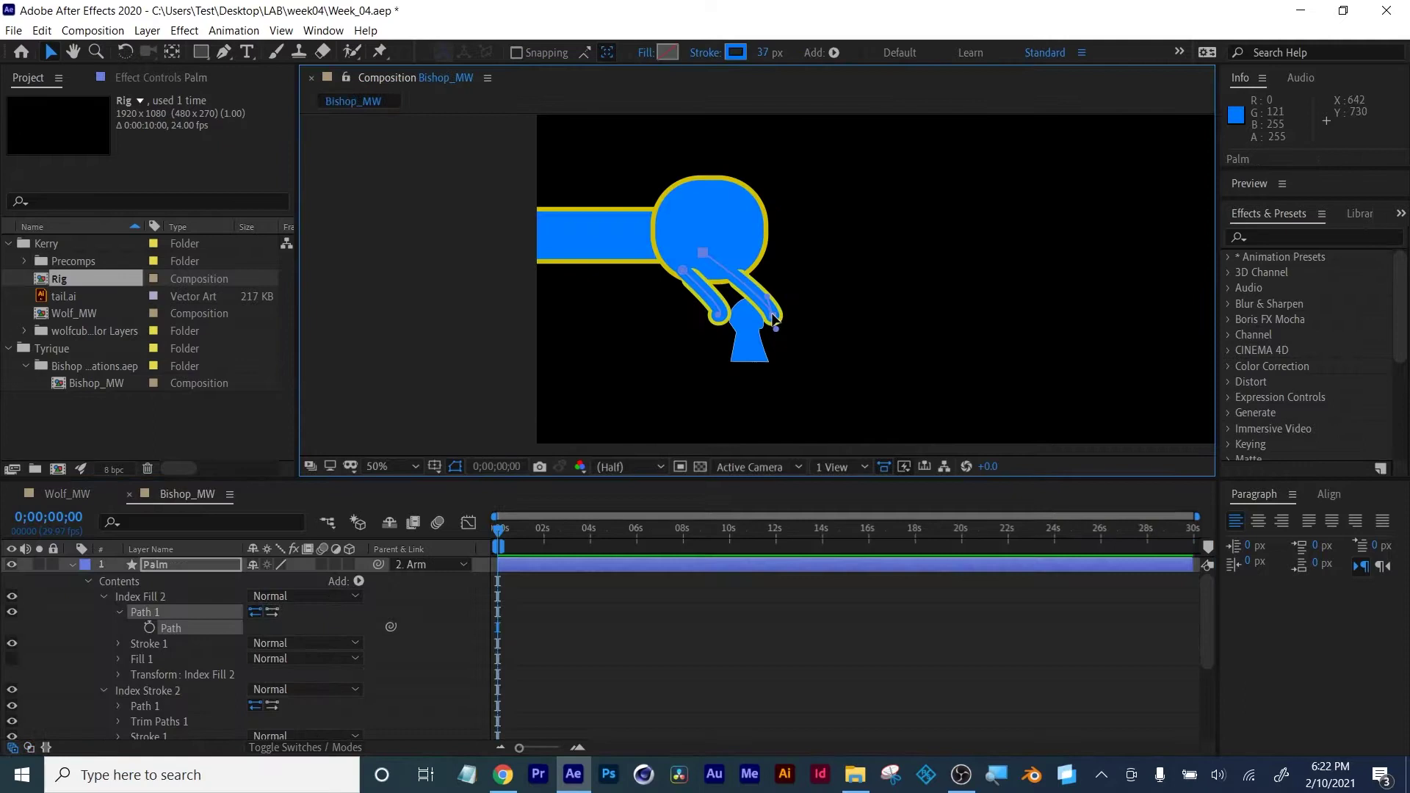
Try to reshape the index finger by moving its fingertip Path vertex upward, and undo the change
{"action": "left_click_drag", "start_coordinate": [777, 322], "coordinate": [761, 265]}
{"action": "key", "text": "ctrl+z"}
Extend the work area across the full Bishop_MW timeline, ending at 0;00;29;29
{"action": "left_click_drag", "start_coordinate": [518, 752], "coordinate": [563, 743]}
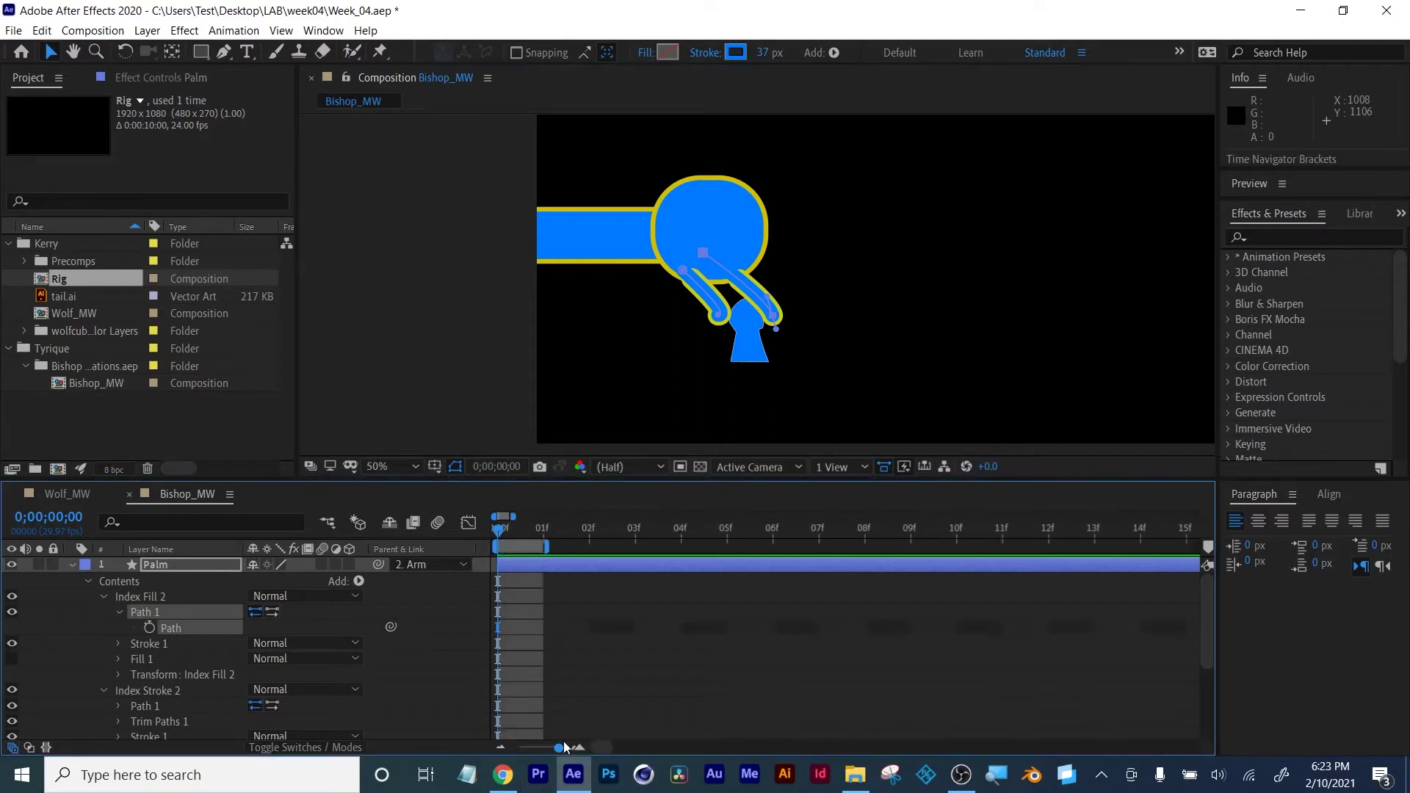
{"action": "left_click_drag", "start_coordinate": [549, 544], "coordinate": [651, 733]}
{"action": "left_click_drag", "start_coordinate": [548, 743], "coordinate": [529, 749]}
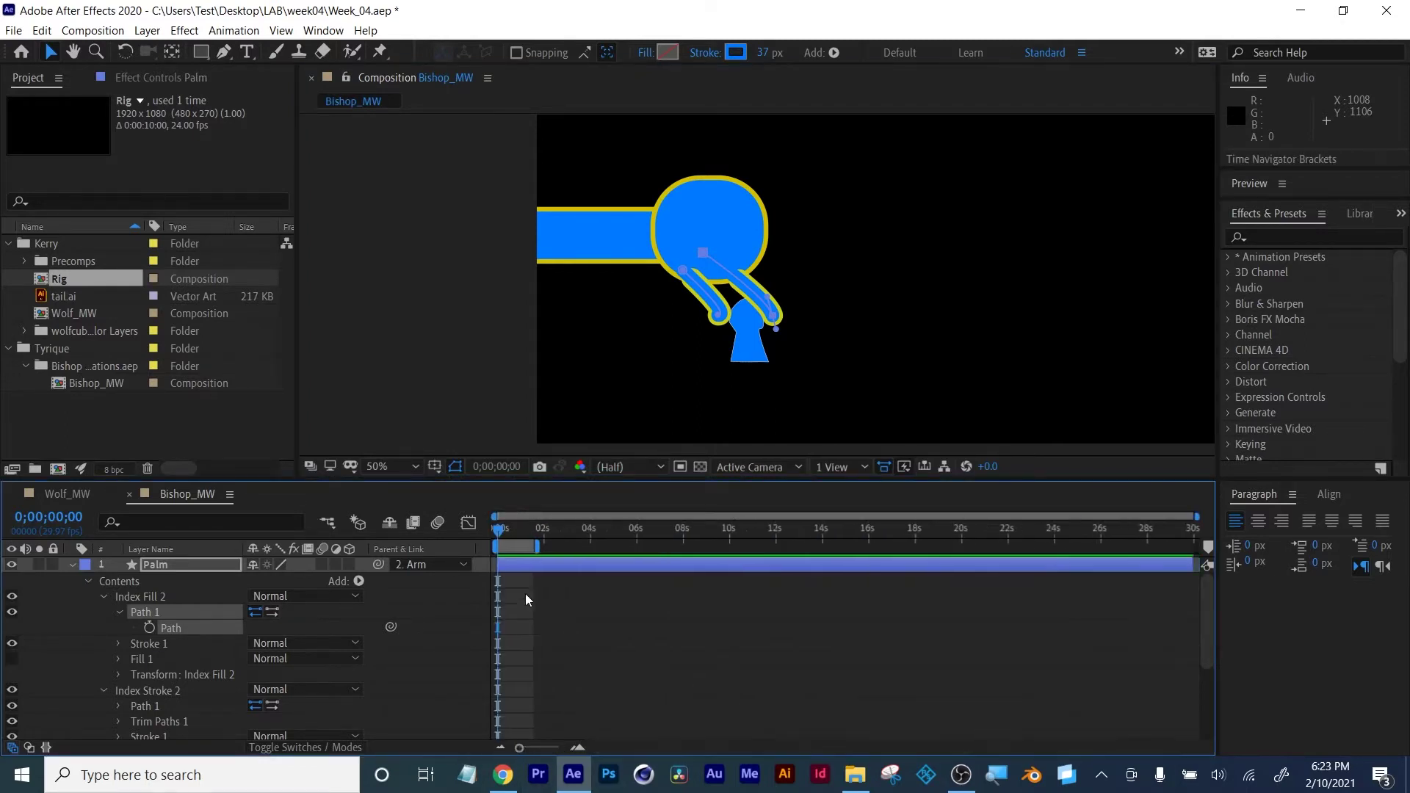
{"action": "left_click_drag", "start_coordinate": [541, 544], "coordinate": [1278, 545]}
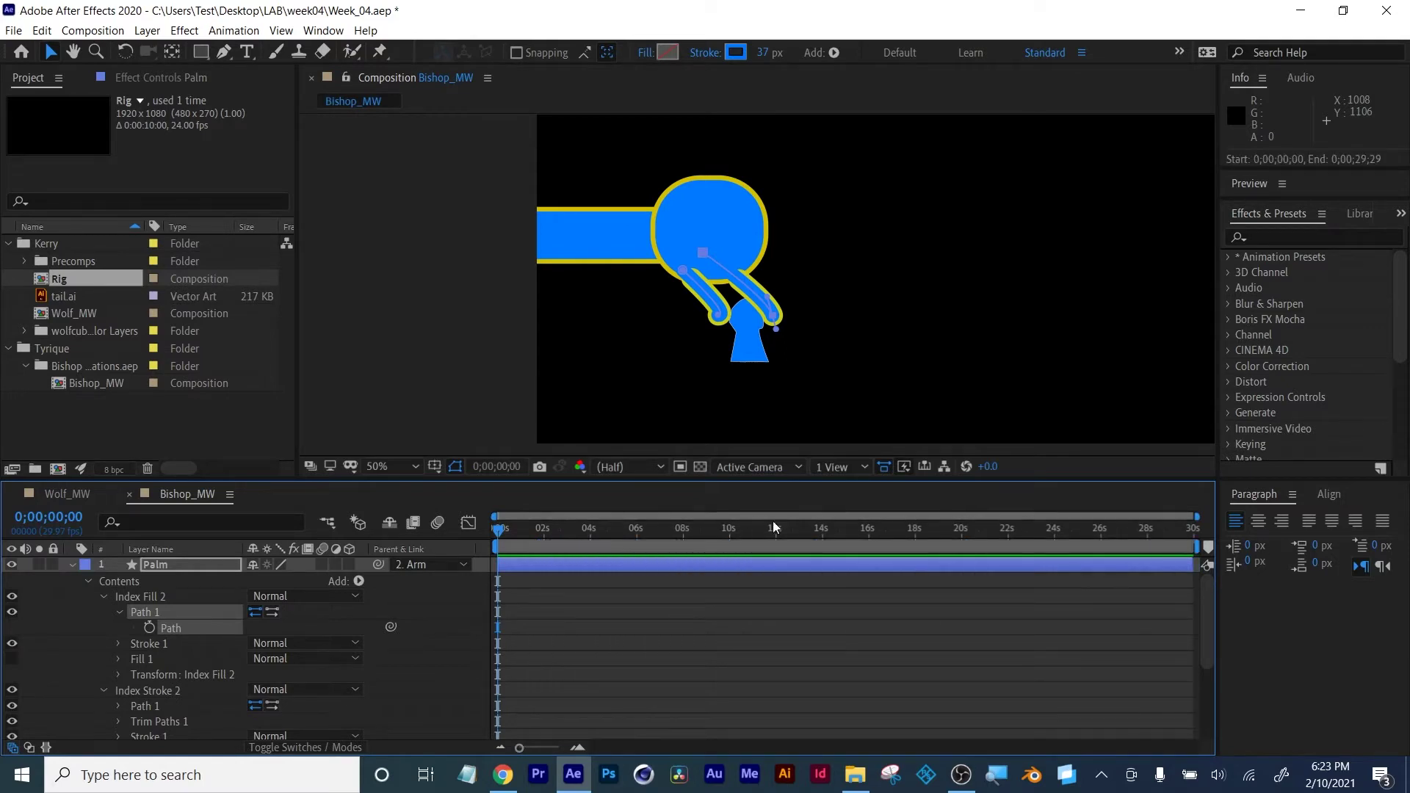
Set the Bishop_MW composition's duration to 0;00;15;00
{"action": "left_click_drag", "start_coordinate": [820, 528], "coordinate": [839, 528]}
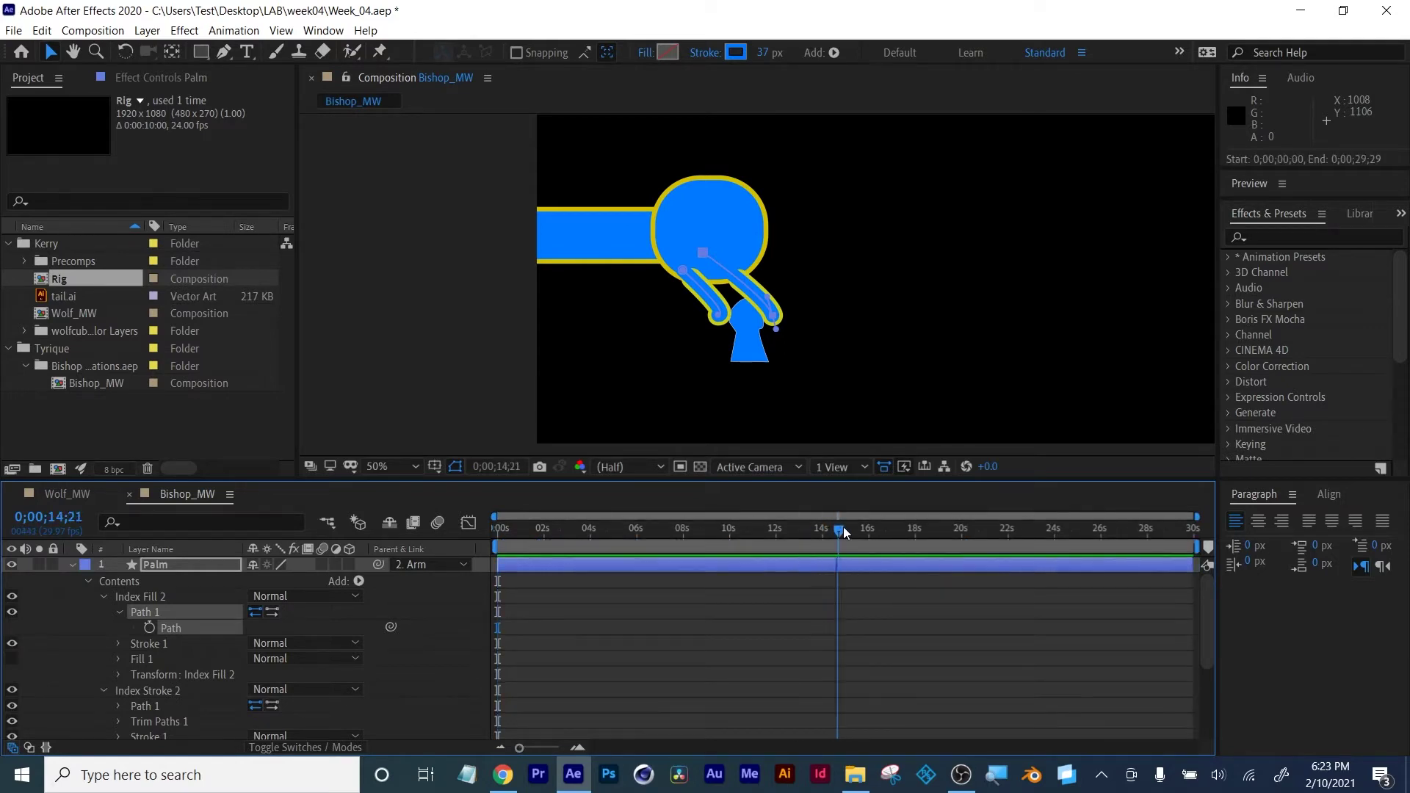
{"action": "left_click", "coordinate": [121, 30]}
{"action": "left_click", "coordinate": [129, 73]}
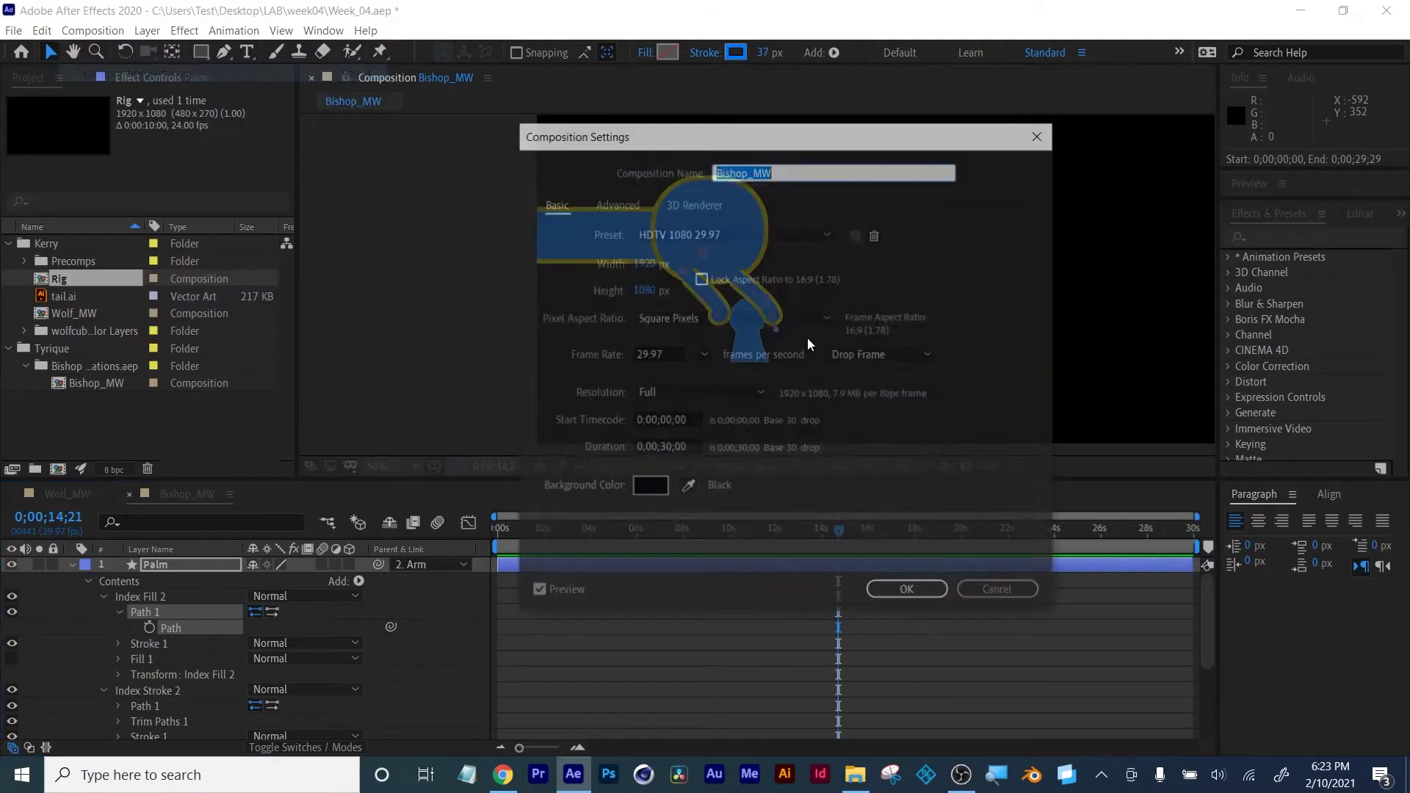
{"action": "double_click", "coordinate": [665, 447]}
{"action": "type", "text": "15"}
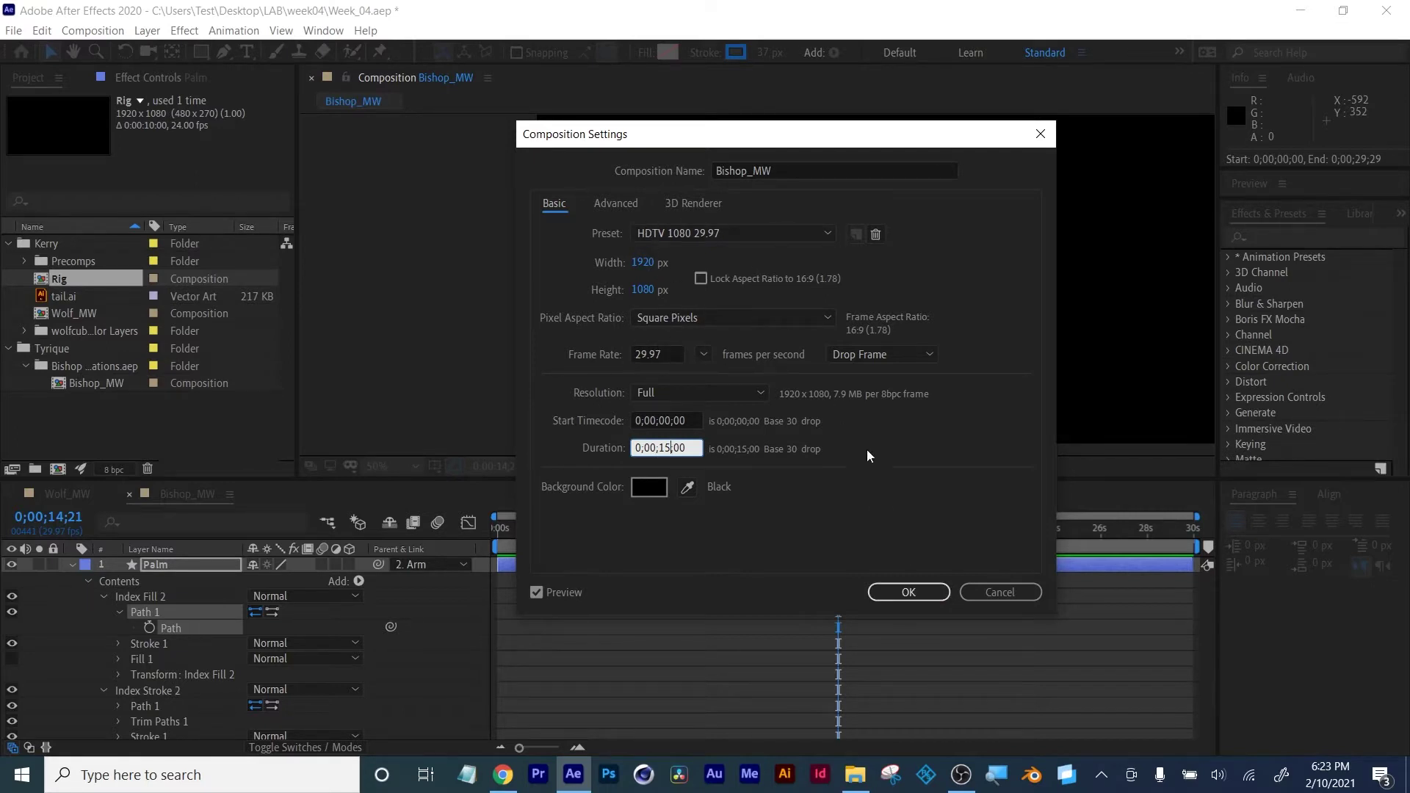
{"action": "left_click", "coordinate": [908, 592]}
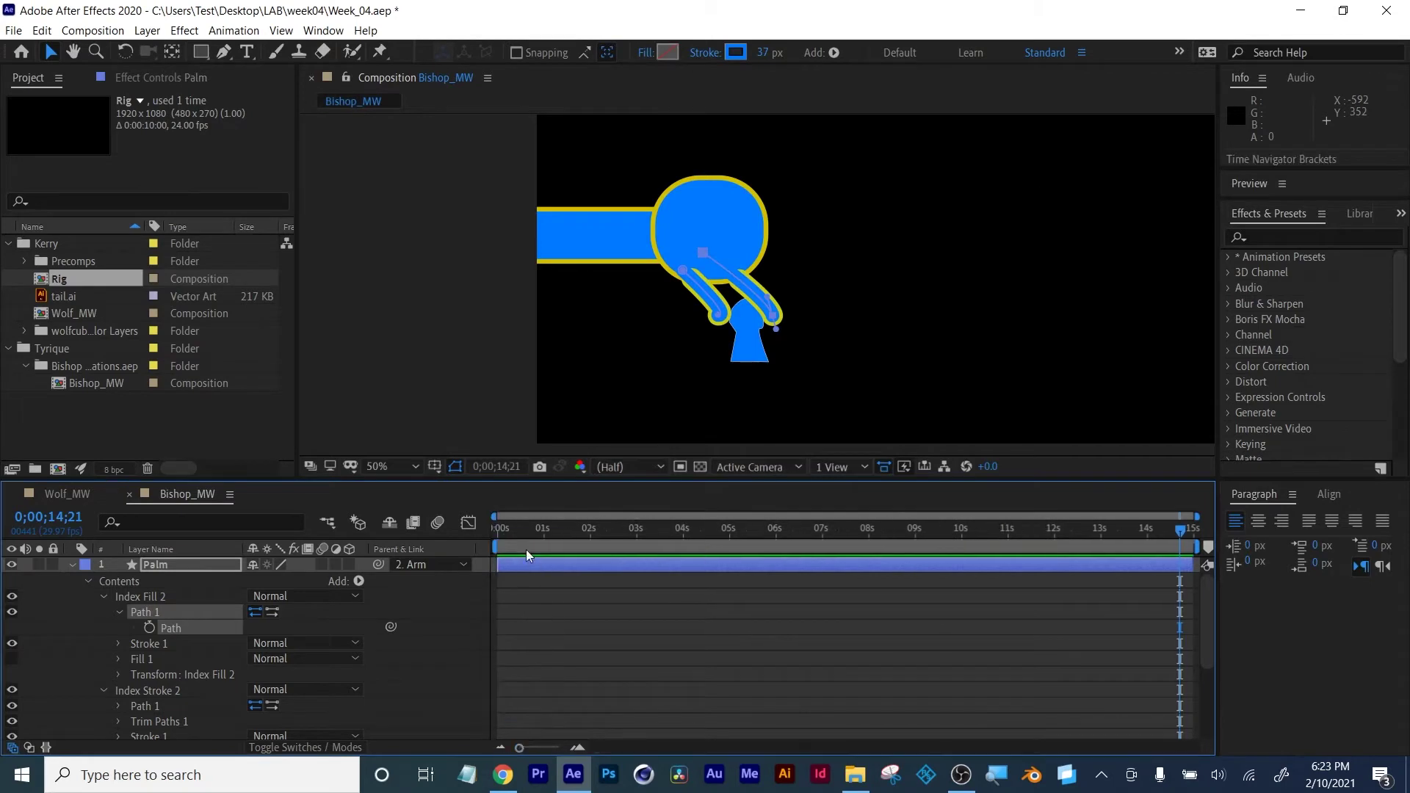
Return to 0;00;00;00 and collapse the Palm layer's properties
{"action": "left_click_drag", "start_coordinate": [516, 529], "coordinate": [382, 571]}
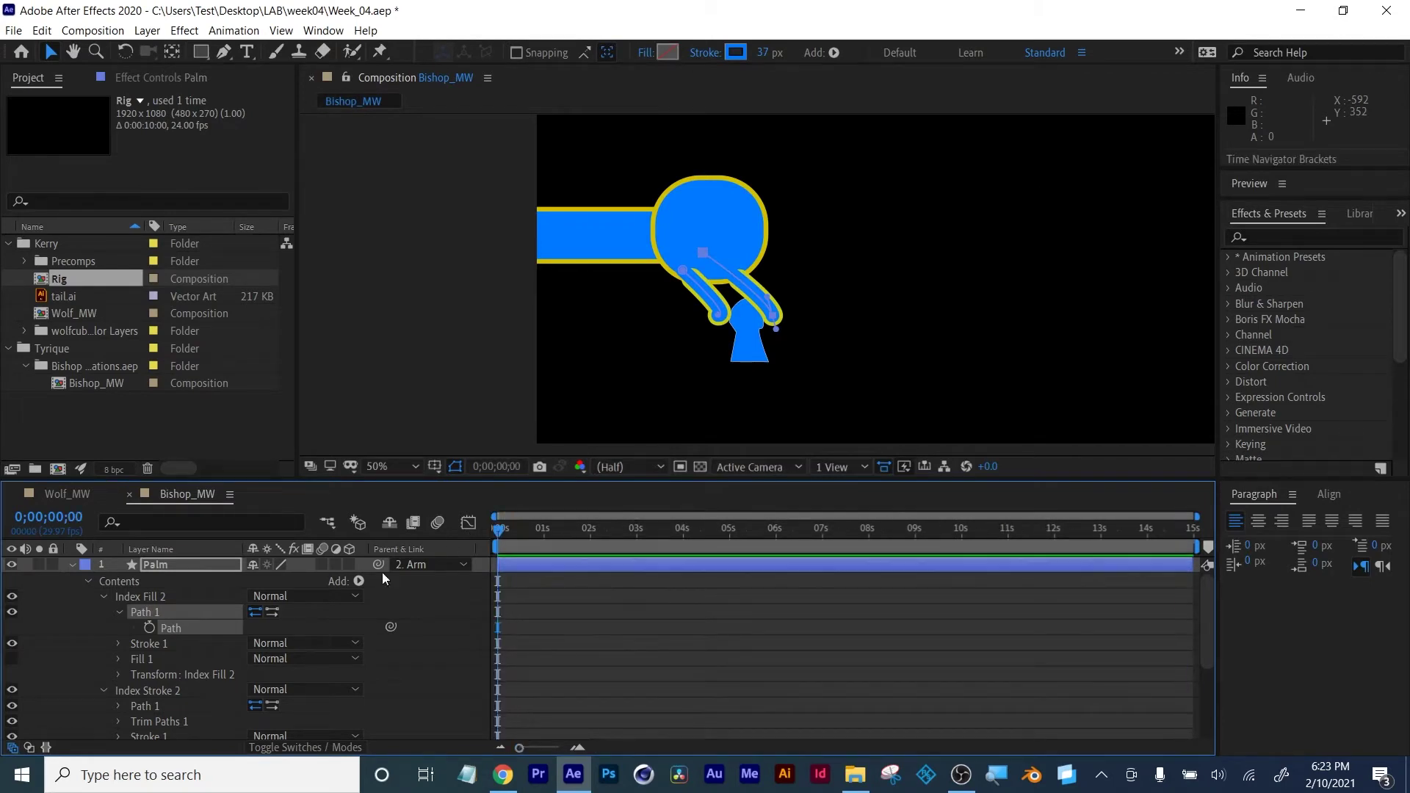
{"action": "left_click", "coordinate": [142, 565]}
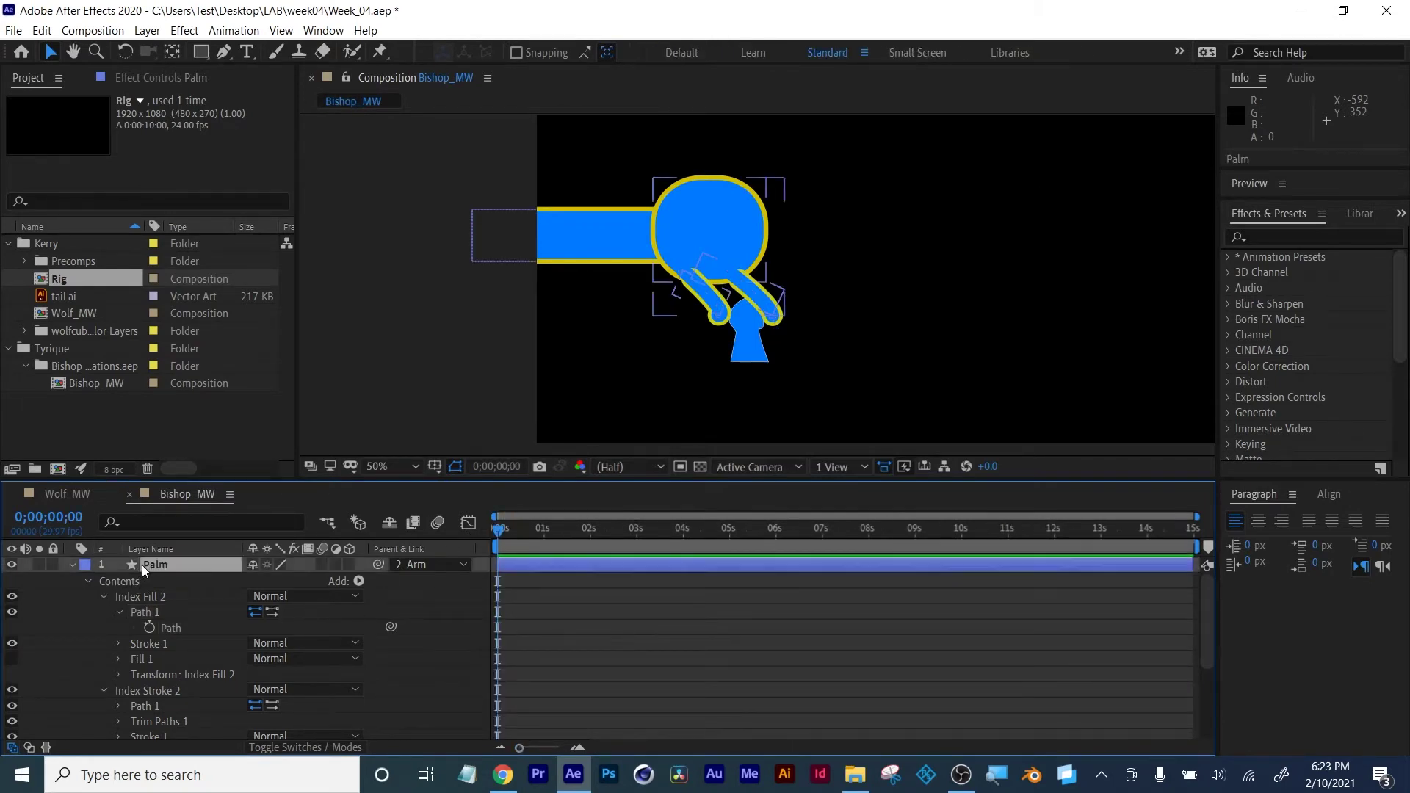
{"action": "left_click", "coordinate": [72, 566]}
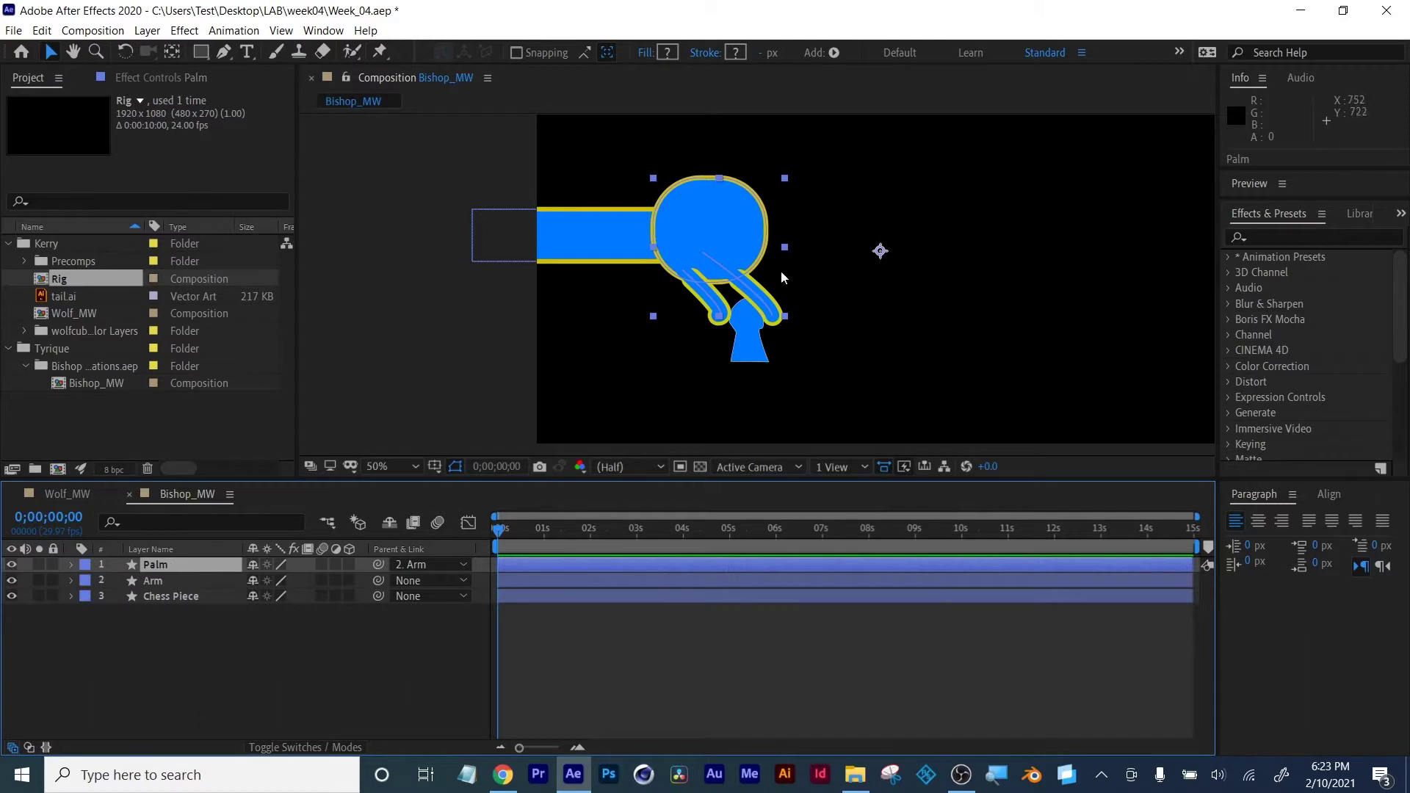
Move the Chess Piece layer away from the hand to Position 1590.0, 744.0
{"action": "left_click", "coordinate": [142, 582]}
{"action": "left_click", "coordinate": [156, 598]}
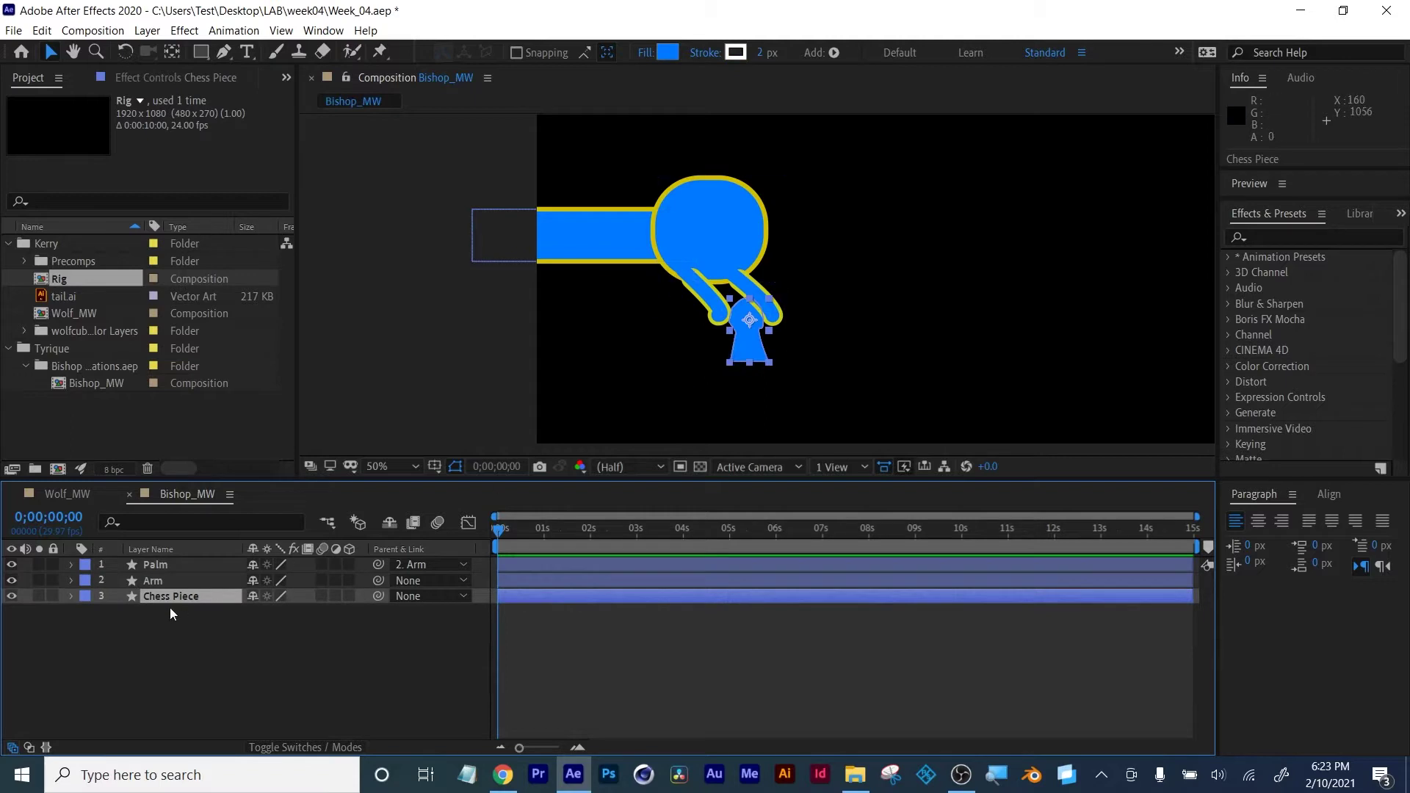
{"action": "key", "text": "p"}
{"action": "left_click_drag", "start_coordinate": [256, 614], "coordinate": [1178, 603]}
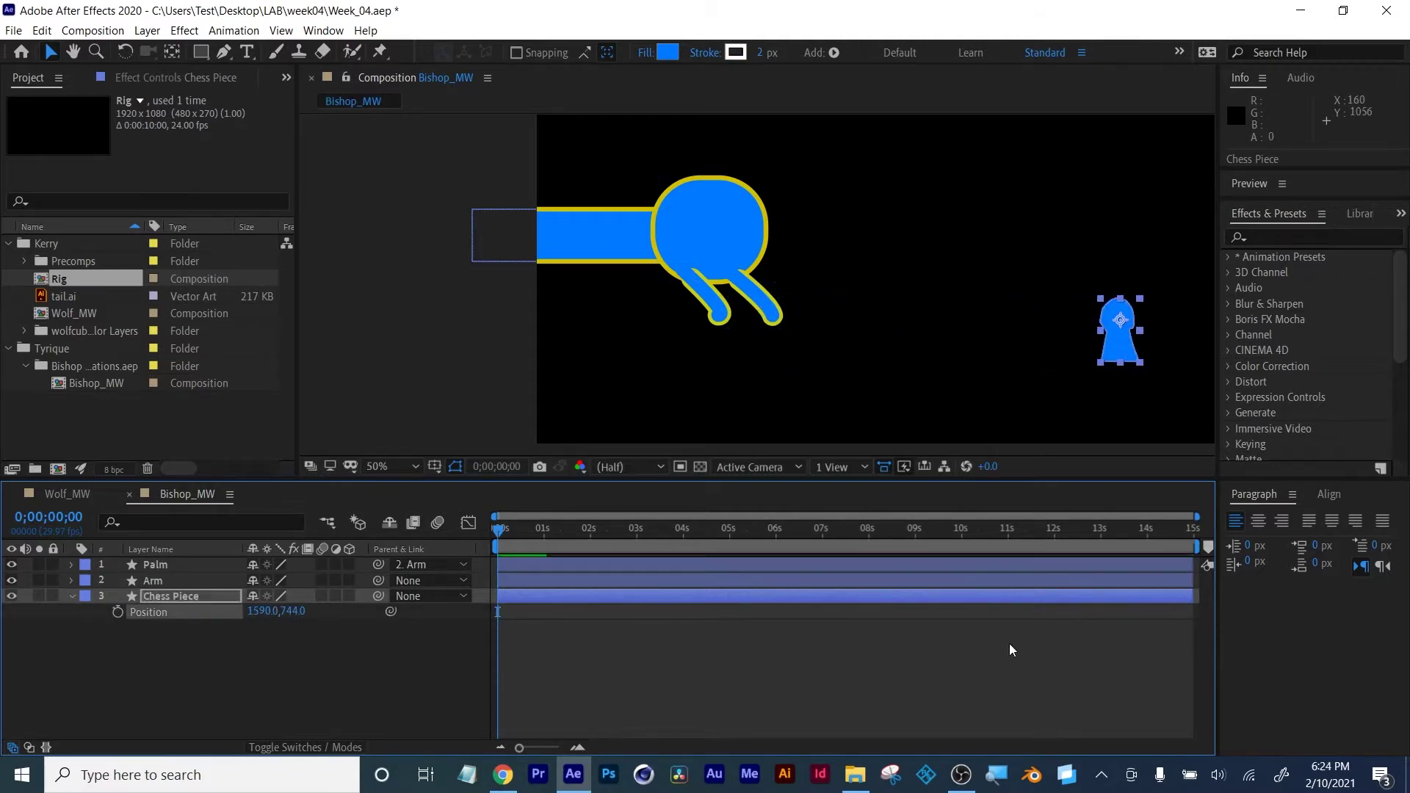
{"action": "left_click", "coordinate": [1009, 643]}
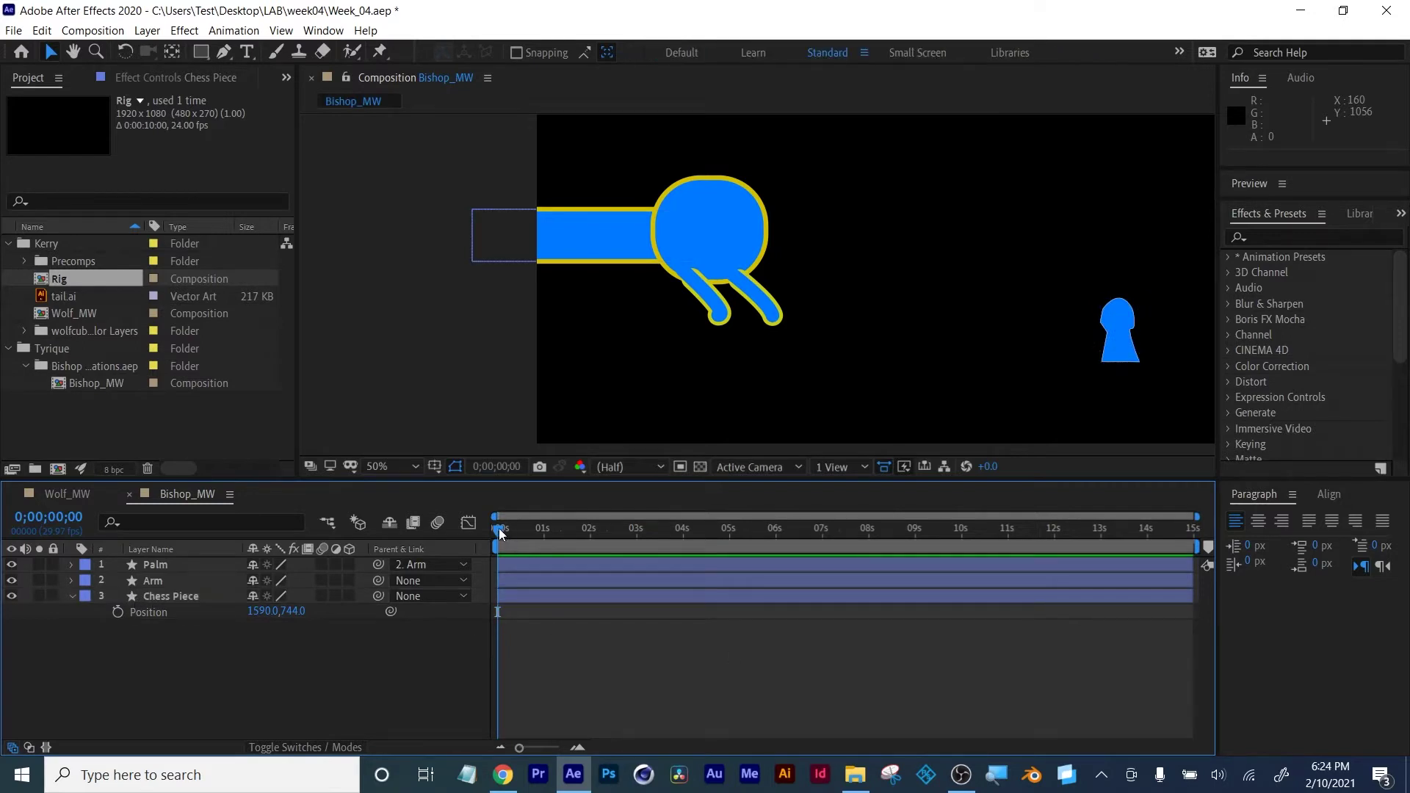
Go to 0;00;02;28 and link the Palm layer to the Arm layer as its parent
{"action": "left_click_drag", "start_coordinate": [499, 532], "coordinate": [633, 531]}
{"action": "left_click", "coordinate": [355, 621]}
{"action": "left_click", "coordinate": [155, 565]}
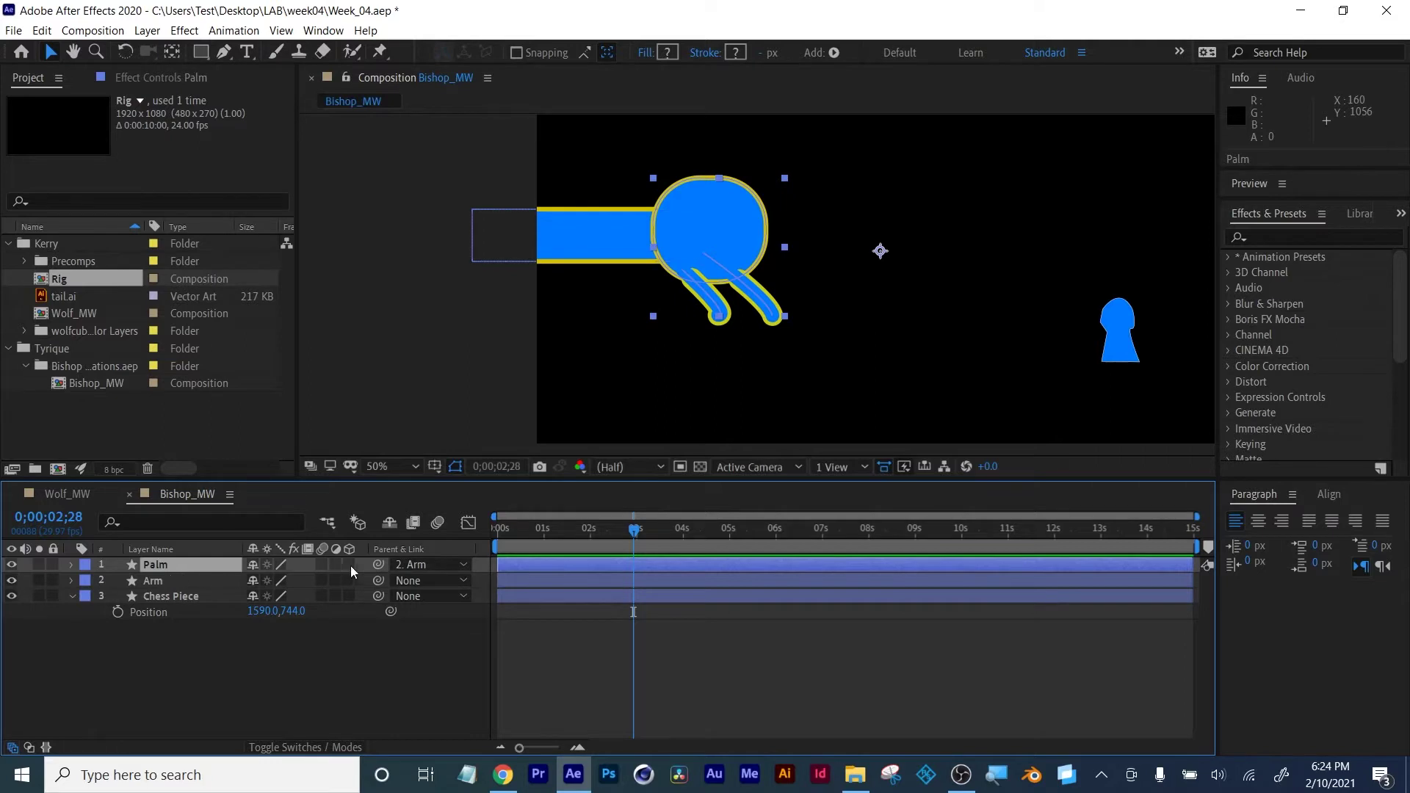
{"action": "left_click", "coordinate": [422, 565]}
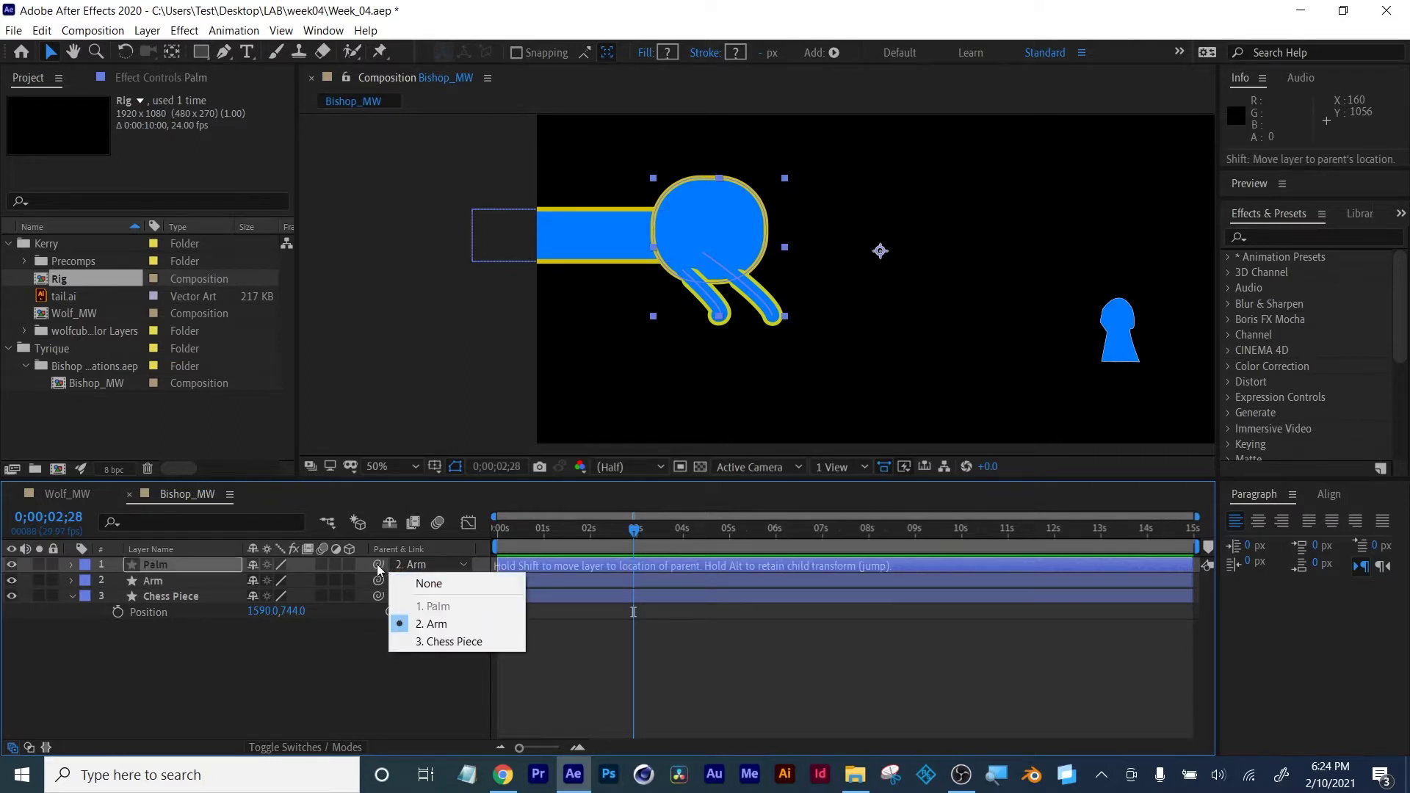
{"action": "left_click_drag", "start_coordinate": [378, 564], "coordinate": [257, 582]}
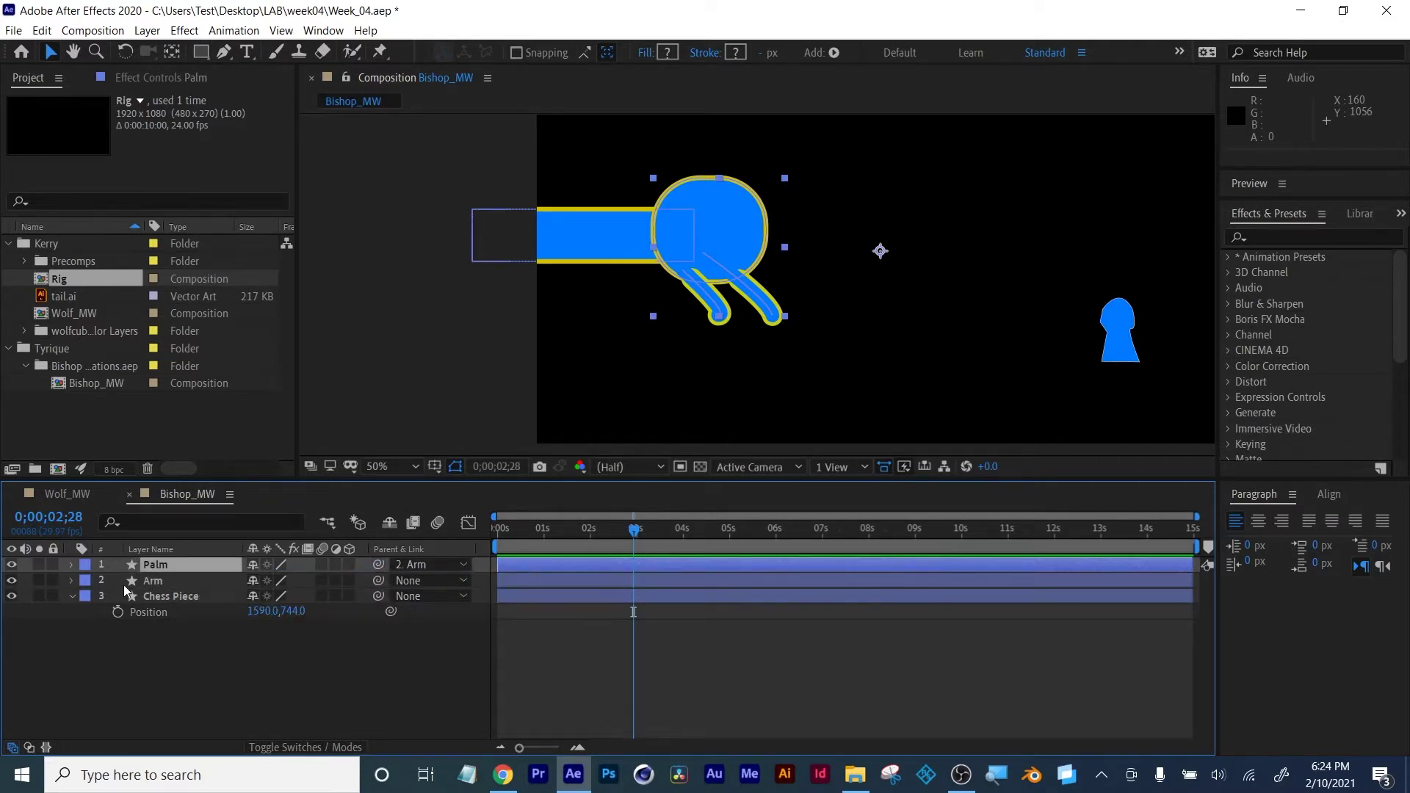
Move the Arm layer toward the chess piece to Position 1543.0, 540.0
{"action": "left_click", "coordinate": [163, 586]}
{"action": "key", "text": "p"}
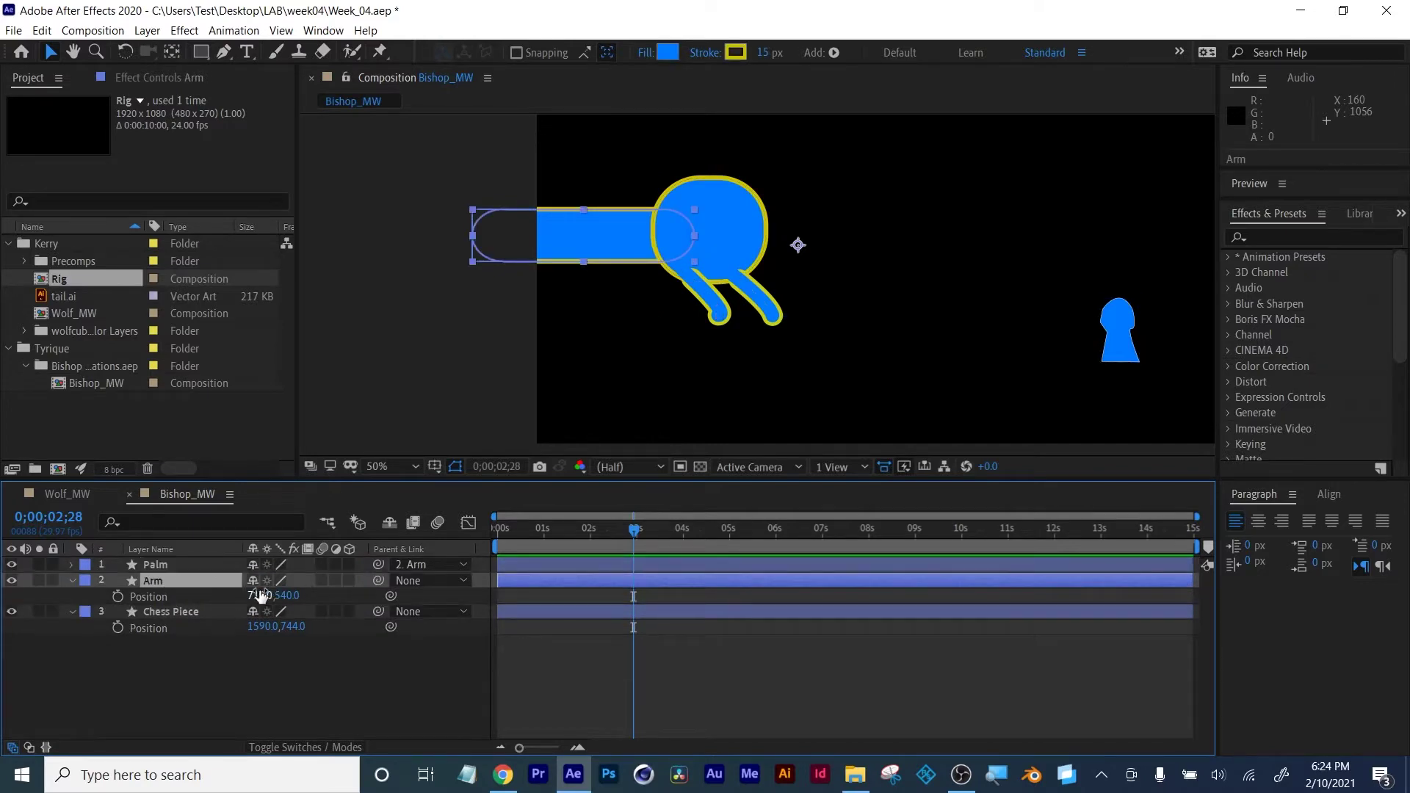
{"action": "left_click_drag", "start_coordinate": [258, 596], "coordinate": [912, 601]}
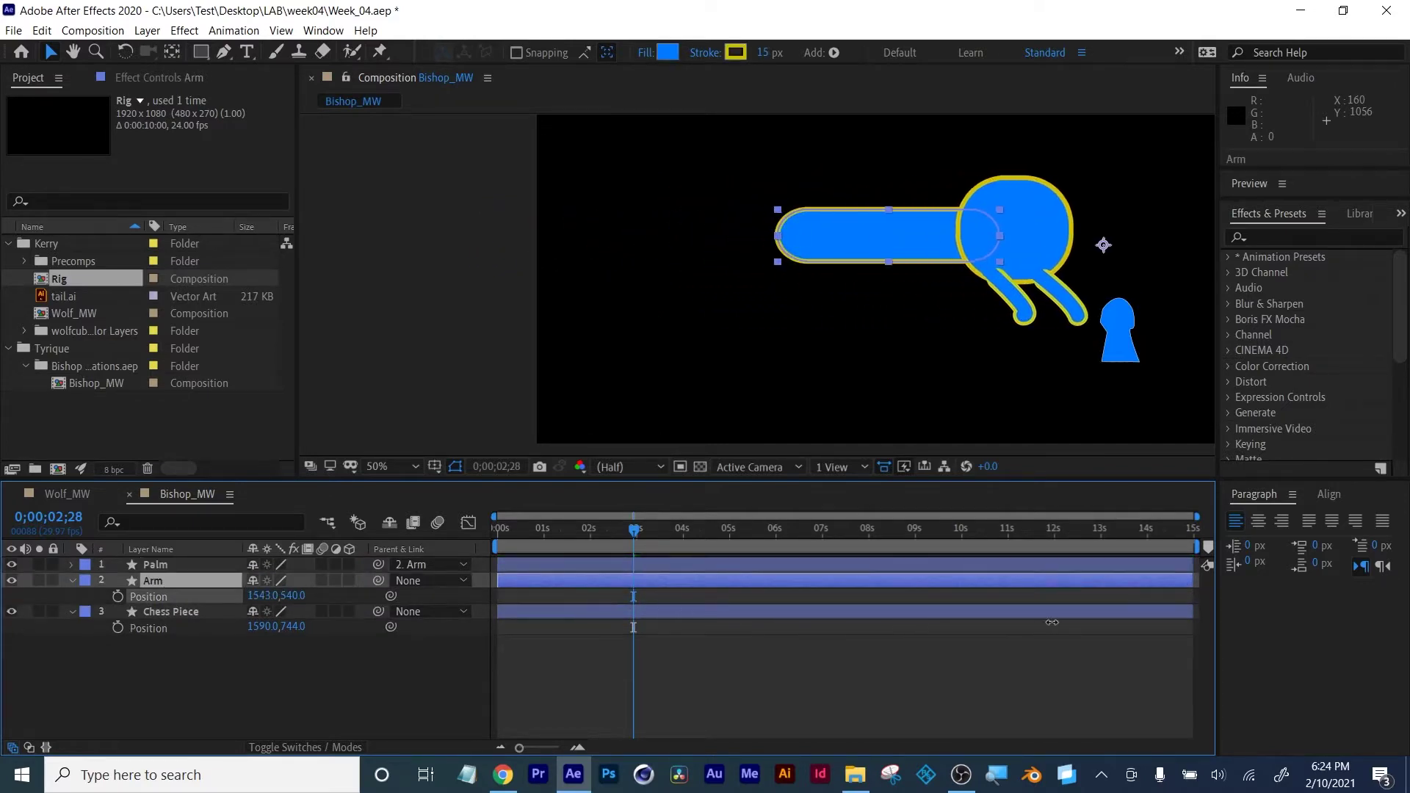
{"action": "key", "text": "F2"}
Move the Arm layer's anchor point to the arm's wrist end inside the palm using the Pan Behind tool
{"action": "left_click", "coordinate": [155, 580]}
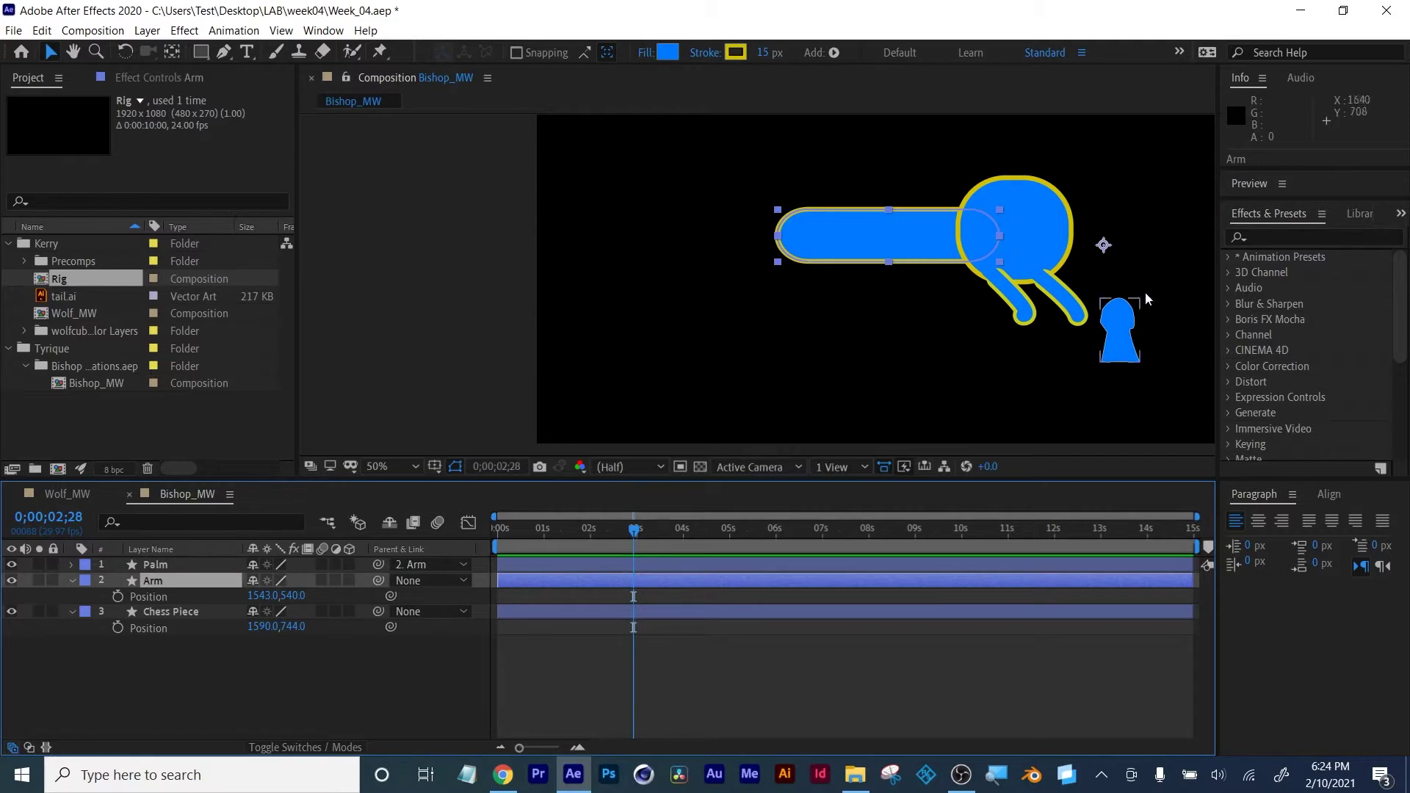
{"action": "key", "text": "y"}
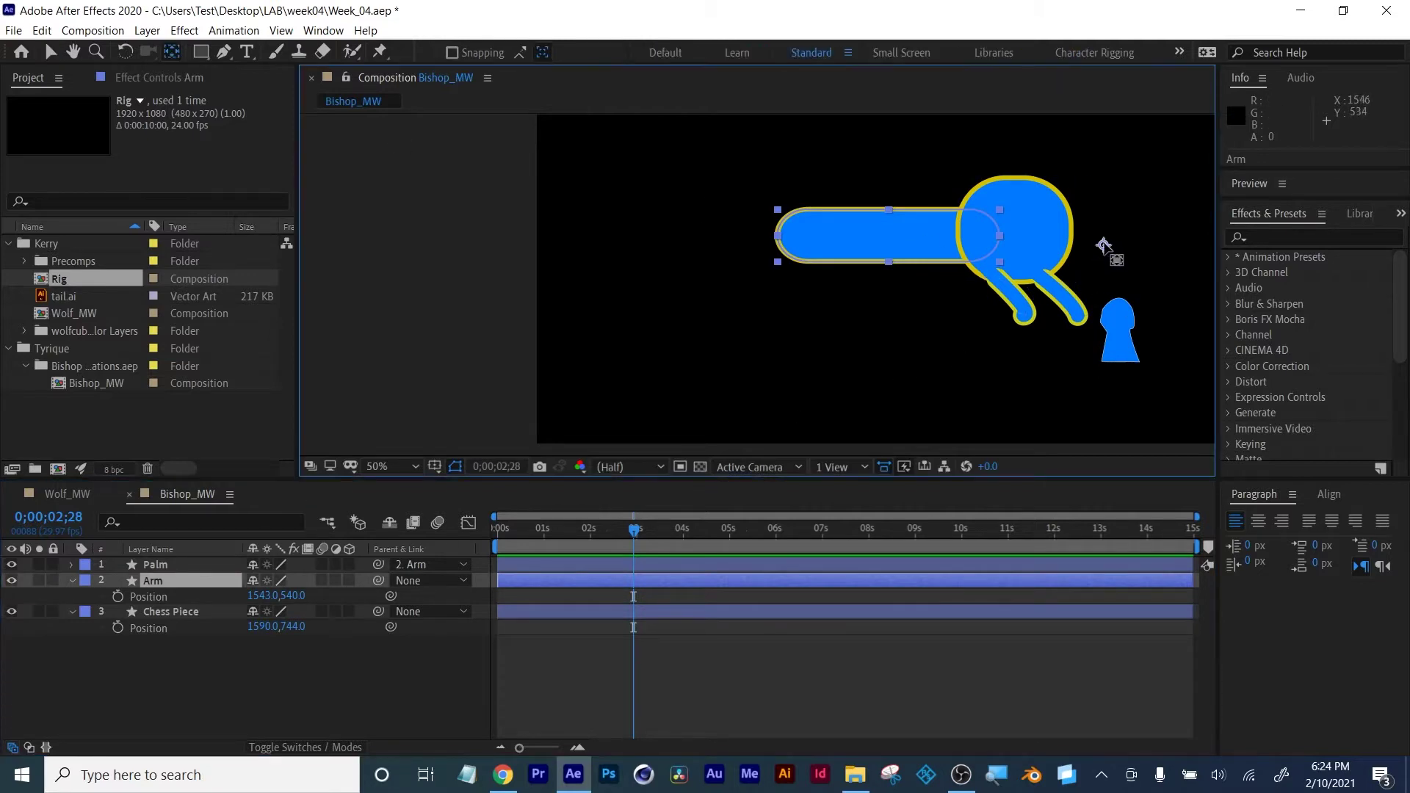
{"action": "left_click_drag", "start_coordinate": [1104, 245], "coordinate": [997, 238]}
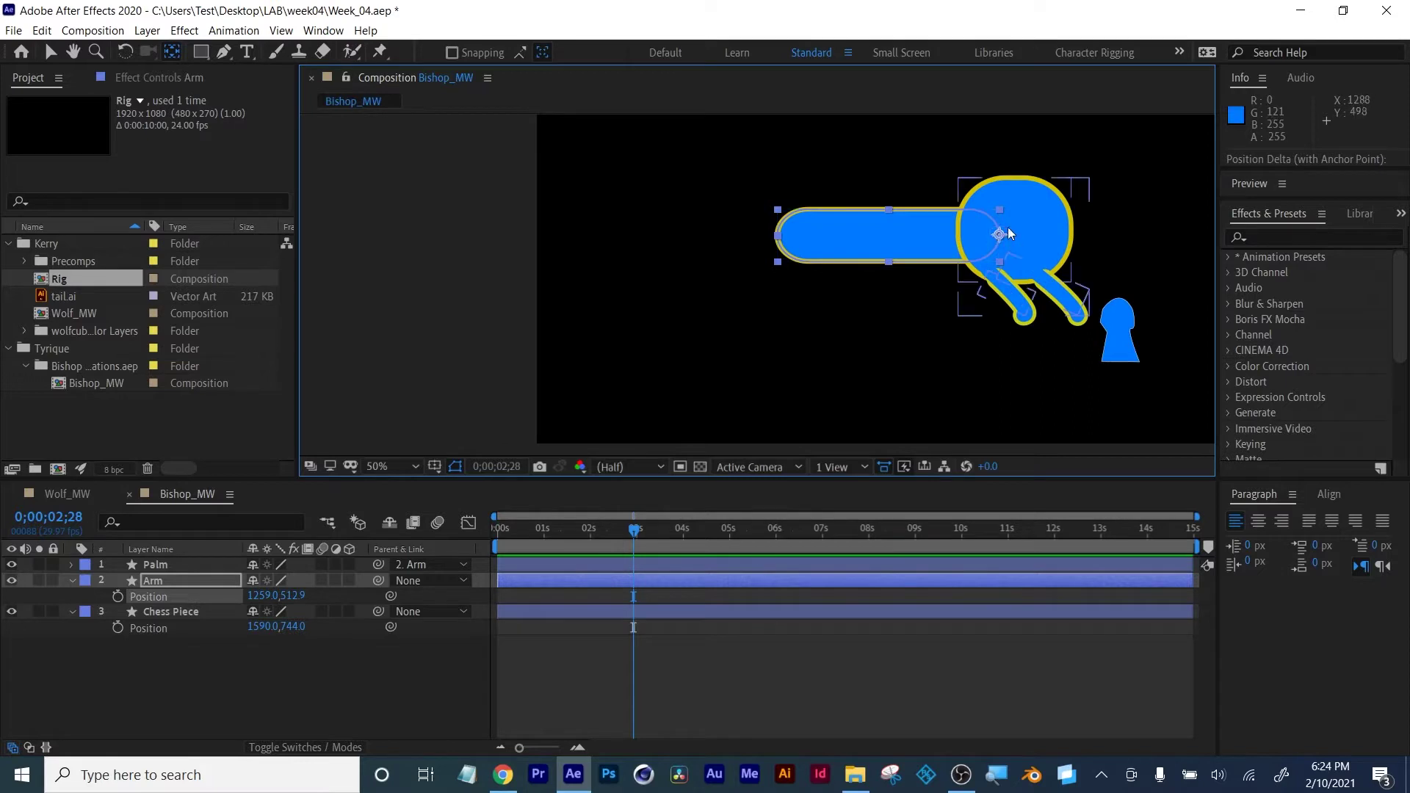
{"action": "key", "text": "s"}
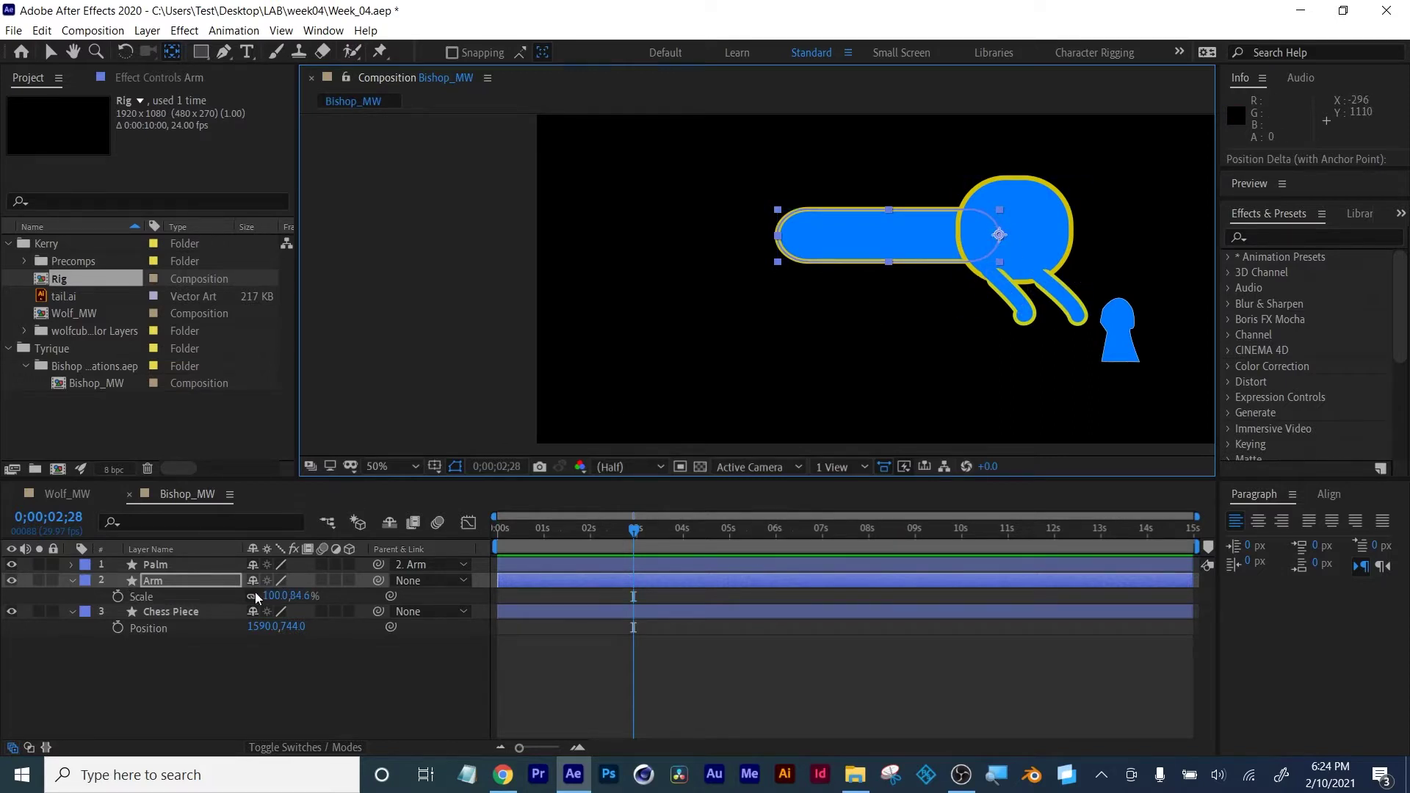
{"action": "left_click_drag", "start_coordinate": [303, 596], "coordinate": [218, 679]}
{"action": "key", "text": "ctrl+z"}
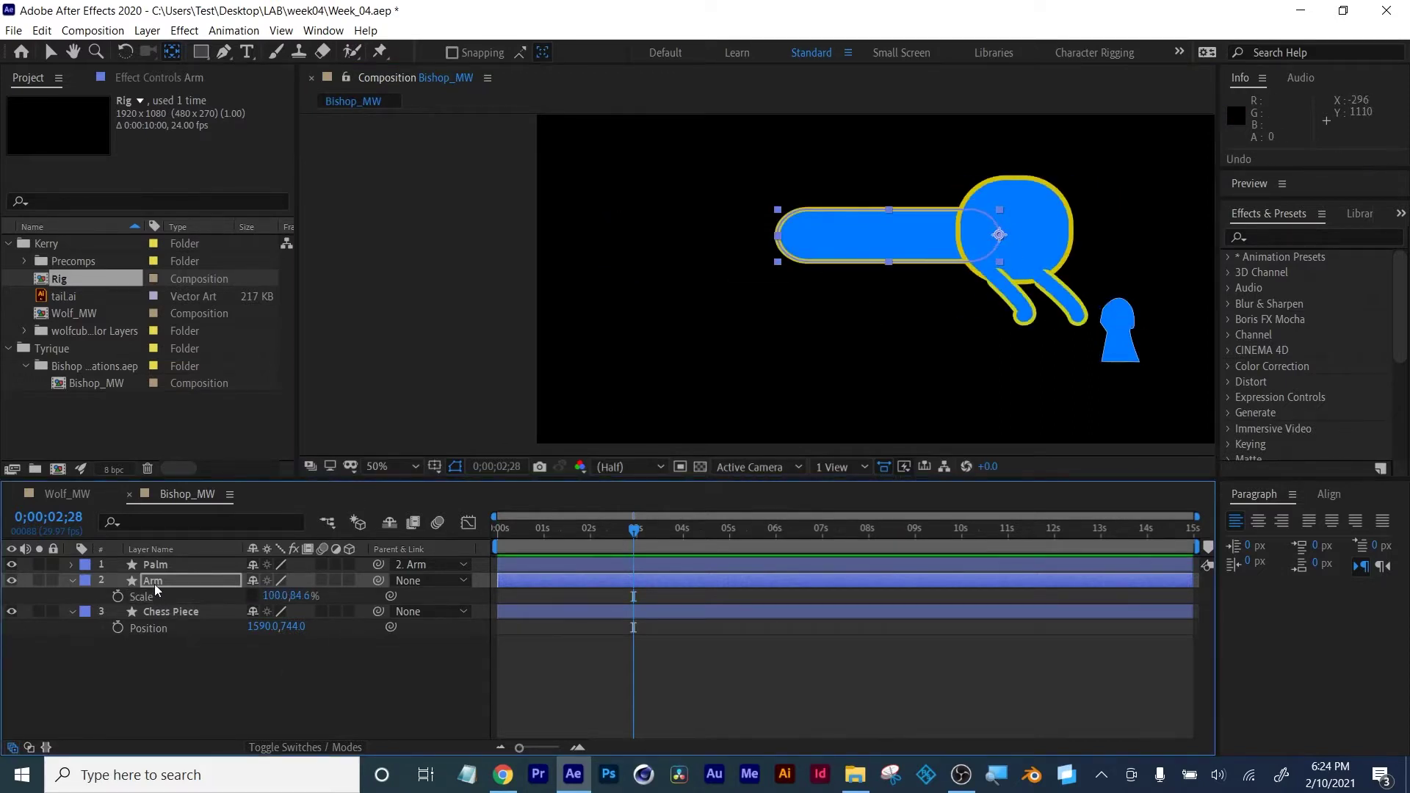
Reveal the Arm layer's Transform properties and set the Palm layer's parent to None
{"action": "left_click", "coordinate": [72, 581]}
{"action": "left_click", "coordinate": [72, 581]}
{"action": "left_click", "coordinate": [418, 581]}
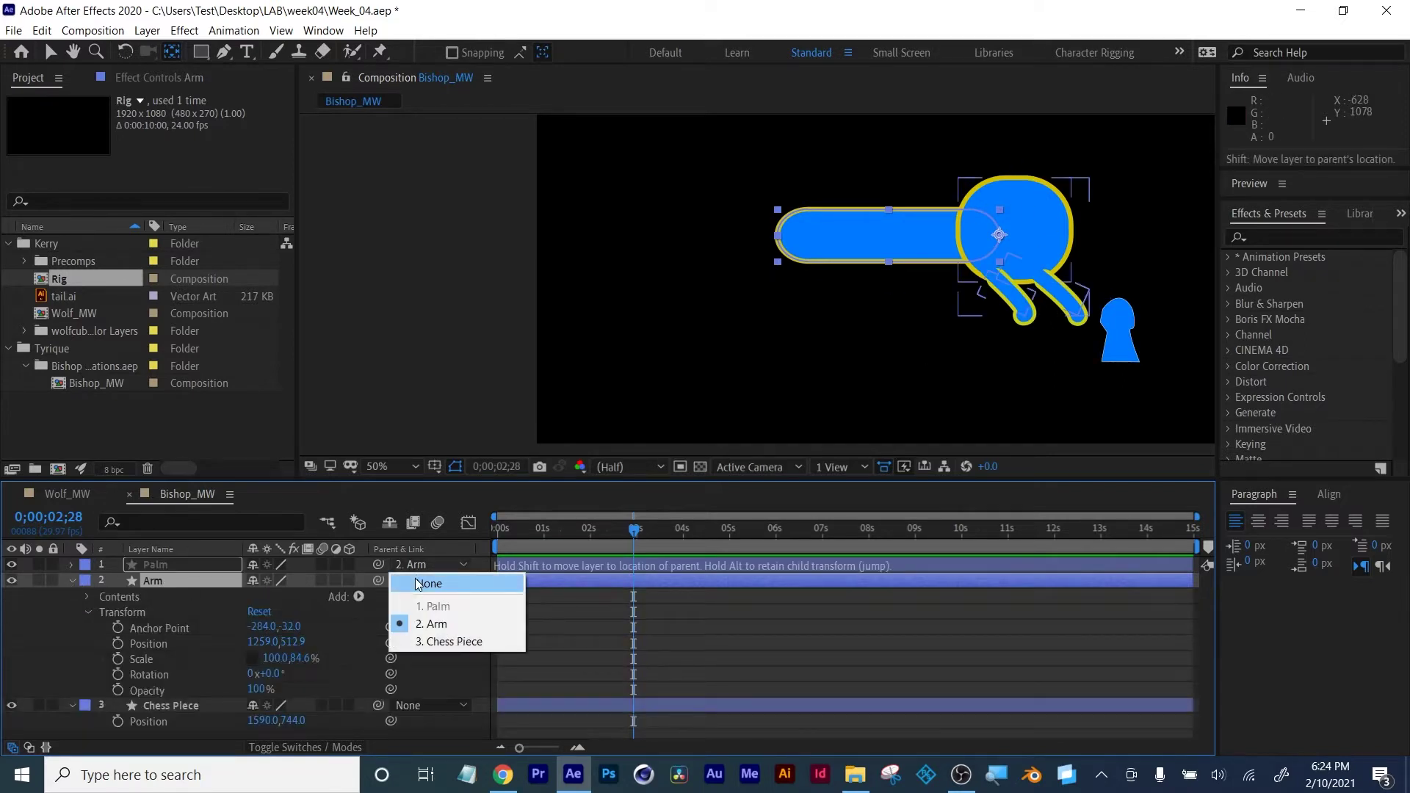
{"action": "left_click", "coordinate": [423, 584]}
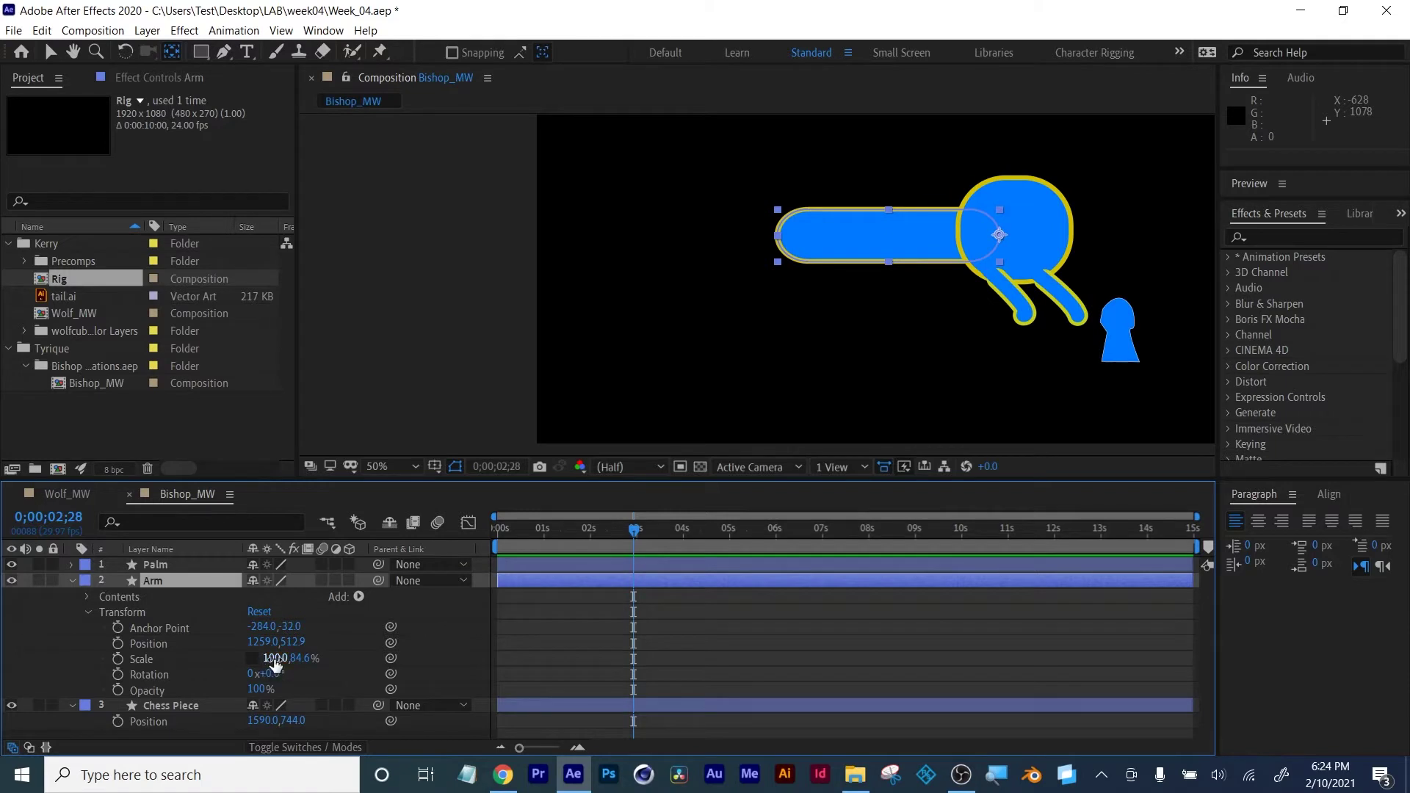
Scale the Arm layer to 261.0, 183.6% and shift it further under the palm to Position 1339.0, 512.9
{"action": "left_click_drag", "start_coordinate": [275, 659], "coordinate": [407, 653]}
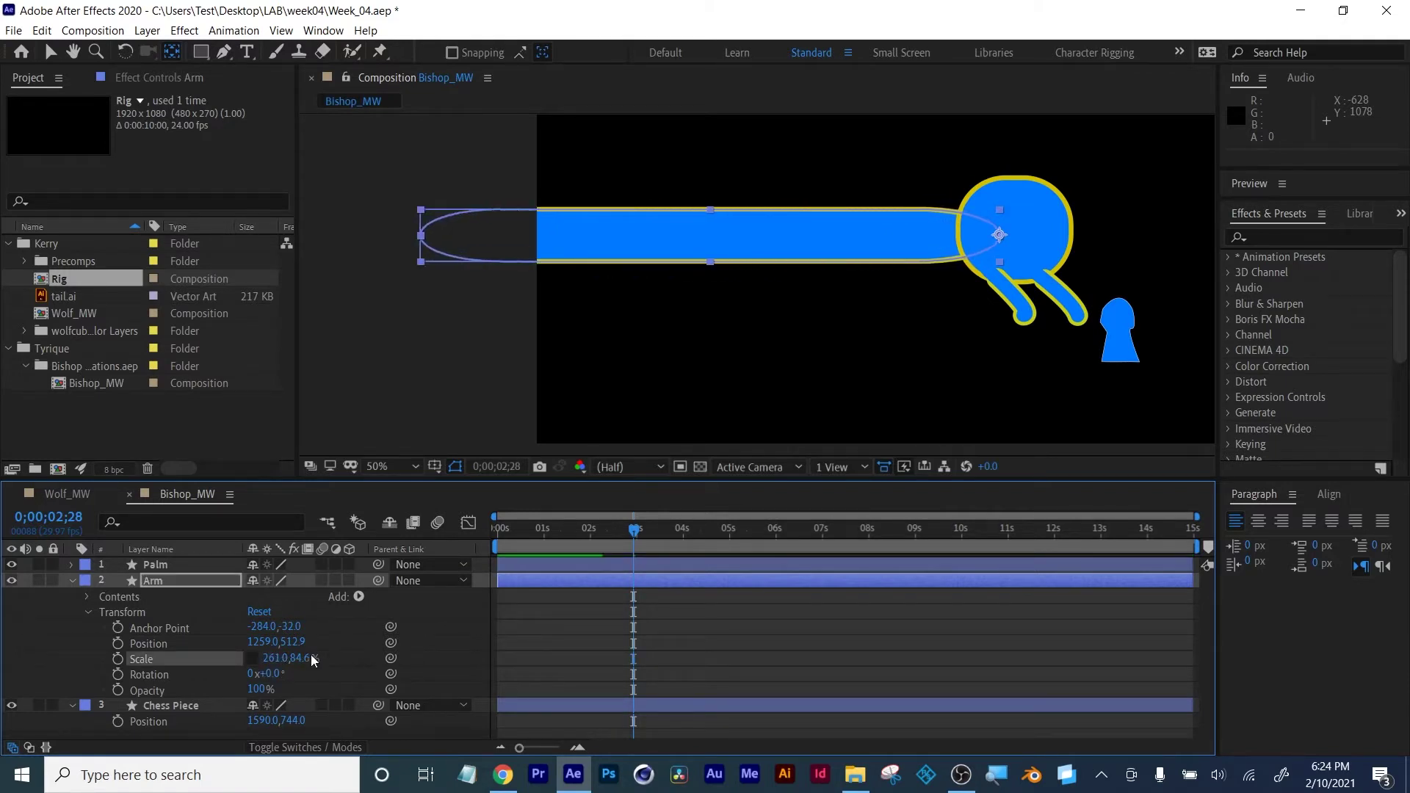
{"action": "left_click_drag", "start_coordinate": [311, 658], "coordinate": [386, 655]}
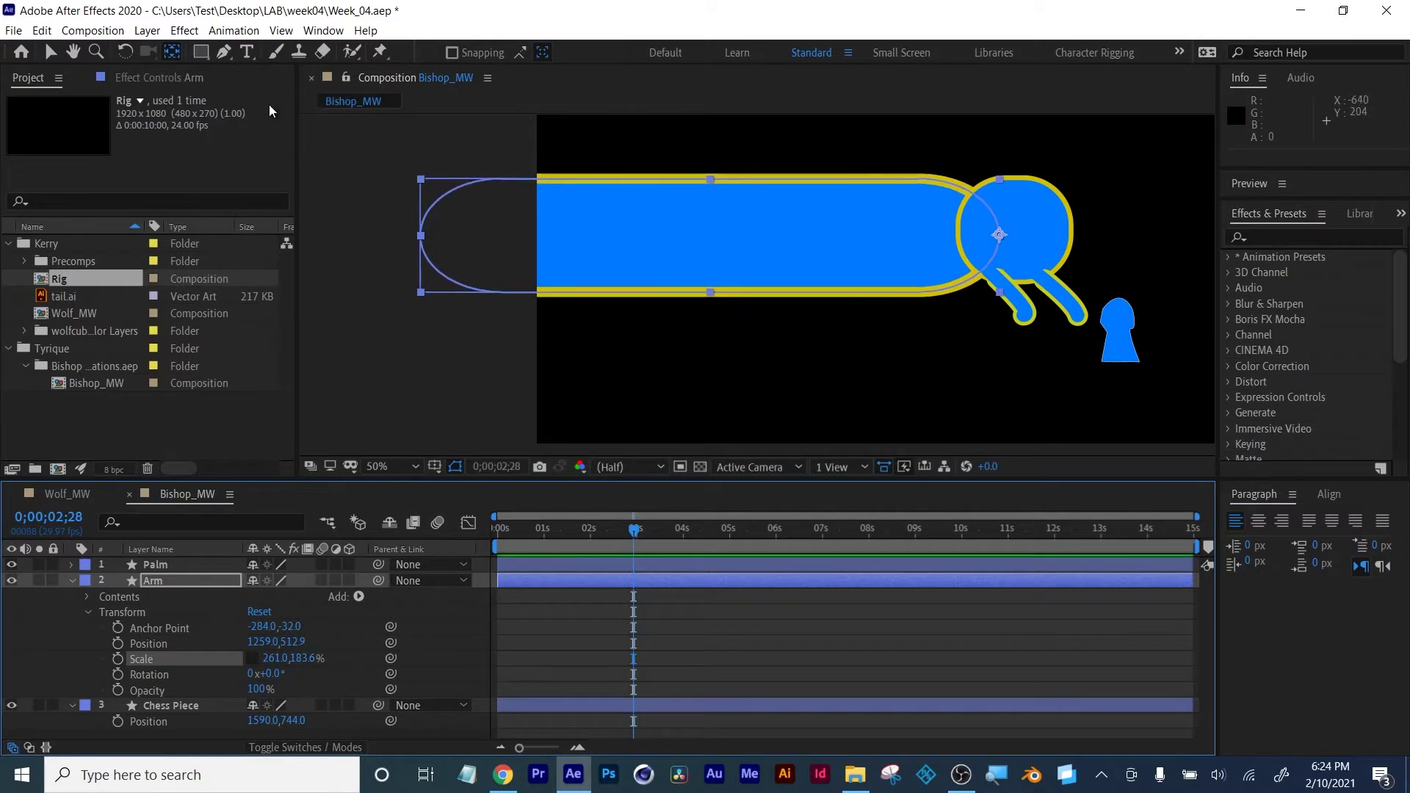
{"action": "left_click", "coordinate": [51, 54]}
{"action": "left_click_drag", "start_coordinate": [737, 258], "coordinate": [765, 257]}
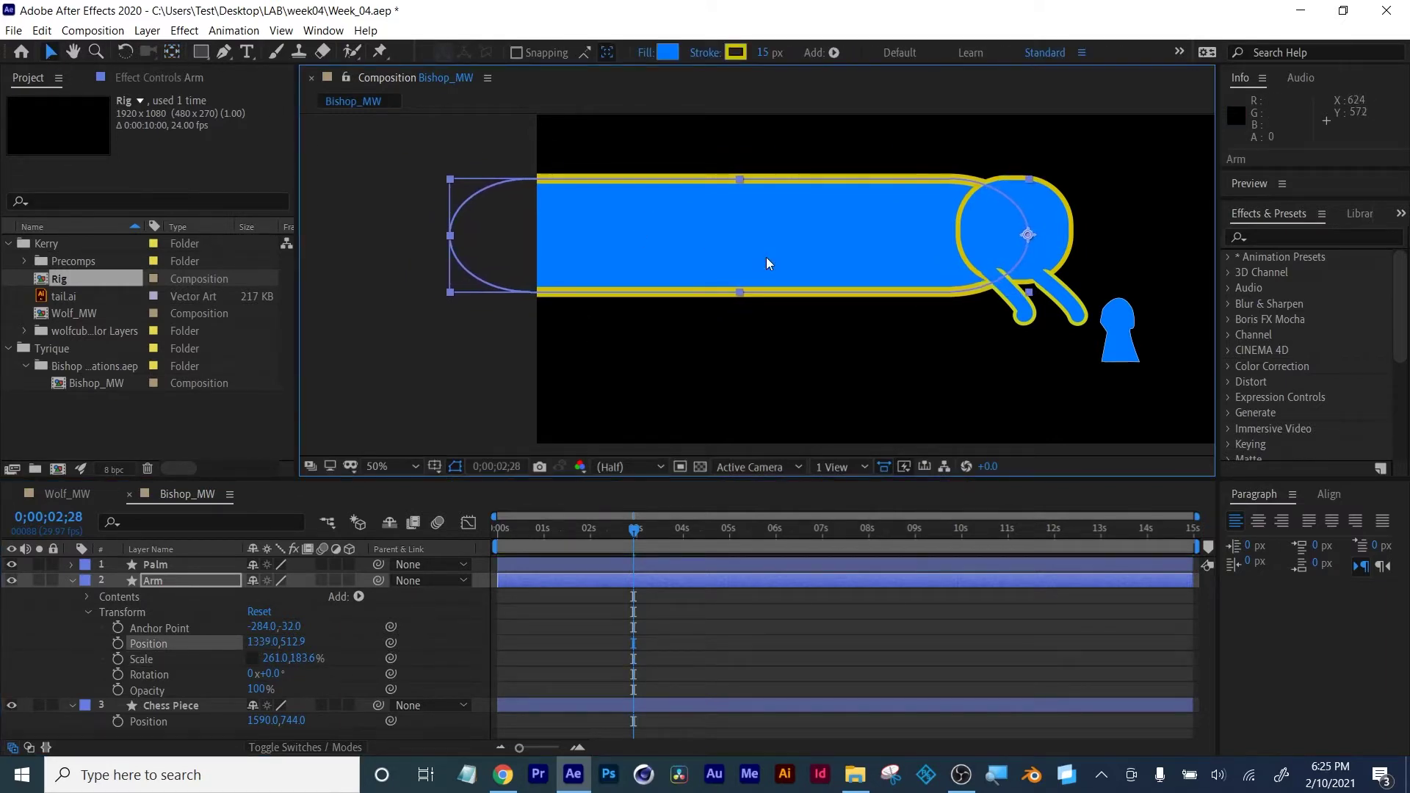
Parent the Palm layer to the Arm layer and move the Arm with its hand to Position 1411.0, 512.9
{"action": "left_click", "coordinate": [421, 570]}
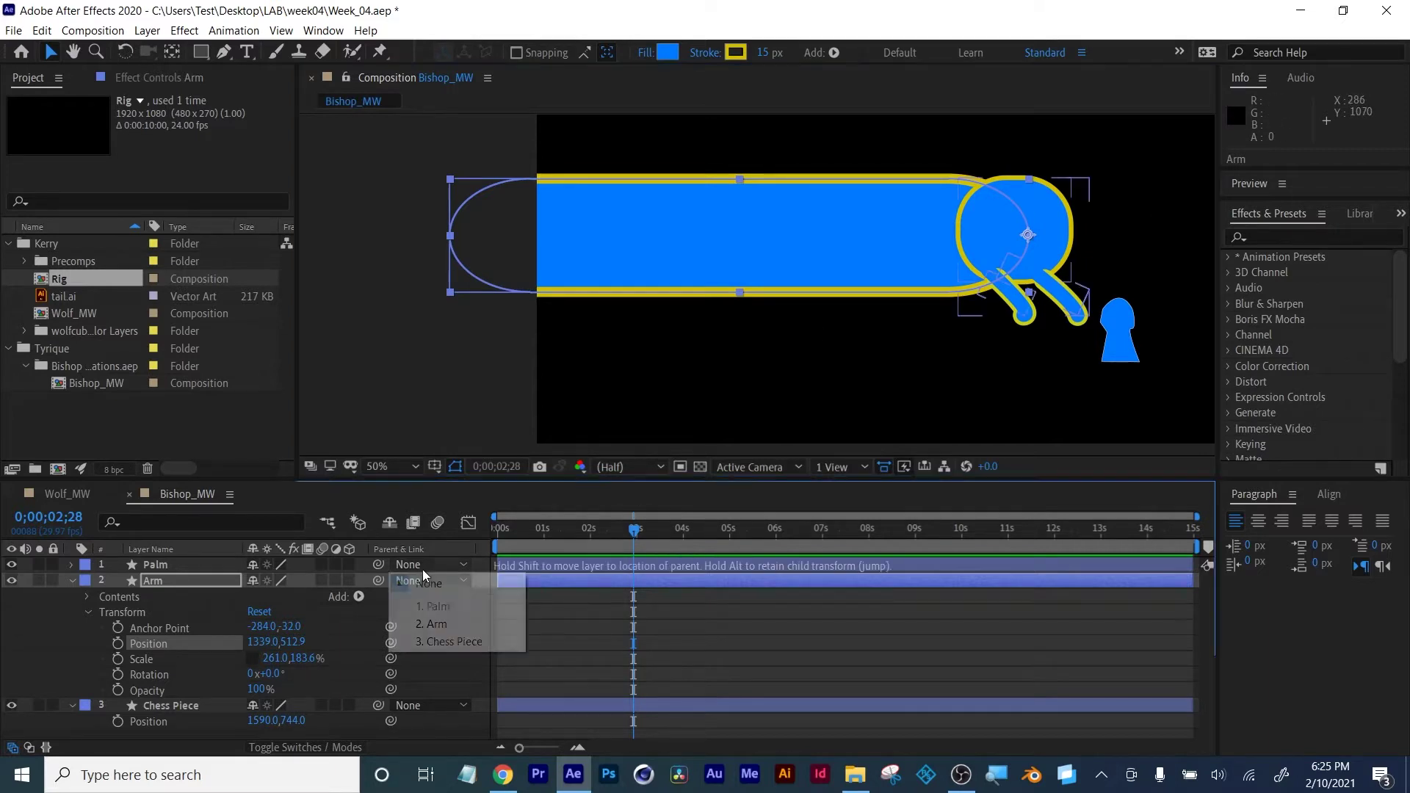
{"action": "left_click", "coordinate": [415, 621]}
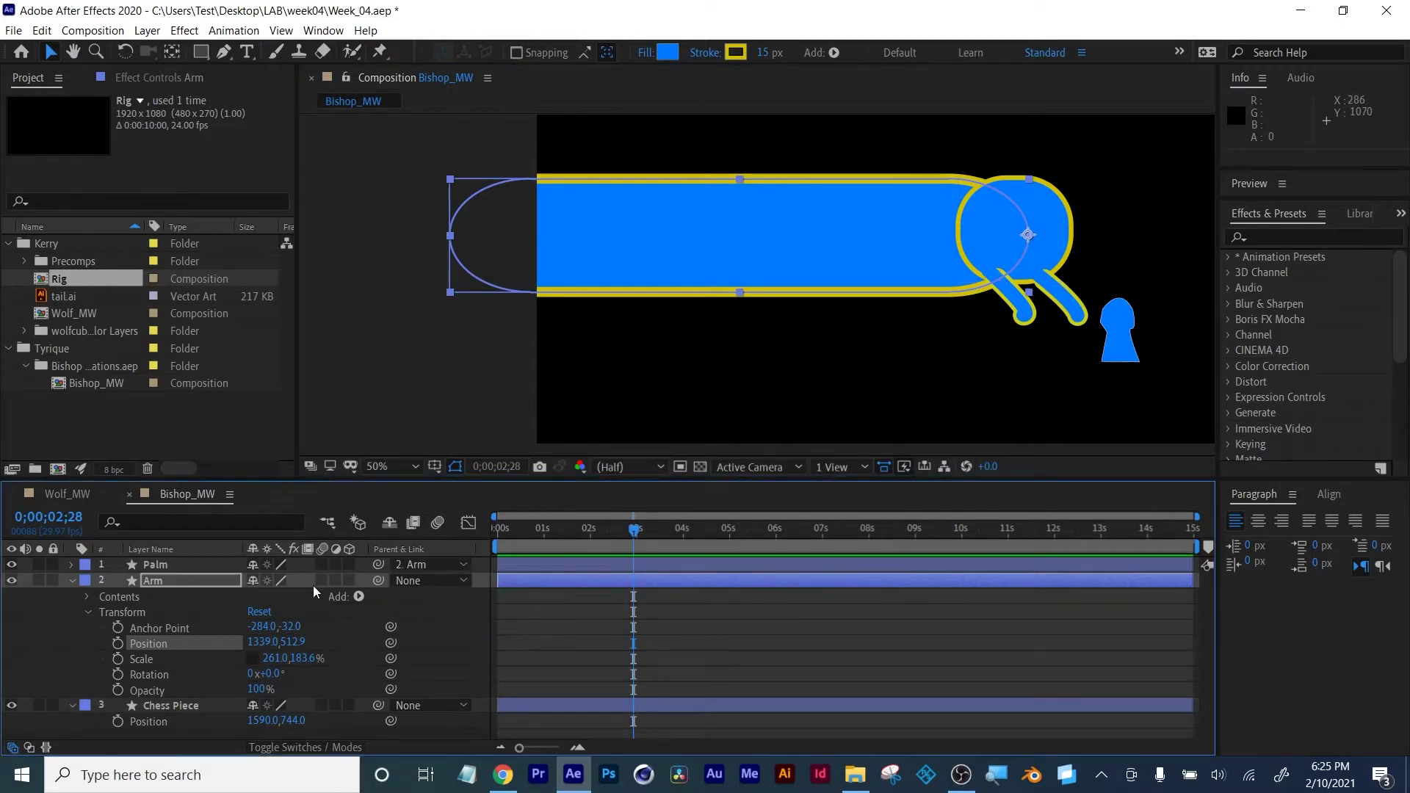
{"action": "left_click", "coordinate": [151, 580]}
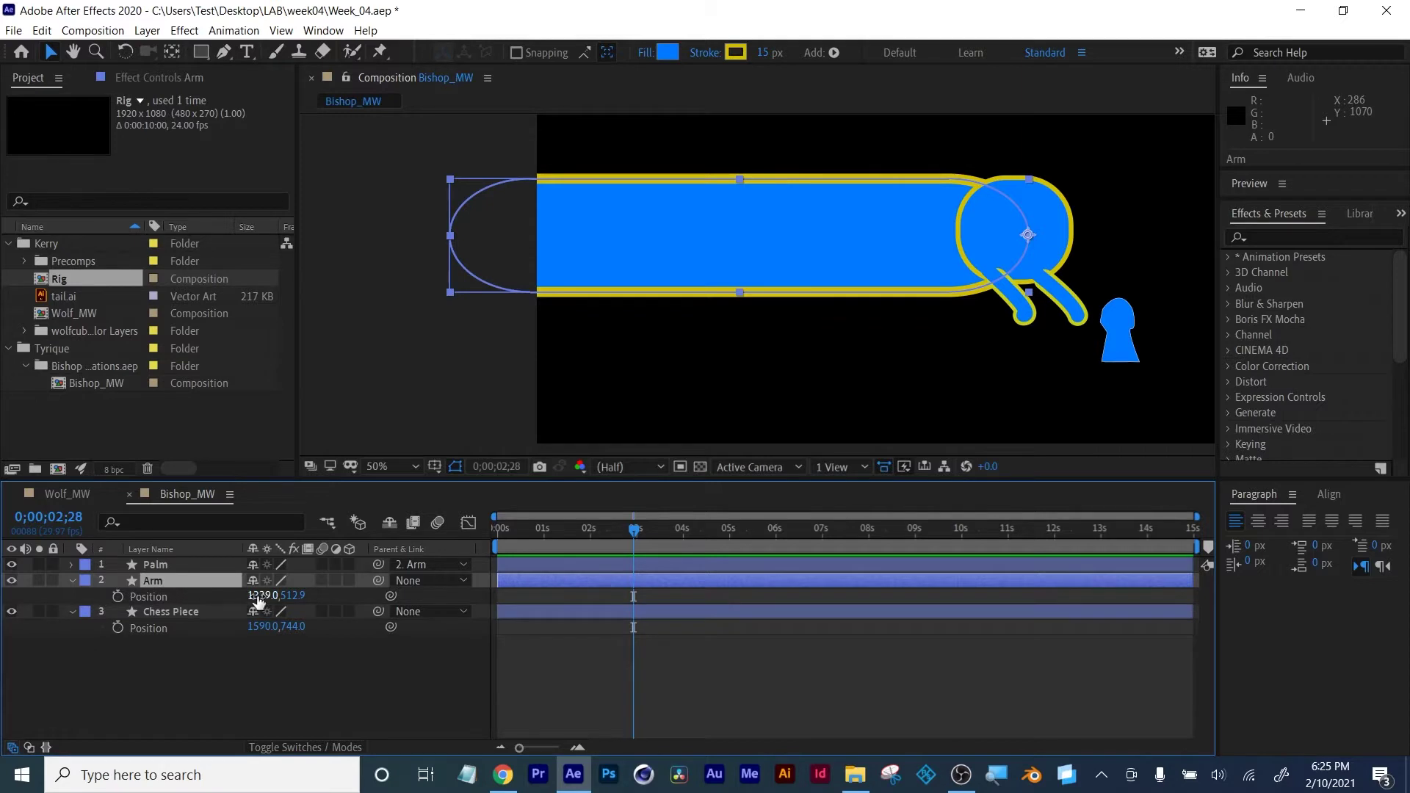
{"action": "left_click_drag", "start_coordinate": [258, 600], "coordinate": [452, 575]}
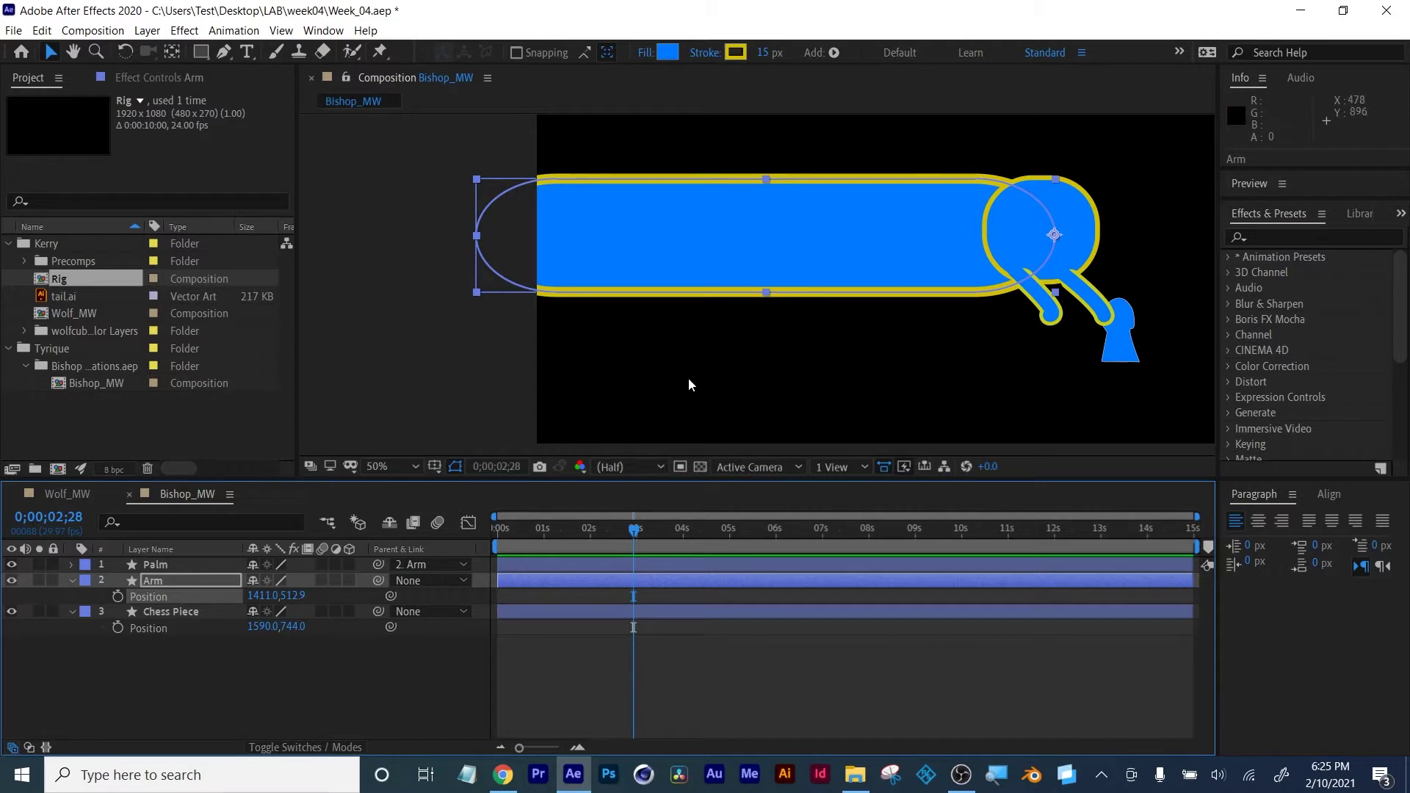
Keyframe the Arm's Position at 0;00;00;00 and set it to 1529.0, 512.9 at 0;00;03;00
{"action": "left_click_drag", "start_coordinate": [633, 529], "coordinate": [476, 553]}
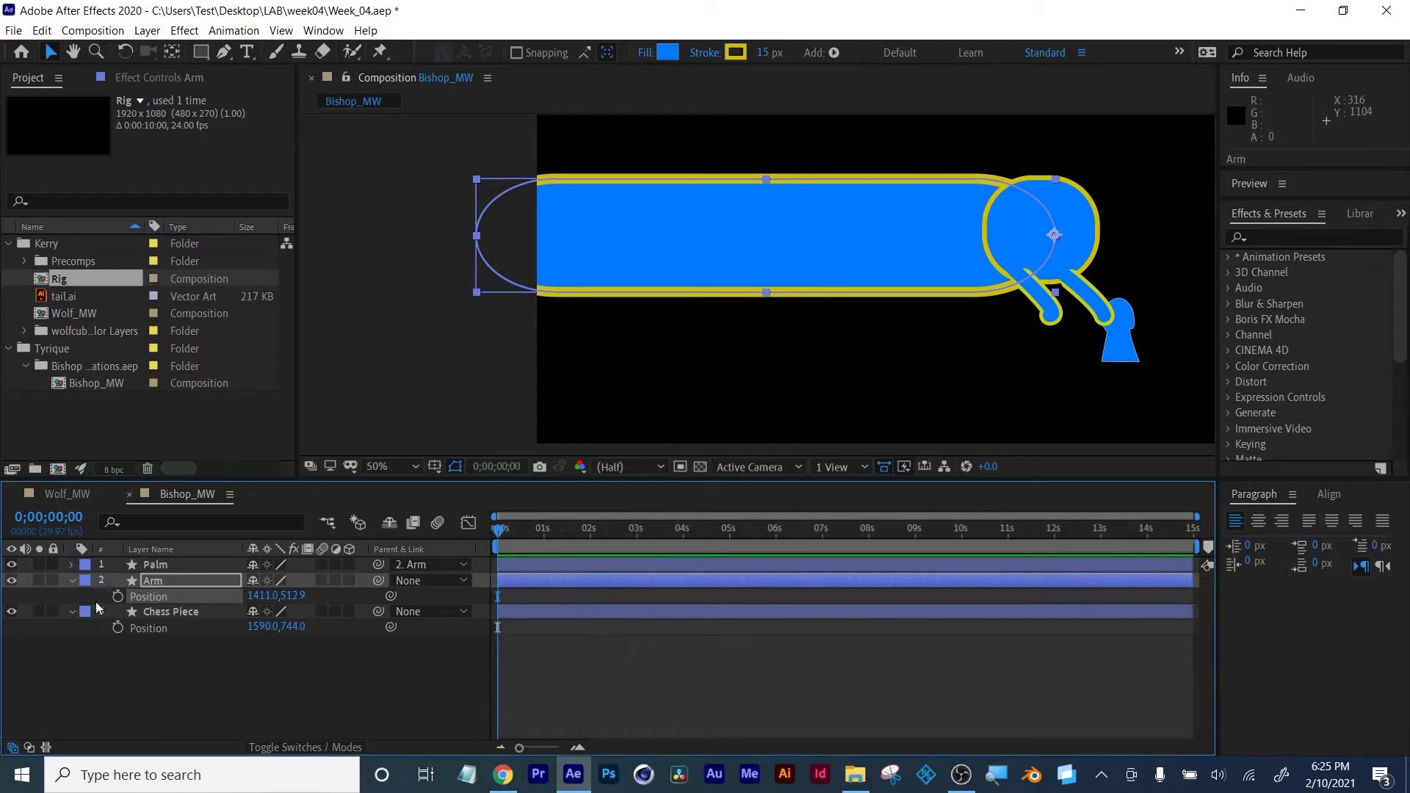
{"action": "left_click", "coordinate": [118, 596]}
{"action": "left_click", "coordinate": [600, 536]}
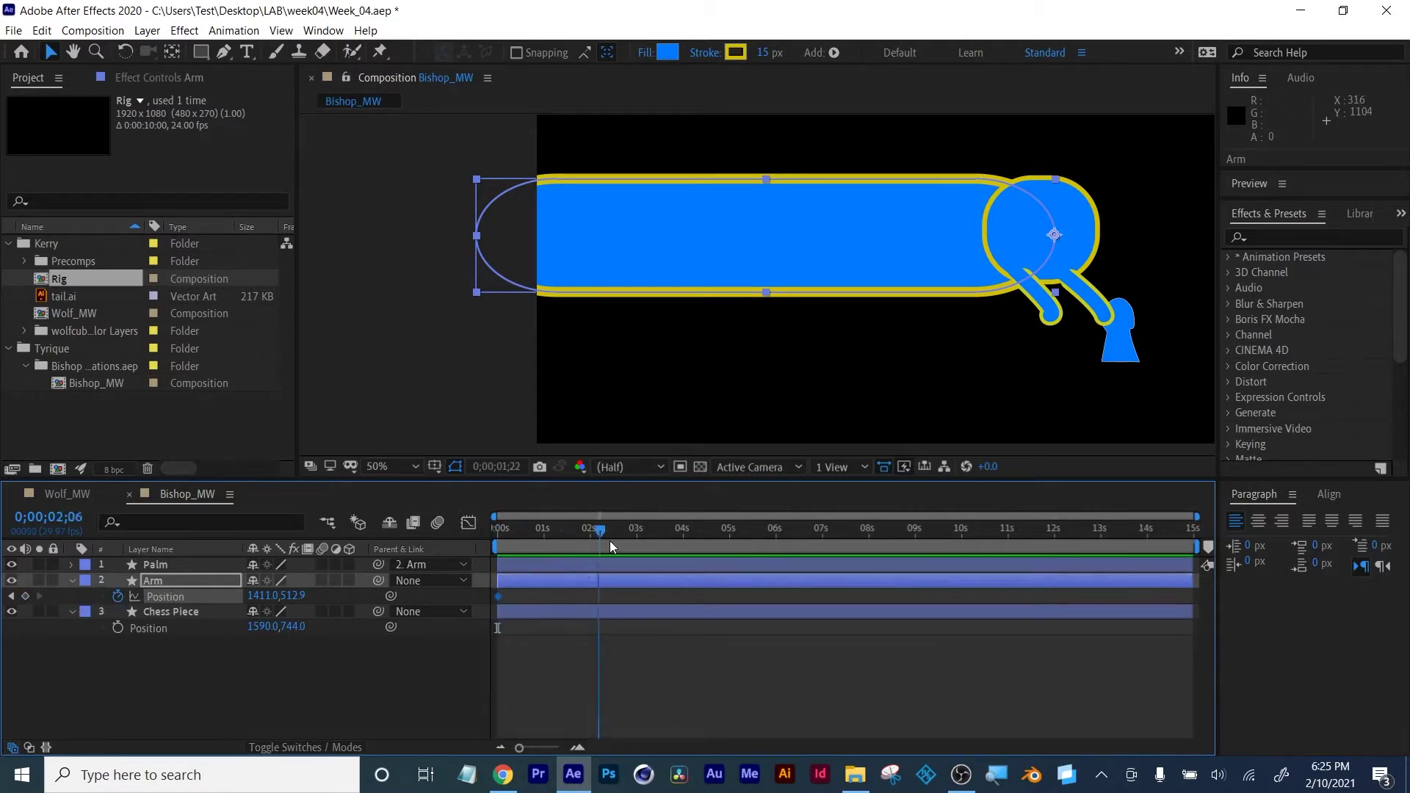
{"action": "left_click_drag", "start_coordinate": [634, 542], "coordinate": [637, 536]}
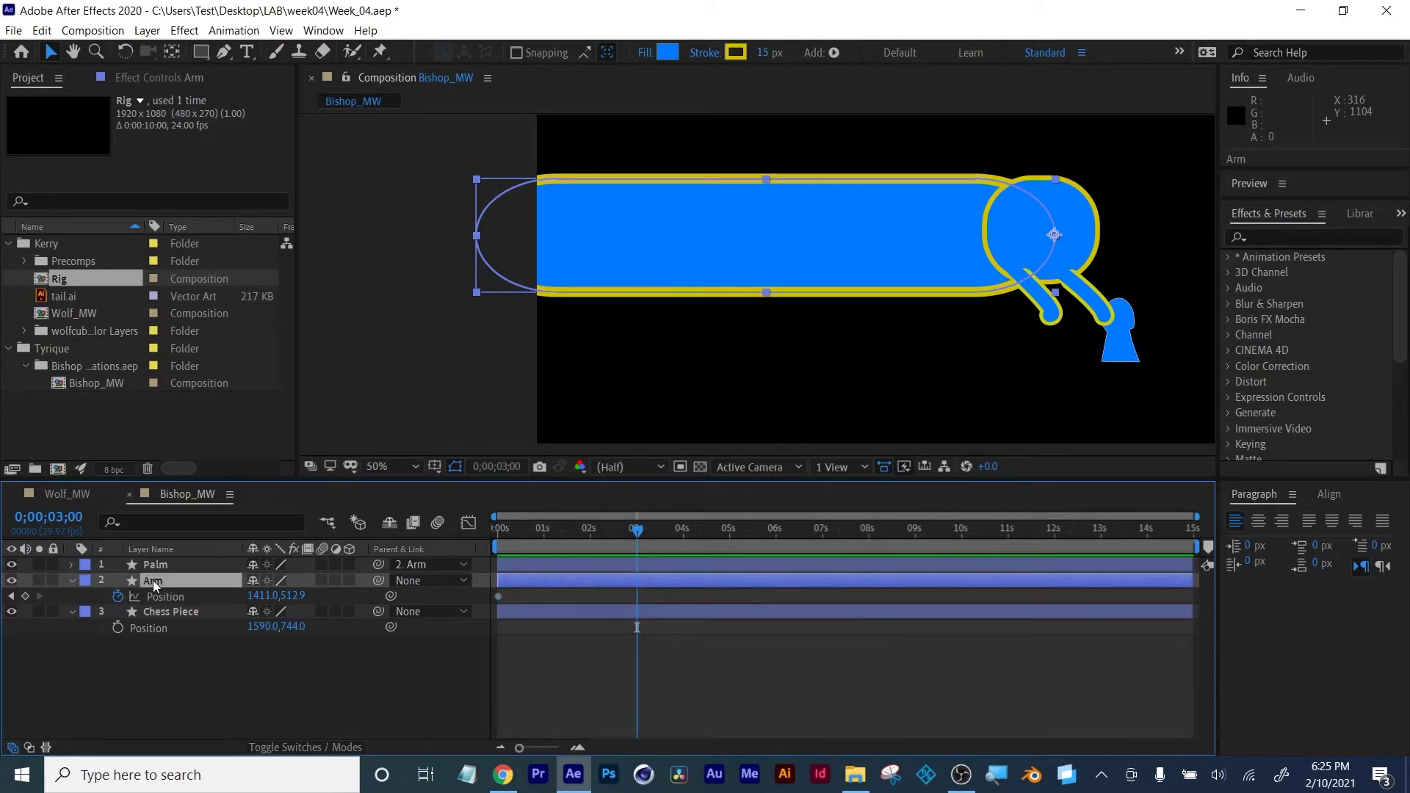
{"action": "left_click", "coordinate": [153, 580]}
{"action": "left_click", "coordinate": [25, 596]}
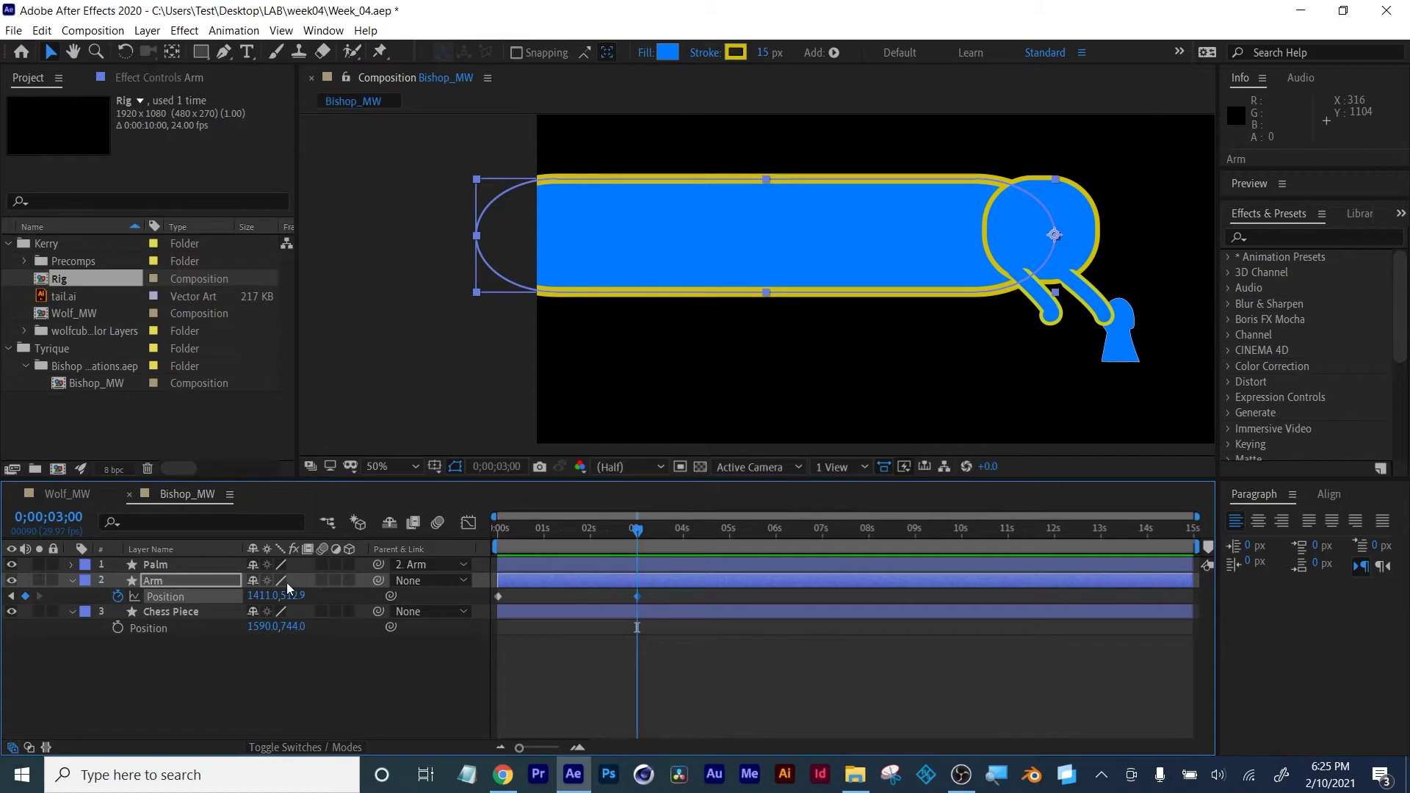
{"action": "left_click_drag", "start_coordinate": [261, 594], "coordinate": [358, 582]}
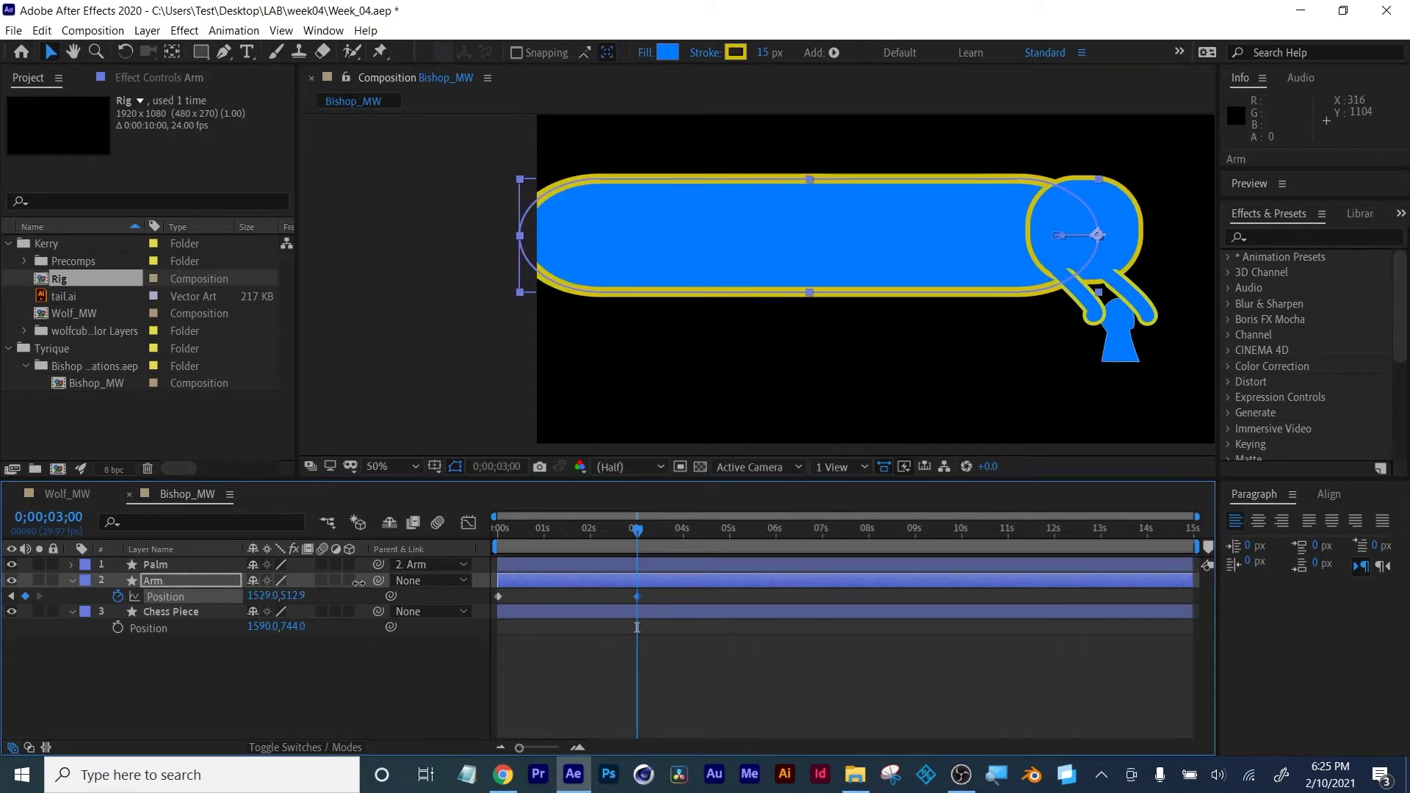
Set the Arm's Position keyframe at 0;00;00;00 to -306.0, 512.9 so the arm starts outside the frame
{"action": "left_click_drag", "start_coordinate": [638, 529], "coordinate": [480, 532]}
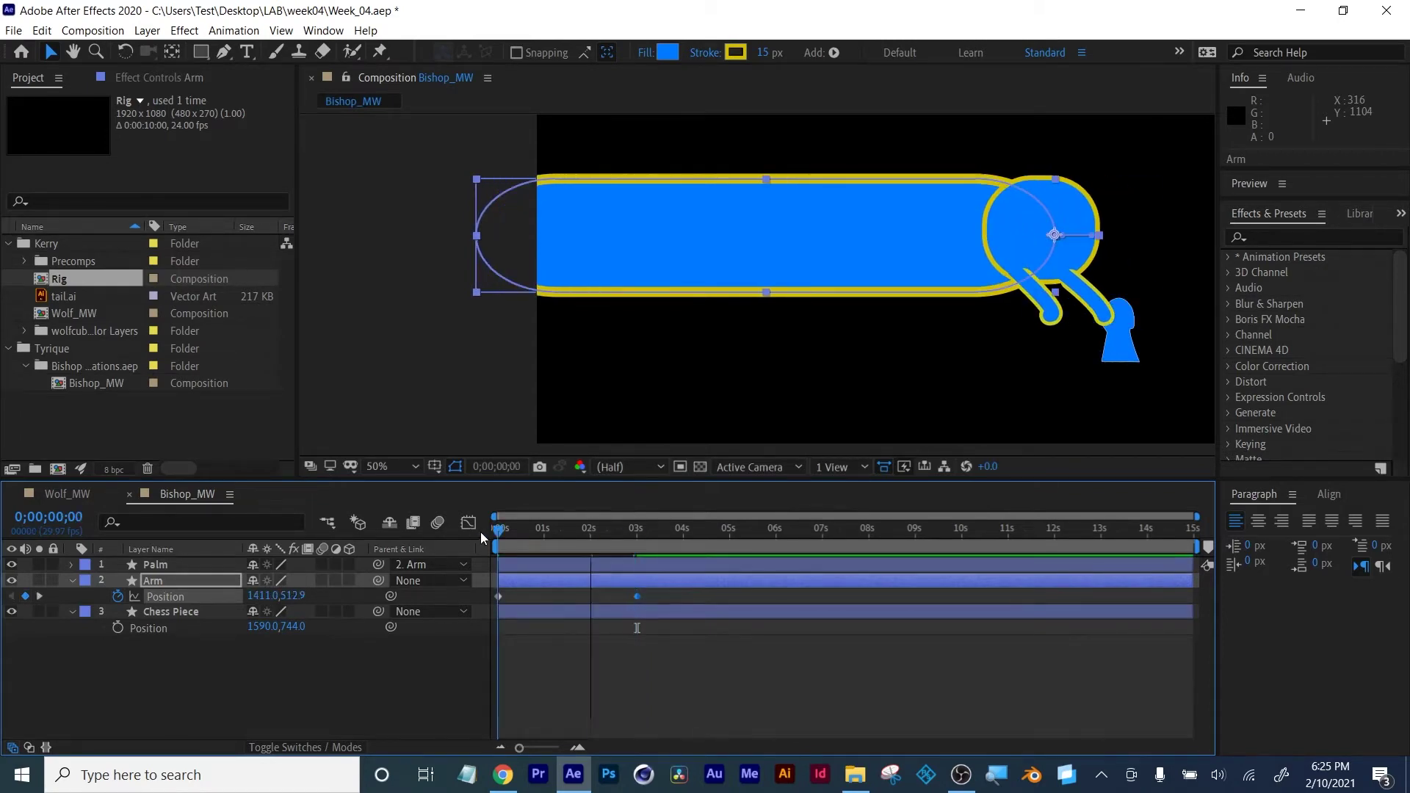
{"action": "left_click_drag", "start_coordinate": [263, 597], "coordinate": [168, 593]}
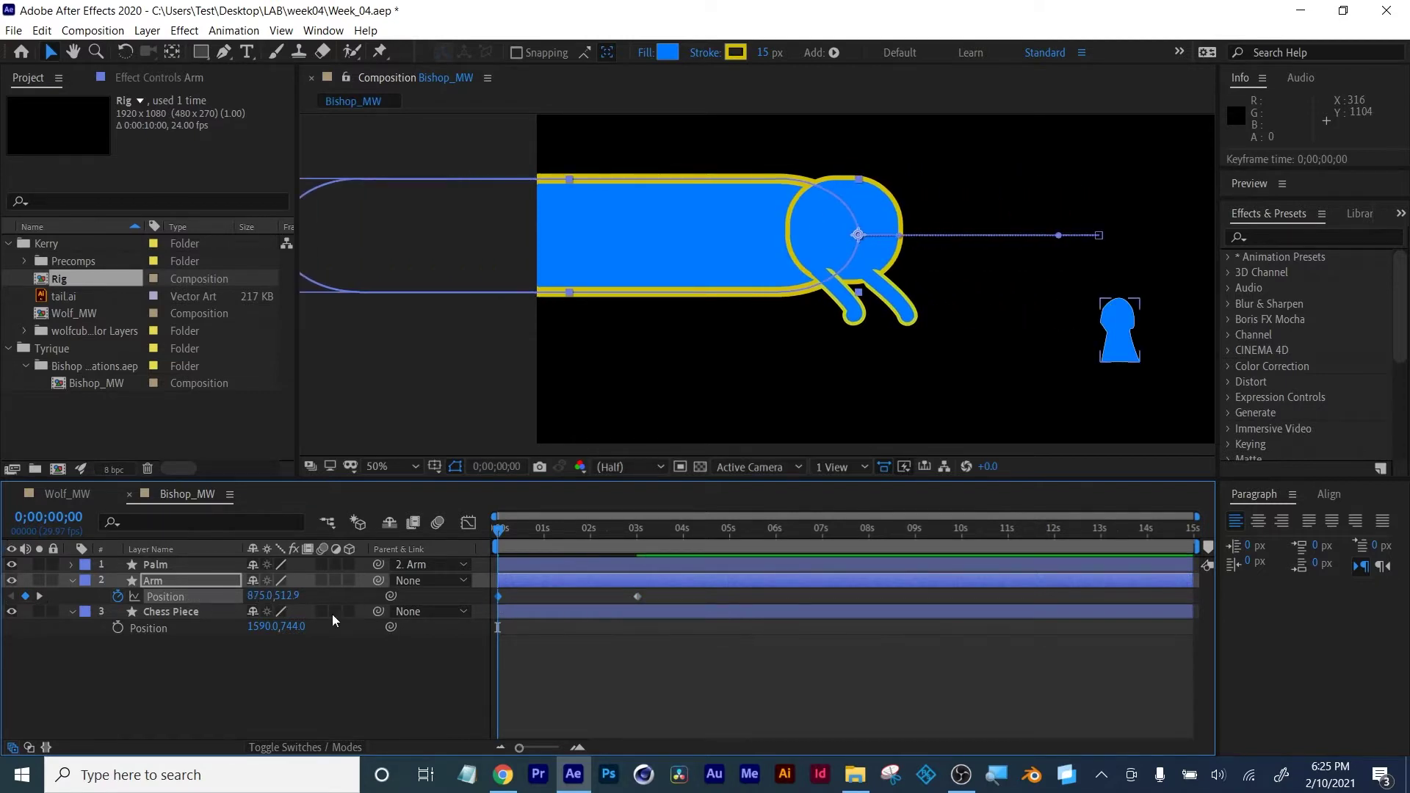
{"action": "left_click_drag", "start_coordinate": [274, 596], "coordinate": [127, 597]}
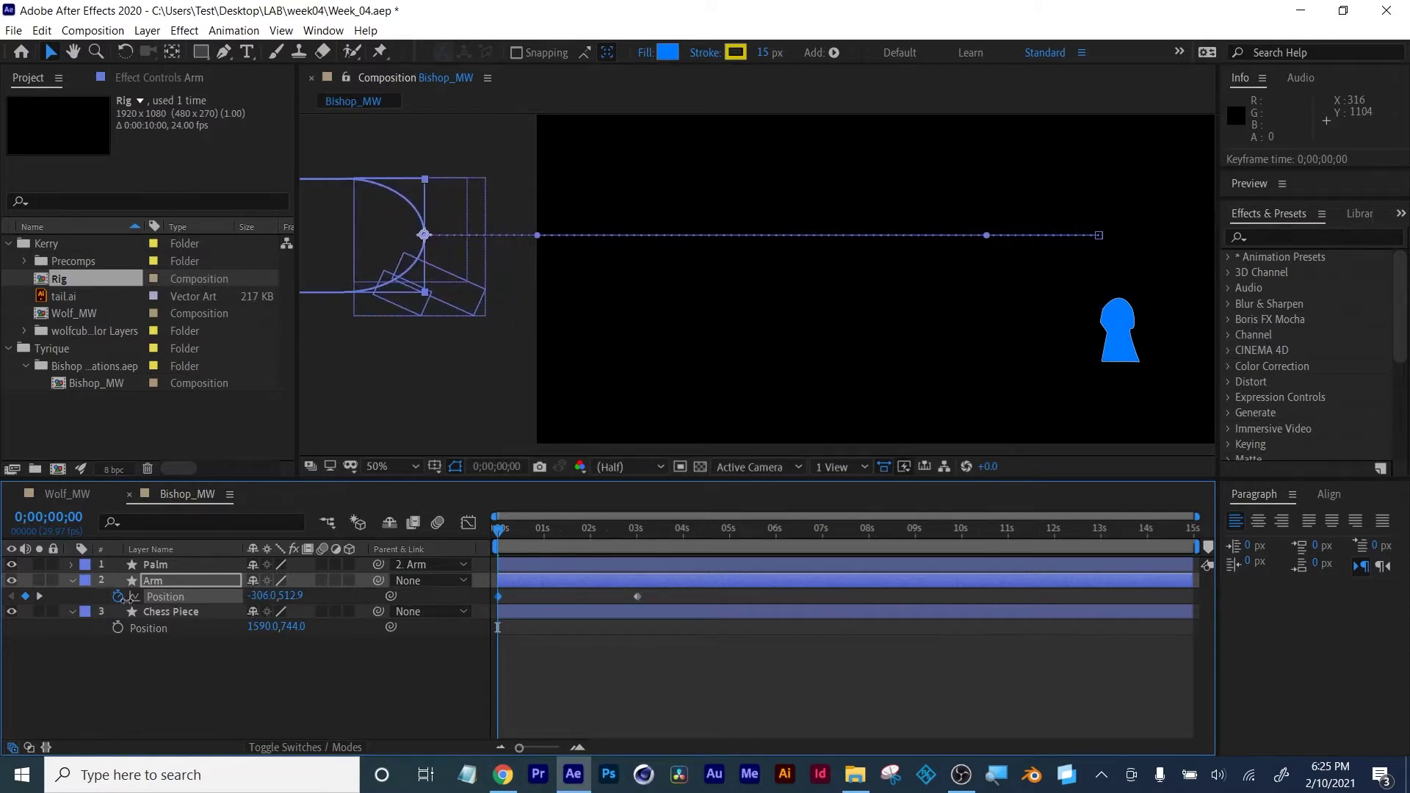
Start Path keyframes for the Palm layer's Index Fill 2 and Index Stroke 2 at 0;00;01;05
{"action": "left_click_drag", "start_coordinate": [519, 529], "coordinate": [552, 536]}
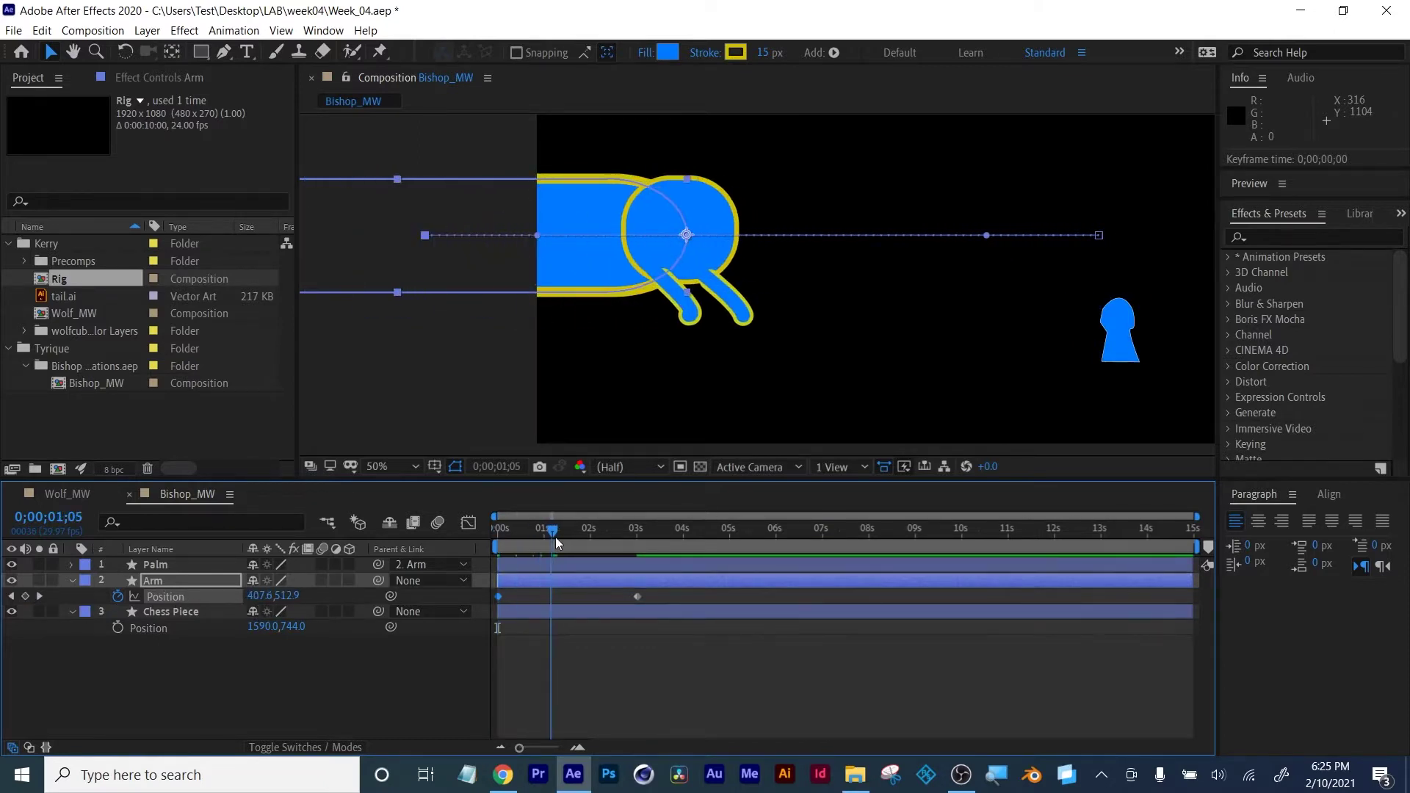
{"action": "left_click", "coordinate": [169, 570]}
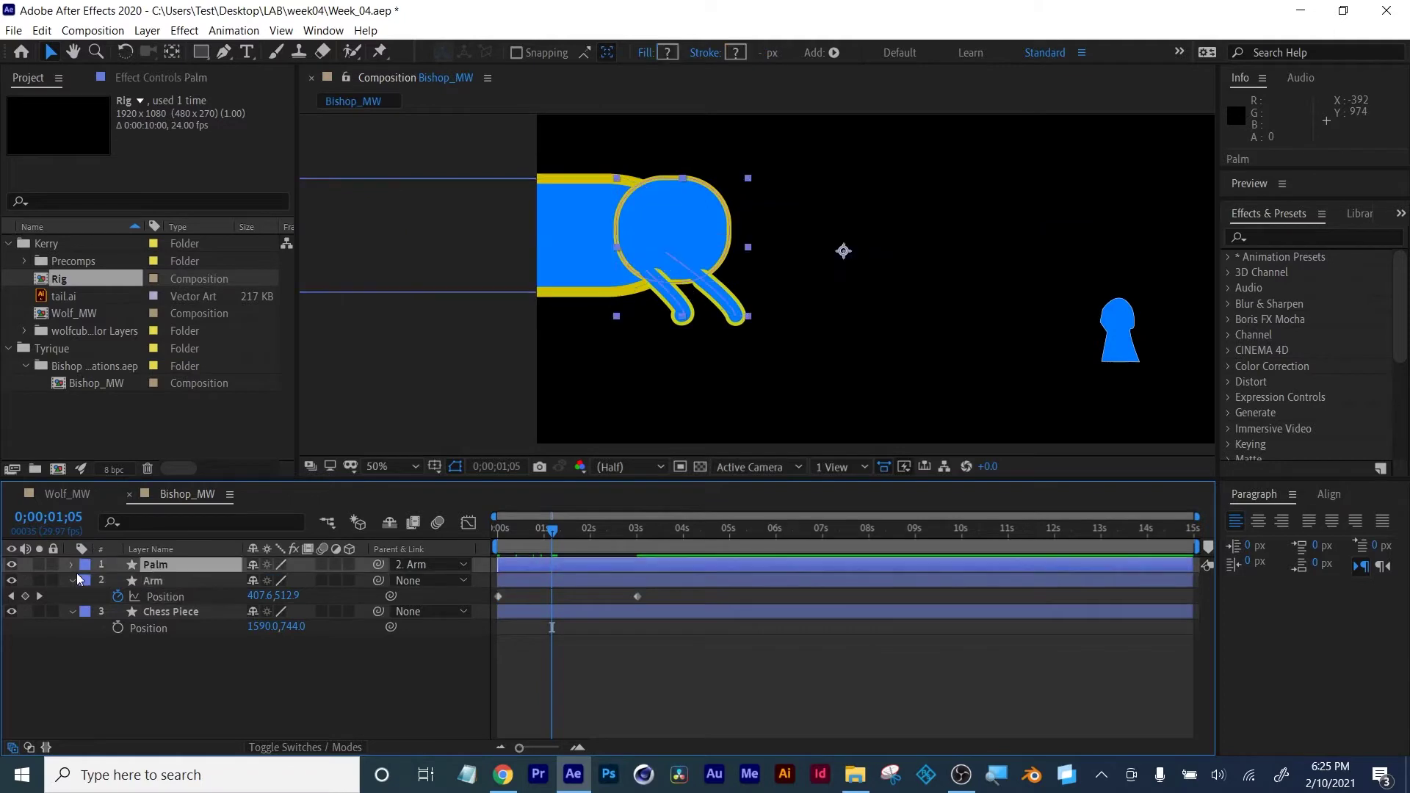
{"action": "left_click", "coordinate": [73, 564]}
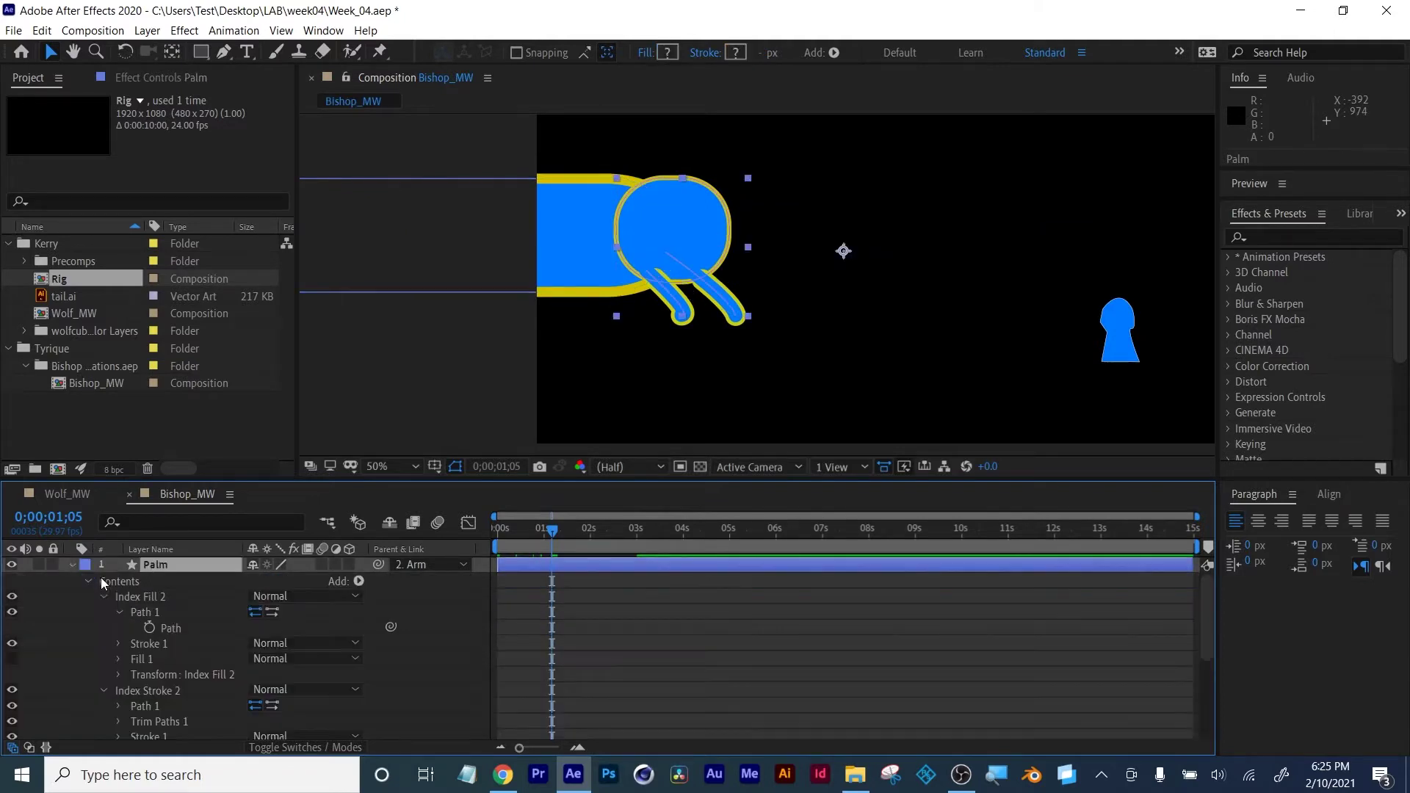
{"action": "left_click", "coordinate": [149, 628]}
{"action": "scroll", "coordinate": [140, 661], "scroll_direction": "down", "scroll_amount": 3}
{"action": "left_click", "coordinate": [120, 612]}
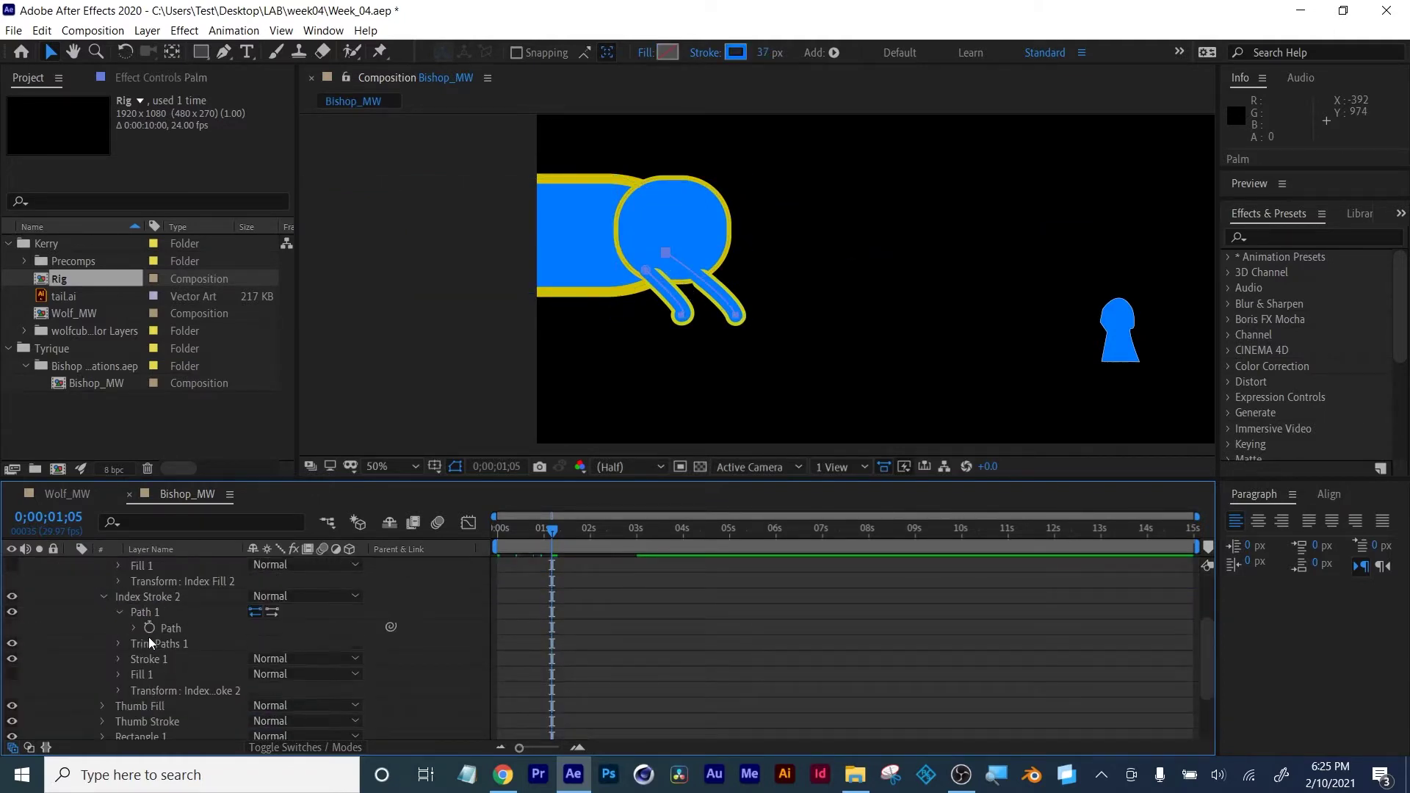
{"action": "left_click", "coordinate": [149, 628]}
Reshape the hand's two finger paths at 0;00;01;27 and 0;00;02;14, raising the front finger and adjusting the rear finger's bend
{"action": "left_click_drag", "start_coordinate": [552, 530], "coordinate": [585, 530]}
{"action": "left_click_drag", "start_coordinate": [923, 319], "coordinate": [828, 332]}
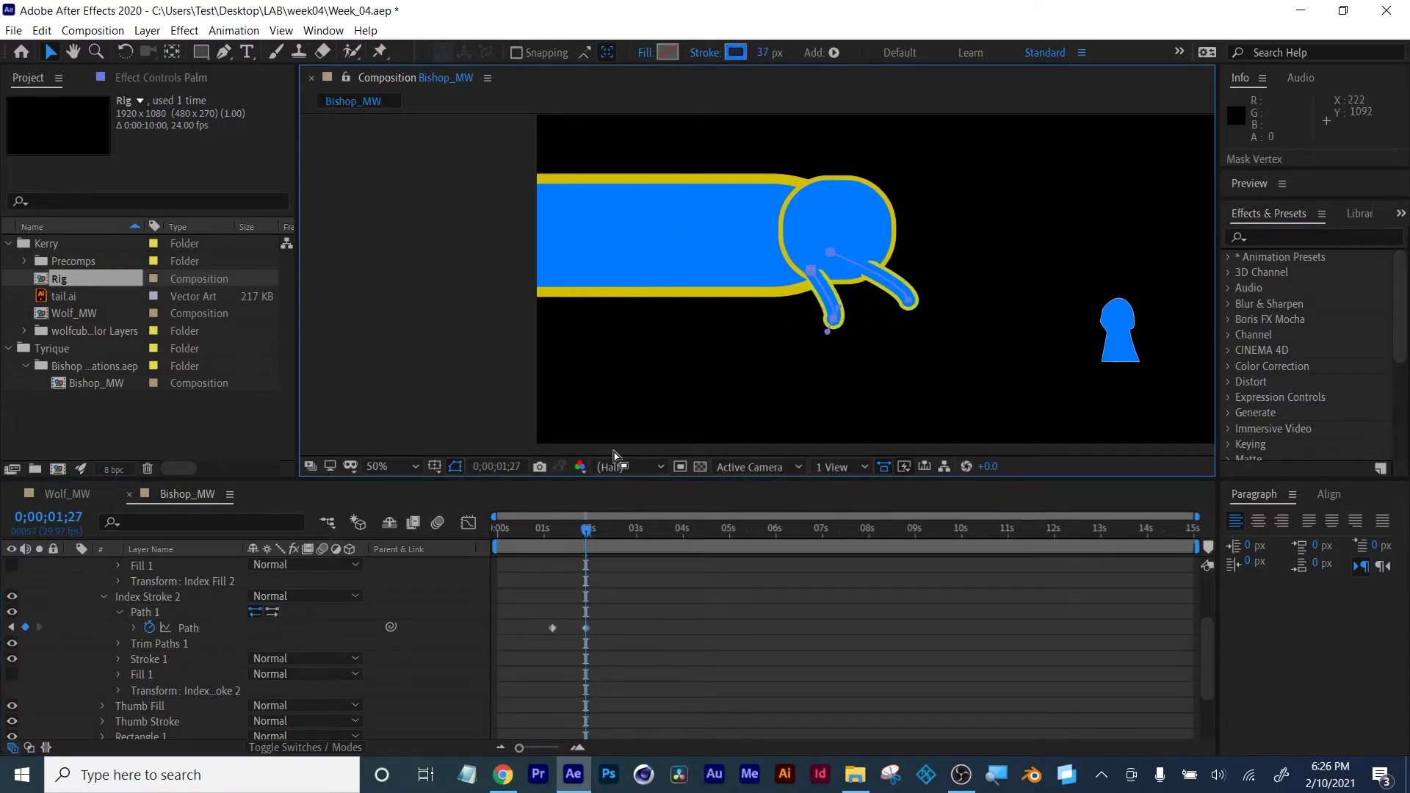
{"action": "left_click_drag", "start_coordinate": [587, 530], "coordinate": [622, 530]}
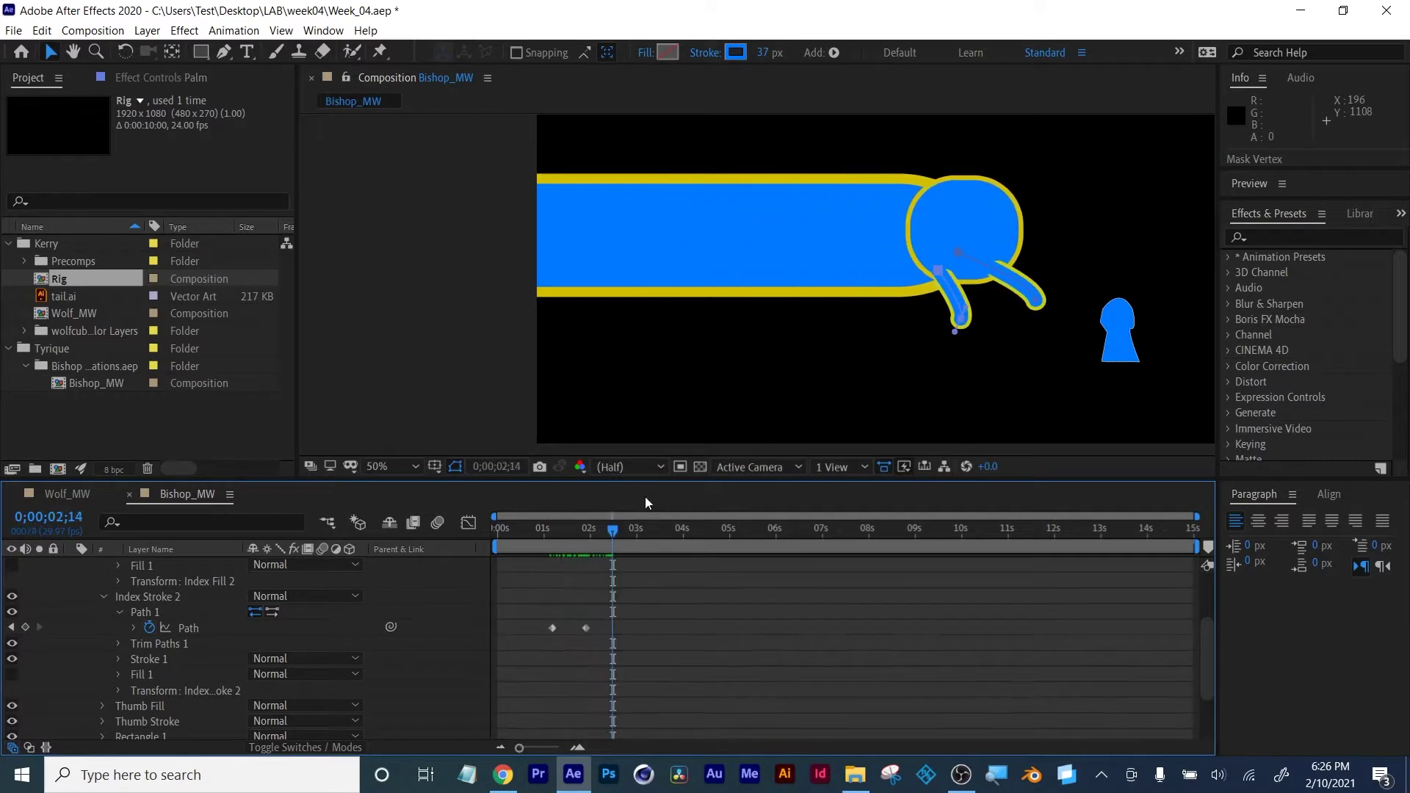
{"action": "left_click", "coordinate": [1041, 301]}
{"action": "left_click_drag", "start_coordinate": [1041, 301], "coordinate": [1048, 297]}
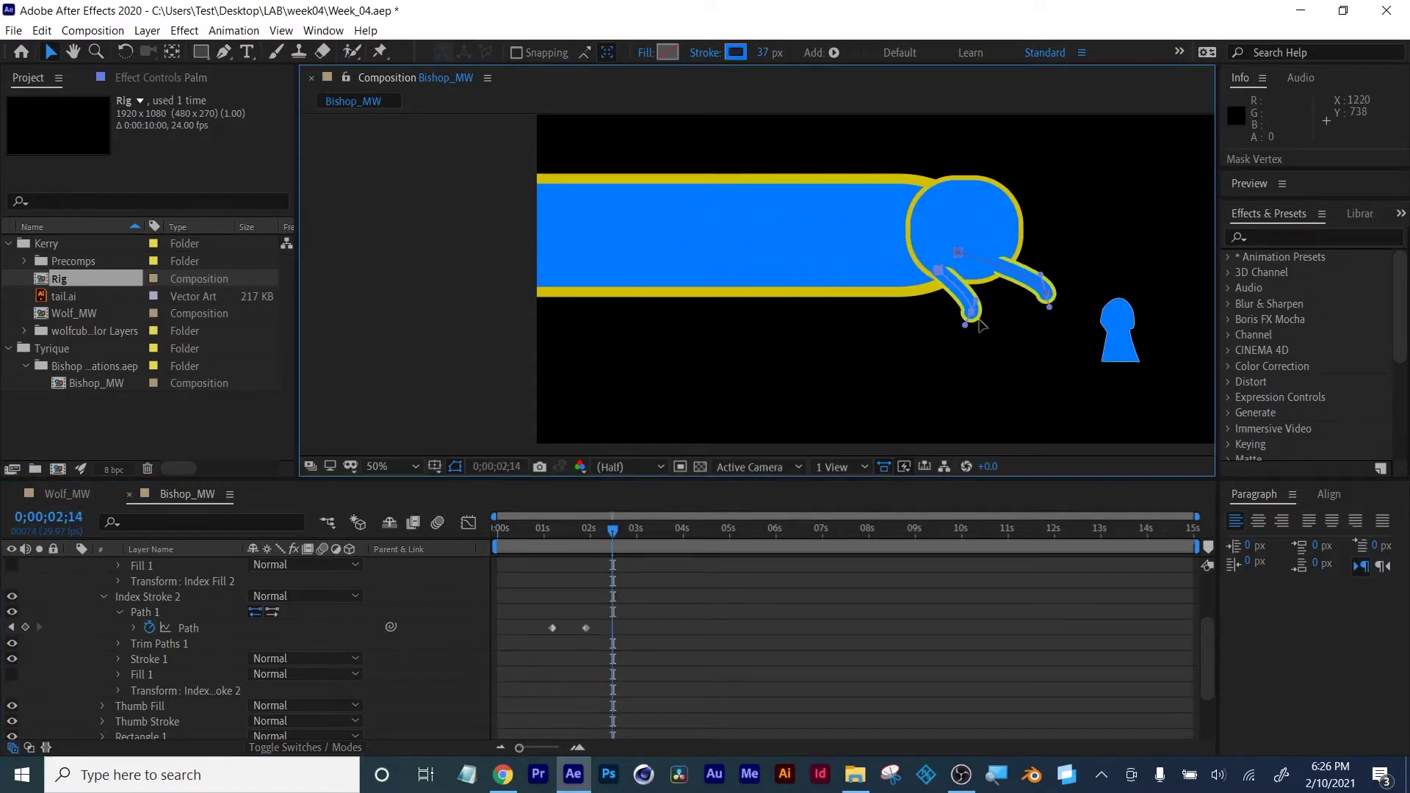
{"action": "left_click", "coordinate": [973, 314]}
Reshape the finger paths of Index Fill 2 and Index Stroke 2 at 0;00;02;27 so they reach around the chess piece
{"action": "left_click_drag", "start_coordinate": [614, 530], "coordinate": [633, 534]}
{"action": "scroll", "coordinate": [627, 636], "scroll_direction": "up", "scroll_amount": 1}
{"action": "left_click", "coordinate": [188, 581]}
{"action": "left_click", "coordinate": [189, 674], "text": "shift"}
{"action": "left_click", "coordinate": [1146, 298]}
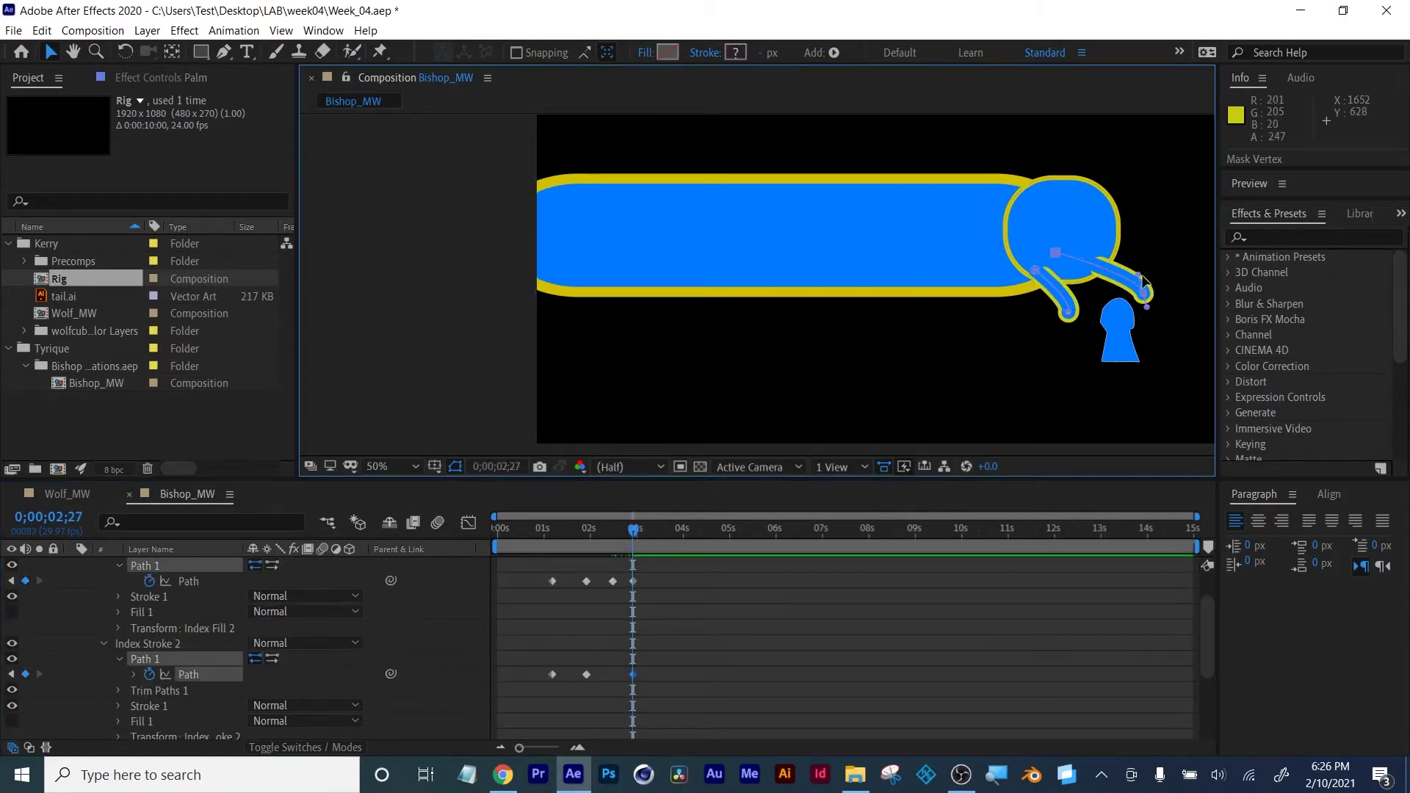
{"action": "mouse_move", "coordinate": [1146, 297]}
{"action": "left_mouse_down"}
{"action": "mouse_move", "coordinate": [1081, 314]}
{"action": "mouse_move", "coordinate": [1101, 299]}
{"action": "left_mouse_up"}
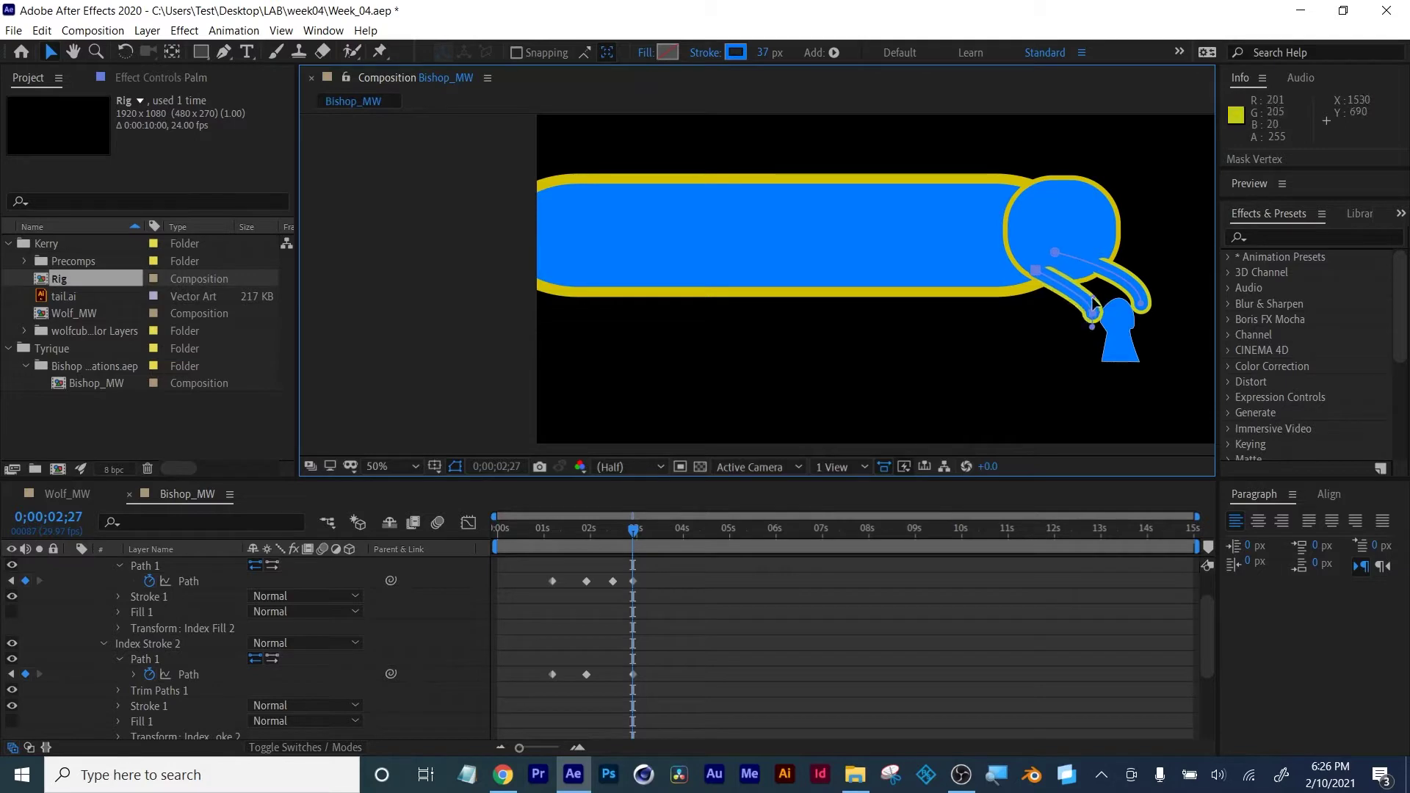
Keyframe the finger paths at 0;00;03;10 and bend both fingers in to grip the chess piece's head
{"action": "mouse_move", "coordinate": [632, 530]}
{"action": "left_mouse_down"}
{"action": "mouse_move", "coordinate": [529, 534]}
{"action": "mouse_move", "coordinate": [674, 528]}
{"action": "mouse_move", "coordinate": [631, 529]}
{"action": "mouse_move", "coordinate": [652, 529]}
{"action": "left_mouse_up"}
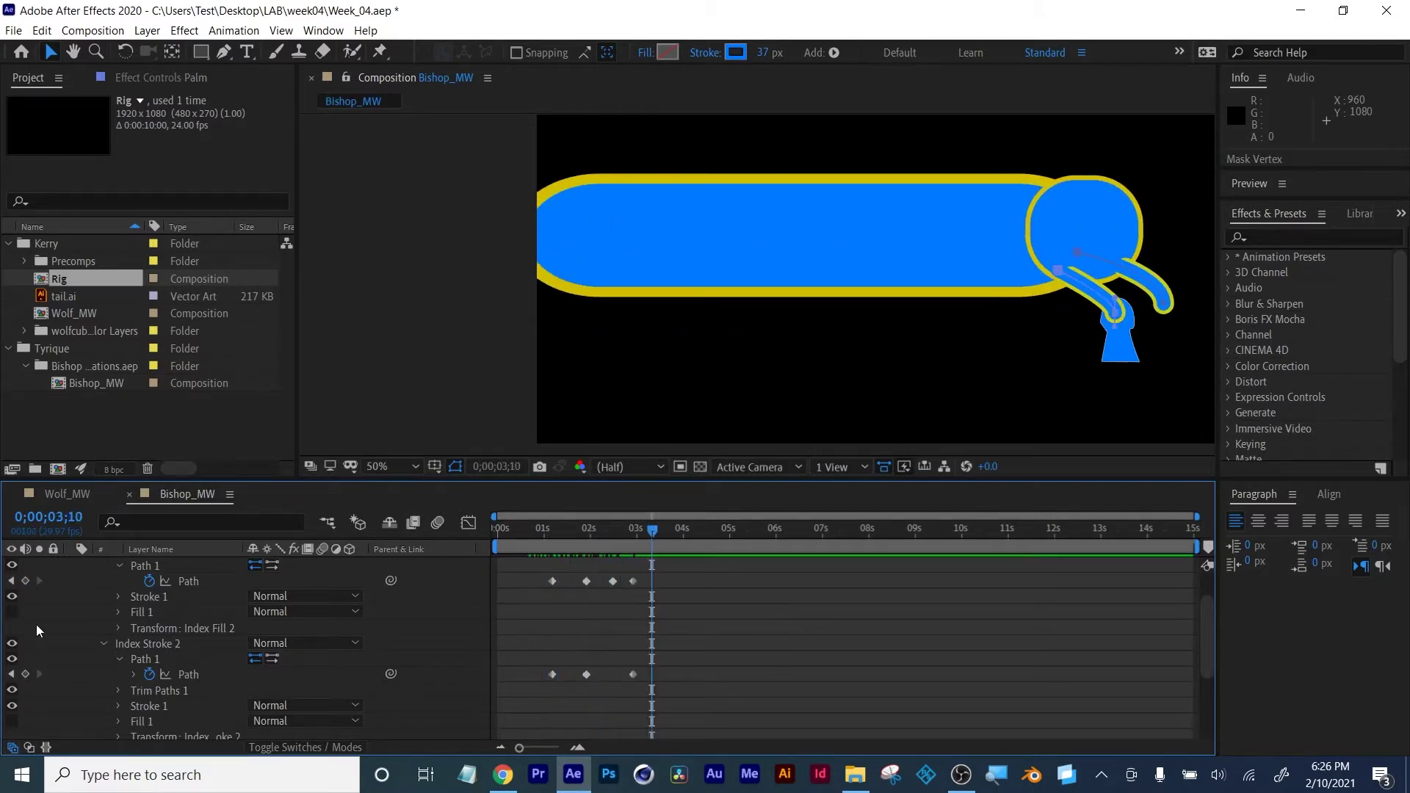
{"action": "left_click", "coordinate": [25, 581]}
{"action": "left_click", "coordinate": [141, 659]}
{"action": "mouse_move", "coordinate": [1114, 315]}
{"action": "left_mouse_down"}
{"action": "mouse_move", "coordinate": [1094, 332]}
{"action": "mouse_move", "coordinate": [1087, 253]}
{"action": "mouse_move", "coordinate": [1109, 254]}
{"action": "mouse_move", "coordinate": [1151, 297]}
{"action": "mouse_move", "coordinate": [1155, 263]}
{"action": "left_mouse_up"}
{"action": "left_click", "coordinate": [1166, 306]}
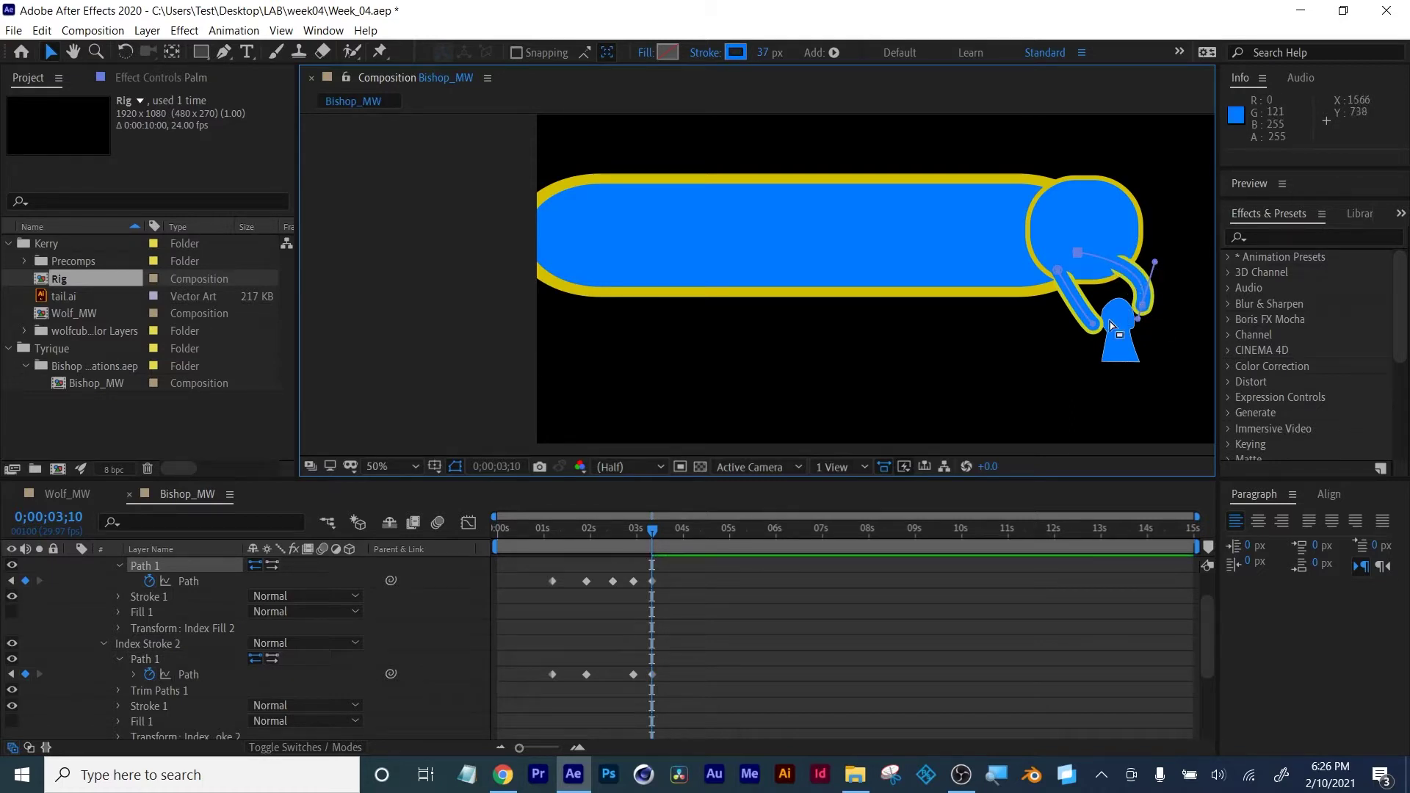
Move to 0;00;03;19 and reduce the Palm layer's listing to its keyframed properties
{"action": "mouse_move", "coordinate": [650, 535]}
{"action": "left_mouse_down"}
{"action": "mouse_move", "coordinate": [609, 531]}
{"action": "mouse_move", "coordinate": [666, 530]}
{"action": "left_mouse_up"}
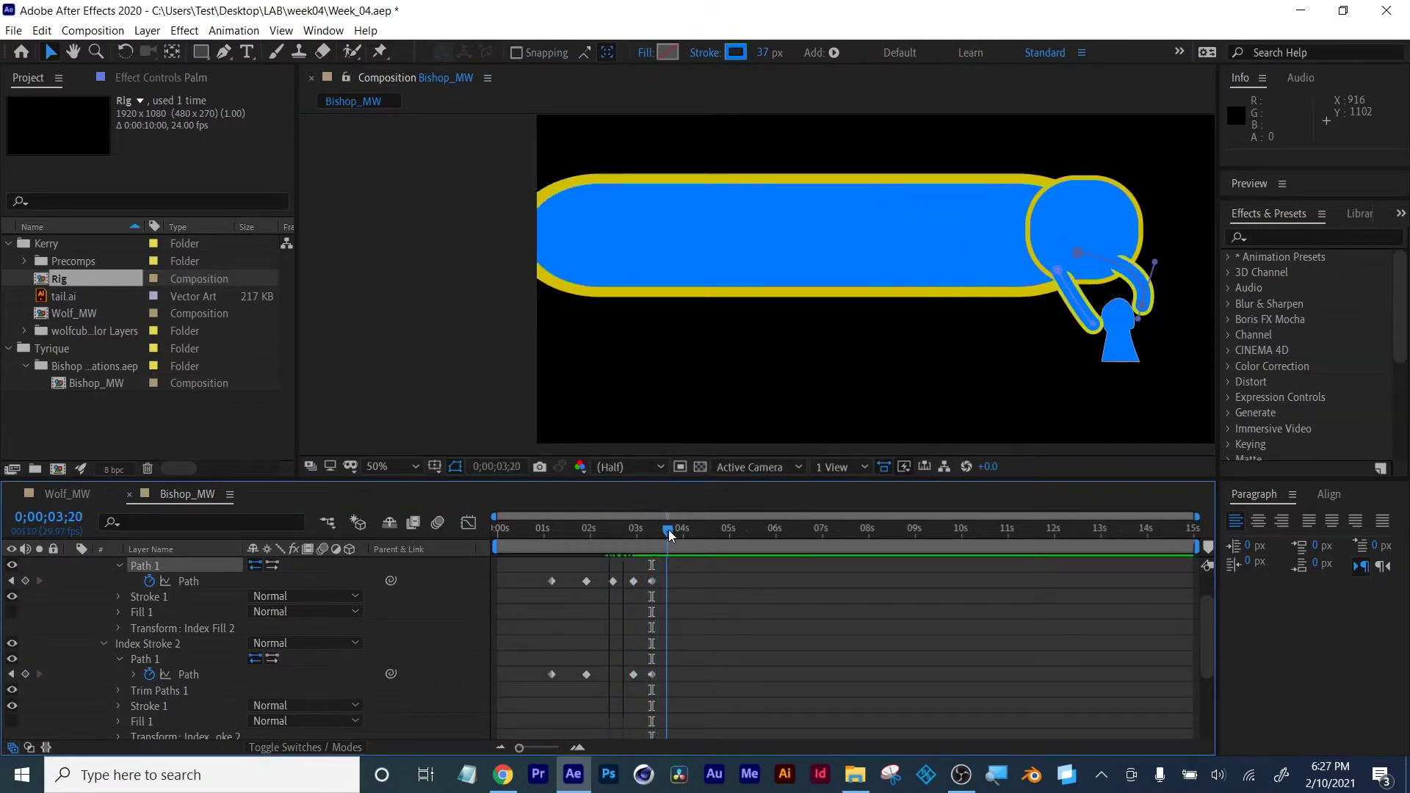
{"action": "key", "text": "ctrl+a"}
{"action": "key", "text": "u"}
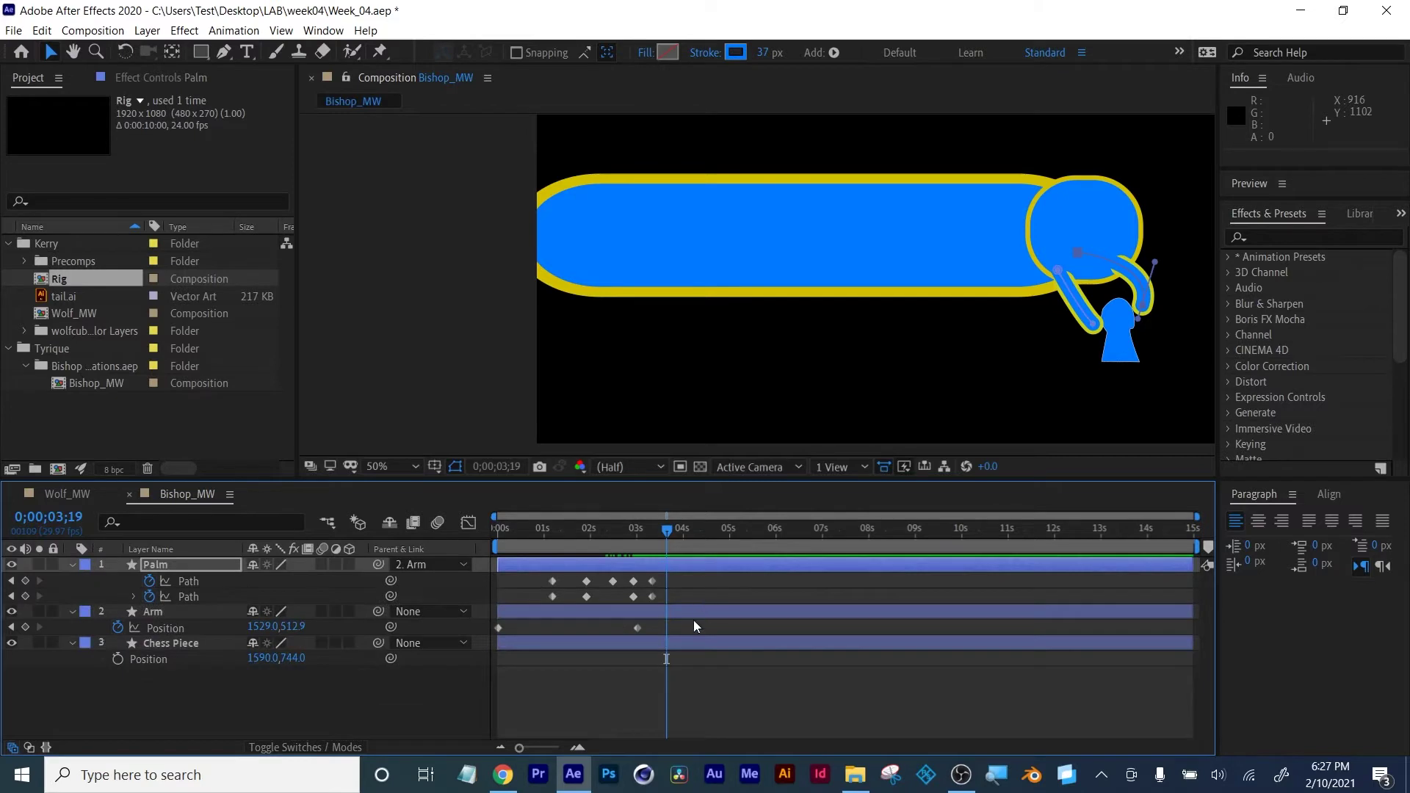
Split the Chess Piece layer at 0;00;03;19 and parent its second part to the Arm layer
{"action": "left_click", "coordinate": [698, 612]}
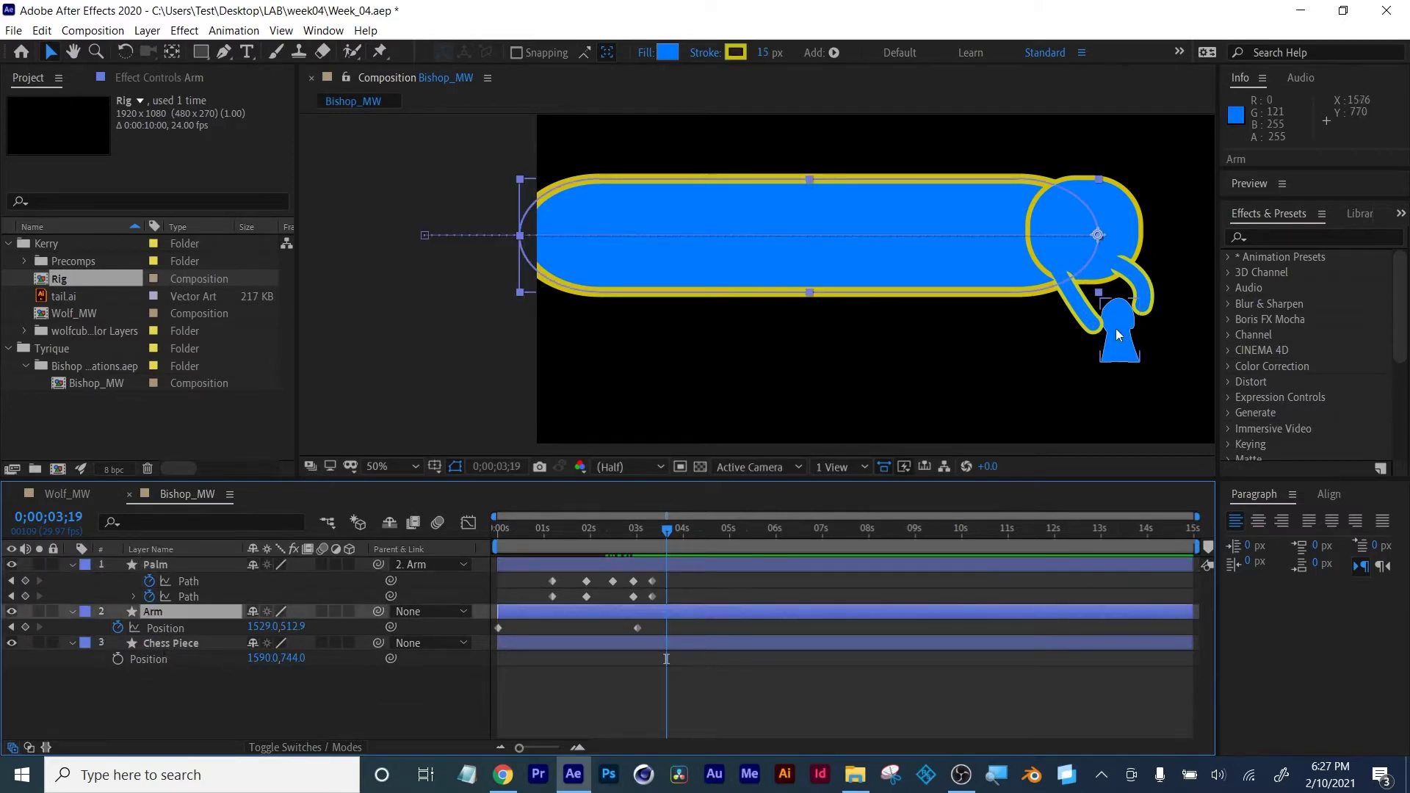
{"action": "left_click", "coordinate": [699, 644]}
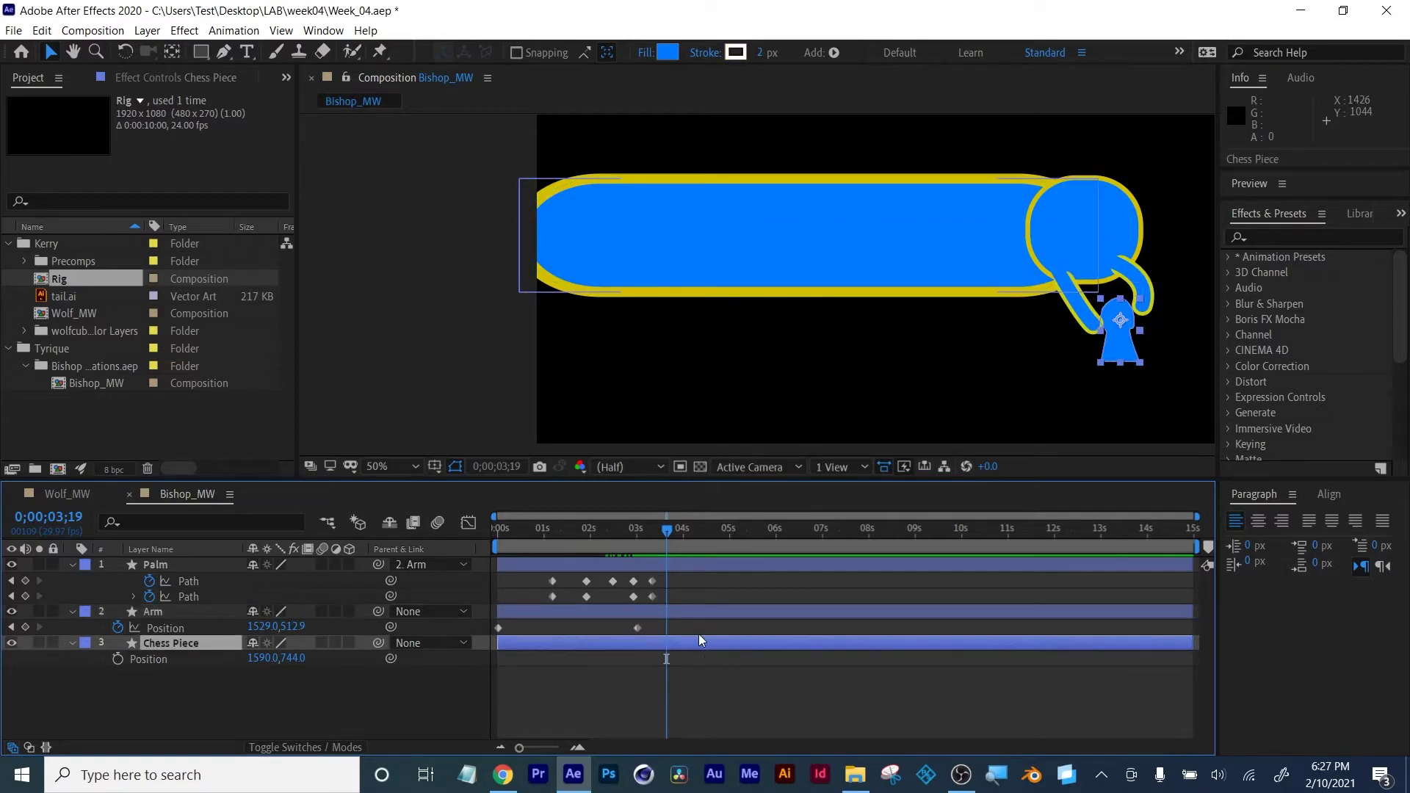
{"action": "key", "text": "ctrl+shift+d"}
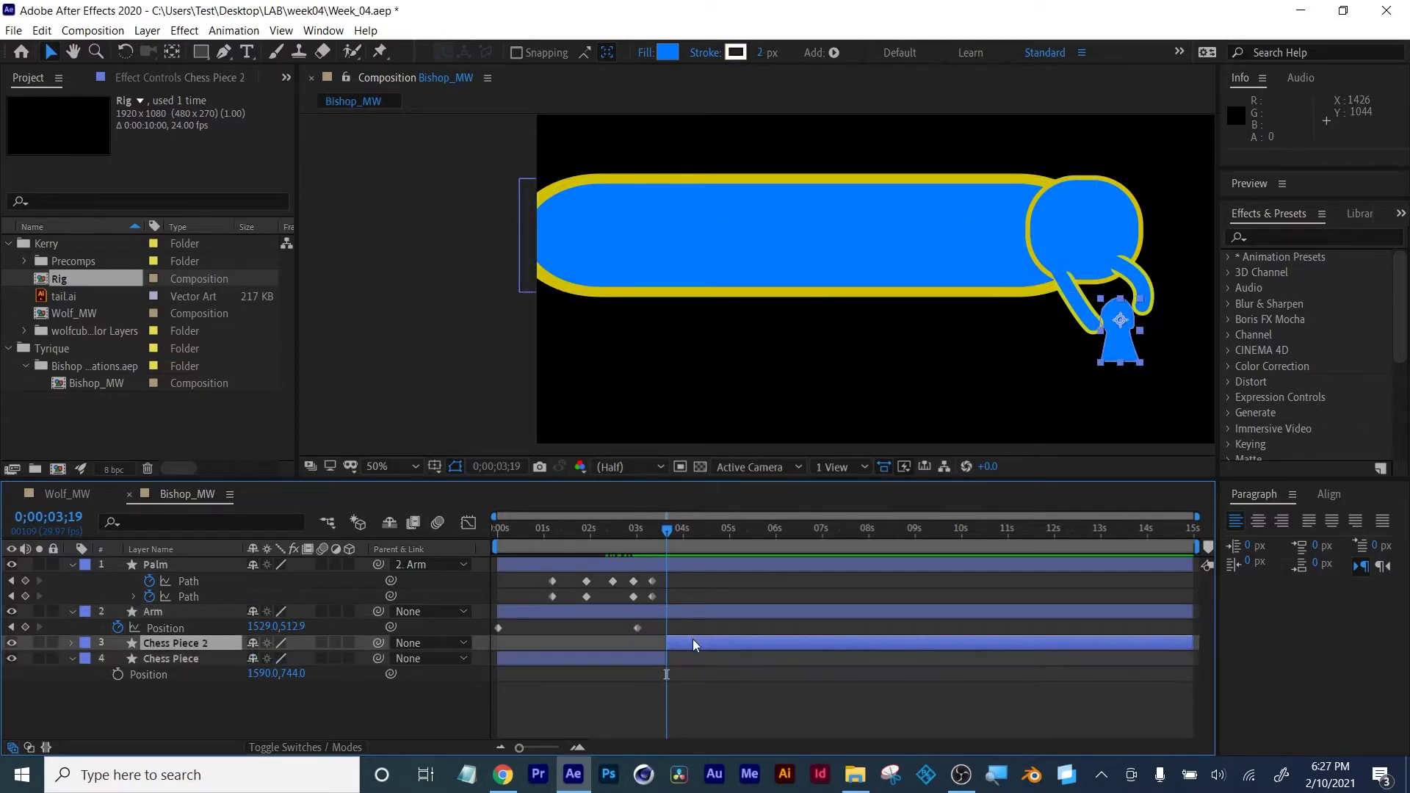
{"action": "key", "text": "ctrl+z"}
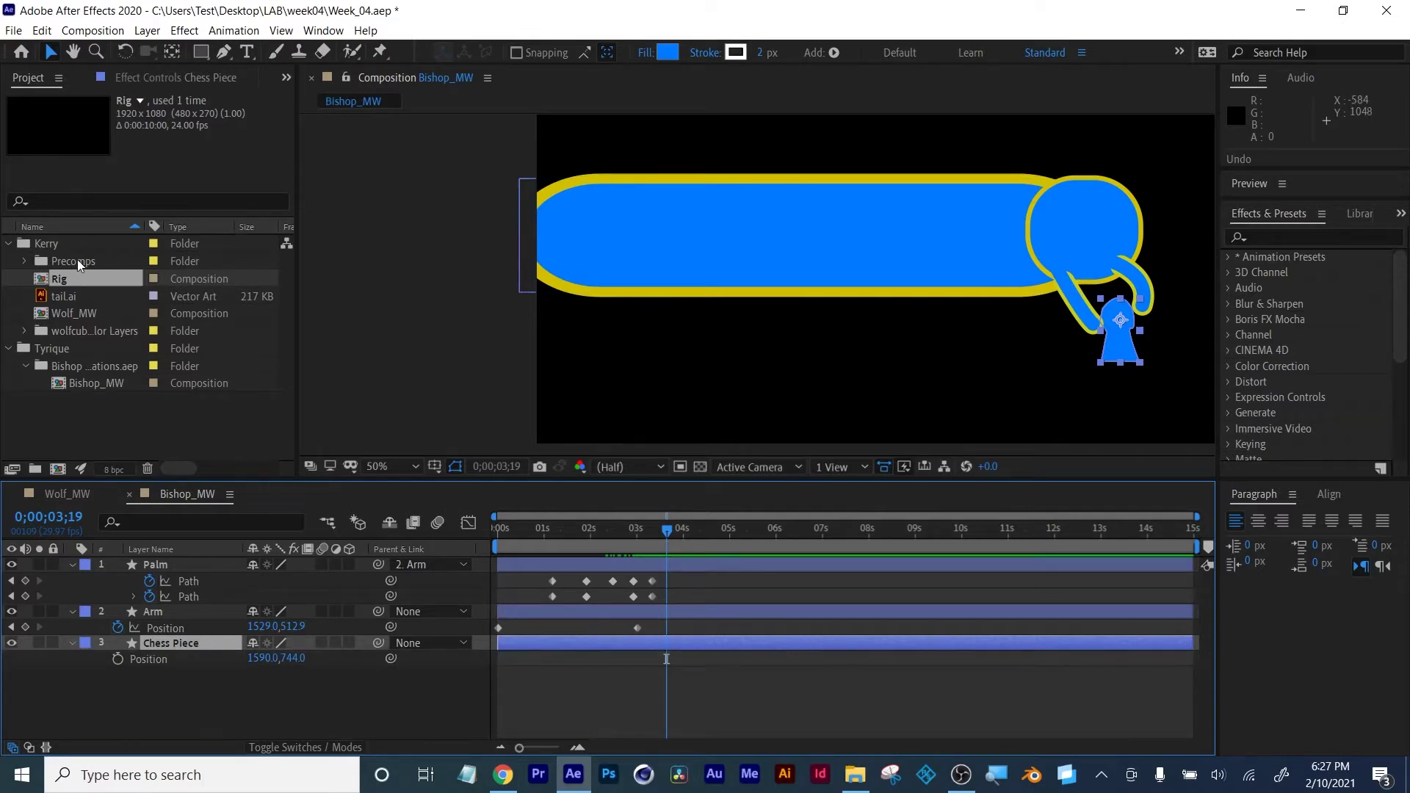
{"action": "left_click", "coordinate": [51, 30]}
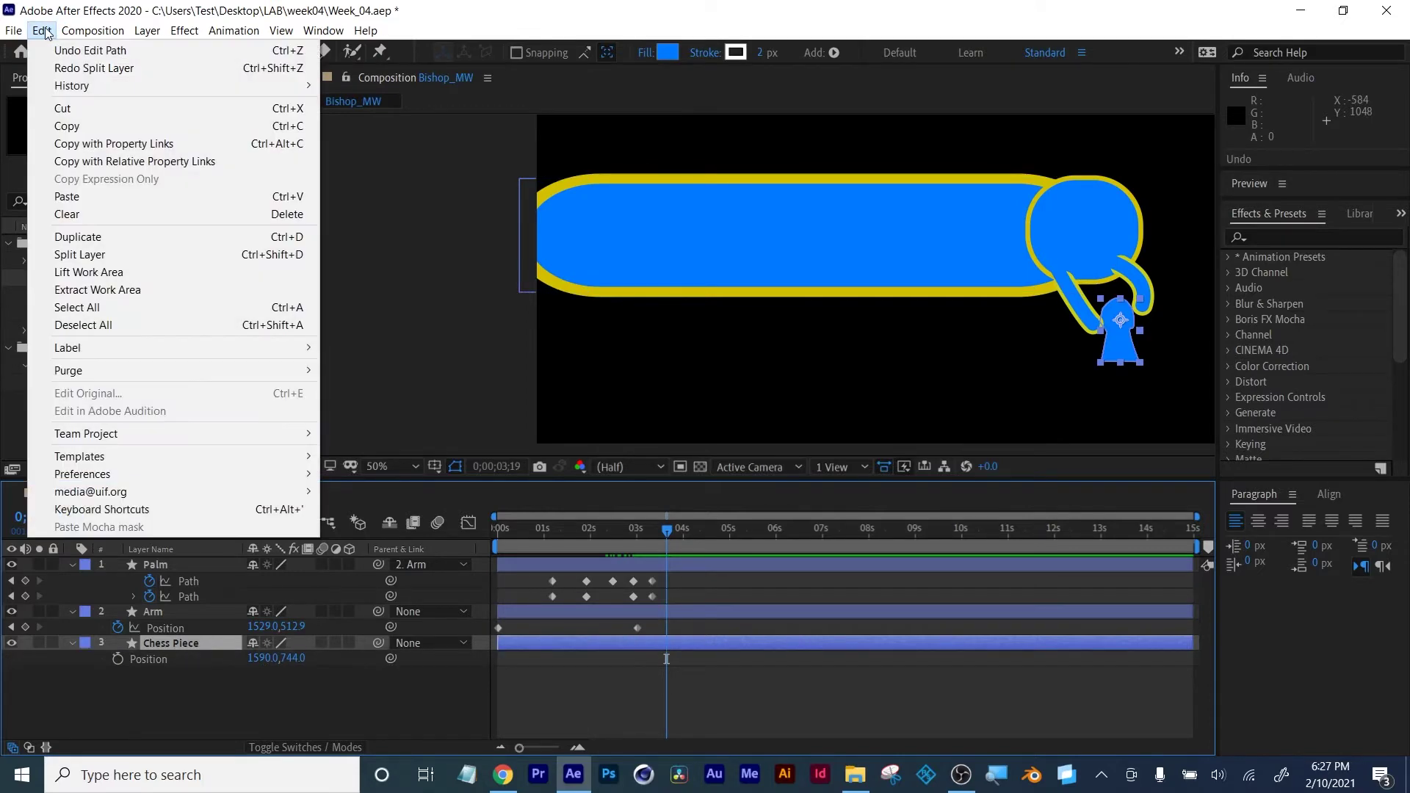
{"action": "left_click", "coordinate": [63, 257]}
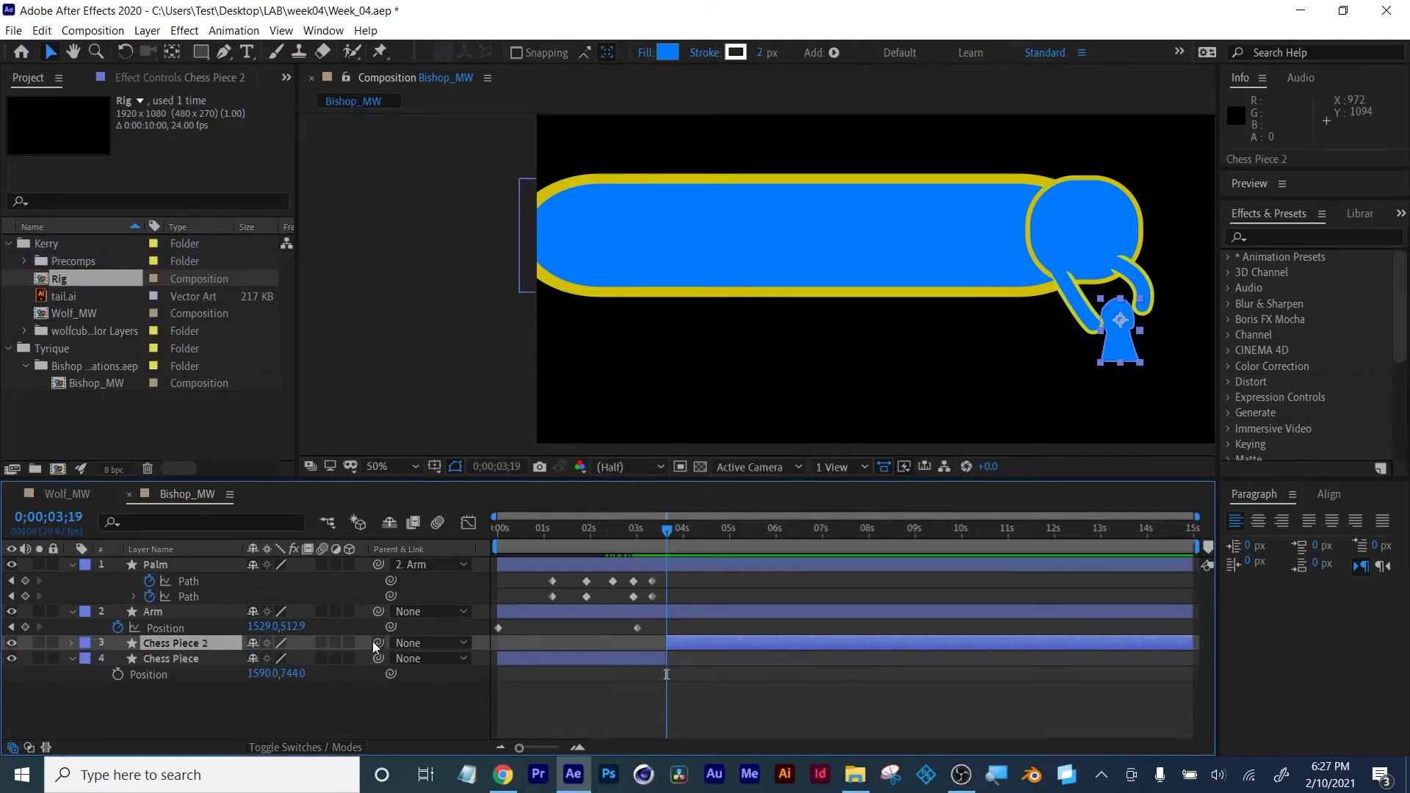
{"action": "left_click_drag", "start_coordinate": [376, 643], "coordinate": [182, 611]}
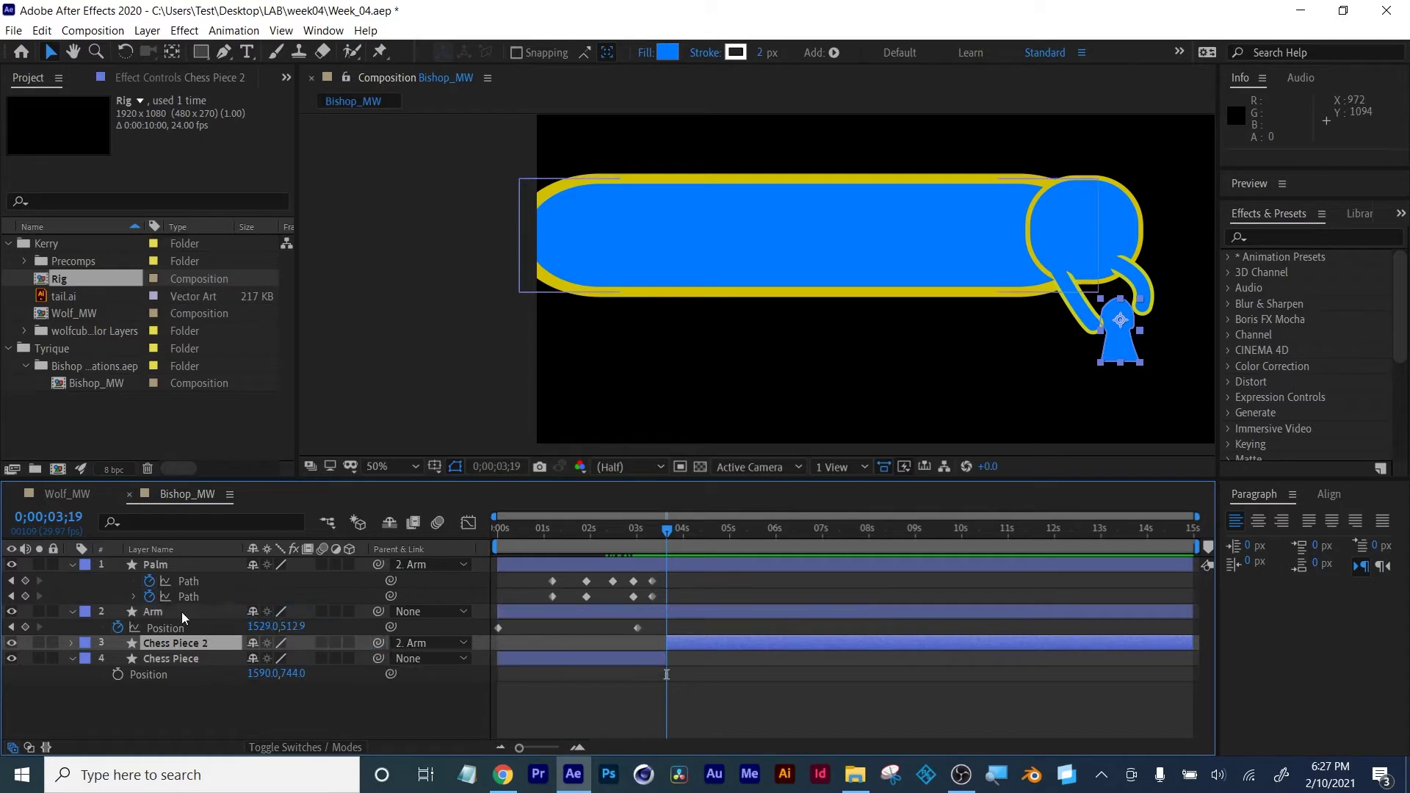
Keyframe the Arm's Position at 0;00;03;19 and raise the arm with the chess piece just past the 4-second mark
{"action": "left_click", "coordinate": [25, 627]}
{"action": "left_click_drag", "start_coordinate": [668, 533], "coordinate": [692, 531]}
{"action": "left_click_drag", "start_coordinate": [290, 626], "coordinate": [236, 619]}
Copy the Arm's first Position keyframe to 0;00;05;21 so the arm withdraws to its starting place
{"action": "left_click", "coordinate": [701, 530]}
{"action": "left_click", "coordinate": [761, 531]}
{"action": "left_click", "coordinate": [498, 628]}
{"action": "key", "text": "ctrl+c"}
{"action": "key", "text": "ctrl+v"}
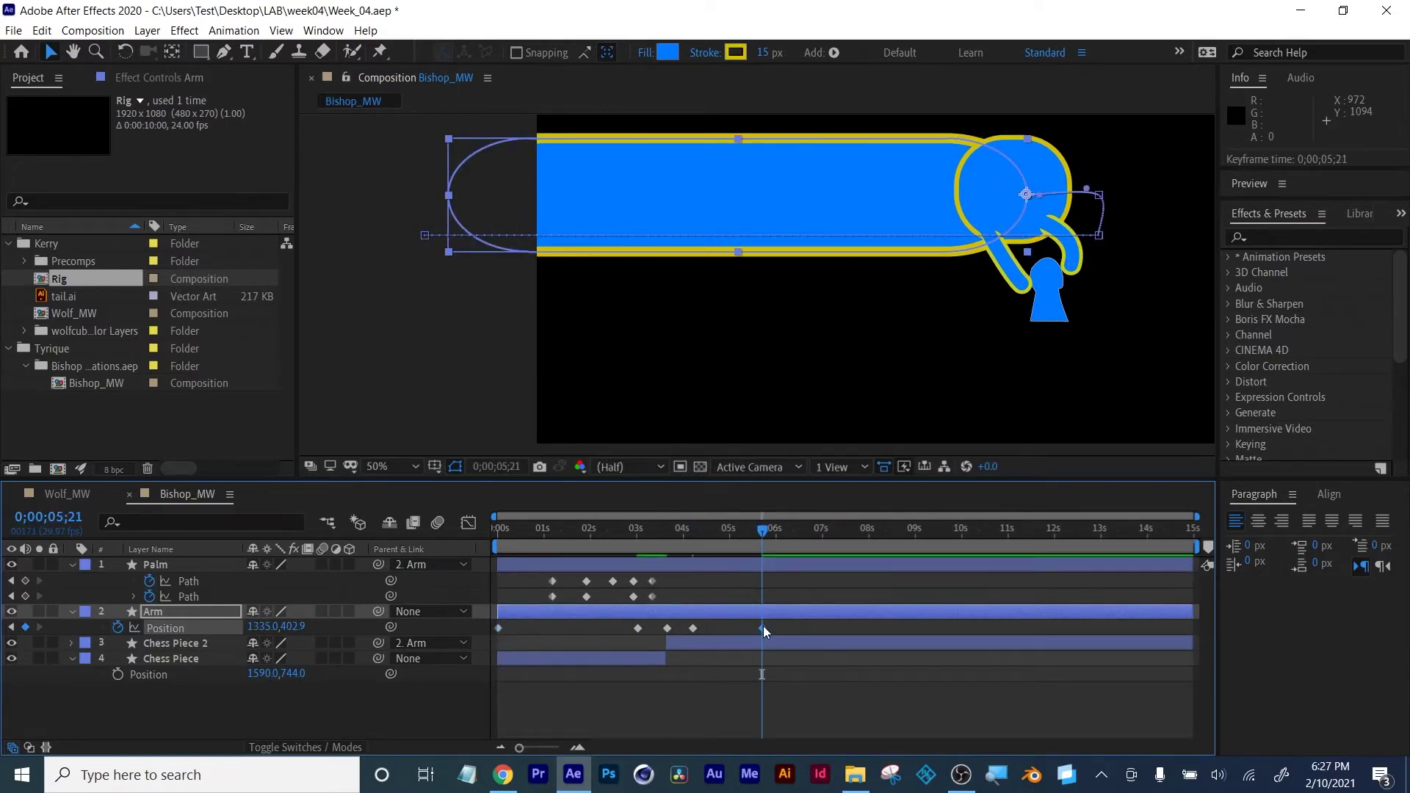
{"action": "key", "text": "ctrl+v"}
Add a text layer reading Name over the arm at 0;00;03;28
{"action": "left_click_drag", "start_coordinate": [649, 524], "coordinate": [681, 533]}
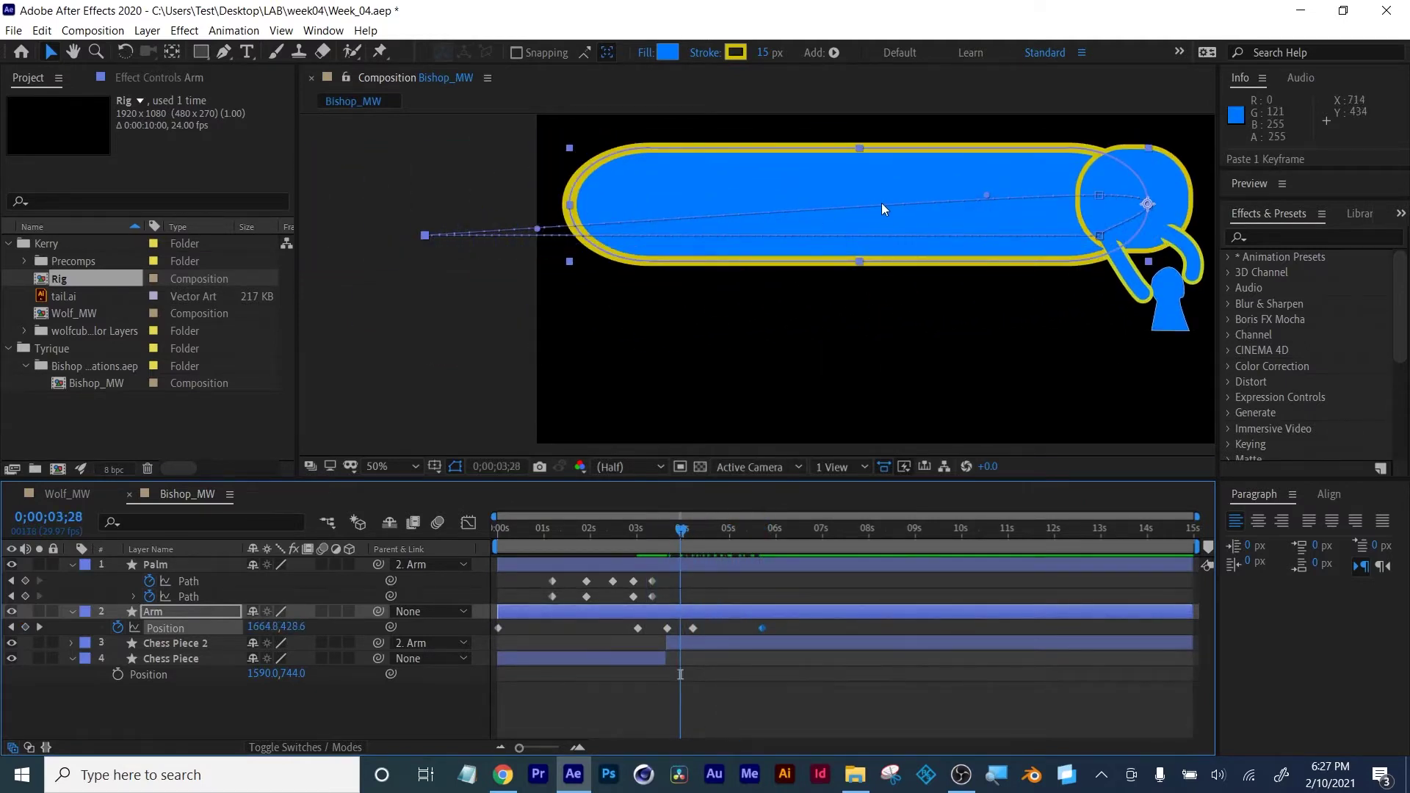
{"action": "key", "text": "ctrl+v"}
{"action": "left_click", "coordinate": [50, 51]}
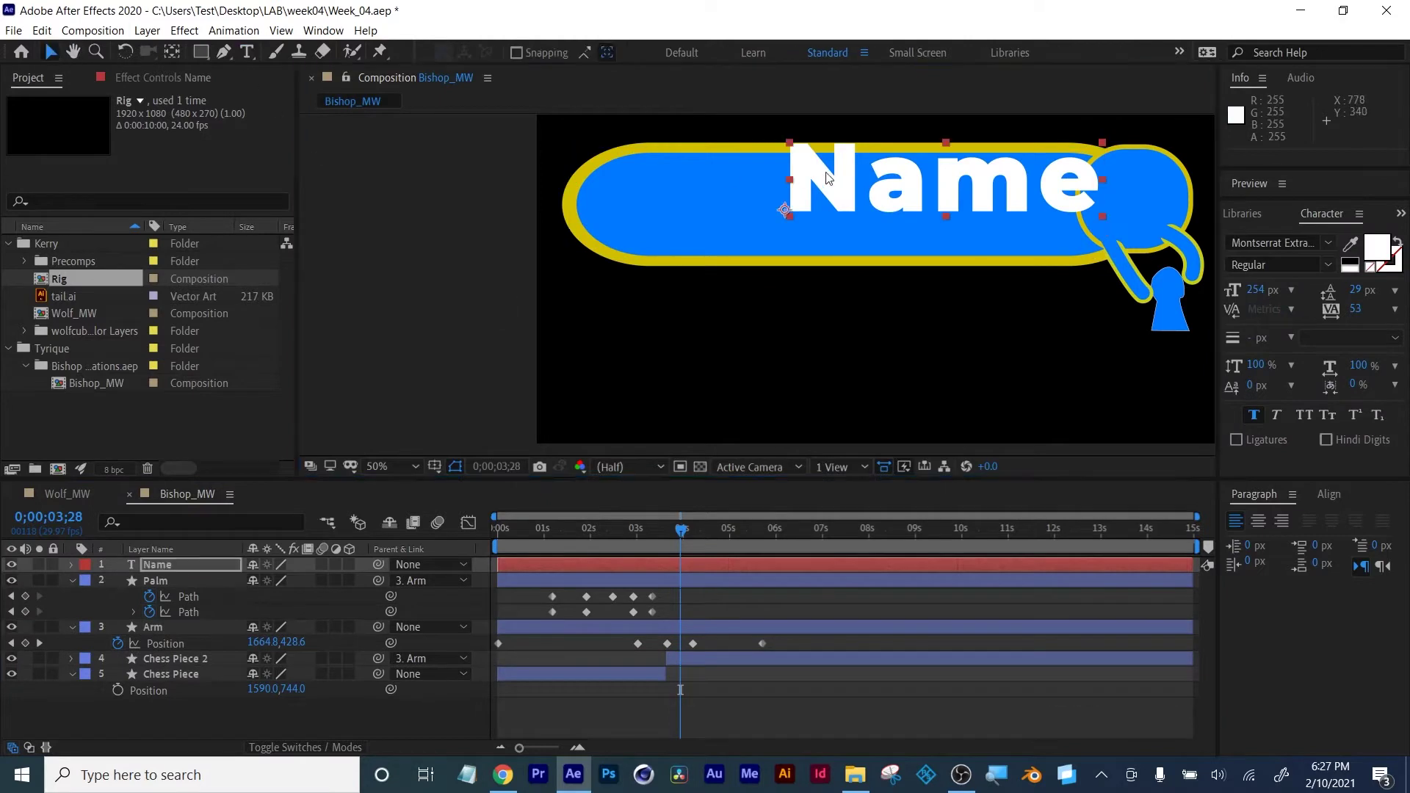
Move the Name text within the arm and trim the start of its layer to 0;00;04;12
{"action": "left_click_drag", "start_coordinate": [940, 188], "coordinate": [887, 215]}
{"action": "left_click", "coordinate": [681, 519]}
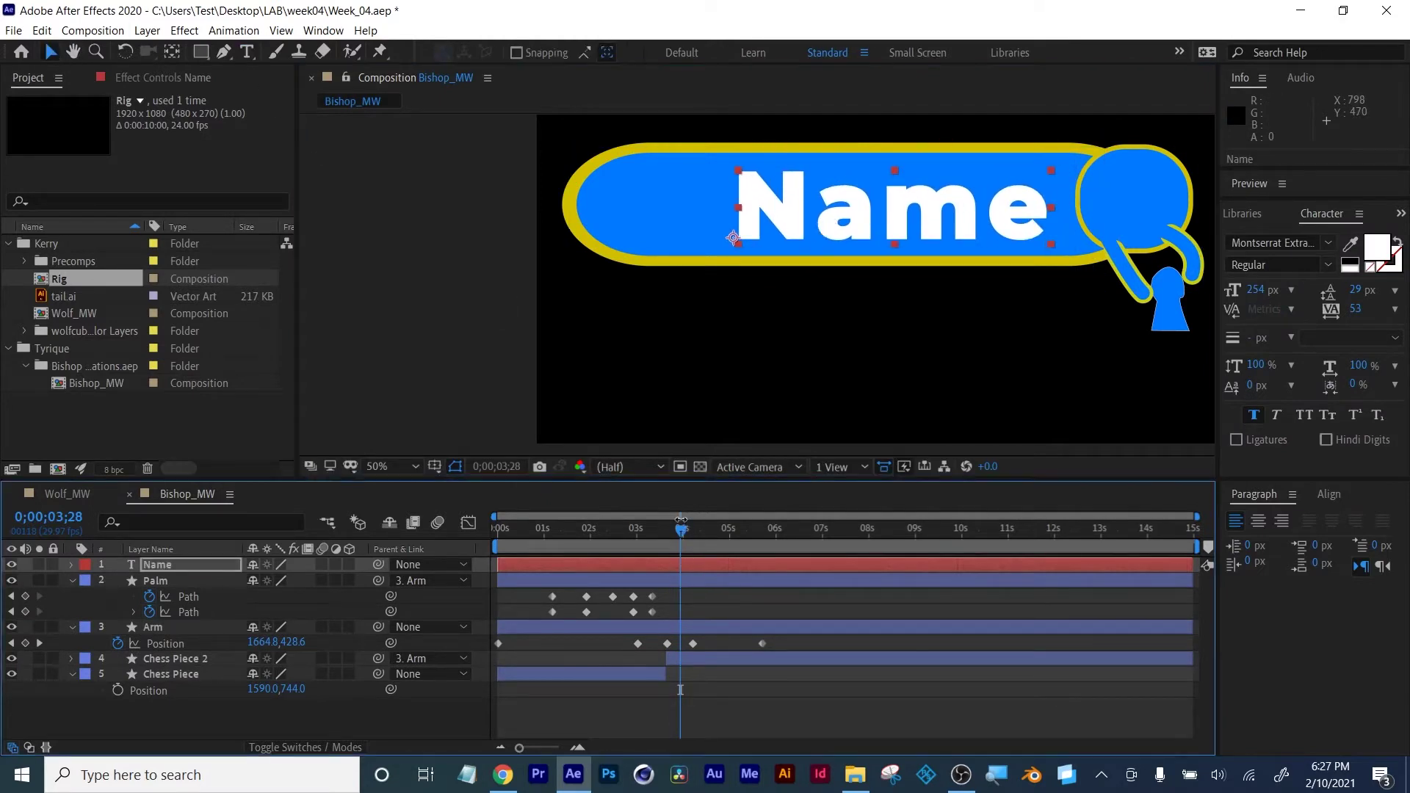
{"action": "left_click_drag", "start_coordinate": [680, 530], "coordinate": [702, 532]}
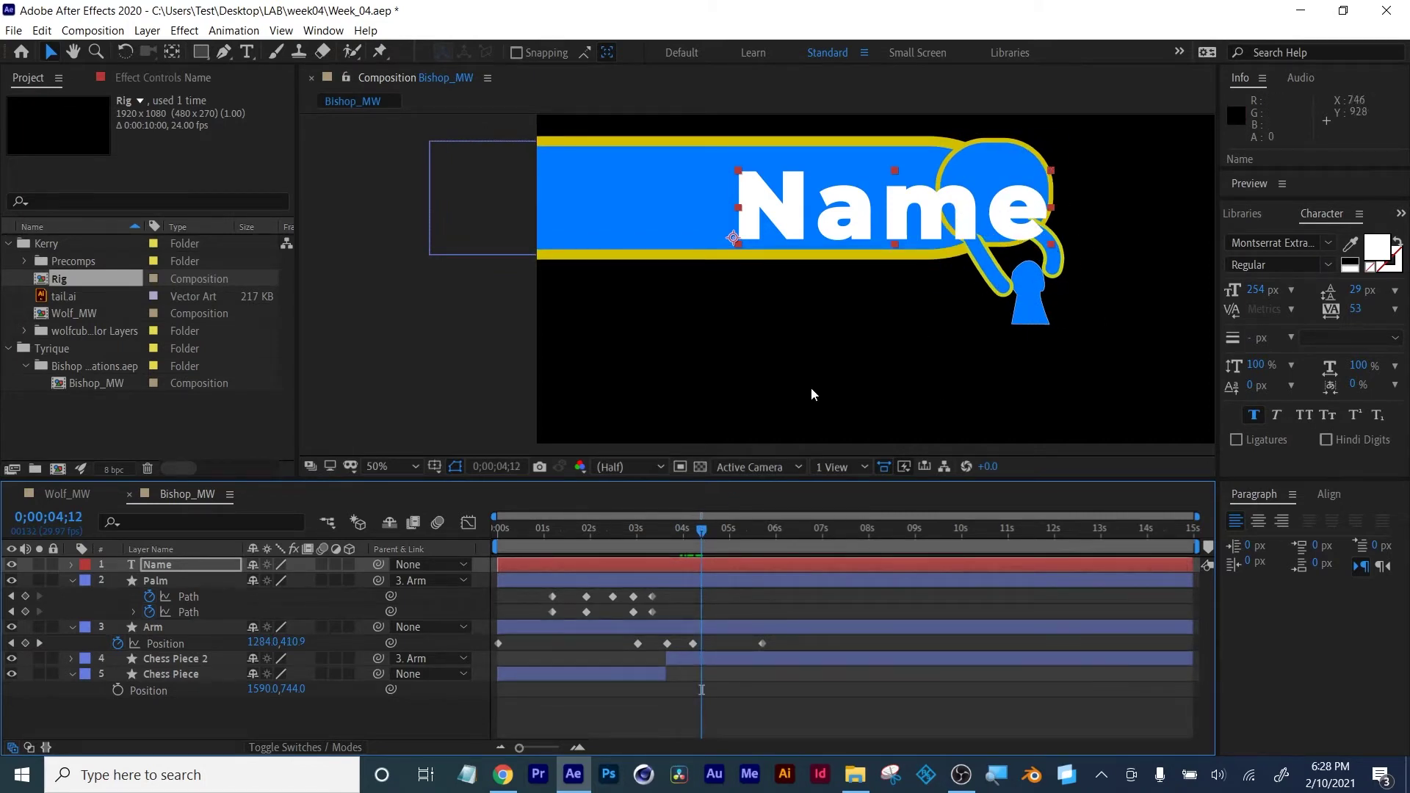
{"action": "key", "text": "alt+bracketleft"}
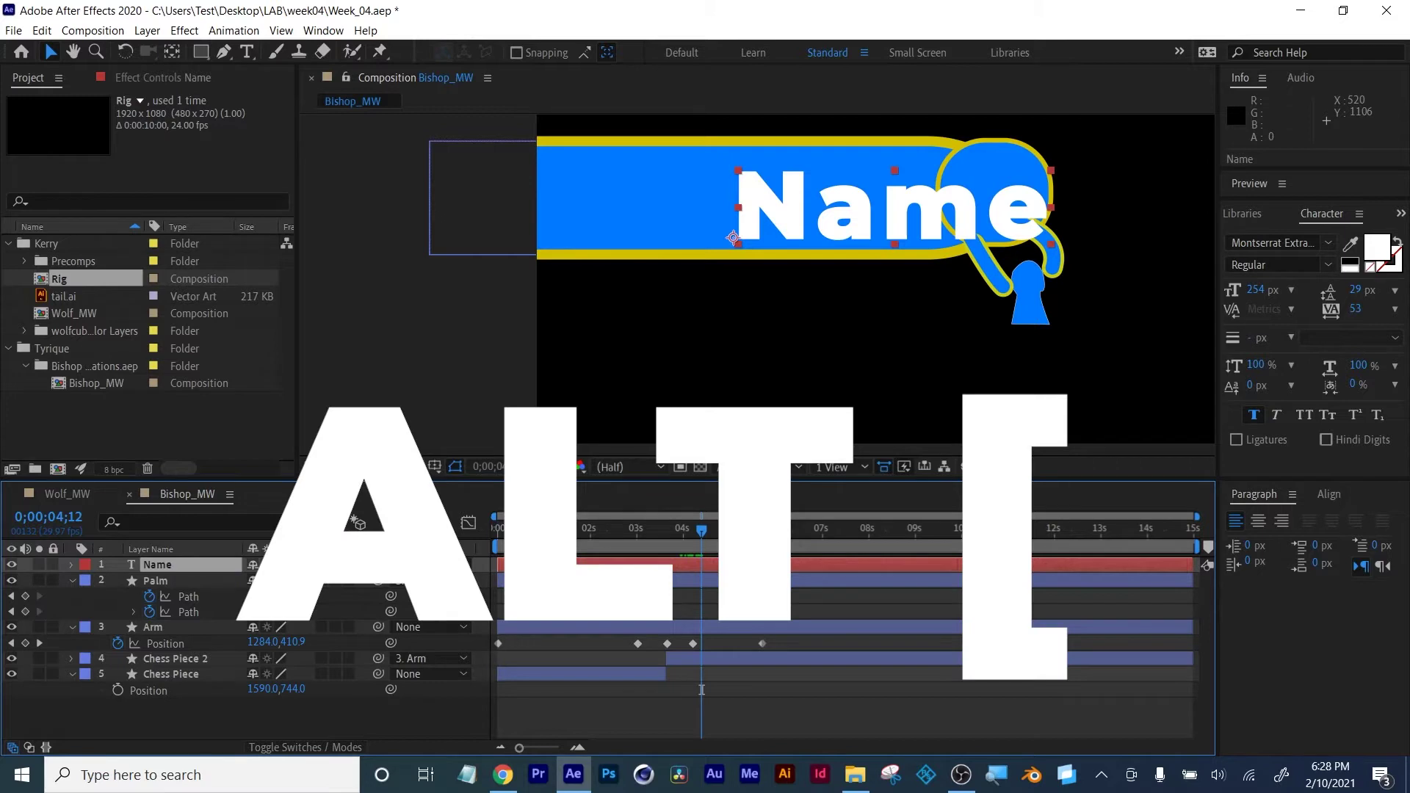
{"action": "key", "text": "alt+bracketleft"}
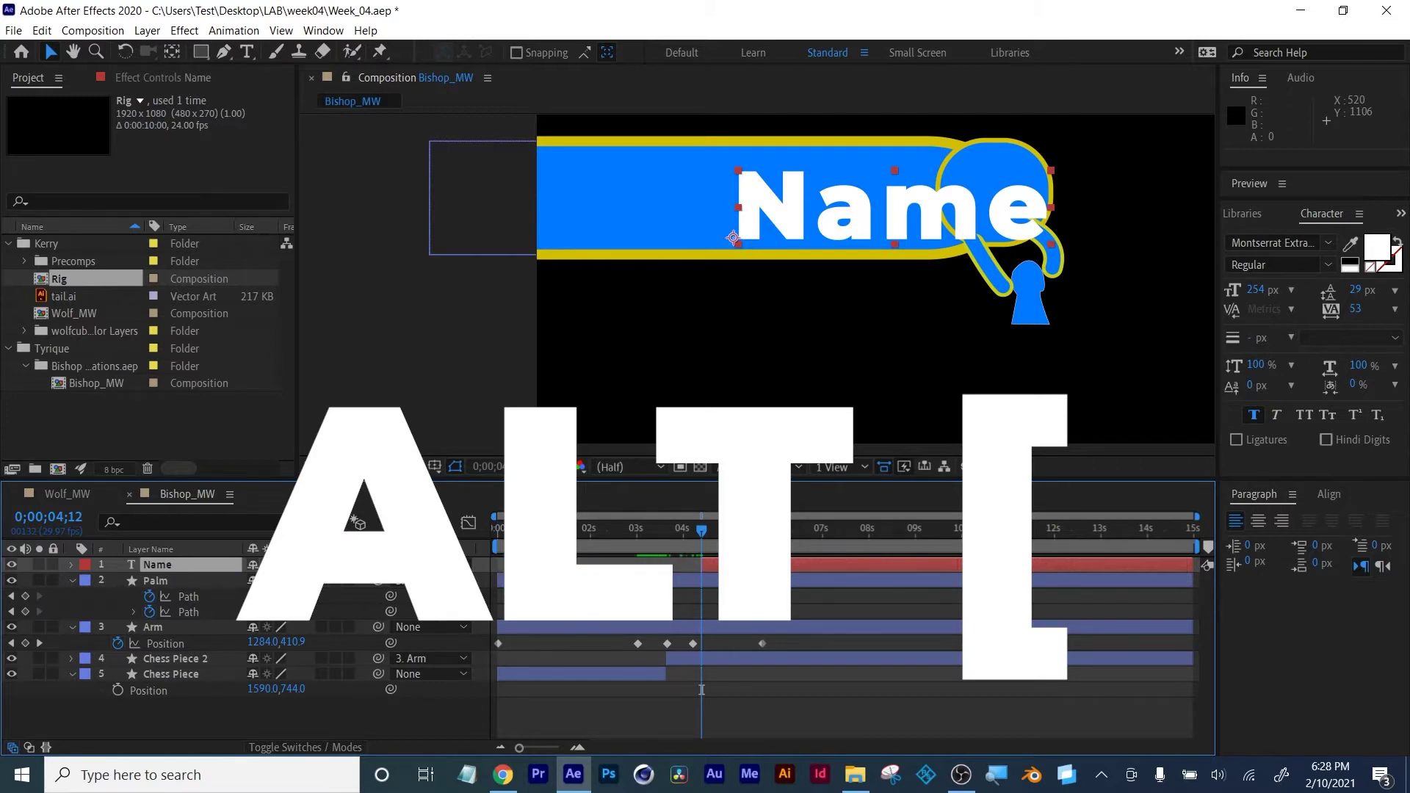
{"action": "left_click_drag", "start_coordinate": [740, 566], "coordinate": [544, 572]}
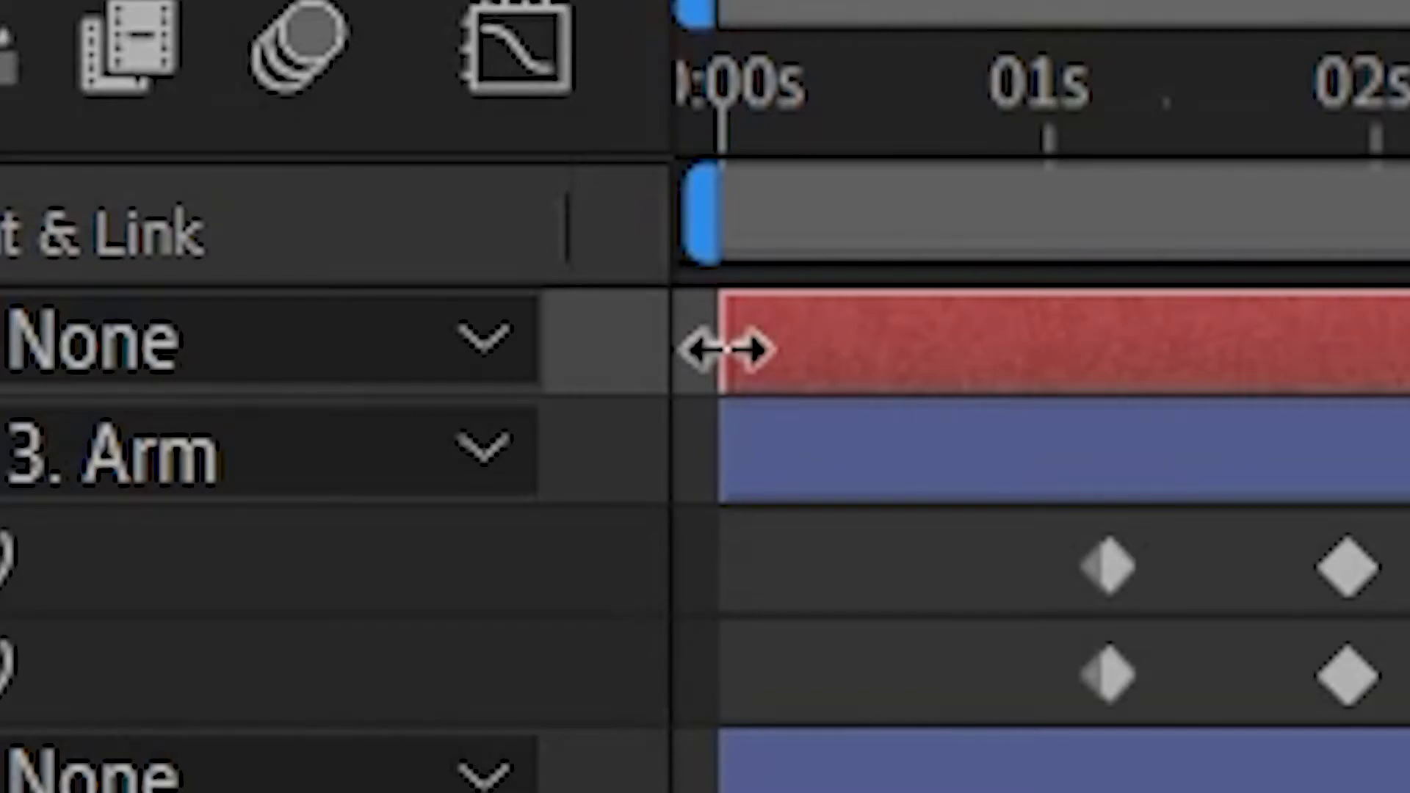
{"action": "left_click_drag", "start_coordinate": [723, 349], "coordinate": [667, 582]}
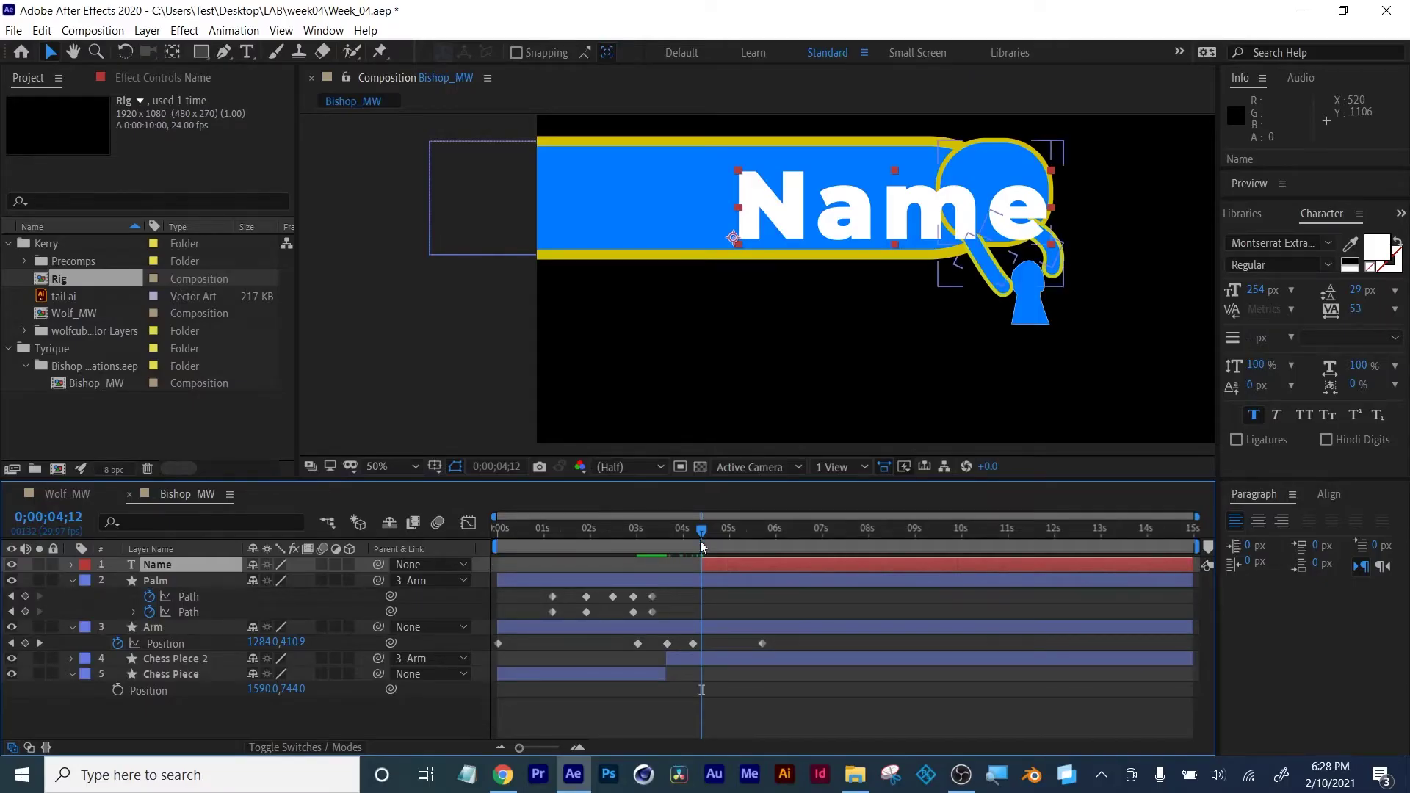
Move the Name layer below the Chess Piece layers and check how the withdrawing hand reveals the text
{"action": "mouse_move", "coordinate": [699, 532]}
{"action": "left_mouse_down"}
{"action": "mouse_move", "coordinate": [597, 536]}
{"action": "mouse_move", "coordinate": [721, 539]}
{"action": "left_mouse_up"}
{"action": "left_click_drag", "start_coordinate": [206, 563], "coordinate": [191, 690]}
{"action": "mouse_move", "coordinate": [724, 528]}
{"action": "left_mouse_down"}
{"action": "mouse_move", "coordinate": [669, 535]}
{"action": "mouse_move", "coordinate": [786, 531]}
{"action": "mouse_move", "coordinate": [661, 535]}
{"action": "mouse_move", "coordinate": [729, 530]}
{"action": "left_mouse_up"}
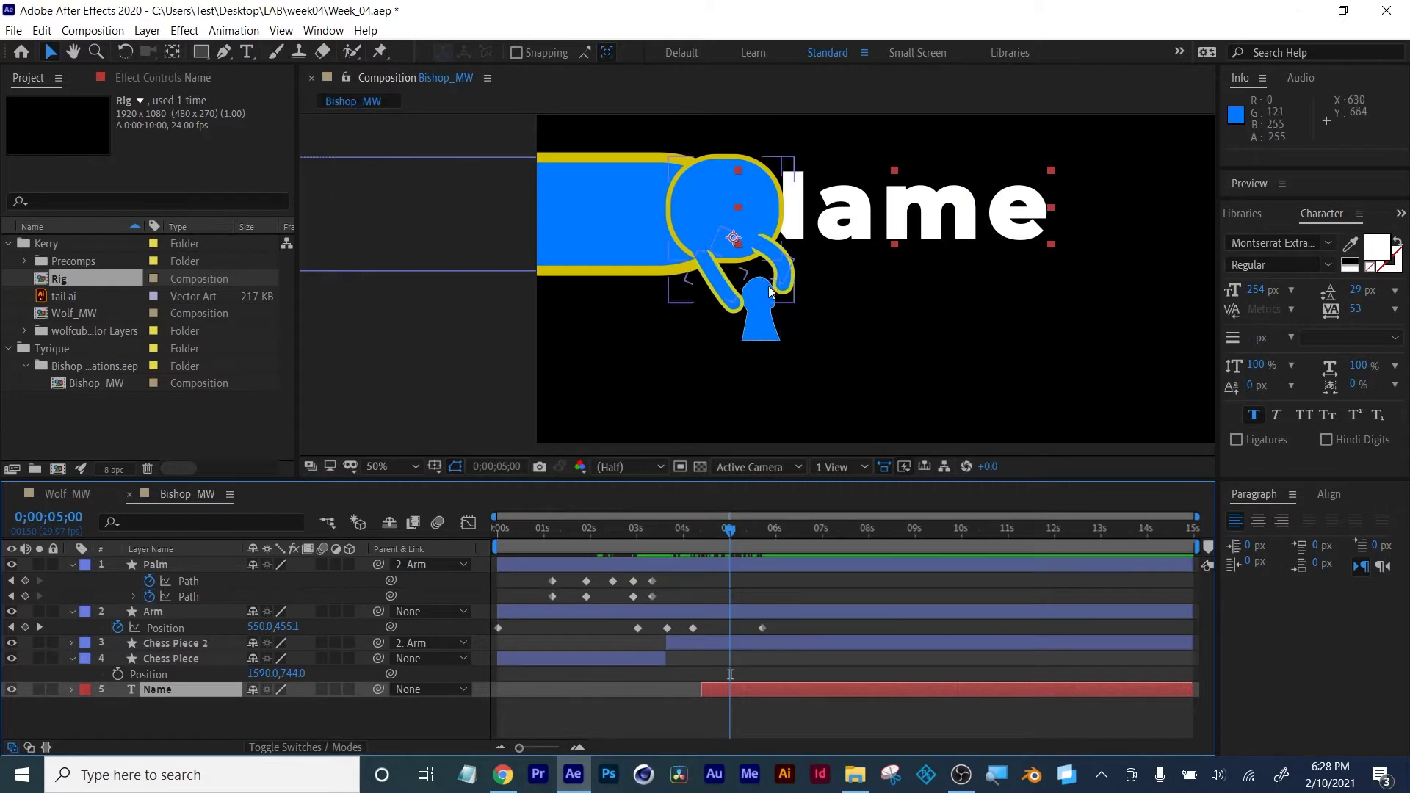
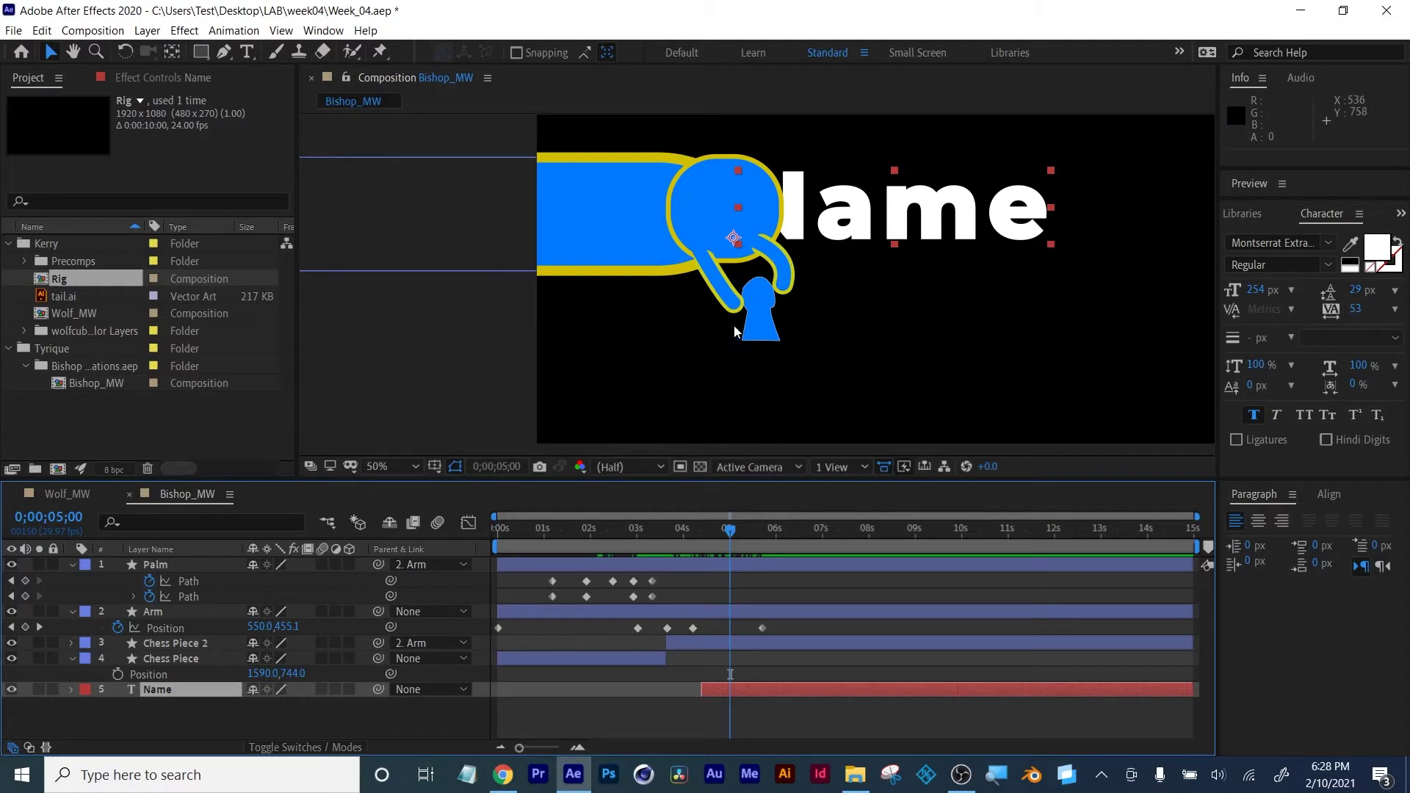
{"action": "mouse_move", "coordinate": [731, 529]}
{"action": "left_mouse_down"}
{"action": "mouse_move", "coordinate": [755, 531]}
{"action": "mouse_move", "coordinate": [730, 535]}
{"action": "left_mouse_up"}
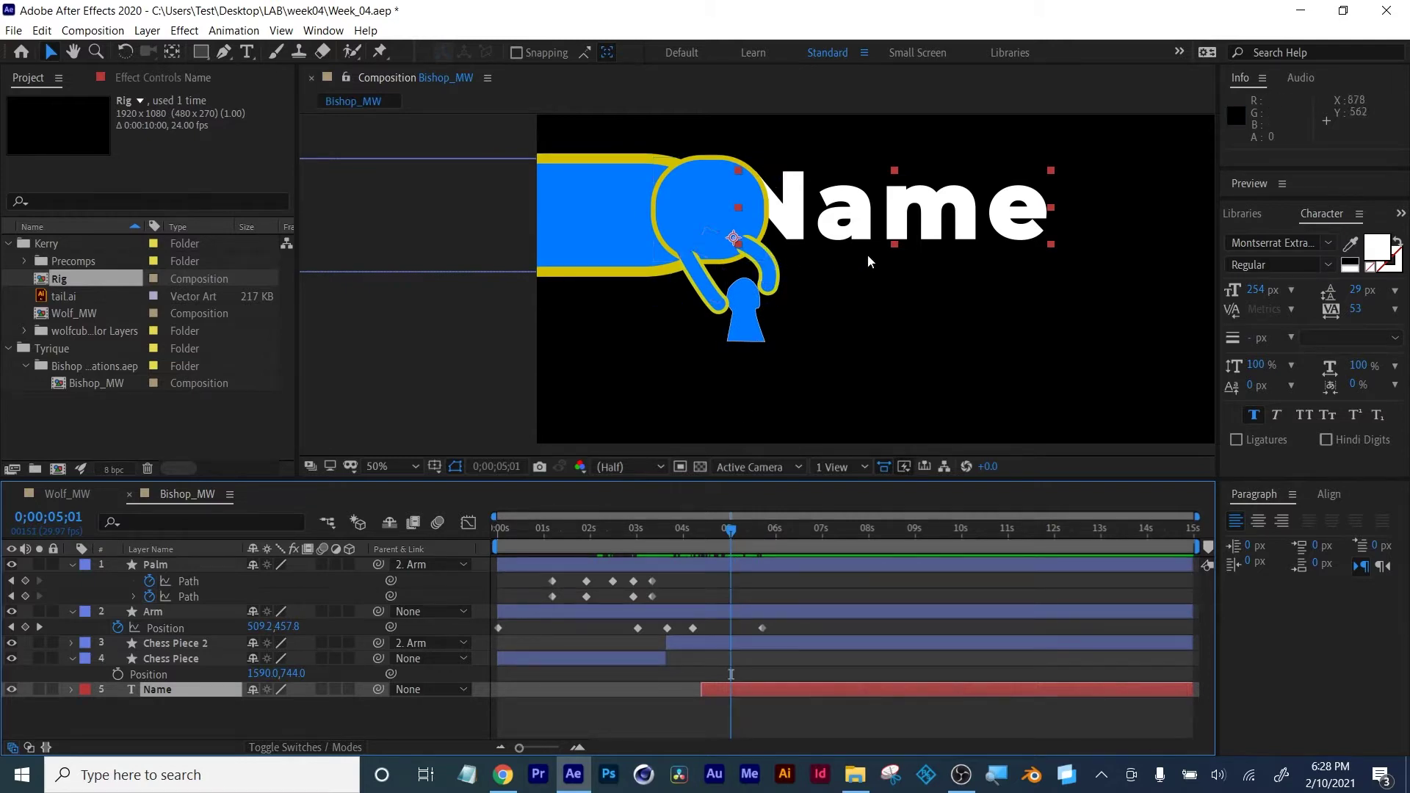
{"action": "left_click_drag", "start_coordinate": [733, 533], "coordinate": [681, 544]}
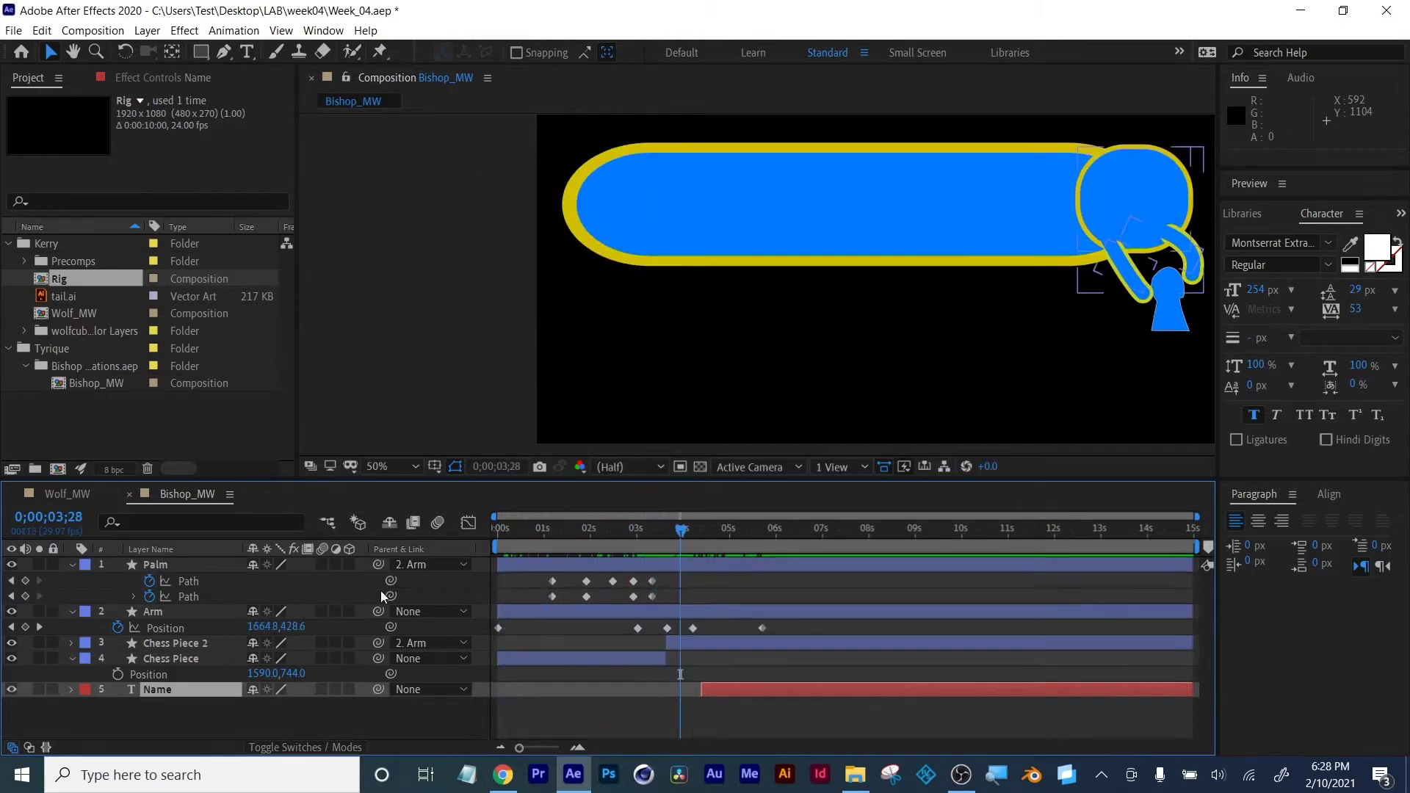
{"action": "left_click", "coordinate": [148, 619]}
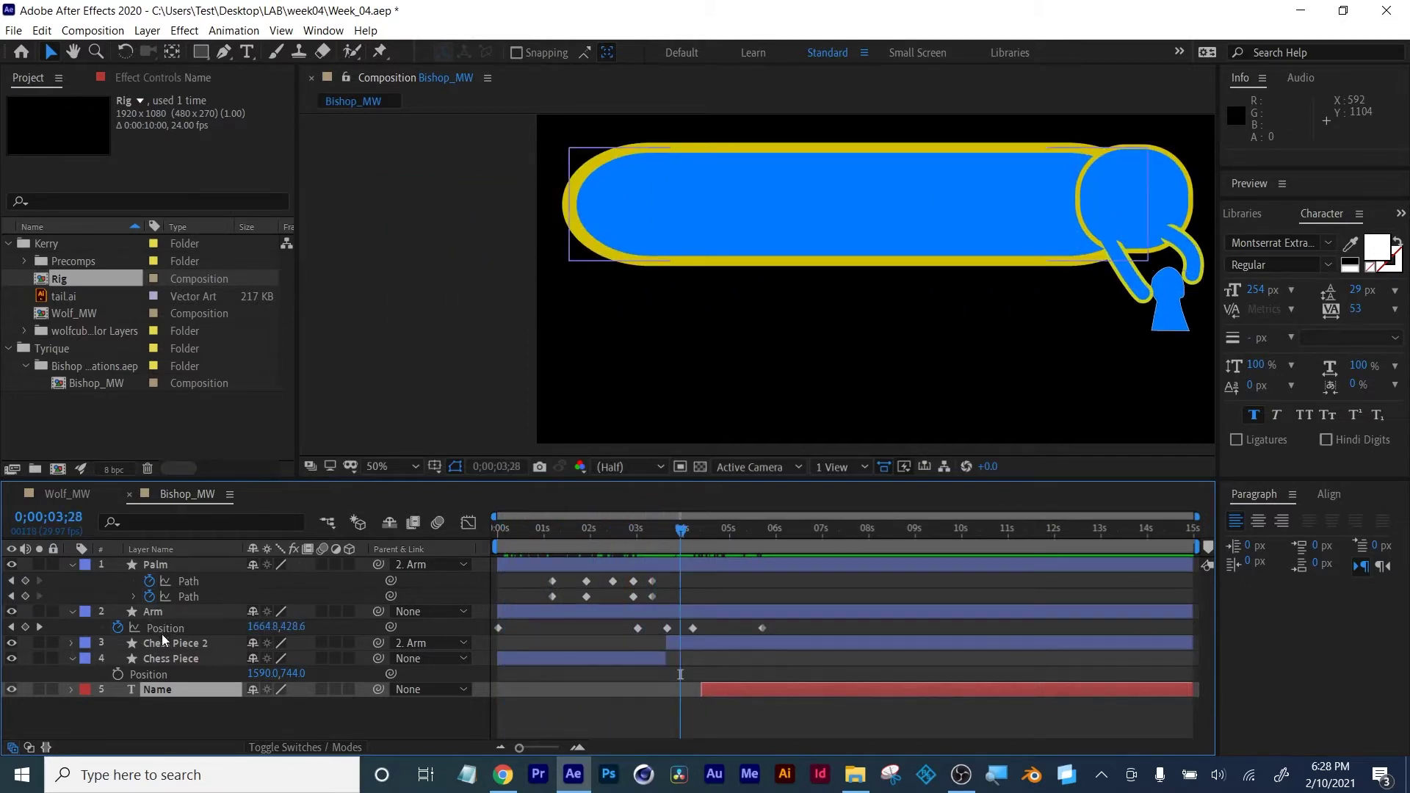
{"action": "mouse_move", "coordinate": [681, 529]}
{"action": "left_mouse_down"}
{"action": "mouse_move", "coordinate": [629, 529]}
{"action": "mouse_move", "coordinate": [674, 529]}
{"action": "left_mouse_up"}
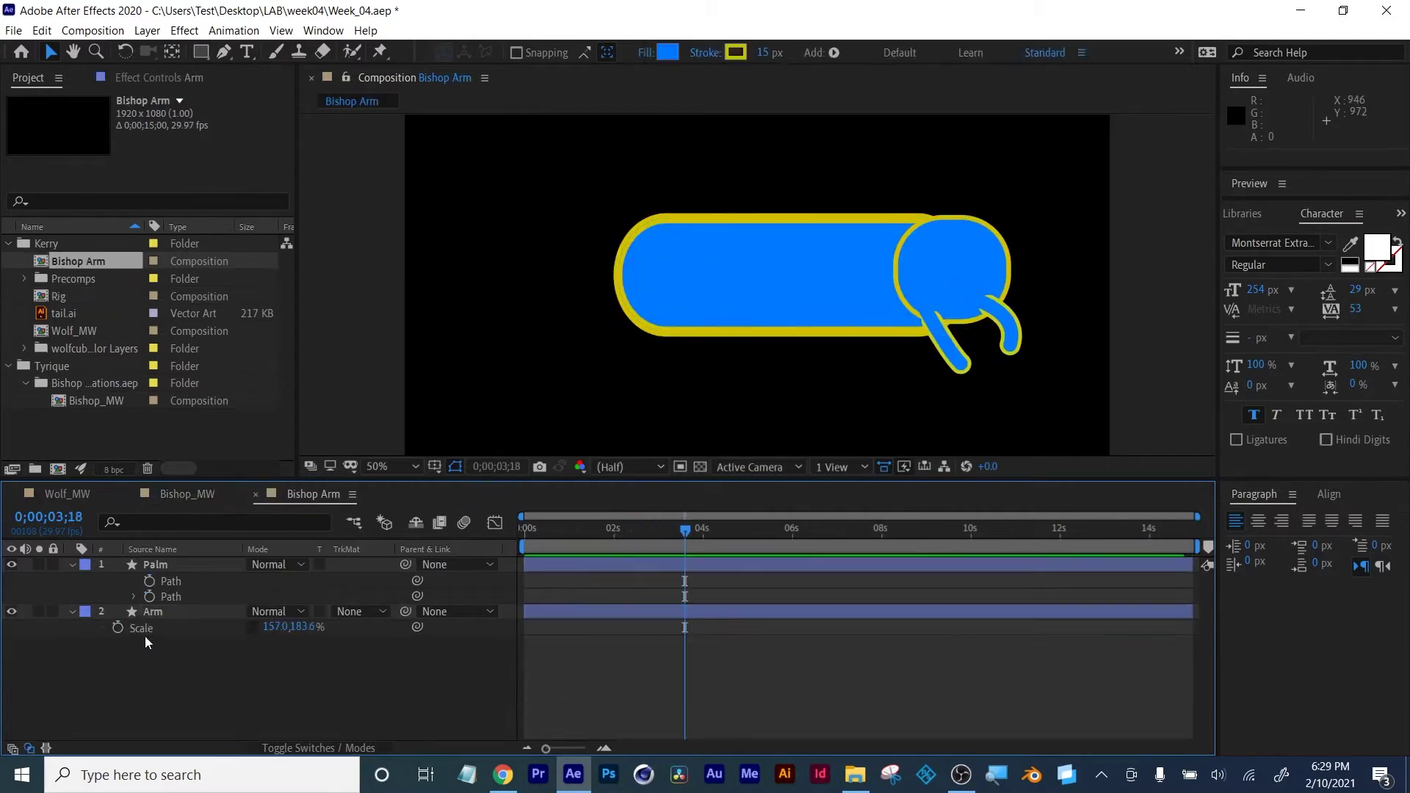
Rename the Arm layer in the Bishop Arm composition as Fore Arm and duplicate it
{"action": "left_click", "coordinate": [167, 611]}
{"action": "key", "text": "Return"}
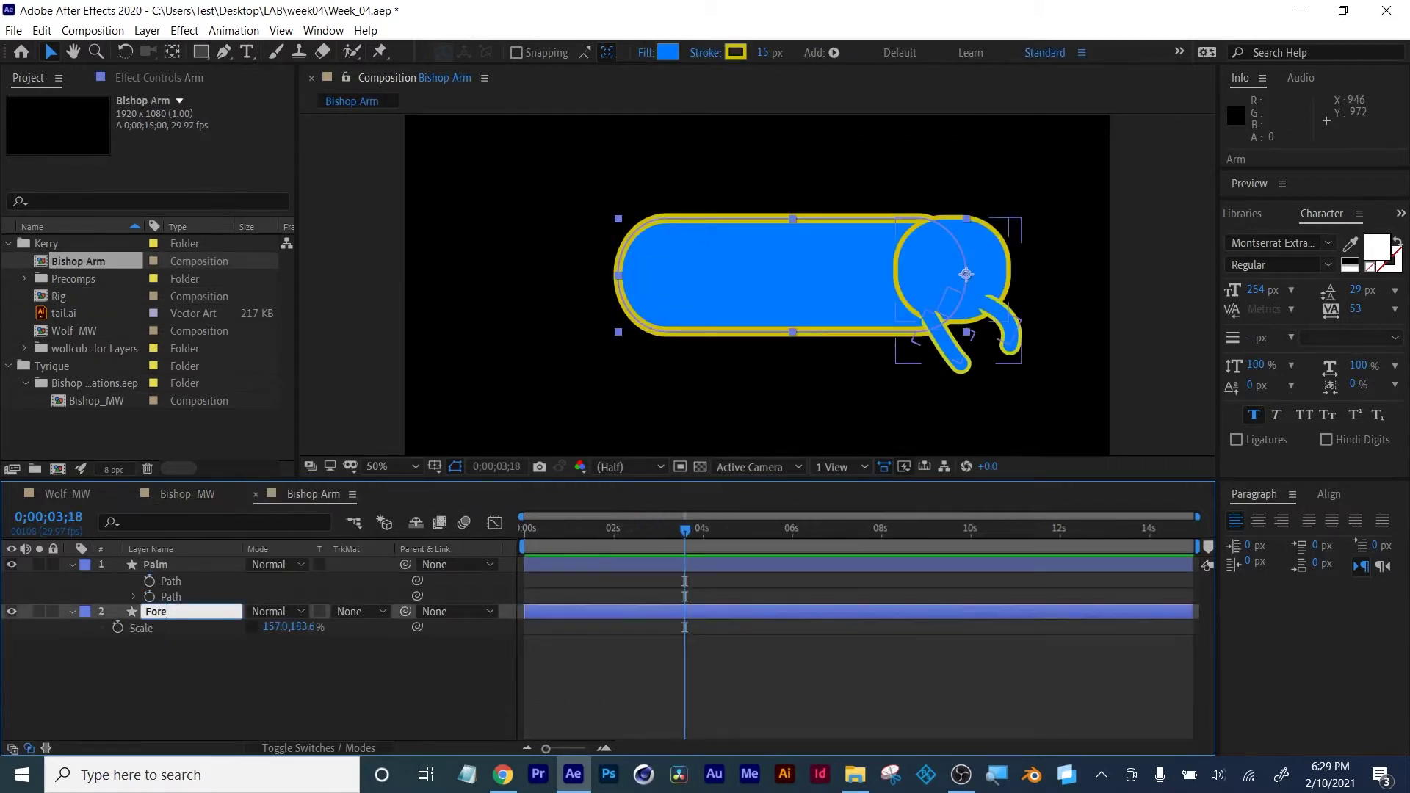
{"action": "type", "text": "Fore Arm"}
{"action": "key", "text": "Return"}
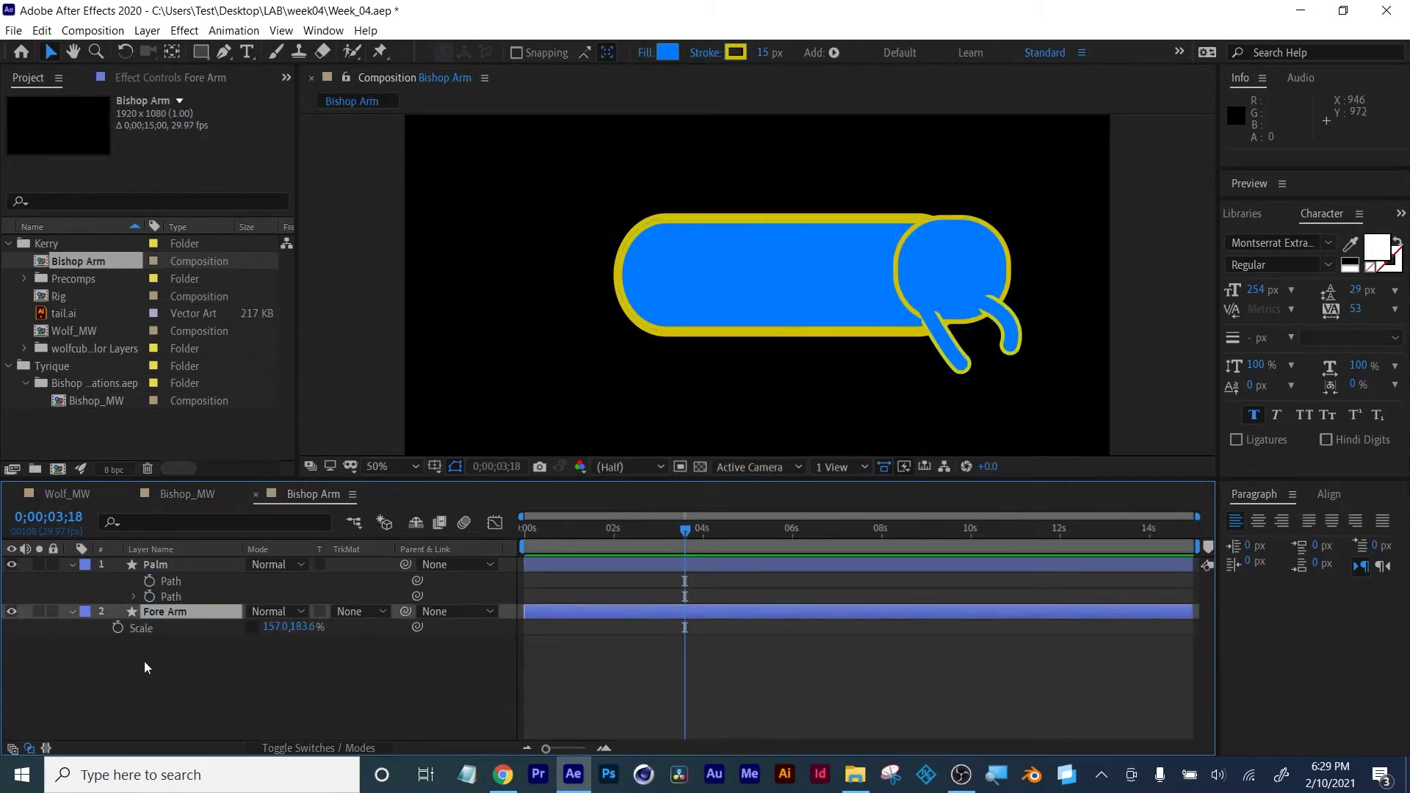
{"action": "left_click", "coordinate": [144, 661]}
{"action": "left_click", "coordinate": [167, 613]}
{"action": "key", "text": "ctrl+d"}
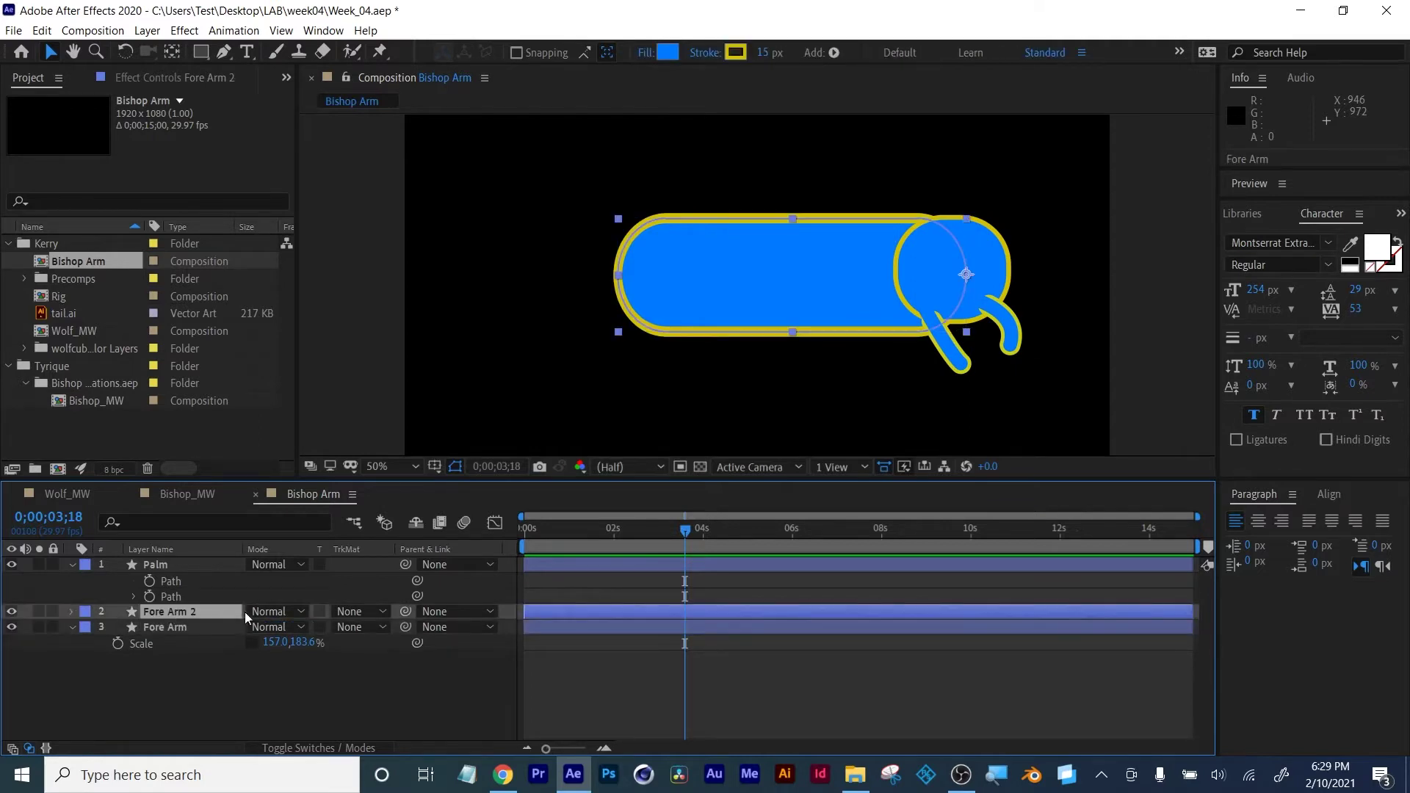
Rename the duplicated layer as Upper Arm and place the Fore Arm layer above it in the stack
{"action": "left_click", "coordinate": [435, 684]}
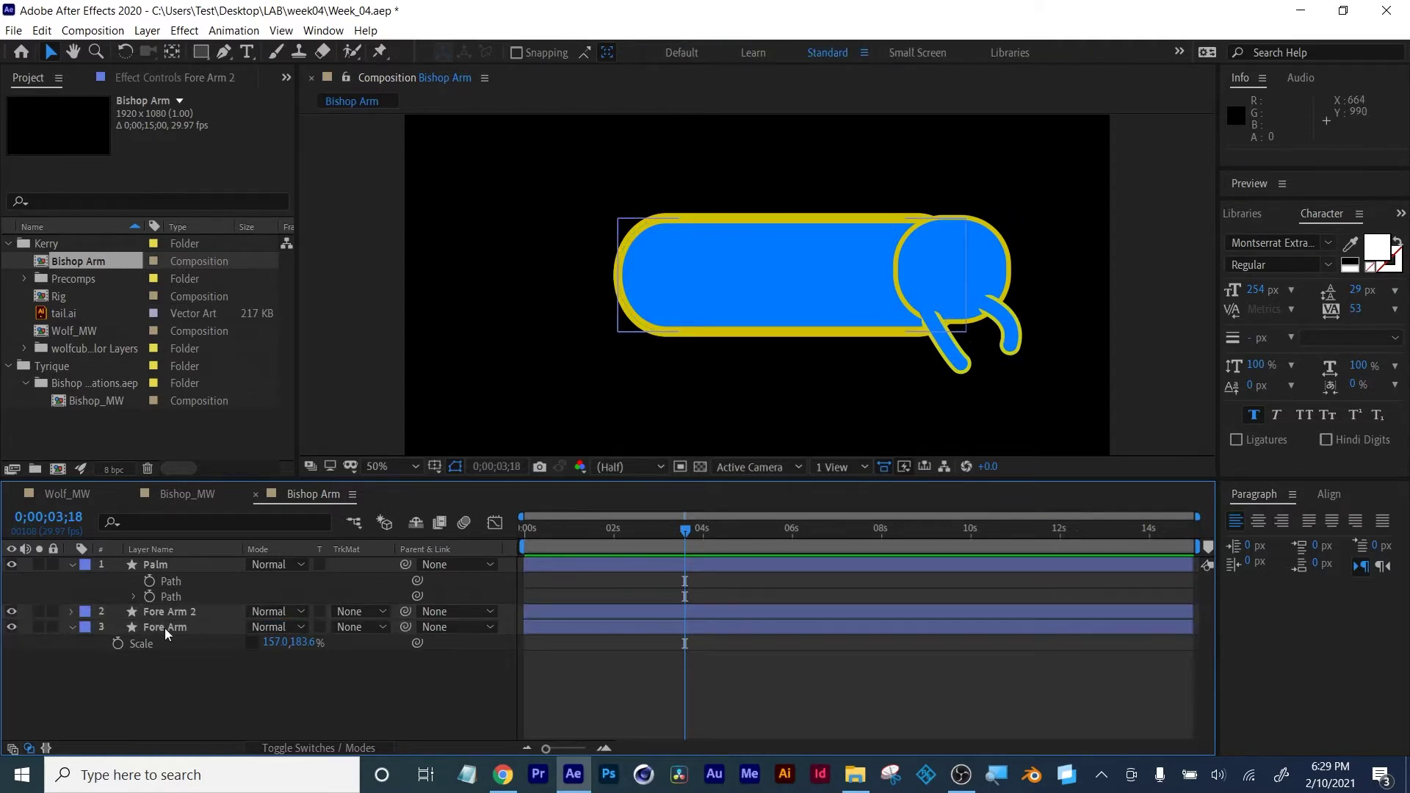
{"action": "left_click", "coordinate": [165, 628]}
{"action": "left_click", "coordinate": [178, 611]}
{"action": "key", "text": "Return"}
{"action": "type", "text": "Up"}
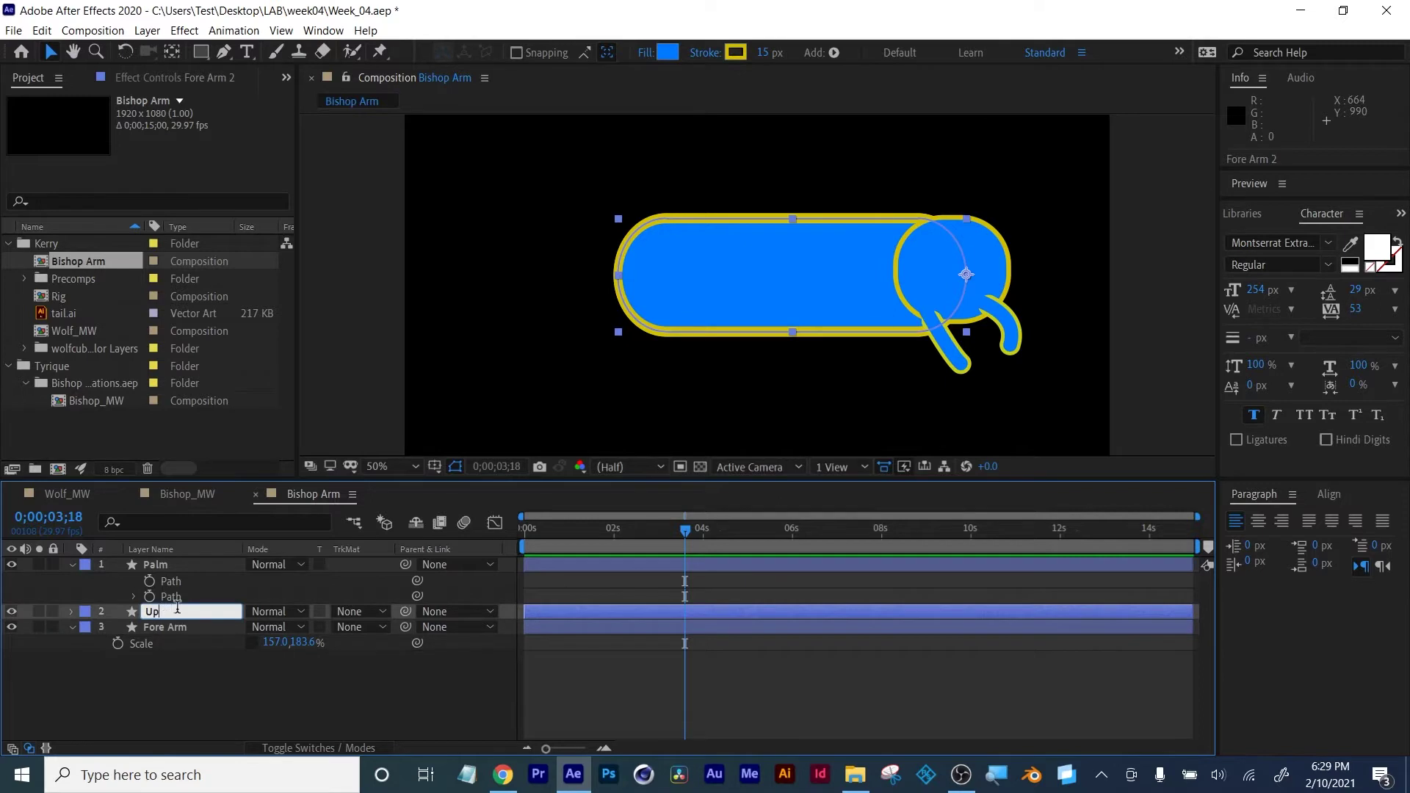
{"action": "type", "text": "per Arm"}
{"action": "key", "text": "Return"}
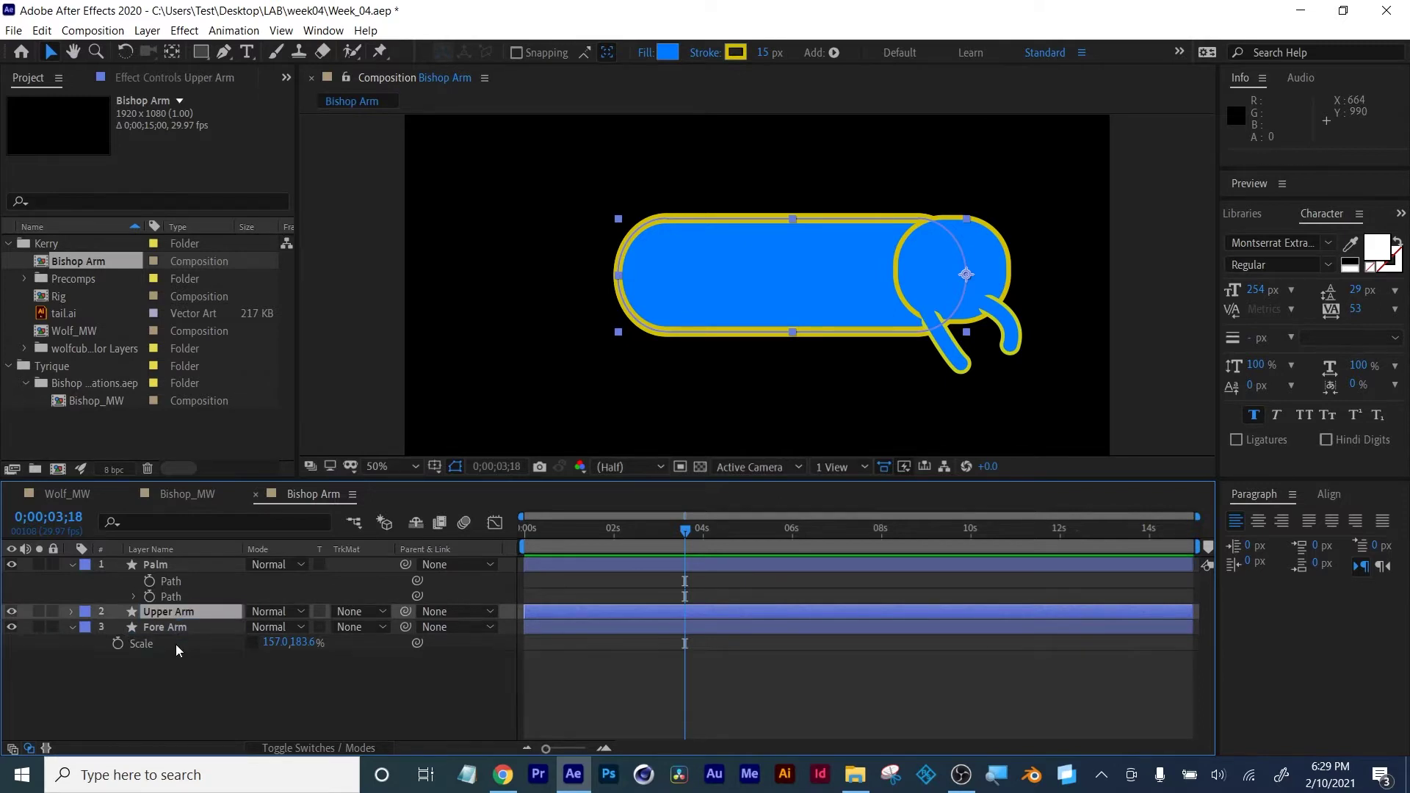
{"action": "left_click_drag", "start_coordinate": [175, 644], "coordinate": [161, 615]}
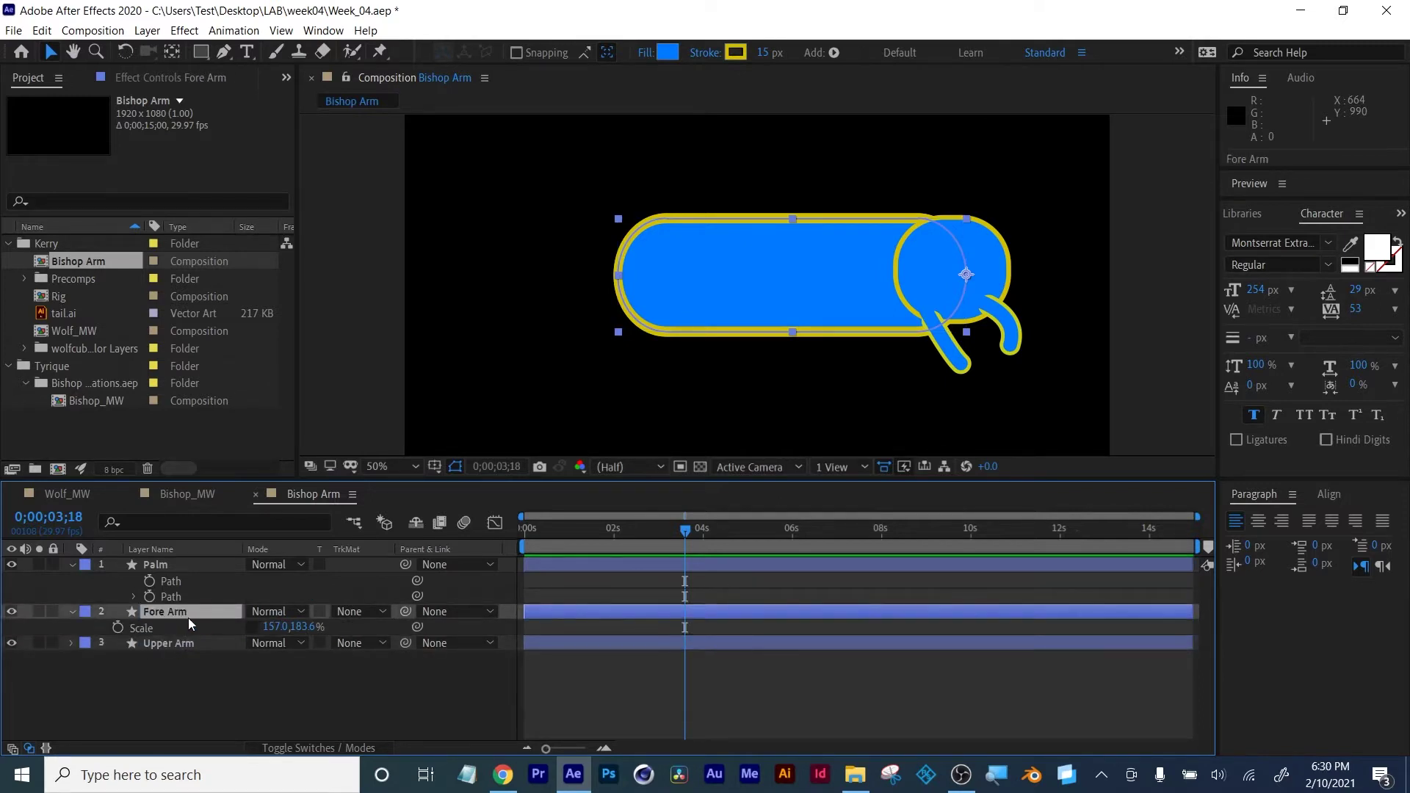
Move the anchor points of the Fore Arm and Upper Arm layers to the end opposite the hand
{"action": "left_click", "coordinate": [169, 645]}
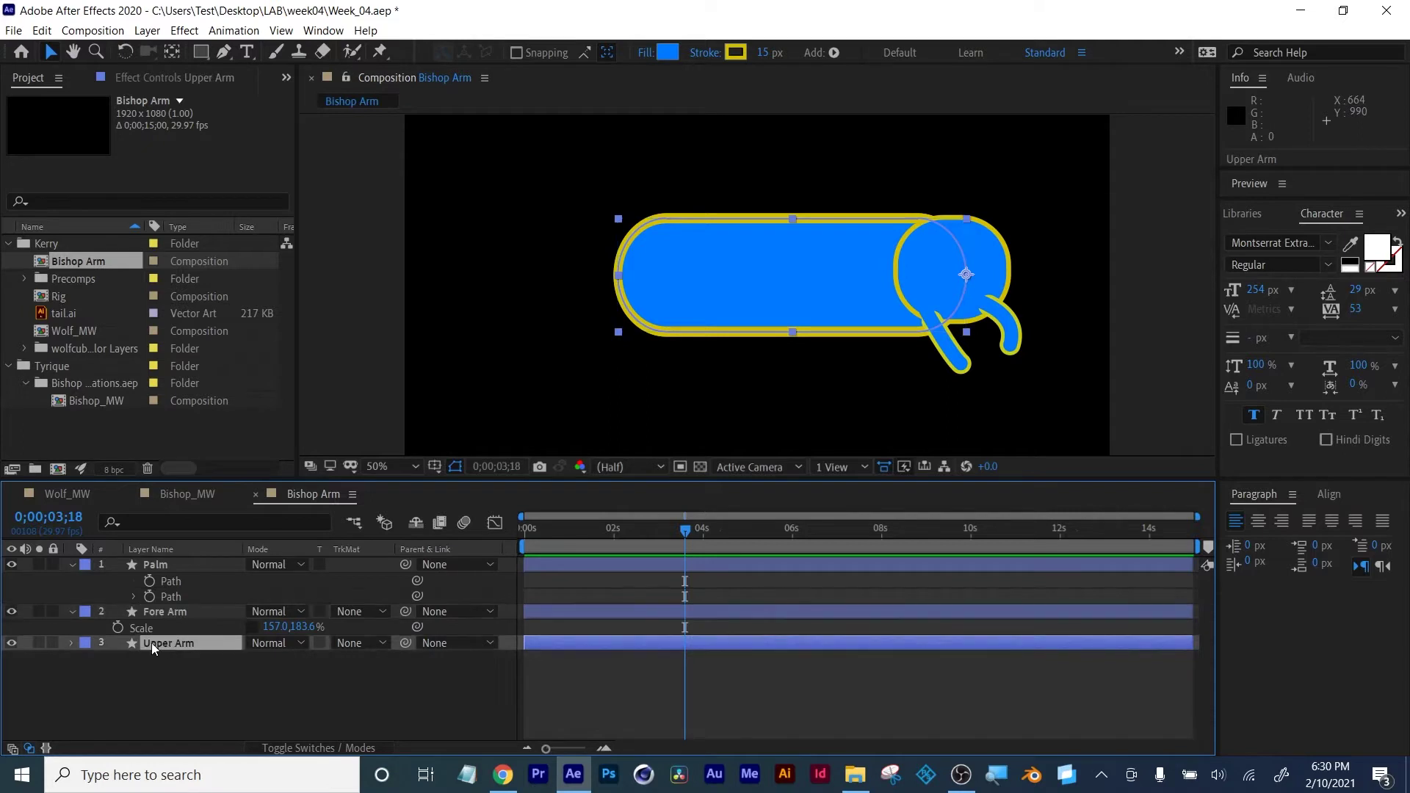
{"action": "left_click", "coordinate": [151, 612]}
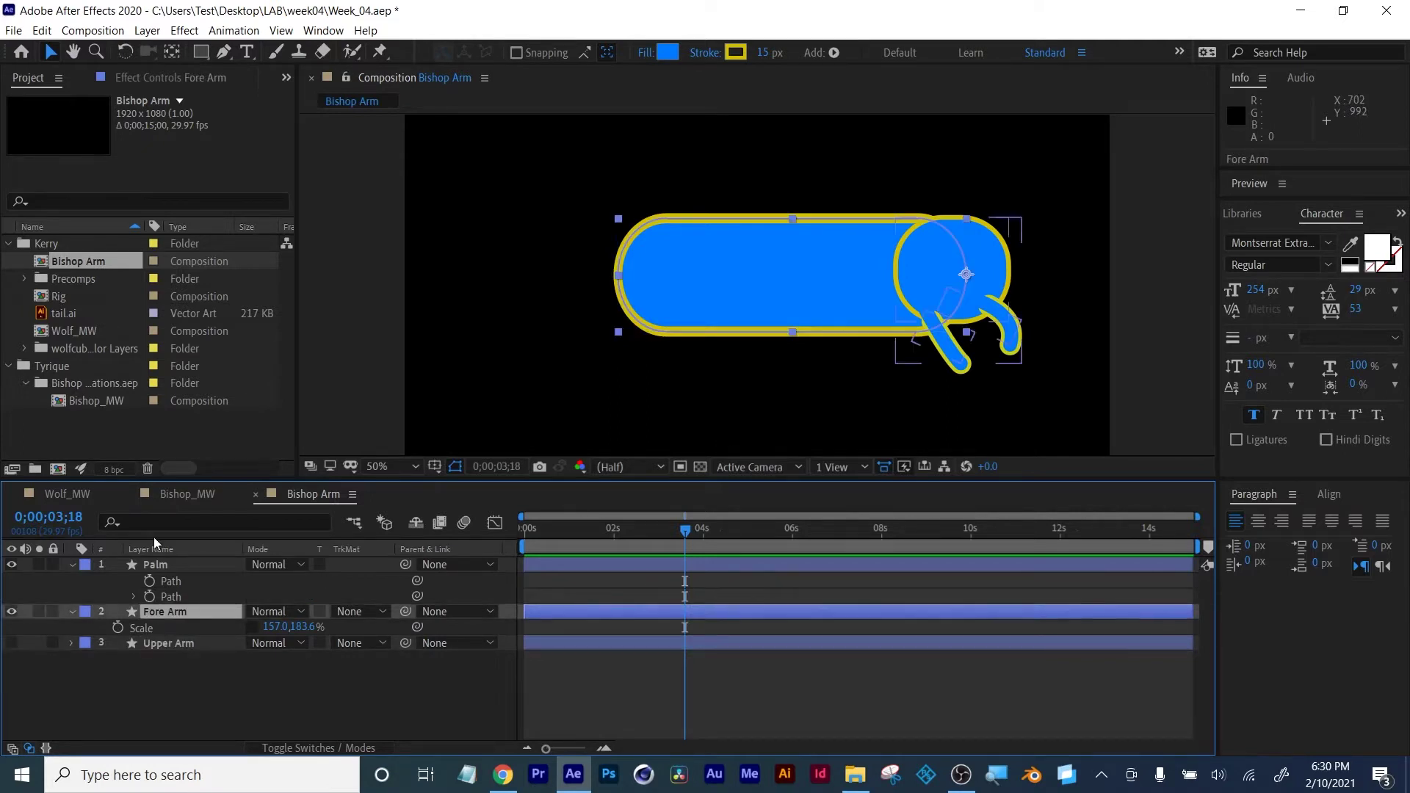
{"action": "left_click", "coordinate": [171, 51]}
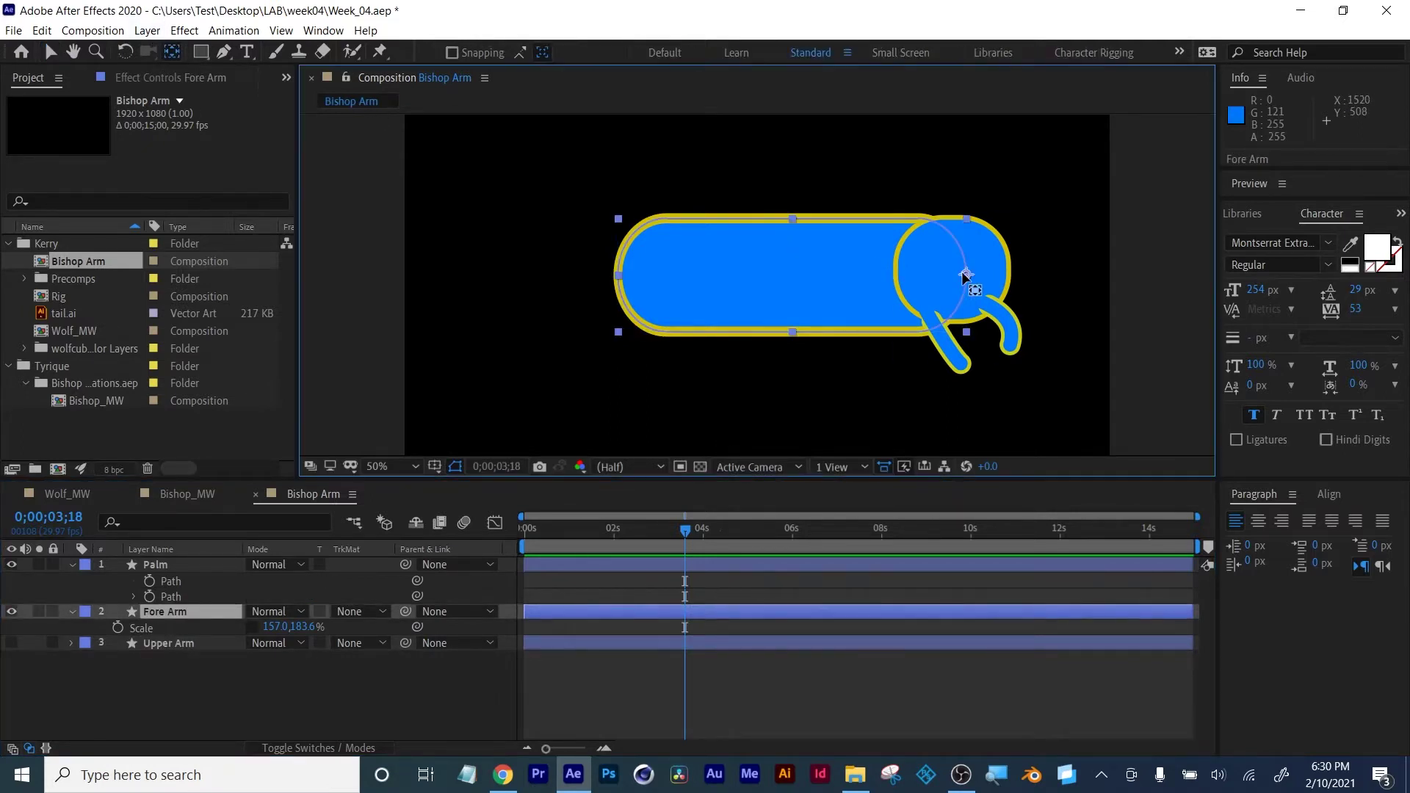
{"action": "left_click_drag", "start_coordinate": [967, 275], "coordinate": [624, 290]}
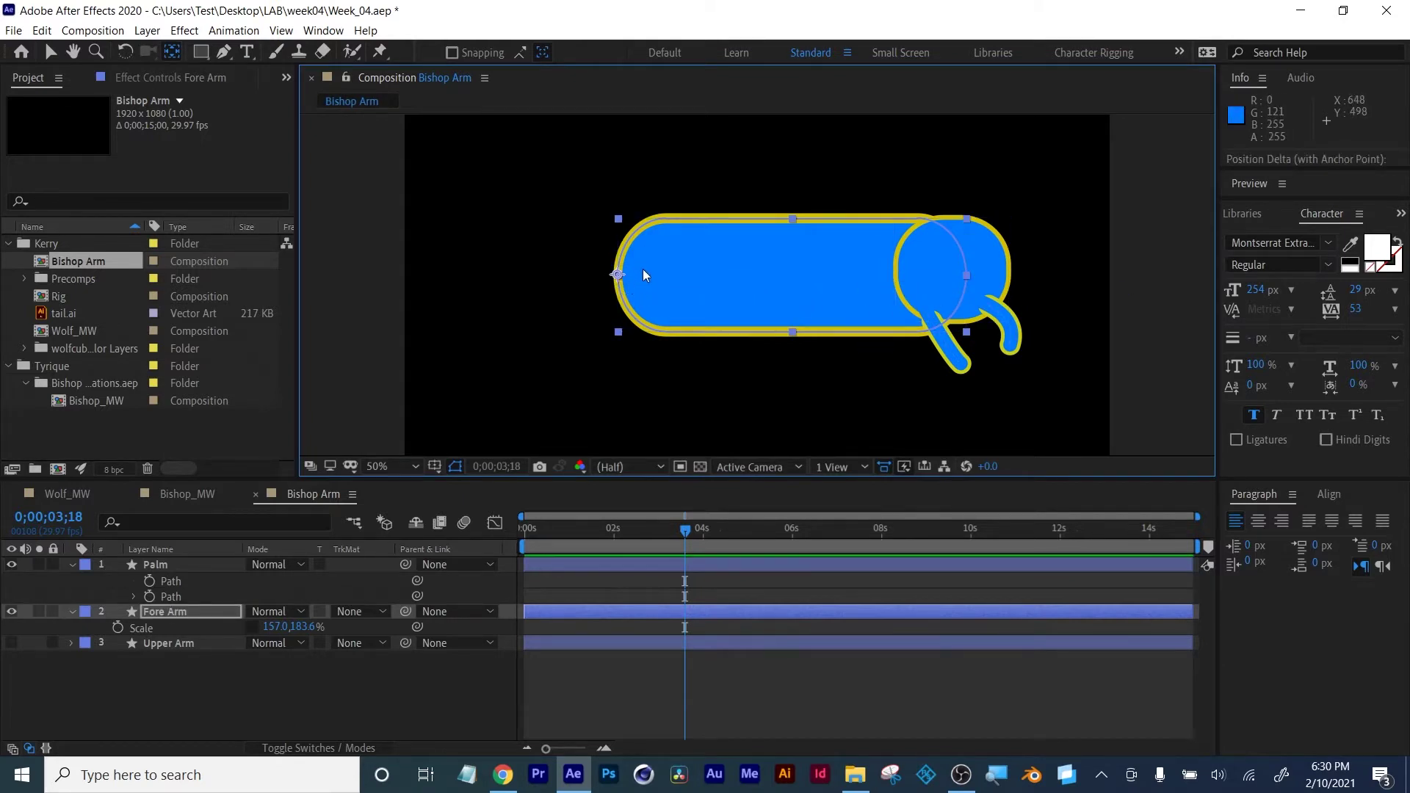
{"action": "left_click", "coordinate": [12, 643]}
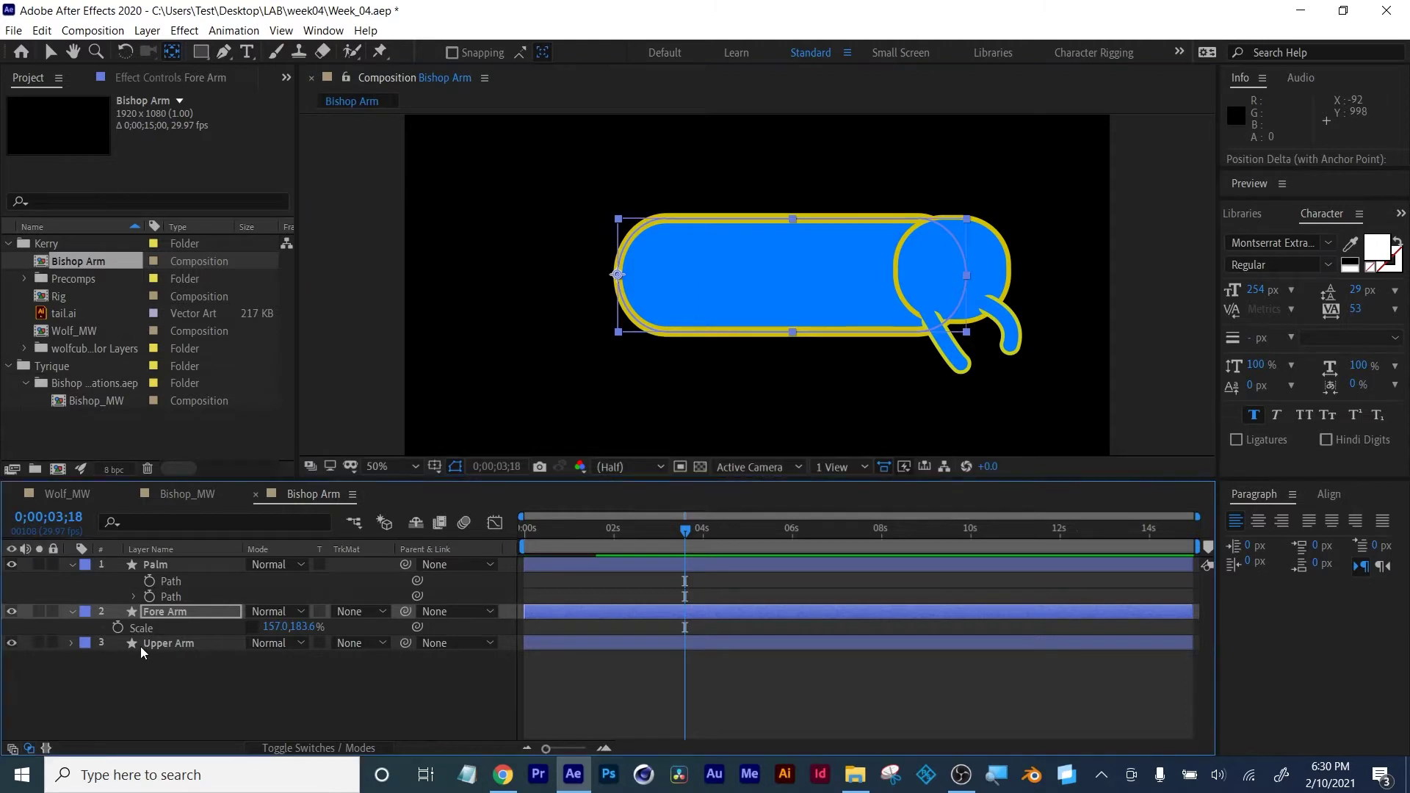
{"action": "left_click", "coordinate": [164, 643]}
{"action": "left_click_drag", "start_coordinate": [967, 276], "coordinate": [621, 288]}
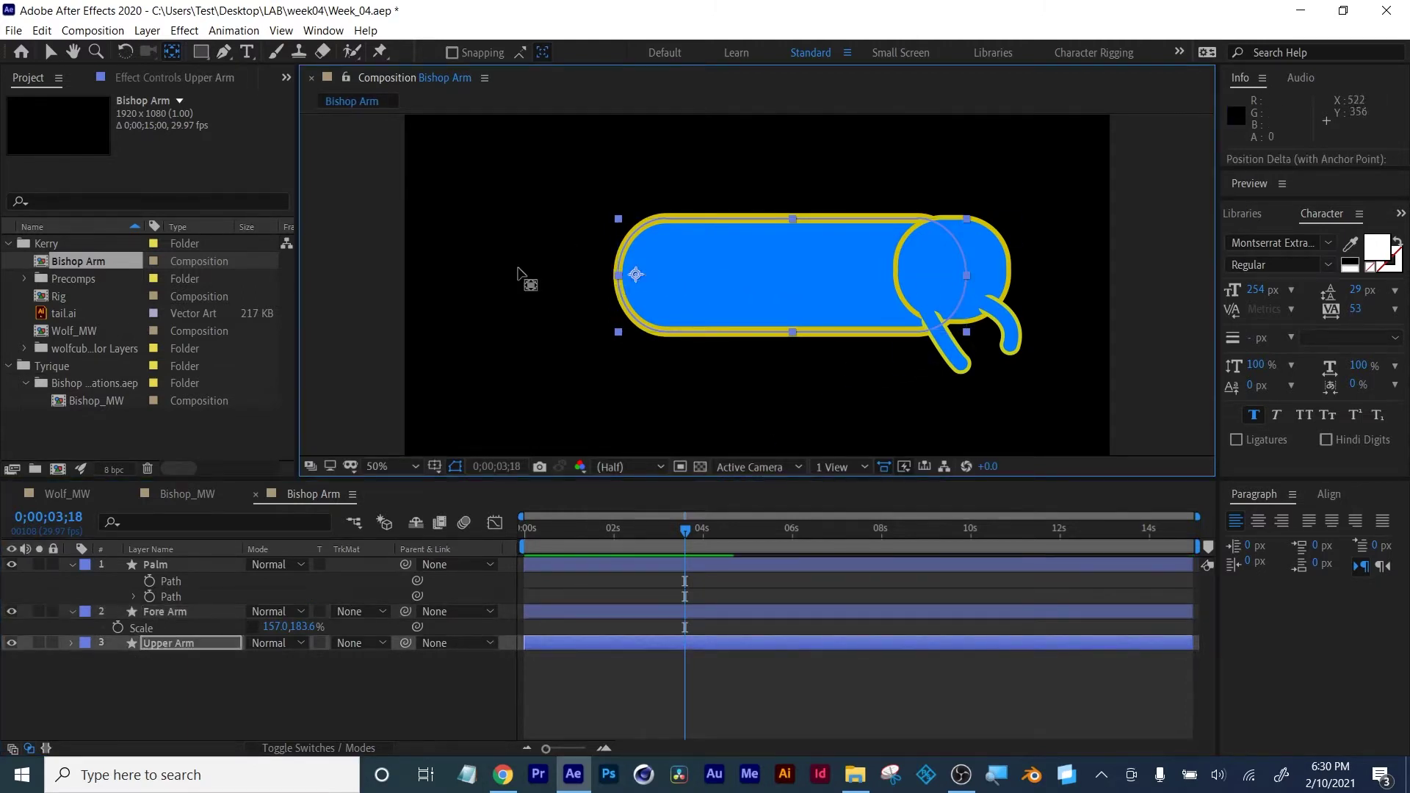
Rotate the Upper Arm and position it at about 350.7, -204.1 so it slants up from the forearm's elbow end
{"action": "left_click", "coordinate": [180, 643]}
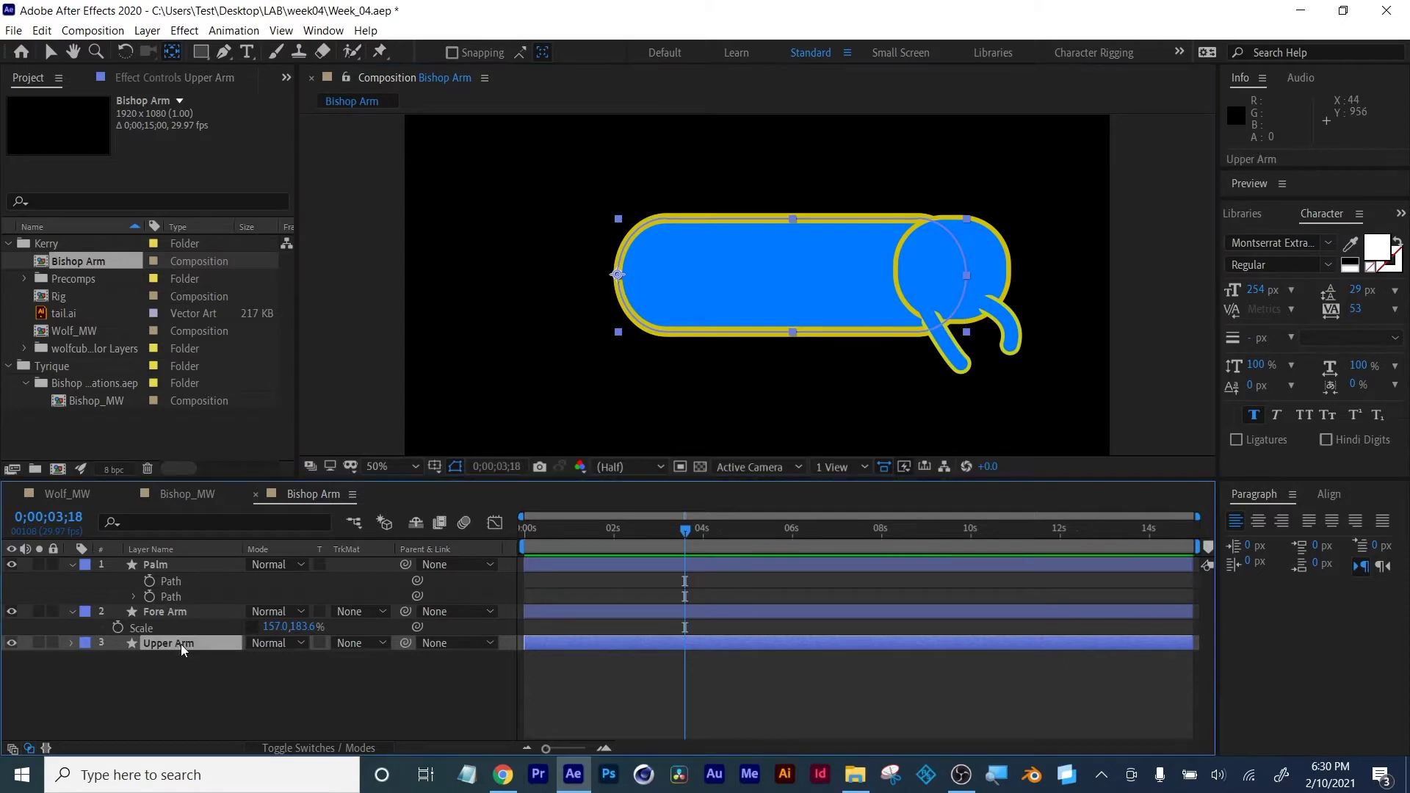
{"action": "key", "text": "r"}
{"action": "left_click_drag", "start_coordinate": [266, 659], "coordinate": [130, 658]}
{"action": "key", "text": "p"}
{"action": "key", "text": "v"}
{"action": "left_click_drag", "start_coordinate": [650, 165], "coordinate": [576, 99]}
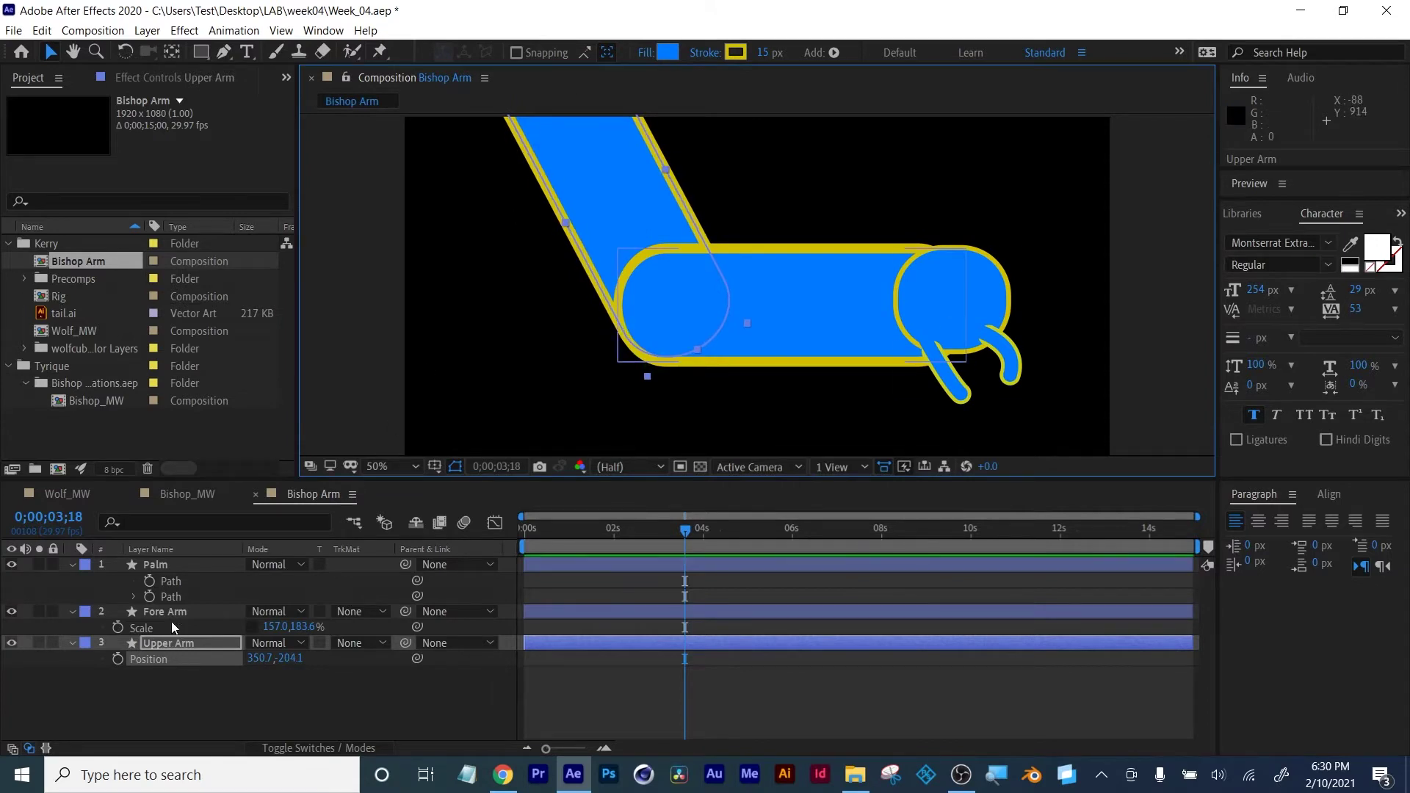
Parent the Palm layer to the Fore Arm and the Fore Arm to the Upper Arm
{"action": "left_click", "coordinate": [167, 564]}
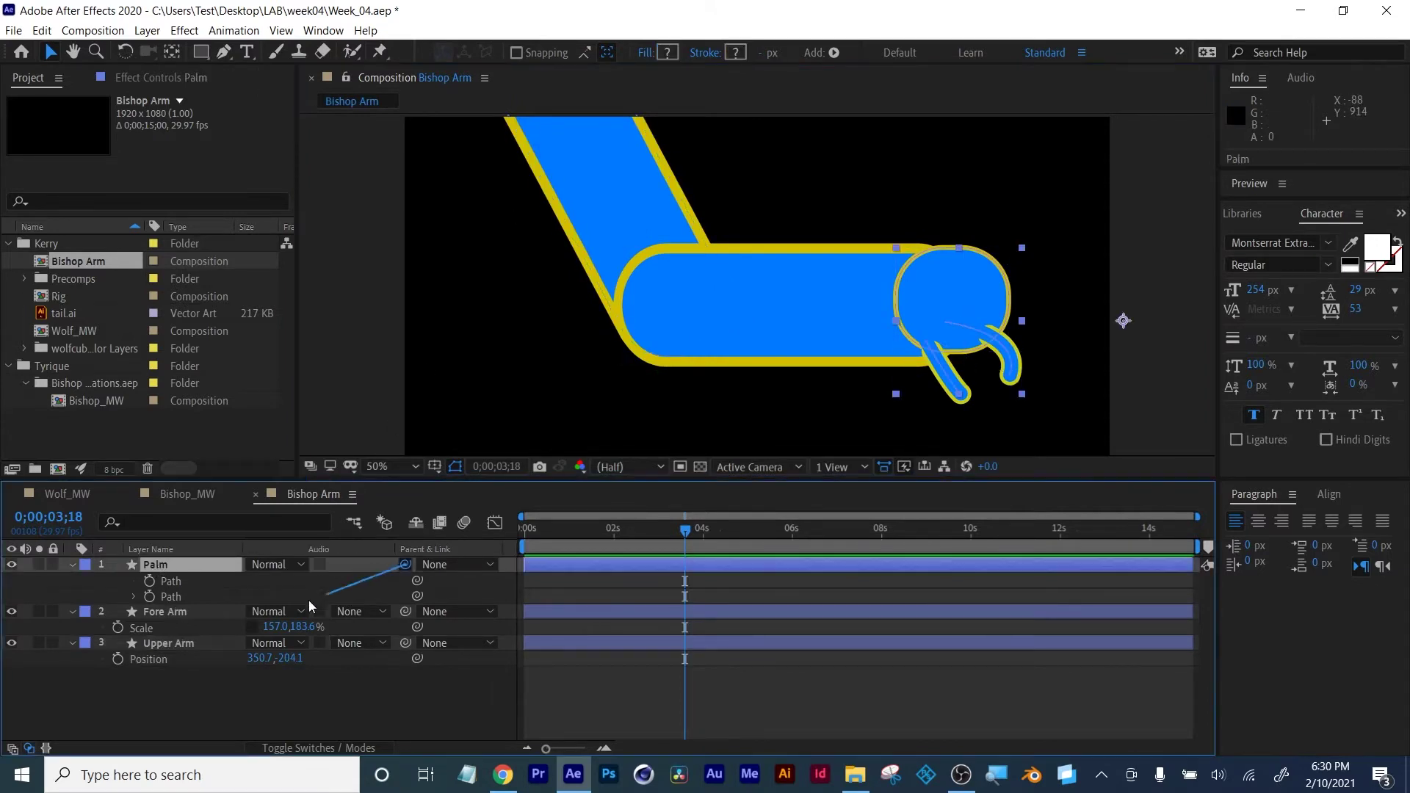
{"action": "left_click_drag", "start_coordinate": [308, 600], "coordinate": [178, 611]}
{"action": "left_click", "coordinate": [177, 611]}
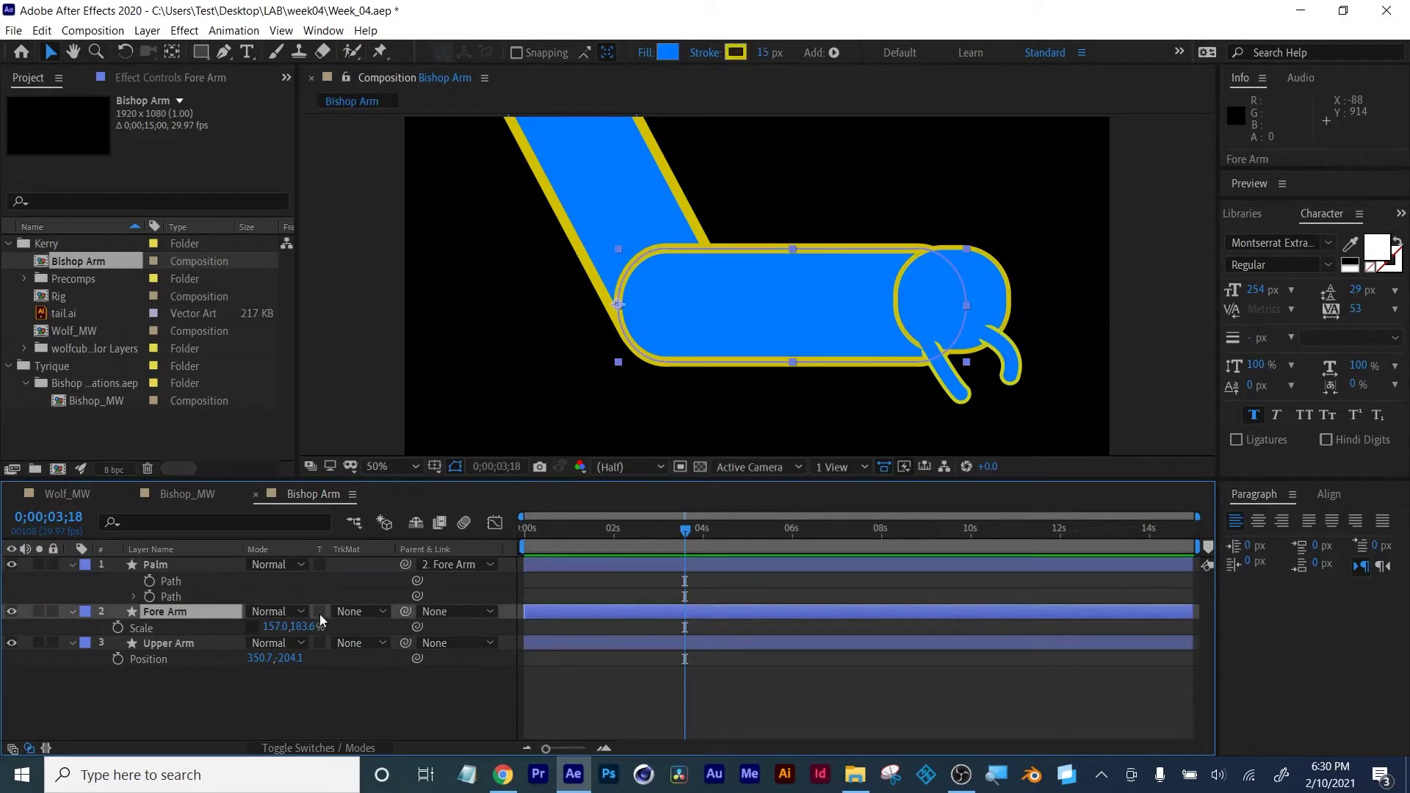
{"action": "left_click_drag", "start_coordinate": [404, 611], "coordinate": [183, 642]}
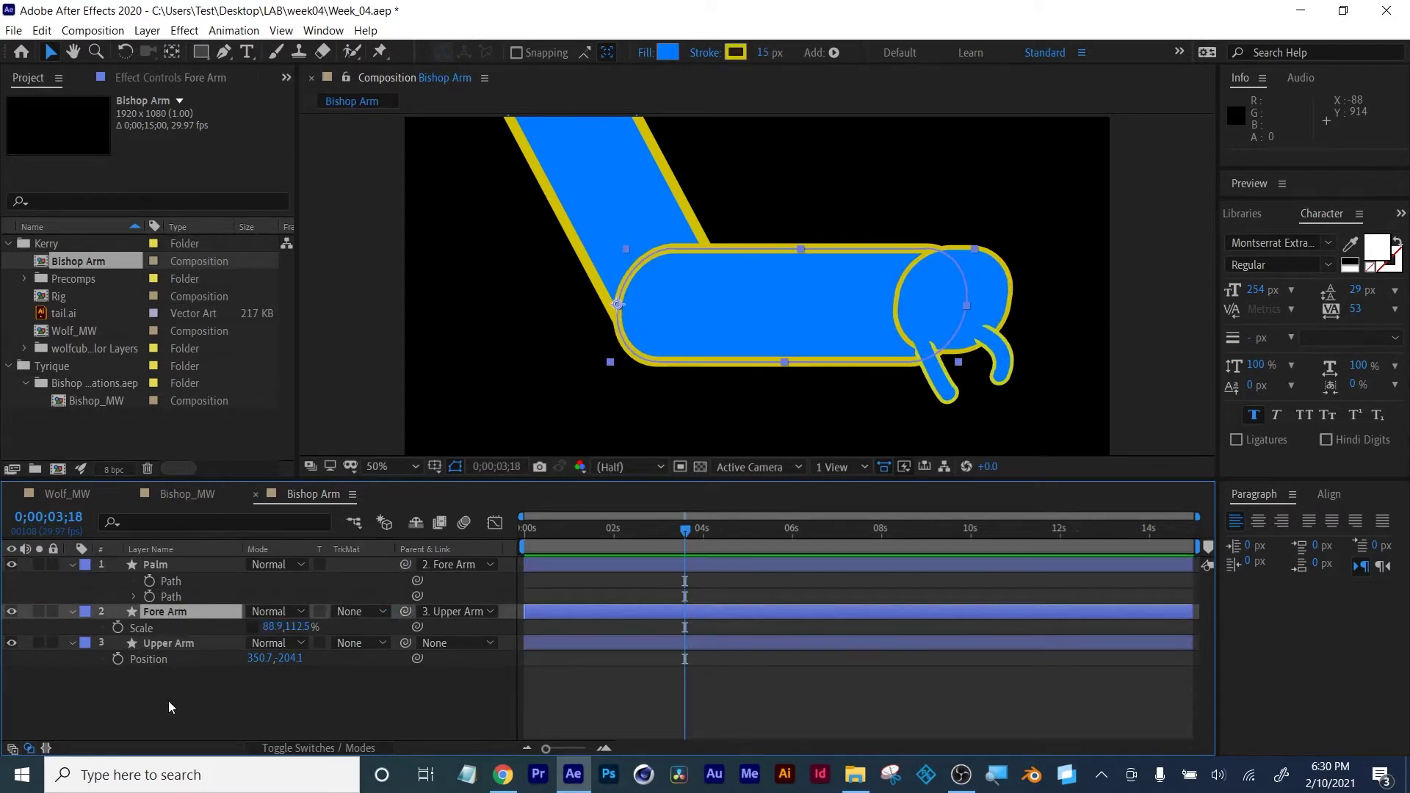
Keyframe the Upper Arm's Rotation from -17° at 0;00;00;00 to 68° at 0;00;01;05 so the arm swings into frame
{"action": "left_click", "coordinate": [166, 667]}
{"action": "left_click", "coordinate": [169, 643]}
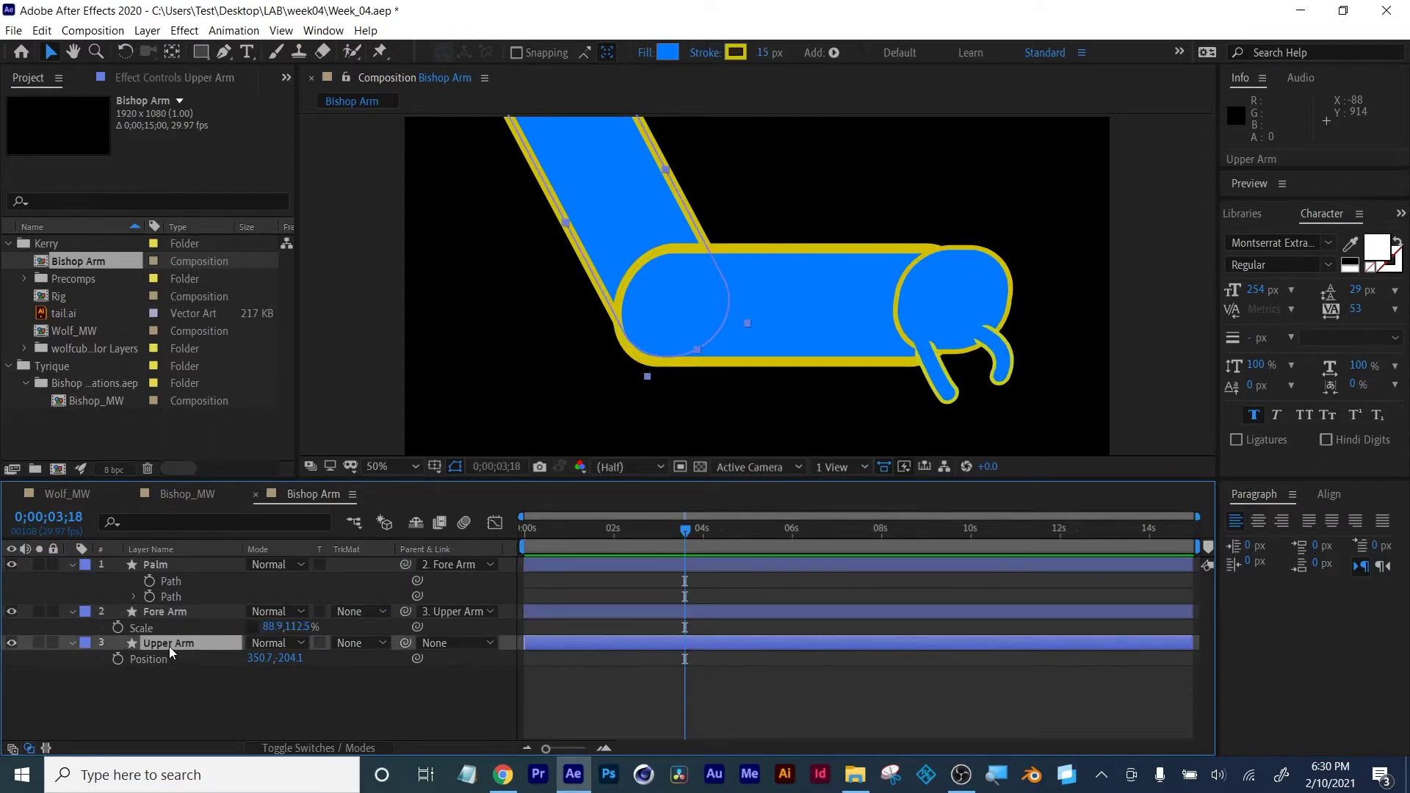
{"action": "key", "text": "r"}
{"action": "left_click_drag", "start_coordinate": [277, 658], "coordinate": [229, 659]}
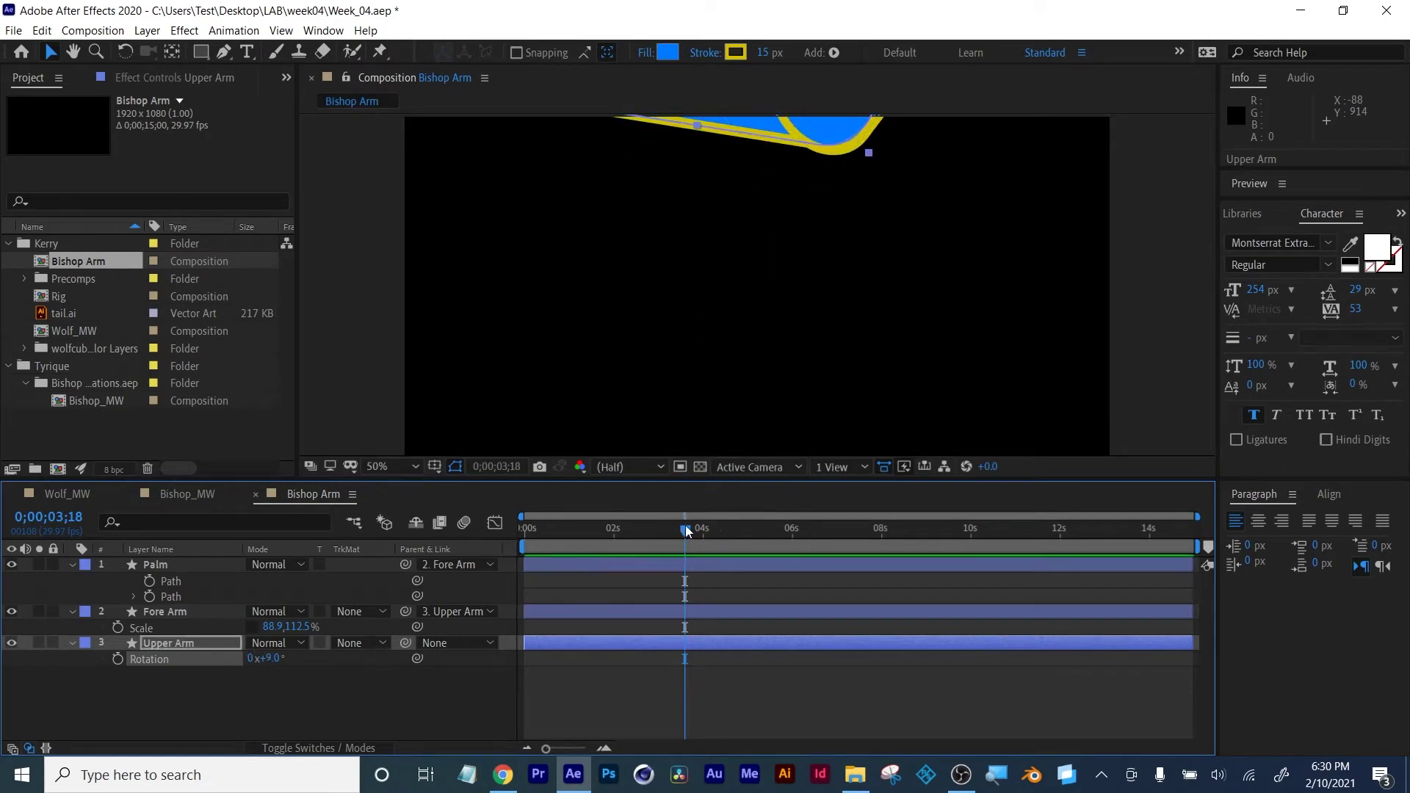
{"action": "left_click_drag", "start_coordinate": [685, 528], "coordinate": [465, 530]}
{"action": "left_click_drag", "start_coordinate": [273, 659], "coordinate": [254, 661]}
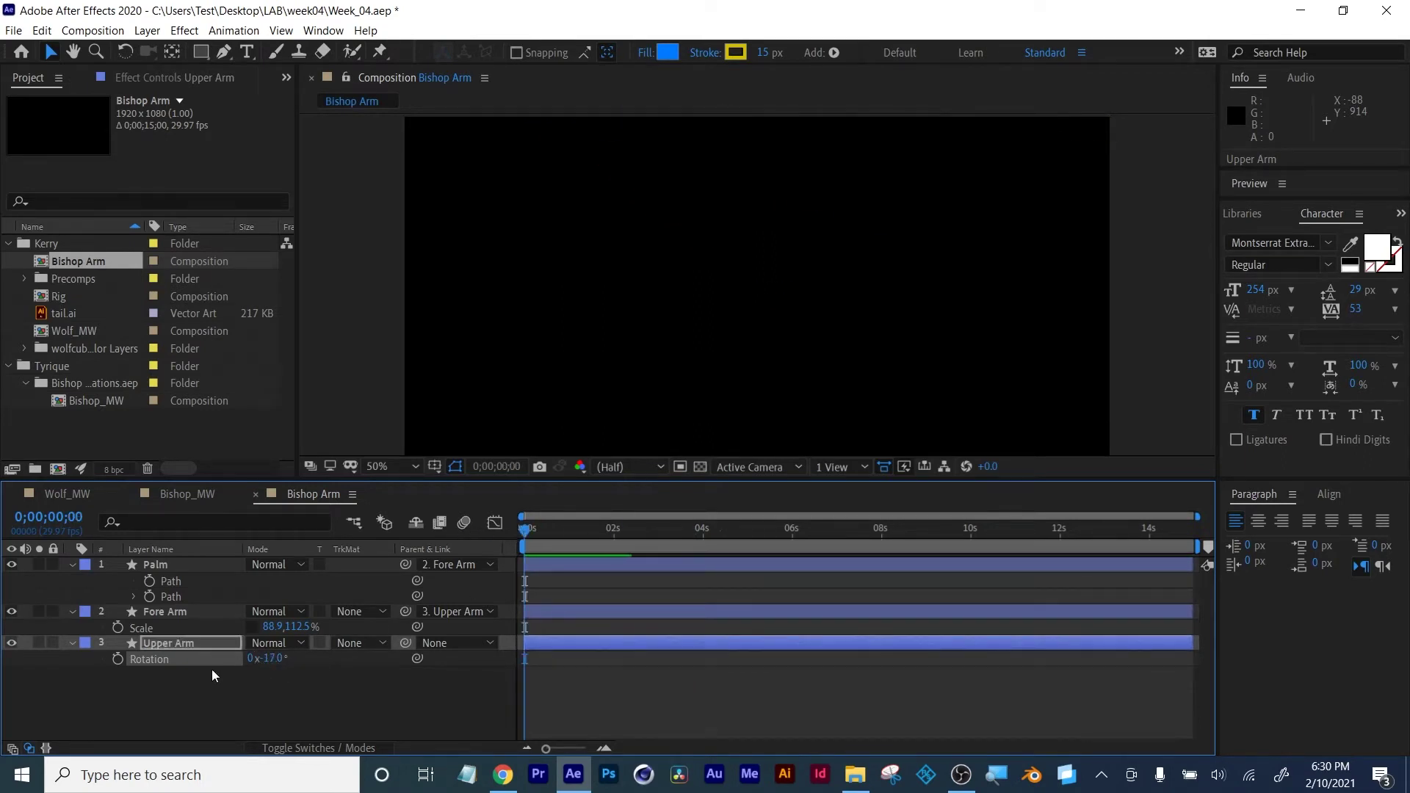
{"action": "left_click_drag", "start_coordinate": [530, 534], "coordinate": [577, 528]}
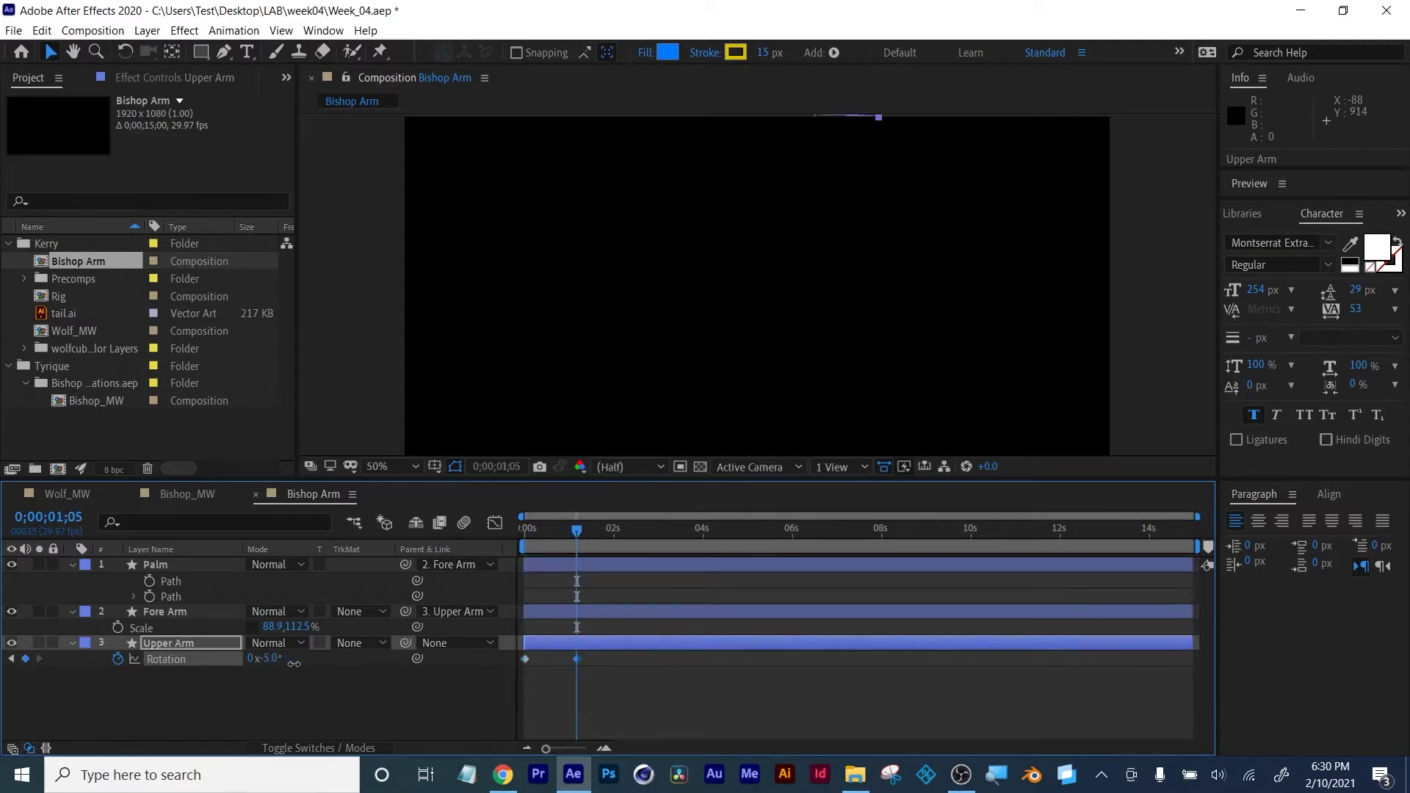
{"action": "left_click_drag", "start_coordinate": [267, 658], "coordinate": [346, 661]}
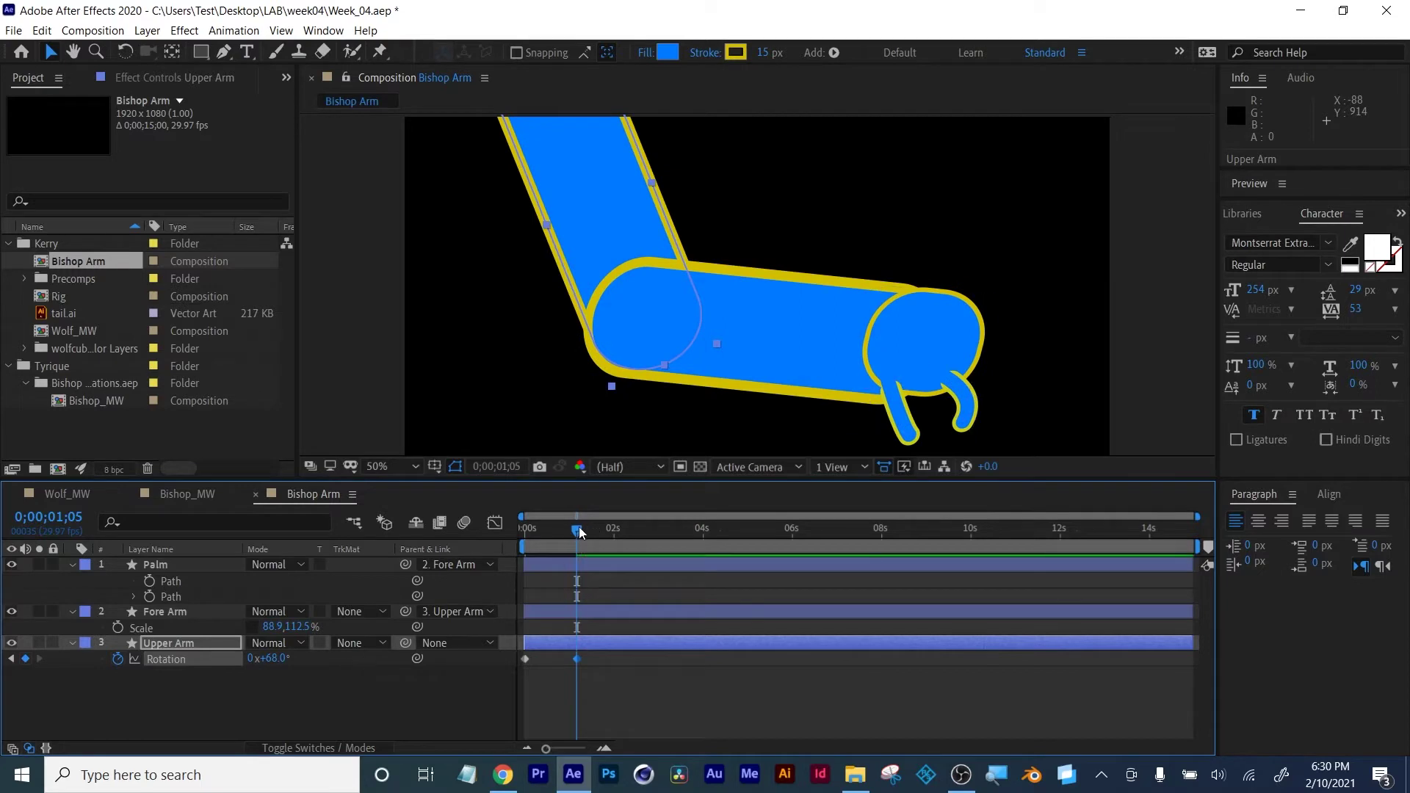
Keyframe the Fore Arm's Rotation at -58.1° at 0;00;00;22, about -77° near 0;00;01;11 and -69.1° at 0;00;01;24
{"action": "left_click_drag", "start_coordinate": [576, 529], "coordinate": [558, 531]}
{"action": "left_click", "coordinate": [184, 686]}
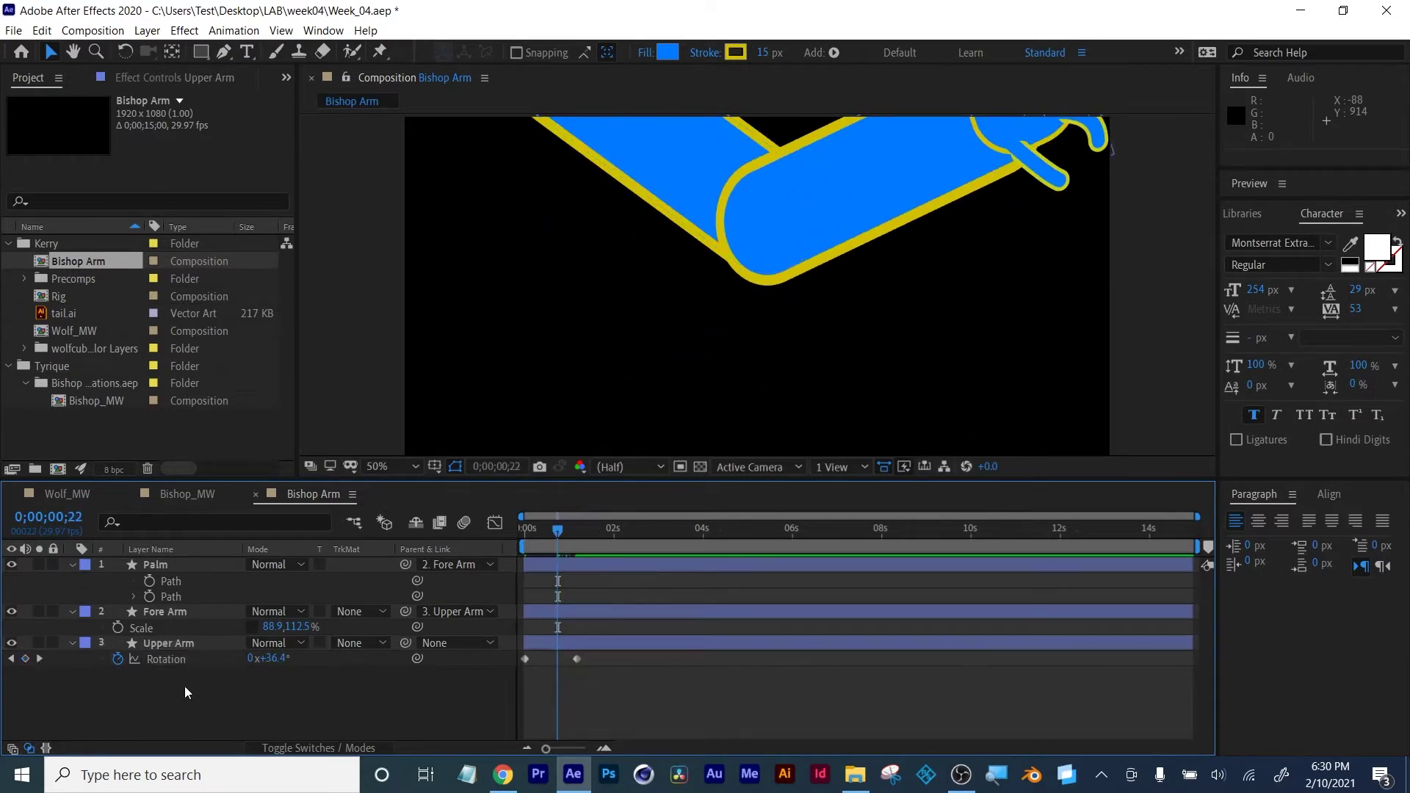
{"action": "left_click", "coordinate": [169, 614]}
{"action": "key", "text": "r"}
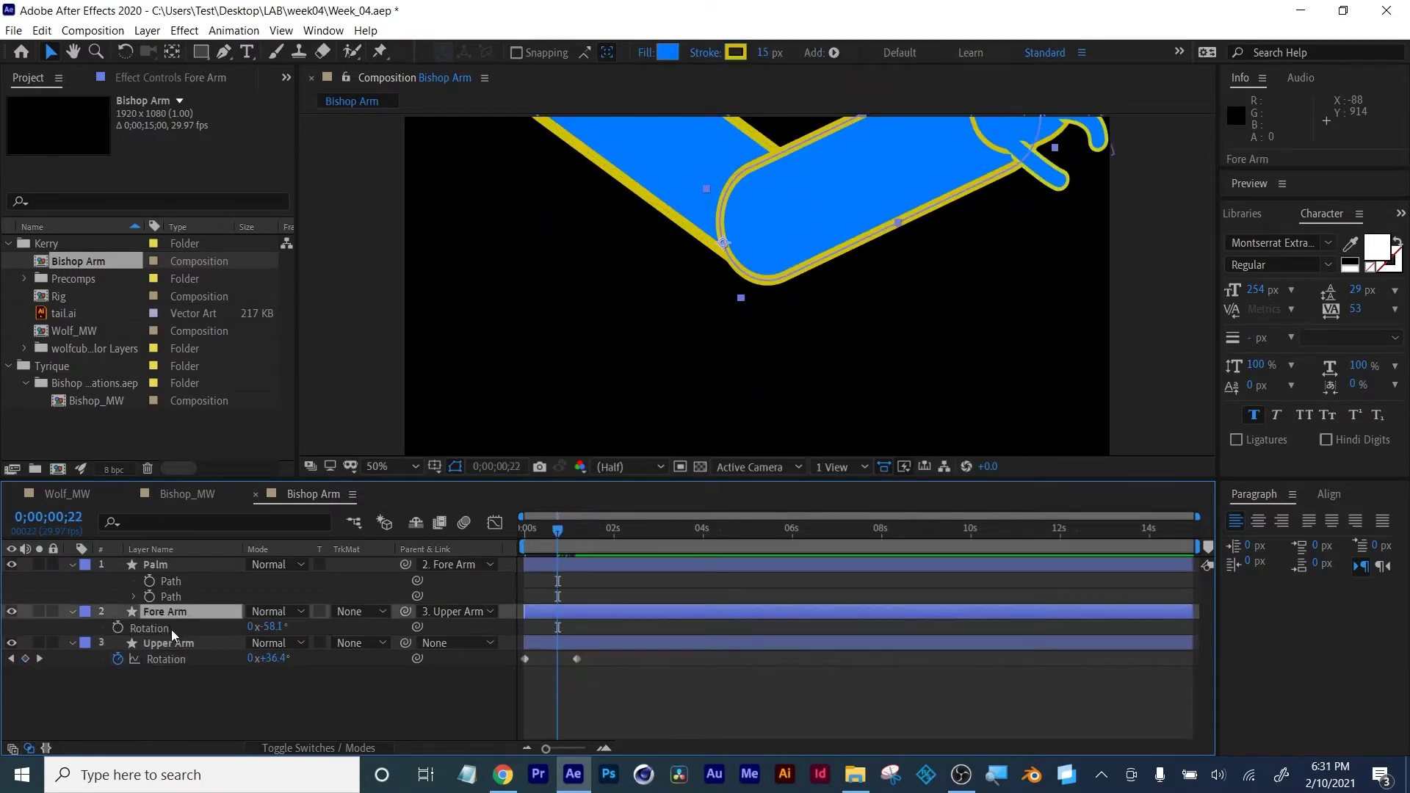
{"action": "left_click", "coordinate": [117, 628]}
{"action": "left_click_drag", "start_coordinate": [552, 536], "coordinate": [588, 532]}
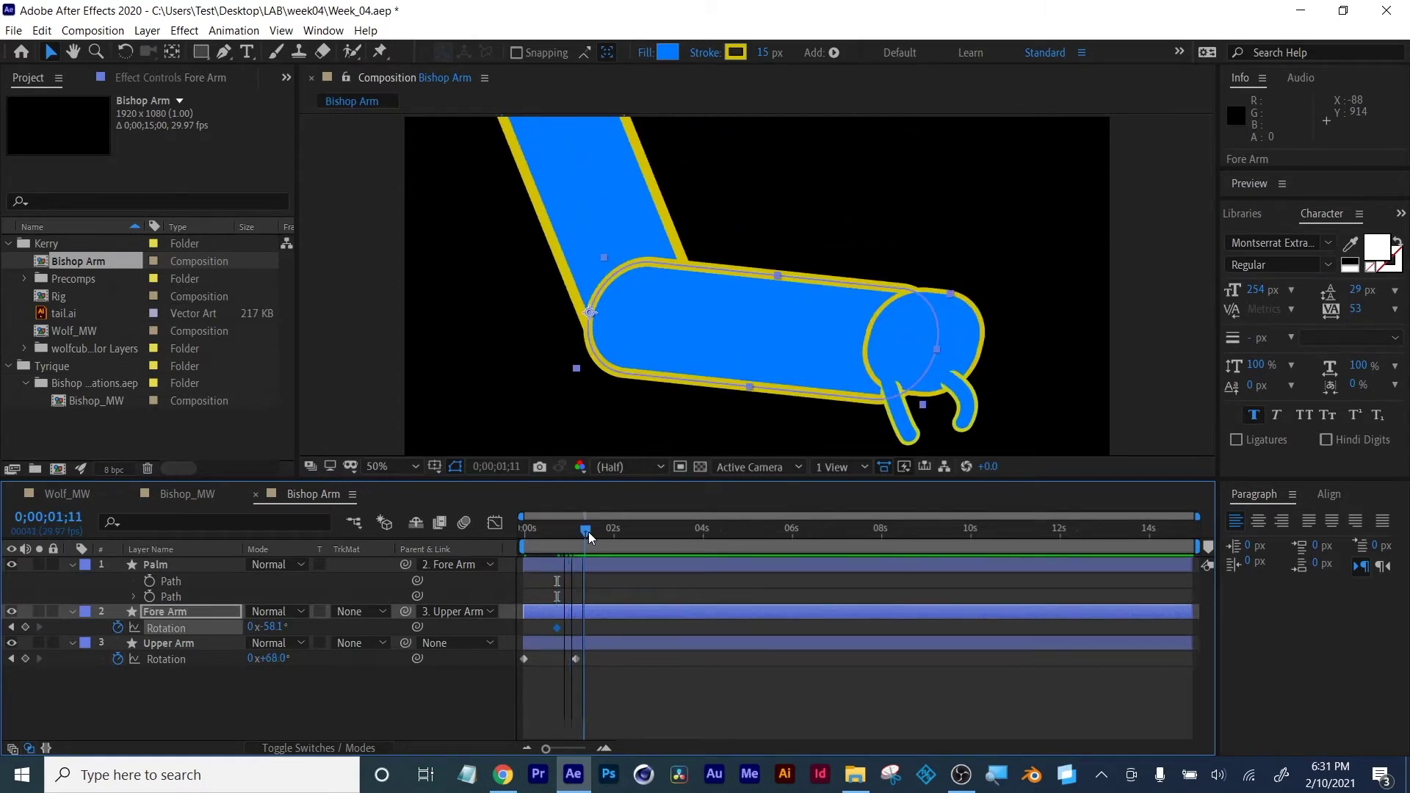
{"action": "left_click_drag", "start_coordinate": [273, 628], "coordinate": [259, 626]}
{"action": "left_click", "coordinate": [578, 529]}
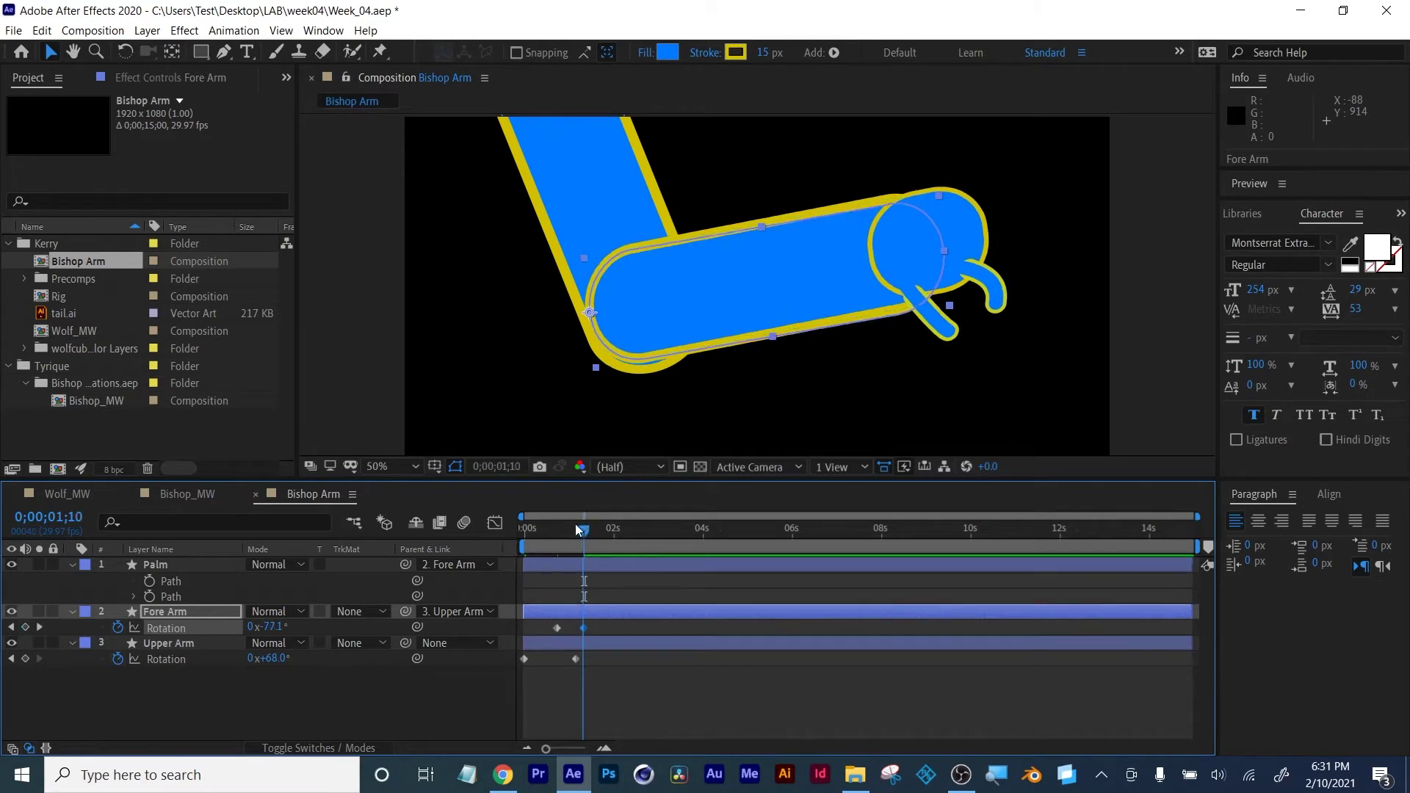
{"action": "left_click_drag", "start_coordinate": [576, 529], "coordinate": [610, 528]}
{"action": "left_click_drag", "start_coordinate": [274, 626], "coordinate": [282, 626]}
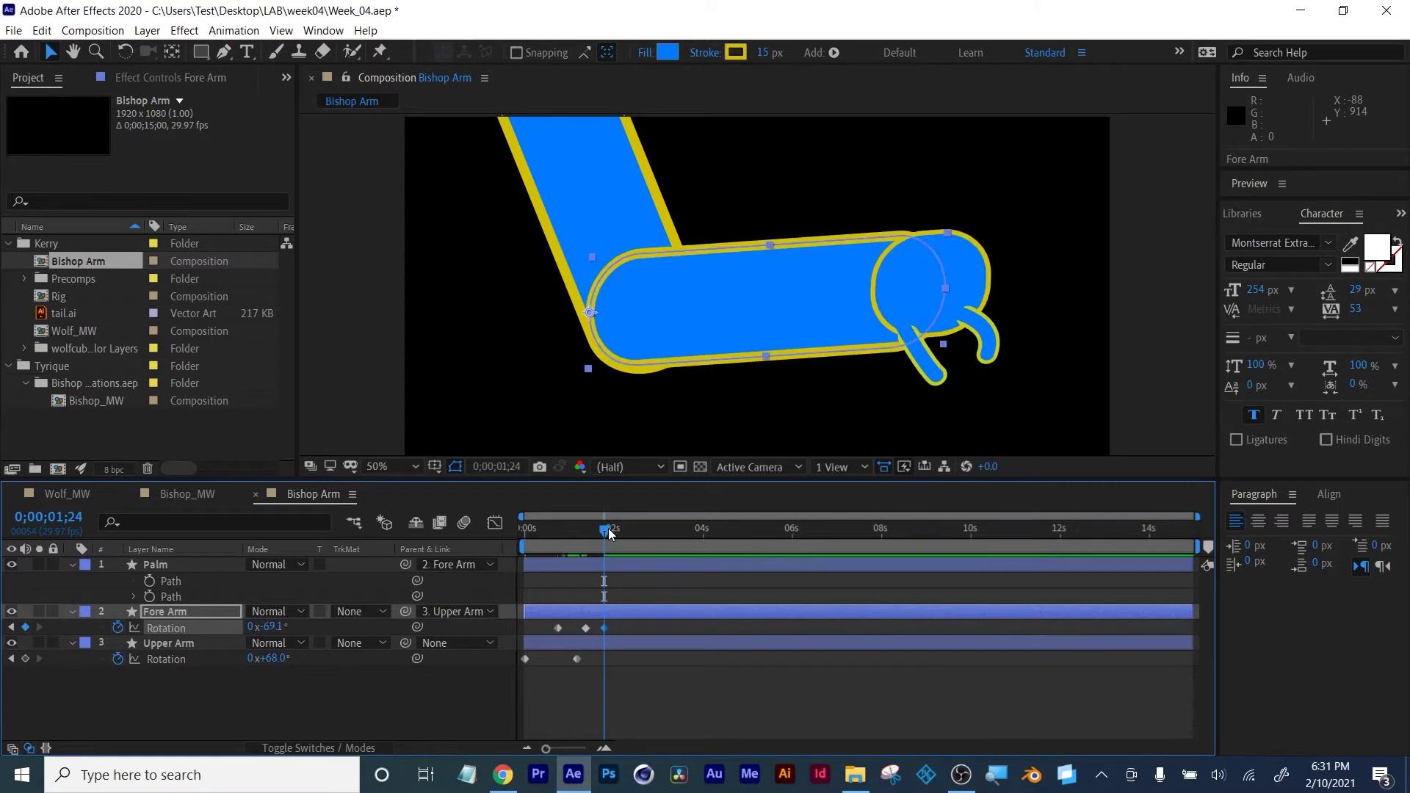
Reveal the Palm layer's Rotation at 0;00;01;19 and move its anchor point to the wrist edge where it meets the forearm
{"action": "left_click_drag", "start_coordinate": [608, 530], "coordinate": [597, 530]}
{"action": "left_click", "coordinate": [170, 564]}
{"action": "key", "text": "r"}
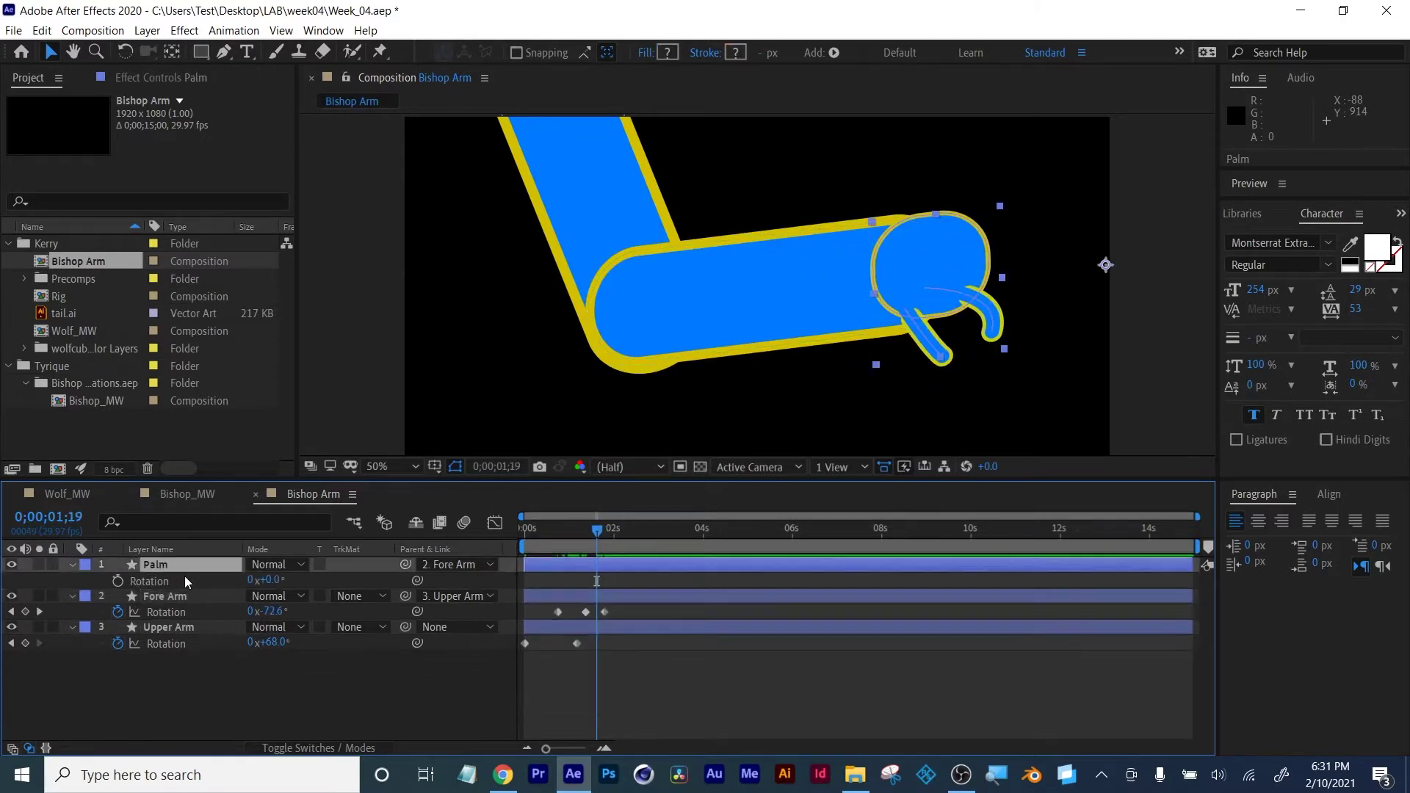
{"action": "left_click_drag", "start_coordinate": [280, 579], "coordinate": [264, 580]}
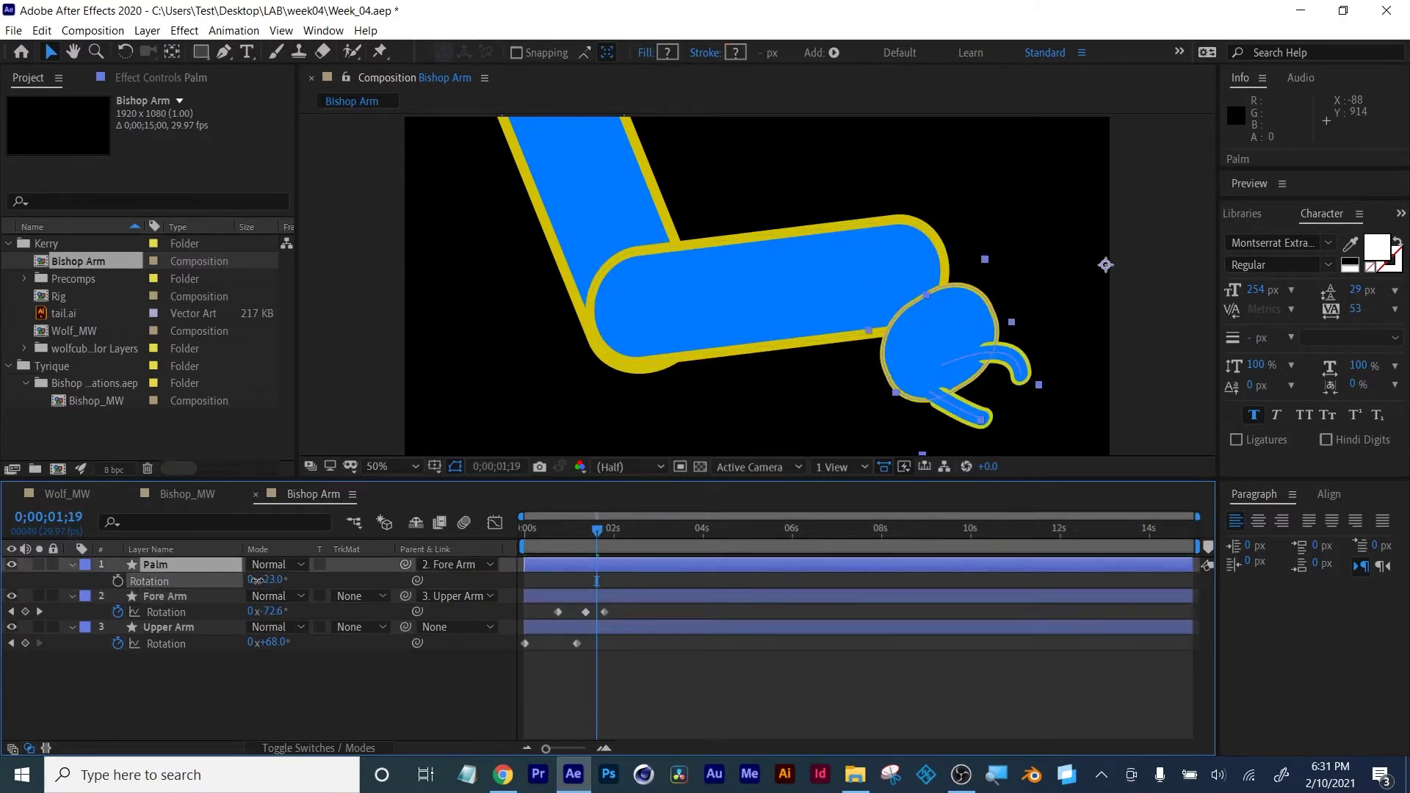
{"action": "key", "text": "ctrl+z"}
{"action": "left_click", "coordinate": [750, 721]}
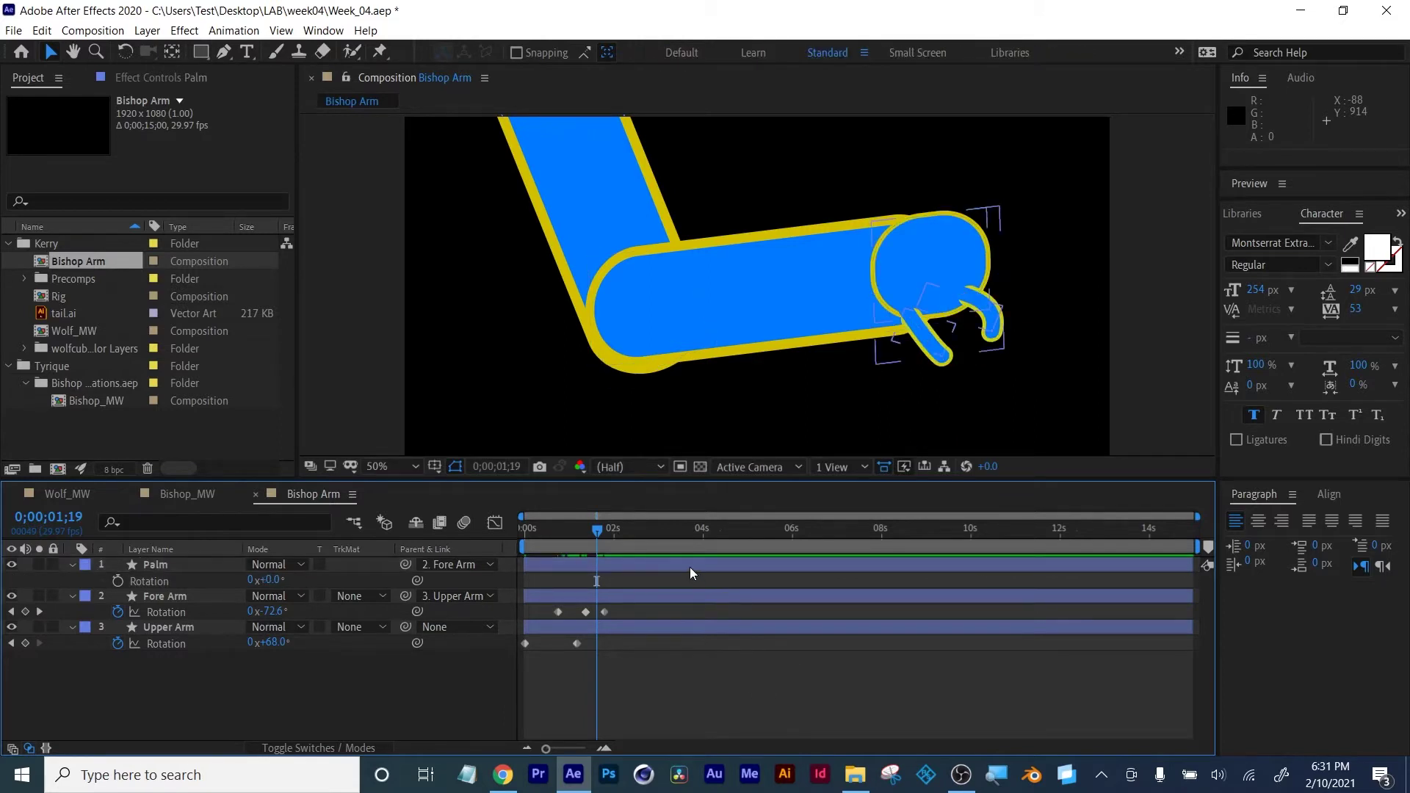
{"action": "left_click", "coordinate": [689, 566]}
{"action": "left_click", "coordinate": [169, 51]}
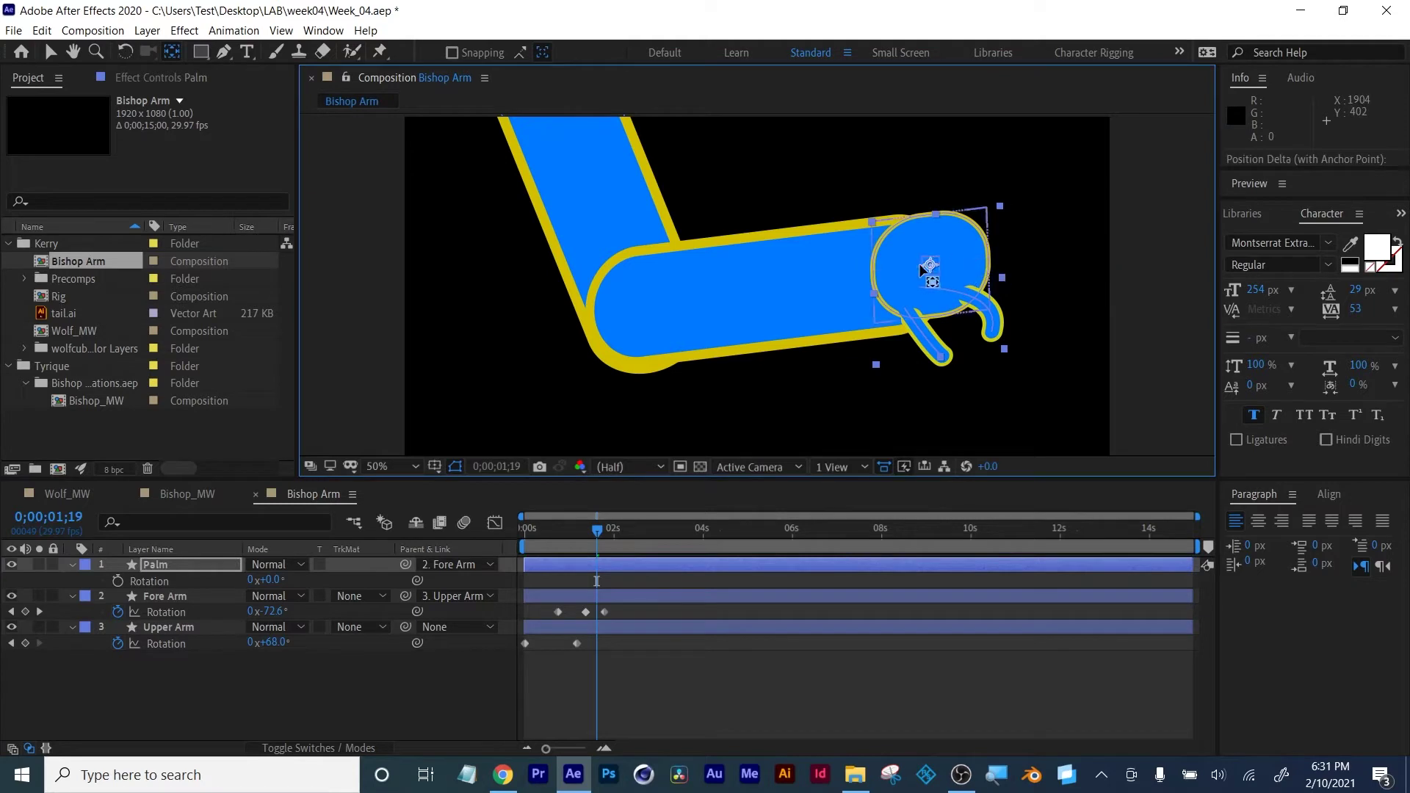
{"action": "left_click_drag", "start_coordinate": [928, 270], "coordinate": [862, 279]}
Keyframe the Palm's Rotation from -13° at 0;00;01;19 to 7° just past the two-second mark
{"action": "left_click", "coordinate": [118, 581]}
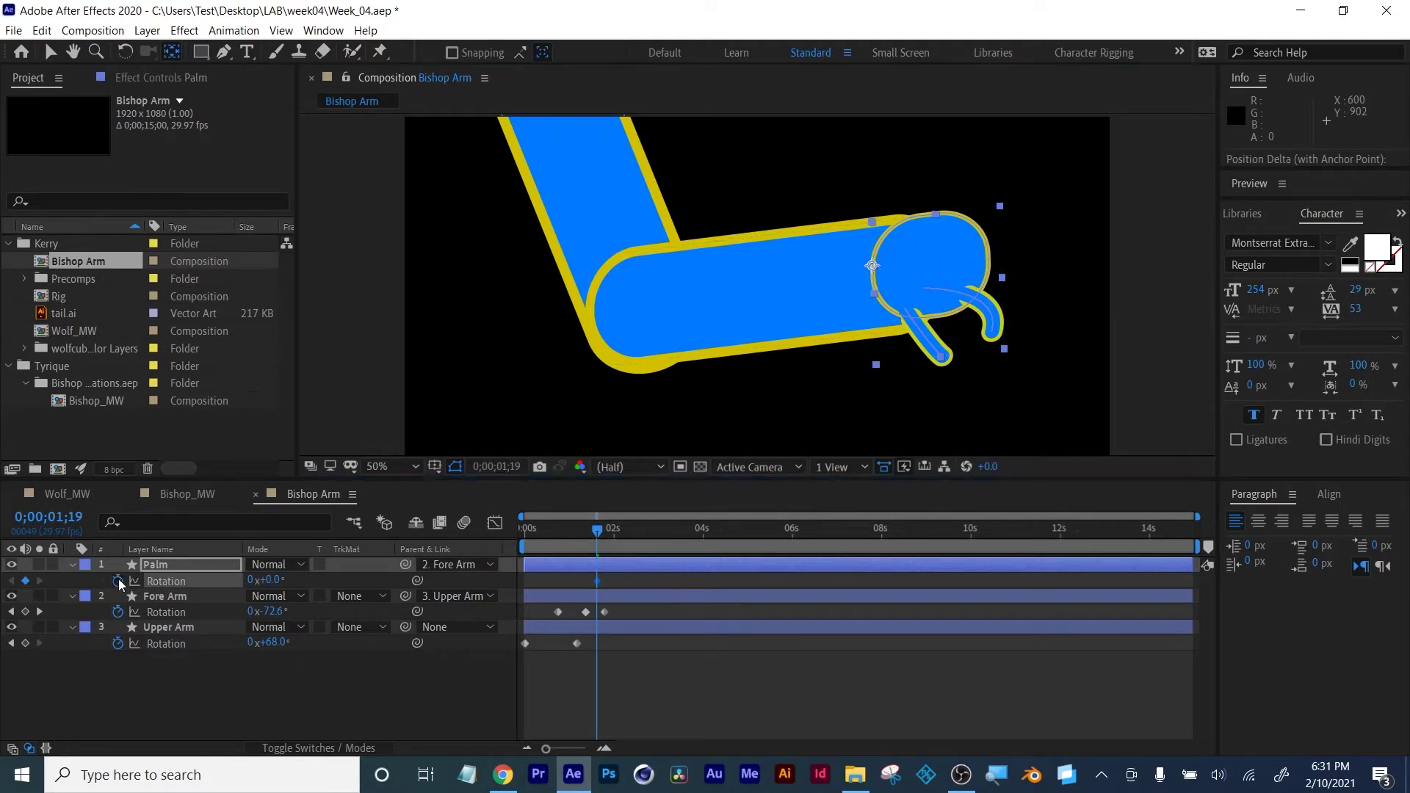
{"action": "left_click_drag", "start_coordinate": [266, 581], "coordinate": [290, 581]}
{"action": "key", "text": "space"}
{"action": "left_click", "coordinate": [614, 533]}
{"action": "mouse_move", "coordinate": [613, 533]}
{"action": "left_mouse_down"}
{"action": "mouse_move", "coordinate": [505, 545]}
{"action": "mouse_move", "coordinate": [606, 547]}
{"action": "left_mouse_up"}
Apply Easy Ease to all Rotation keyframes of the Palm, Fore Arm and Upper Arm layers
{"action": "left_click_drag", "start_coordinate": [624, 657], "coordinate": [518, 560]}
{"action": "right_click", "coordinate": [525, 644]}
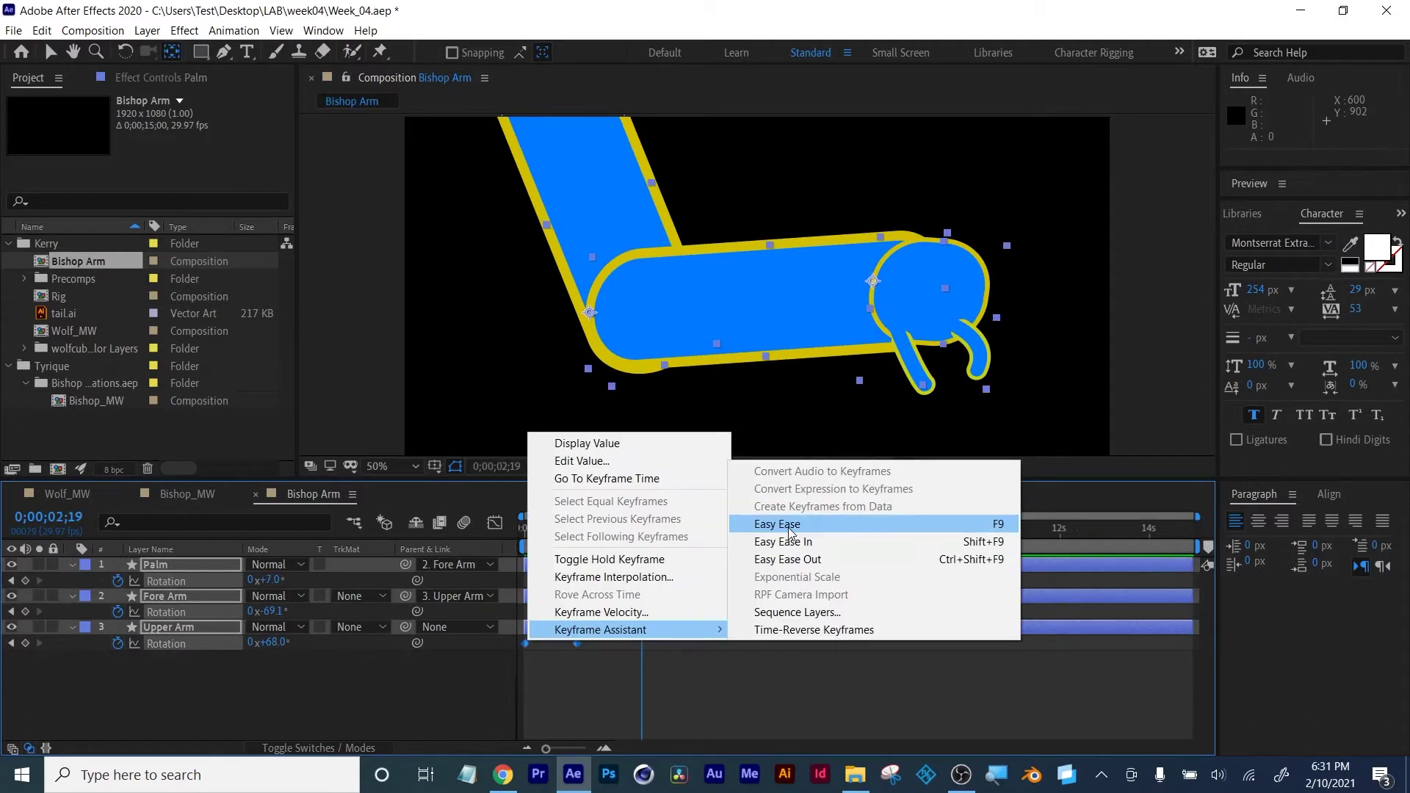
{"action": "left_click", "coordinate": [788, 523]}
{"action": "left_click", "coordinate": [743, 660]}
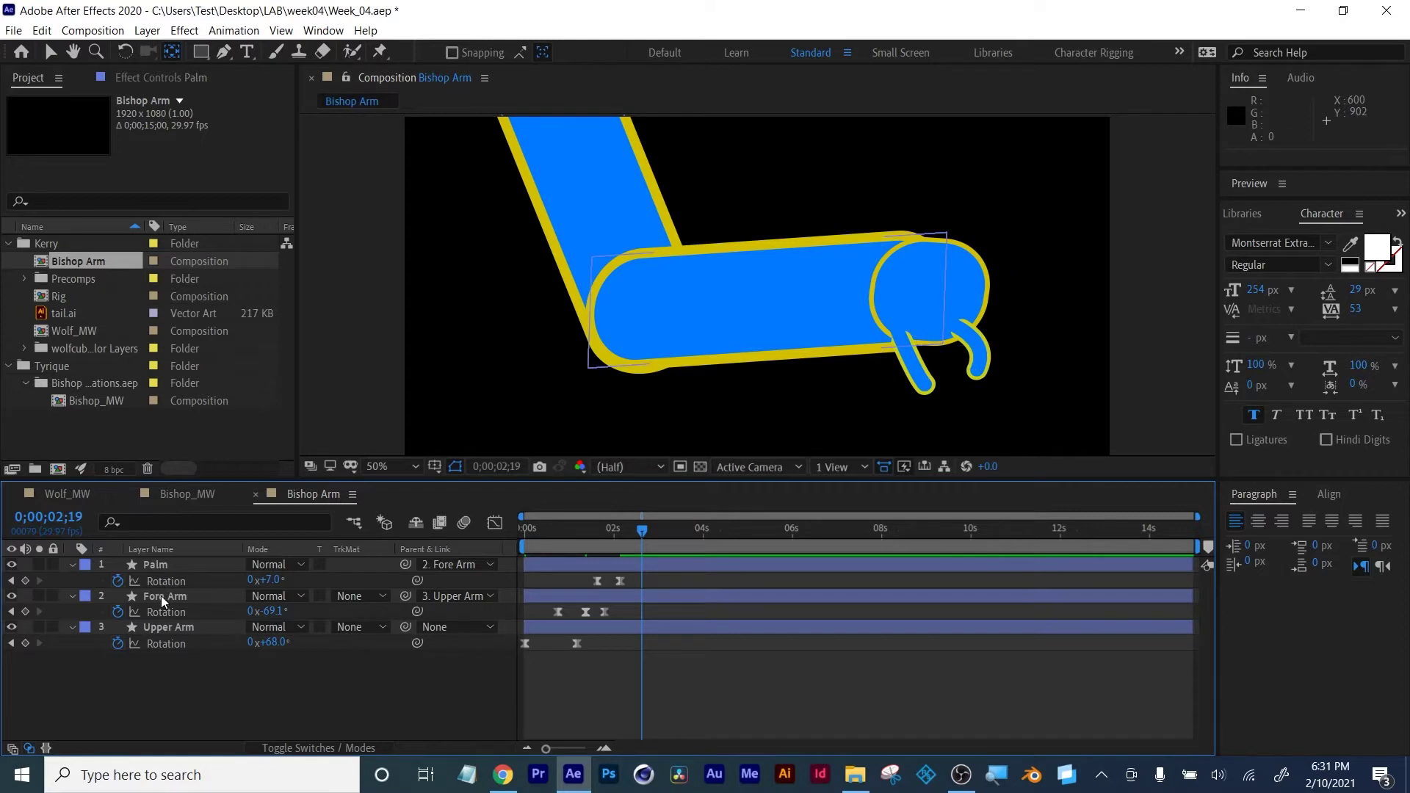
Review the arm's swing from 0;00;00;00 onwards with the composition view at 25%
{"action": "left_click", "coordinate": [161, 596]}
{"action": "left_click", "coordinate": [161, 626]}
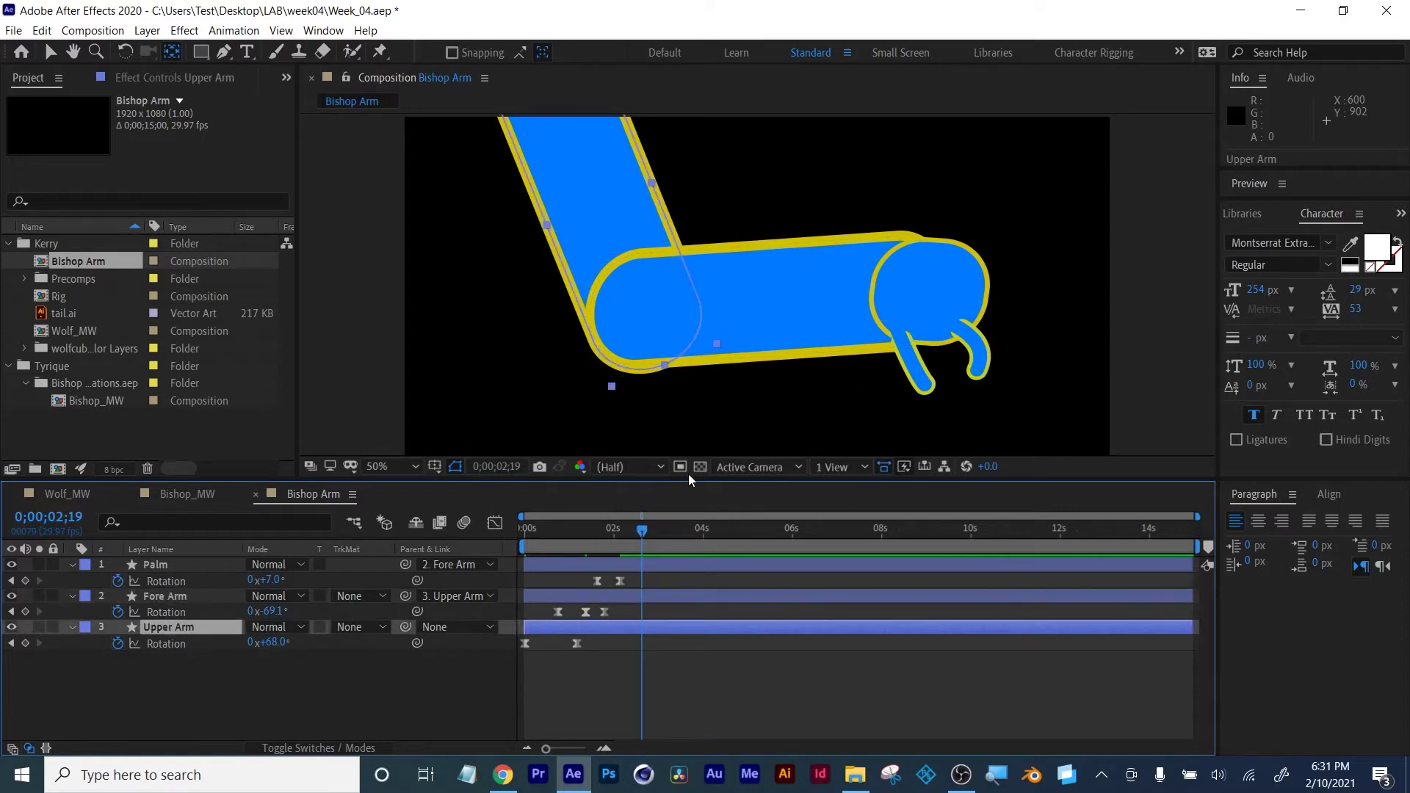
{"action": "key", "text": "comma"}
{"action": "key", "text": "comma"}
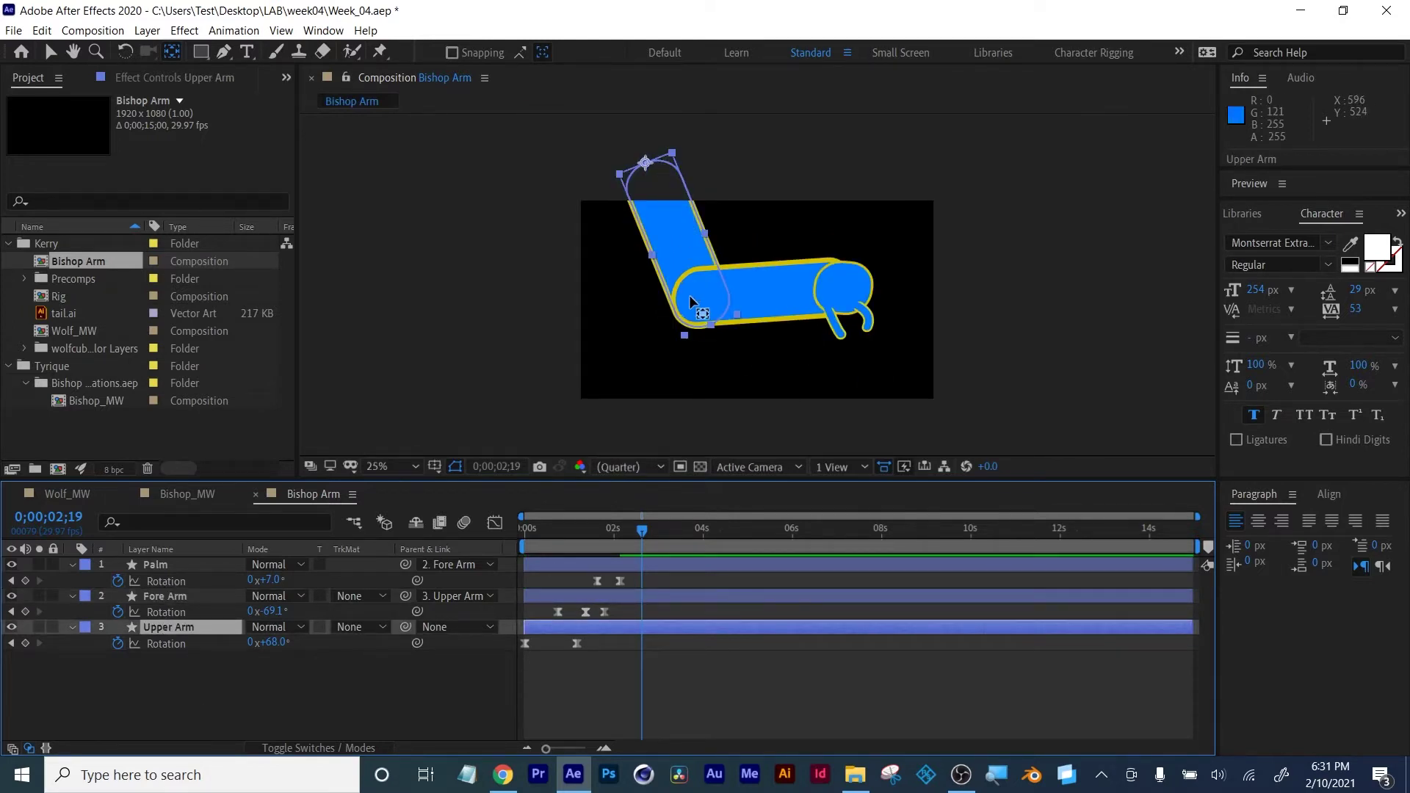
{"action": "left_click", "coordinate": [630, 532]}
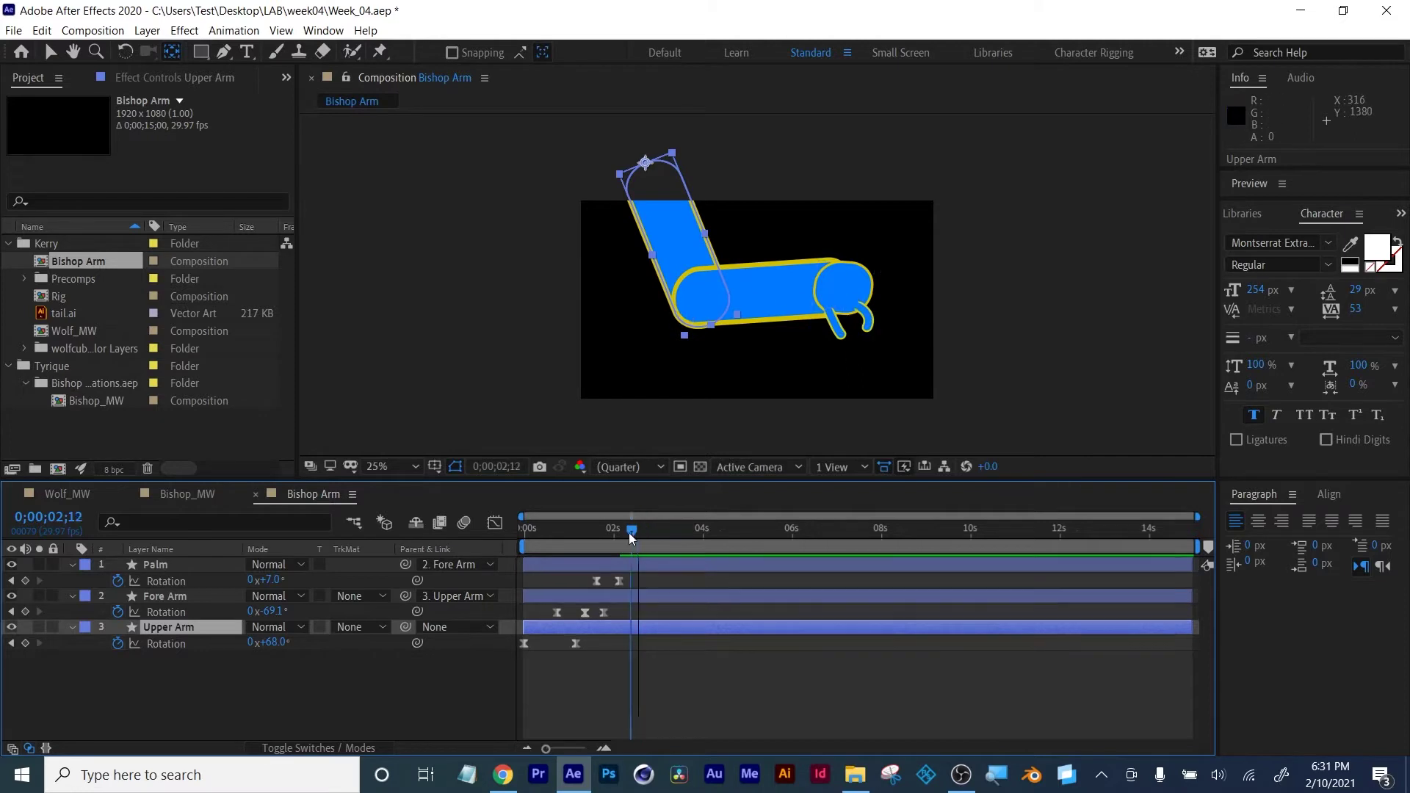
{"action": "left_click_drag", "start_coordinate": [630, 532], "coordinate": [523, 532]}
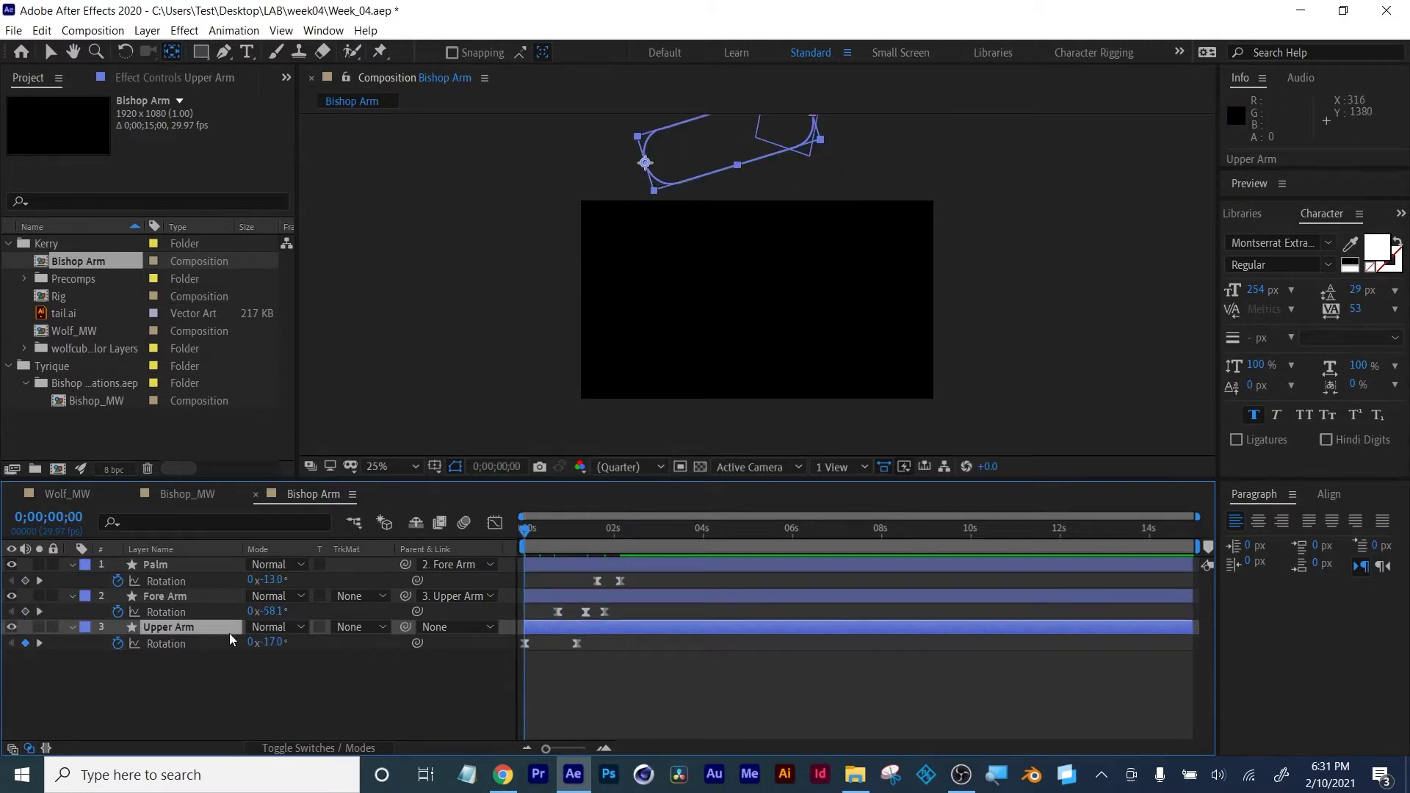
{"action": "left_click_drag", "start_coordinate": [526, 528], "coordinate": [639, 531]}
{"action": "left_click", "coordinate": [174, 596]}
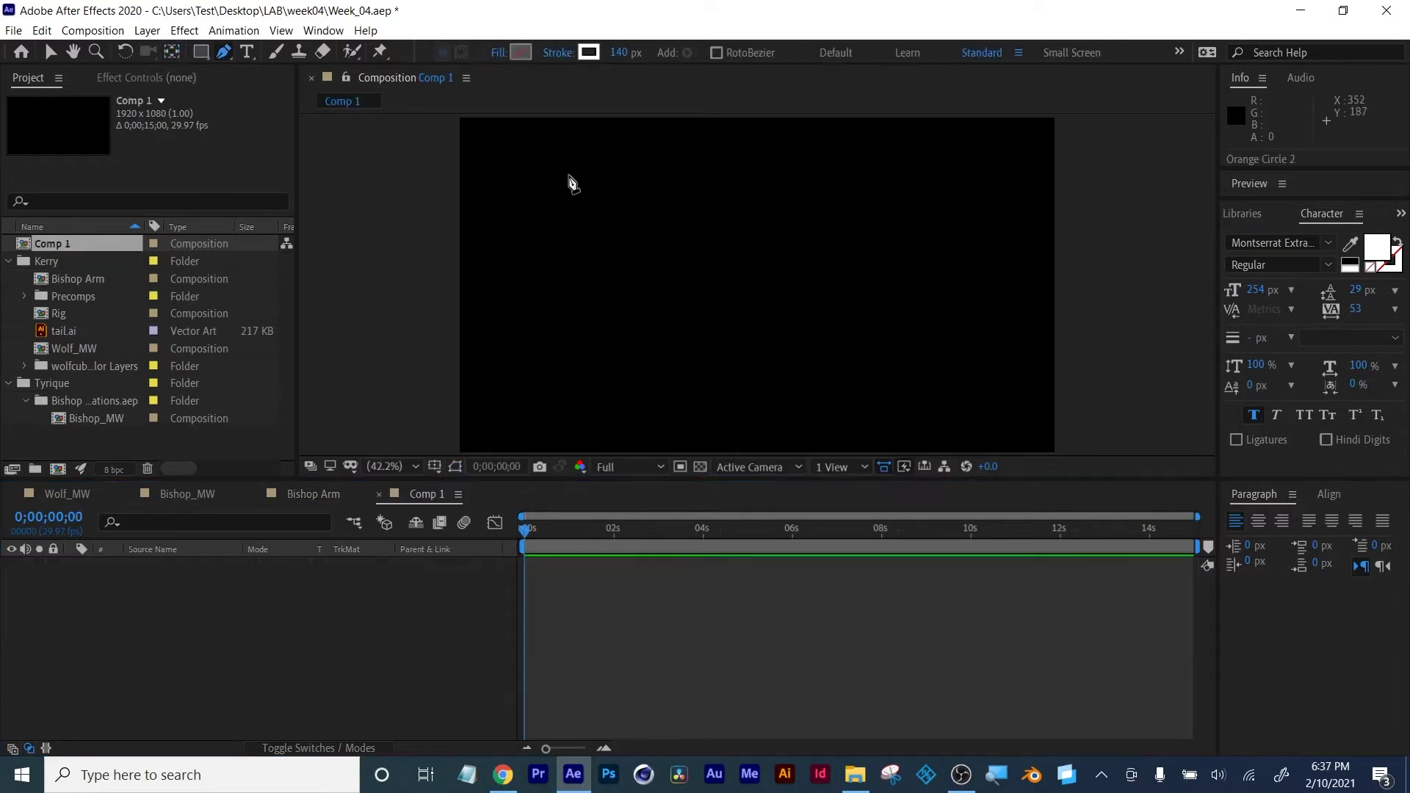
Draw a three-point L-shaped open path with a 140 px white stroke in the left half of Comp 1
{"action": "left_click", "coordinate": [569, 176]}
{"action": "left_click", "coordinate": [572, 330]}
{"action": "left_click", "coordinate": [692, 281]}
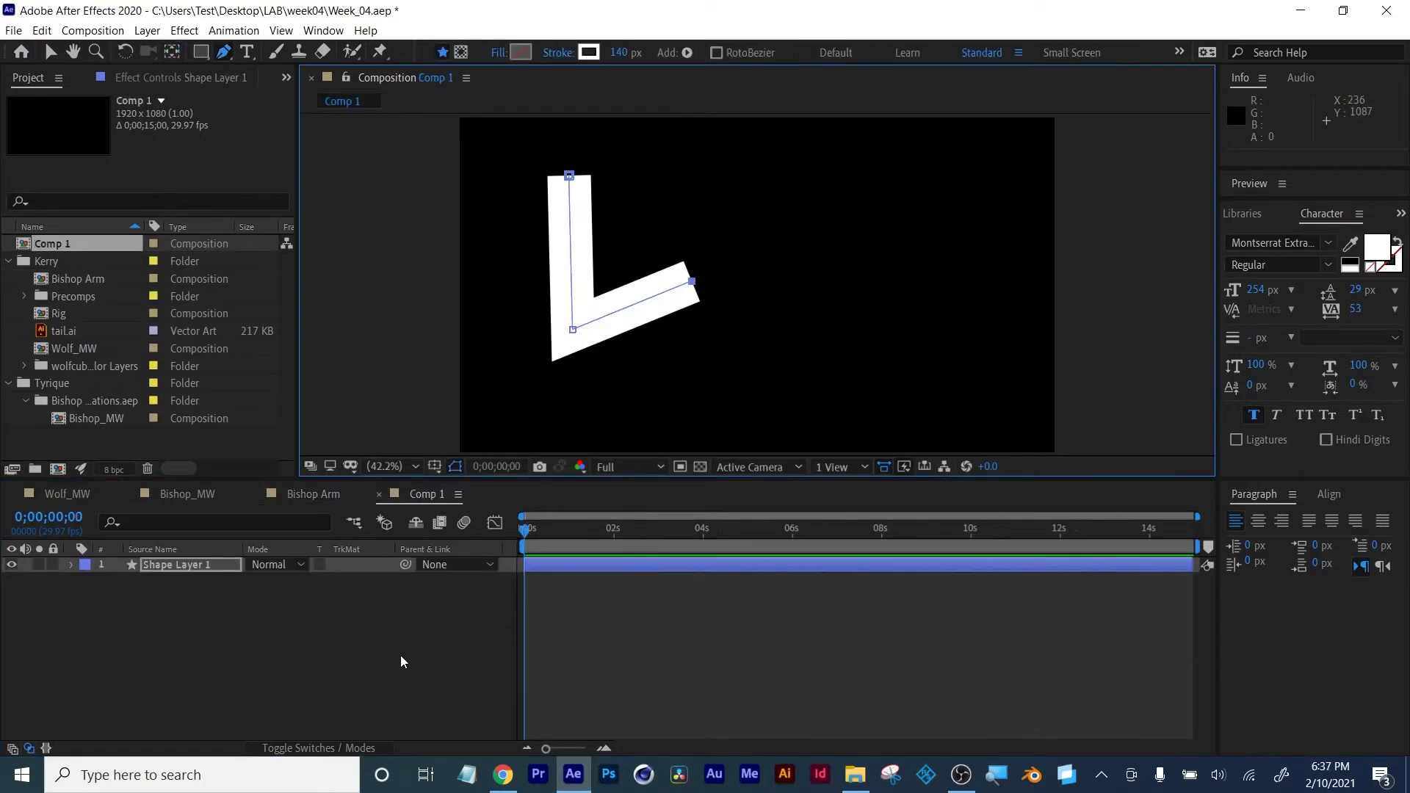
{"action": "left_click", "coordinate": [49, 52]}
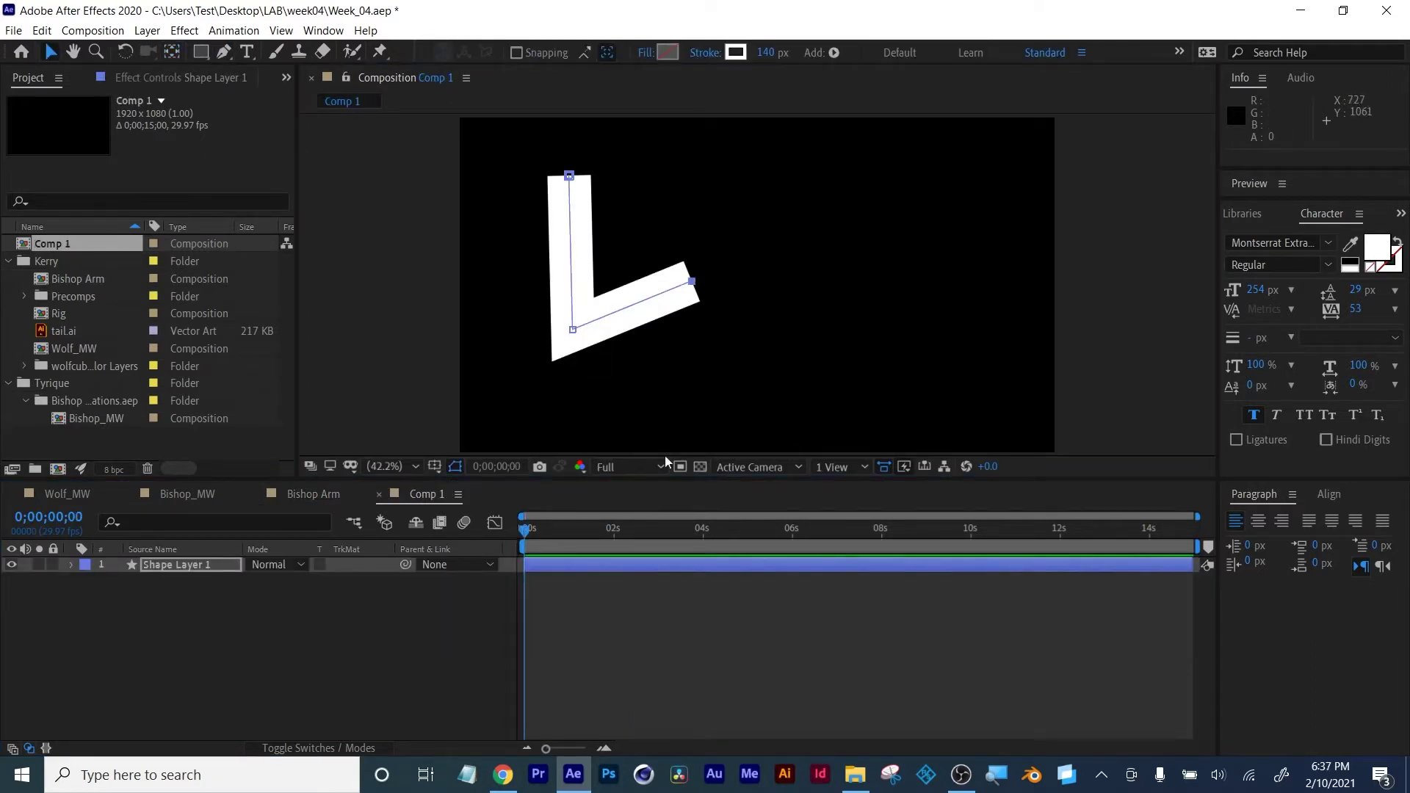
Keyframe Shape Layer 1's Path at 0;00;00;00 and 0;00;00;29, lowering the free end so the short segment slopes downward
{"action": "left_click", "coordinate": [71, 564]}
{"action": "left_click", "coordinate": [104, 596]}
{"action": "left_click", "coordinate": [151, 628]}
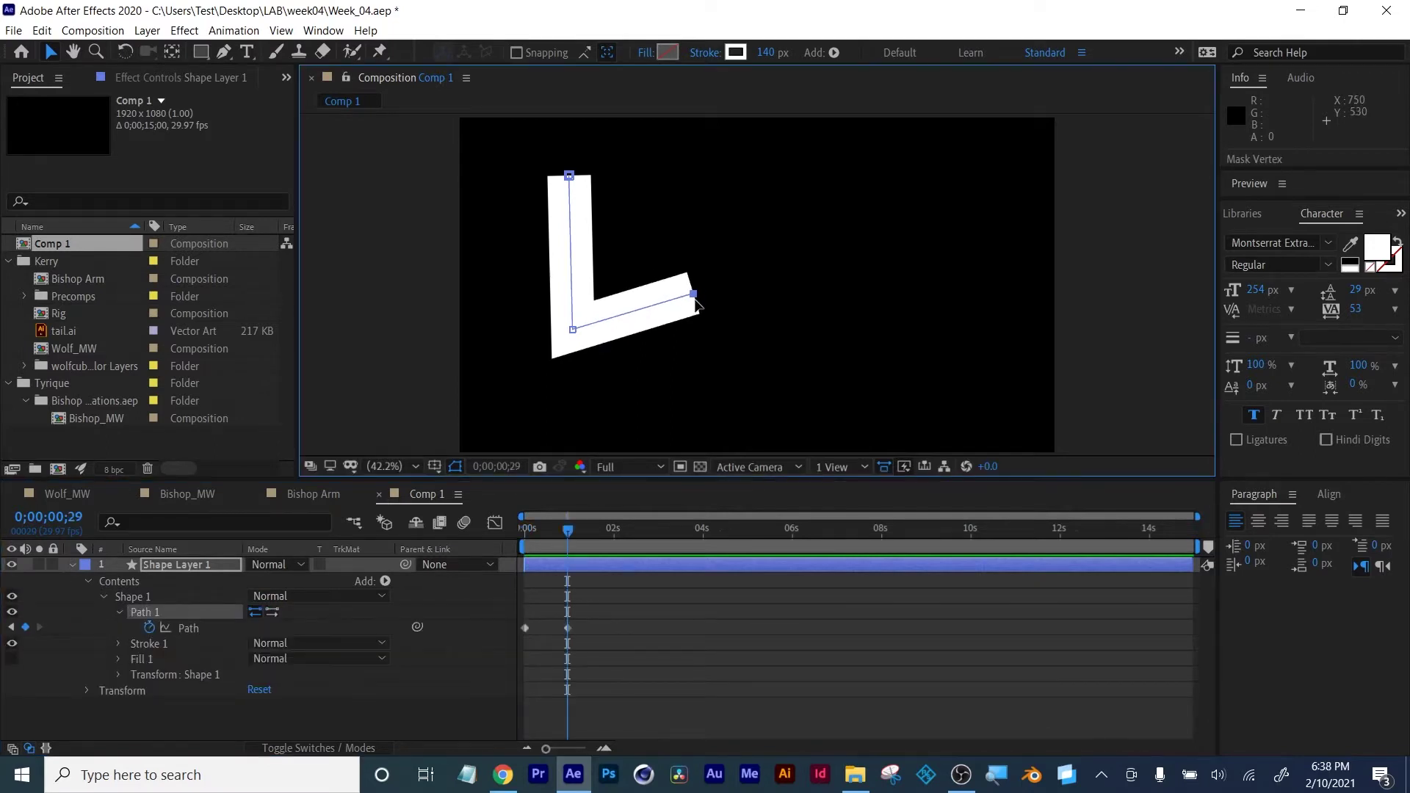
{"action": "left_click_drag", "start_coordinate": [695, 301], "coordinate": [701, 360]}
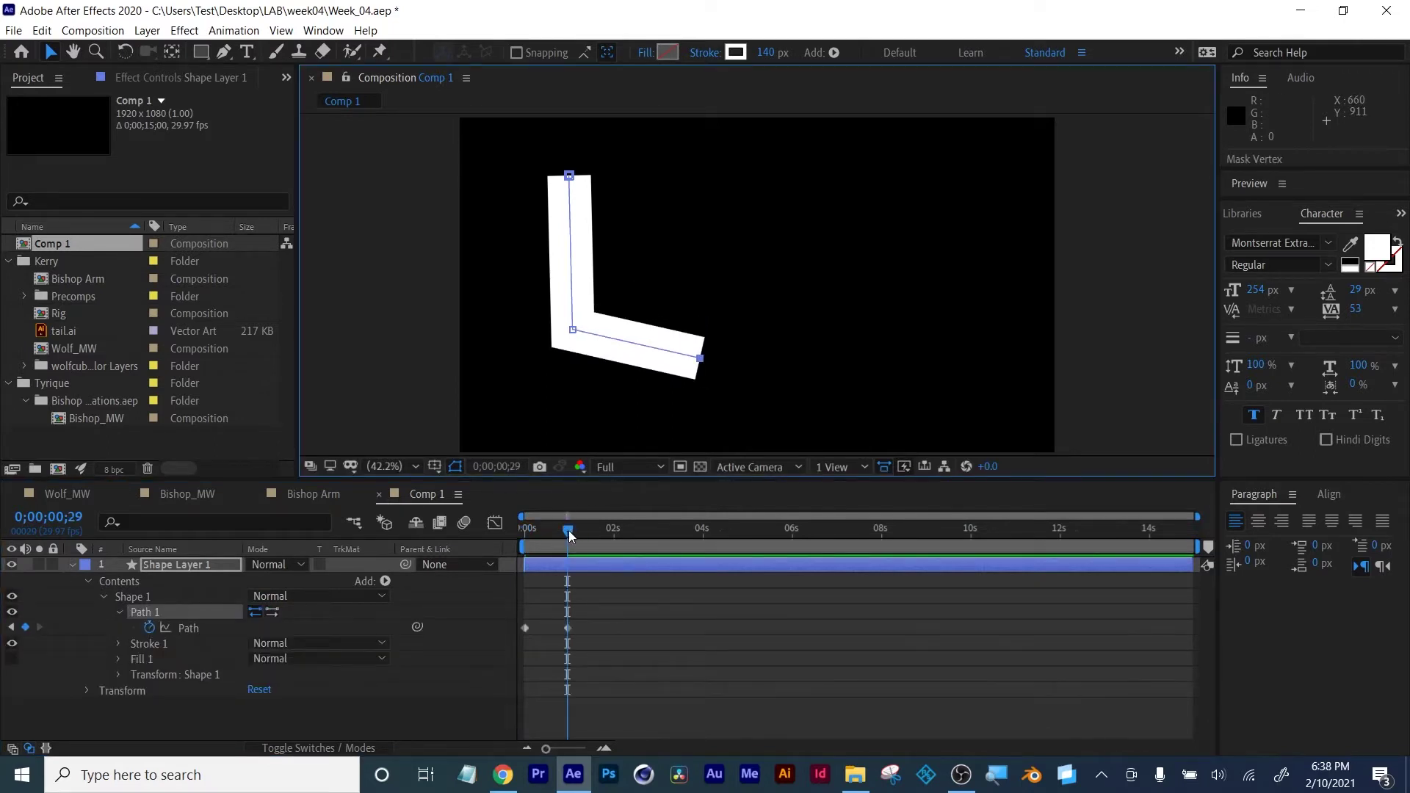
{"action": "mouse_move", "coordinate": [568, 530]}
{"action": "left_mouse_down"}
{"action": "mouse_move", "coordinate": [504, 533]}
{"action": "mouse_move", "coordinate": [583, 531]}
{"action": "left_mouse_up"}
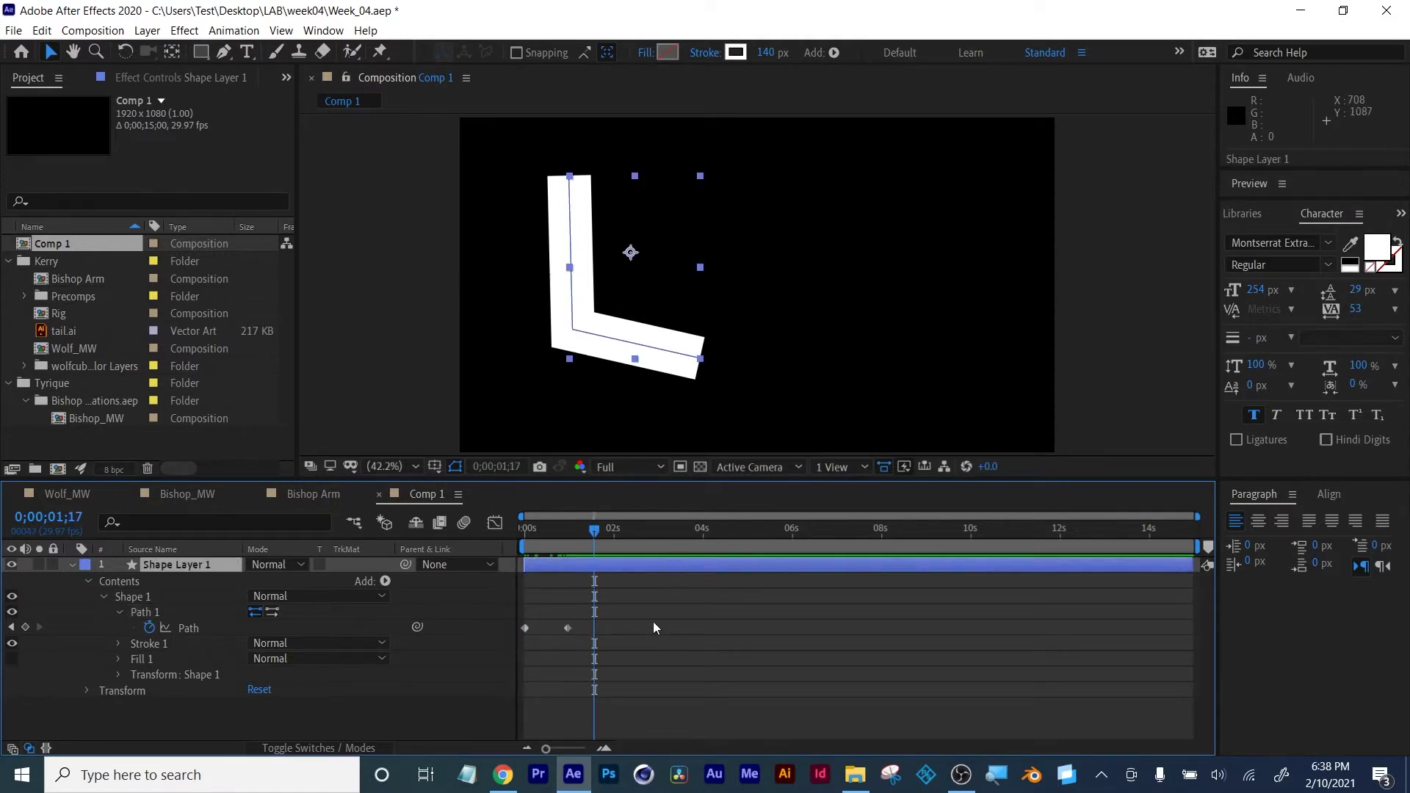
Draw a second three-point L-shaped path with the 140 px white stroke on a new shape layer beside the first
{"action": "left_click", "coordinate": [699, 304]}
{"action": "left_click", "coordinate": [222, 52]}
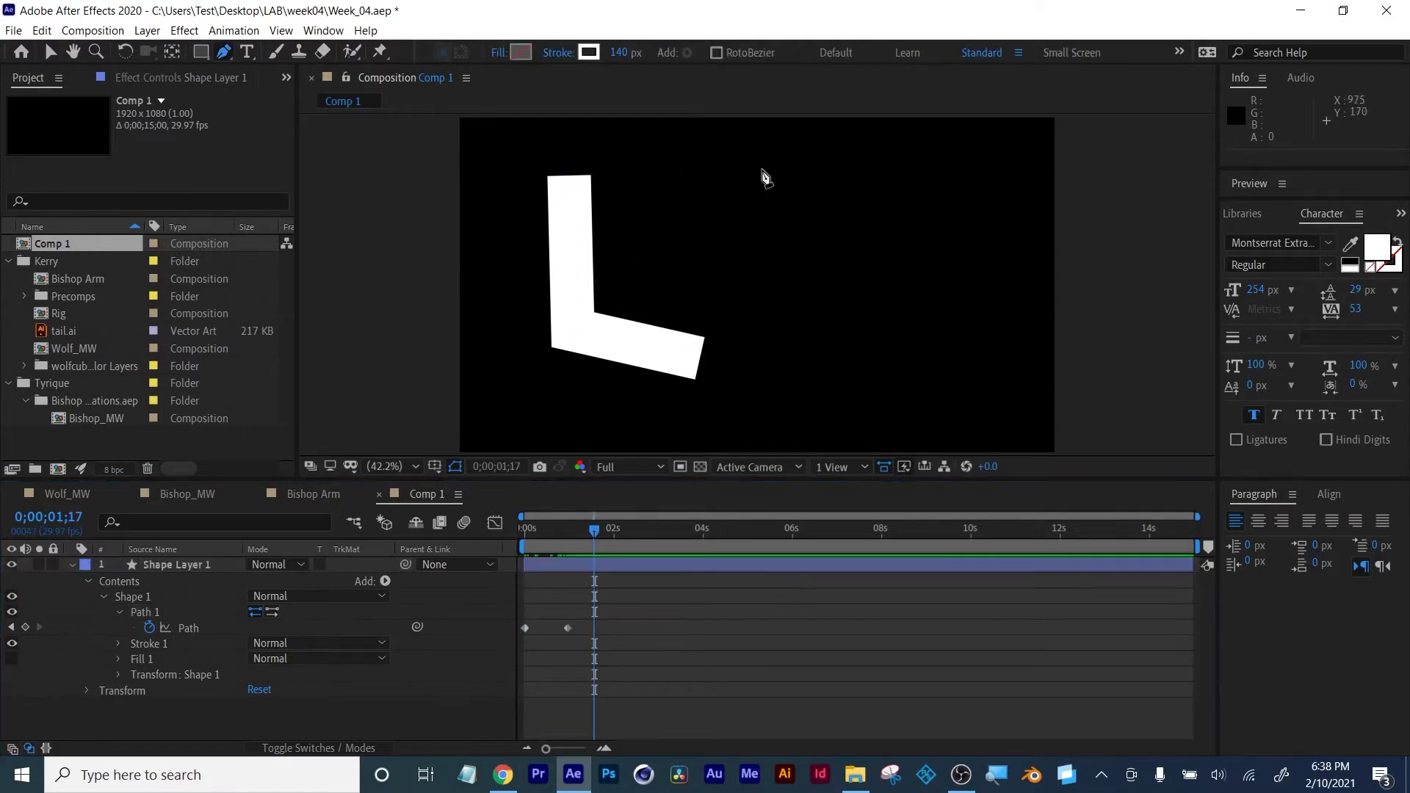
{"action": "left_click", "coordinate": [791, 169]}
{"action": "left_click", "coordinate": [789, 371]}
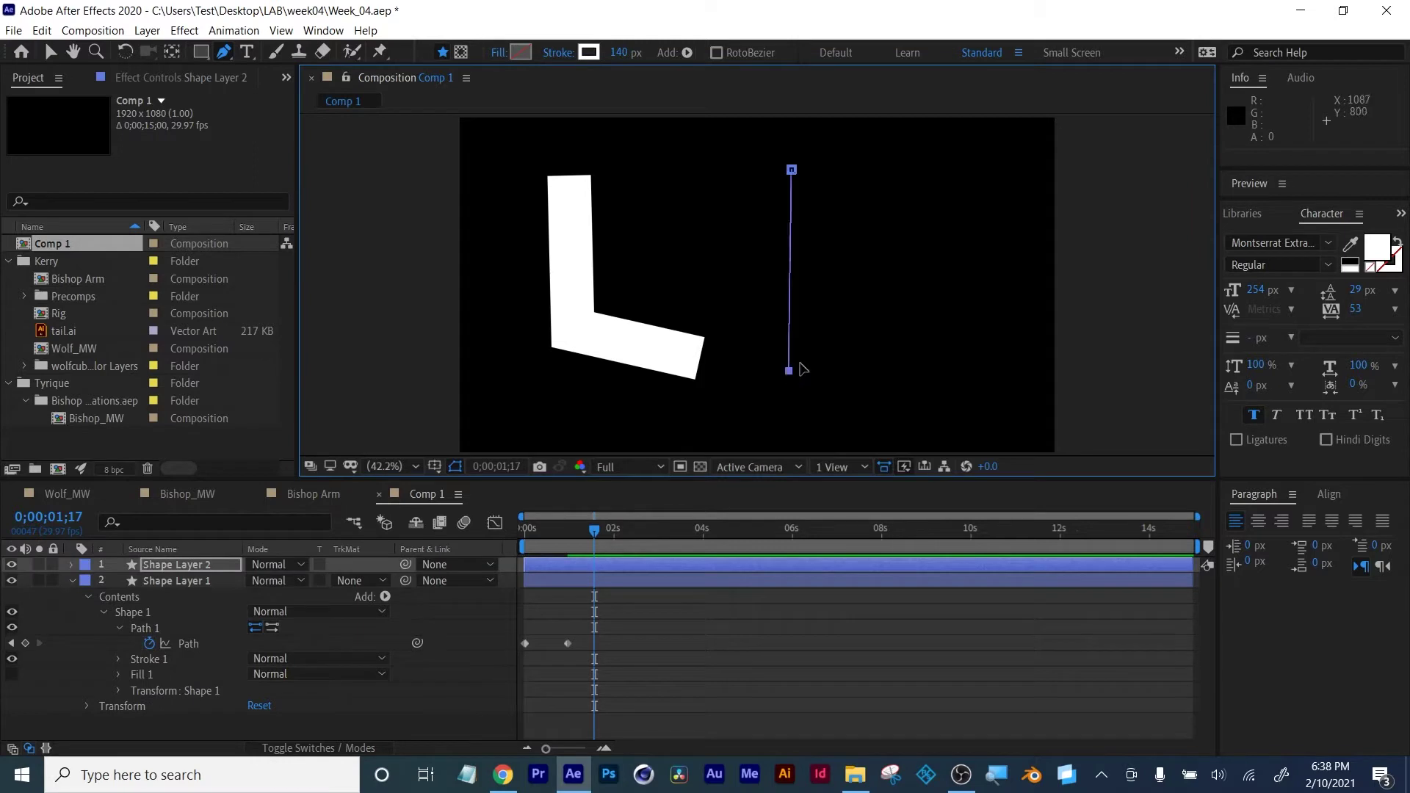
{"action": "left_click", "coordinate": [50, 51]}
Collapse Shape Layer 1 and select the Path property inside Shape Layer 2's Shape 1 contents
{"action": "left_click", "coordinate": [79, 586]}
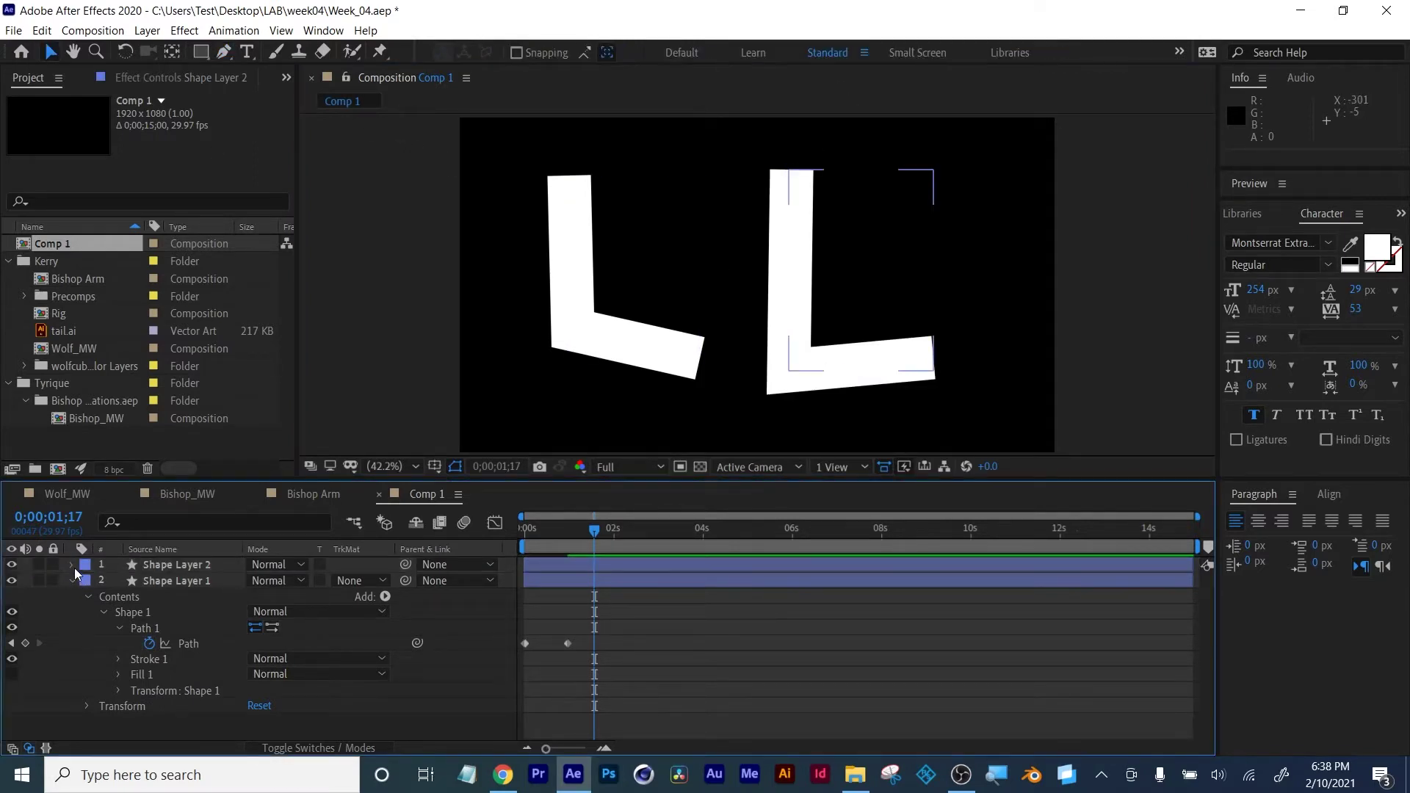
{"action": "left_click", "coordinate": [72, 581]}
{"action": "left_click", "coordinate": [72, 565]}
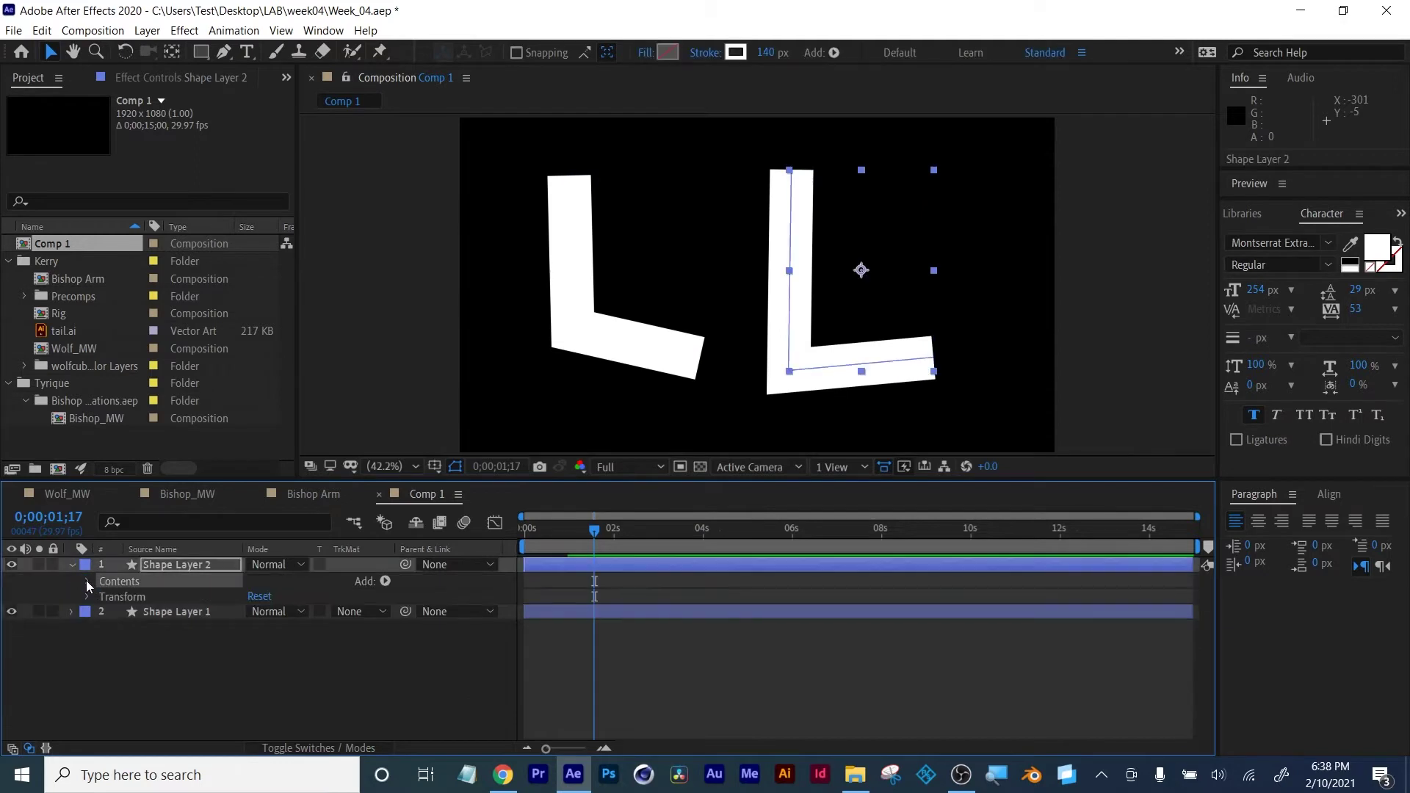
{"action": "left_click", "coordinate": [85, 580]}
{"action": "left_click", "coordinate": [103, 596]}
{"action": "left_click", "coordinate": [119, 613]}
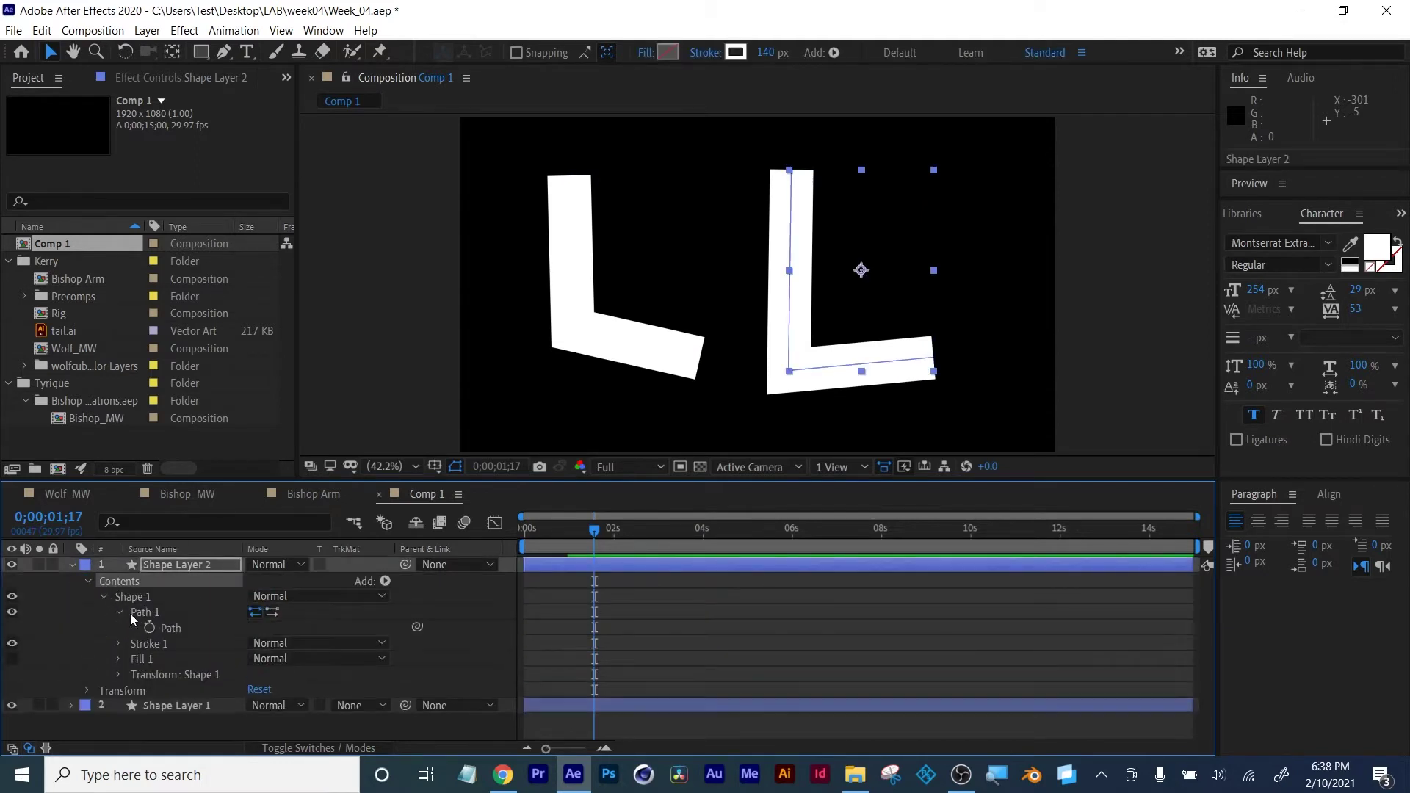
{"action": "left_click", "coordinate": [171, 628]}
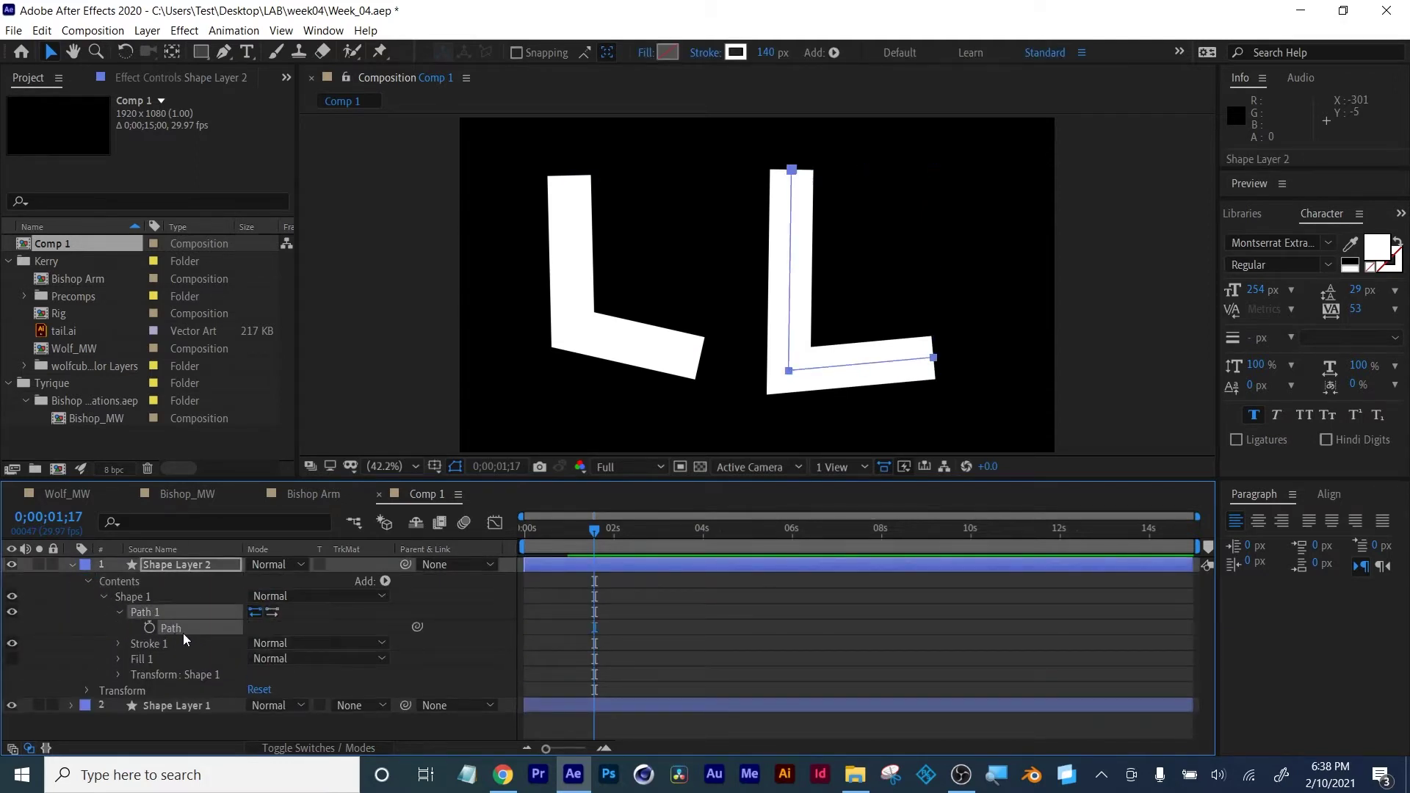
Run the Create Nulls From Paths script on the selected path with Points Follow Nulls, and close the script window
{"action": "left_click", "coordinate": [311, 31]}
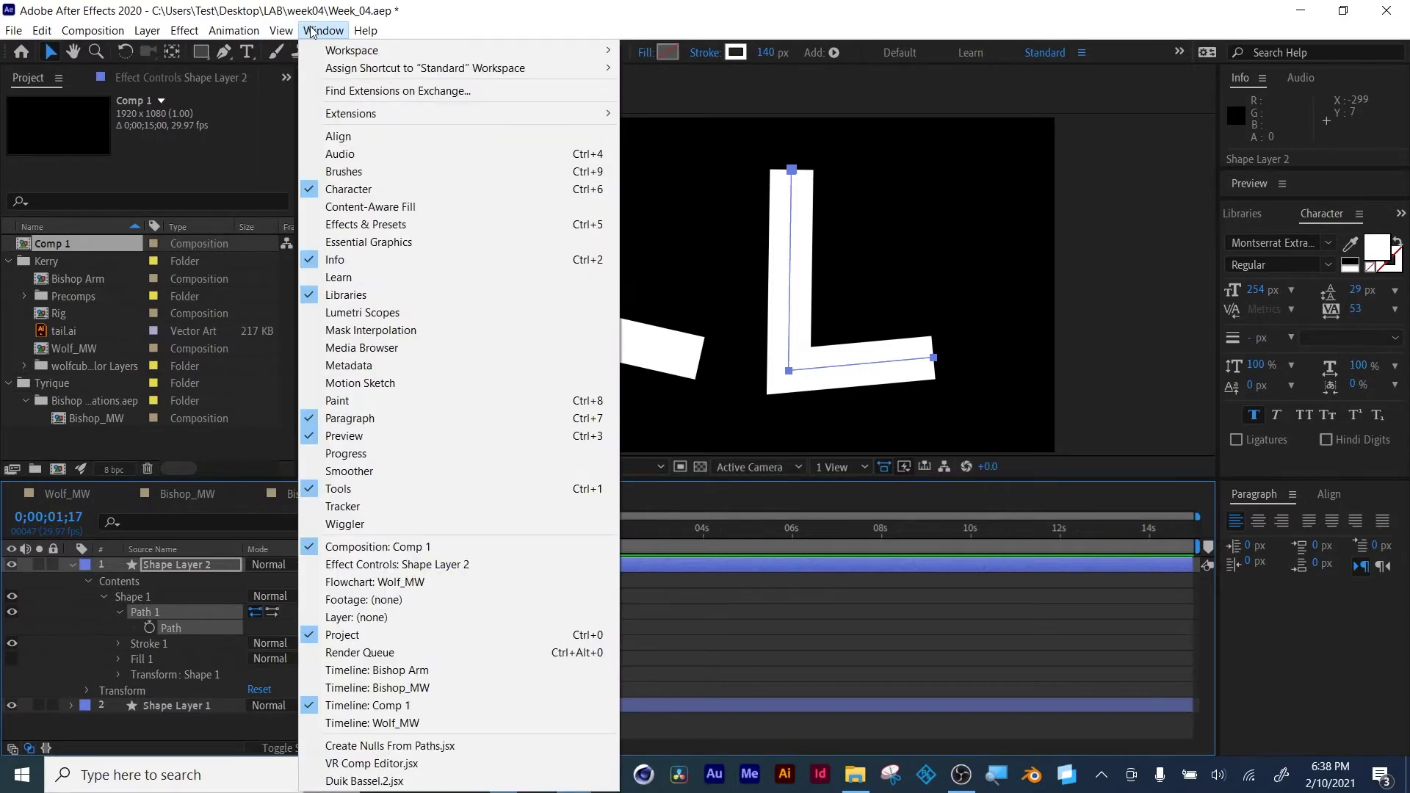
{"action": "left_click", "coordinate": [315, 30]}
{"action": "left_click", "coordinate": [320, 29]}
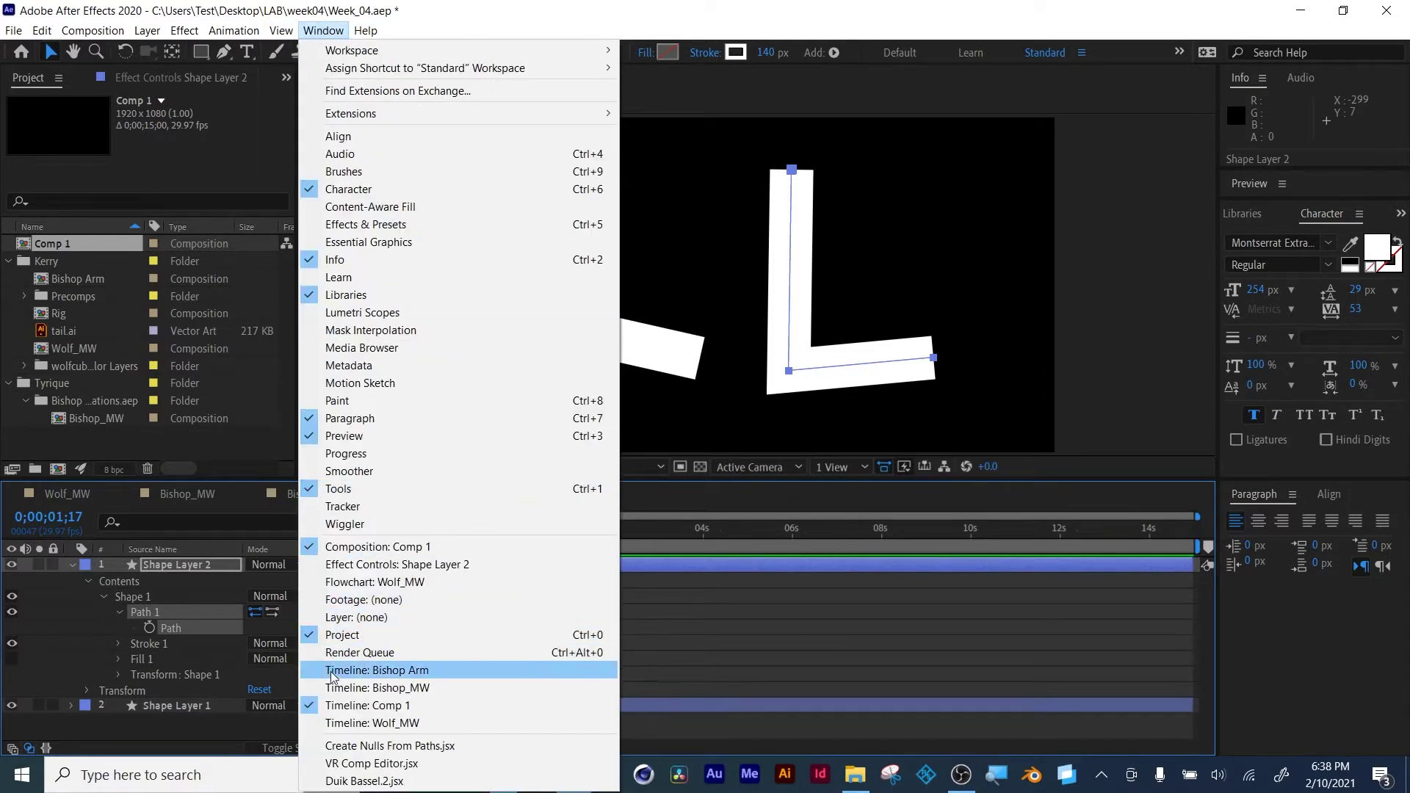
{"action": "left_click", "coordinate": [422, 746]}
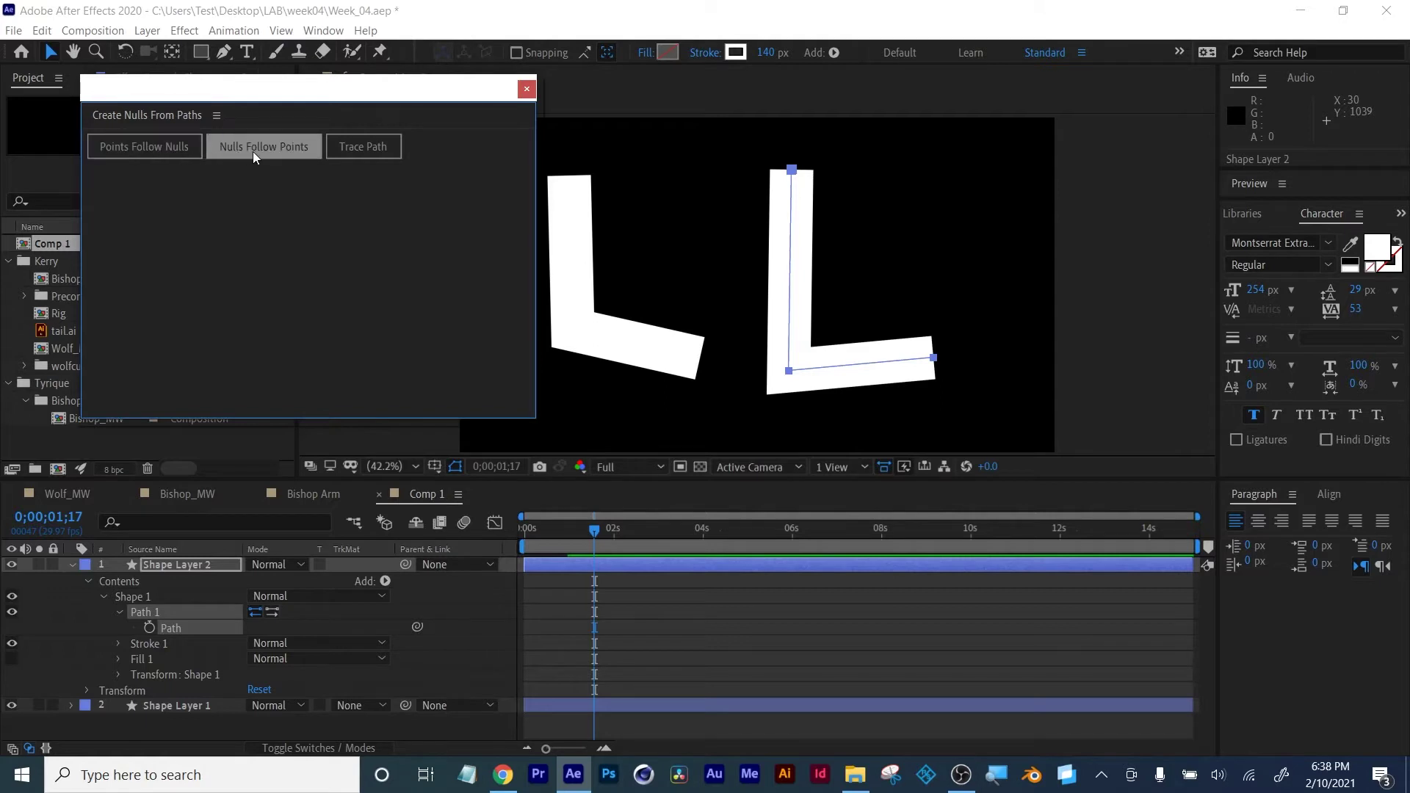
{"action": "left_click", "coordinate": [142, 147]}
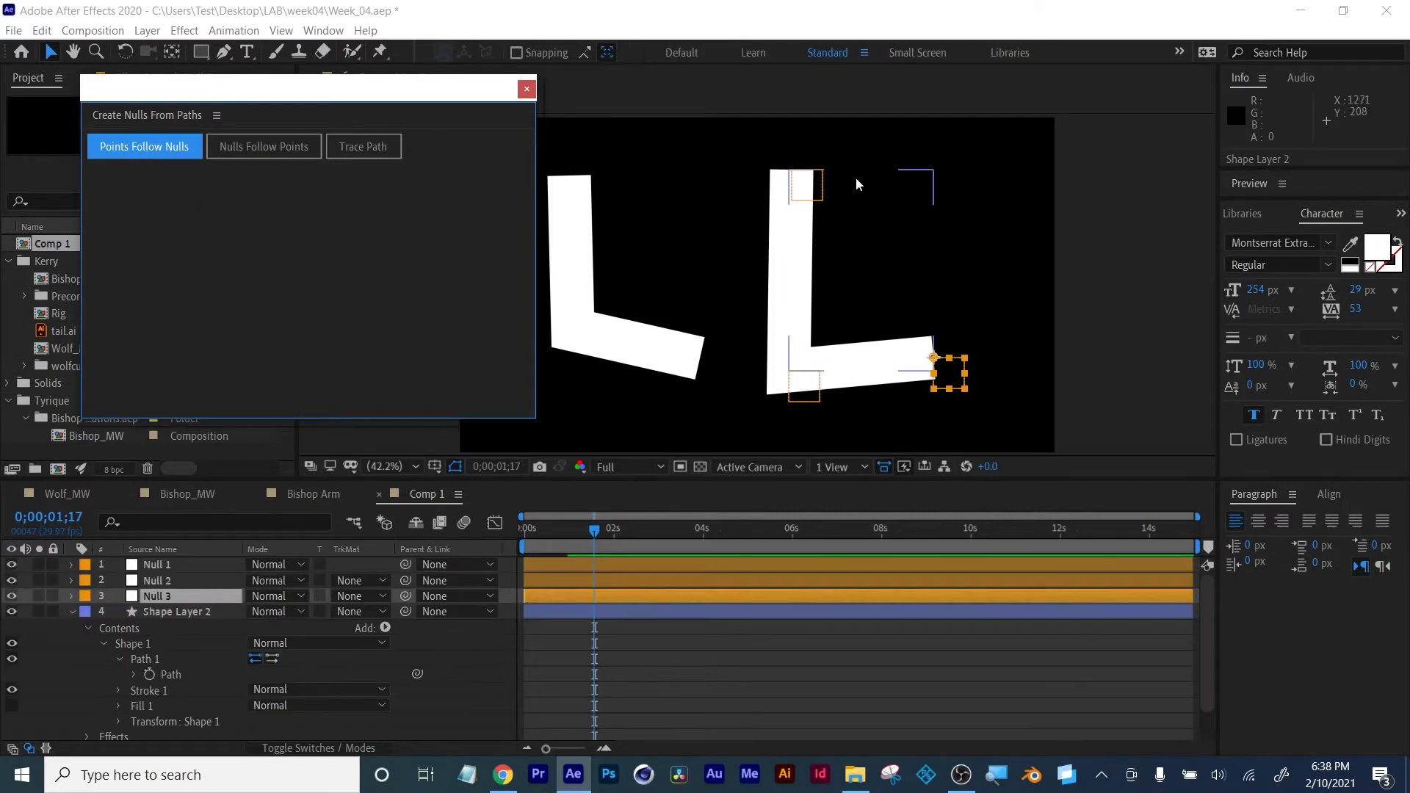
{"action": "left_click", "coordinate": [526, 89]}
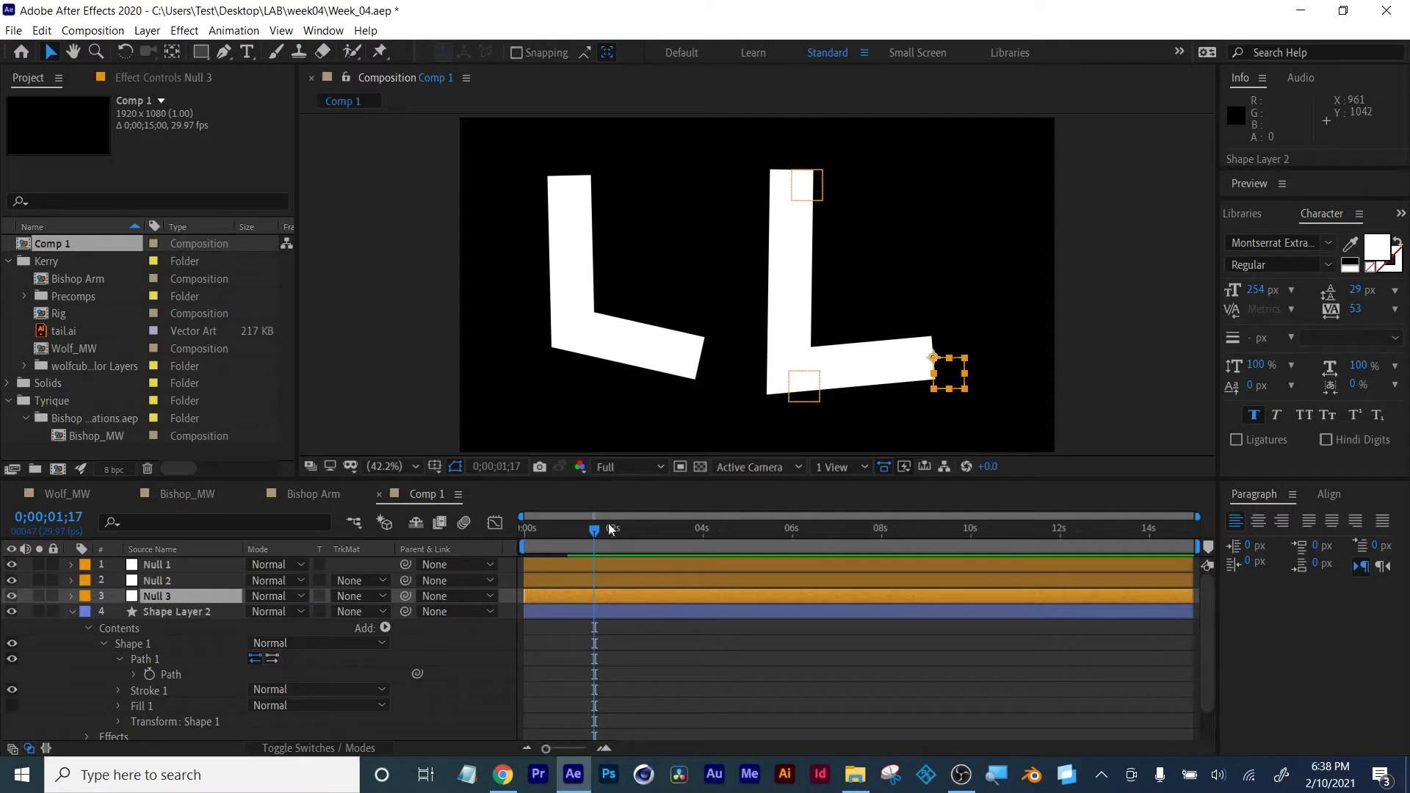
Rename the null at the path's top point "upper" and the null at its corner "mid"
{"action": "left_click", "coordinate": [144, 566]}
{"action": "key", "text": "Return"}
{"action": "type", "text": "upper"}
{"action": "key", "text": "Return"}
{"action": "left_click", "coordinate": [204, 580]}
{"action": "key", "text": "Return"}
{"action": "type", "text": "mid"}
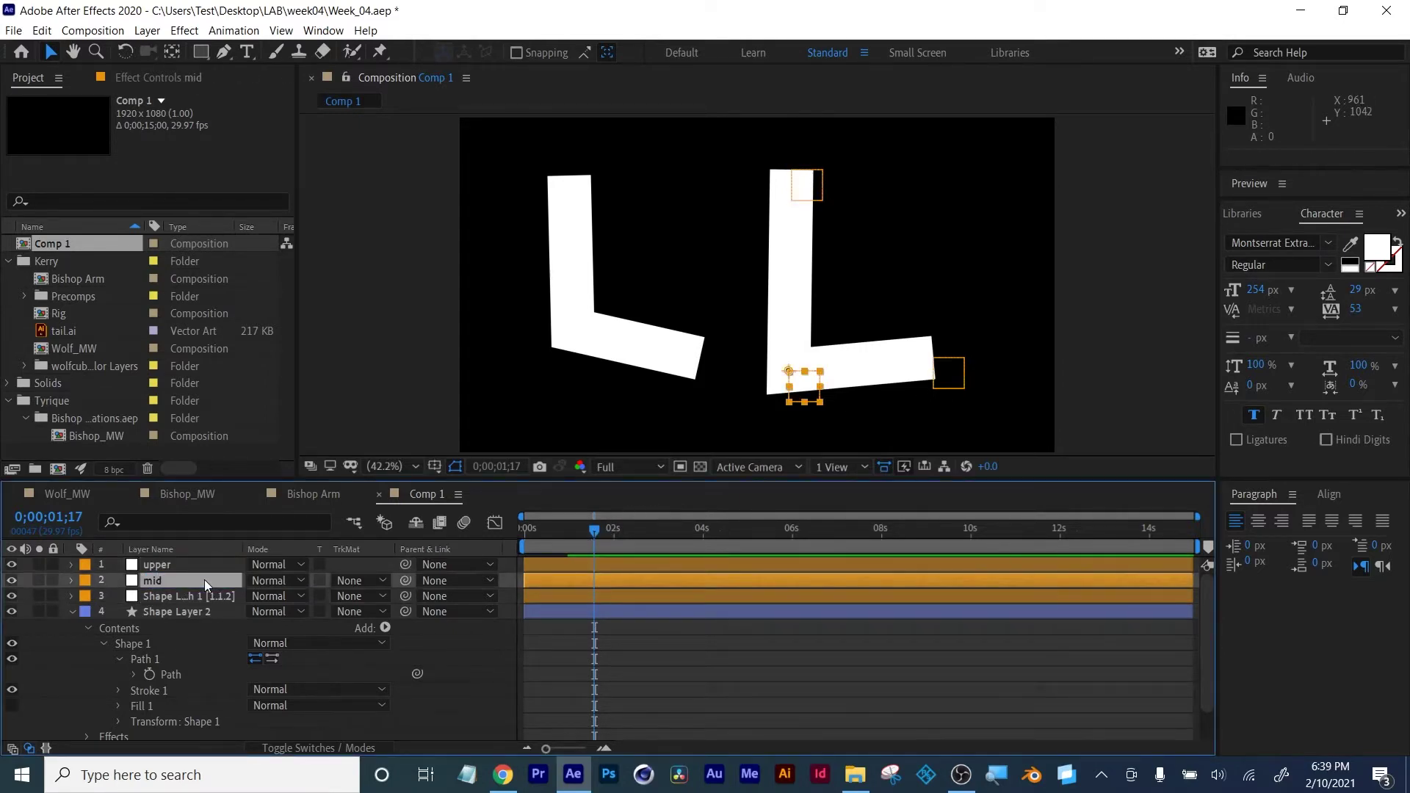
{"action": "key", "text": "Return"}
Try to rename the null at the free end of the second path "lower"
{"action": "left_click", "coordinate": [193, 595]}
{"action": "key", "text": "l"}
{"action": "key", "text": "o"}
{"action": "key", "text": "w"}
{"action": "key", "text": "e"}
{"action": "key", "text": "r"}
{"action": "key", "text": "Return"}
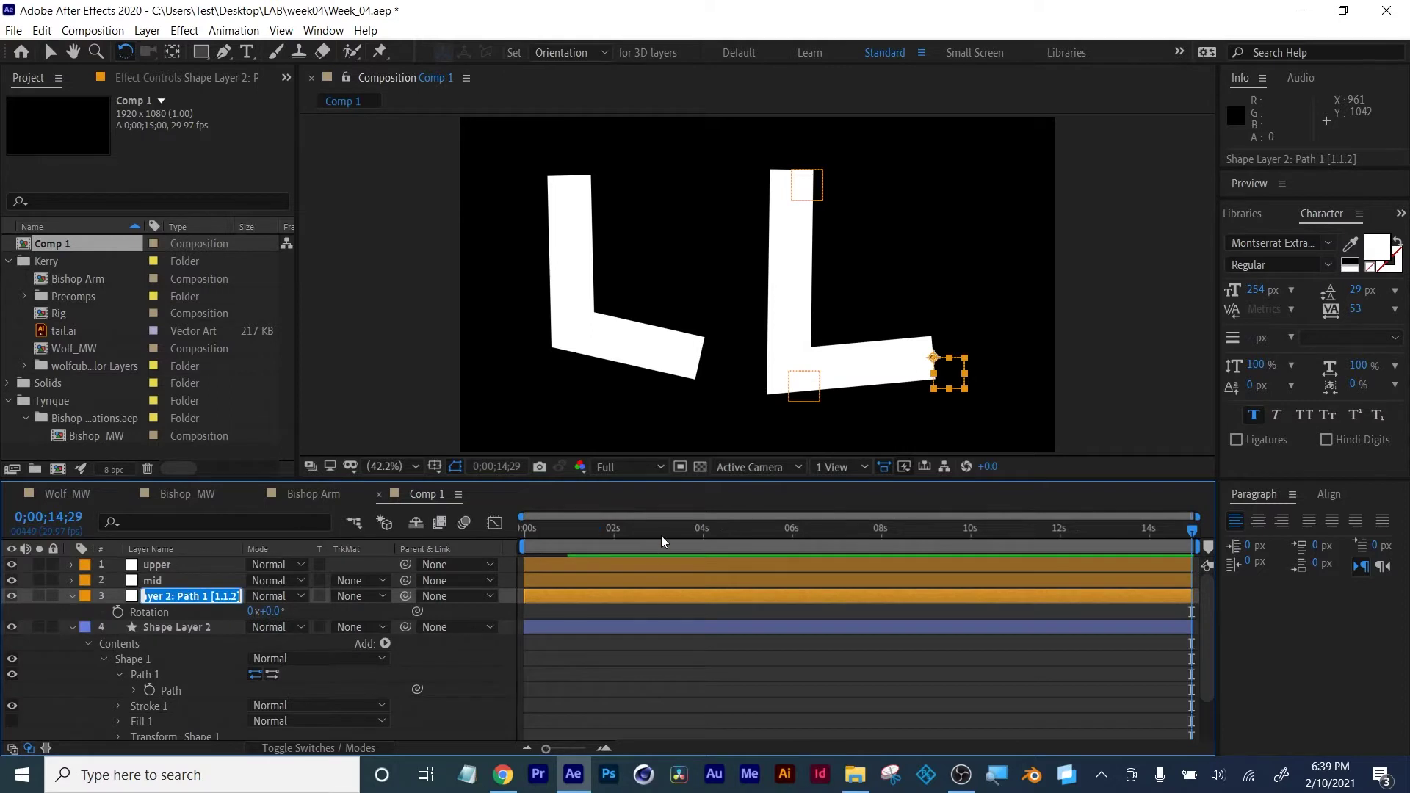
Keyframe the free-end null's Position from 0;00;02;05, raising it at about 3 seconds and lowering it to Y 790.2 at 0;00;03;27, and scrub the motion
{"action": "left_click_drag", "start_coordinate": [661, 540], "coordinate": [621, 540]}
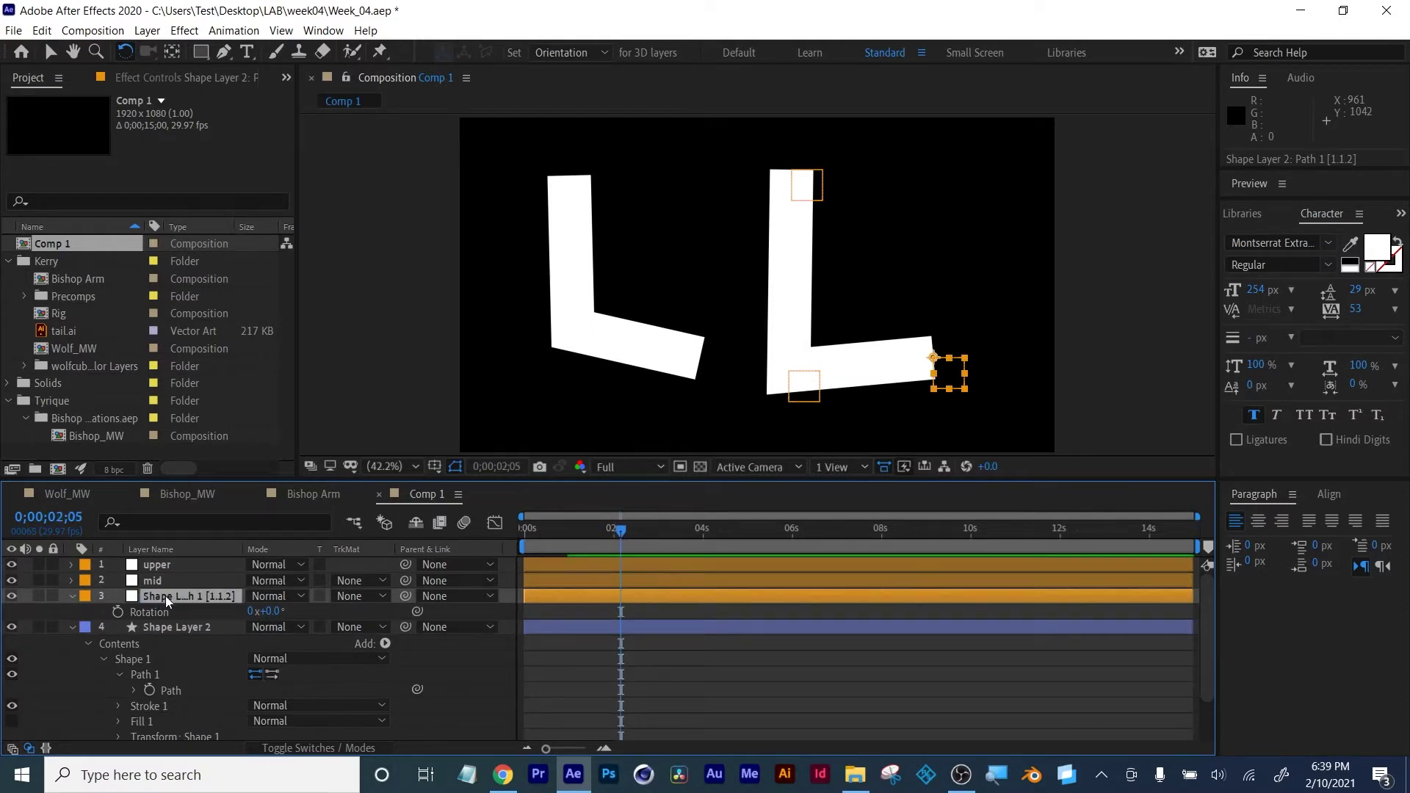
{"action": "key", "text": "p"}
{"action": "left_click", "coordinate": [118, 611]}
{"action": "left_click_drag", "start_coordinate": [623, 530], "coordinate": [656, 530]}
{"action": "left_click_drag", "start_coordinate": [292, 611], "coordinate": [273, 611]}
{"action": "left_click_drag", "start_coordinate": [660, 547], "coordinate": [700, 544]}
{"action": "left_click_drag", "start_coordinate": [292, 612], "coordinate": [314, 612]}
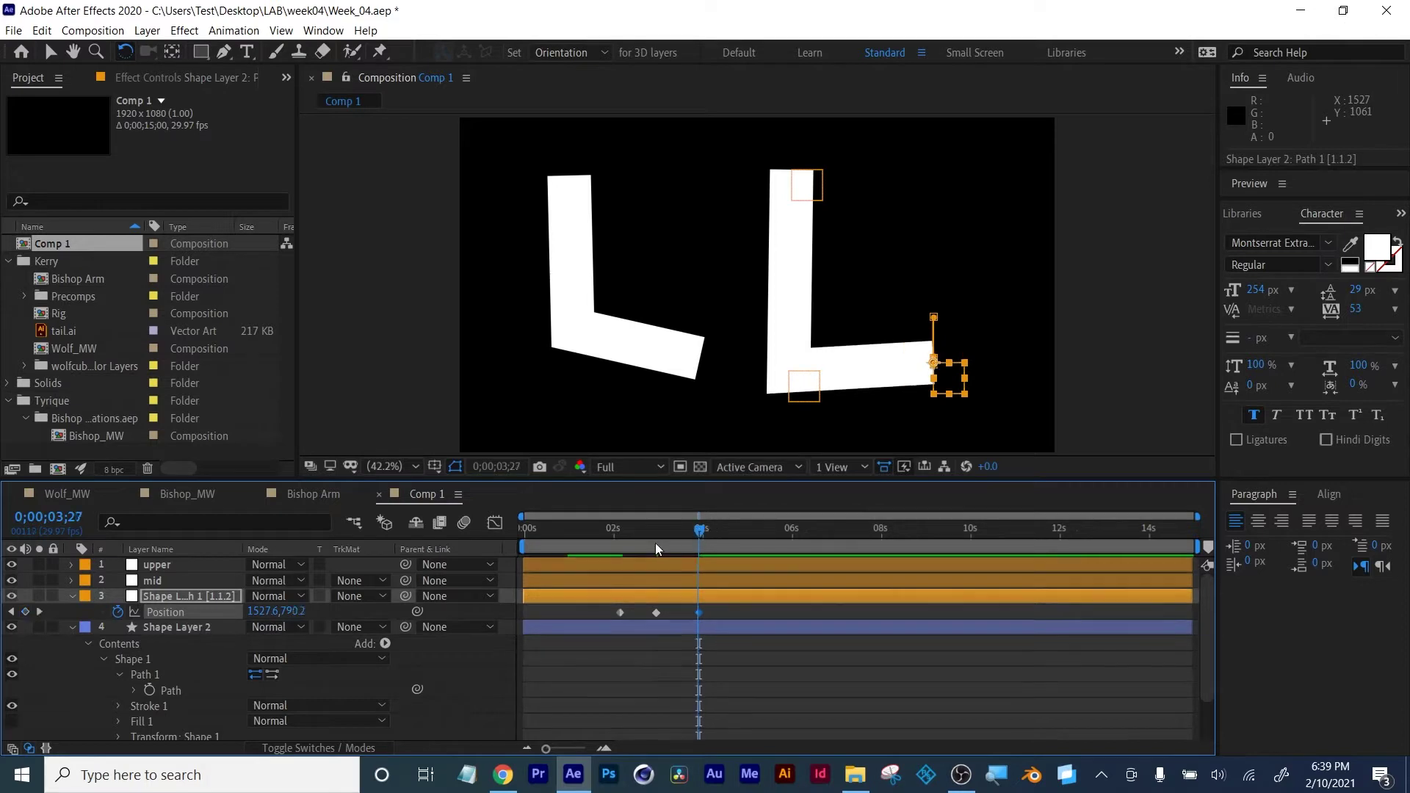
{"action": "left_click_drag", "start_coordinate": [655, 544], "coordinate": [695, 542]}
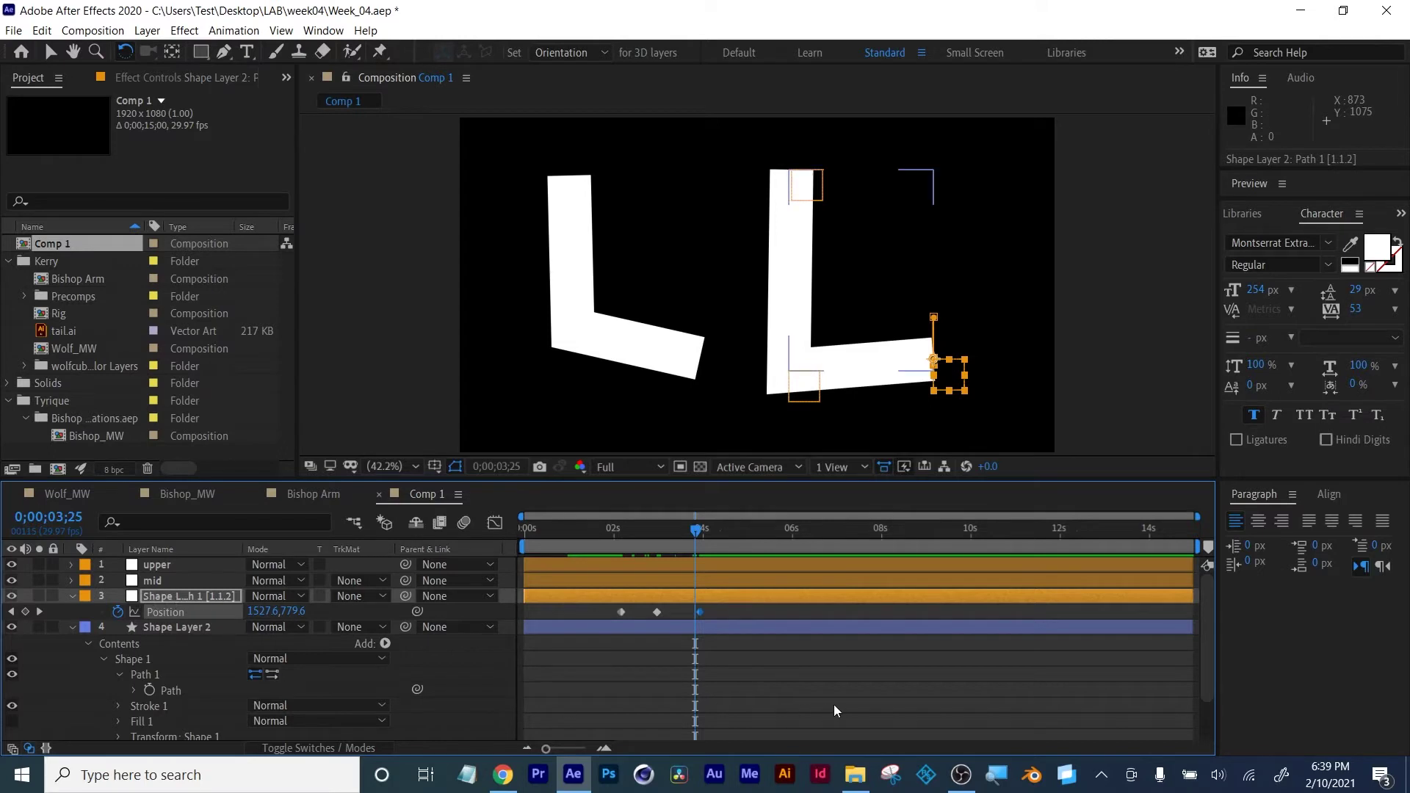
Deselect everything and draw a six-point hand-like path with the Pen tool on a new shape layer at the second limb's free end
{"action": "key", "text": "F2"}
{"action": "left_click", "coordinate": [200, 51]}
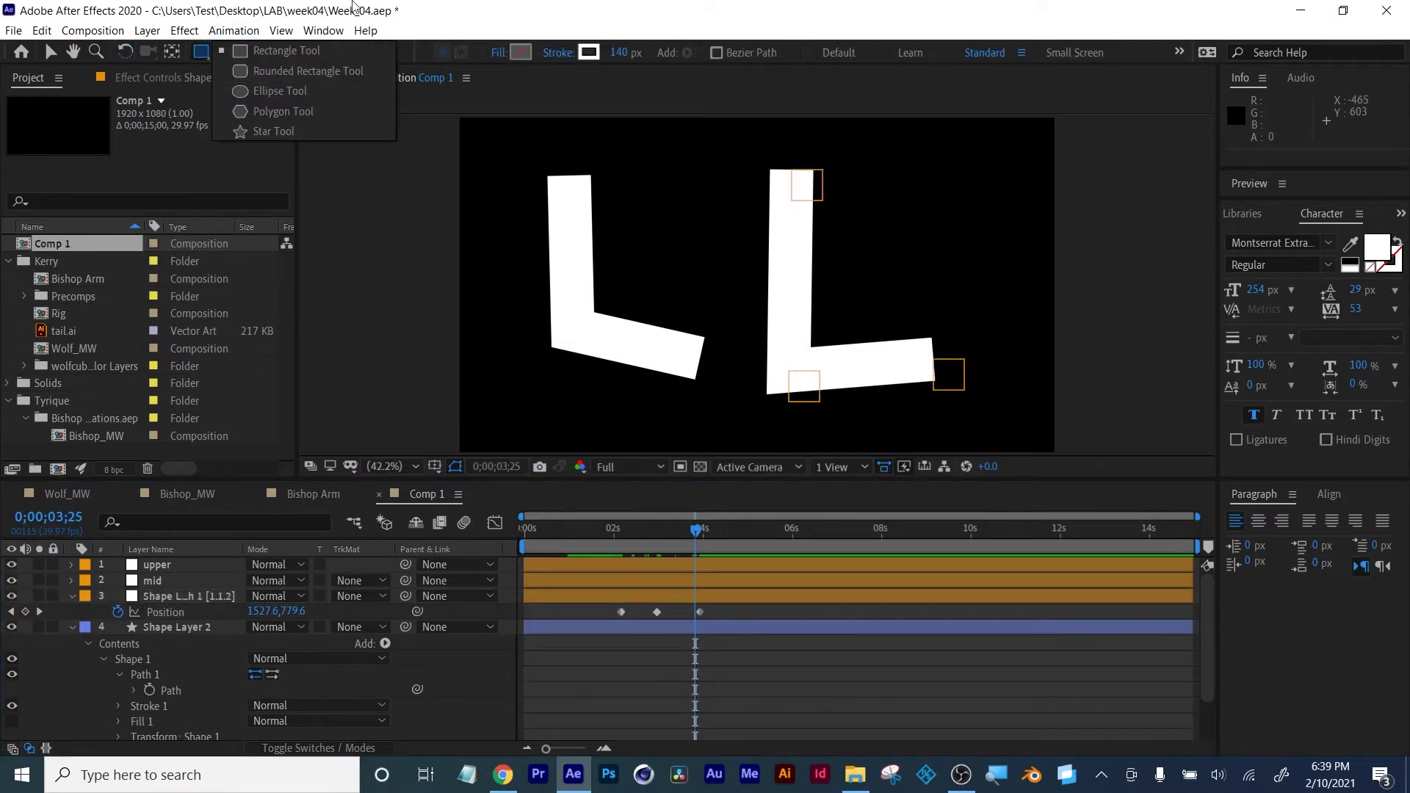
{"action": "key", "text": "g"}
{"action": "left_click", "coordinate": [915, 338]}
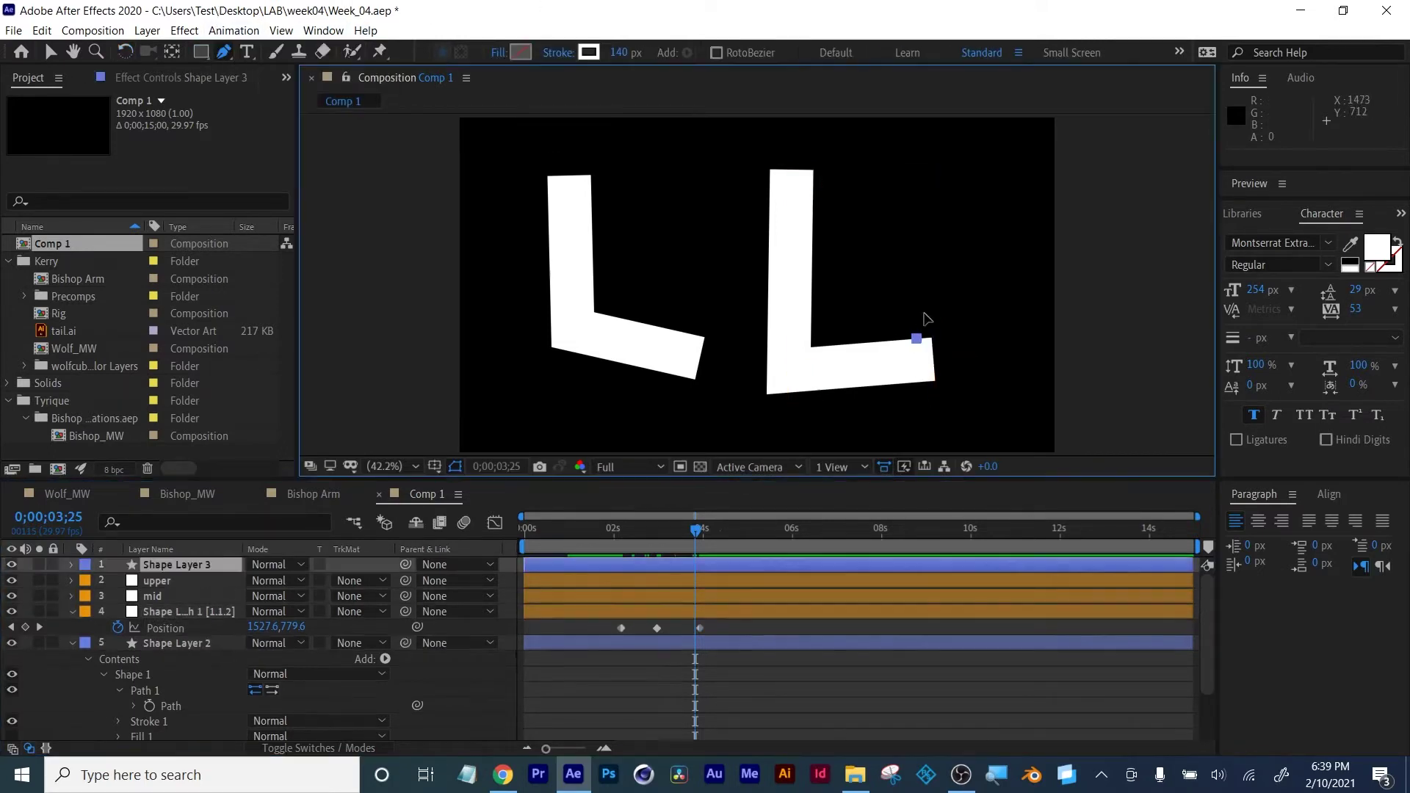
{"action": "left_click", "coordinate": [935, 281]}
{"action": "left_click", "coordinate": [962, 317]}
{"action": "left_click", "coordinate": [1013, 307]}
{"action": "left_click", "coordinate": [1043, 342]}
{"action": "left_click_drag", "start_coordinate": [974, 401], "coordinate": [911, 405]}
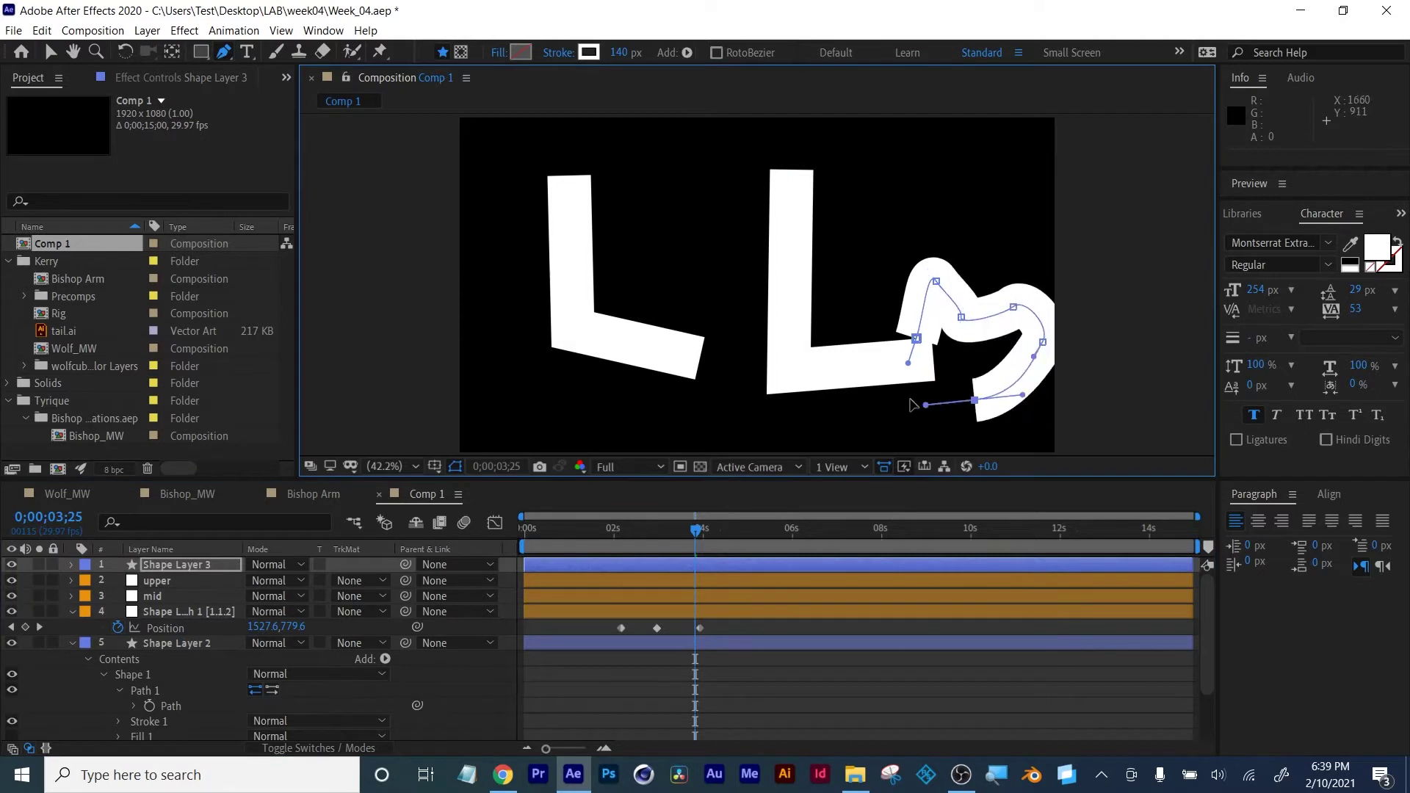
Close the hand-shaped path at the end of the second arm and give it a solid red fill with no stroke
{"action": "left_click", "coordinate": [916, 338]}
{"action": "left_click", "coordinate": [498, 52]}
{"action": "left_click", "coordinate": [365, 282]}
{"action": "left_click", "coordinate": [406, 388]}
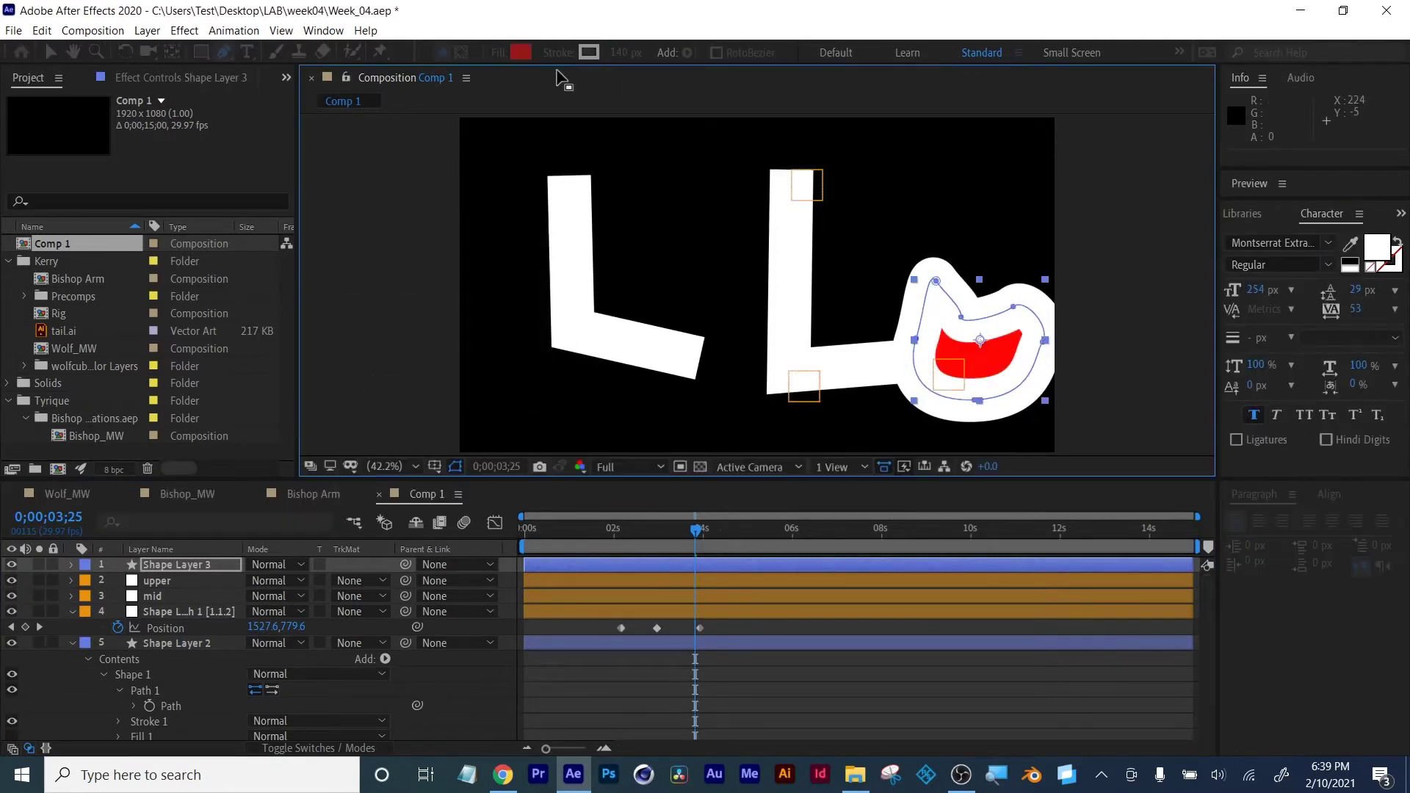
{"action": "left_click", "coordinate": [557, 52]}
{"action": "left_click", "coordinate": [341, 283]}
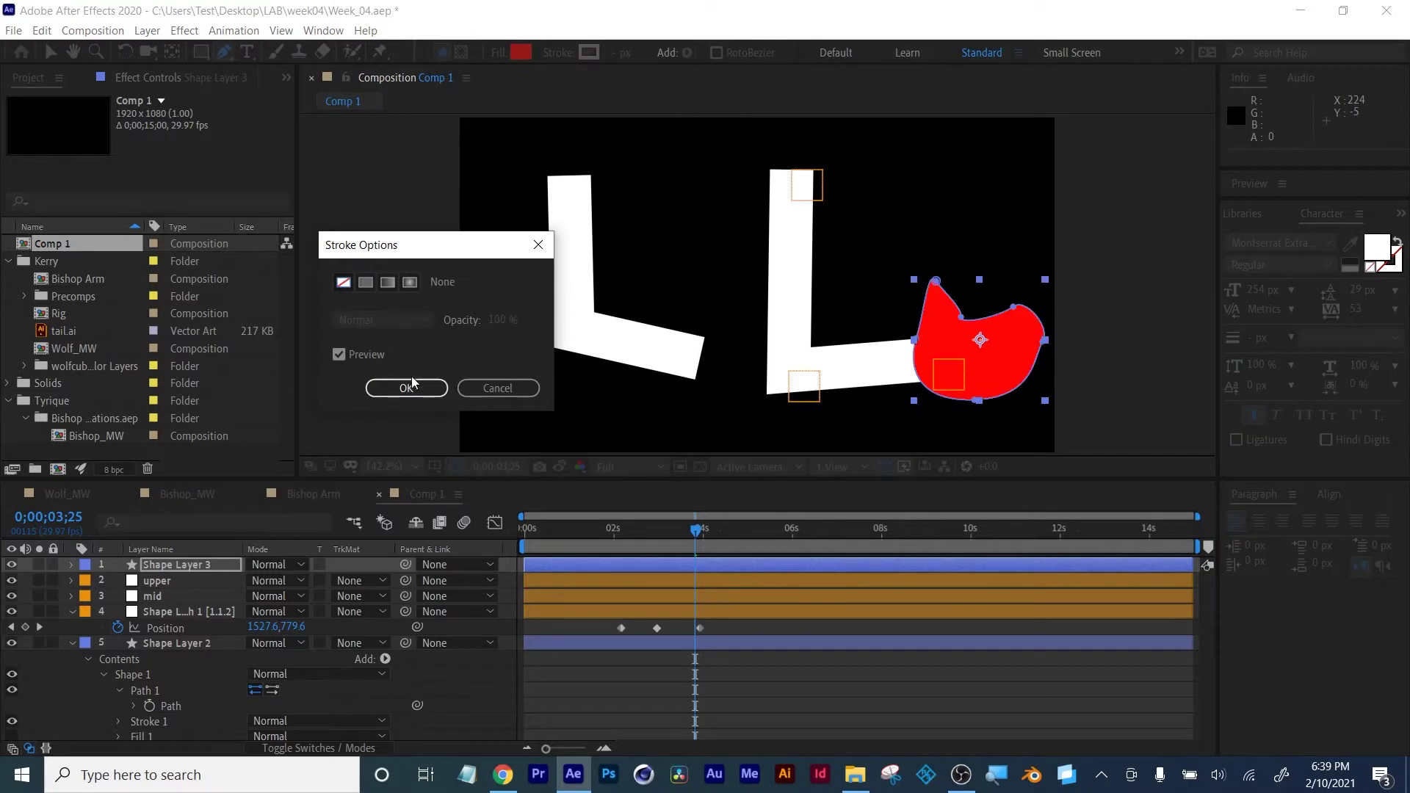
{"action": "left_click", "coordinate": [406, 387]}
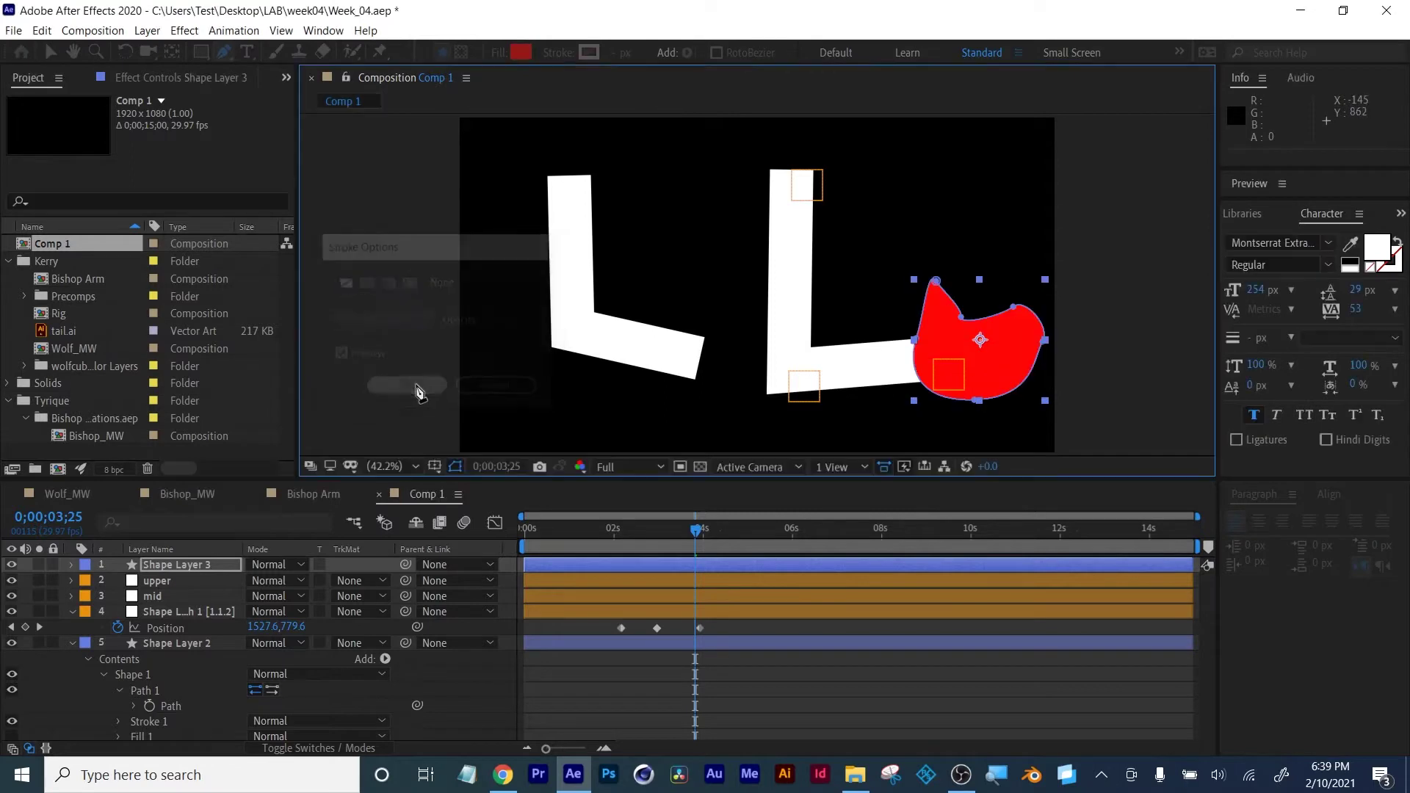
Widen the layer name column, collapse the expanded layers, and rename the Shape Layer 2: Path 1 [1.1.2] null as lower
{"action": "left_click", "coordinate": [176, 570]}
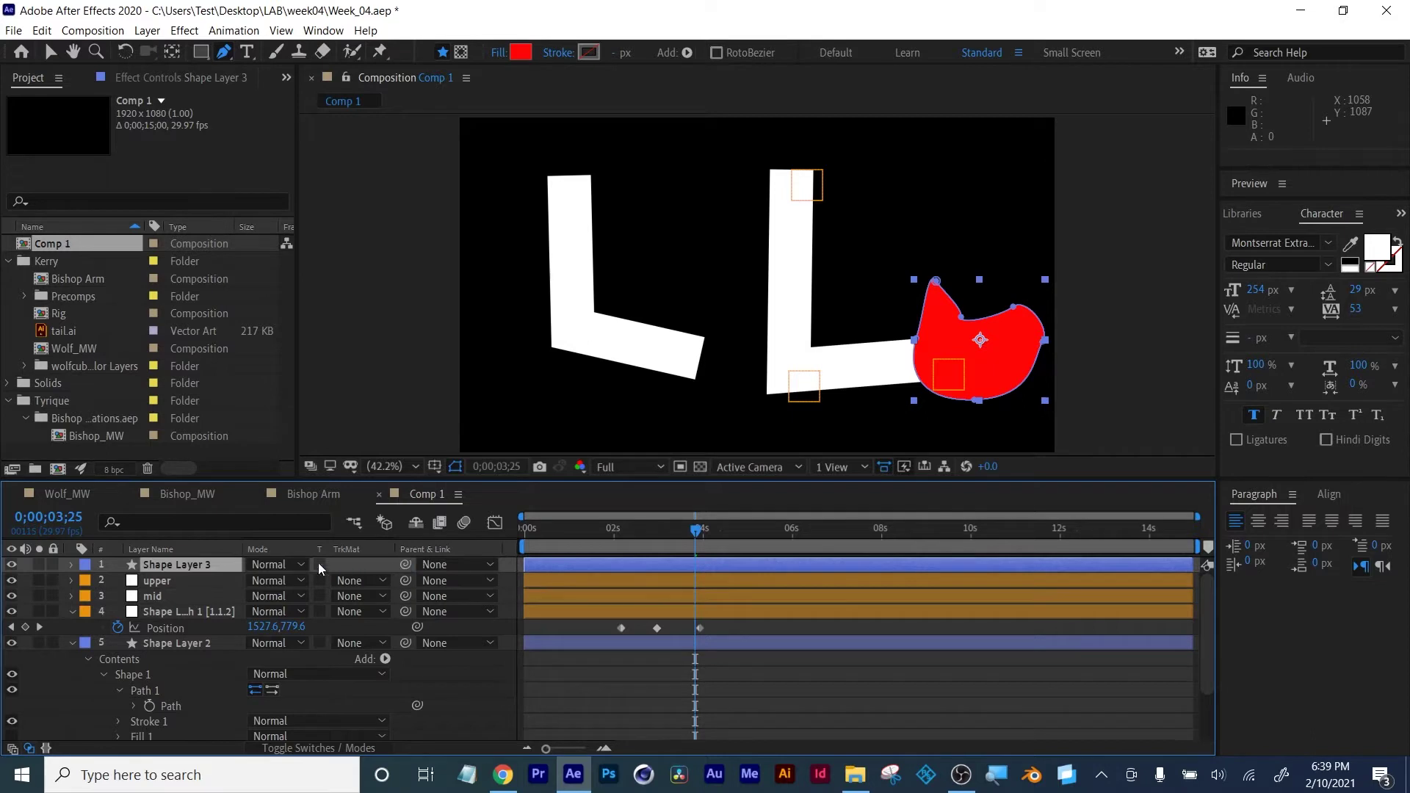
{"action": "left_click_drag", "start_coordinate": [244, 549], "coordinate": [351, 549]}
{"action": "left_click", "coordinate": [191, 611]}
{"action": "left_click", "coordinate": [71, 611]}
{"action": "left_click", "coordinate": [71, 627]}
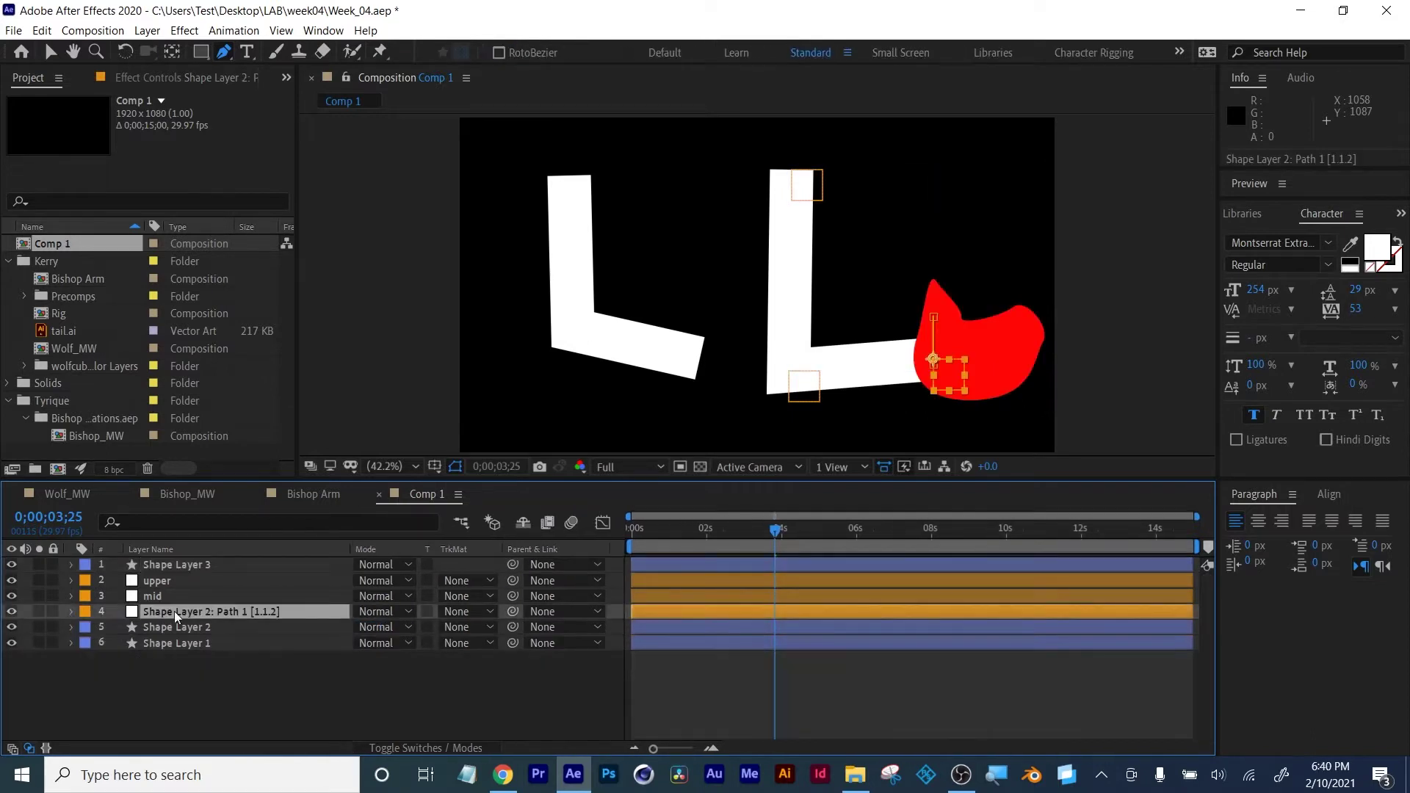
{"action": "key", "text": "Return"}
{"action": "type", "text": "lower"}
{"action": "key", "text": "Return"}
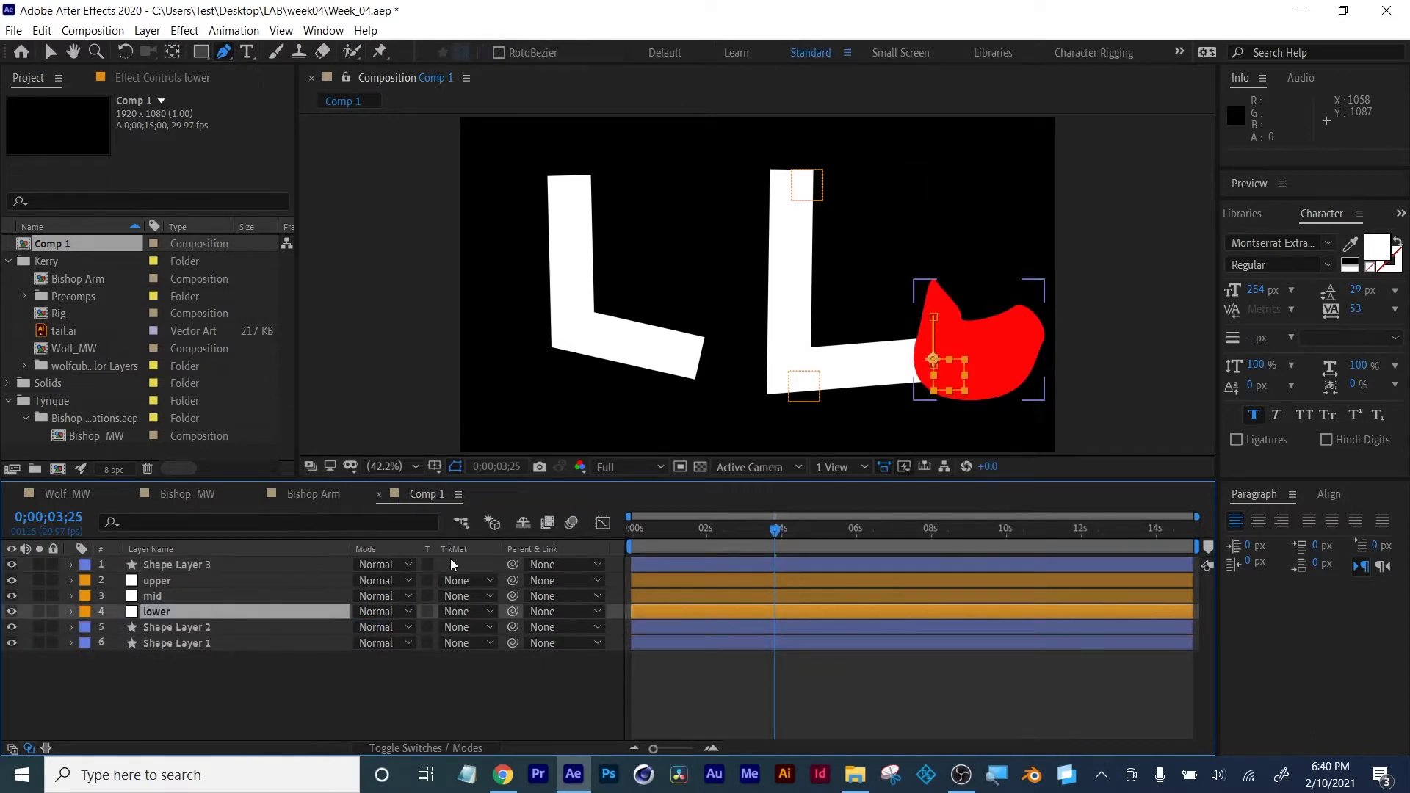
Parent Shape Layer 3 to the lower null and scrub through the animation to check that the red hand follows
{"action": "left_click_drag", "start_coordinate": [512, 565], "coordinate": [157, 611]}
{"action": "mouse_move", "coordinate": [766, 532]}
{"action": "left_mouse_down"}
{"action": "mouse_move", "coordinate": [665, 541]}
{"action": "mouse_move", "coordinate": [784, 544]}
{"action": "mouse_move", "coordinate": [740, 542]}
{"action": "left_mouse_up"}
{"action": "left_click_drag", "start_coordinate": [727, 536], "coordinate": [739, 536]}
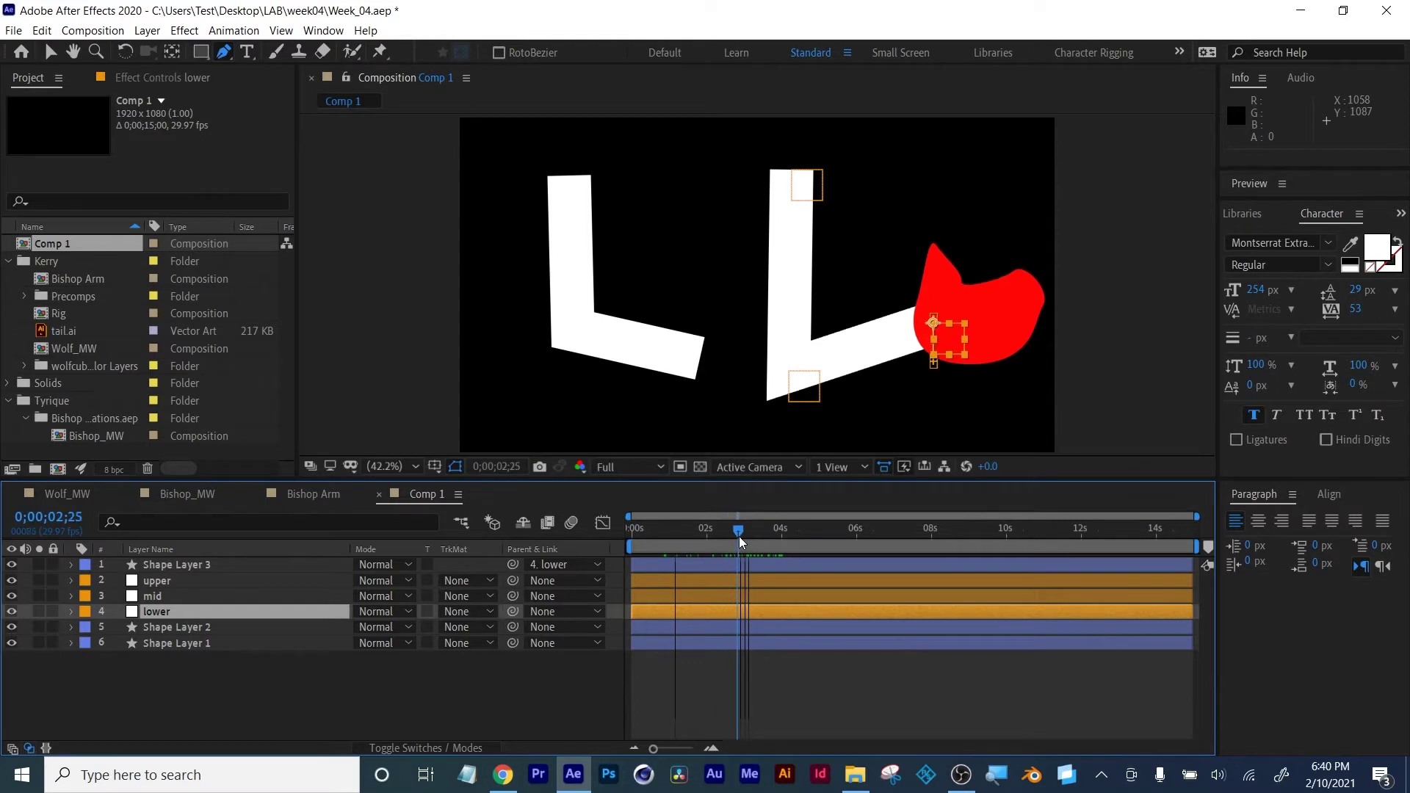
Keyframe the lower null's rotation at 0° at 0;00;02;25, -34° at 0;00;03;14 and +14° at 0;00;04;04
{"action": "key", "text": "r"}
{"action": "left_click", "coordinate": [118, 628]}
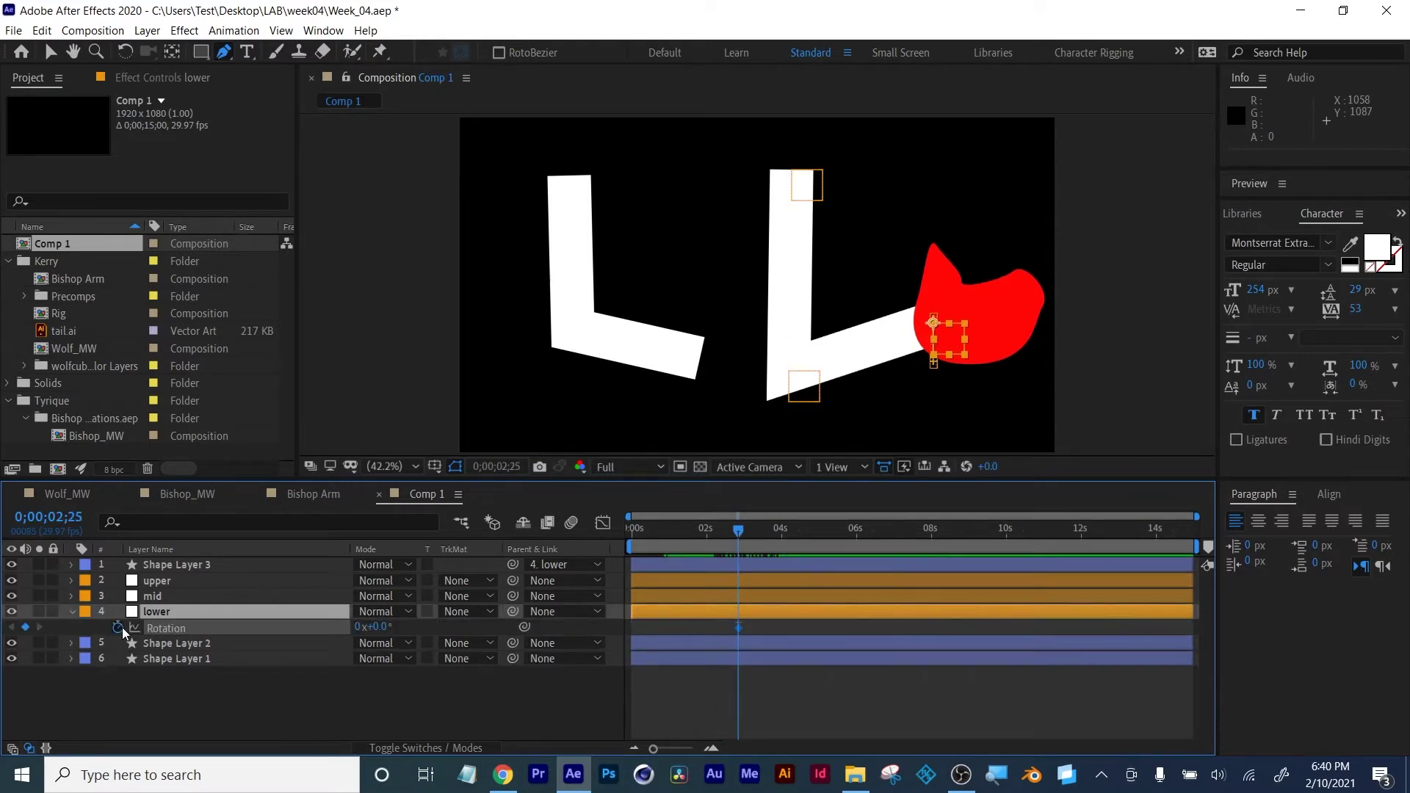
{"action": "left_click_drag", "start_coordinate": [739, 532], "coordinate": [761, 531]}
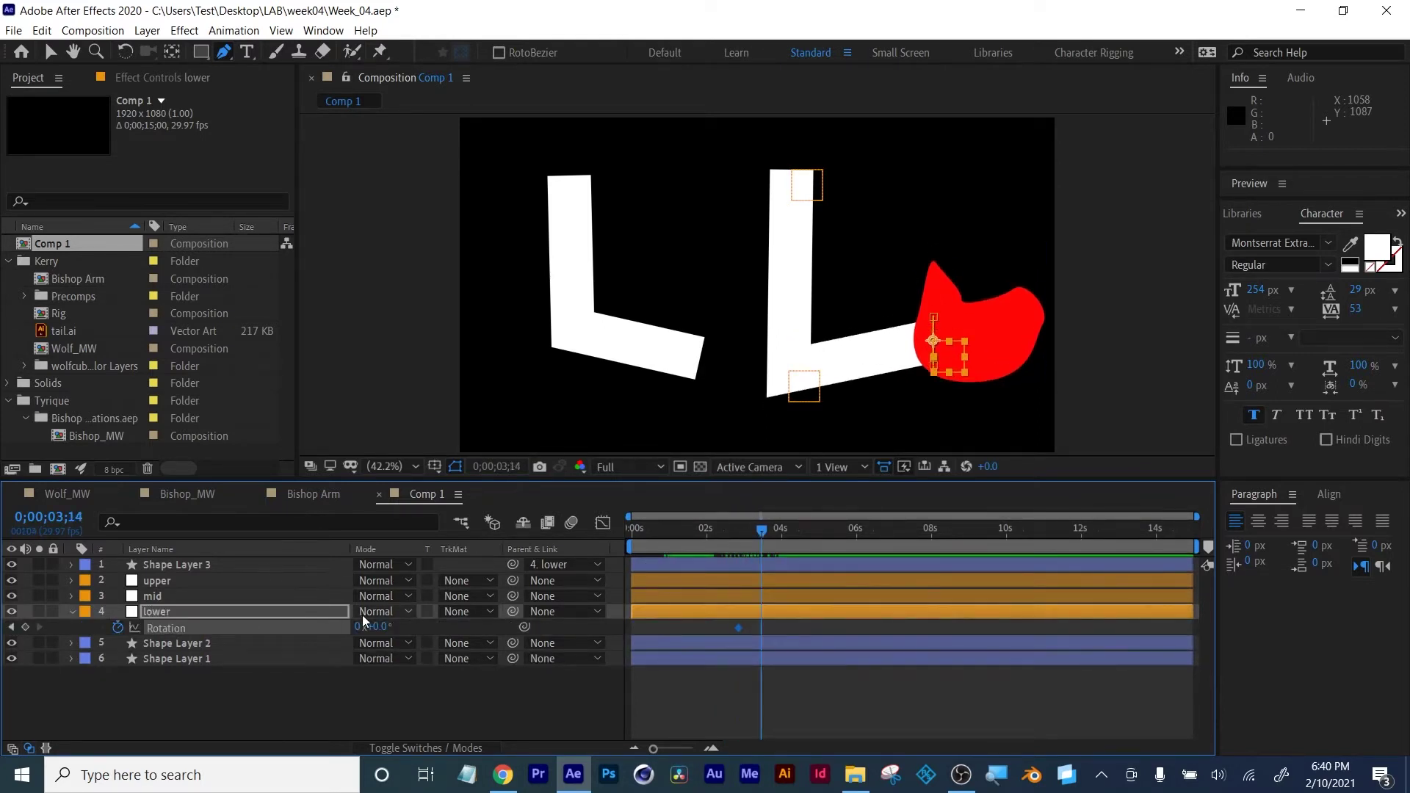
{"action": "left_click_drag", "start_coordinate": [383, 625], "coordinate": [357, 626]}
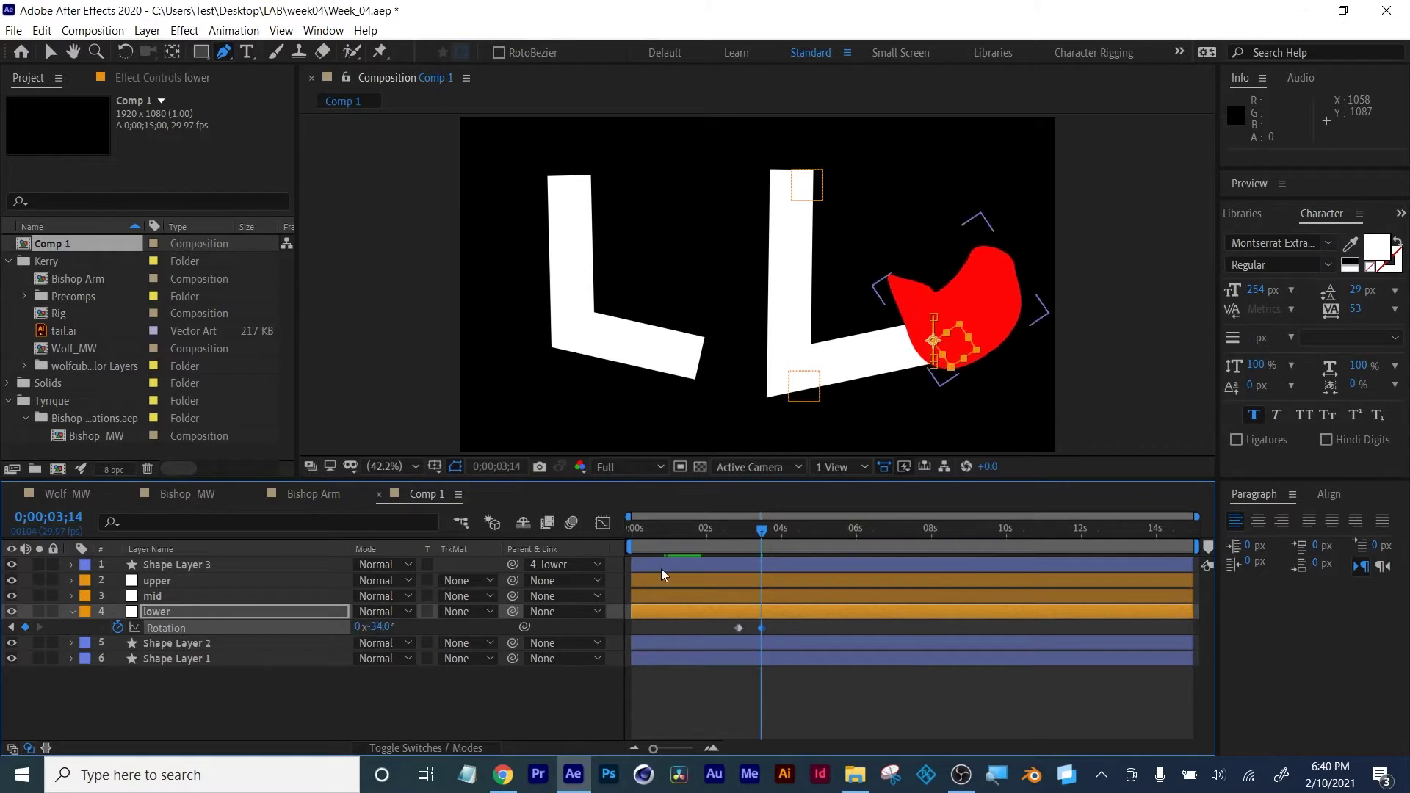
{"action": "left_click_drag", "start_coordinate": [764, 530], "coordinate": [787, 529]}
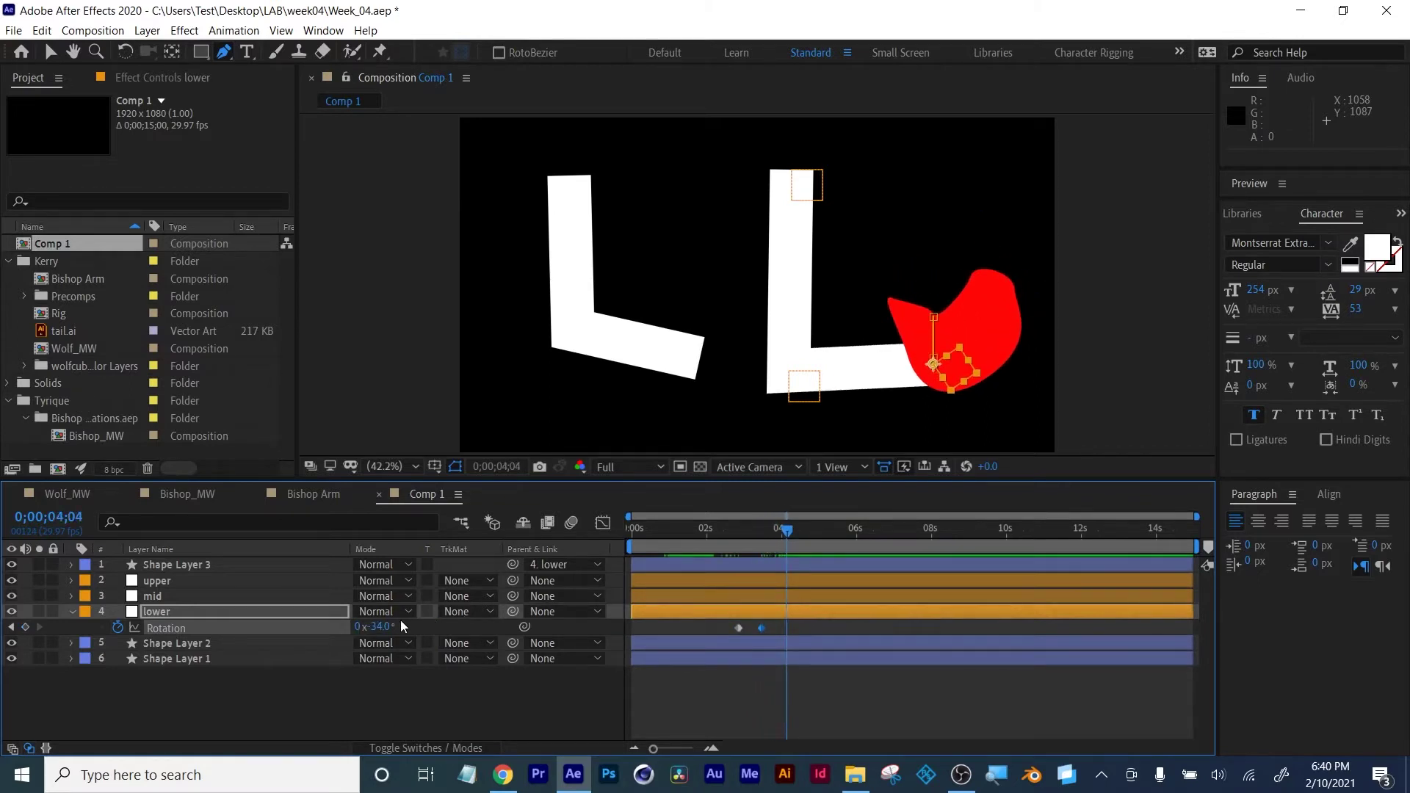
{"action": "left_click_drag", "start_coordinate": [386, 628], "coordinate": [432, 625]}
{"action": "mouse_move", "coordinate": [782, 530]}
{"action": "left_mouse_down"}
{"action": "mouse_move", "coordinate": [645, 547]}
{"action": "mouse_move", "coordinate": [797, 538]}
{"action": "left_mouse_up"}
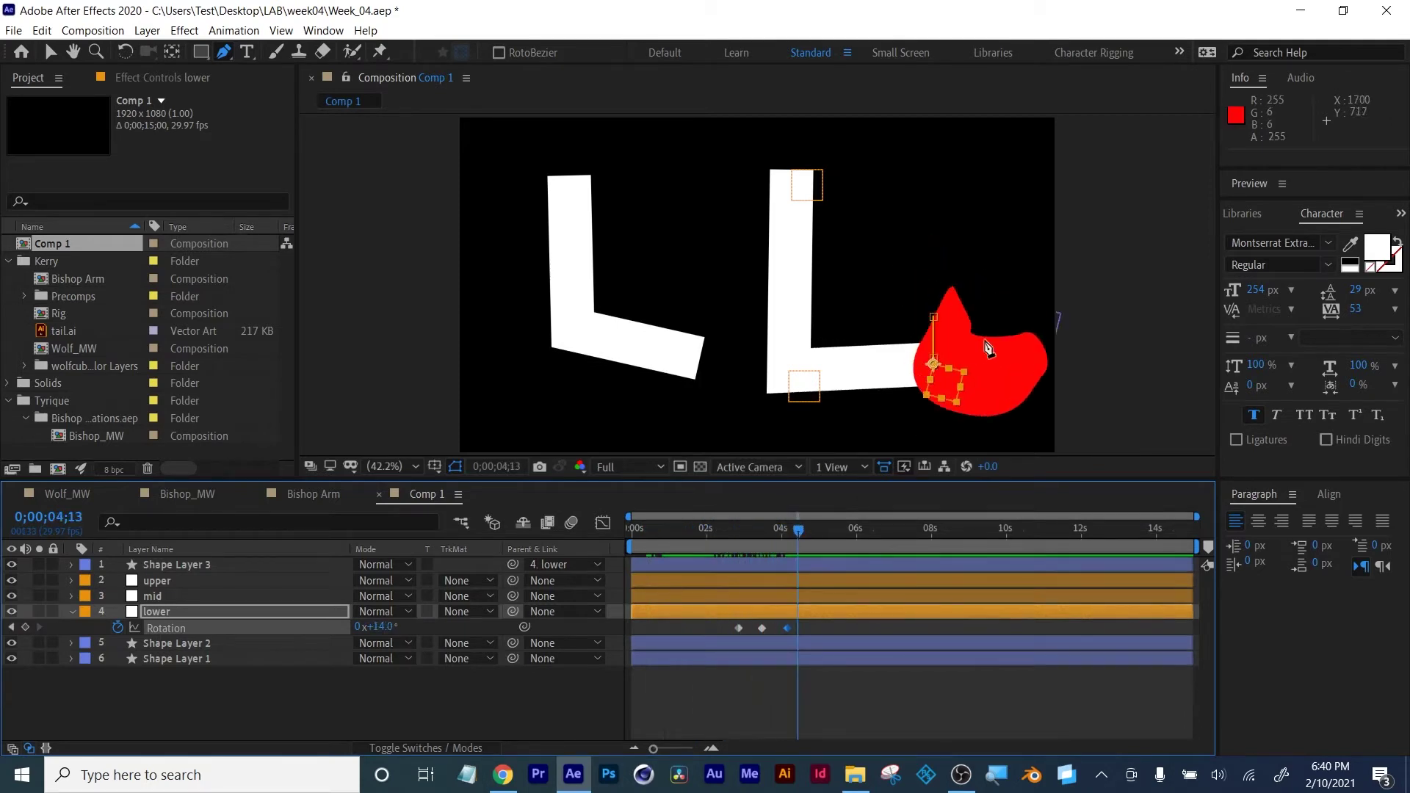
Expand Shape Layer 3 down to Path 1 and select its Path property
{"action": "key", "text": "v"}
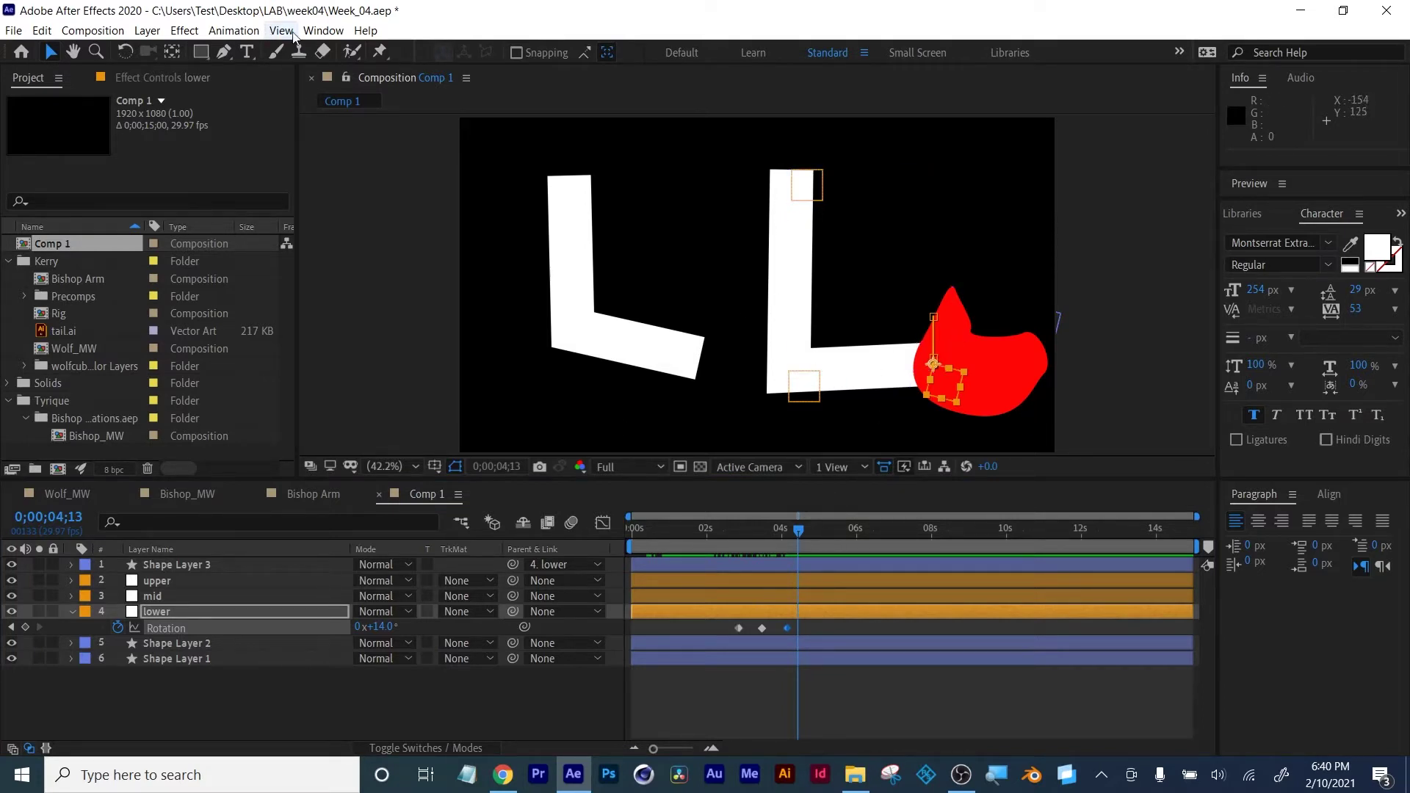
{"action": "left_click", "coordinate": [323, 30]}
{"action": "left_click", "coordinate": [204, 570]}
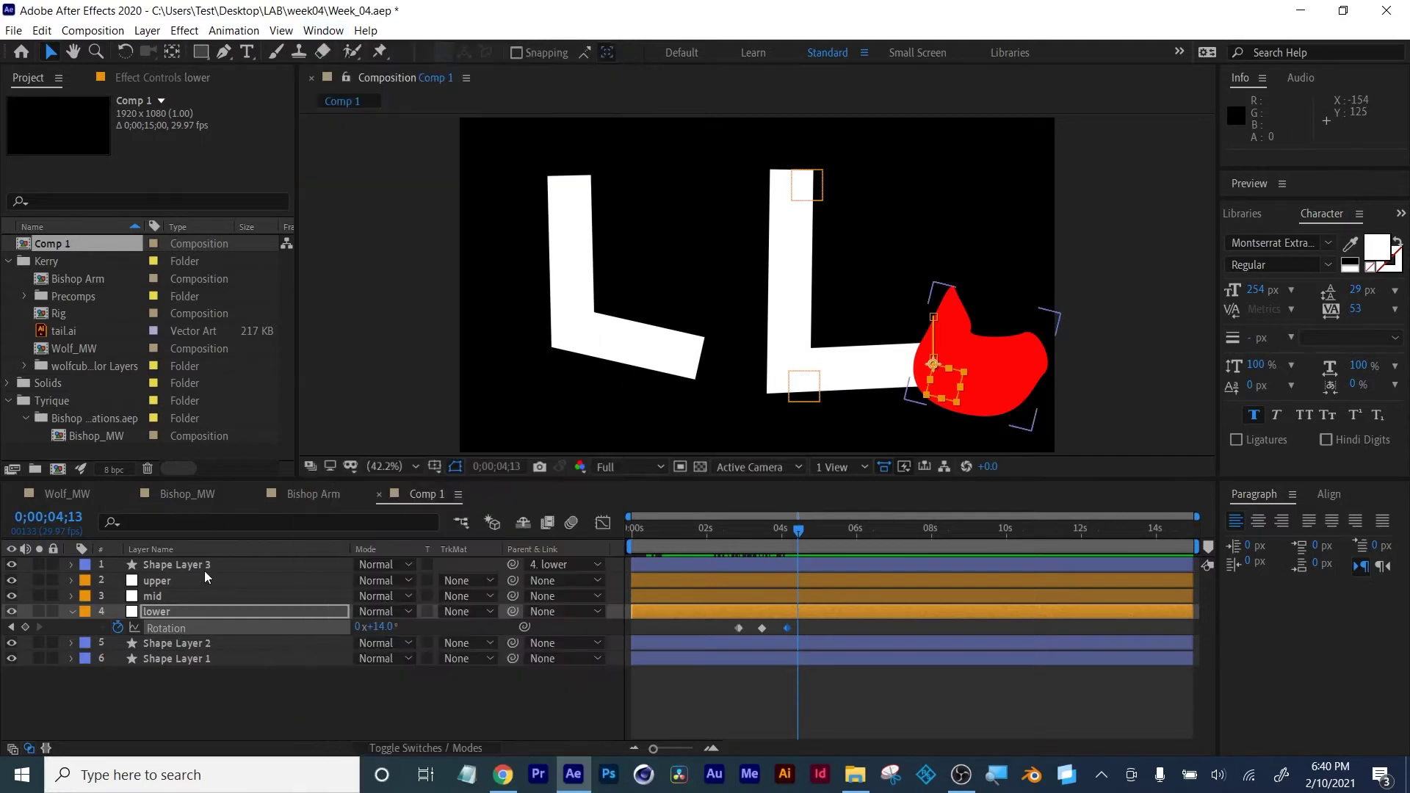
{"action": "left_click", "coordinate": [168, 569]}
{"action": "left_click", "coordinate": [72, 564]}
{"action": "left_click", "coordinate": [88, 580]}
{"action": "left_click", "coordinate": [104, 596]}
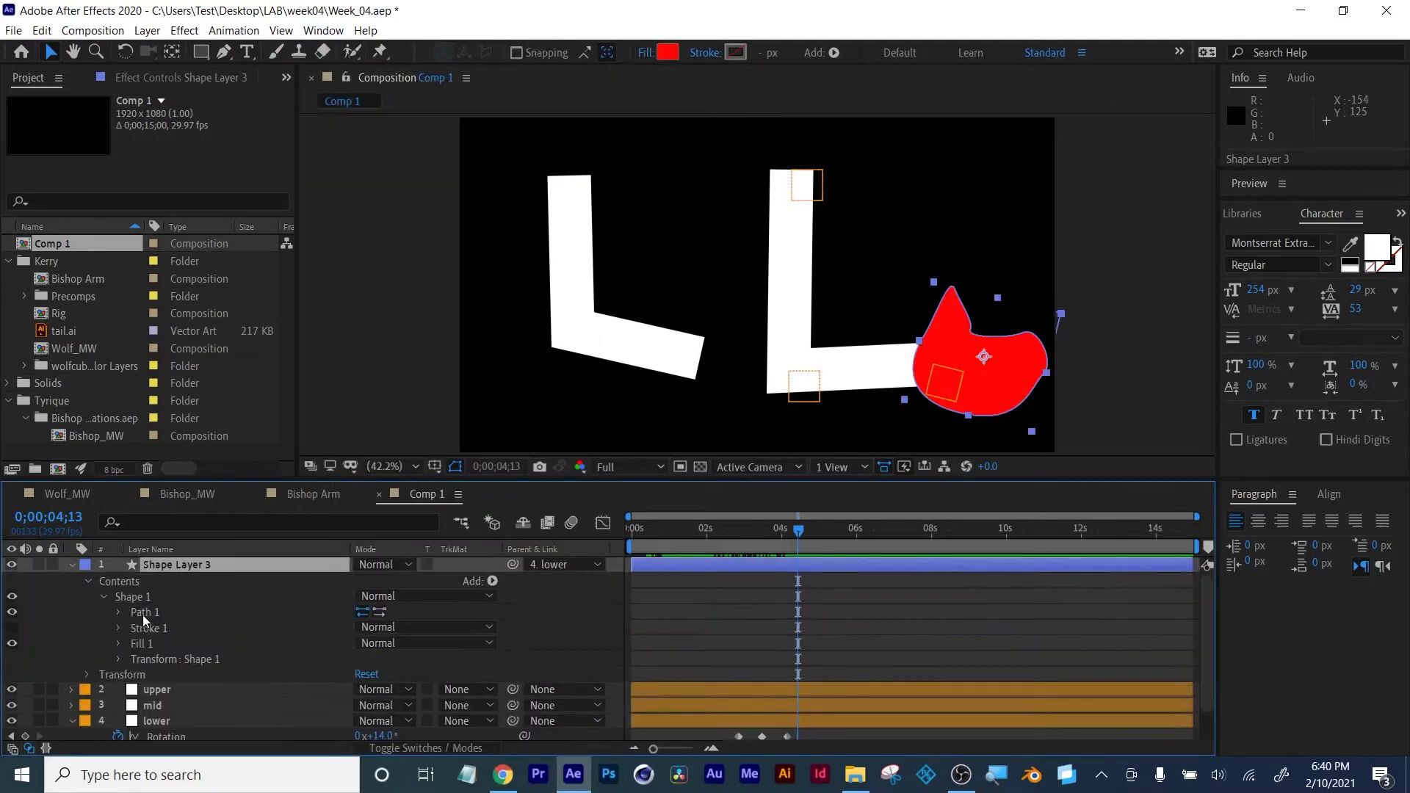
{"action": "left_click", "coordinate": [143, 613]}
{"action": "left_click", "coordinate": [119, 612]}
{"action": "left_click", "coordinate": [155, 628]}
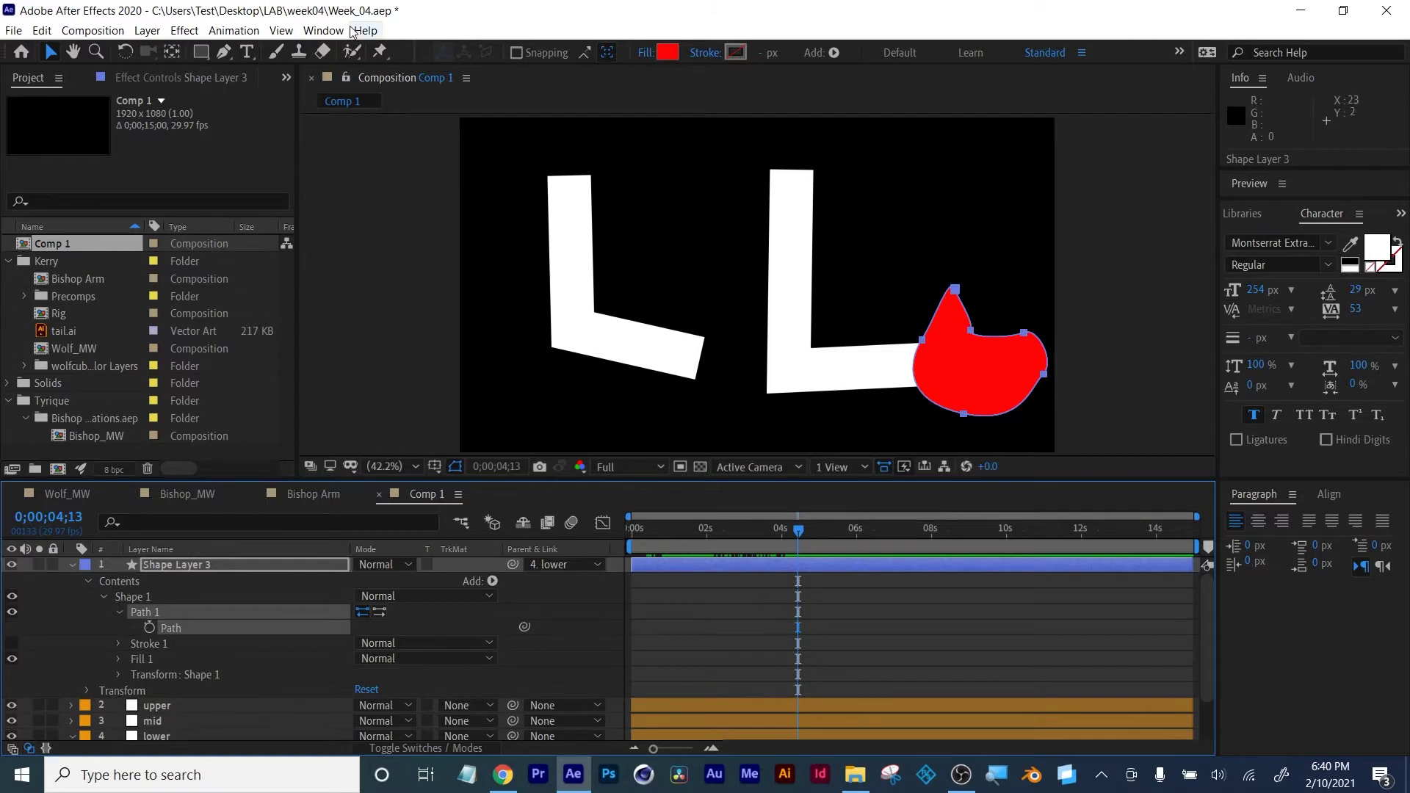
Review the options in the Create Nulls From Paths script panel, close it and collapse Shape Layer 3
{"action": "left_click", "coordinate": [323, 30]}
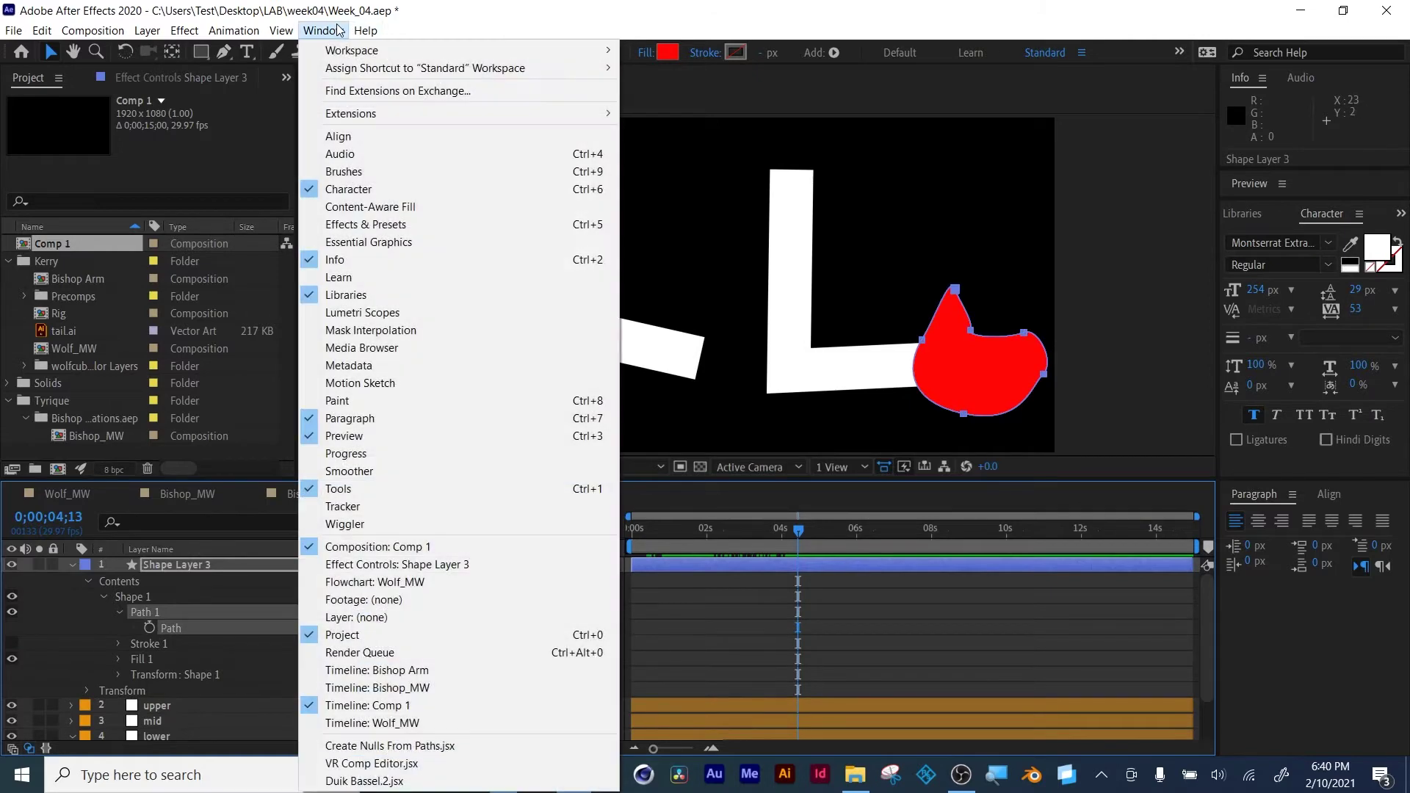
{"action": "left_click", "coordinate": [389, 746]}
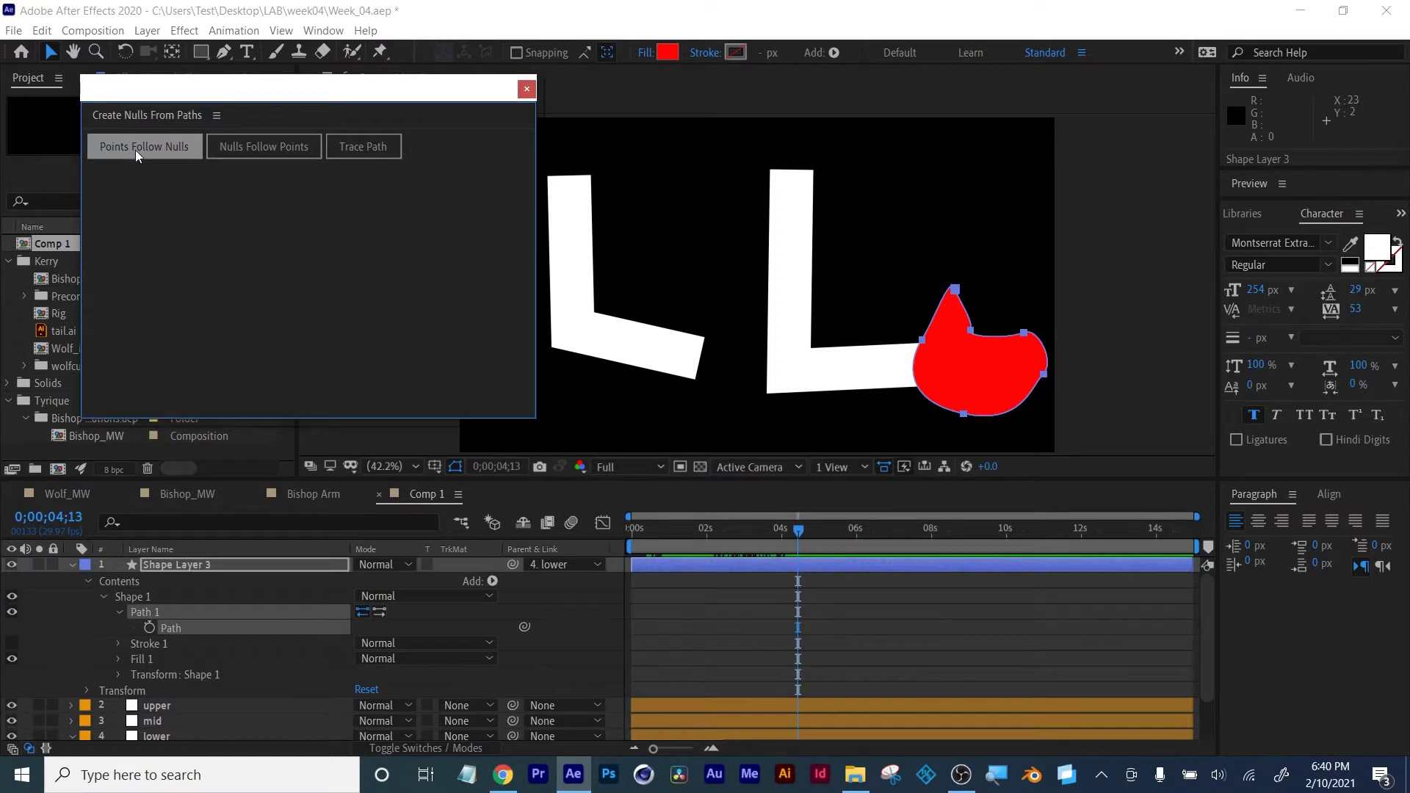
{"action": "left_click", "coordinate": [526, 89]}
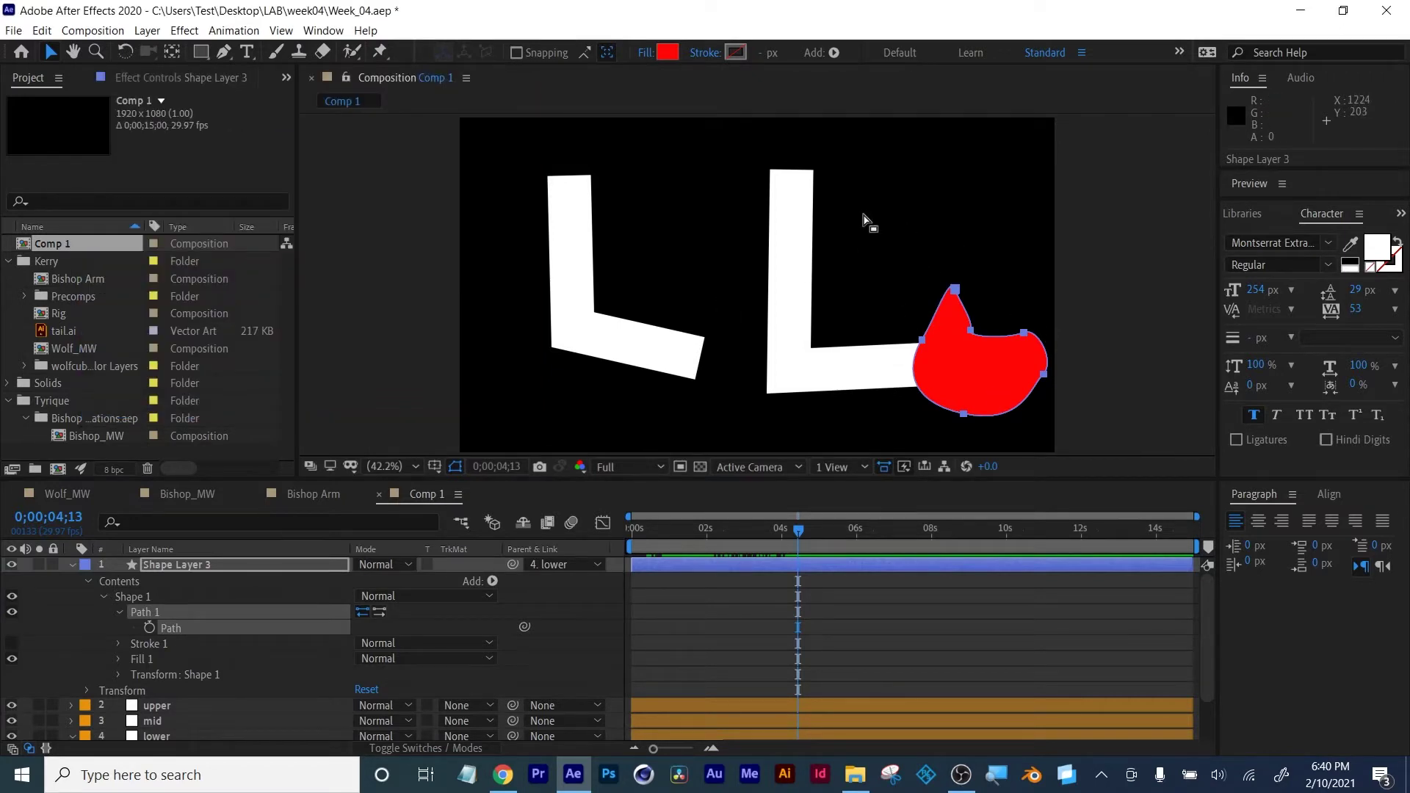
{"action": "left_click", "coordinate": [72, 564]}
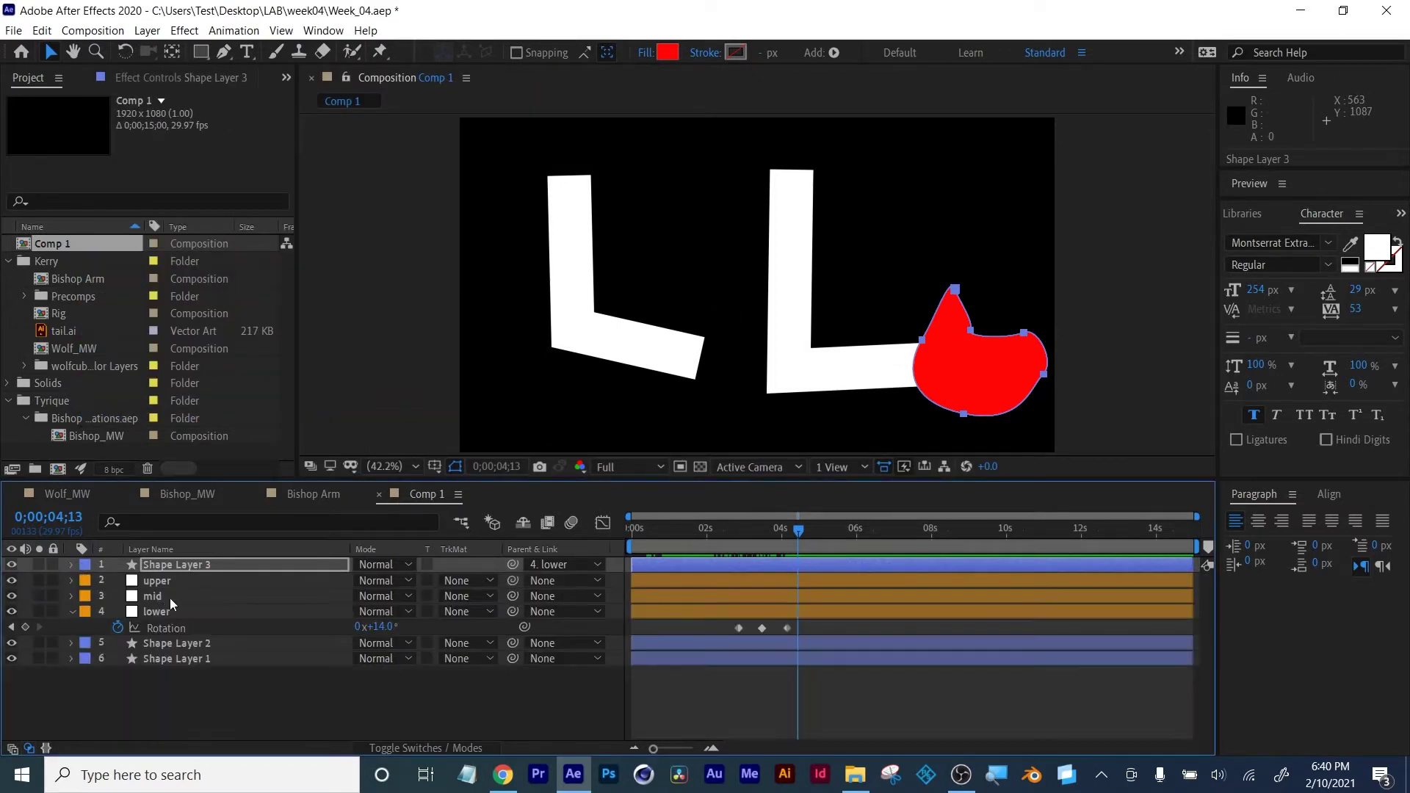
Animate the mid null's position, moving the elbow to 993.1, 695.1 at 0;00;02;01
{"action": "left_click", "coordinate": [166, 580]}
{"action": "left_click", "coordinate": [181, 597]}
{"action": "key", "text": "p"}
{"action": "mouse_move", "coordinate": [711, 530]}
{"action": "left_mouse_down"}
{"action": "mouse_move", "coordinate": [673, 531]}
{"action": "mouse_move", "coordinate": [708, 531]}
{"action": "left_mouse_up"}
{"action": "left_click", "coordinate": [117, 612]}
{"action": "left_click_drag", "start_coordinate": [406, 613], "coordinate": [381, 618]}
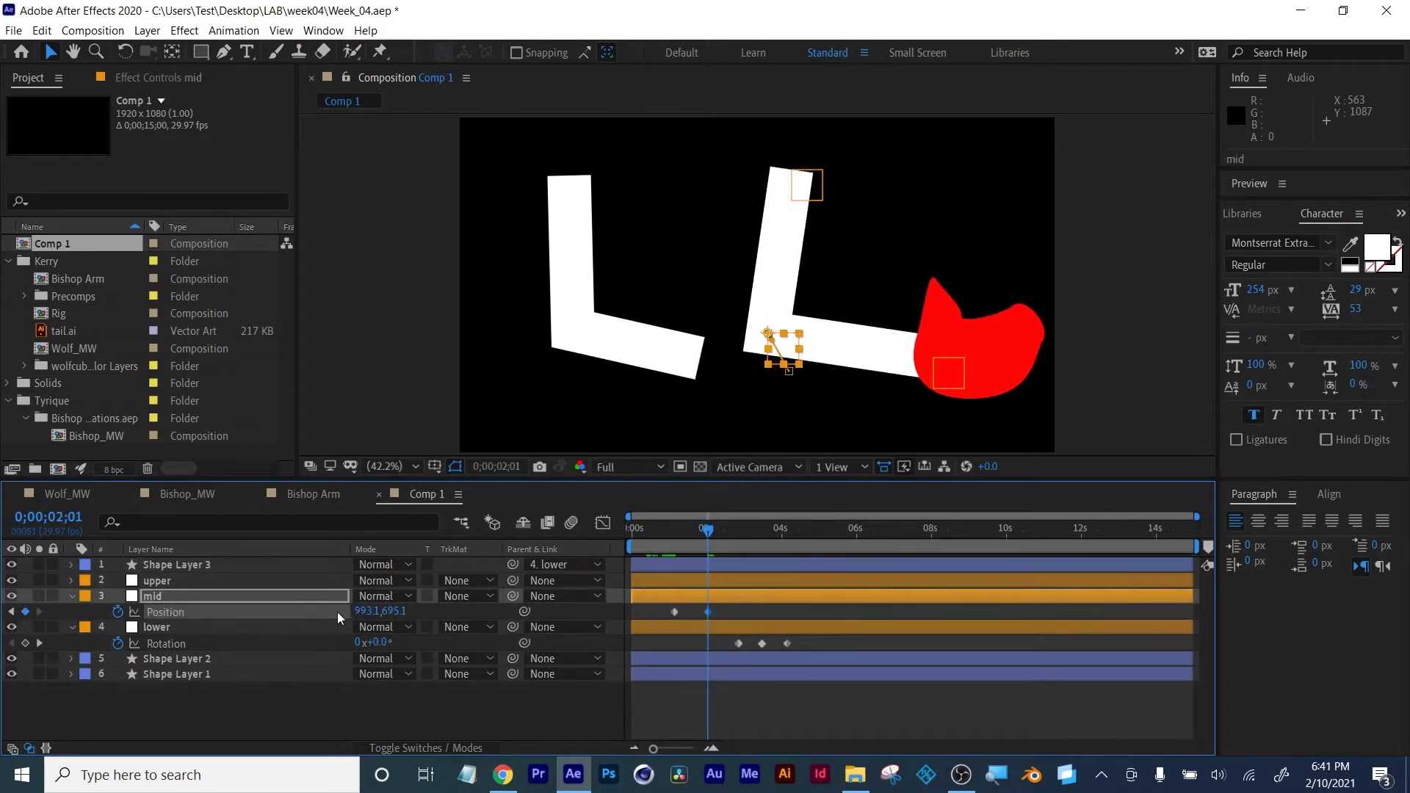
Keyframe the mid null's rotation from 0° at 0;00;02;00 to +24° at 0;00;03;04, and adjust its position at the second time
{"action": "left_click_drag", "start_coordinate": [677, 530], "coordinate": [707, 531]}
{"action": "key", "text": "r"}
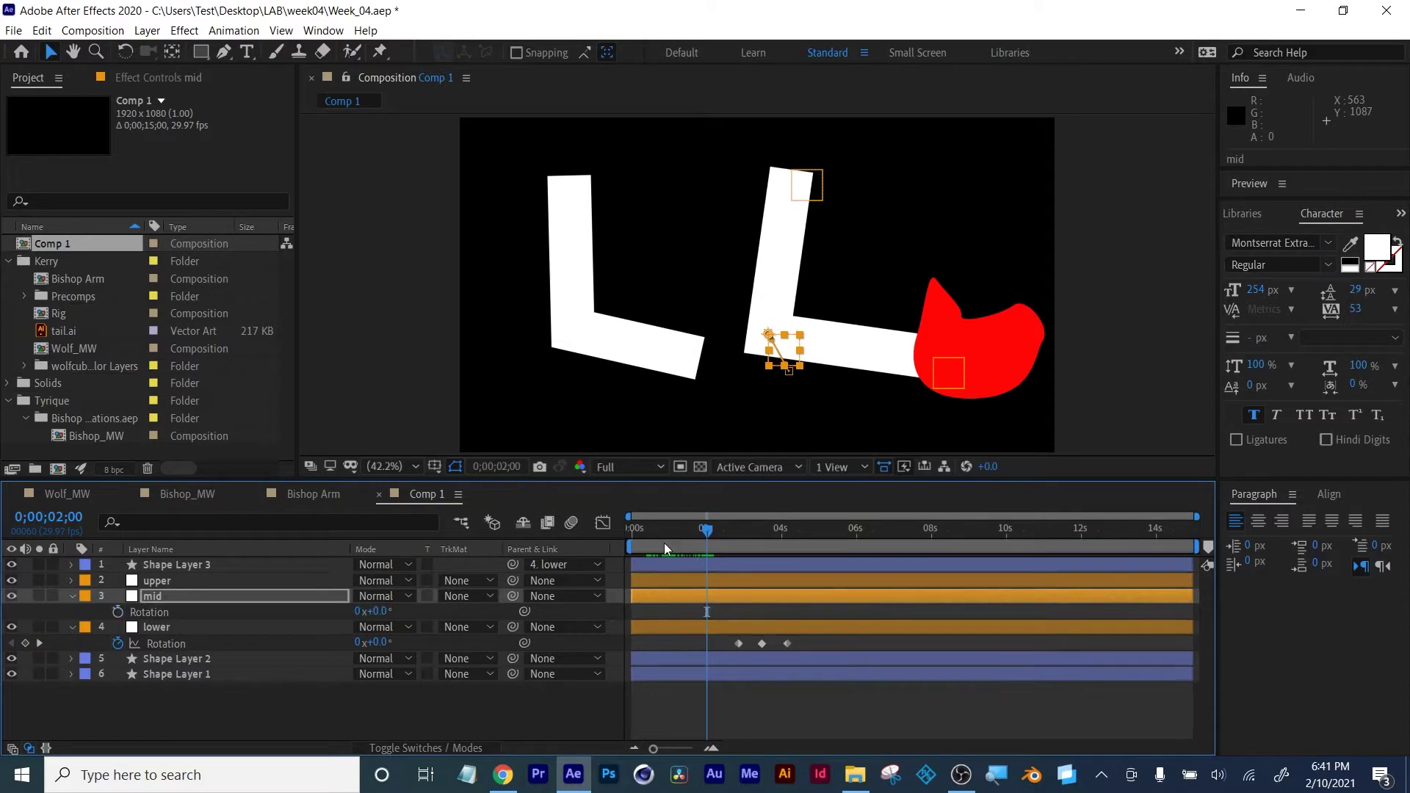
{"action": "left_click", "coordinate": [118, 612]}
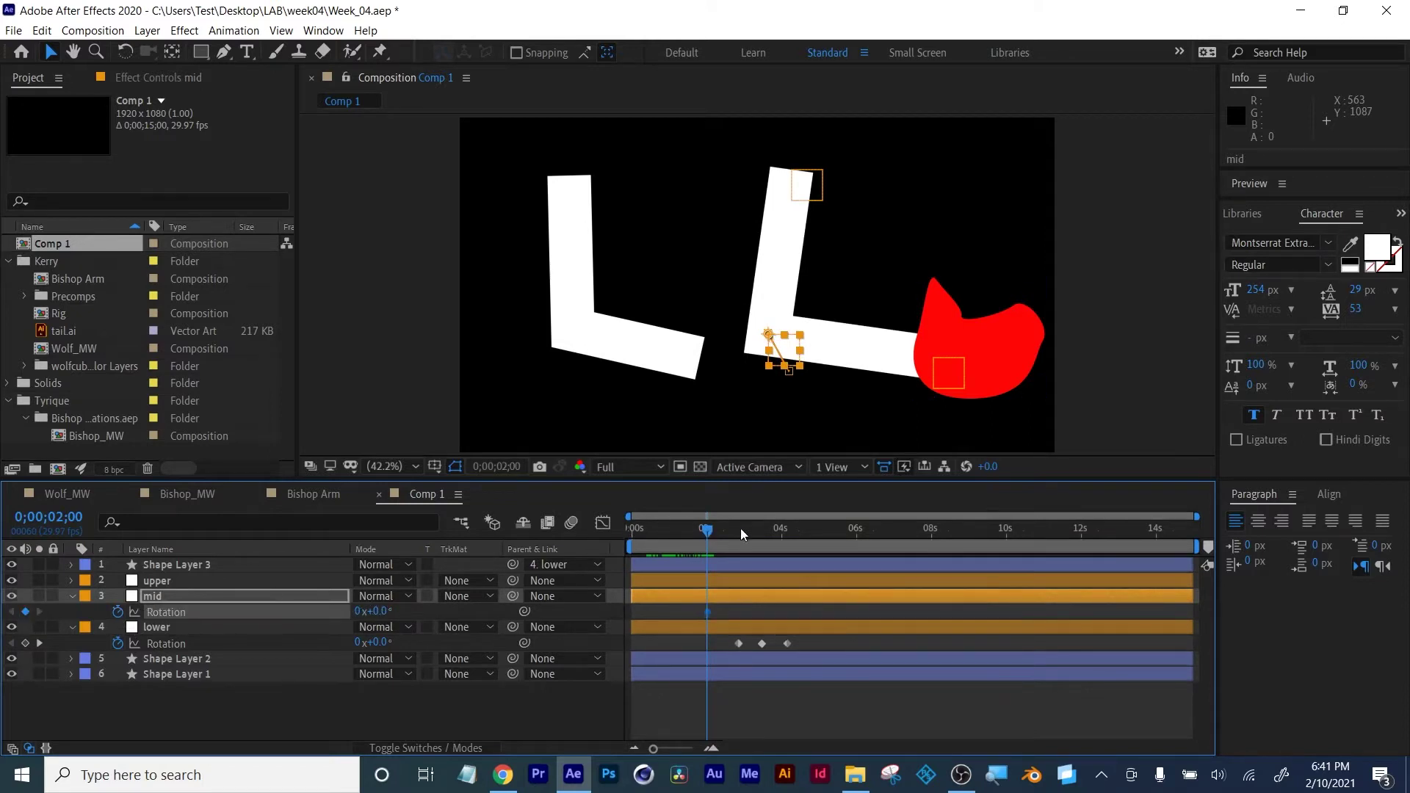
{"action": "left_click_drag", "start_coordinate": [741, 535], "coordinate": [749, 532]}
{"action": "left_click_drag", "start_coordinate": [376, 611], "coordinate": [514, 609]}
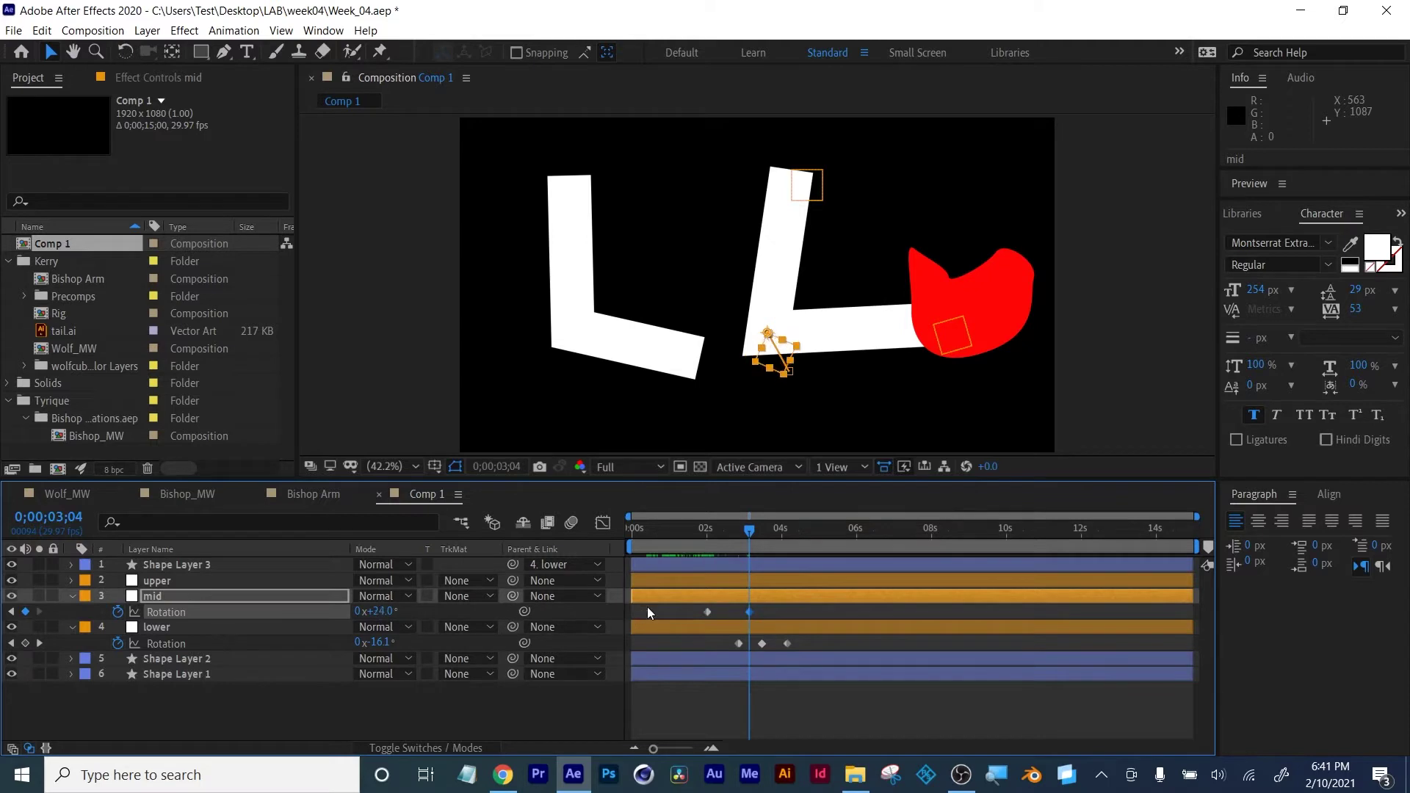
{"action": "key", "text": "p"}
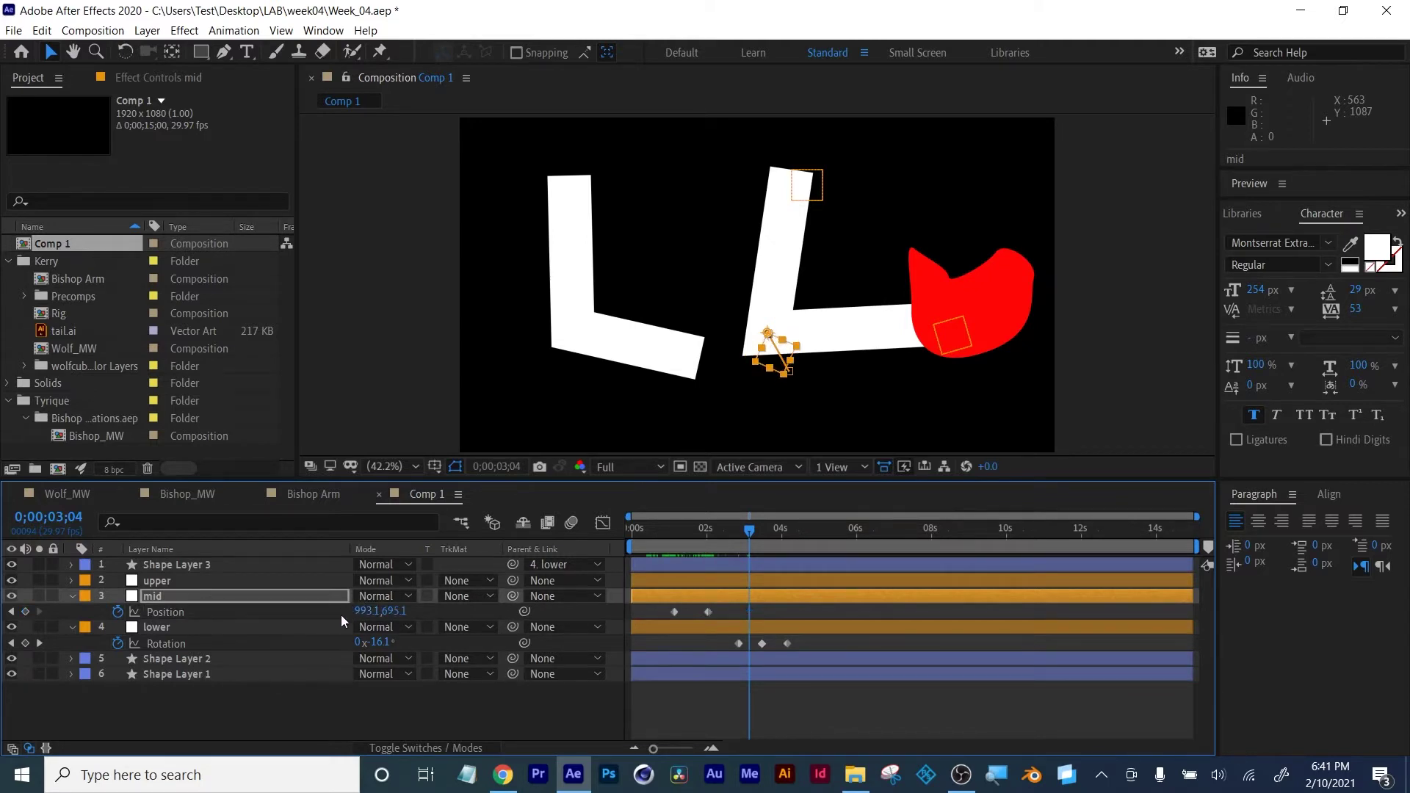
{"action": "left_click_drag", "start_coordinate": [385, 620], "coordinate": [467, 619]}
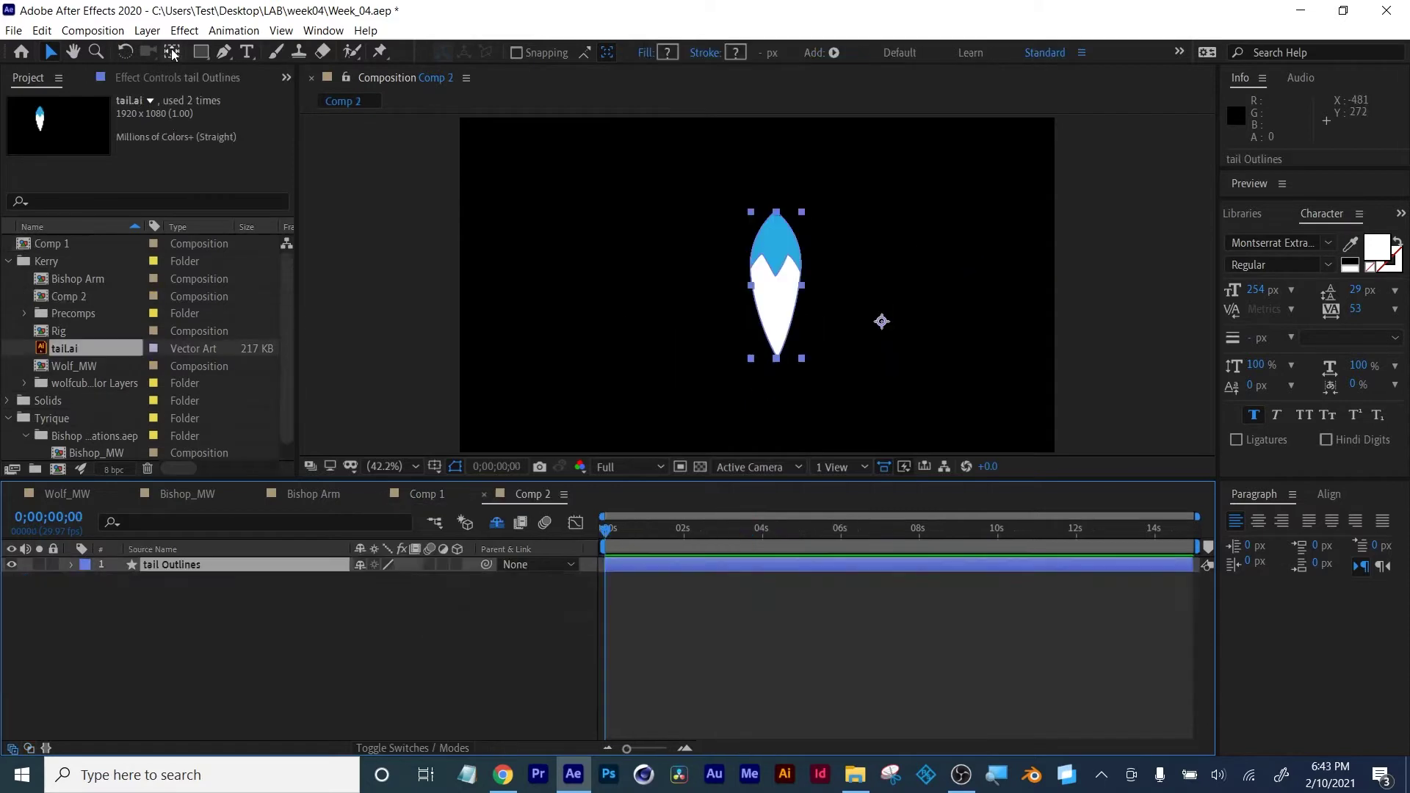
Center the tail Outlines layer's anchor point on the artwork in Comp 2 and move it down to the tail's bottom tip
{"action": "left_click", "coordinate": [173, 53]}
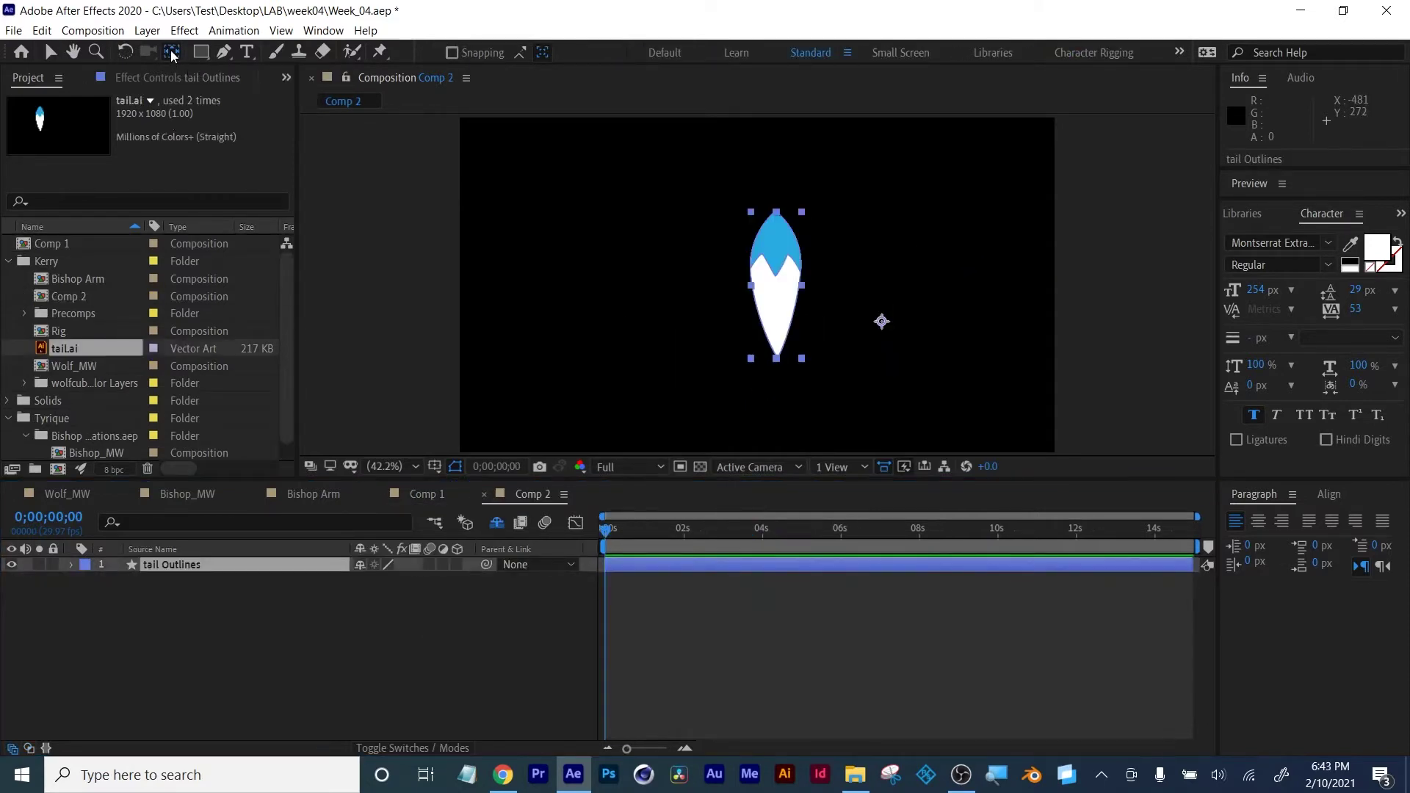
{"action": "double_click", "coordinate": [173, 54]}
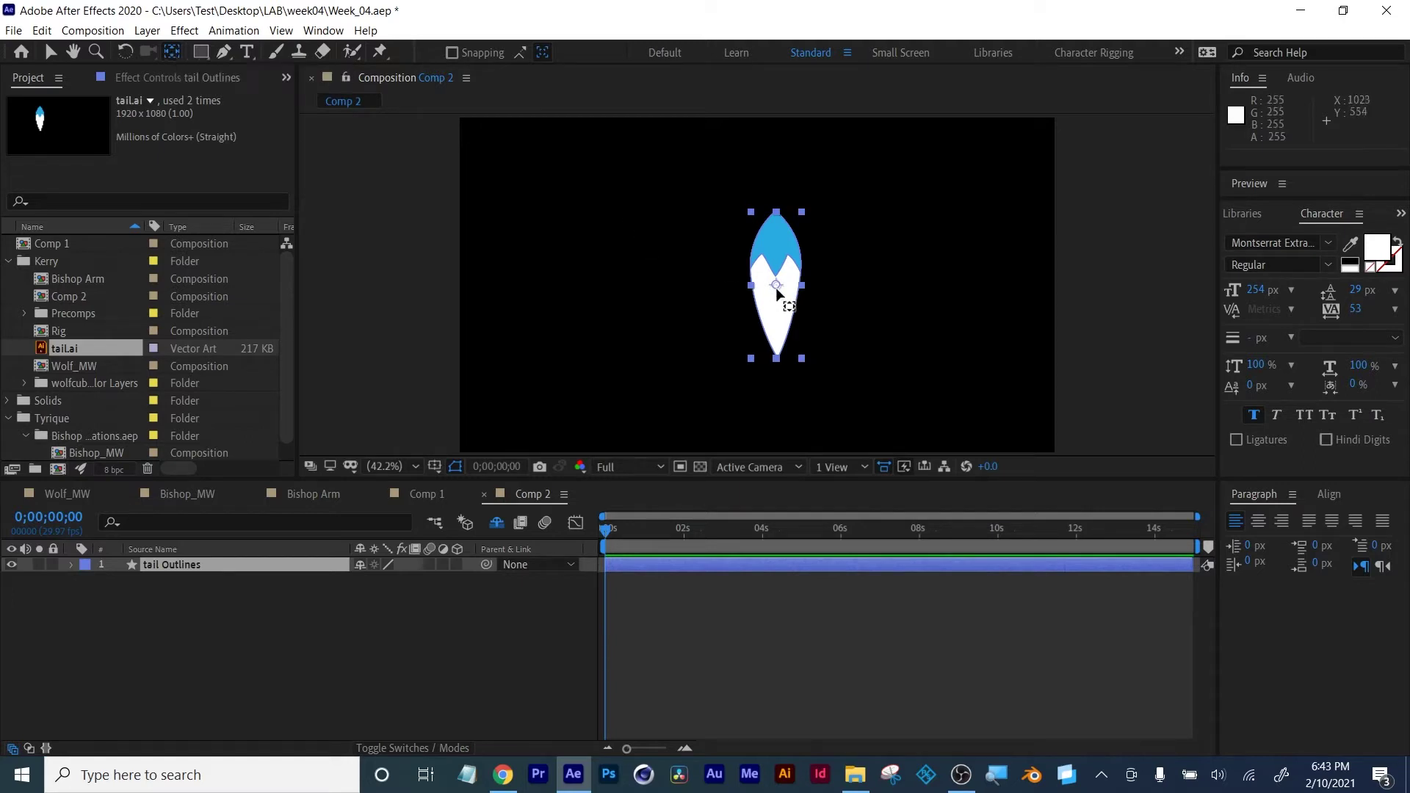
{"action": "key", "text": "v"}
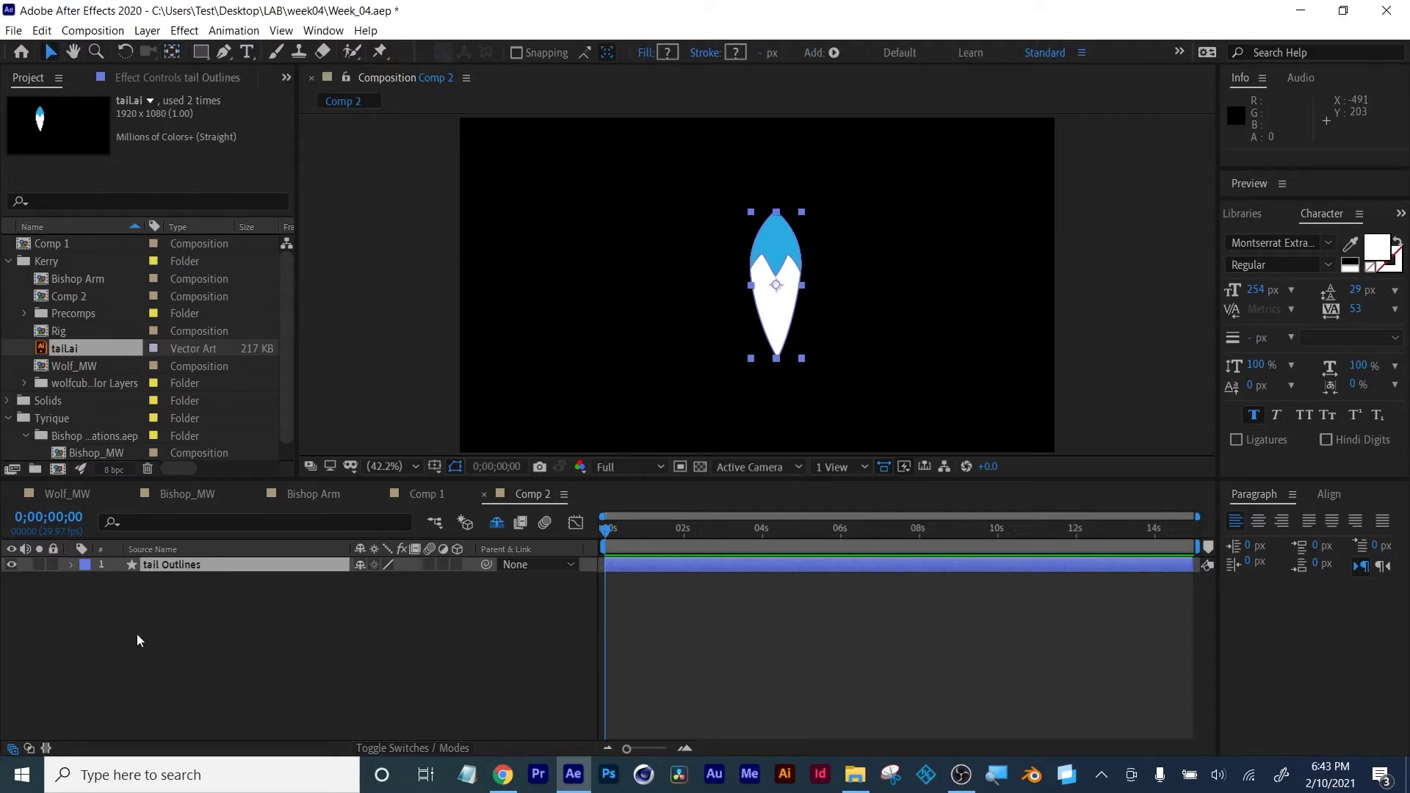
{"action": "left_click", "coordinate": [158, 562]}
{"action": "left_click", "coordinate": [171, 56]}
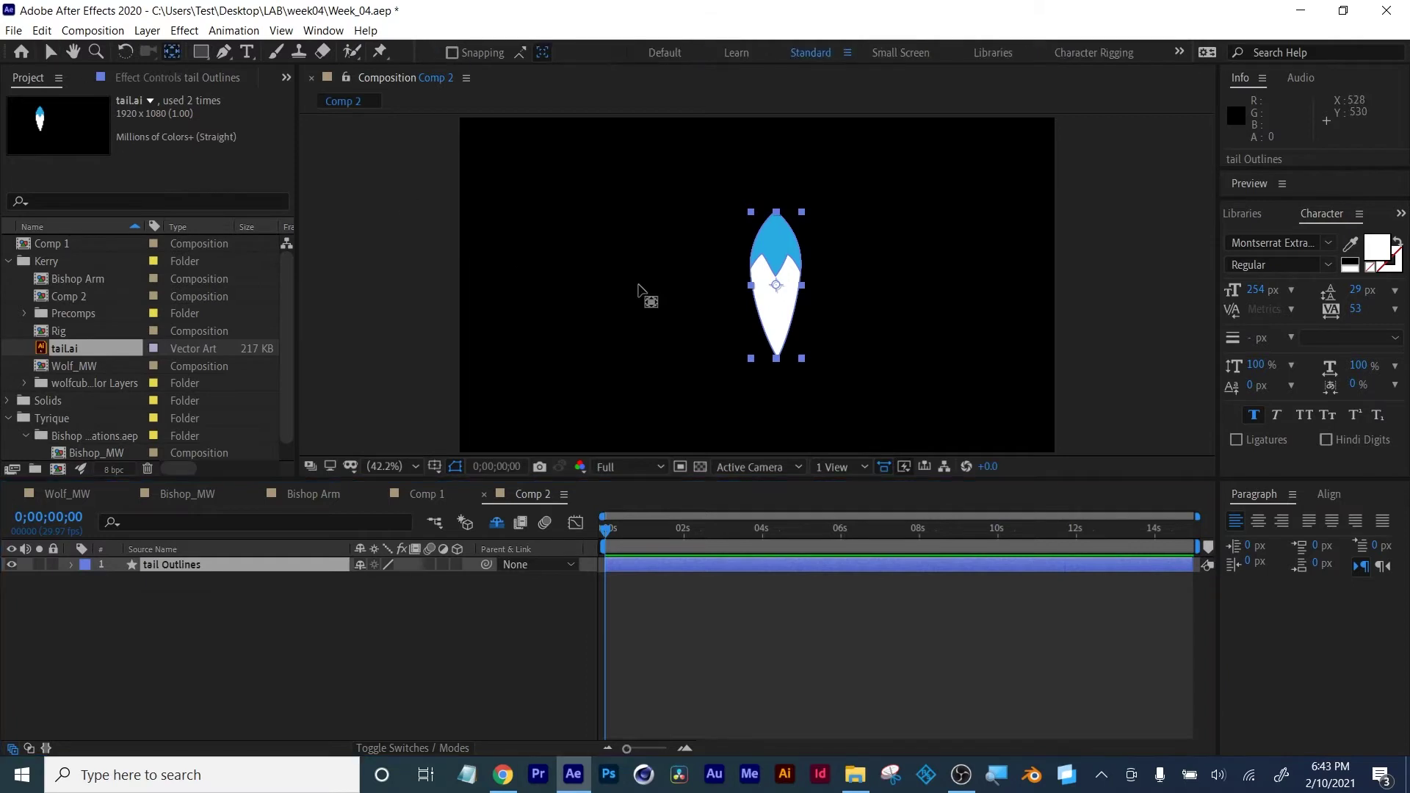
{"action": "left_click", "coordinate": [776, 290]}
{"action": "left_click_drag", "start_coordinate": [773, 303], "coordinate": [772, 369]}
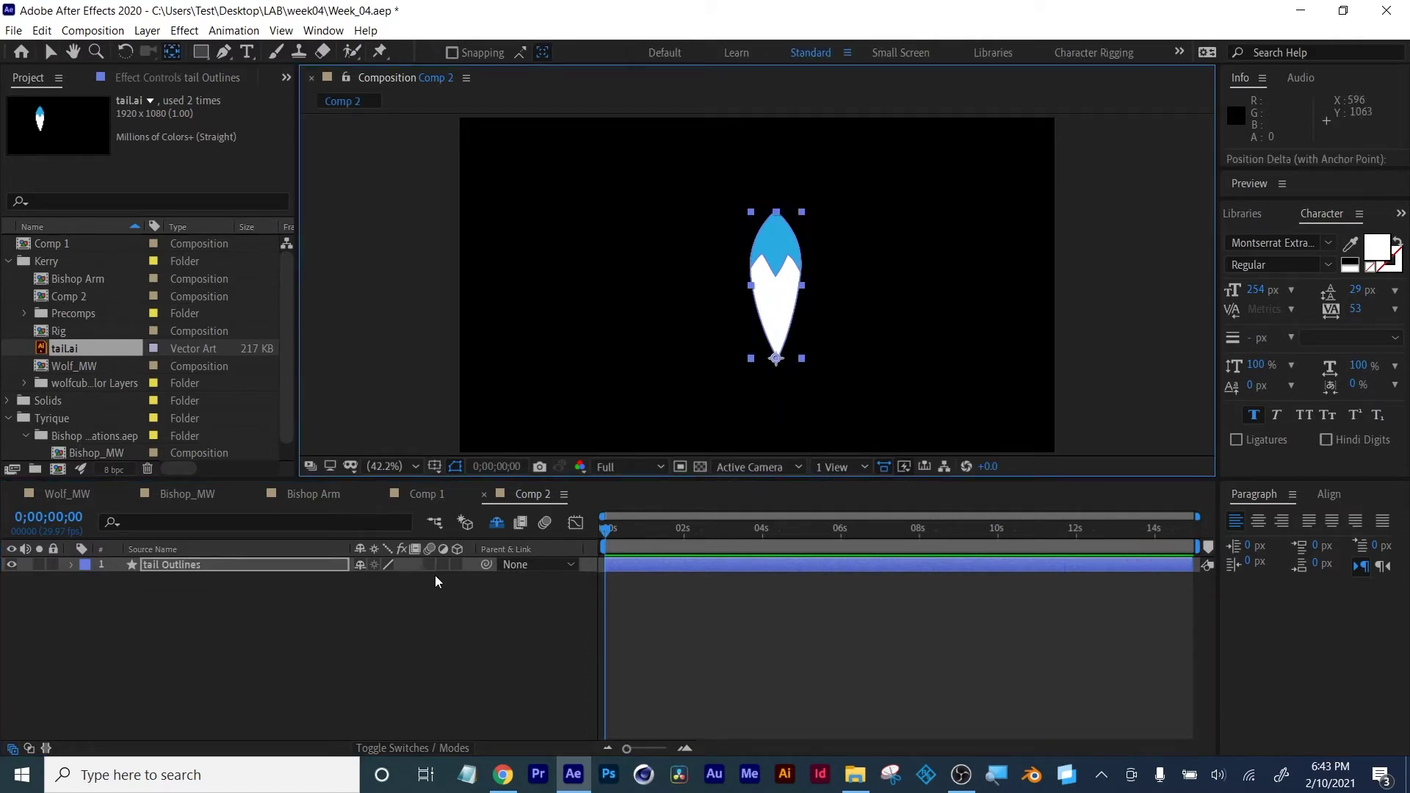
Try rotating the tail Outlines layer slightly counterclockwise about its bottom tip, and undo the rotation
{"action": "key", "text": "r"}
{"action": "mouse_move", "coordinate": [379, 580]}
{"action": "left_mouse_down"}
{"action": "mouse_move", "coordinate": [411, 579]}
{"action": "mouse_move", "coordinate": [370, 578]}
{"action": "left_mouse_up"}
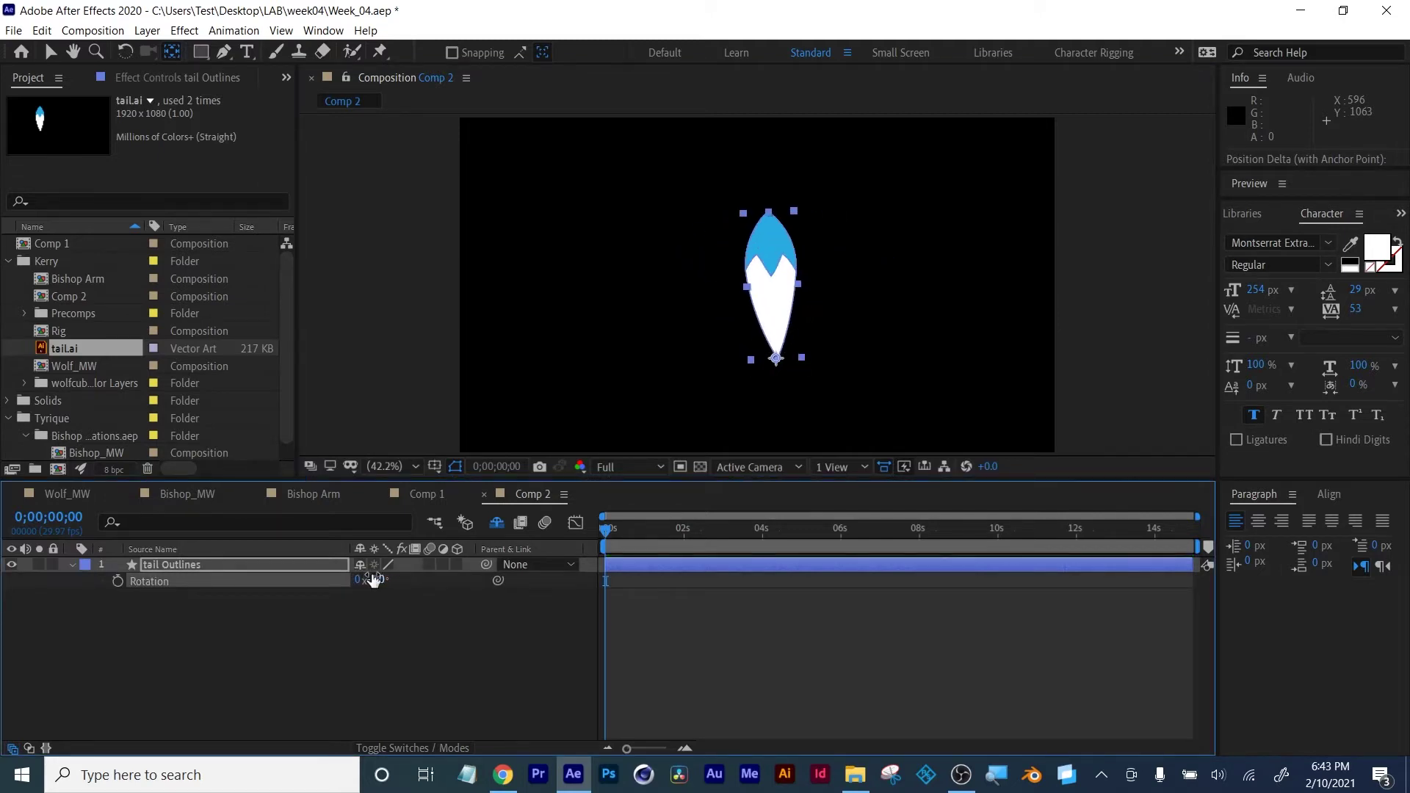
{"action": "key", "text": "ctrl+z"}
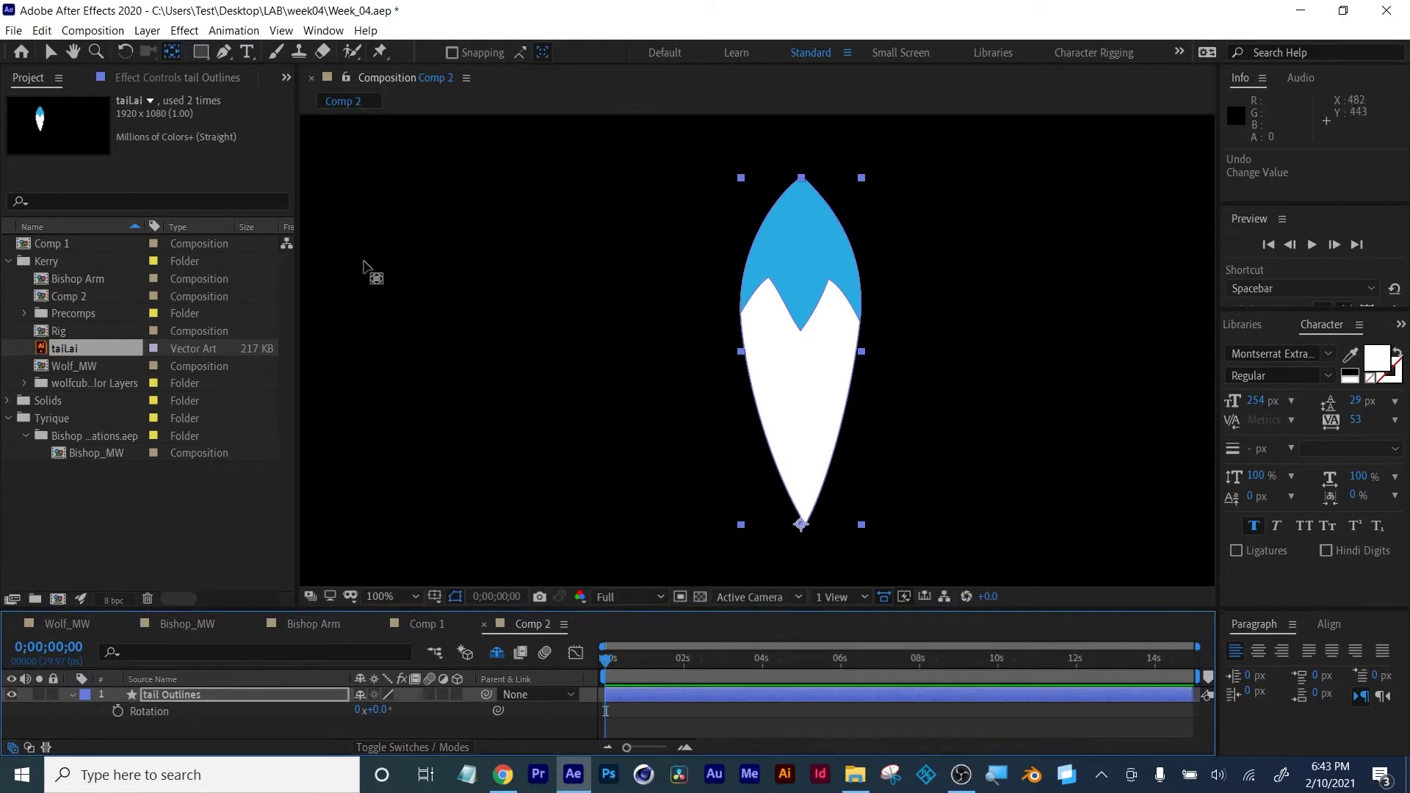
Place five Puppet Position pins up the tail's centerline, from the bottom tip to the top tip
{"action": "left_click", "coordinate": [379, 52]}
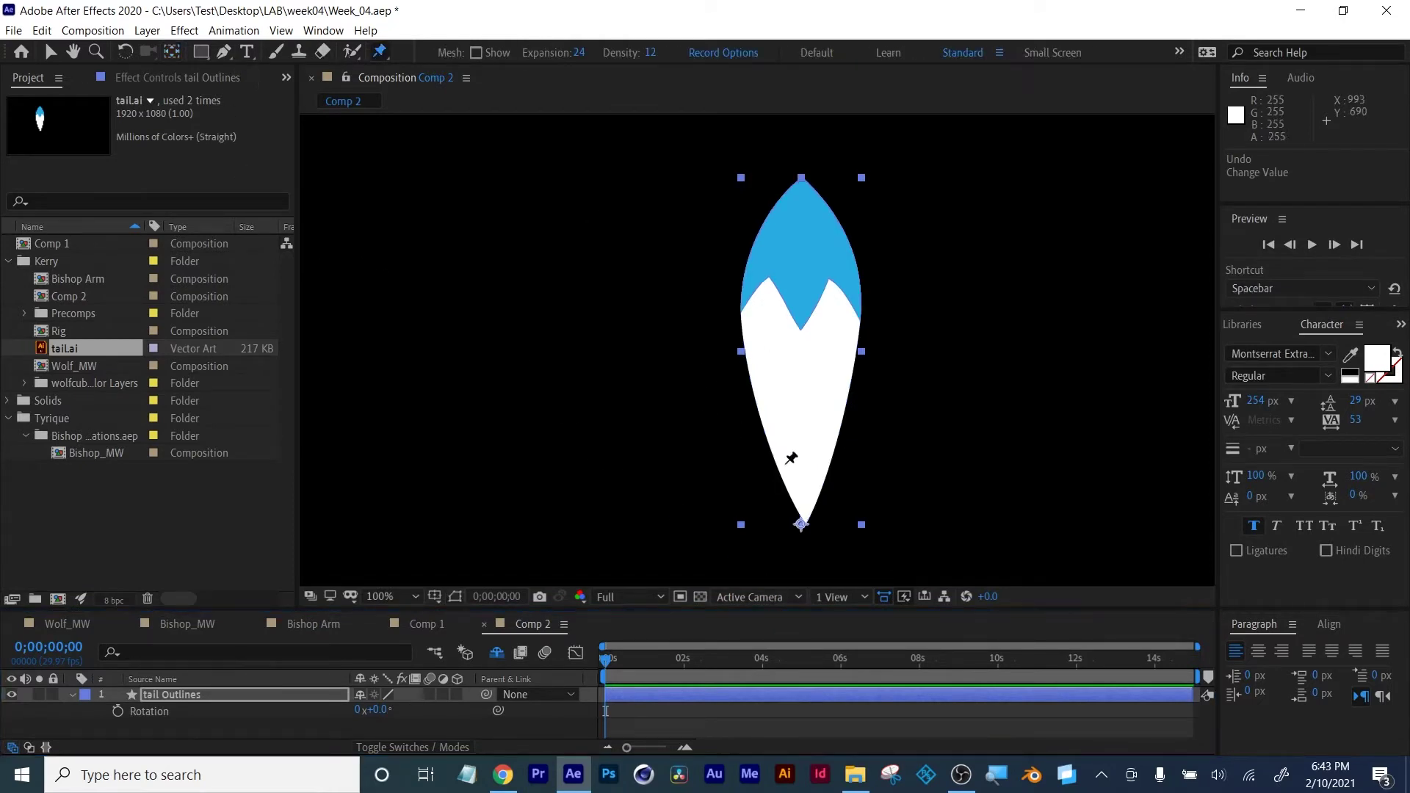
{"action": "left_click", "coordinate": [806, 515]}
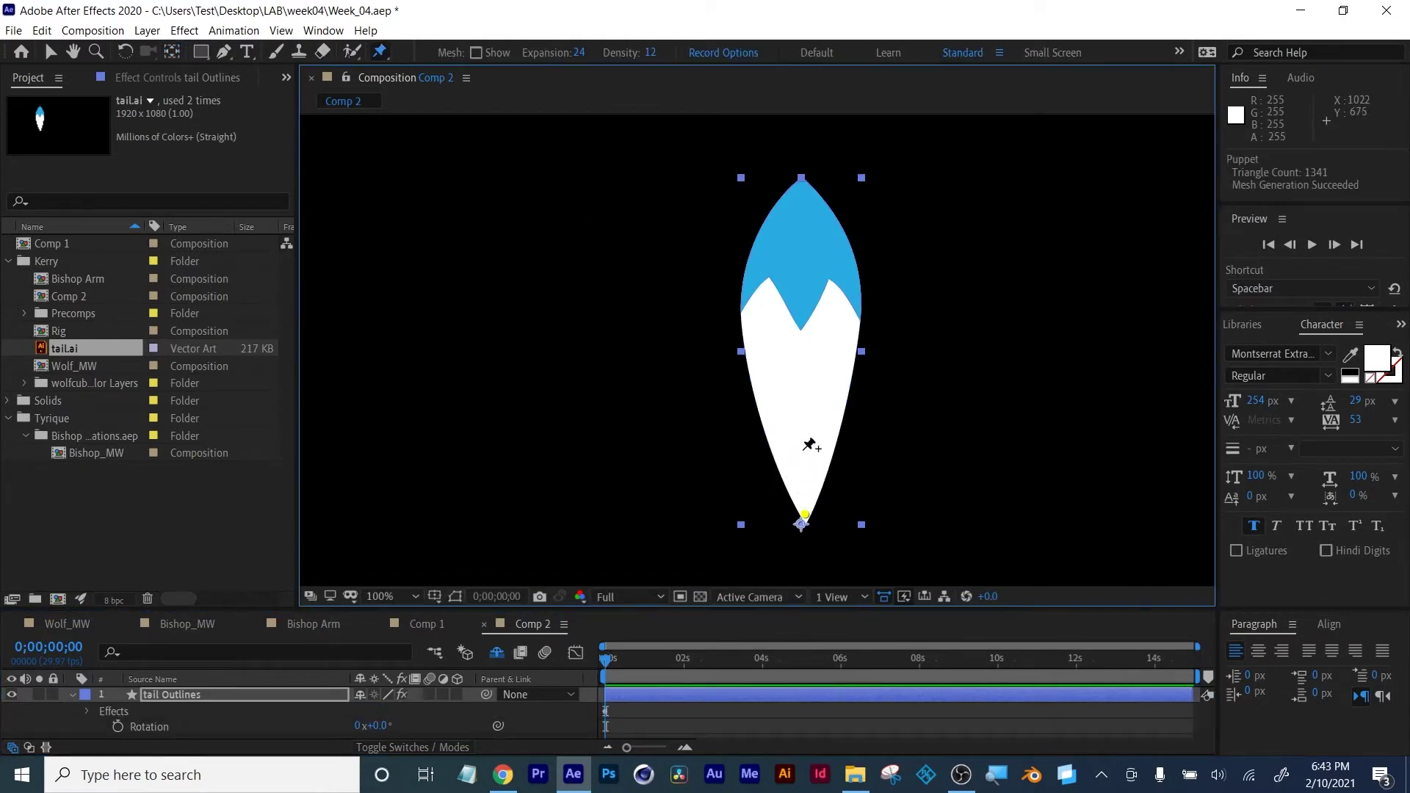
{"action": "left_click", "coordinate": [803, 445]}
{"action": "left_click", "coordinate": [804, 351]}
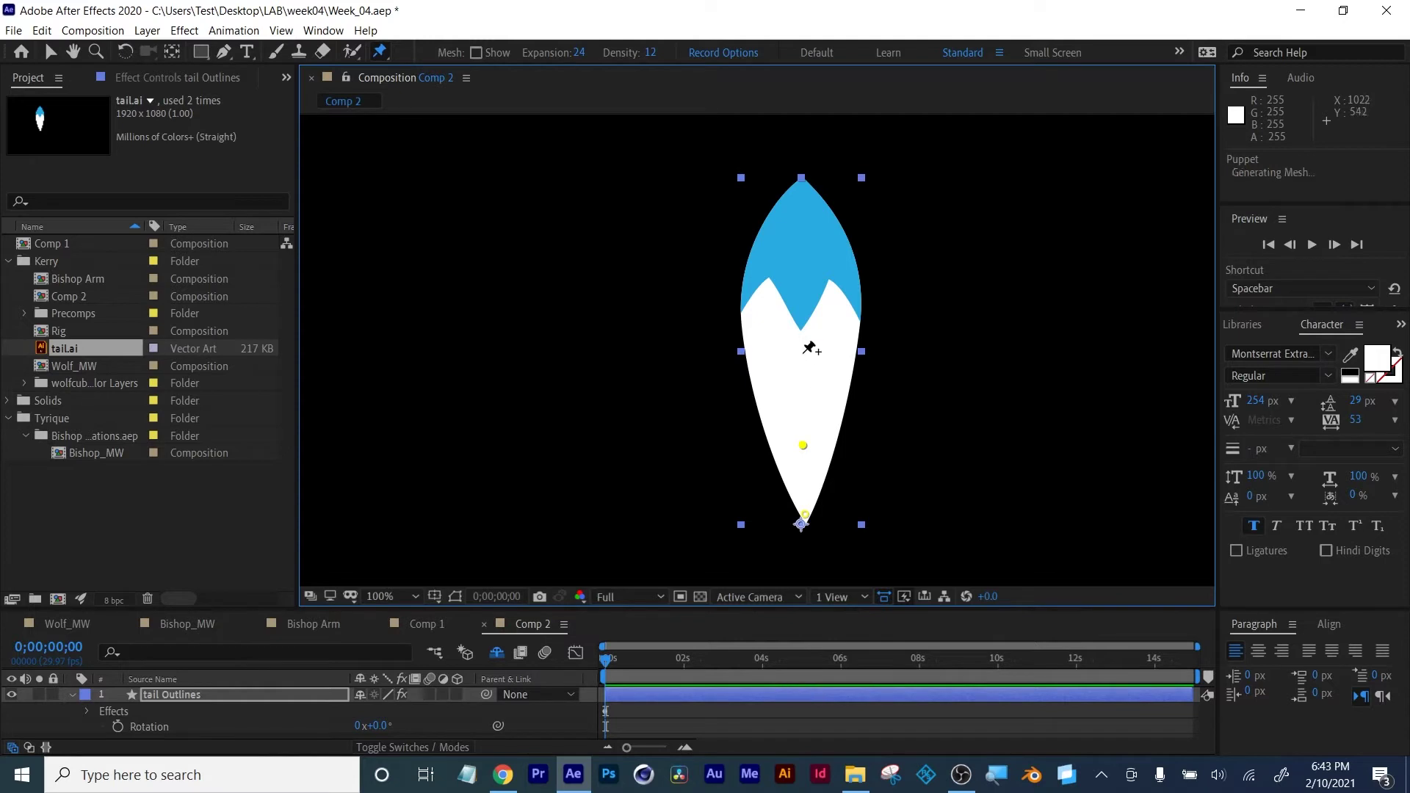
{"action": "left_click", "coordinate": [798, 270]}
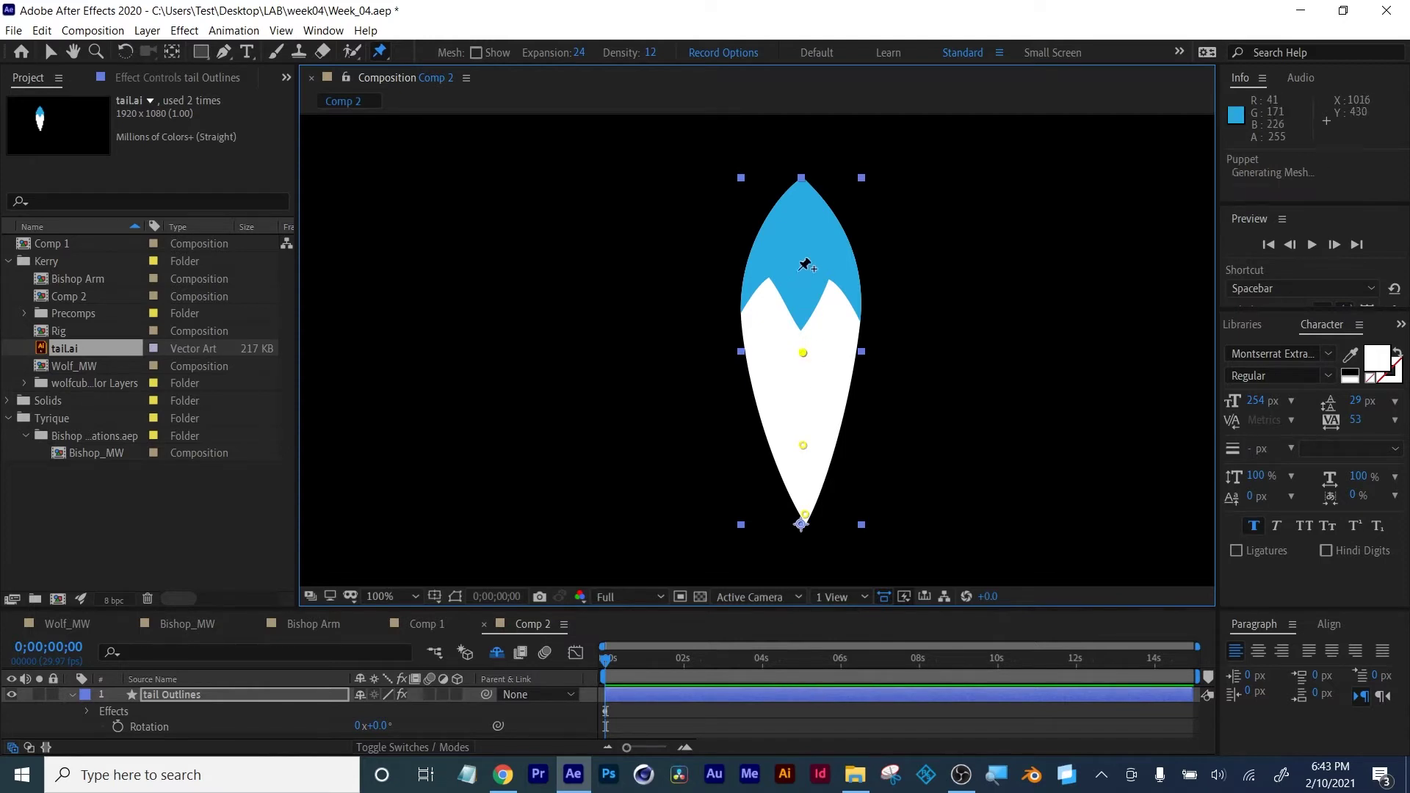
{"action": "left_click", "coordinate": [798, 188]}
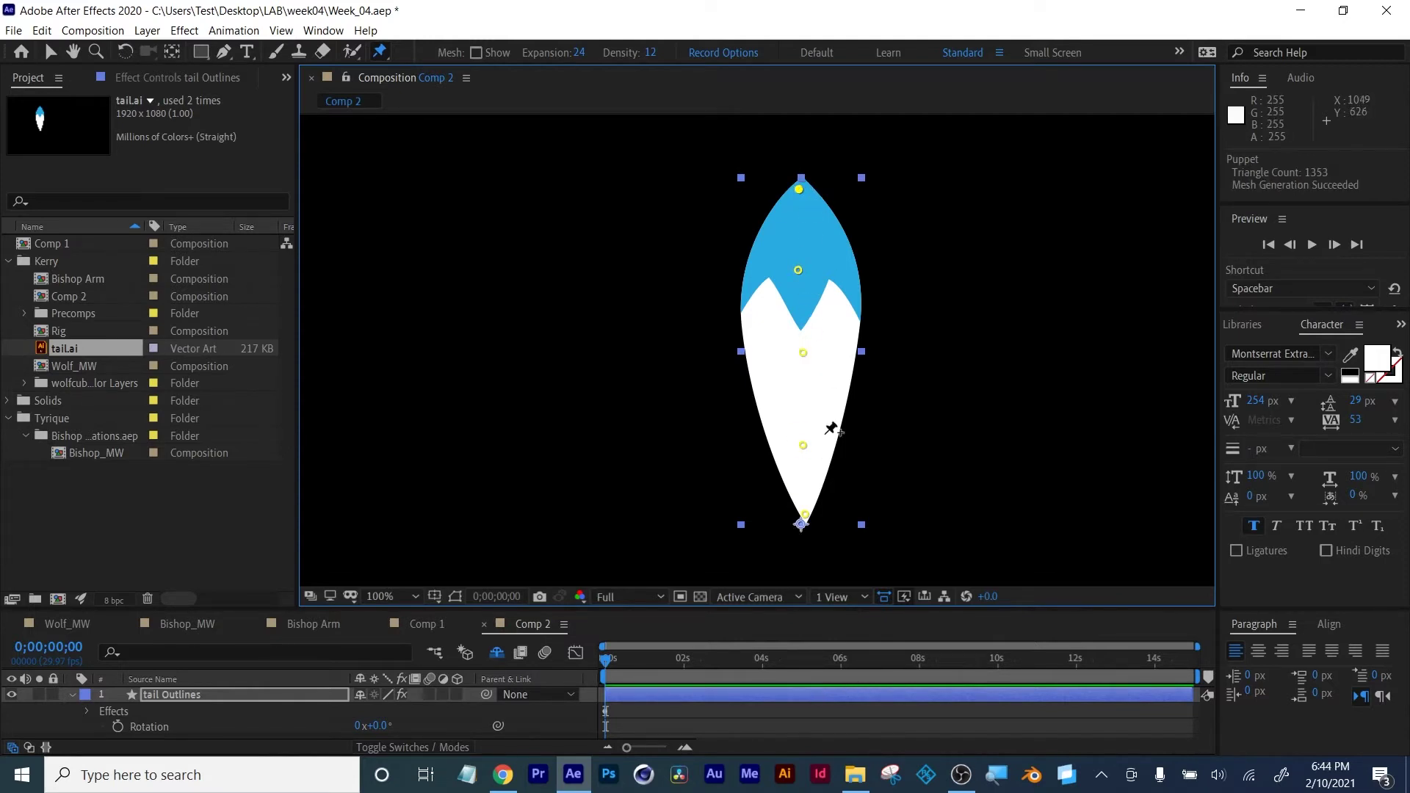
Reveal the tail Outlines layer's Puppet effect down to the Deform group of Mesh 1
{"action": "left_click_drag", "start_coordinate": [226, 610], "coordinate": [226, 543]}
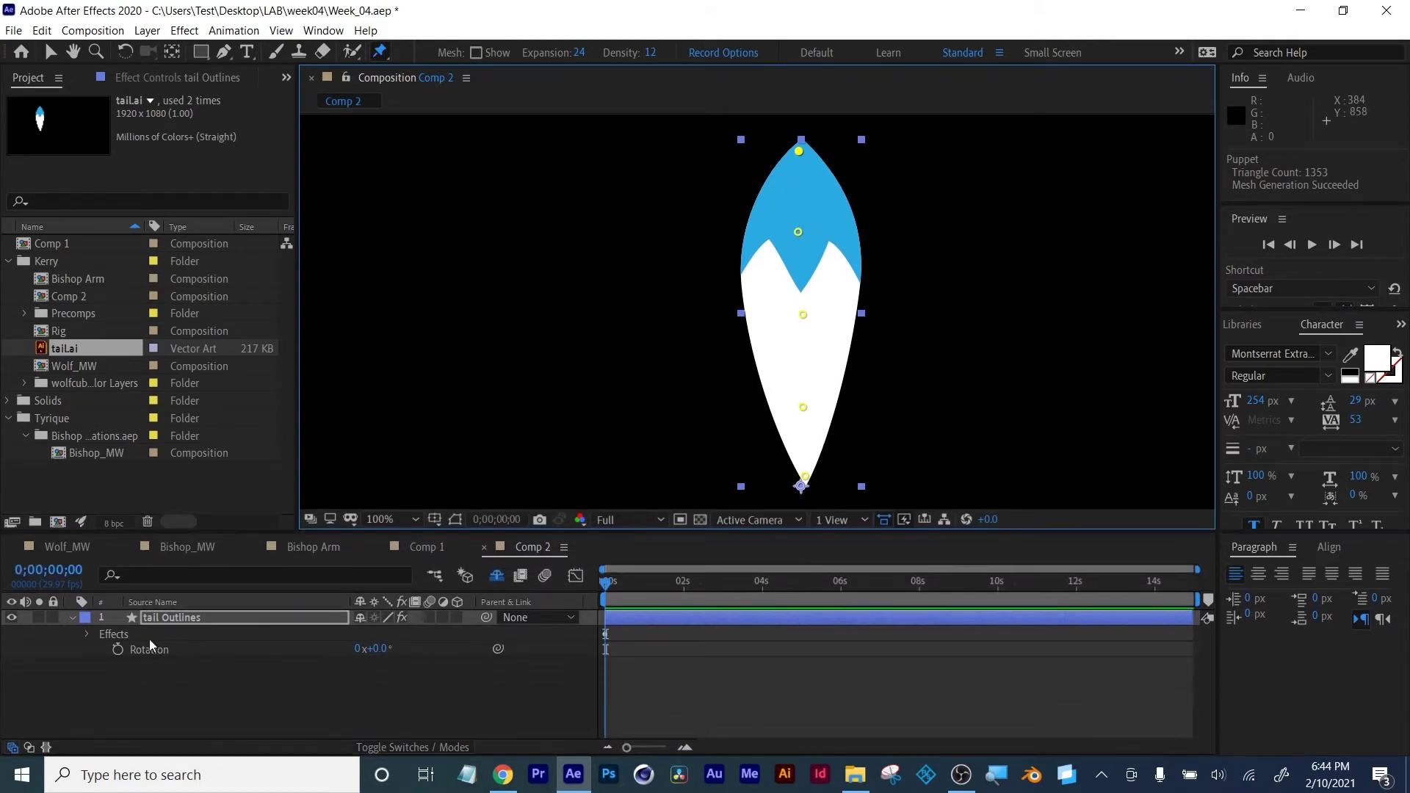
{"action": "left_click", "coordinate": [89, 636]}
{"action": "left_click", "coordinate": [103, 650]}
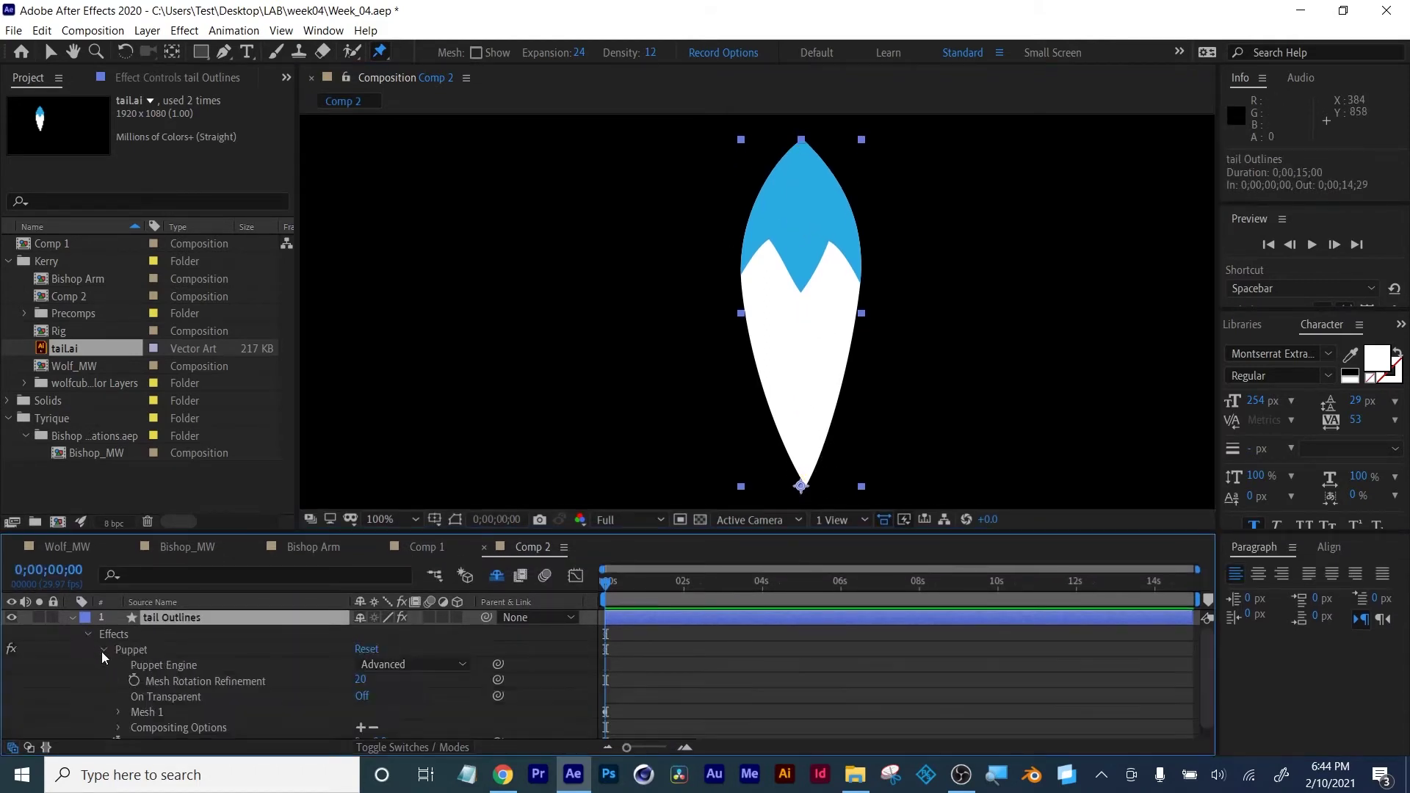
{"action": "scroll", "coordinate": [179, 672], "scroll_direction": "down", "scroll_amount": 1}
{"action": "left_click", "coordinate": [118, 700]}
{"action": "scroll", "coordinate": [147, 694], "scroll_direction": "down", "scroll_amount": 3}
{"action": "left_click", "coordinate": [135, 697]}
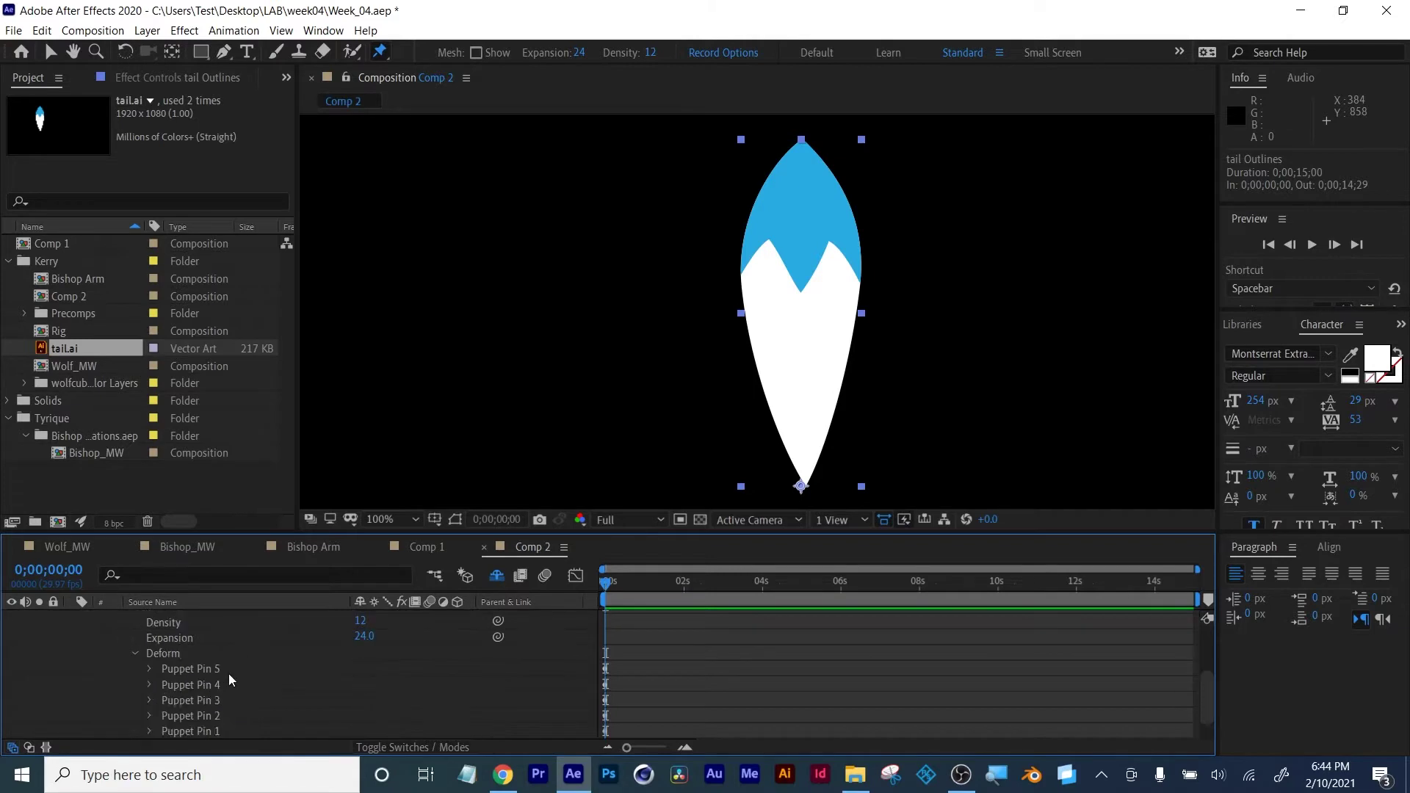
Expand Puppet Pins 5 through 1 to show their Position properties
{"action": "scroll", "coordinate": [227, 672], "scroll_direction": "down", "scroll_amount": 2}
{"action": "left_click", "coordinate": [149, 638]}
{"action": "left_click", "coordinate": [149, 653]}
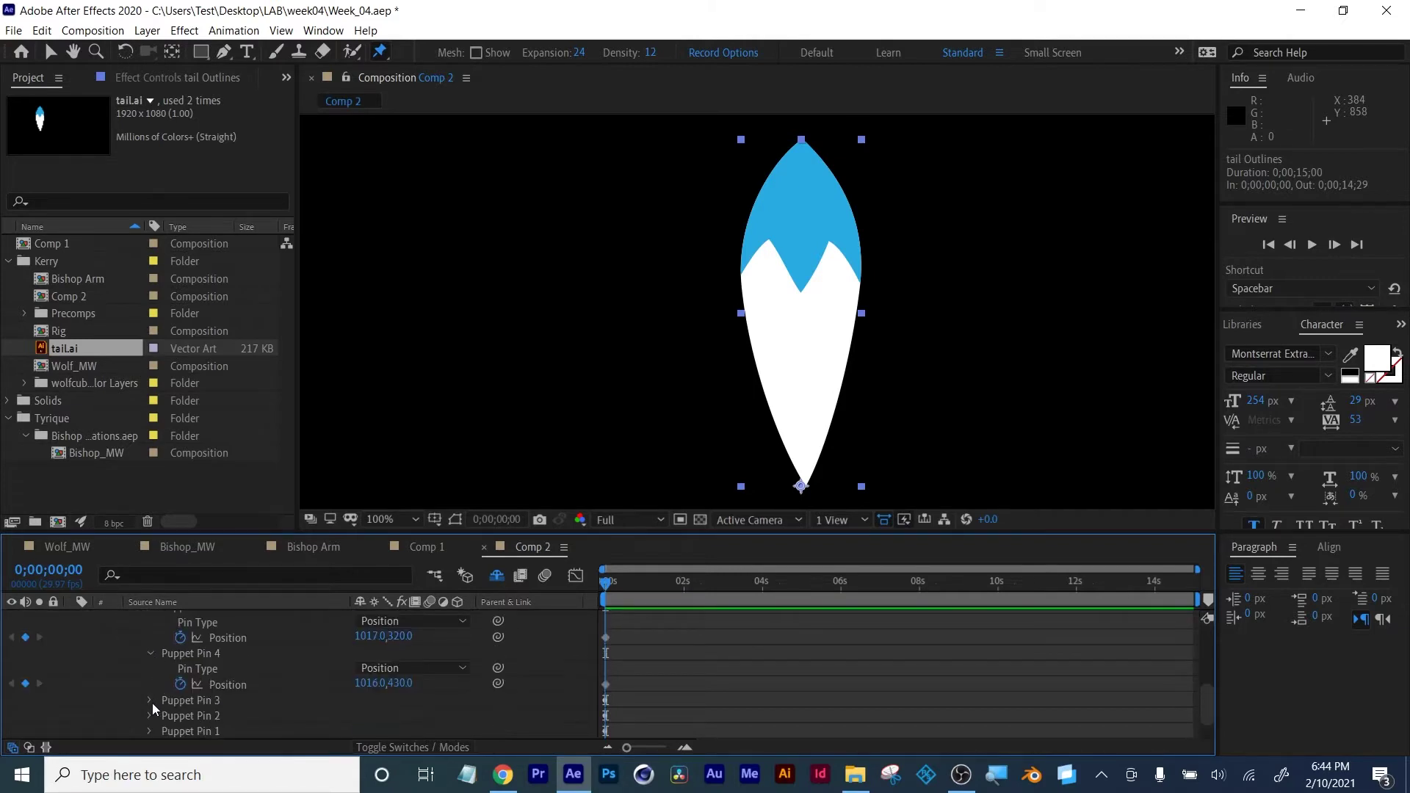
{"action": "left_click", "coordinate": [149, 668]}
{"action": "left_click", "coordinate": [149, 684]}
{"action": "left_click", "coordinate": [149, 700]}
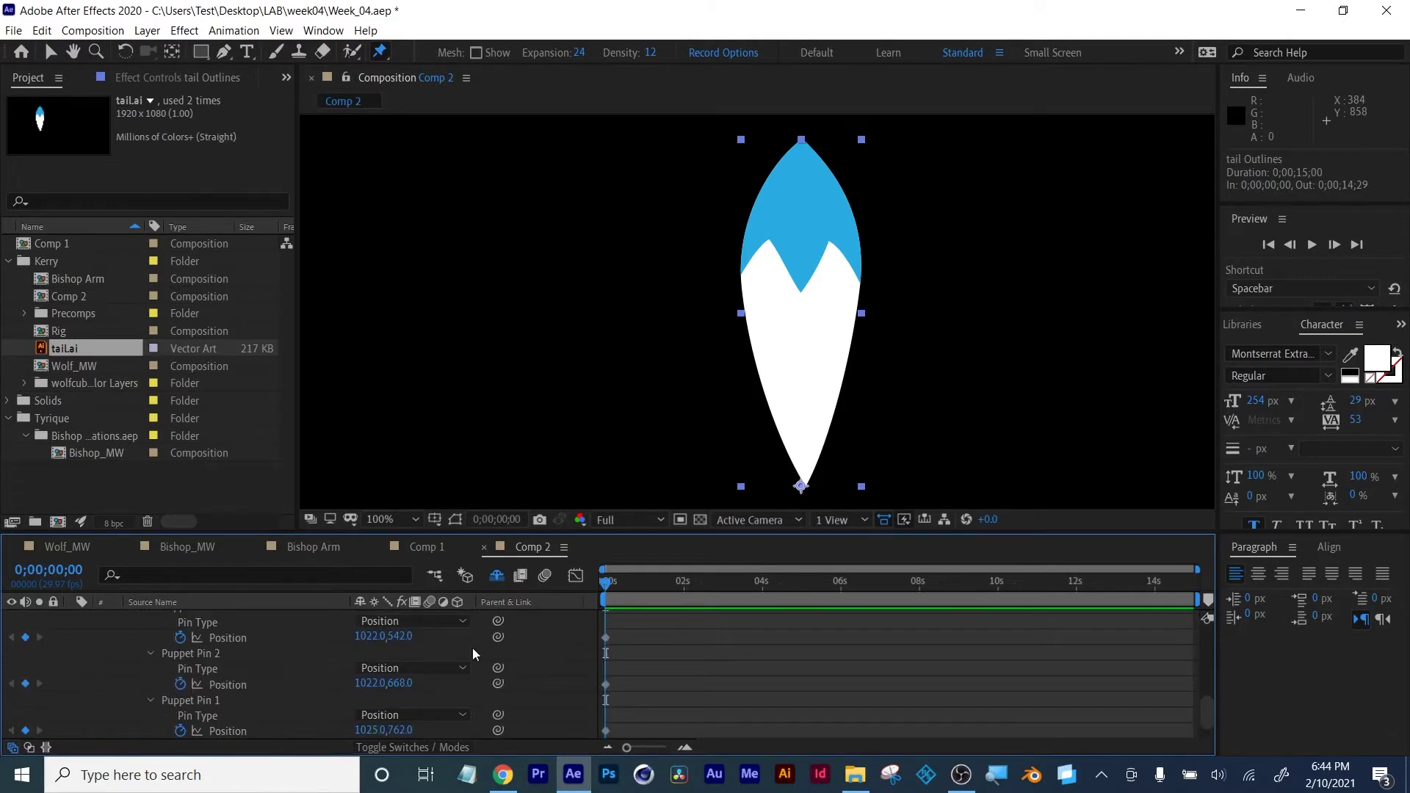
Shift the upper three tail pins right at 0;00;00;16, and the top two further at 0;00;01;01, with the tip pin at 1096, 333
{"action": "left_click", "coordinate": [604, 637]}
{"action": "left_click", "coordinate": [55, 60]}
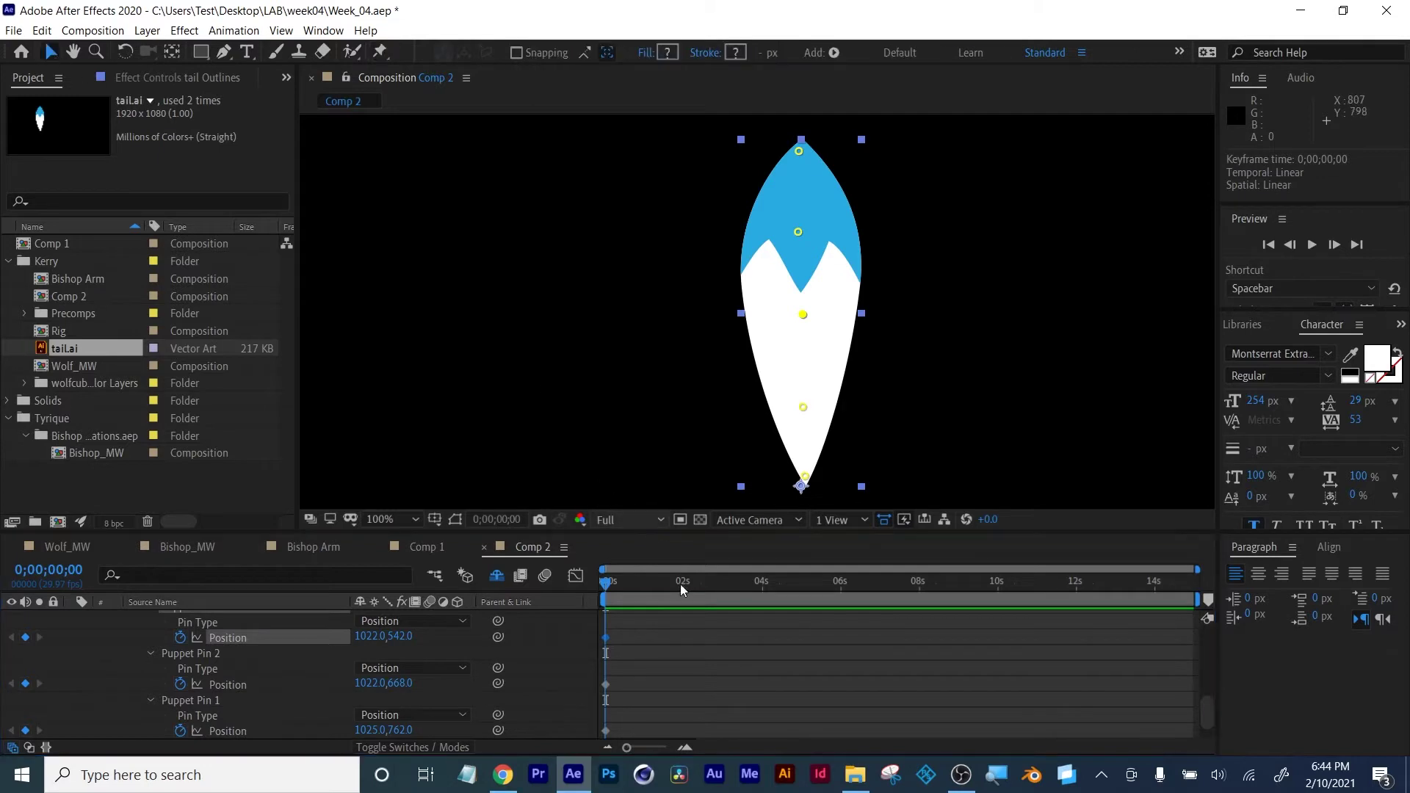
{"action": "left_click_drag", "start_coordinate": [605, 586], "coordinate": [627, 586]}
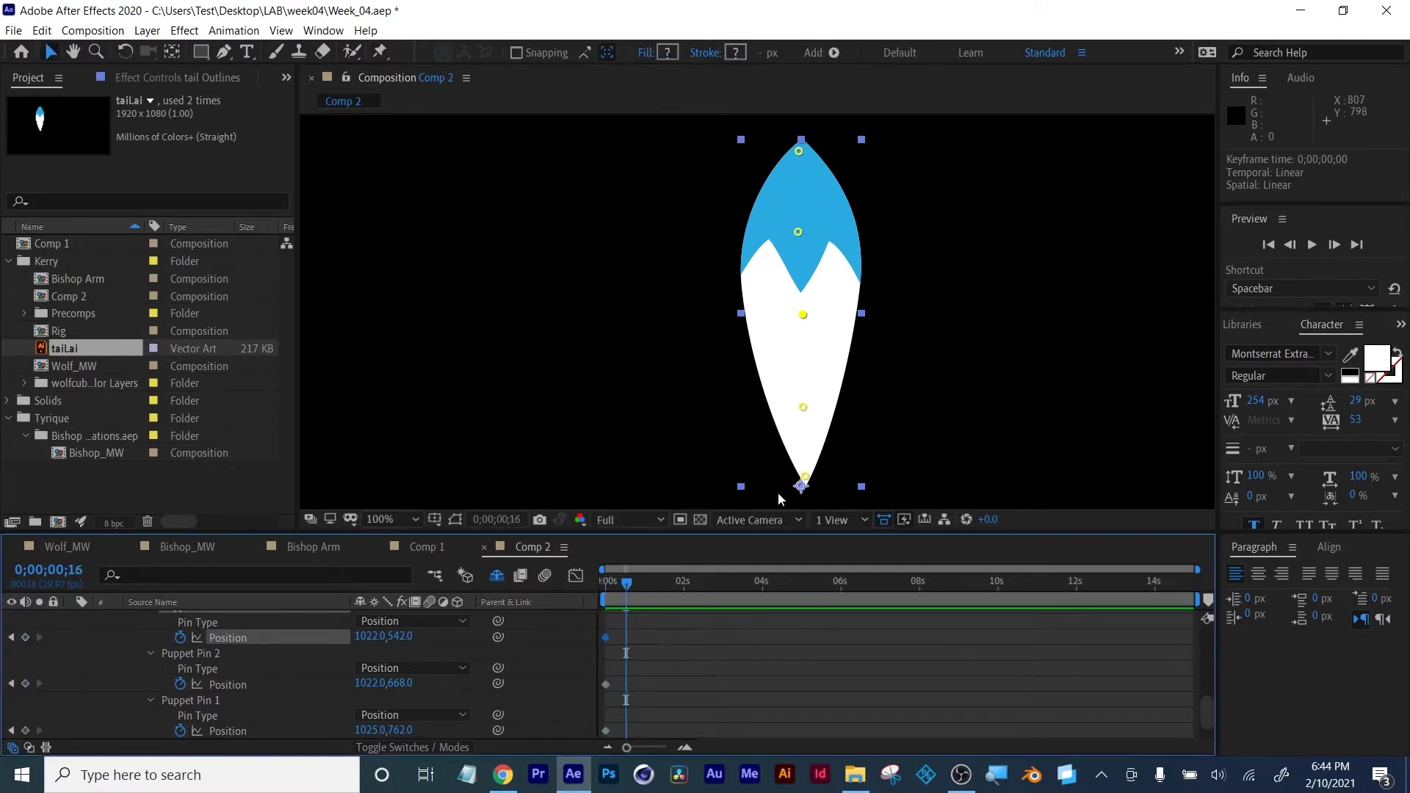
{"action": "left_click", "coordinate": [804, 317]}
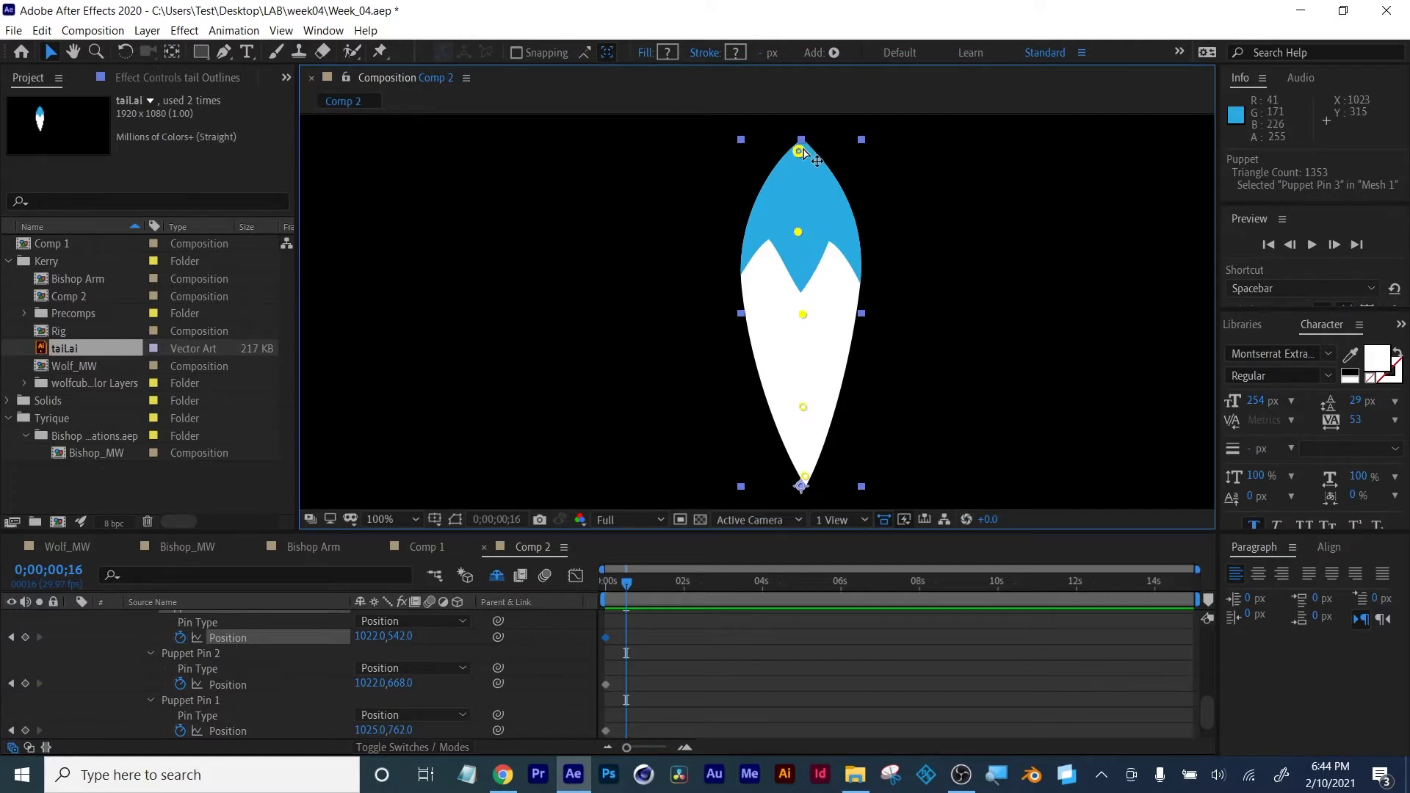
{"action": "left_click_drag", "start_coordinate": [802, 152], "coordinate": [857, 167]}
{"action": "left_click", "coordinate": [646, 586]}
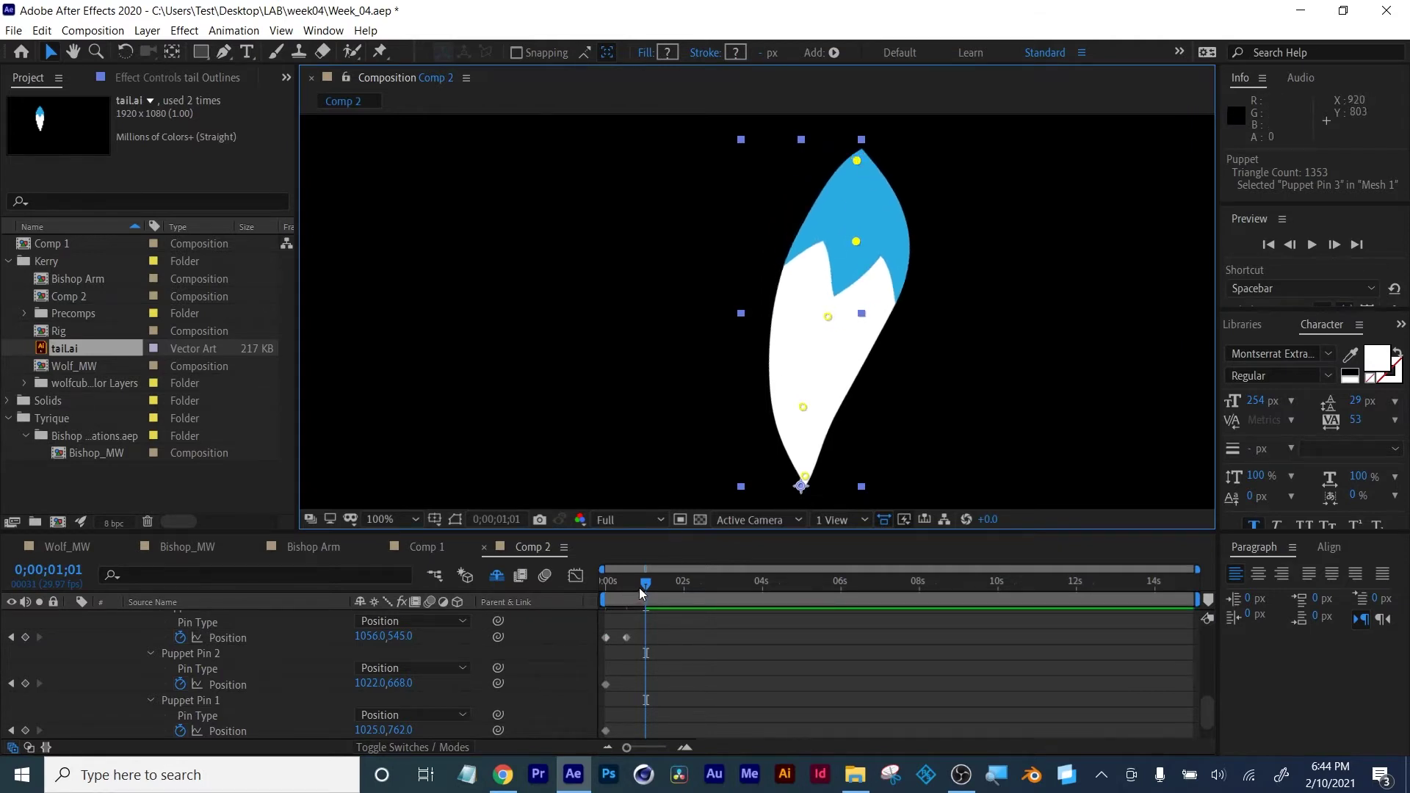
Keyframe only the tail's tip pin further right at 0;00;01;15, at position 1164, 346
{"action": "left_click_drag", "start_coordinate": [639, 589], "coordinate": [664, 585]}
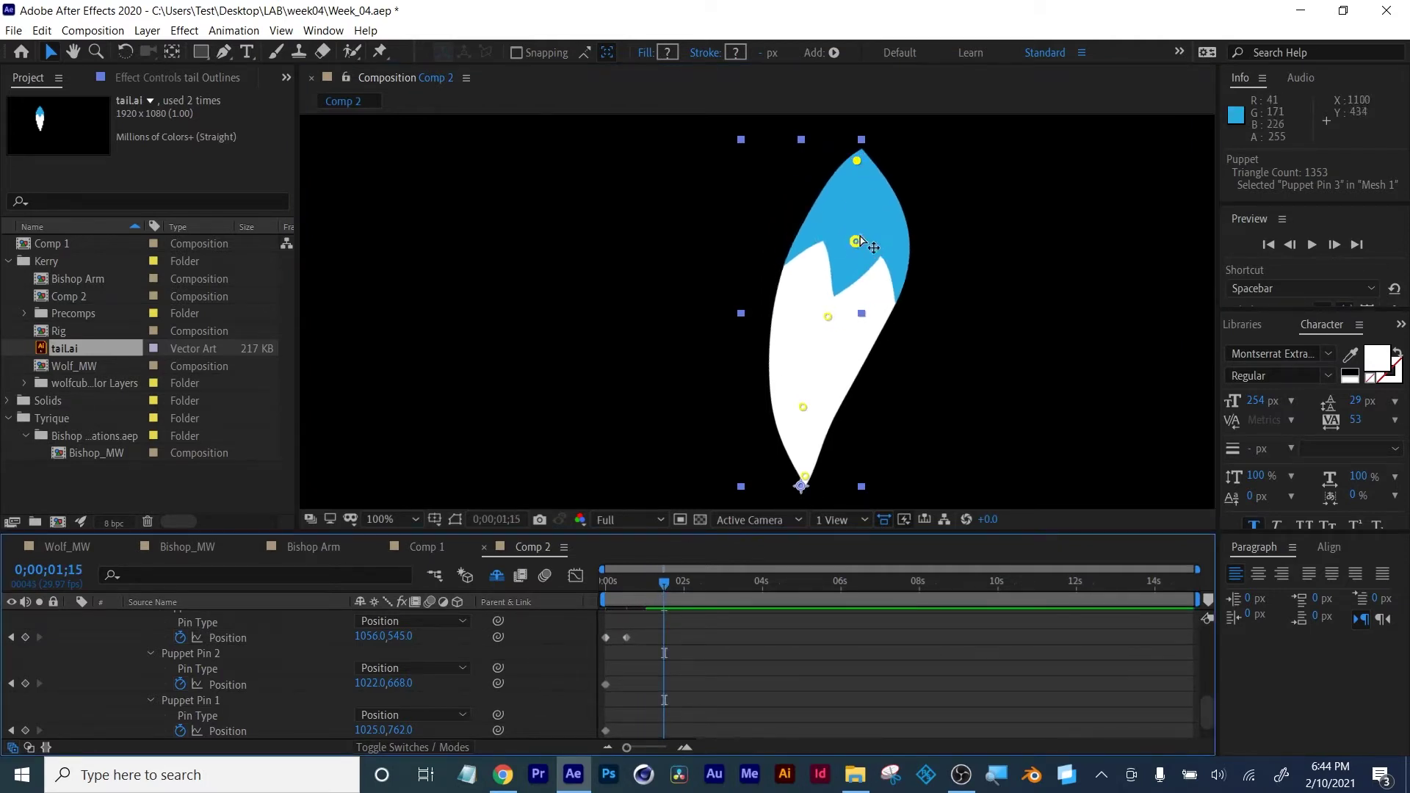
{"action": "left_click", "coordinate": [879, 196]}
{"action": "left_click_drag", "start_coordinate": [863, 161], "coordinate": [900, 169]}
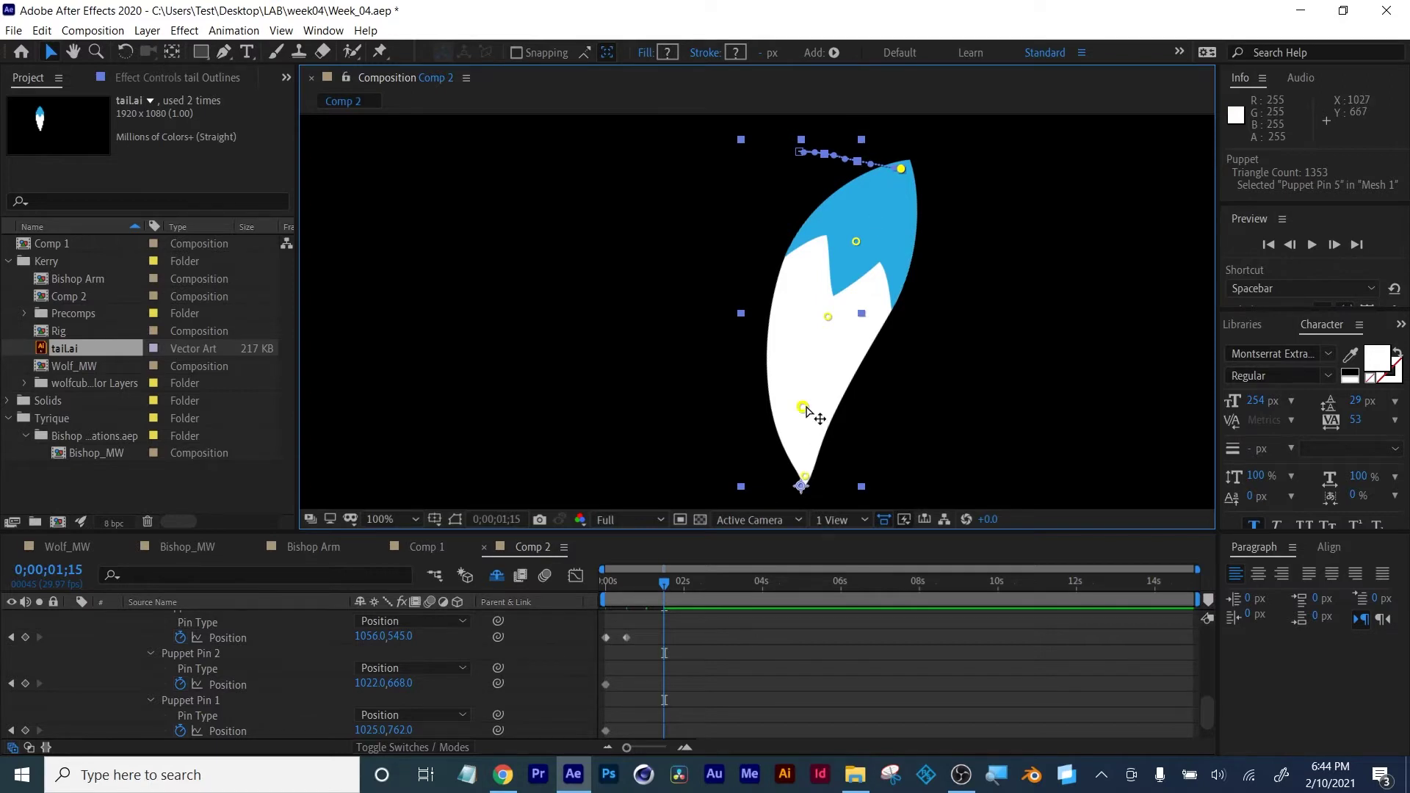
{"action": "left_click_drag", "start_coordinate": [901, 170], "coordinate": [908, 171]}
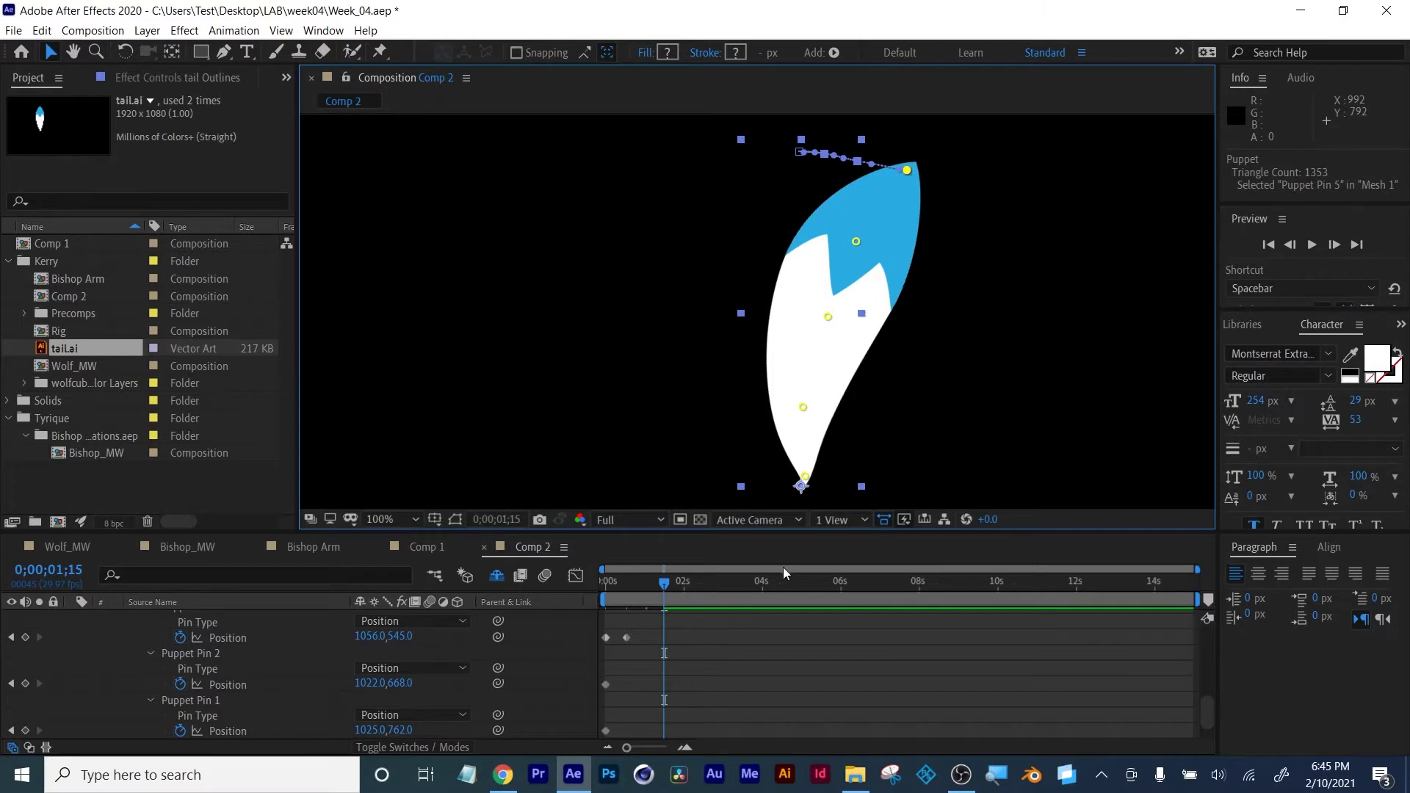
Enlarge the timeline area and show only the keyframed properties of the tail Outlines layer
{"action": "left_click_drag", "start_coordinate": [806, 534], "coordinate": [829, 467]}
{"action": "scroll", "coordinate": [743, 579], "scroll_direction": "up", "scroll_amount": 4}
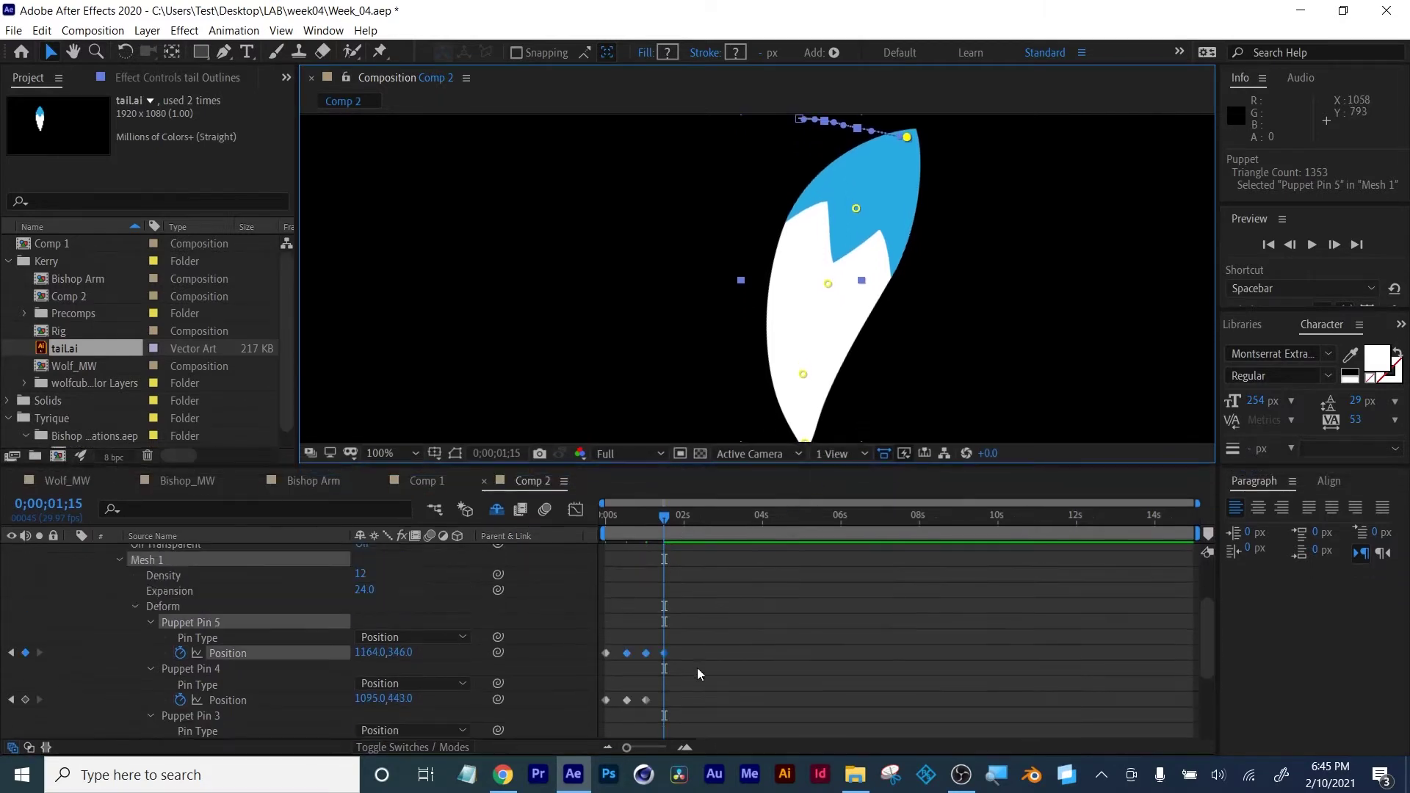
{"action": "scroll", "coordinate": [698, 667], "scroll_direction": "up", "scroll_amount": 3}
{"action": "left_click", "coordinate": [722, 553]}
{"action": "key", "text": "u"}
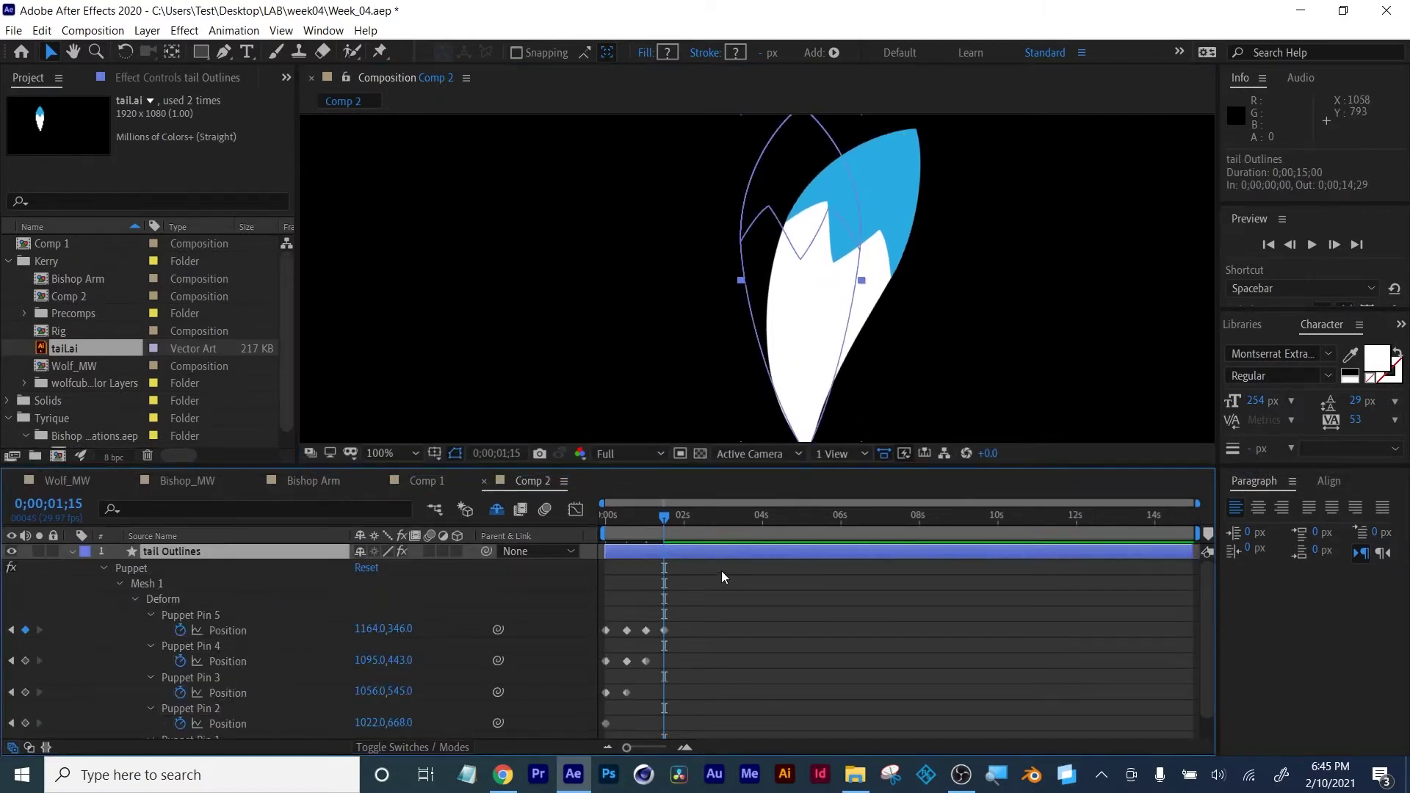
{"action": "scroll", "coordinate": [723, 580], "scroll_direction": "down", "scroll_amount": 1}
Add Position keyframes for all five puppet pins at 0;00;01;24 to hold the bent tail pose
{"action": "left_click", "coordinate": [643, 516]}
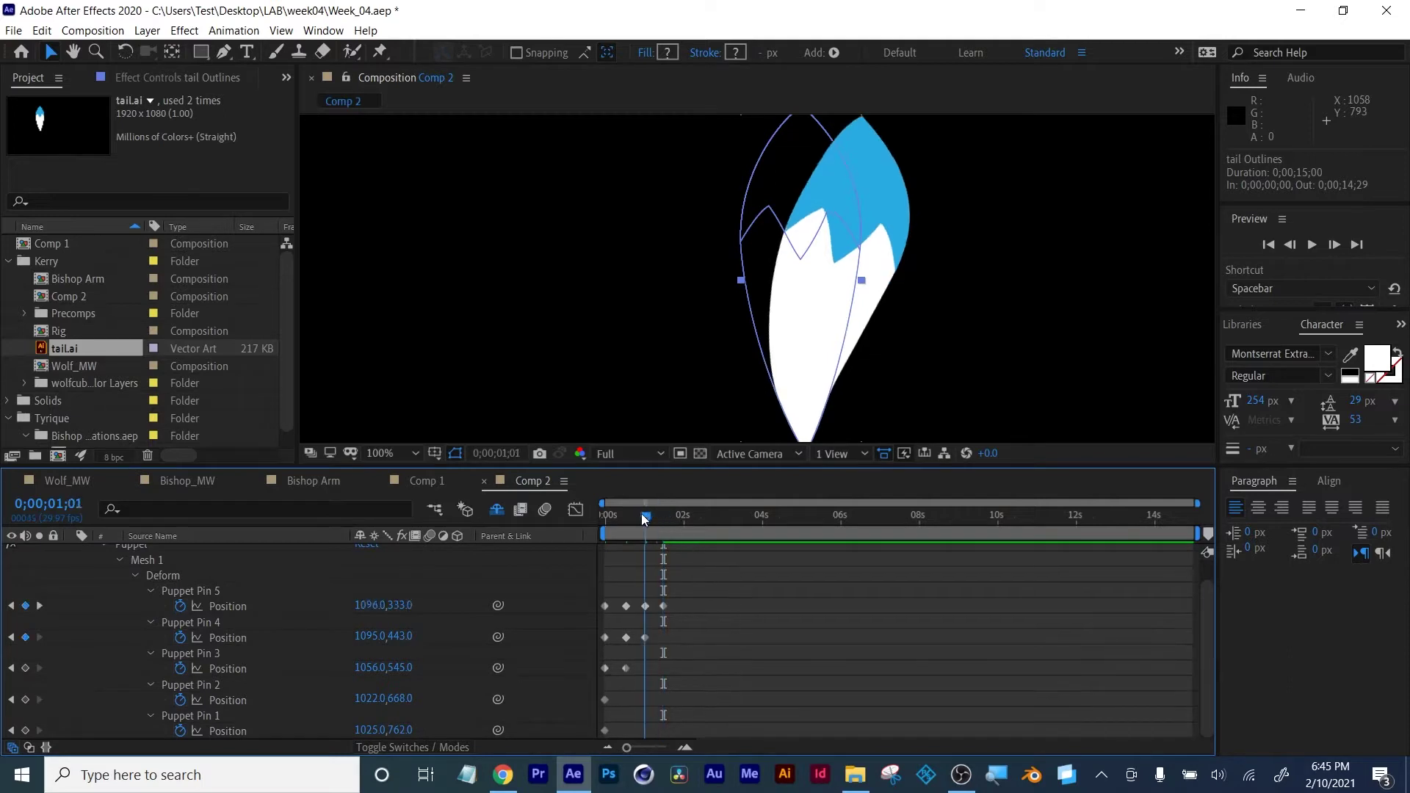
{"action": "left_click_drag", "start_coordinate": [643, 518], "coordinate": [676, 517]}
{"action": "left_click", "coordinate": [25, 606]}
{"action": "left_click", "coordinate": [25, 637]}
{"action": "left_click", "coordinate": [25, 668]}
{"action": "left_click", "coordinate": [25, 699]}
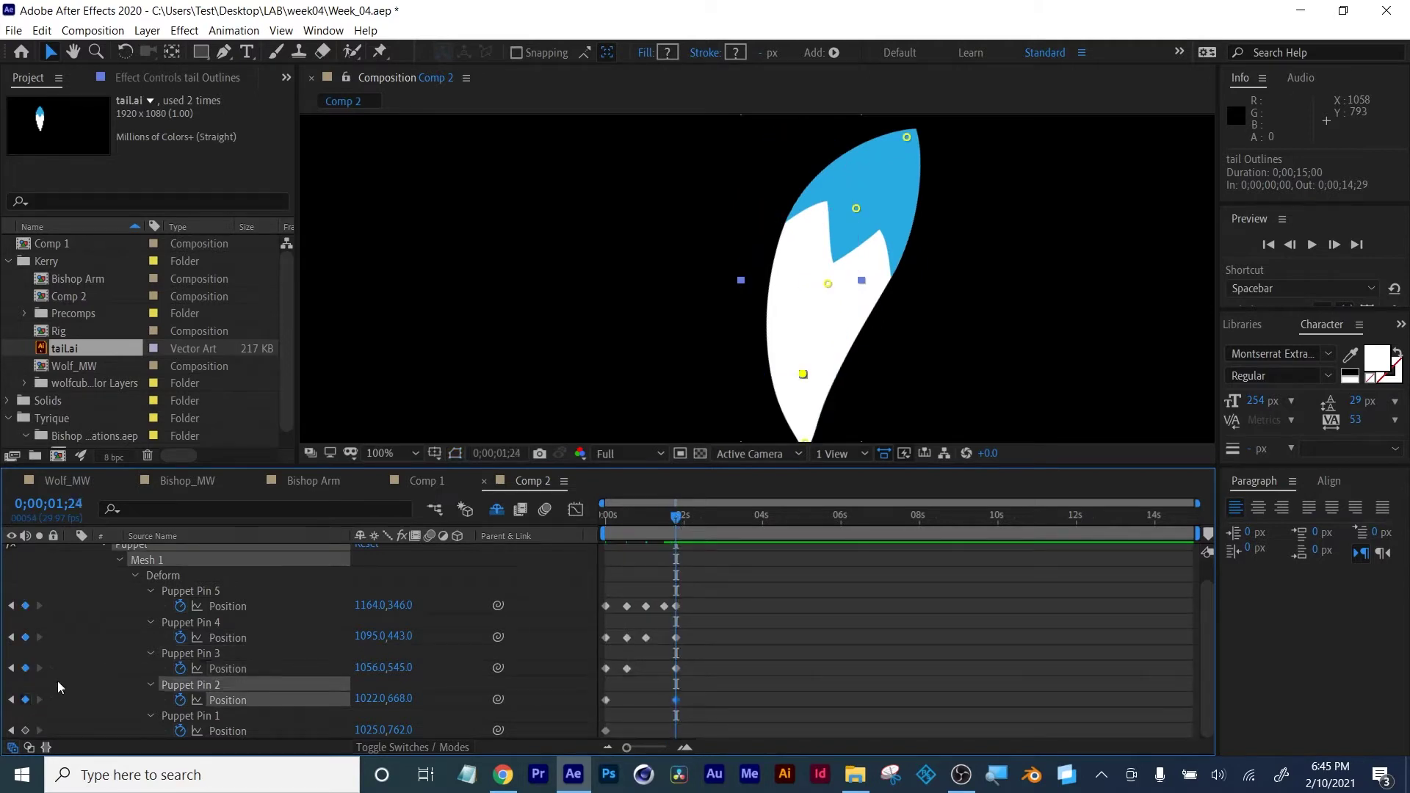
{"action": "left_click", "coordinate": [25, 731]}
Nudge the tail's puppet pins left at 0;00;02;02, bringing the tip pin to 1152, 346
{"action": "left_click_drag", "start_coordinate": [680, 515], "coordinate": [686, 516]}
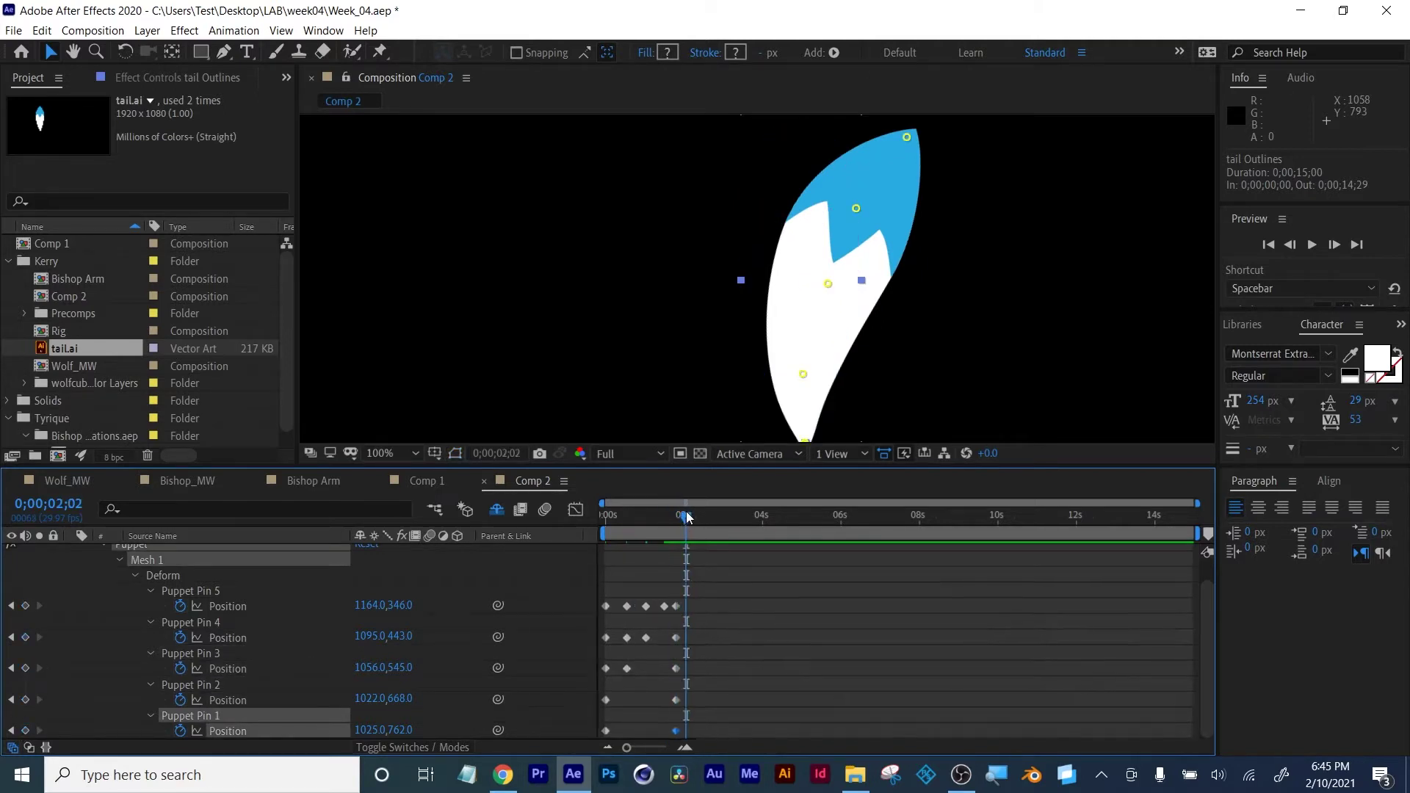
{"action": "key", "text": "ctrl+a"}
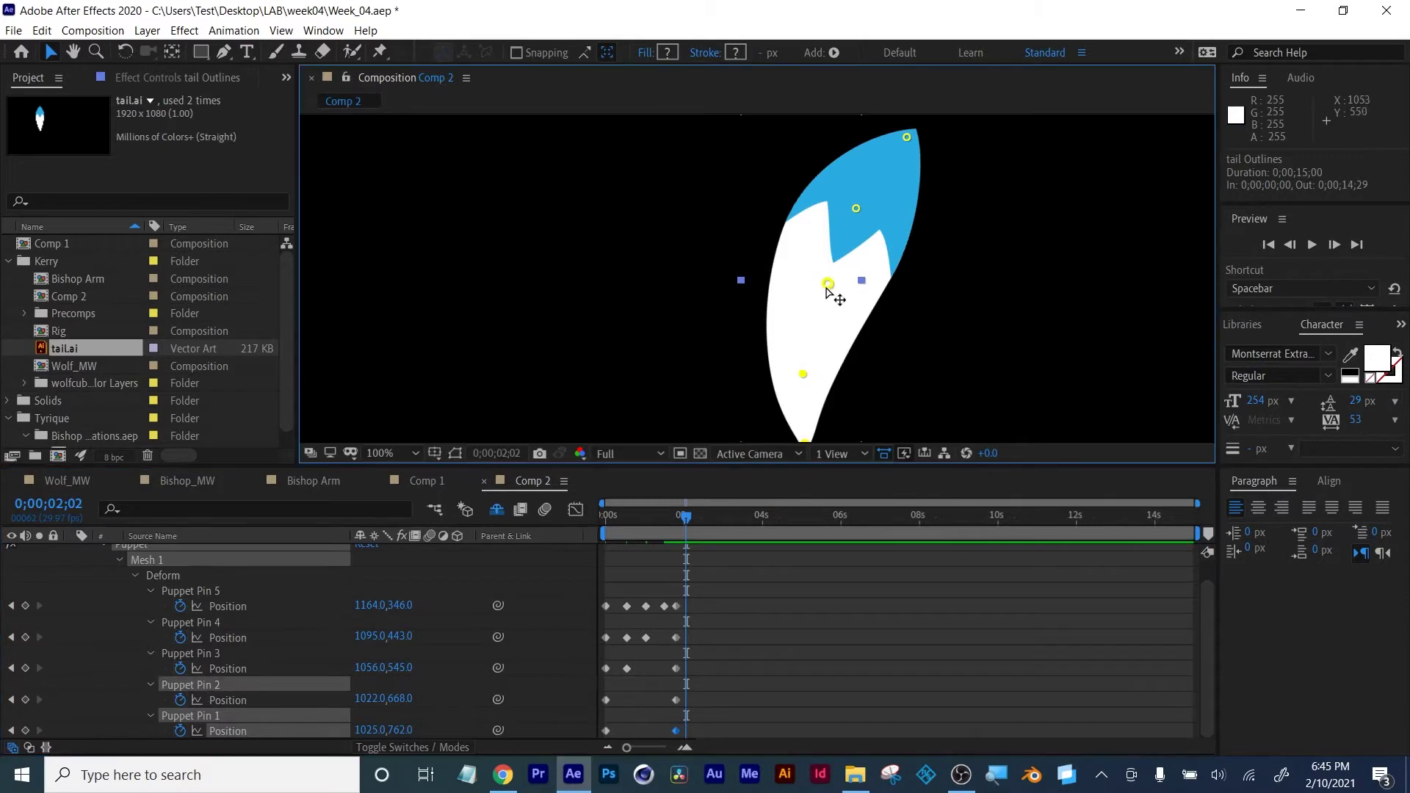
{"action": "left_click_drag", "start_coordinate": [907, 138], "coordinate": [902, 137]}
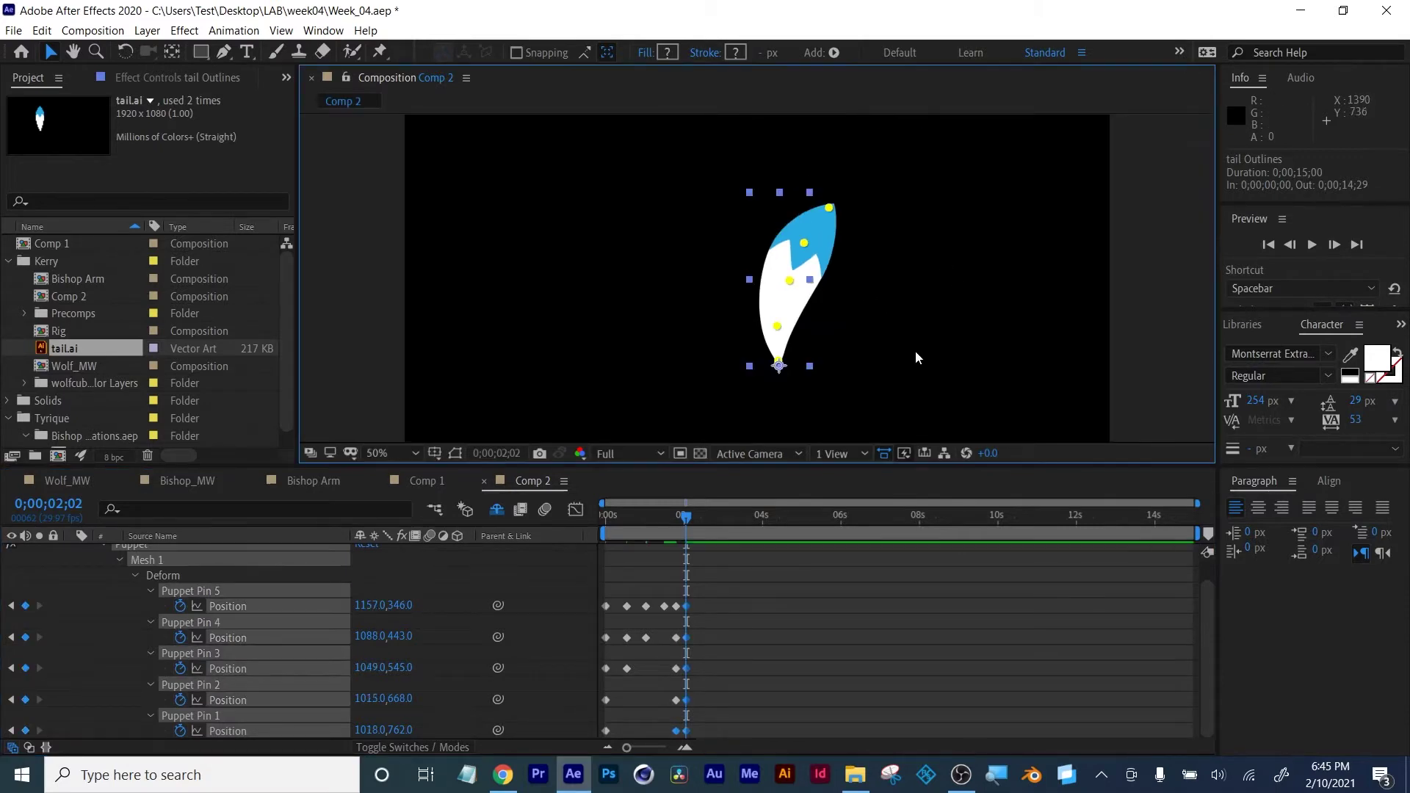
{"action": "left_click_drag", "start_coordinate": [862, 467], "coordinate": [862, 534]}
{"action": "left_click_drag", "start_coordinate": [903, 174], "coordinate": [898, 174]}
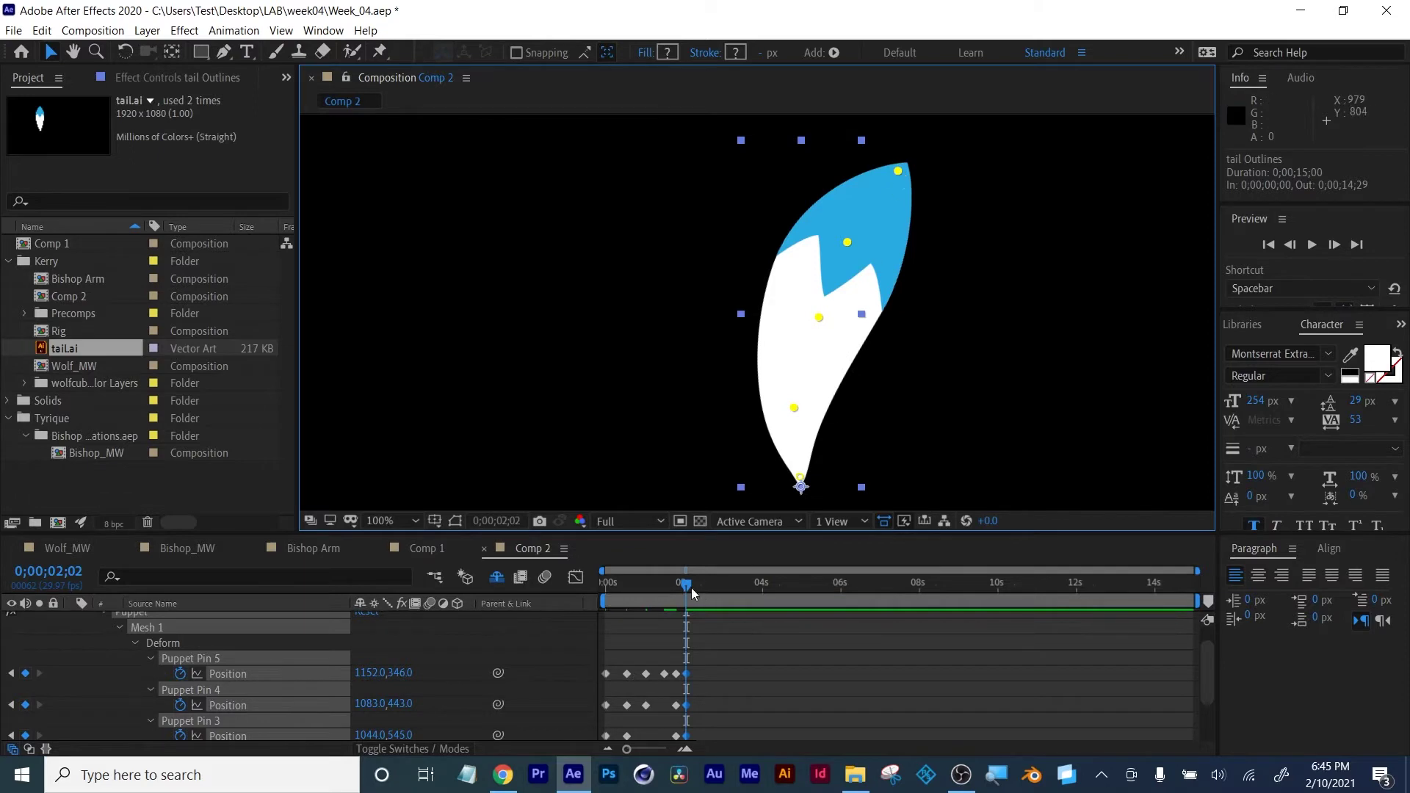
Move the upper three pins left at 0;00;02;14, tip pin at 1135, 342, and the top two at 0;00;02;24, tip pin at 1121, 338
{"action": "left_click_drag", "start_coordinate": [691, 587], "coordinate": [701, 585]}
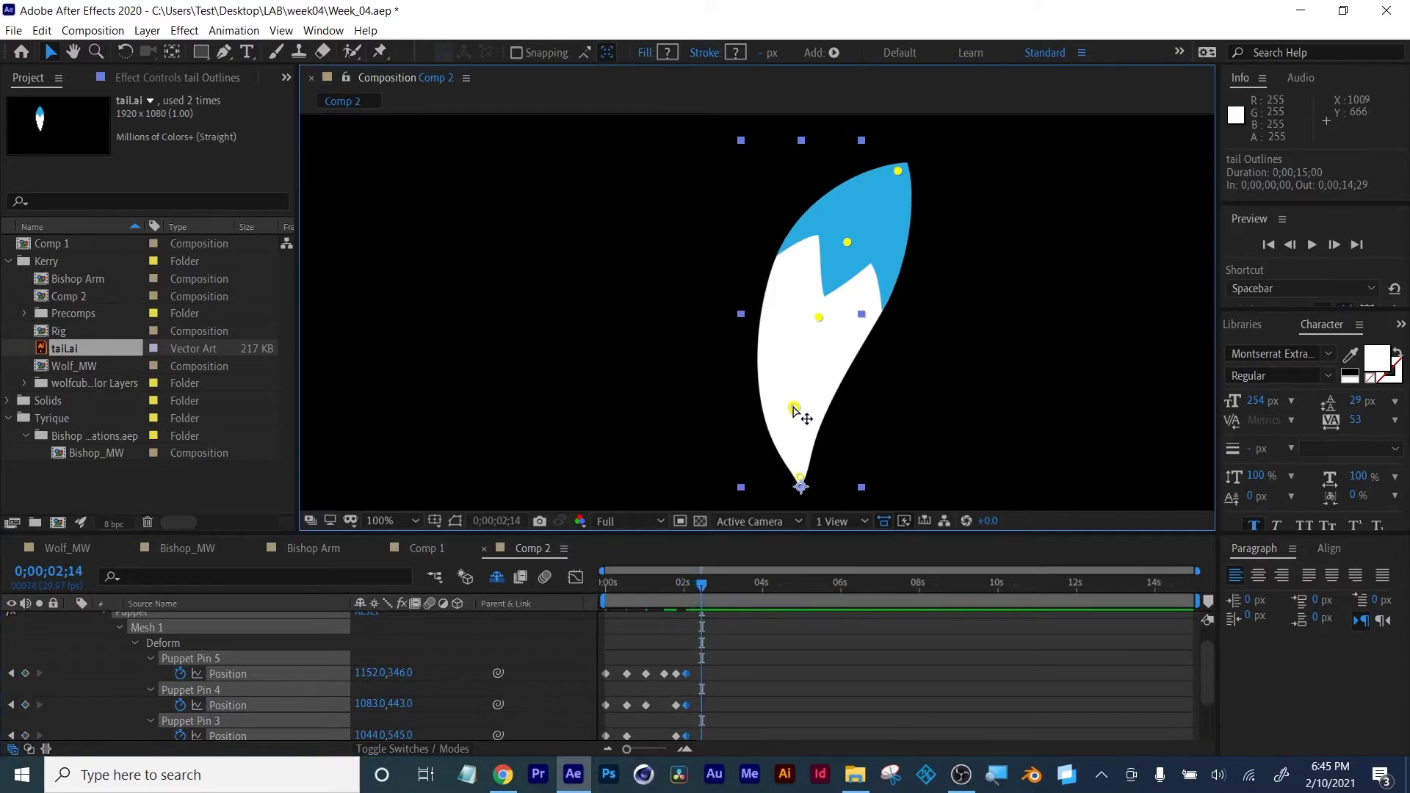
{"action": "left_click_drag", "start_coordinate": [899, 176], "coordinate": [888, 174]}
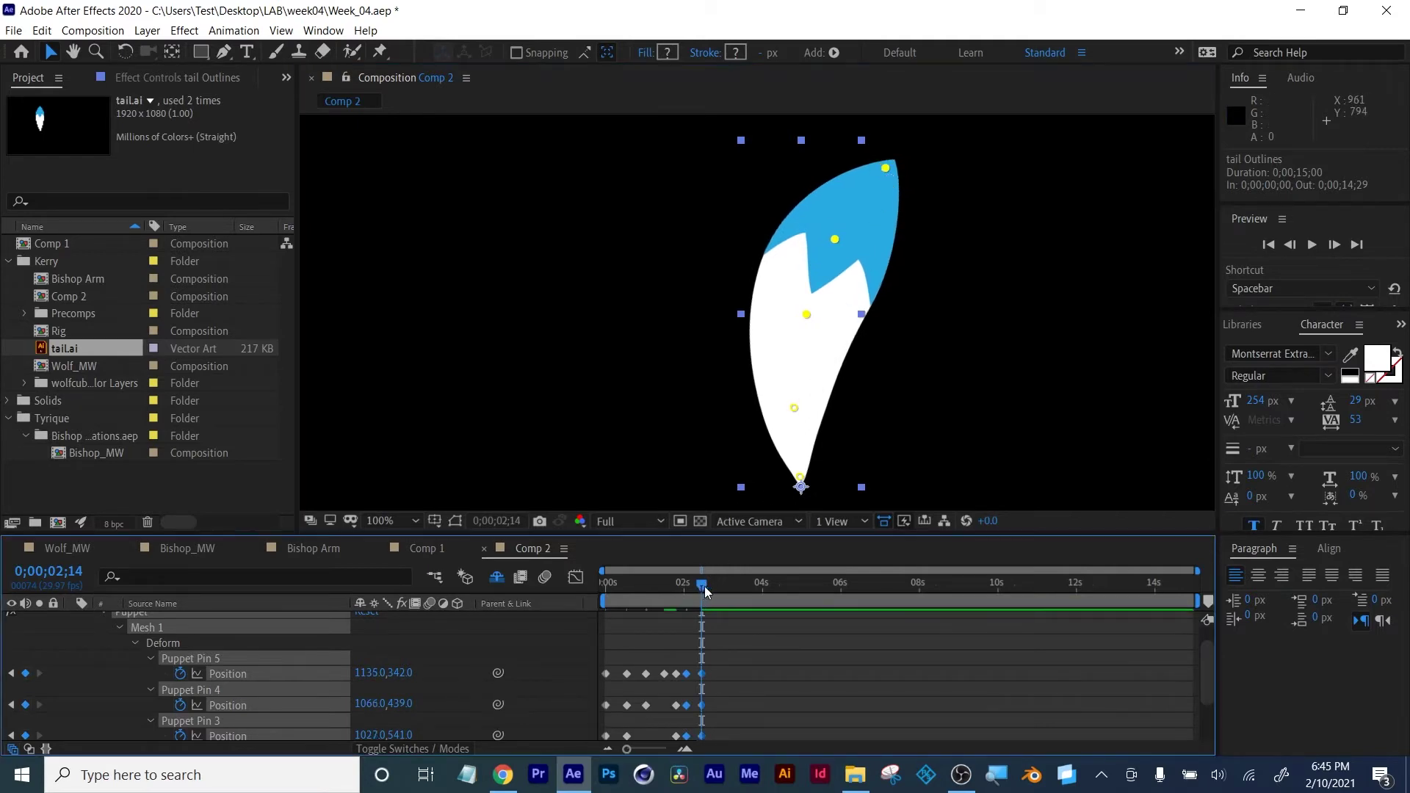
{"action": "left_click_drag", "start_coordinate": [703, 586], "coordinate": [716, 586]}
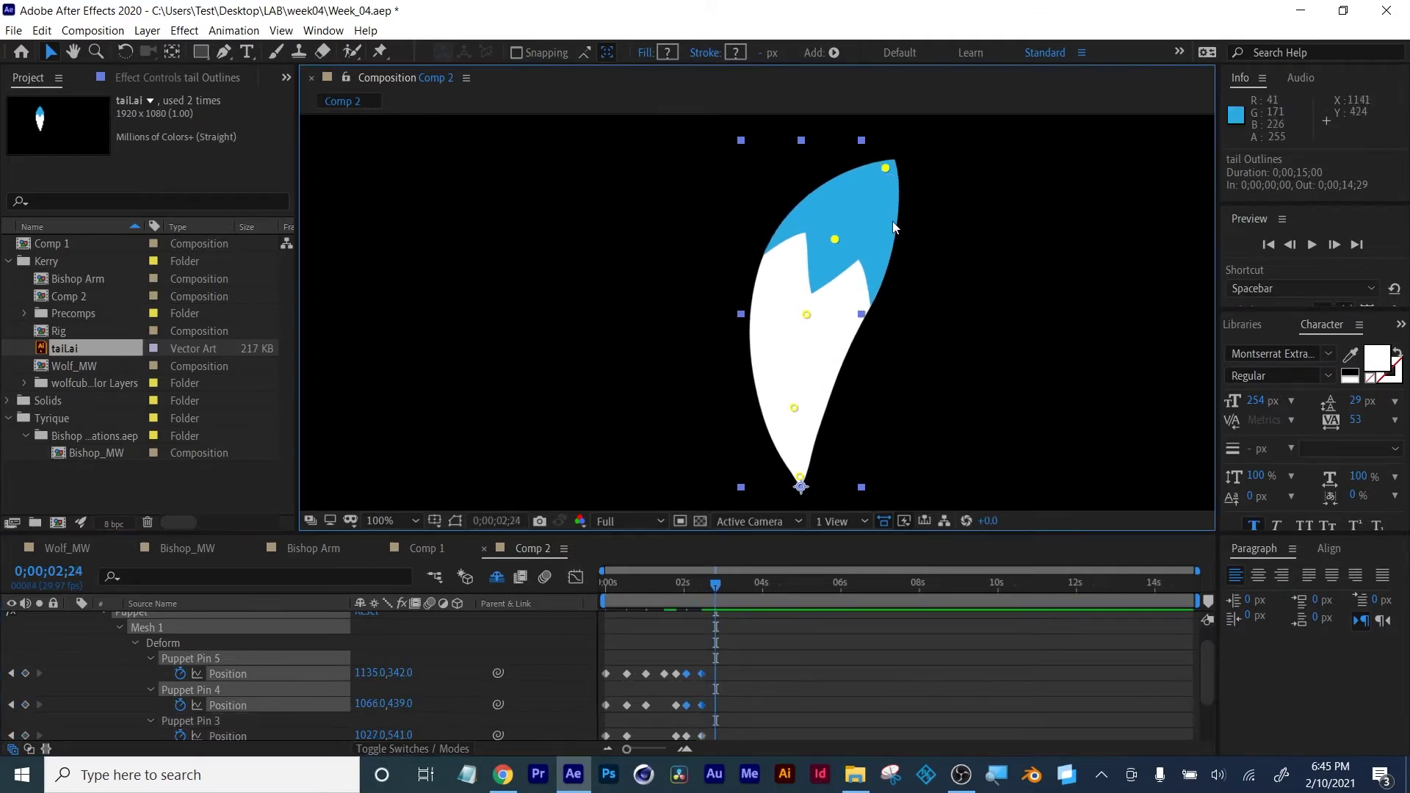
{"action": "left_click_drag", "start_coordinate": [886, 171], "coordinate": [877, 168]}
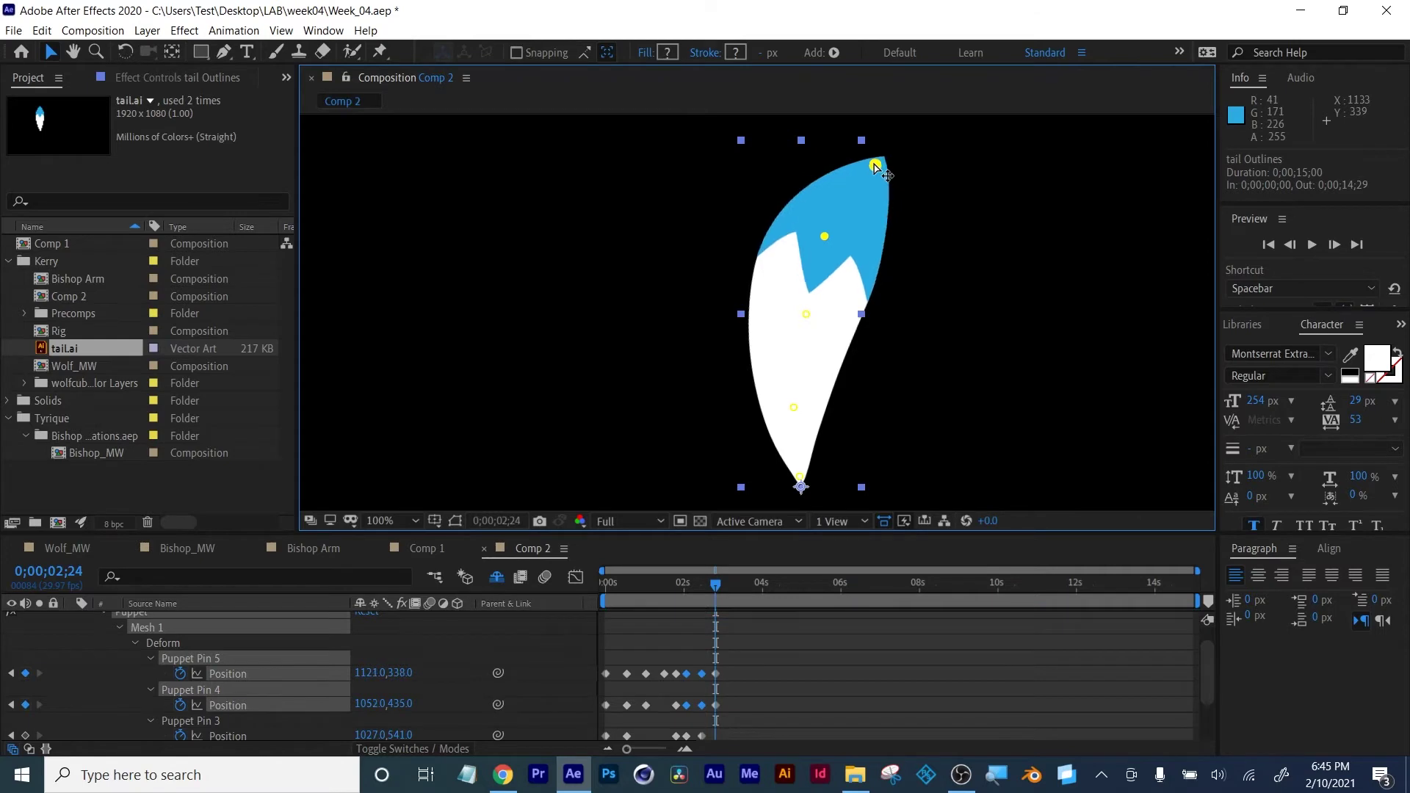
Move only the tip pin up and left at 0;00;03;06, and scrub through the tail animation
{"action": "left_click_drag", "start_coordinate": [724, 585], "coordinate": [730, 585]}
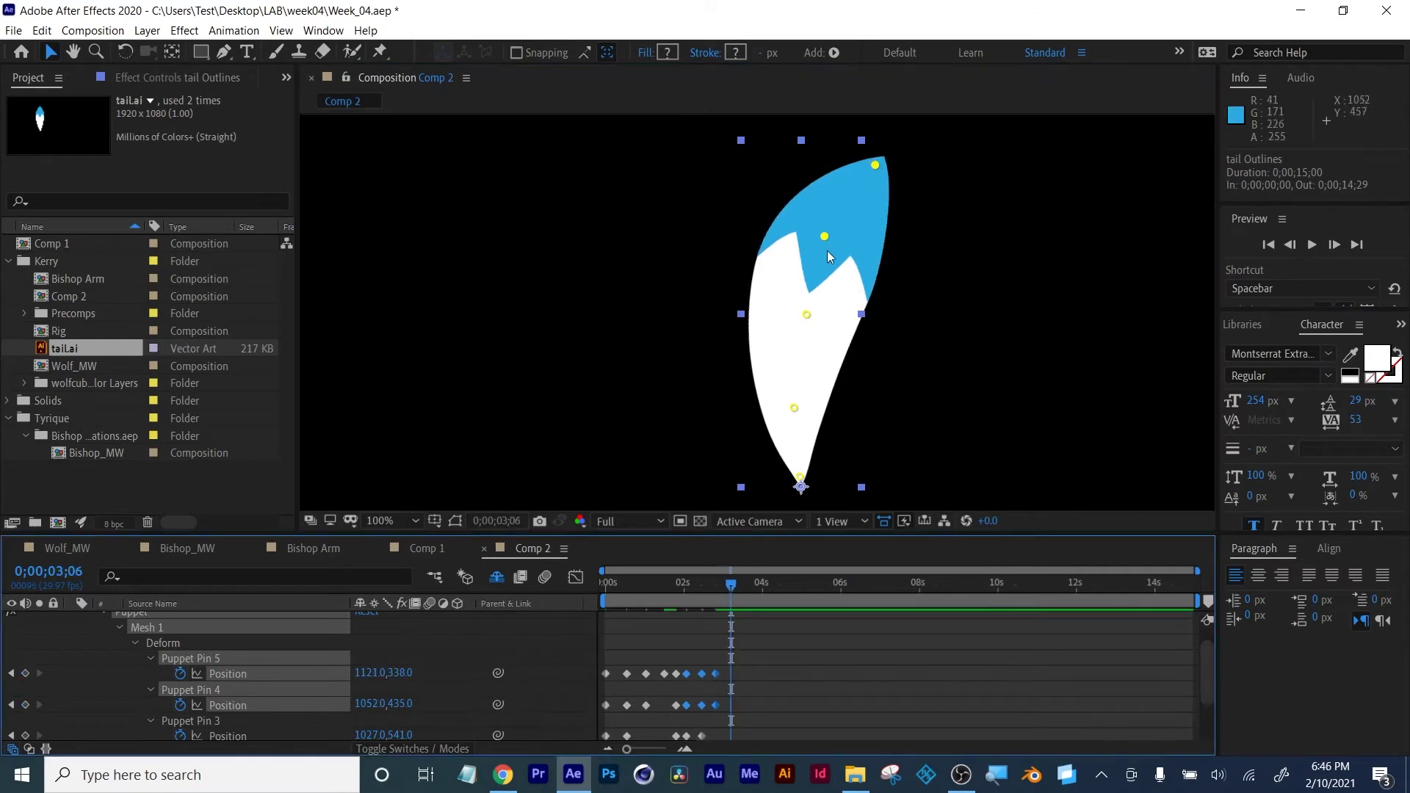
{"action": "left_click_drag", "start_coordinate": [881, 169], "coordinate": [863, 149]}
{"action": "mouse_move", "coordinate": [731, 586]}
{"action": "left_mouse_down"}
{"action": "mouse_move", "coordinate": [607, 605]}
{"action": "mouse_move", "coordinate": [740, 609]}
{"action": "left_mouse_up"}
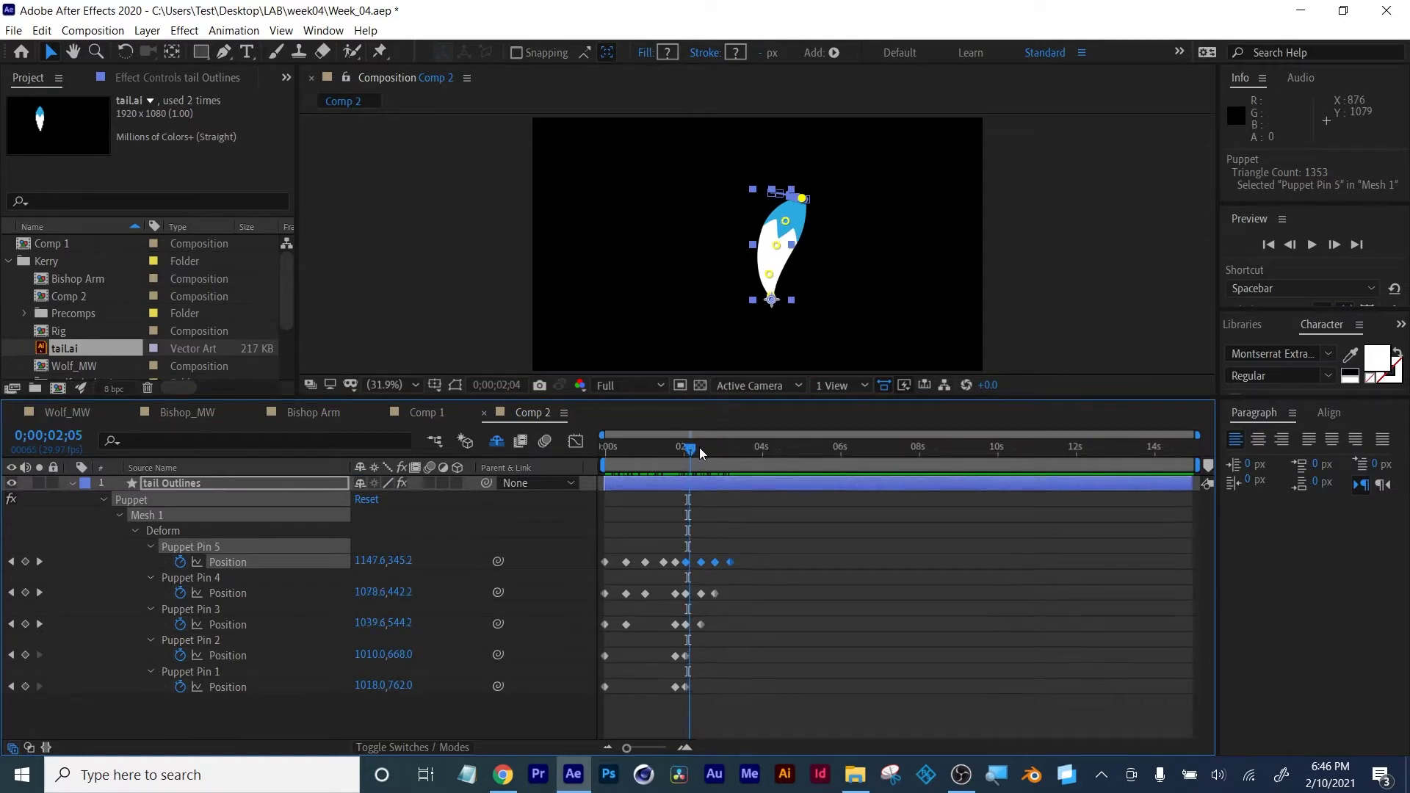
{"action": "left_click_drag", "start_coordinate": [700, 447], "coordinate": [659, 447]}
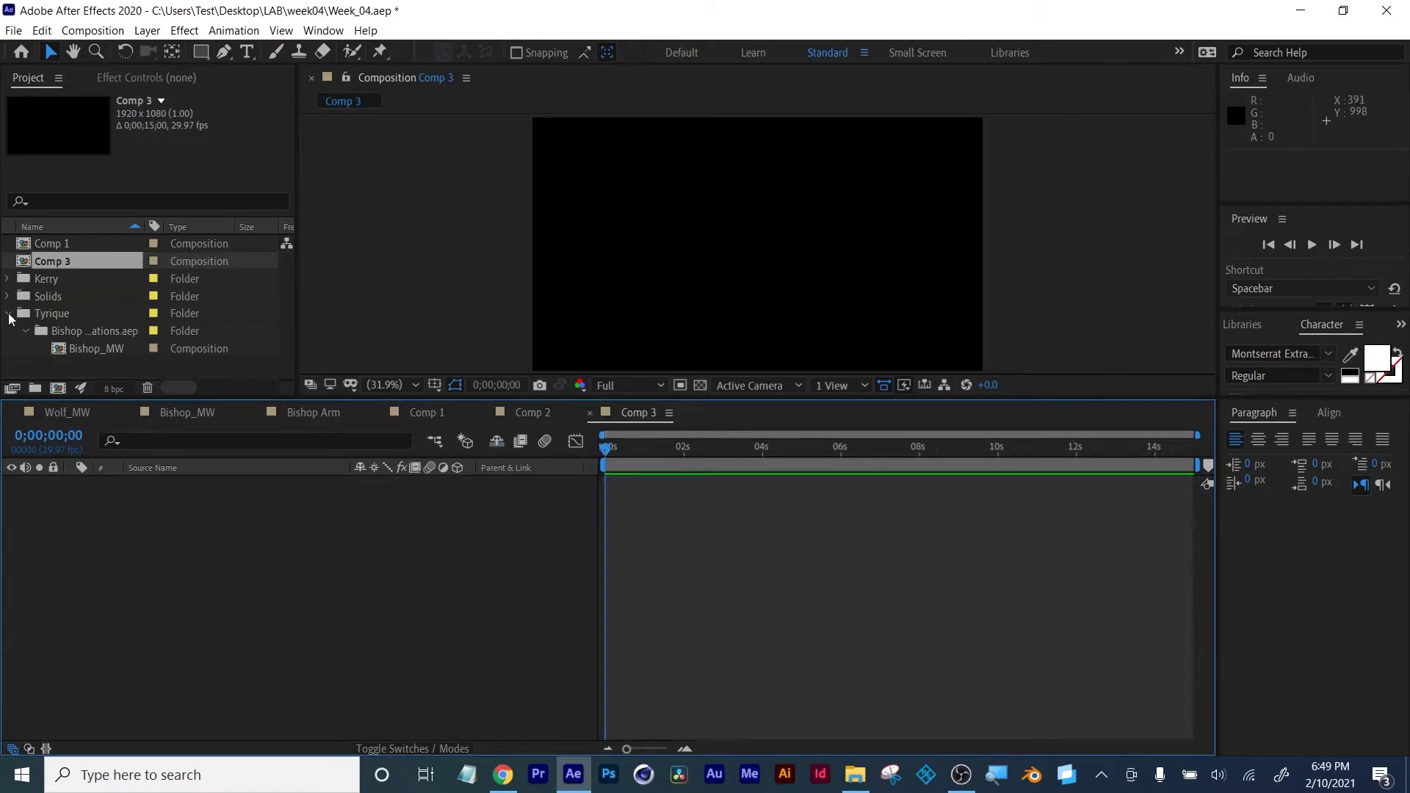
Import the forest image 5472.jpg, add it to Comp 3, and select its layer
{"action": "left_click", "coordinate": [10, 315]}
{"action": "double_click", "coordinate": [78, 351]}
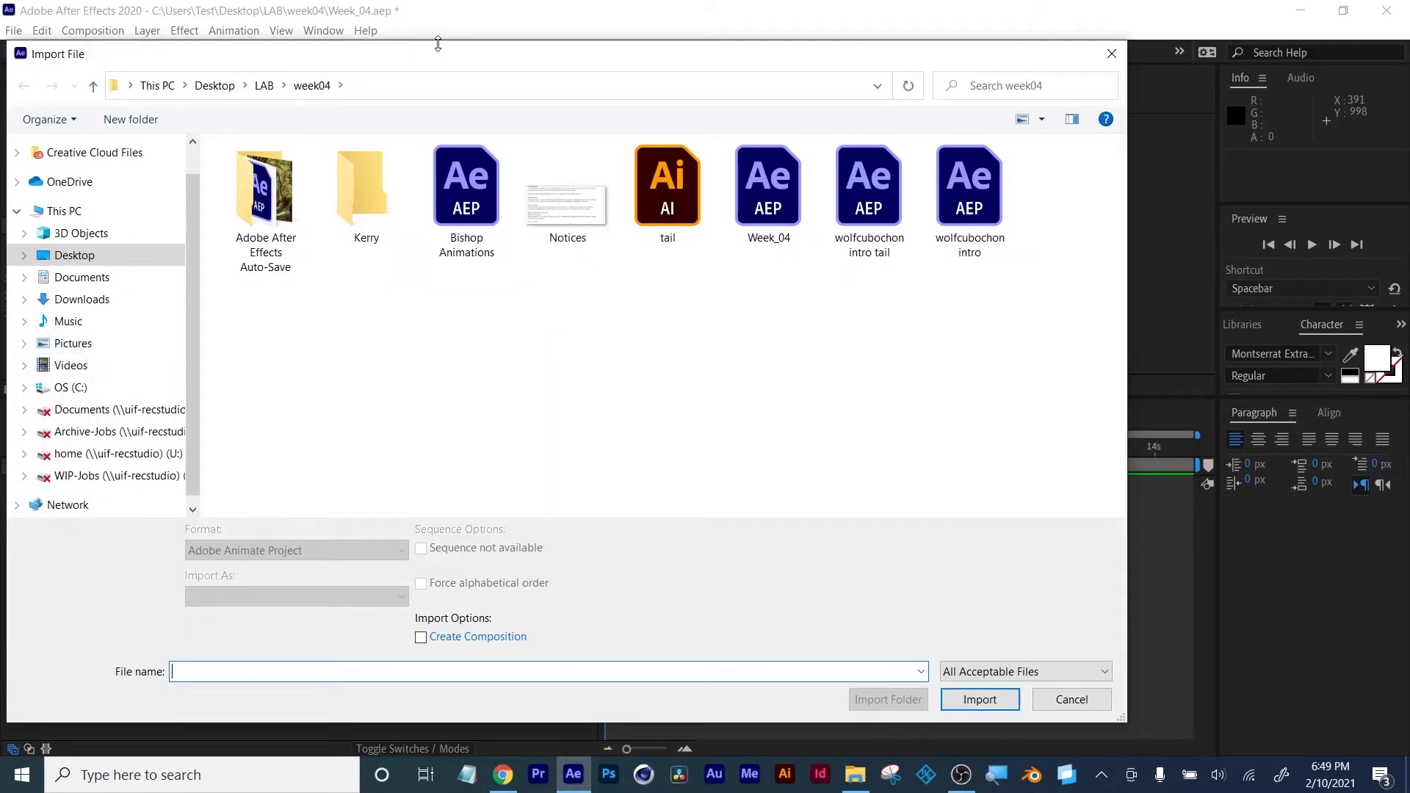
{"action": "left_click_drag", "start_coordinate": [437, 44], "coordinate": [634, 49]}
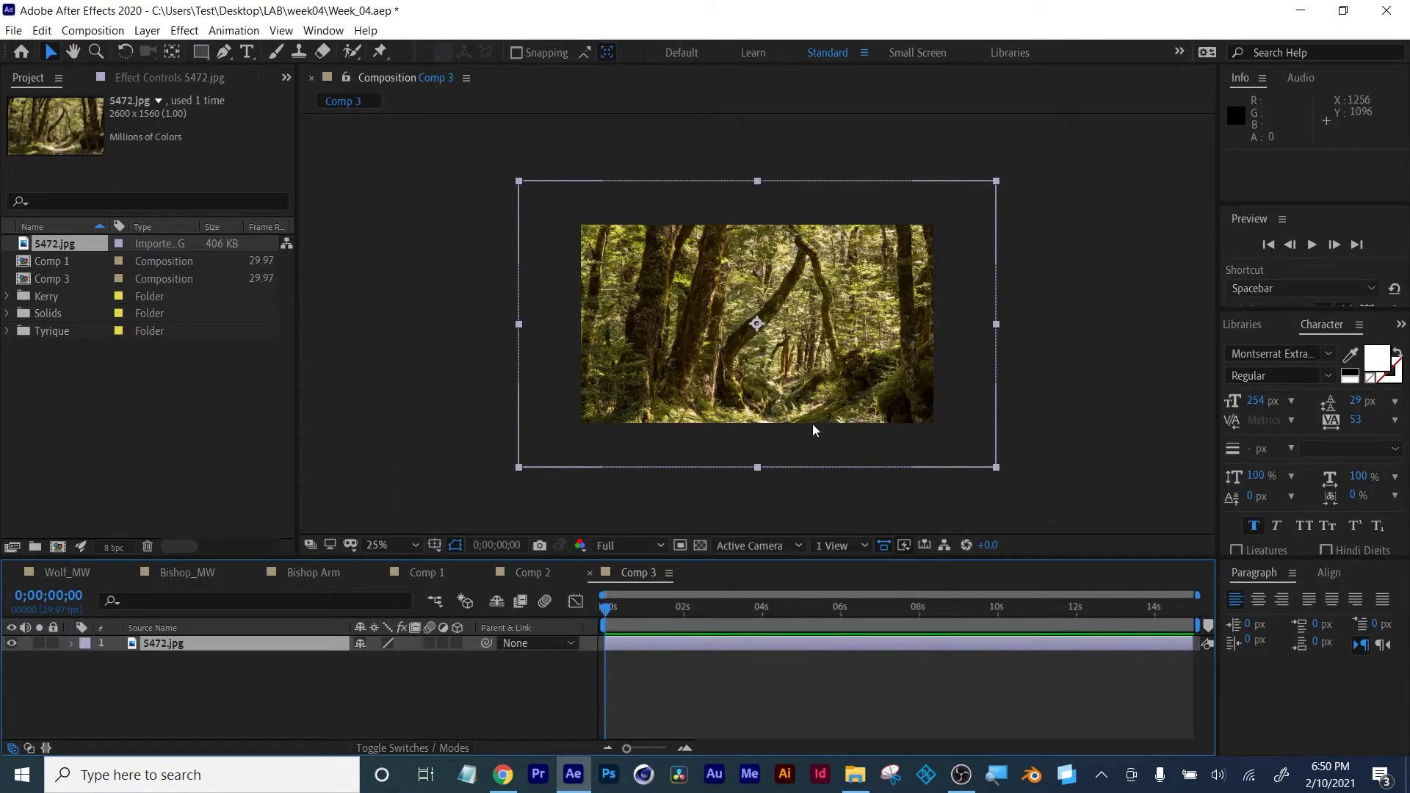
{"action": "left_click", "coordinate": [228, 641]}
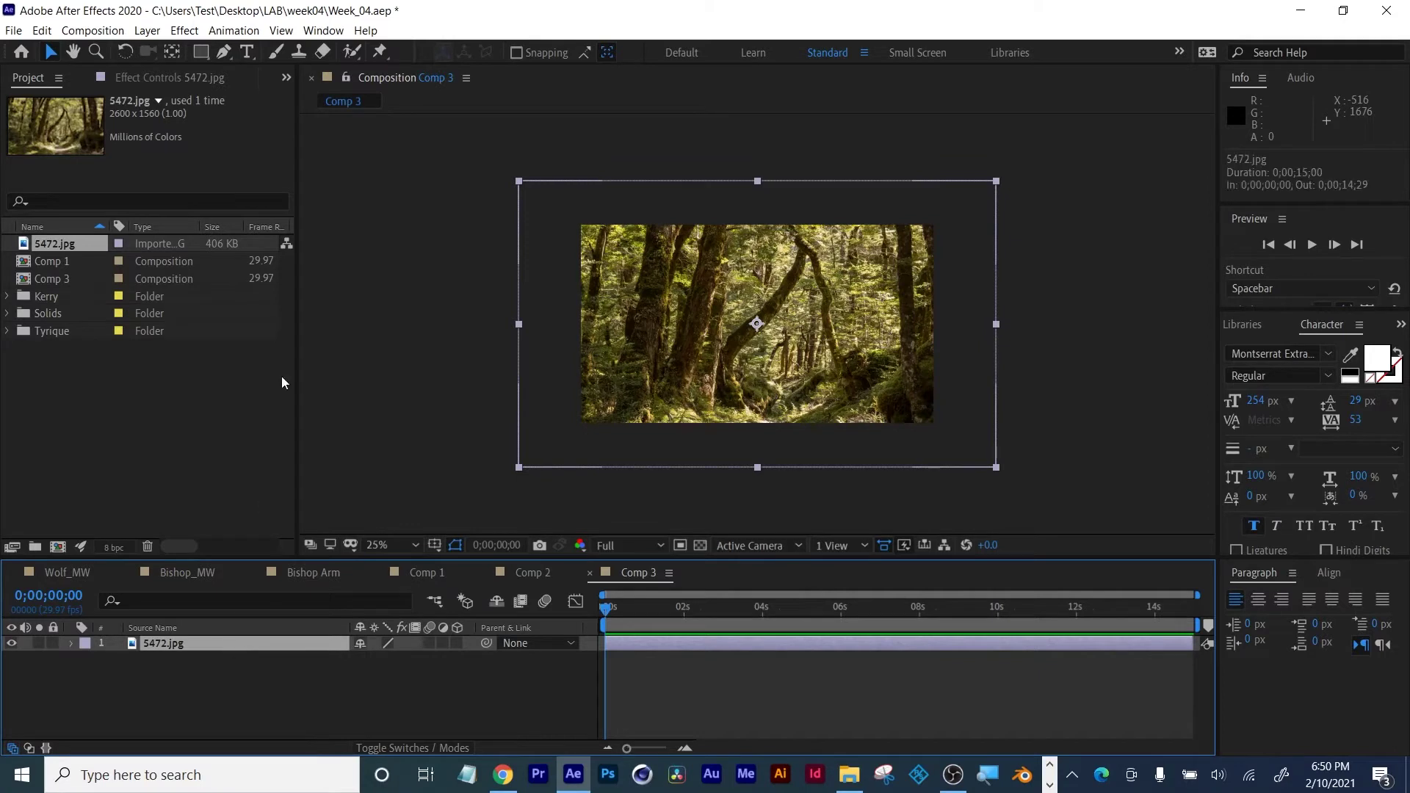
Draw a rectangular mask on the forest image layer, and delete that mask
{"action": "left_click", "coordinate": [200, 51]}
{"action": "left_click_drag", "start_coordinate": [654, 264], "coordinate": [672, 289]}
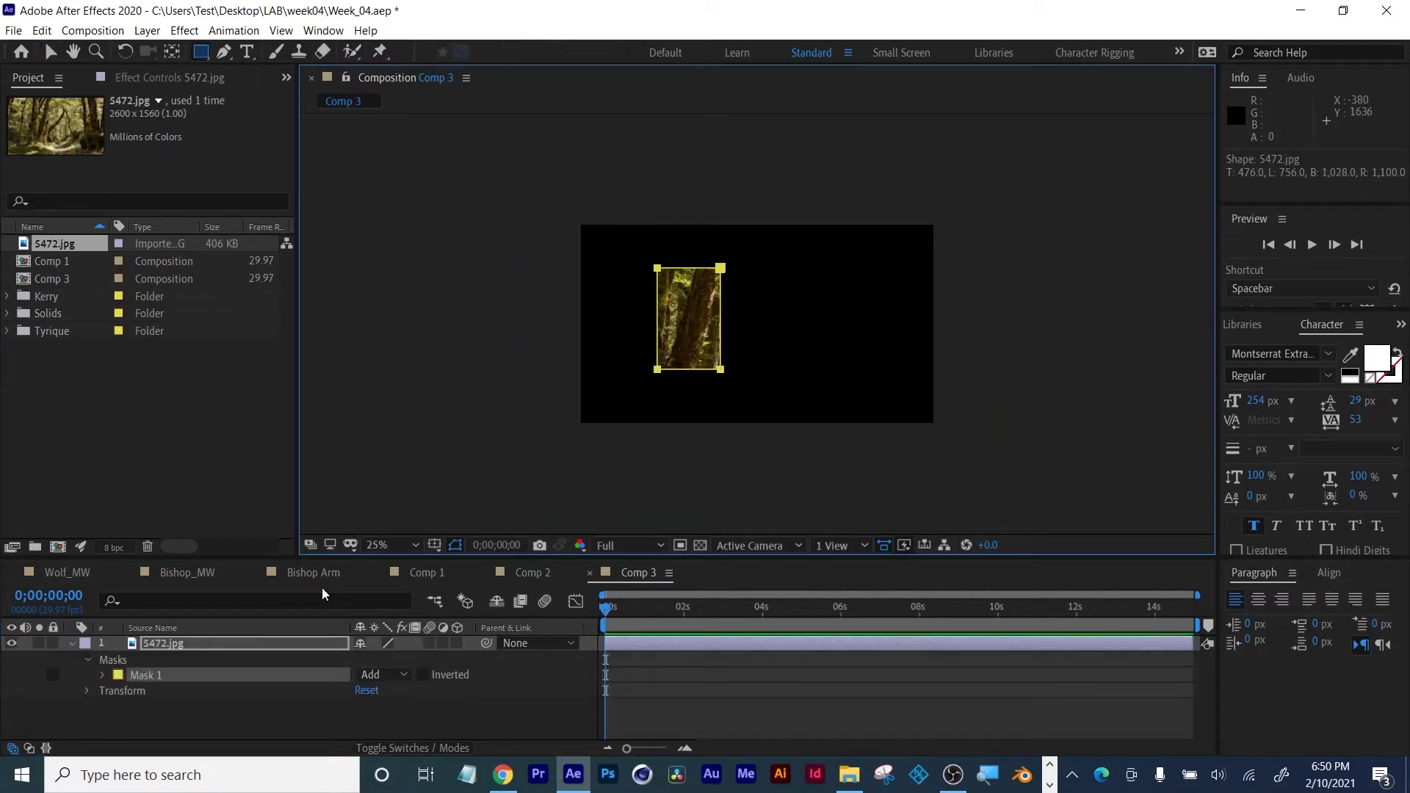
{"action": "left_click", "coordinate": [165, 658]}
{"action": "key", "text": "Delete"}
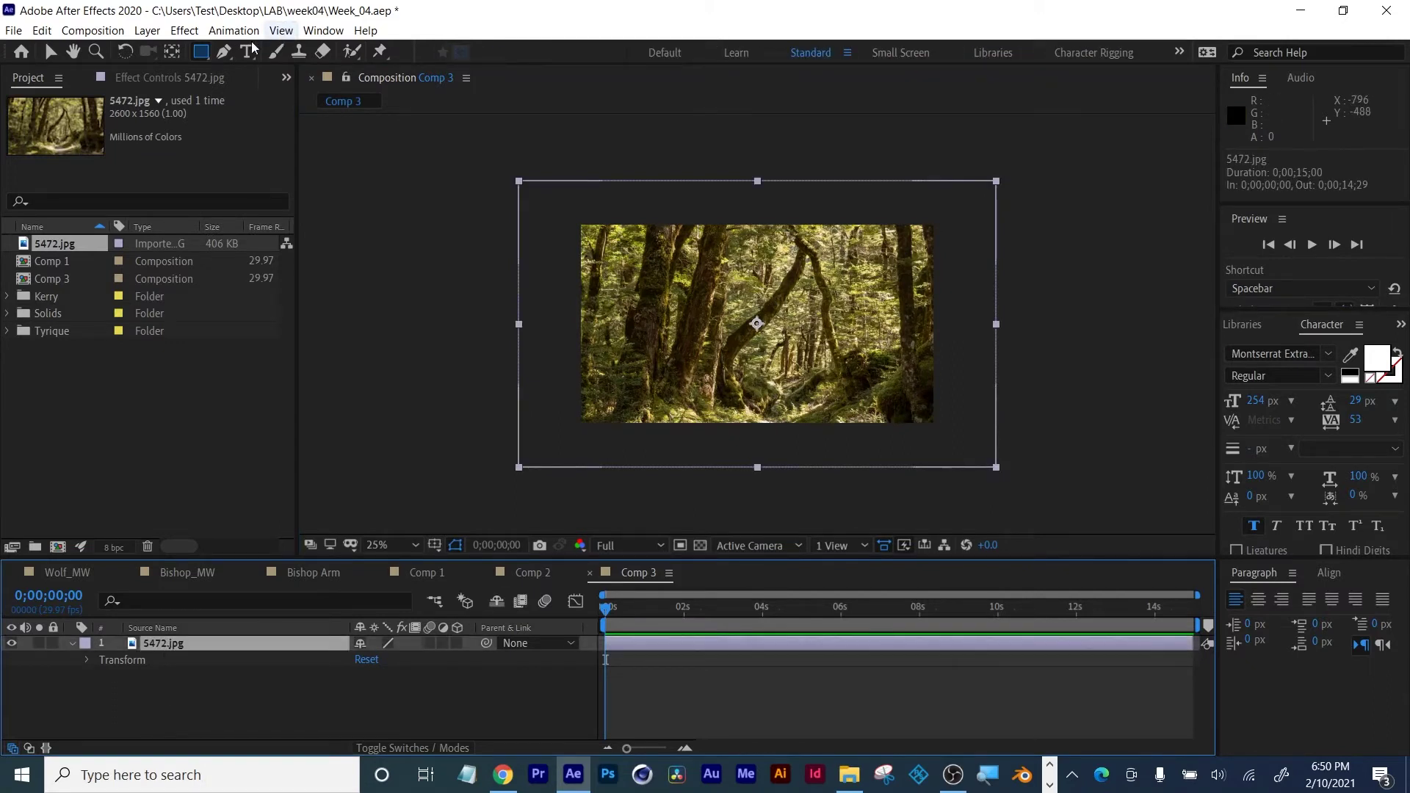
With the Pen tool, draw a closed, curved six-vertex mask over the upper-left part of the forest image
{"action": "left_click", "coordinate": [224, 52]}
{"action": "mouse_move", "coordinate": [622, 285]}
{"action": "left_mouse_down"}
{"action": "mouse_move", "coordinate": [633, 258]}
{"action": "mouse_move", "coordinate": [674, 373]}
{"action": "left_mouse_up"}
{"action": "left_click", "coordinate": [670, 261]}
{"action": "left_click", "coordinate": [711, 260]}
{"action": "left_click", "coordinate": [760, 299]}
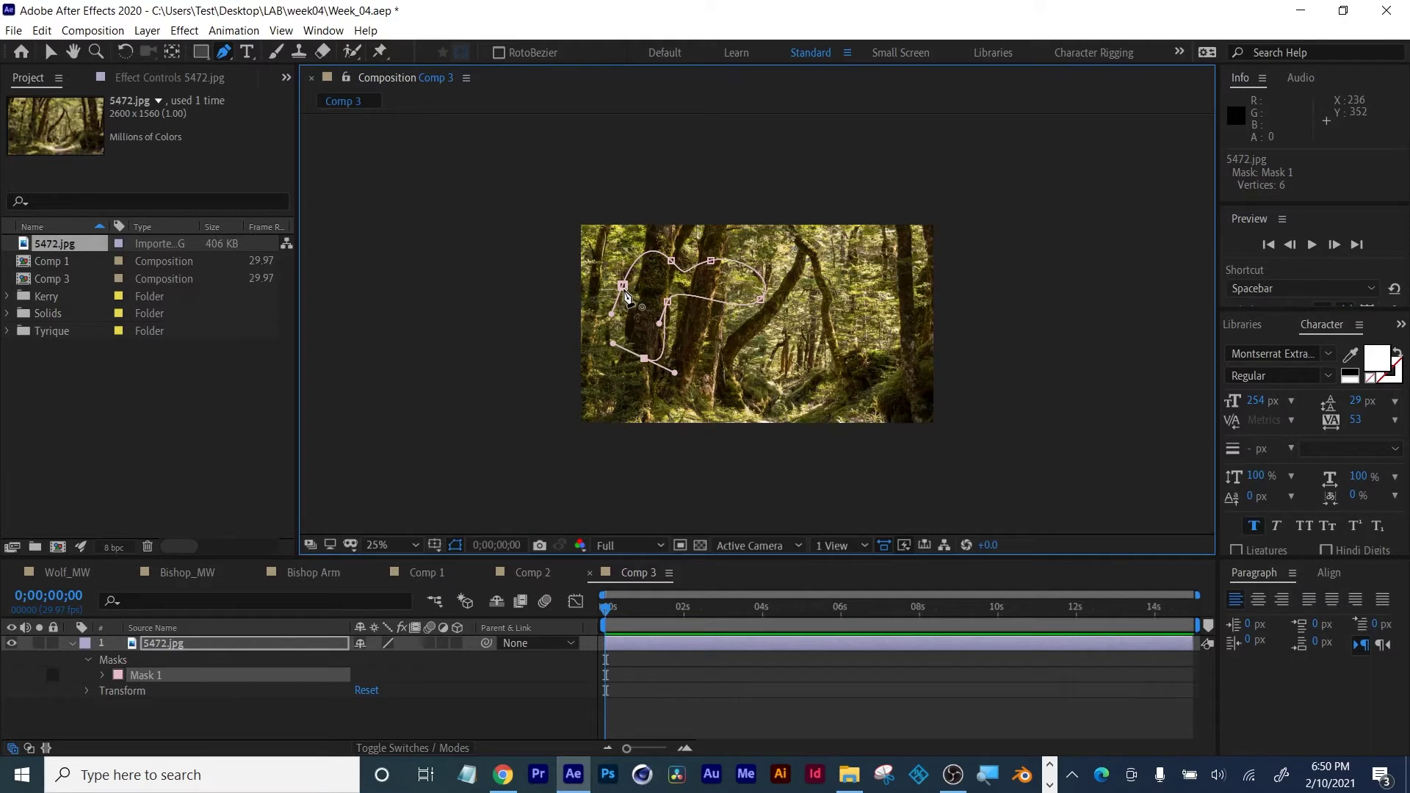
{"action": "left_click", "coordinate": [623, 287]}
{"action": "key", "text": "period"}
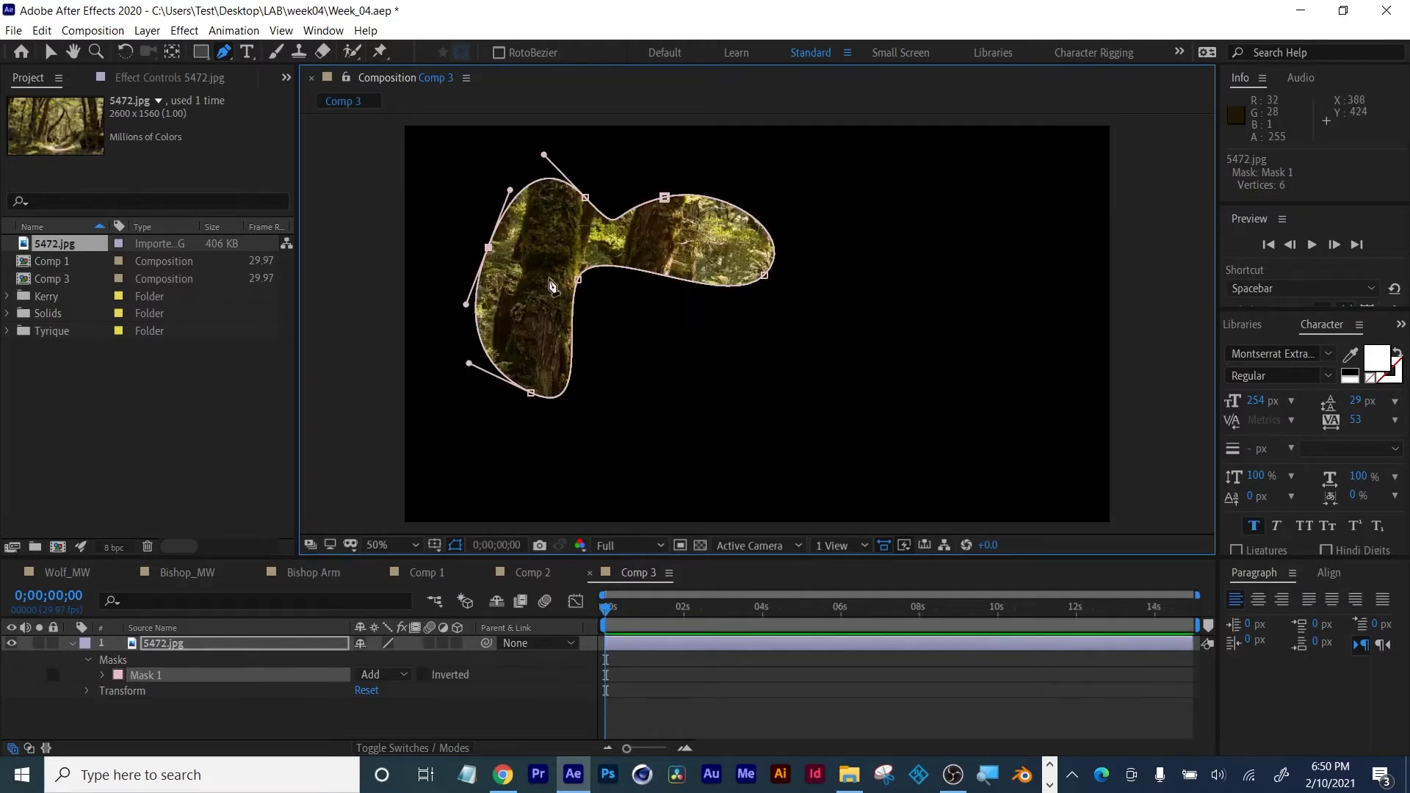
Set Mask 1 to Subtract, and check the cut-out area against the transparency grid
{"action": "left_click", "coordinate": [375, 674]}
{"action": "left_click", "coordinate": [399, 587]}
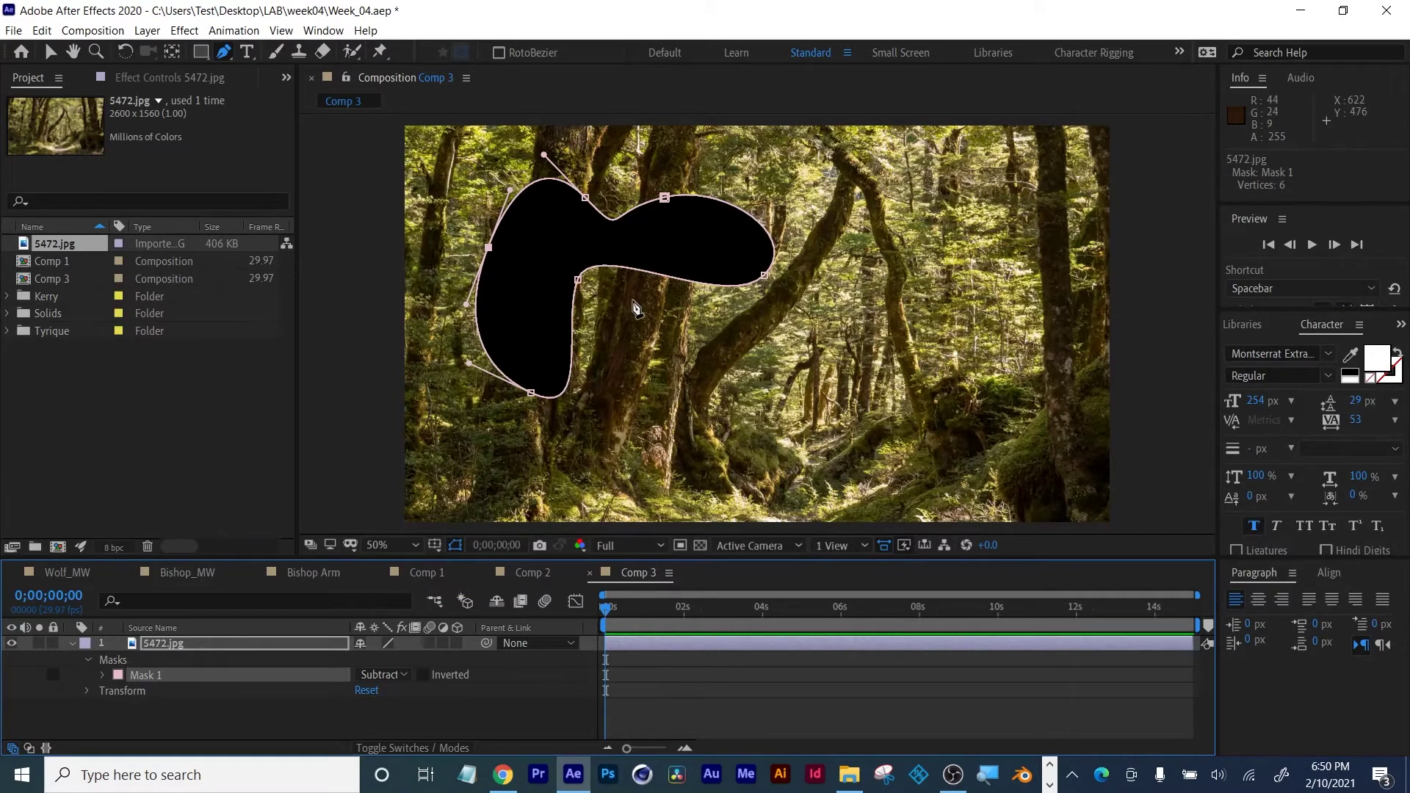
{"action": "left_click", "coordinate": [699, 547]}
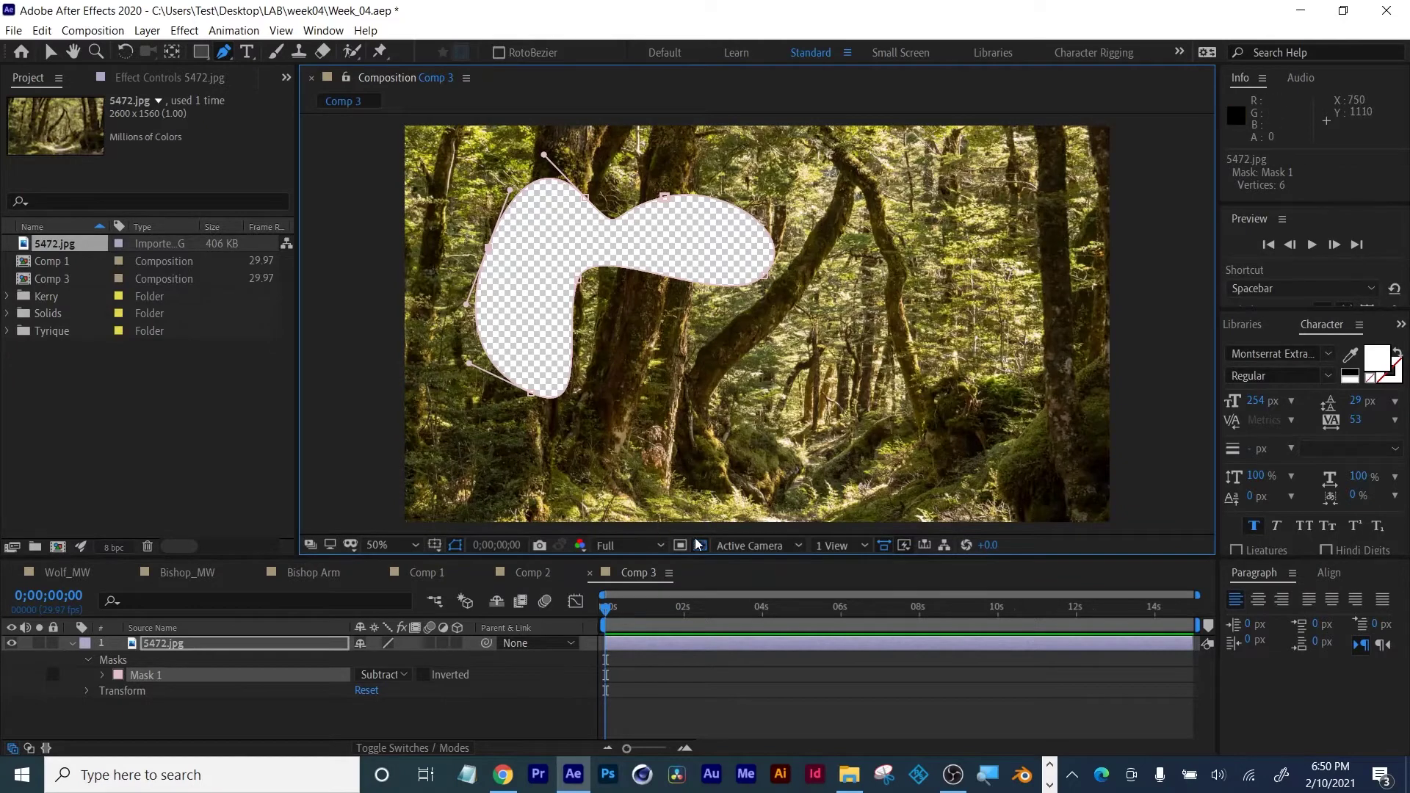
{"action": "left_click", "coordinate": [700, 544]}
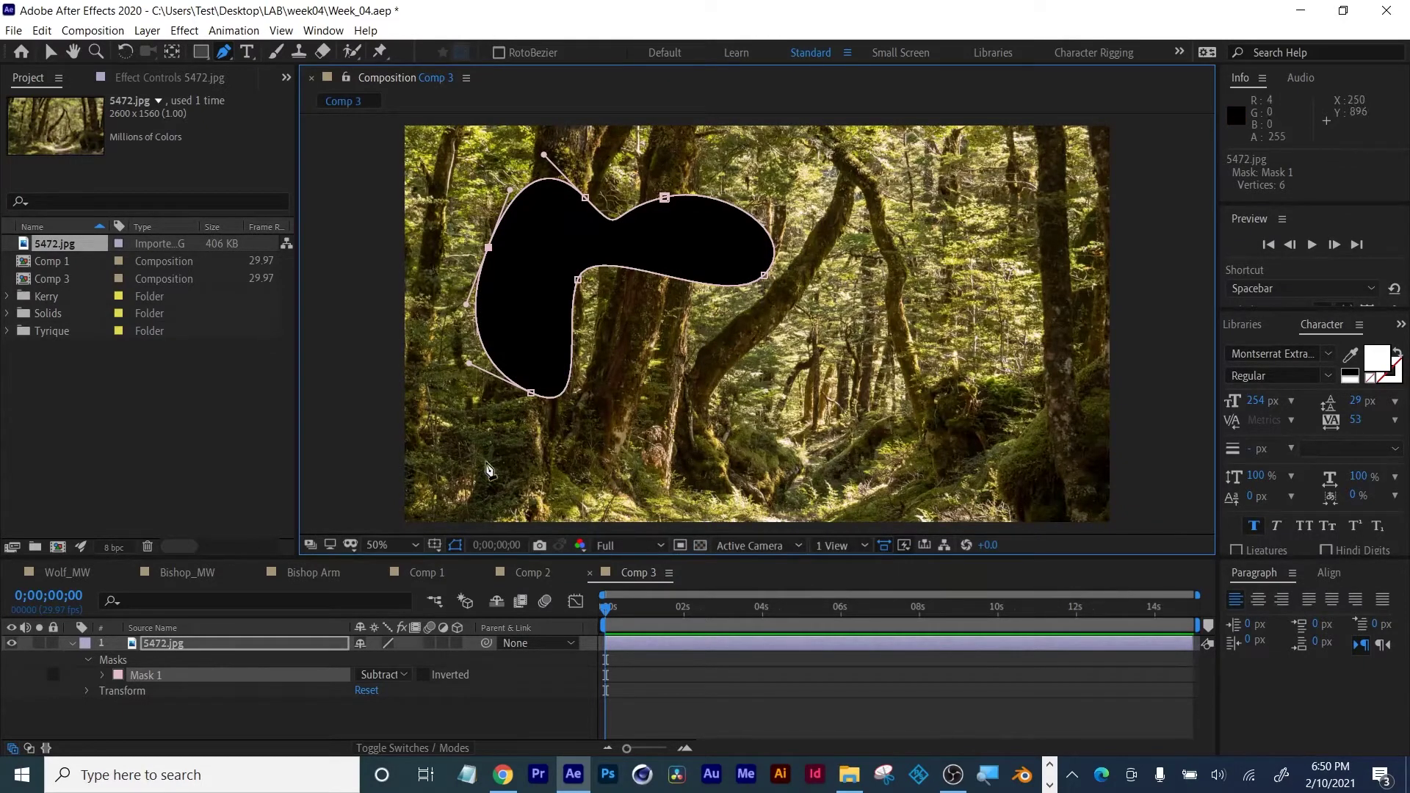
Expand Mask 1's properties and start keyframing its Mask Path at 0;00;00;00
{"action": "left_click", "coordinate": [102, 674]}
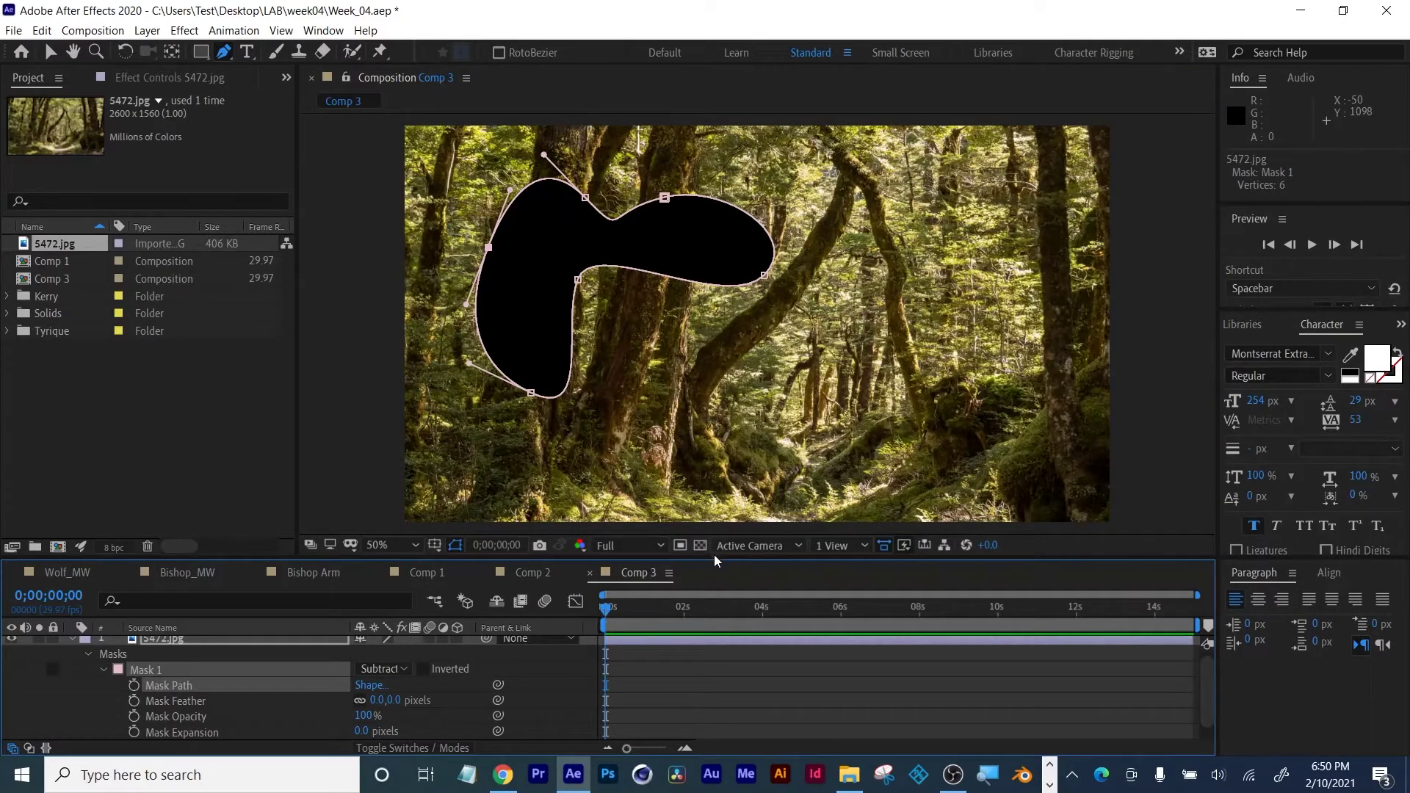
{"action": "left_click_drag", "start_coordinate": [716, 558], "coordinate": [717, 527]}
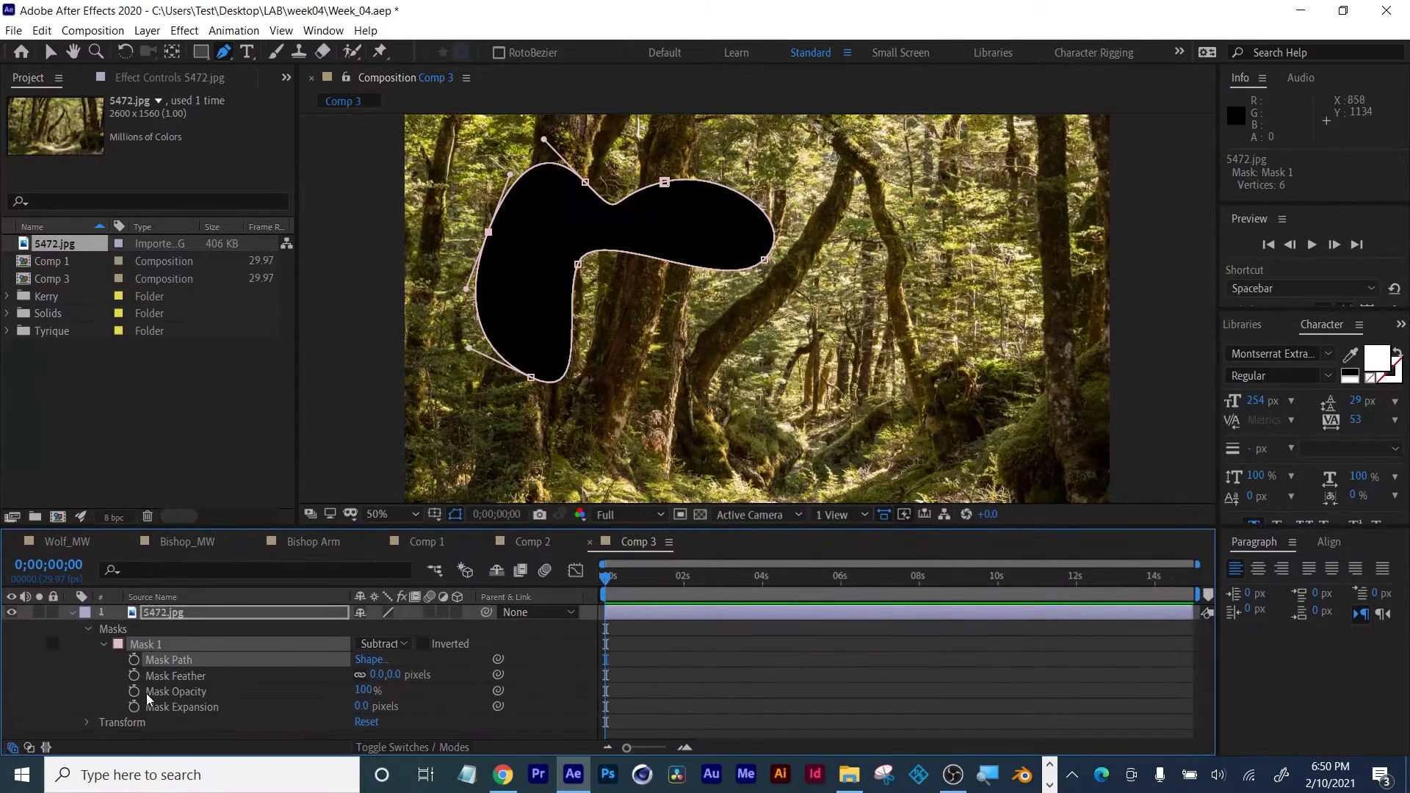
{"action": "left_click", "coordinate": [134, 659]}
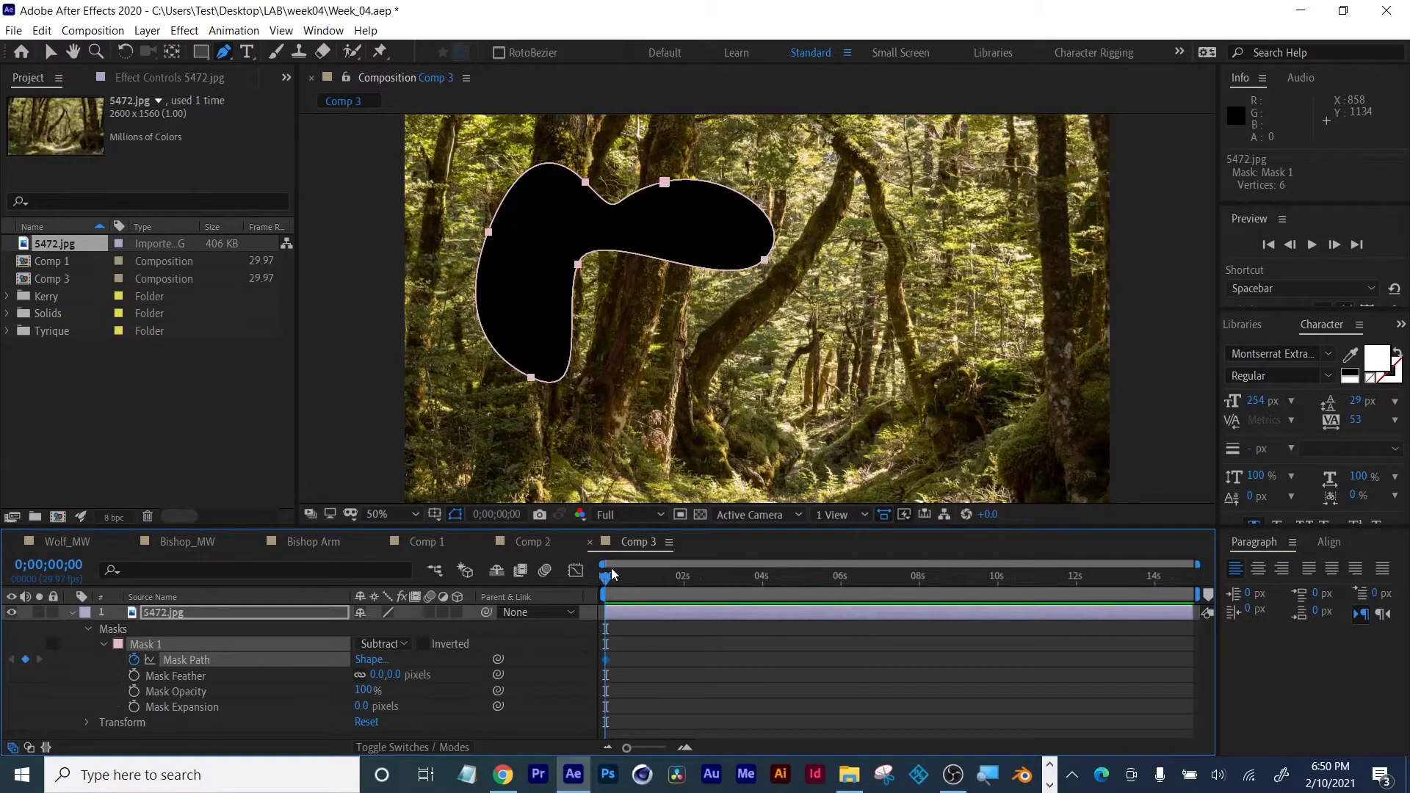
At 0;00;00;20, move the mask's rightmost vertex down and right and its upper-right vertex up and right
{"action": "left_click_drag", "start_coordinate": [611, 567], "coordinate": [631, 572]}
{"action": "left_click", "coordinate": [766, 262]}
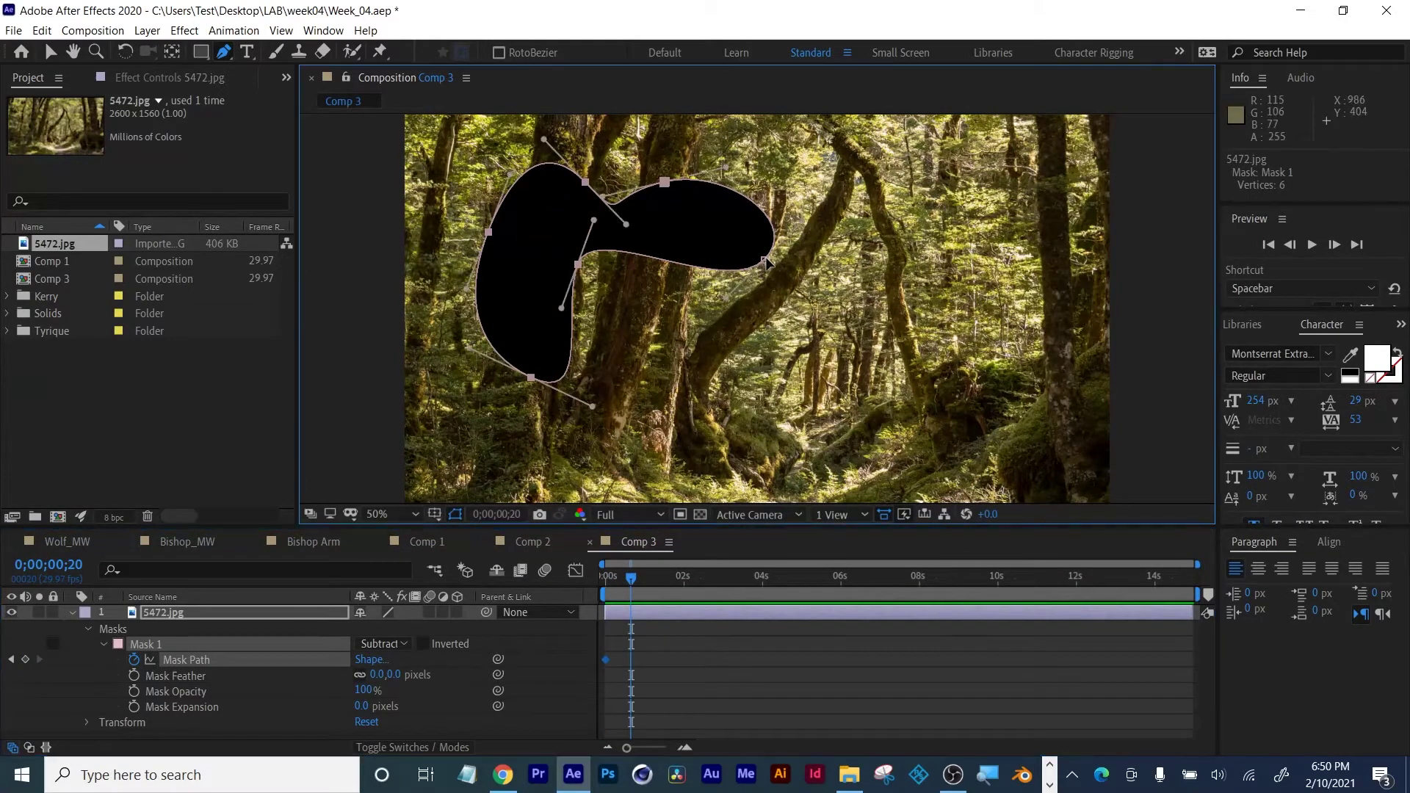
{"action": "left_click_drag", "start_coordinate": [766, 261], "coordinate": [793, 293]}
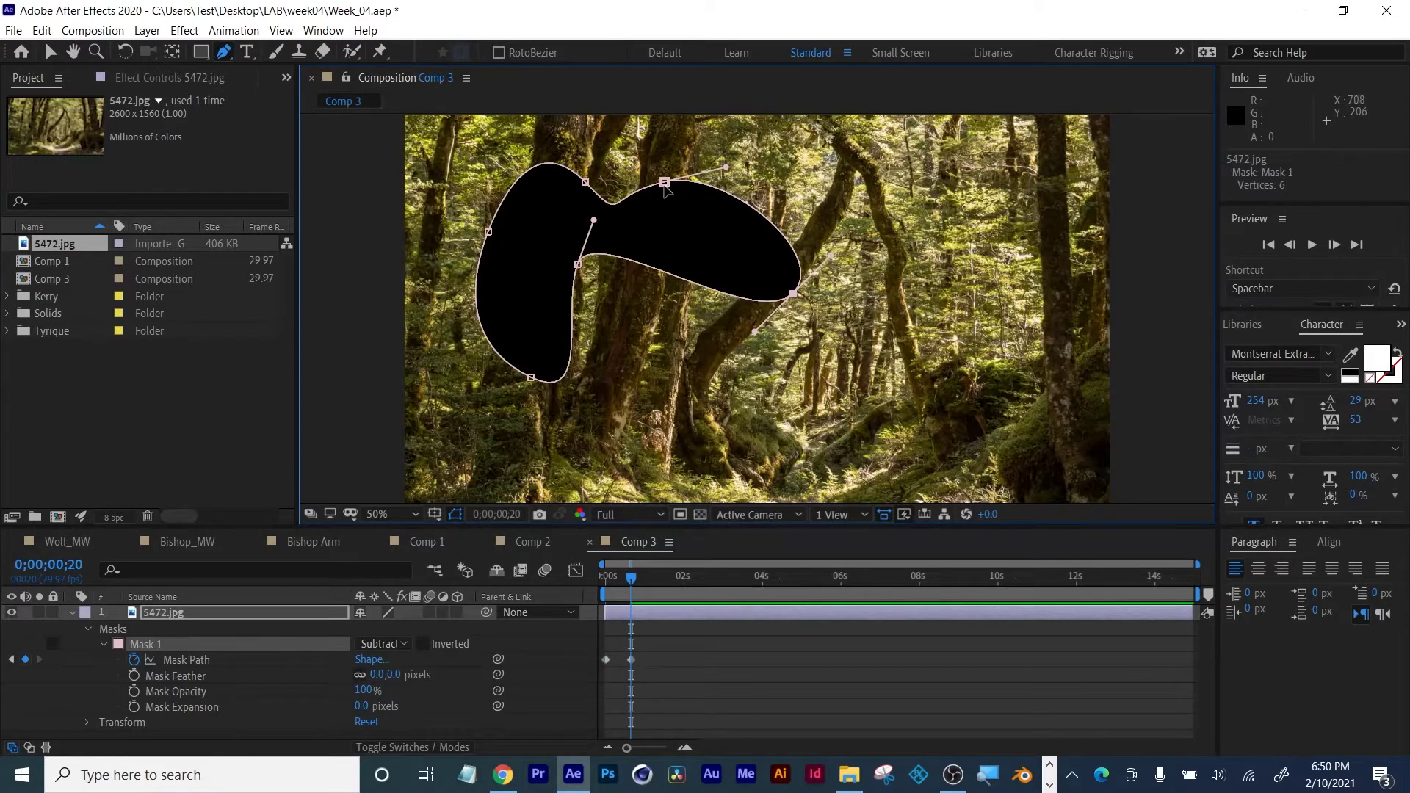
{"action": "left_click_drag", "start_coordinate": [664, 184], "coordinate": [712, 157]}
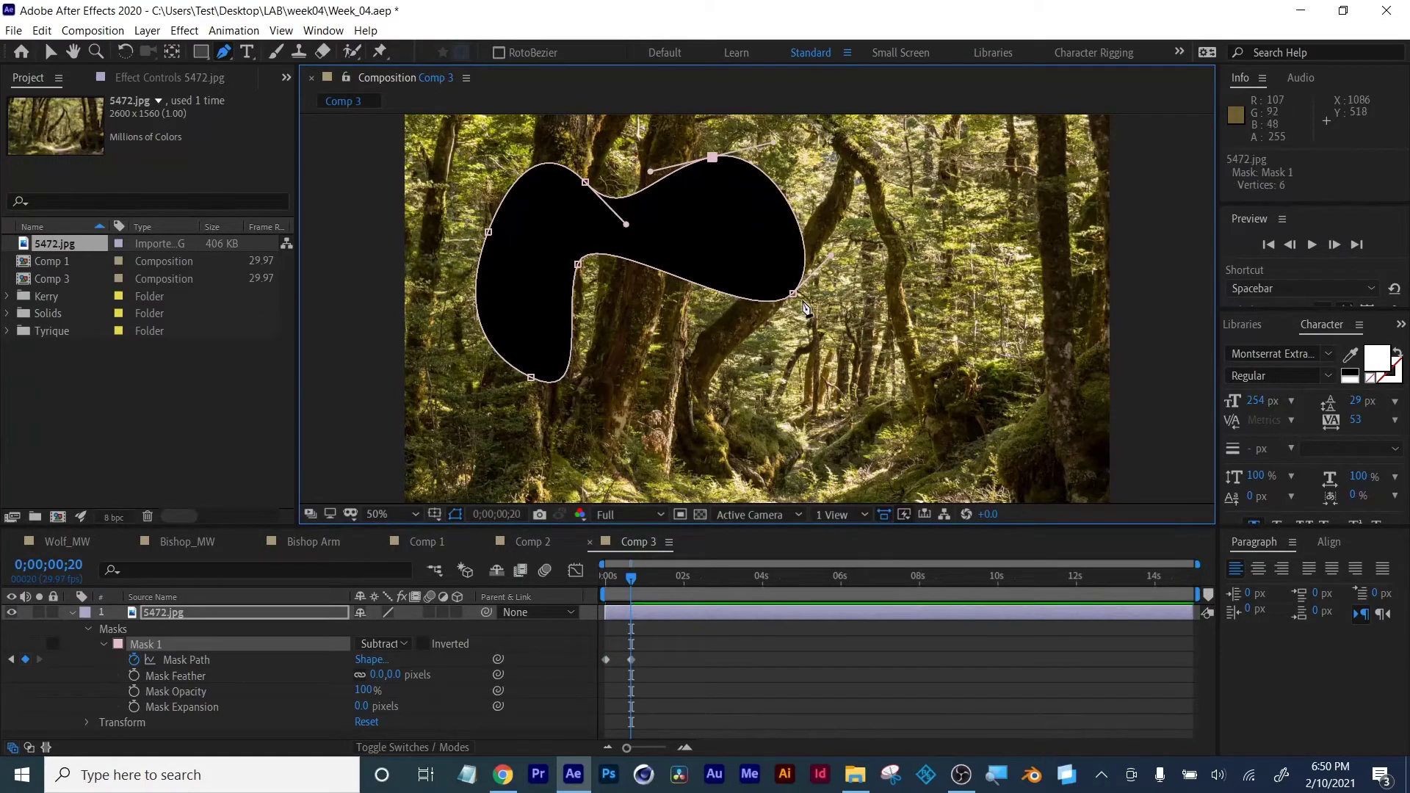
Reshape the mask's inner bend and stretch the lower-right lobe's curve handle downward, and scrub back to 0;00;00;11 to check the morph
{"action": "left_click_drag", "start_coordinate": [578, 263], "coordinate": [575, 347]}
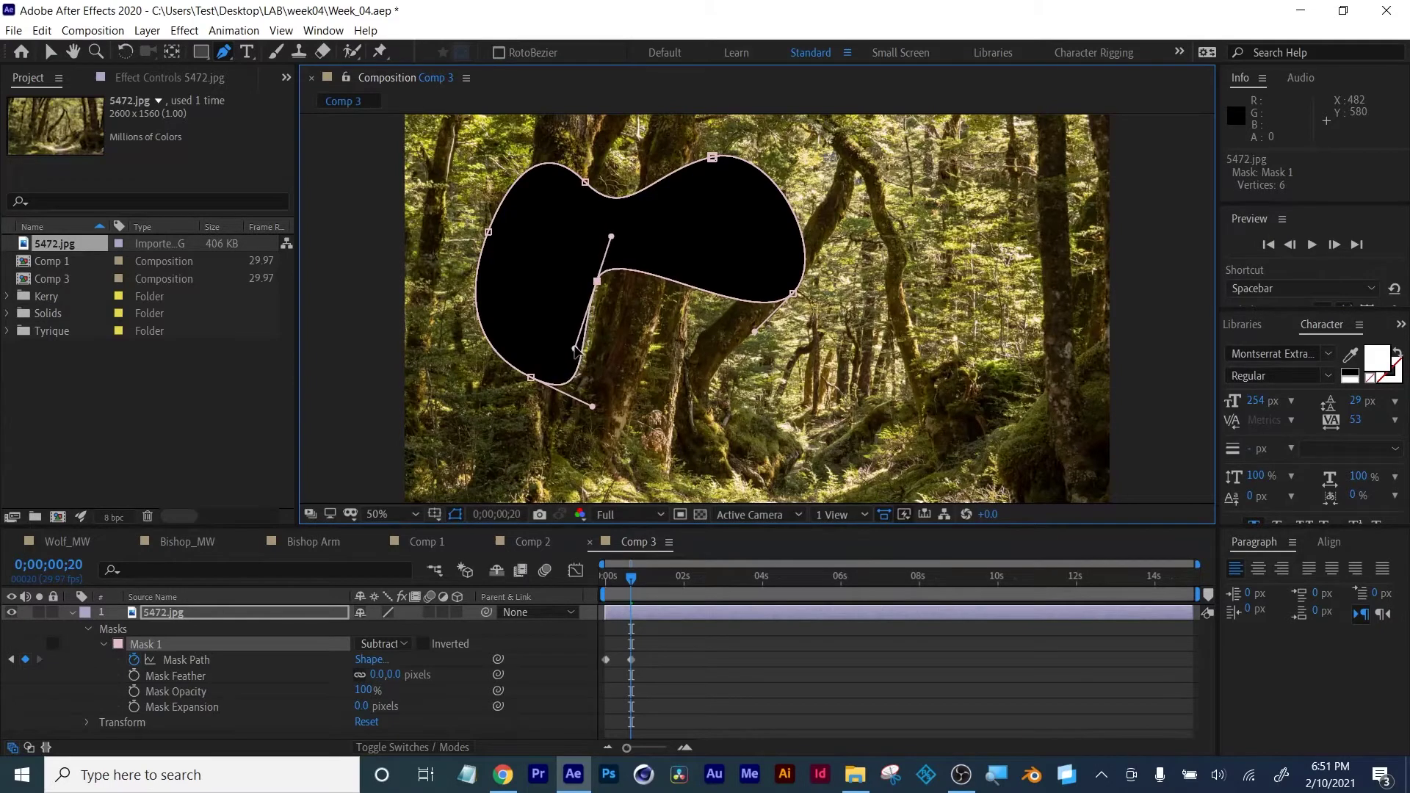
{"action": "left_click_drag", "start_coordinate": [611, 237], "coordinate": [693, 211]}
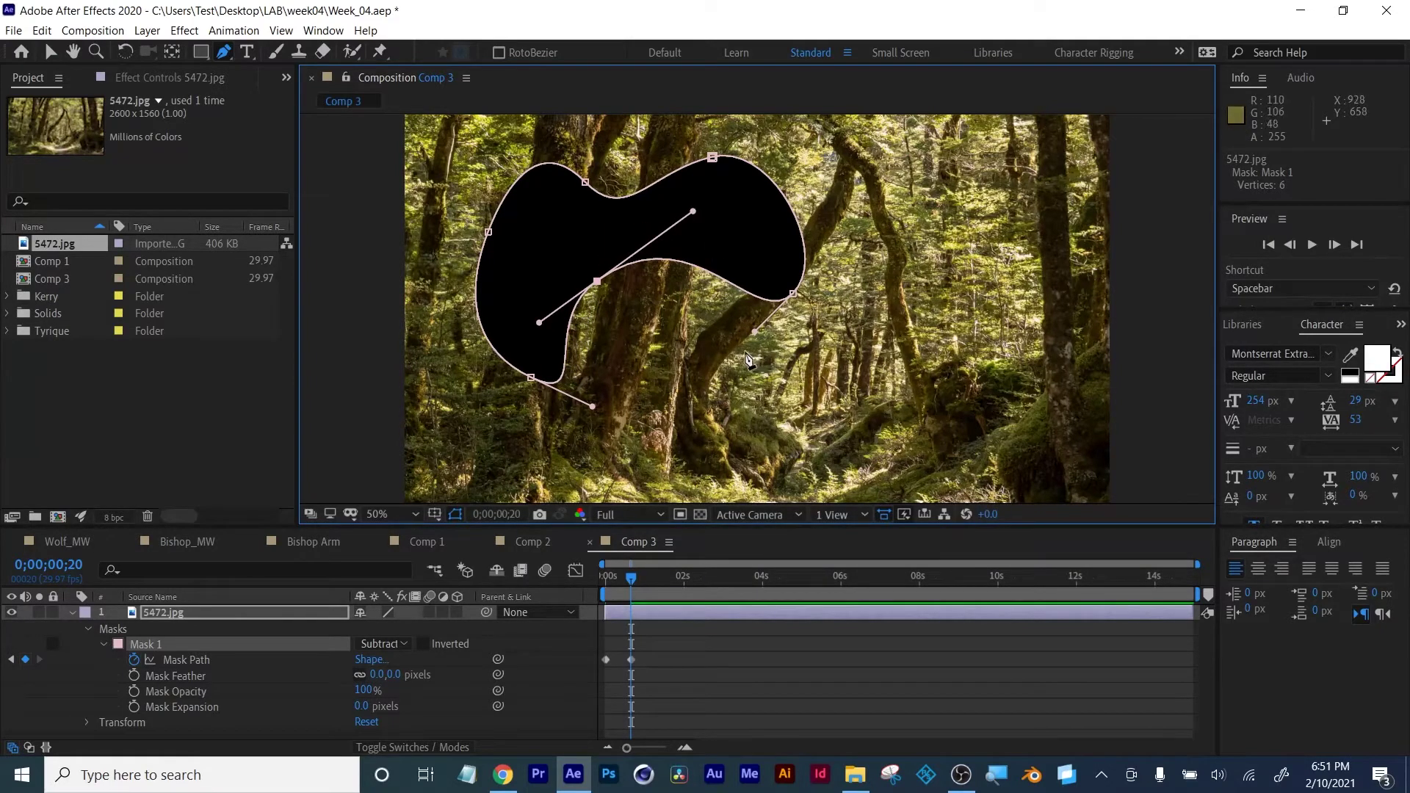
{"action": "left_click_drag", "start_coordinate": [754, 336], "coordinate": [613, 474]}
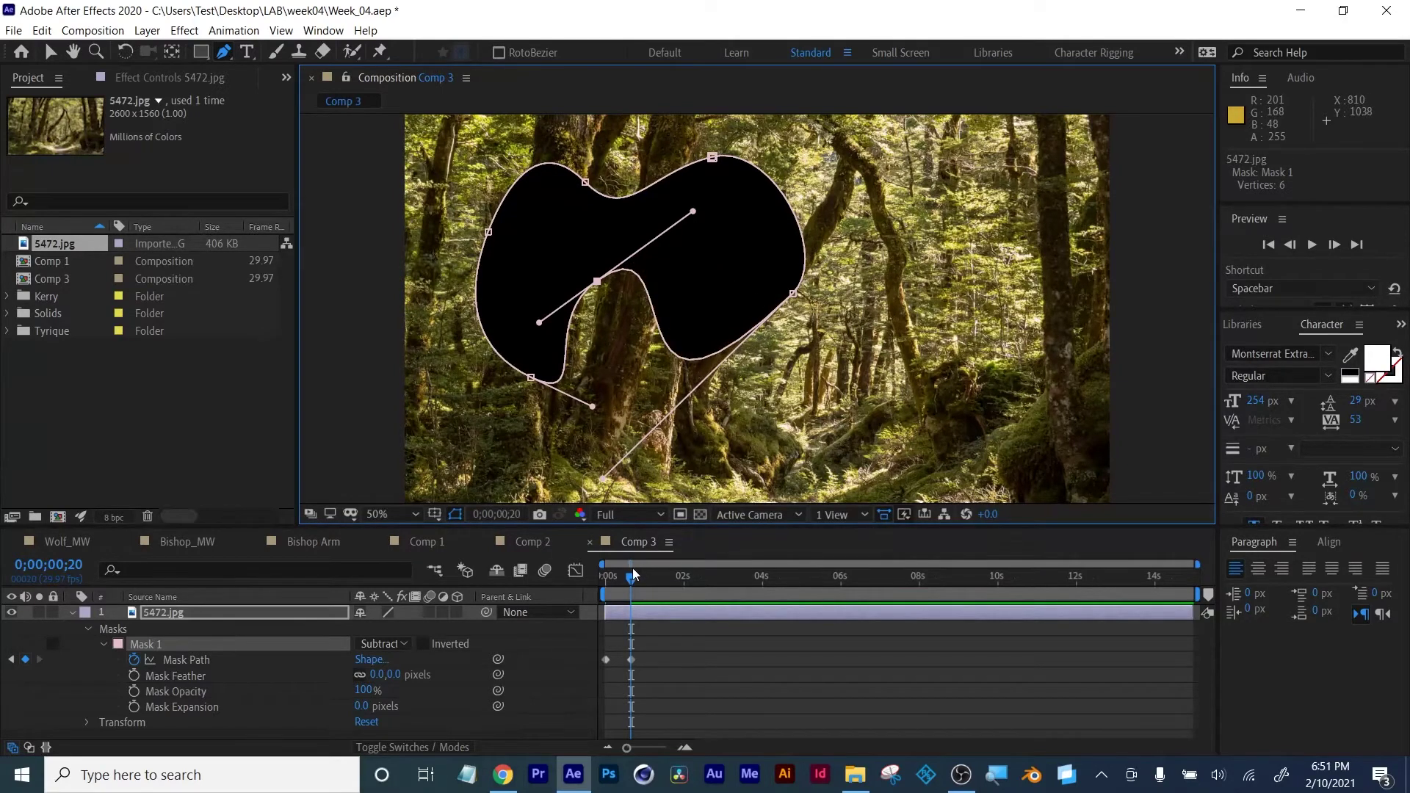
{"action": "mouse_move", "coordinate": [631, 578]}
{"action": "left_mouse_down"}
{"action": "mouse_move", "coordinate": [594, 586]}
{"action": "mouse_move", "coordinate": [634, 586]}
{"action": "mouse_move", "coordinate": [594, 589]}
{"action": "mouse_move", "coordinate": [620, 580]}
{"action": "left_mouse_up"}
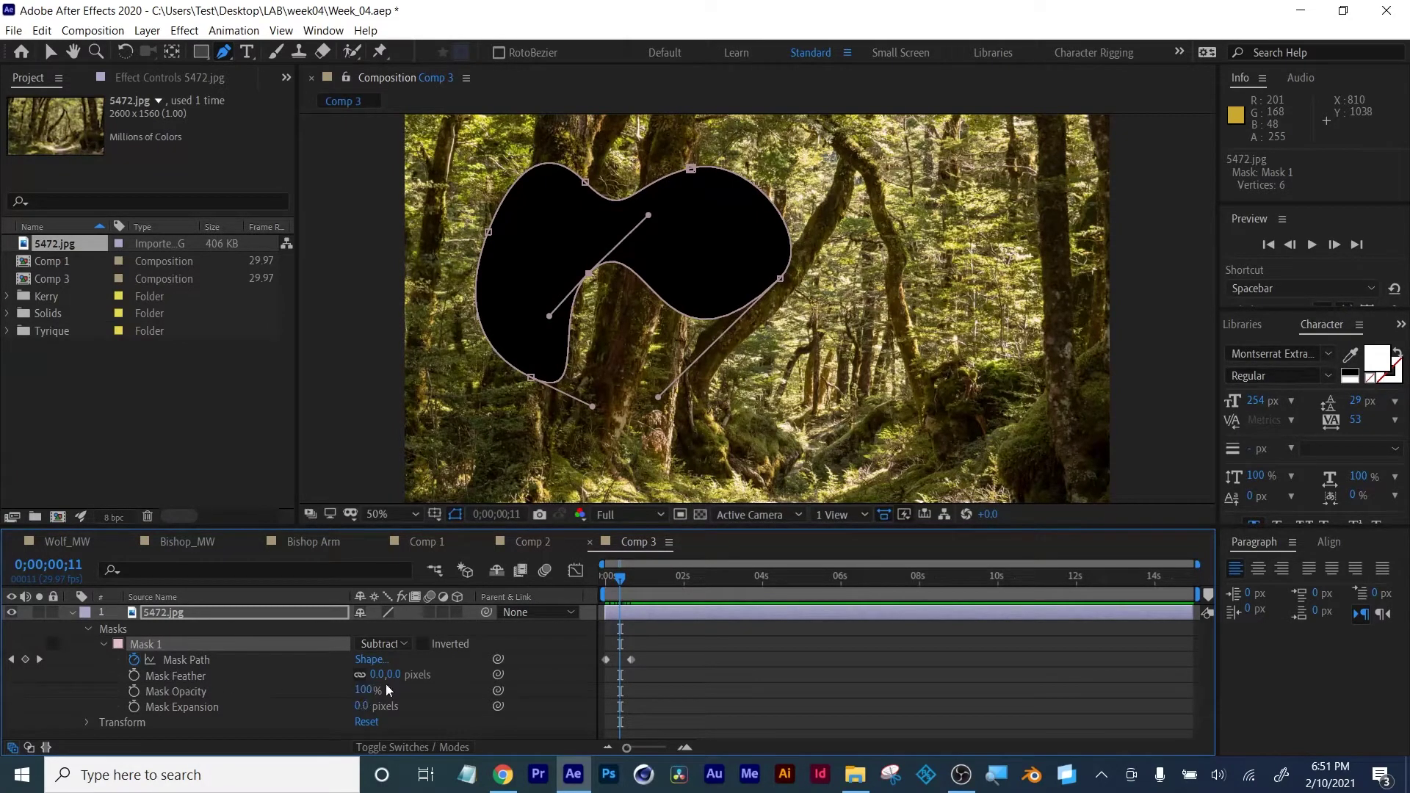
Set Mask 1's feather to 200 pixels, and inspect the soft edge with the mask outline hidden and against transparency
{"action": "left_click_drag", "start_coordinate": [385, 675], "coordinate": [527, 683]}
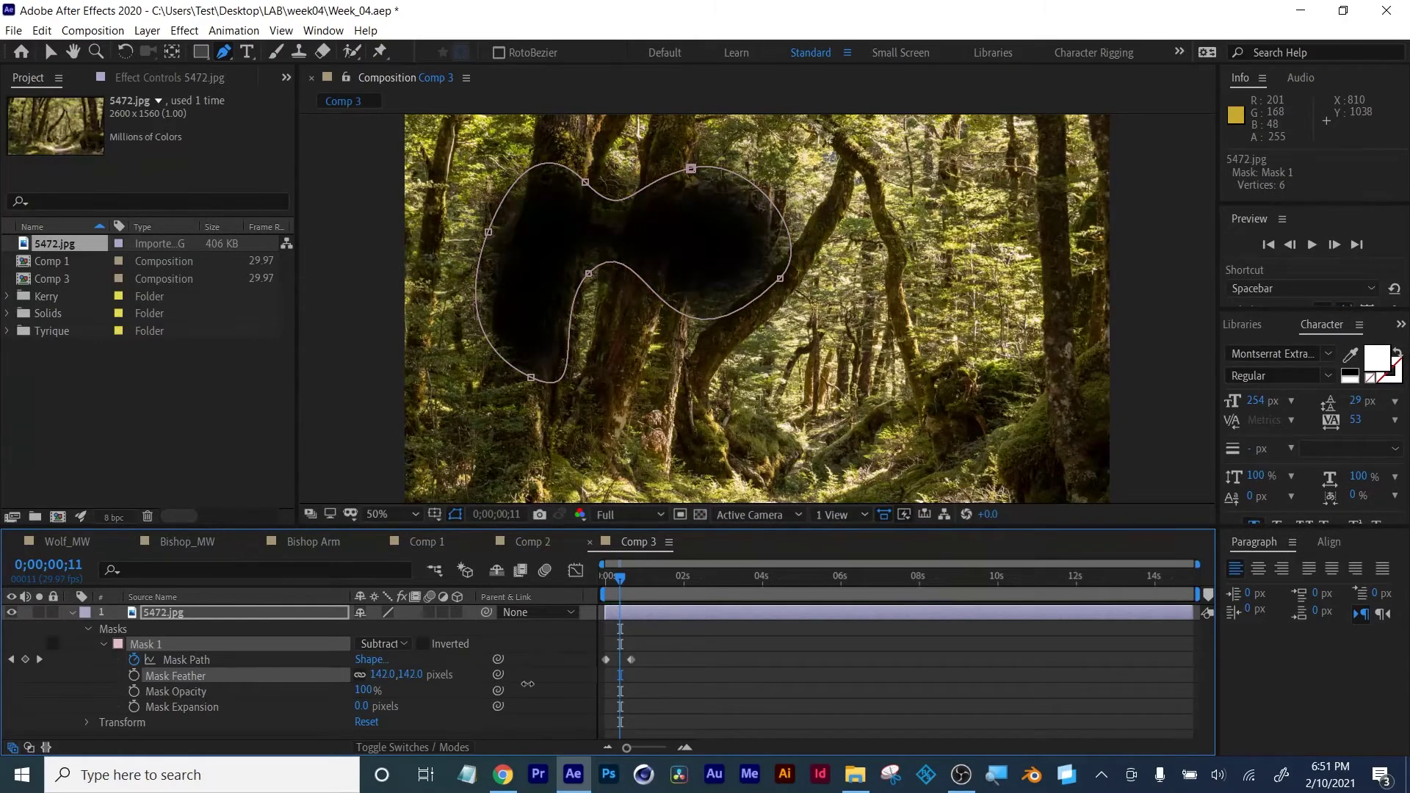
{"action": "left_click", "coordinate": [456, 514]}
{"action": "left_click", "coordinate": [456, 514]}
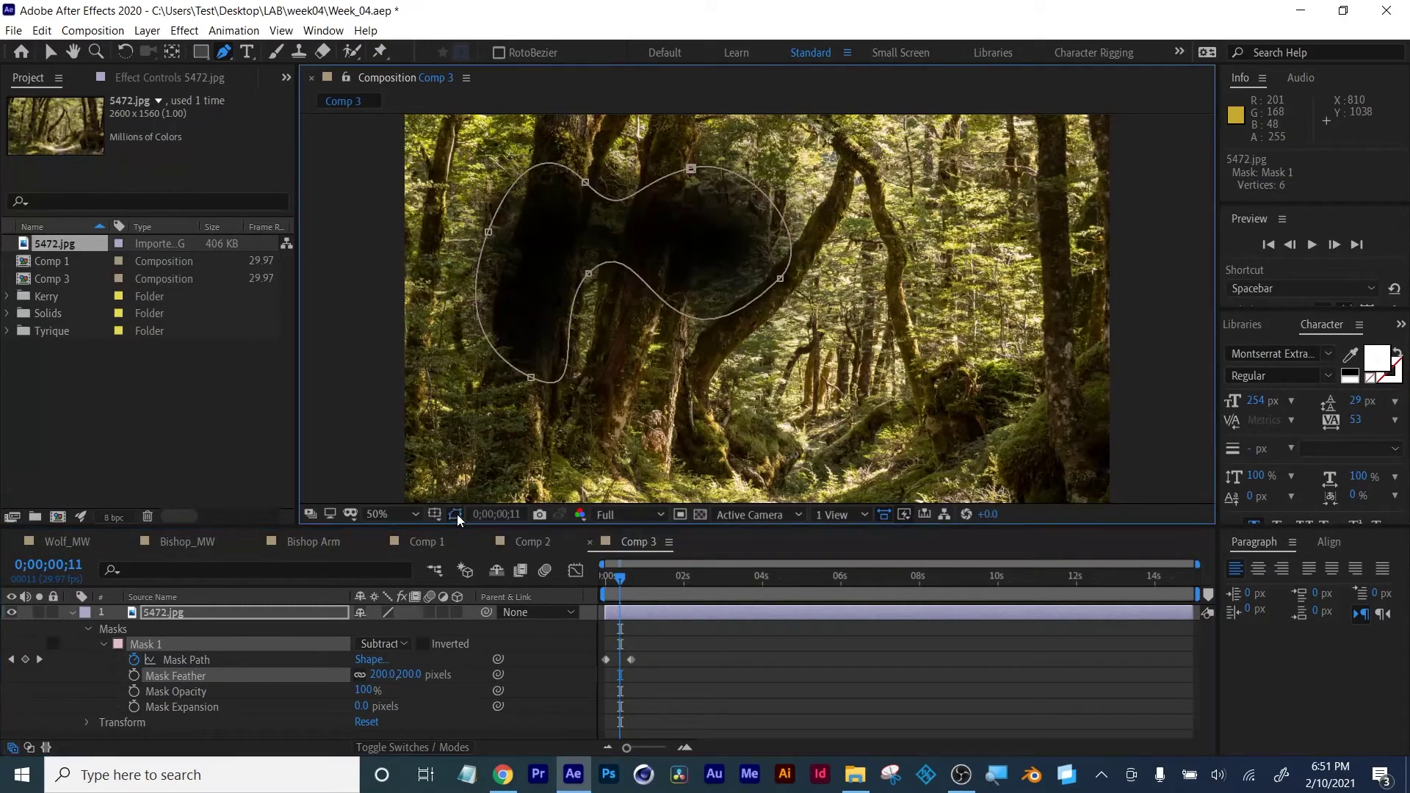
{"action": "left_click", "coordinate": [456, 514]}
{"action": "left_click", "coordinate": [699, 515]}
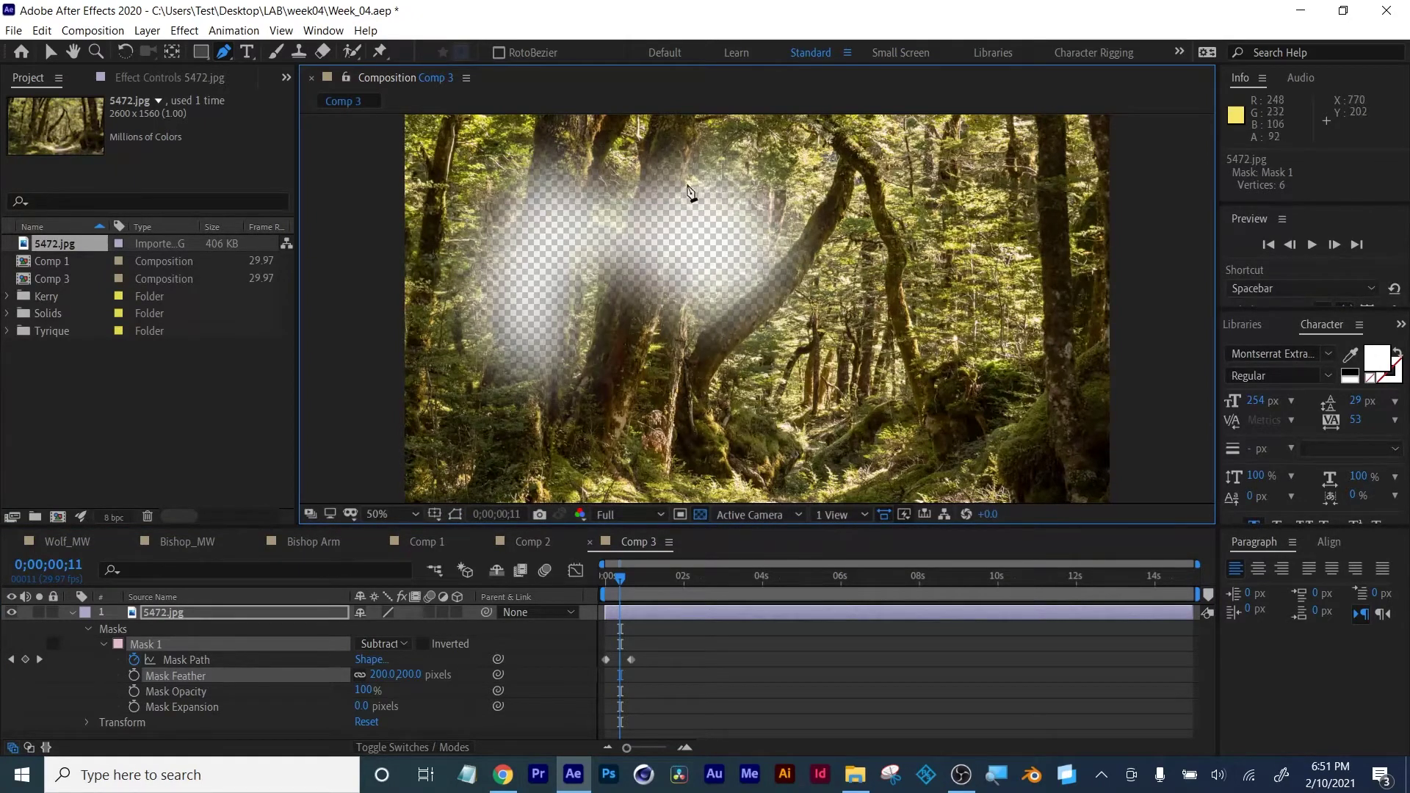
{"action": "left_click", "coordinate": [699, 515]}
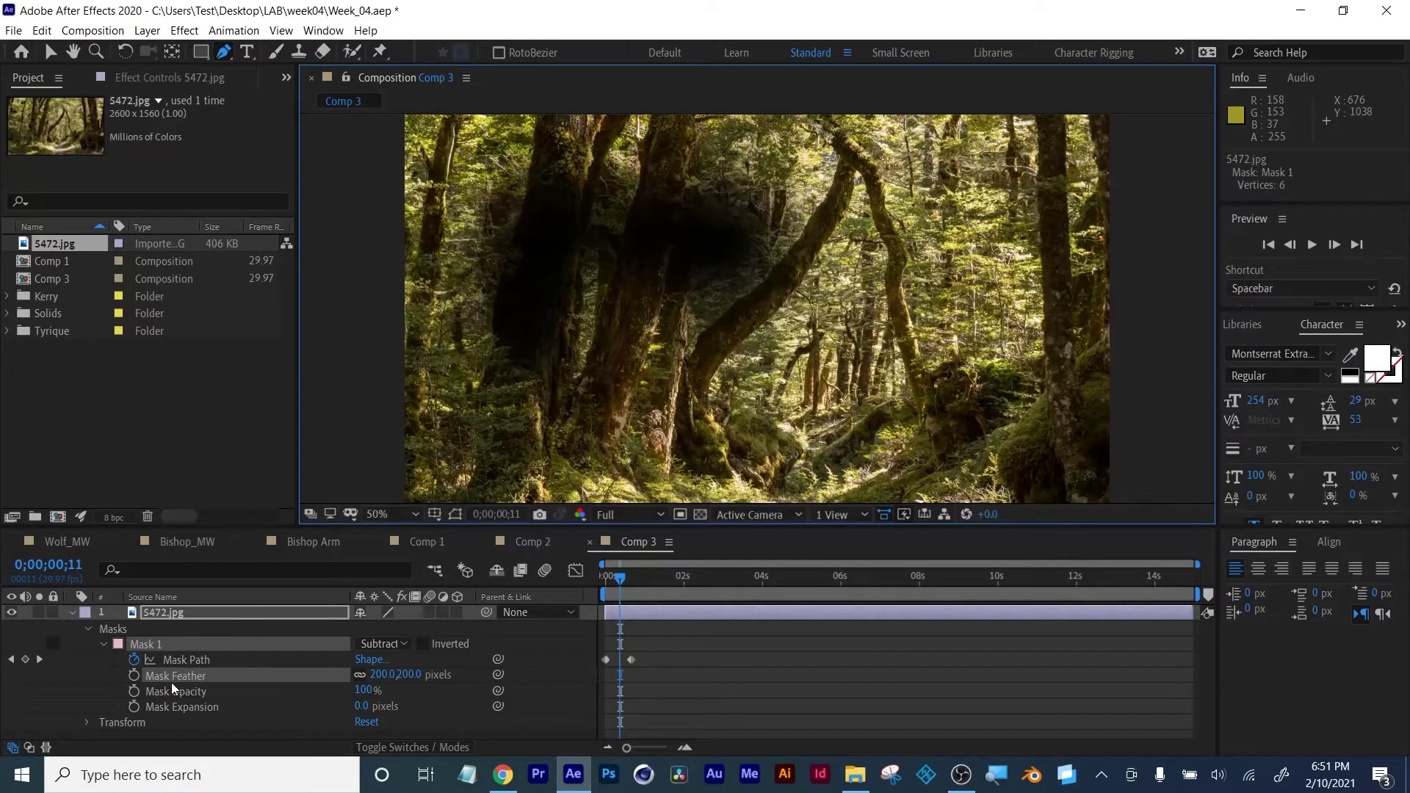
Keyframe Mask Expansion from -106 pixels at 0;00;00;00 to a larger value at about two seconds, and check the growing hole over transparency
{"action": "left_click_drag", "start_coordinate": [362, 709], "coordinate": [433, 710]}
{"action": "left_click", "coordinate": [595, 579]}
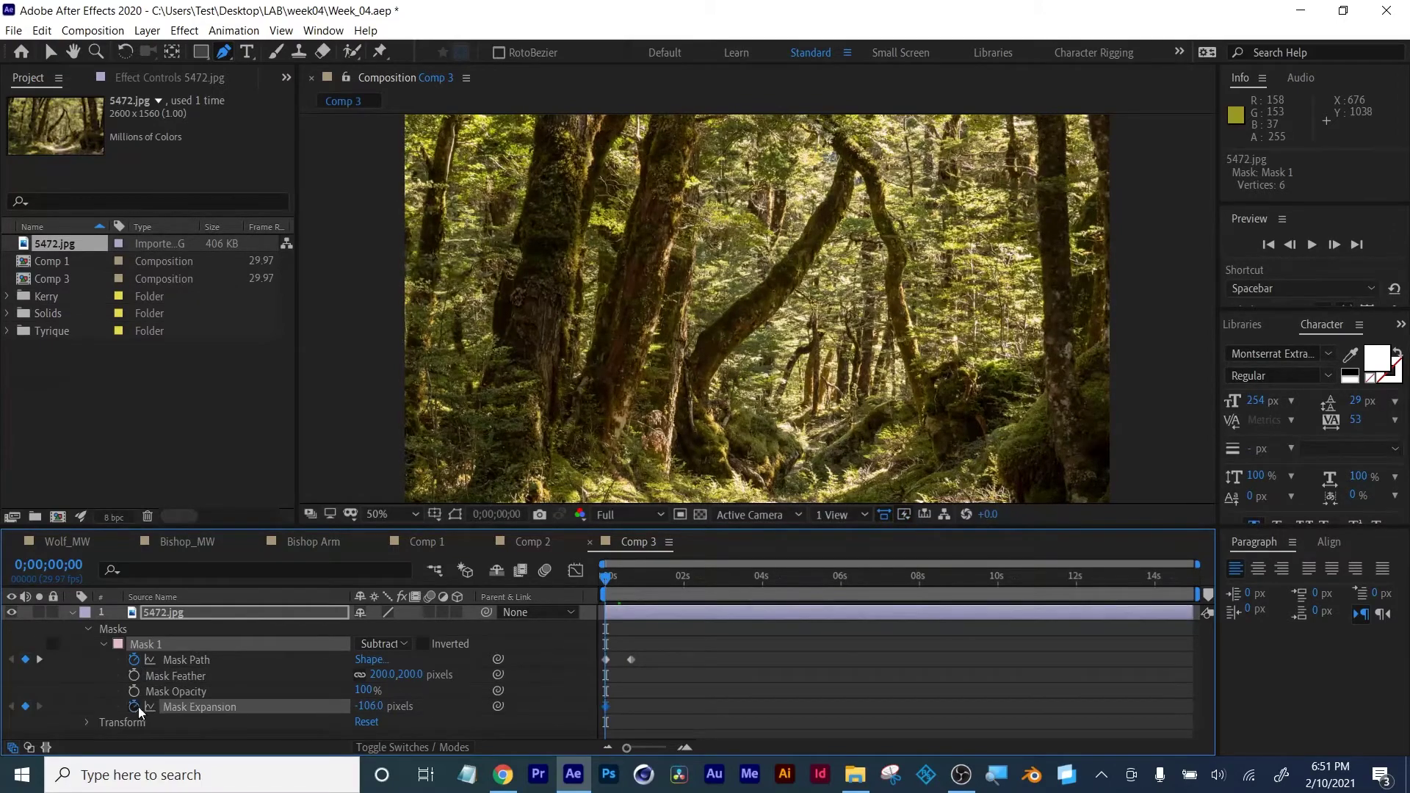
{"action": "left_click", "coordinate": [681, 578]}
{"action": "left_click_drag", "start_coordinate": [371, 706], "coordinate": [606, 577]}
{"action": "left_click", "coordinate": [699, 515]}
{"action": "scroll", "coordinate": [756, 308], "scroll_direction": "down", "scroll_amount": 2}
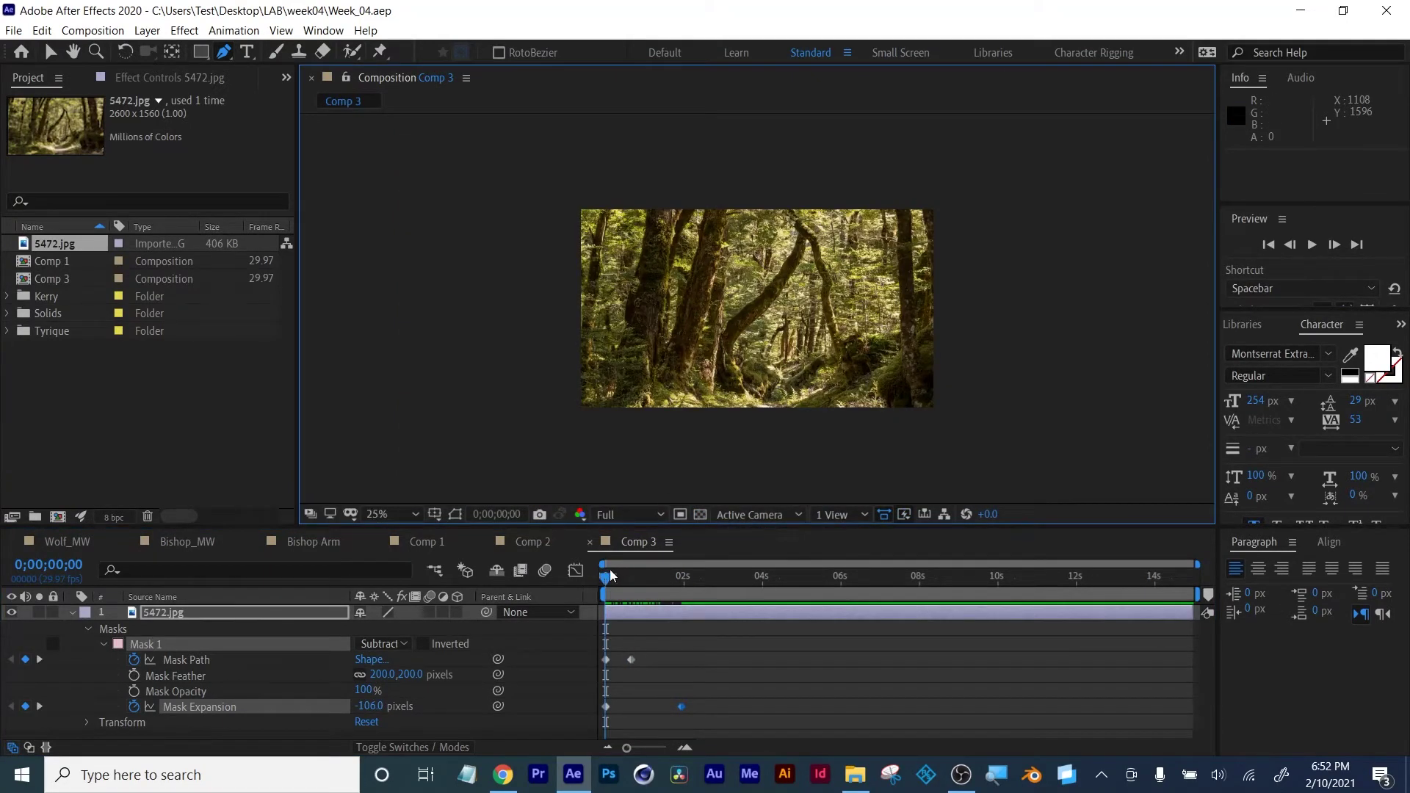
{"action": "left_click", "coordinate": [647, 577]}
{"action": "scroll", "coordinate": [556, 367], "scroll_direction": "up", "scroll_amount": 2}
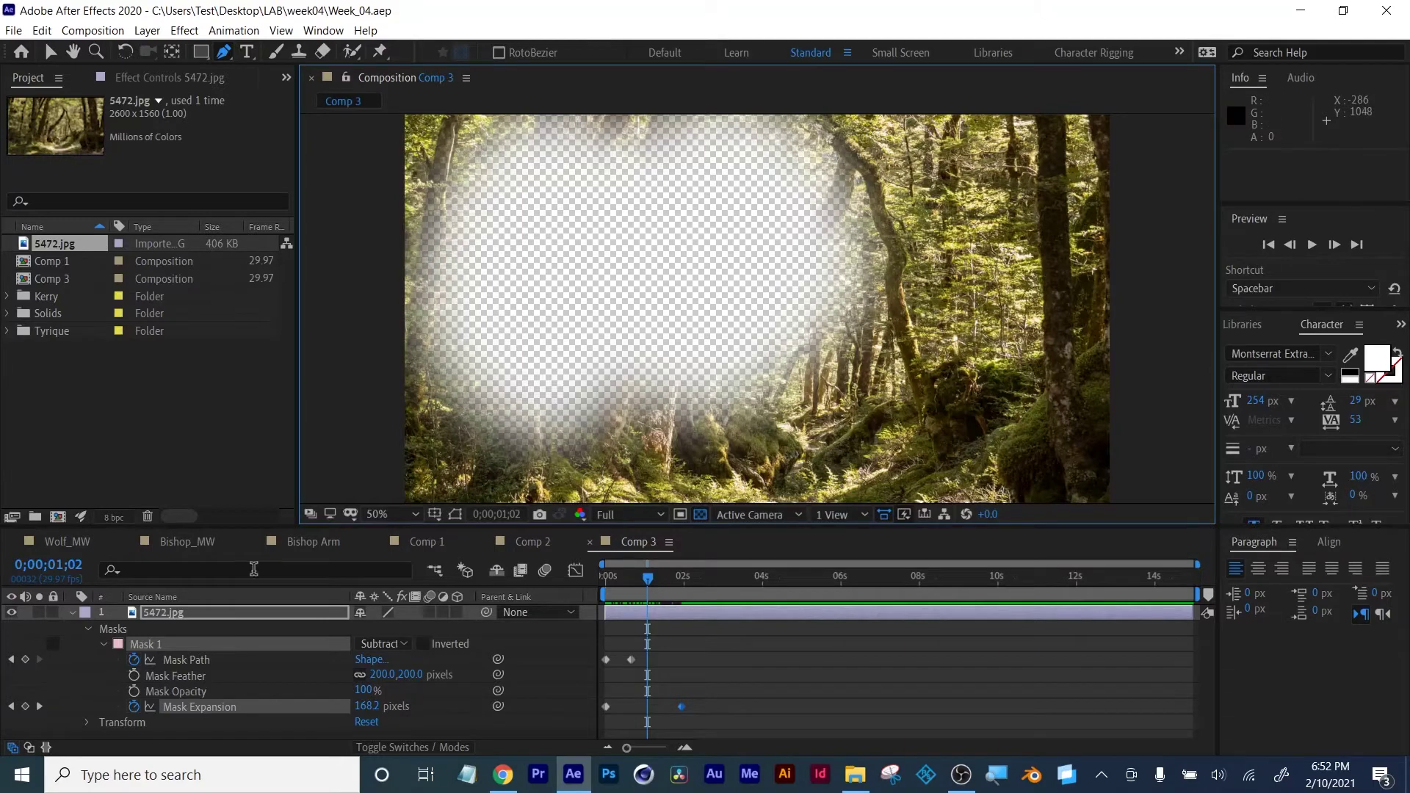
Mask a second 5472.jpg layer with a five-vertex shape, and place Mask Feather points along the mask's right edge
{"action": "left_click", "coordinate": [157, 623]}
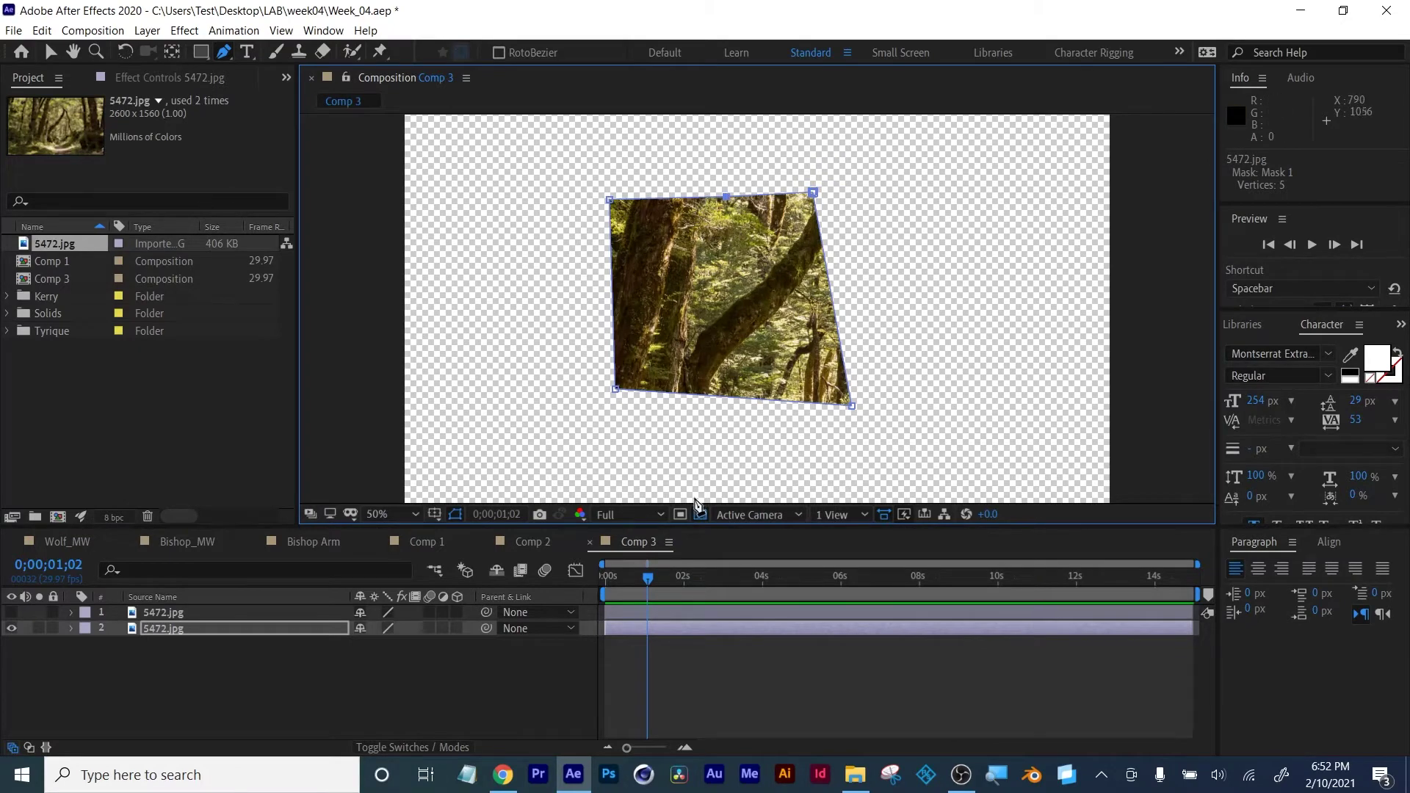
{"action": "left_click", "coordinate": [223, 51]}
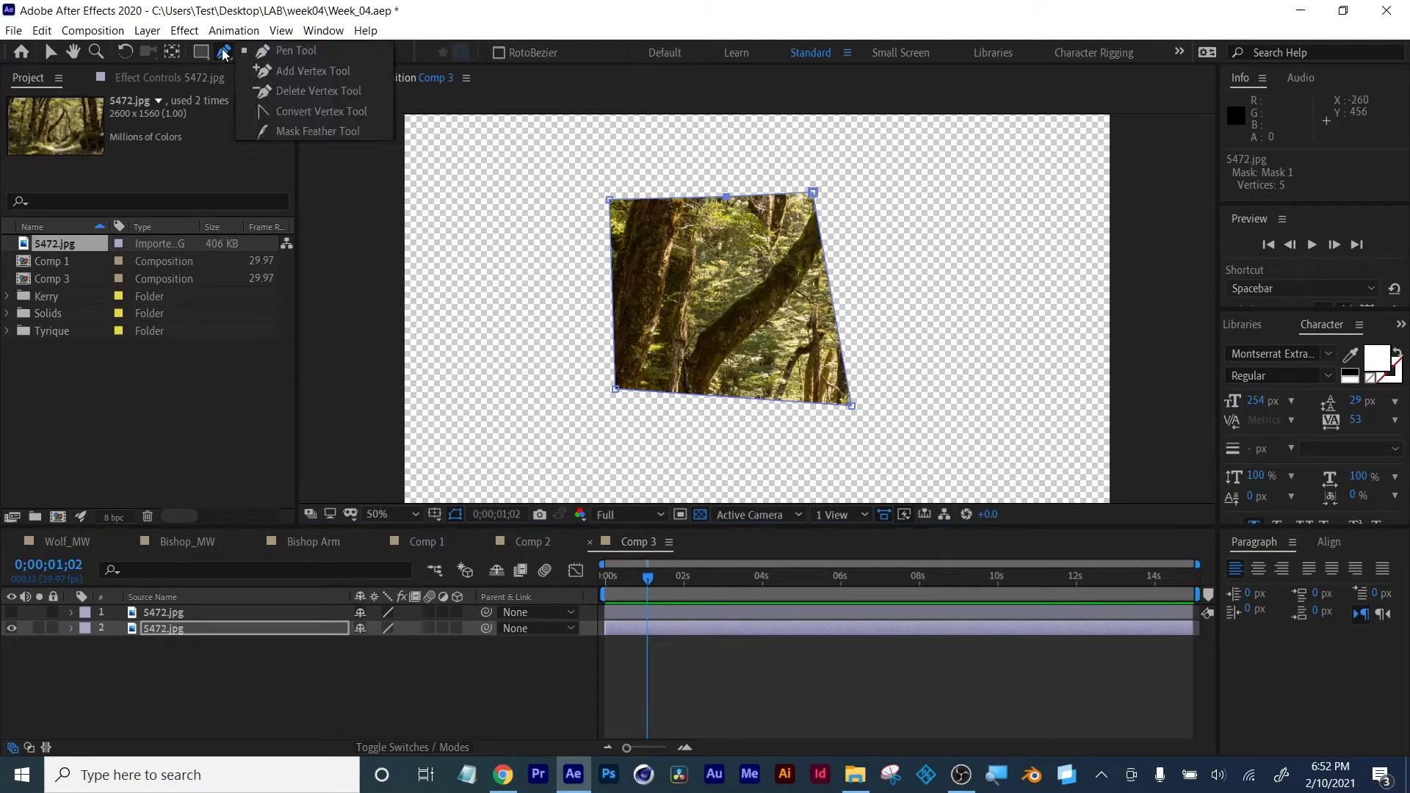
{"action": "left_click", "coordinate": [313, 131]}
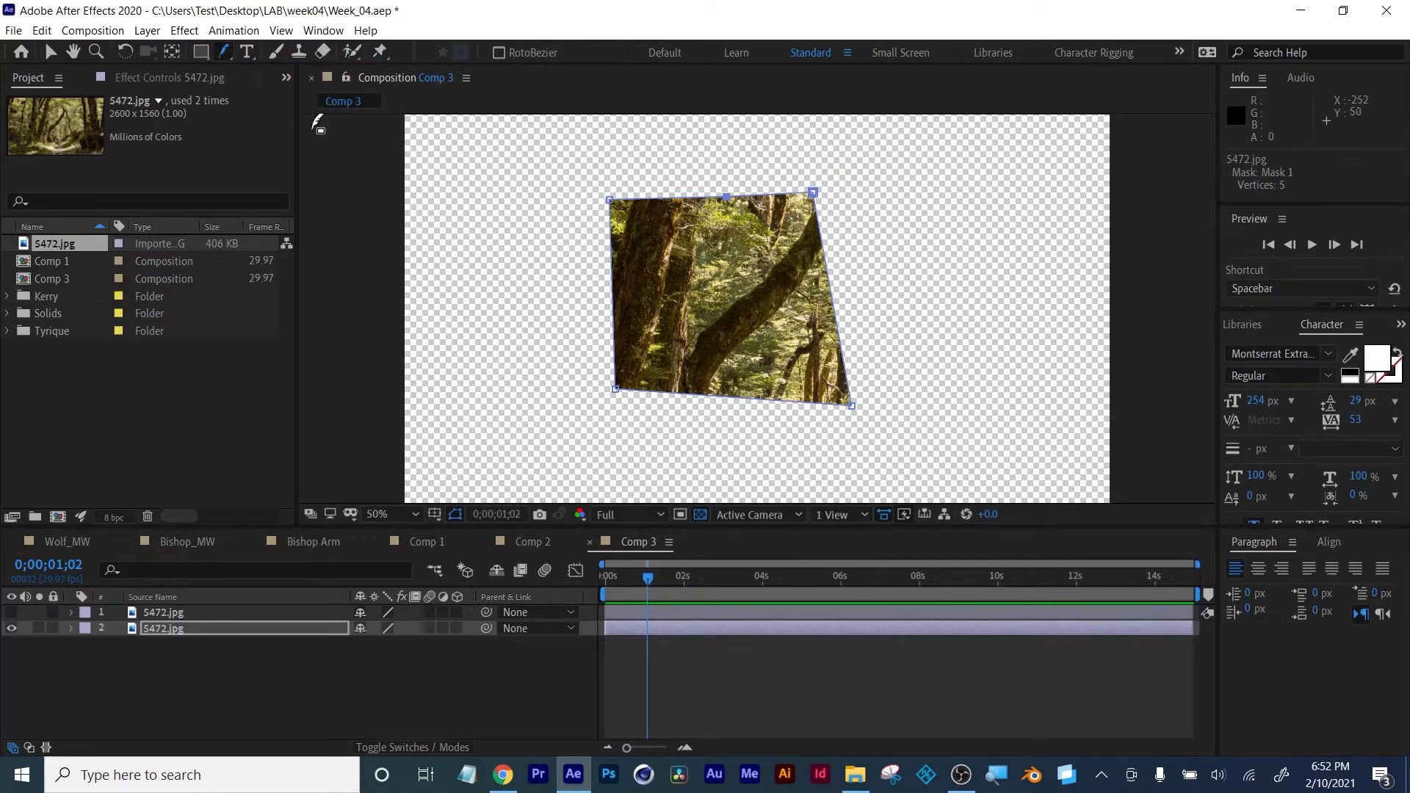
{"action": "left_click", "coordinate": [823, 250]}
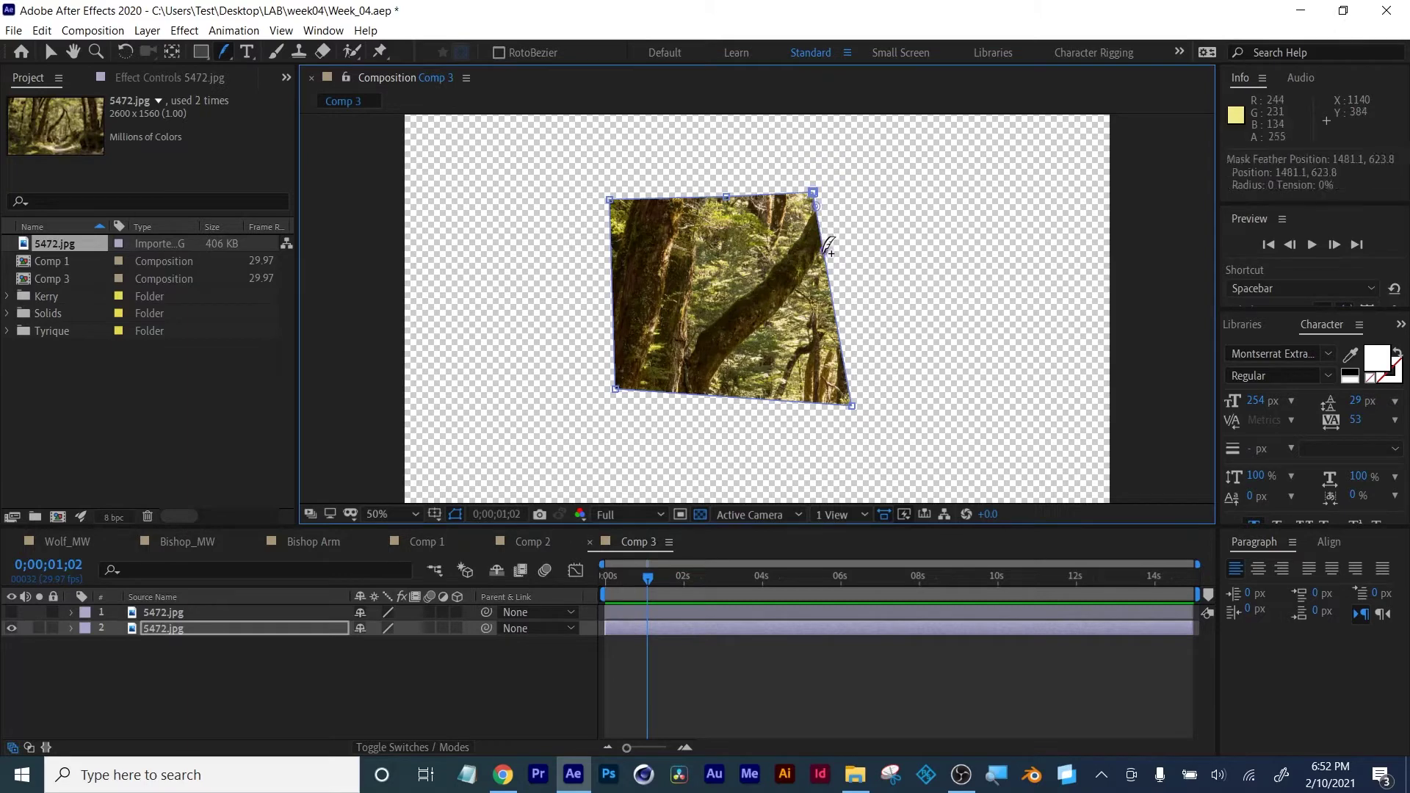
{"action": "left_click", "coordinate": [837, 318]}
{"action": "left_click", "coordinate": [847, 381]}
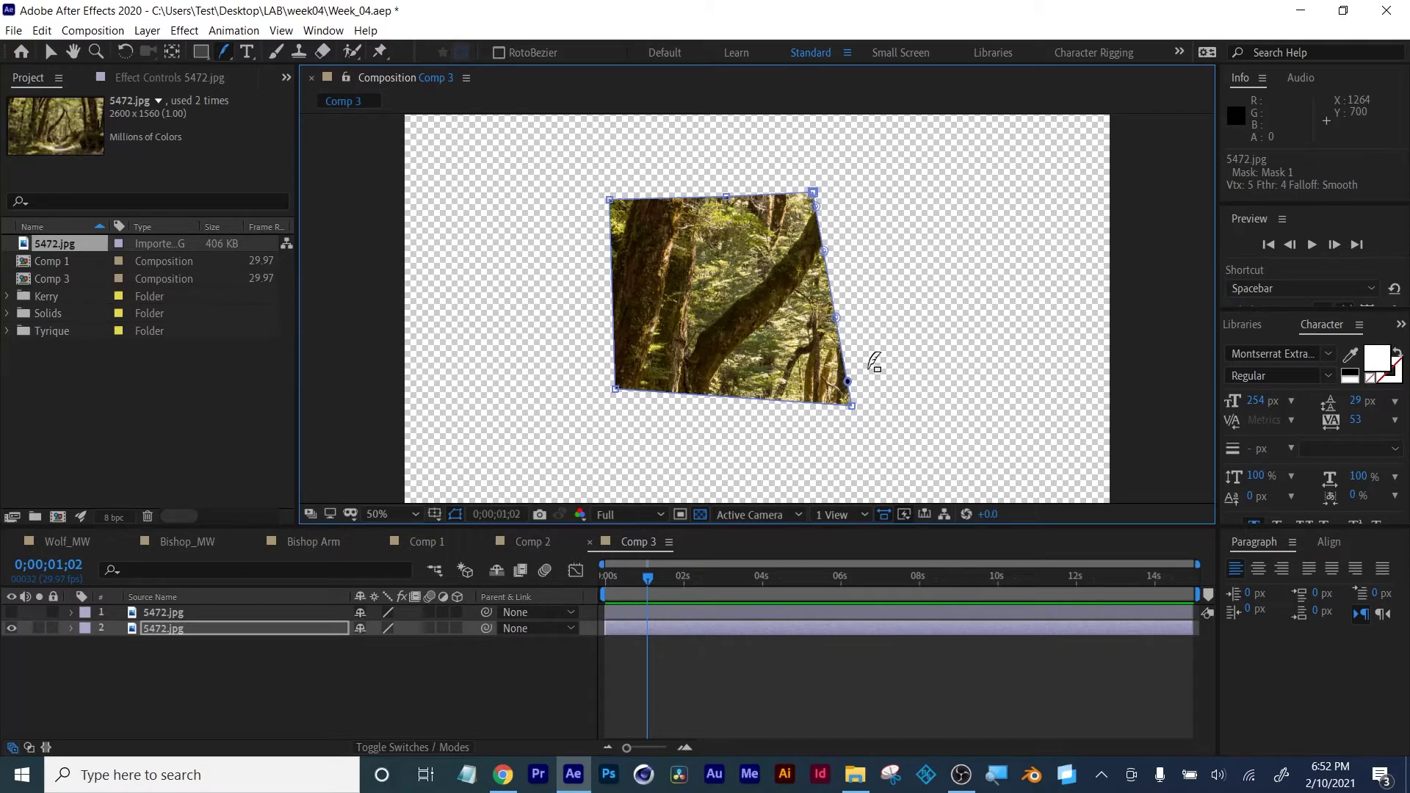
Pull the right edge's feather points outward by varying amounts, with the widest feather near the middle
{"action": "left_click_drag", "start_coordinate": [836, 318], "coordinate": [915, 324]}
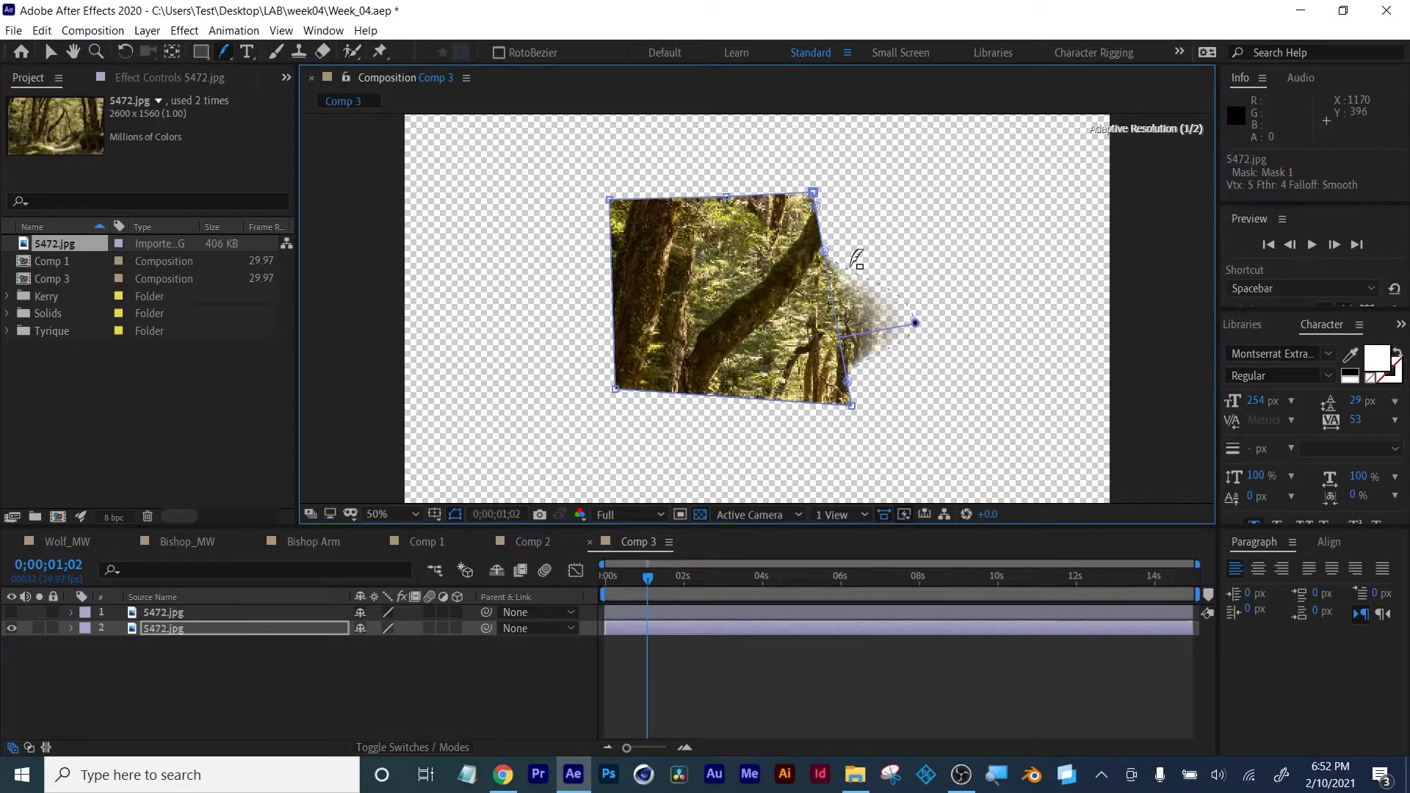
{"action": "left_click_drag", "start_coordinate": [825, 253], "coordinate": [877, 246]}
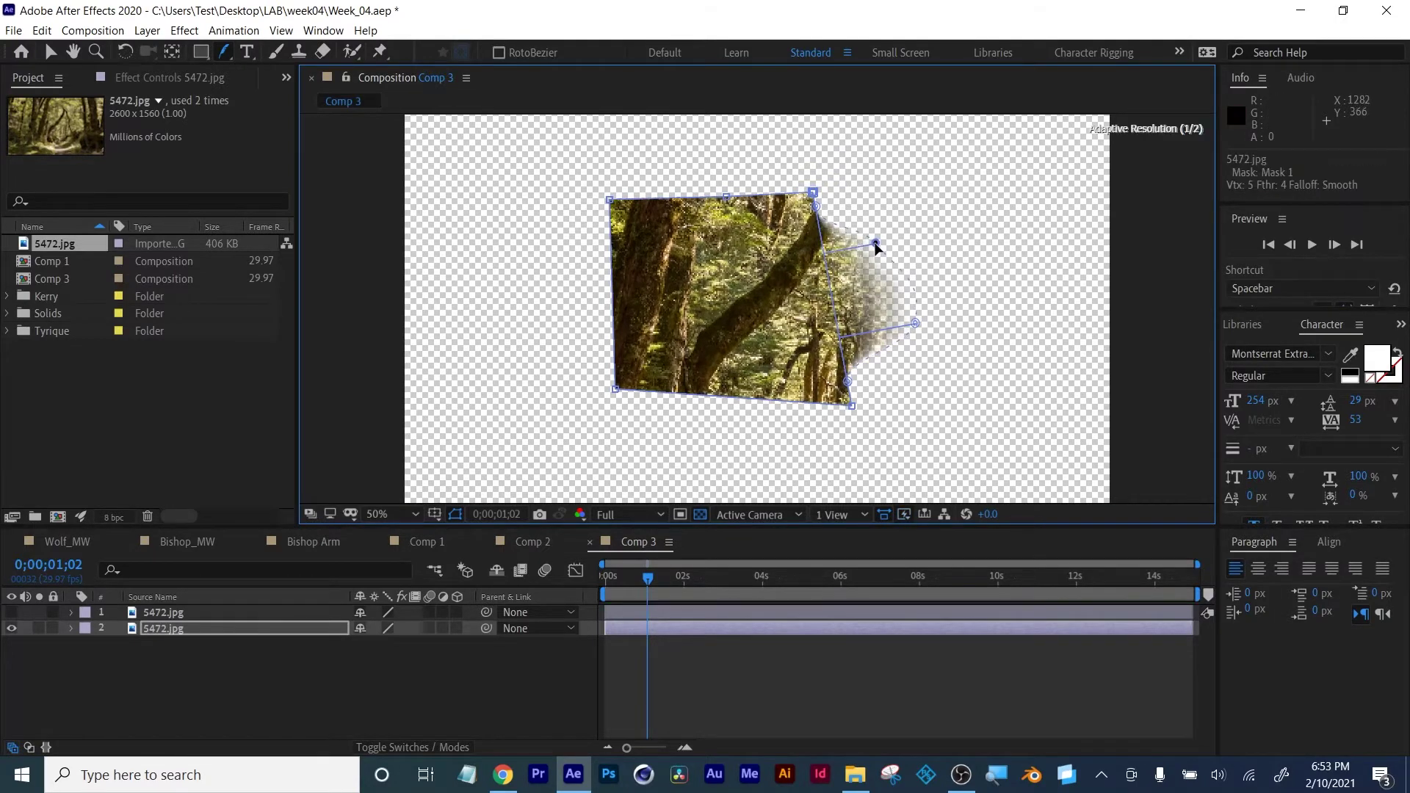
{"action": "left_click_drag", "start_coordinate": [816, 206], "coordinate": [842, 210]}
{"action": "left_click_drag", "start_coordinate": [846, 381], "coordinate": [863, 382]}
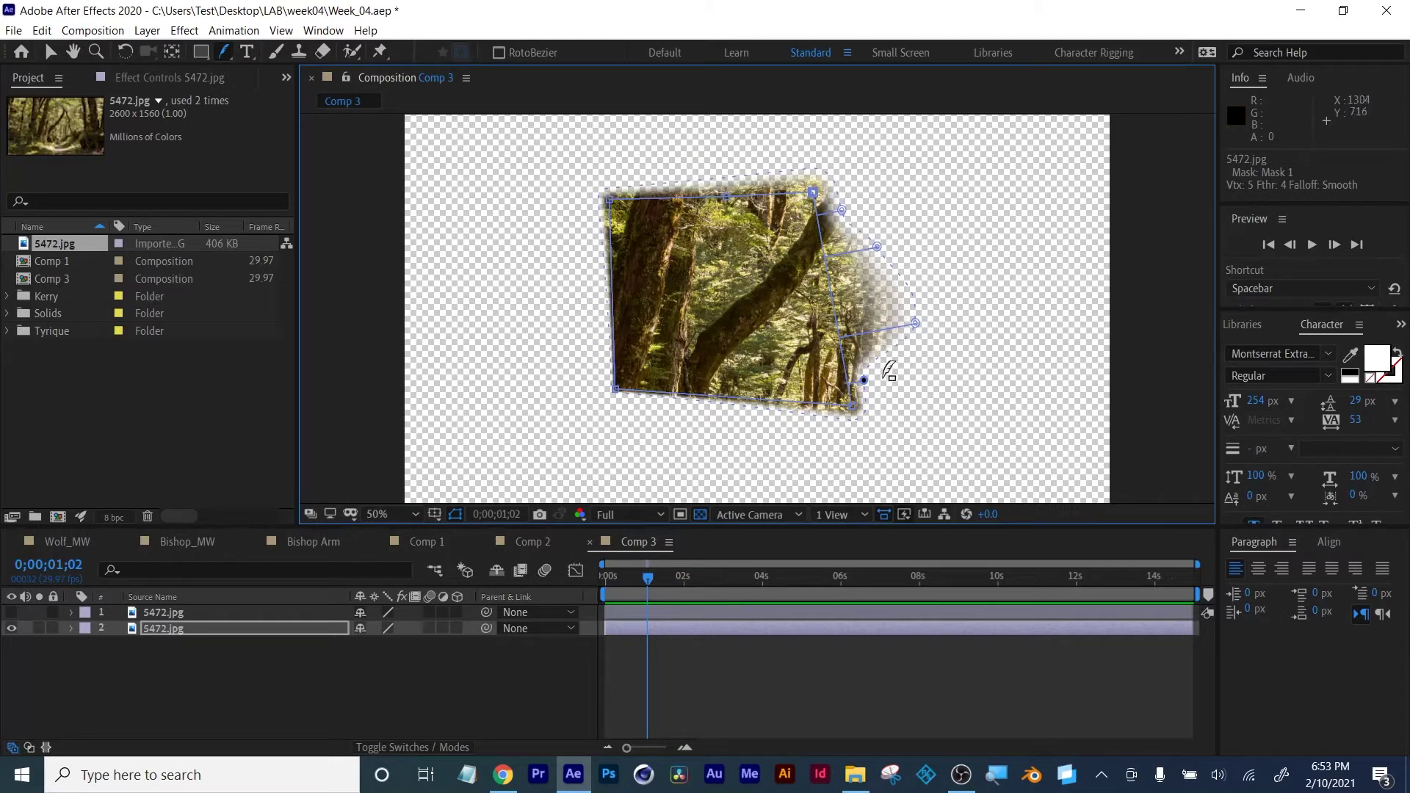
Hide the mask outline and transparency grid, and make the upper forest layer visible over the feathered one
{"action": "left_click", "coordinate": [456, 515]}
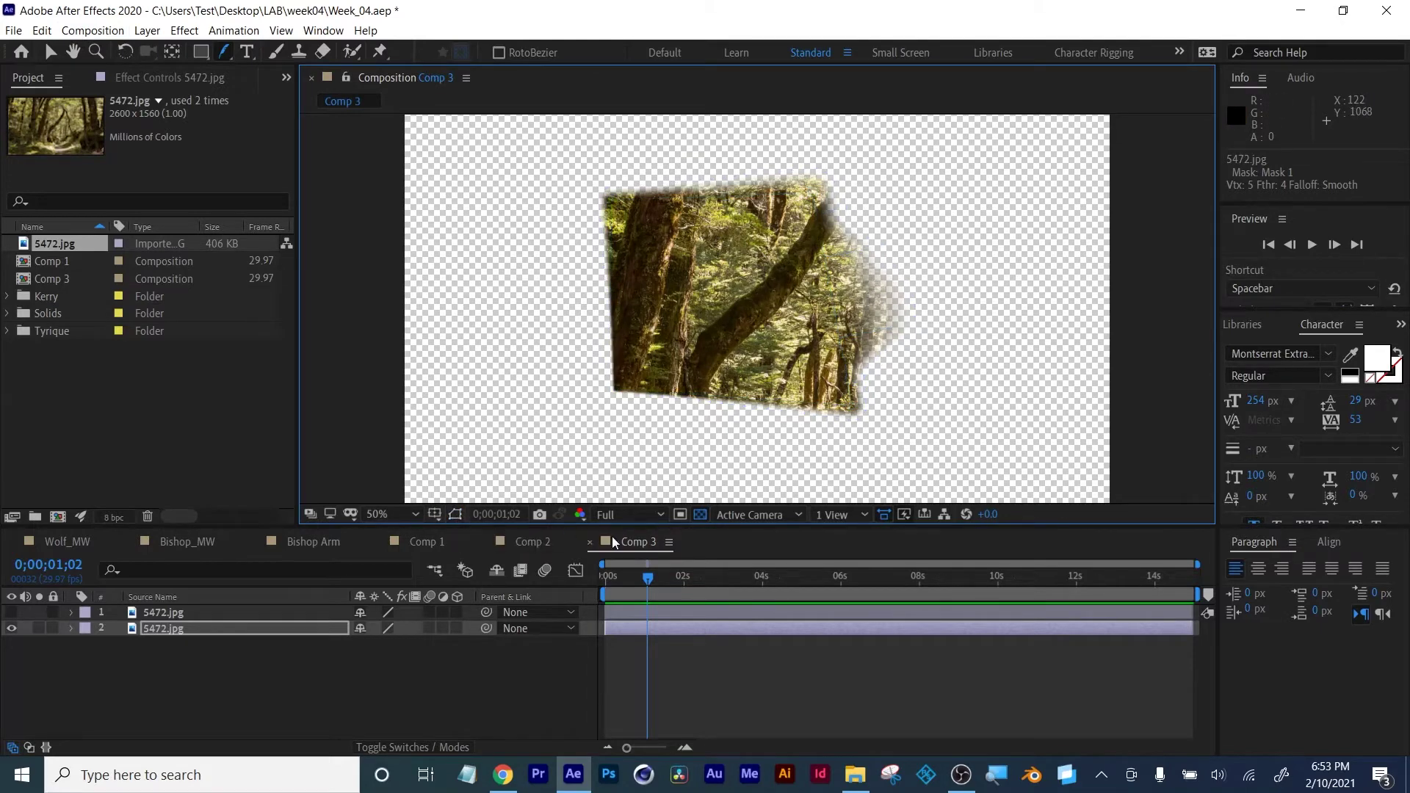
{"action": "left_click", "coordinate": [705, 515]}
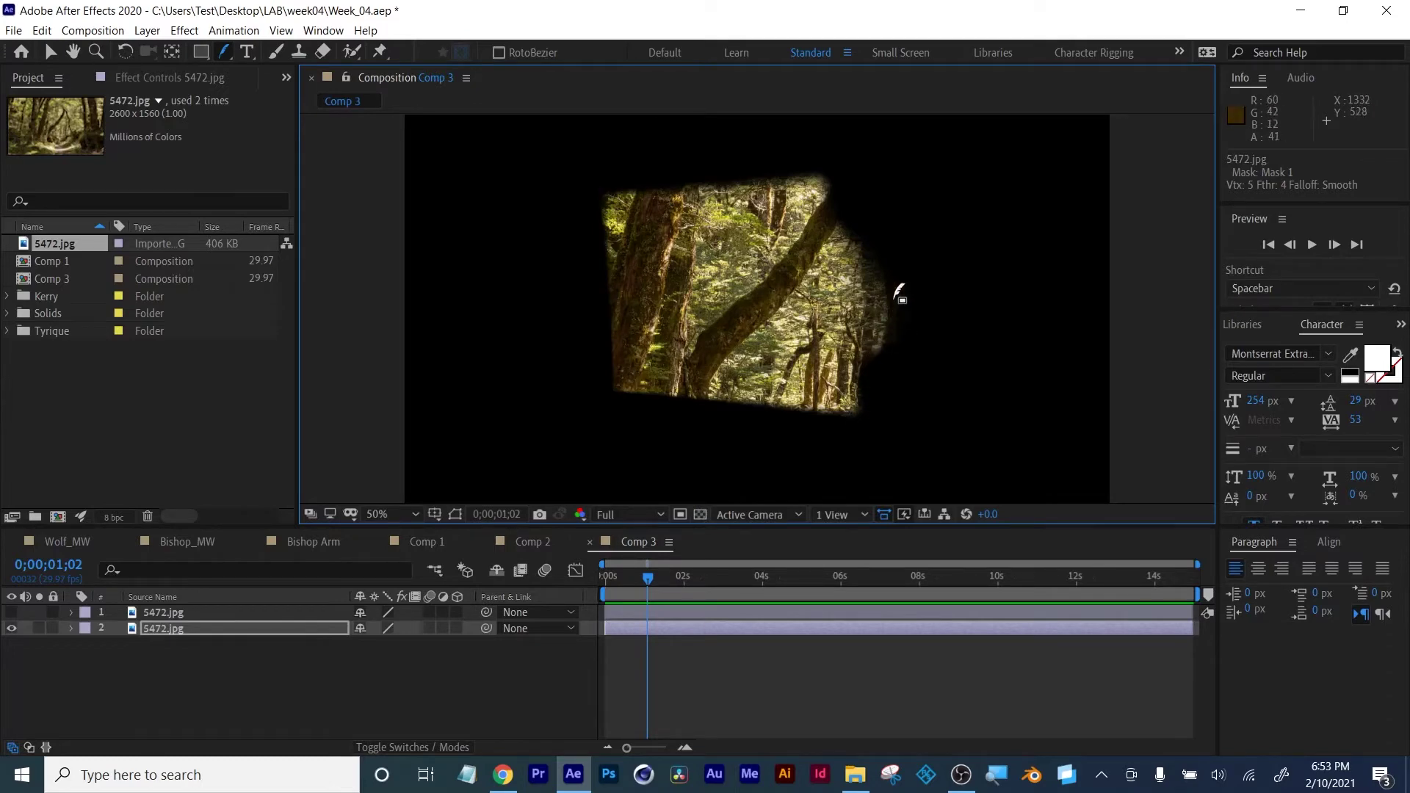
{"action": "key", "text": "v"}
{"action": "left_click", "coordinate": [12, 612]}
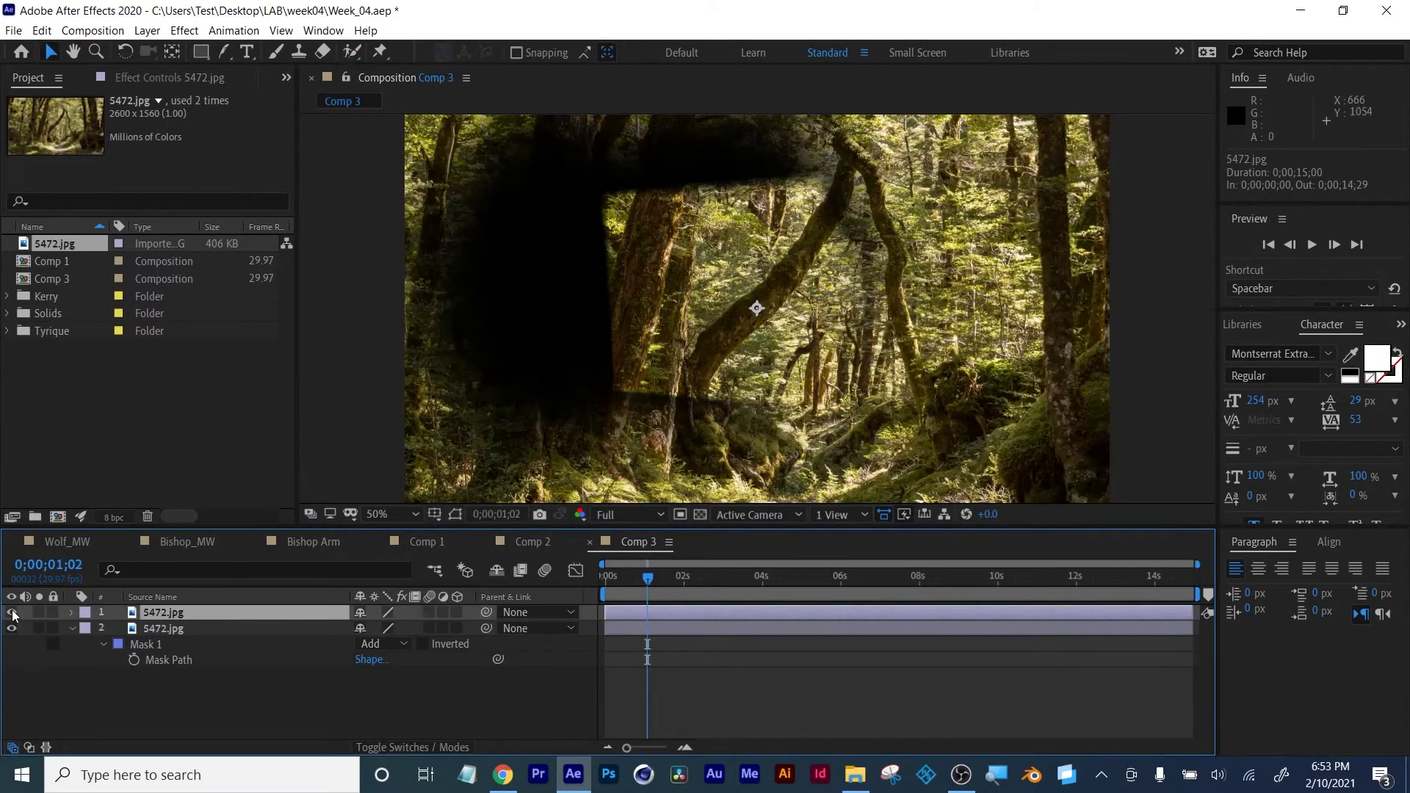
Remove both existing forest layers and leave a single fresh, unmasked 5472.jpg layer in Comp 3
{"action": "left_click", "coordinate": [12, 613]}
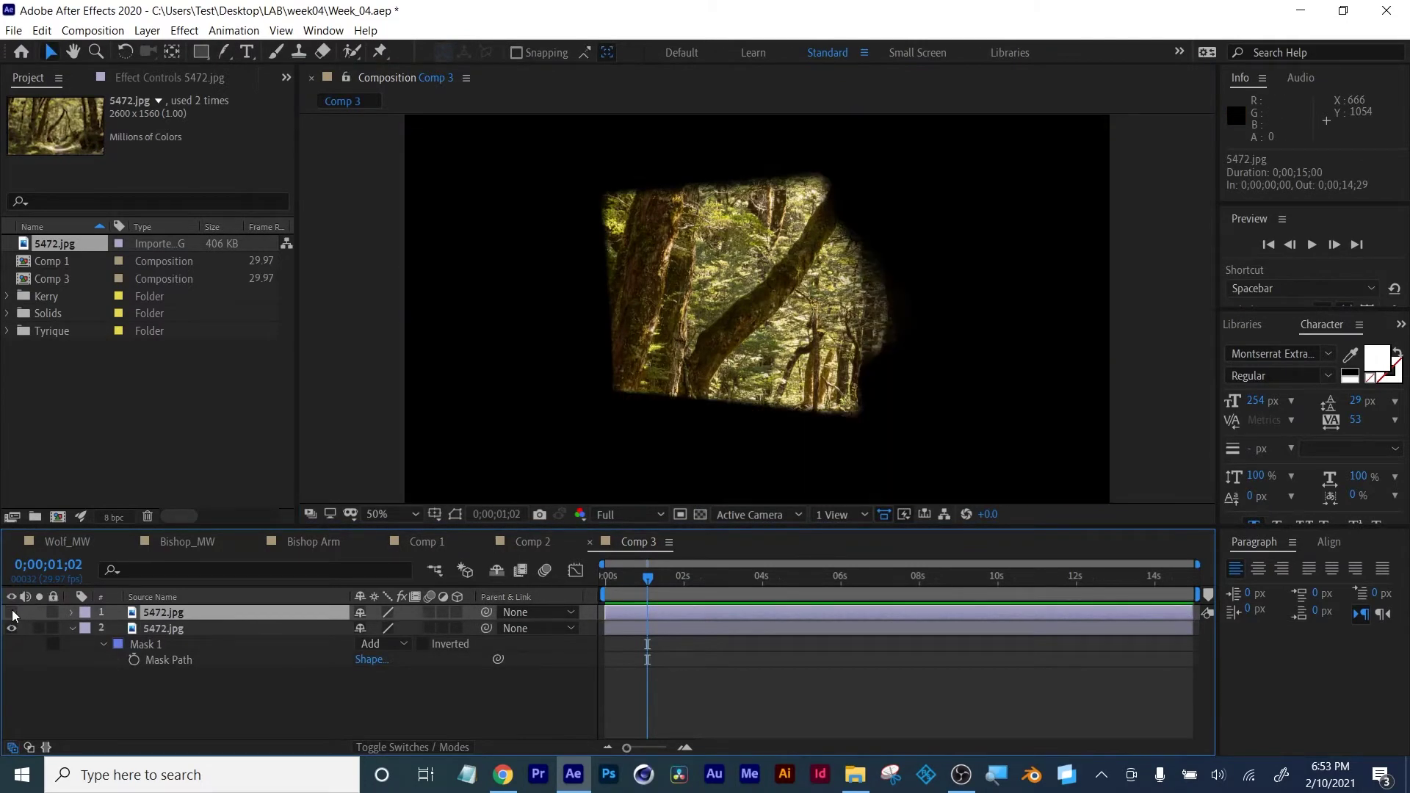
{"action": "left_click", "coordinate": [843, 226]}
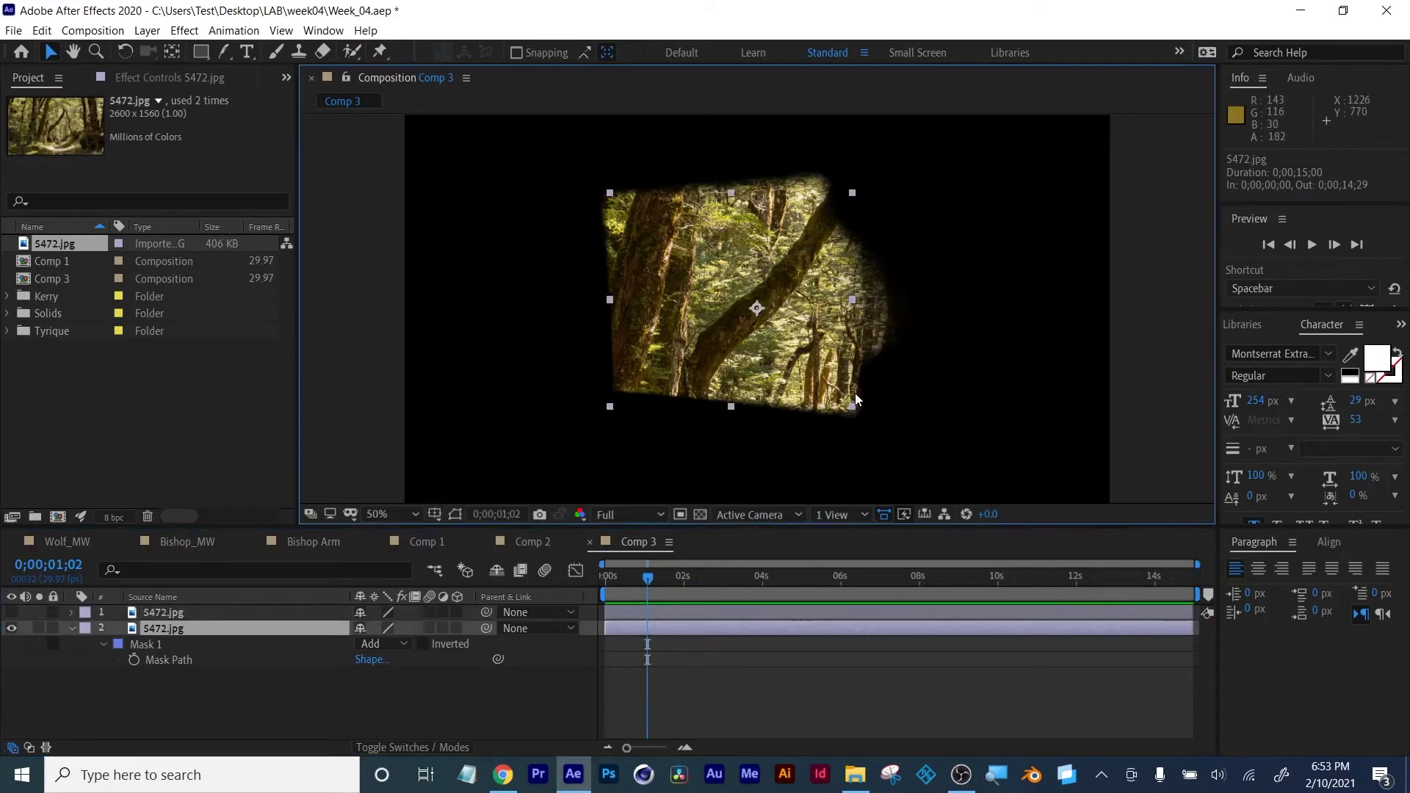
{"action": "left_click", "coordinate": [171, 614], "text": "shift"}
{"action": "key", "text": "Delete"}
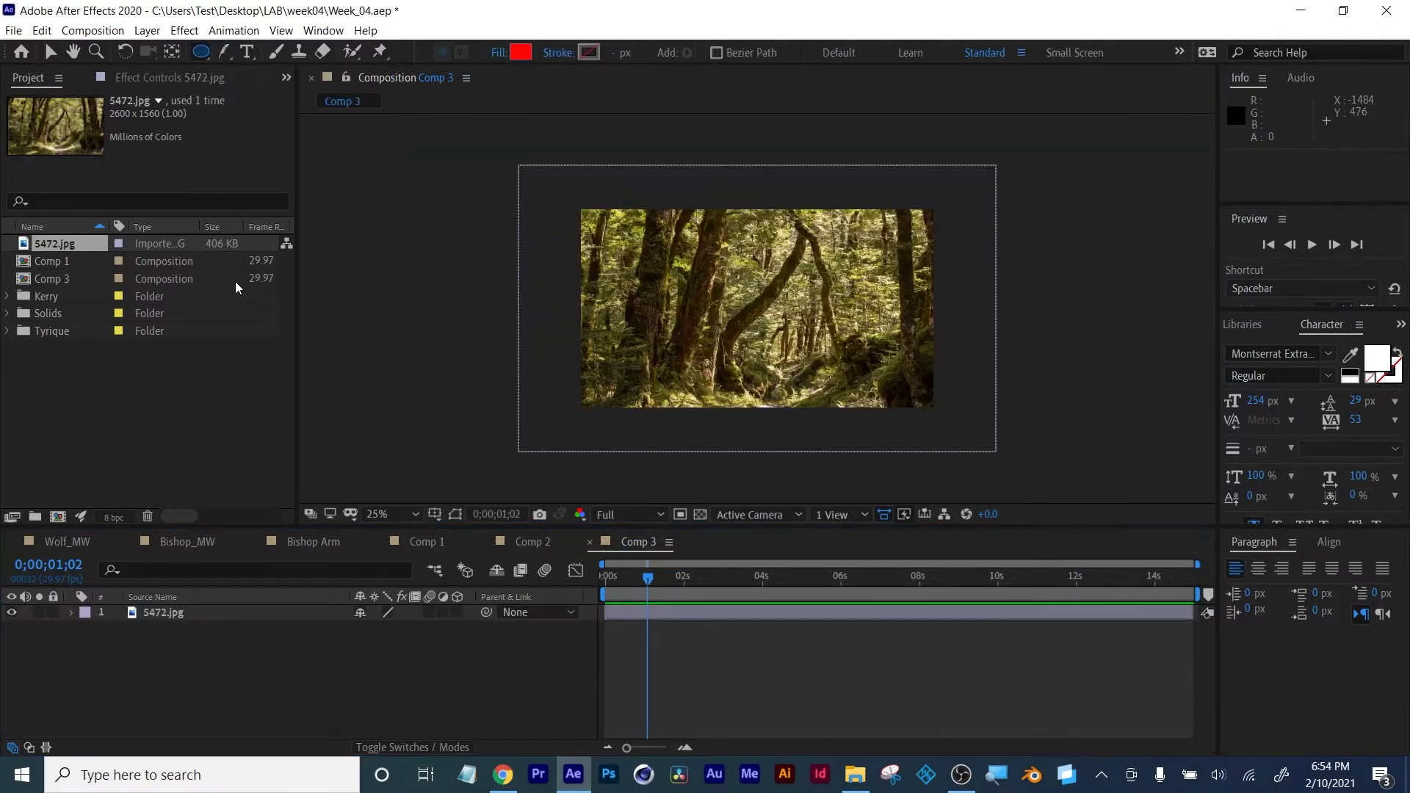
Draw an ellipse about 1180 by 784 px over the forest and give it a radial gradient fill
{"action": "left_click_drag", "start_coordinate": [675, 238], "coordinate": [892, 382]}
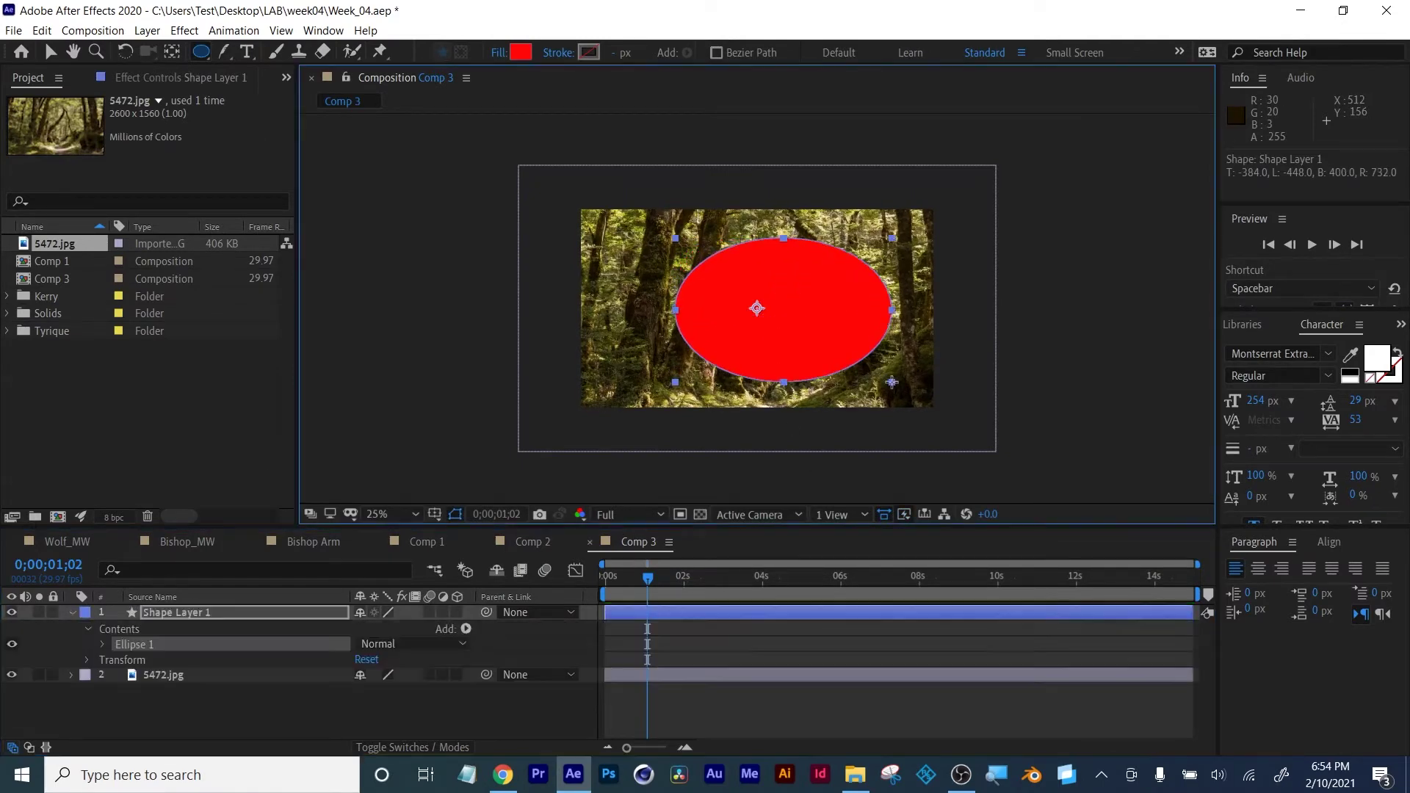
{"action": "left_click", "coordinate": [516, 53]}
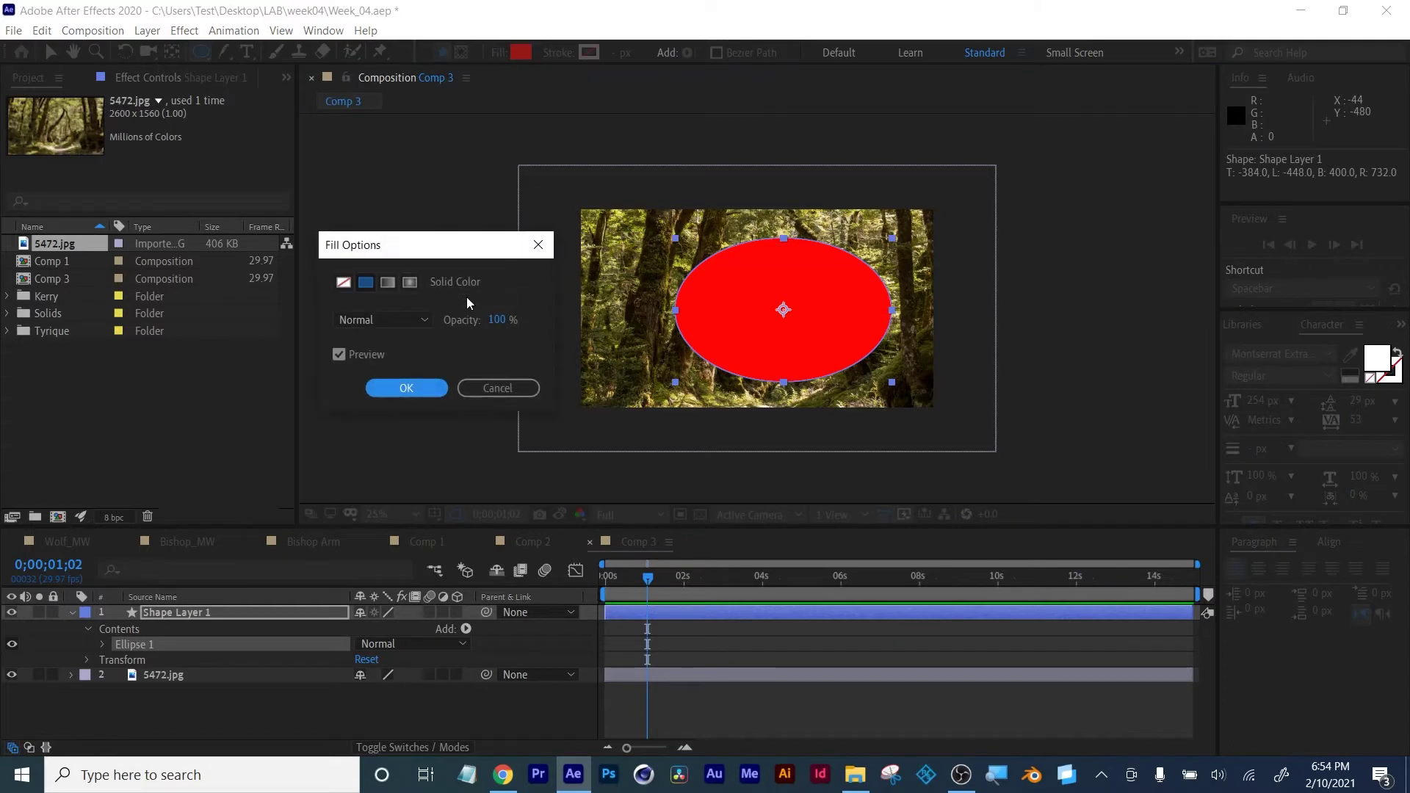
{"action": "left_click", "coordinate": [409, 282]}
{"action": "left_click", "coordinate": [406, 388]}
Recolor the ellipse's radial gradient to run from white in the center to black at the outside
{"action": "left_click", "coordinate": [521, 53]}
{"action": "left_click", "coordinate": [1036, 447]}
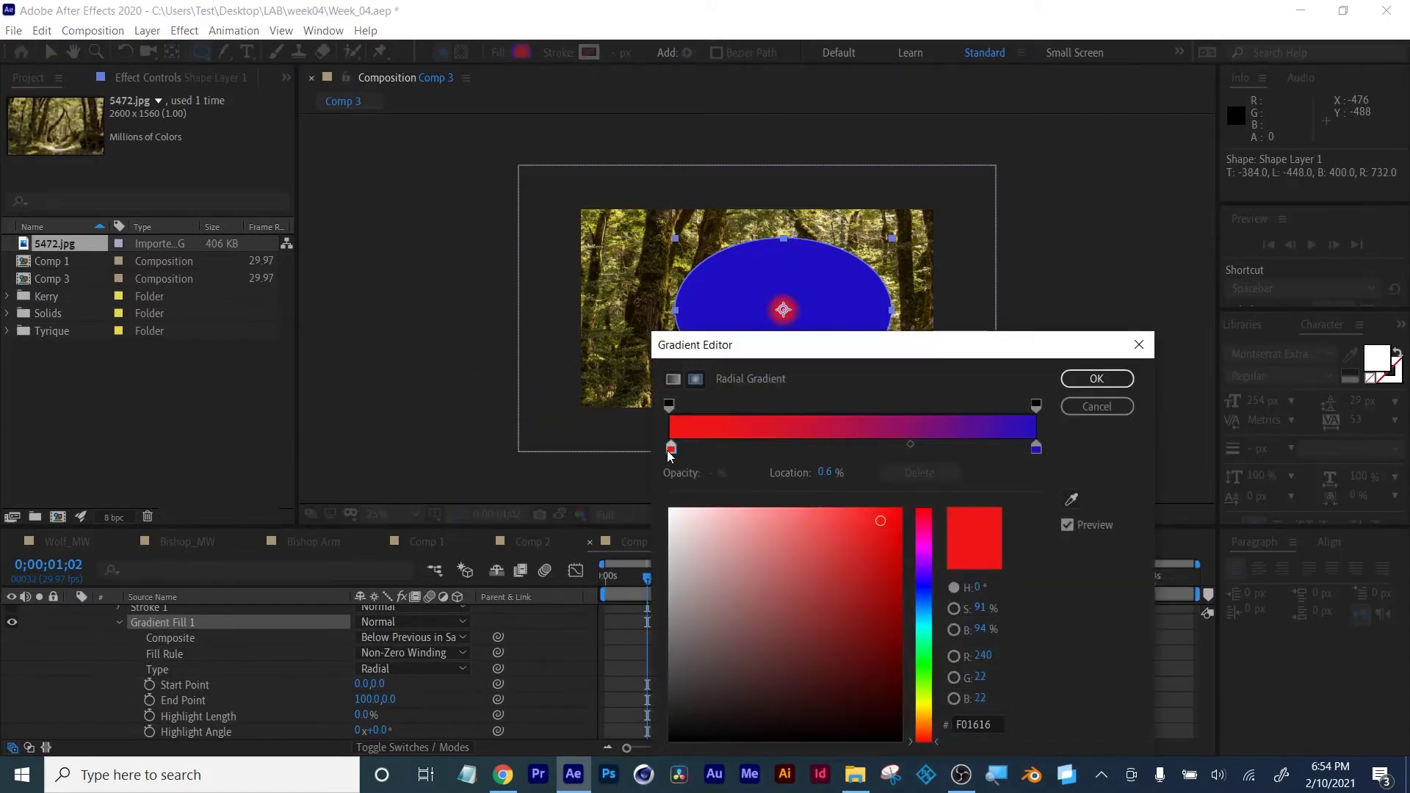
{"action": "left_click", "coordinate": [712, 711]}
{"action": "left_click", "coordinate": [1096, 378]}
Offset and enlarge the ellipse's gradient with Start Point -157, 7 and End Point 100, 384, and collapse the shape layer
{"action": "scroll", "coordinate": [154, 674], "scroll_direction": "up", "scroll_amount": 1}
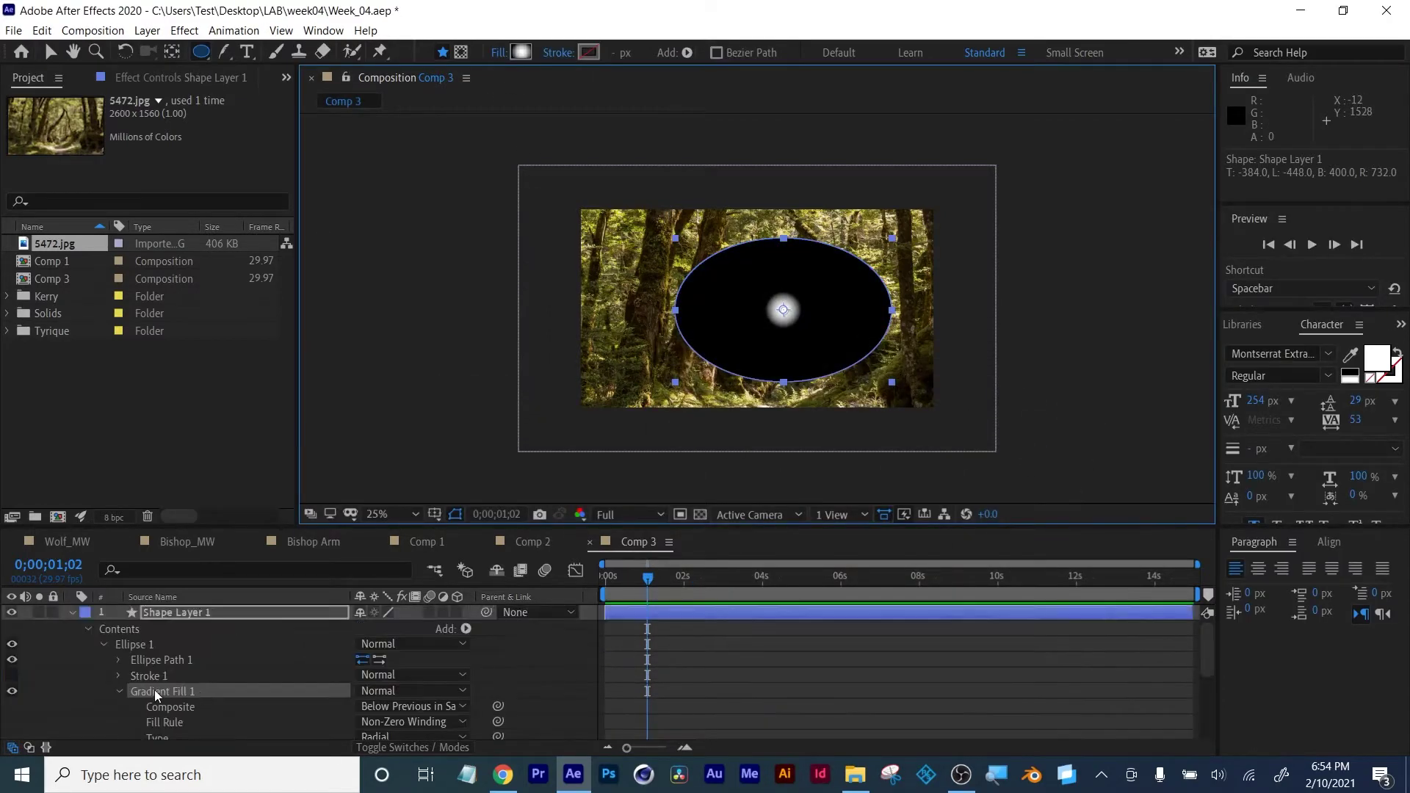
{"action": "left_click", "coordinate": [199, 698]}
{"action": "left_click_drag", "start_coordinate": [387, 721], "coordinate": [745, 723]}
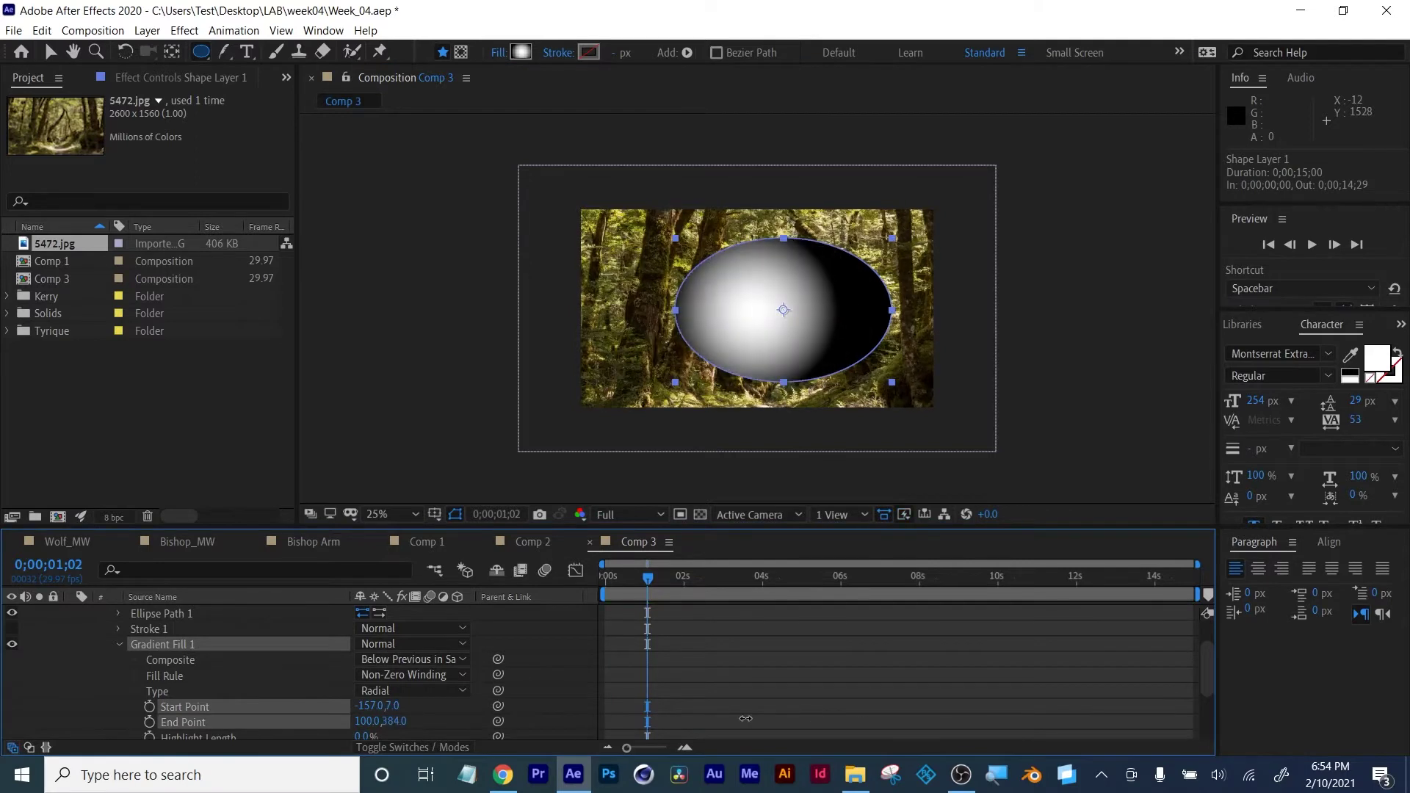
{"action": "scroll", "coordinate": [216, 659], "scroll_direction": "up", "scroll_amount": 3}
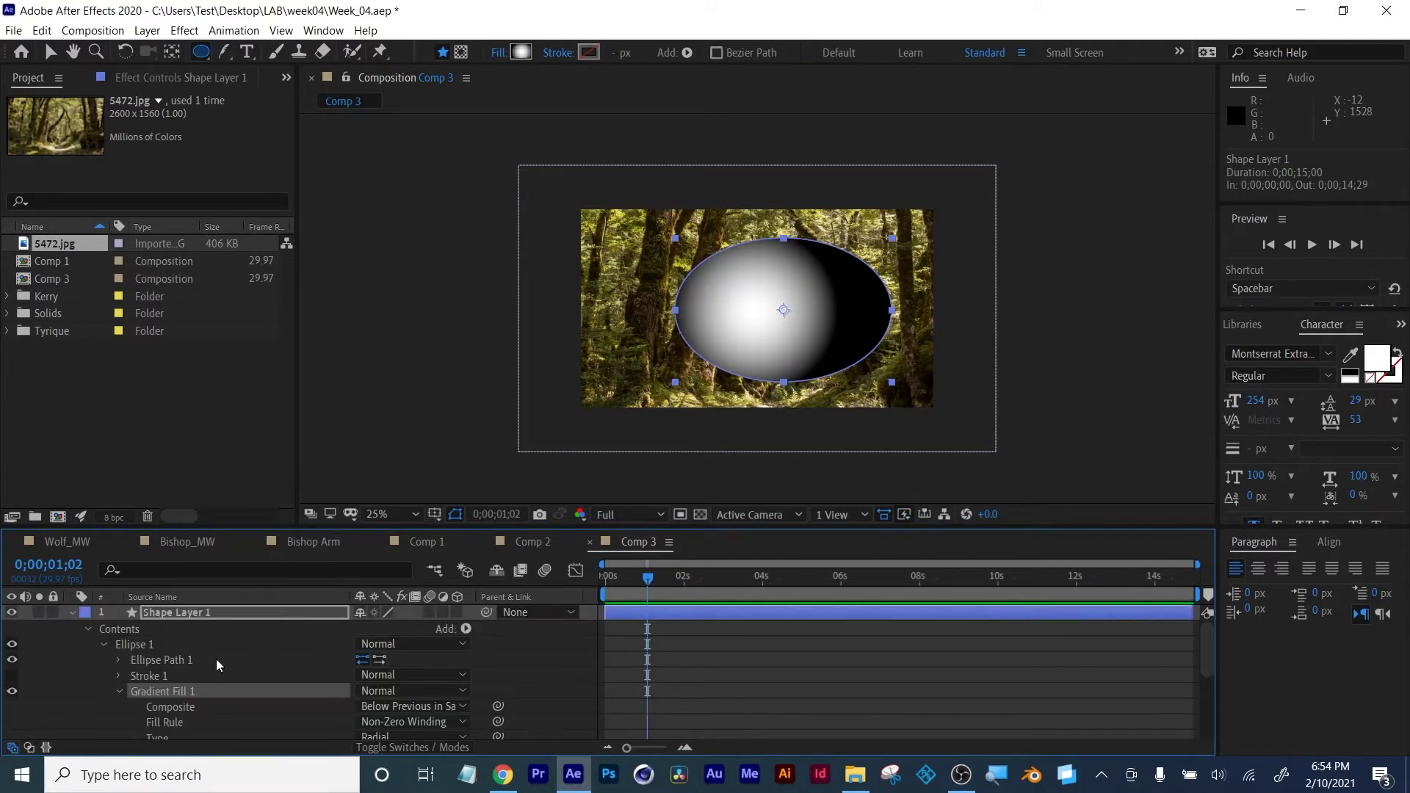
{"action": "left_click", "coordinate": [73, 614]}
{"action": "left_click", "coordinate": [179, 614]}
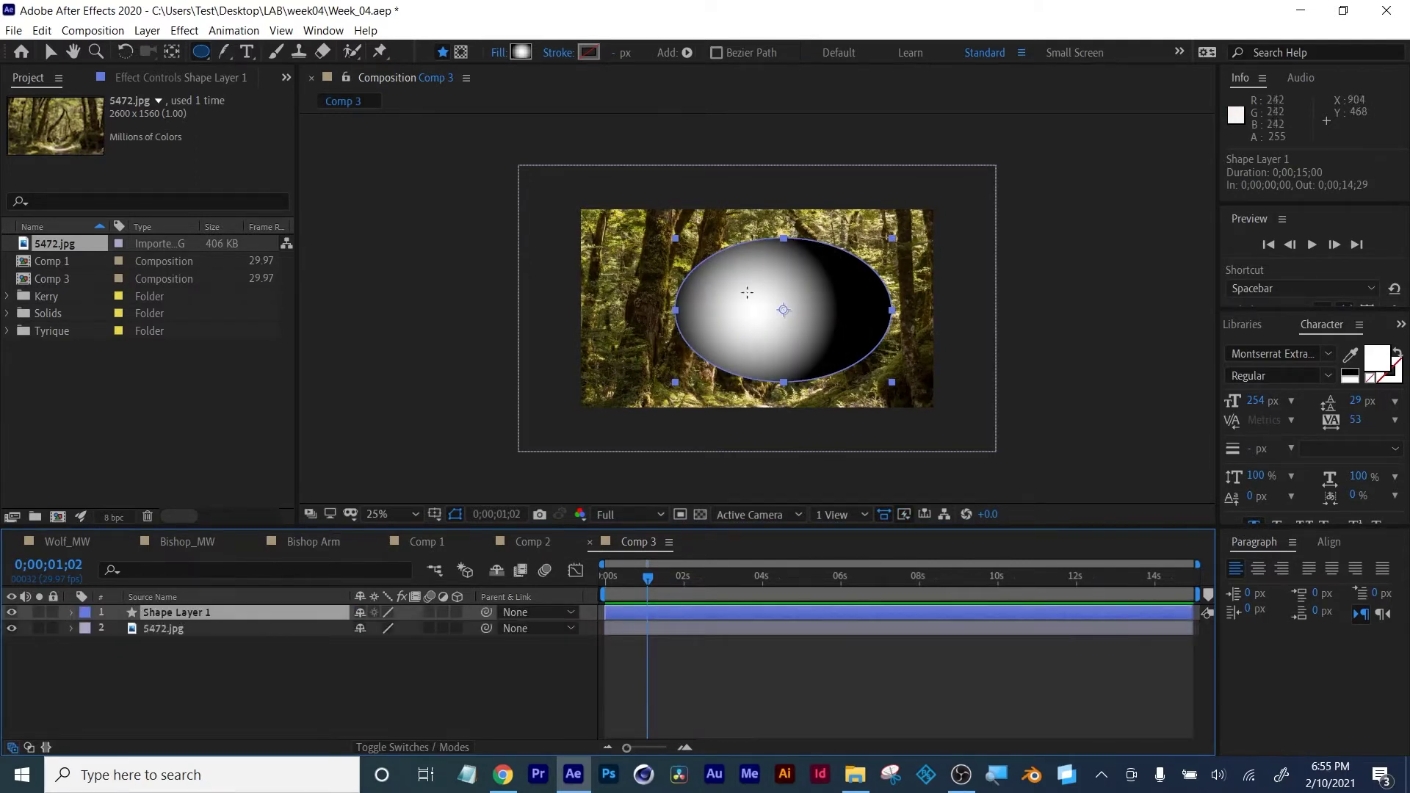
Apply a Luma Matte from Shape Layer 1 to the 5472.jpg layer and check the faded edges over the transparency grid
{"action": "left_click", "coordinate": [165, 629]}
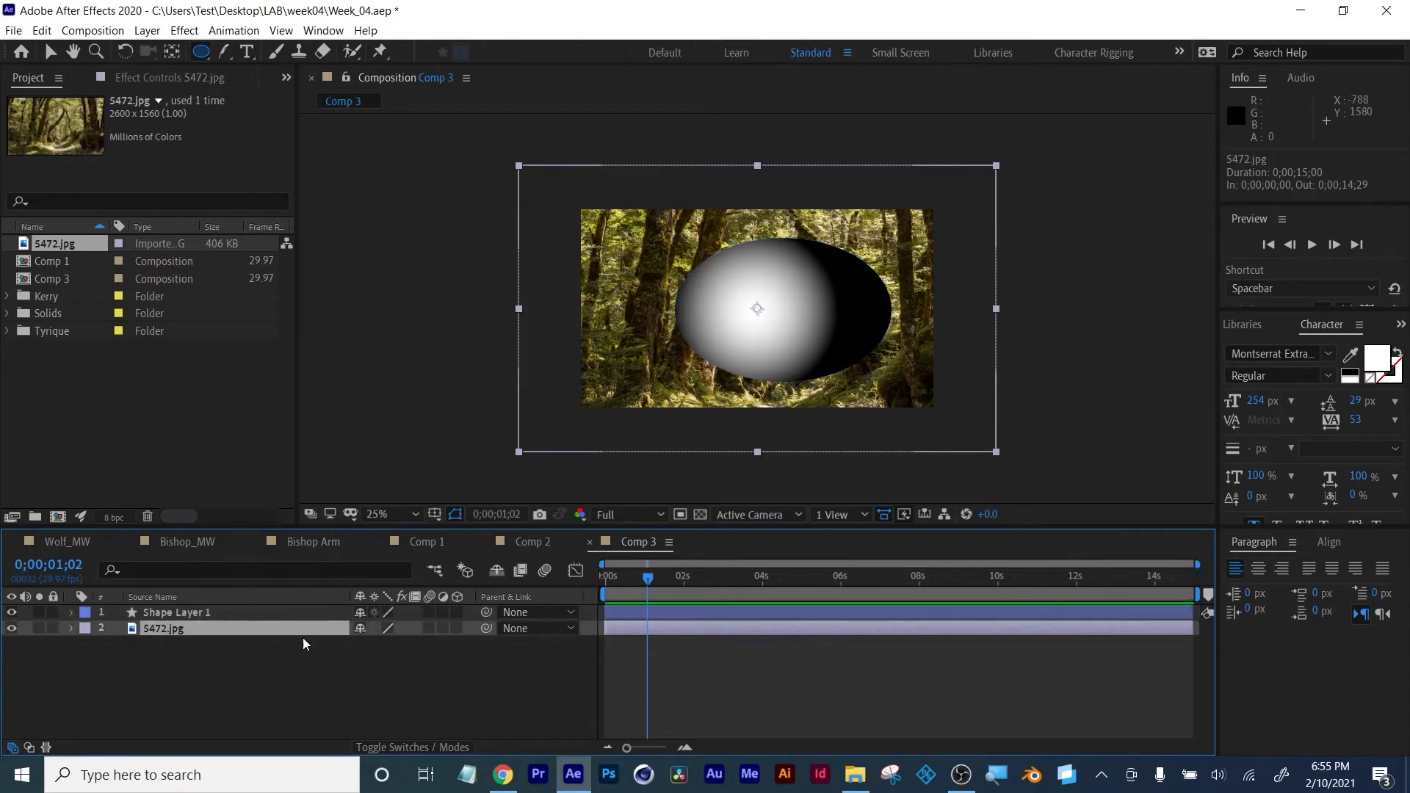
{"action": "left_click", "coordinate": [395, 748]}
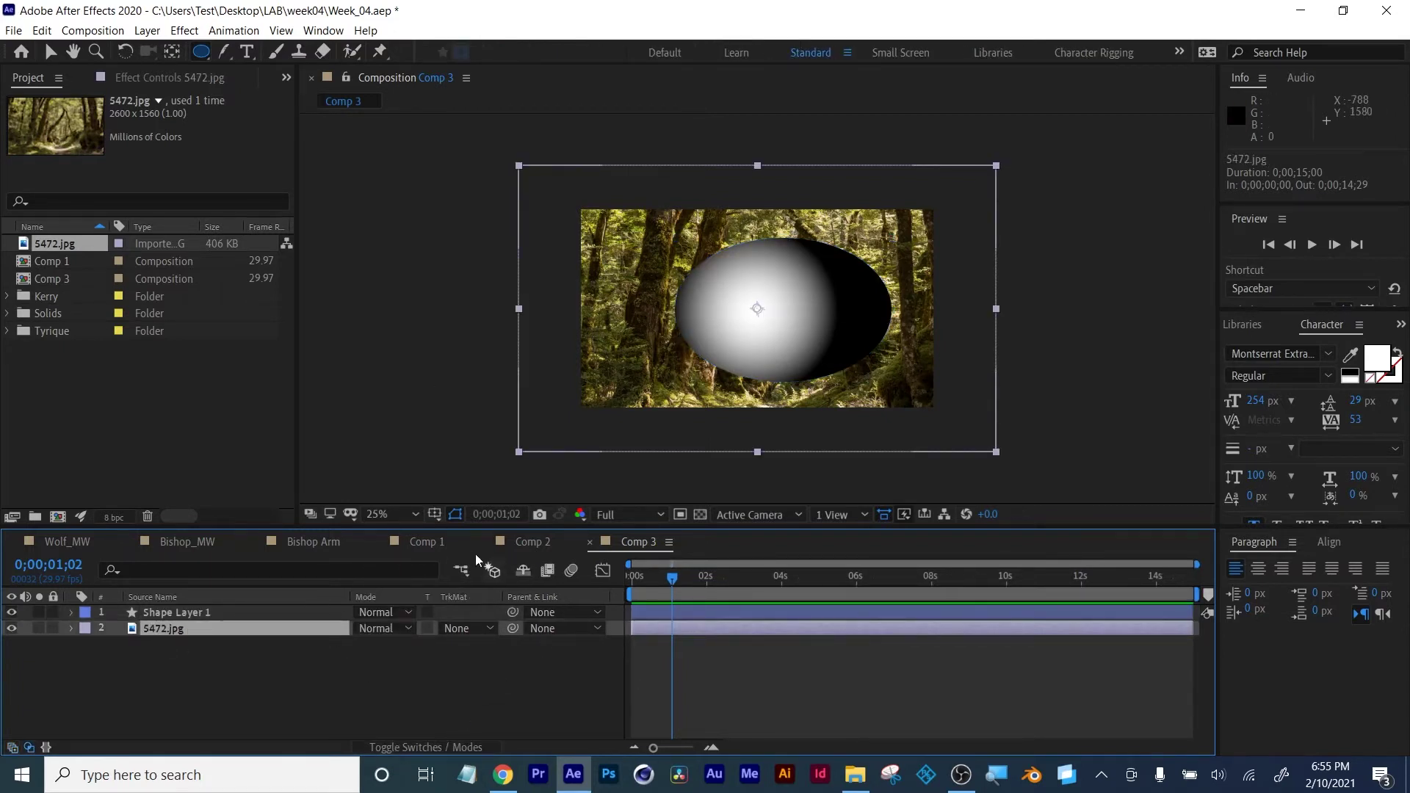
{"action": "left_click", "coordinate": [470, 630]}
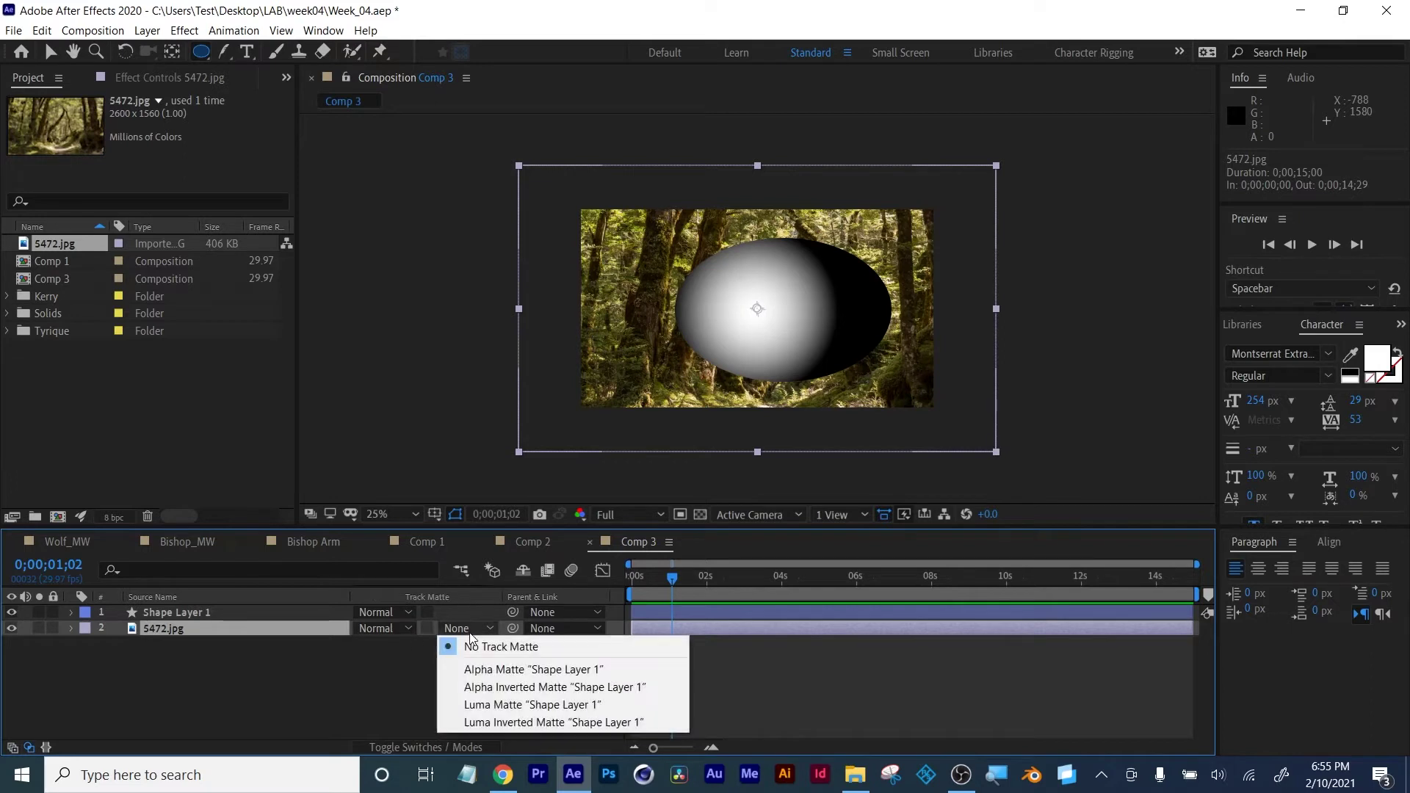
{"action": "left_click", "coordinate": [483, 705]}
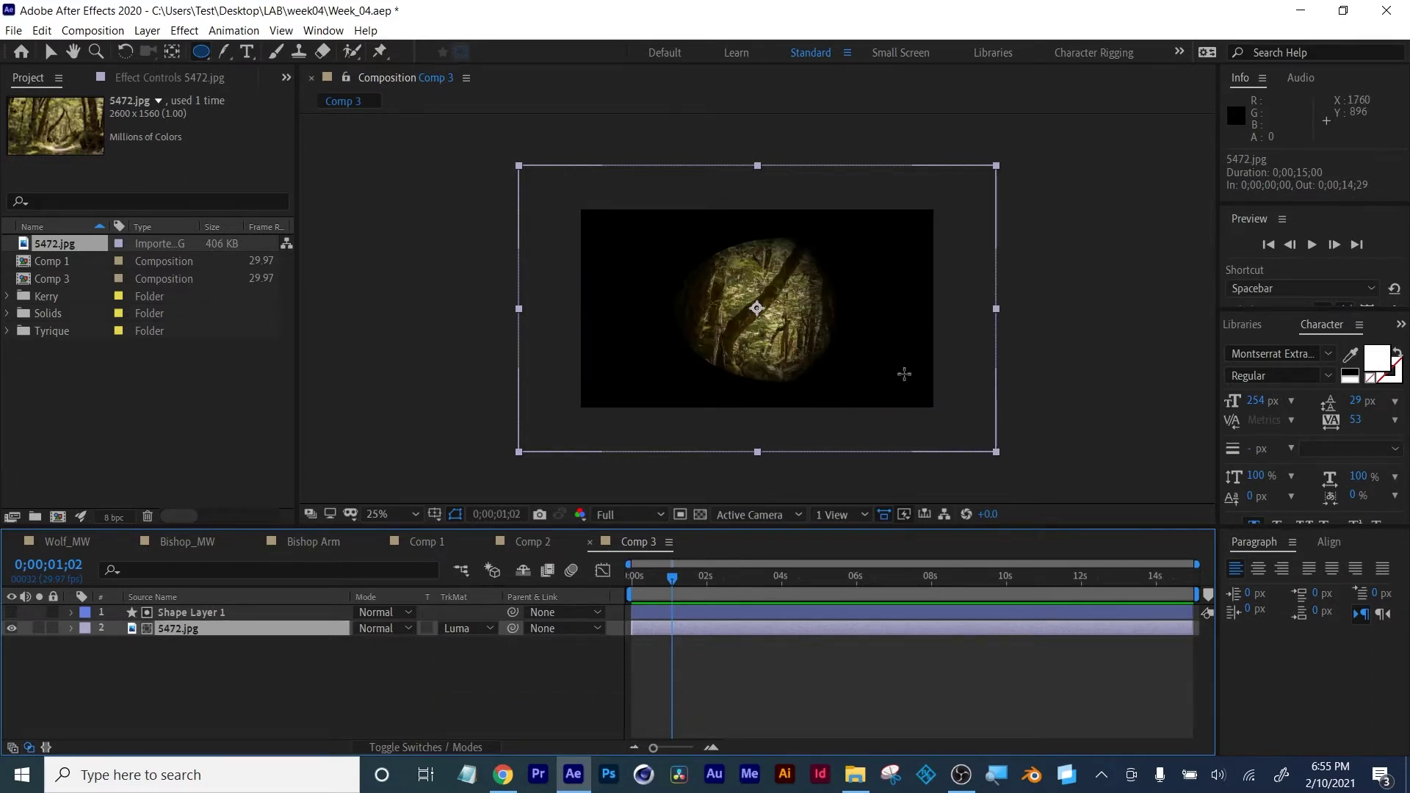
{"action": "key", "text": "period"}
{"action": "key", "text": "period"}
{"action": "left_click", "coordinate": [700, 514]}
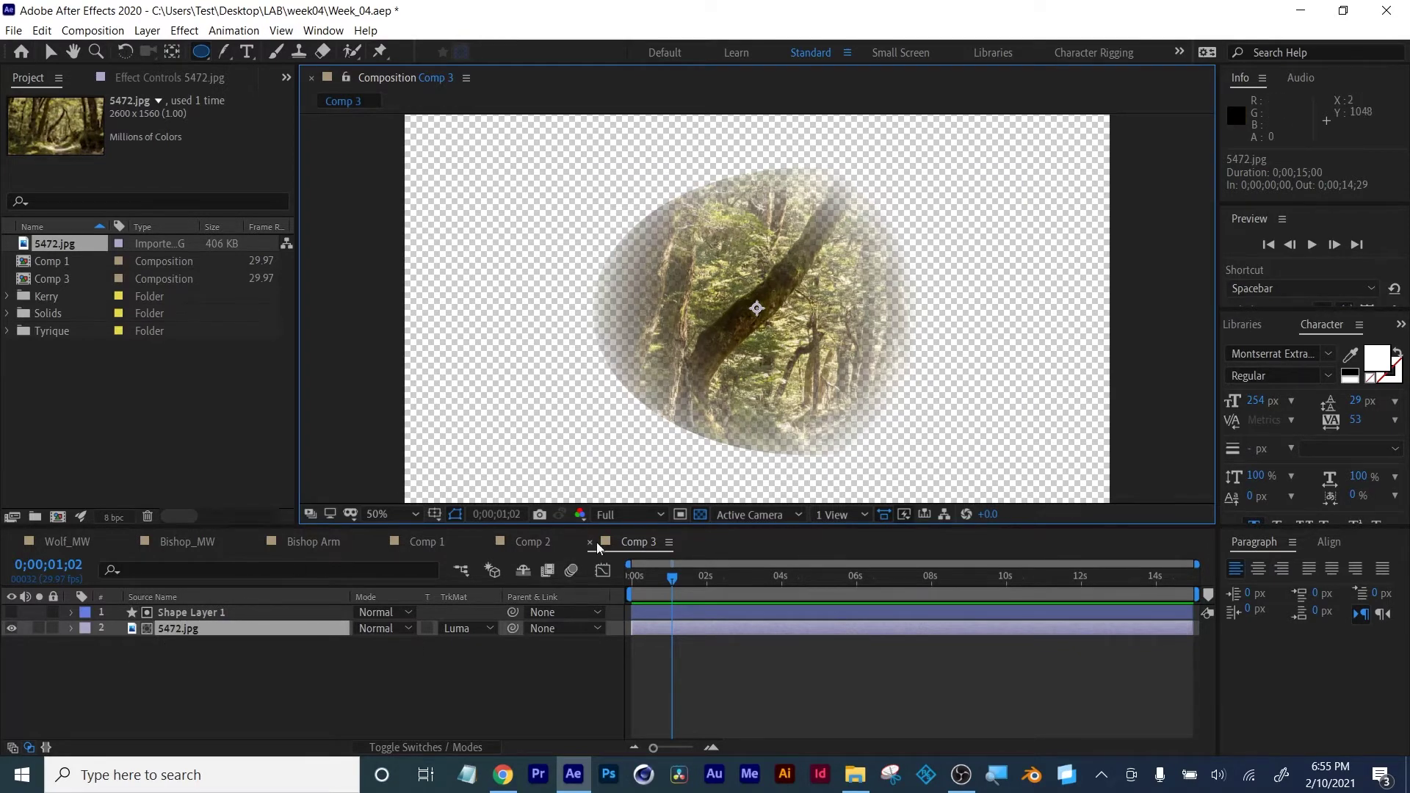
{"action": "left_click", "coordinate": [700, 514]}
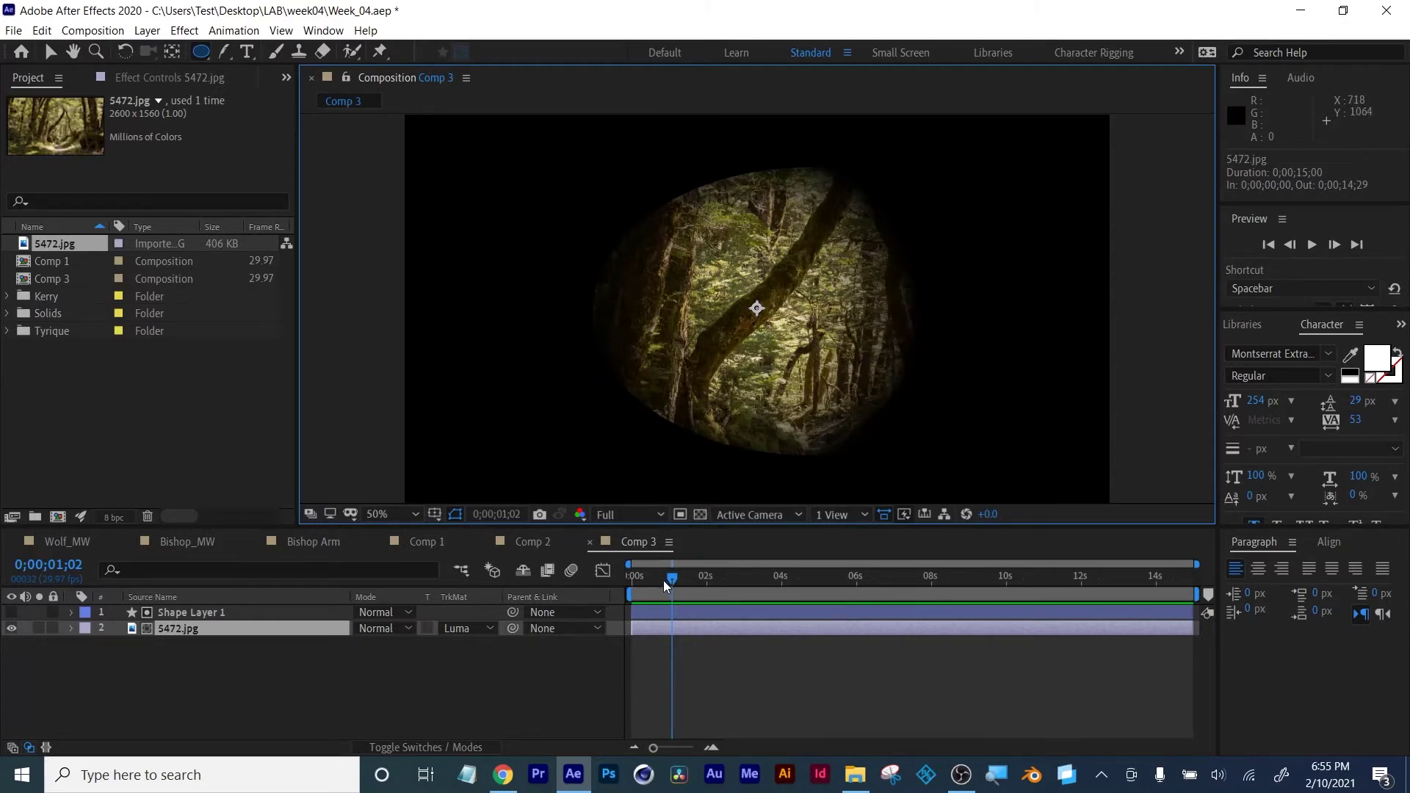
Return to 0;00;00;00 and switch the forest layer's track matte to Luma Inverted Matte
{"action": "left_click_drag", "start_coordinate": [663, 580], "coordinate": [623, 585]}
{"action": "left_click", "coordinate": [470, 628]}
{"action": "left_click", "coordinate": [484, 722]}
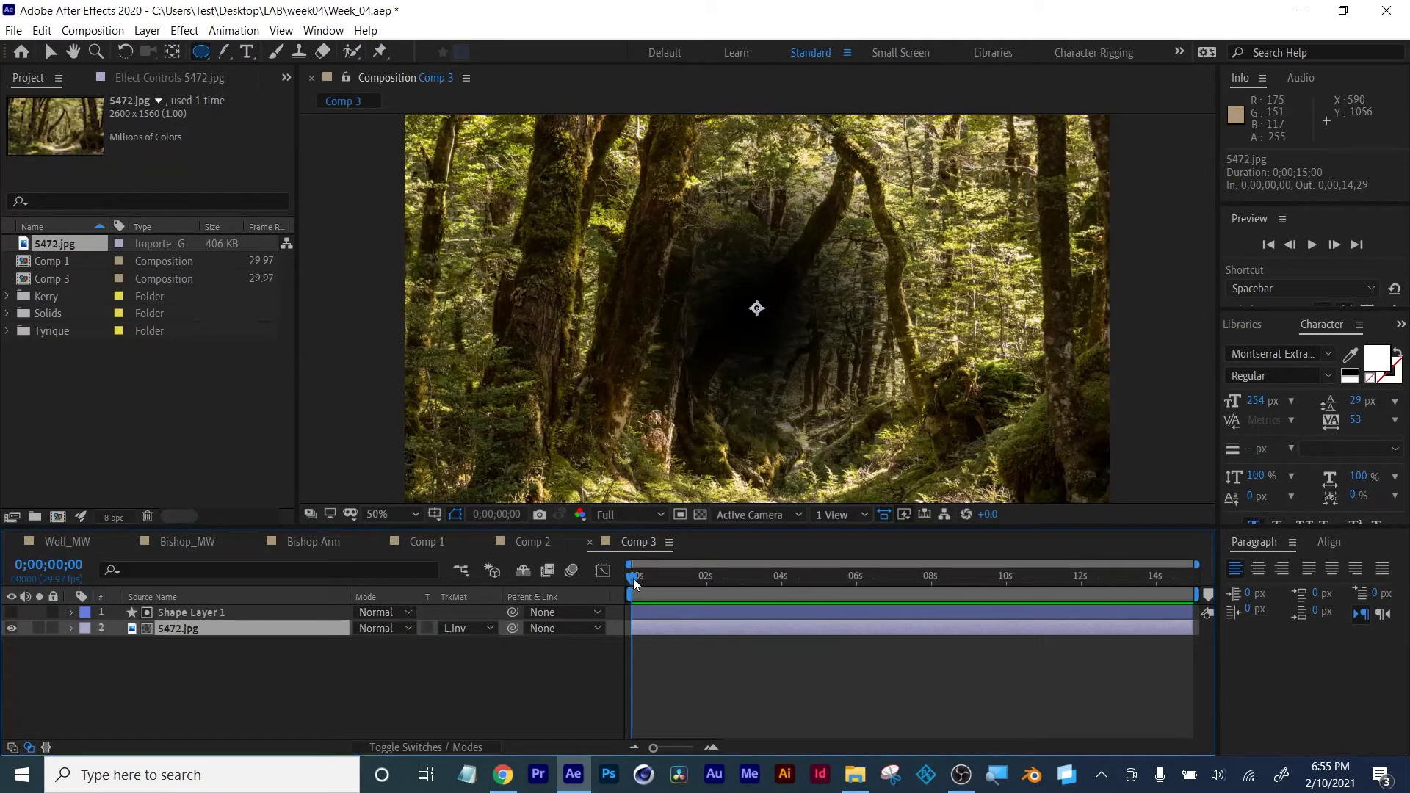
Clear all layers from Comp 3 and add 5472.jpg again as the only layer
{"action": "key", "text": "ctrl+a"}
{"action": "key", "text": "Delete"}
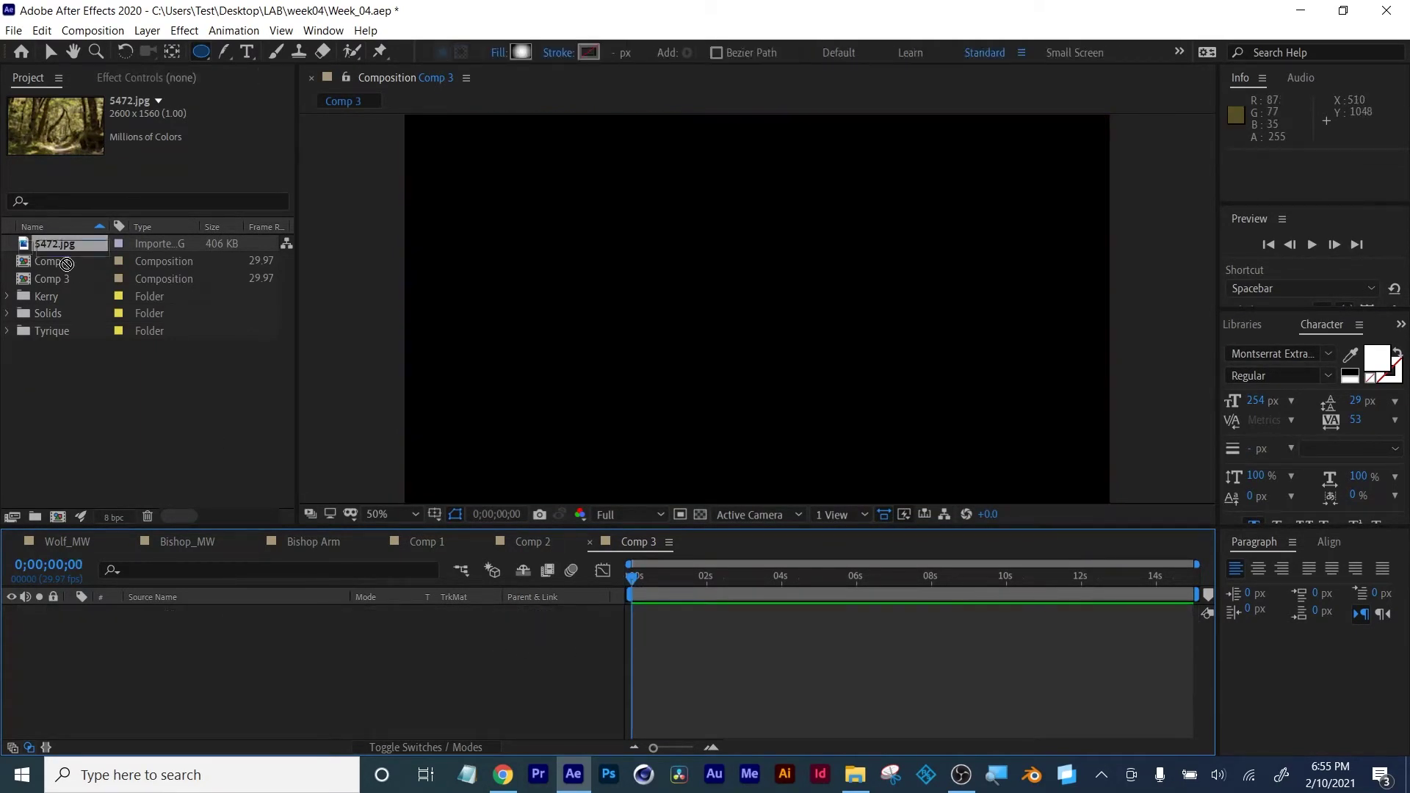
{"action": "left_click_drag", "start_coordinate": [44, 244], "coordinate": [340, 613]}
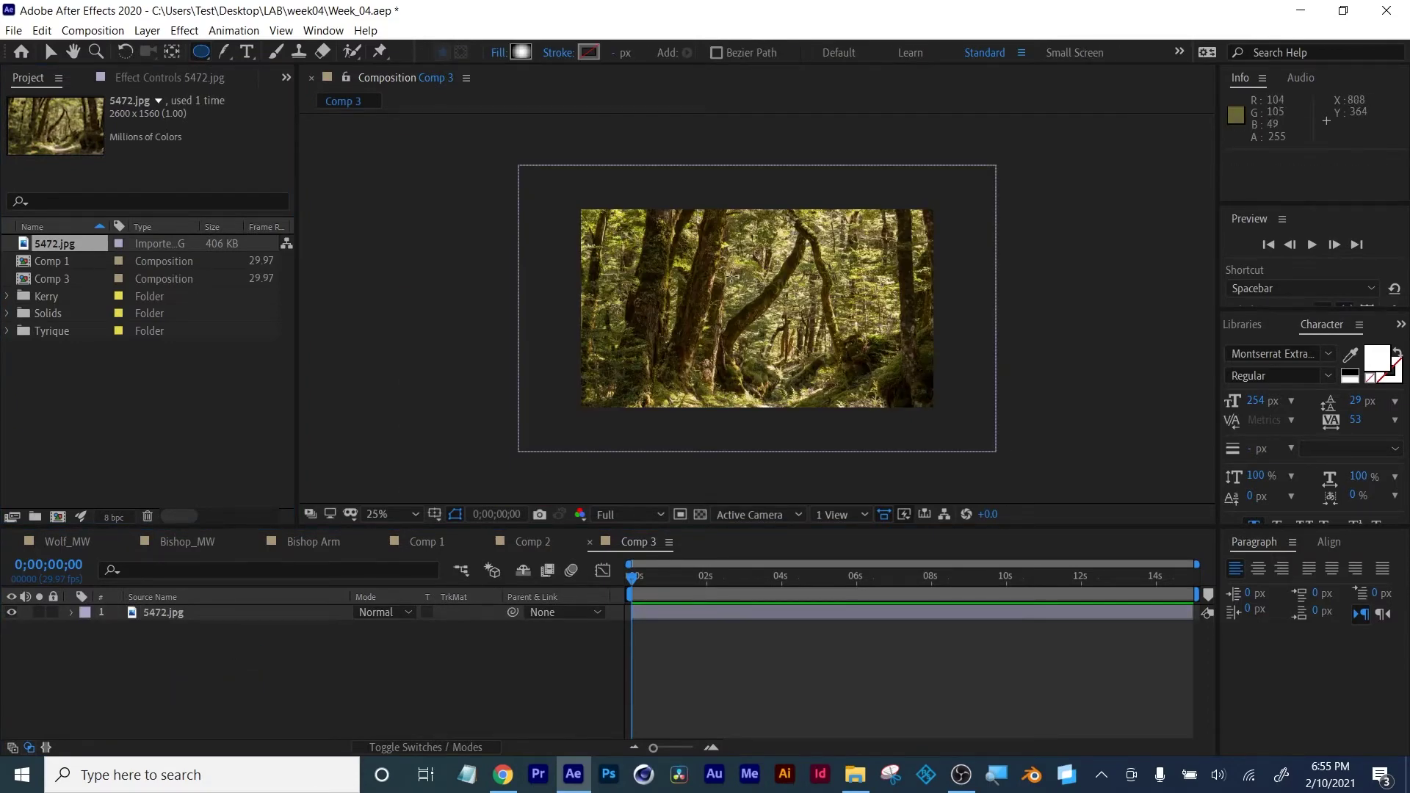
Draw a circle about 512 px across near the center of the forest image and fill it with solid red
{"action": "left_click_drag", "start_coordinate": [729, 268], "coordinate": [824, 362]}
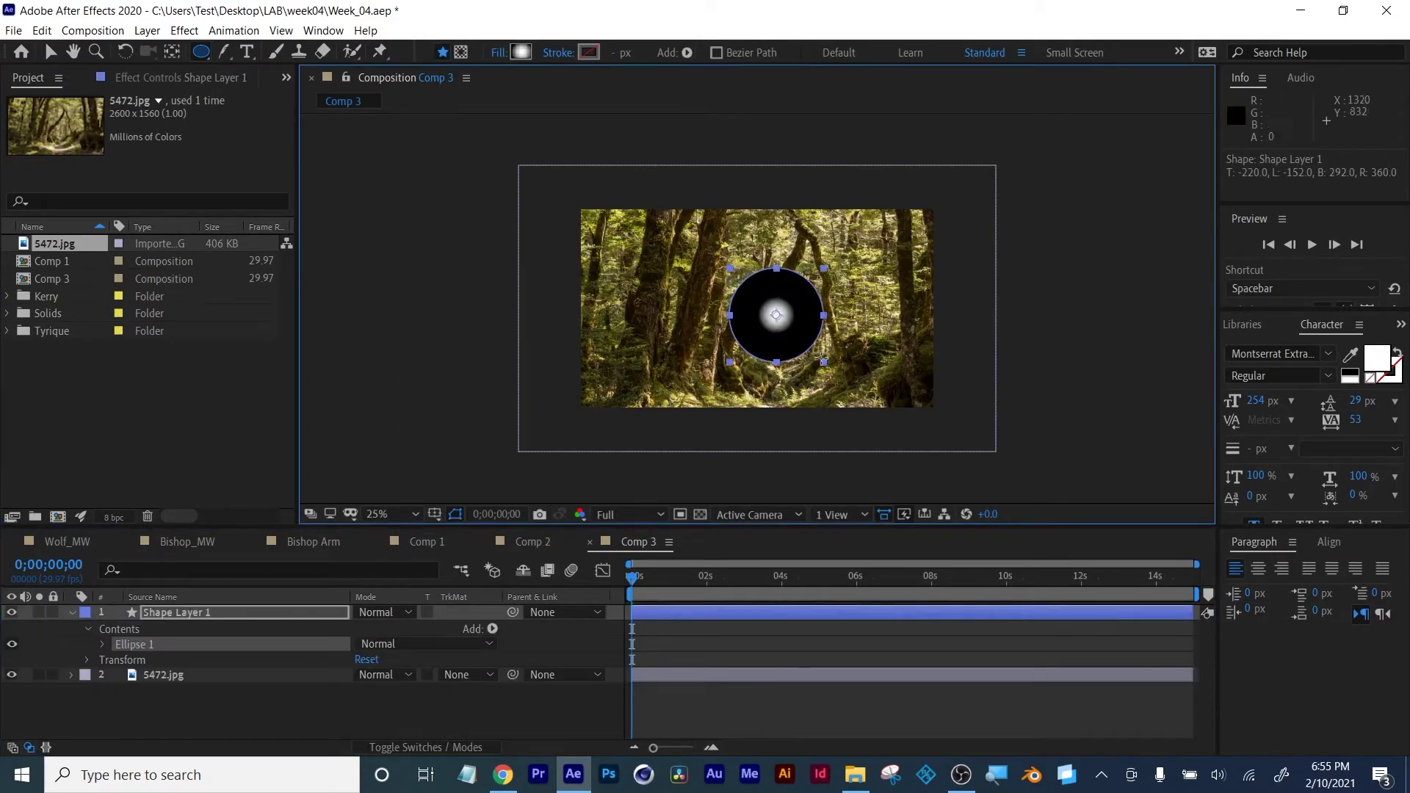
{"action": "left_click", "coordinate": [514, 51]}
{"action": "left_click", "coordinate": [368, 283]}
{"action": "left_click", "coordinate": [403, 387]}
{"action": "left_click", "coordinate": [236, 608]}
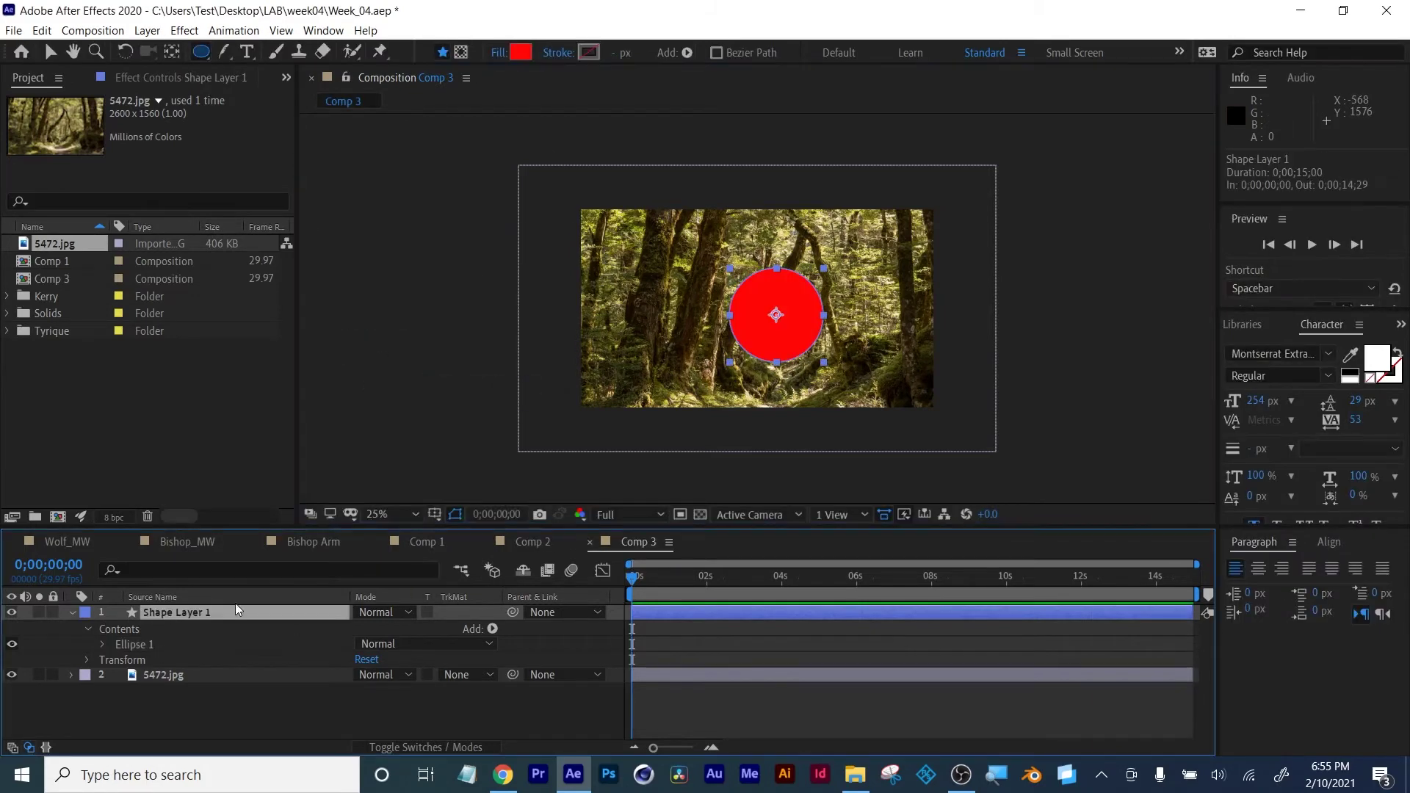
Set the 5472.jpg layer's track matte to Alpha Matte from the circle's shape layer and check the result
{"action": "left_click", "coordinate": [170, 675]}
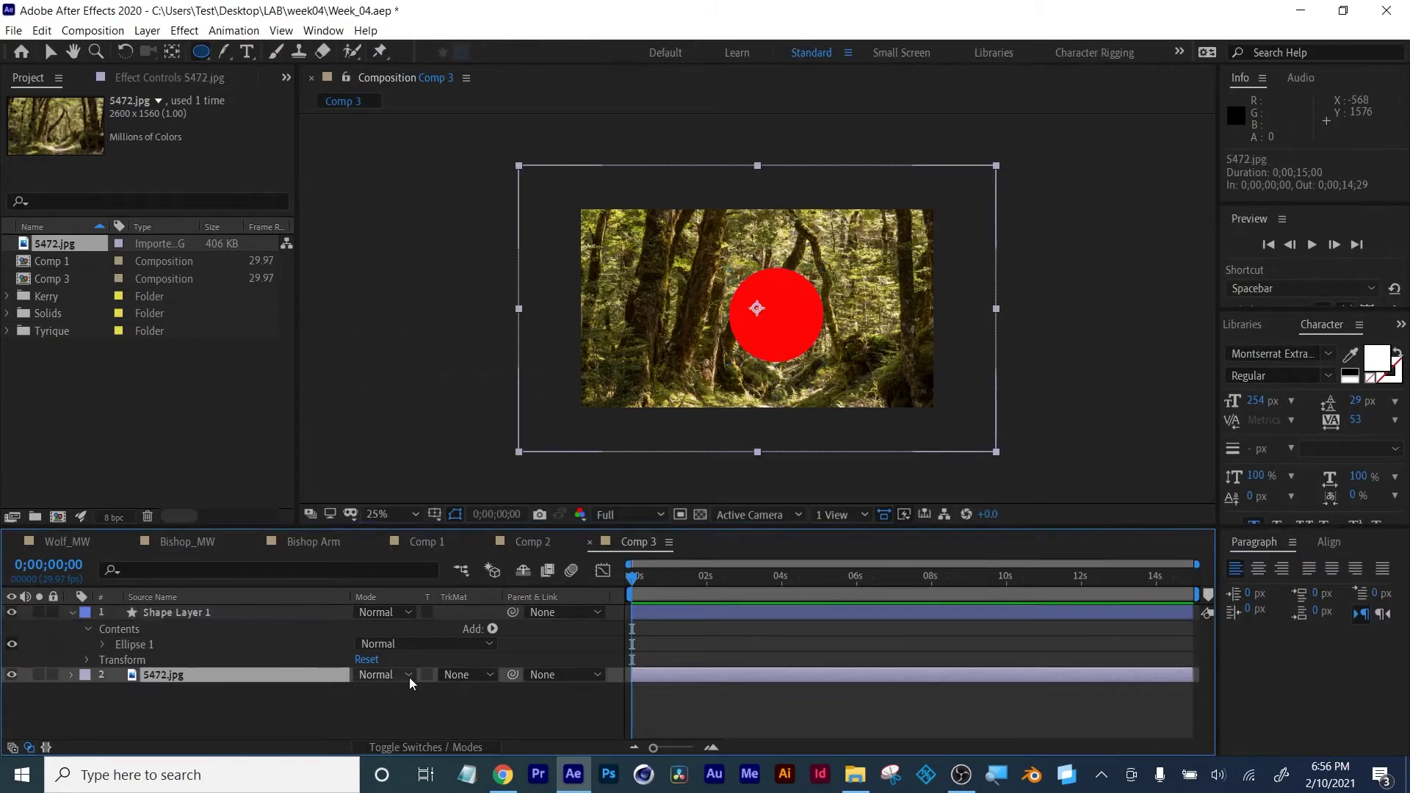
{"action": "left_click", "coordinate": [467, 675]}
{"action": "left_click", "coordinate": [533, 604]}
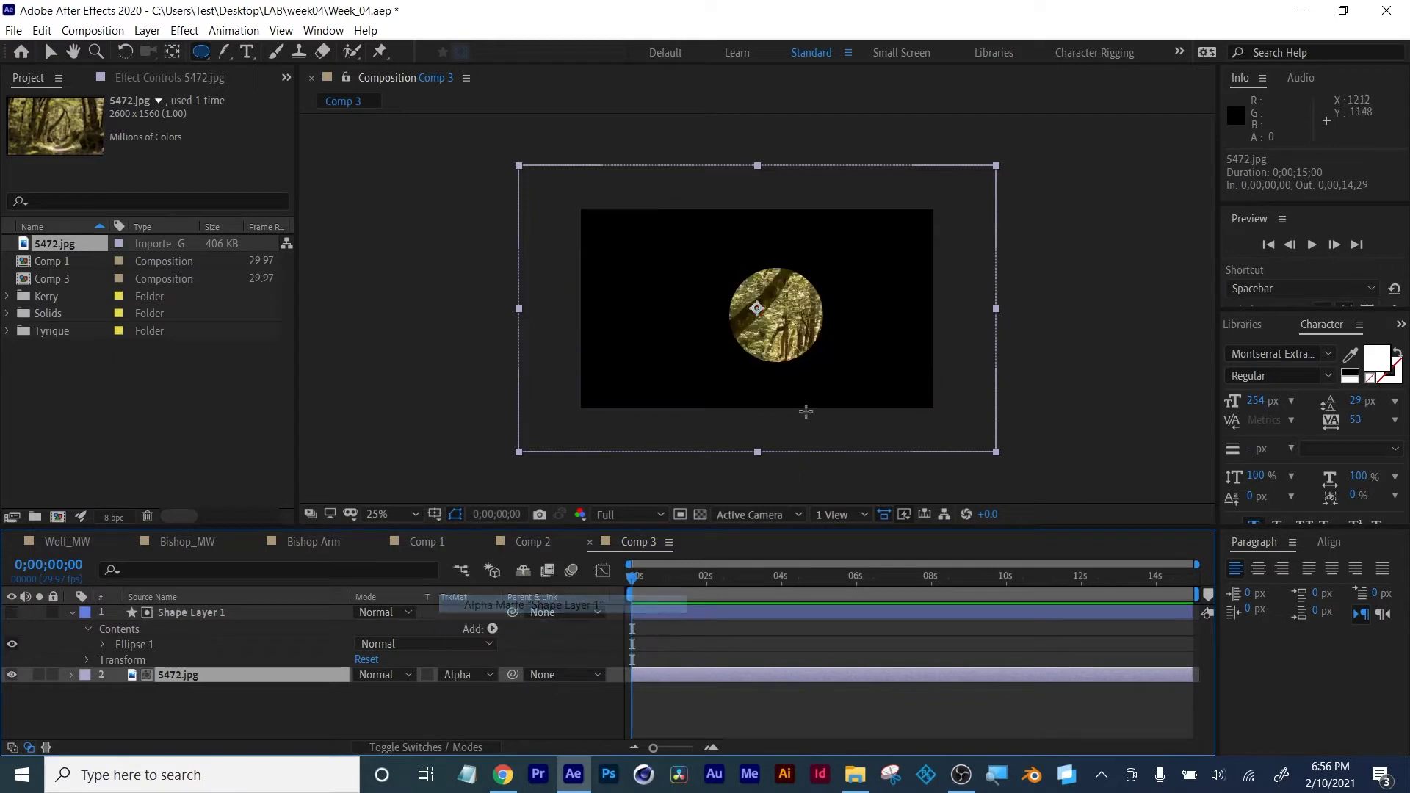
{"action": "key", "text": "period"}
{"action": "key", "text": "period"}
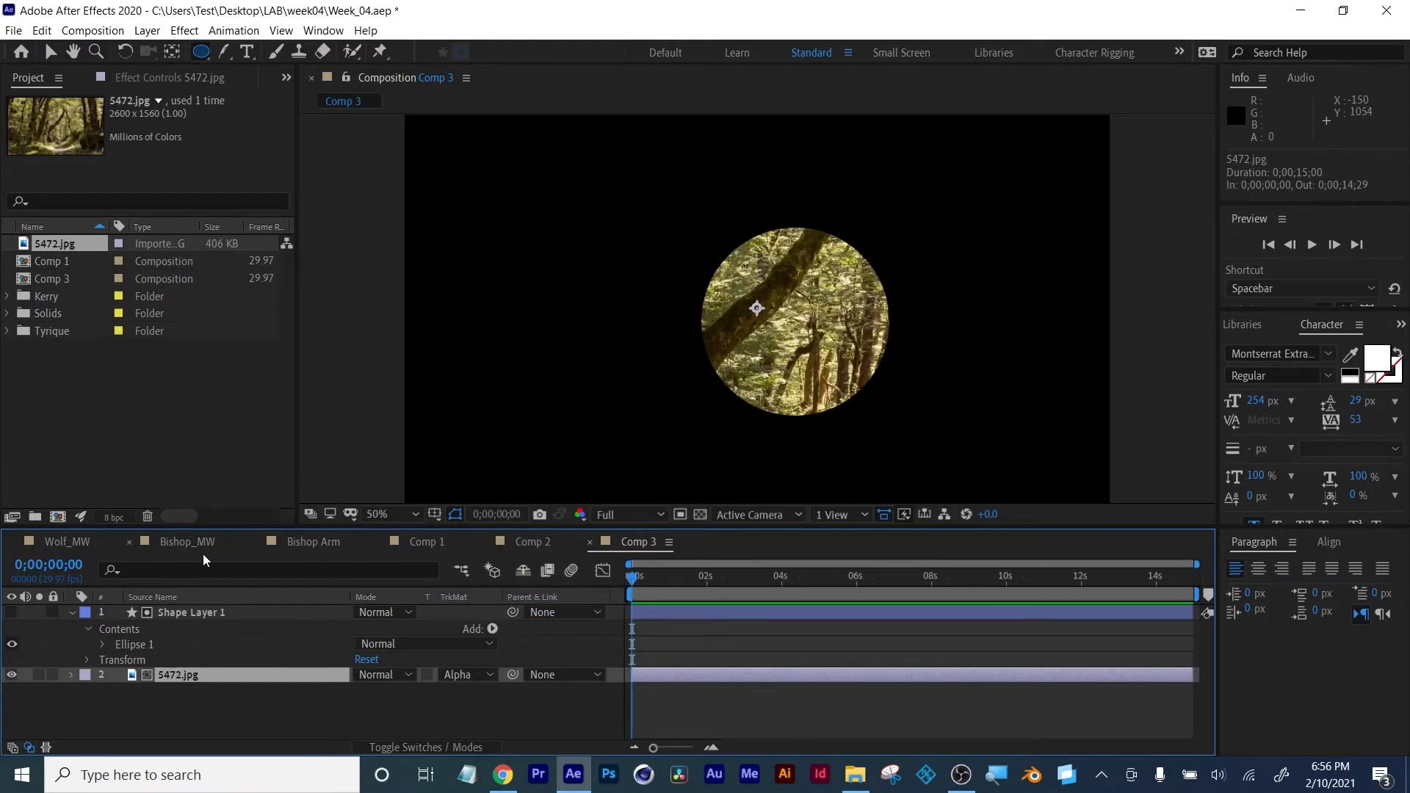
Replace the circle layer with a text layer reading "Title" and center it in the frame
{"action": "left_click", "coordinate": [187, 615]}
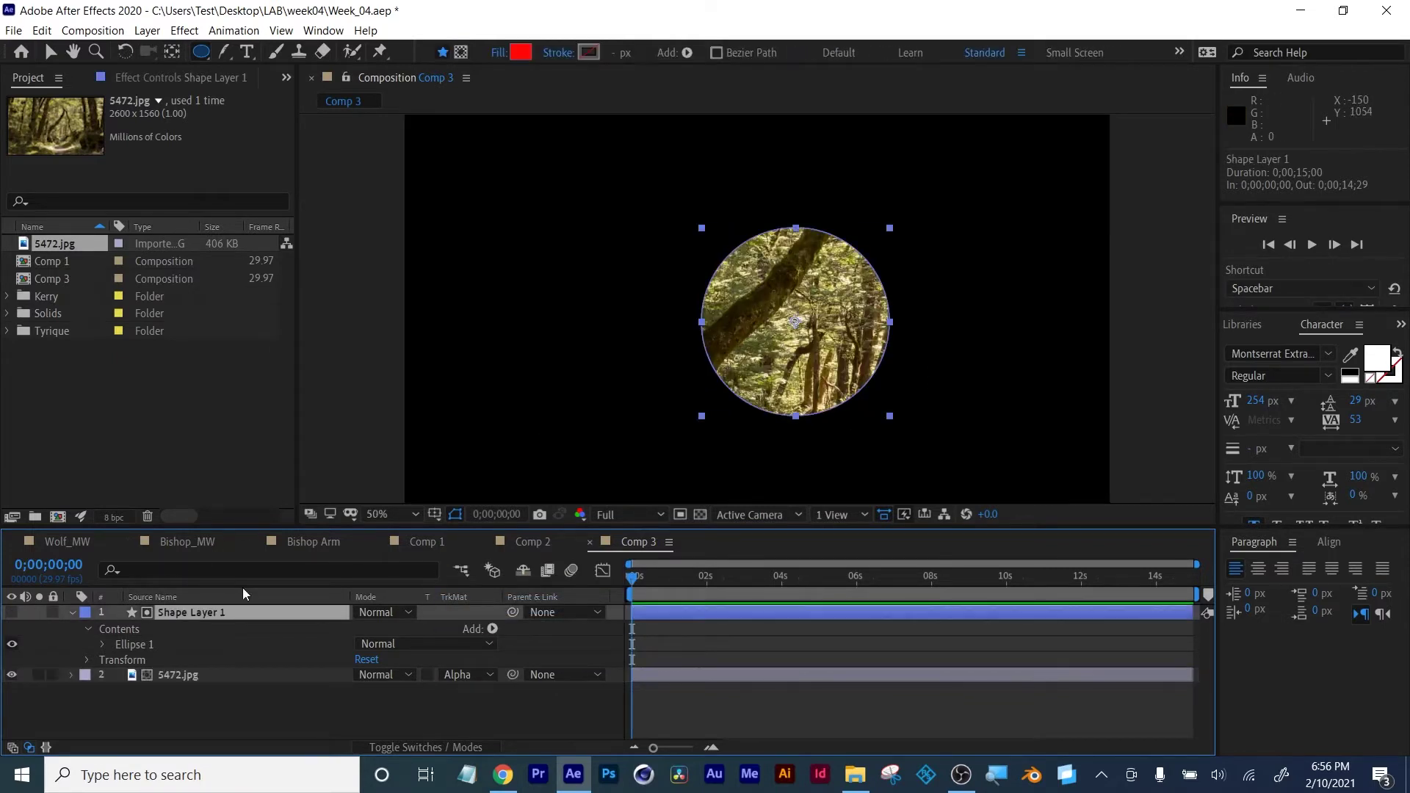
{"action": "key", "text": "Delete"}
{"action": "key", "text": "ctrl+t"}
{"action": "left_click", "coordinate": [671, 279]}
{"action": "type", "text": "Title"}
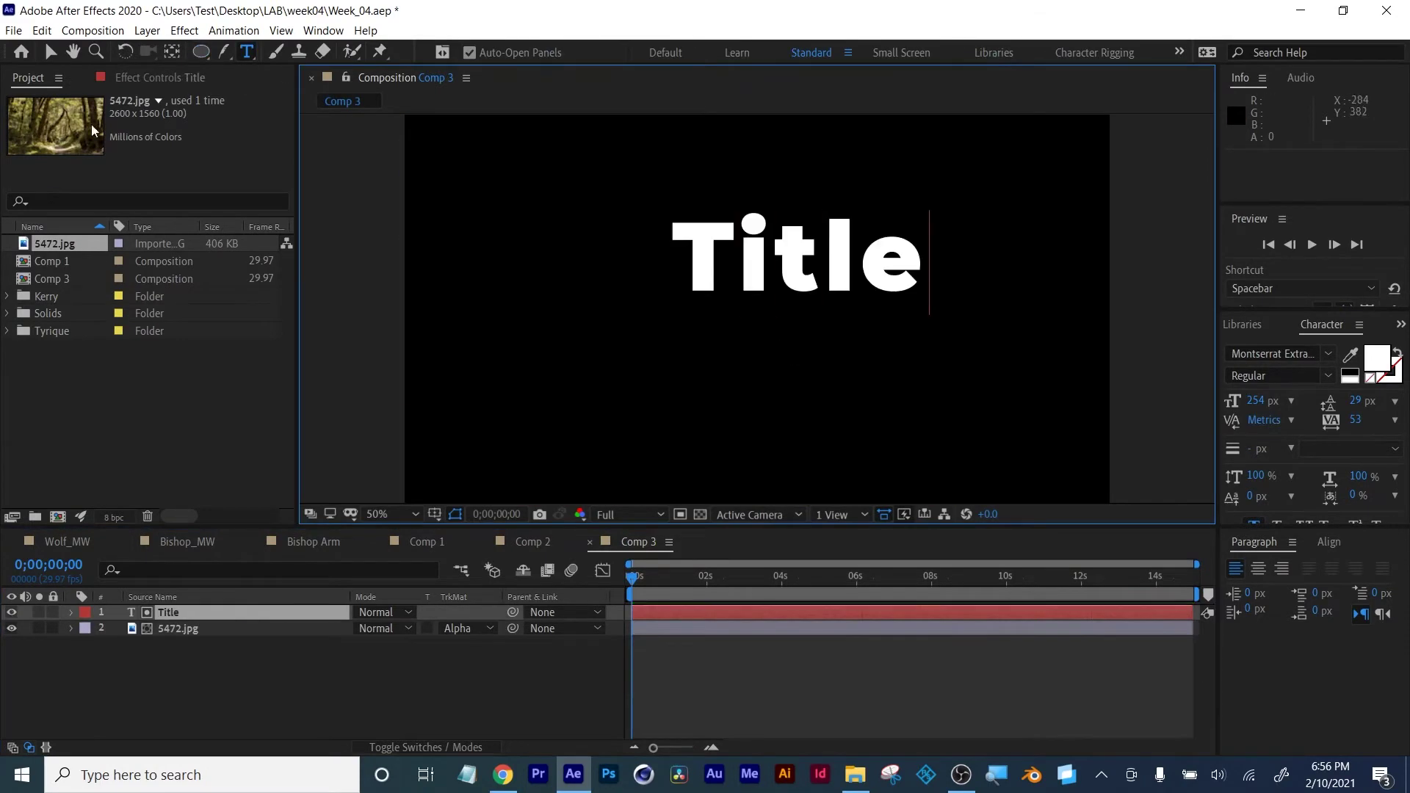
{"action": "key", "text": "ctrl+alt+home"}
{"action": "key", "text": "ctrl+home"}
Create a full-frame pale cyan solid and place it between the Title text and the forest layer
{"action": "left_click", "coordinate": [147, 31]}
{"action": "mouse_move", "coordinate": [220, 50]}
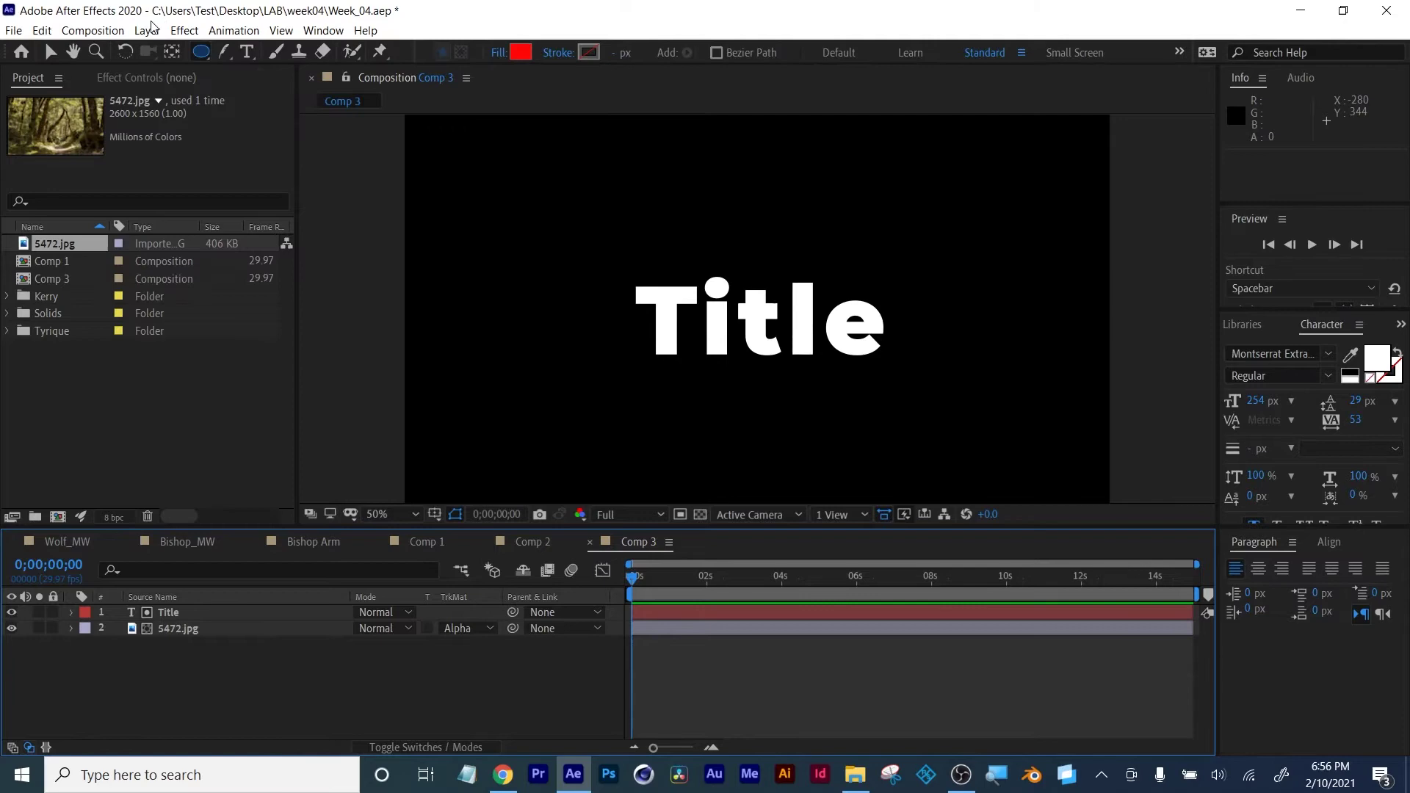
{"action": "left_click", "coordinate": [147, 31]}
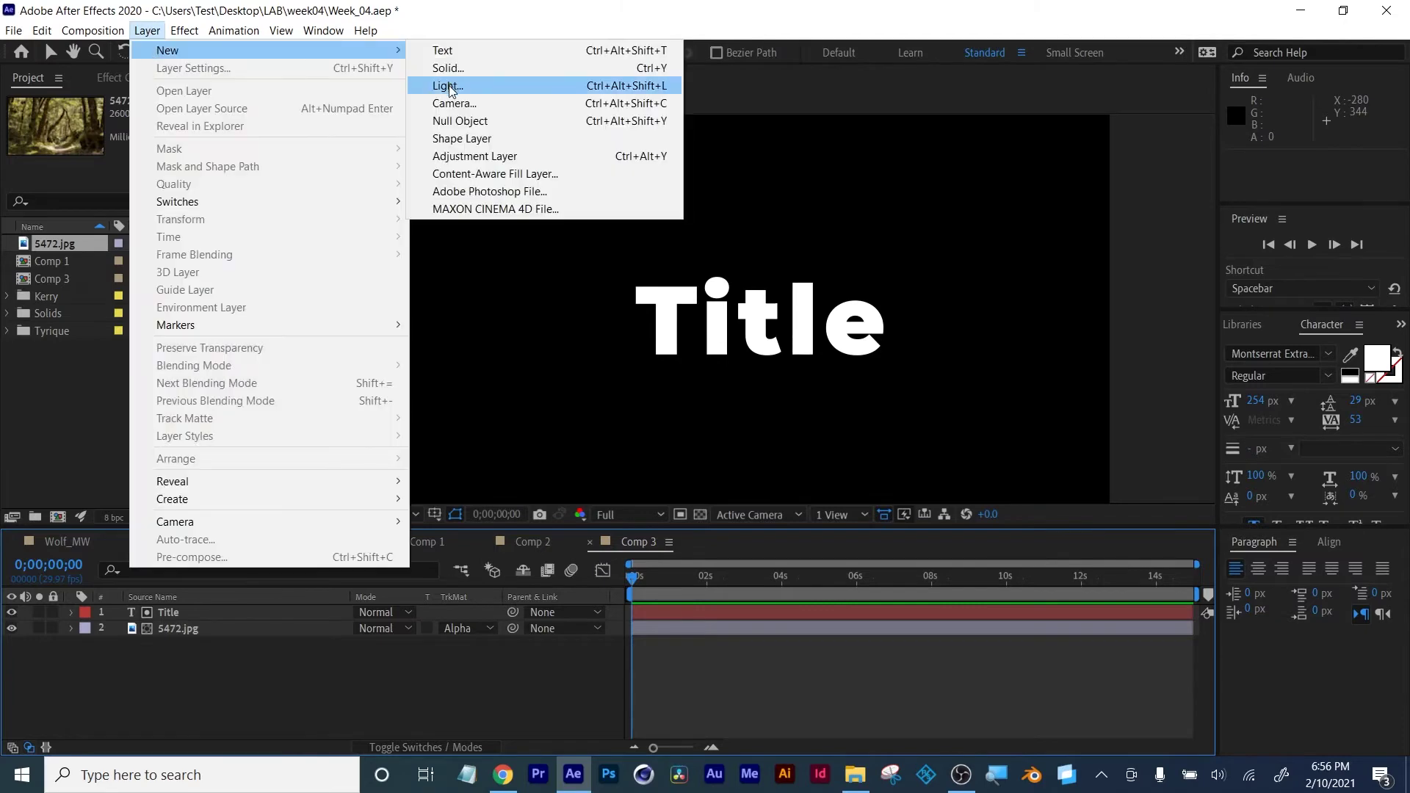
{"action": "left_click", "coordinate": [544, 66]}
{"action": "key", "text": "Return"}
{"action": "mouse_move", "coordinate": [199, 612]}
{"action": "left_mouse_down"}
{"action": "mouse_move", "coordinate": [201, 651]}
{"action": "mouse_move", "coordinate": [201, 635]}
{"action": "left_mouse_up"}
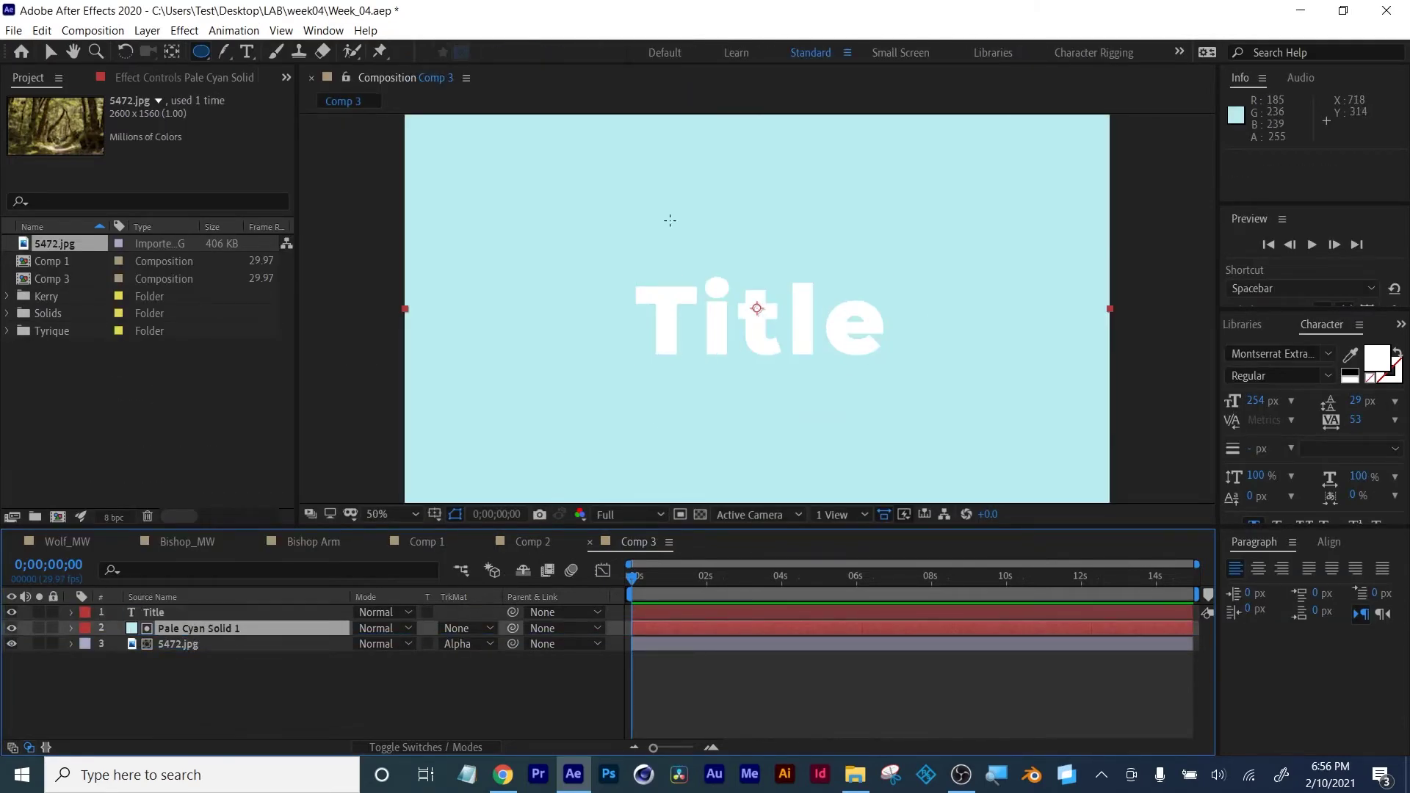
Set the pale cyan solid's track matte to Alpha Inverted Matte from Title, so the forest fills the letters, and check the result
{"action": "left_click", "coordinate": [156, 613]}
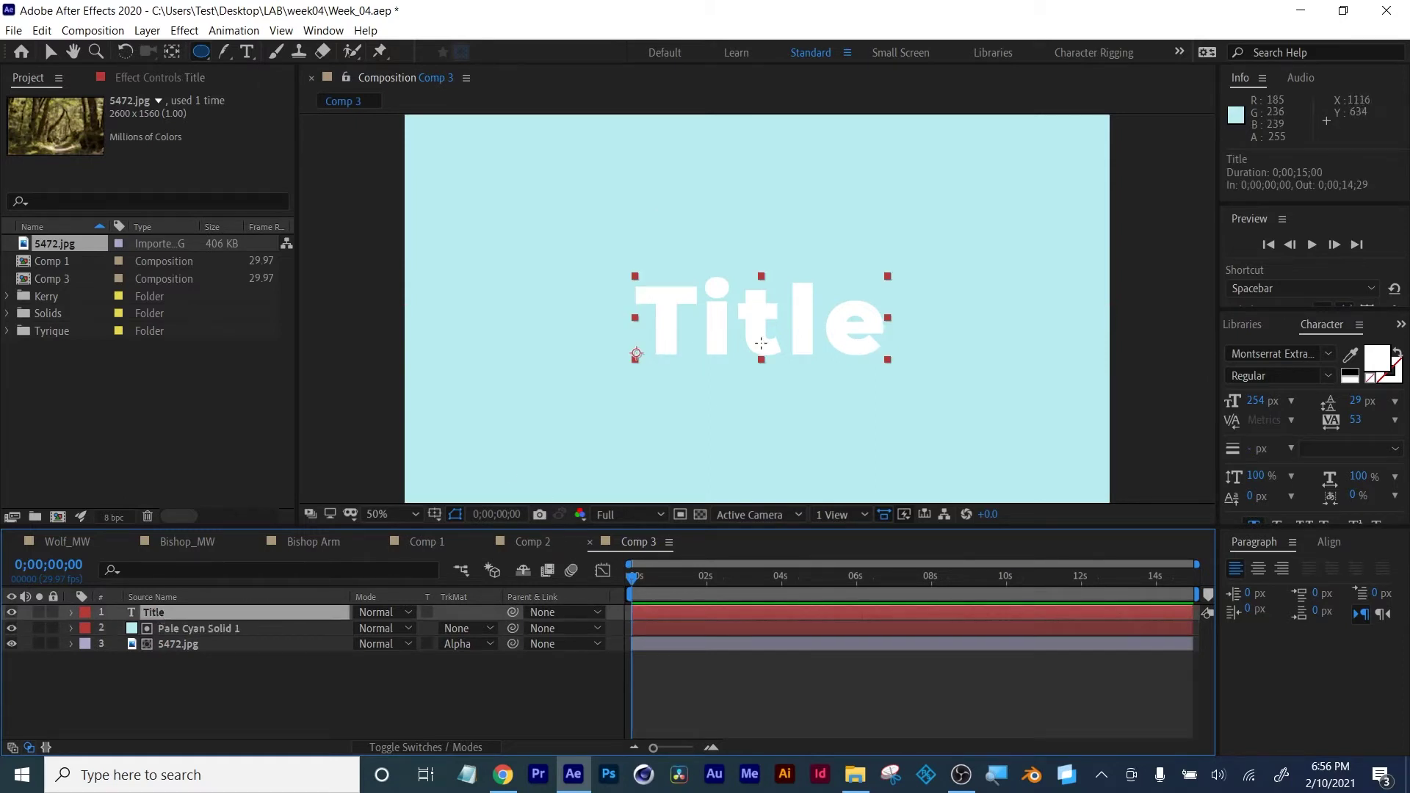
{"action": "left_click", "coordinate": [205, 630]}
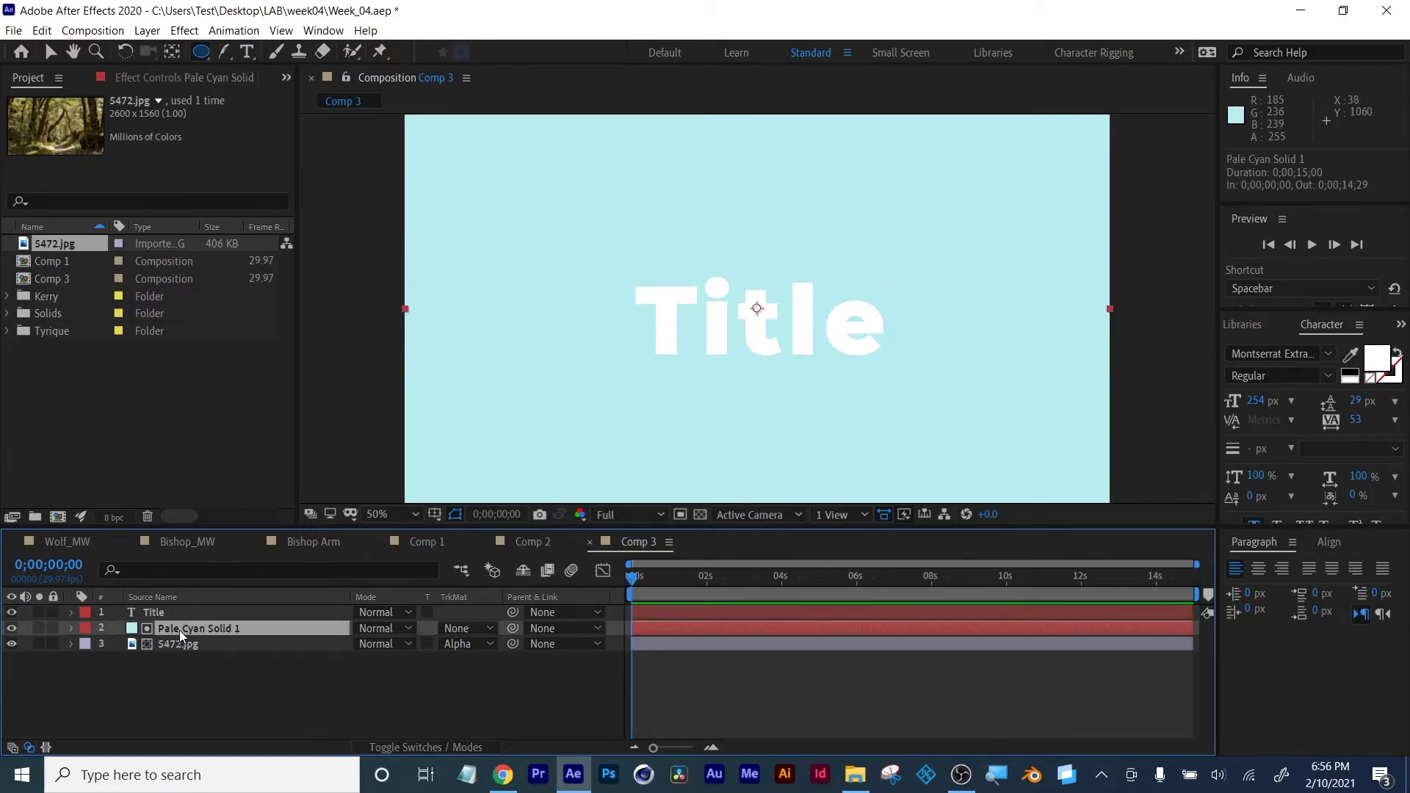
{"action": "left_click", "coordinate": [470, 629]}
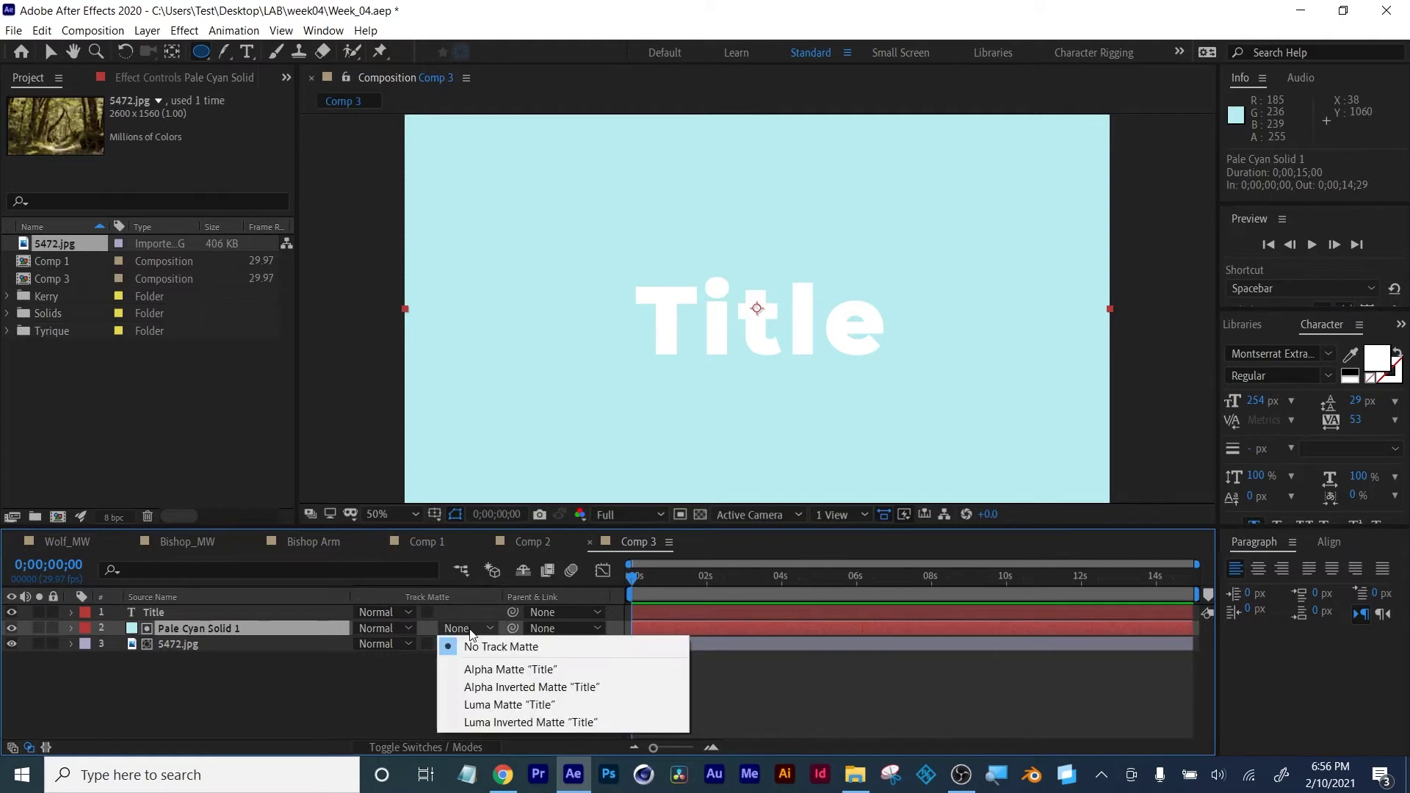
{"action": "left_click", "coordinate": [484, 687]}
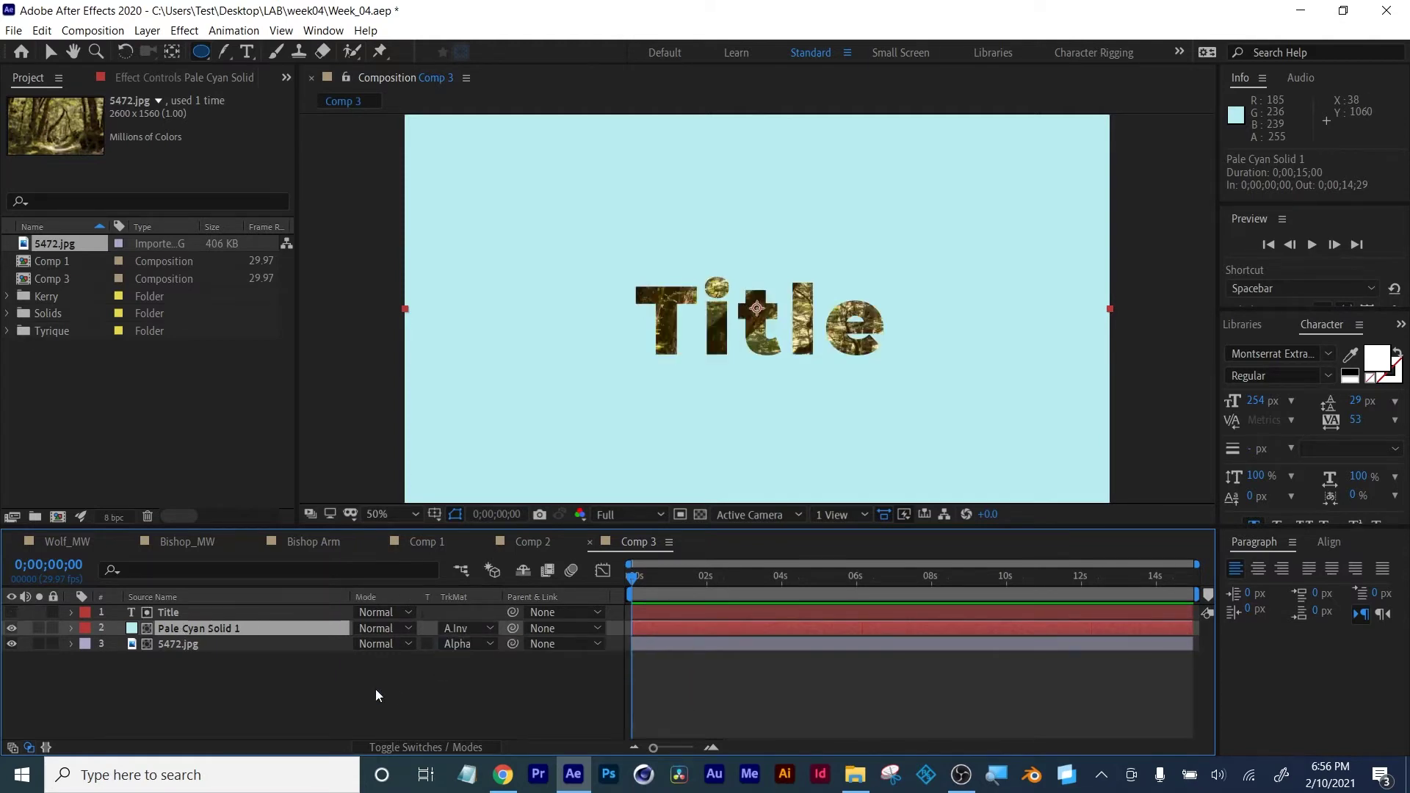
{"action": "key", "text": "slash"}
{"action": "key", "text": "comma"}
{"action": "key", "text": "comma"}
Center the Title layer's anchor point within the text and return to the Selection tool
{"action": "left_click", "coordinate": [169, 645]}
{"action": "left_click", "coordinate": [170, 612]}
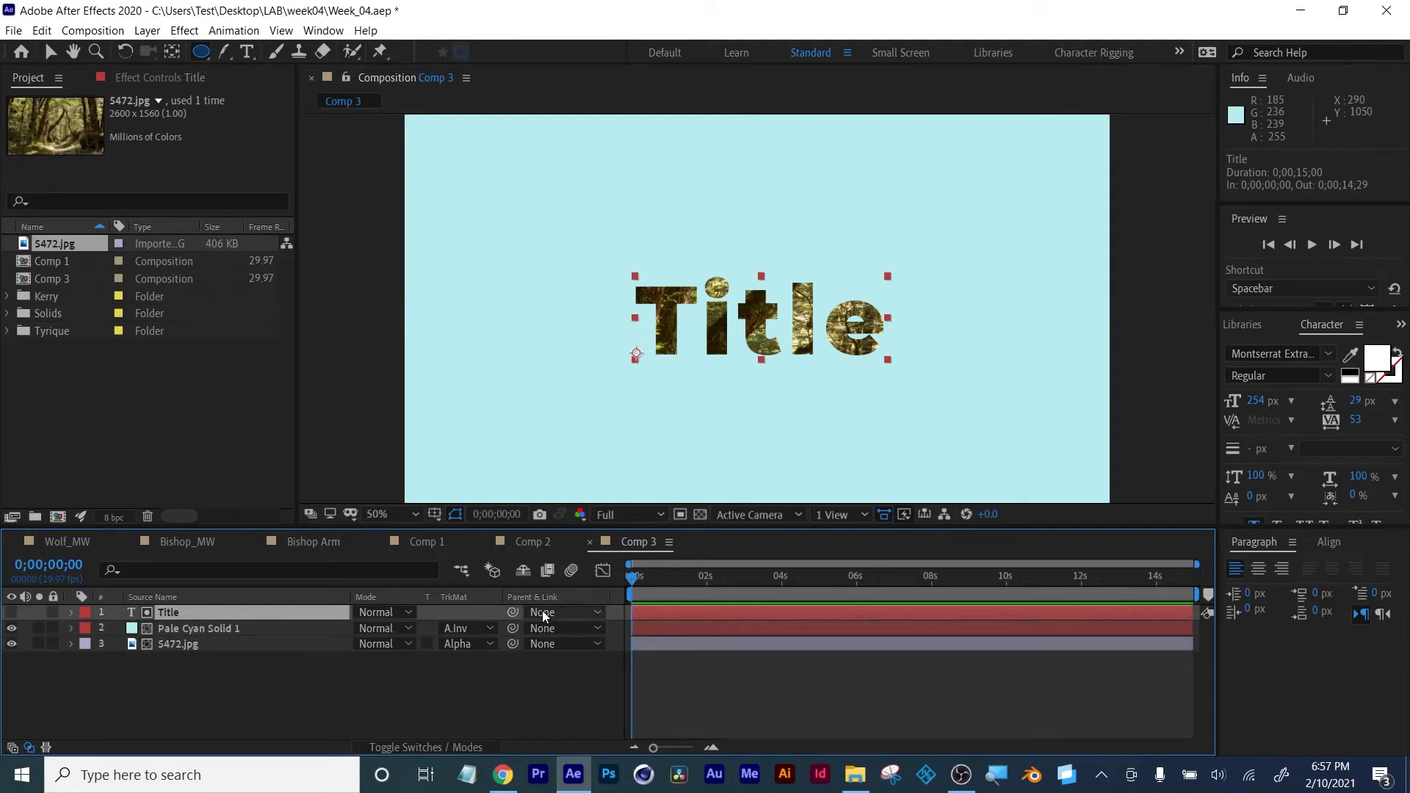
{"action": "left_click", "coordinate": [173, 53]}
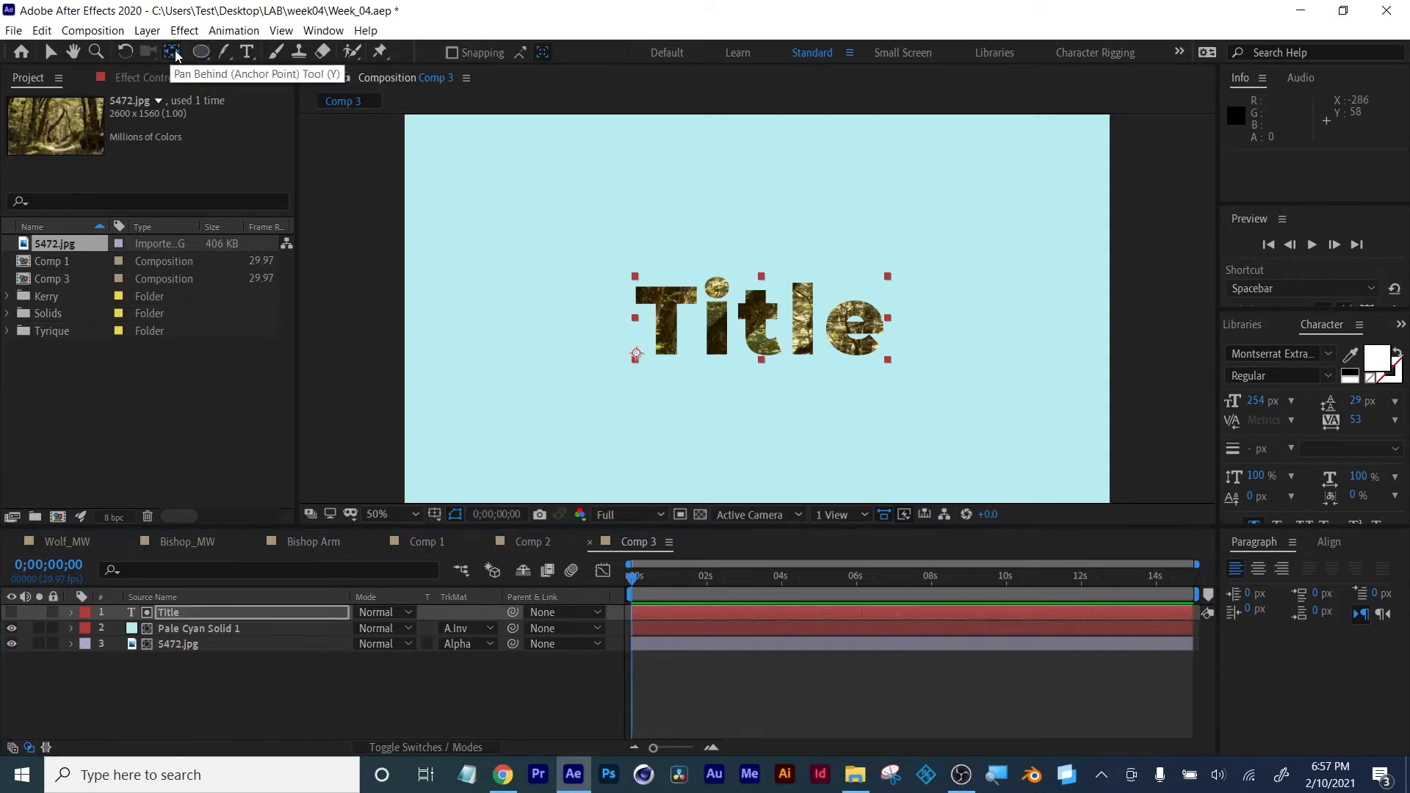
{"action": "key", "text": "ctrl+alt+Home"}
{"action": "key", "text": "v"}
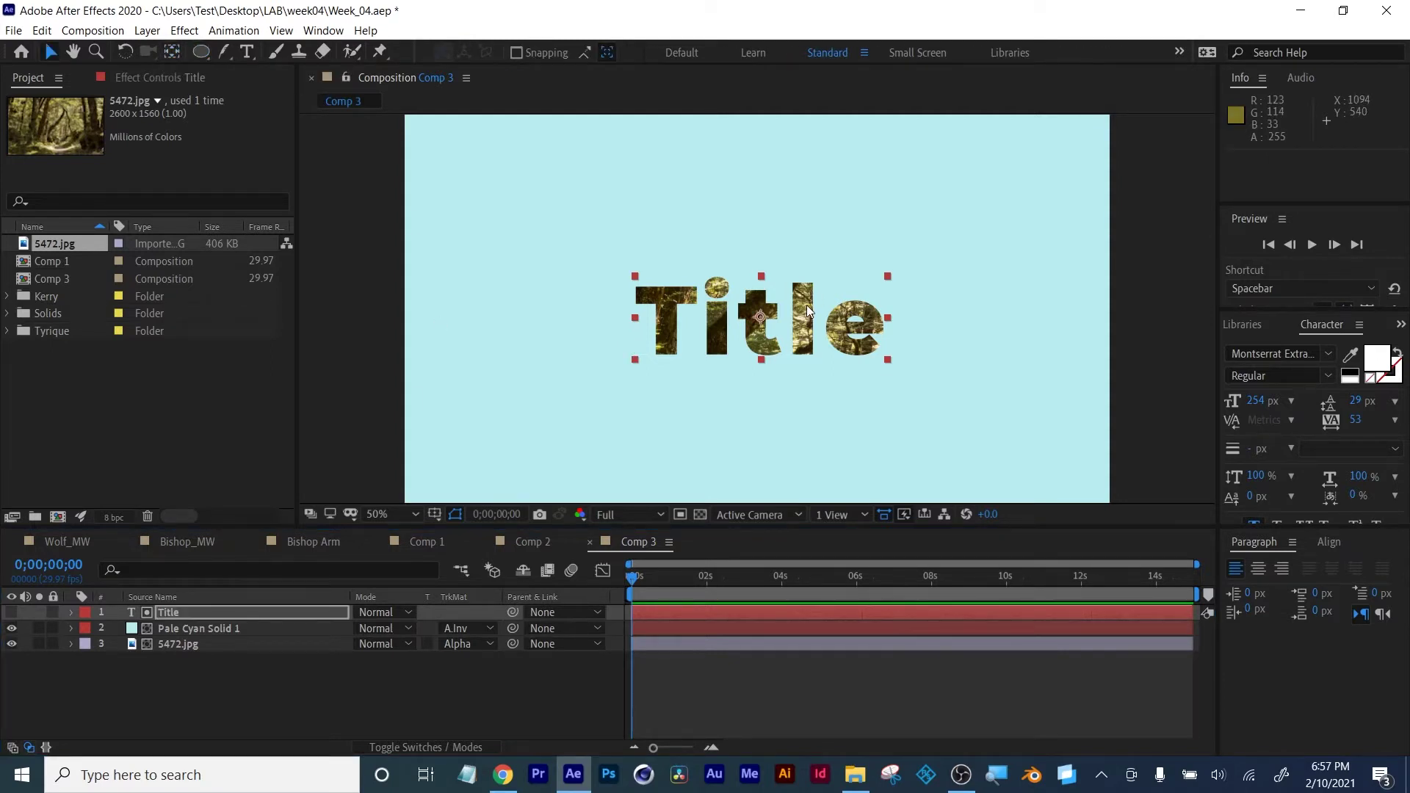
Keyframe the Title layer's scale from 100% at the start to 7607% at 0;00;06;06, so the forest fills the frame
{"action": "left_click", "coordinate": [174, 615]}
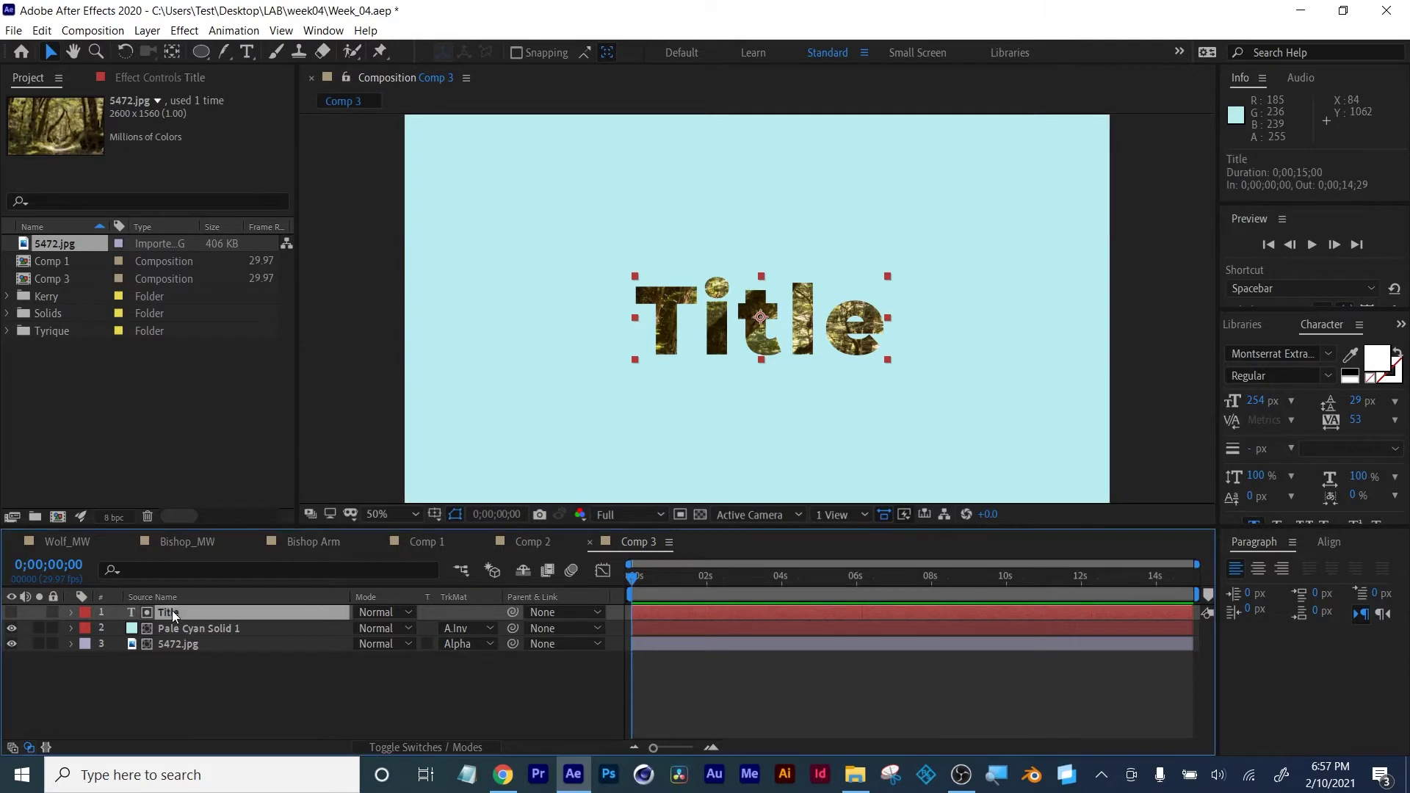
{"action": "key", "text": "s"}
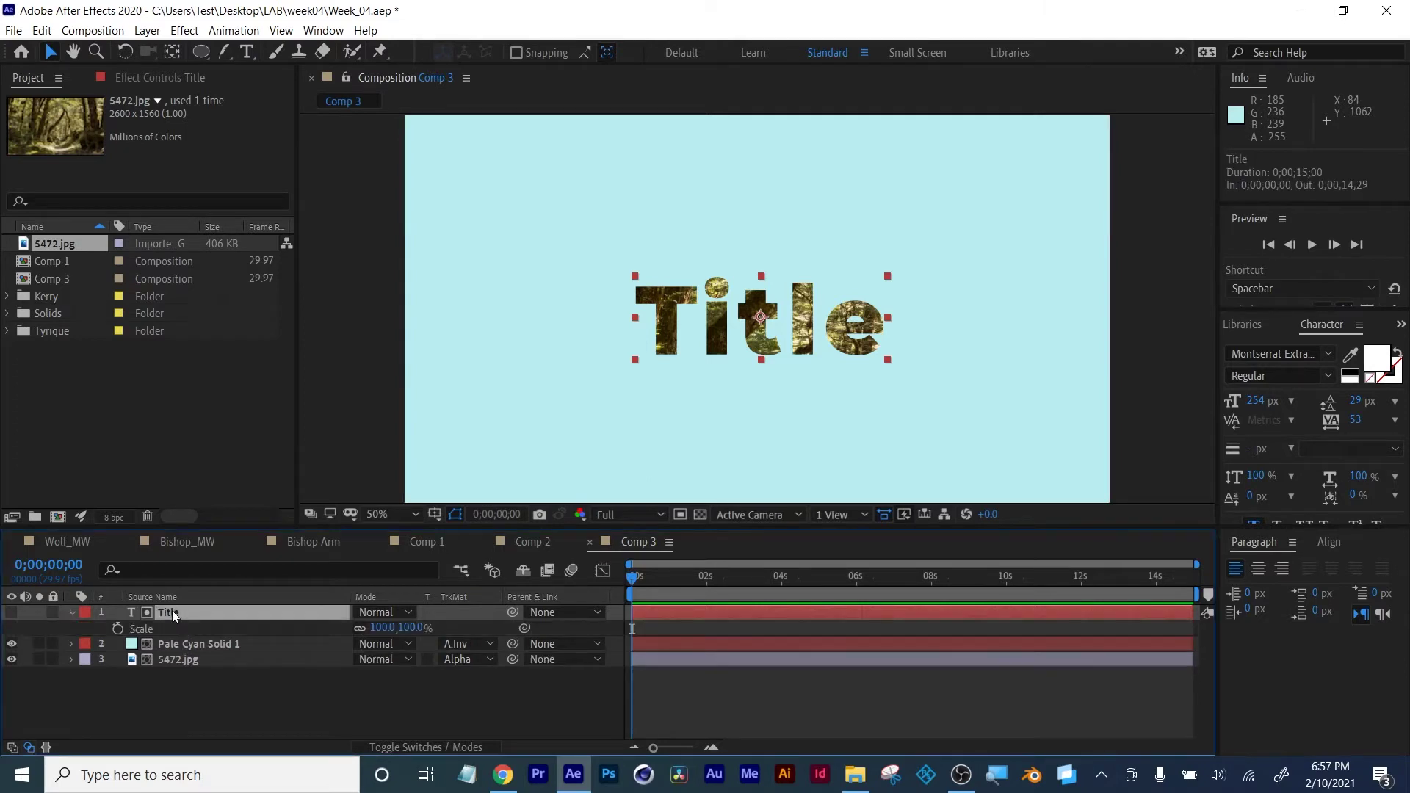
{"action": "left_click", "coordinate": [118, 628]}
{"action": "left_click_drag", "start_coordinate": [632, 579], "coordinate": [732, 578]}
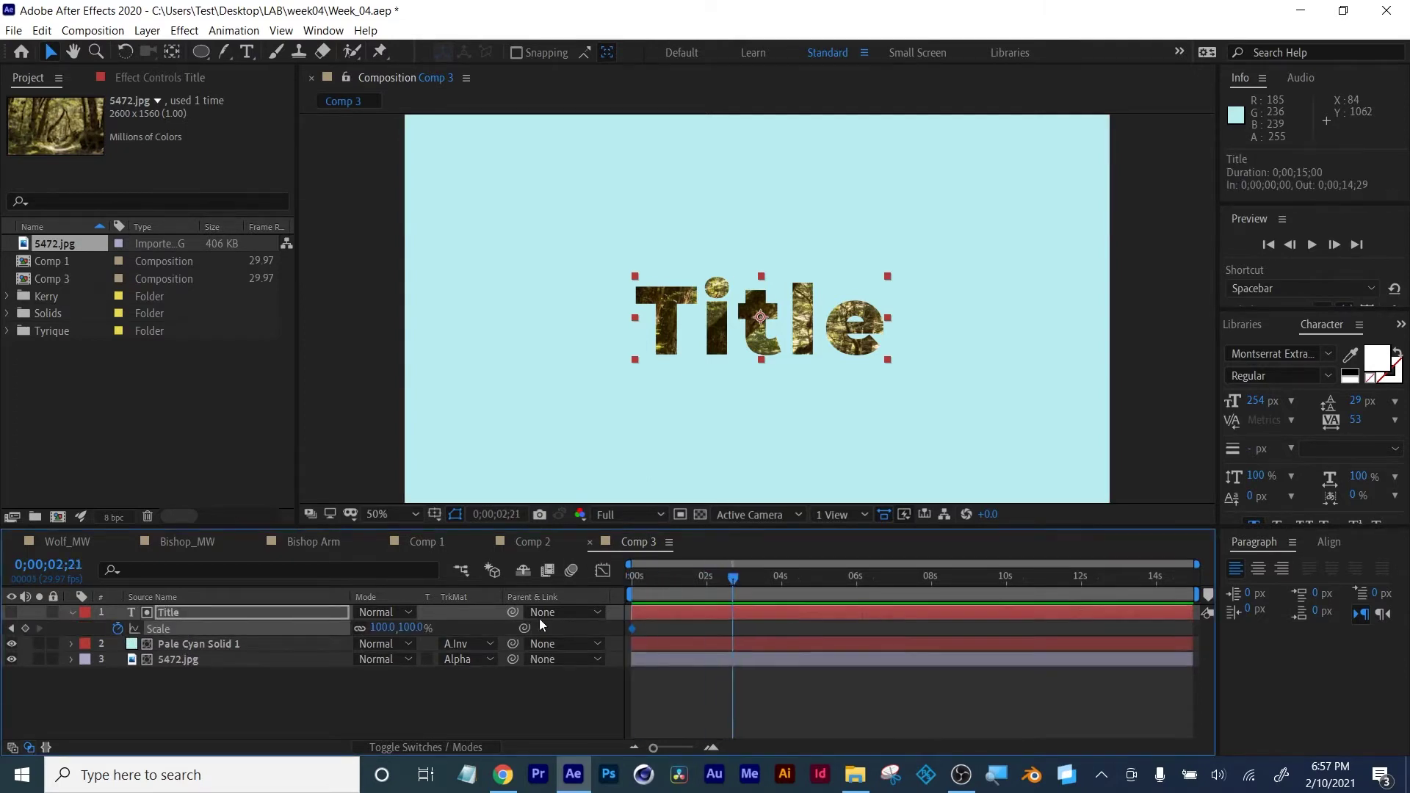
{"action": "left_click_drag", "start_coordinate": [382, 628], "coordinate": [661, 627]}
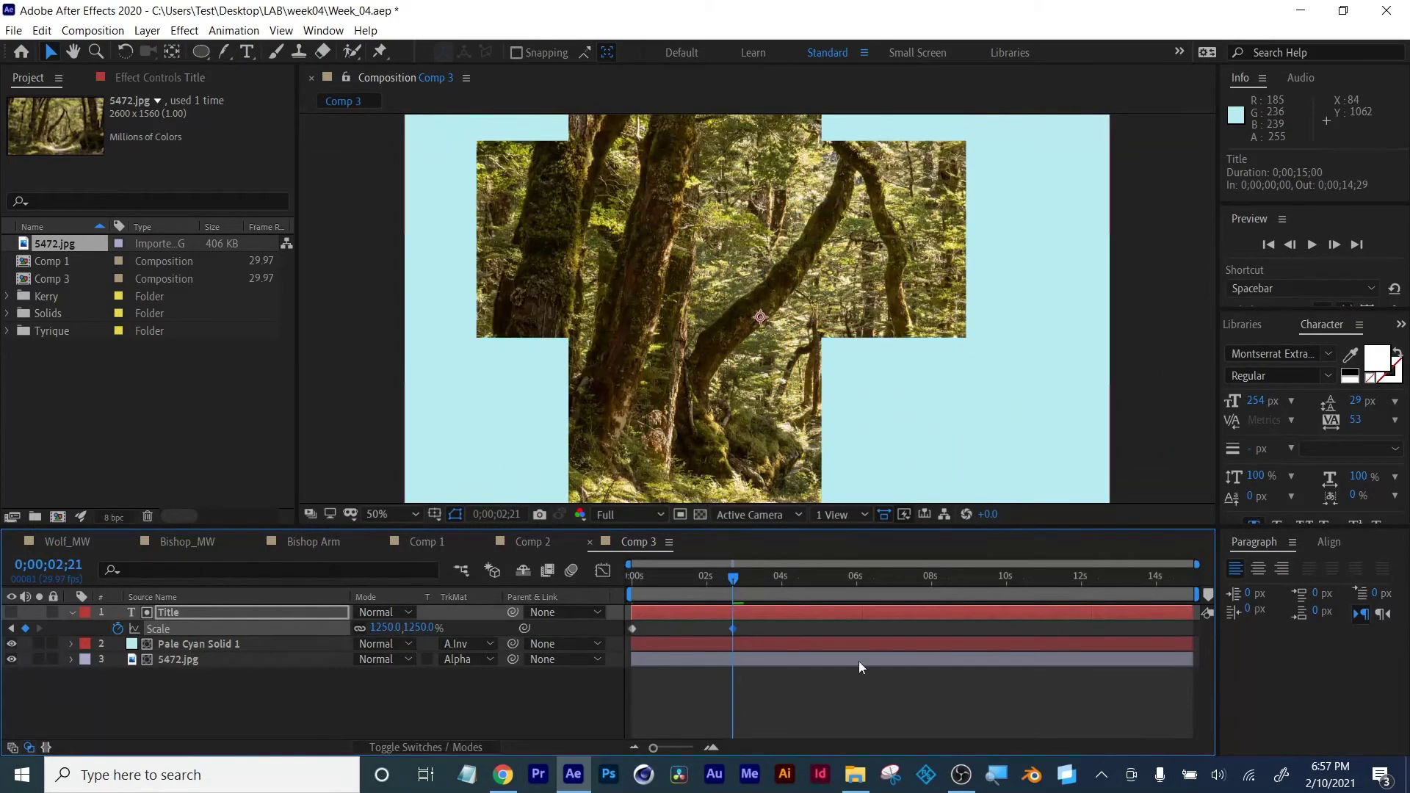
{"action": "left_click_drag", "start_coordinate": [400, 633], "coordinate": [1261, 529]}
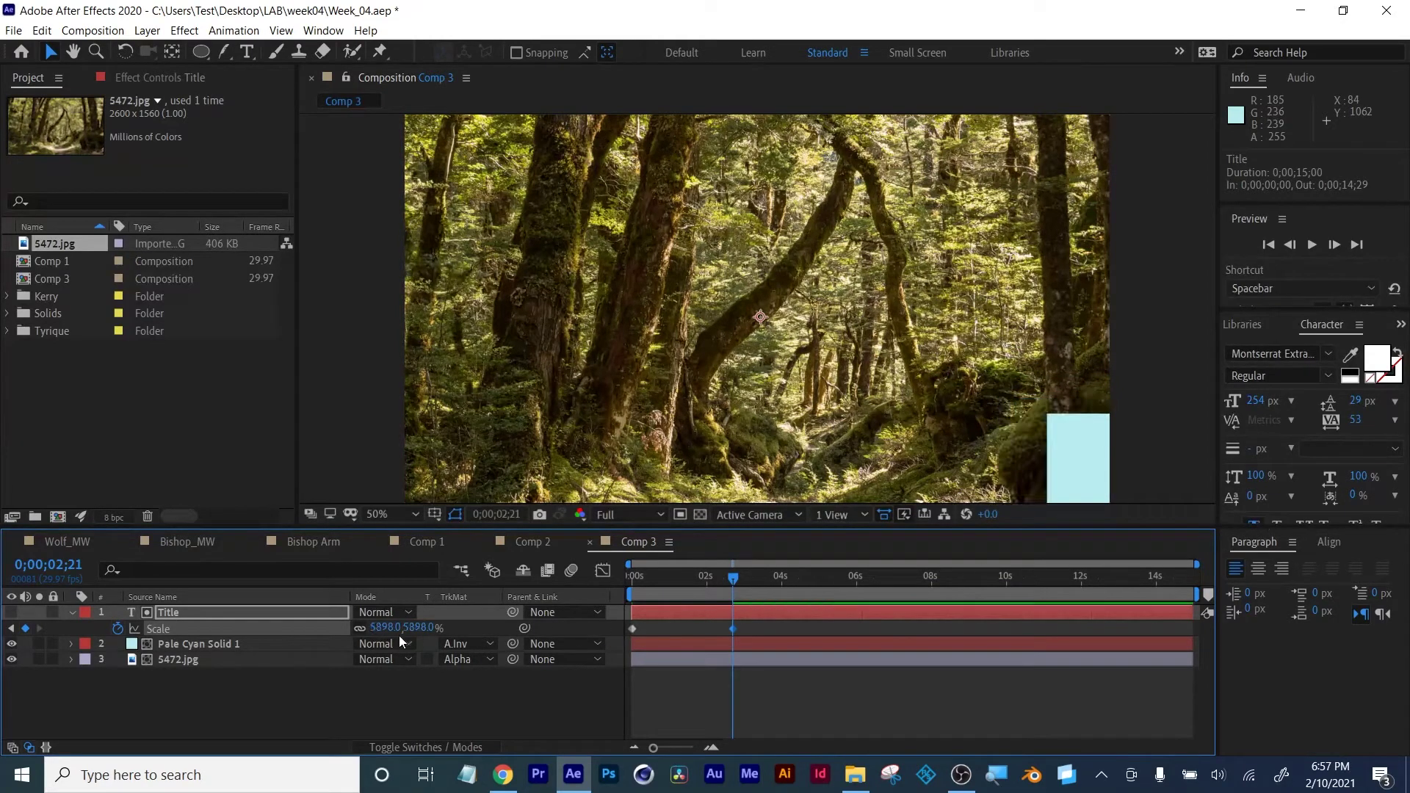
{"action": "left_click_drag", "start_coordinate": [374, 628], "coordinate": [863, 629]}
Play the title zoom from the start of Comp 3 and stop the preview
{"action": "left_click_drag", "start_coordinate": [869, 576], "coordinate": [549, 586]}
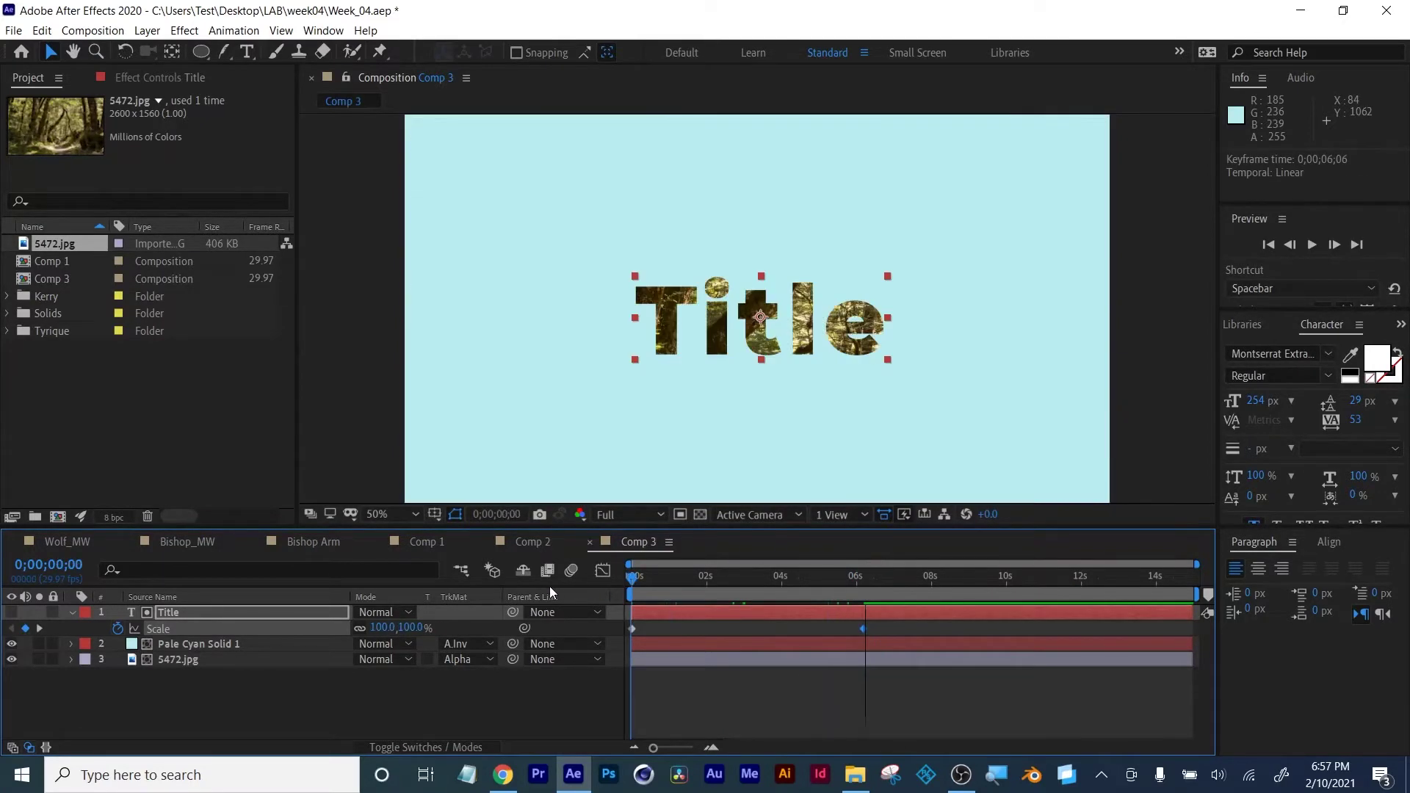
{"action": "key", "text": "space"}
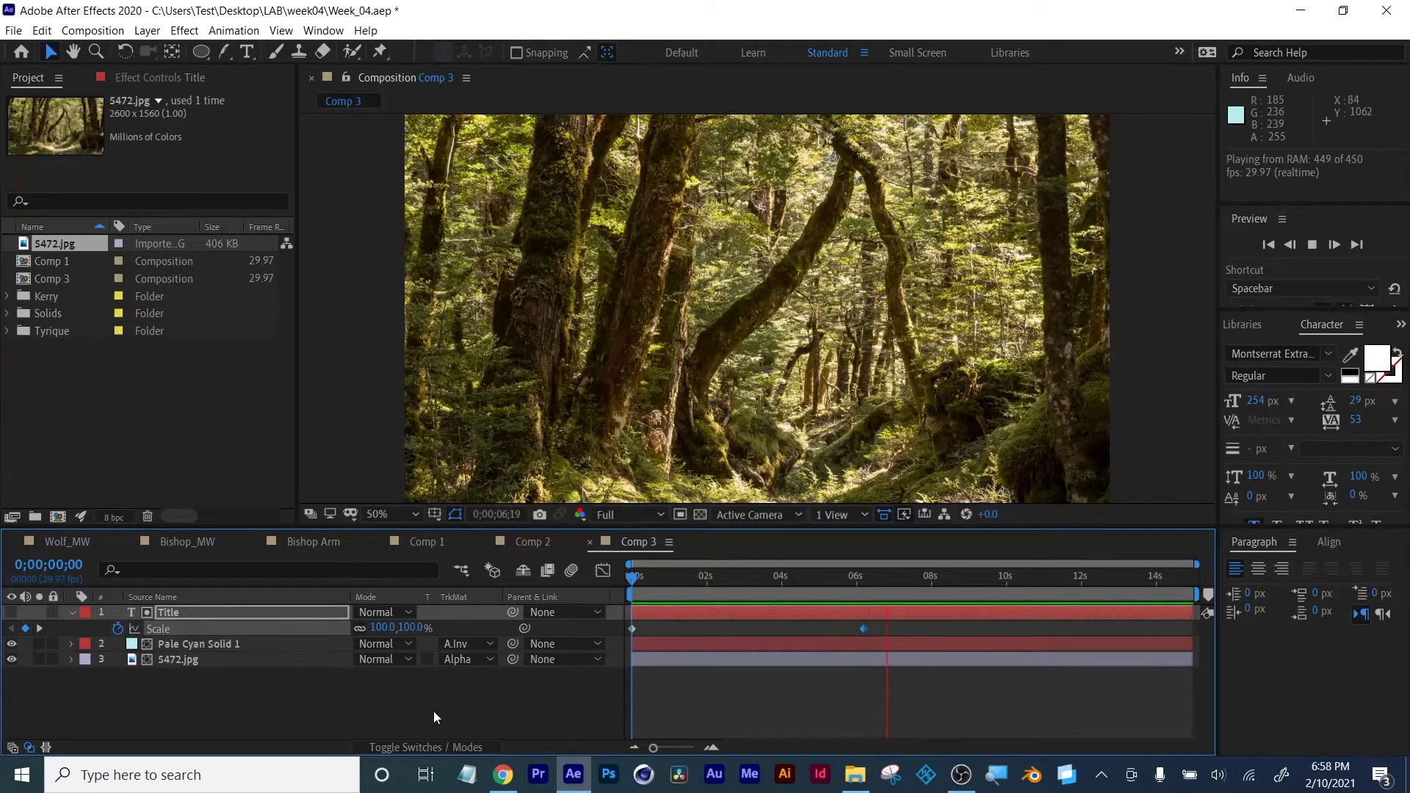
{"action": "key", "text": "space"}
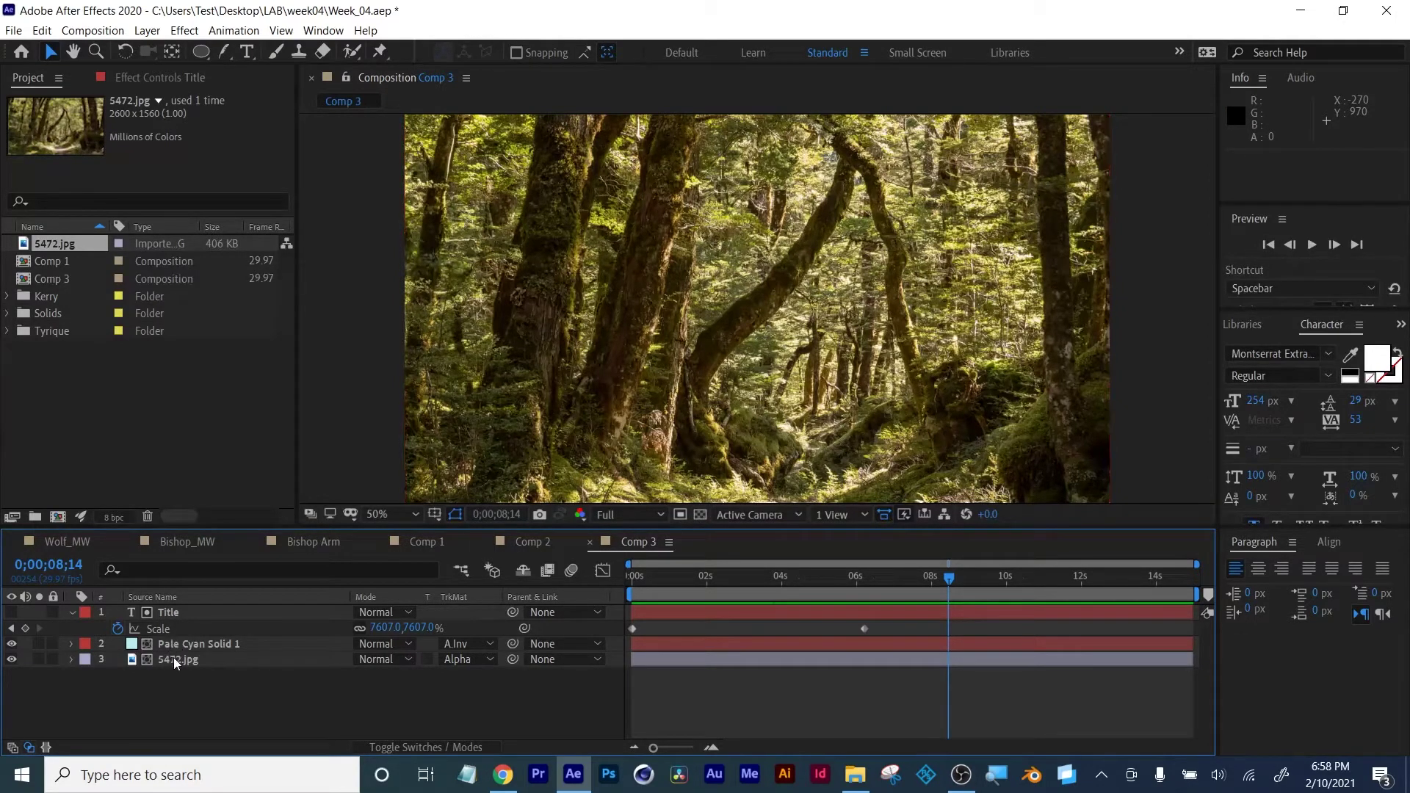
{"action": "key", "text": "space"}
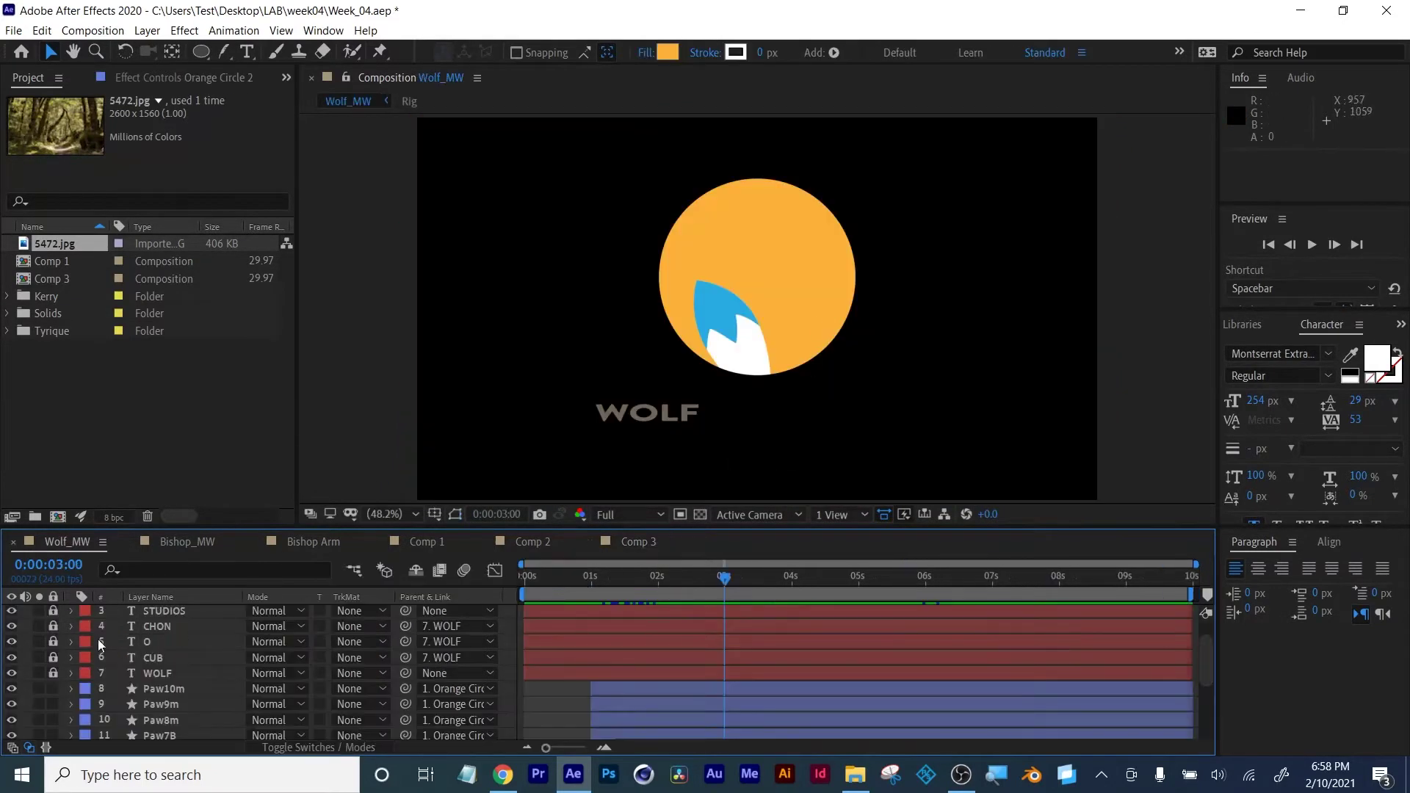
Enlarge the timeline in the Wolf_MW composition and open its nested Rig composition
{"action": "left_click_drag", "start_coordinate": [385, 529], "coordinate": [385, 471]}
{"action": "scroll", "coordinate": [201, 584], "scroll_direction": "up", "scroll_amount": 2}
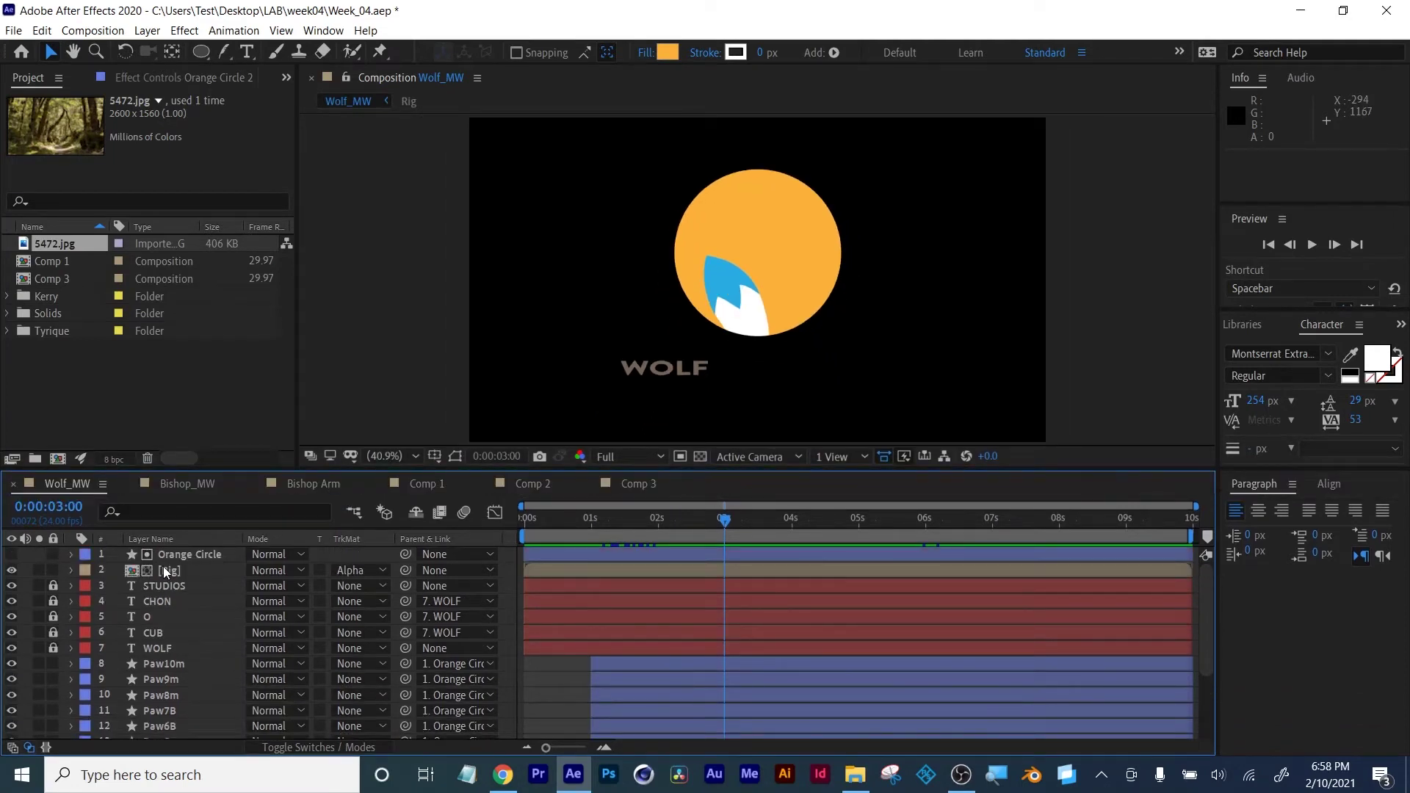
{"action": "double_click", "coordinate": [167, 572]}
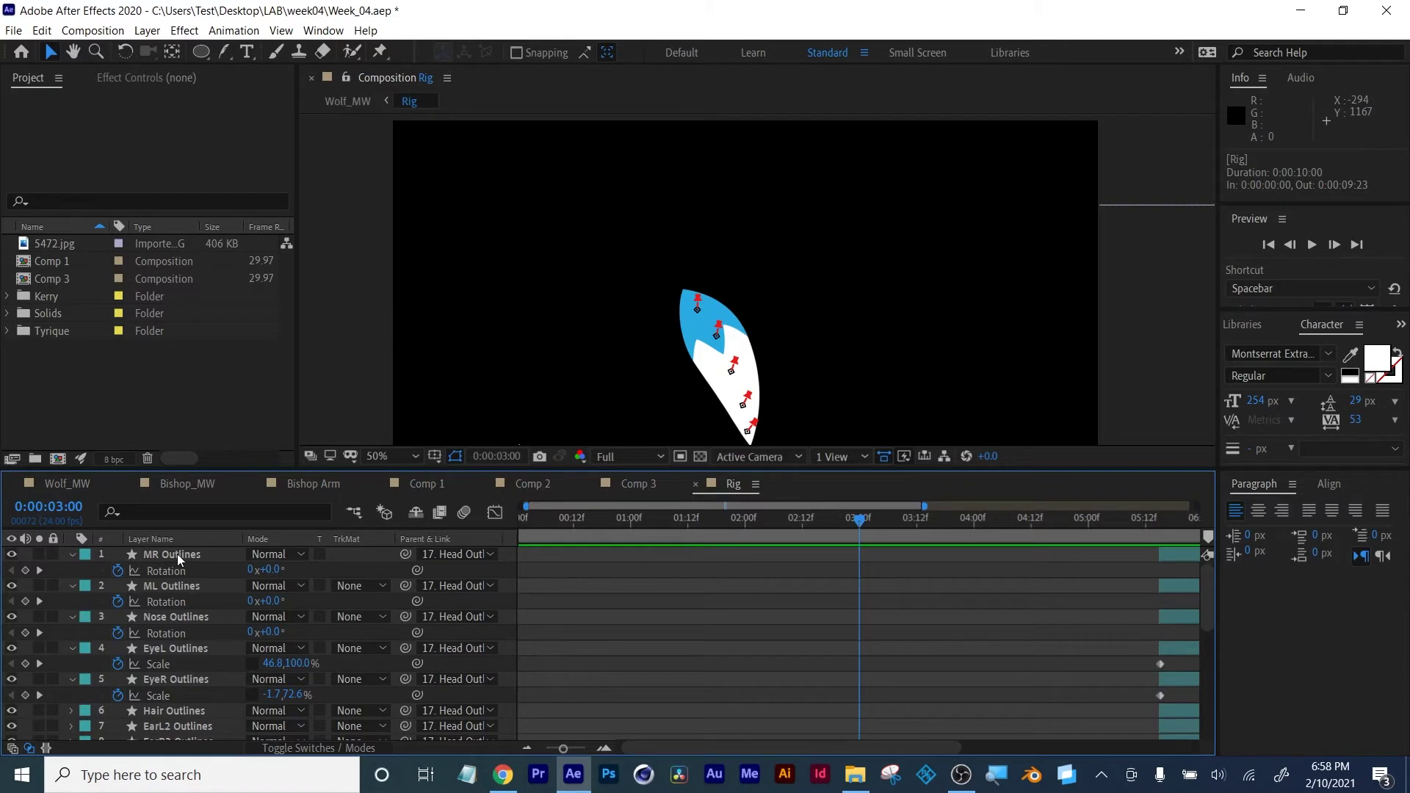
Try pre-composing all Rig layers with all attributes moved into the new composition, and return to Wolf_MW
{"action": "key", "text": "ctrl+a"}
{"action": "key", "text": "ctrl+shift+c"}
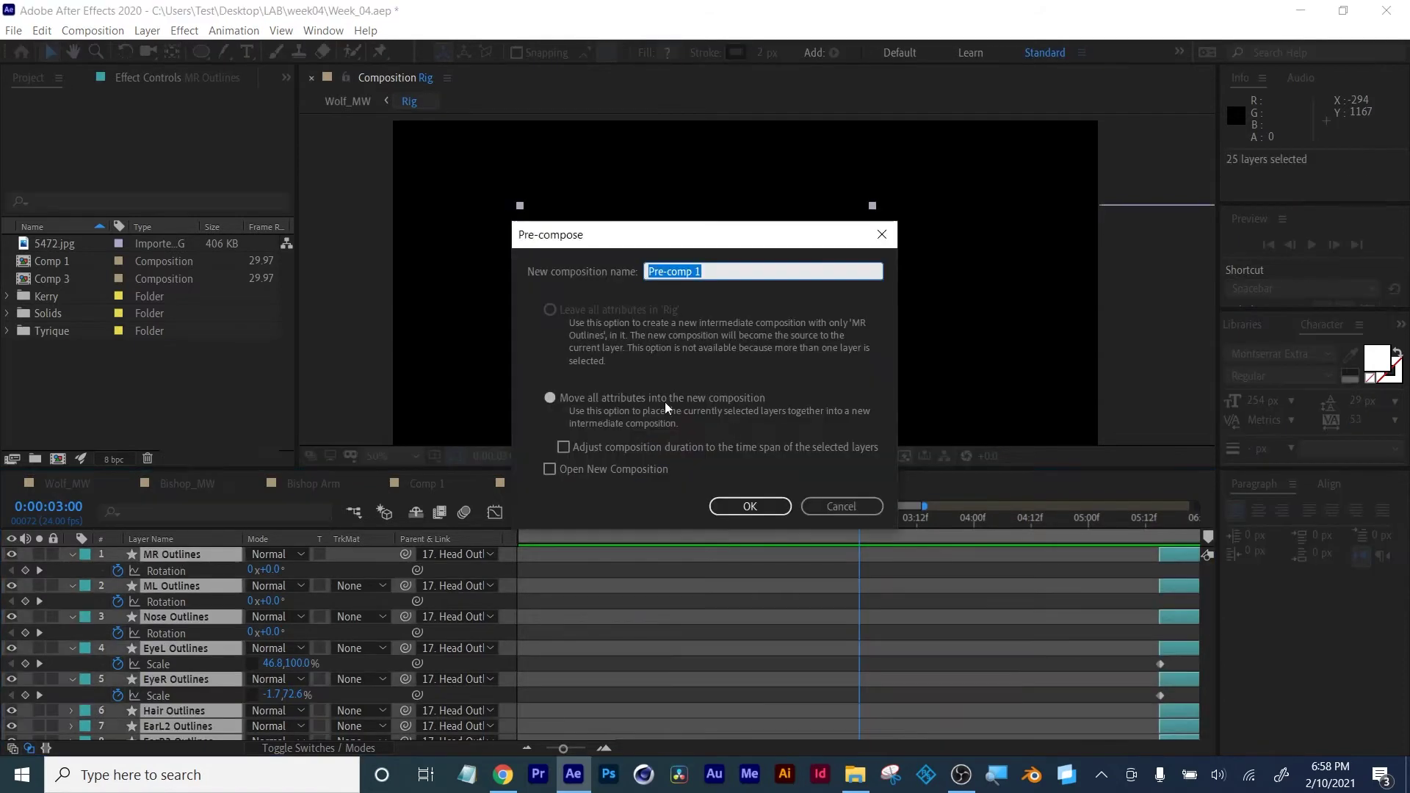
{"action": "left_click", "coordinate": [550, 397]}
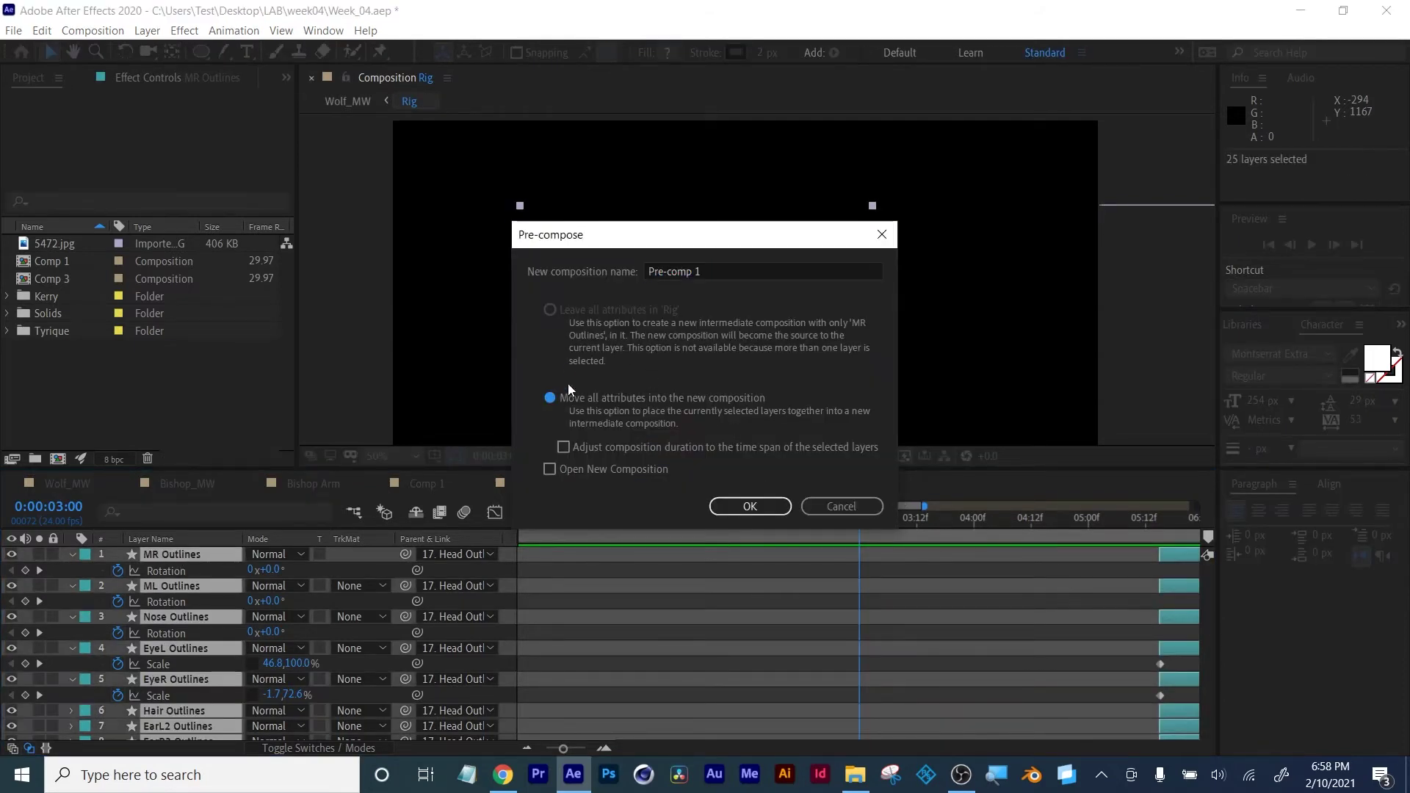
{"action": "left_click", "coordinate": [830, 507]}
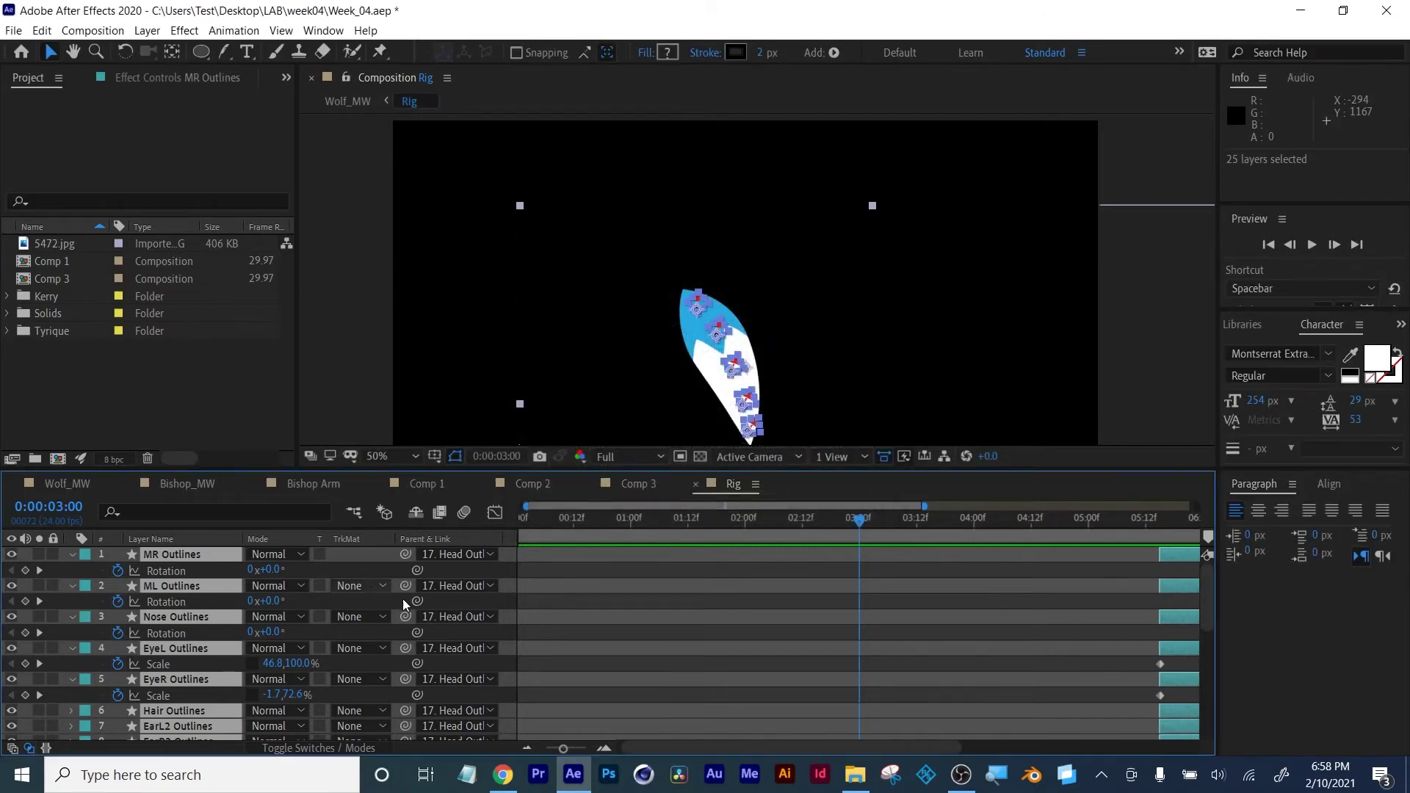
{"action": "key", "text": "ctrl+w"}
Examine the Orange Circle matte, the Rig layer beneath it and the Orange Circle 2 background layer in Wolf_MW
{"action": "left_click", "coordinate": [170, 552]}
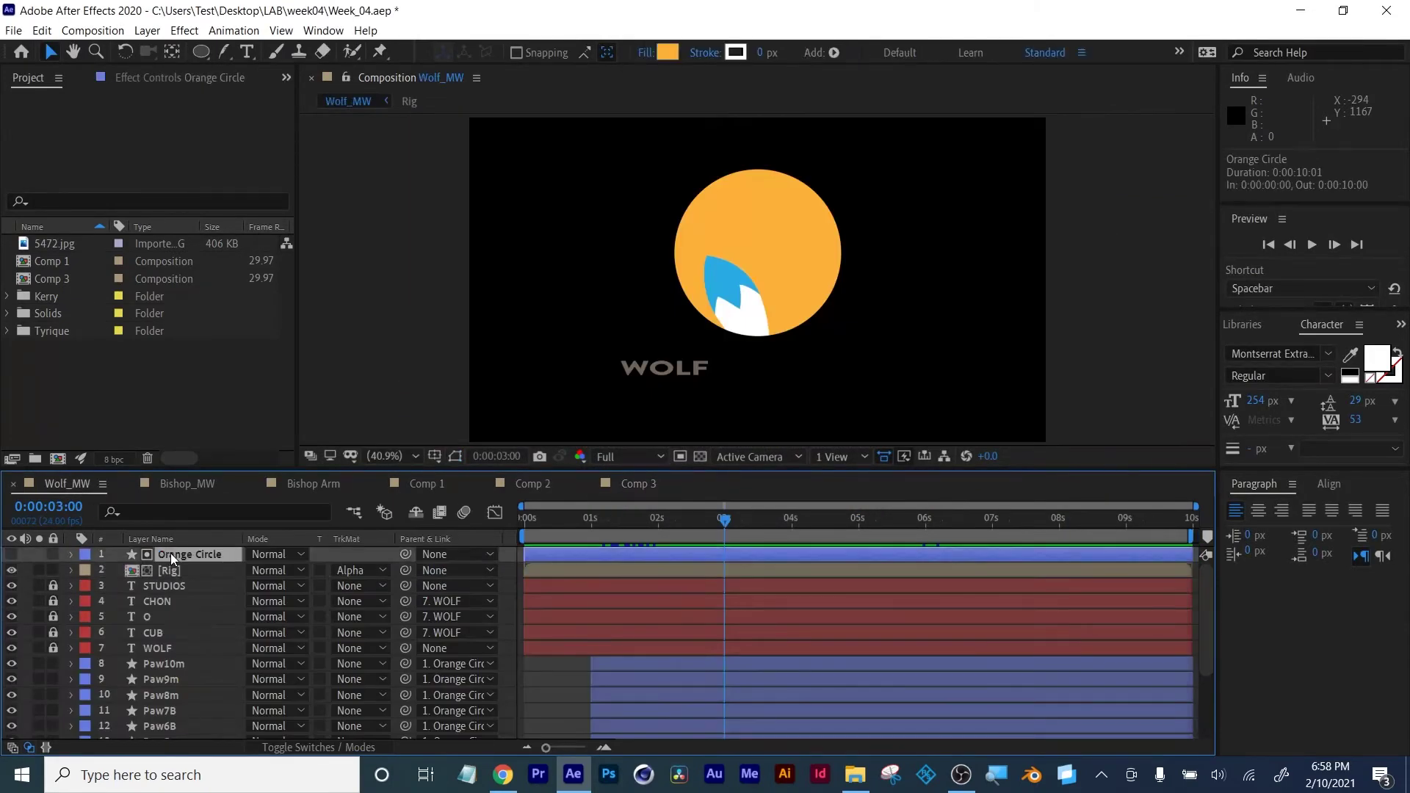
{"action": "left_click", "coordinate": [169, 571]}
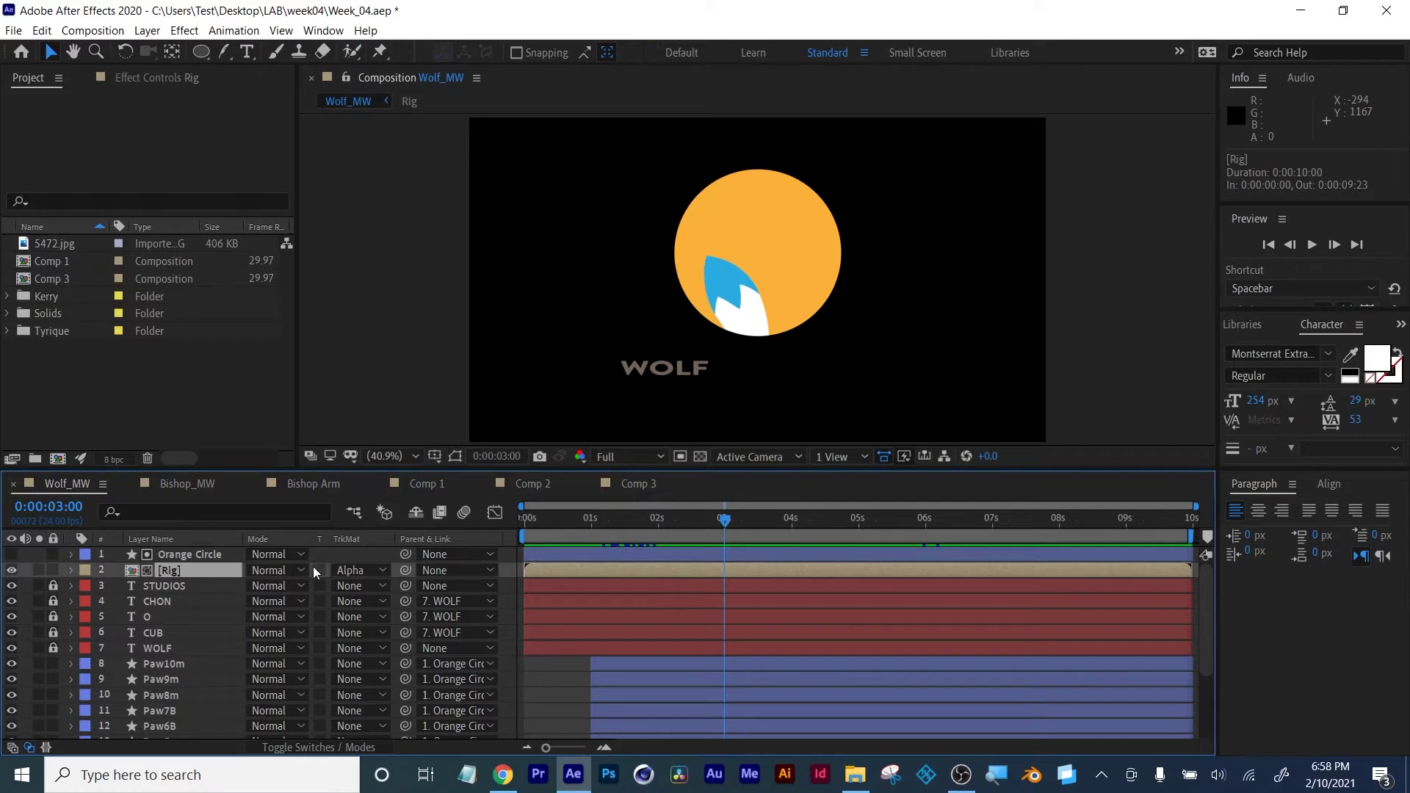
{"action": "left_click", "coordinate": [174, 553]}
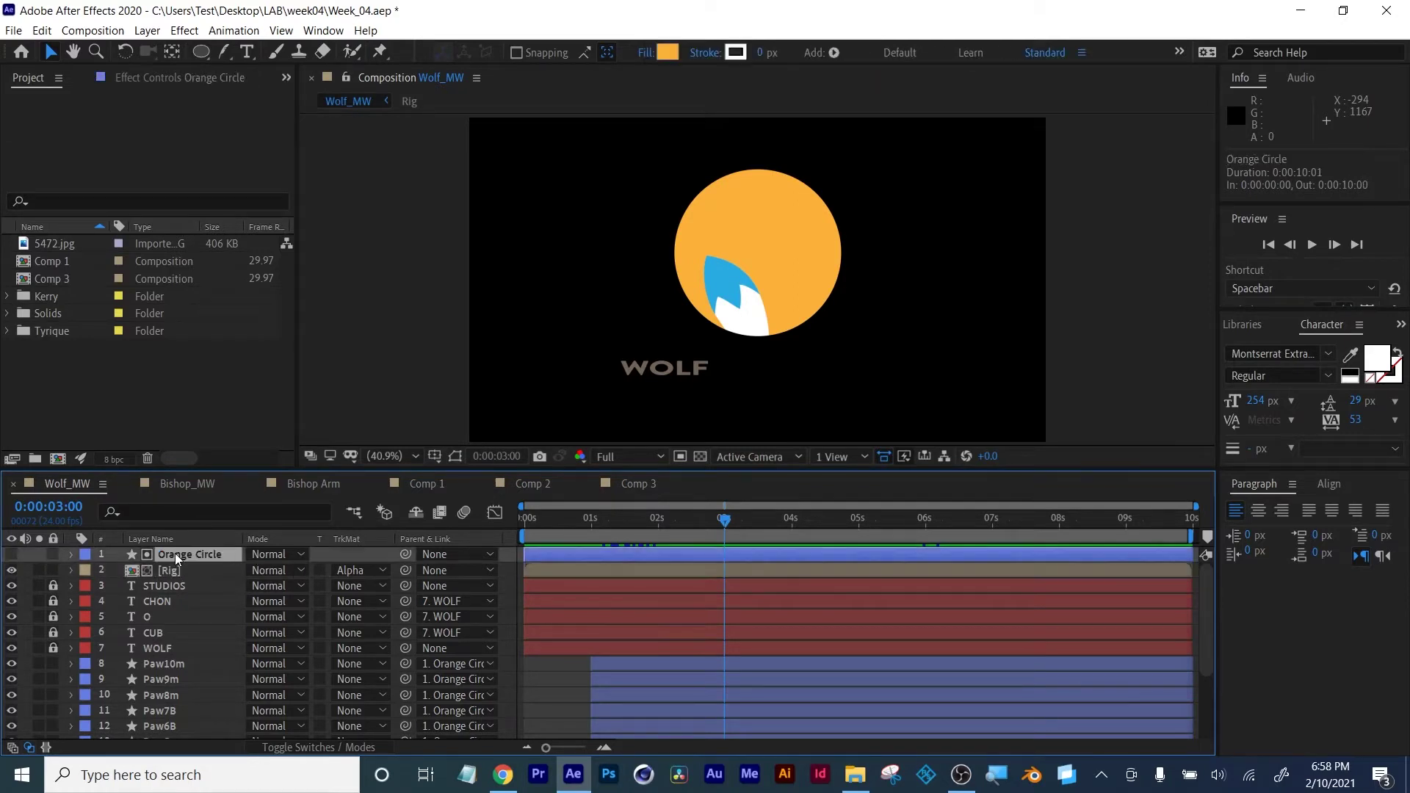
{"action": "left_click", "coordinate": [166, 571]}
{"action": "scroll", "coordinate": [166, 575], "scroll_direction": "down", "scroll_amount": 3}
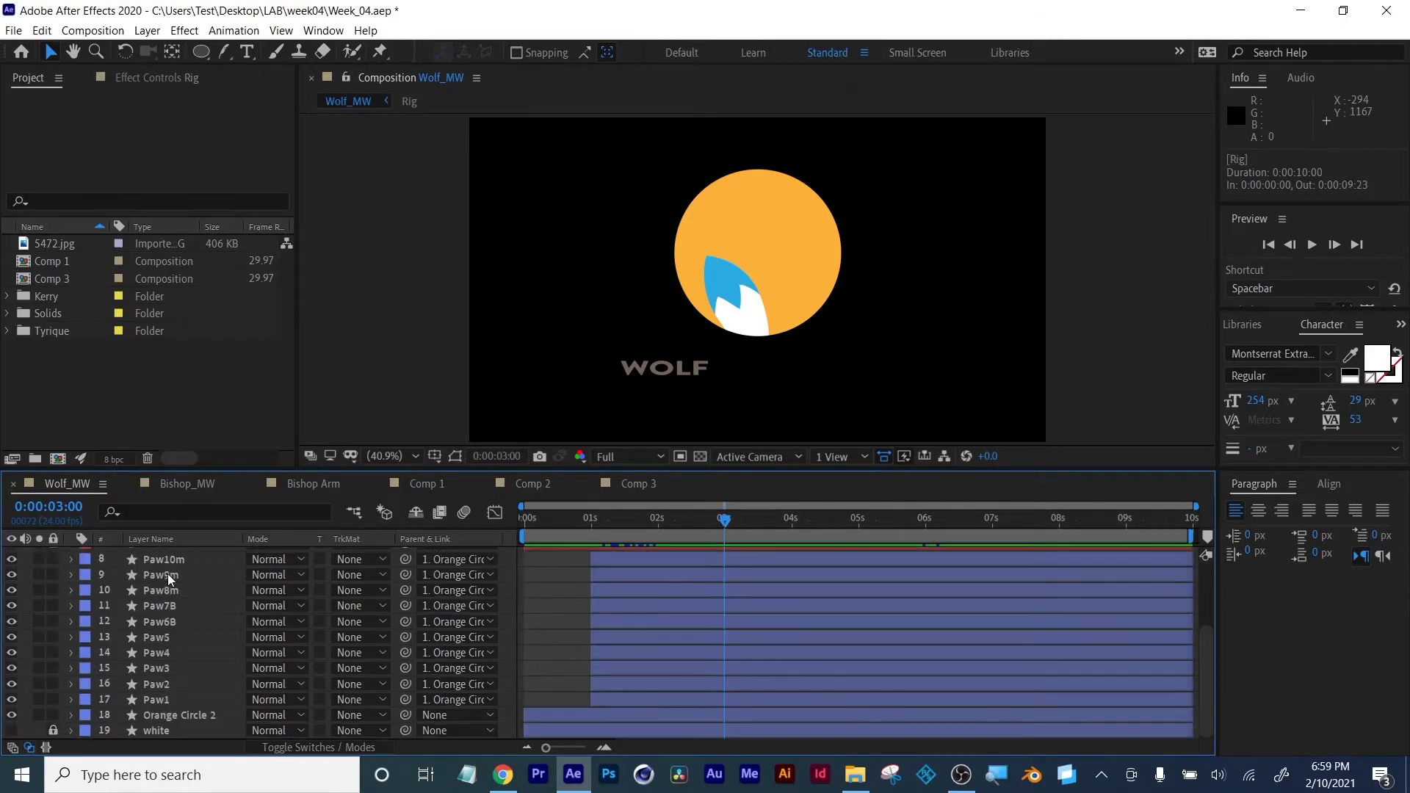
{"action": "left_click", "coordinate": [165, 719]}
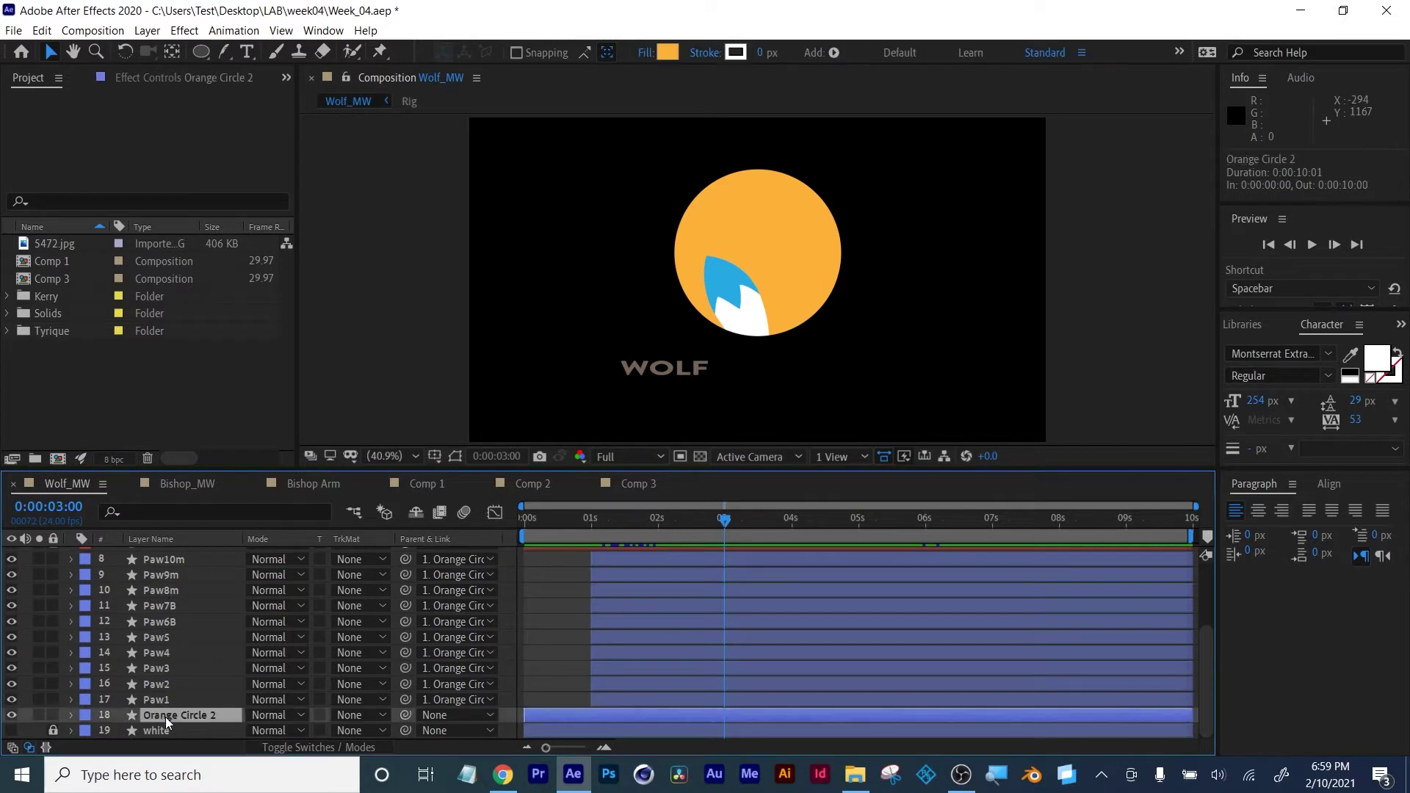
Scrub through the Wolf_MW logo animation and reveal the Orange Circle layer's keyframes
{"action": "left_click_drag", "start_coordinate": [725, 524], "coordinate": [822, 540]}
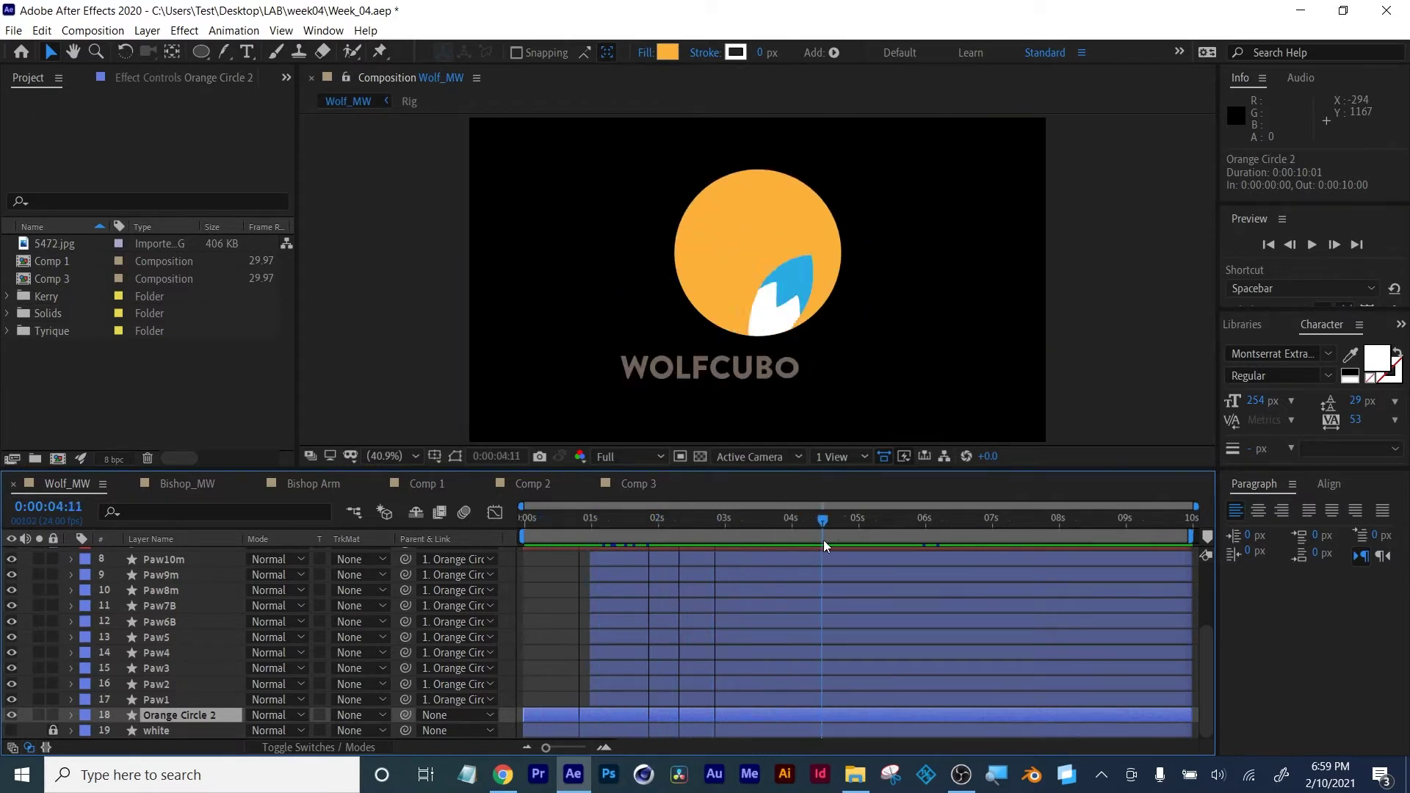
{"action": "scroll", "coordinate": [663, 586], "scroll_direction": "up", "scroll_amount": 5}
{"action": "left_click", "coordinate": [186, 554]}
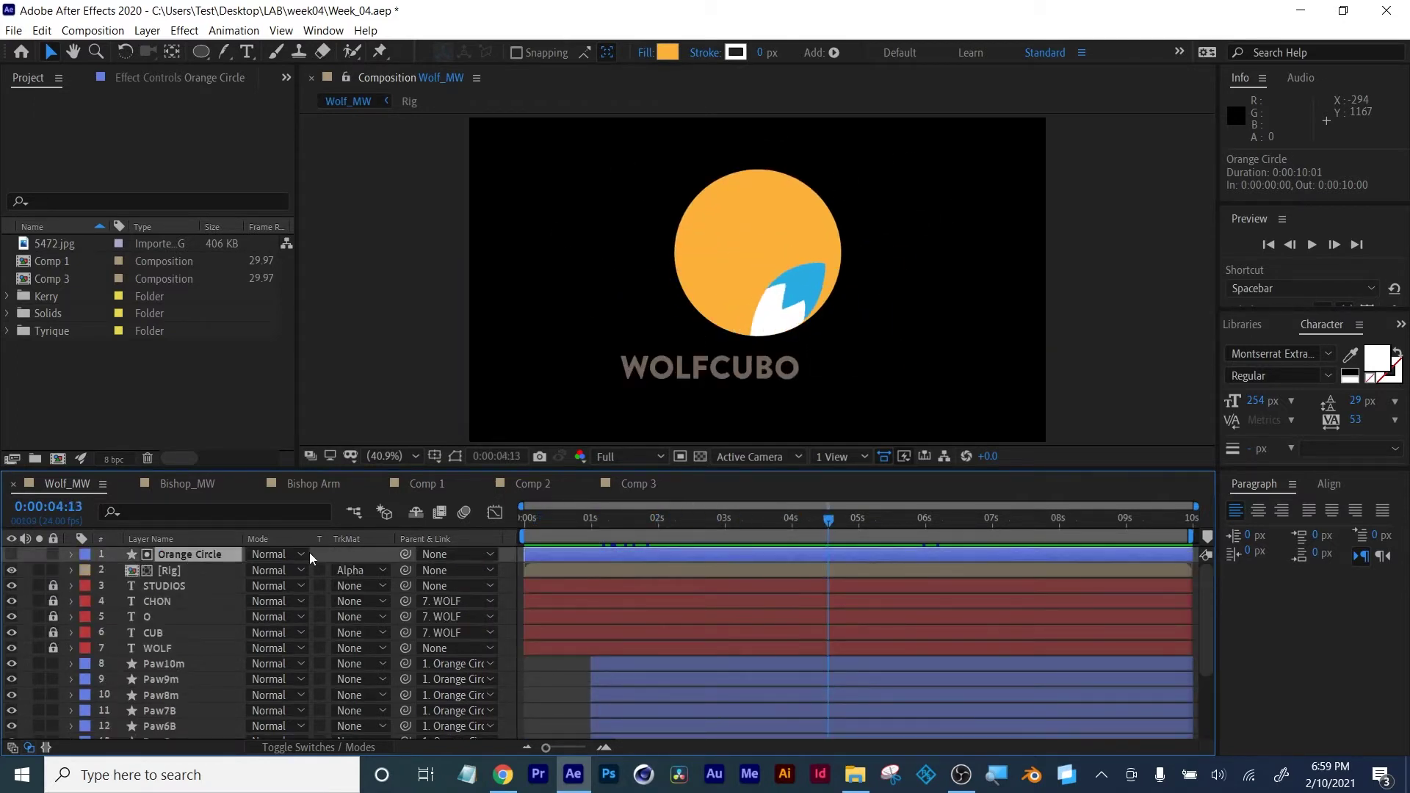
{"action": "left_click_drag", "start_coordinate": [853, 527], "coordinate": [956, 529]}
{"action": "key", "text": "u"}
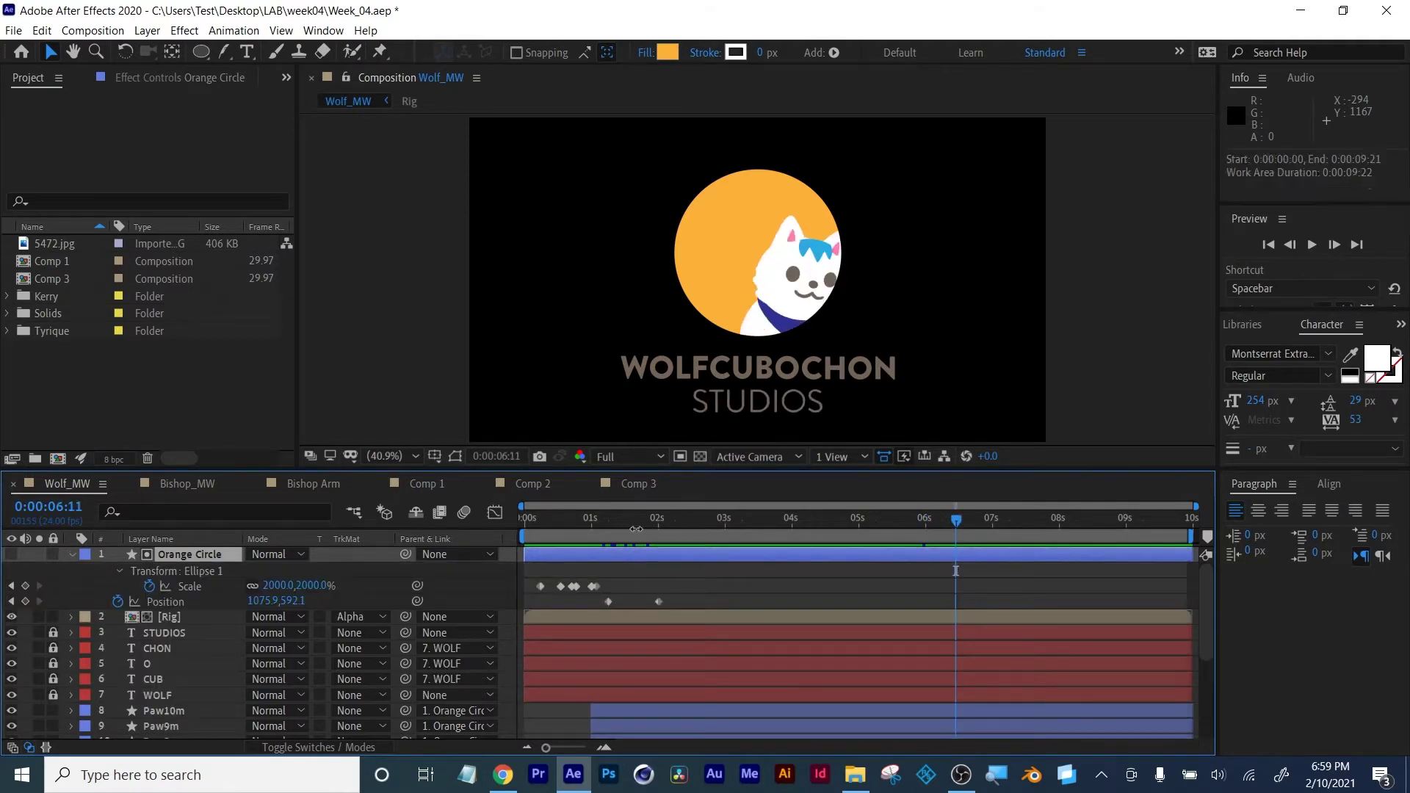
{"action": "left_click_drag", "start_coordinate": [640, 522], "coordinate": [1166, 513]}
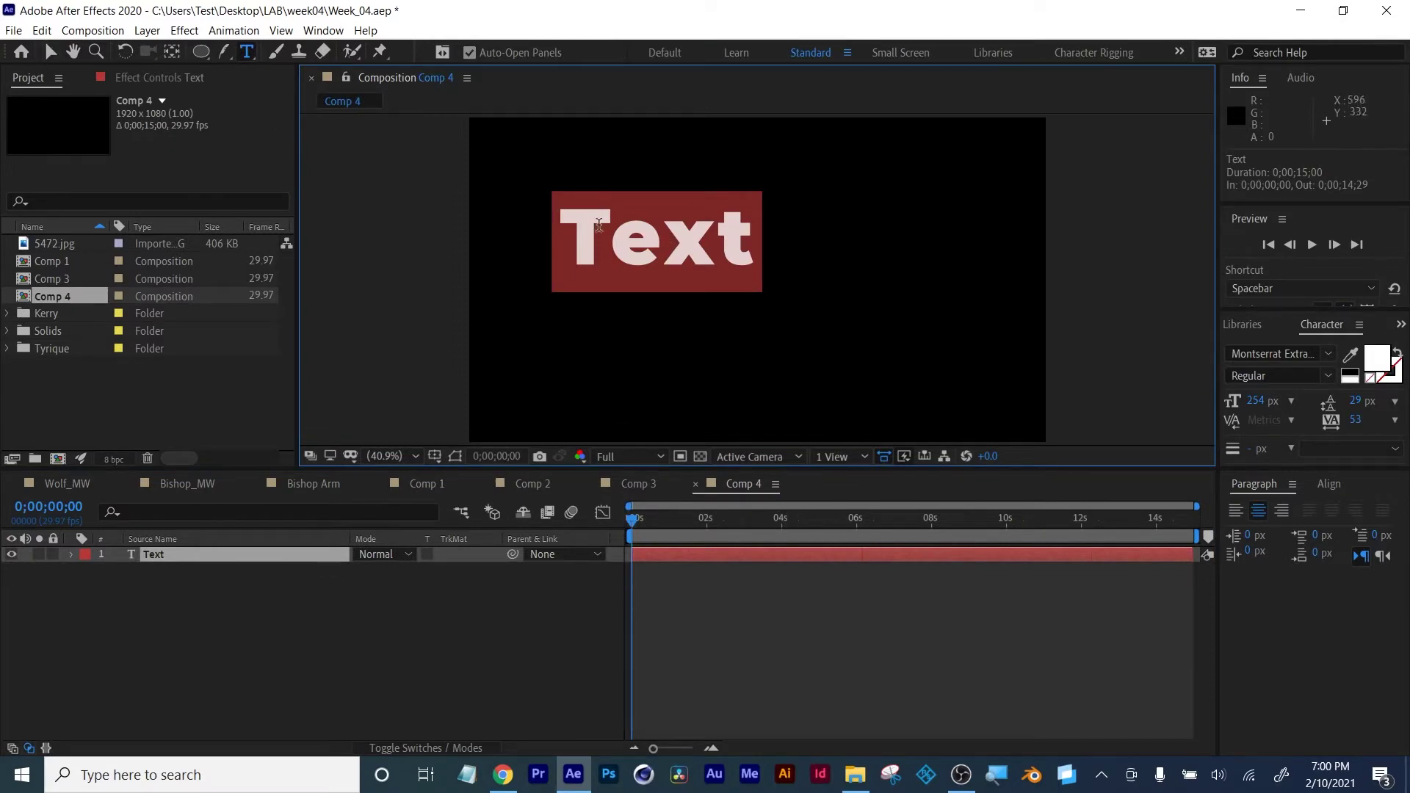
Finish editing the "Text" layer in Comp 4 and align it to the composition's horizontal and vertical center
{"action": "left_click", "coordinate": [50, 52]}
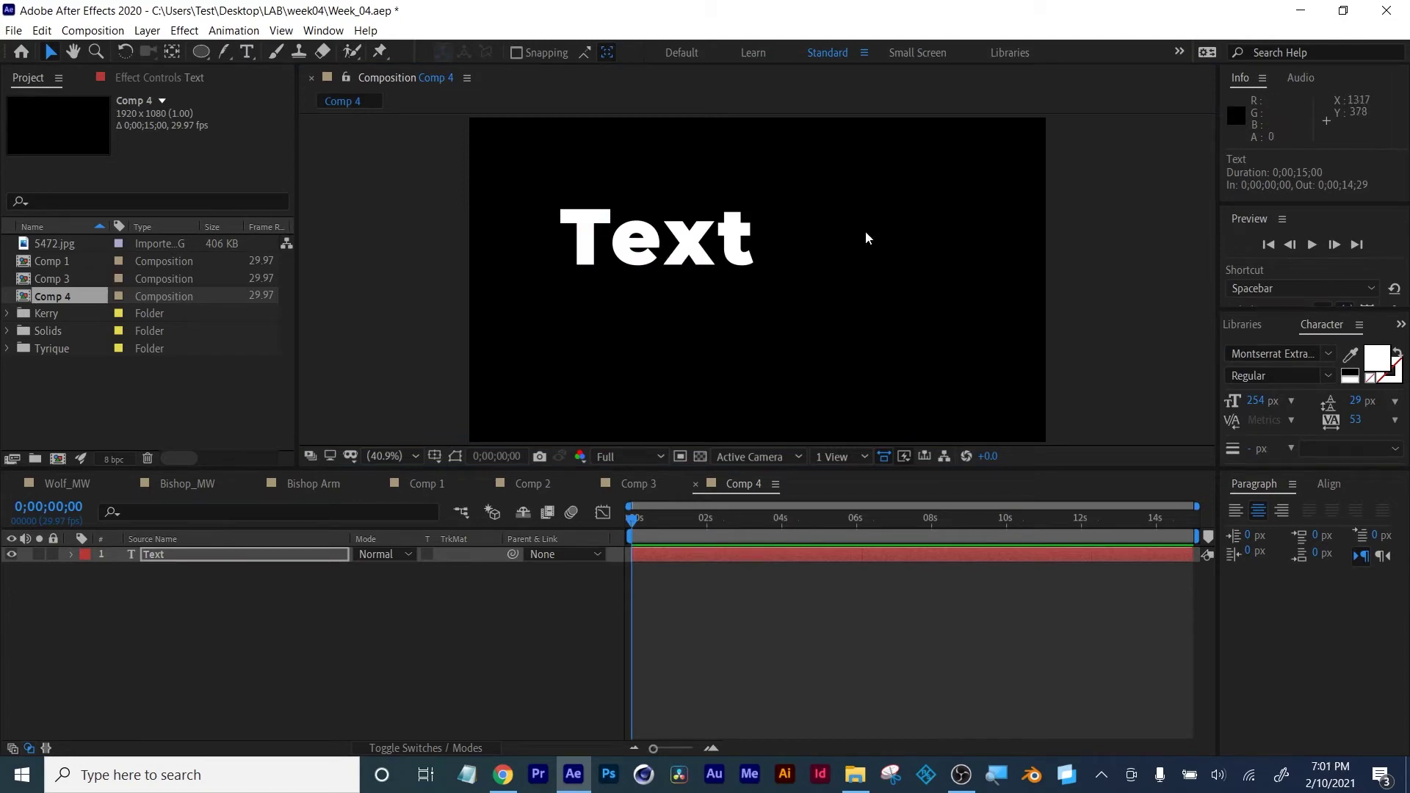
{"action": "key", "text": "Return"}
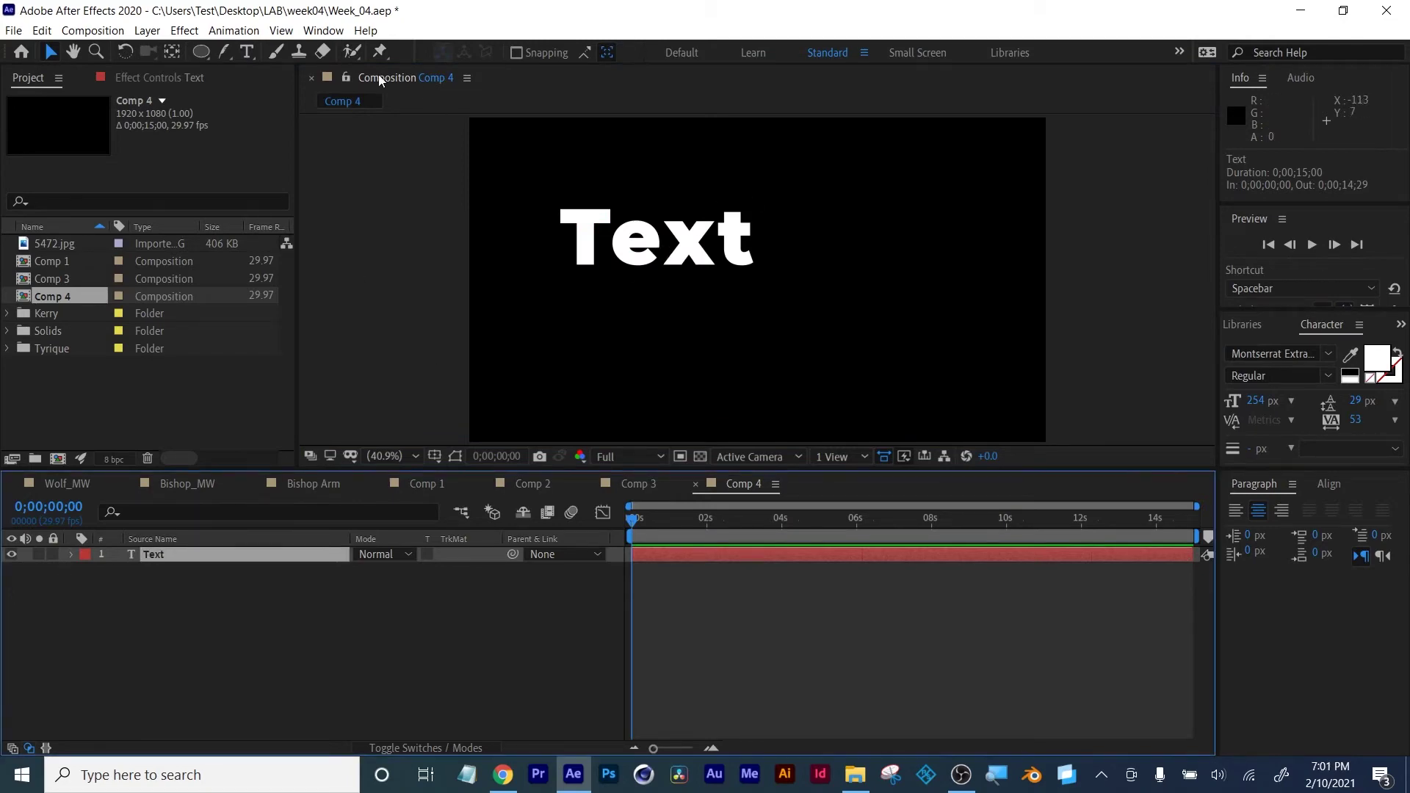
{"action": "left_click", "coordinate": [323, 30]}
{"action": "key", "text": "Escape"}
{"action": "left_click", "coordinate": [323, 30]}
{"action": "left_click", "coordinate": [345, 117]}
{"action": "left_click", "coordinate": [1268, 530]}
{"action": "left_click", "coordinate": [1363, 529]}
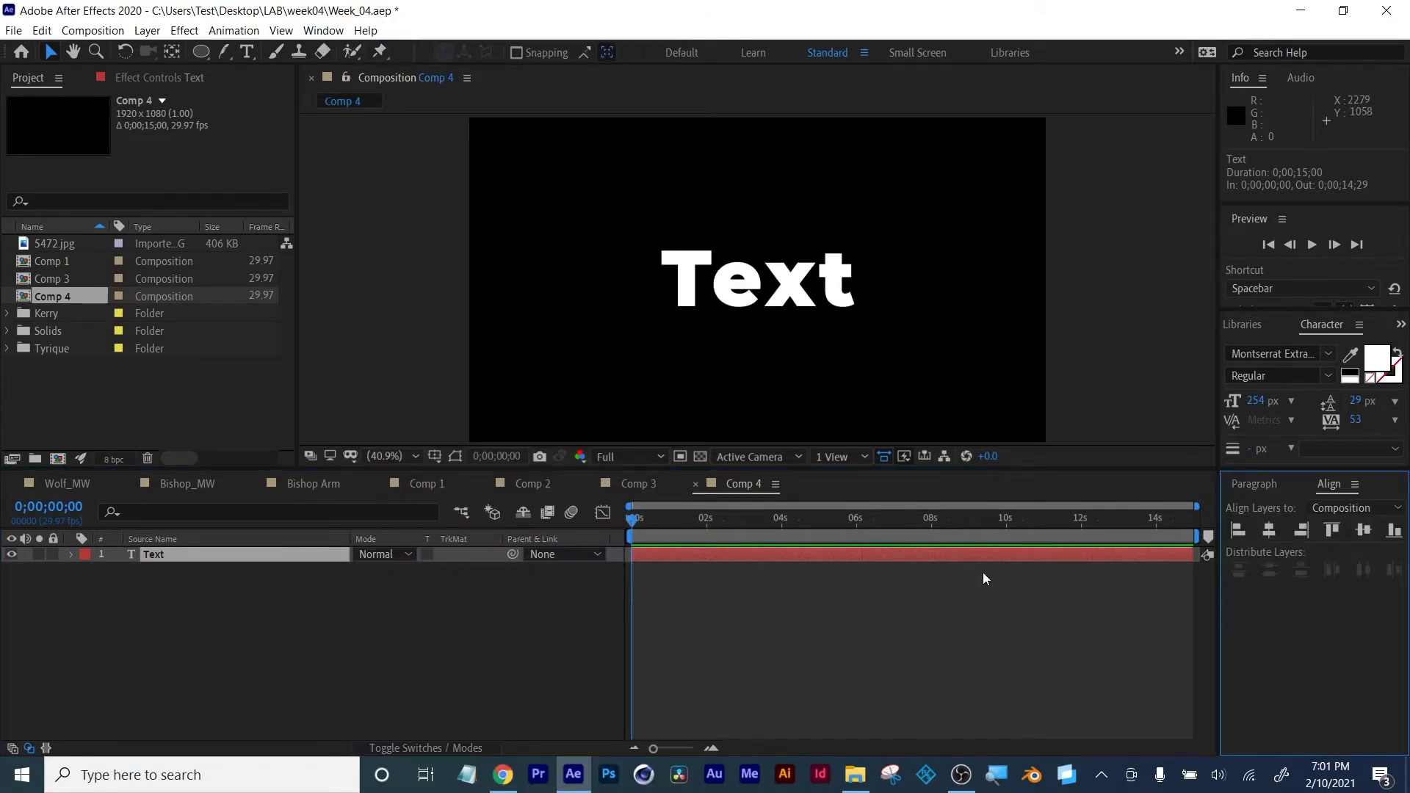
{"action": "left_click", "coordinate": [982, 571]}
{"action": "left_click", "coordinate": [201, 52]}
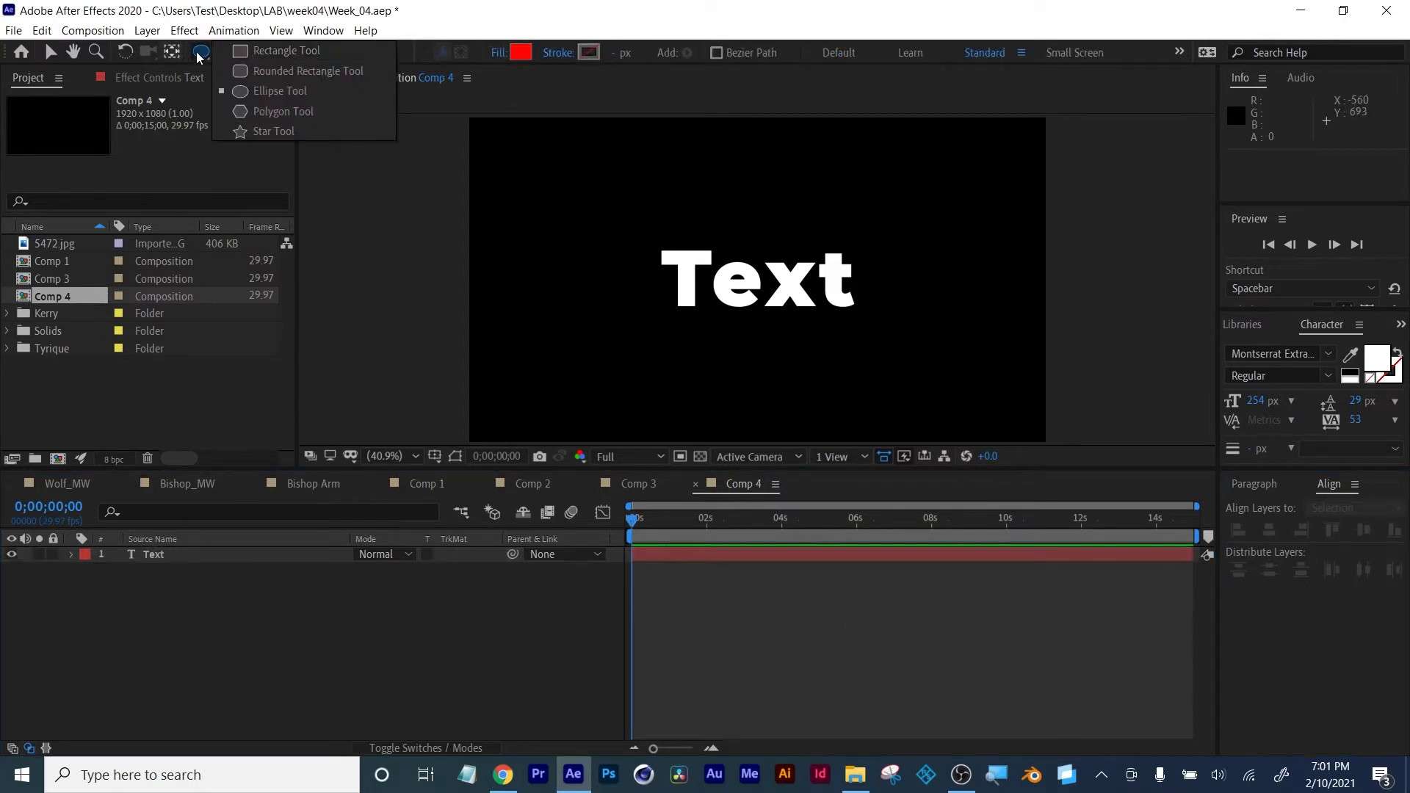
{"action": "left_click", "coordinate": [50, 53]}
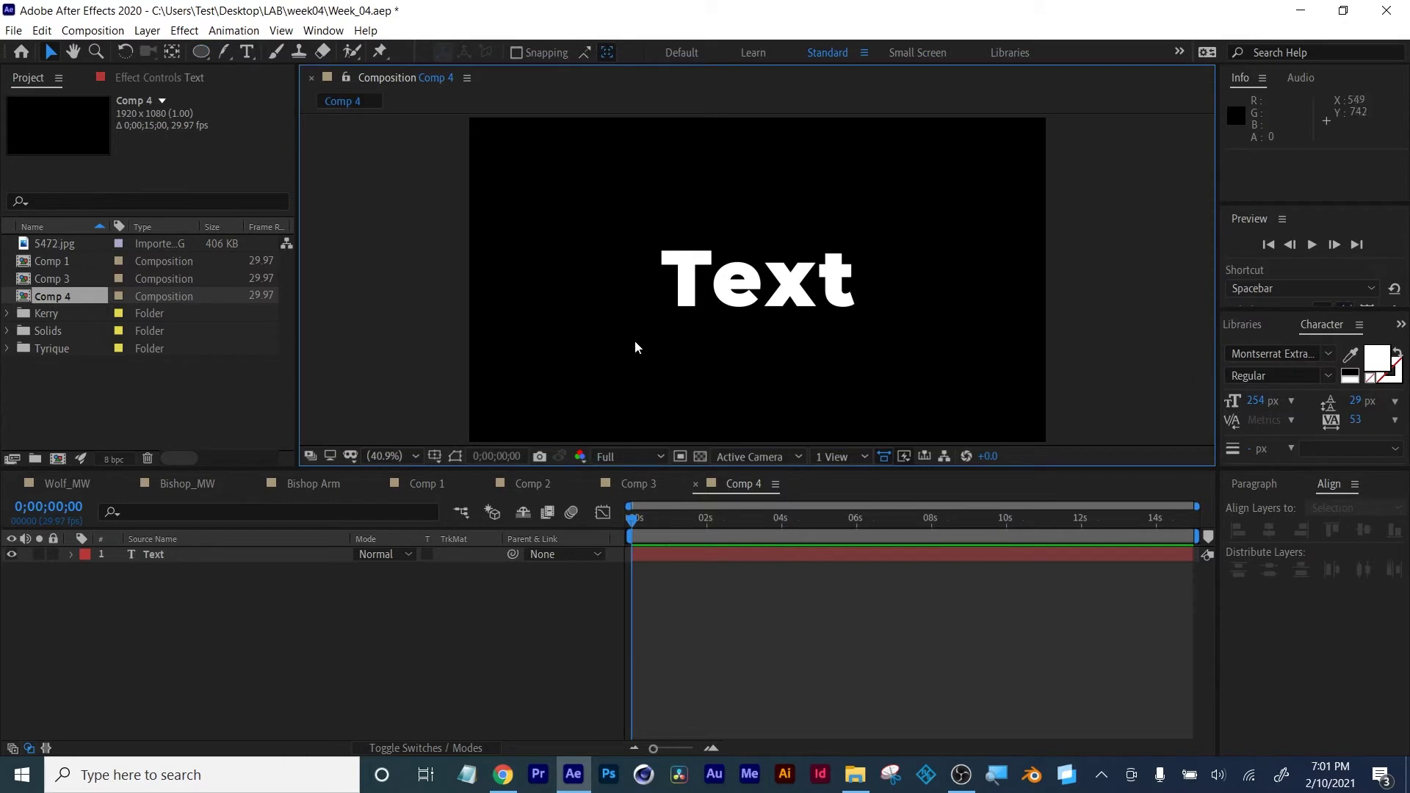
{"action": "left_click", "coordinate": [435, 527]}
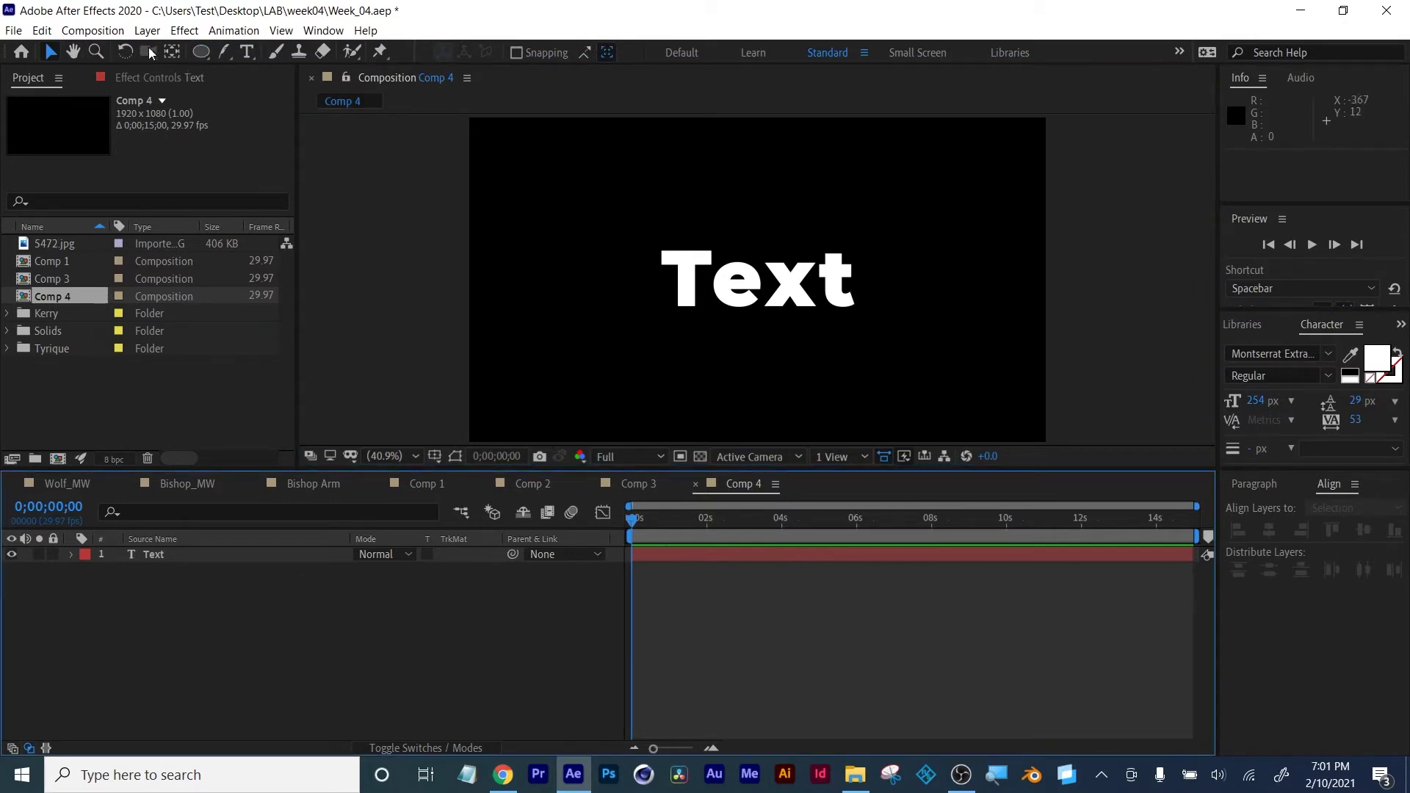
Draw a horizontal line just below the word Text, slightly wider than it, with no fill and a 9 px white solid stroke
{"action": "left_click", "coordinate": [224, 53]}
{"action": "left_click", "coordinate": [614, 317]}
{"action": "left_click", "coordinate": [916, 318]}
{"action": "left_click", "coordinate": [498, 52]}
{"action": "left_click", "coordinate": [403, 388]}
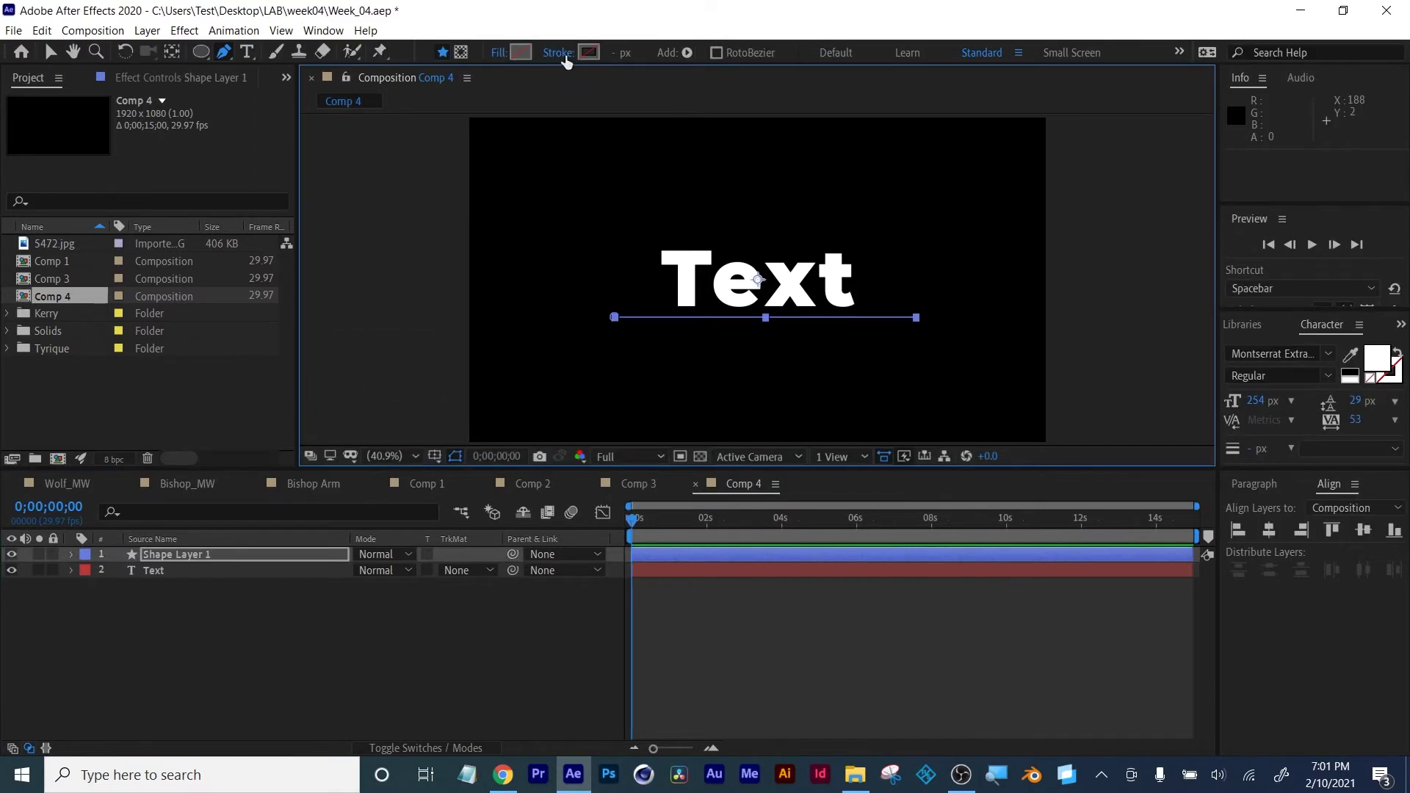
{"action": "left_click", "coordinate": [564, 55]}
{"action": "left_click", "coordinate": [367, 284]}
{"action": "left_click", "coordinate": [403, 389]}
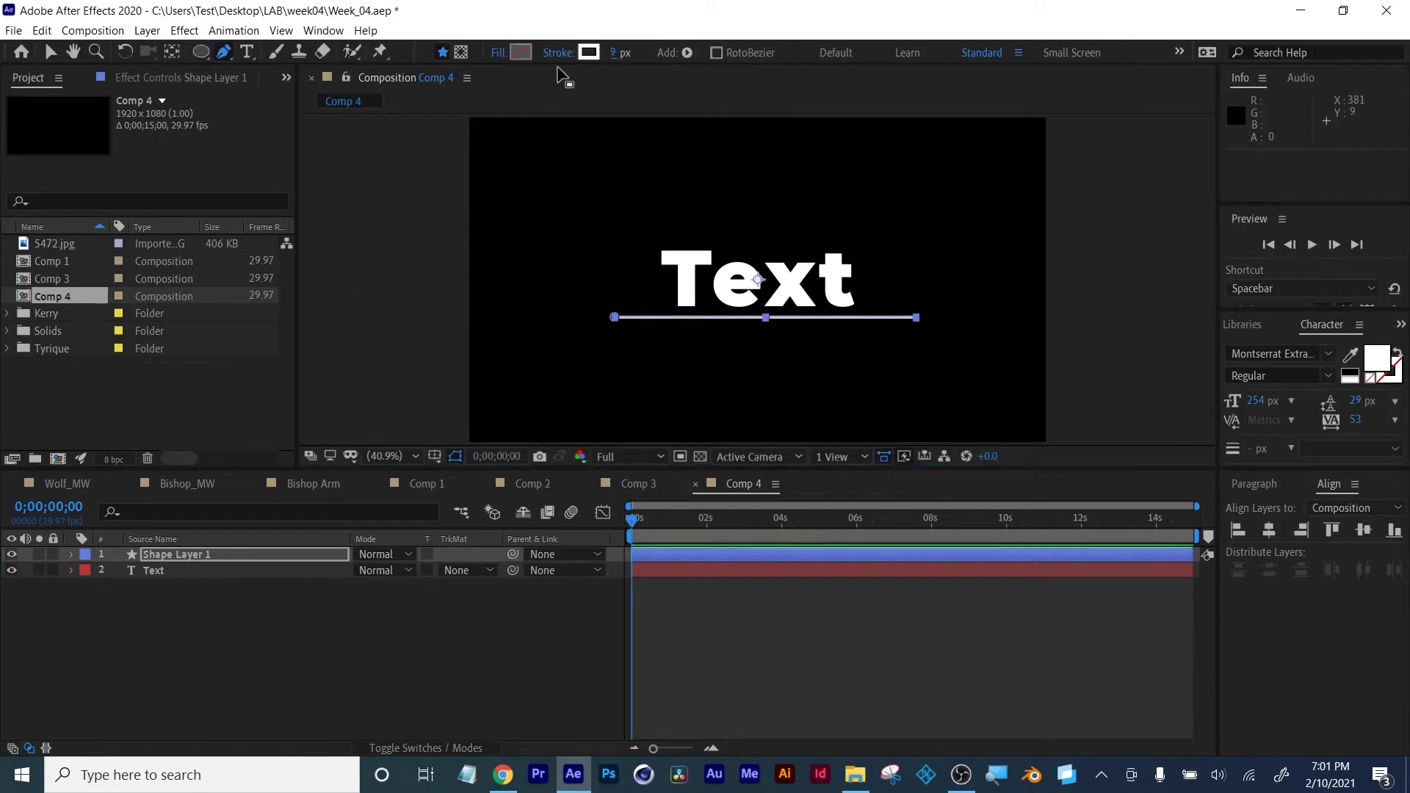
Change the underline's stroke color to red and return to the Selection tool
{"action": "left_click", "coordinate": [588, 52]}
{"action": "left_click", "coordinate": [1122, 509]}
{"action": "left_click", "coordinate": [1275, 507]}
{"action": "key", "text": "v"}
{"action": "left_click", "coordinate": [174, 558]}
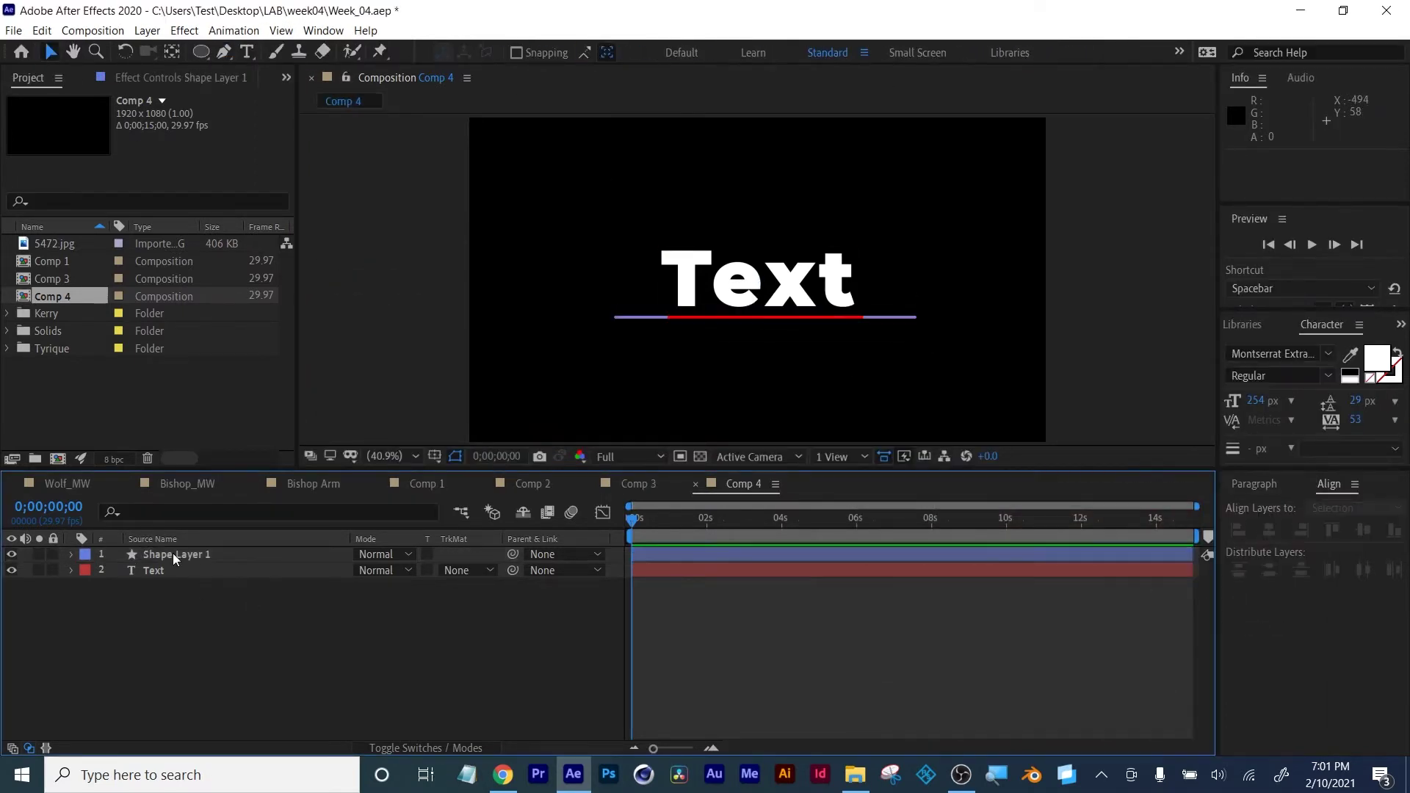
Animate Shape Layer 1's horizontal scale from 0% at 0;00;00;00 to 100% at 0;00;00;20, keeping the vertical scale at 100%
{"action": "left_click", "coordinate": [173, 554]}
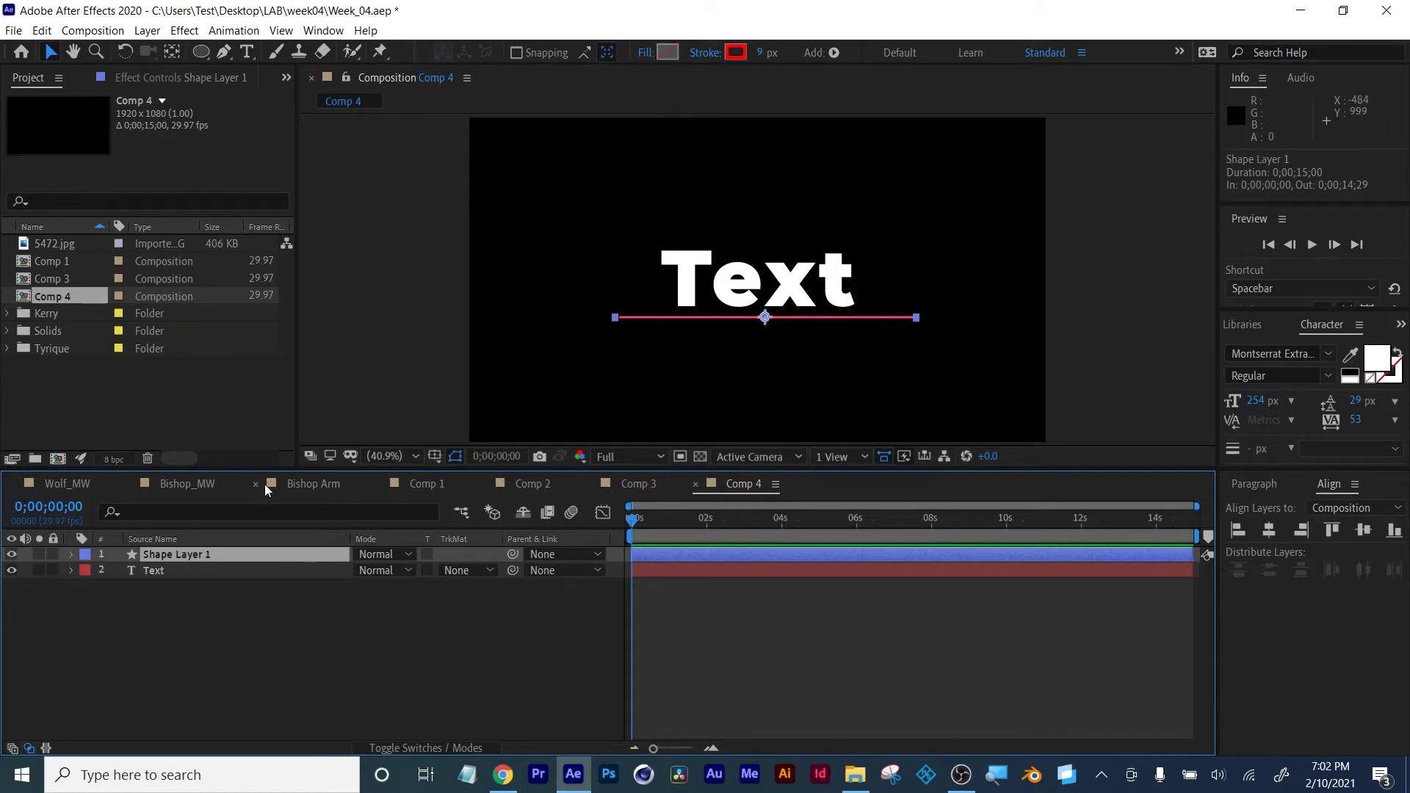
{"action": "key", "text": "s"}
{"action": "left_click", "coordinate": [118, 571]}
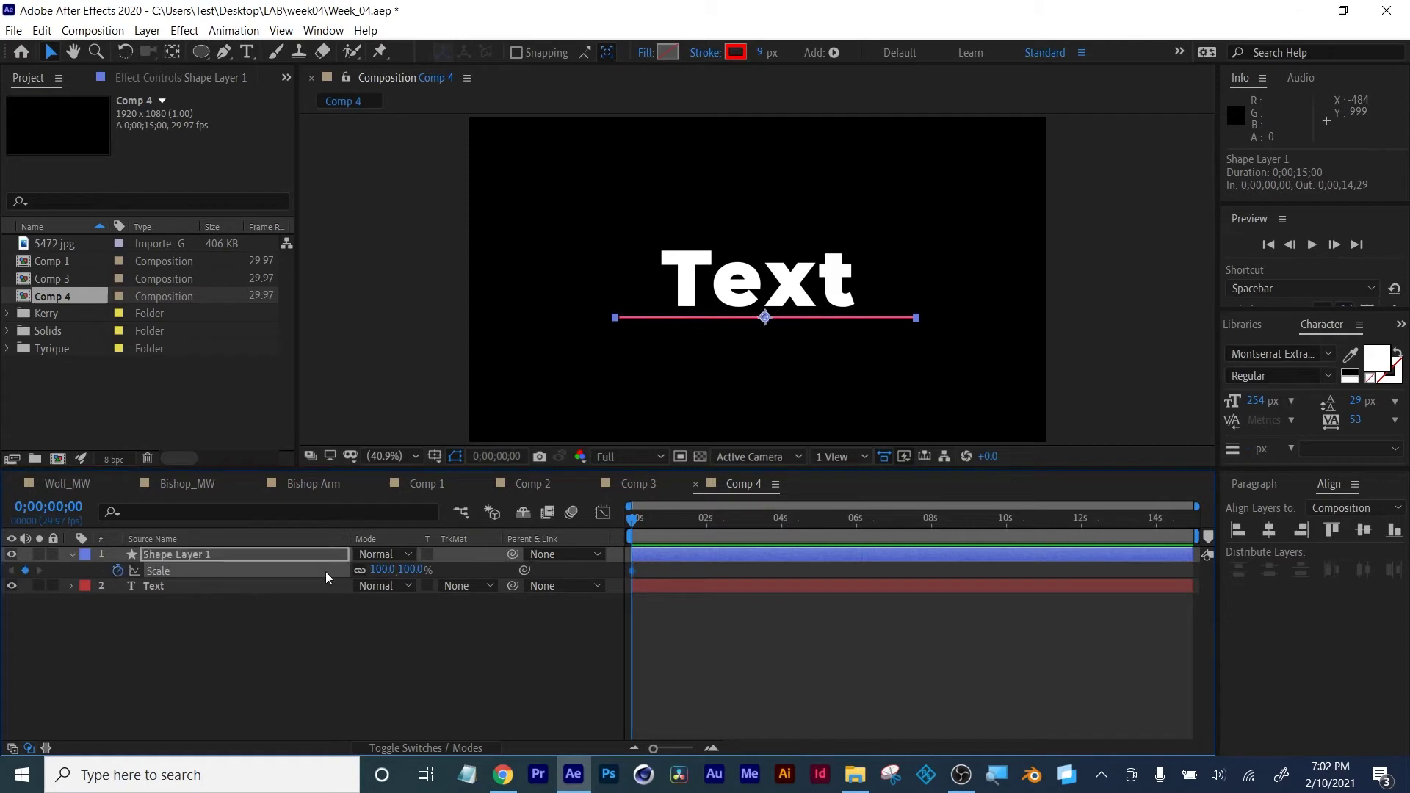
{"action": "left_click", "coordinate": [656, 518]}
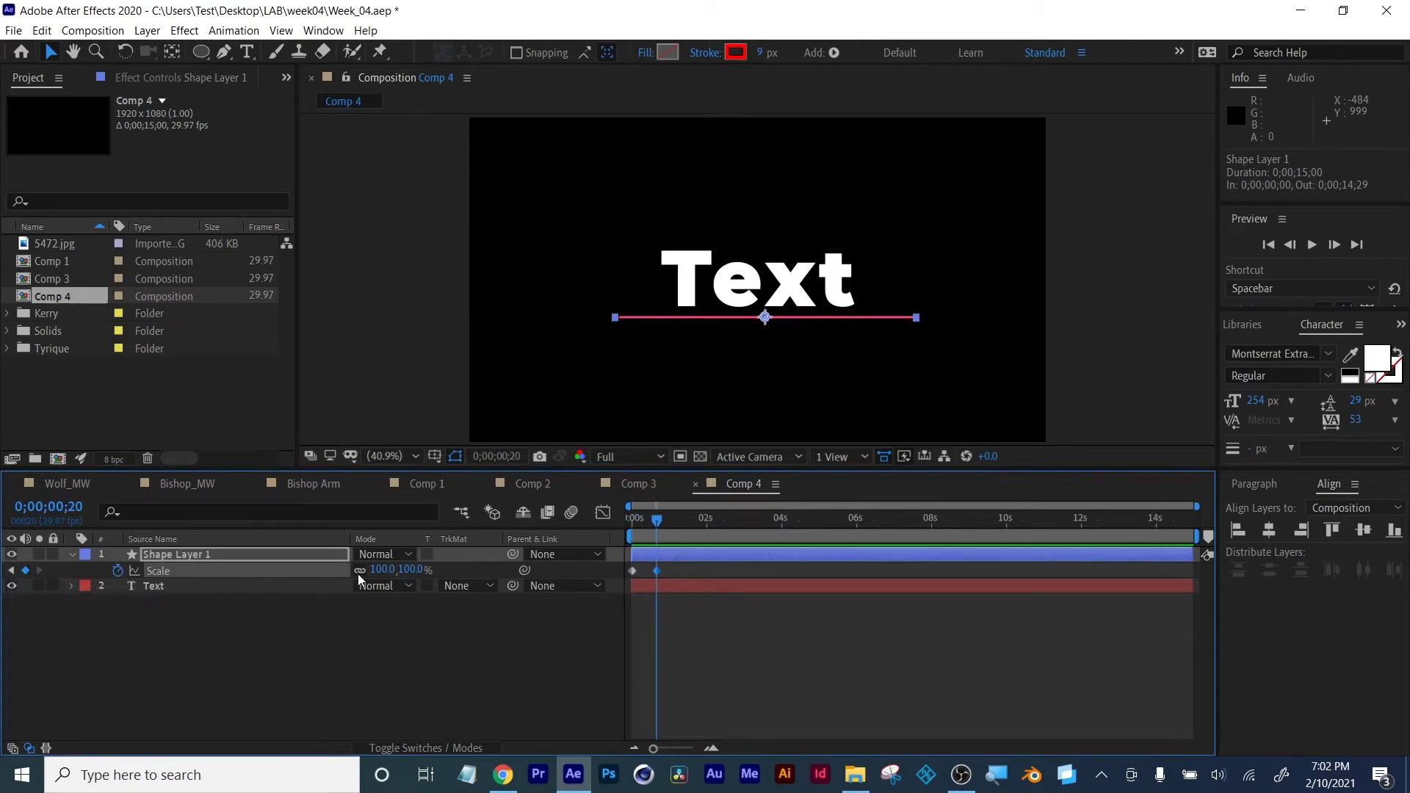
{"action": "left_click", "coordinate": [11, 572]}
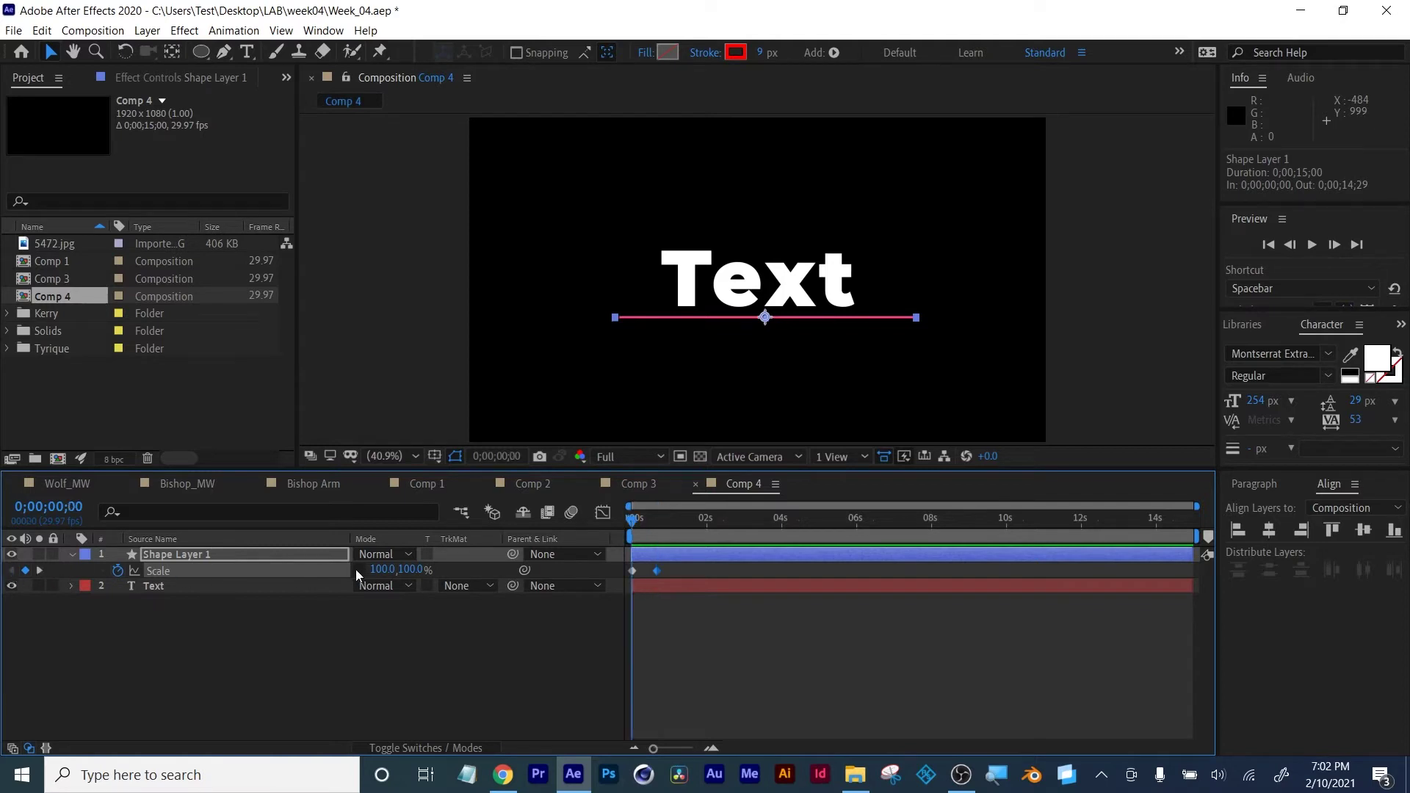
{"action": "left_click", "coordinate": [373, 569]}
{"action": "type", "text": "0"}
{"action": "key", "text": "Return"}
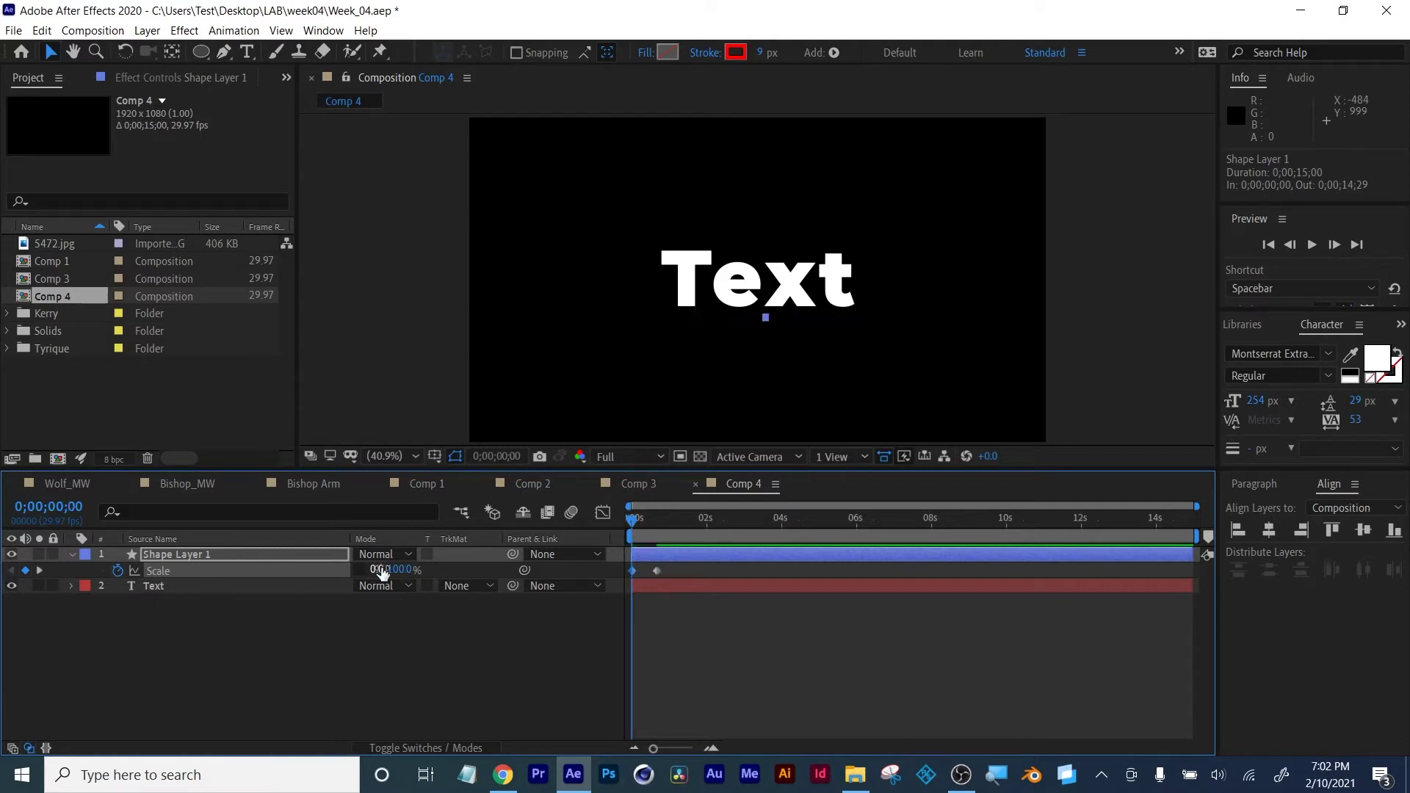
Add Position keyframes to the Text layer at 0;00;00;13 and 0;00;01;26
{"action": "left_click_drag", "start_coordinate": [627, 522], "coordinate": [644, 521]}
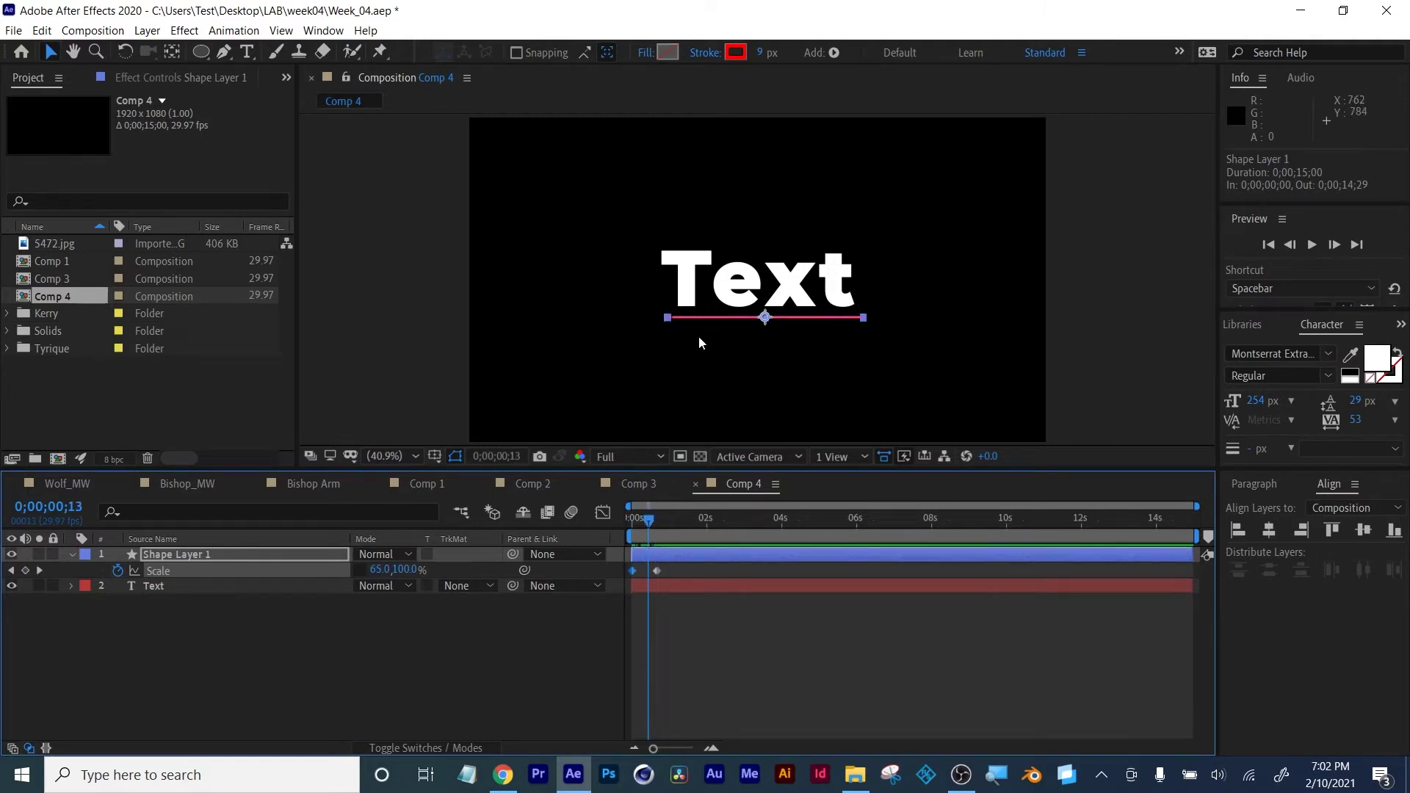
{"action": "left_click", "coordinate": [693, 584]}
{"action": "key", "text": "p"}
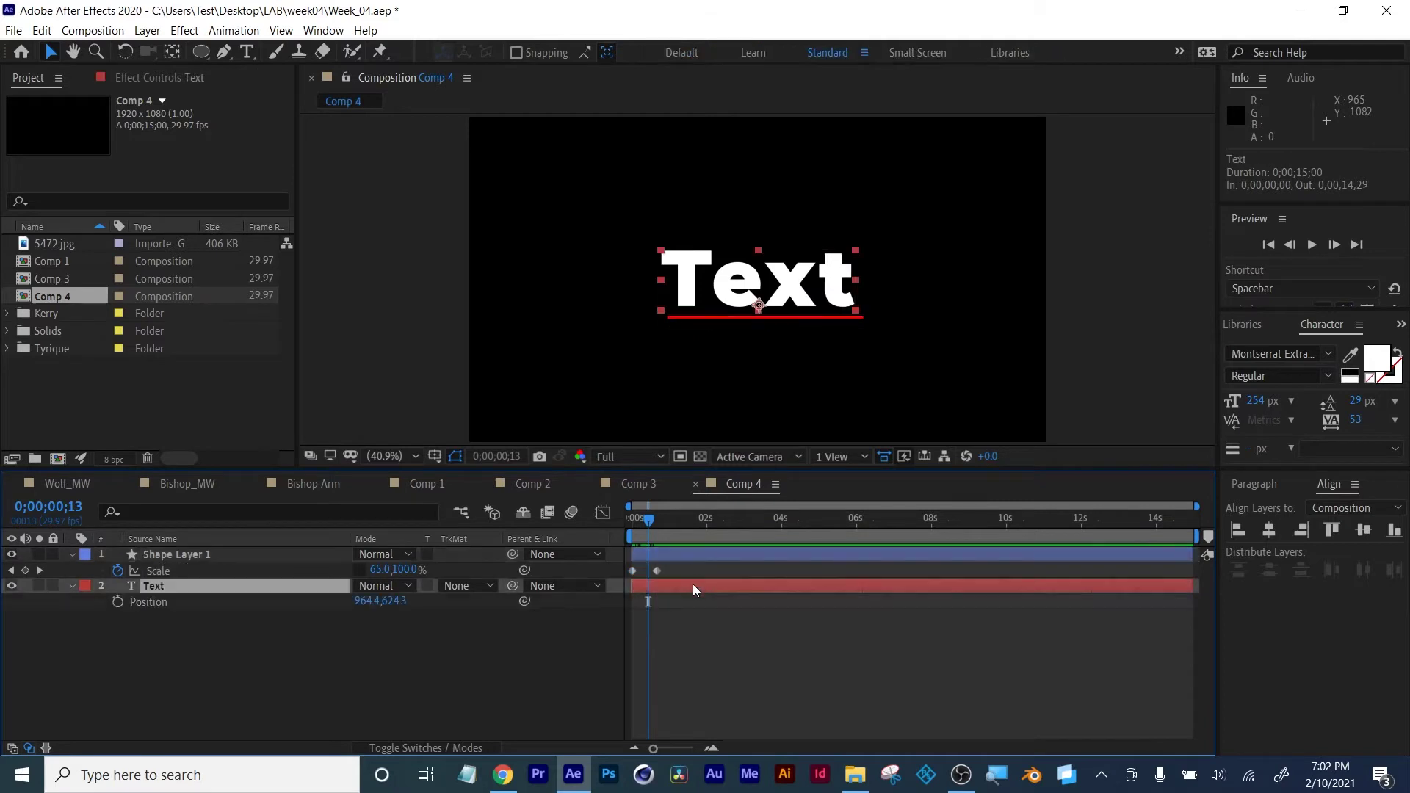
{"action": "left_click", "coordinate": [118, 603]}
{"action": "key", "text": "space"}
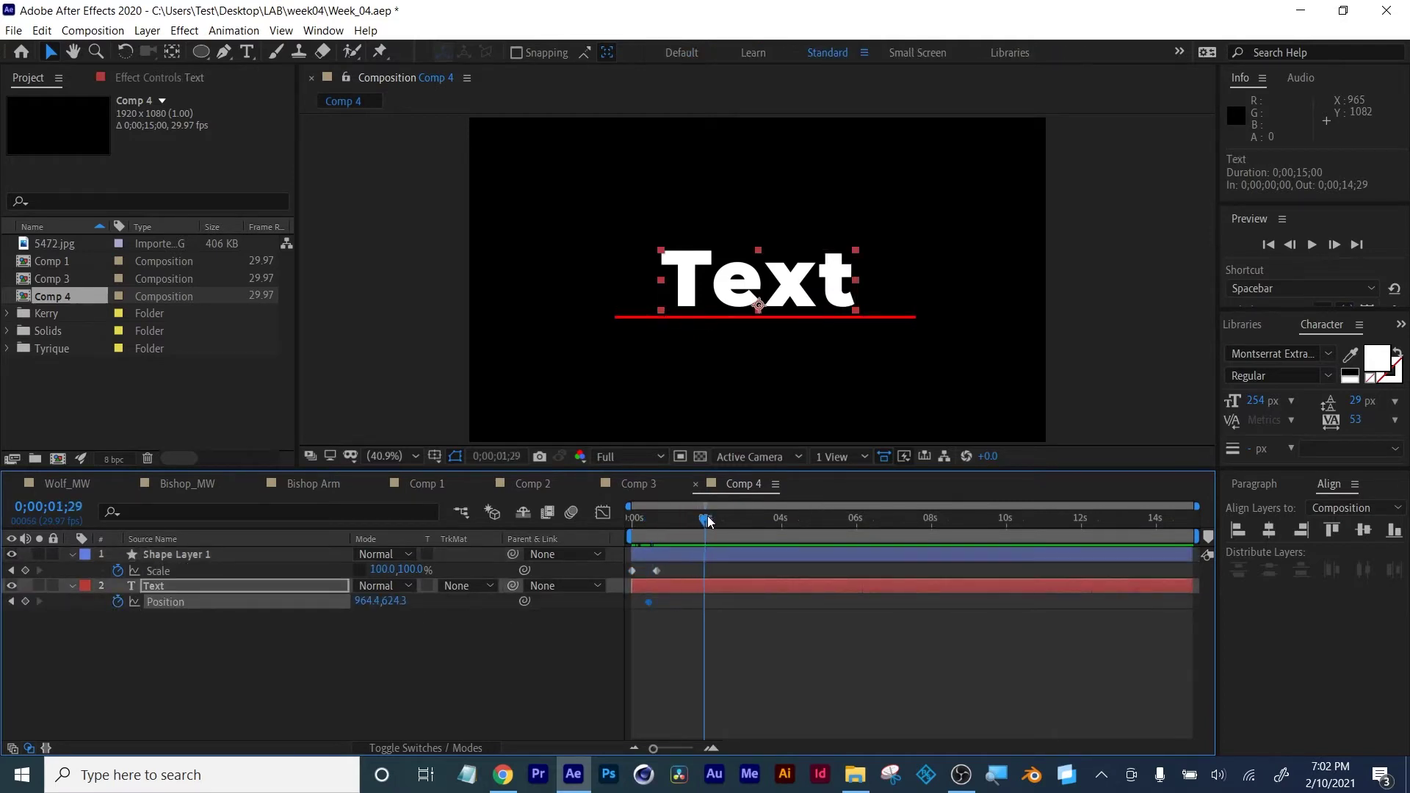
{"action": "left_click", "coordinate": [25, 602]}
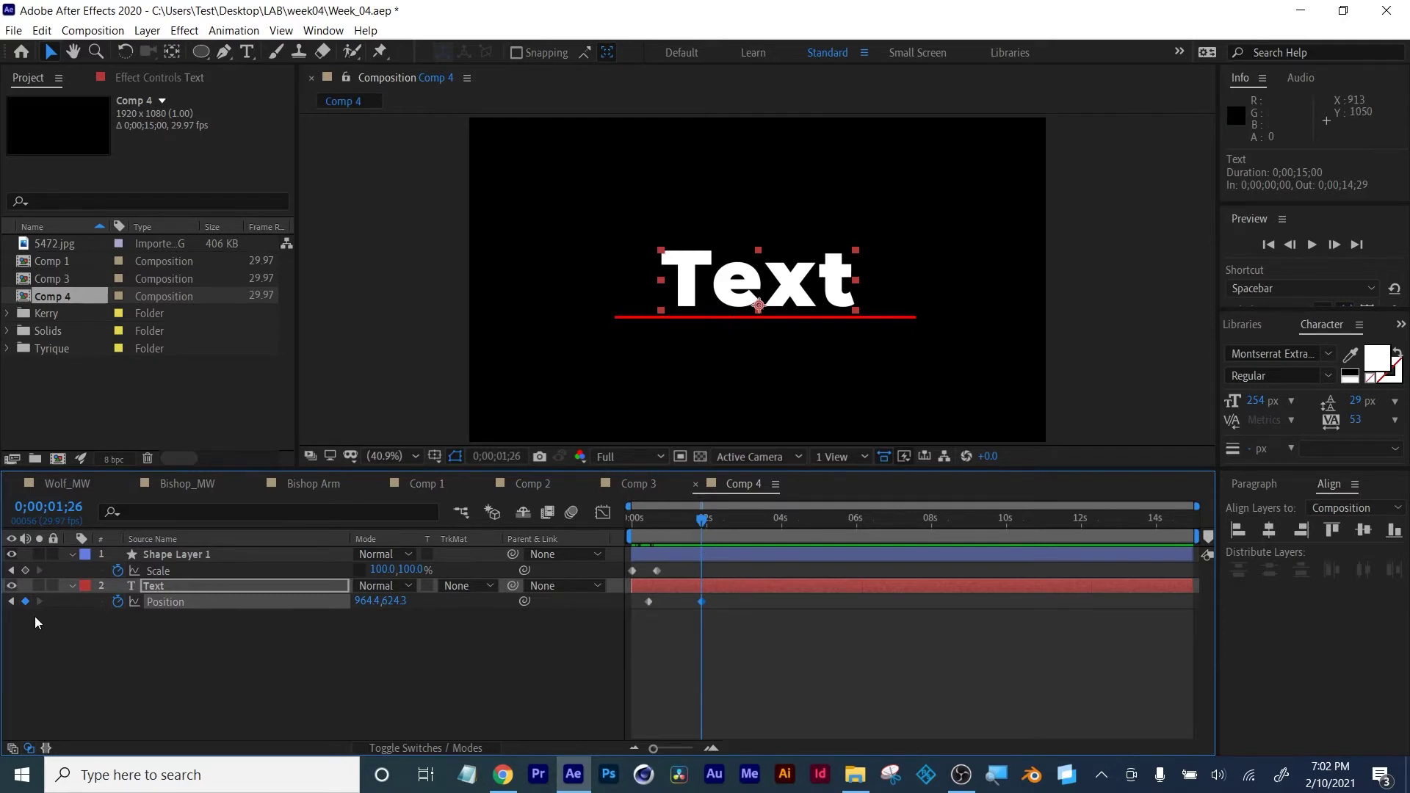
Set the Text layer's vertical position to 864.3 at its first Position keyframe, below the underline, and scrub through the rise
{"action": "left_click", "coordinate": [11, 602]}
{"action": "left_click", "coordinate": [648, 601]}
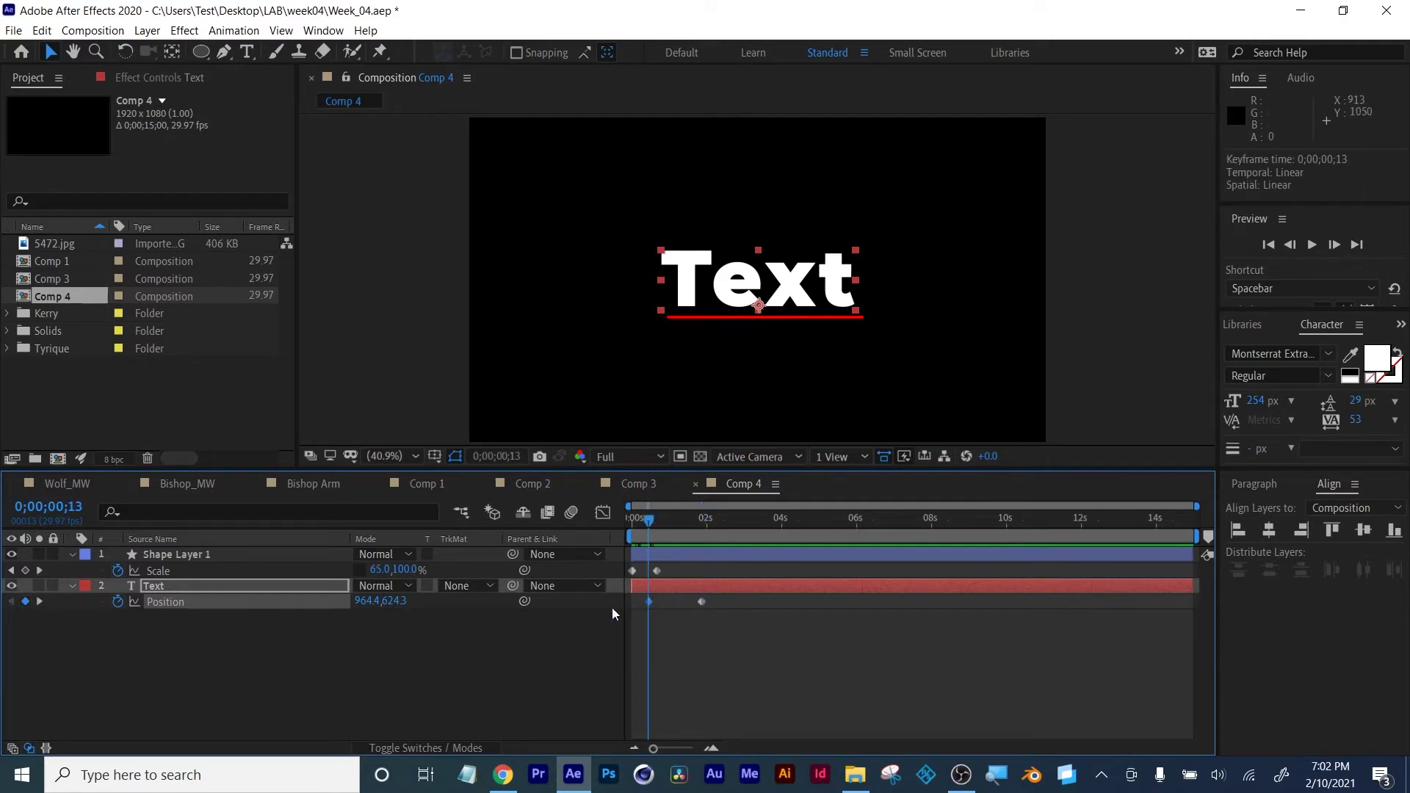
{"action": "left_click_drag", "start_coordinate": [395, 602], "coordinate": [593, 619]}
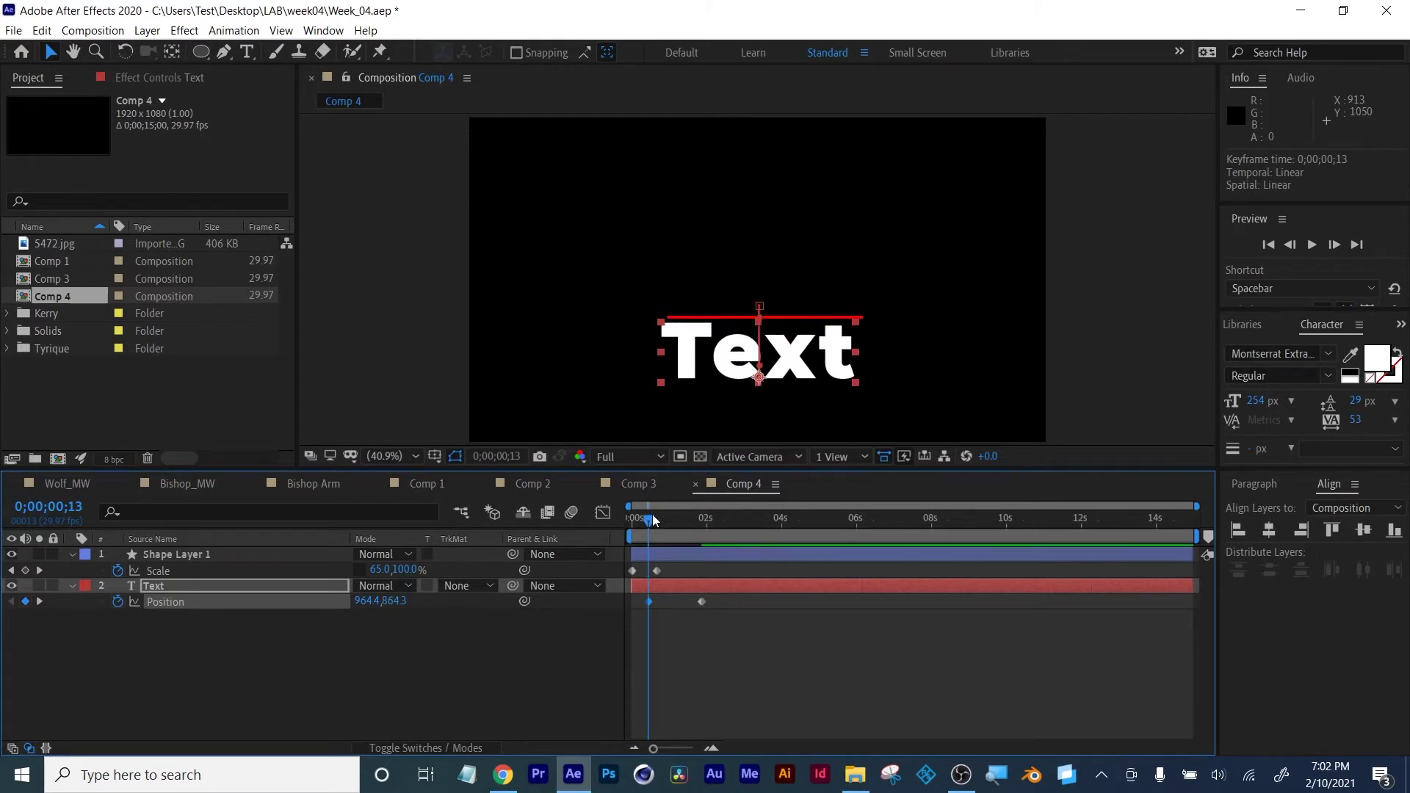
{"action": "left_click_drag", "start_coordinate": [653, 520], "coordinate": [707, 519]}
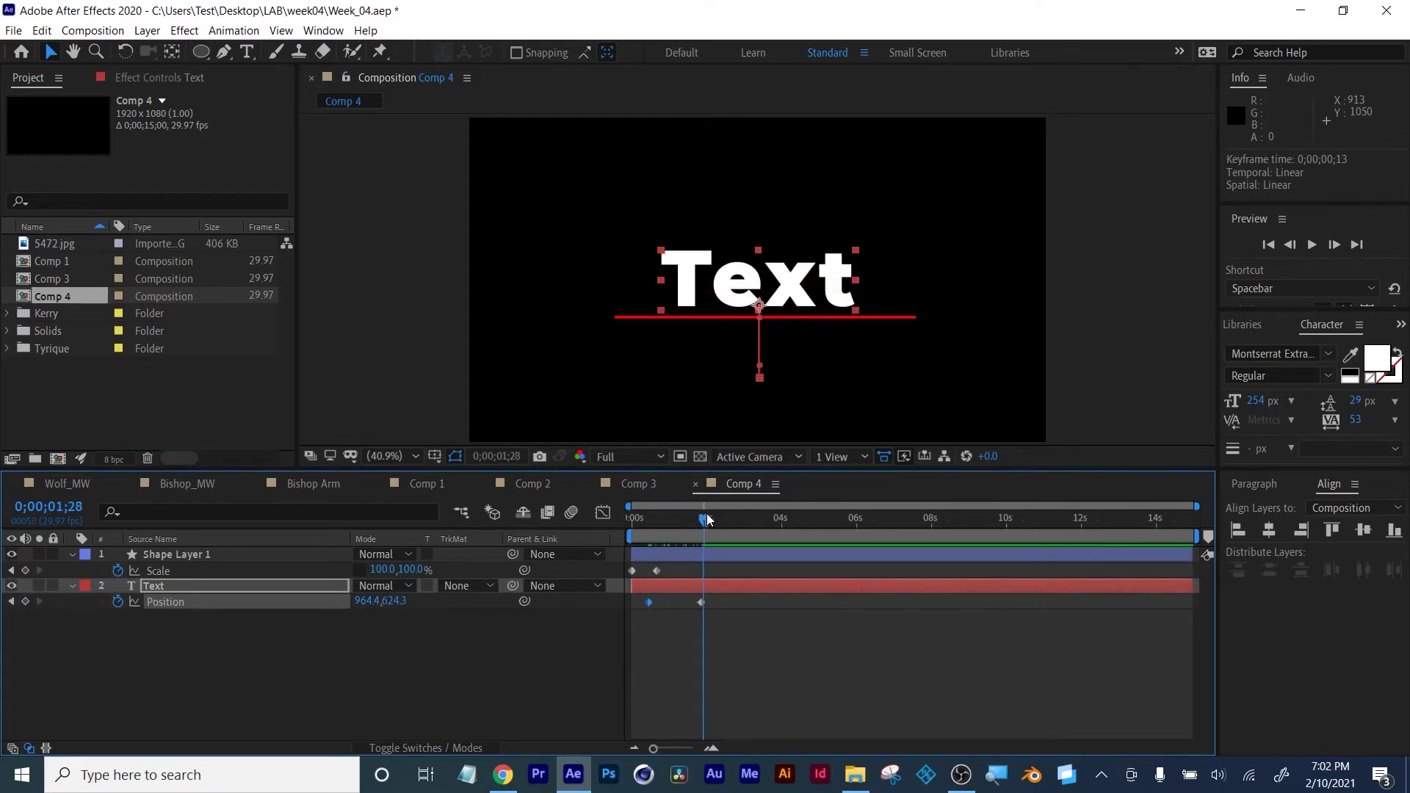
{"action": "left_click", "coordinate": [758, 656]}
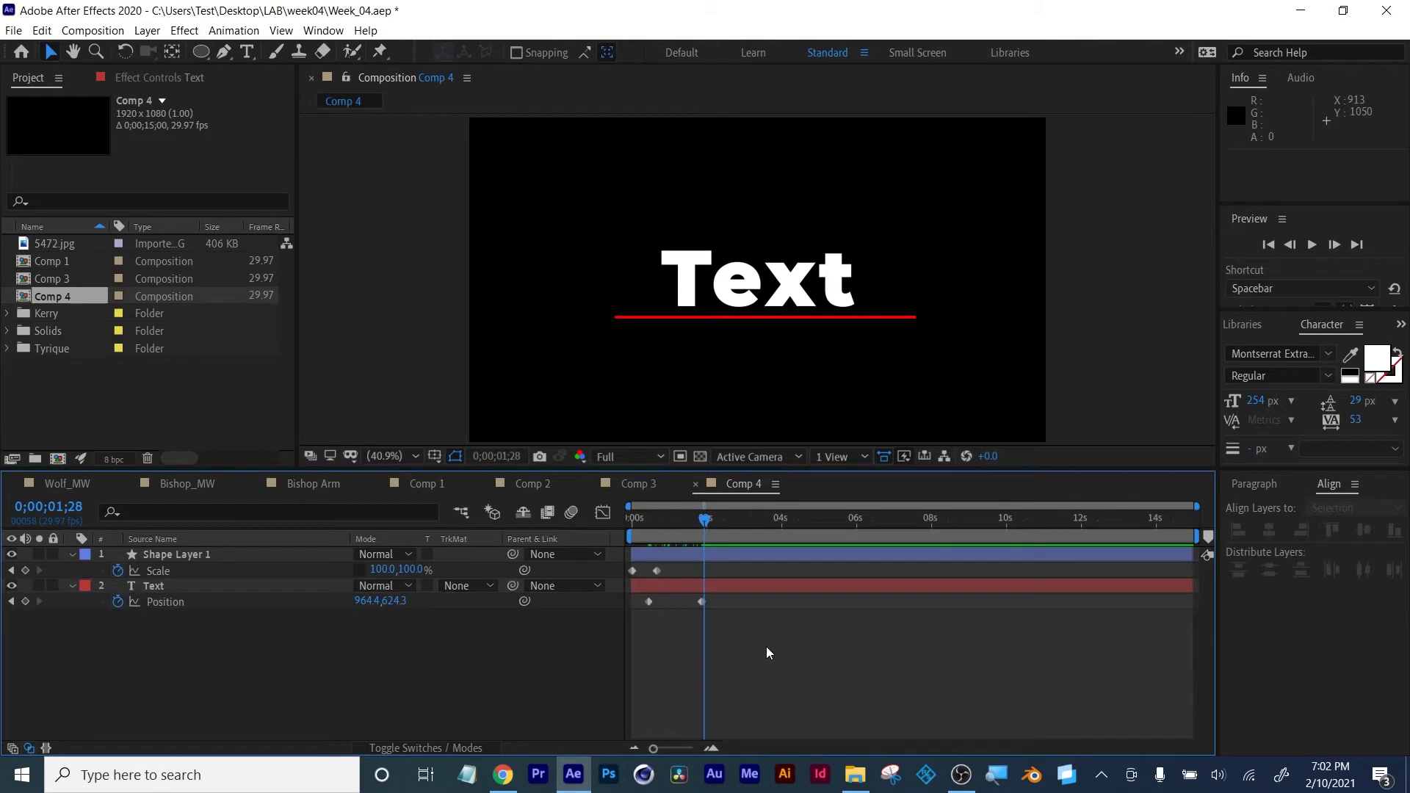
Try a rectangular mask drawn around the word on the Text layer, and undo it
{"action": "left_click_drag", "start_coordinate": [746, 585], "coordinate": [748, 586]}
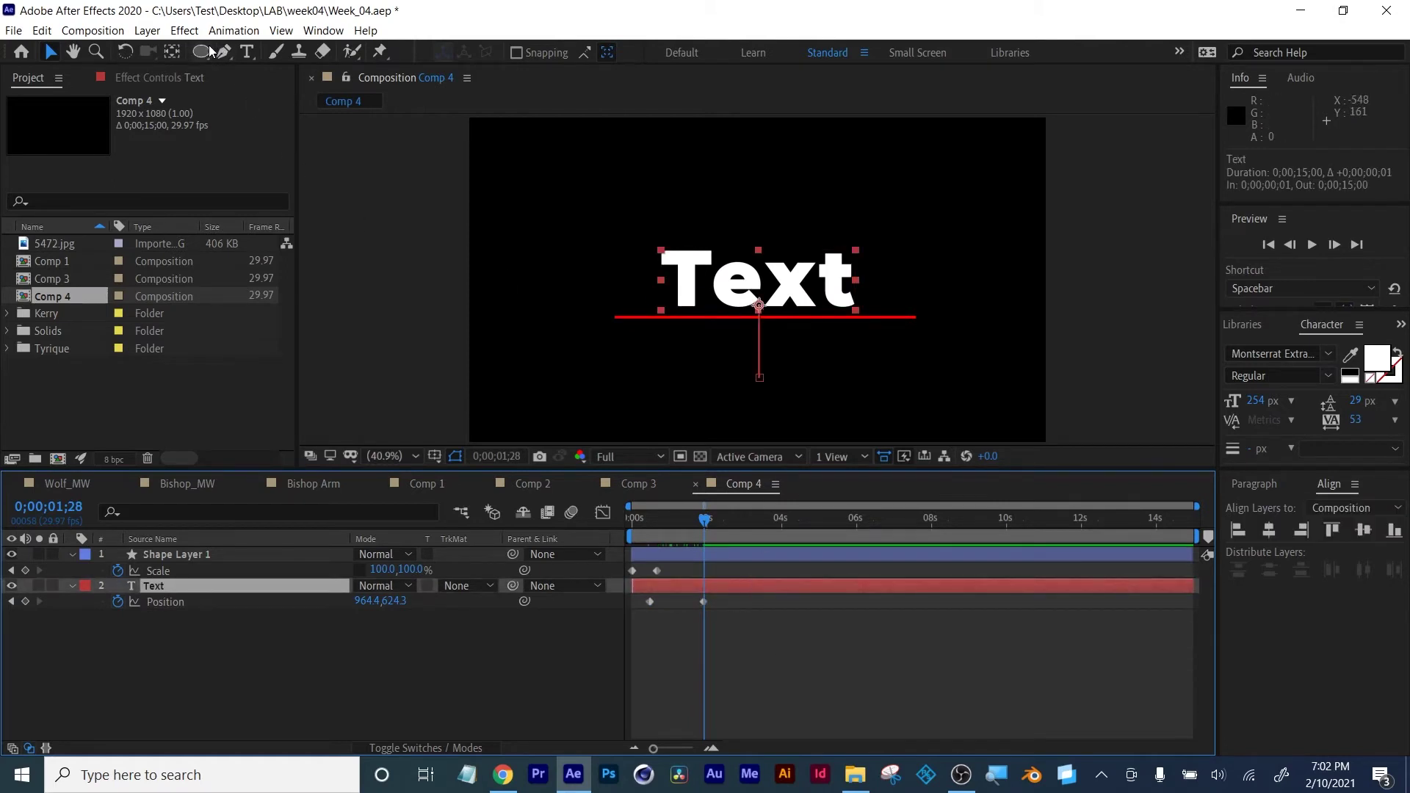
{"action": "left_click_drag", "start_coordinate": [200, 54], "coordinate": [283, 66]}
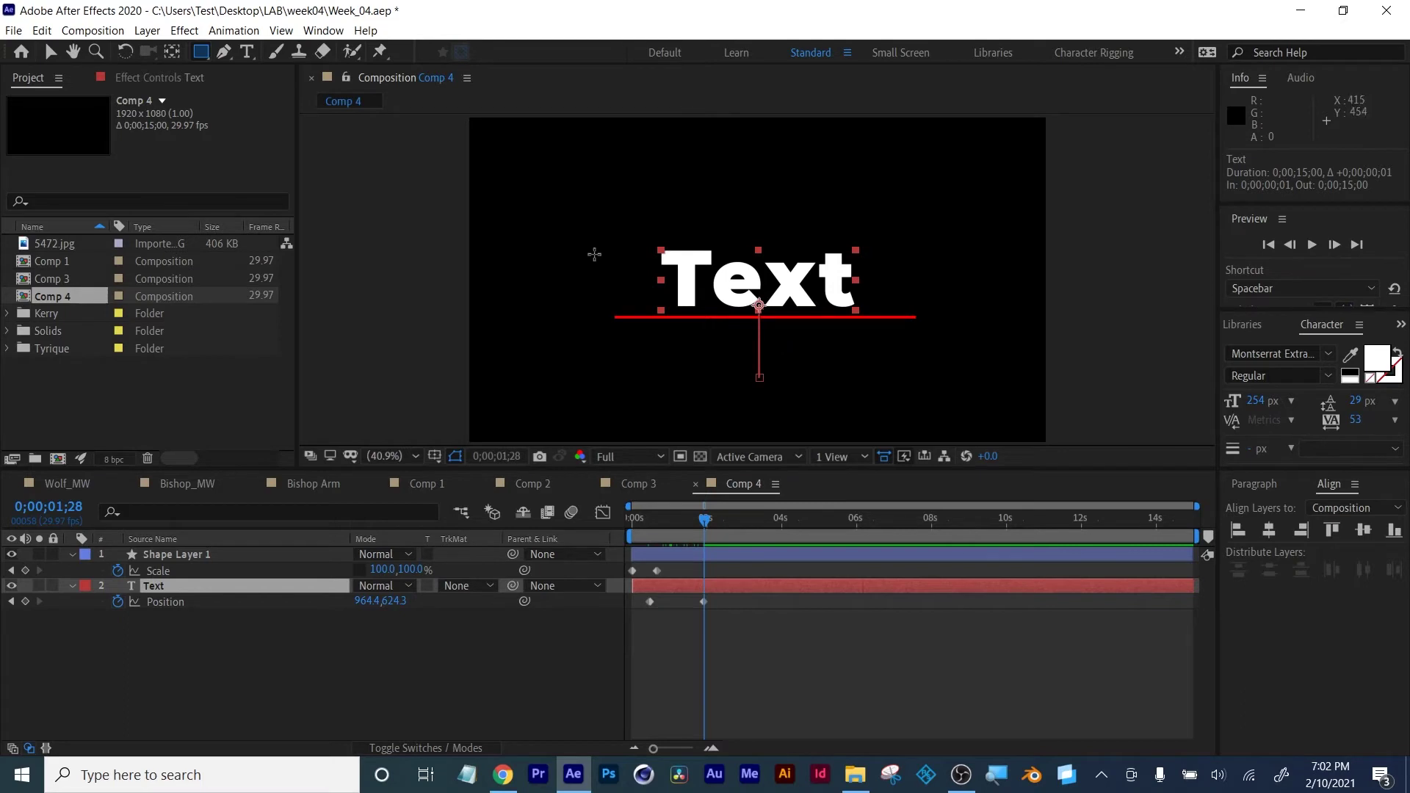
{"action": "left_click_drag", "start_coordinate": [636, 233], "coordinate": [884, 314]}
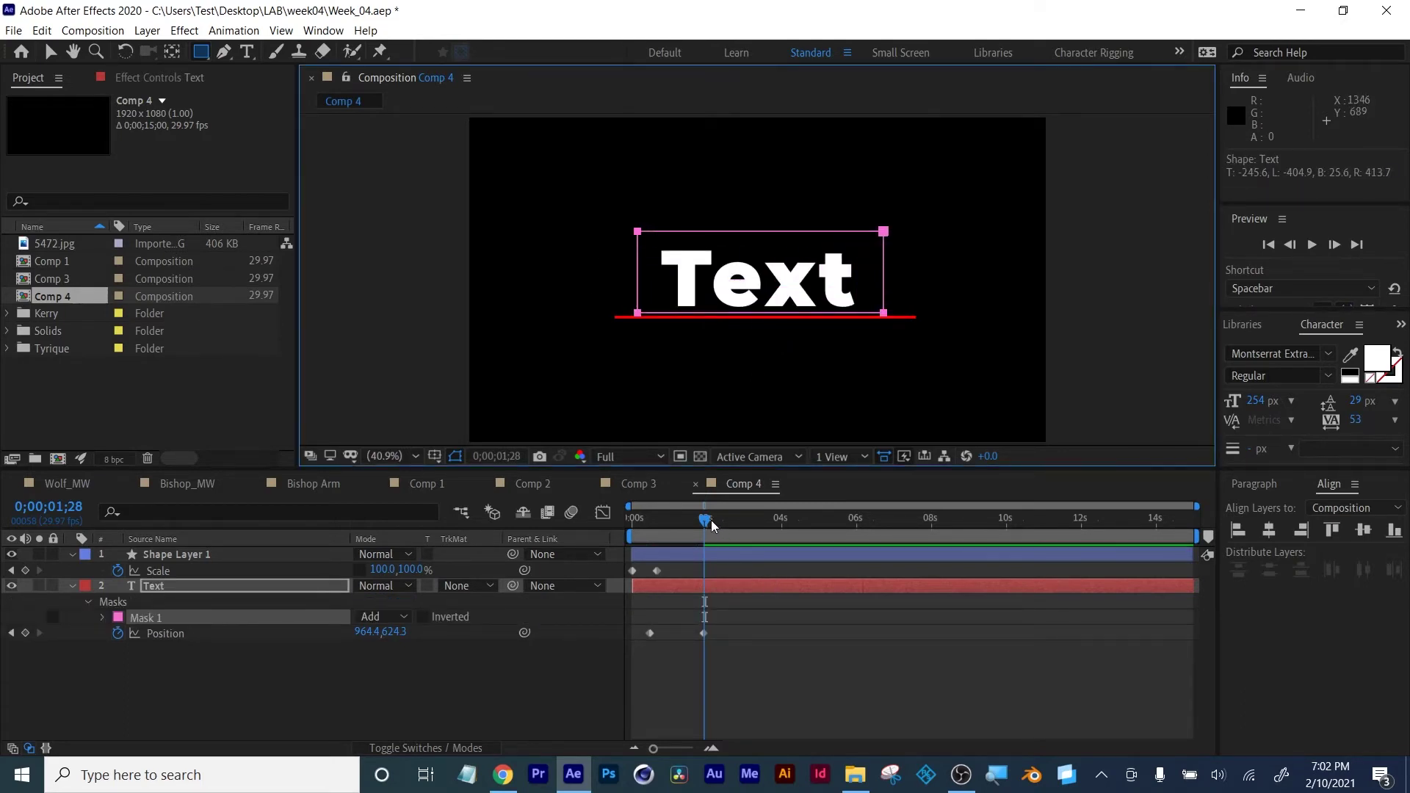
{"action": "mouse_move", "coordinate": [711, 523]}
{"action": "left_mouse_down"}
{"action": "mouse_move", "coordinate": [662, 524]}
{"action": "mouse_move", "coordinate": [698, 520]}
{"action": "left_mouse_up"}
{"action": "key", "text": "ctrl+z"}
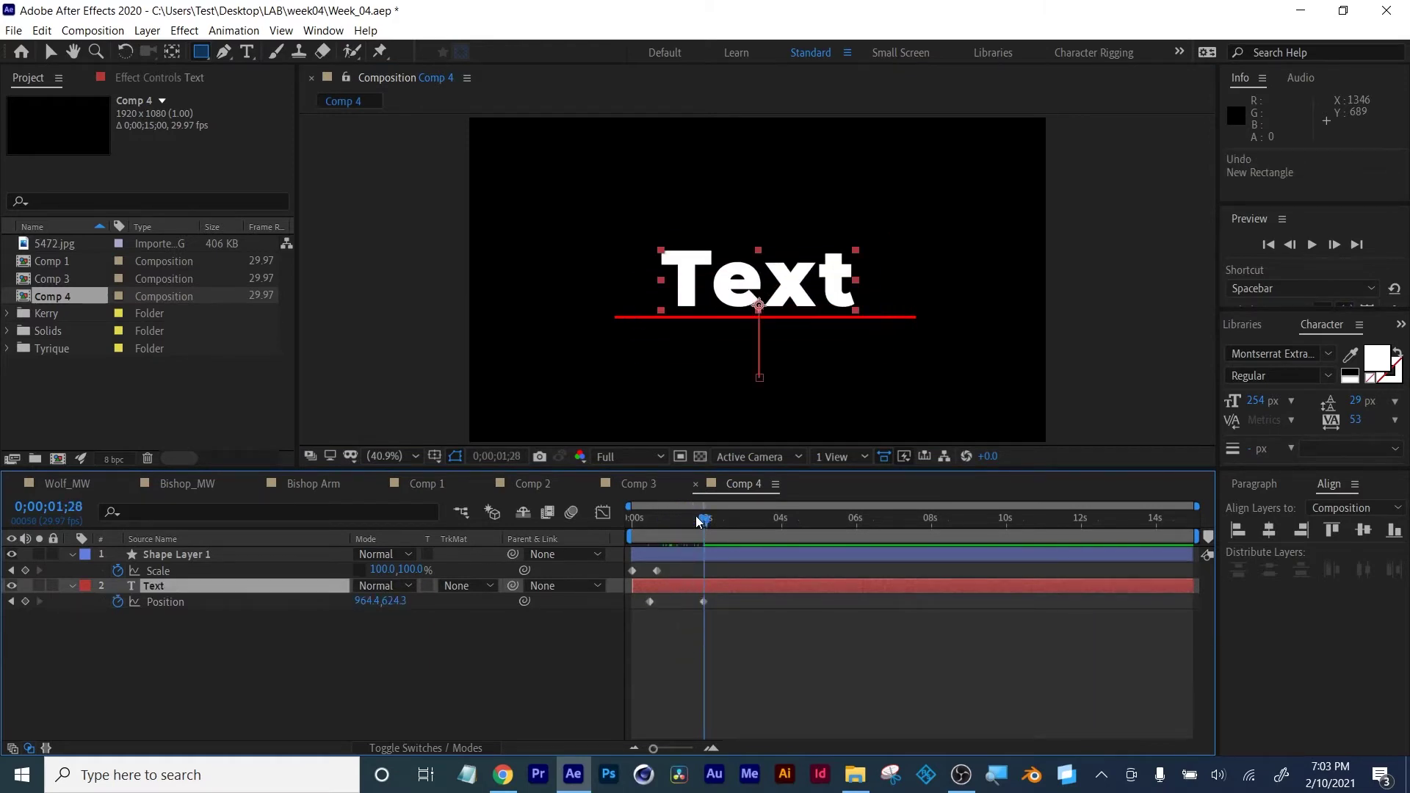
With no layer selected, draw a rectangle shape around the word Text, its lower edge just above the red underline
{"action": "left_click", "coordinate": [650, 659]}
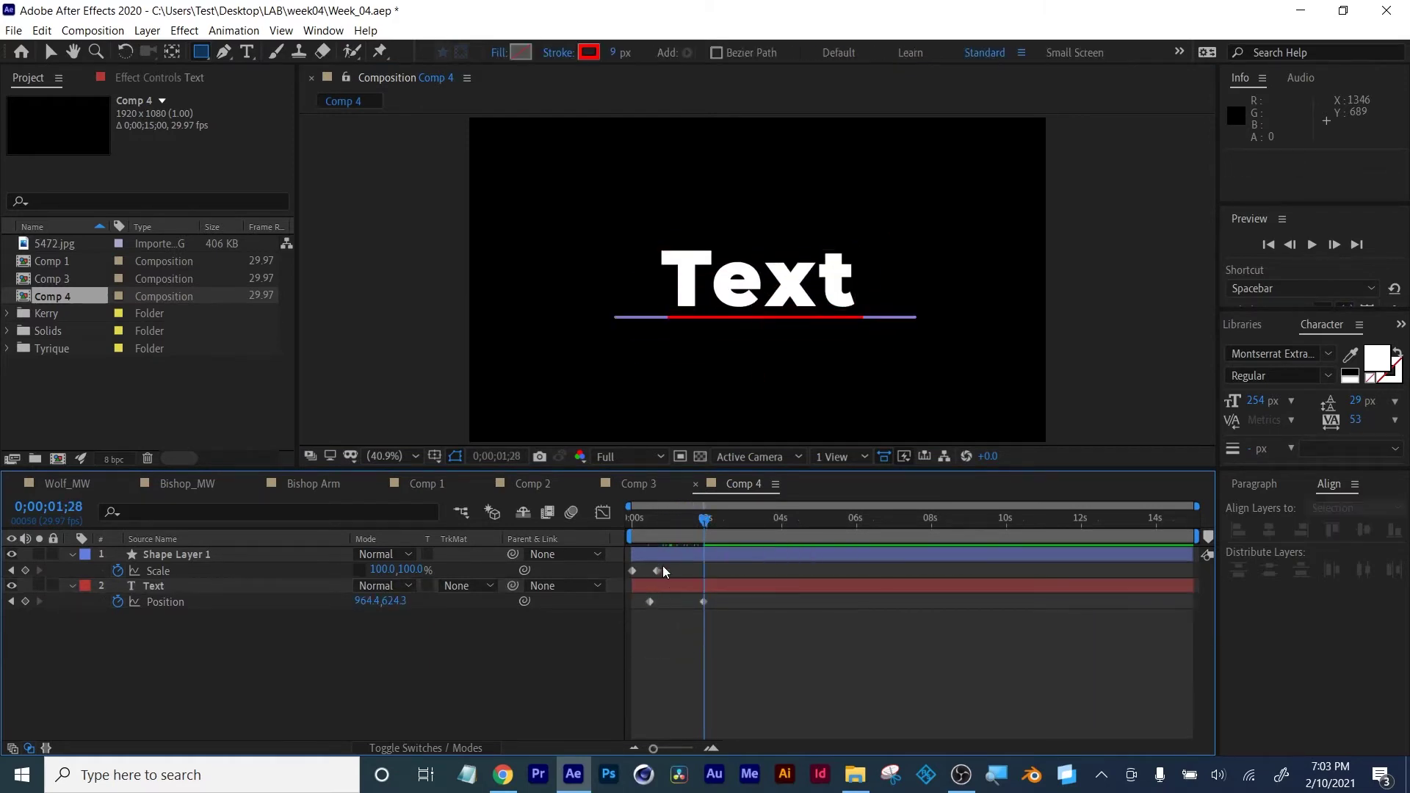
{"action": "left_click_drag", "start_coordinate": [656, 519], "coordinate": [706, 517]}
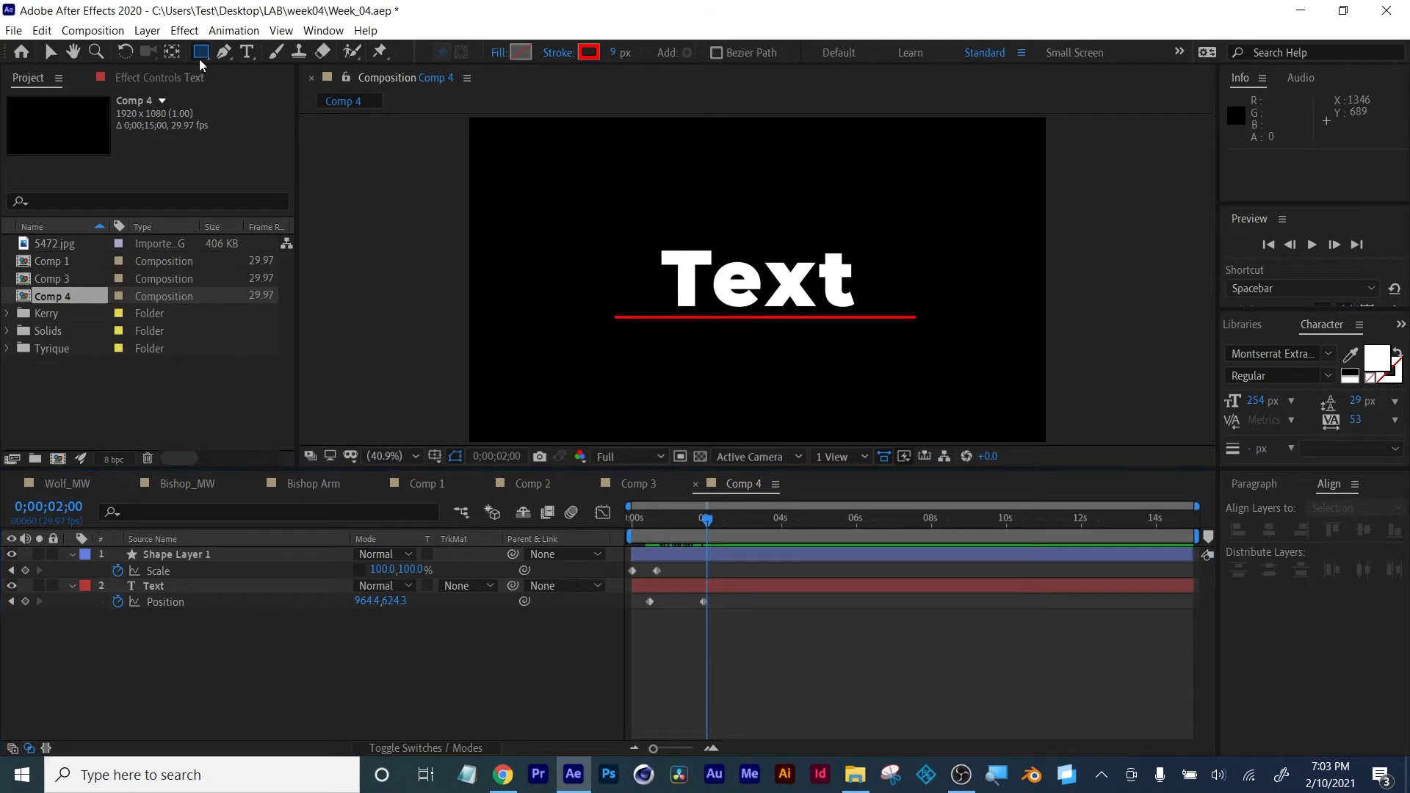
{"action": "left_click_drag", "start_coordinate": [200, 59], "coordinate": [258, 63]}
{"action": "left_click_drag", "start_coordinate": [632, 229], "coordinate": [900, 314]}
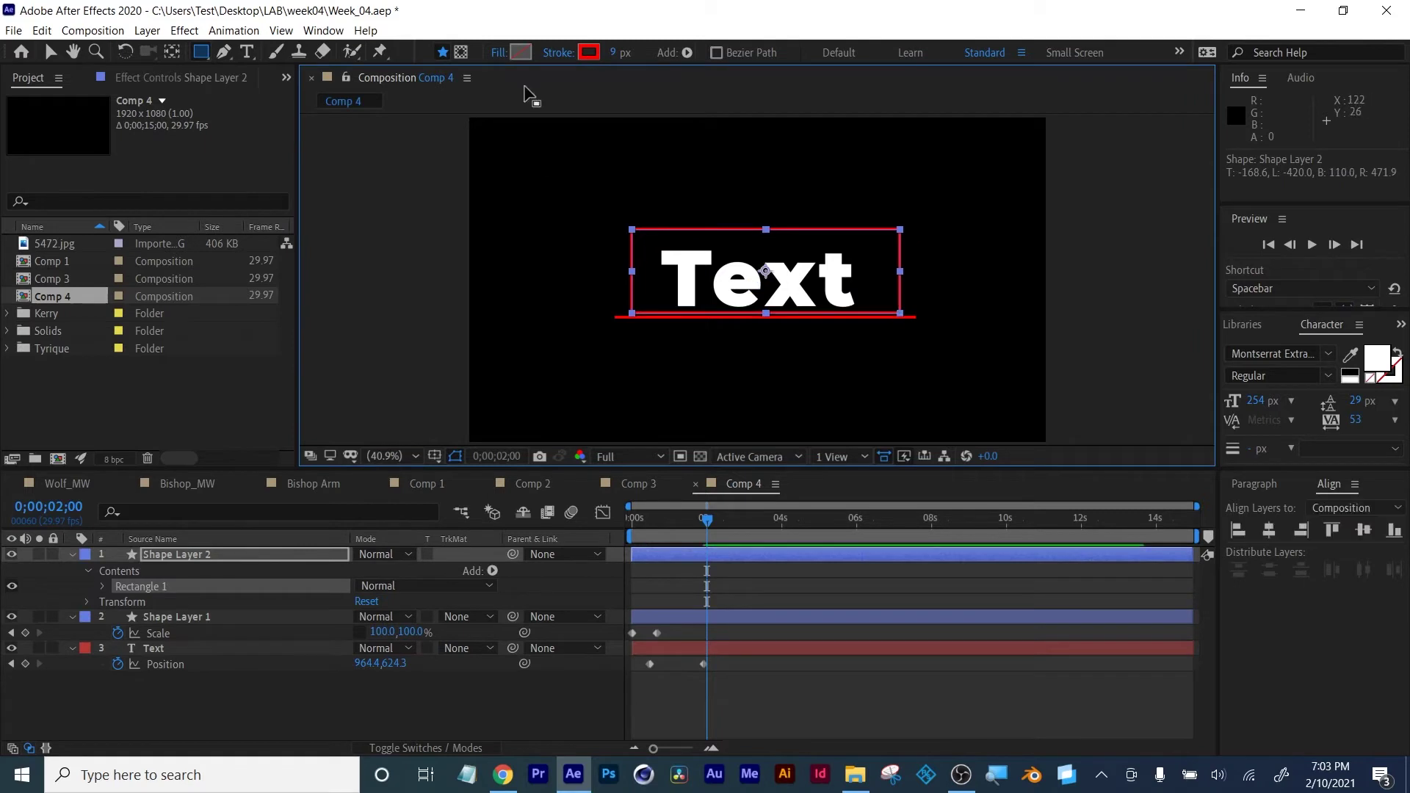
Set the rectangle's stroke to None and give it a solid green fill, 06FF6D
{"action": "left_click", "coordinate": [560, 54]}
{"action": "left_click", "coordinate": [343, 282]}
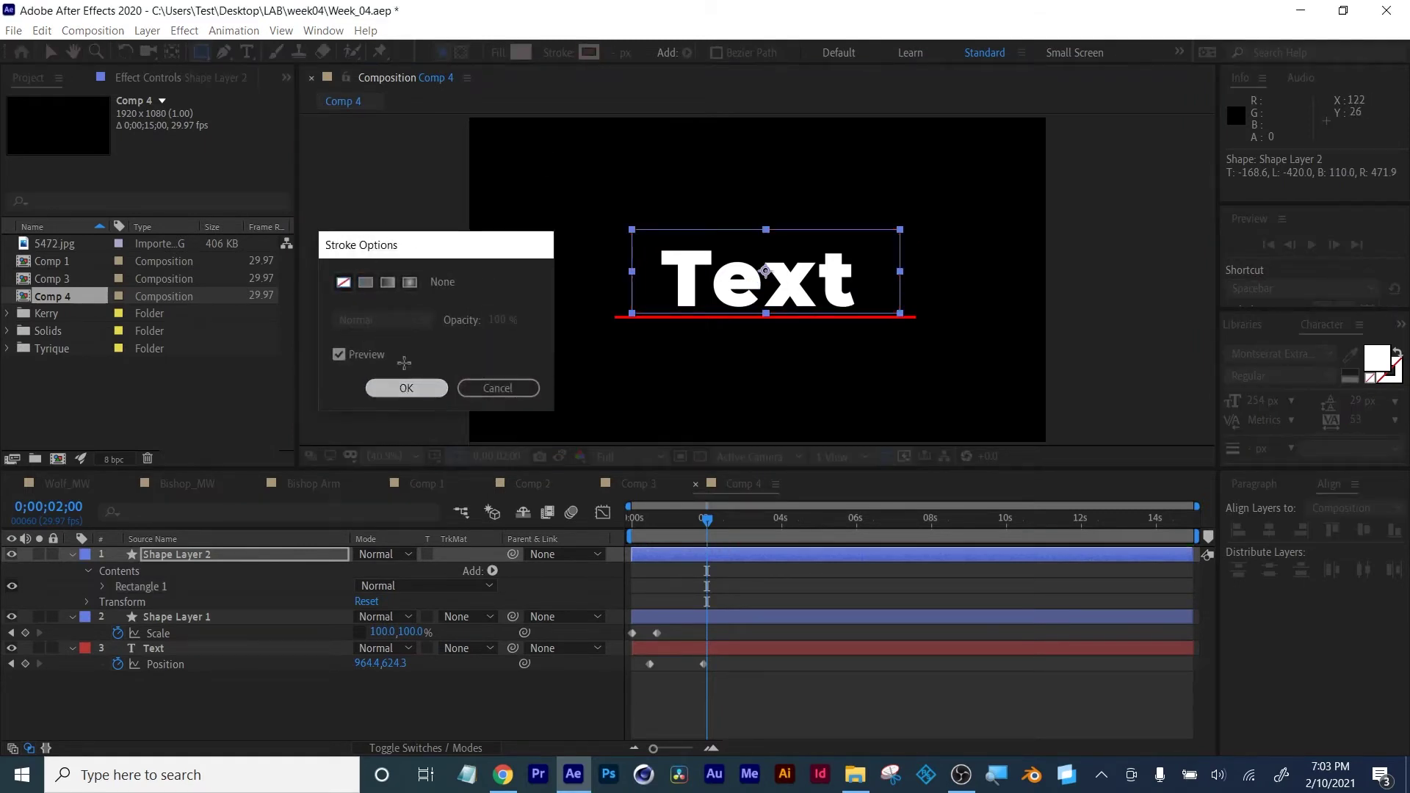
{"action": "left_click", "coordinate": [406, 388]}
{"action": "left_click", "coordinate": [496, 58]}
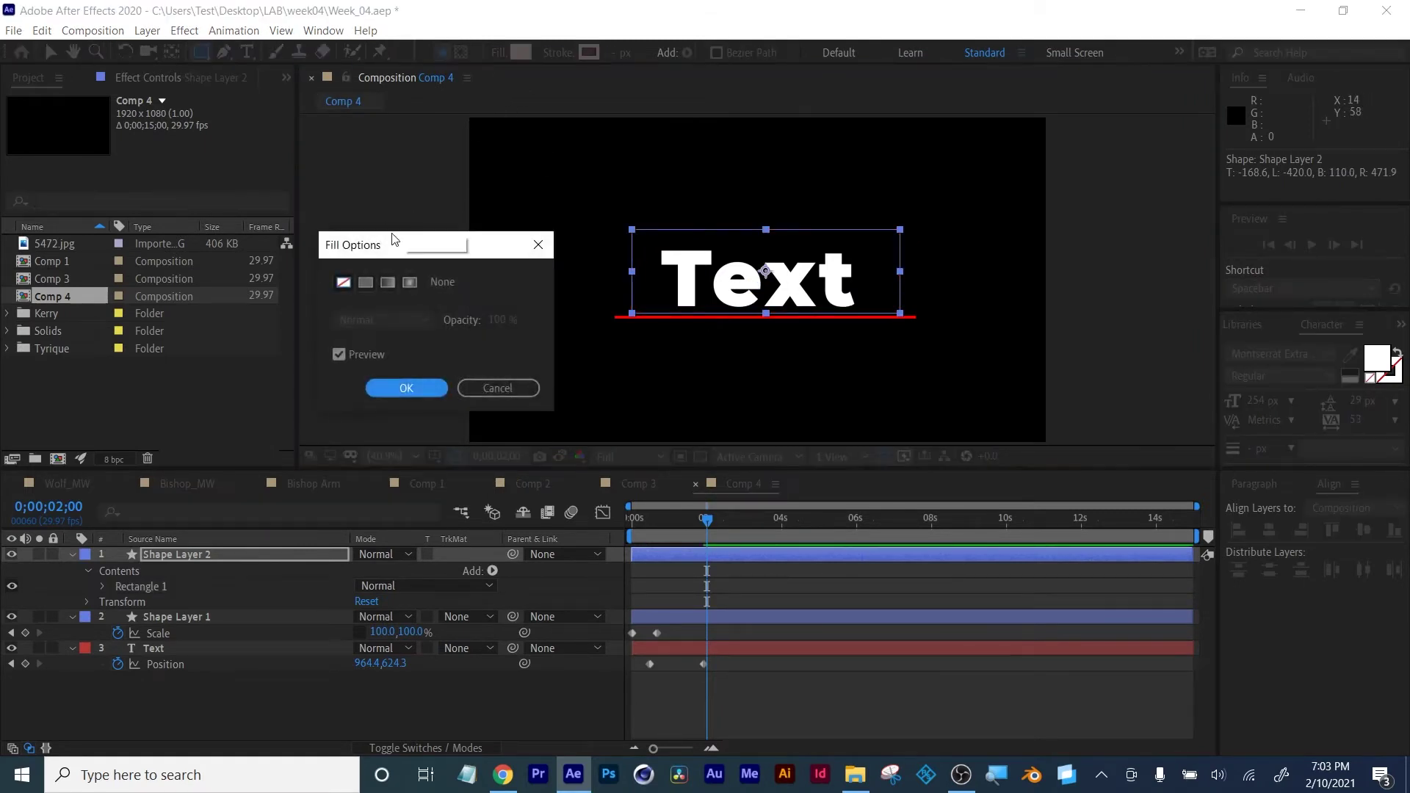
{"action": "left_click", "coordinate": [365, 282]}
{"action": "left_click", "coordinate": [406, 387]}
{"action": "left_click", "coordinate": [520, 51]}
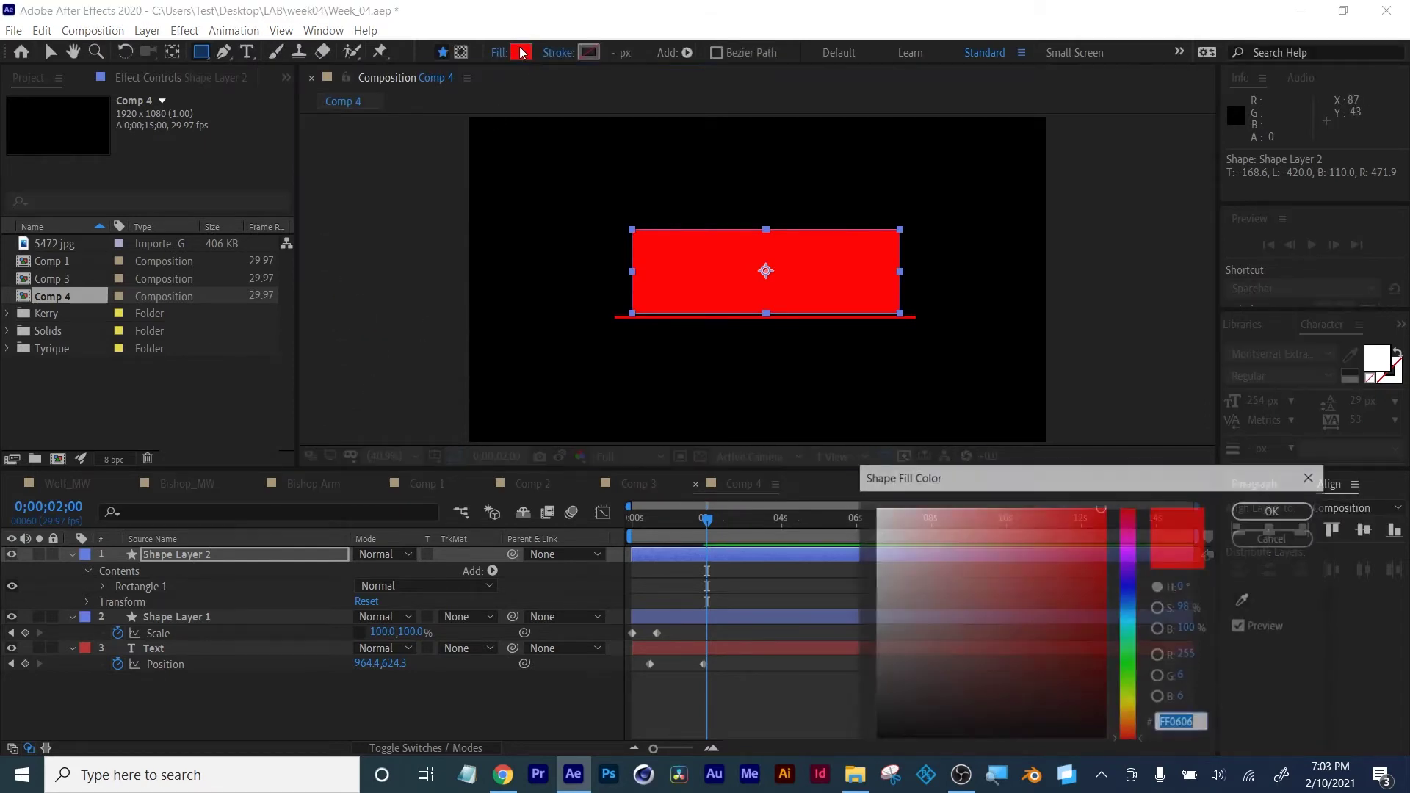
{"action": "left_click", "coordinate": [1131, 652]}
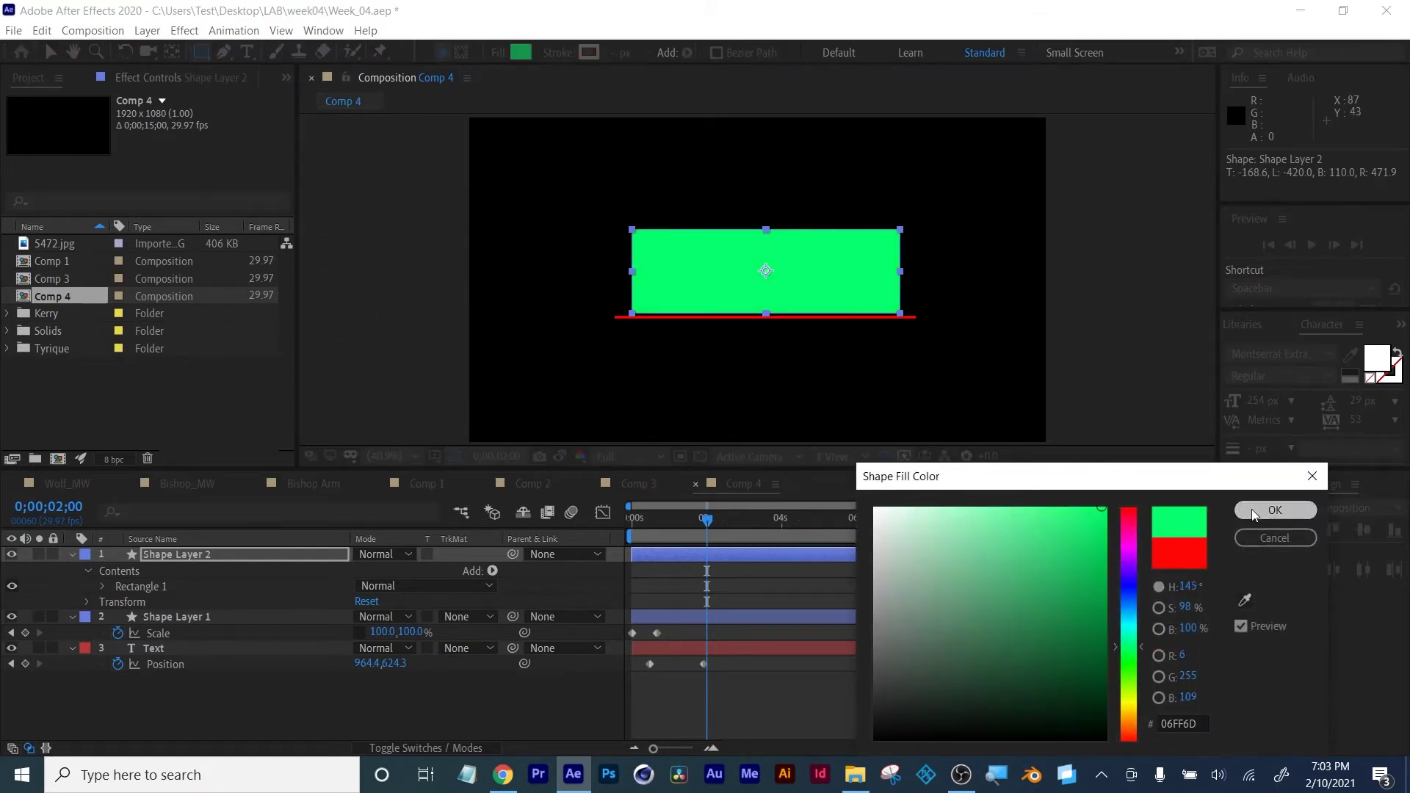
{"action": "left_click", "coordinate": [1274, 509]}
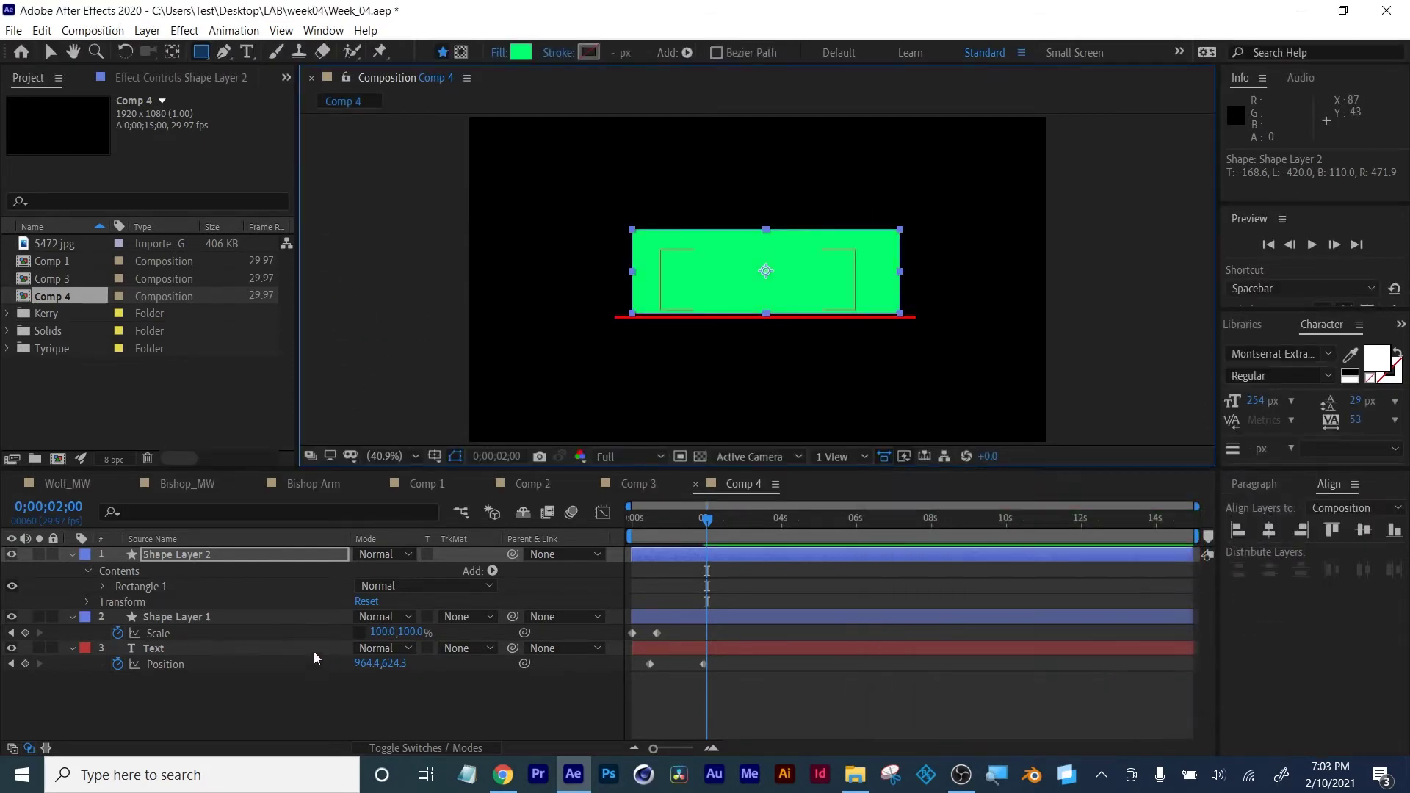
Move Shape Layer 2 directly above the Text layer and collapse the expanded layer properties
{"action": "left_click", "coordinate": [162, 620]}
{"action": "left_click", "coordinate": [163, 553]}
{"action": "left_click_drag", "start_coordinate": [163, 553], "coordinate": [166, 630]}
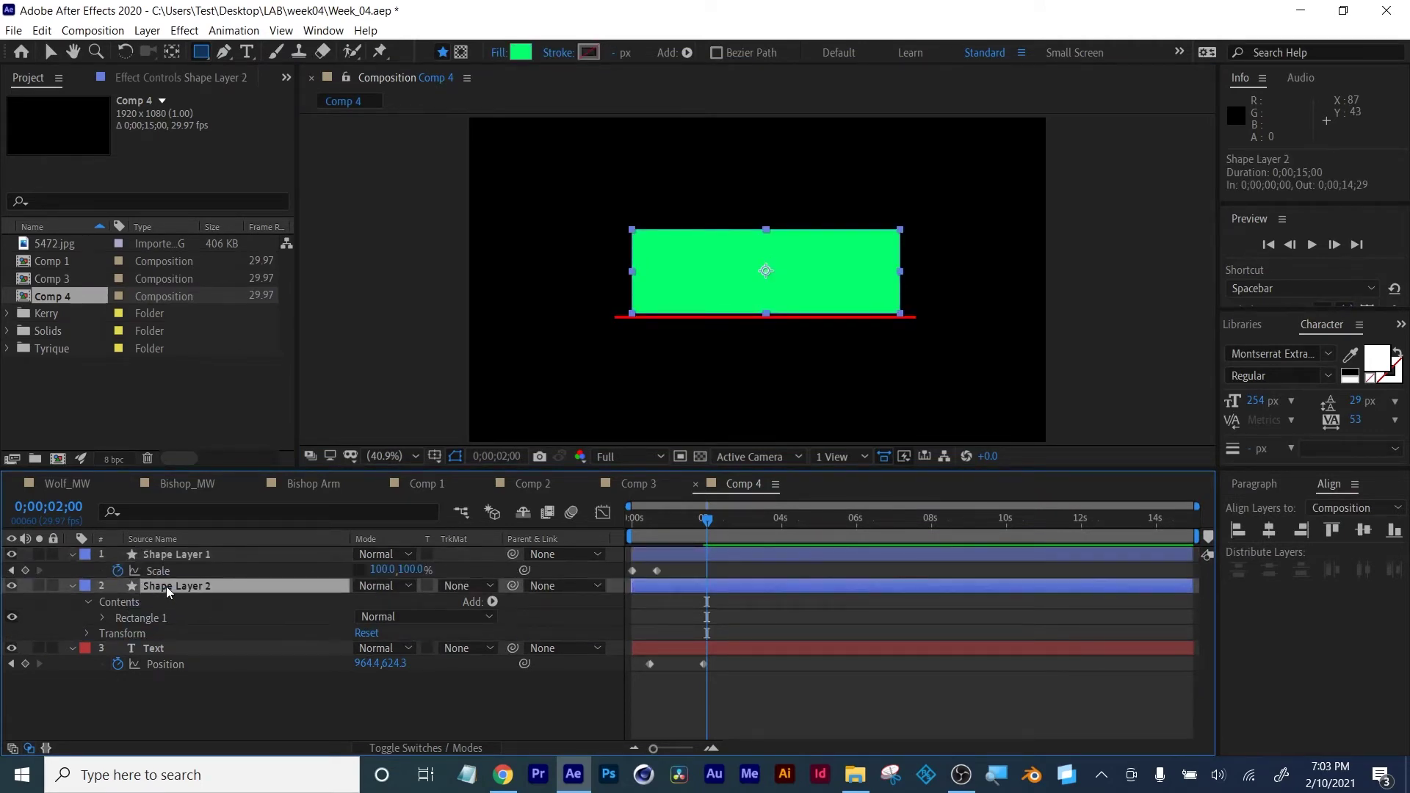
{"action": "left_click", "coordinate": [183, 711]}
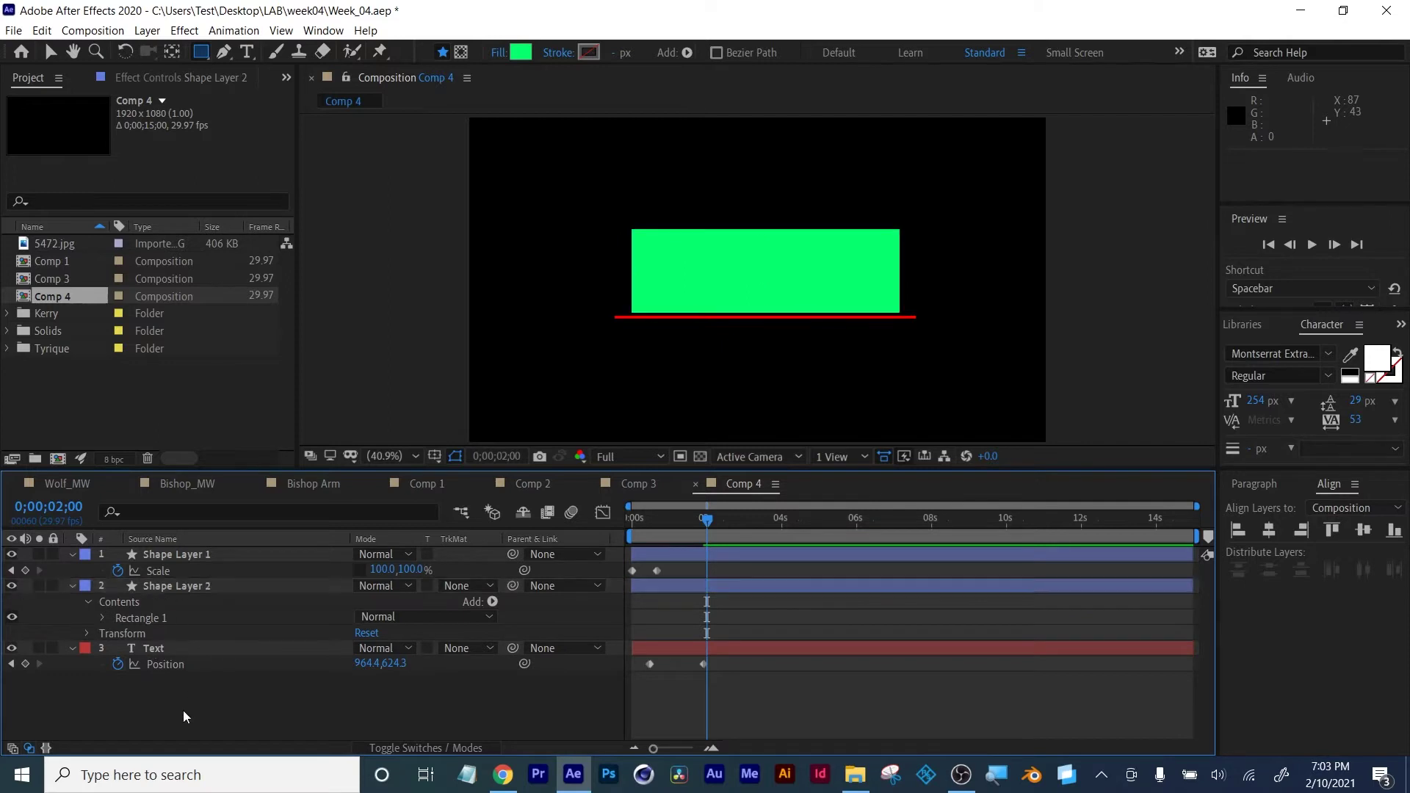
{"action": "key", "text": "ctrl+grave"}
{"action": "left_click", "coordinate": [174, 573]}
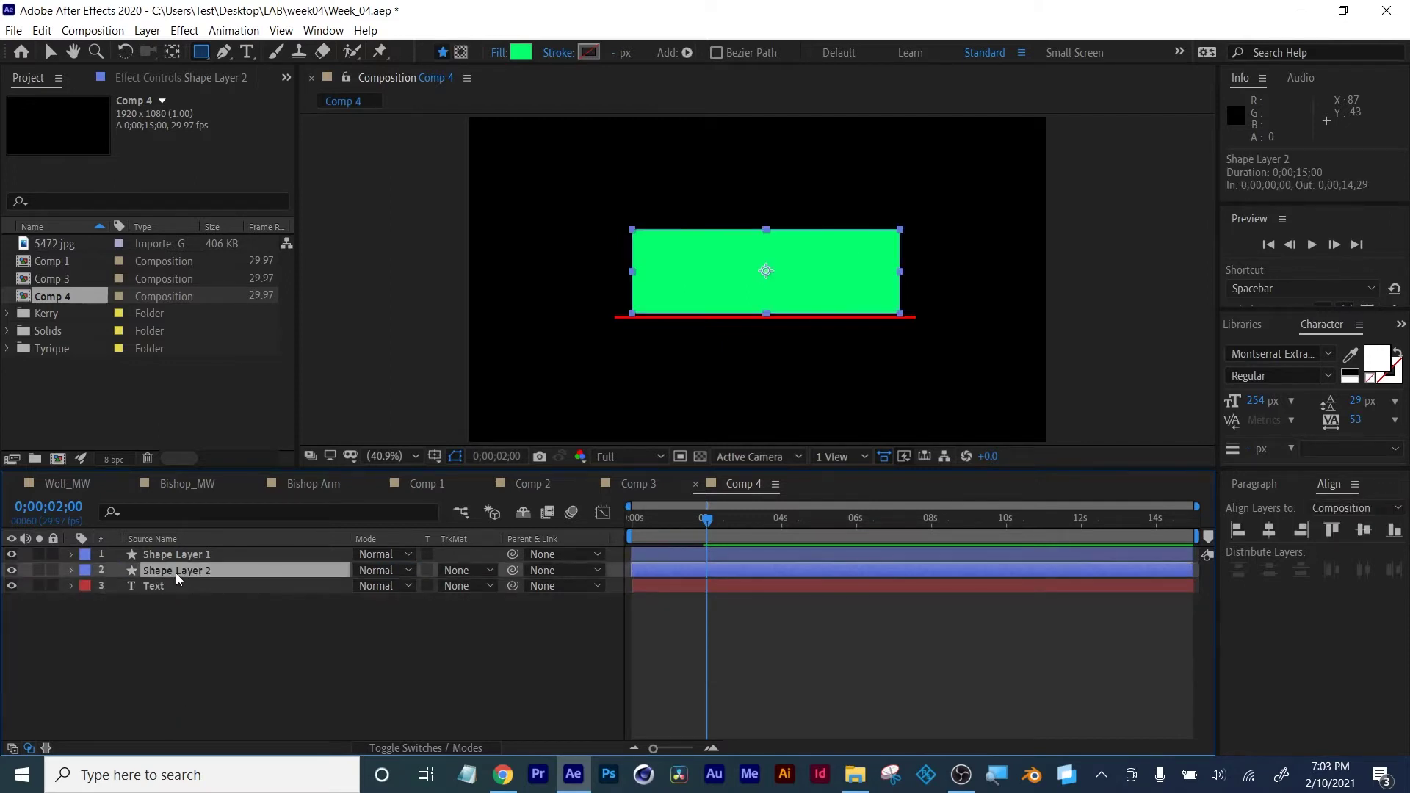
Set the Text layer's track matte to Alpha Matte "Shape Layer 2" and scrub back to 0;00;01;06 to check the reveal
{"action": "left_click", "coordinate": [152, 585]}
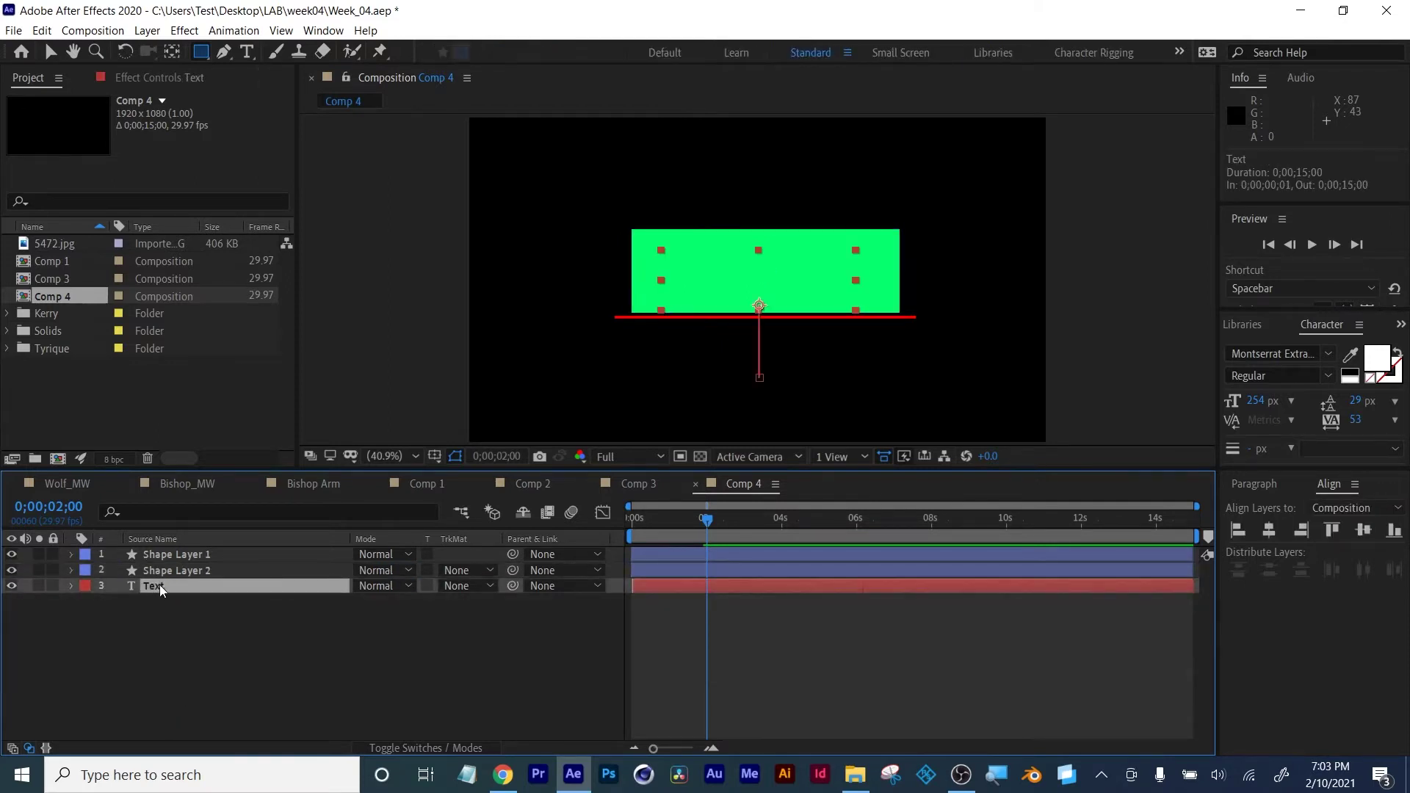
{"action": "left_click", "coordinate": [474, 589]}
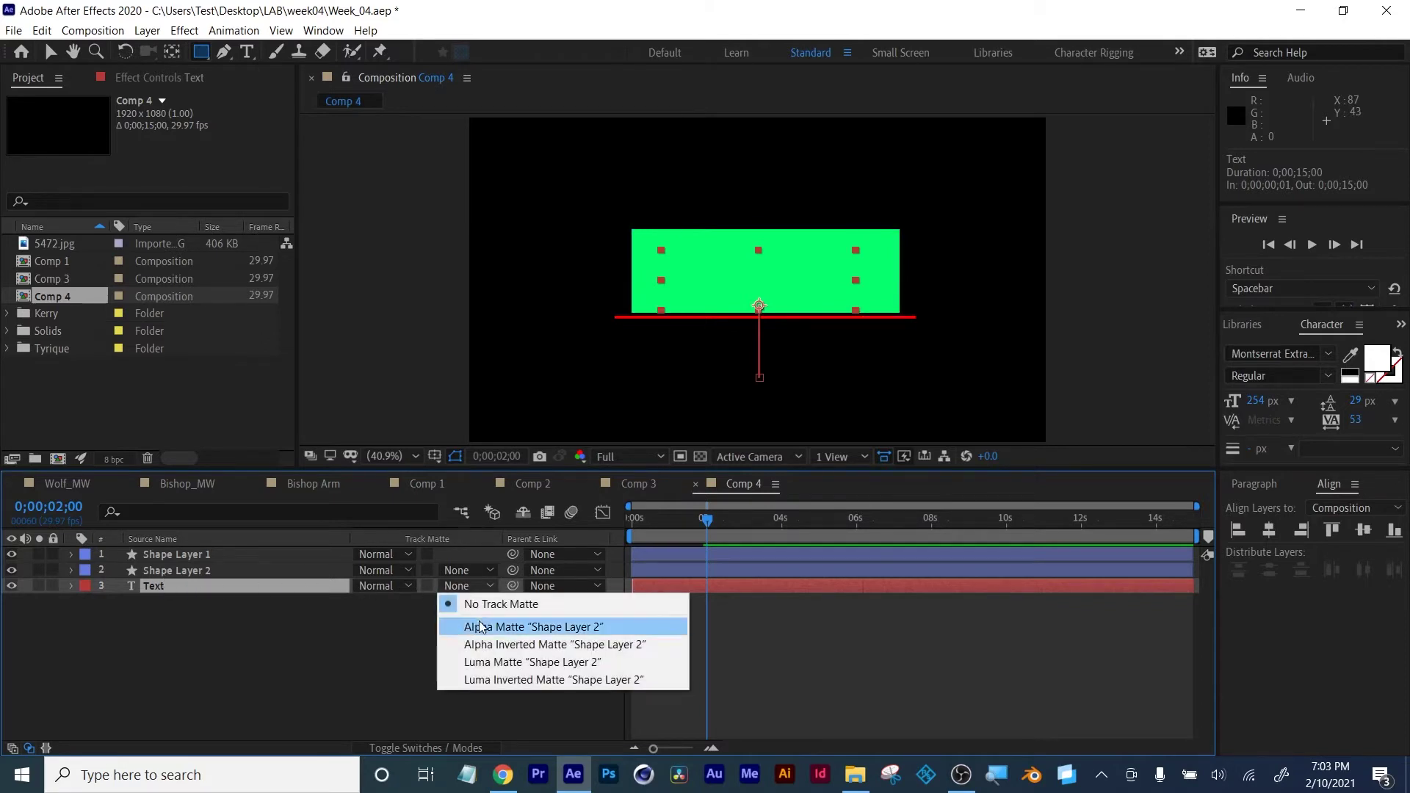
{"action": "left_click", "coordinate": [474, 626]}
{"action": "left_click_drag", "start_coordinate": [707, 521], "coordinate": [676, 526]}
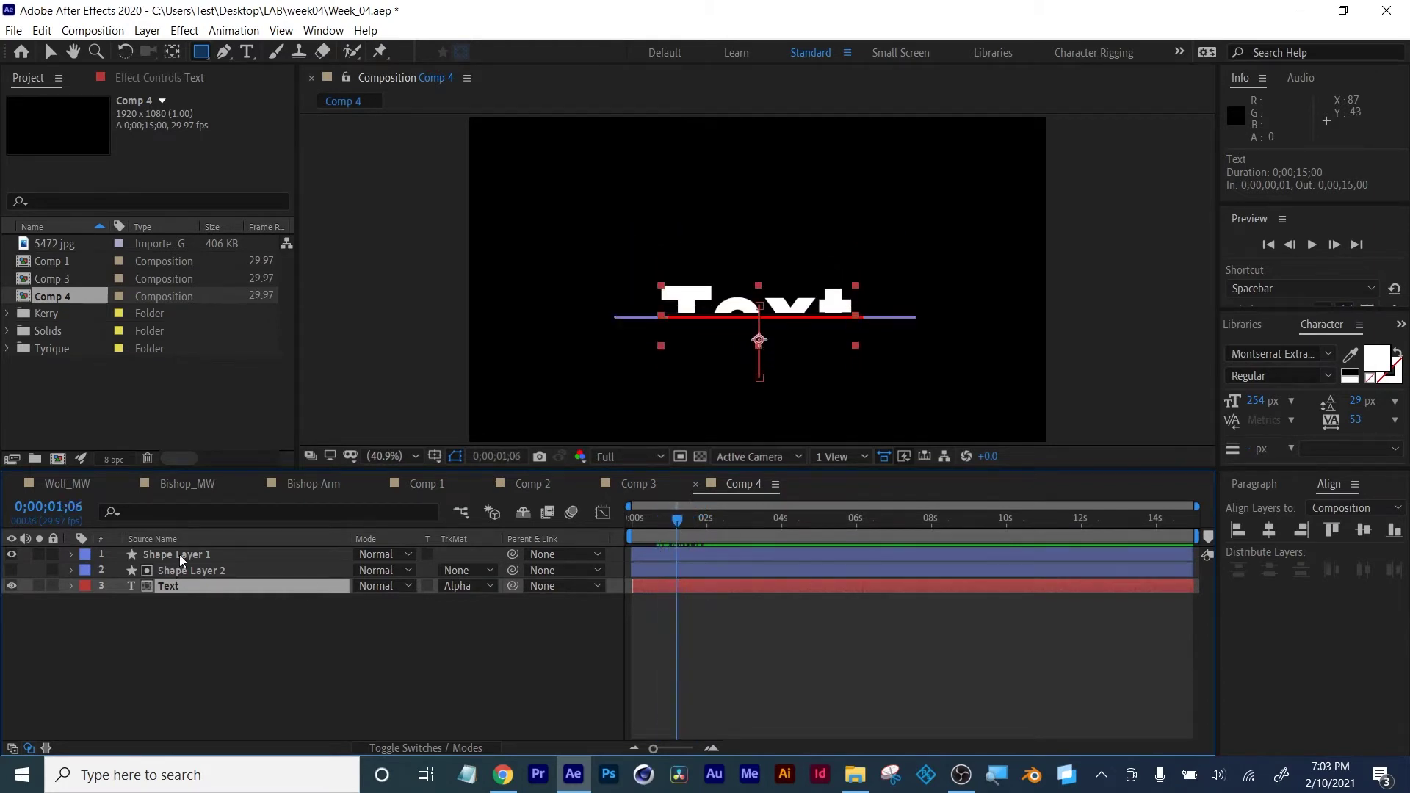
Nudge Shape Layer 2 down to a vertical position of 517.7 so its lower edge meets the red underline
{"action": "left_click", "coordinate": [174, 570]}
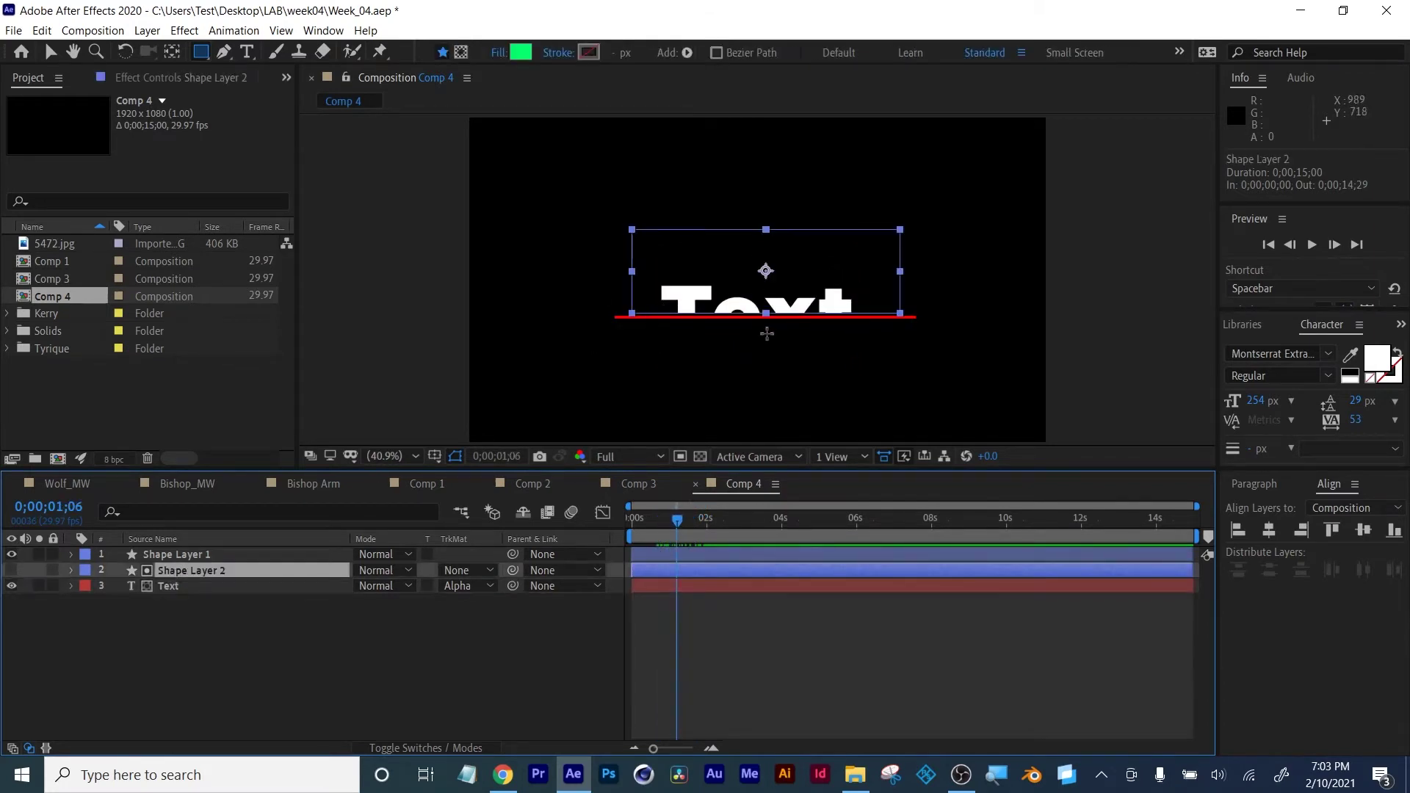
{"action": "key", "text": "slash"}
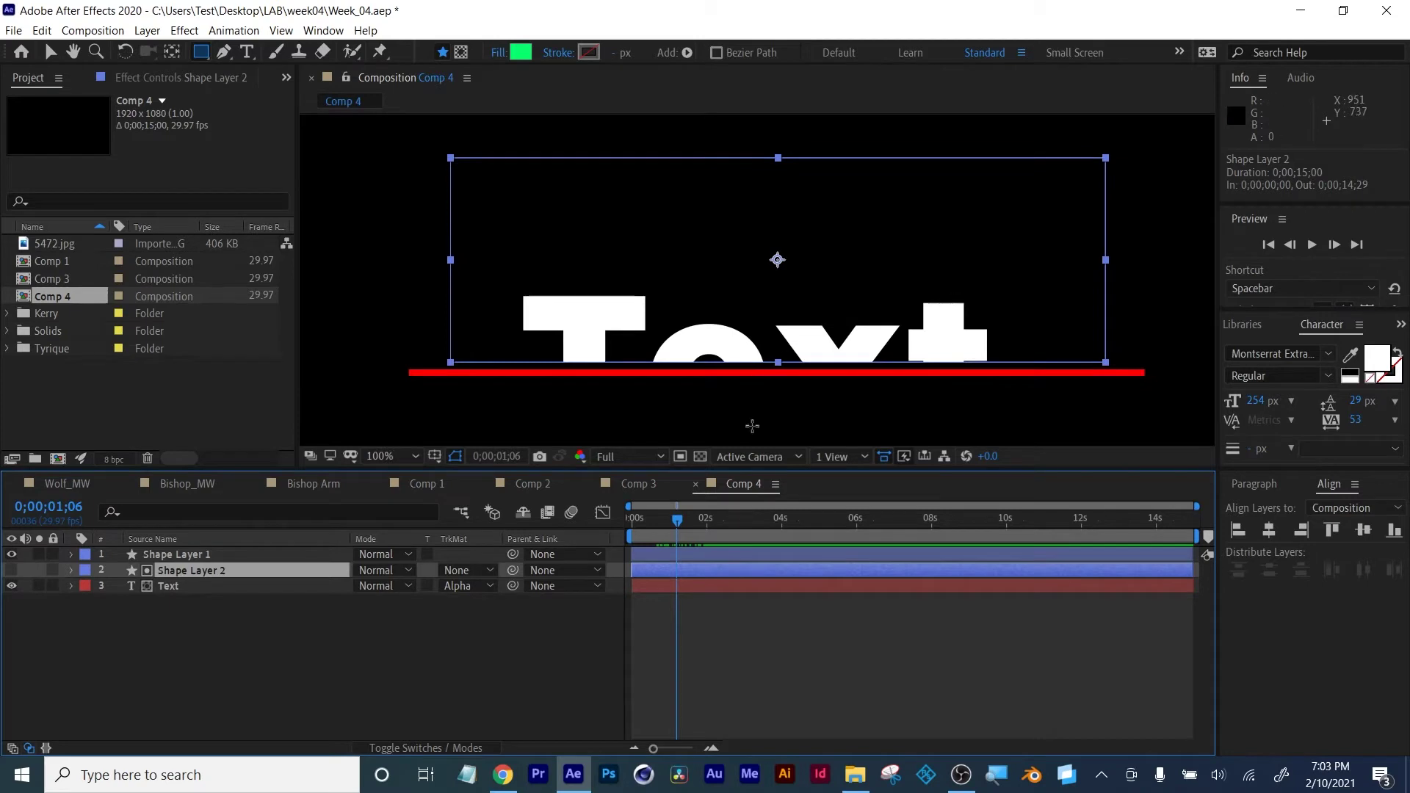
{"action": "key", "text": "Down"}
{"action": "key", "text": "Down"}
{"action": "key", "text": "Down"}
{"action": "key", "text": "Down"}
{"action": "key", "text": "Down"}
{"action": "key", "text": "Down"}
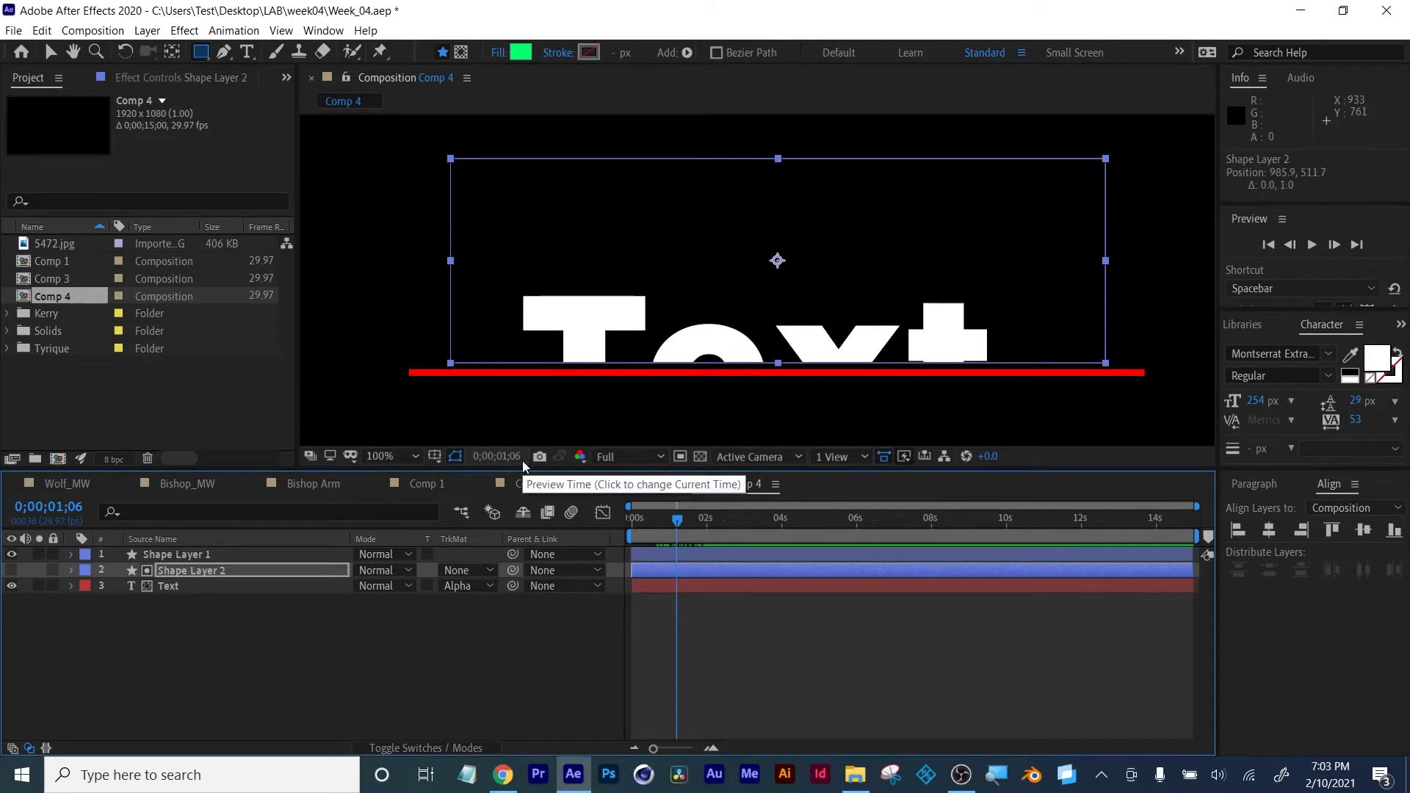
{"action": "key", "text": "Down"}
{"action": "key", "text": "Down"}
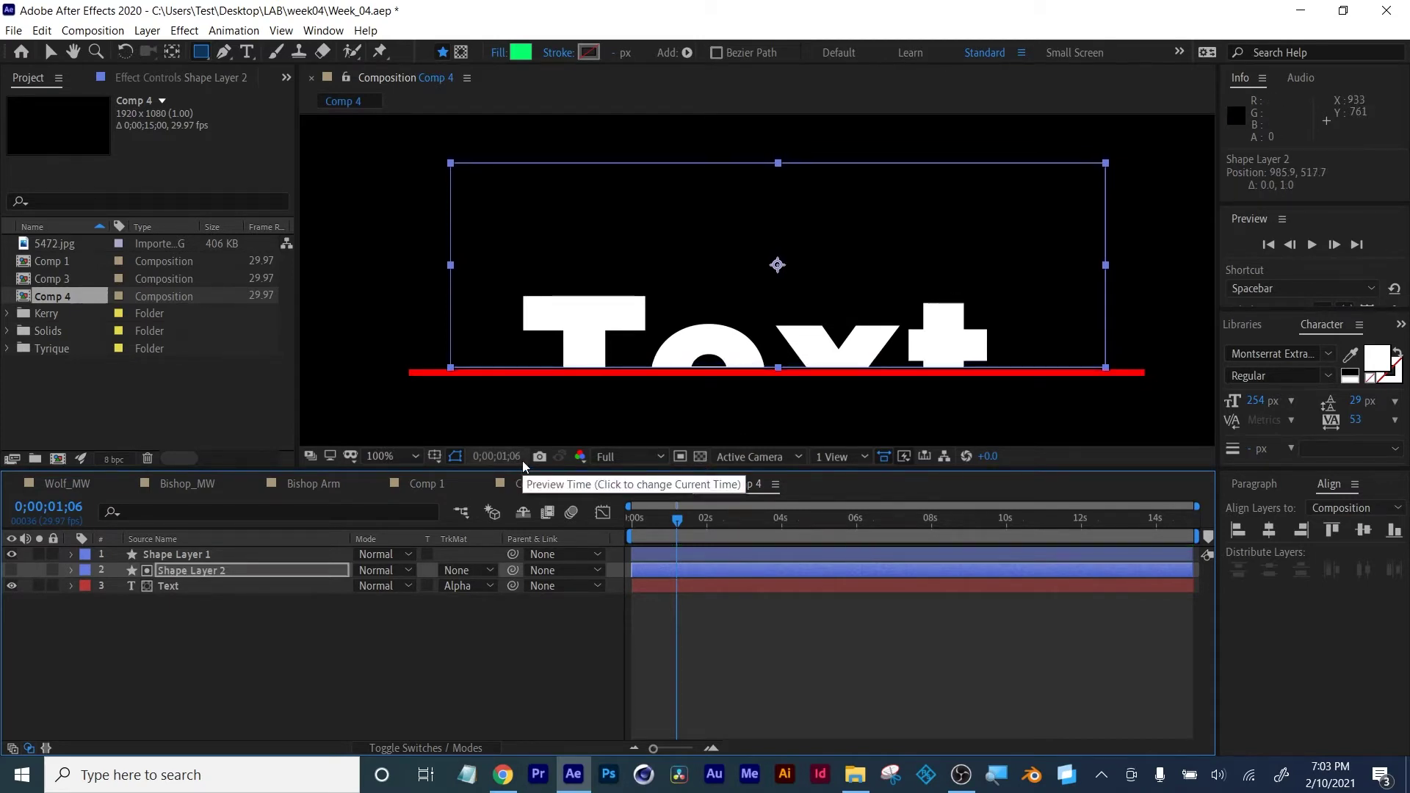
Set the Text layer's track matte to None and move the current time to 0;00;02;02
{"action": "left_click", "coordinate": [522, 730]}
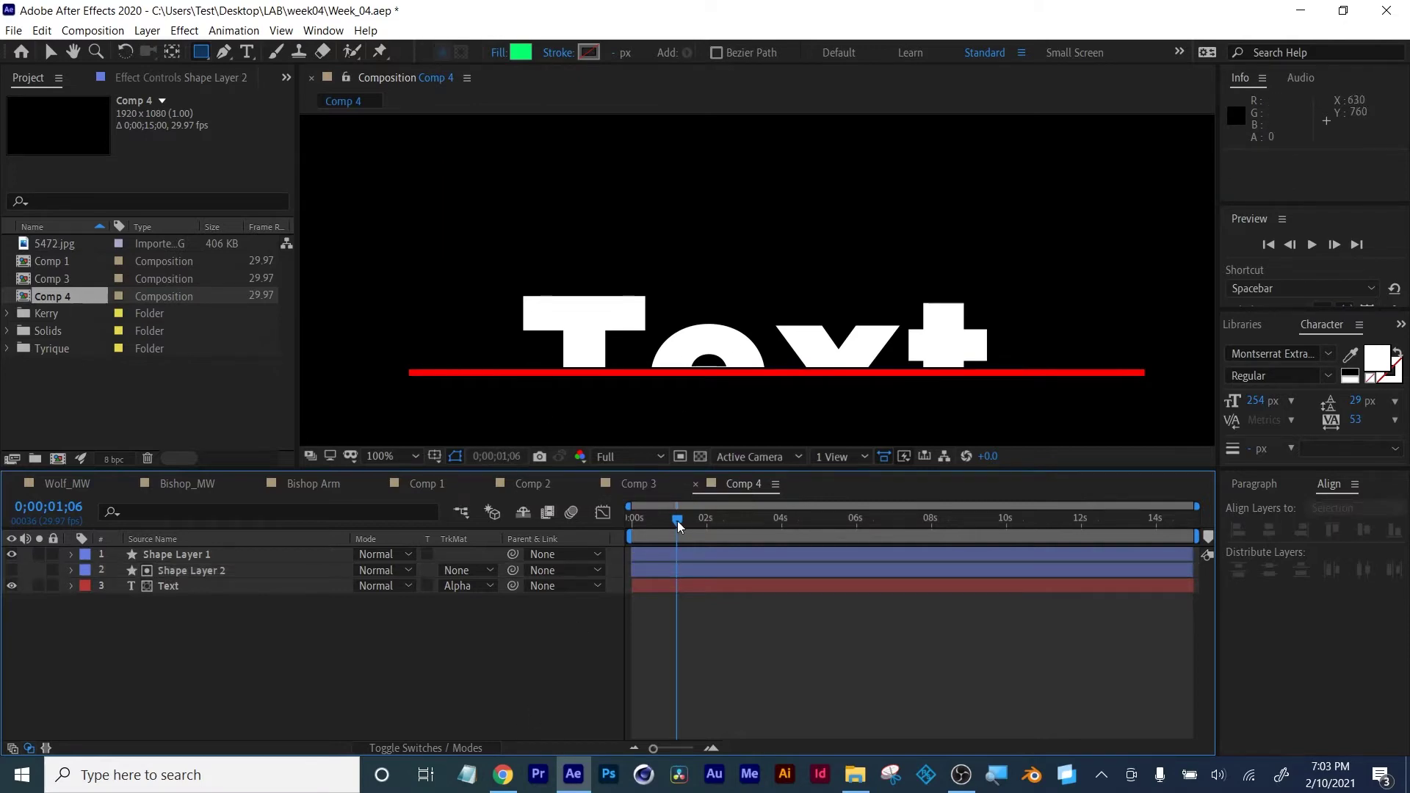
{"action": "left_click_drag", "start_coordinate": [677, 521], "coordinate": [722, 519]}
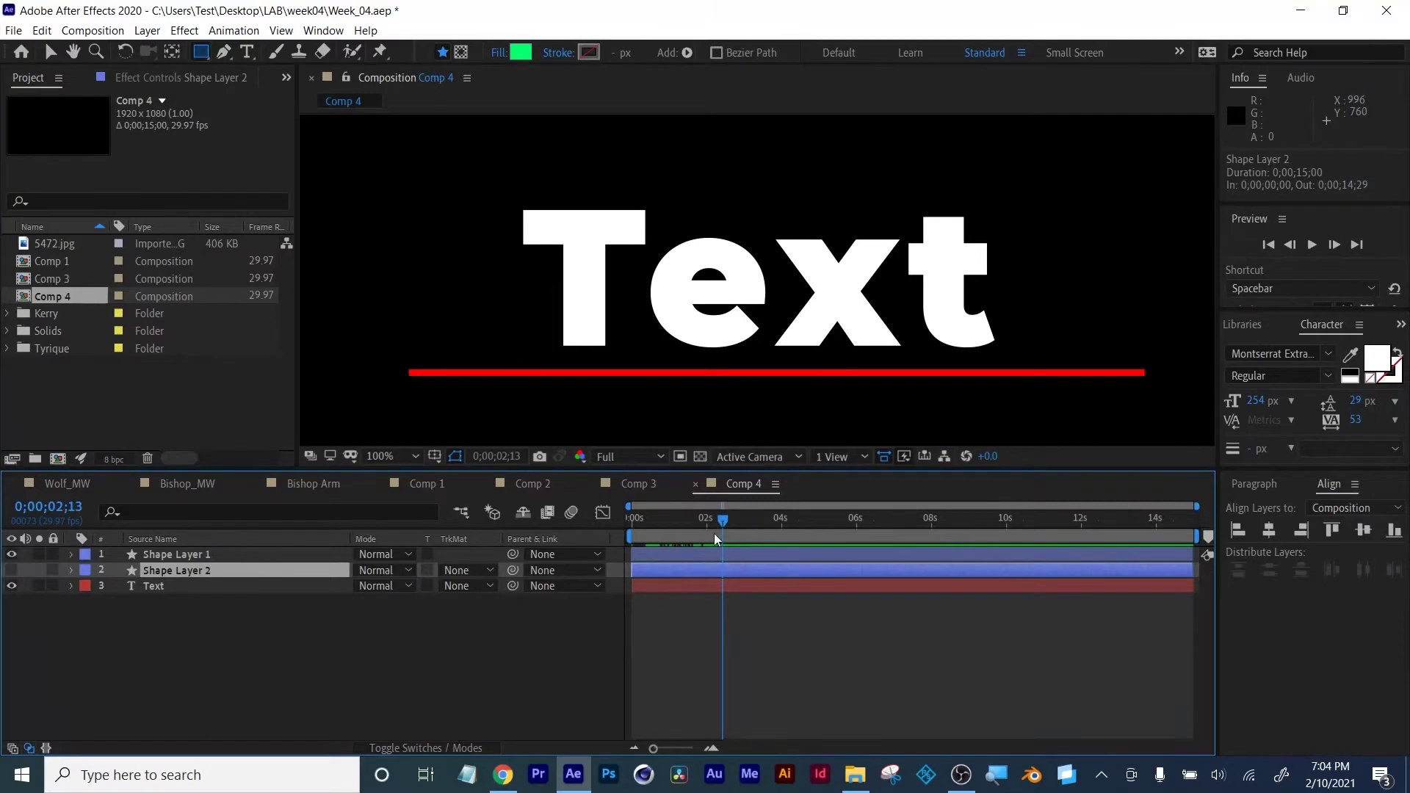
{"action": "mouse_move", "coordinate": [724, 519]}
{"action": "left_mouse_down"}
{"action": "mouse_move", "coordinate": [662, 527]}
{"action": "mouse_move", "coordinate": [711, 522]}
{"action": "left_mouse_up"}
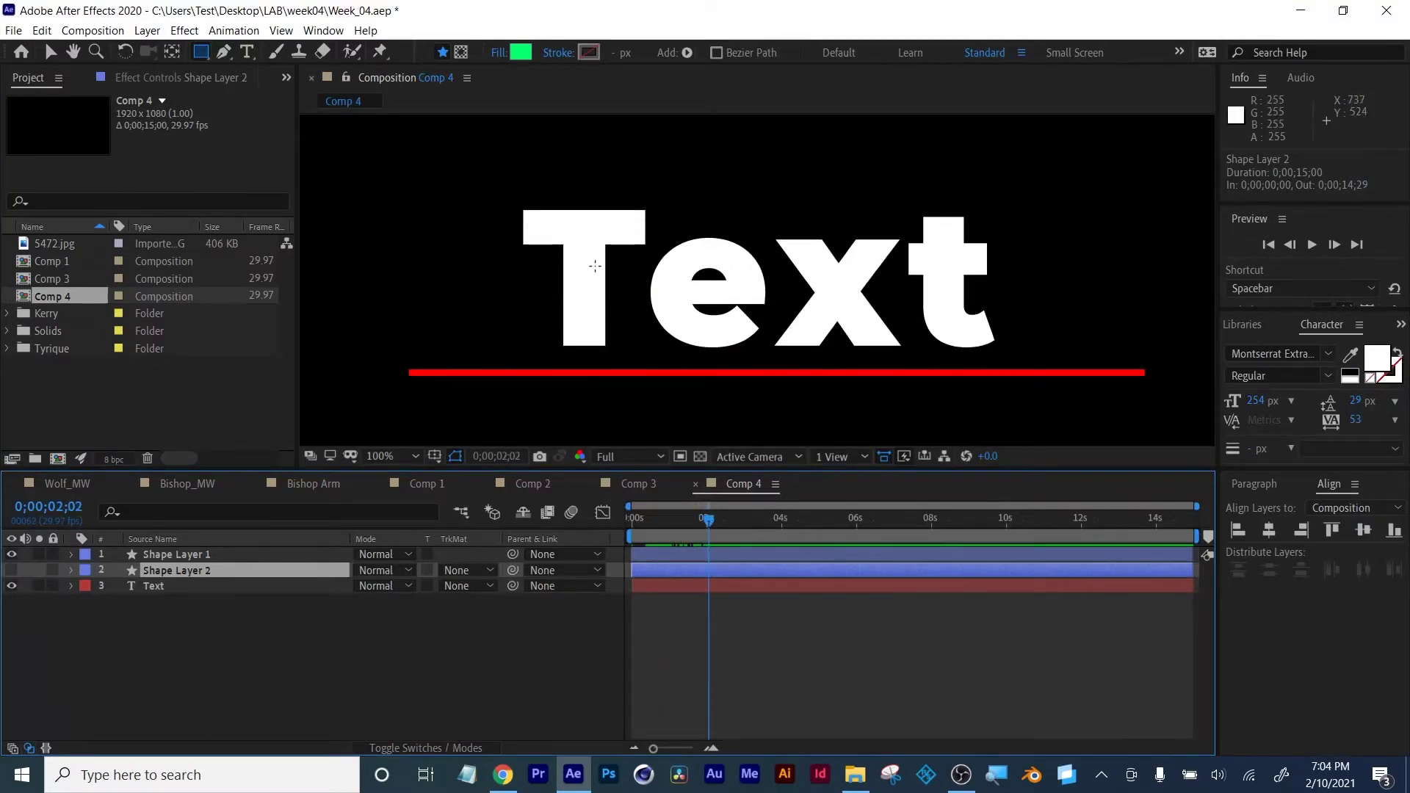
Pre-compose the Text layer as Text Comp 1, moving all attributes into the new composition
{"action": "left_click", "coordinate": [154, 586]}
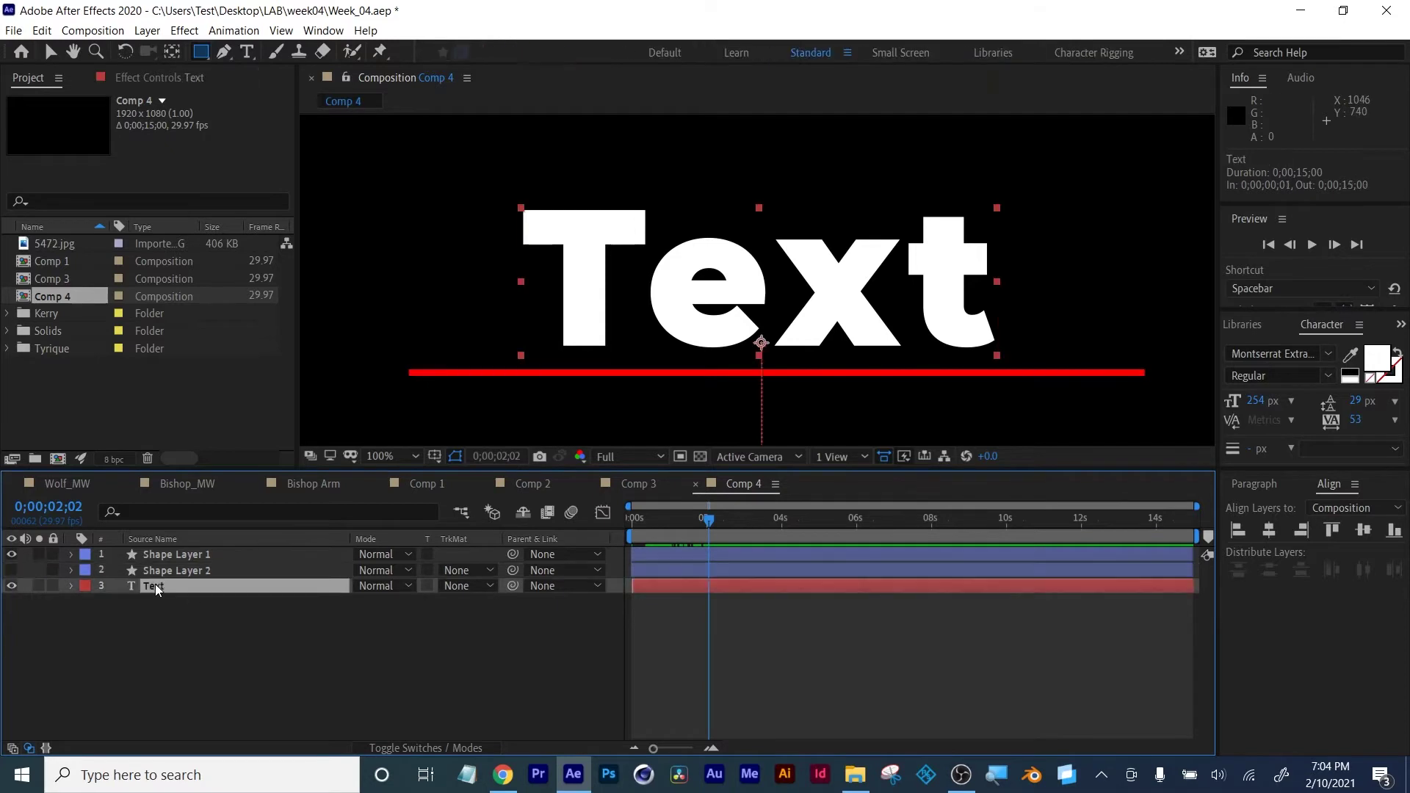
{"action": "right_click", "coordinate": [156, 588]}
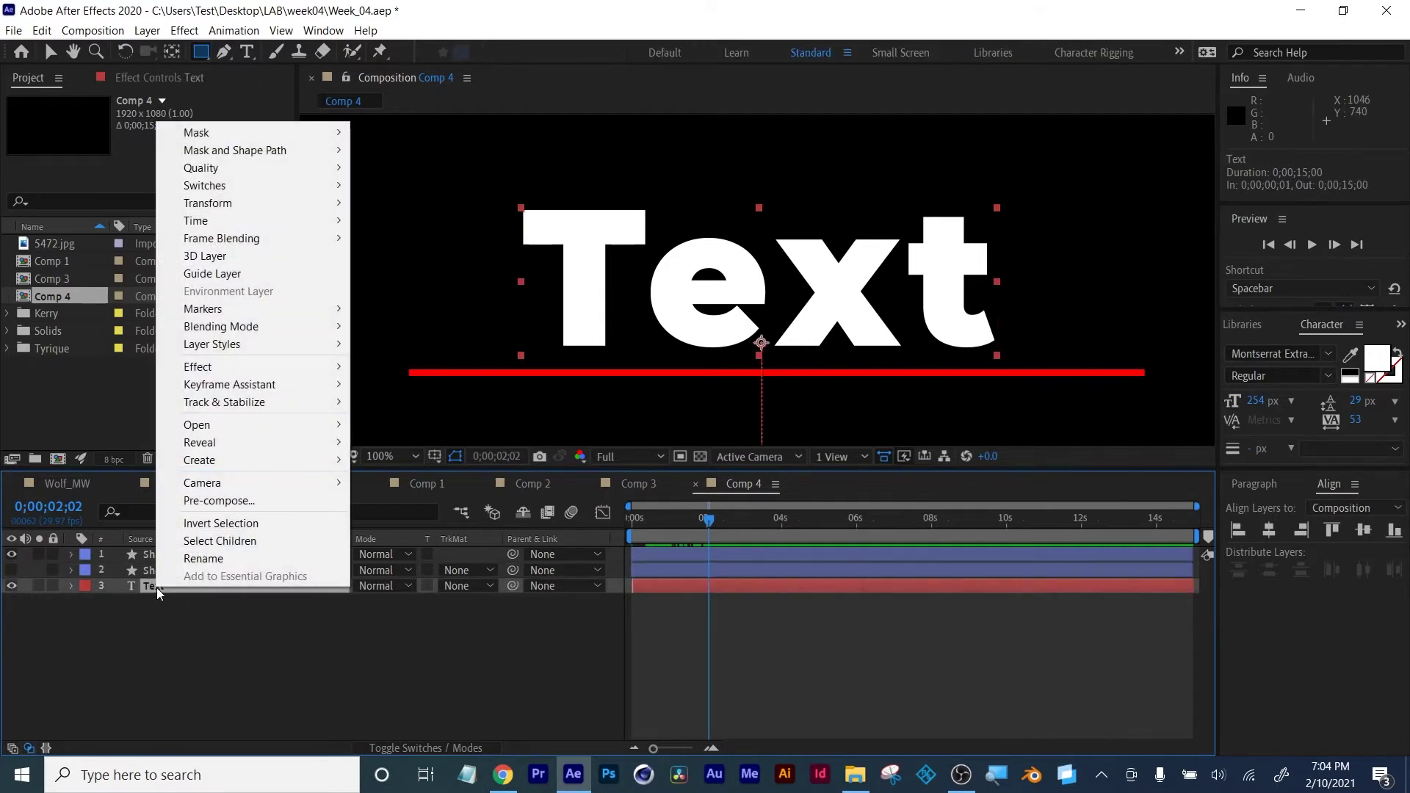
{"action": "left_click", "coordinate": [207, 502]}
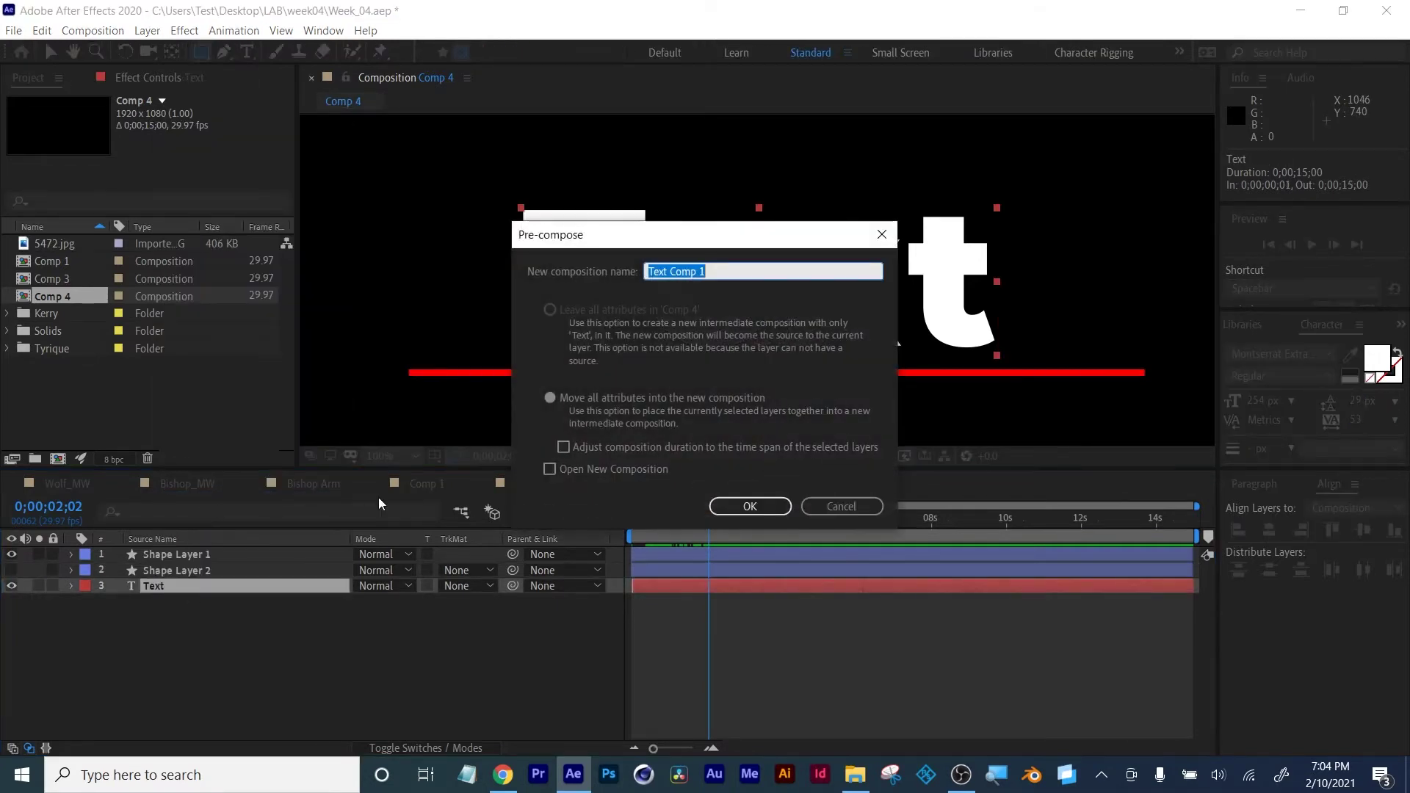
{"action": "left_click", "coordinate": [557, 398]}
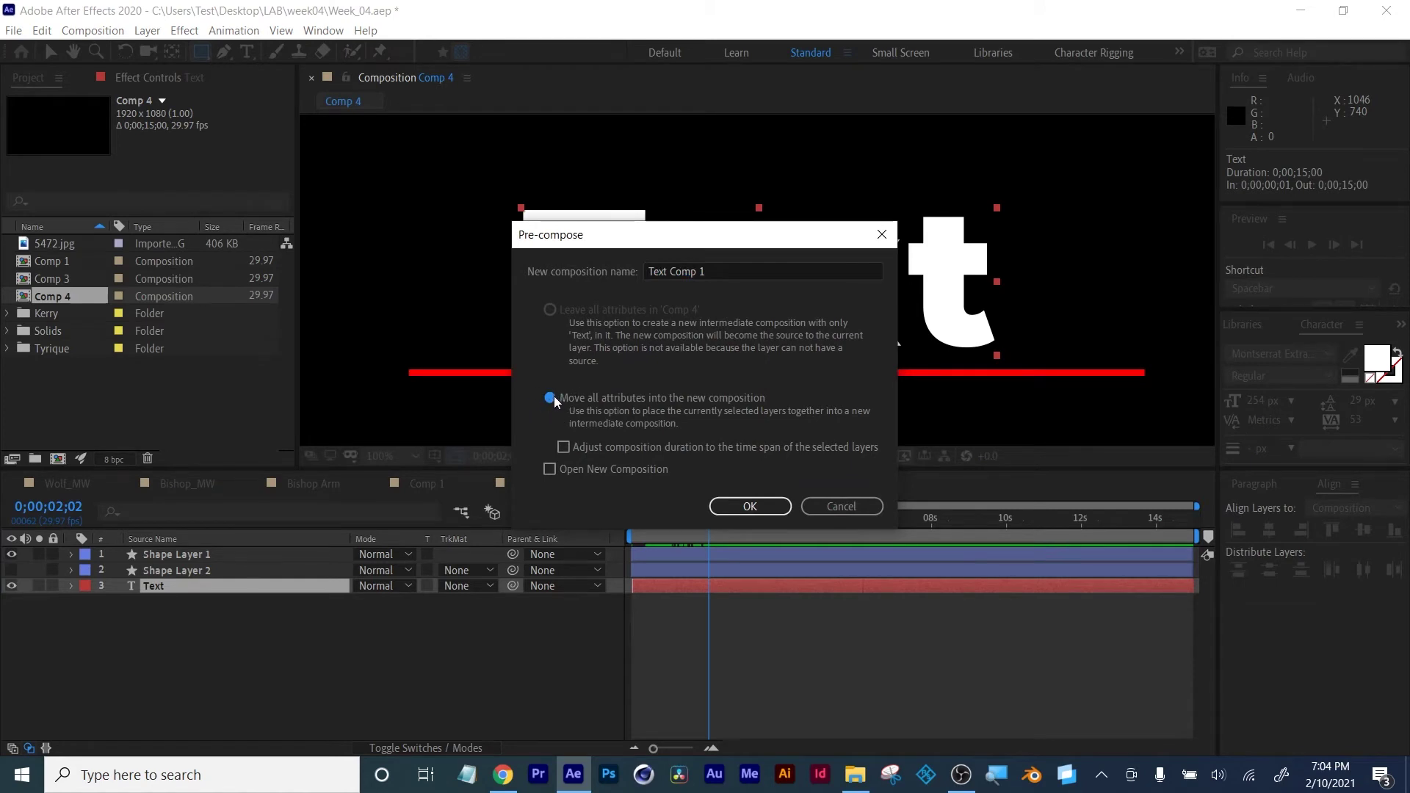
{"action": "left_click", "coordinate": [748, 506]}
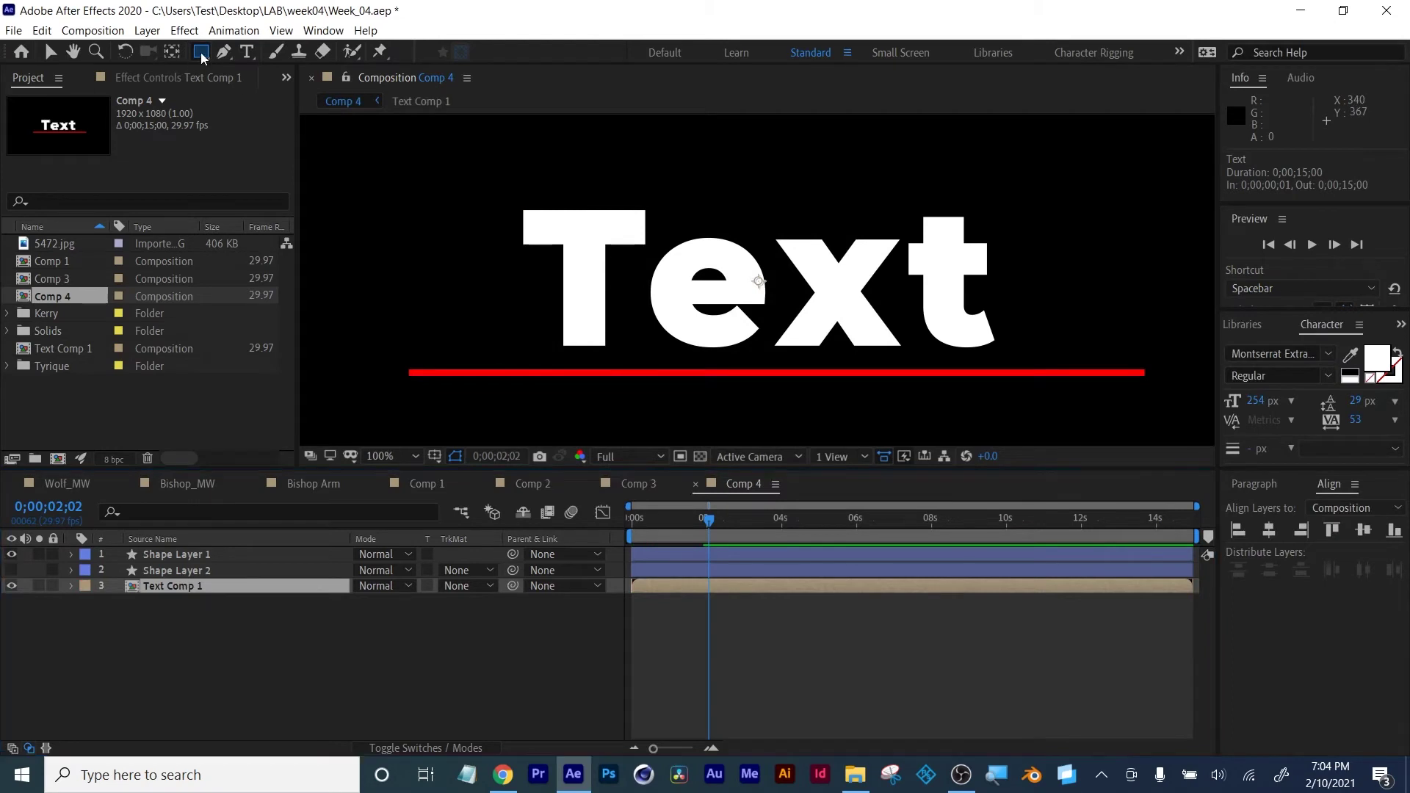
Draw a rectangular mask on Text Comp 1 around the word, ending at the red underline, and preview the reveal from the start
{"action": "left_click_drag", "start_coordinate": [504, 191], "coordinate": [1024, 366]}
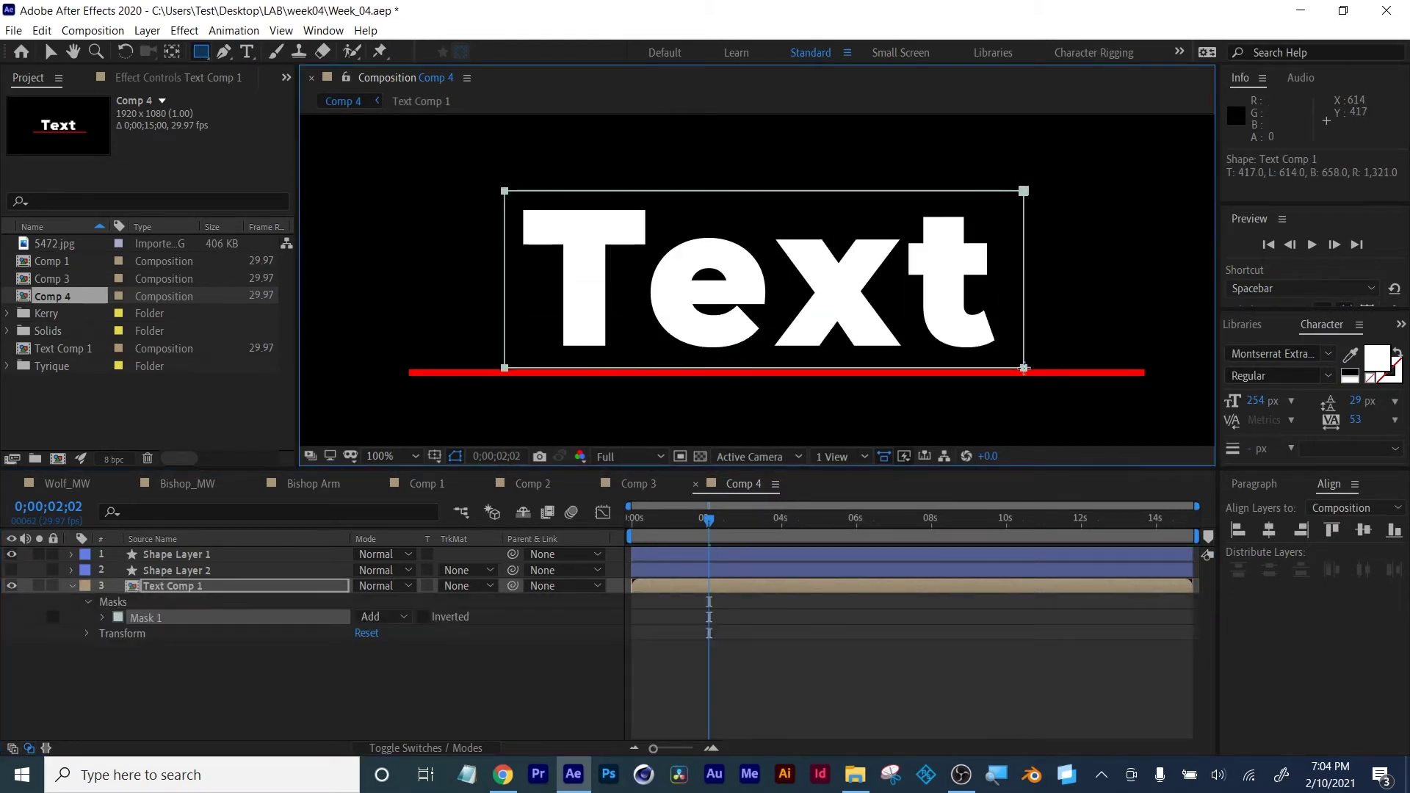
{"action": "mouse_move", "coordinate": [702, 524]}
{"action": "left_mouse_down"}
{"action": "mouse_move", "coordinate": [627, 530]}
{"action": "mouse_move", "coordinate": [777, 531]}
{"action": "mouse_move", "coordinate": [598, 525]}
{"action": "left_mouse_up"}
{"action": "left_click", "coordinate": [657, 681]}
{"action": "key", "text": "comma"}
{"action": "key", "text": "space"}
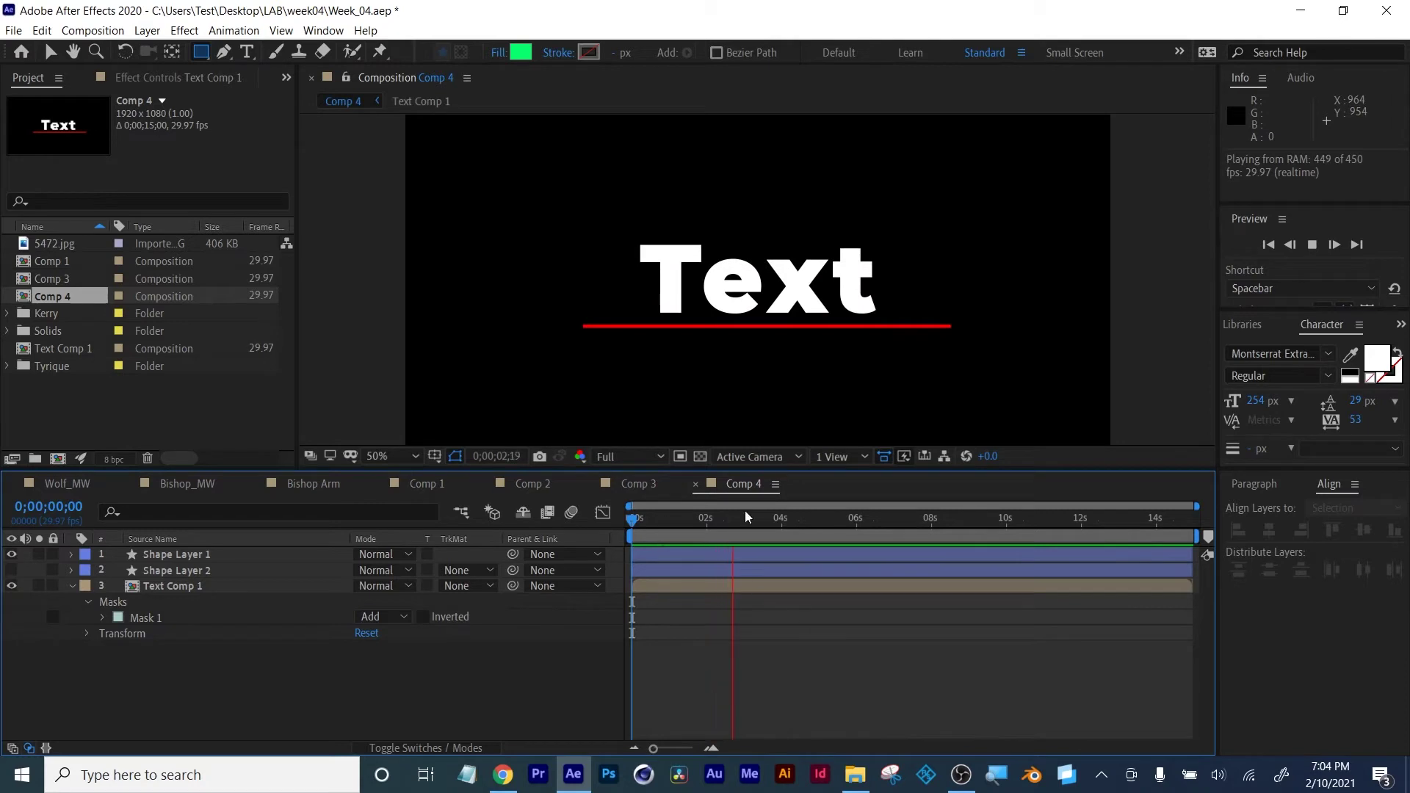
{"action": "left_click", "coordinate": [706, 585]}
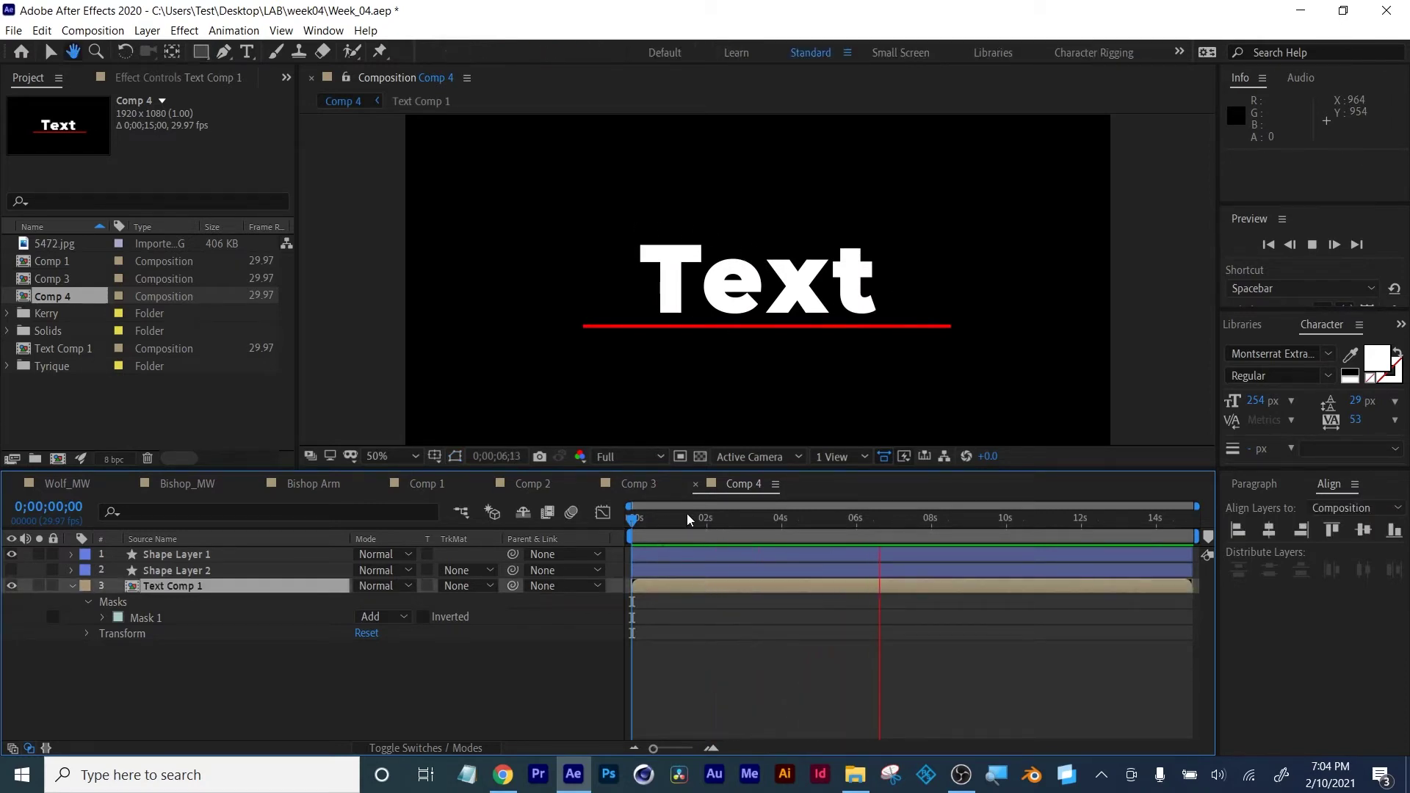
{"action": "key", "text": "space"}
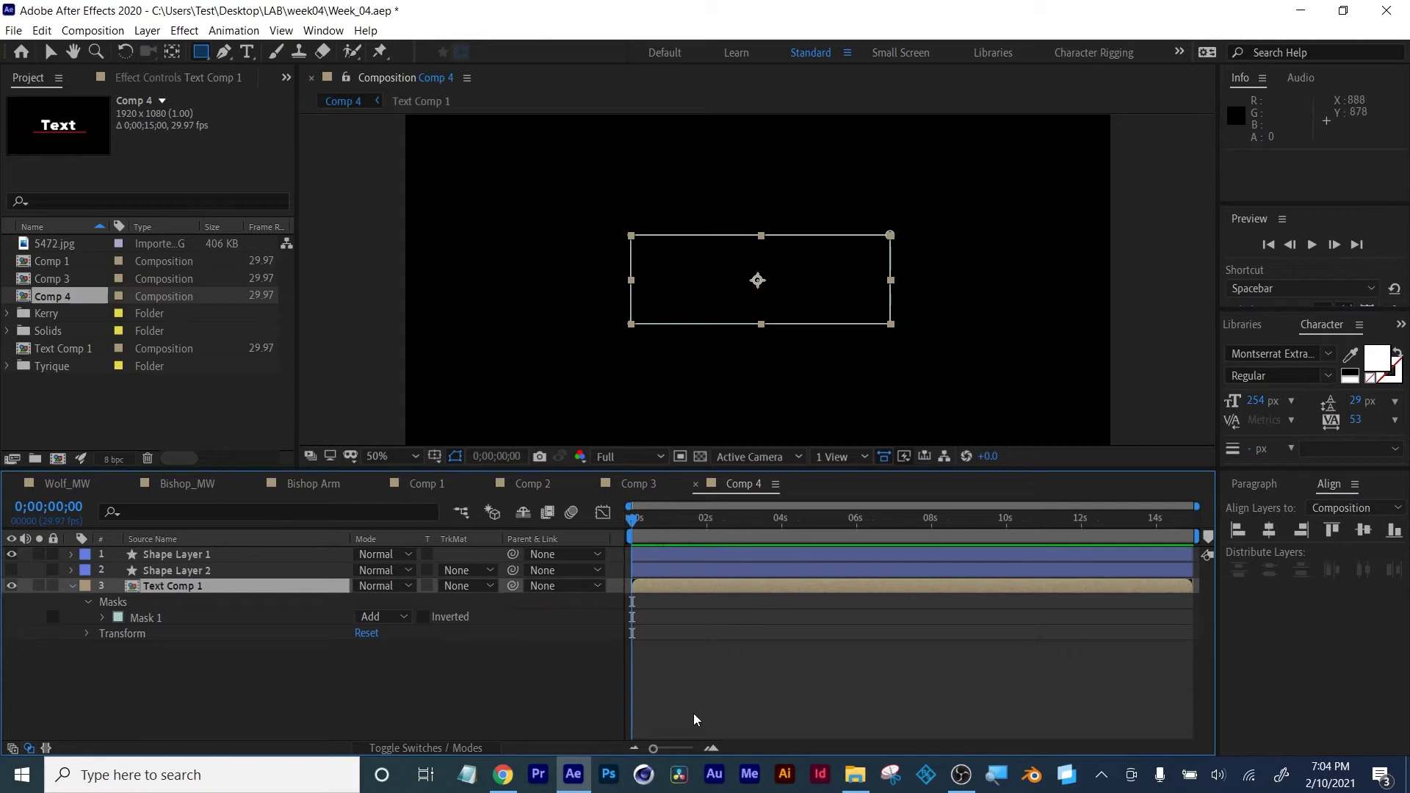
{"action": "left_click", "coordinate": [695, 682]}
{"action": "key", "text": "space"}
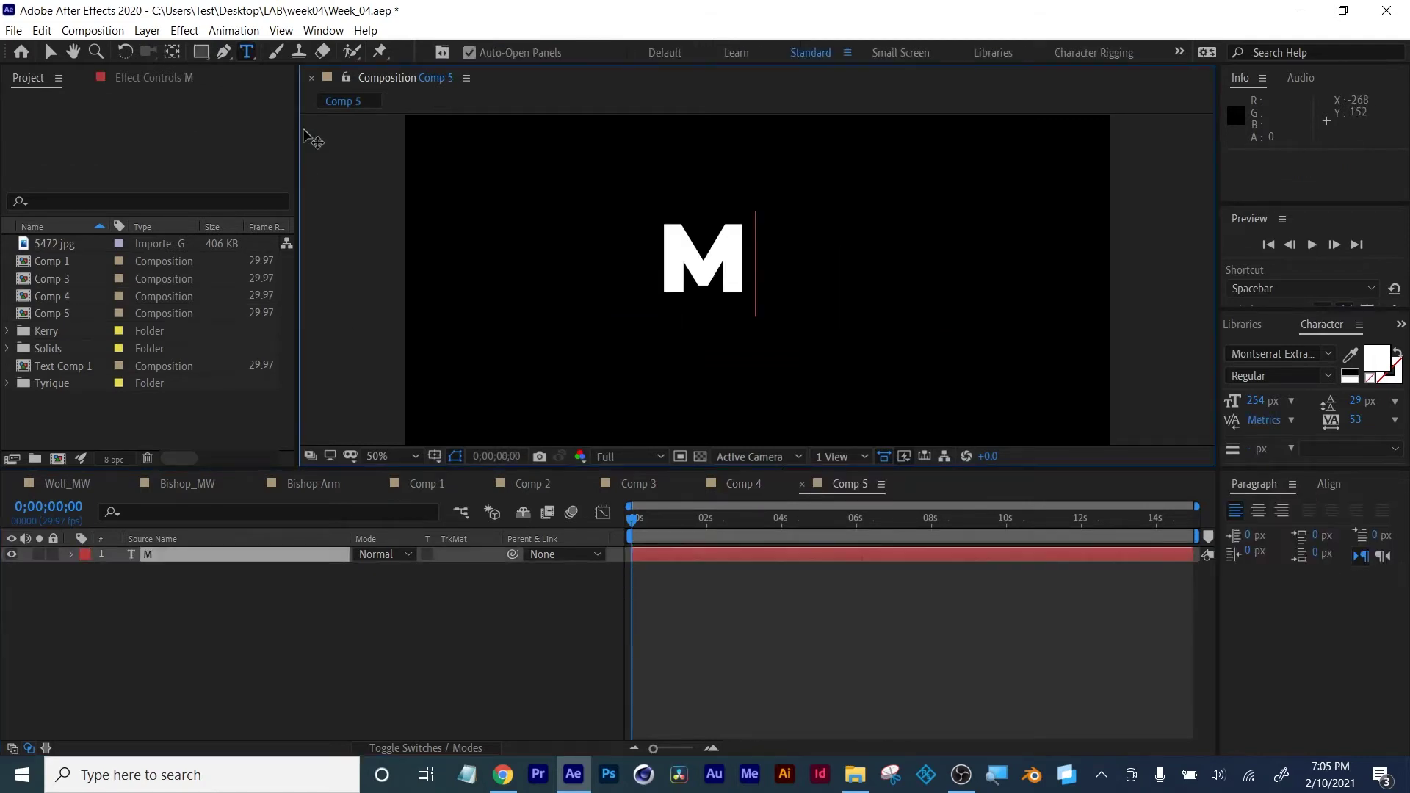
Move the M text layer to about position 826, 626 and try rotating it around its lower-left anchor point
{"action": "left_click", "coordinate": [50, 52]}
{"action": "left_click_drag", "start_coordinate": [724, 277], "coordinate": [773, 296]}
{"action": "key", "text": "r"}
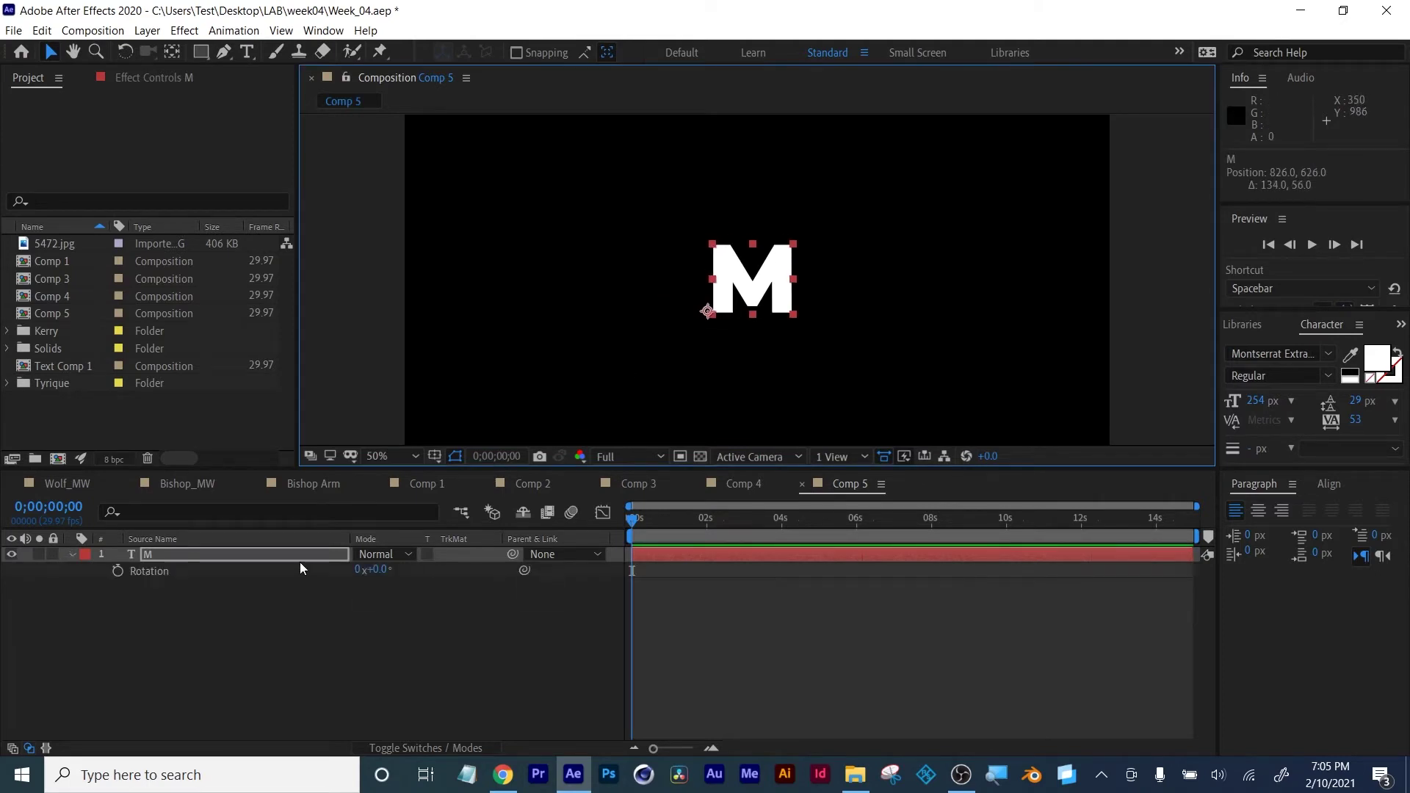
{"action": "left_click_drag", "start_coordinate": [380, 573], "coordinate": [391, 562]}
{"action": "key", "text": "ctrl+z"}
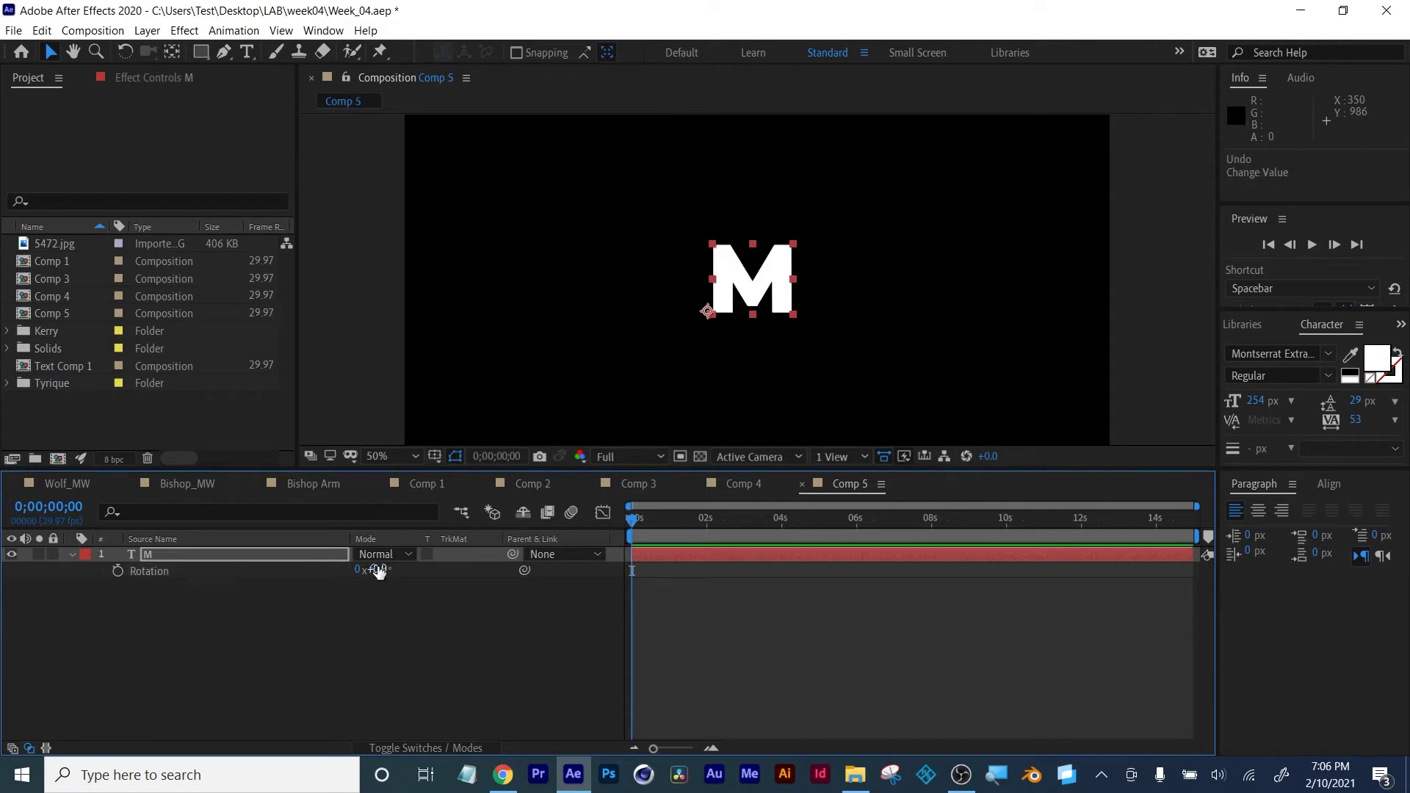
Center the M layer's anchor point in the letter and try rotating it around that center
{"action": "left_click", "coordinate": [172, 53]}
{"action": "key", "text": "ctrl+alt+Home"}
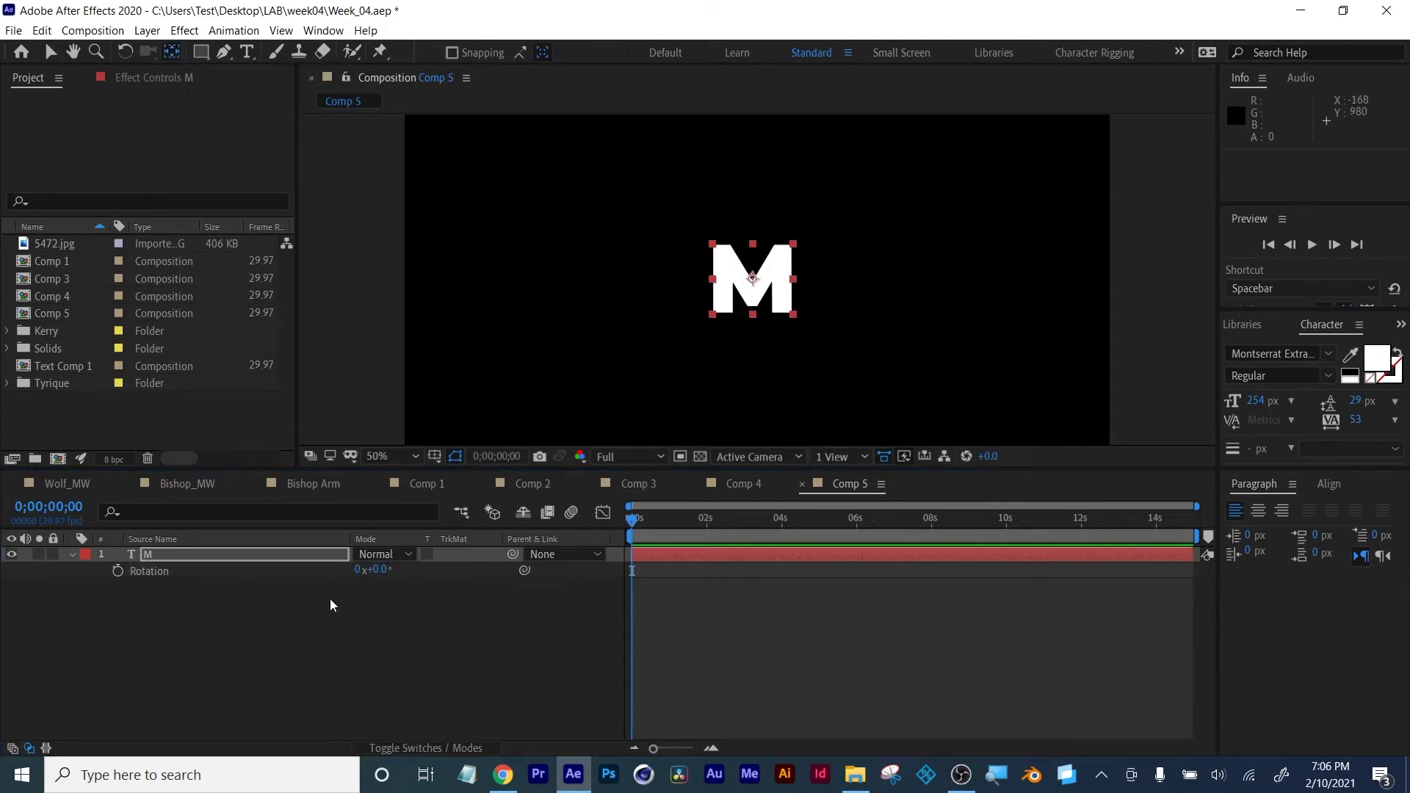
{"action": "mouse_move", "coordinate": [382, 578]}
{"action": "left_mouse_down"}
{"action": "mouse_move", "coordinate": [411, 569]}
{"action": "mouse_move", "coordinate": [380, 562]}
{"action": "left_mouse_up"}
{"action": "key", "text": "ctrl+z"}
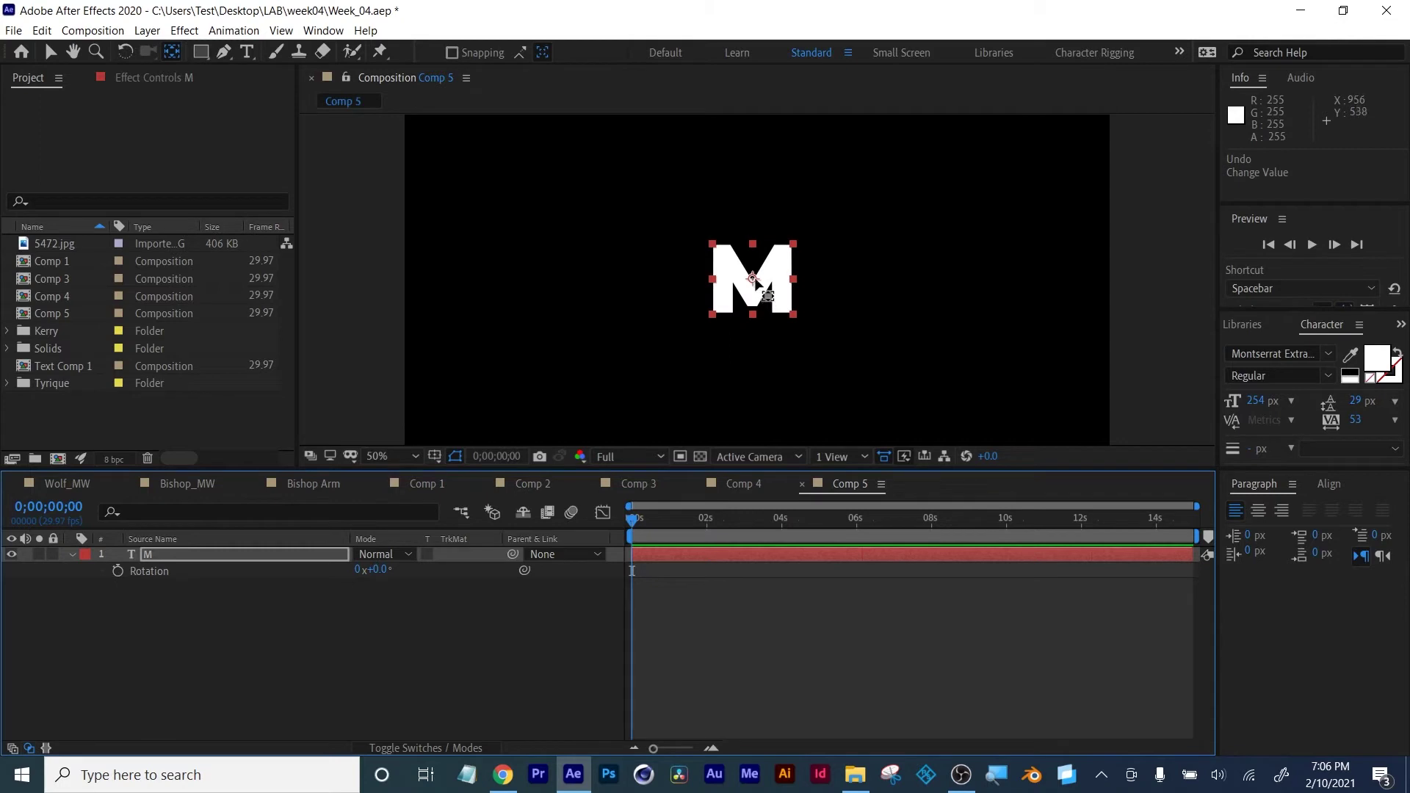
Move the M layer's anchor point down to the middle of the letter's bottom edge and make the layer 3D
{"action": "left_click_drag", "start_coordinate": [754, 280], "coordinate": [752, 314]}
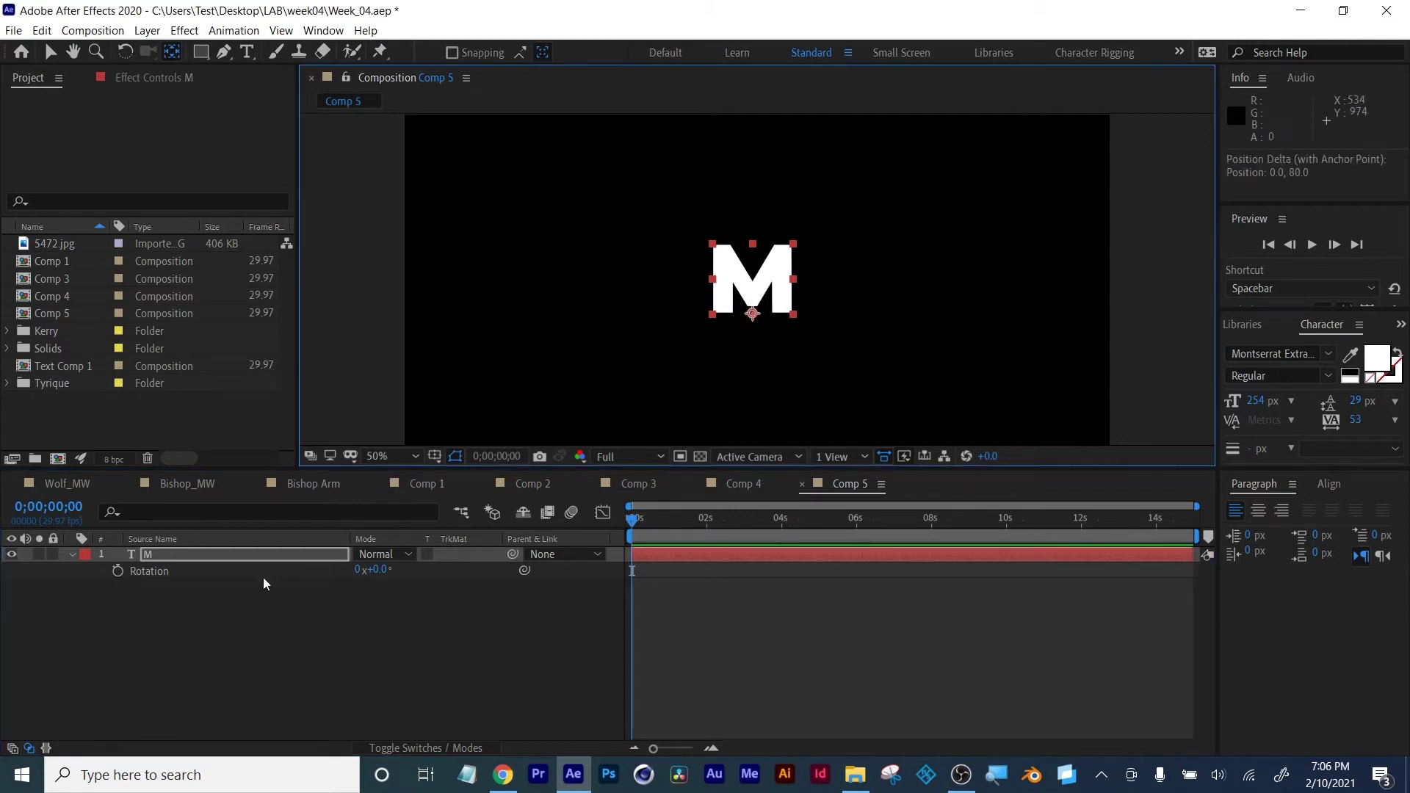
{"action": "left_click", "coordinate": [440, 747]}
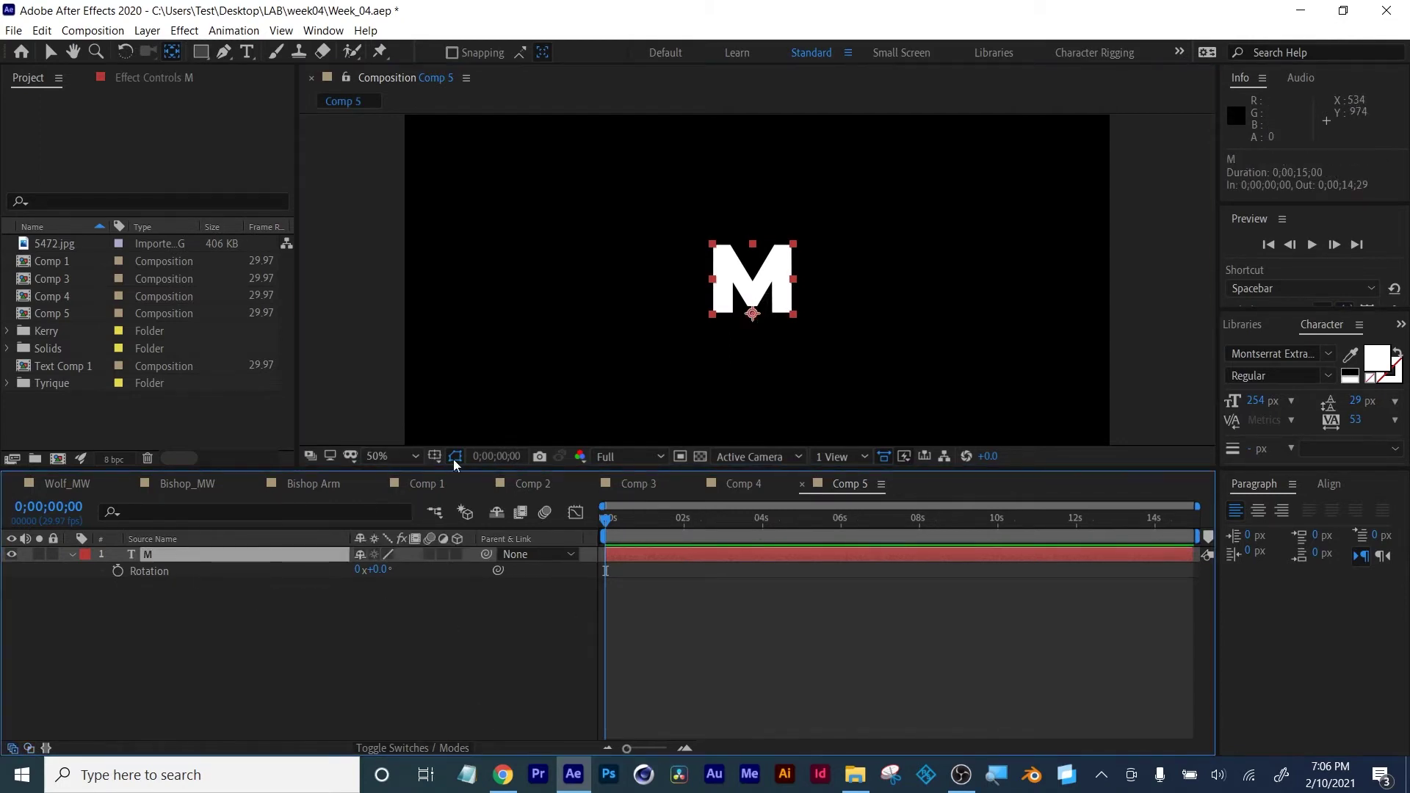
{"action": "left_click", "coordinate": [457, 554]}
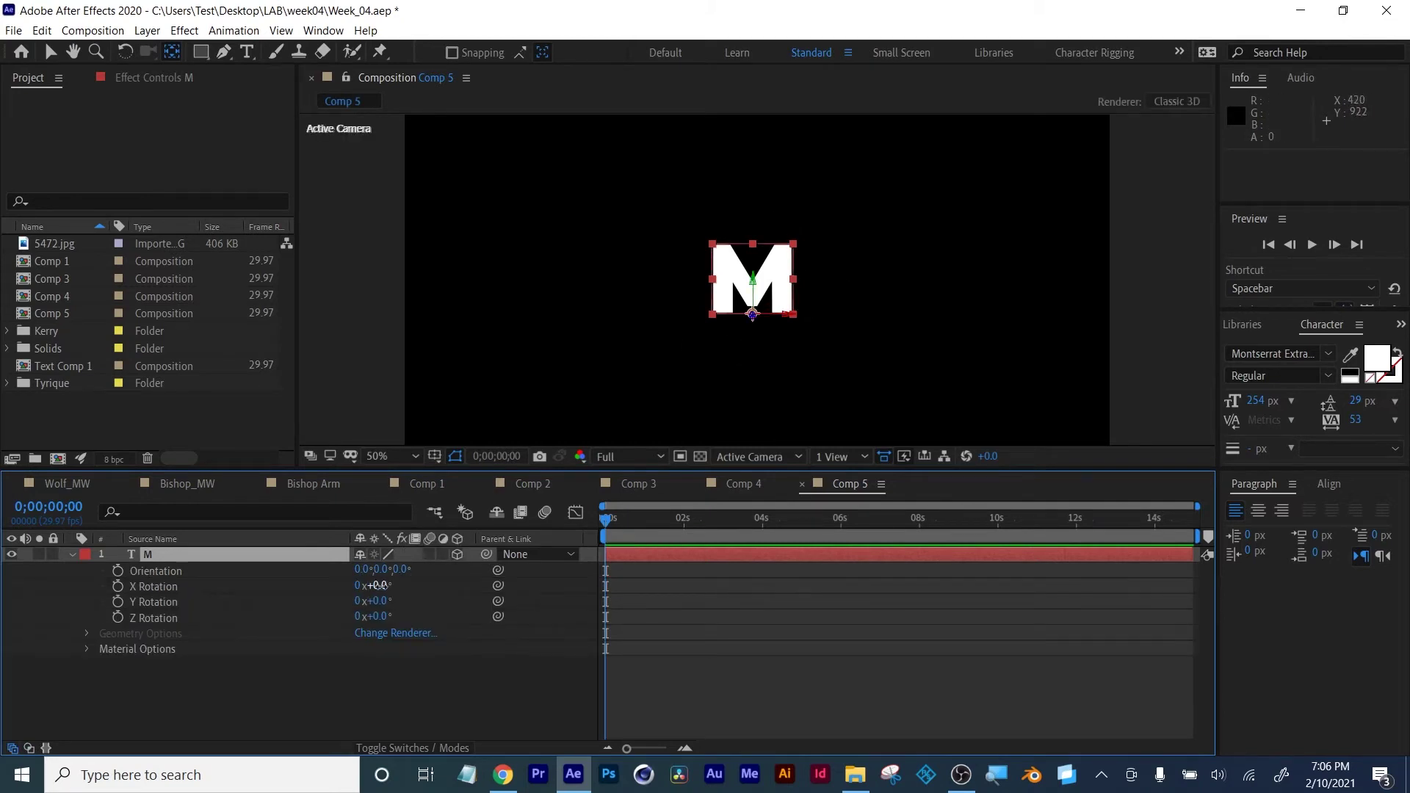
Try rotating the M around its X and Y axes in 3D
{"action": "left_click_drag", "start_coordinate": [377, 585], "coordinate": [432, 558]}
{"action": "key", "text": "ctrl+z"}
{"action": "left_click_drag", "start_coordinate": [382, 601], "coordinate": [447, 604]}
Keyframe the M layer's Y Rotation at 89° at 0;00;00;00 and 0° at 0;00;01;09
{"action": "left_click", "coordinate": [117, 602]}
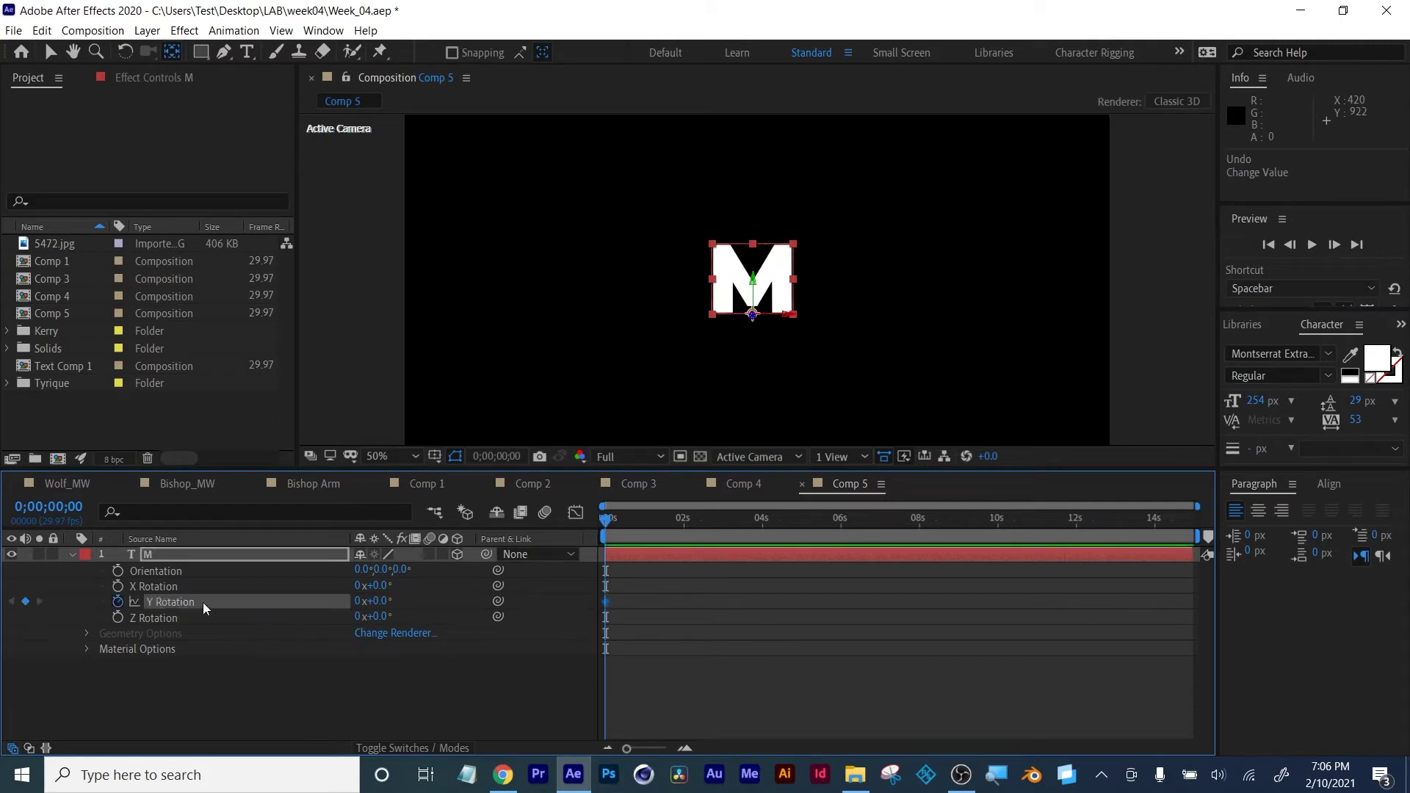
{"action": "left_click_drag", "start_coordinate": [372, 602], "coordinate": [473, 611]}
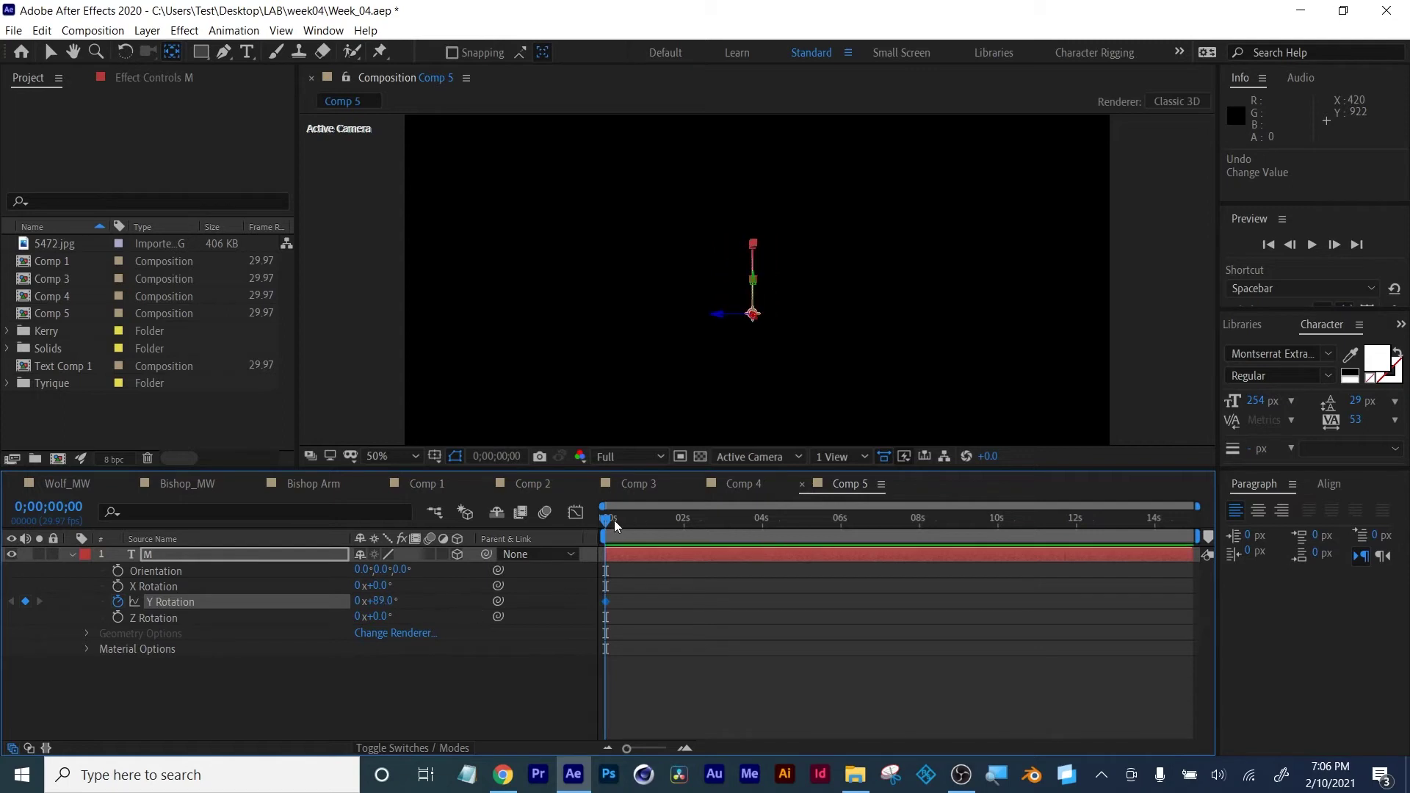
{"action": "left_click_drag", "start_coordinate": [607, 520], "coordinate": [656, 520]}
{"action": "left_click", "coordinate": [376, 601]}
{"action": "type", "text": "0"}
{"action": "key", "text": "Return"}
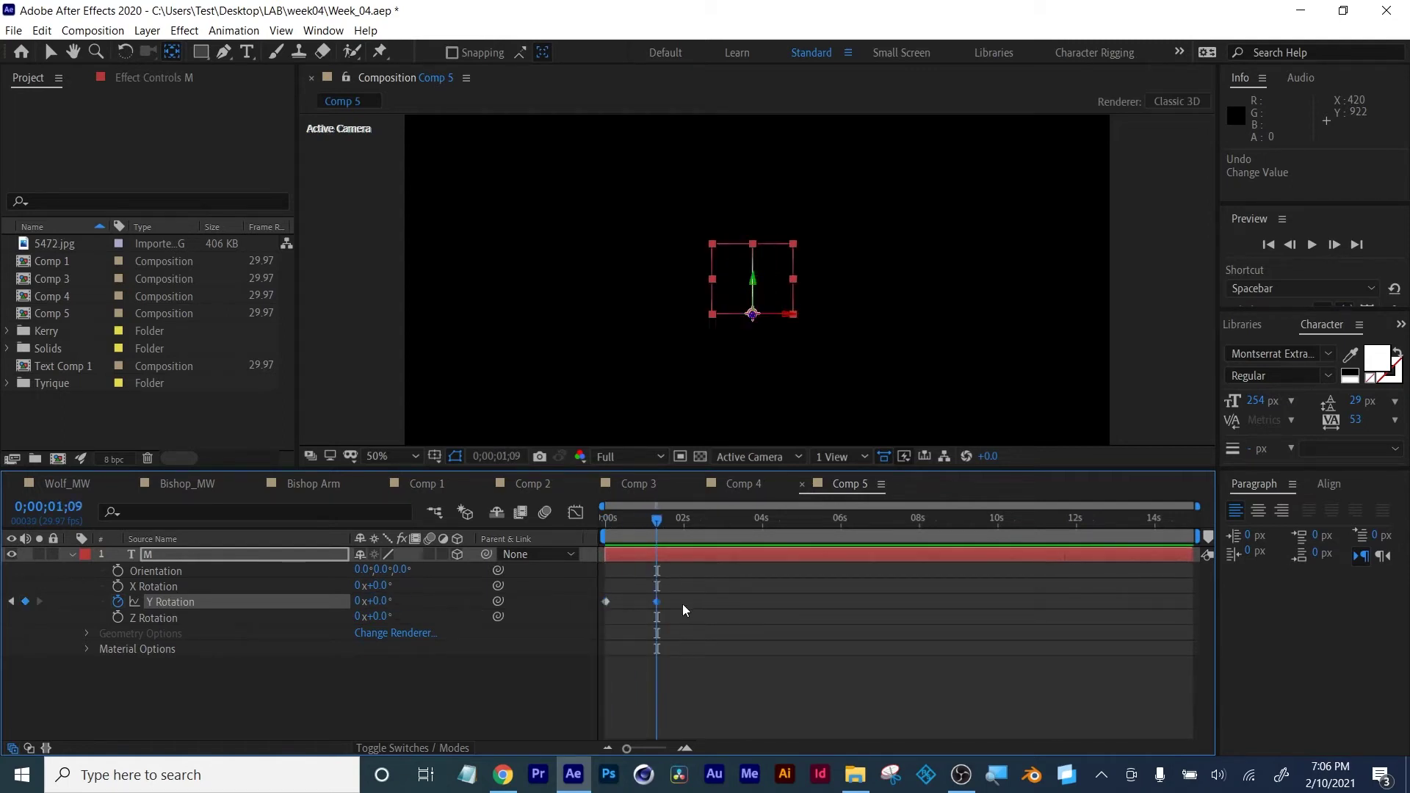
Apply Easy Ease to both Y Rotation keyframes and preview the letter's turn at 100% view
{"action": "left_click_drag", "start_coordinate": [685, 586], "coordinate": [589, 618]}
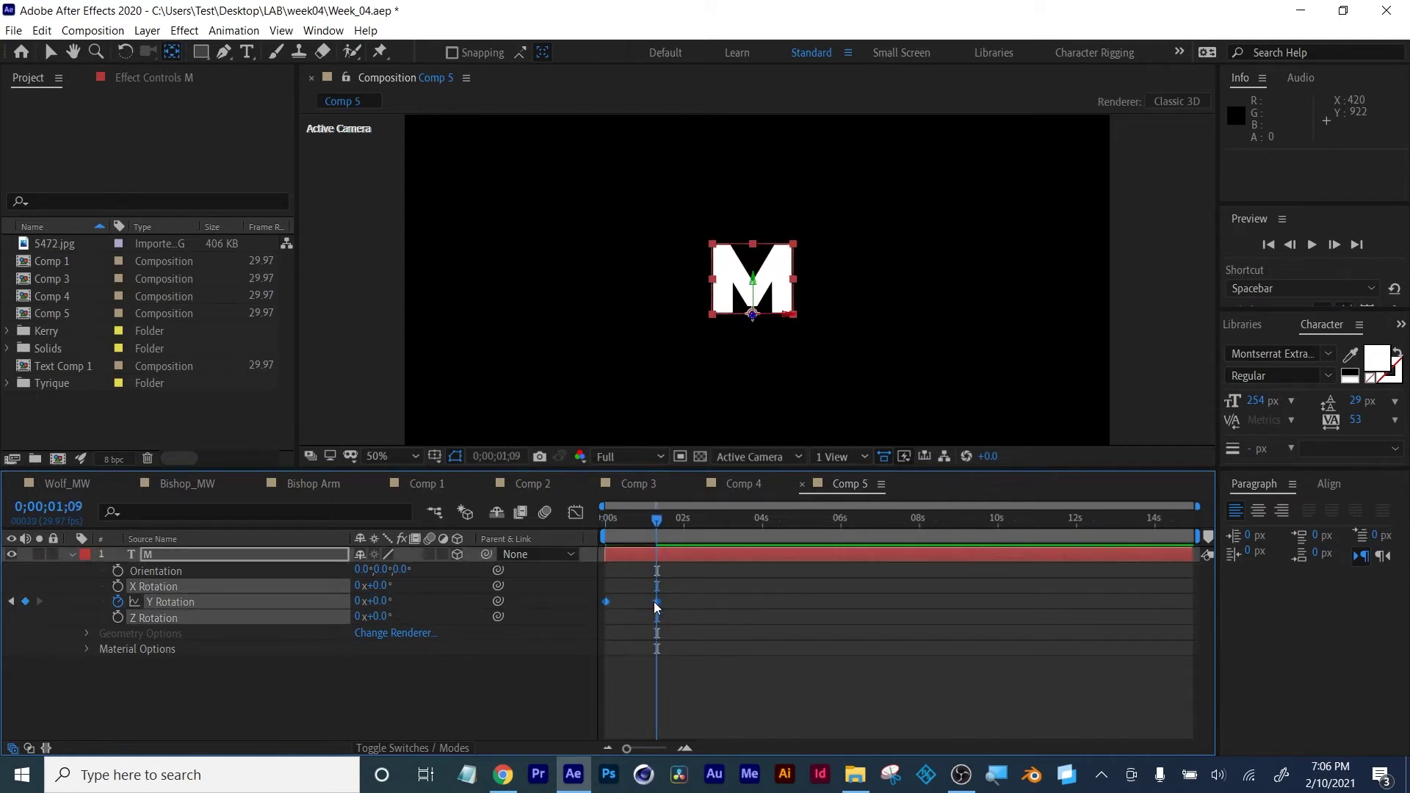
{"action": "right_click", "coordinate": [656, 601]}
{"action": "mouse_move", "coordinate": [727, 594]}
{"action": "left_click", "coordinate": [895, 641]}
{"action": "key", "text": "slash"}
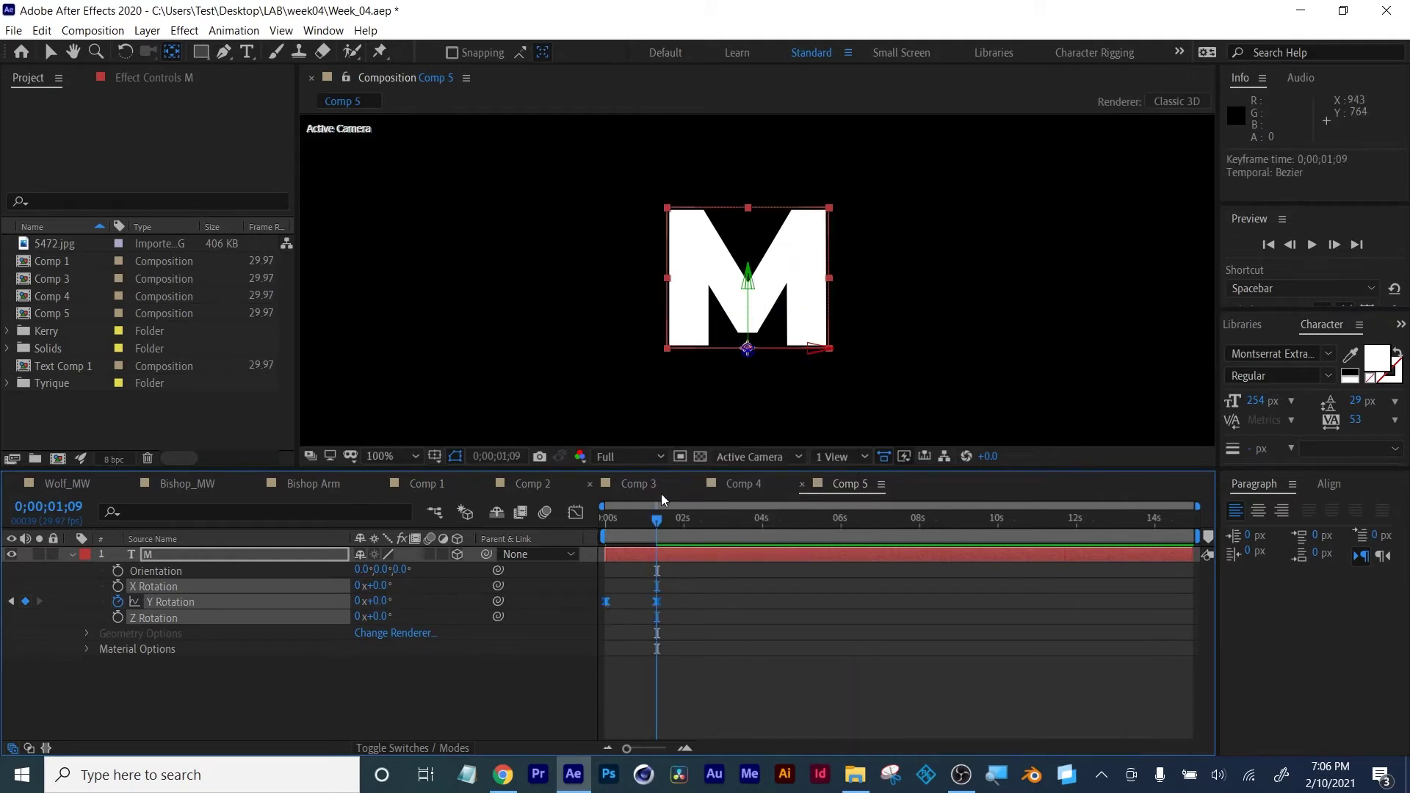
{"action": "key", "text": "space"}
{"action": "left_click", "coordinate": [663, 706]}
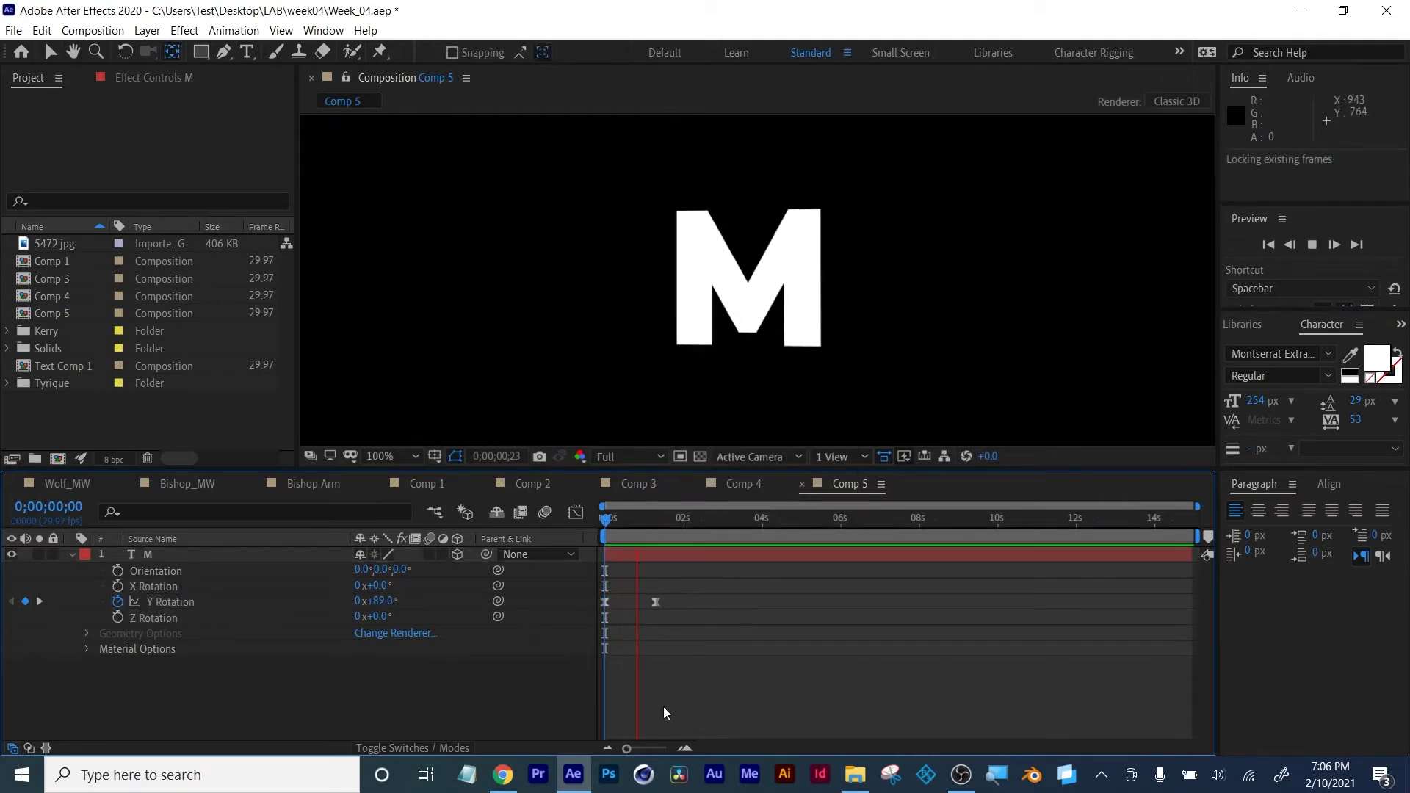
{"action": "key", "text": "space"}
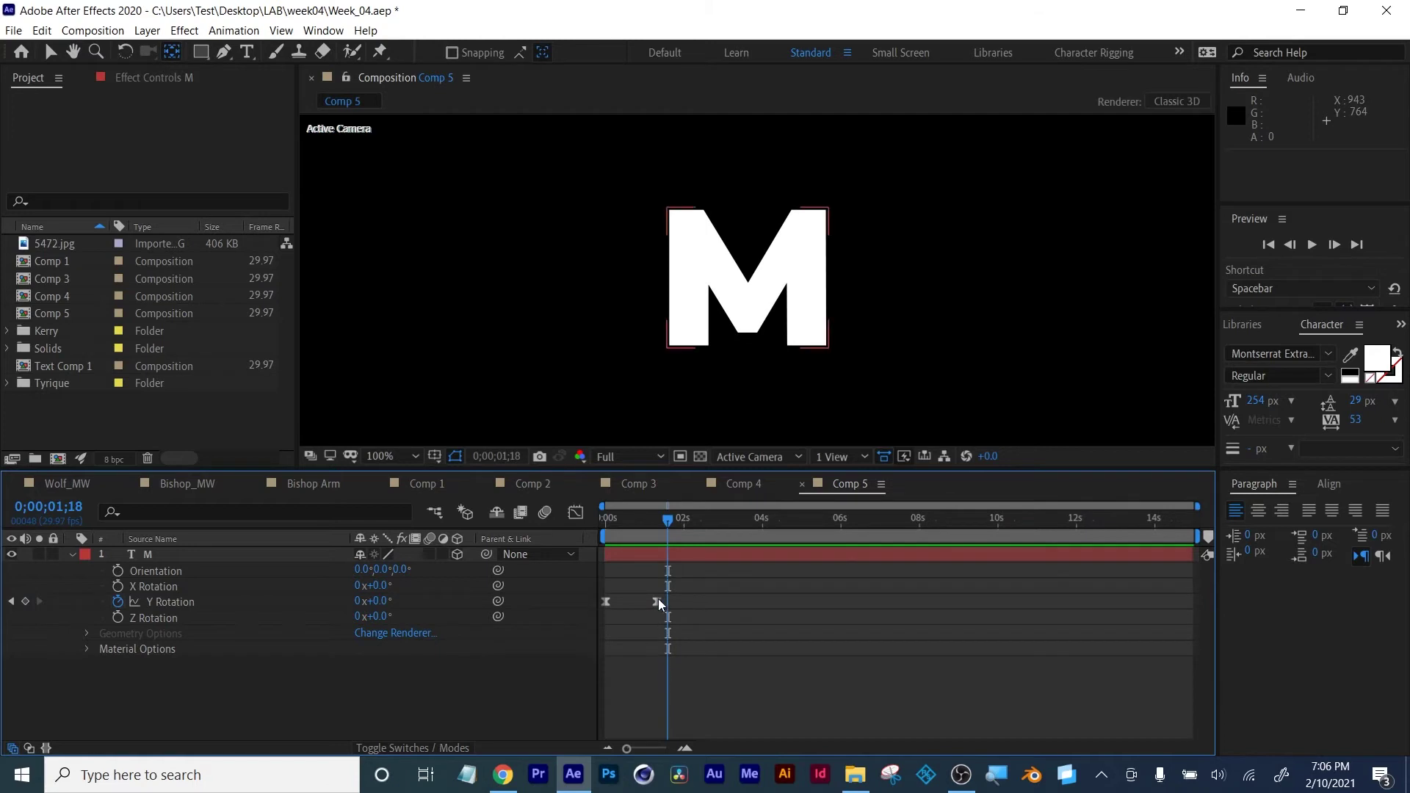
Move the last Y Rotation keyframe to 0;00;02;04 and reshape its speed graph for a fast start and long ease-out
{"action": "left_click_drag", "start_coordinate": [658, 602], "coordinate": [689, 602]}
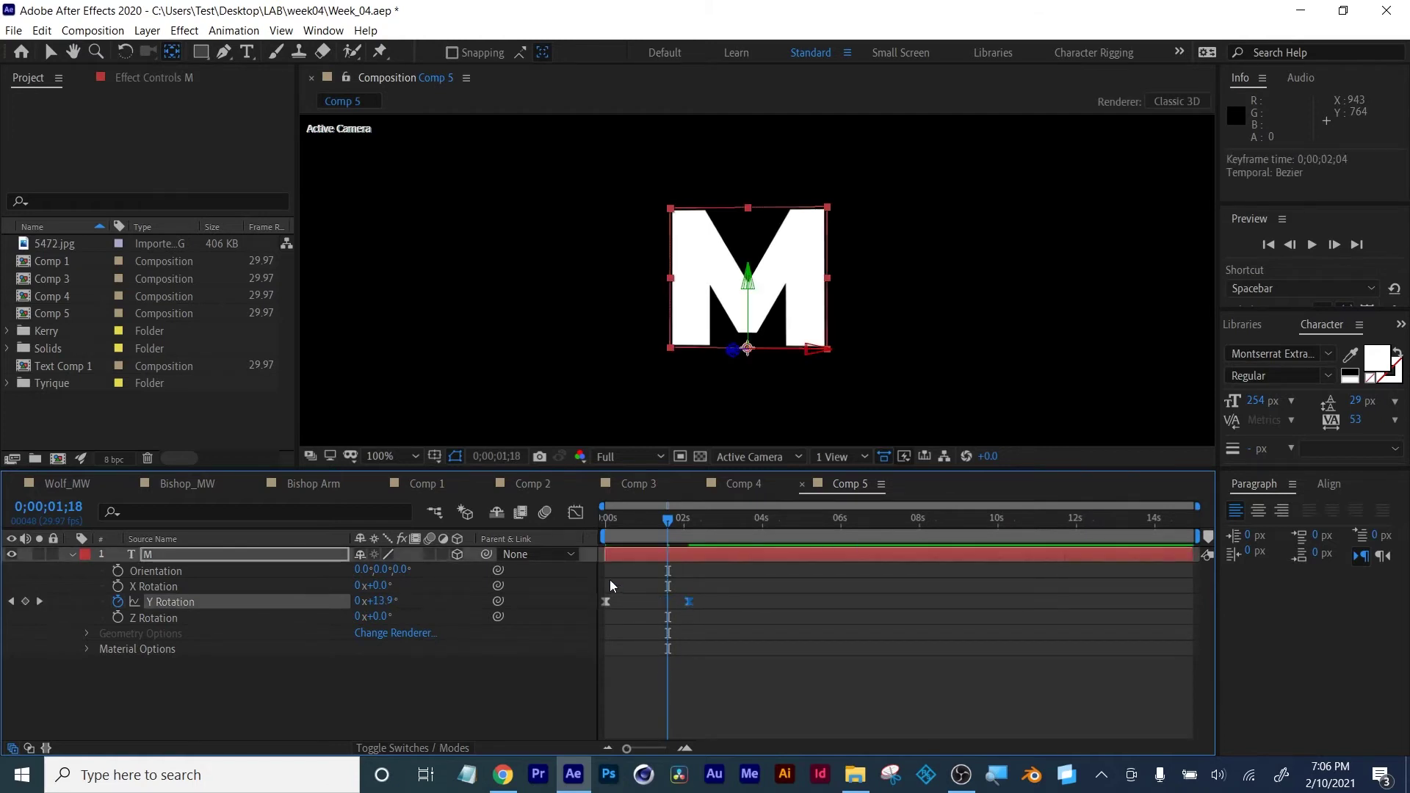
{"action": "left_click", "coordinate": [576, 512]}
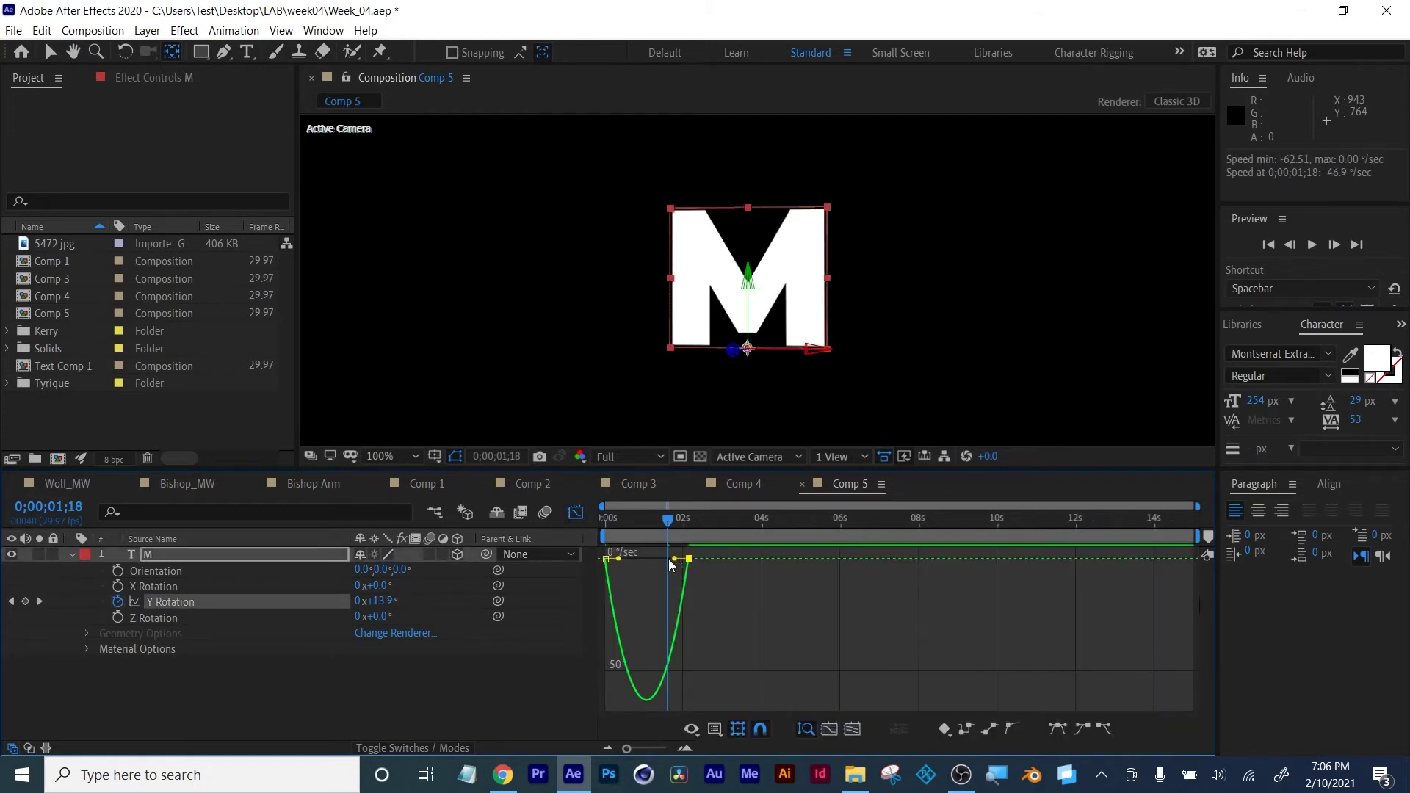
{"action": "left_click_drag", "start_coordinate": [673, 560], "coordinate": [628, 556]}
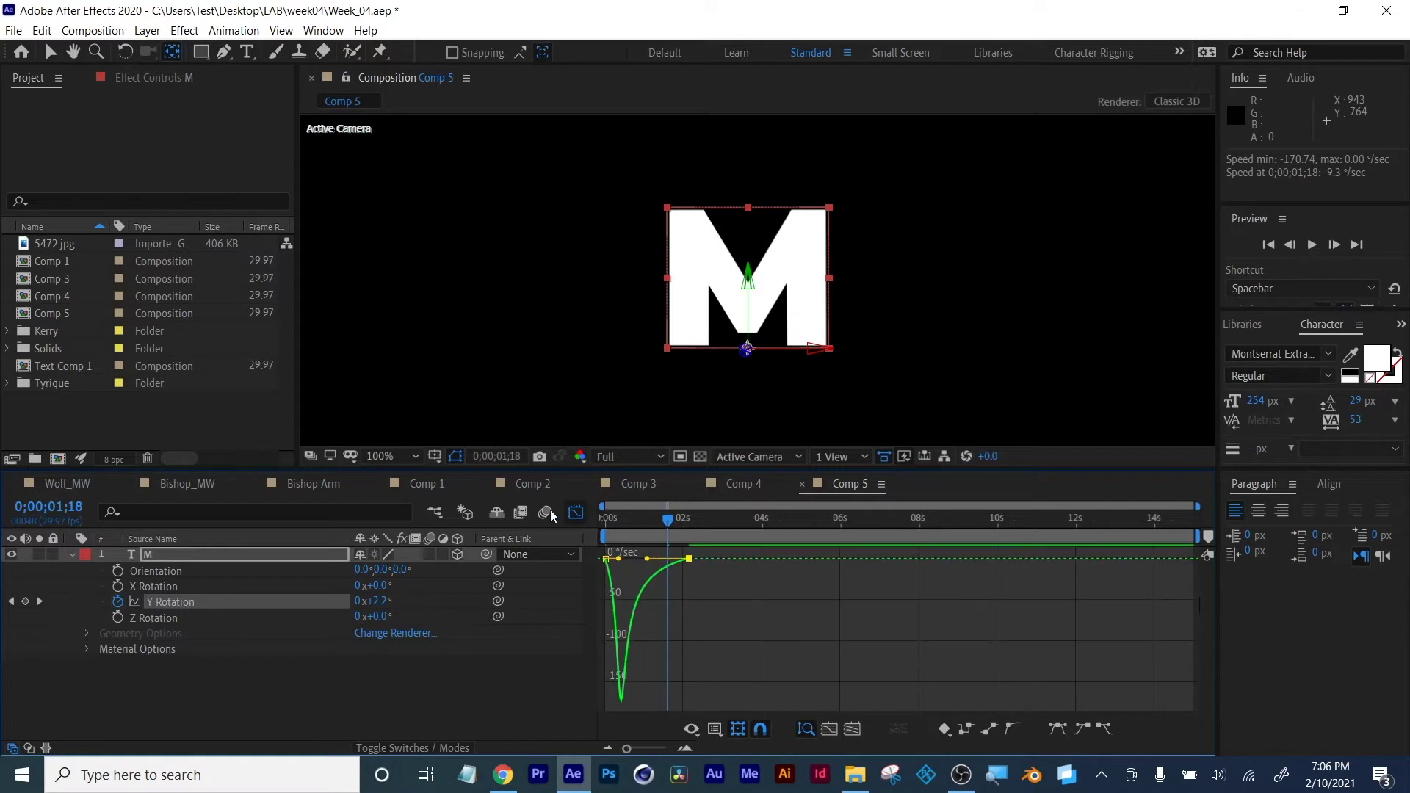
{"action": "left_click", "coordinate": [575, 513]}
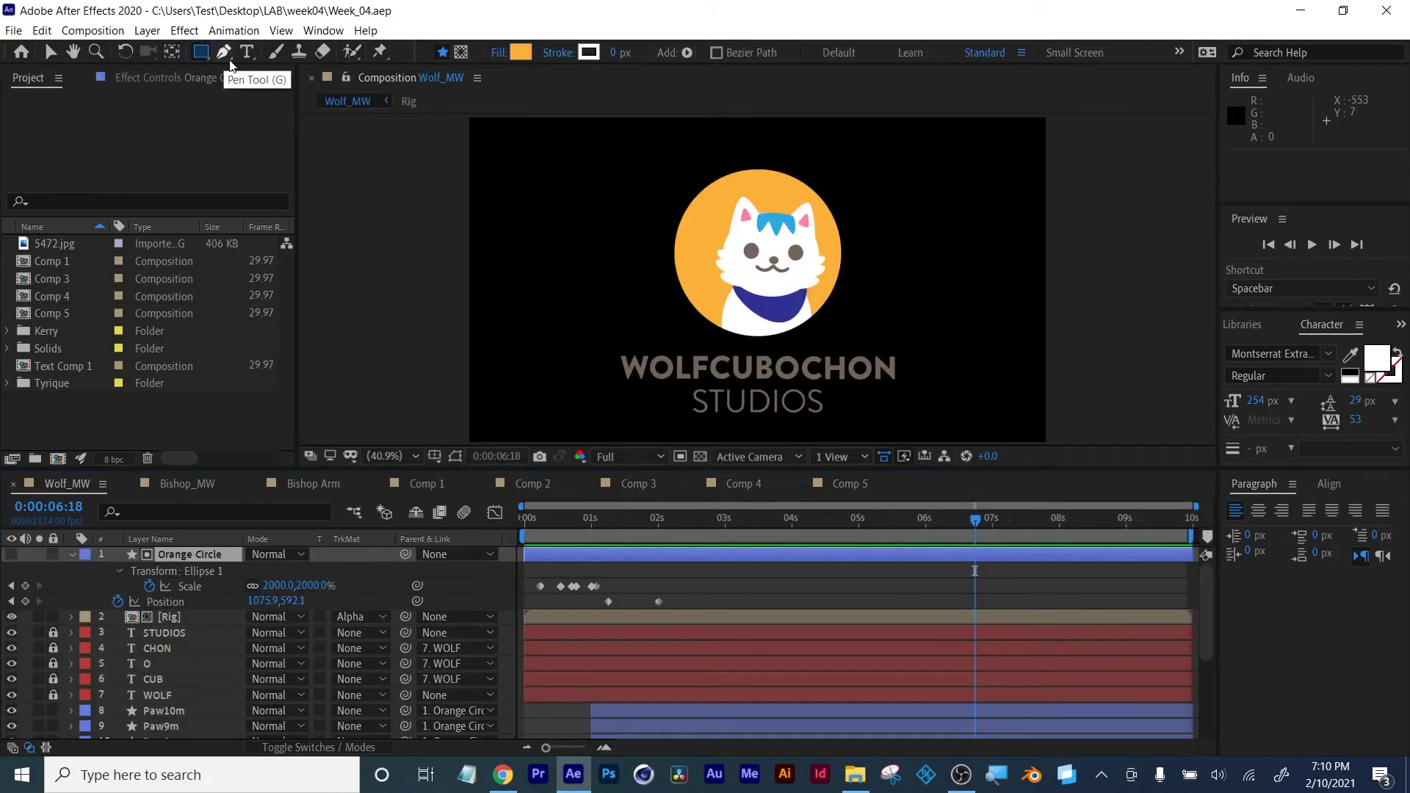
Create a new 1920 x 1080 composition and draw a straight vertical line down its middle with the Pen tool
{"action": "left_click", "coordinate": [58, 466]}
{"action": "left_click", "coordinate": [908, 593]}
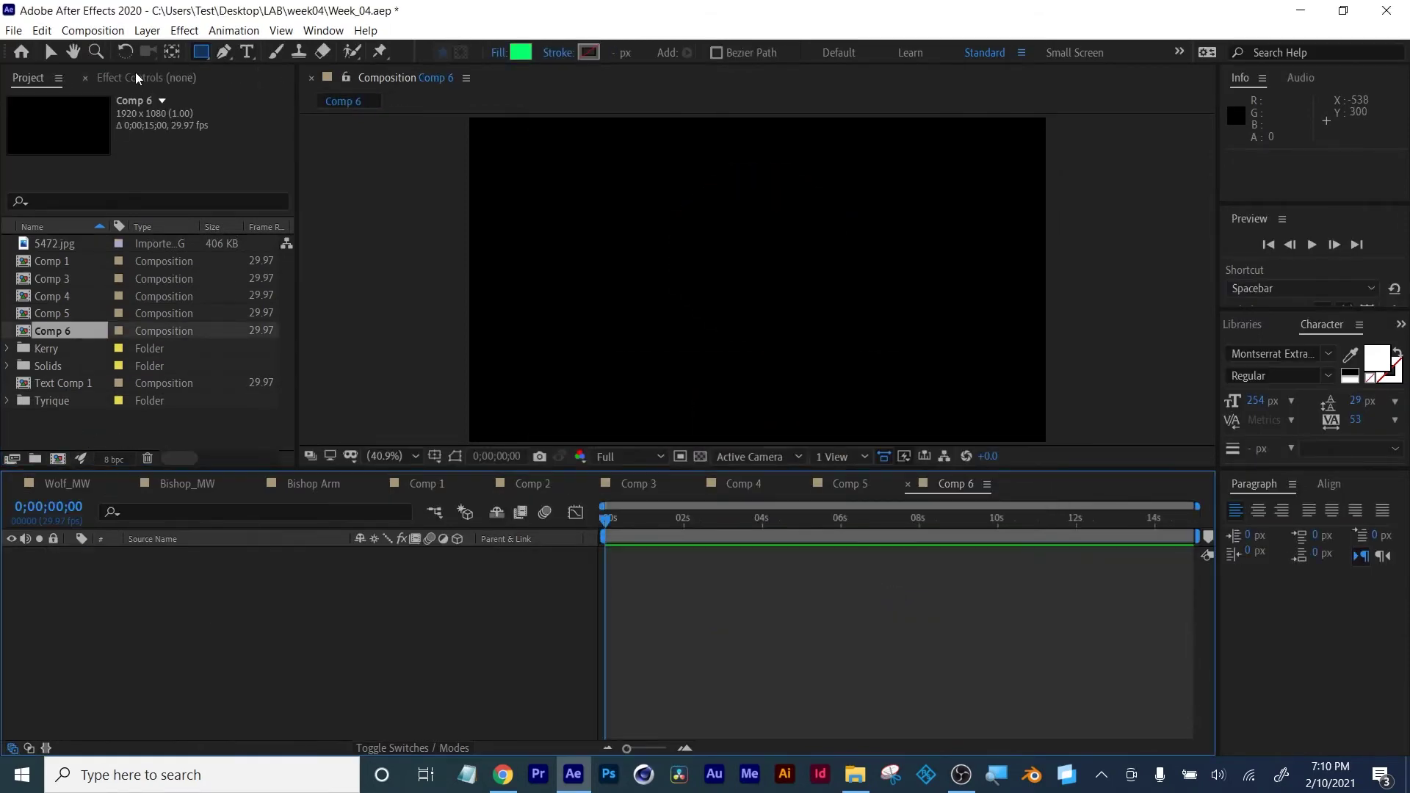
{"action": "left_click", "coordinate": [223, 52]}
{"action": "left_click", "coordinate": [754, 147]}
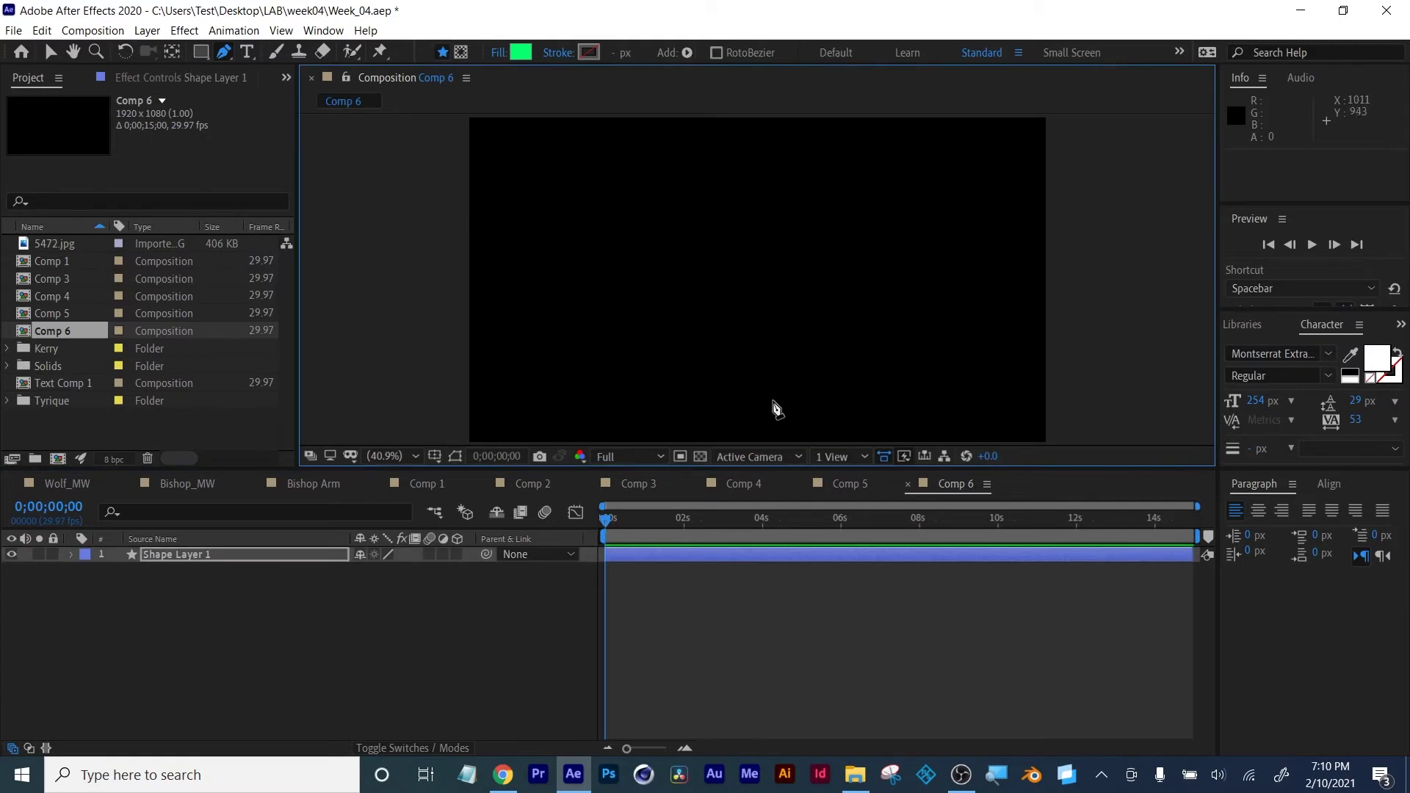
{"action": "left_click", "coordinate": [755, 401], "text": "shift"}
Set the line's fill to None and give it a solid red stroke 261 px wide
{"action": "left_click", "coordinate": [498, 52]}
{"action": "left_click", "coordinate": [343, 280]}
{"action": "left_click", "coordinate": [403, 387]}
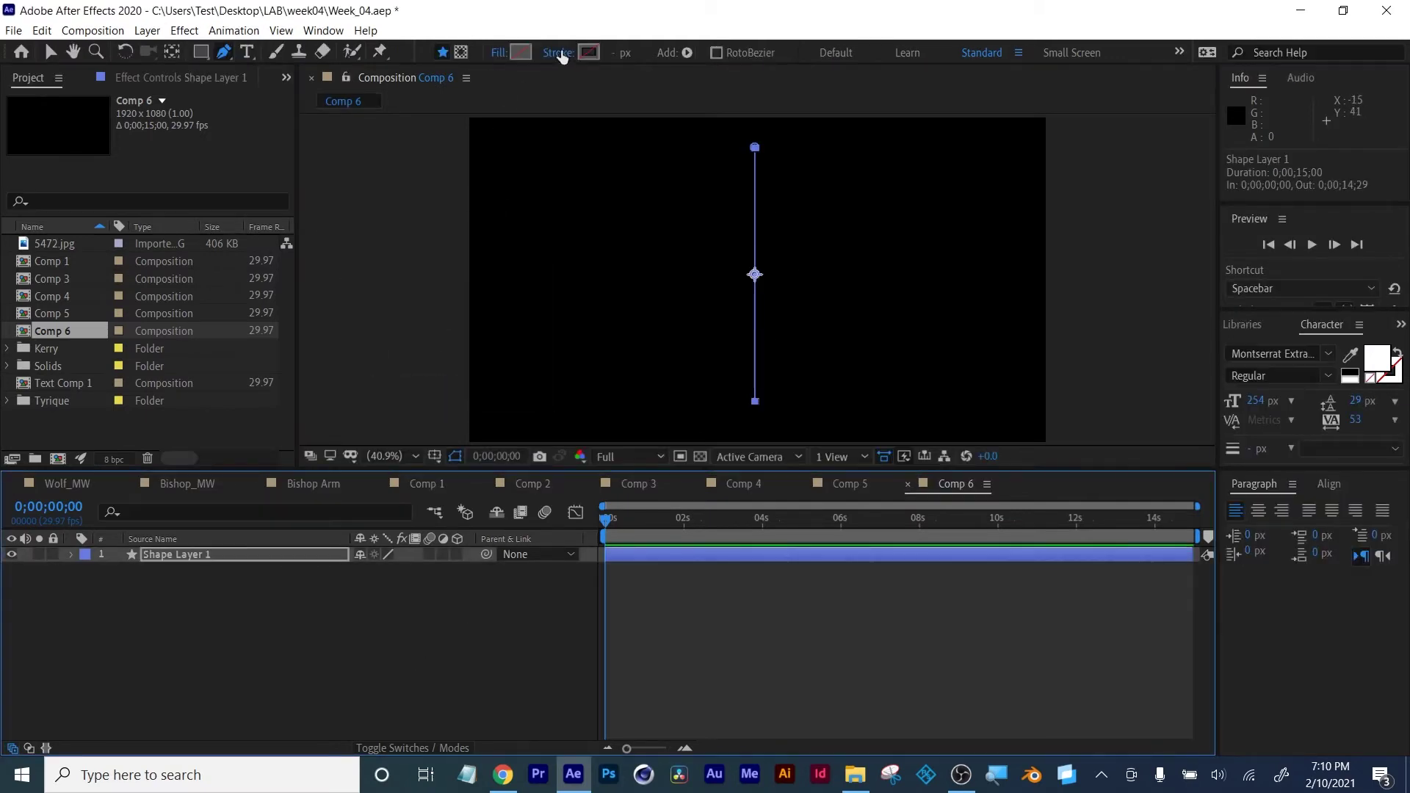
{"action": "left_click", "coordinate": [558, 53]}
{"action": "left_click", "coordinate": [363, 282]}
{"action": "left_click", "coordinate": [403, 387]}
{"action": "left_click_drag", "start_coordinate": [614, 52], "coordinate": [799, 52]}
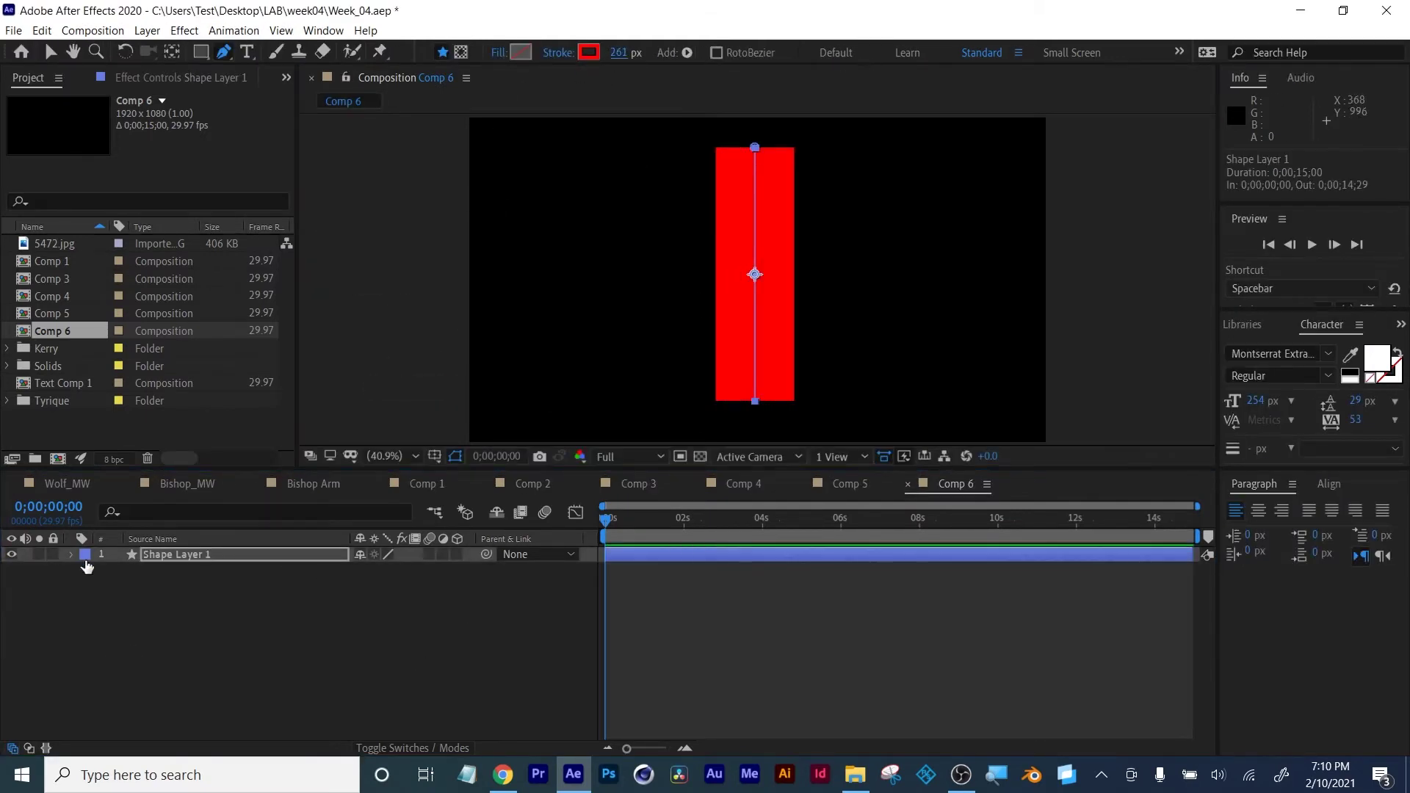
Give the red line's stroke a wave with Amount 48%, Wavelength 110 and Phase 63°
{"action": "left_click", "coordinate": [71, 555]}
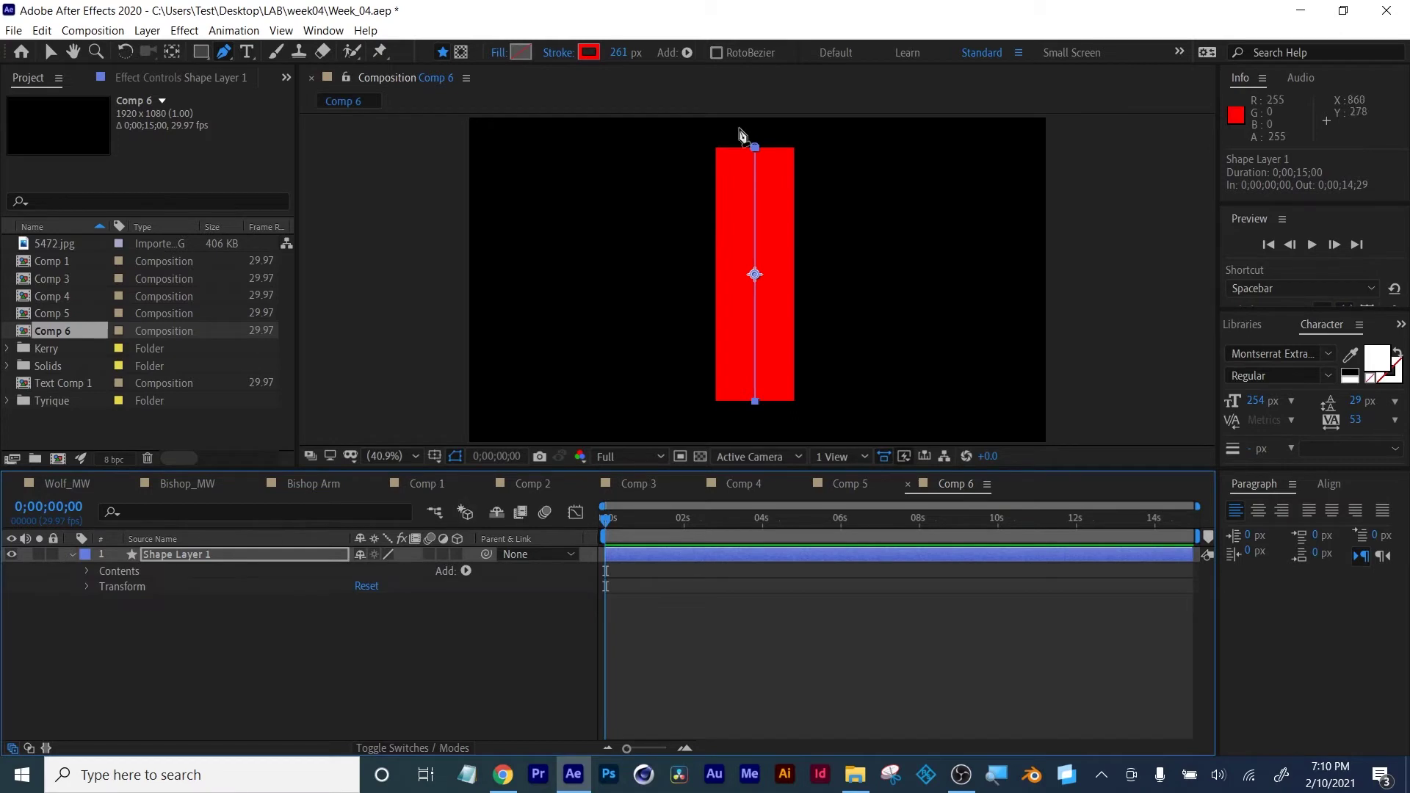
{"action": "left_click", "coordinate": [87, 571]}
{"action": "left_click", "coordinate": [103, 587]}
{"action": "left_click", "coordinate": [120, 602]}
{"action": "left_click", "coordinate": [118, 633]}
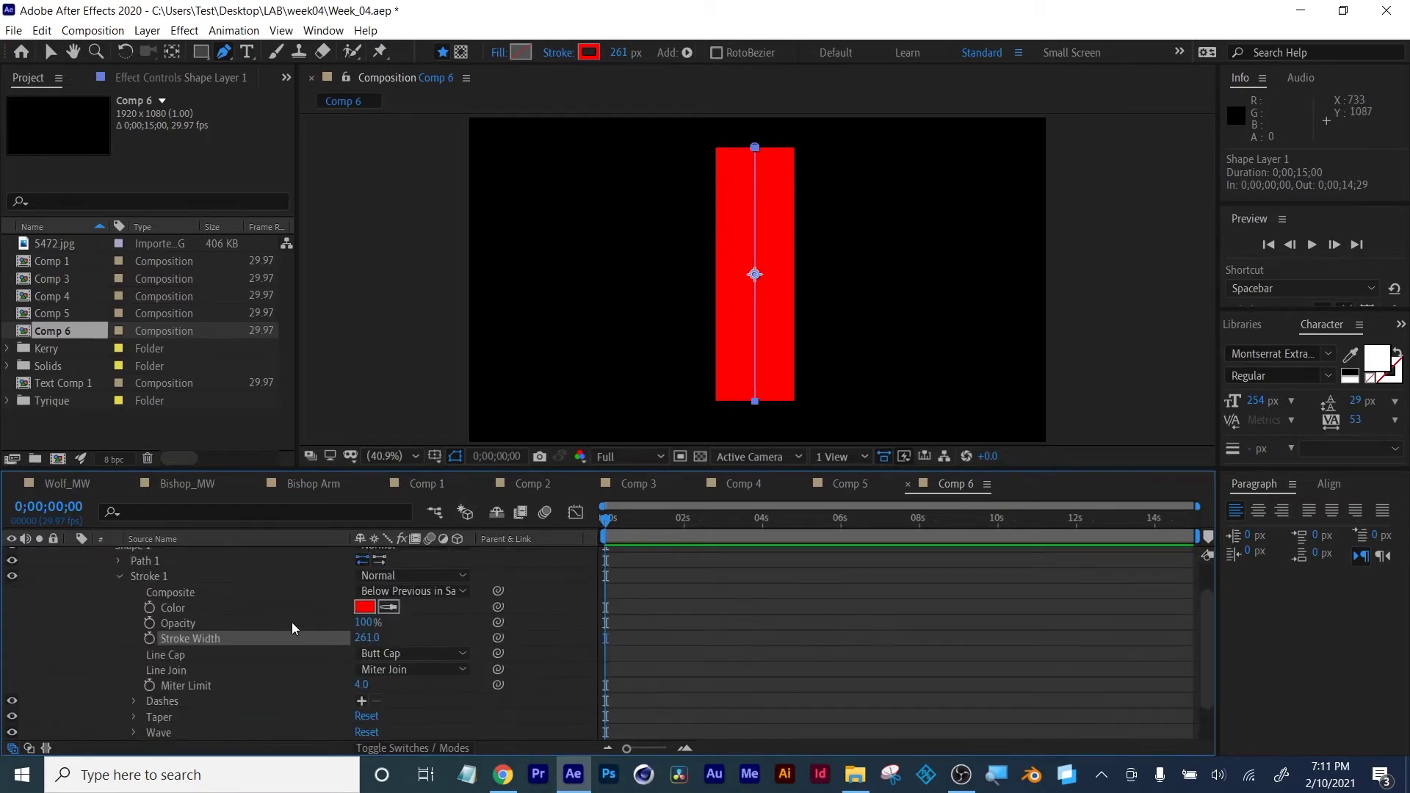
{"action": "scroll", "coordinate": [204, 662], "scroll_direction": "down", "scroll_amount": 2}
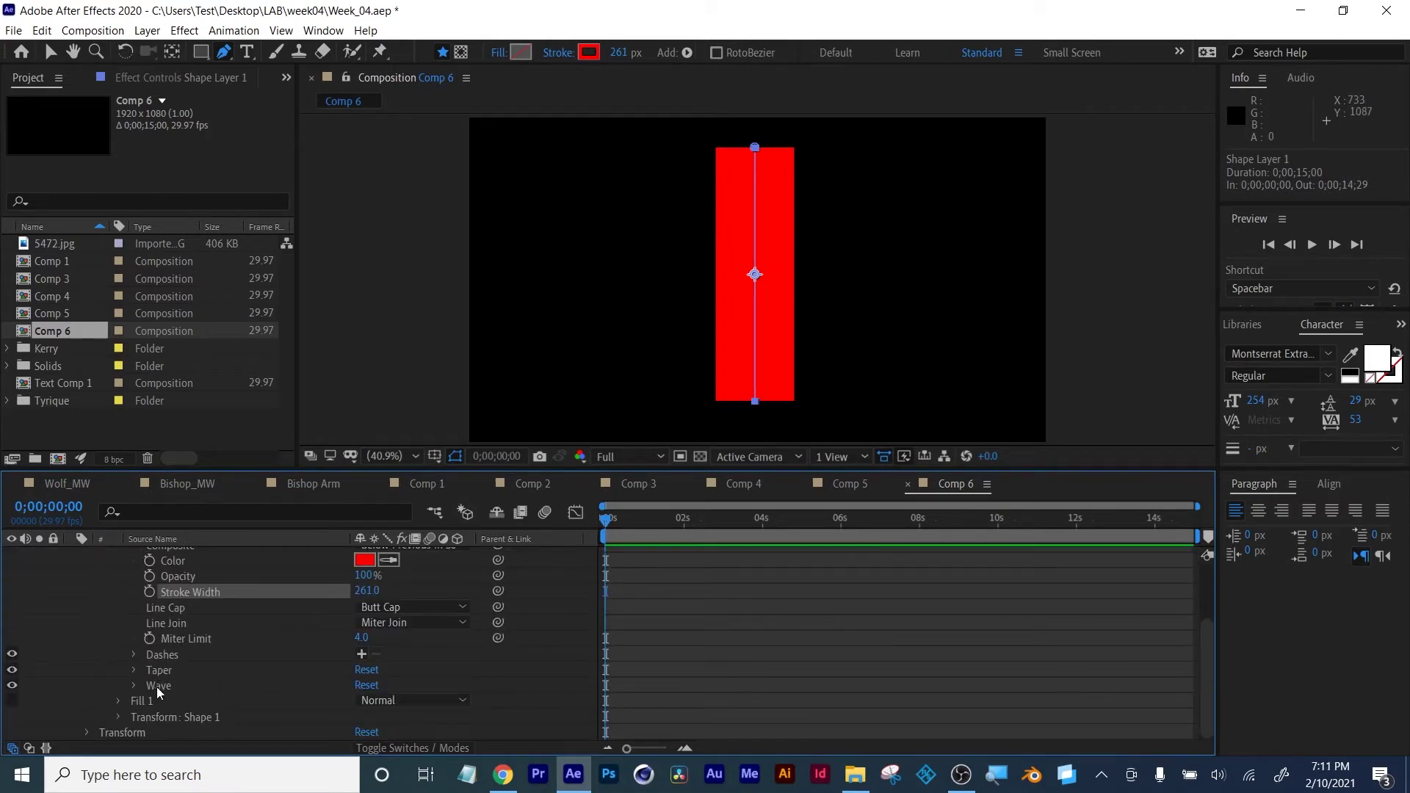
{"action": "left_click", "coordinate": [134, 686]}
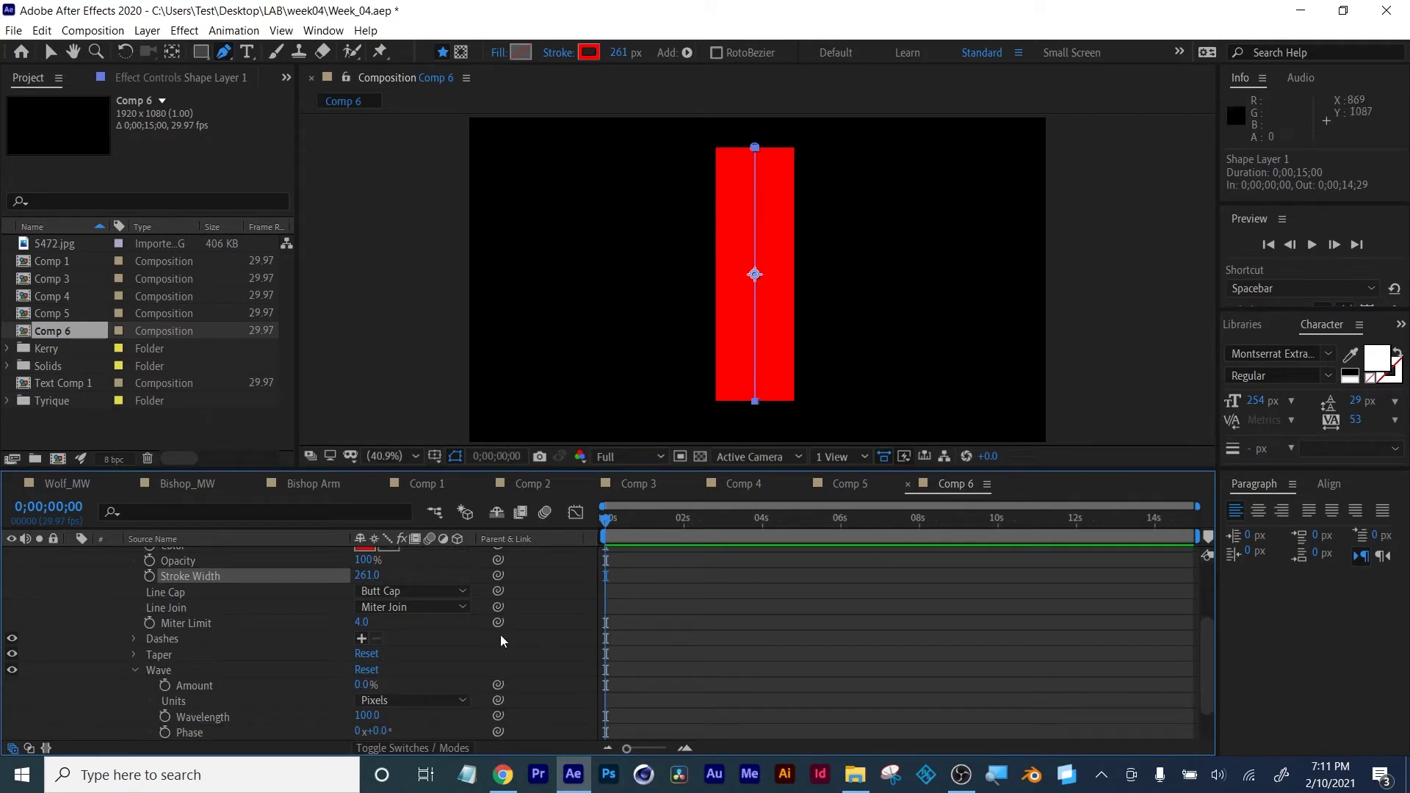
{"action": "scroll", "coordinate": [267, 685], "scroll_direction": "down", "scroll_amount": 2}
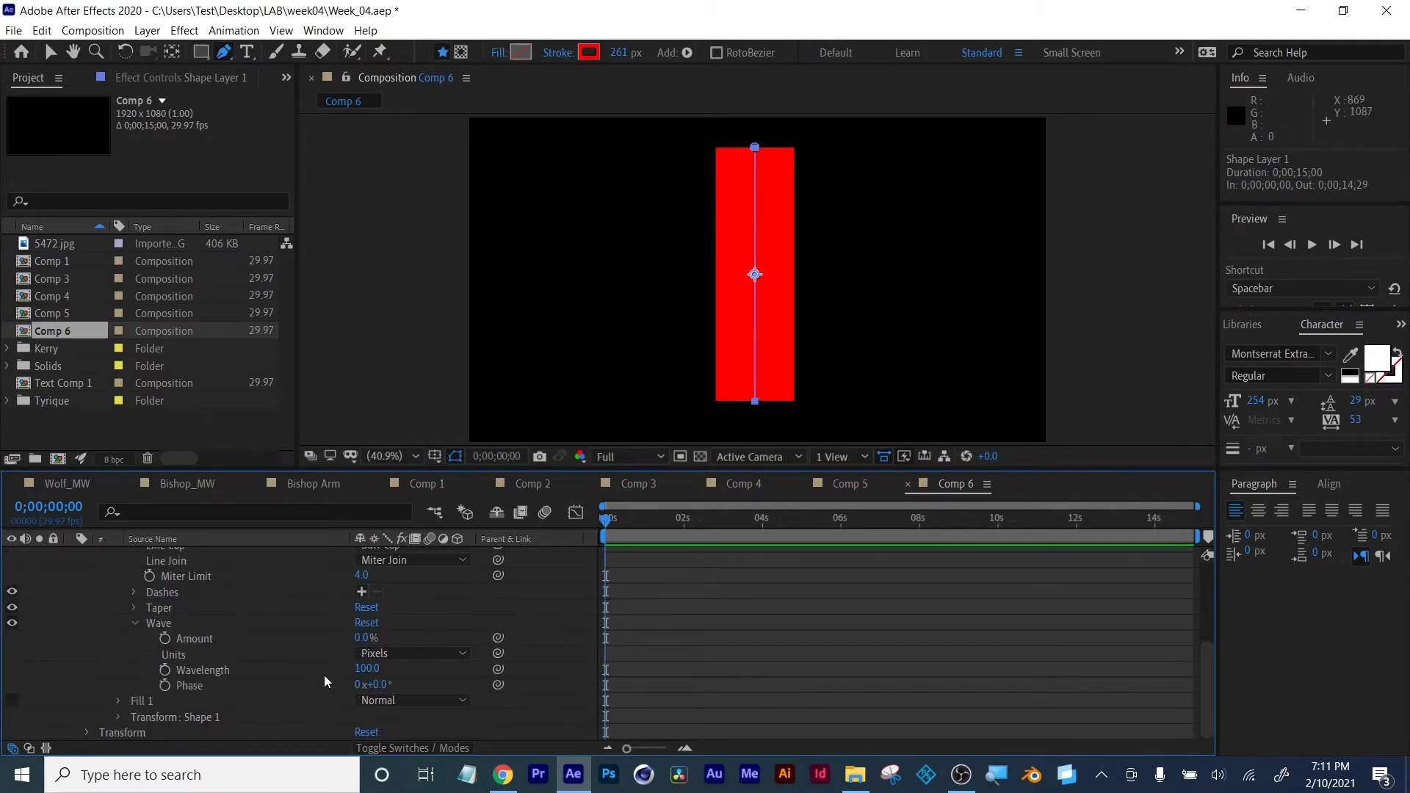
{"action": "mouse_move", "coordinate": [367, 668]}
{"action": "left_mouse_down"}
{"action": "mouse_move", "coordinate": [440, 668]}
{"action": "mouse_move", "coordinate": [393, 685]}
{"action": "mouse_move", "coordinate": [408, 685]}
{"action": "left_mouse_up"}
{"action": "mouse_move", "coordinate": [365, 638]}
{"action": "left_mouse_down"}
{"action": "mouse_move", "coordinate": [411, 638]}
{"action": "mouse_move", "coordinate": [324, 670]}
{"action": "mouse_move", "coordinate": [361, 671]}
{"action": "mouse_move", "coordinate": [321, 660]}
{"action": "mouse_move", "coordinate": [205, 682]}
{"action": "left_mouse_up"}
{"action": "left_click", "coordinate": [644, 518]}
{"action": "key", "text": "Home"}
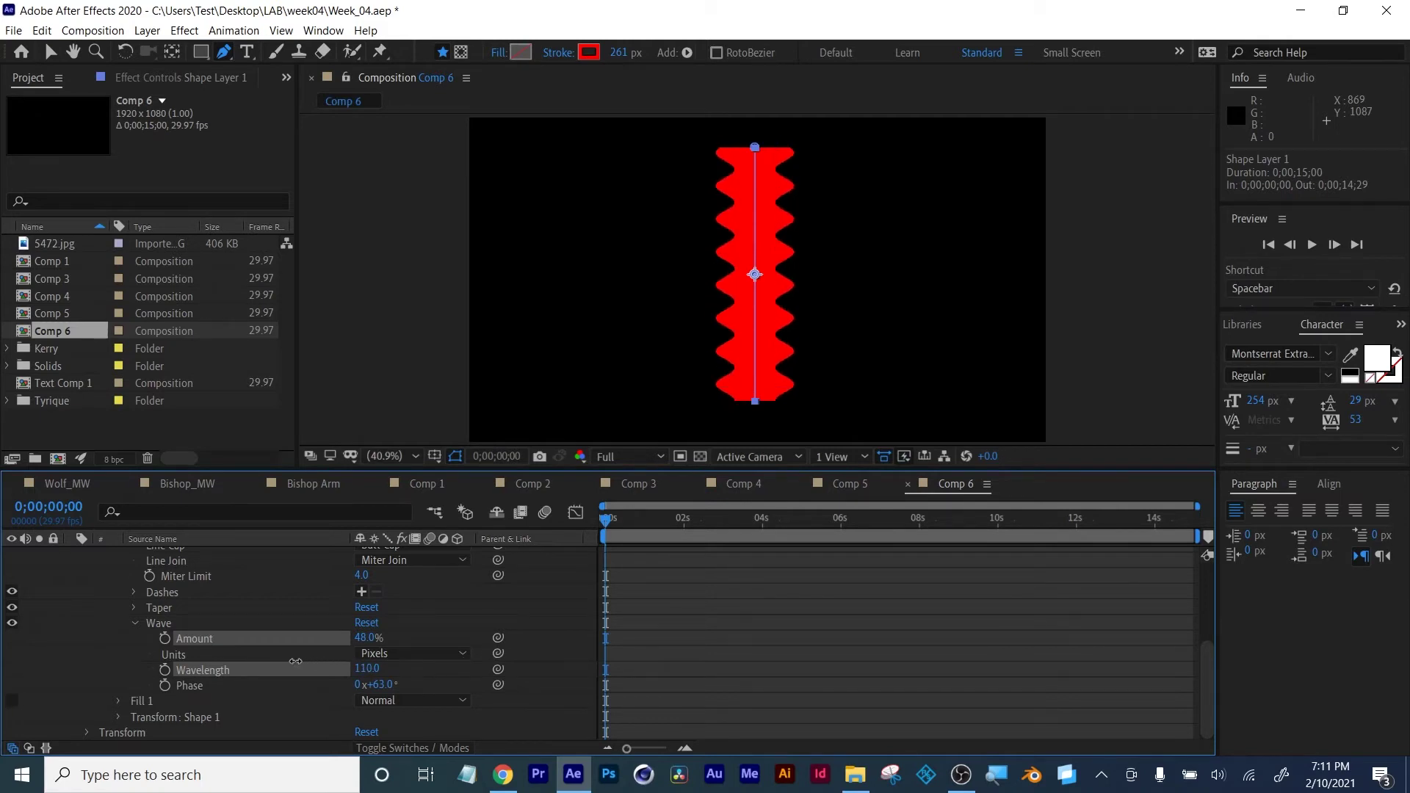
Keyframe the stroke wave's Wavelength from 110 at 0;00;00;00 to 188 at 0;00;13;23
{"action": "left_click", "coordinate": [165, 669]}
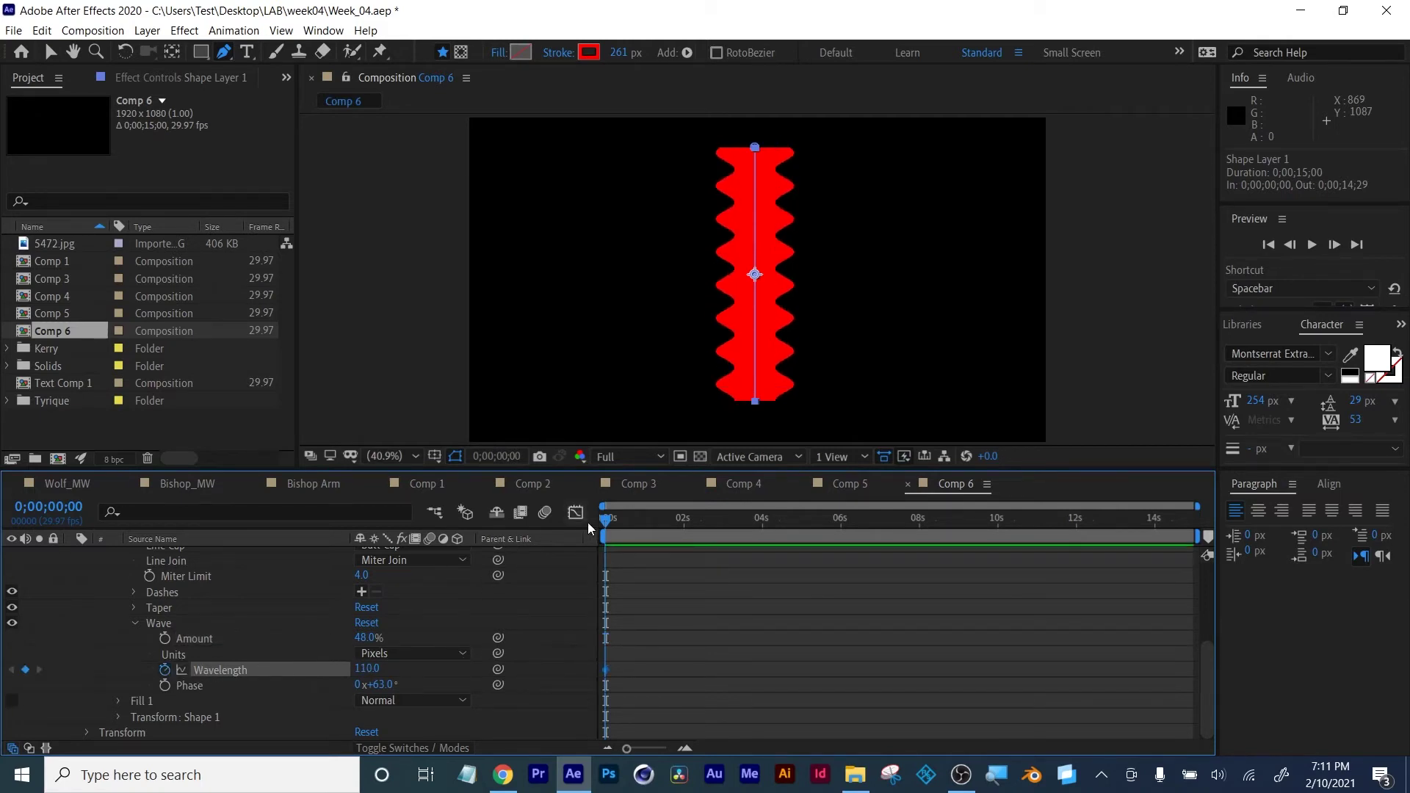
{"action": "left_click", "coordinate": [648, 519]}
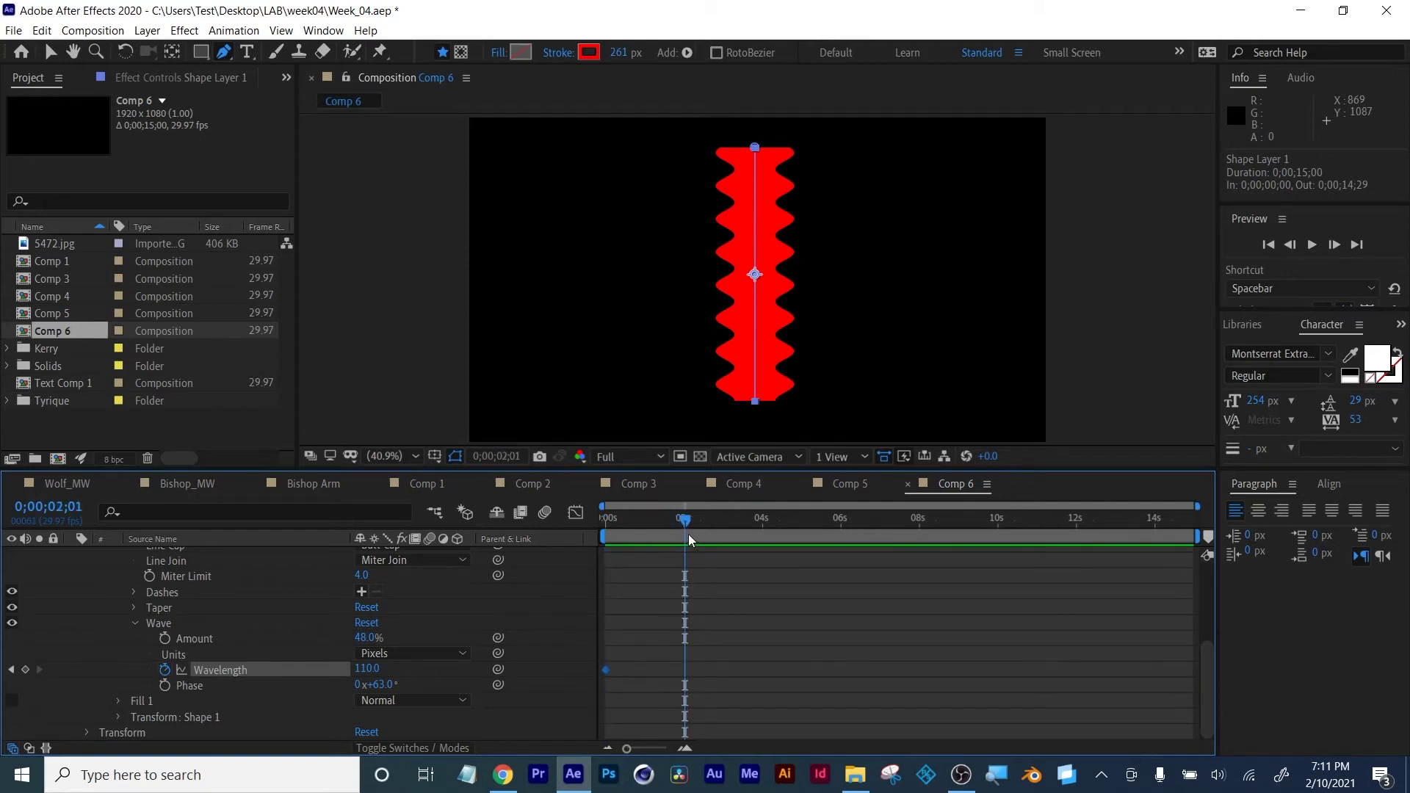
{"action": "left_click_drag", "start_coordinate": [689, 521], "coordinate": [1145, 517]}
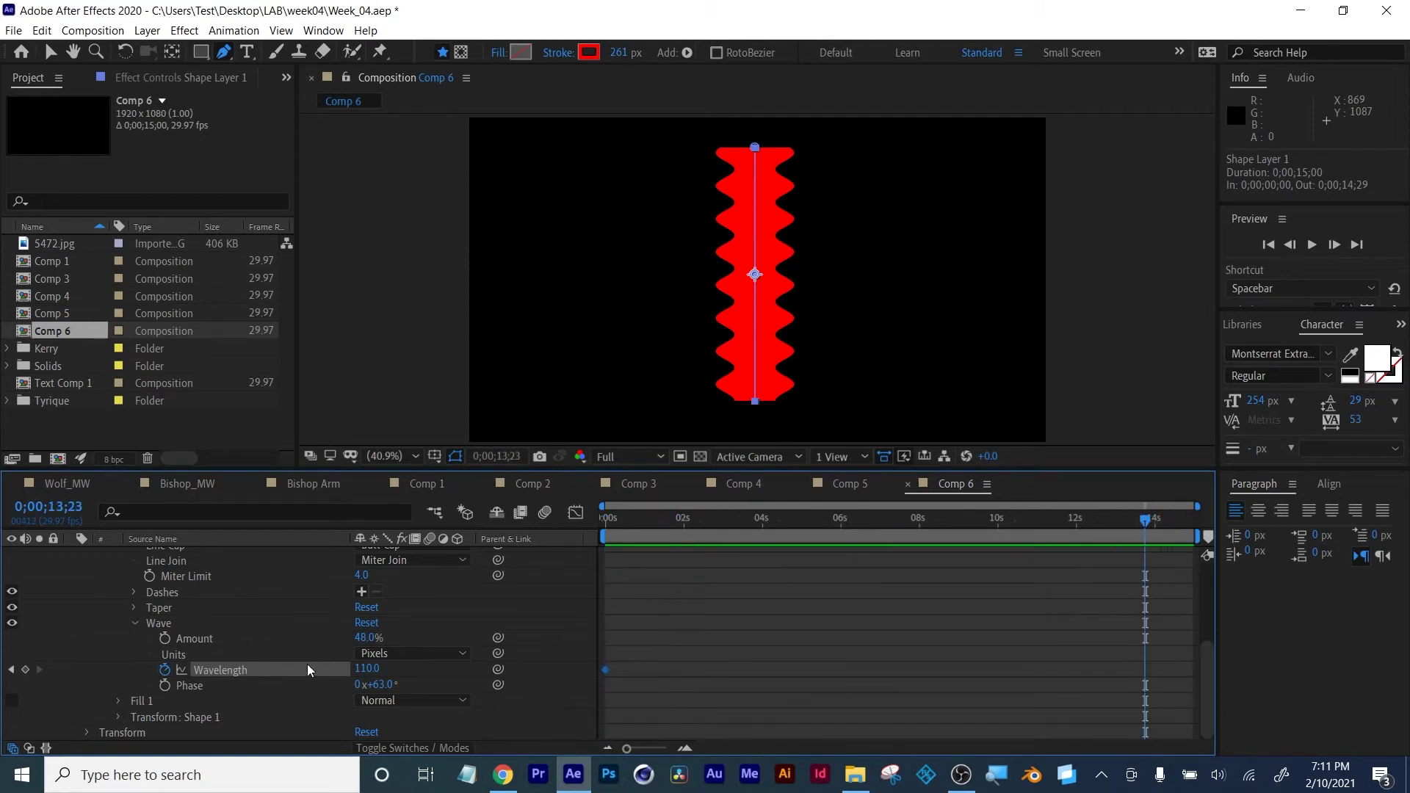
{"action": "left_click_drag", "start_coordinate": [367, 670], "coordinate": [440, 668]}
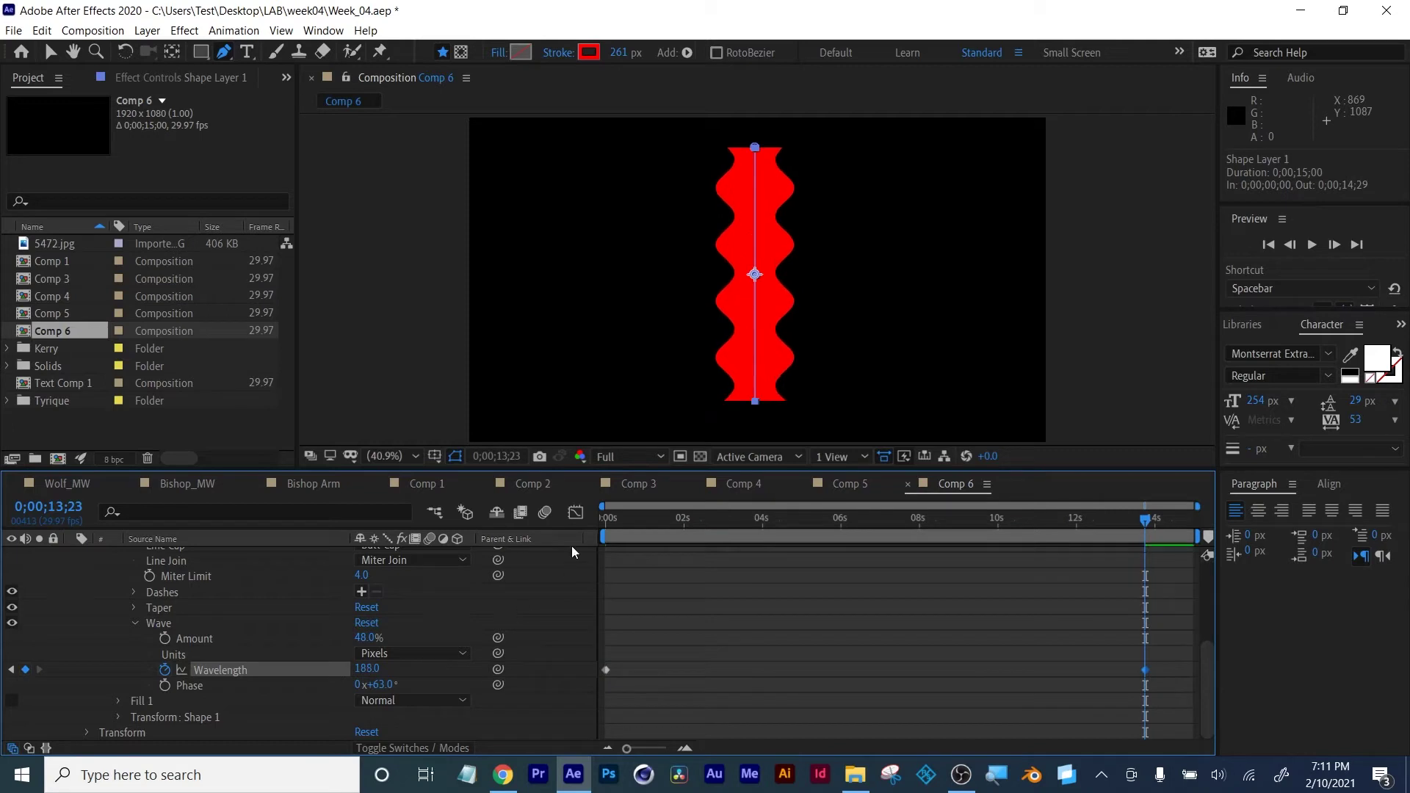
Keyframe the wave's Phase from 0x+63° at 0;00;00;00 to 2x+63° at 0;00;14;14 and preview the animation
{"action": "left_click", "coordinate": [607, 520]}
{"action": "mouse_move", "coordinate": [605, 523]}
{"action": "left_mouse_down"}
{"action": "mouse_move", "coordinate": [686, 524]}
{"action": "mouse_move", "coordinate": [604, 526]}
{"action": "left_mouse_up"}
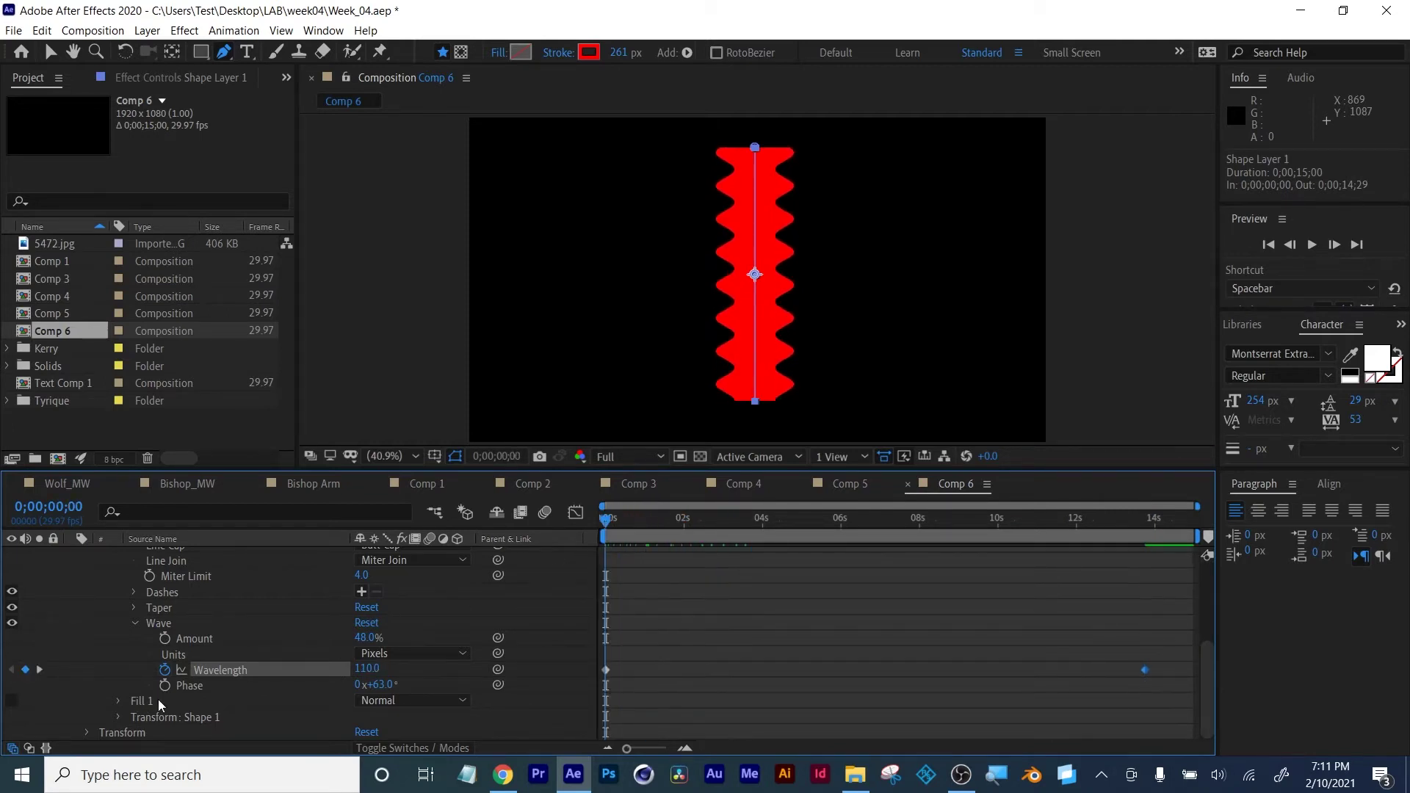
{"action": "left_click", "coordinate": [164, 685]}
{"action": "left_click_drag", "start_coordinate": [709, 521], "coordinate": [1173, 520]}
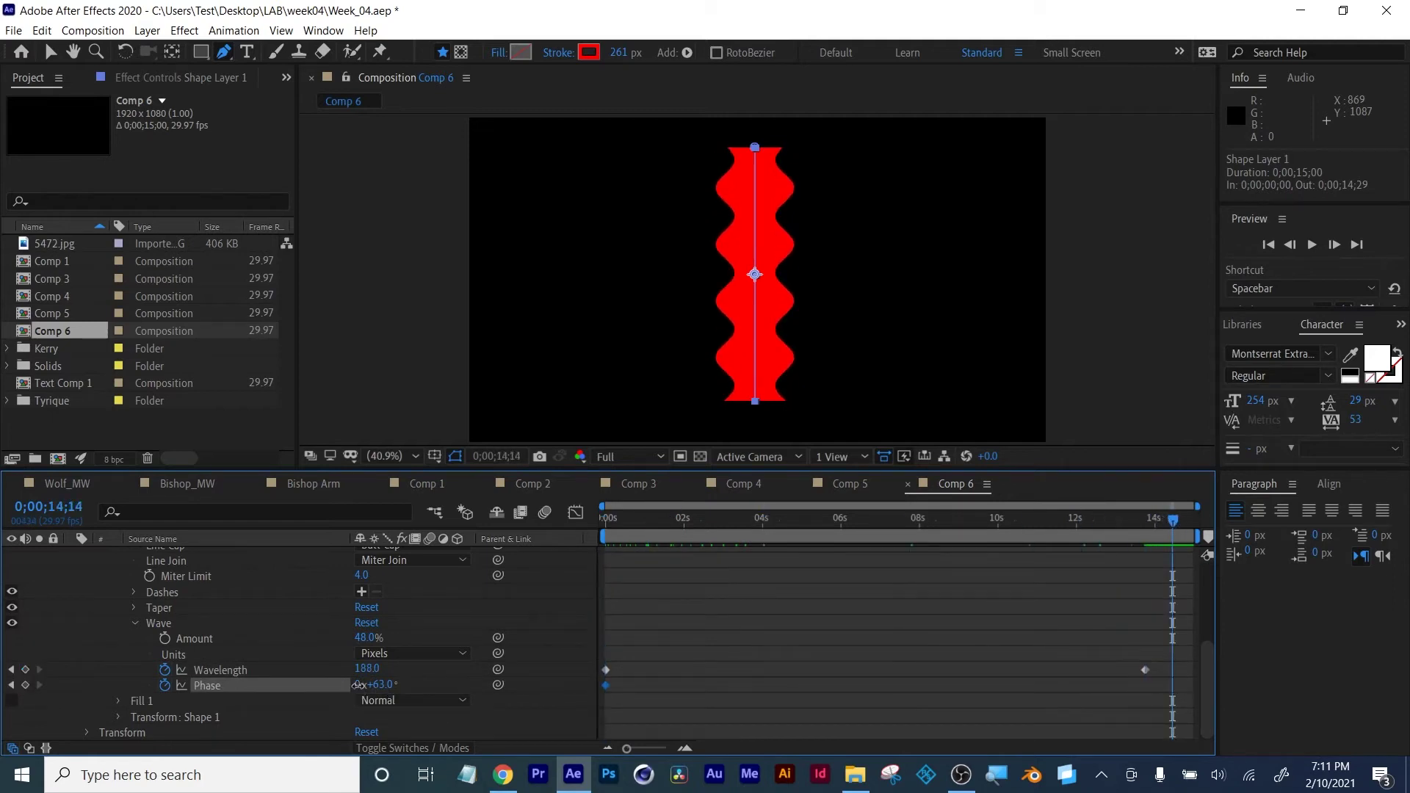
{"action": "type", "text": "2"}
{"action": "key", "text": "Return"}
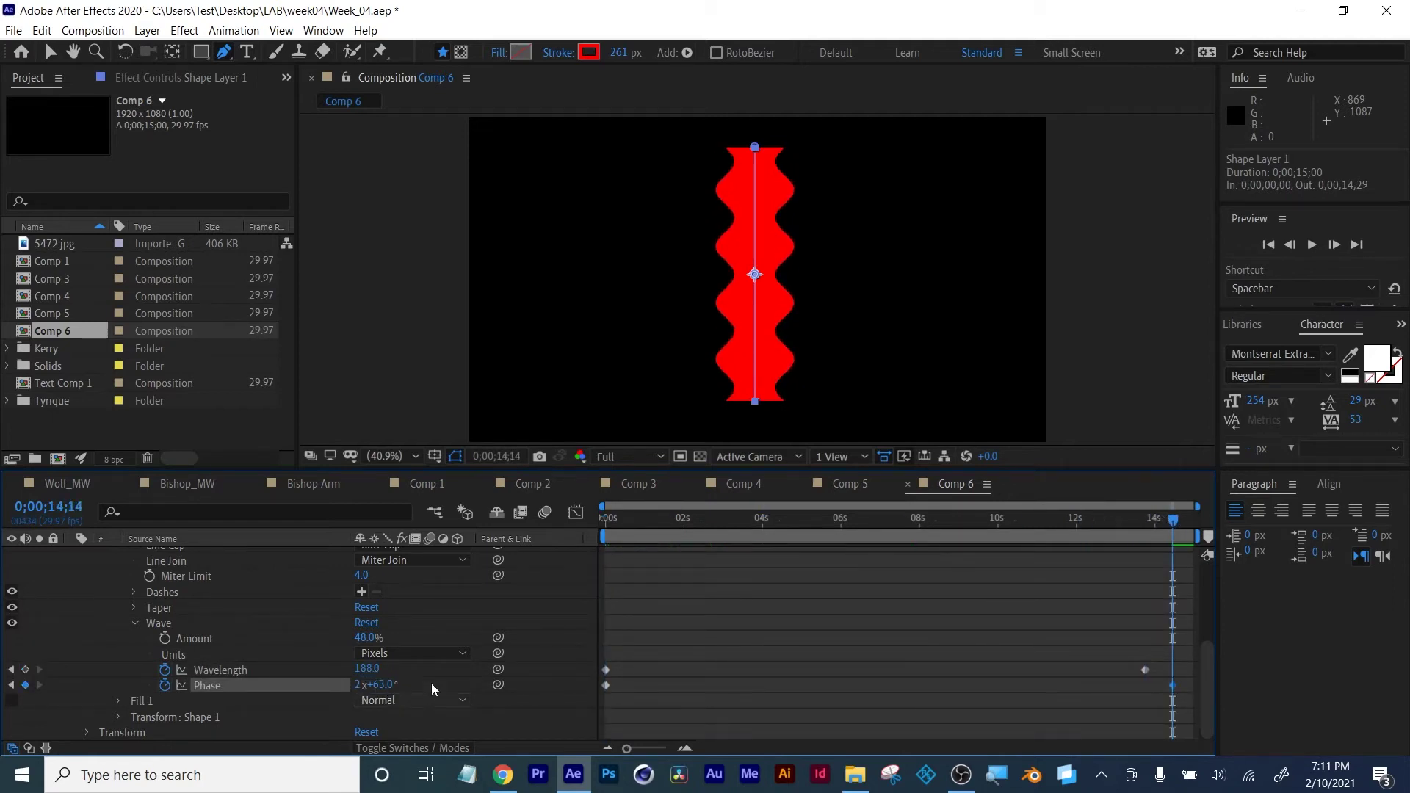
{"action": "left_click", "coordinate": [602, 522]}
{"action": "key", "text": "space"}
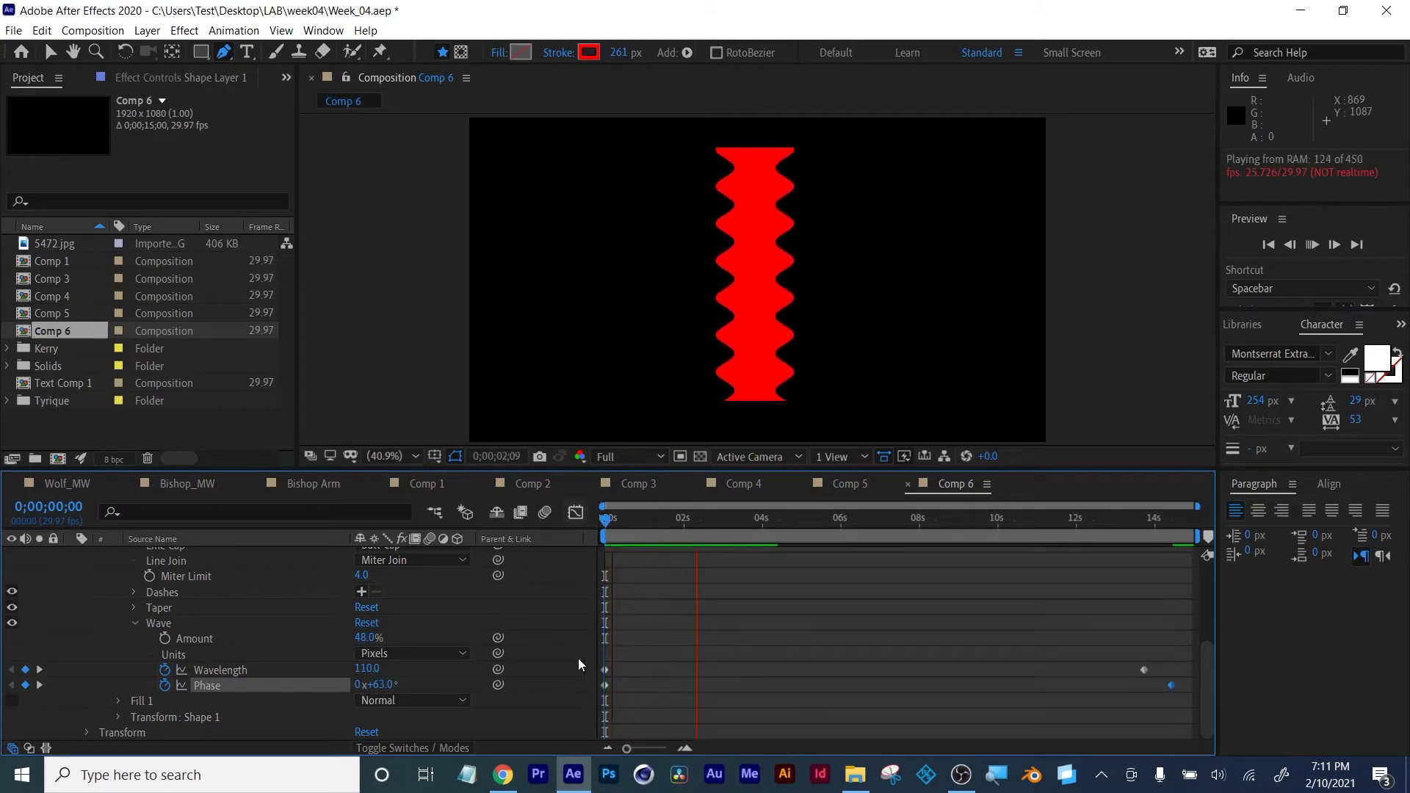
{"action": "key", "text": "space"}
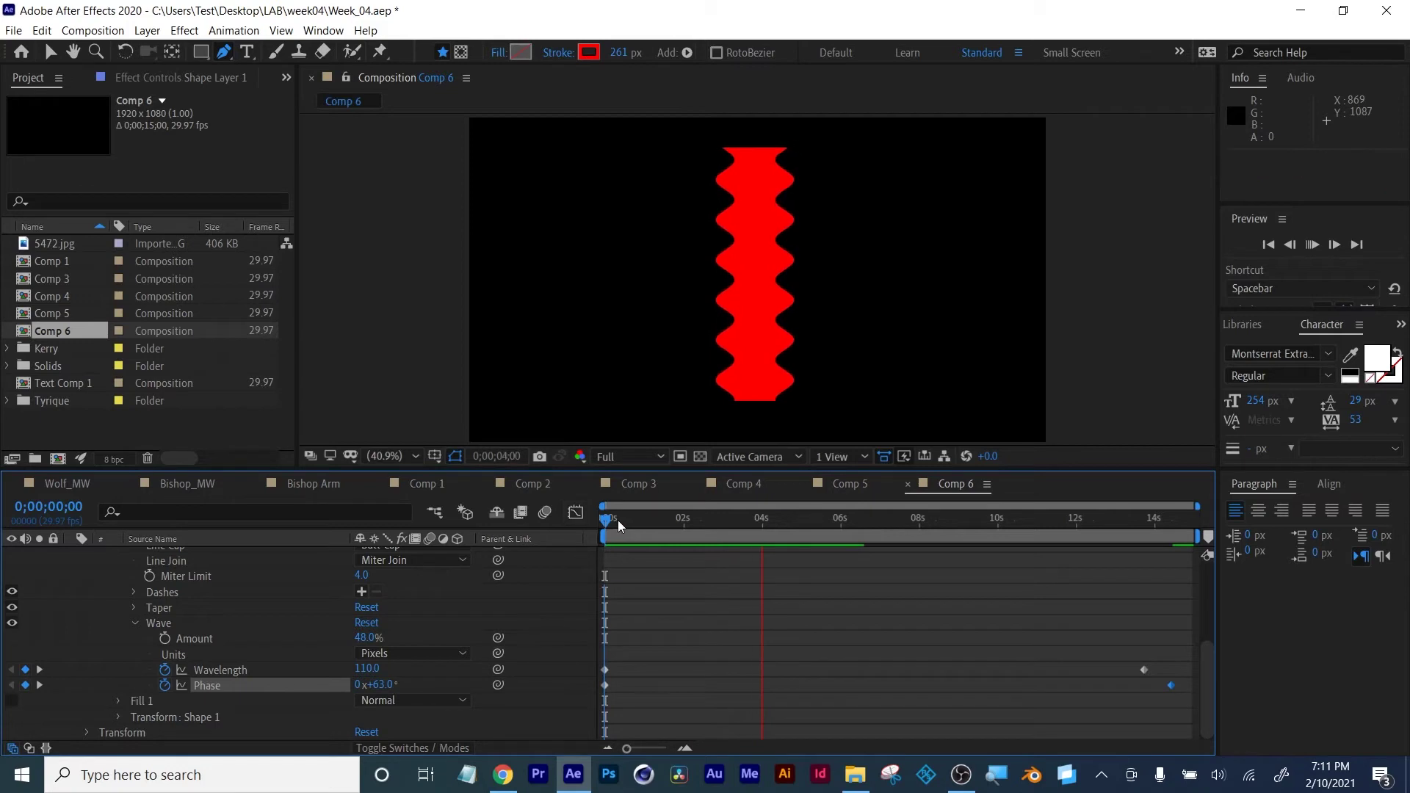
Keyframe the wave's Amount at 48% on 0;00;00;14, 29% on 0;00;03;14, 60% on 0;00;08;14 and 36% on 0;00;13;12, and preview it
{"action": "left_click_drag", "start_coordinate": [618, 520], "coordinate": [623, 522]}
{"action": "left_click", "coordinate": [166, 638]}
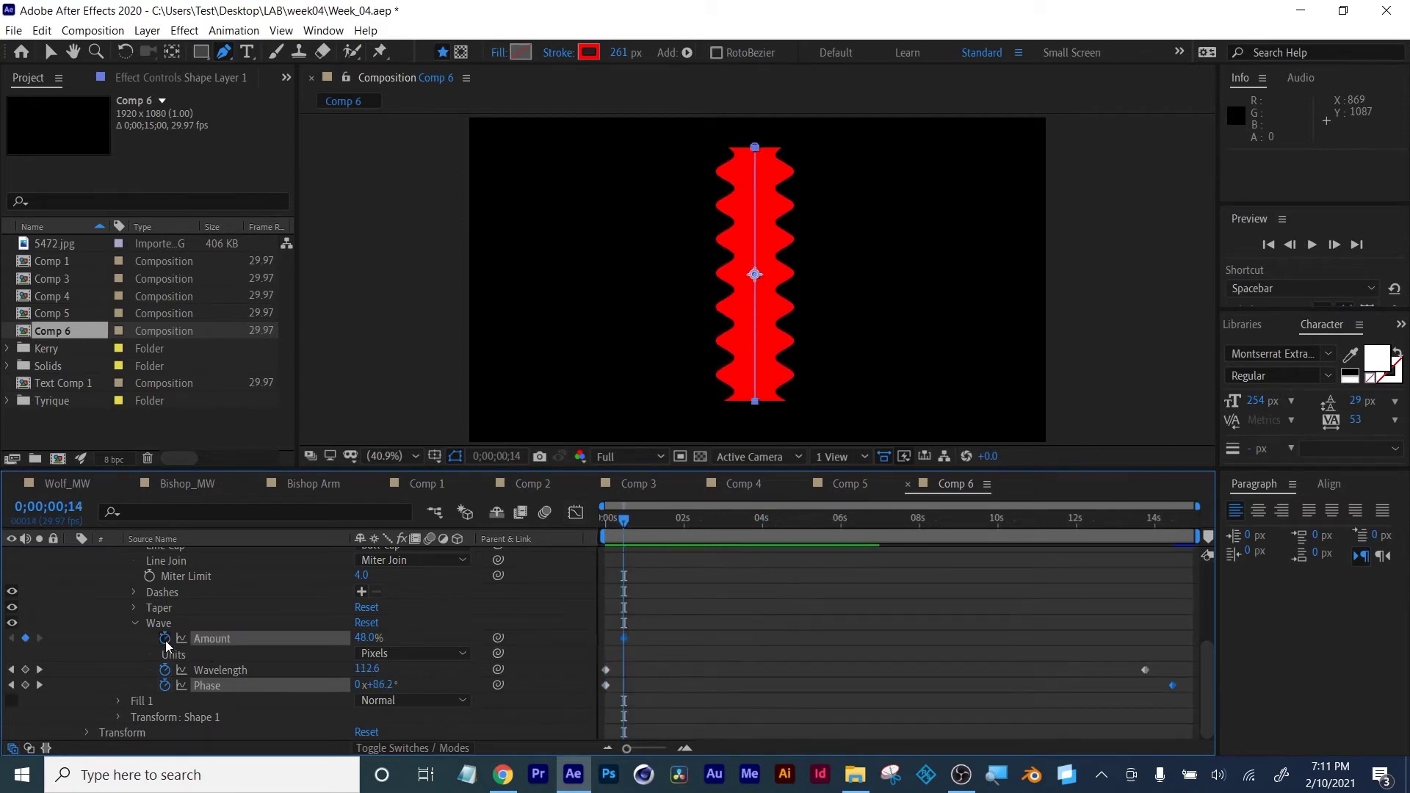
{"action": "left_click_drag", "start_coordinate": [734, 522], "coordinate": [740, 521]}
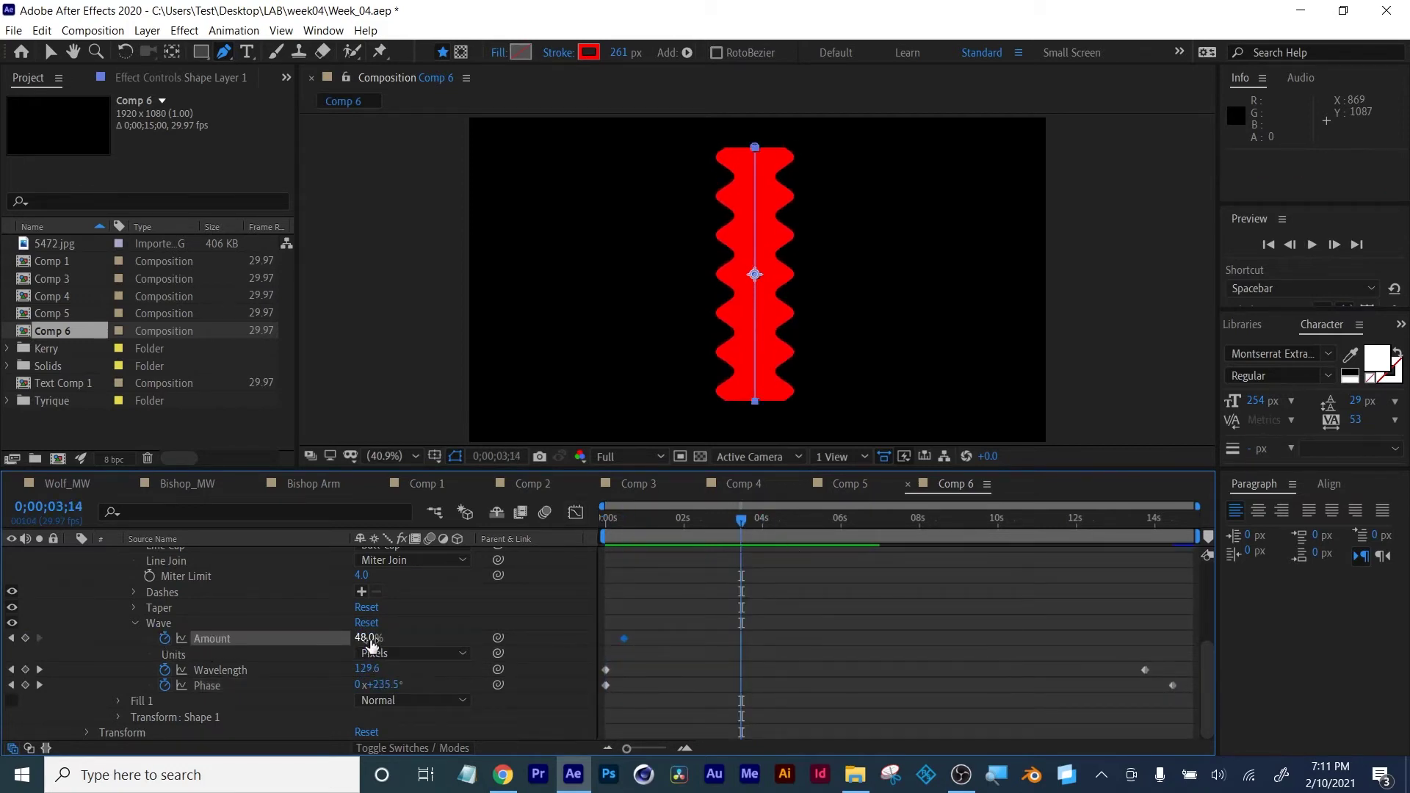
{"action": "left_click_drag", "start_coordinate": [370, 645], "coordinate": [353, 640]}
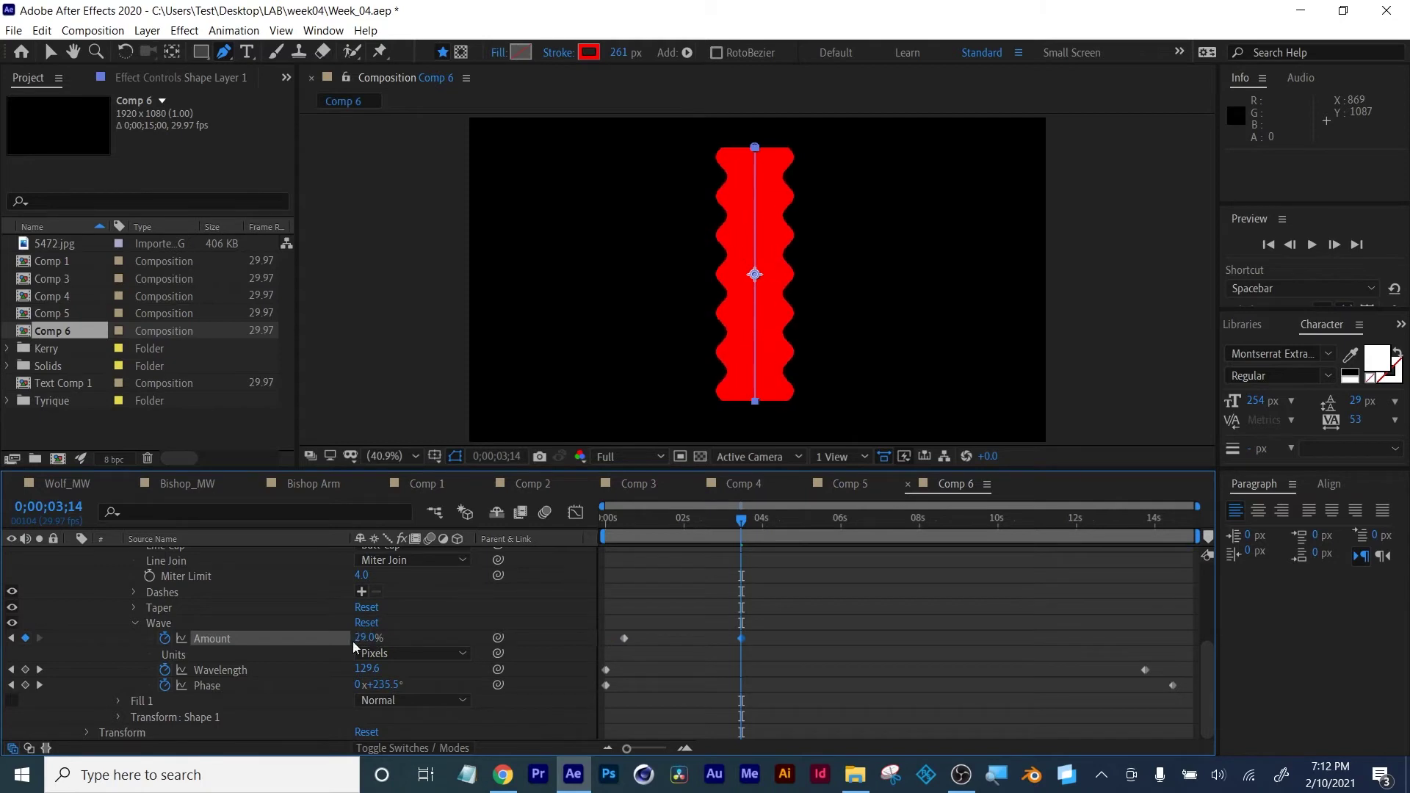
{"action": "left_click_drag", "start_coordinate": [812, 521], "coordinate": [938, 521]}
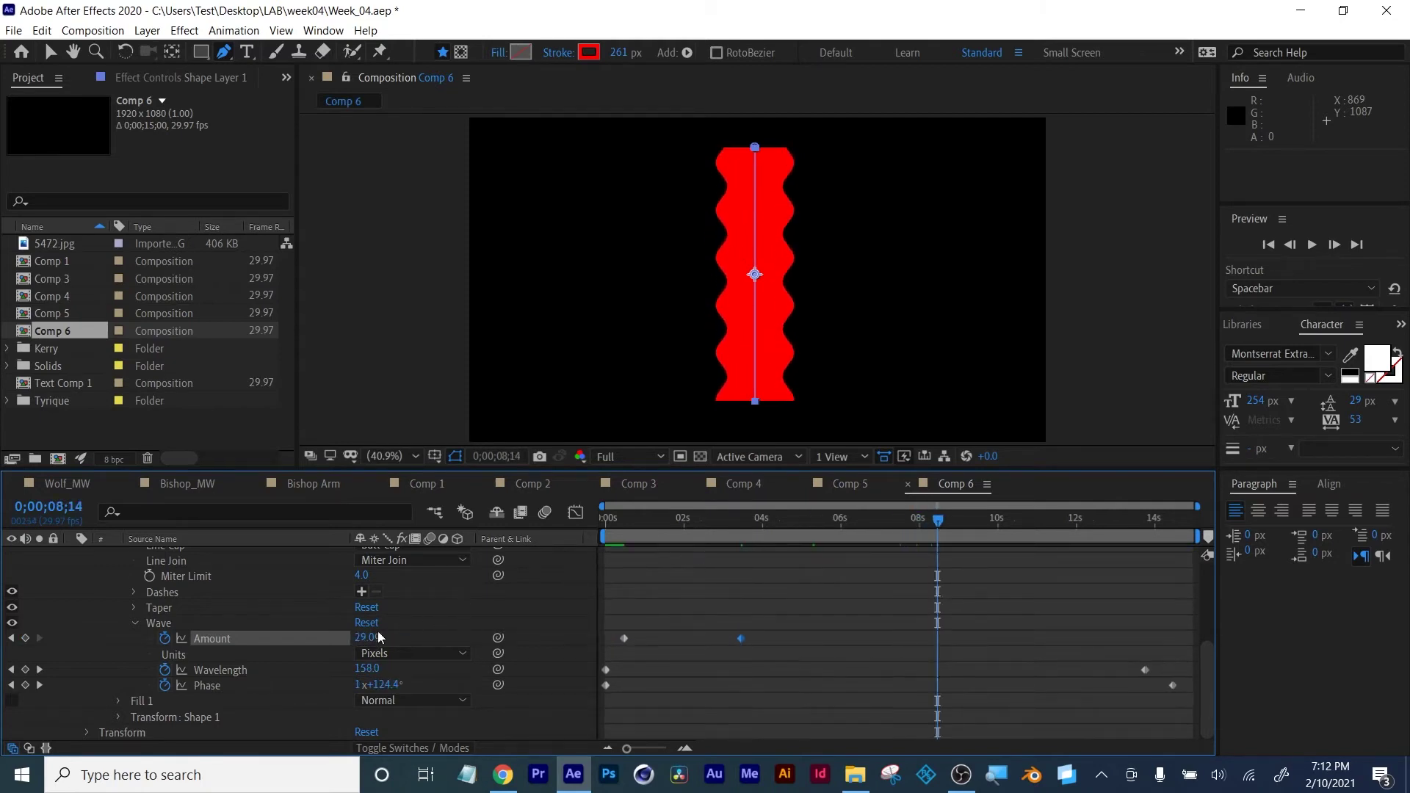
{"action": "left_click_drag", "start_coordinate": [368, 637], "coordinate": [390, 636]}
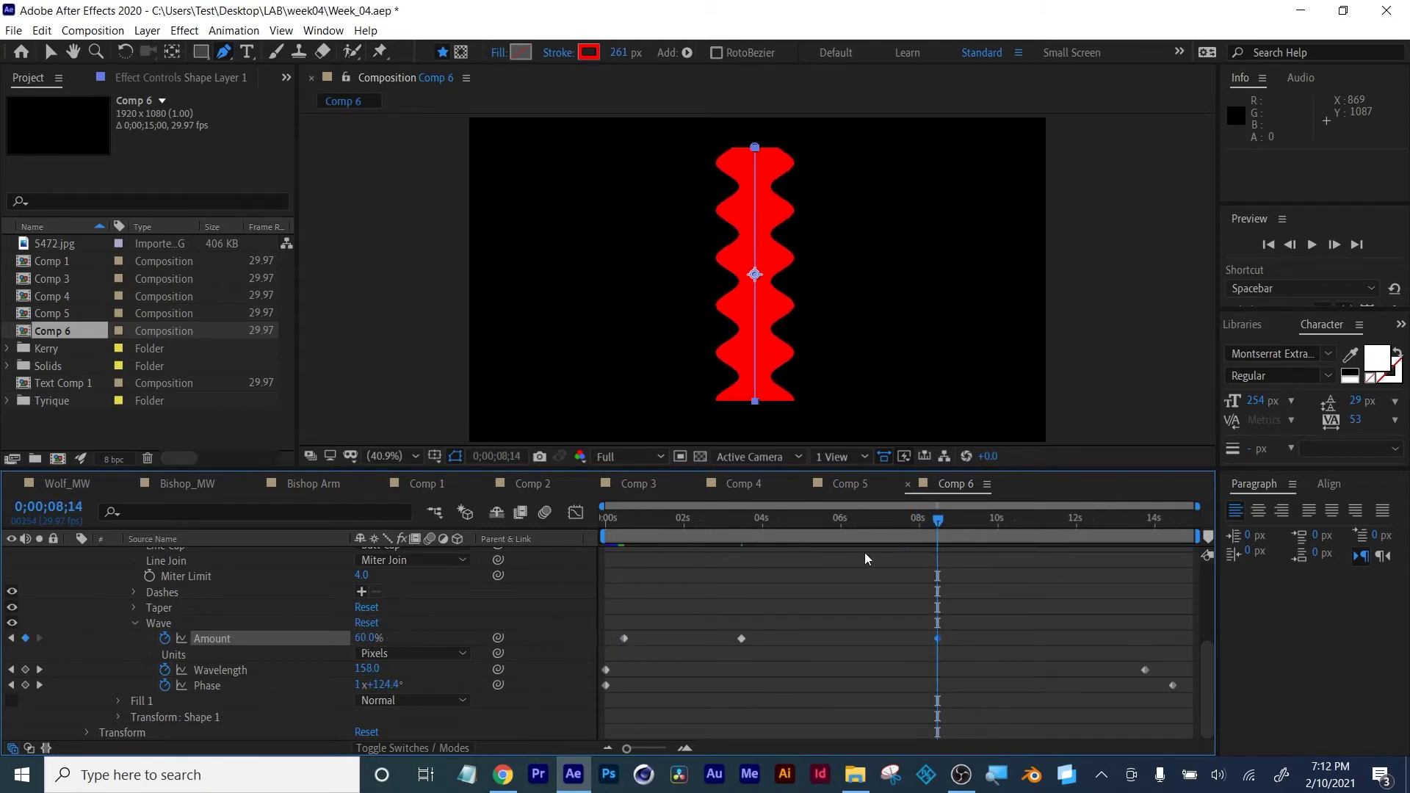
{"action": "left_click_drag", "start_coordinate": [1095, 521], "coordinate": [1130, 520]}
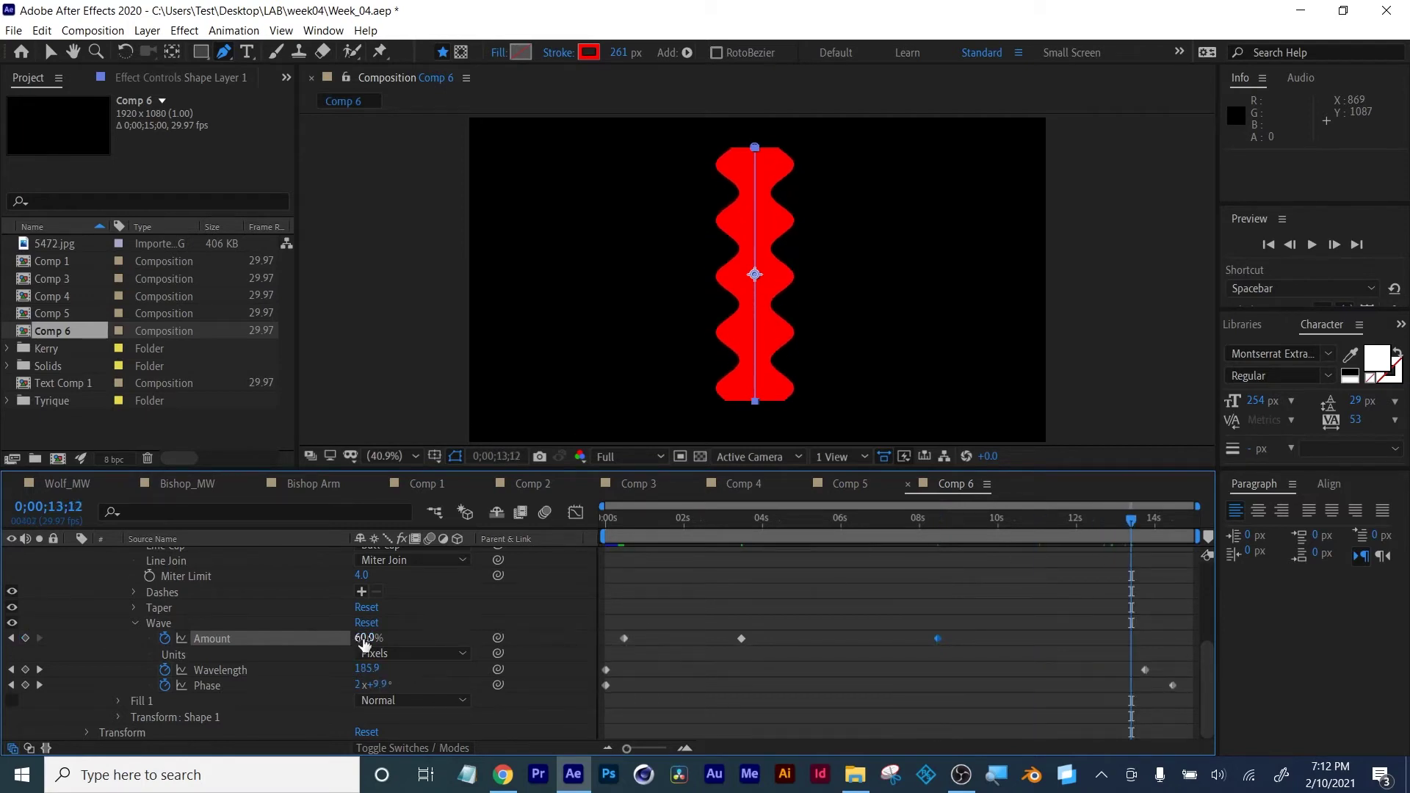
{"action": "left_click_drag", "start_coordinate": [363, 639], "coordinate": [345, 643]}
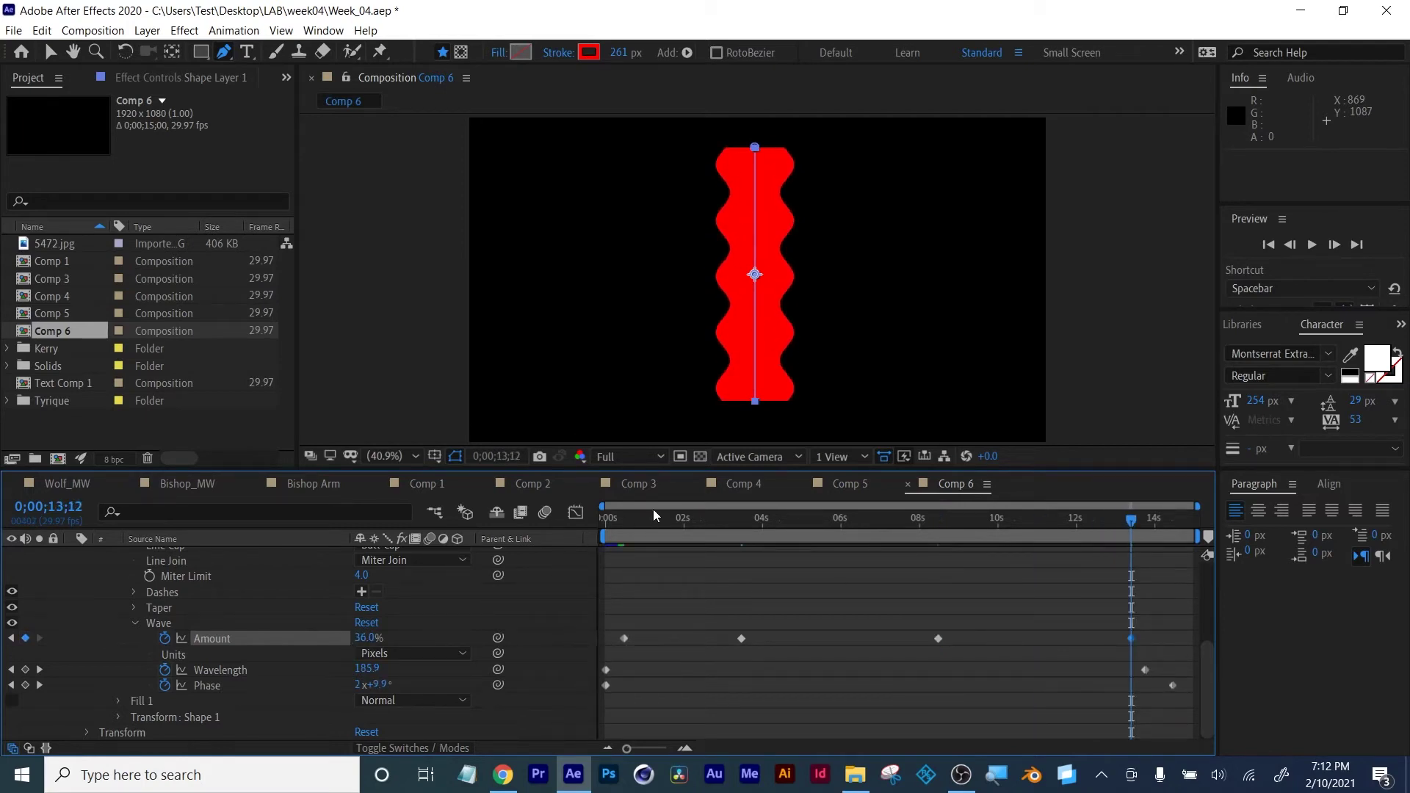
{"action": "key", "text": "Home"}
{"action": "key", "text": "space"}
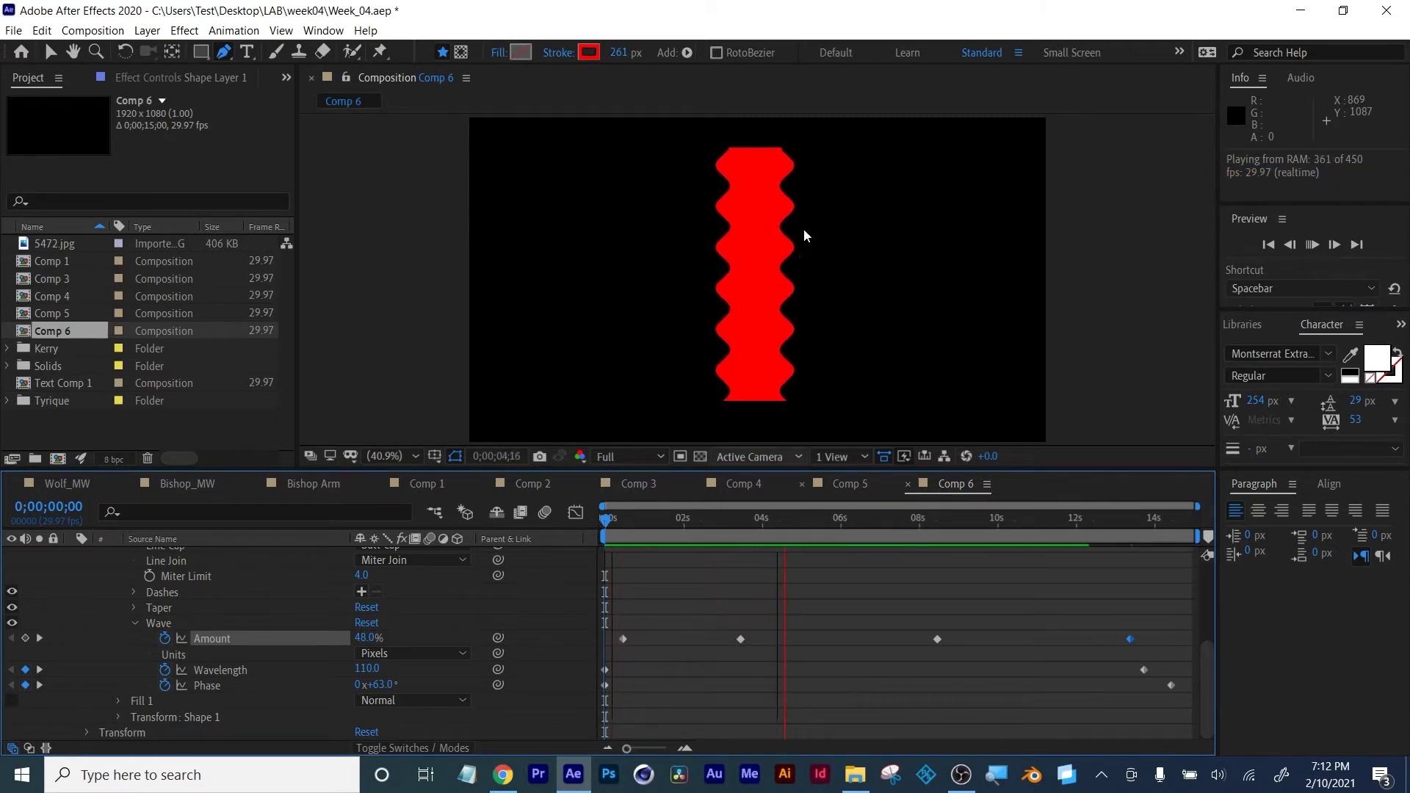
{"action": "key", "text": "space"}
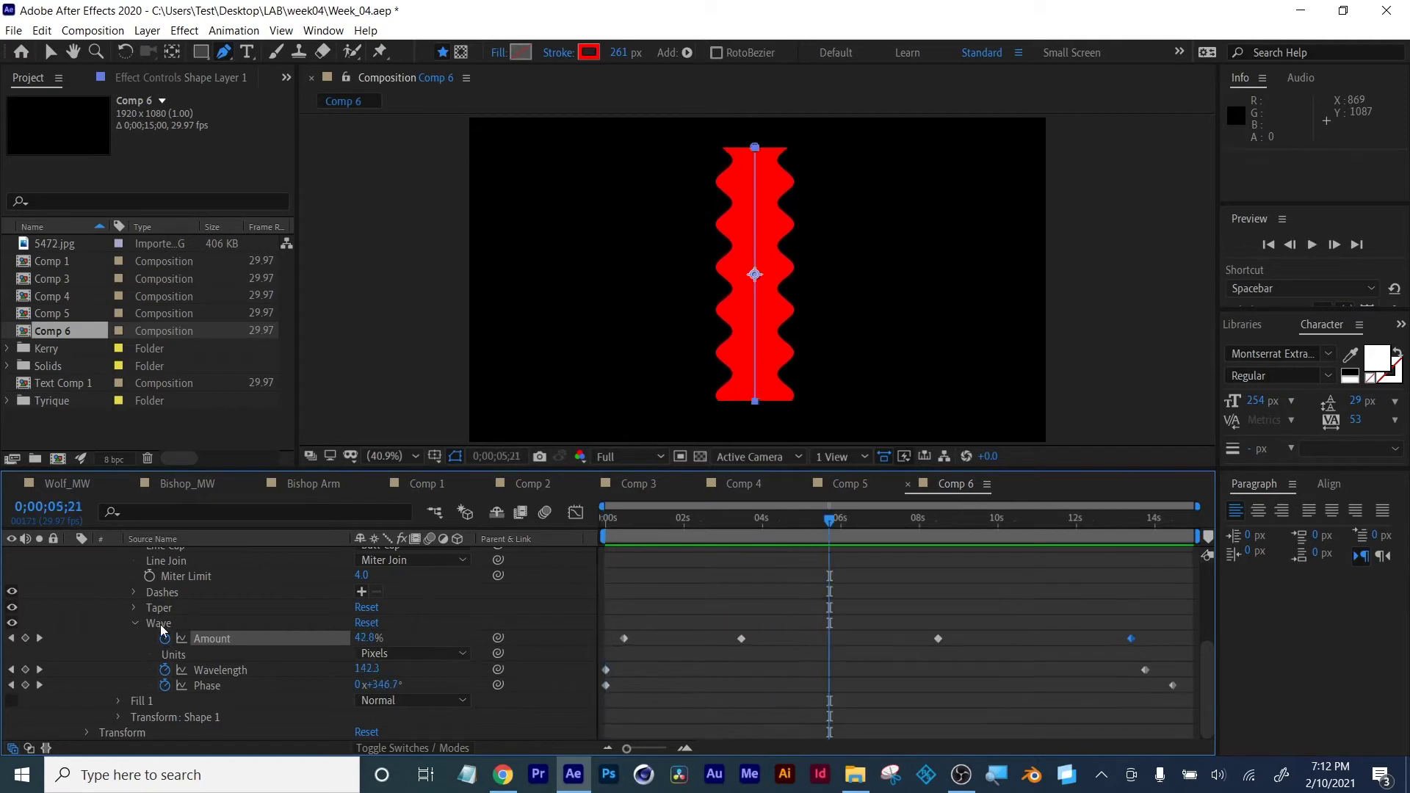
Set the stroke taper's Start Length to 67%, preview the tapered wave, and check the layer's keyframed properties
{"action": "left_click", "coordinate": [224, 621]}
{"action": "scroll", "coordinate": [215, 618], "scroll_direction": "up", "scroll_amount": 3}
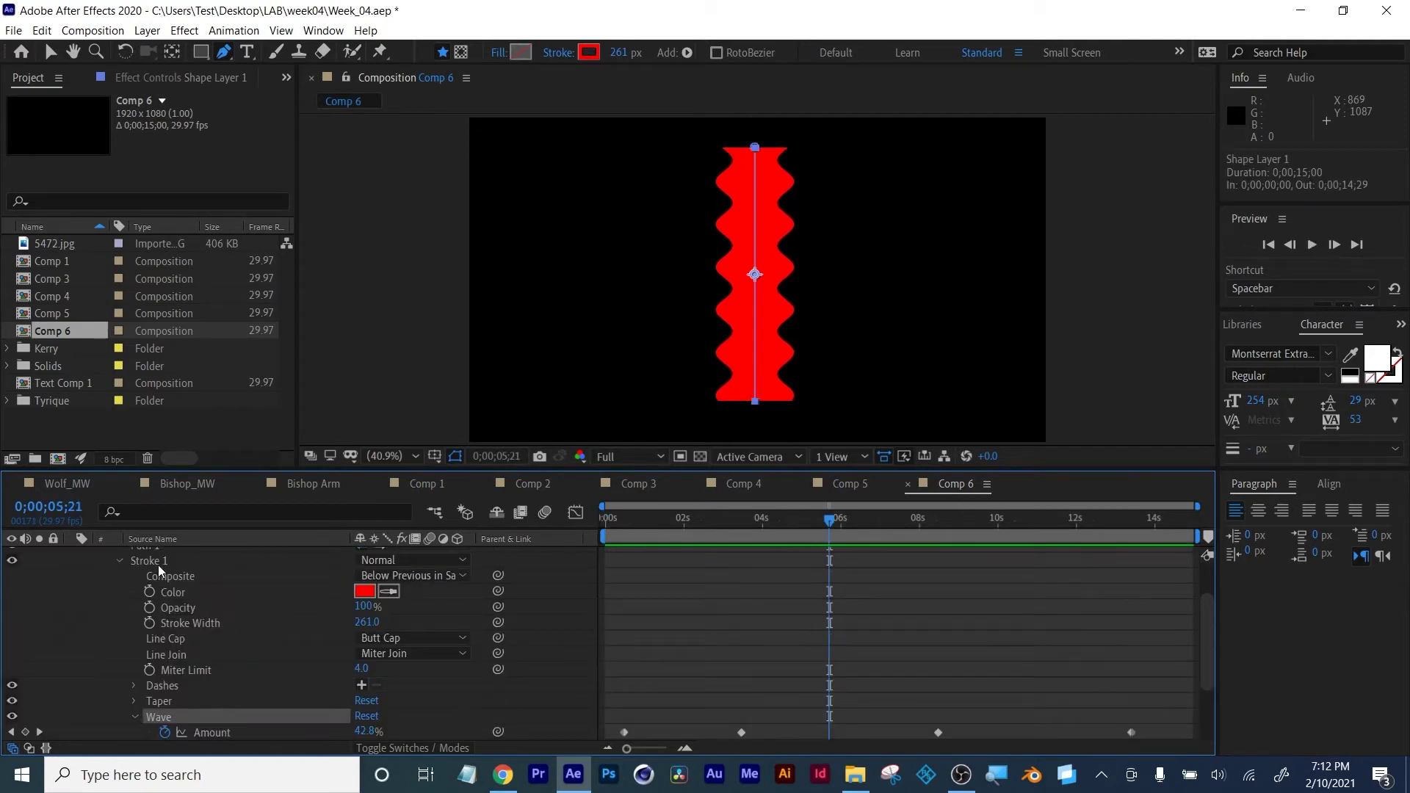
{"action": "scroll", "coordinate": [226, 608], "scroll_direction": "down", "scroll_amount": 3}
{"action": "left_click", "coordinate": [135, 609]}
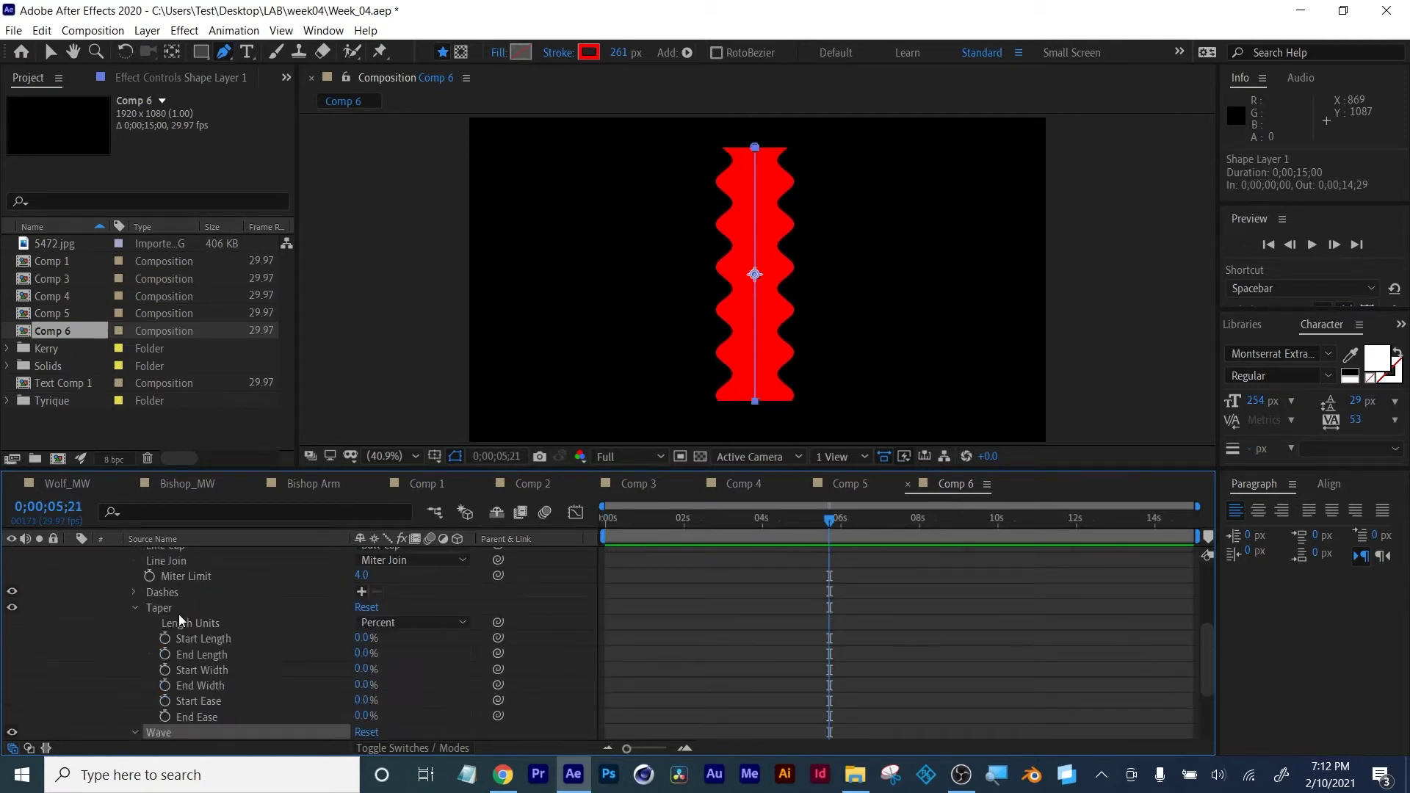
{"action": "mouse_move", "coordinate": [363, 644]}
{"action": "left_mouse_down"}
{"action": "mouse_move", "coordinate": [344, 642]}
{"action": "mouse_move", "coordinate": [455, 644]}
{"action": "mouse_move", "coordinate": [581, 580]}
{"action": "left_mouse_up"}
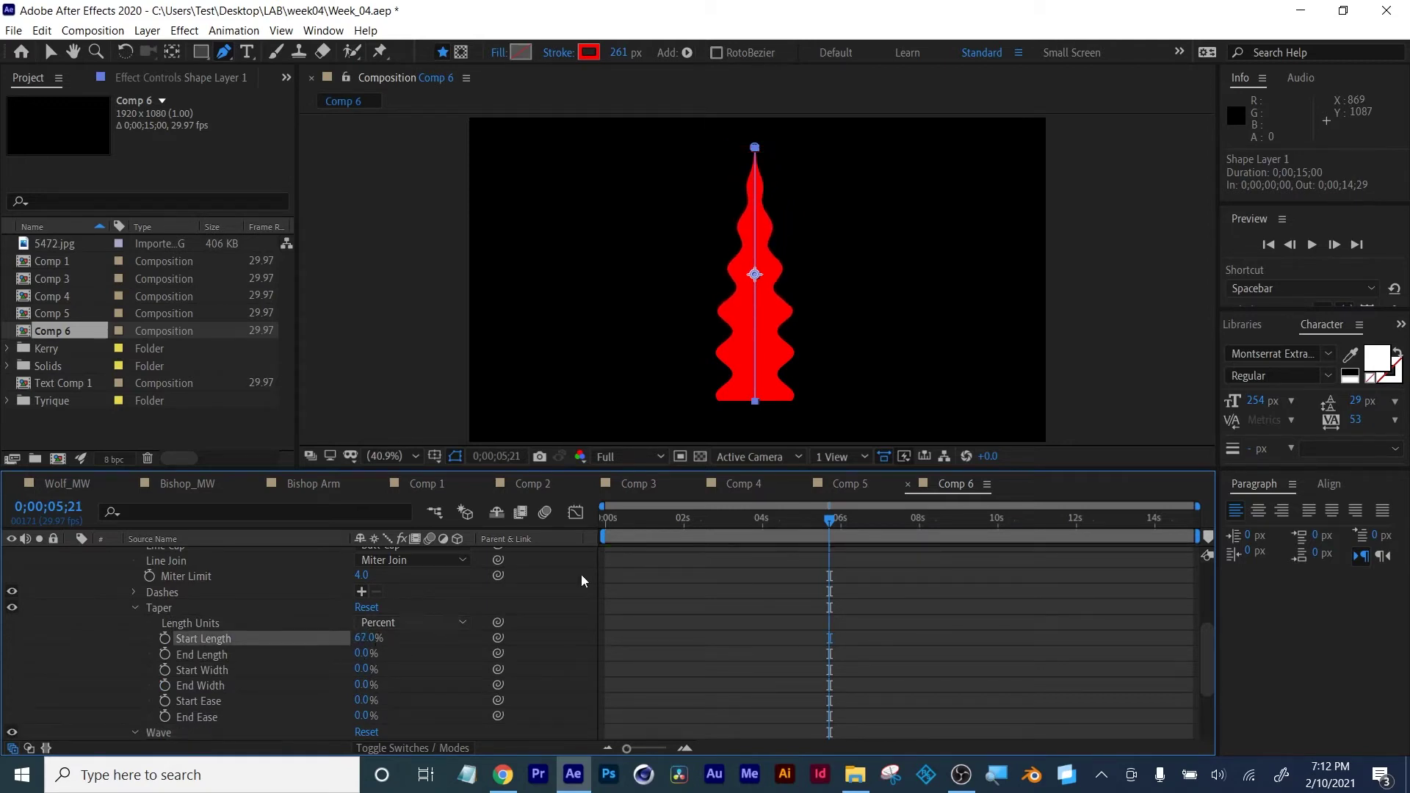
{"action": "key", "text": "space"}
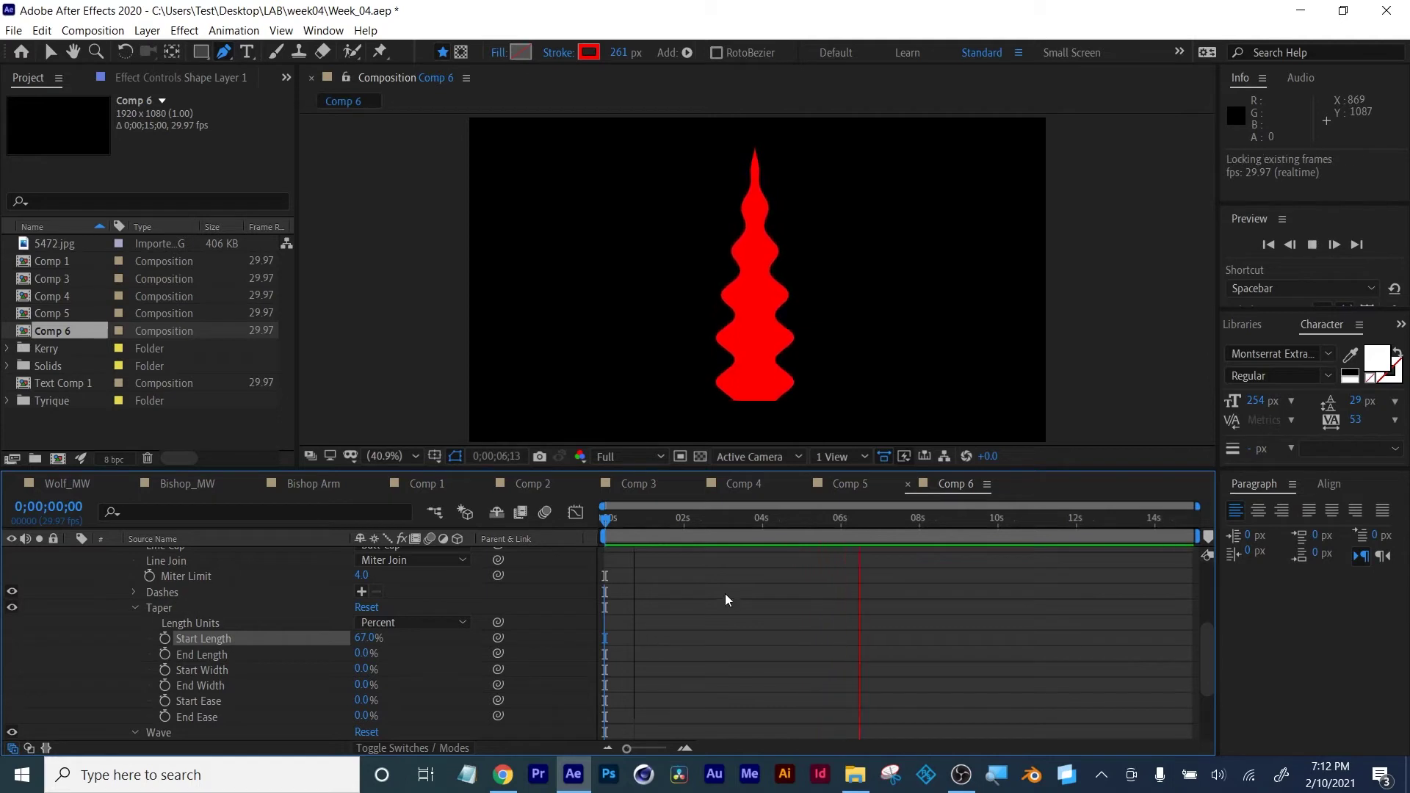
{"action": "key", "text": "u"}
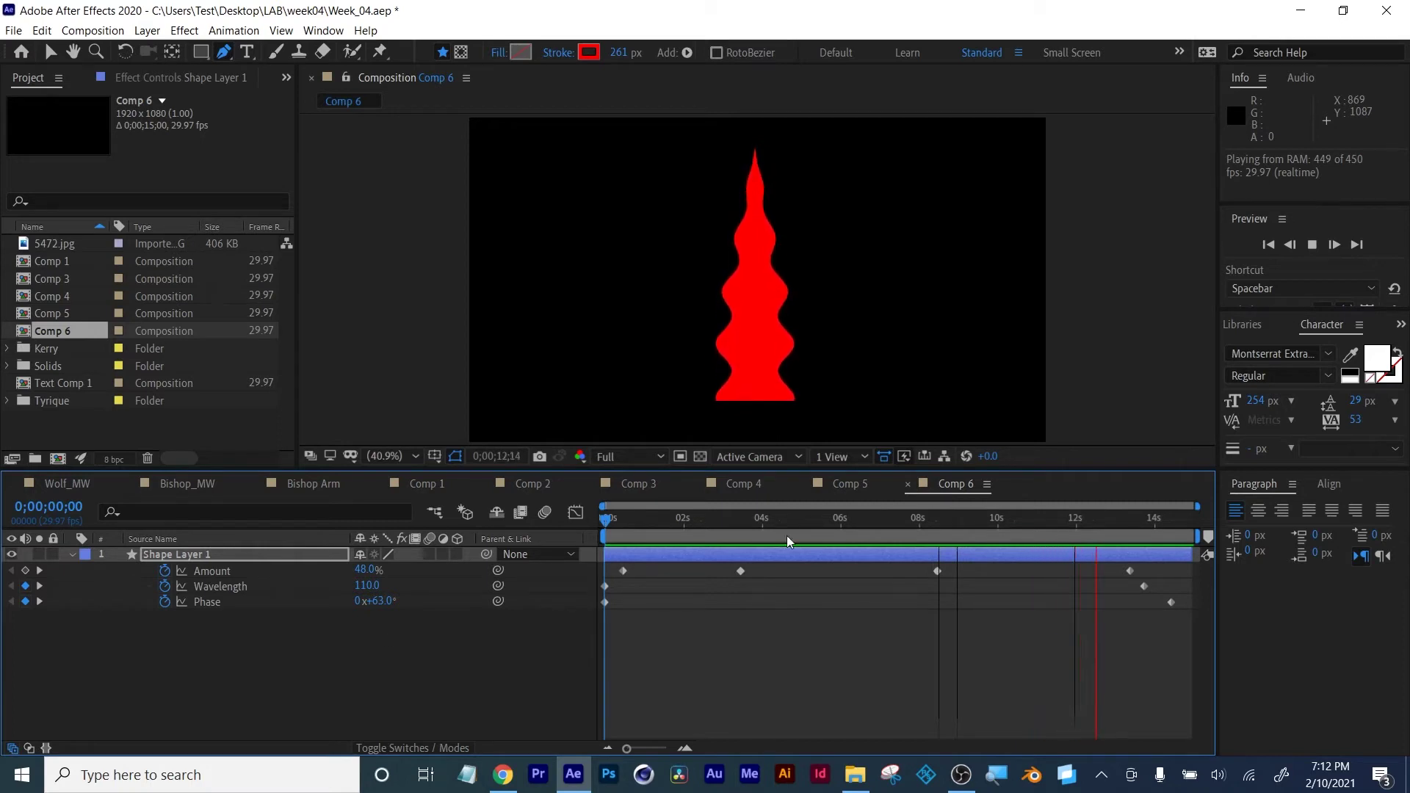
{"action": "key", "text": "u"}
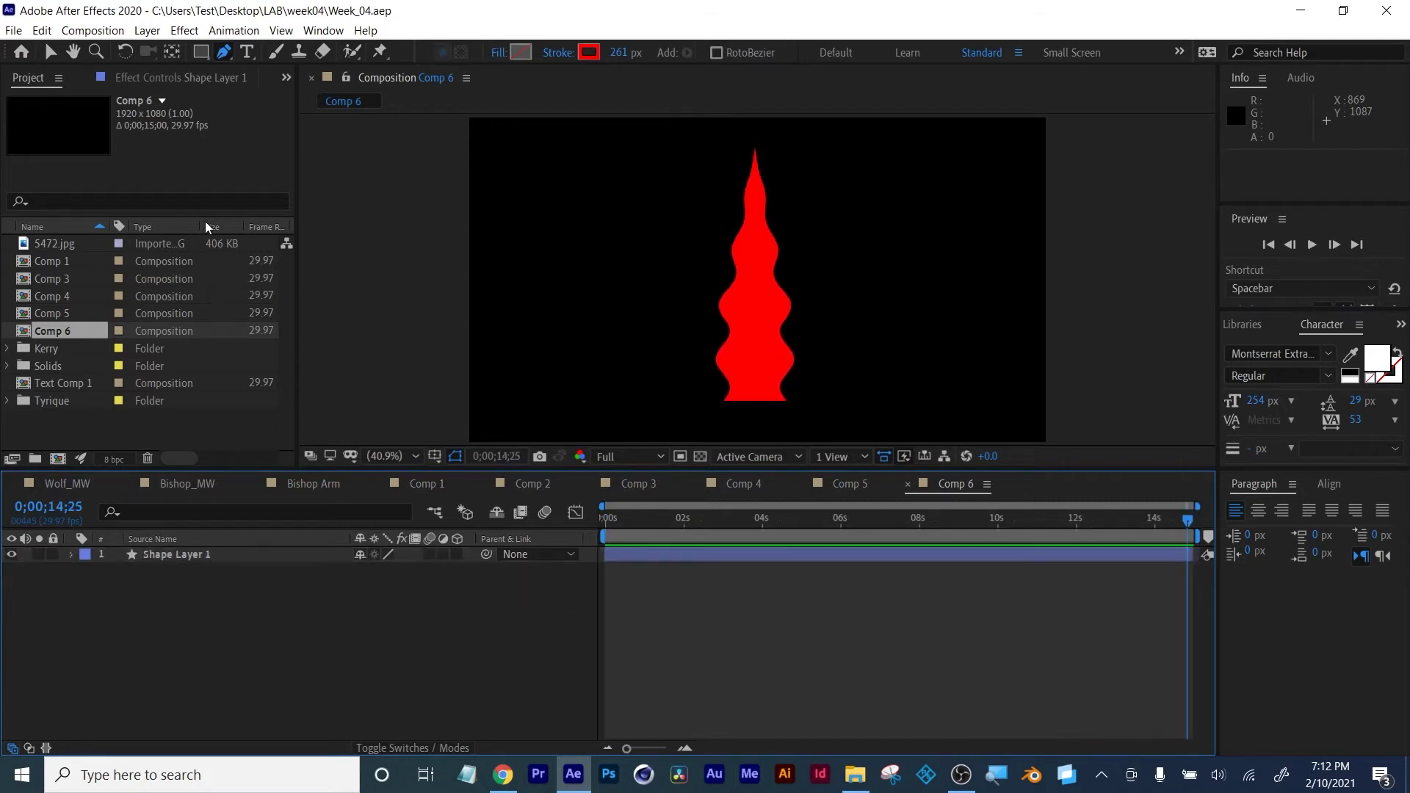
Hide Shape Layer 1 and draw a rectangle about 679 x 550 px in the middle of the composition
{"action": "left_click", "coordinate": [201, 51]}
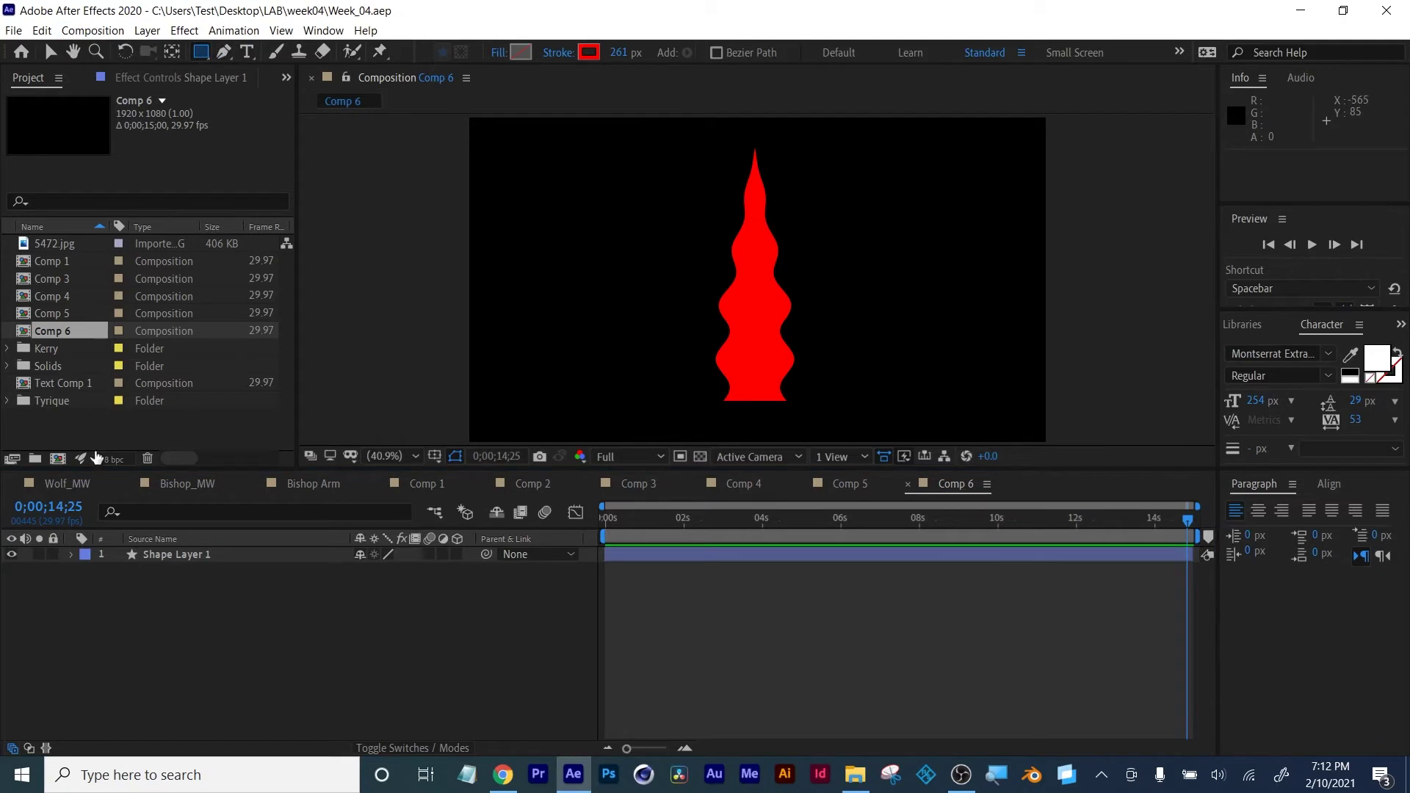
{"action": "left_click", "coordinate": [11, 556]}
{"action": "left_click_drag", "start_coordinate": [647, 192], "coordinate": [851, 358]}
Give the rectangle a solid blue fill (#067CFF) and set its stroke to None
{"action": "left_click", "coordinate": [503, 56]}
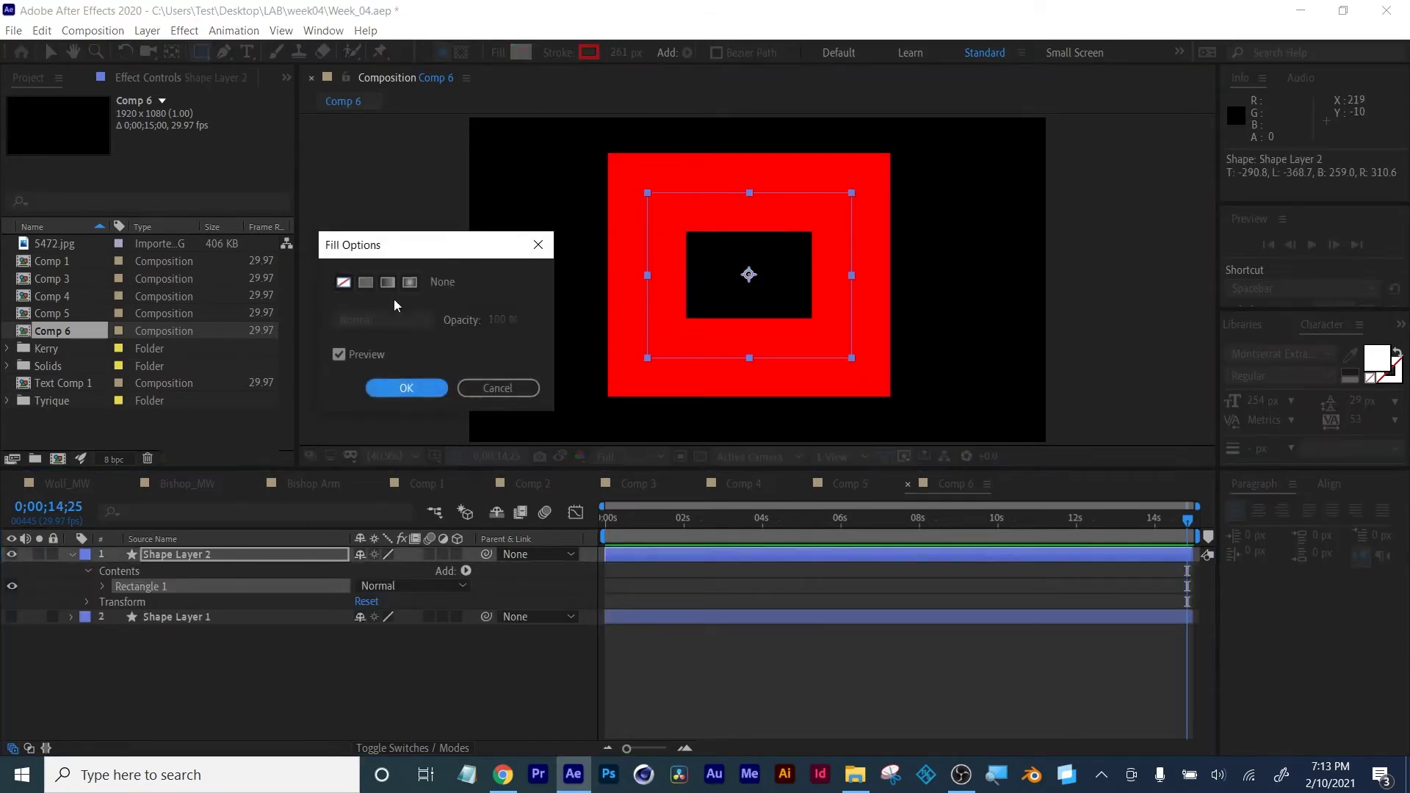
{"action": "left_click", "coordinate": [368, 279]}
{"action": "left_click", "coordinate": [403, 387]}
{"action": "left_click", "coordinate": [558, 52]}
{"action": "left_click", "coordinate": [342, 280]}
{"action": "left_click", "coordinate": [403, 387]}
{"action": "left_click", "coordinate": [524, 52]}
{"action": "left_click", "coordinate": [1128, 608]}
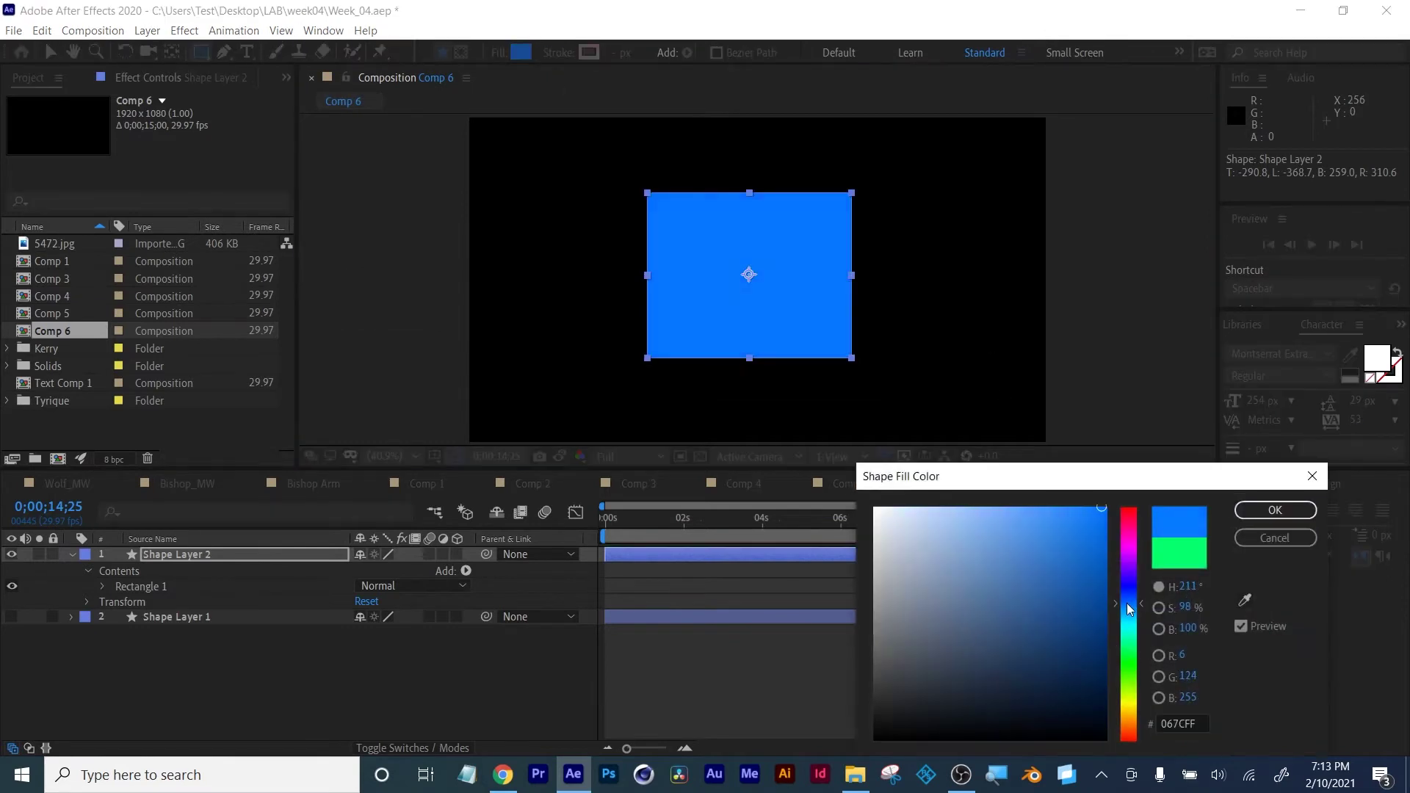
{"action": "left_click", "coordinate": [1275, 510]}
Search the effects for "wave", apply Wave Warp to Shape Layer 2, and view the composition at 50%
{"action": "left_click", "coordinate": [1400, 324]}
{"action": "left_click", "coordinate": [1379, 403]}
{"action": "type", "text": "wave"}
{"action": "left_click", "coordinate": [1306, 420]}
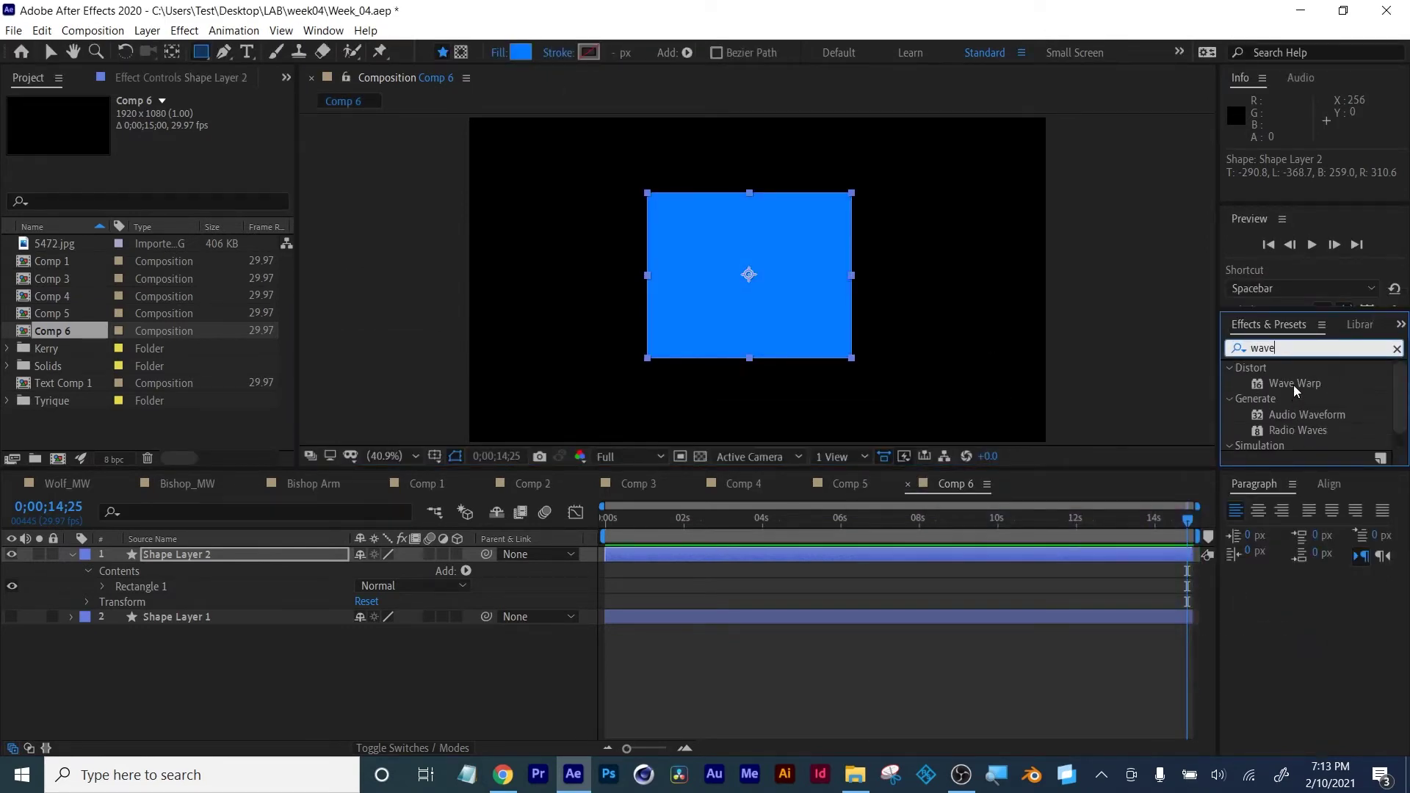
{"action": "mouse_move", "coordinate": [1293, 384]}
{"action": "left_mouse_down"}
{"action": "mouse_move", "coordinate": [832, 563]}
{"action": "mouse_move", "coordinate": [796, 623]}
{"action": "mouse_move", "coordinate": [805, 561]}
{"action": "left_mouse_up"}
{"action": "key", "text": "period"}
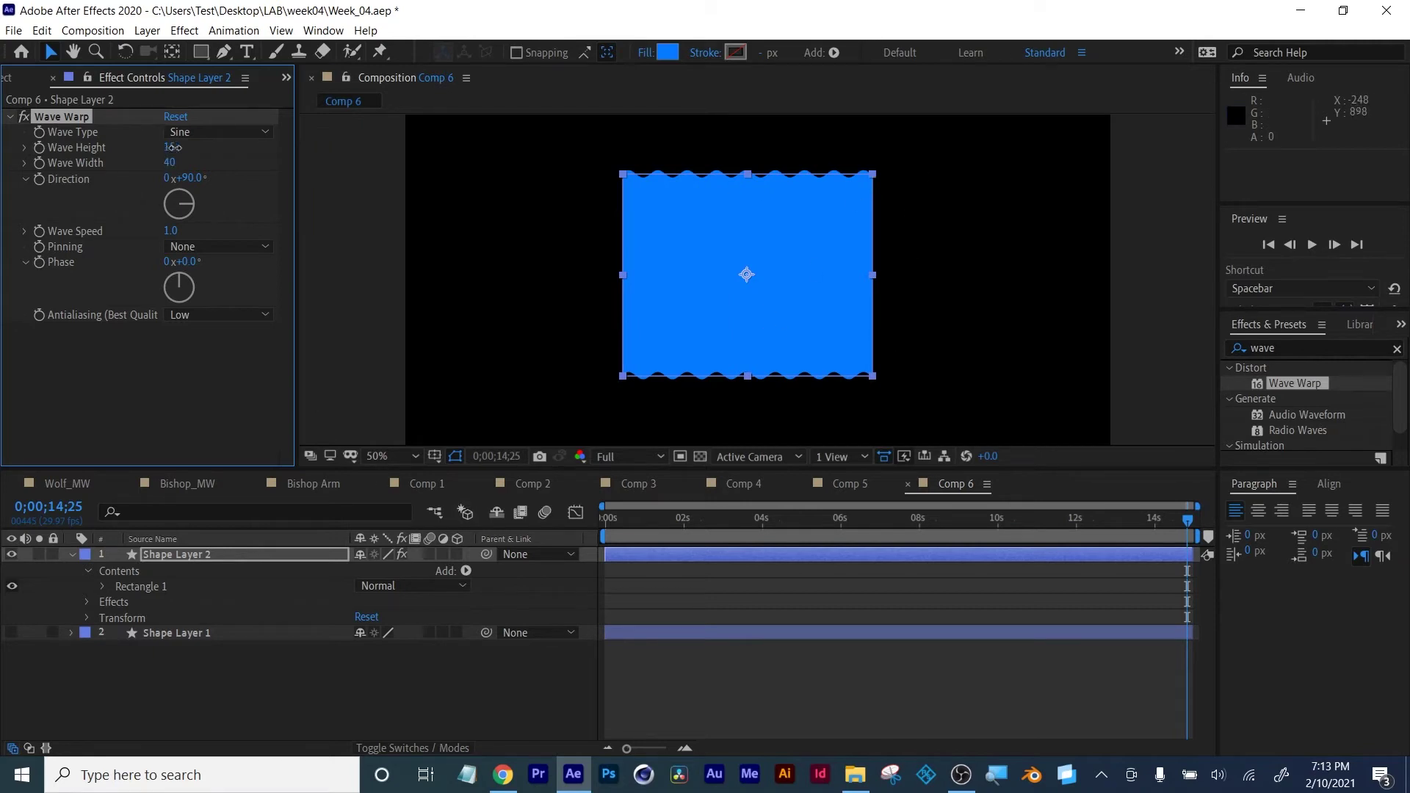
Set Wave Warp's Wave Height to 24, Wave Width to 72 and Direction to 51° on Shape Layer 2
{"action": "mouse_move", "coordinate": [174, 147]}
{"action": "left_mouse_down"}
{"action": "mouse_move", "coordinate": [220, 150]}
{"action": "mouse_move", "coordinate": [184, 149]}
{"action": "left_mouse_up"}
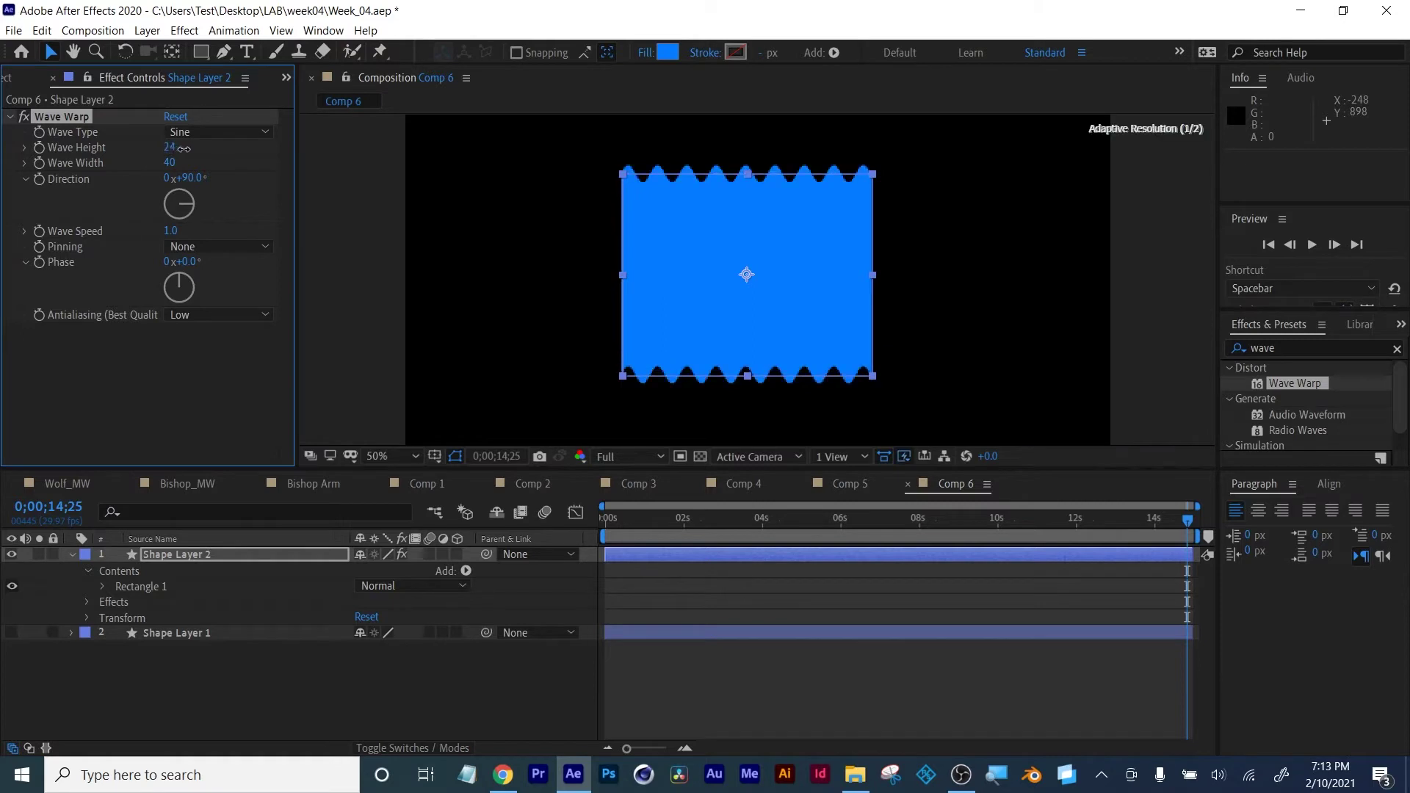
{"action": "left_click", "coordinate": [195, 133]}
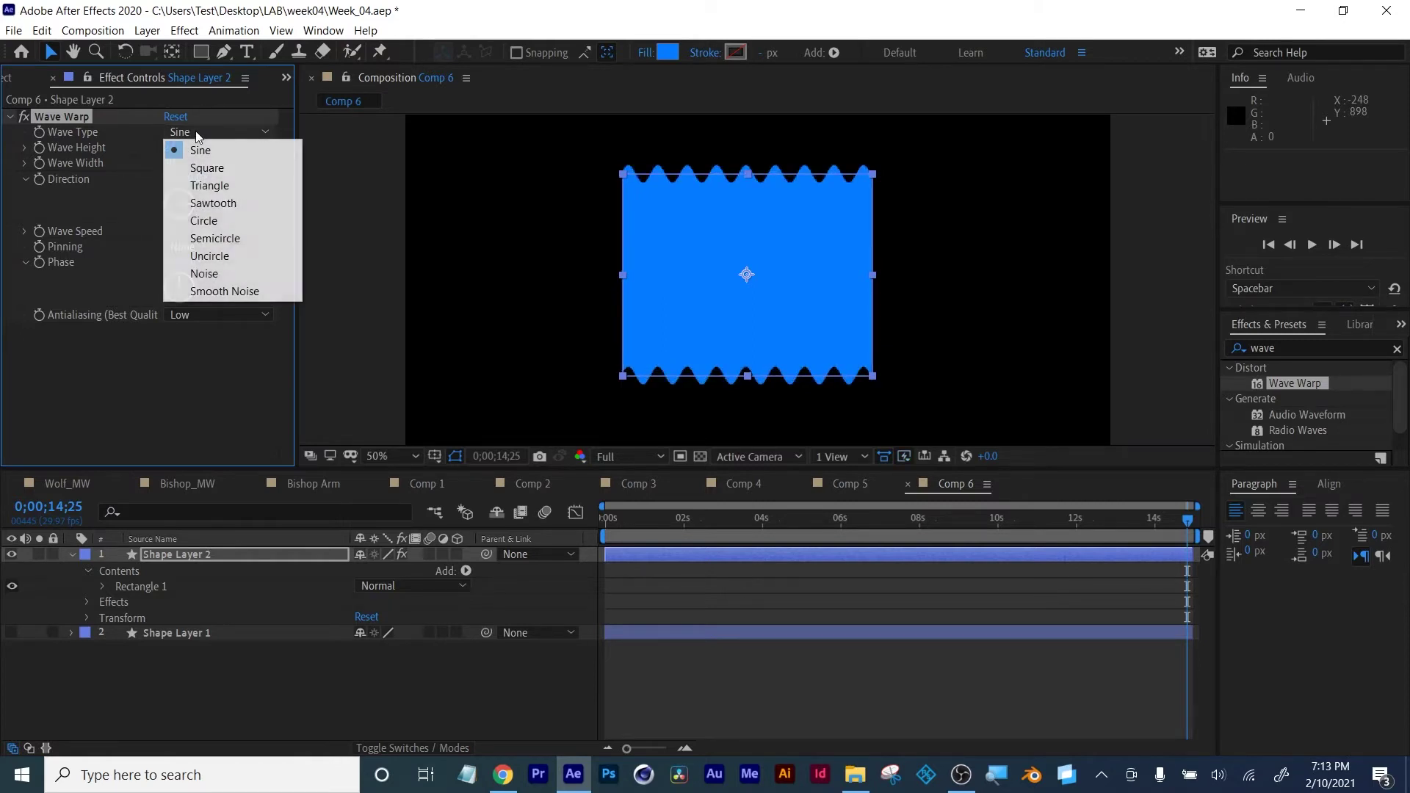
{"action": "left_click", "coordinate": [65, 424]}
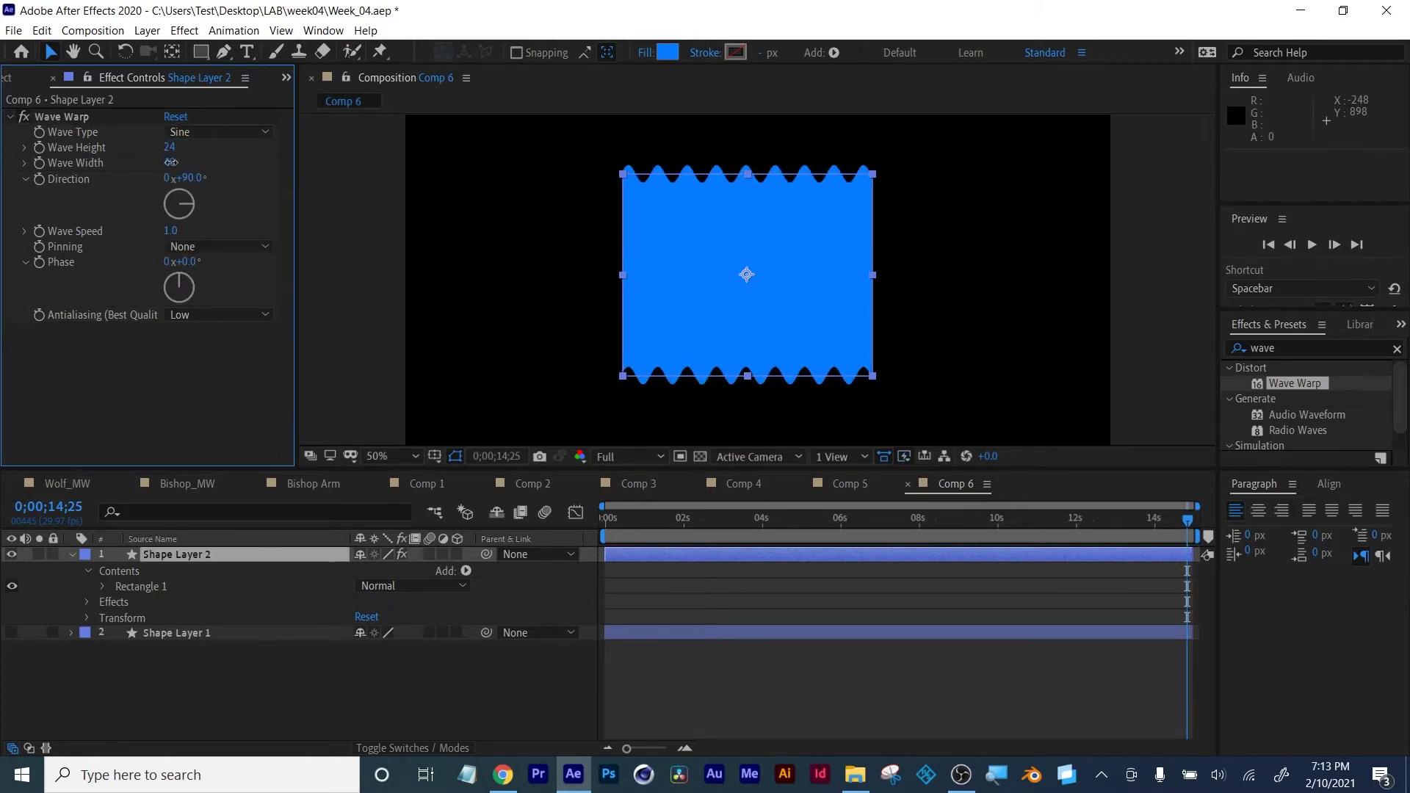
{"action": "left_click_drag", "start_coordinate": [172, 161], "coordinate": [488, 183]}
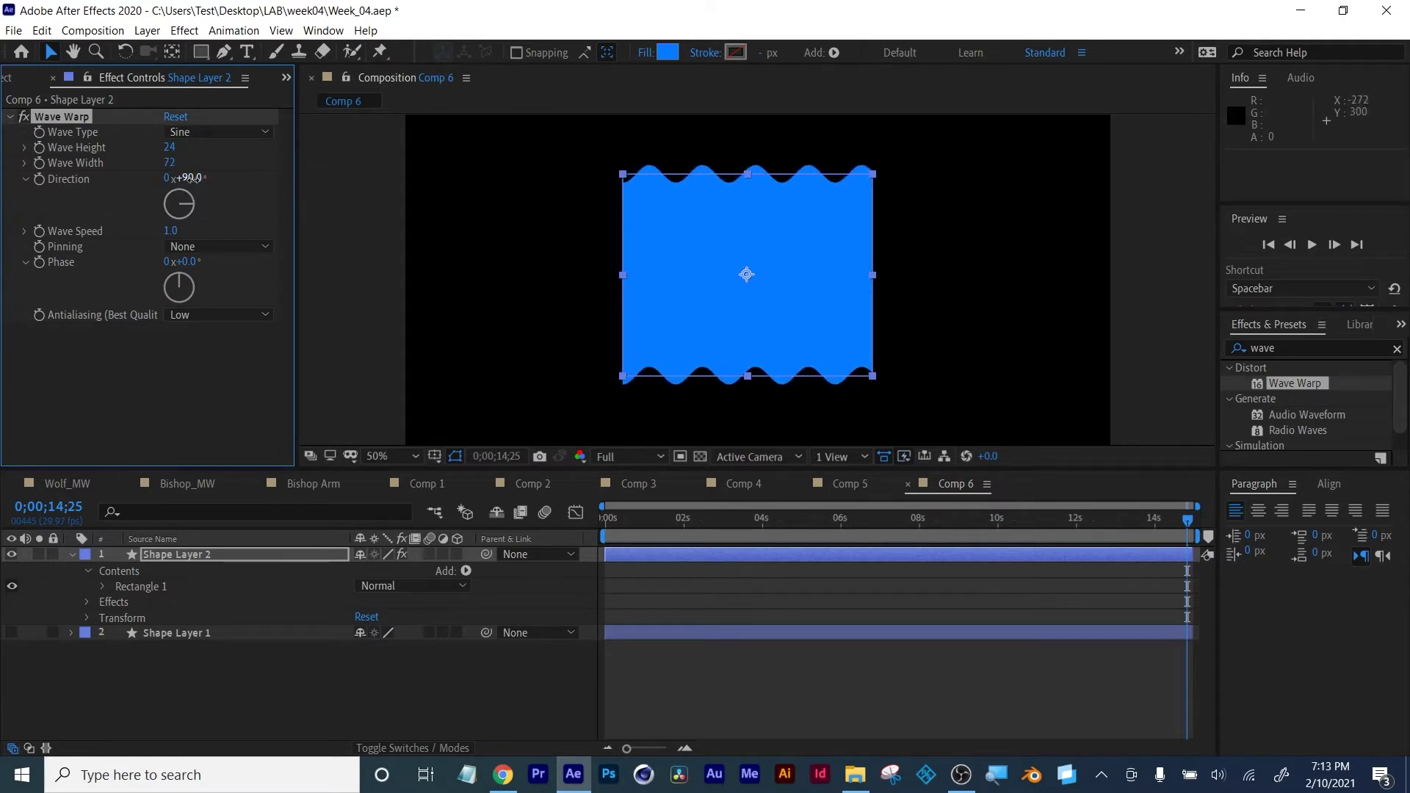
{"action": "left_click_drag", "start_coordinate": [191, 179], "coordinate": [158, 180]}
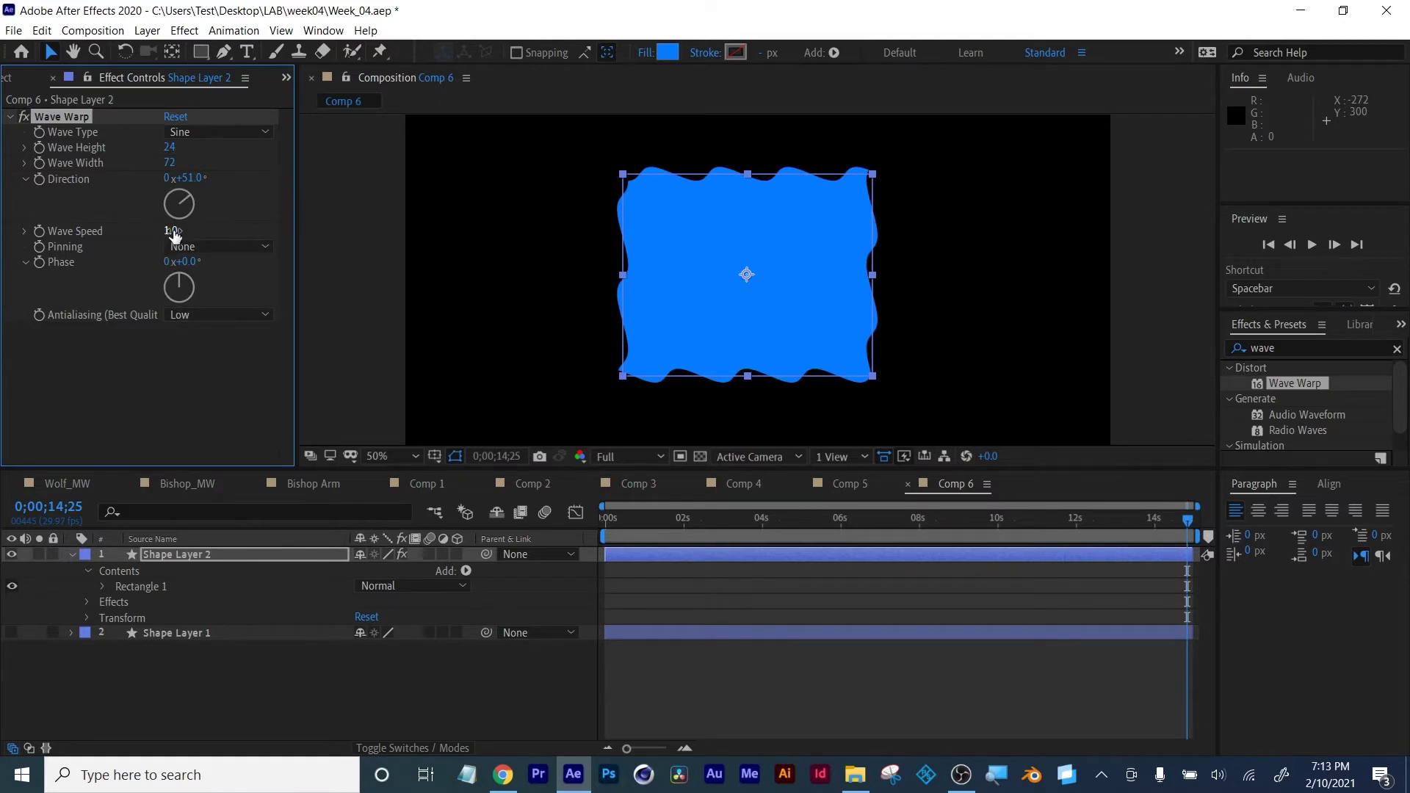
Set Wave Warp's Wave Speed to 0.2 and preview the rectangle's wave motion
{"action": "left_click", "coordinate": [584, 527]}
{"action": "key", "text": "space"}
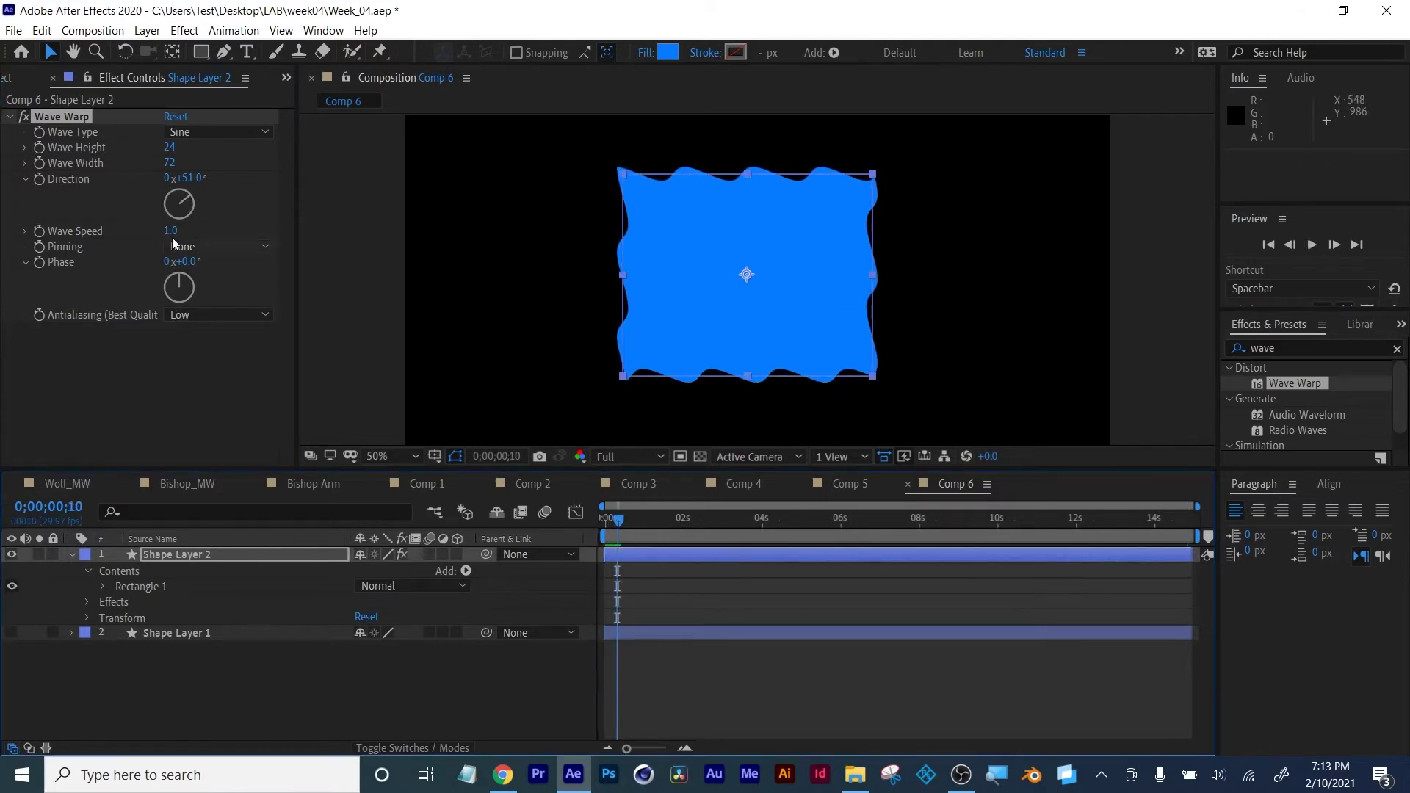
{"action": "mouse_move", "coordinate": [170, 230]}
{"action": "left_mouse_down"}
{"action": "mouse_move", "coordinate": [142, 258]}
{"action": "mouse_move", "coordinate": [151, 232]}
{"action": "left_mouse_up"}
{"action": "key", "text": "space"}
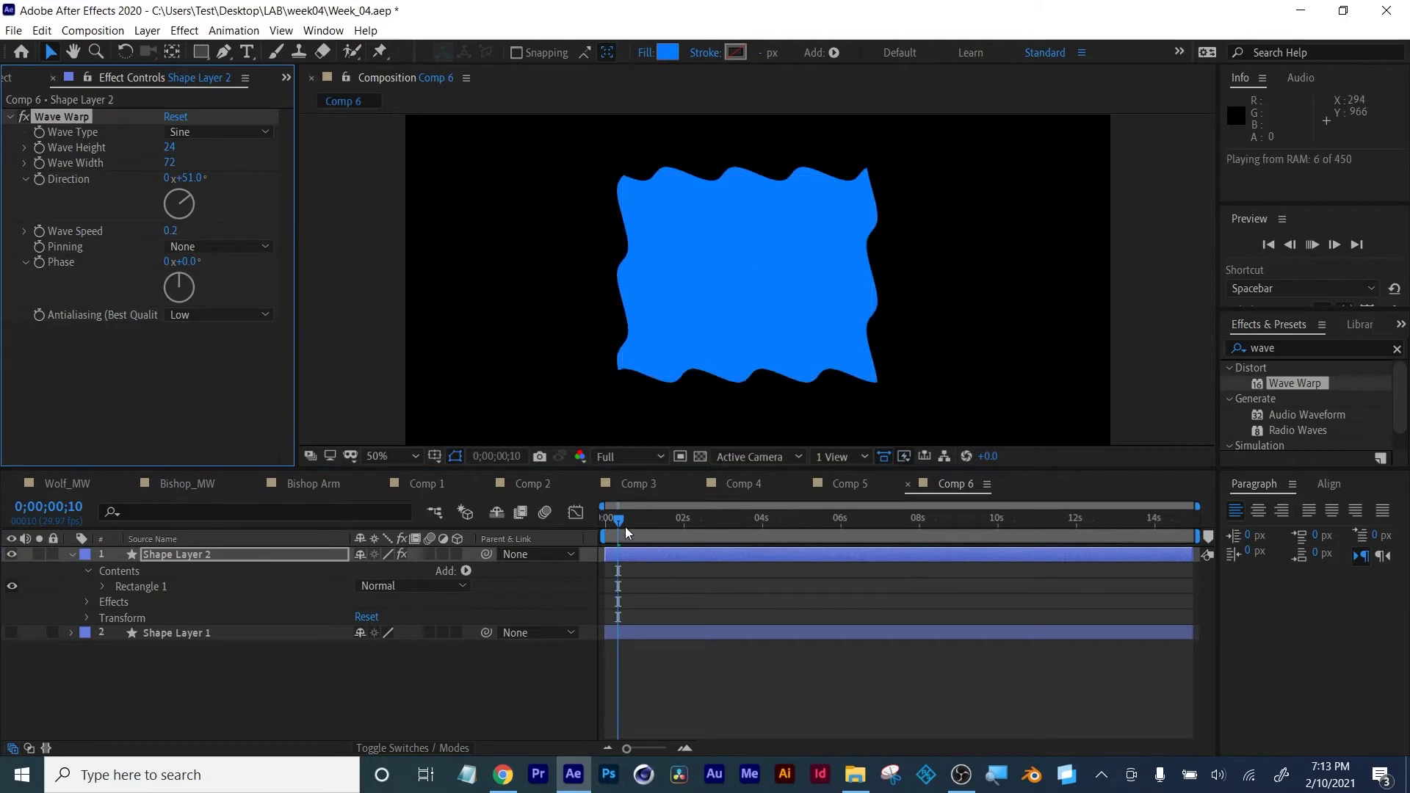
{"action": "key", "text": "space"}
{"action": "left_click_drag", "start_coordinate": [636, 526], "coordinate": [867, 520]}
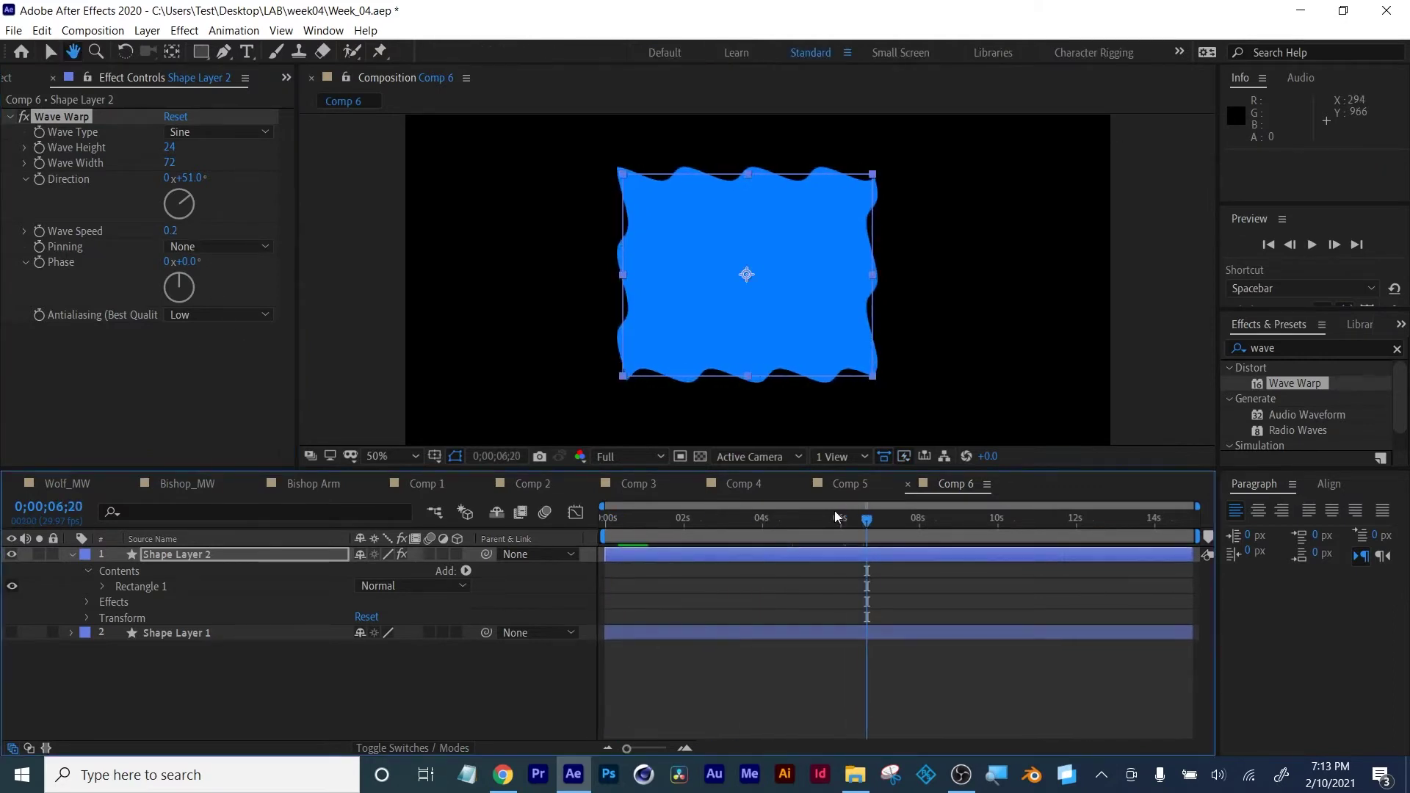
Set Wave Warp's Pinning to Top Edge, Phase to 21° and Antialiasing to High, and scrub through the result
{"action": "left_click", "coordinate": [217, 247]}
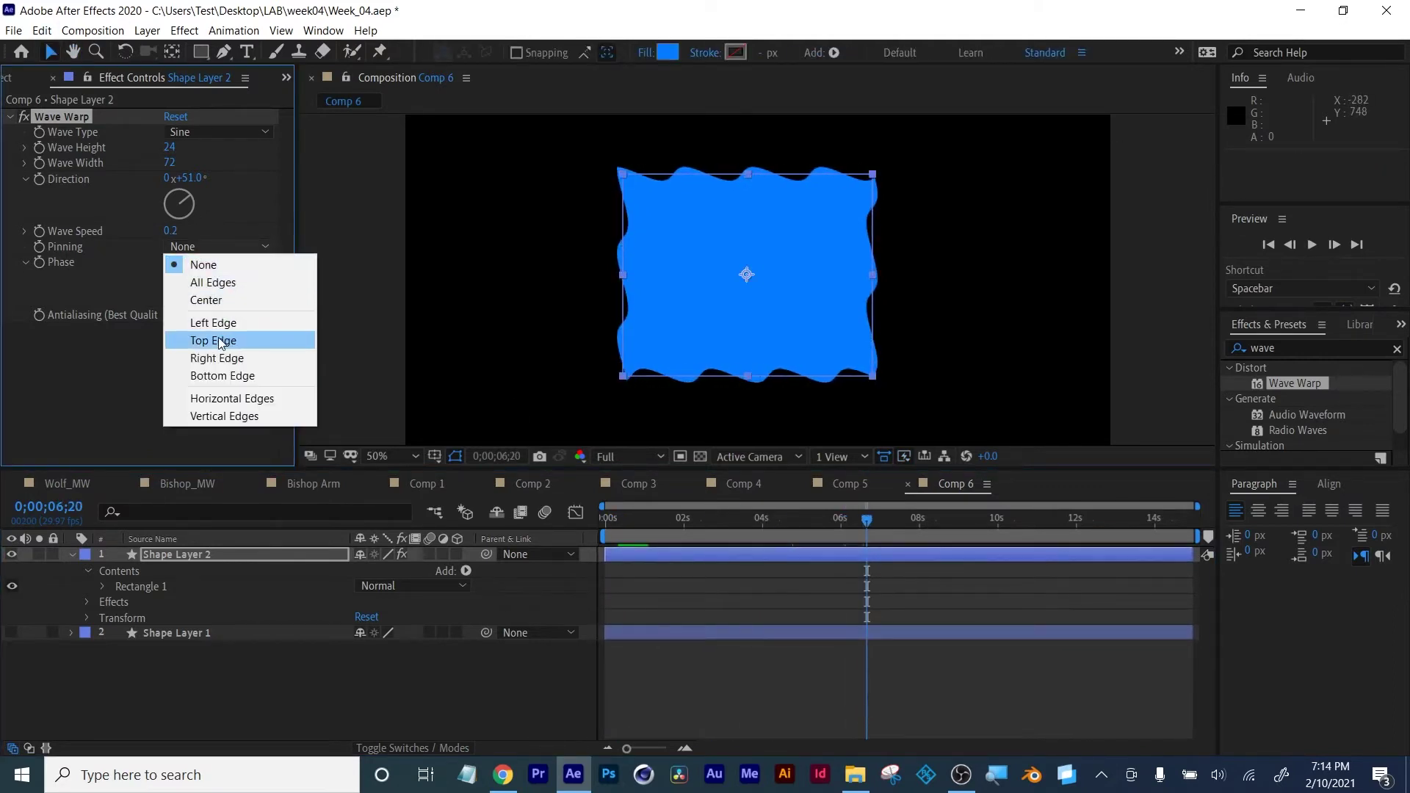
{"action": "left_click", "coordinate": [221, 340]}
{"action": "left_click_drag", "start_coordinate": [187, 263], "coordinate": [207, 267]}
{"action": "left_click", "coordinate": [220, 315]}
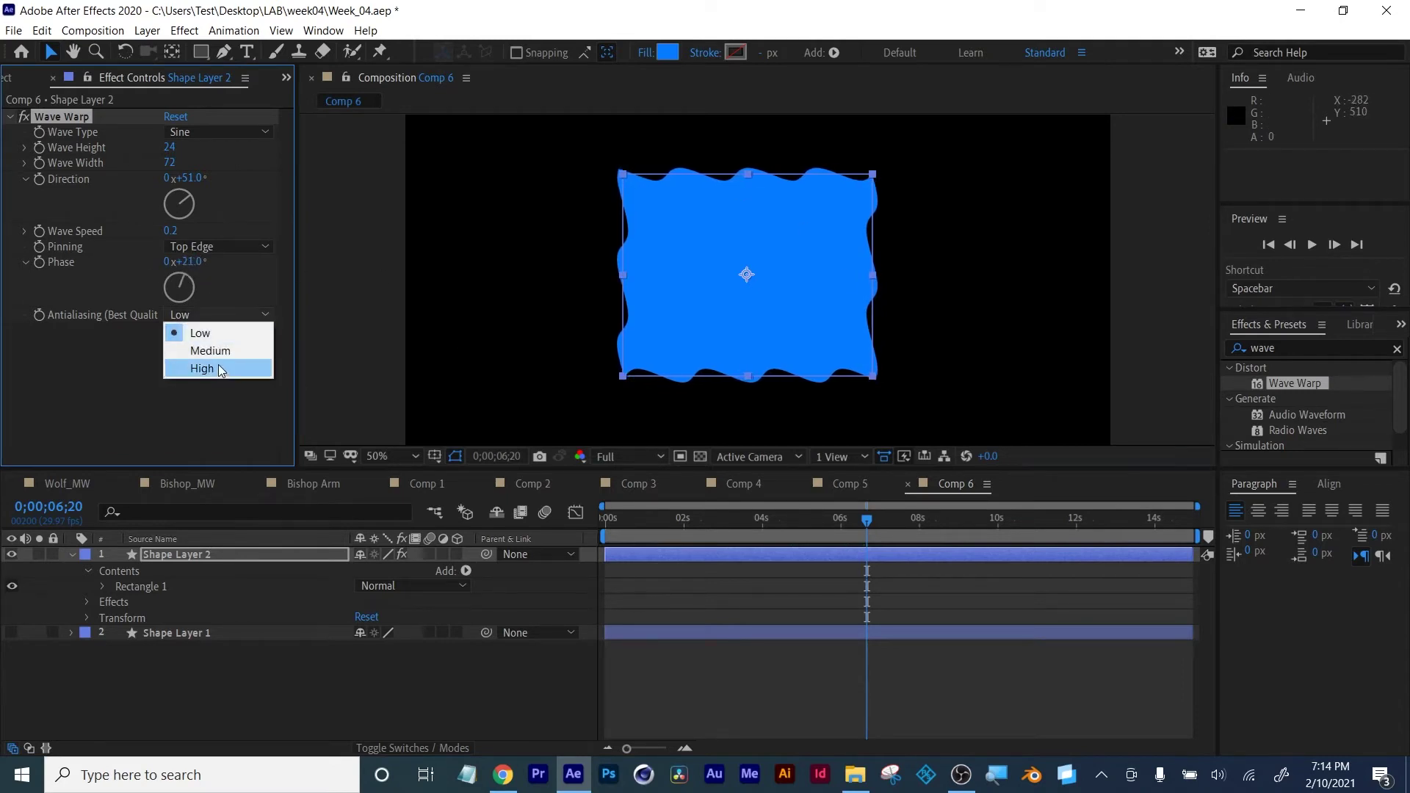
{"action": "left_click", "coordinate": [205, 367]}
{"action": "left_click_drag", "start_coordinate": [640, 526], "coordinate": [981, 562]}
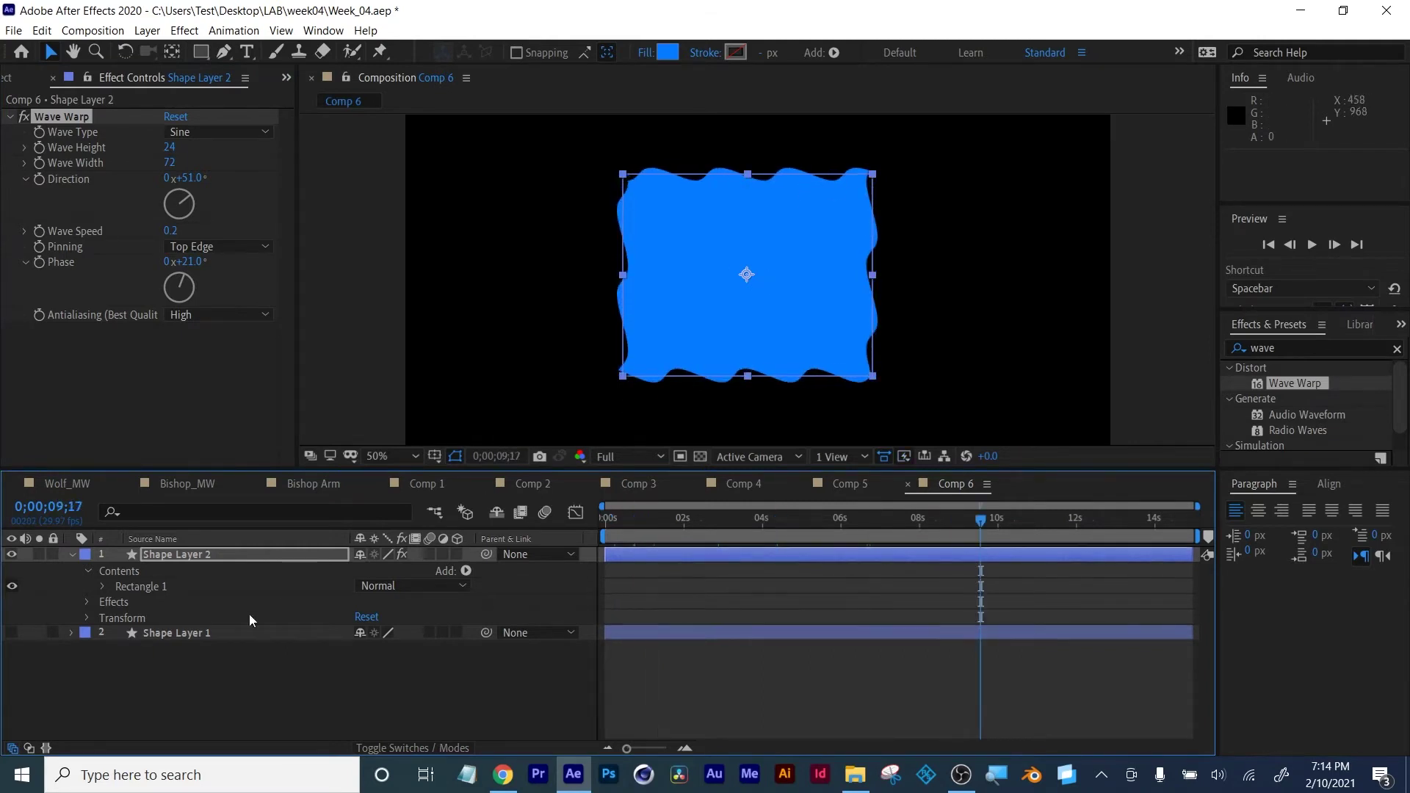
Draw a rectangular mask about 926 x 300 px over the lower half of Shape Layer 2 and set it to Subtract
{"action": "left_click", "coordinate": [205, 53]}
{"action": "left_click", "coordinate": [286, 50]}
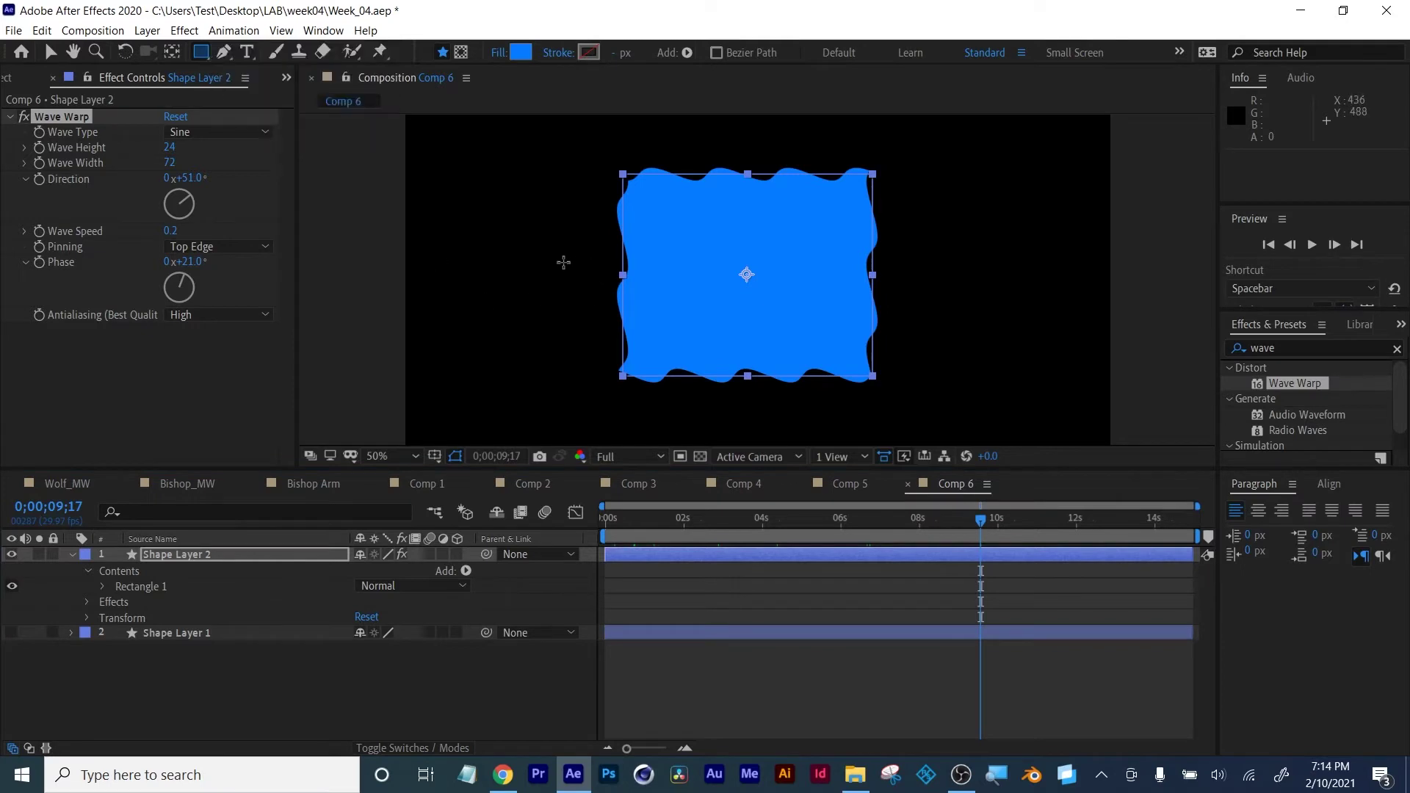
{"action": "left_click", "coordinate": [460, 53]}
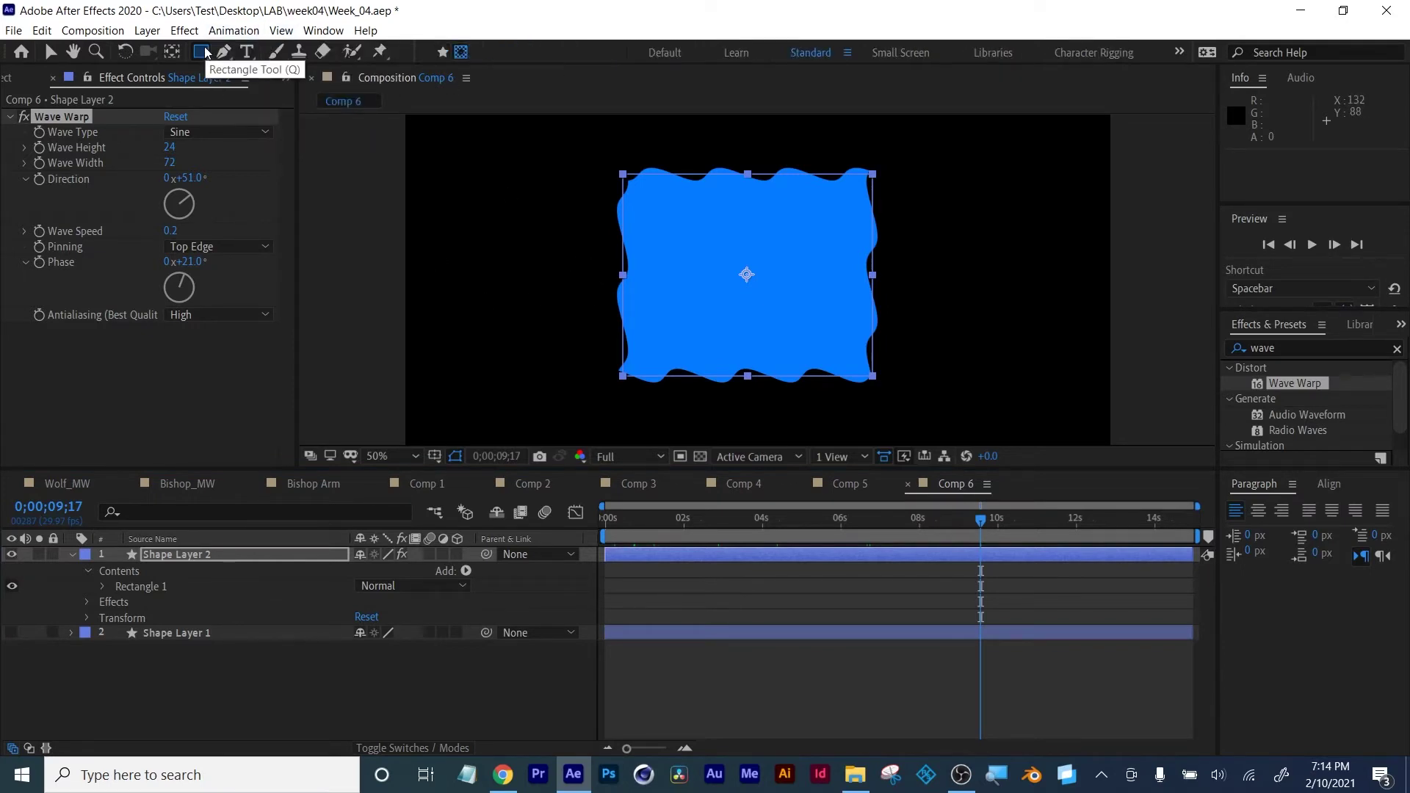
{"action": "left_click_drag", "start_coordinate": [581, 288], "coordinate": [921, 397]}
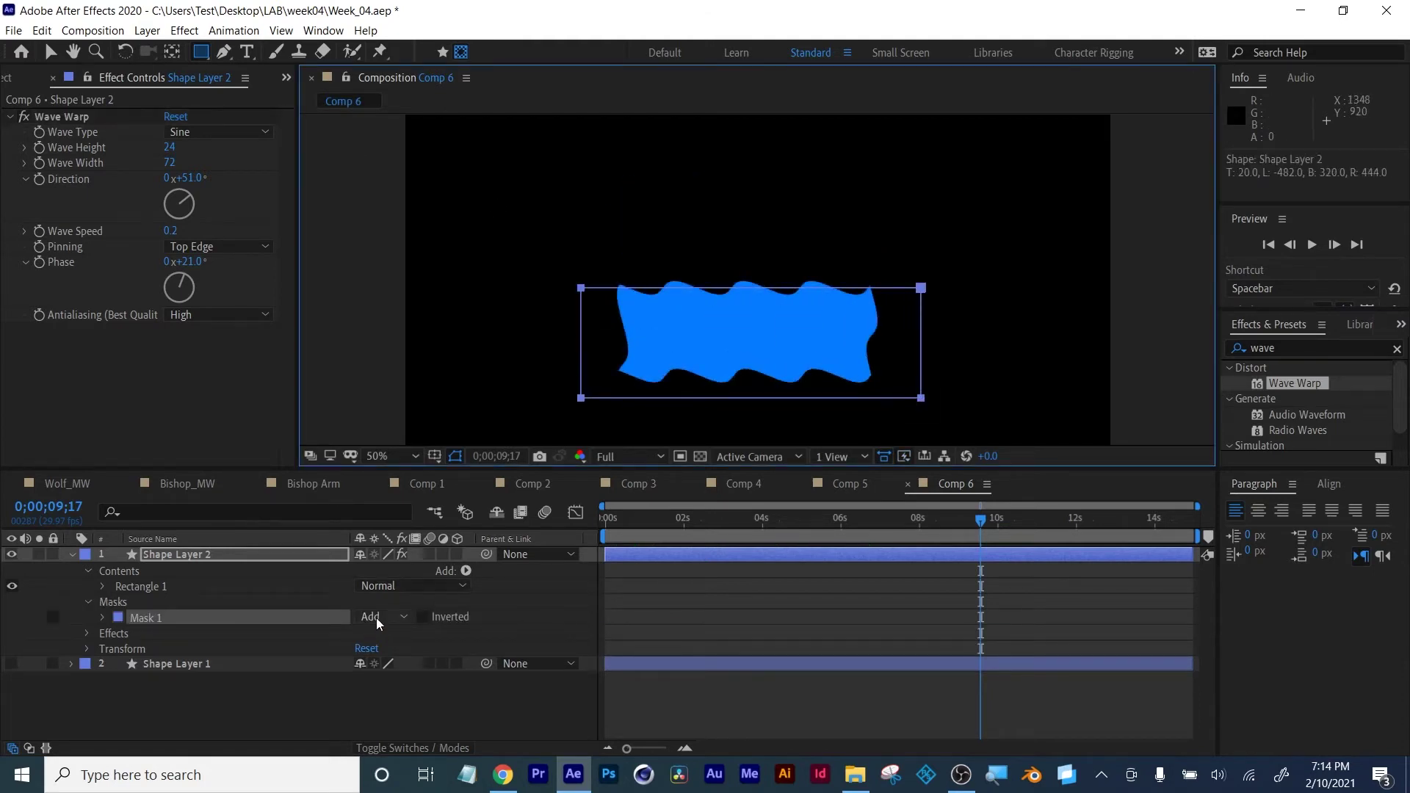
{"action": "left_click", "coordinate": [378, 621]}
{"action": "left_click", "coordinate": [387, 672]}
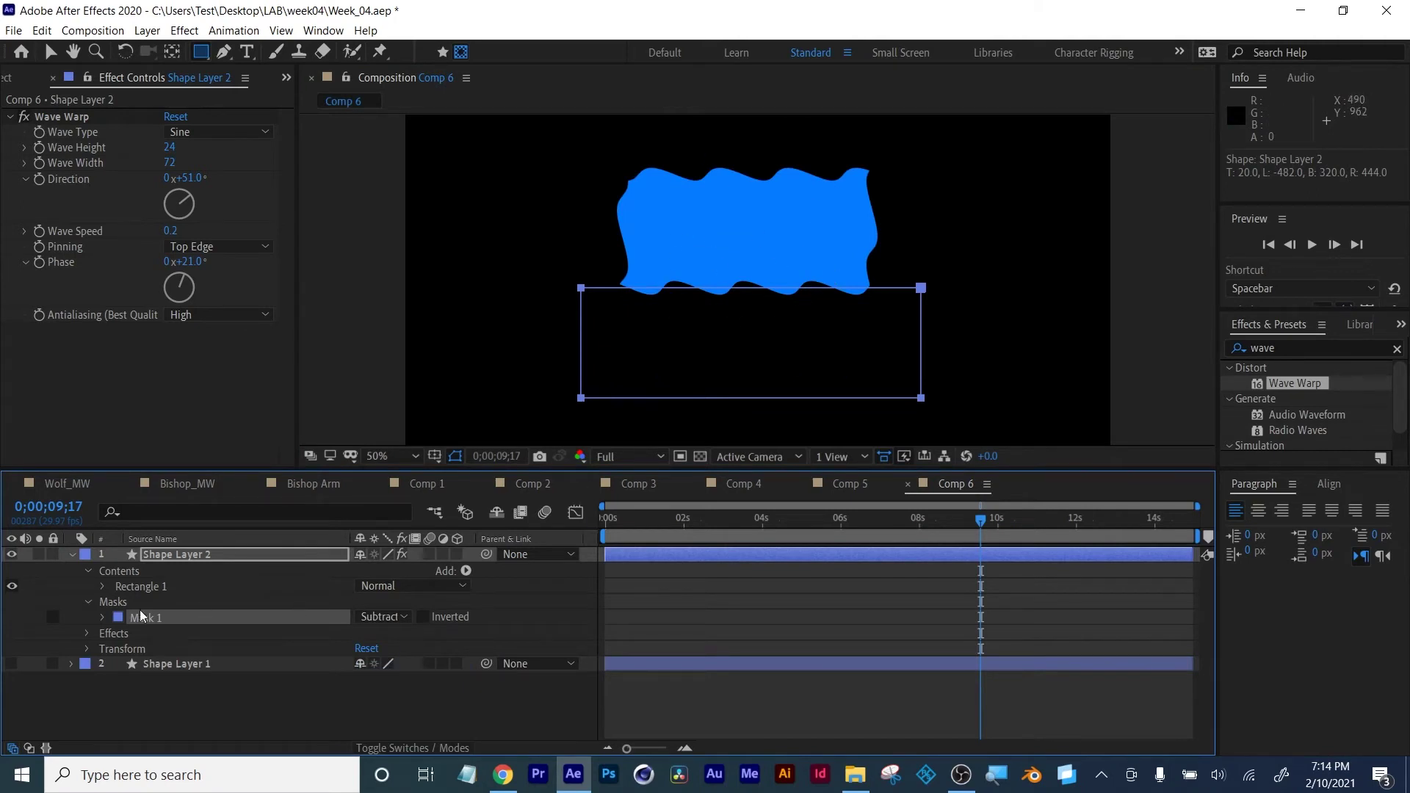
Collapse Shape Layer 2's properties and hide the layer
{"action": "left_click", "coordinate": [192, 556]}
{"action": "left_click", "coordinate": [72, 554]}
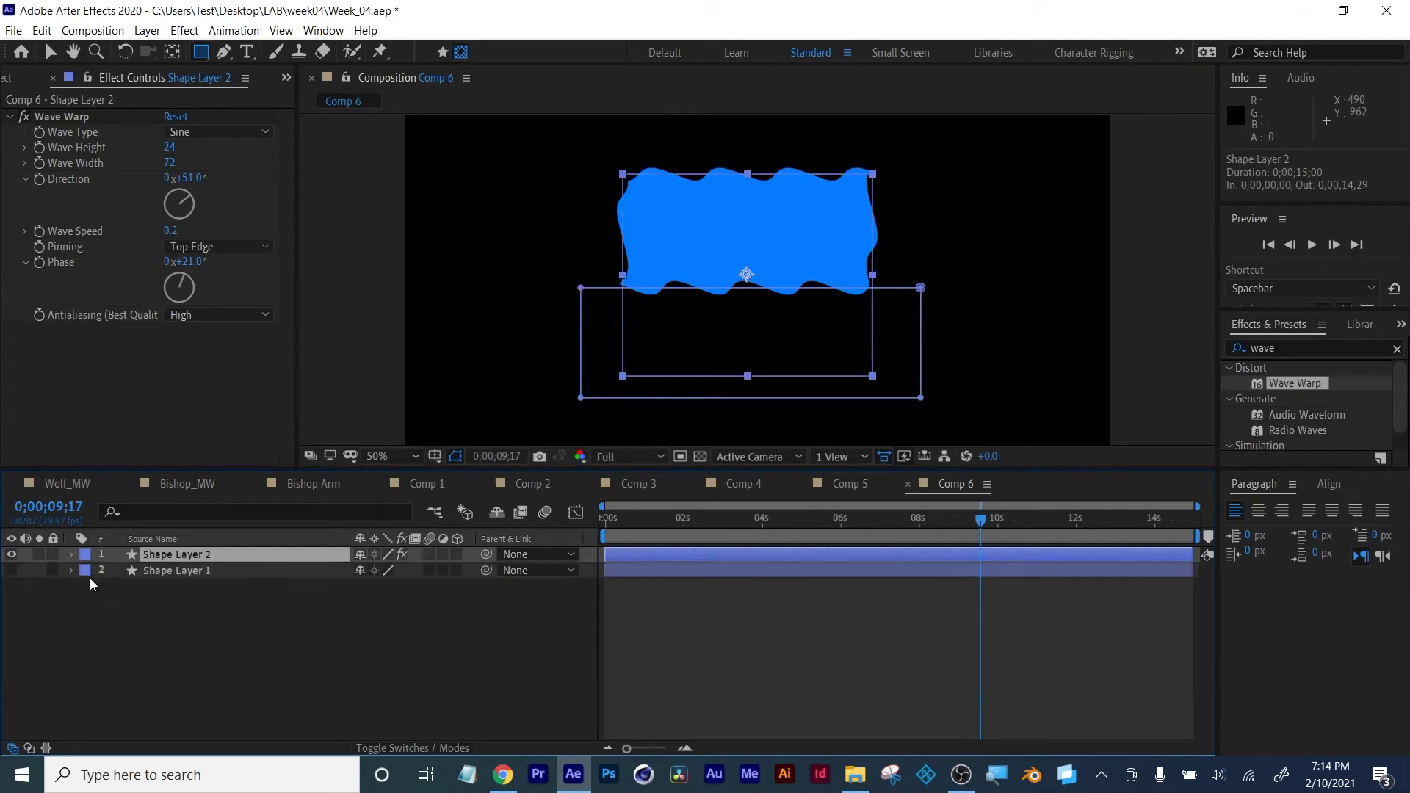
{"action": "left_click", "coordinate": [11, 556]}
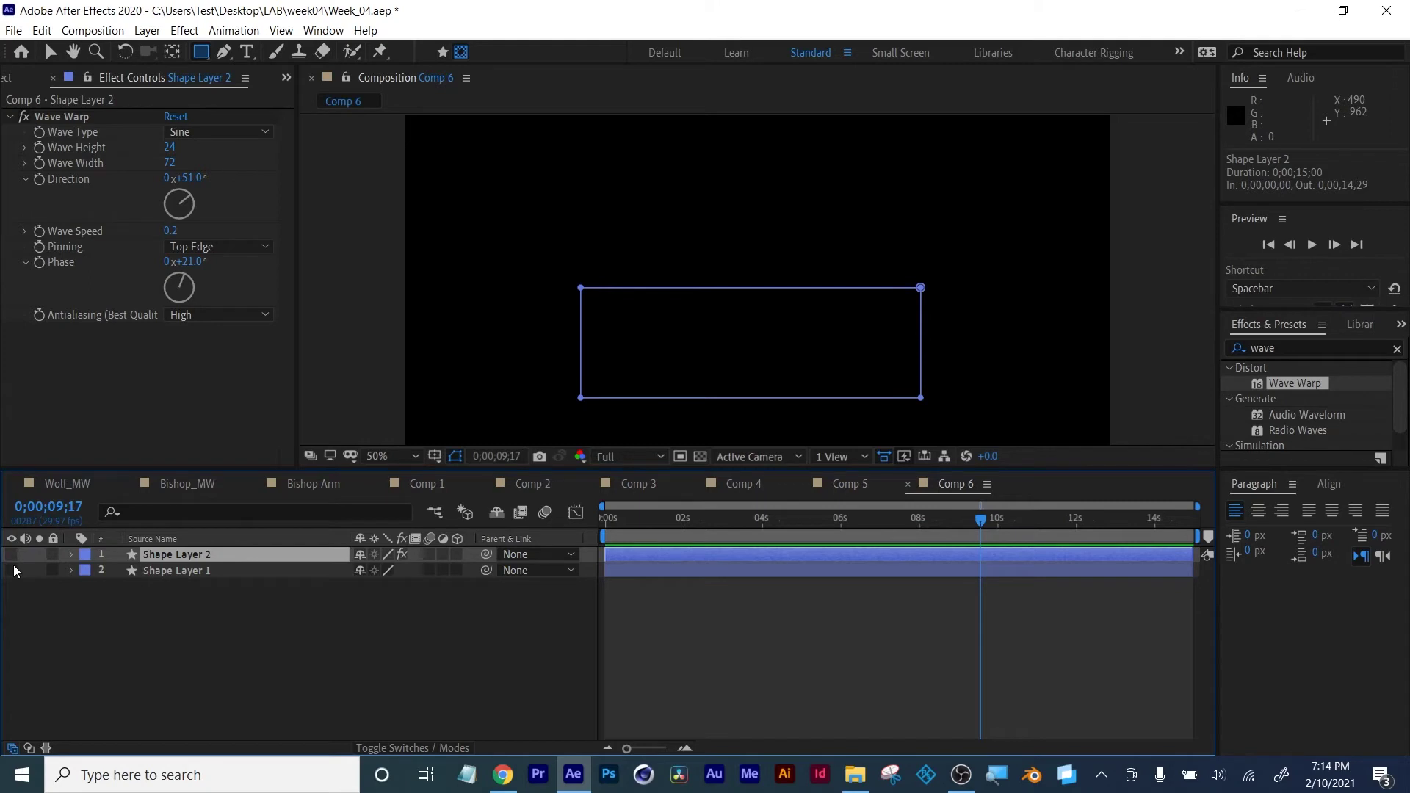
Create a new pale cyan solid, apply the Wave World simulation effect to it and preview the wireframe
{"action": "scroll", "coordinate": [1322, 411], "scroll_direction": "down", "scroll_amount": 1}
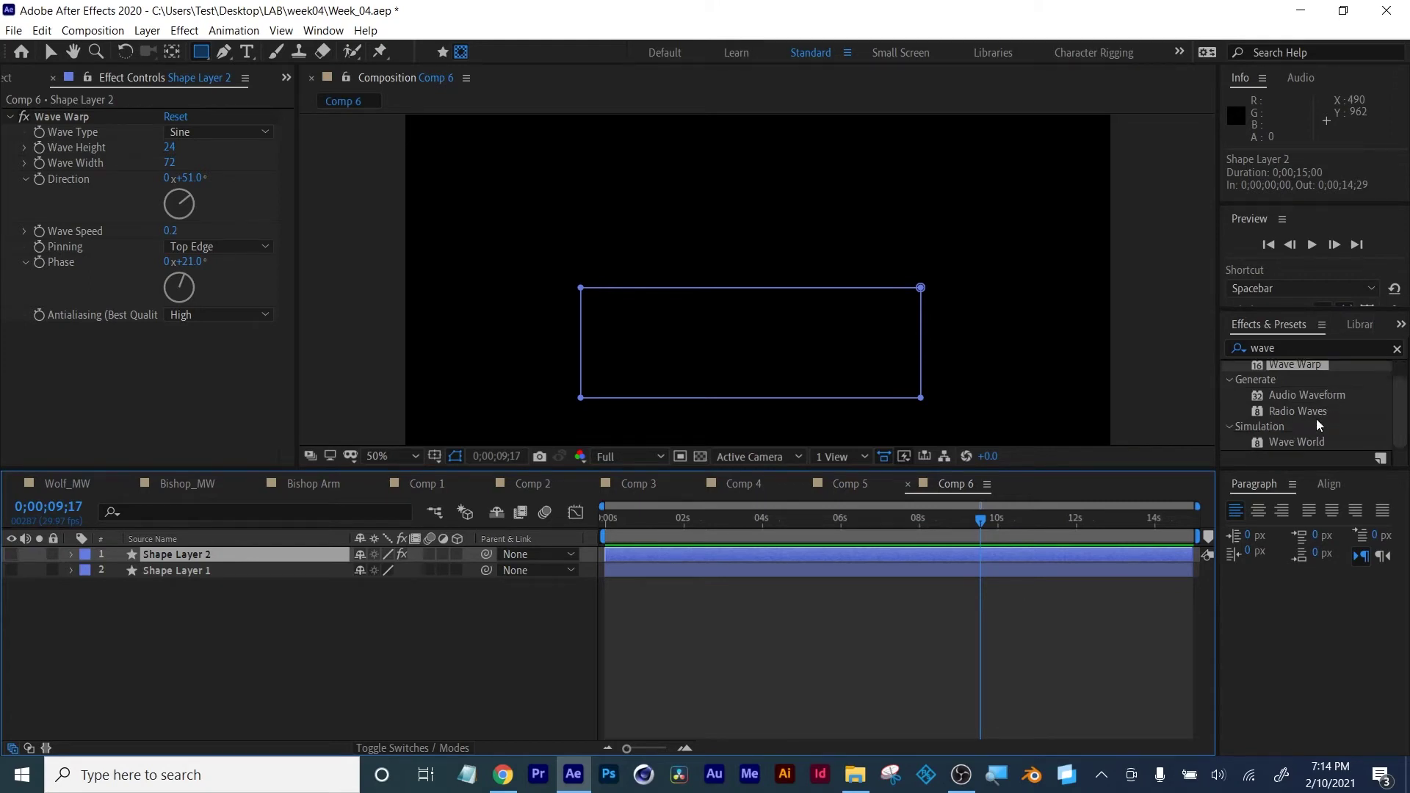
{"action": "left_click", "coordinate": [1301, 440]}
{"action": "left_click", "coordinate": [481, 604]}
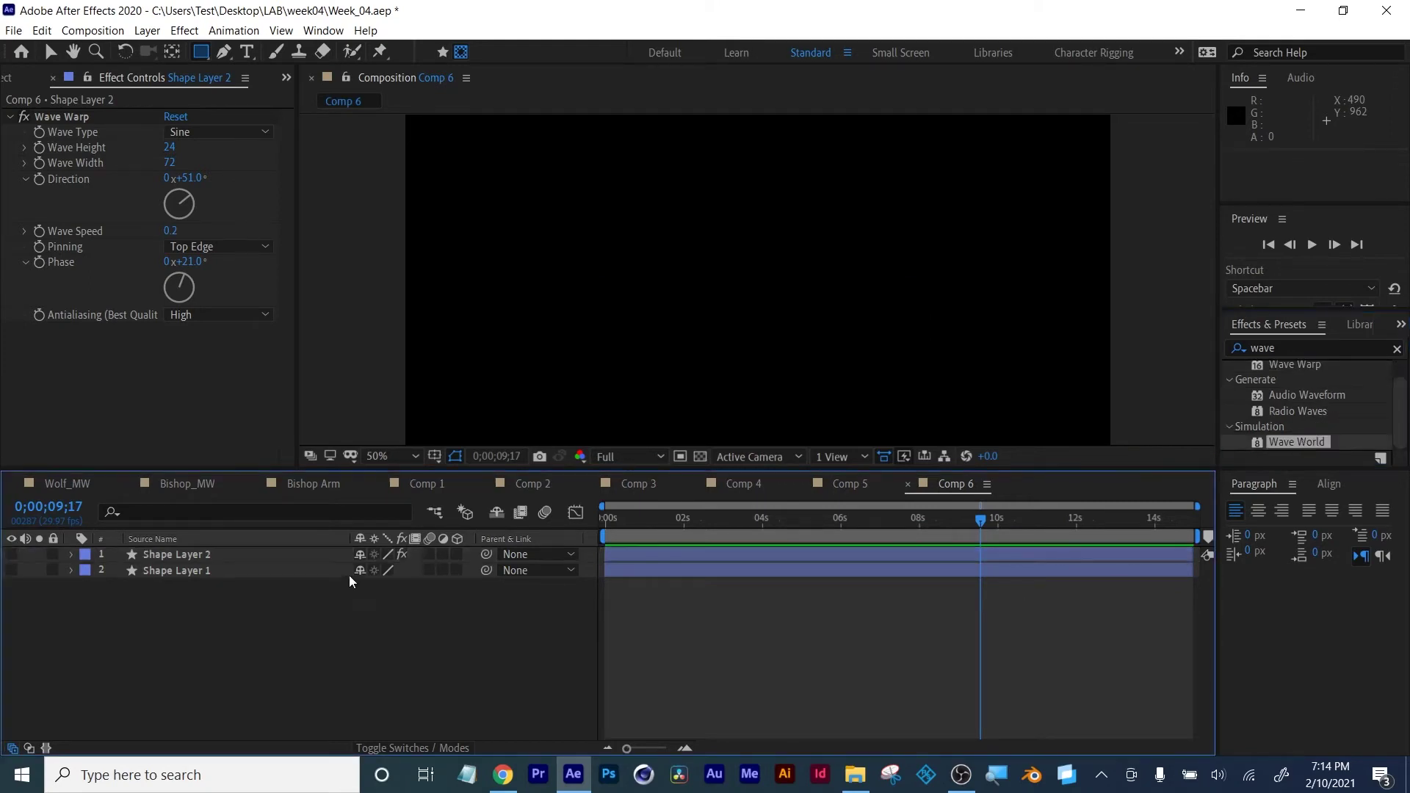
{"action": "left_click", "coordinate": [146, 31]}
{"action": "mouse_move", "coordinate": [287, 50]}
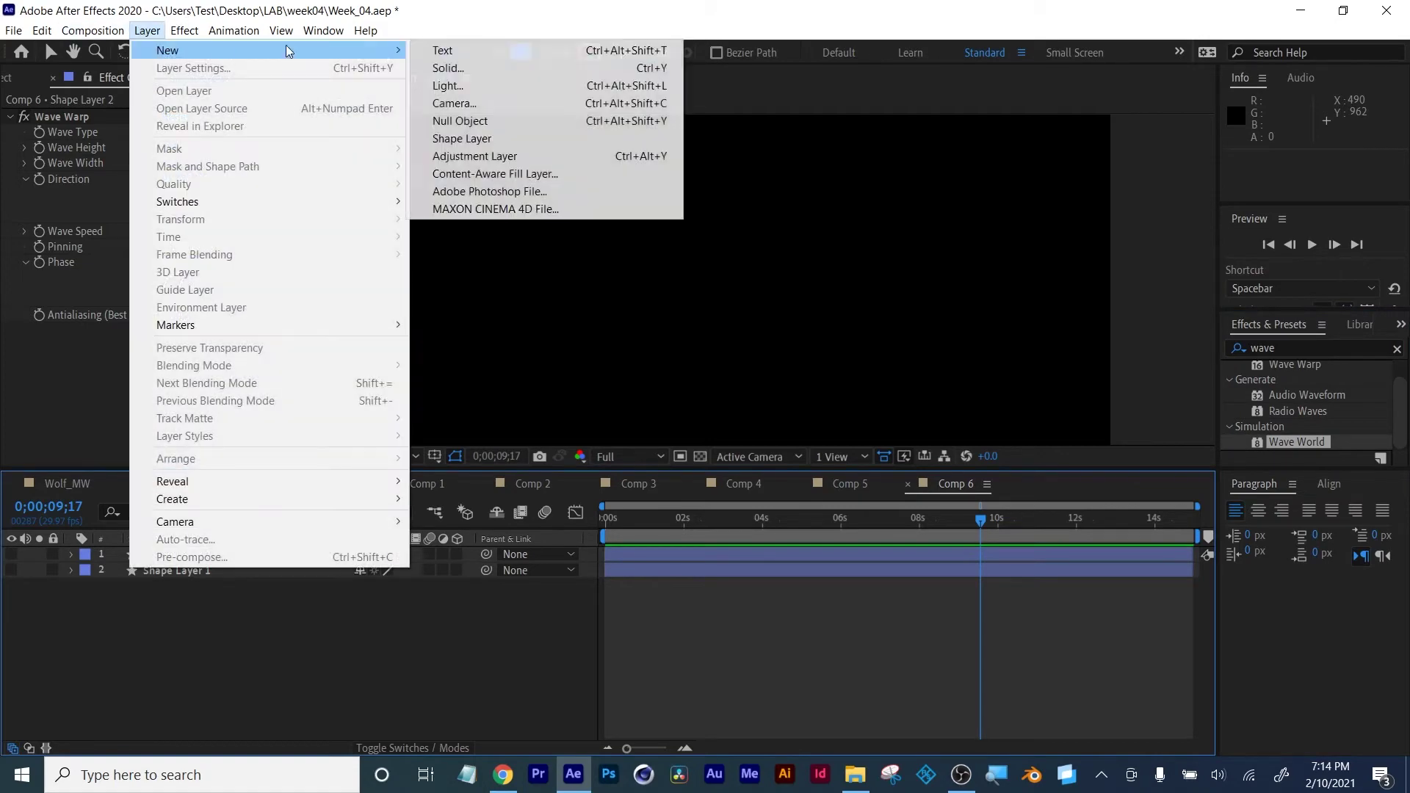
{"action": "left_click", "coordinate": [440, 68]}
{"action": "left_click", "coordinate": [301, 615]}
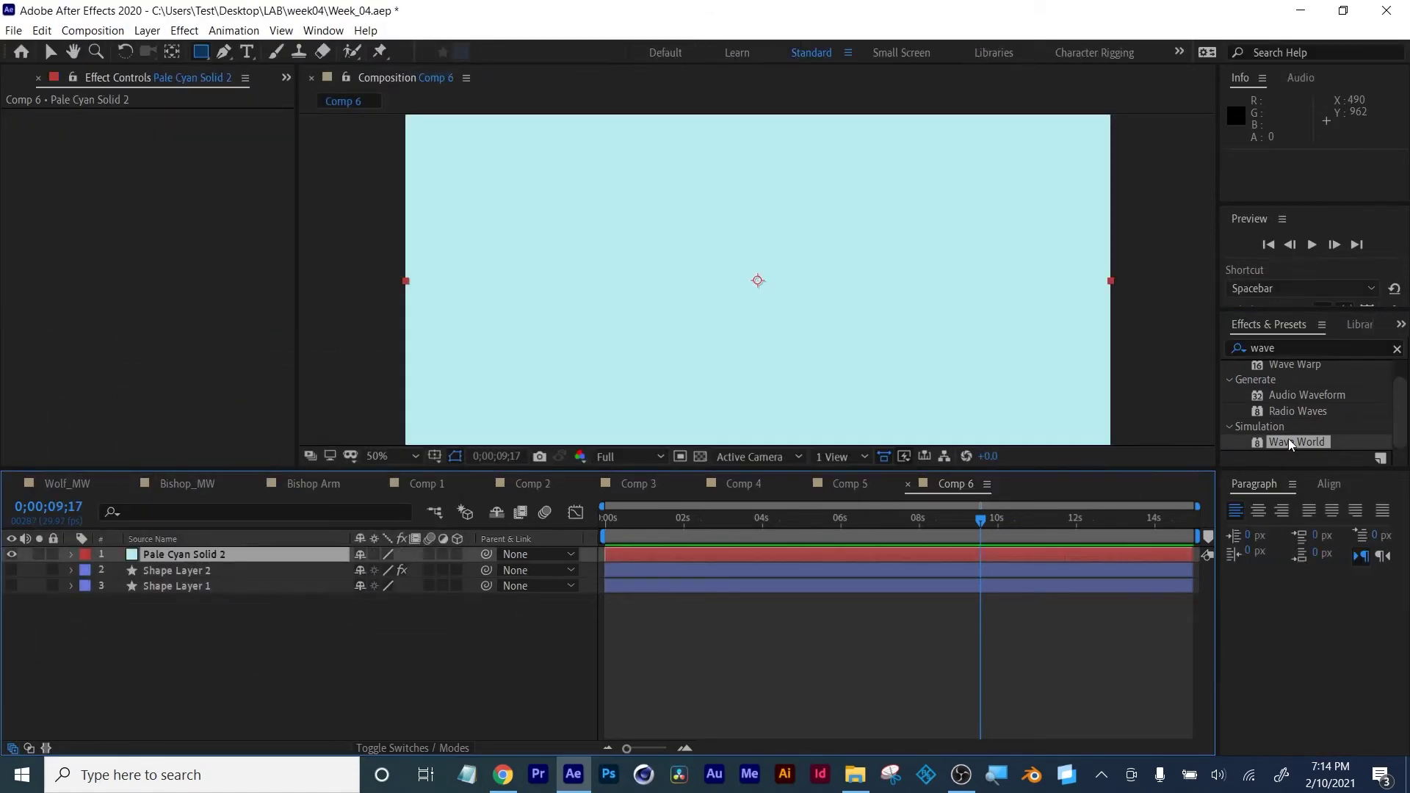
{"action": "double_click", "coordinate": [1292, 440]}
{"action": "key", "text": "space"}
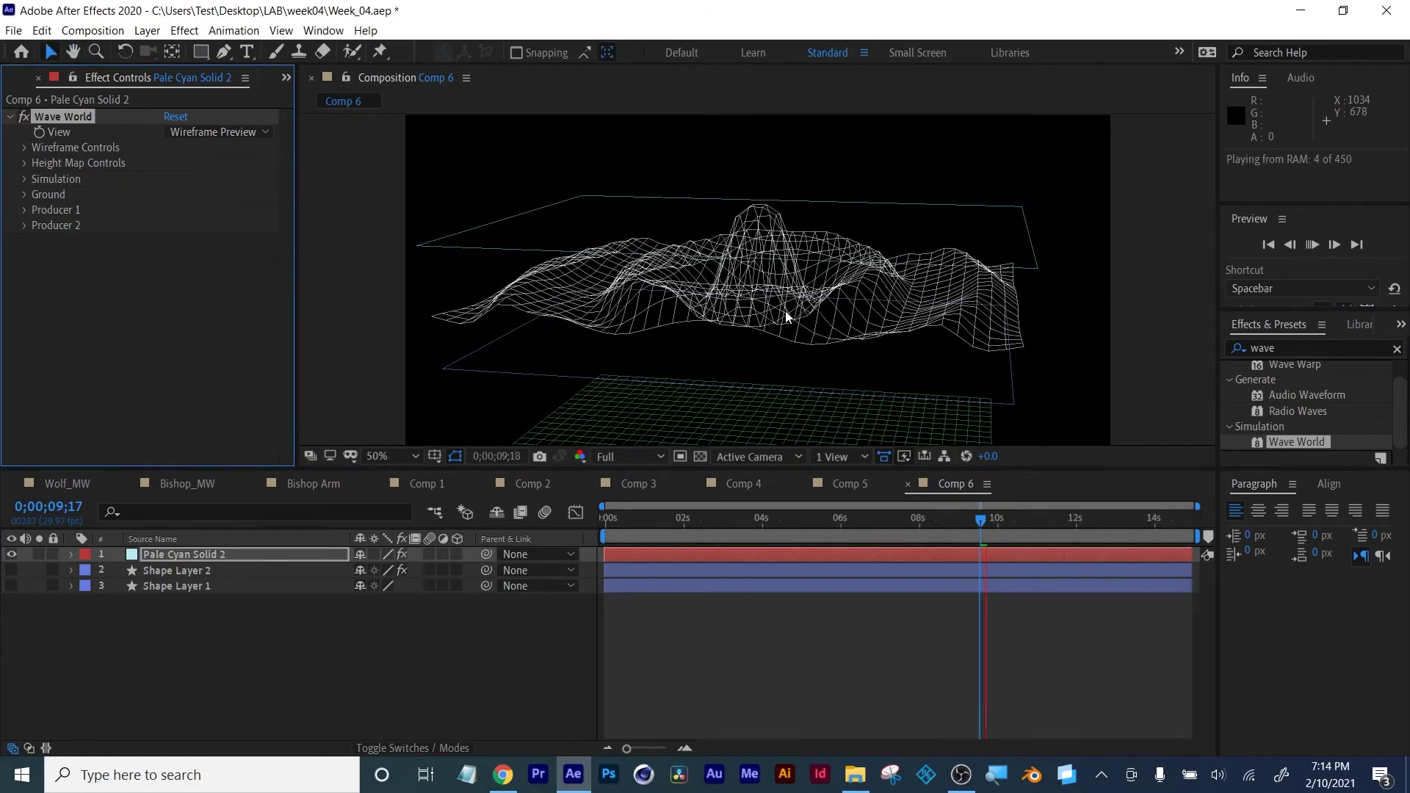
Switch Wave World's View to Height Map and preview the ripples
{"action": "left_click", "coordinate": [209, 134]}
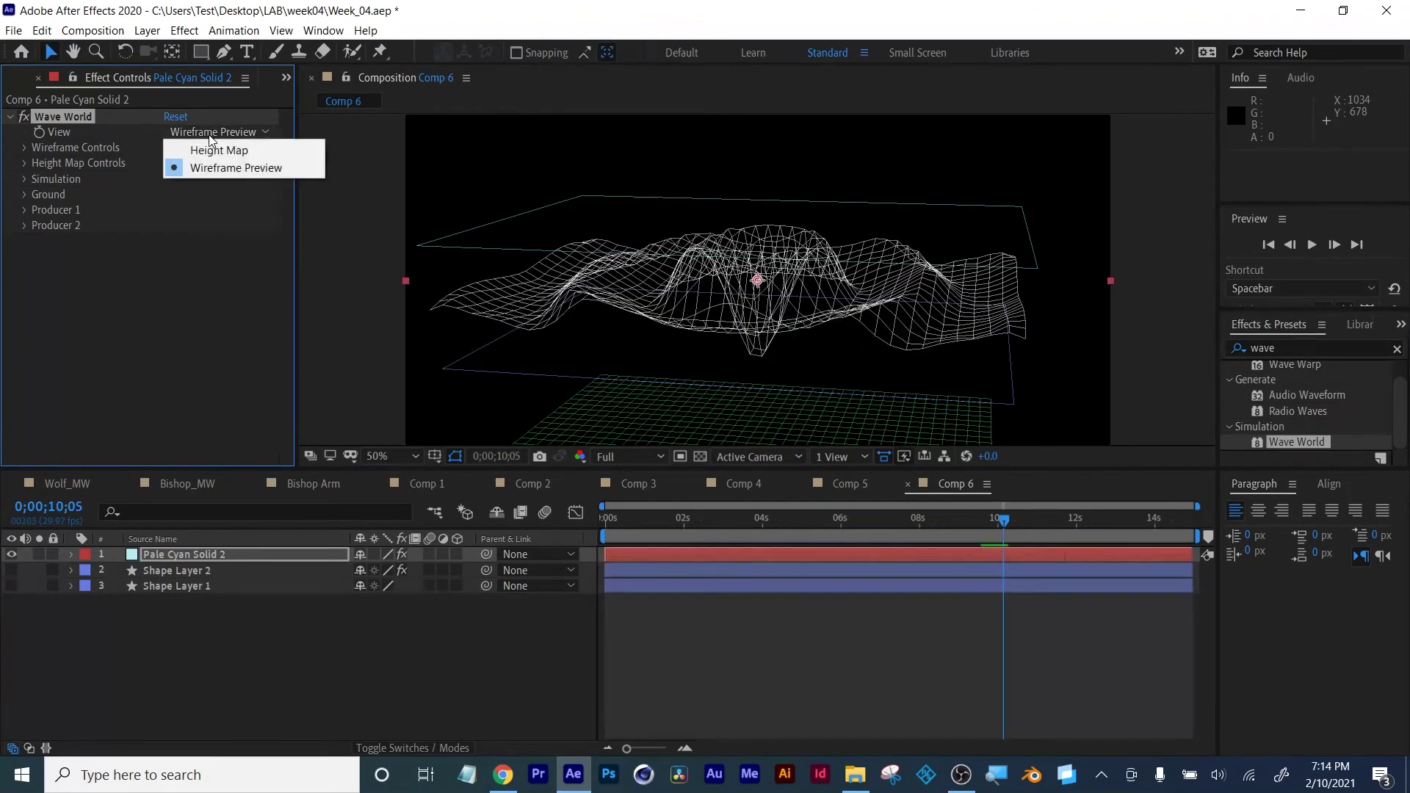
{"action": "left_click", "coordinate": [210, 147]}
{"action": "key", "text": "space"}
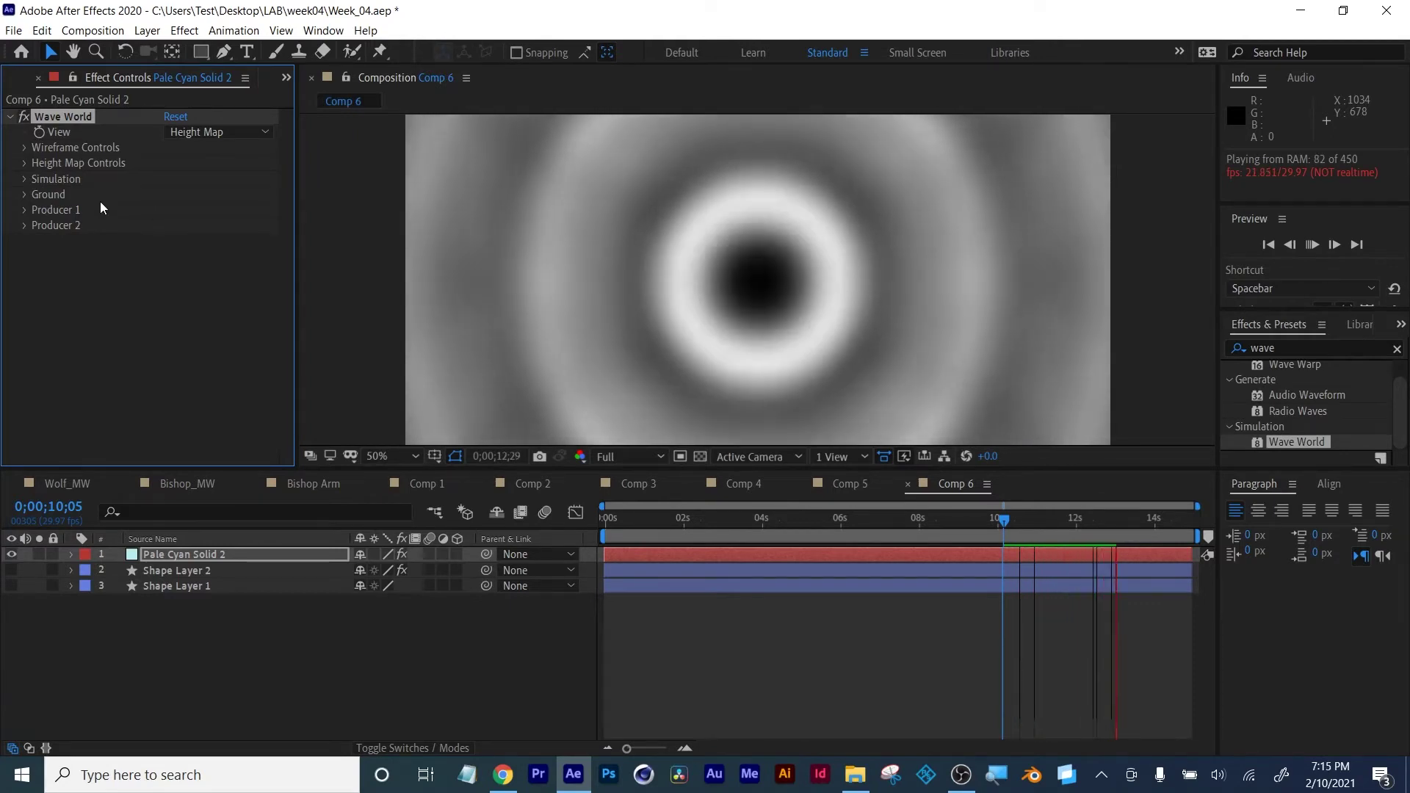
{"action": "key", "text": "space"}
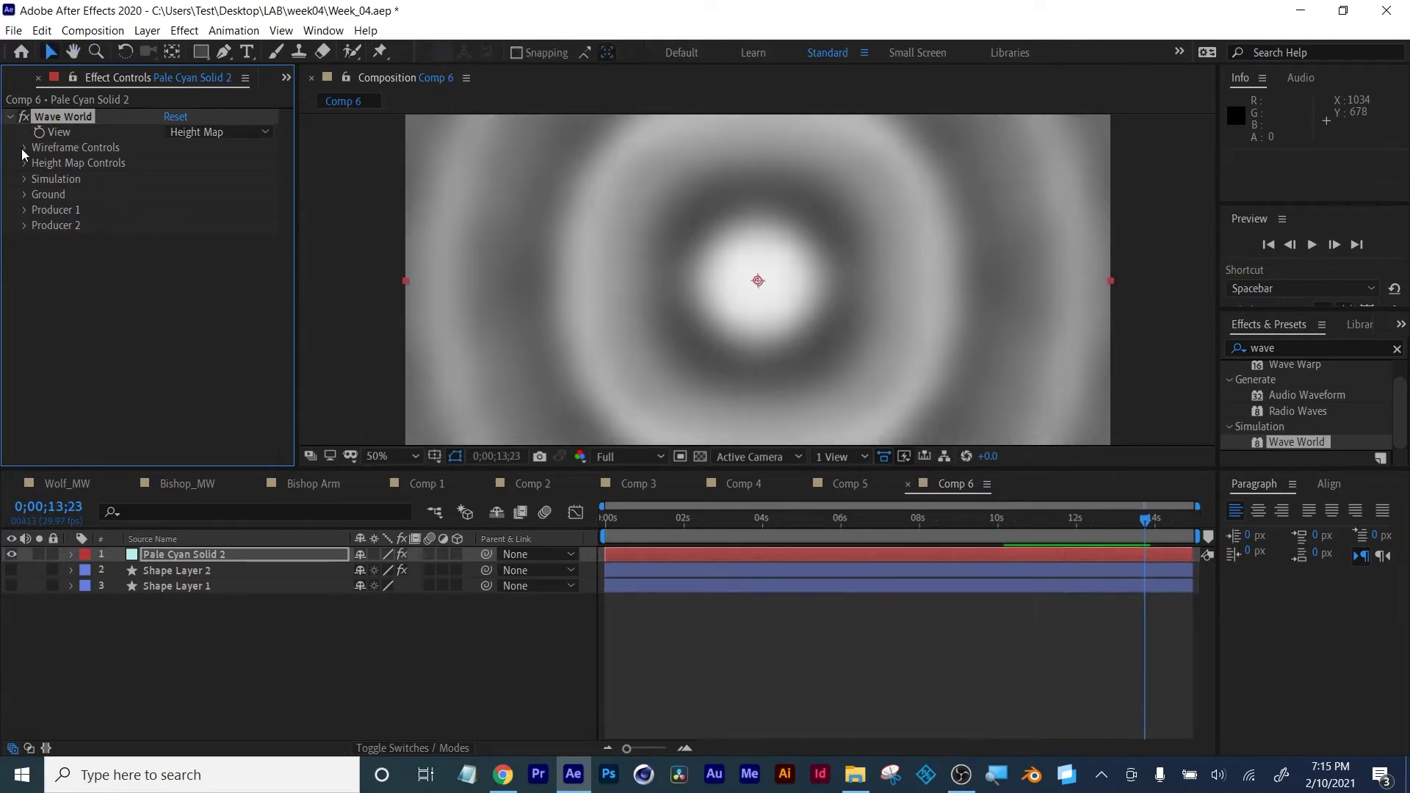
Add a text layer reading "TEXT", scale it to 158% and place it over the centre of the ripples
{"action": "key", "text": "ctrl+t"}
{"action": "left_click", "coordinate": [686, 293]}
{"action": "type", "text": "TEXT"}
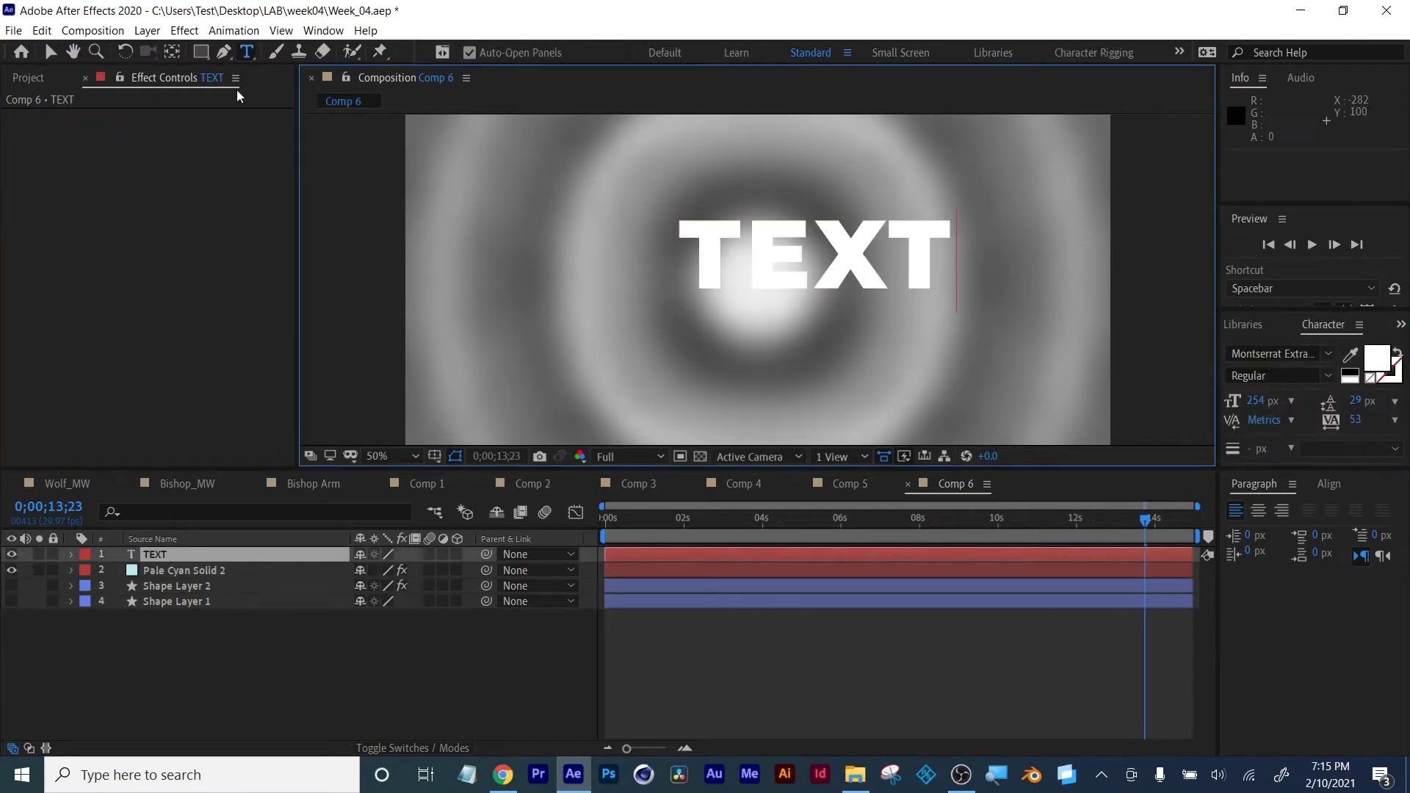
{"action": "left_click", "coordinate": [51, 52]}
{"action": "left_click_drag", "start_coordinate": [738, 258], "coordinate": [687, 285]}
{"action": "key", "text": "s"}
{"action": "left_click_drag", "start_coordinate": [408, 569], "coordinate": [450, 570]}
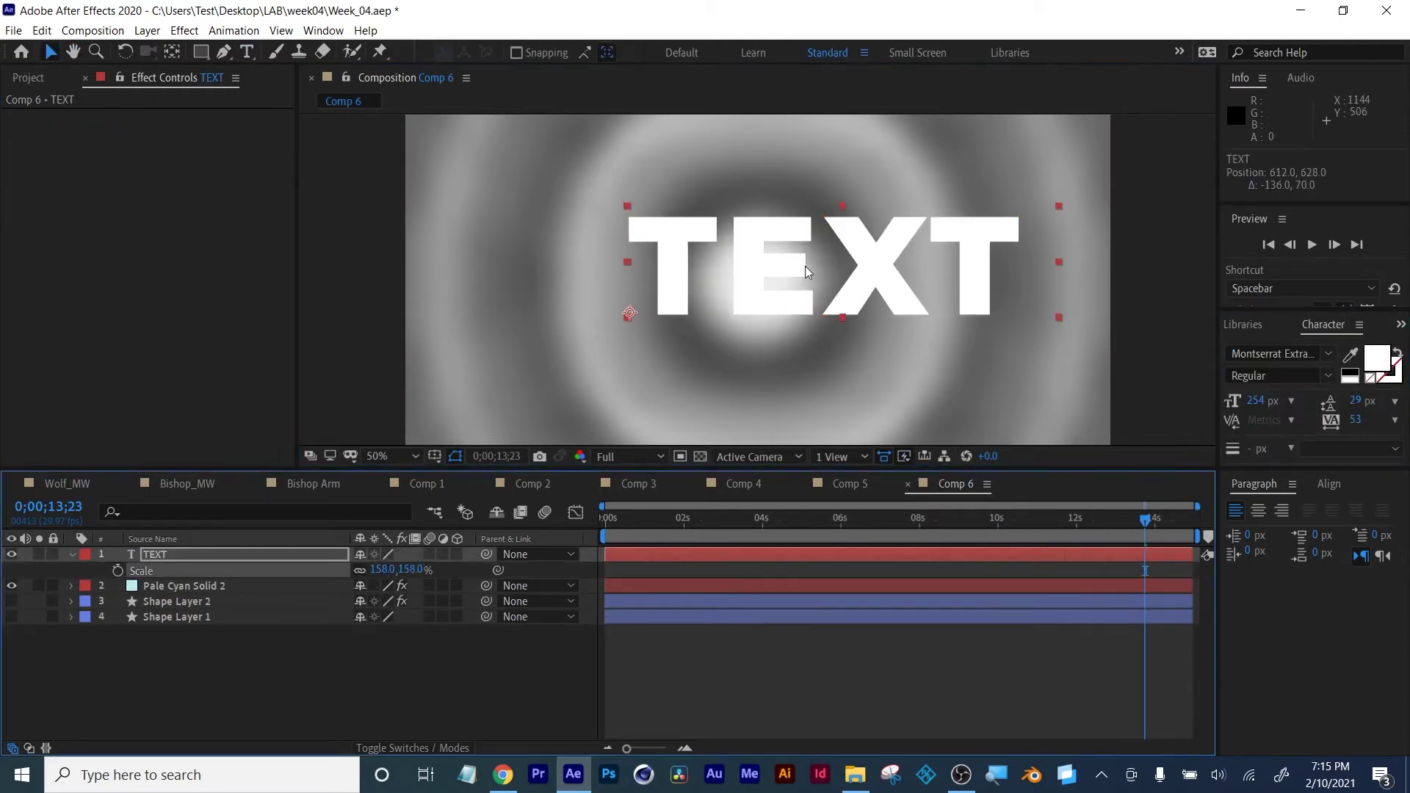
{"action": "left_click_drag", "start_coordinate": [758, 267], "coordinate": [668, 291]}
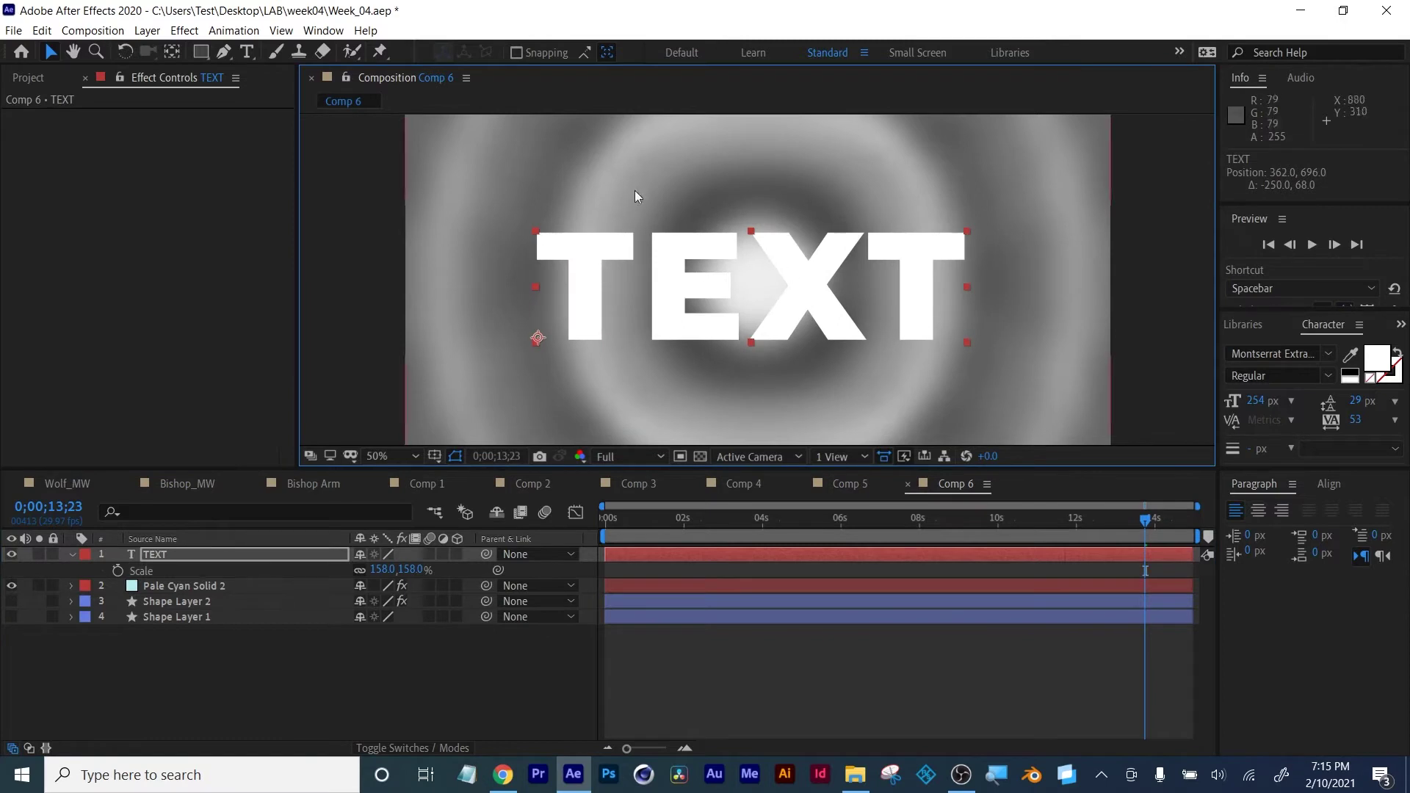
Pre-compose Pale Cyan Solid 2 as "wave", moving all attributes into the new composition
{"action": "left_click", "coordinate": [268, 659]}
{"action": "left_click", "coordinate": [187, 586]}
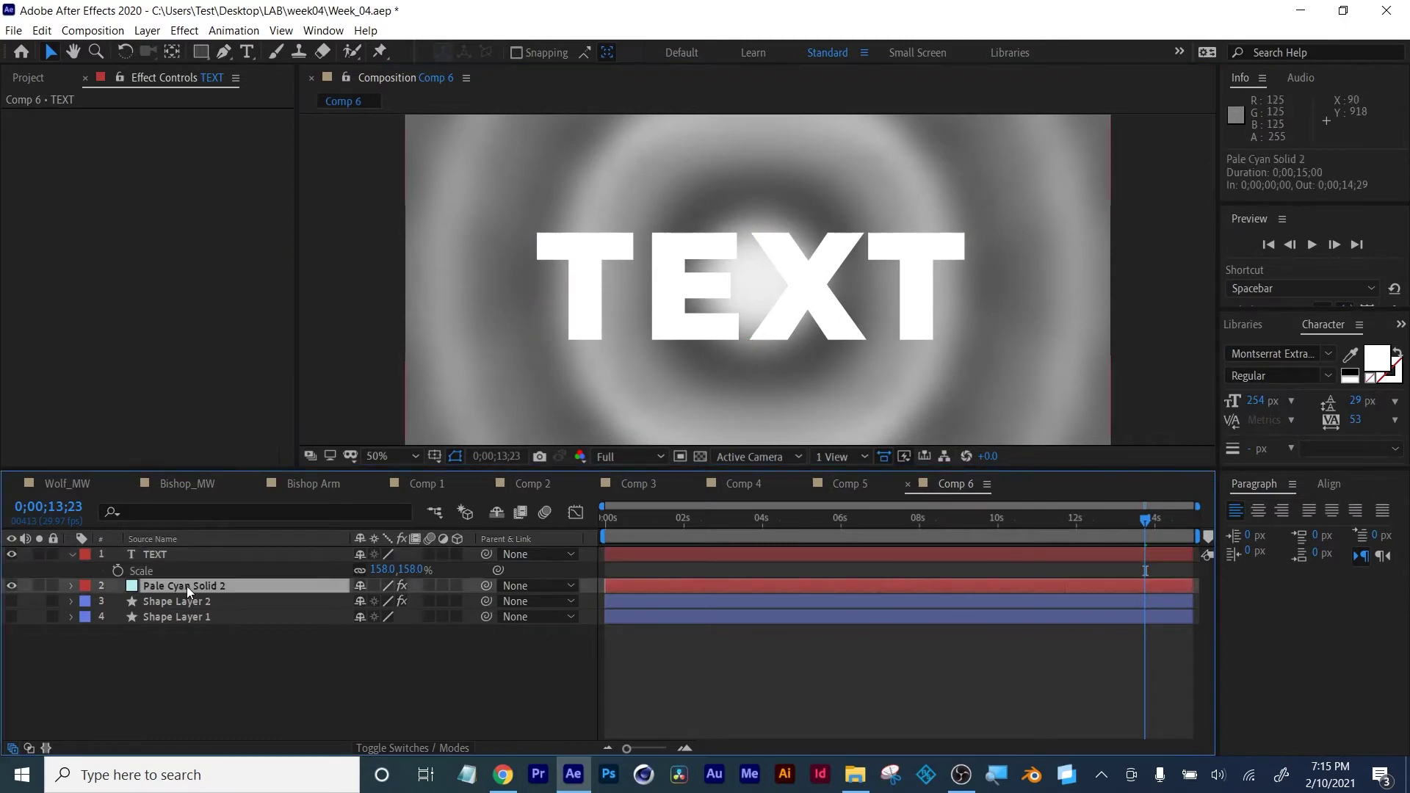
{"action": "right_click", "coordinate": [187, 586]}
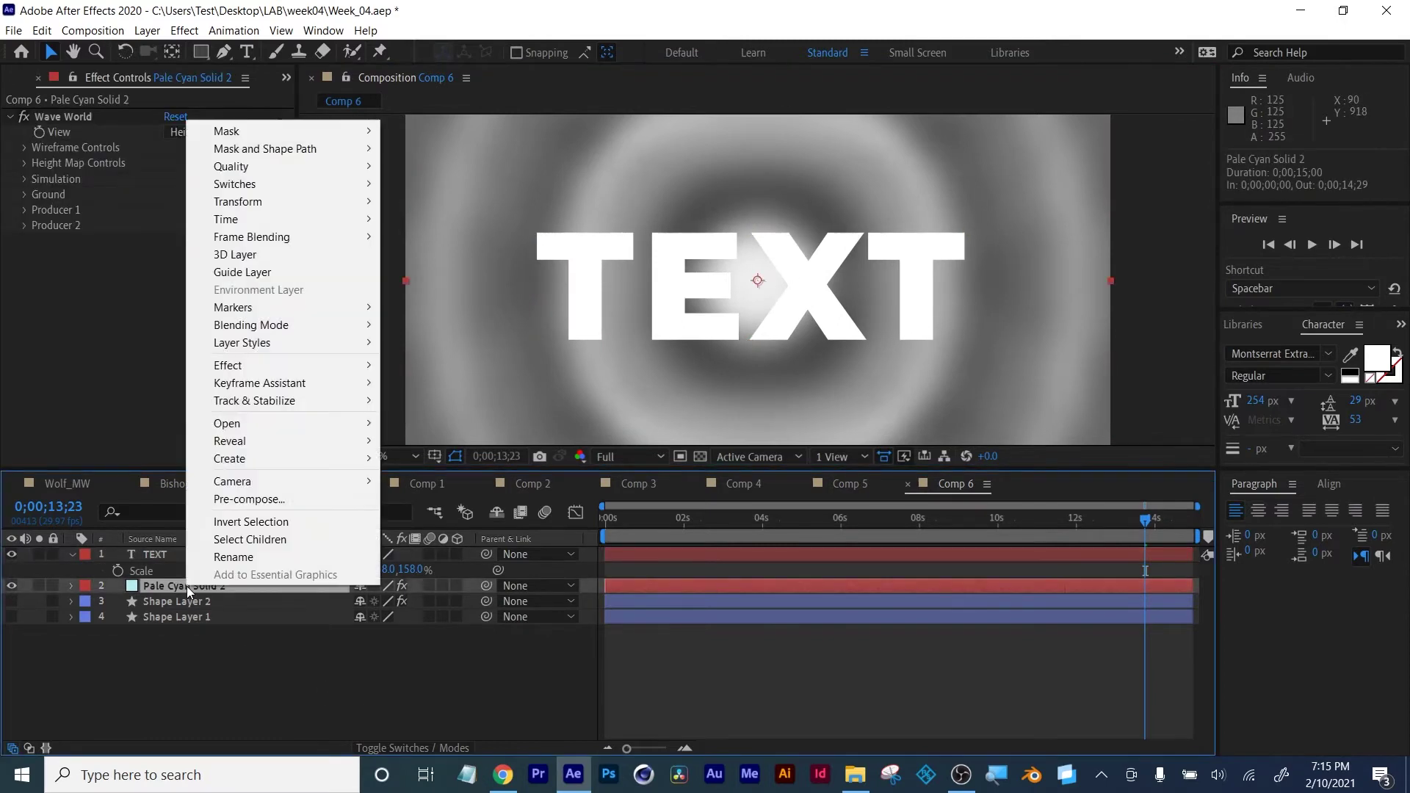
{"action": "left_click", "coordinate": [249, 499]}
{"action": "type", "text": "wave"}
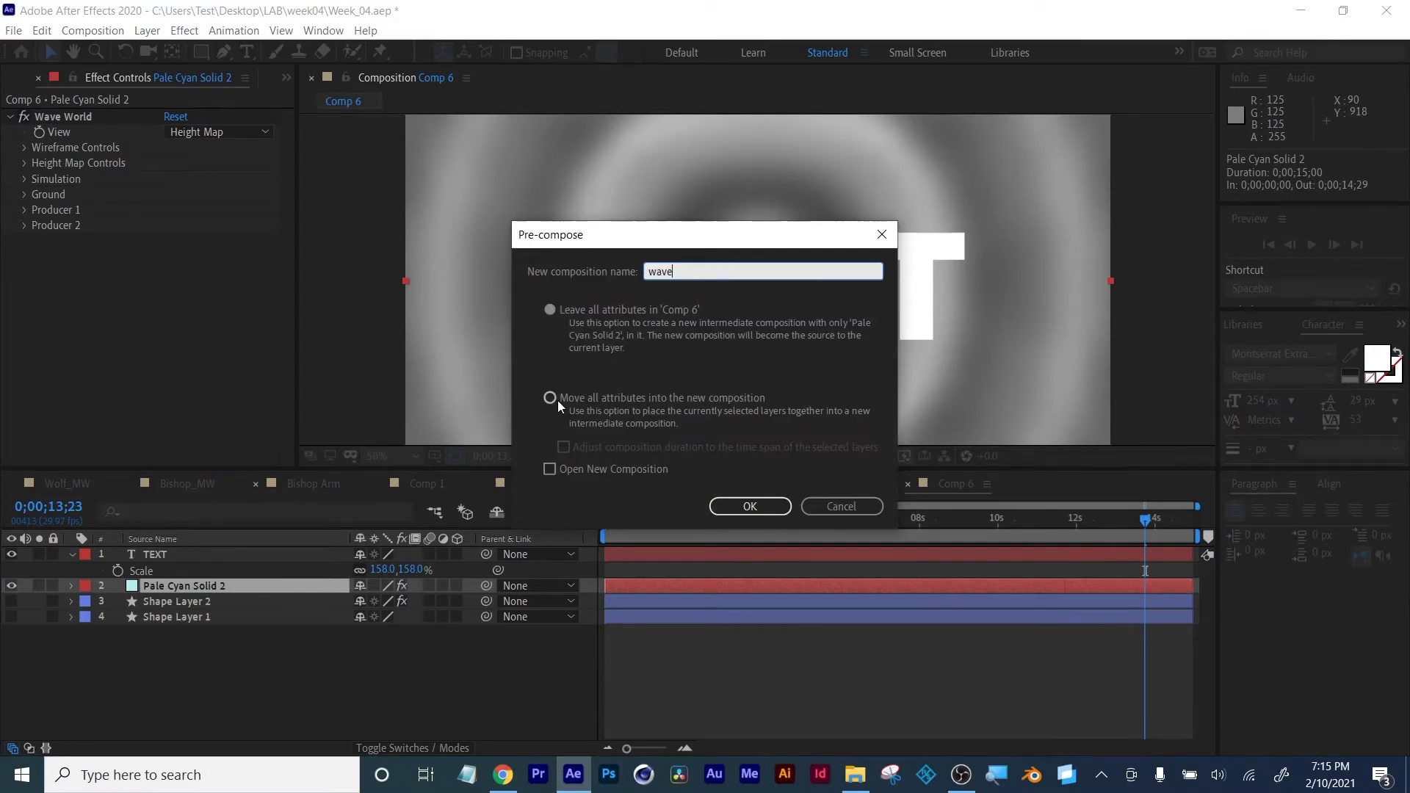
{"action": "left_click", "coordinate": [550, 398]}
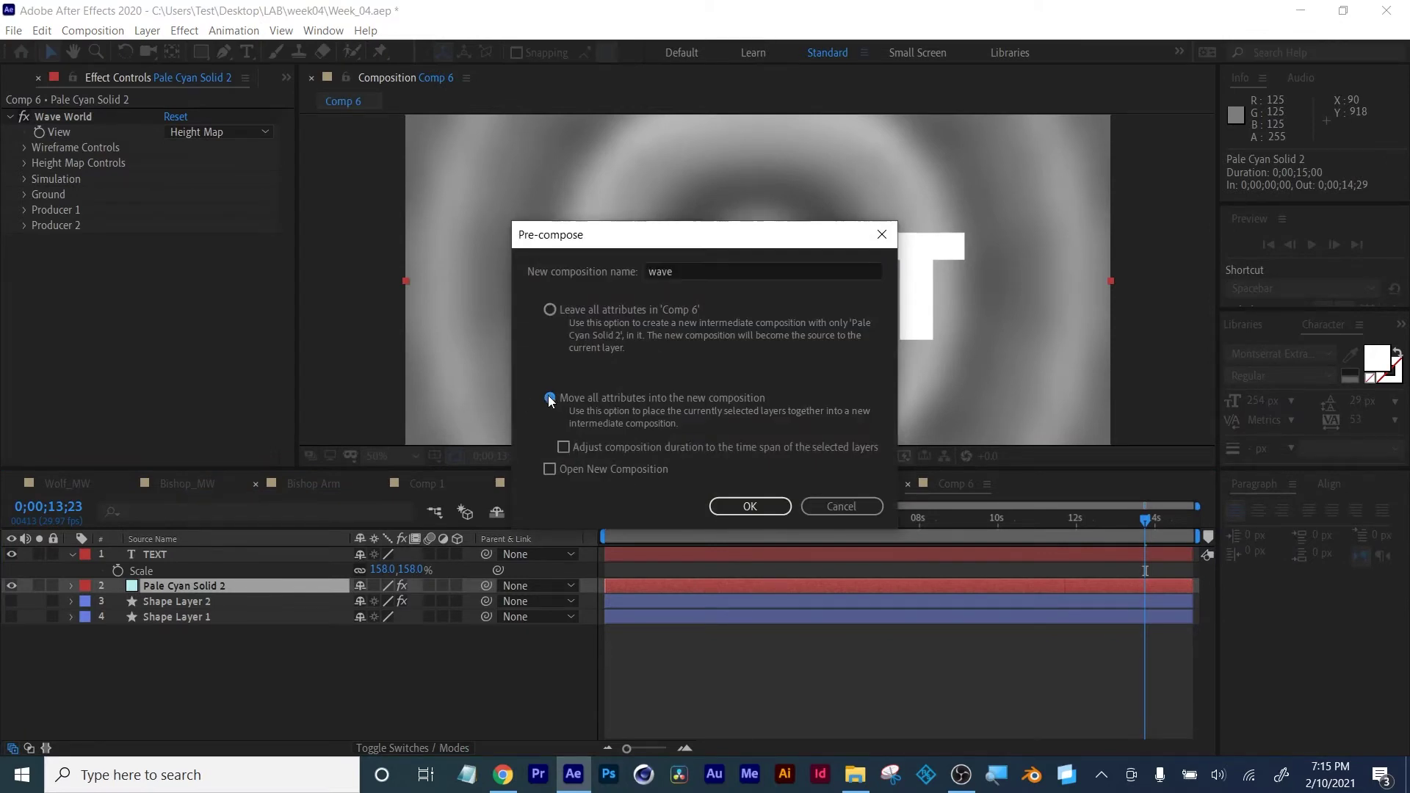
{"action": "left_click", "coordinate": [749, 506]}
Hide the wave layer and apply the Displacement Map effect, found by searching "displ", to the TEXT layer
{"action": "key", "text": "ctrl+5"}
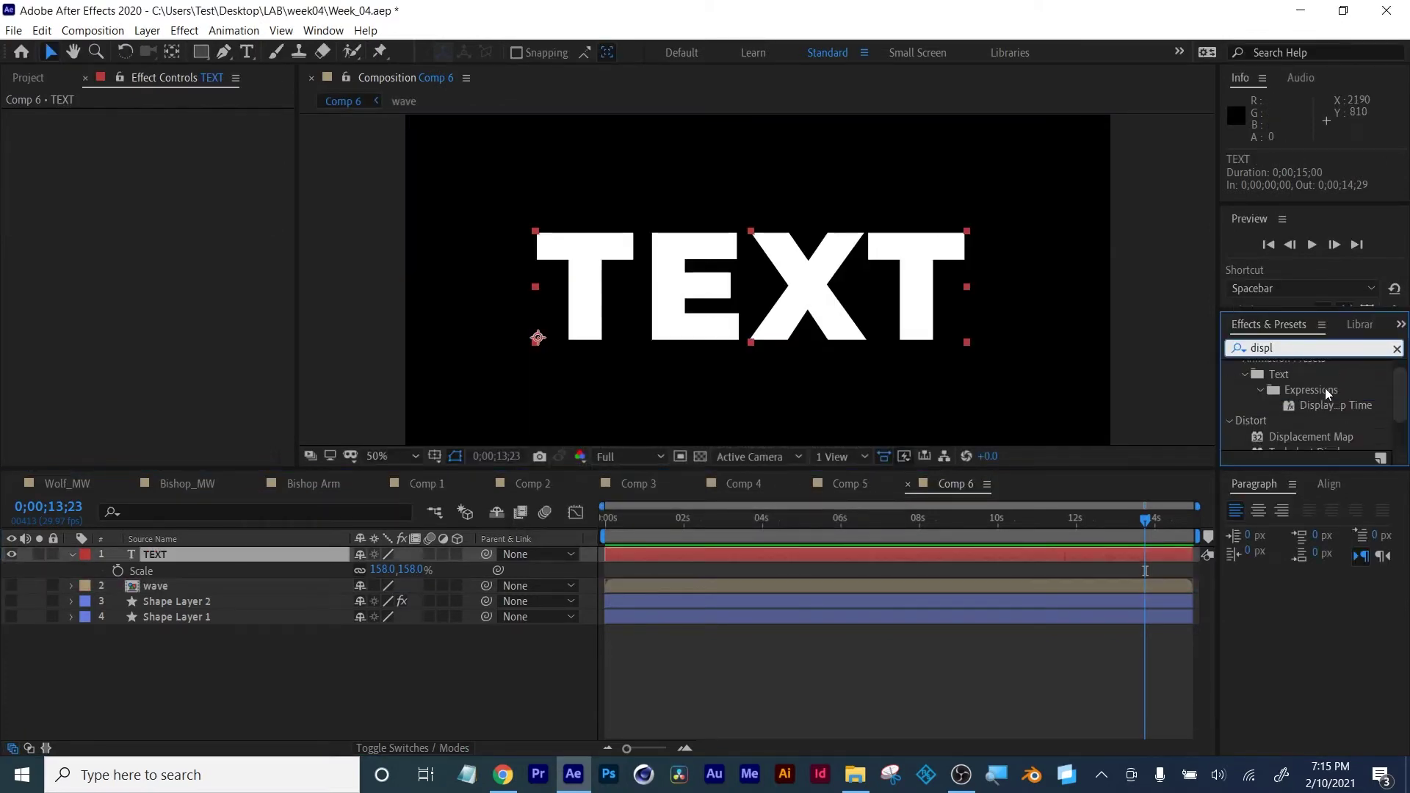
{"action": "scroll", "coordinate": [1324, 400], "scroll_direction": "up", "scroll_amount": 1}
{"action": "scroll", "coordinate": [1325, 407], "scroll_direction": "down", "scroll_amount": 3}
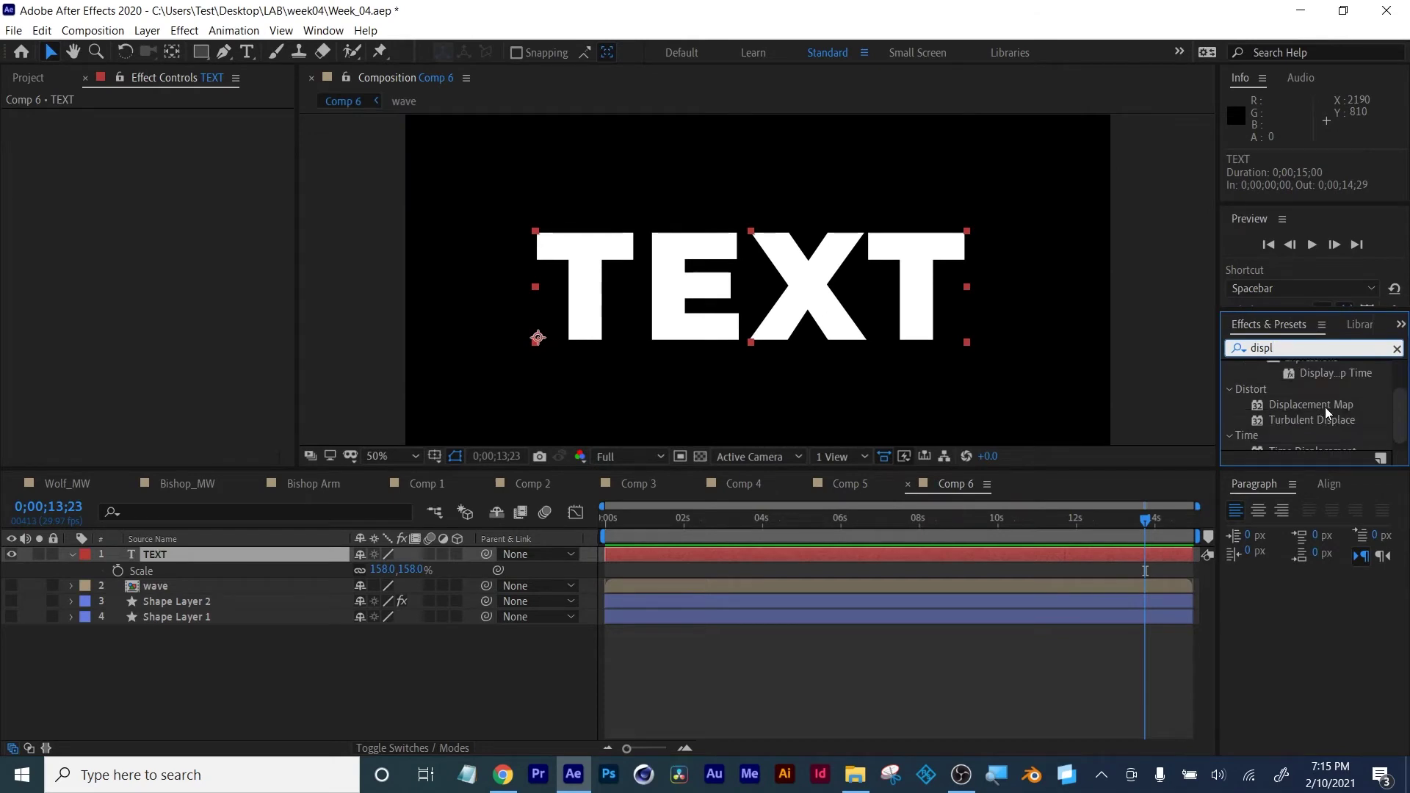
{"action": "left_click_drag", "start_coordinate": [1324, 407], "coordinate": [901, 554]}
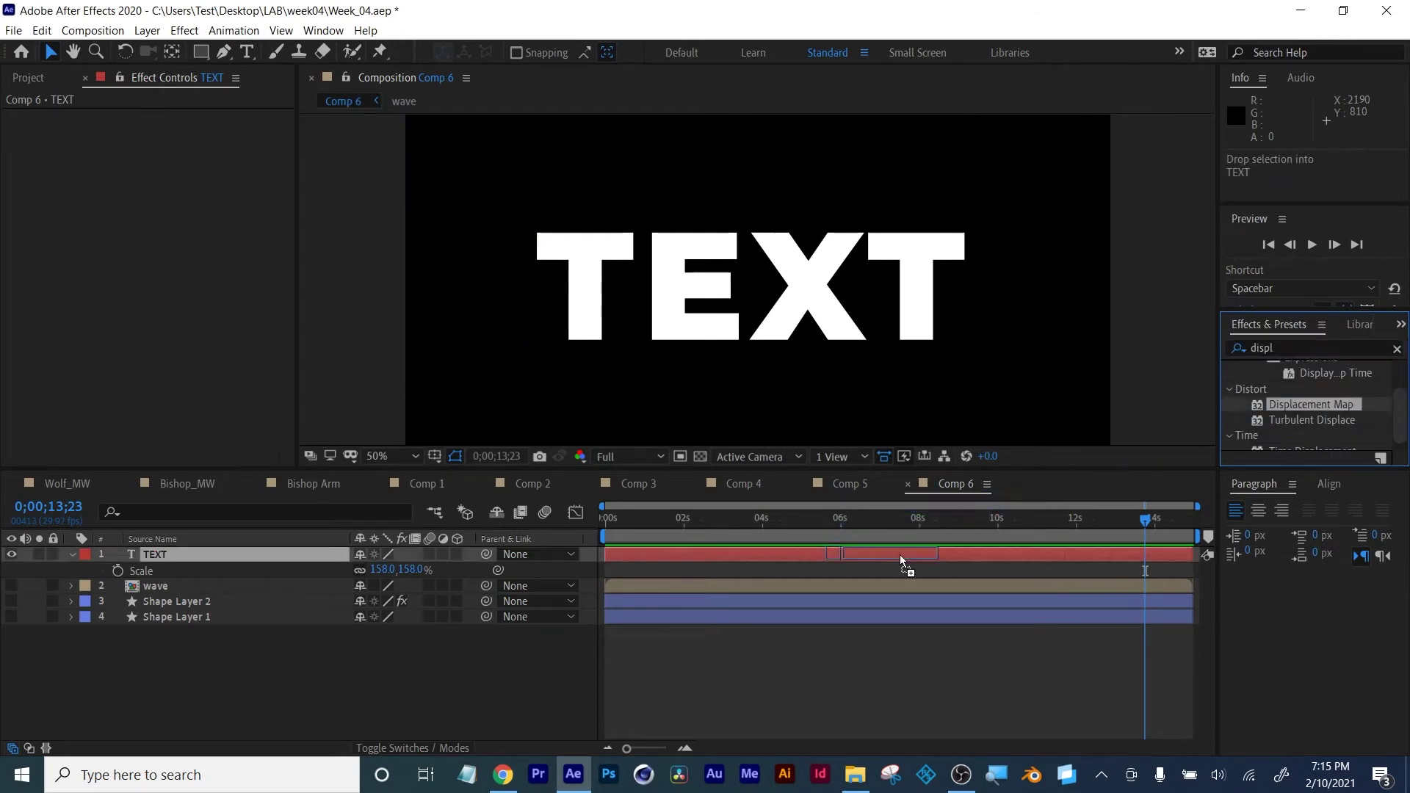
Set the TEXT layer's Displacement Map Layer to wave and preview the distortion from the start of the composition
{"action": "left_click", "coordinate": [199, 132]}
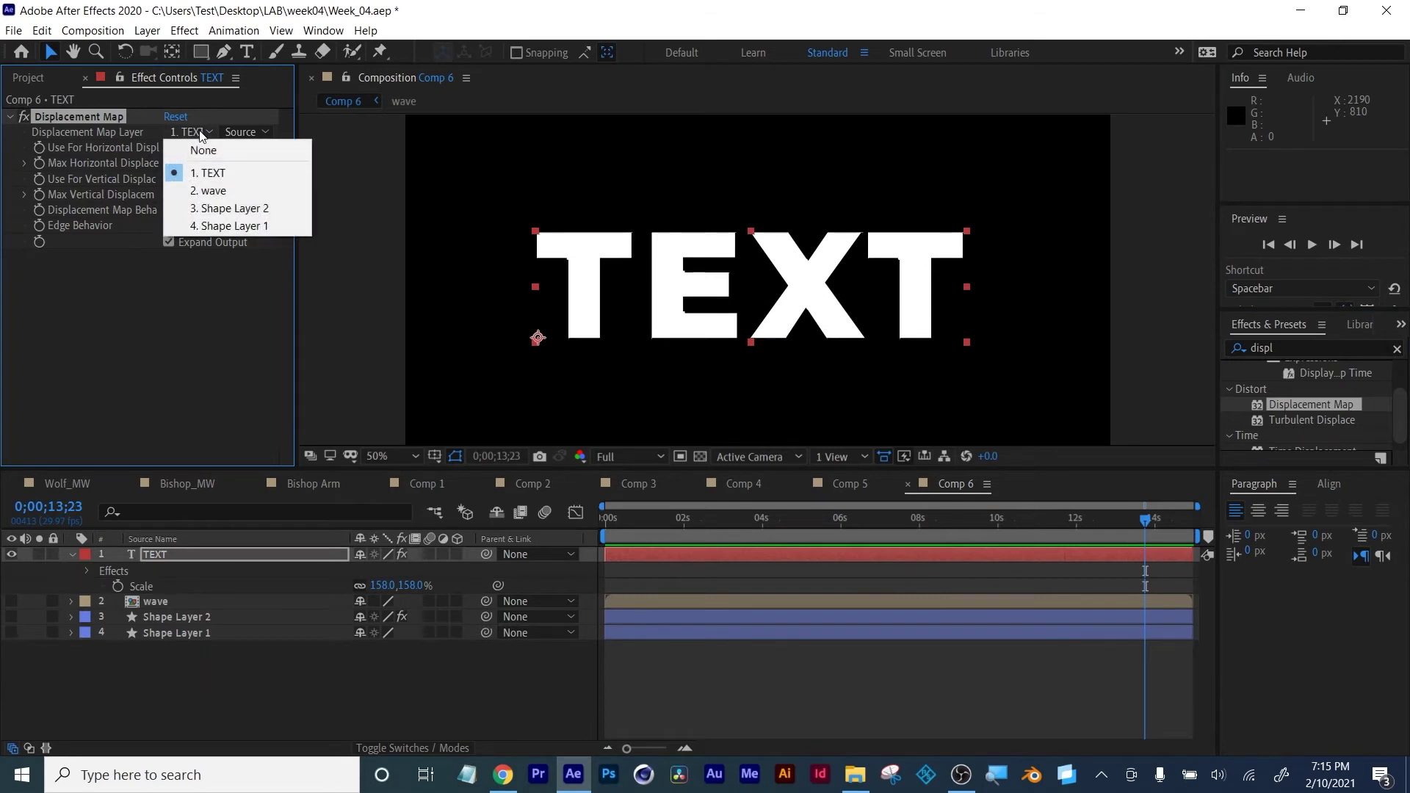
{"action": "left_click", "coordinate": [206, 191]}
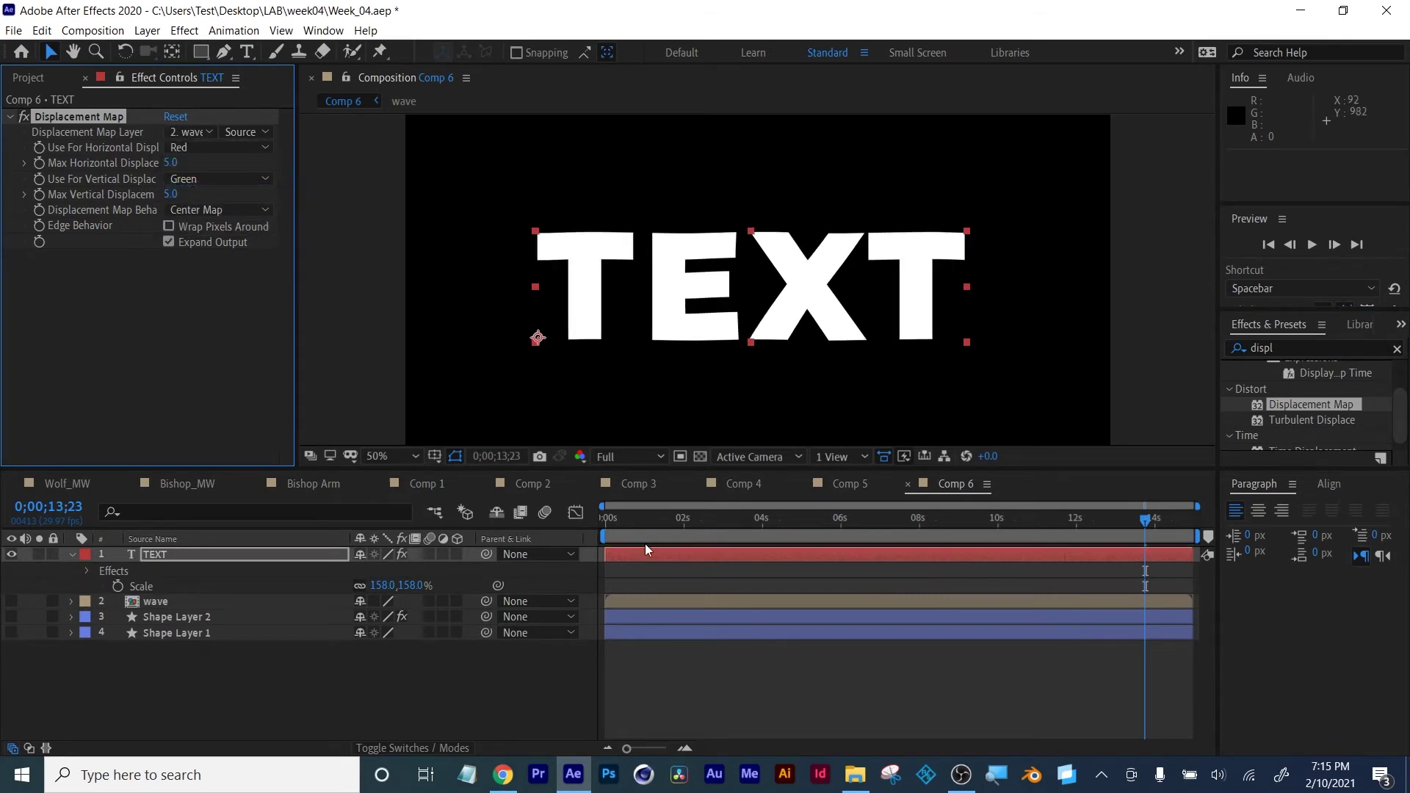
{"action": "left_click_drag", "start_coordinate": [640, 531], "coordinate": [588, 532]}
{"action": "key", "text": "space"}
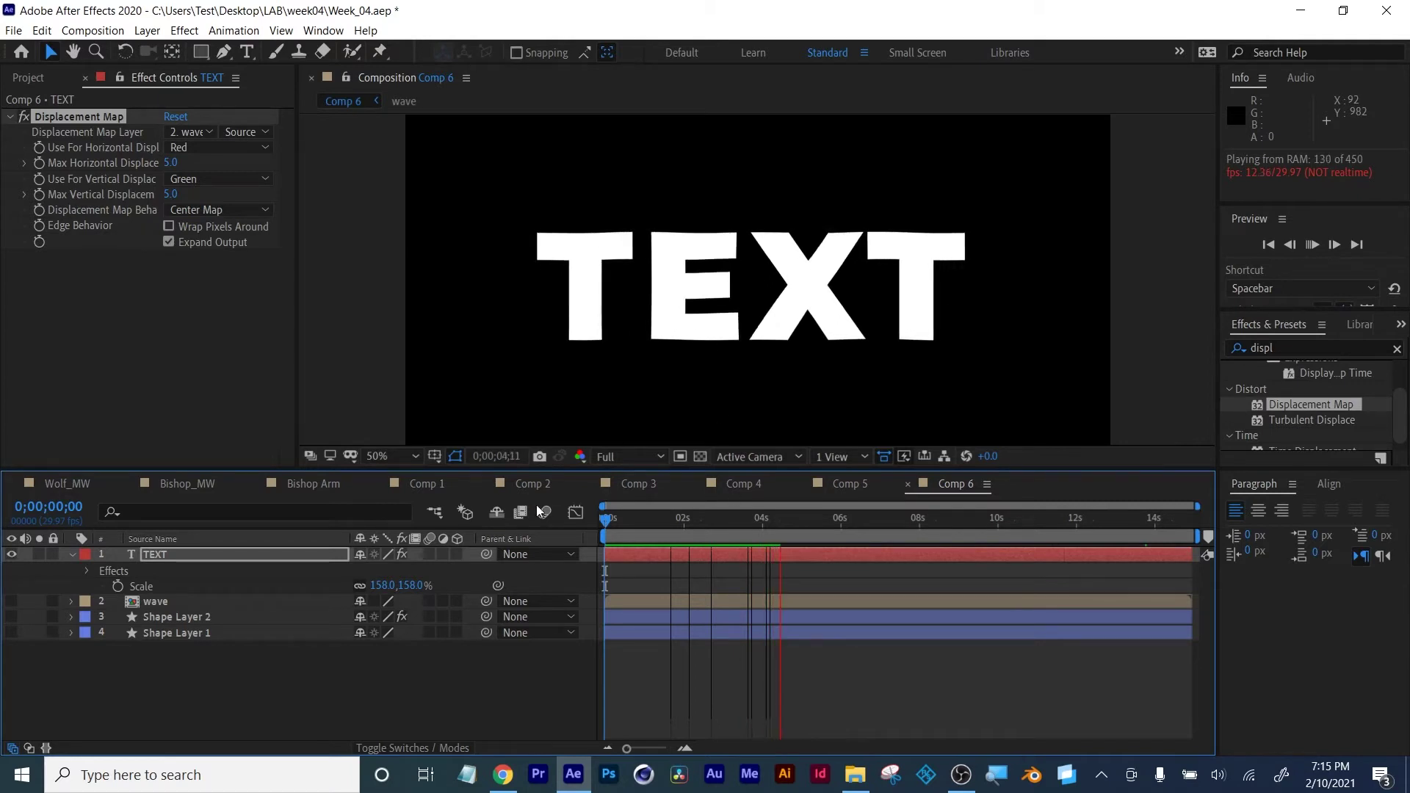
{"action": "key", "text": "space"}
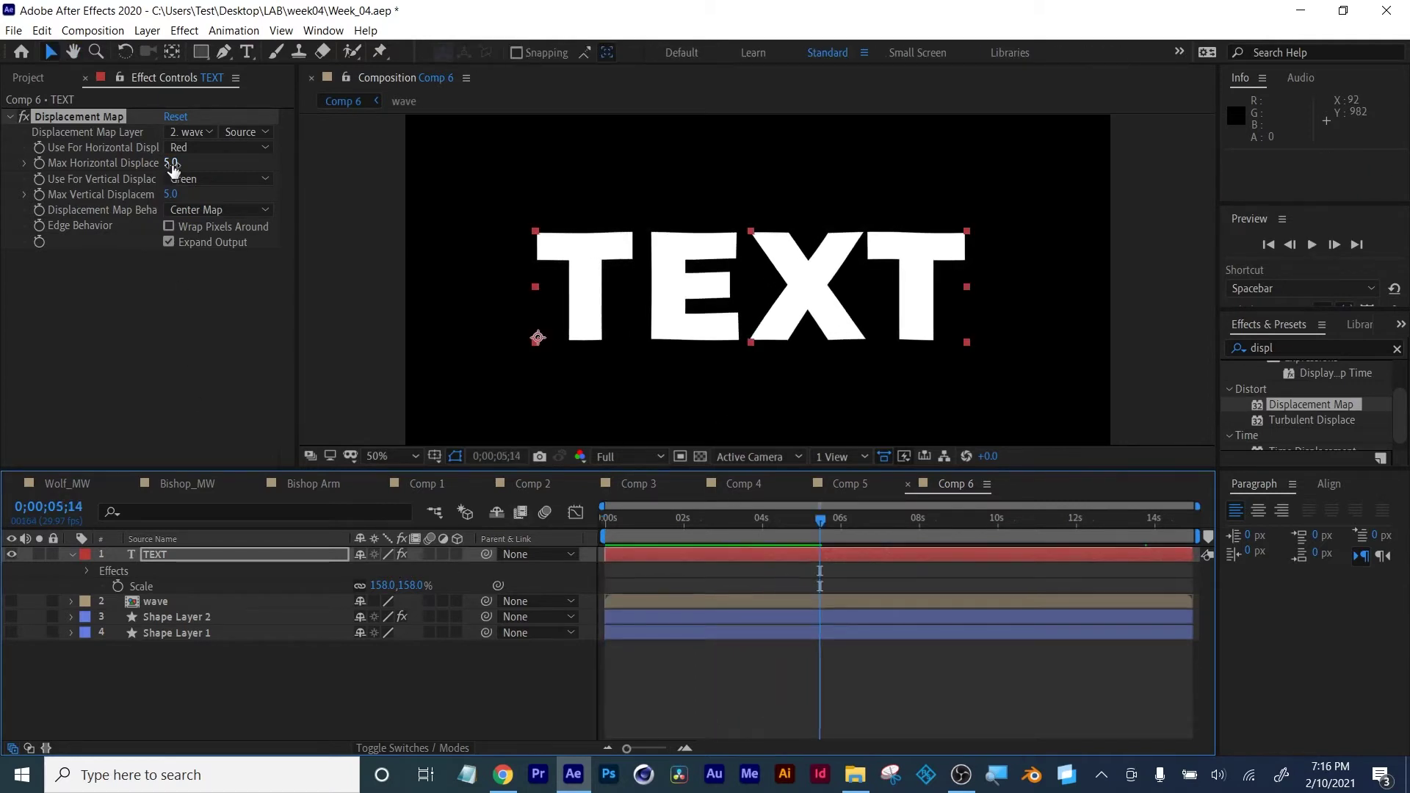
Set Max Horizontal Displacement to 28 and Max Vertical Displacement to 19, and preview the rippling text from the start
{"action": "left_click_drag", "start_coordinate": [173, 163], "coordinate": [178, 192]}
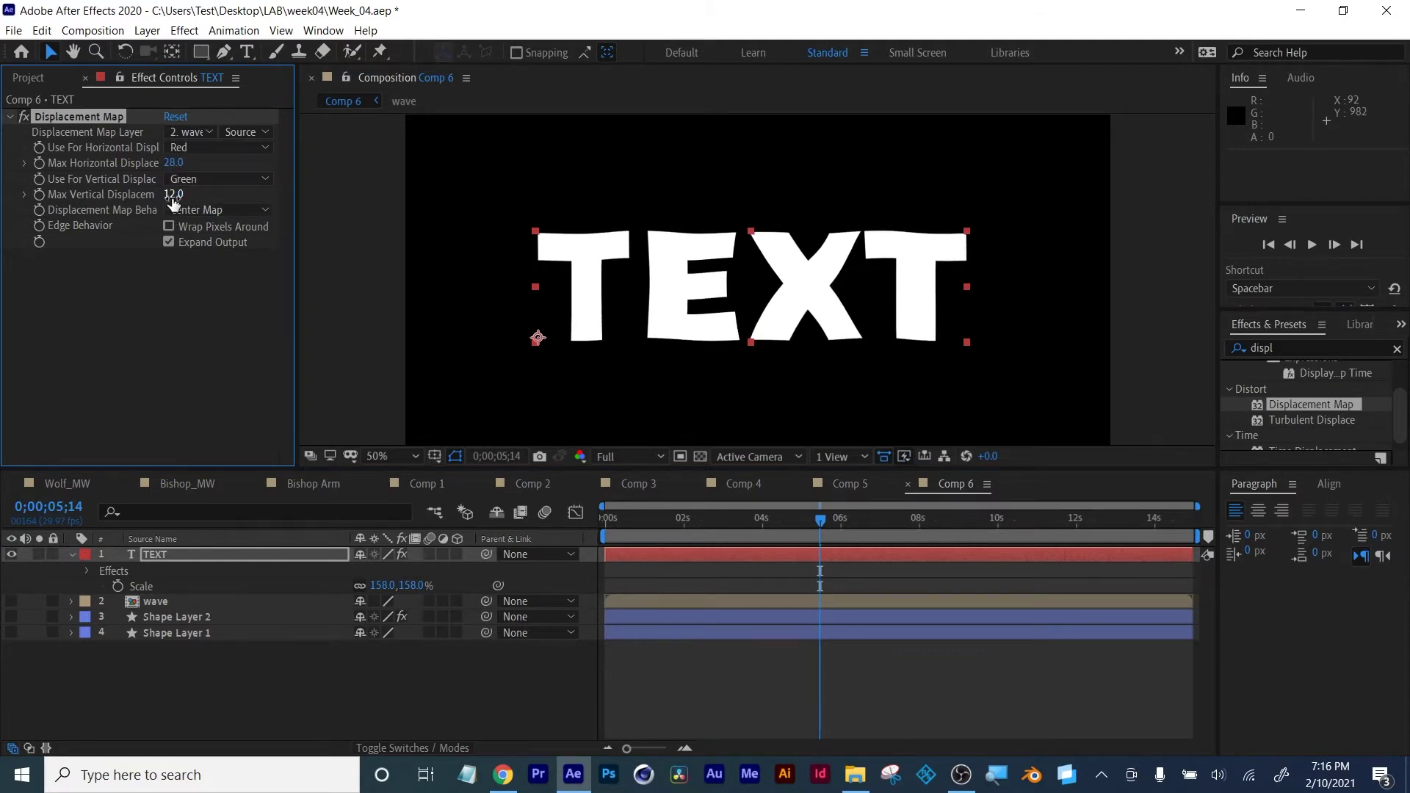
{"action": "left_click_drag", "start_coordinate": [176, 193], "coordinate": [181, 193]}
{"action": "left_click", "coordinate": [668, 690]}
{"action": "key", "text": "space"}
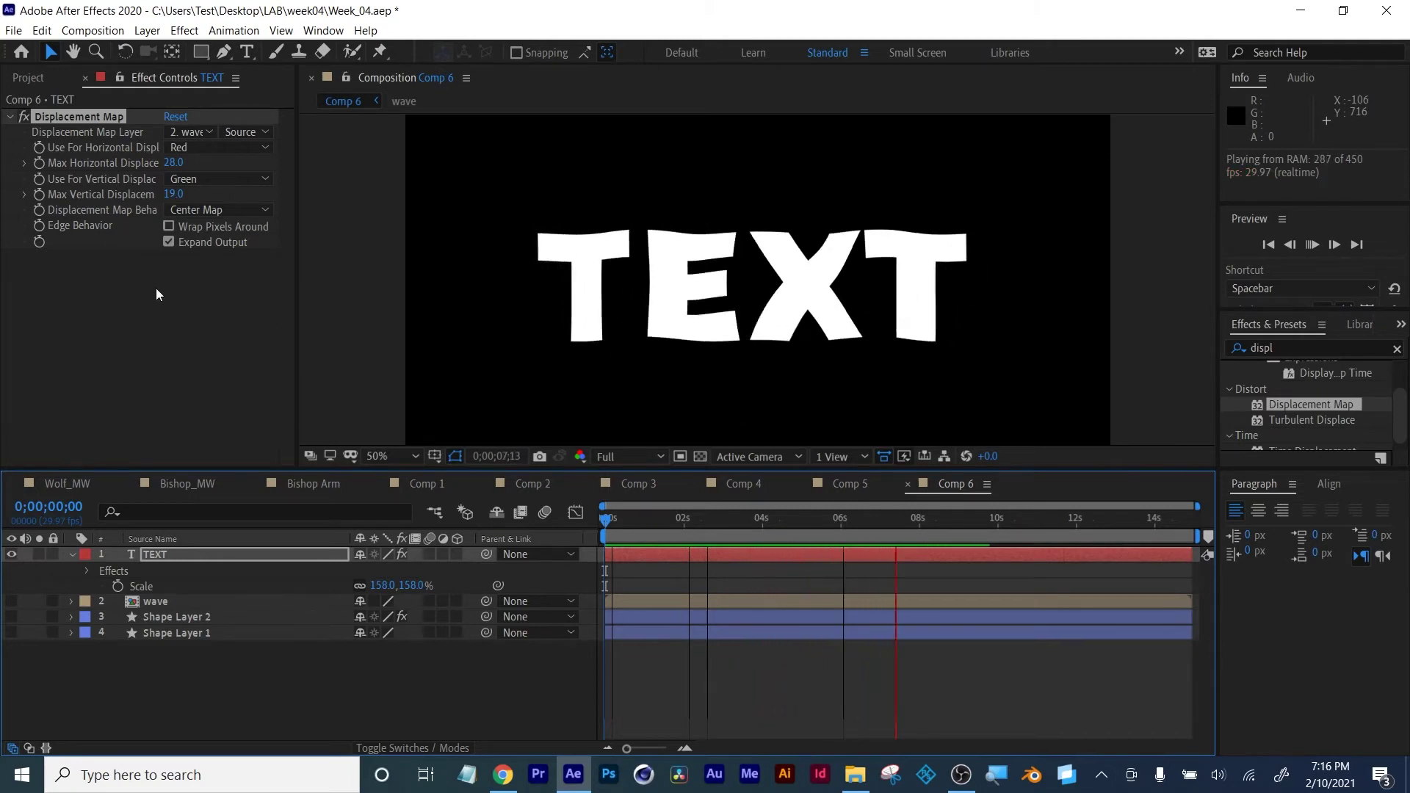
{"action": "key", "text": "space"}
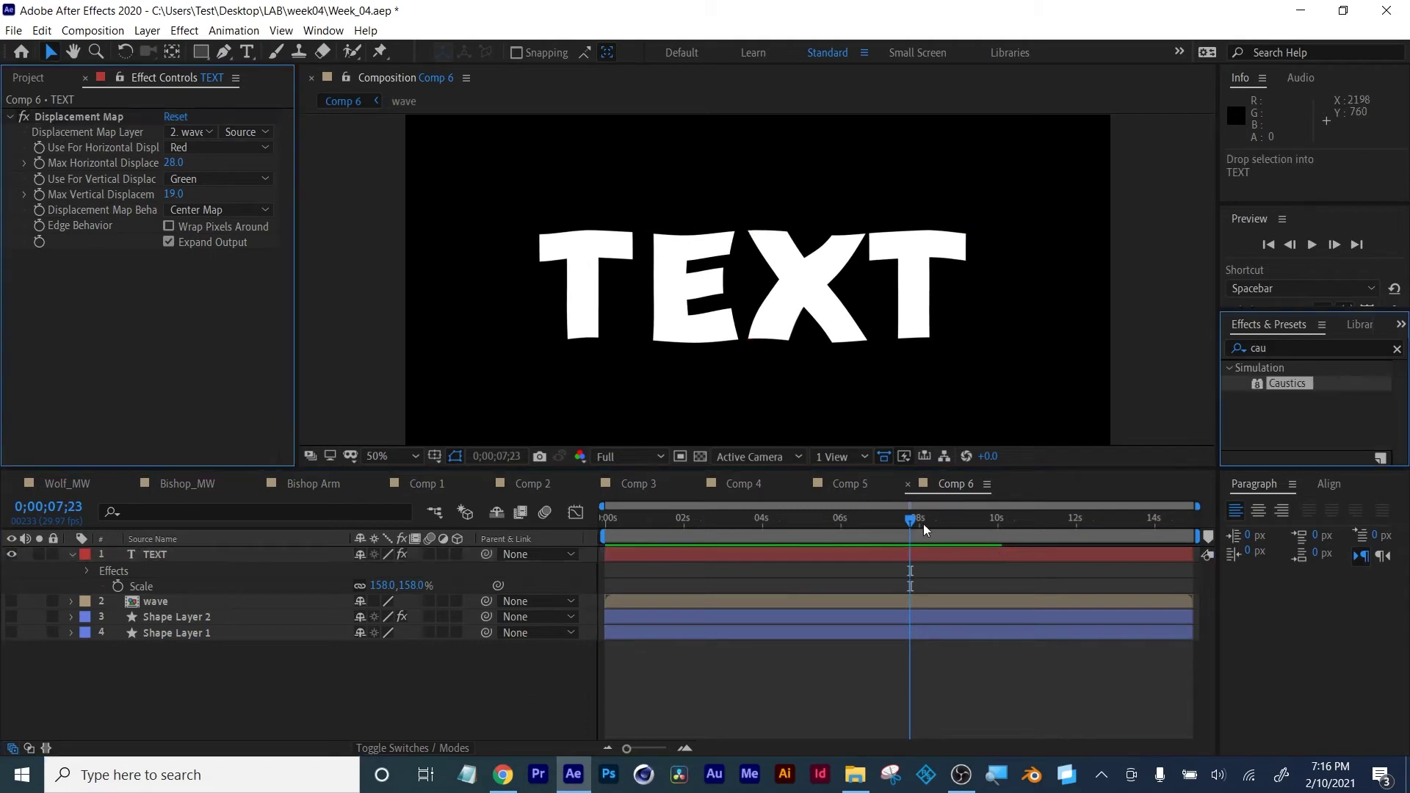
Apply the Caustics effect, found by searching "cau", to the TEXT layer and open the layer choices for its Bottom setting
{"action": "left_click_drag", "start_coordinate": [1287, 382], "coordinate": [218, 308]}
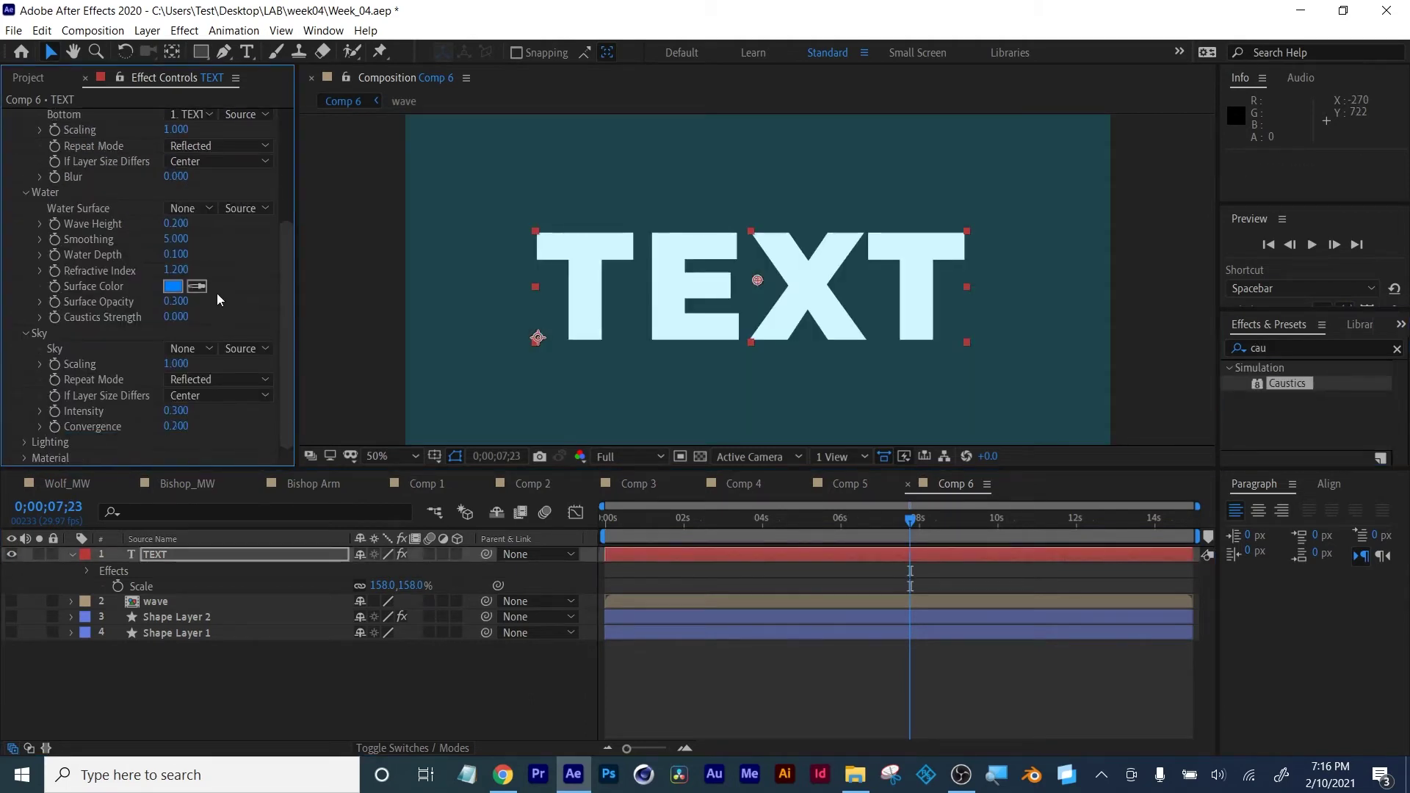
{"action": "scroll", "coordinate": [217, 294], "scroll_direction": "up", "scroll_amount": 3}
{"action": "left_click", "coordinate": [178, 247]}
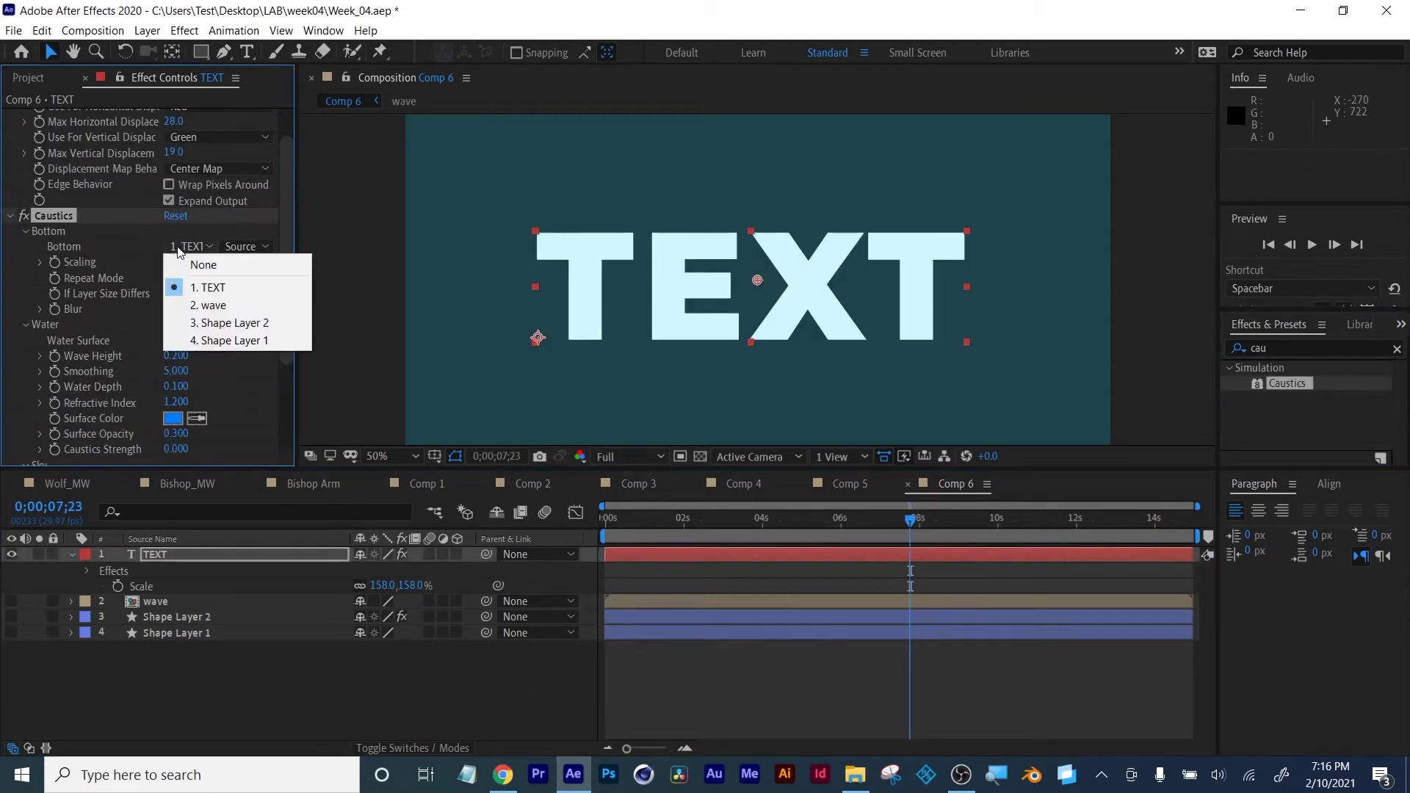
Try the wave layer with Effects & Masks as the Caustics bottom, and set the bottom layer back to TEXT
{"action": "left_click", "coordinate": [188, 304]}
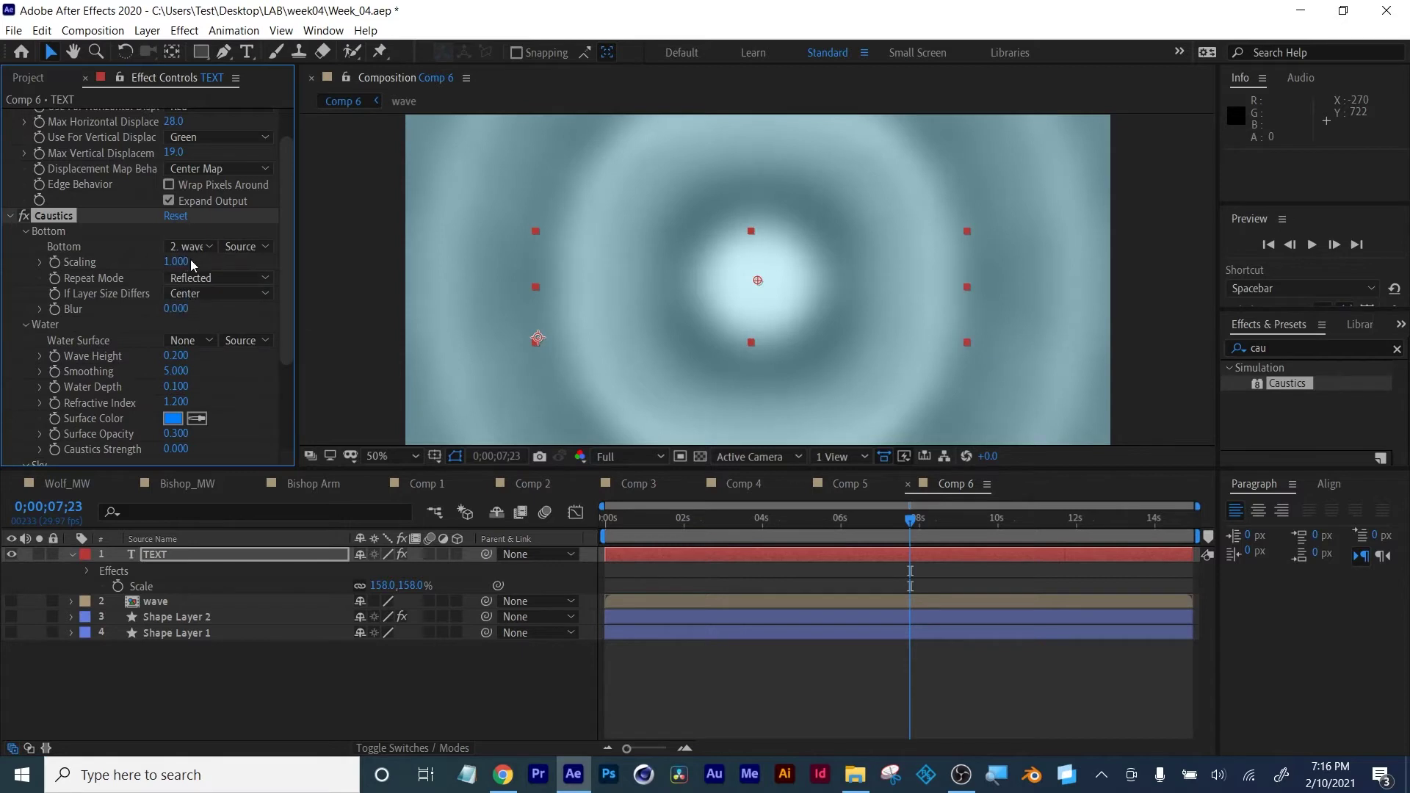
{"action": "left_click", "coordinate": [229, 247]}
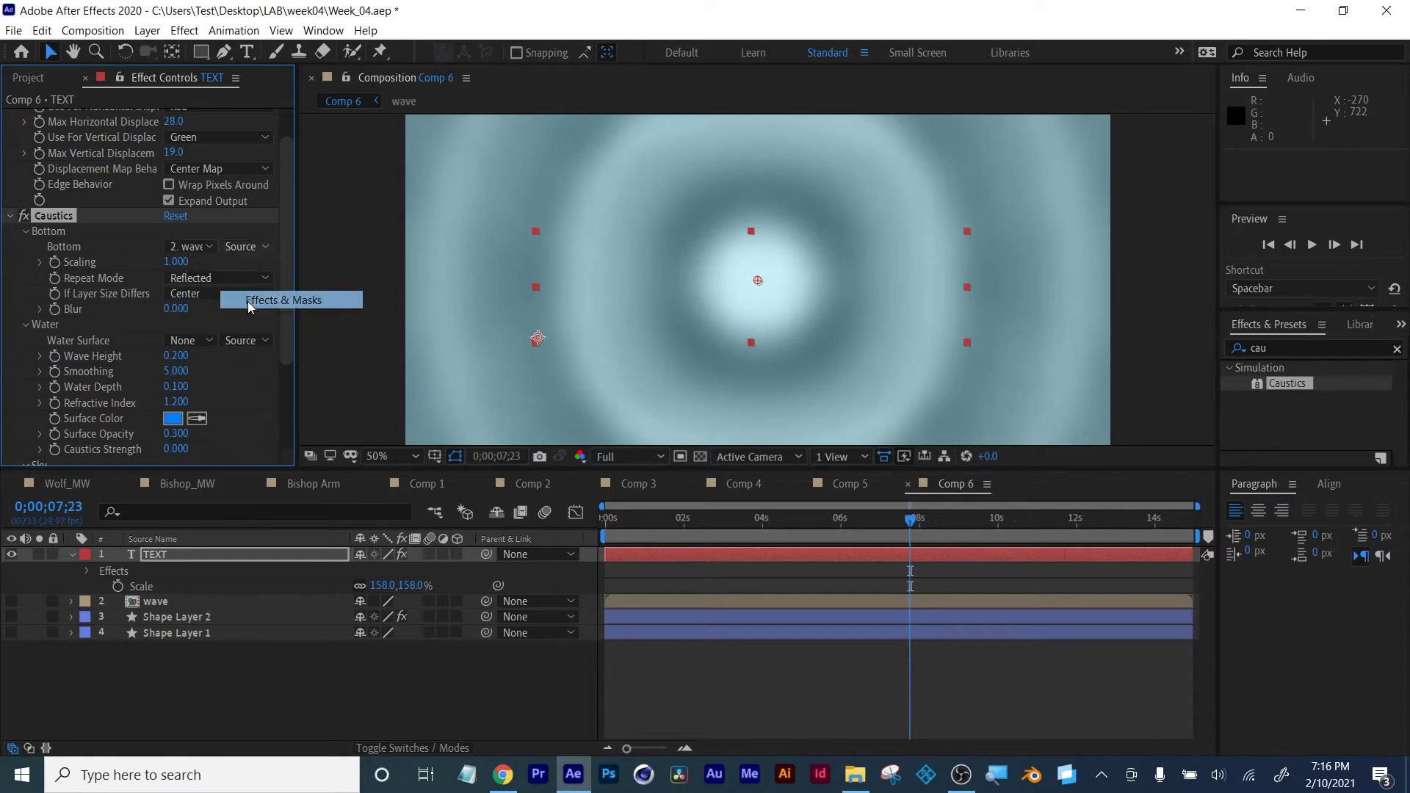
{"action": "left_click", "coordinate": [284, 299]}
{"action": "left_click", "coordinate": [192, 247]}
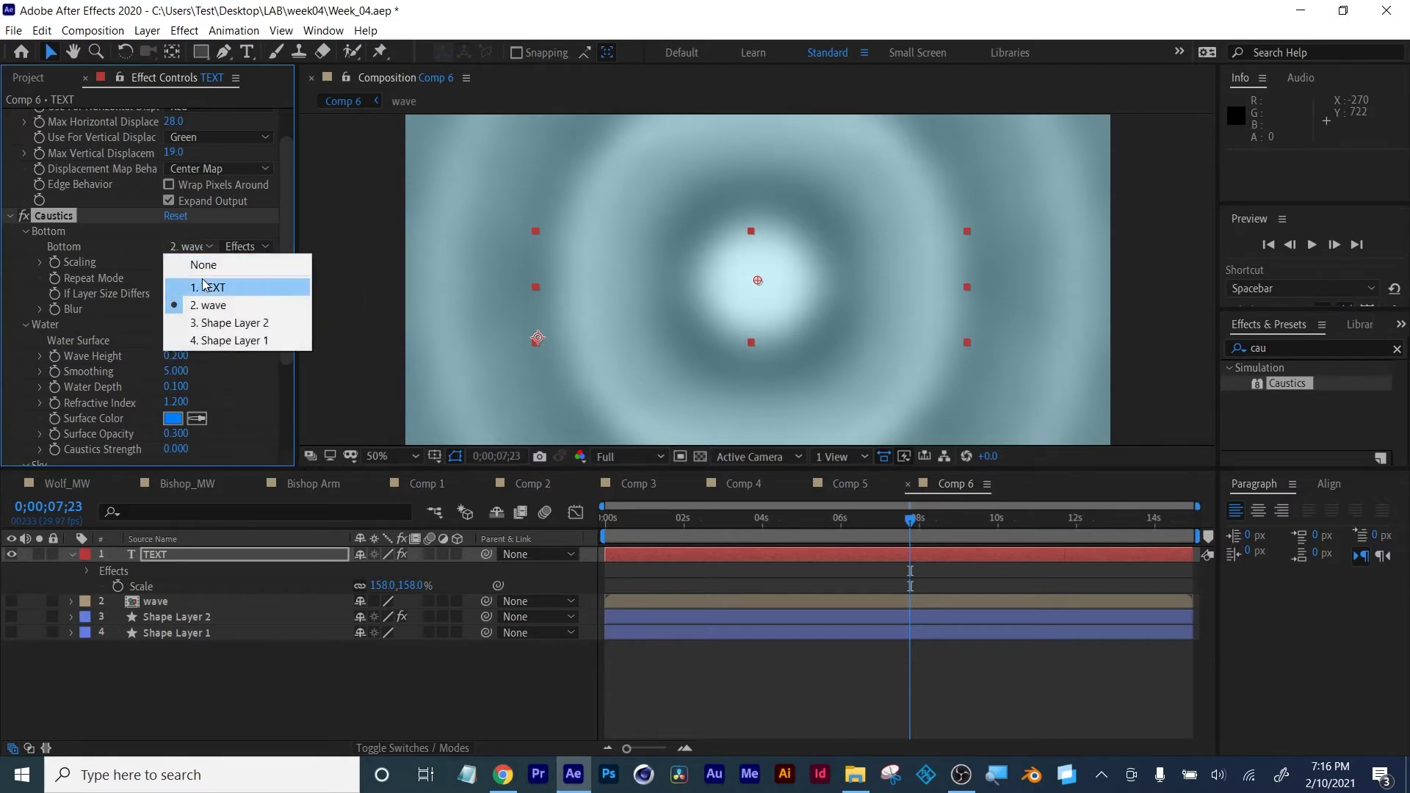
{"action": "left_click", "coordinate": [207, 287]}
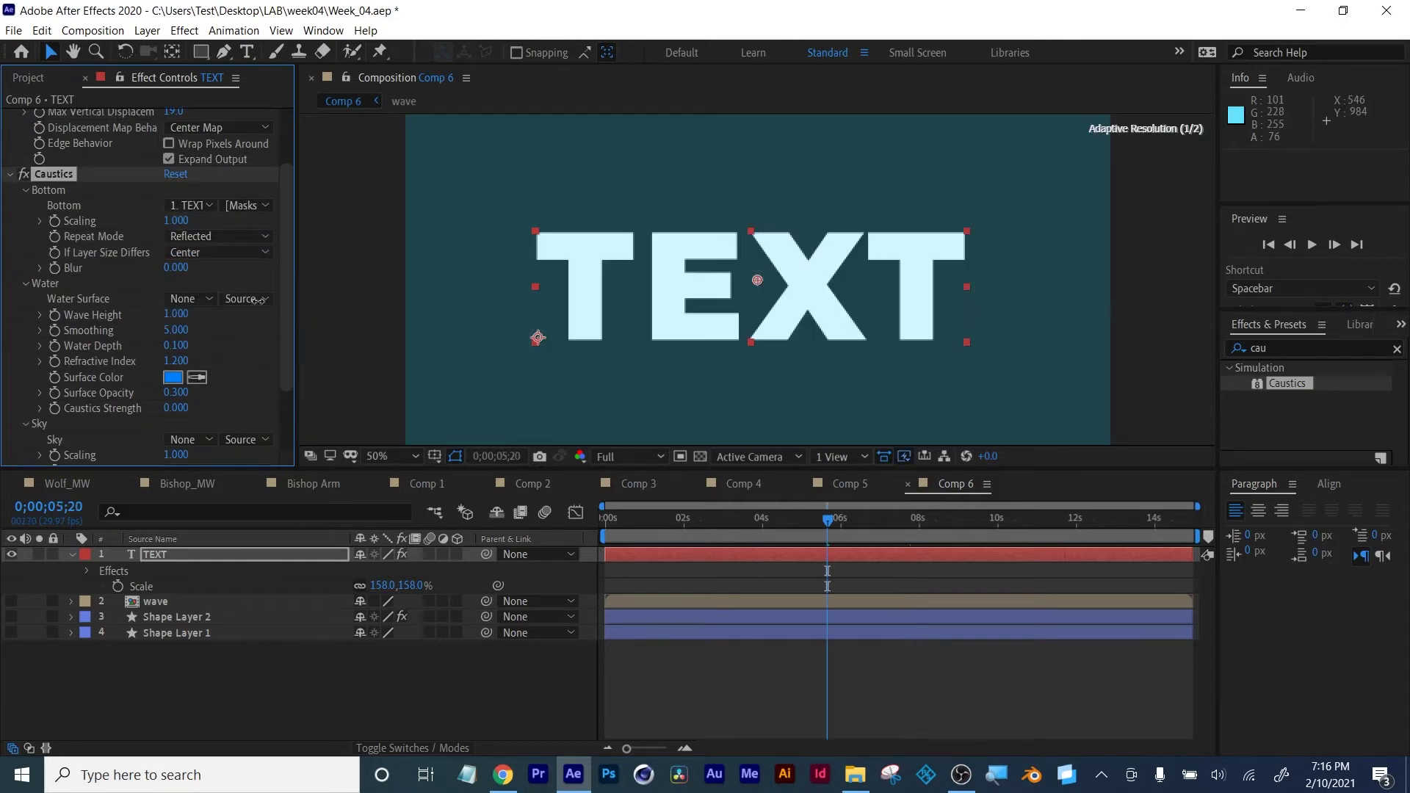
Set the Caustics water surface to the wave layer with Effects & Masks, wave height 0.670 and smoothing 37.800
{"action": "left_click", "coordinate": [189, 301]}
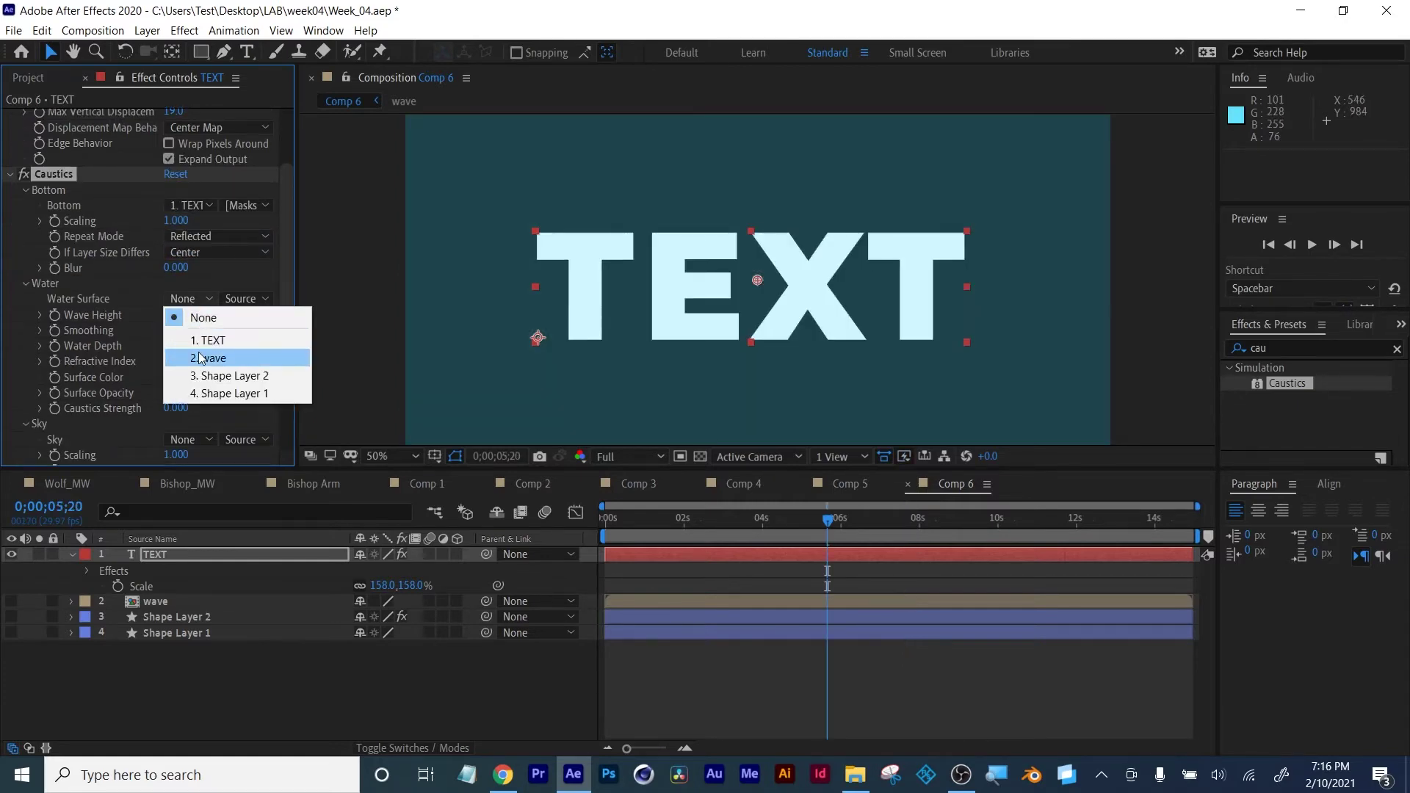
{"action": "left_click", "coordinate": [198, 352]}
{"action": "left_click_drag", "start_coordinate": [177, 313], "coordinate": [266, 373]}
{"action": "left_click", "coordinate": [249, 304]}
{"action": "left_click", "coordinate": [248, 346]}
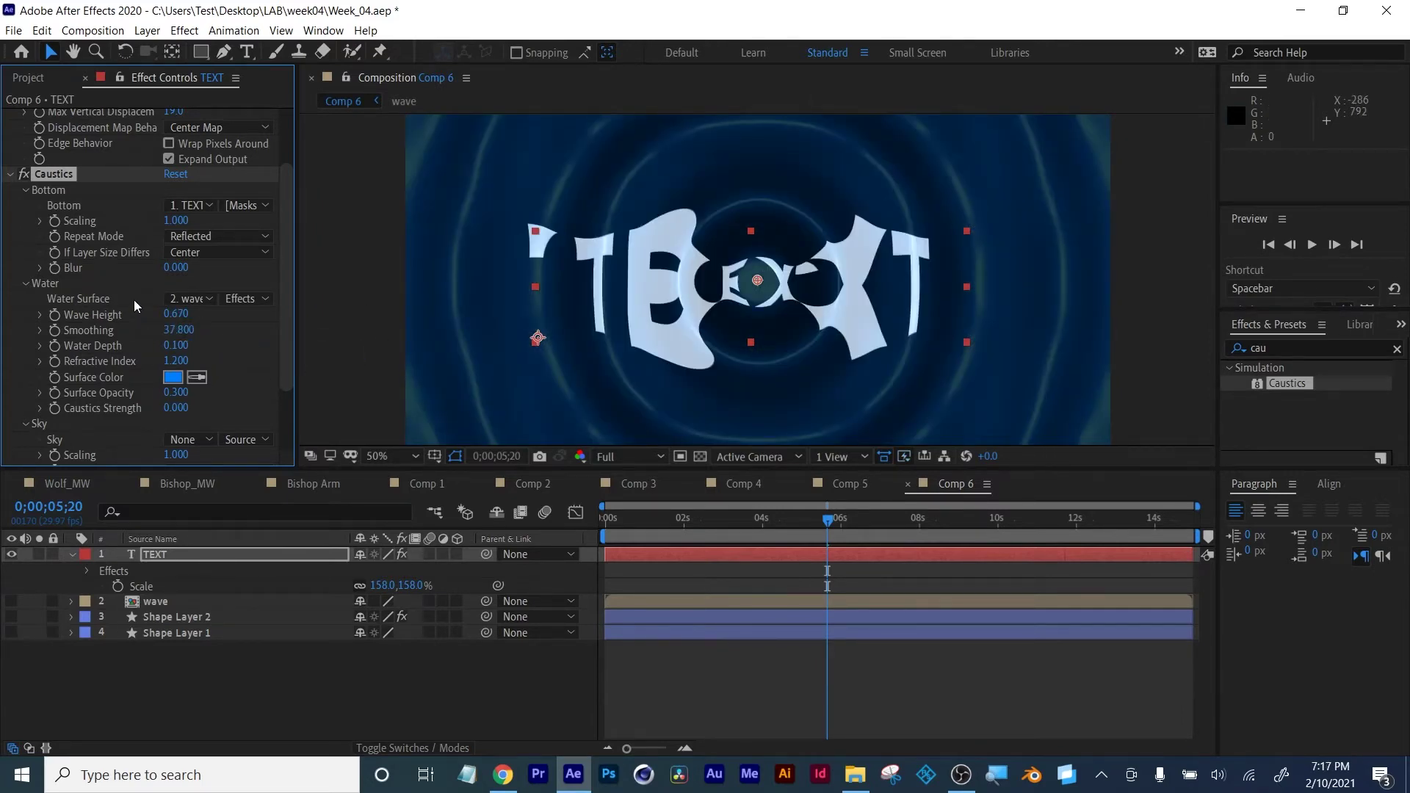
Set the water depth to 1.000 and the caustics strength to 0.630 in the TEXT layer's Caustics effect
{"action": "left_click", "coordinate": [147, 602]}
{"action": "left_click", "coordinate": [153, 555]}
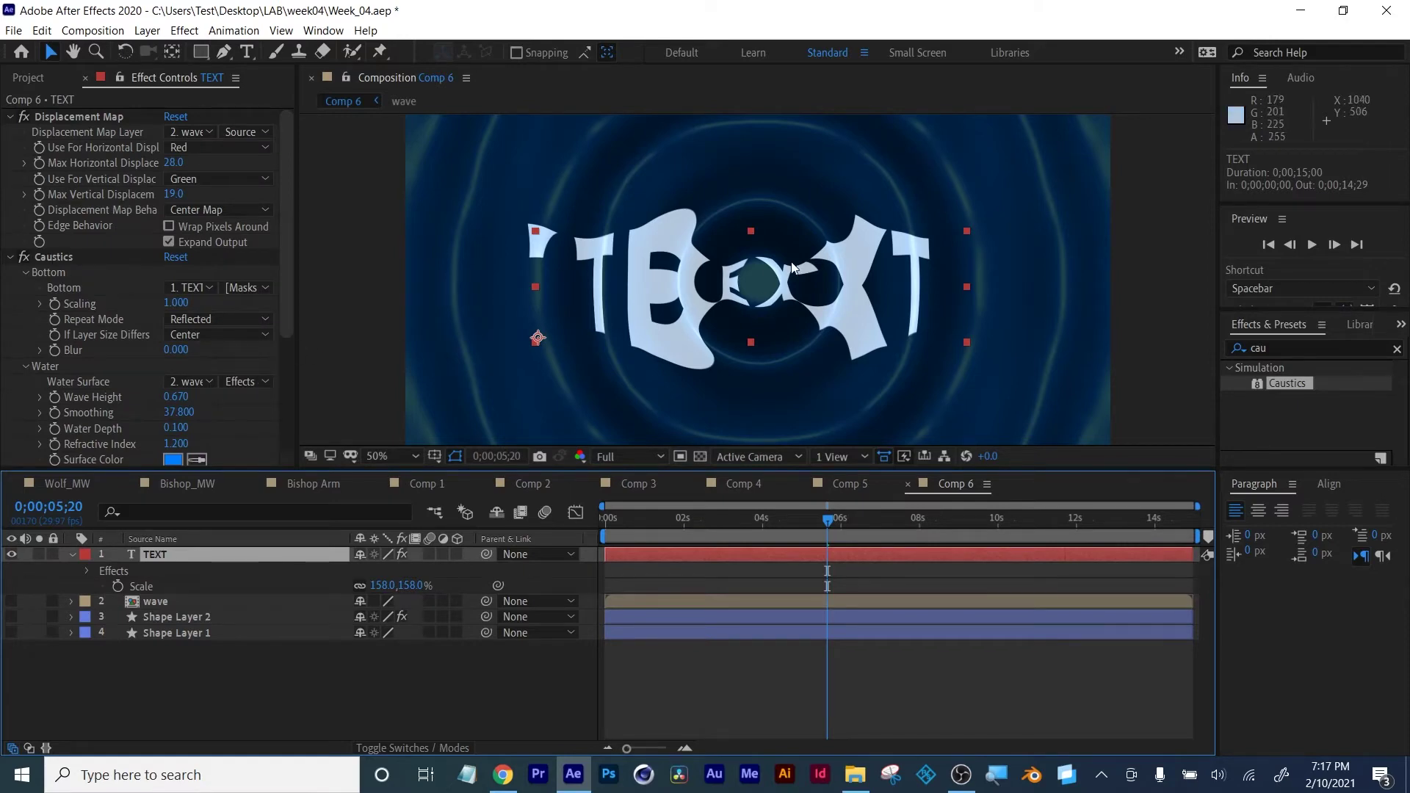
{"action": "mouse_move", "coordinate": [704, 522]}
{"action": "left_mouse_down"}
{"action": "mouse_move", "coordinate": [667, 525]}
{"action": "mouse_move", "coordinate": [719, 521]}
{"action": "left_mouse_up"}
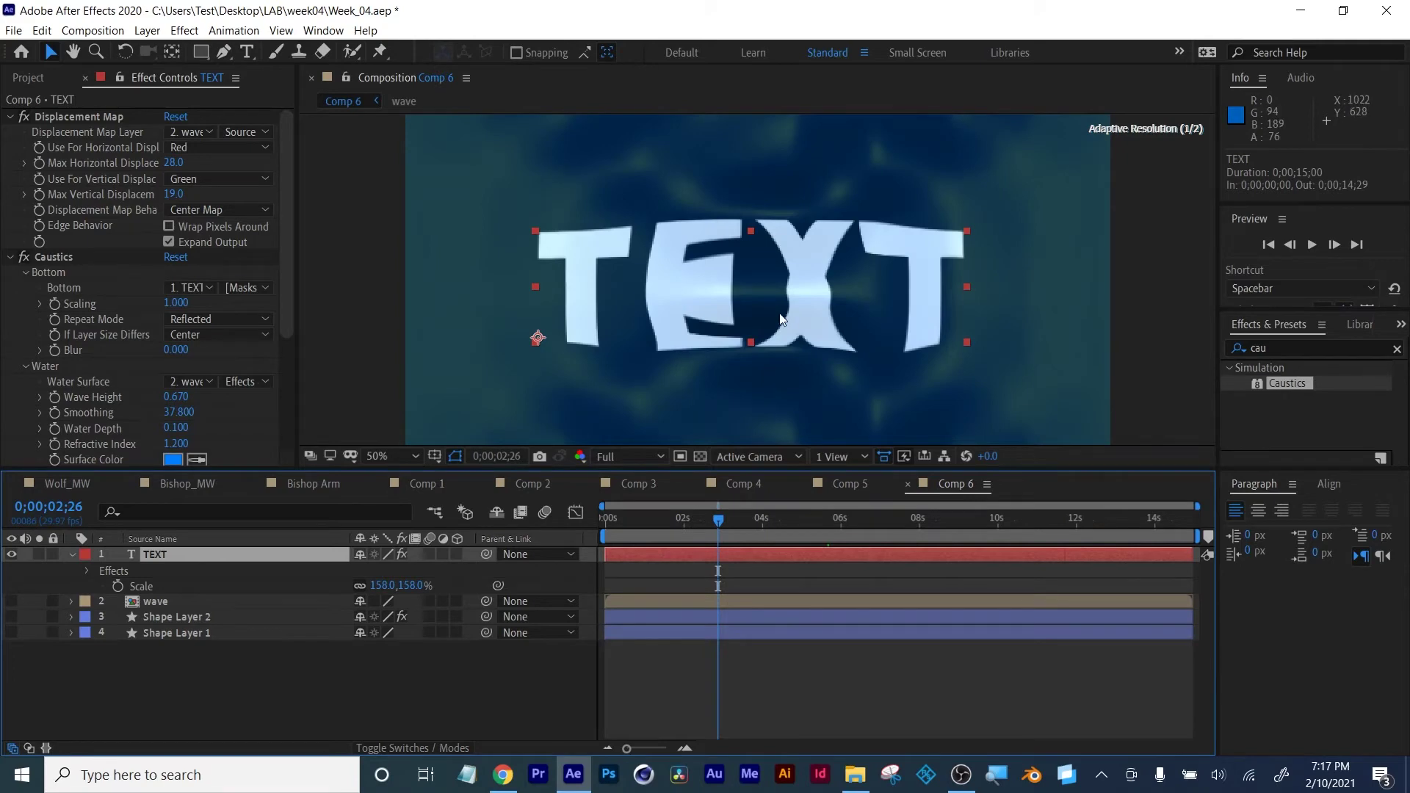
{"action": "scroll", "coordinate": [221, 372], "scroll_direction": "down", "scroll_amount": 2}
{"action": "left_click_drag", "start_coordinate": [176, 387], "coordinate": [250, 378]}
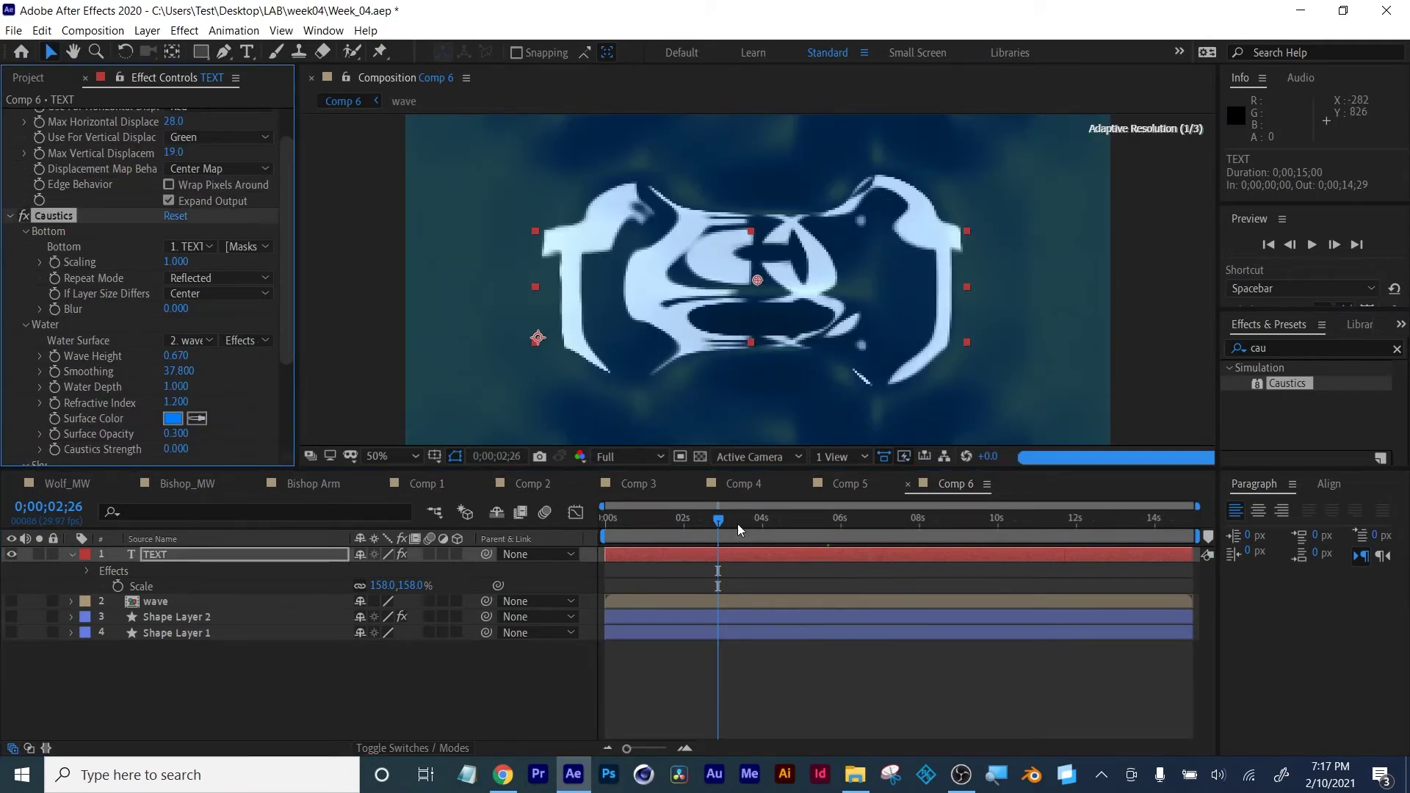
{"action": "left_click_drag", "start_coordinate": [737, 522], "coordinate": [769, 527]}
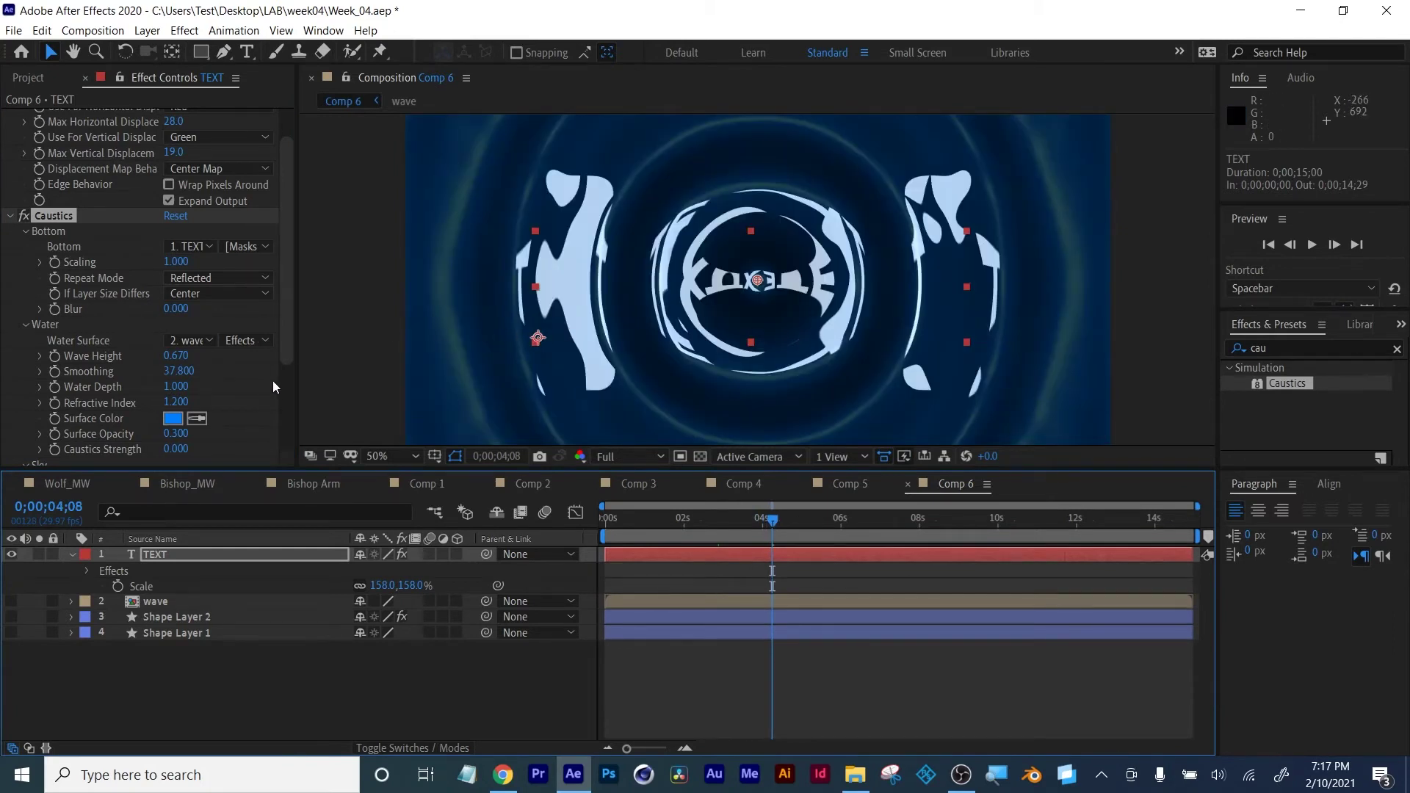
{"action": "scroll", "coordinate": [231, 409], "scroll_direction": "down", "scroll_amount": 2}
{"action": "left_click_drag", "start_coordinate": [176, 407], "coordinate": [228, 402]}
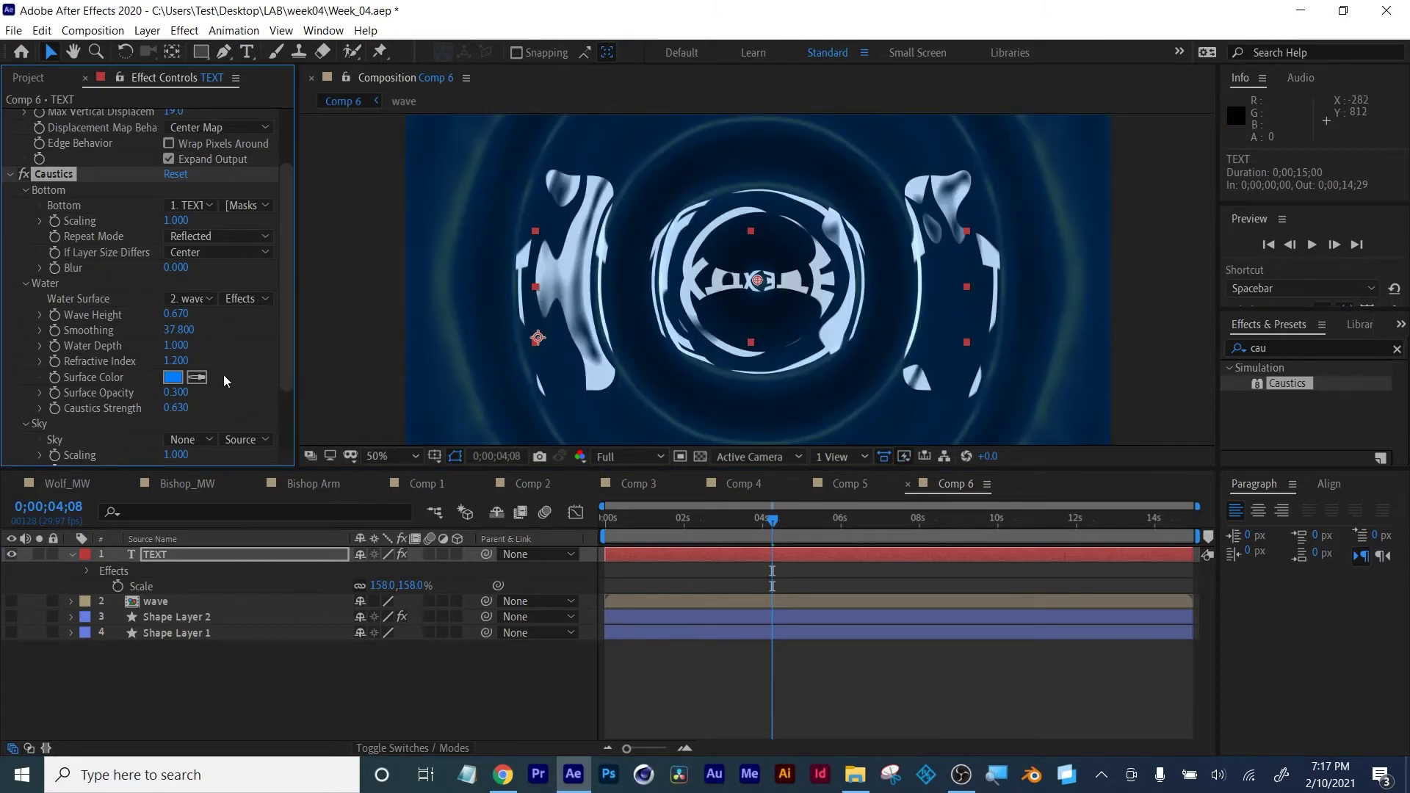
Play back the rippling TEXT animation at Quarter preview resolution
{"action": "scroll", "coordinate": [216, 370], "scroll_direction": "down", "scroll_amount": 4}
{"action": "key", "text": "space"}
{"action": "left_click", "coordinate": [643, 457]}
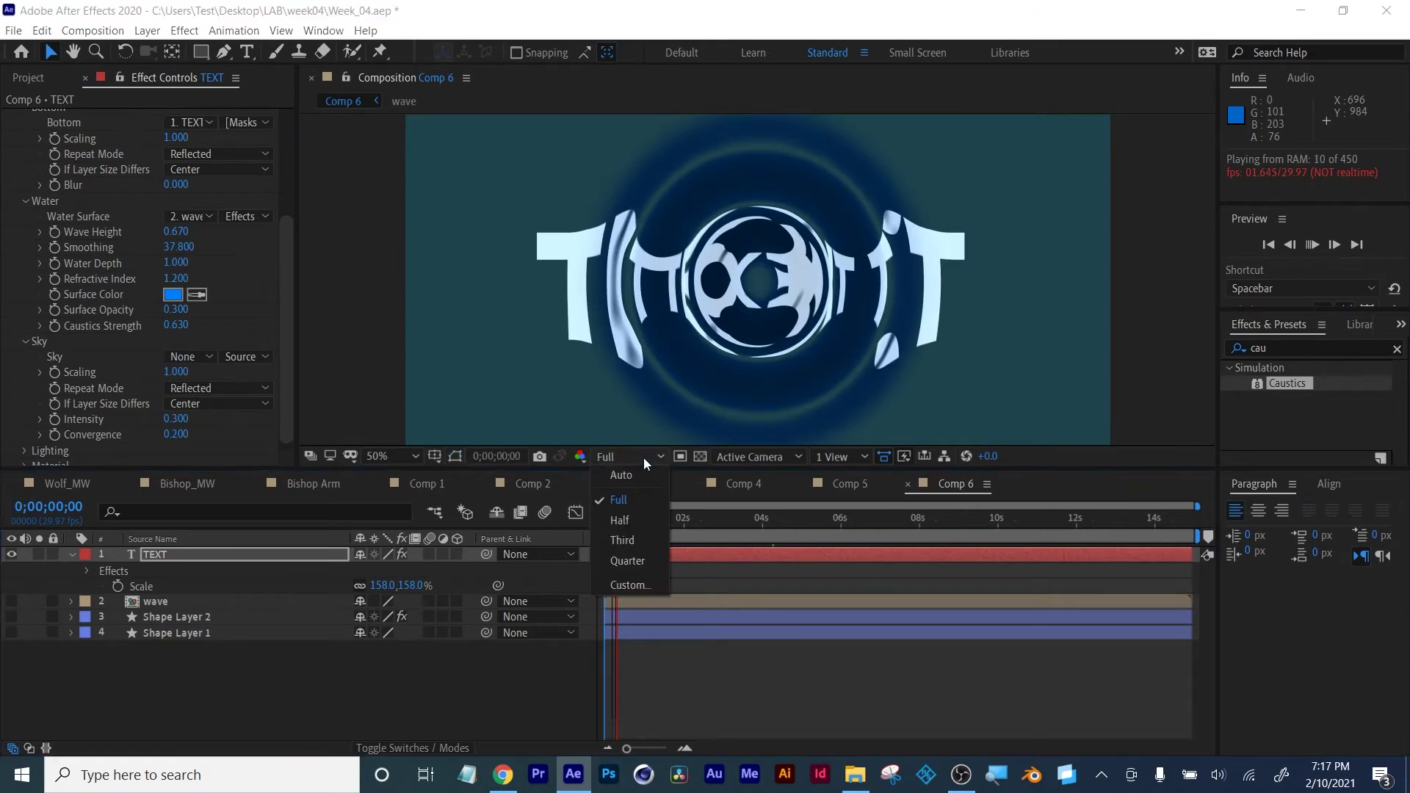
{"action": "left_click", "coordinate": [633, 559]}
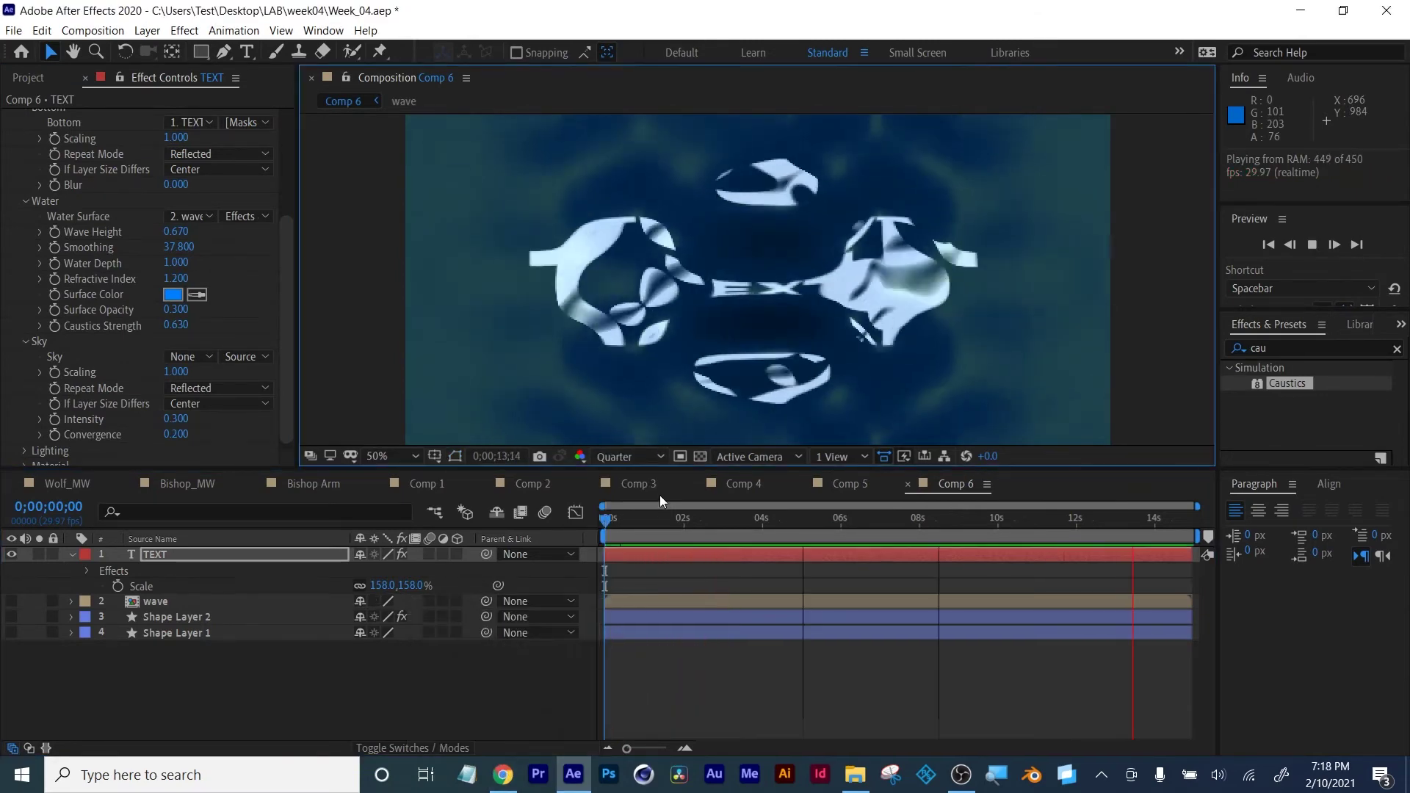
{"action": "key", "text": "space"}
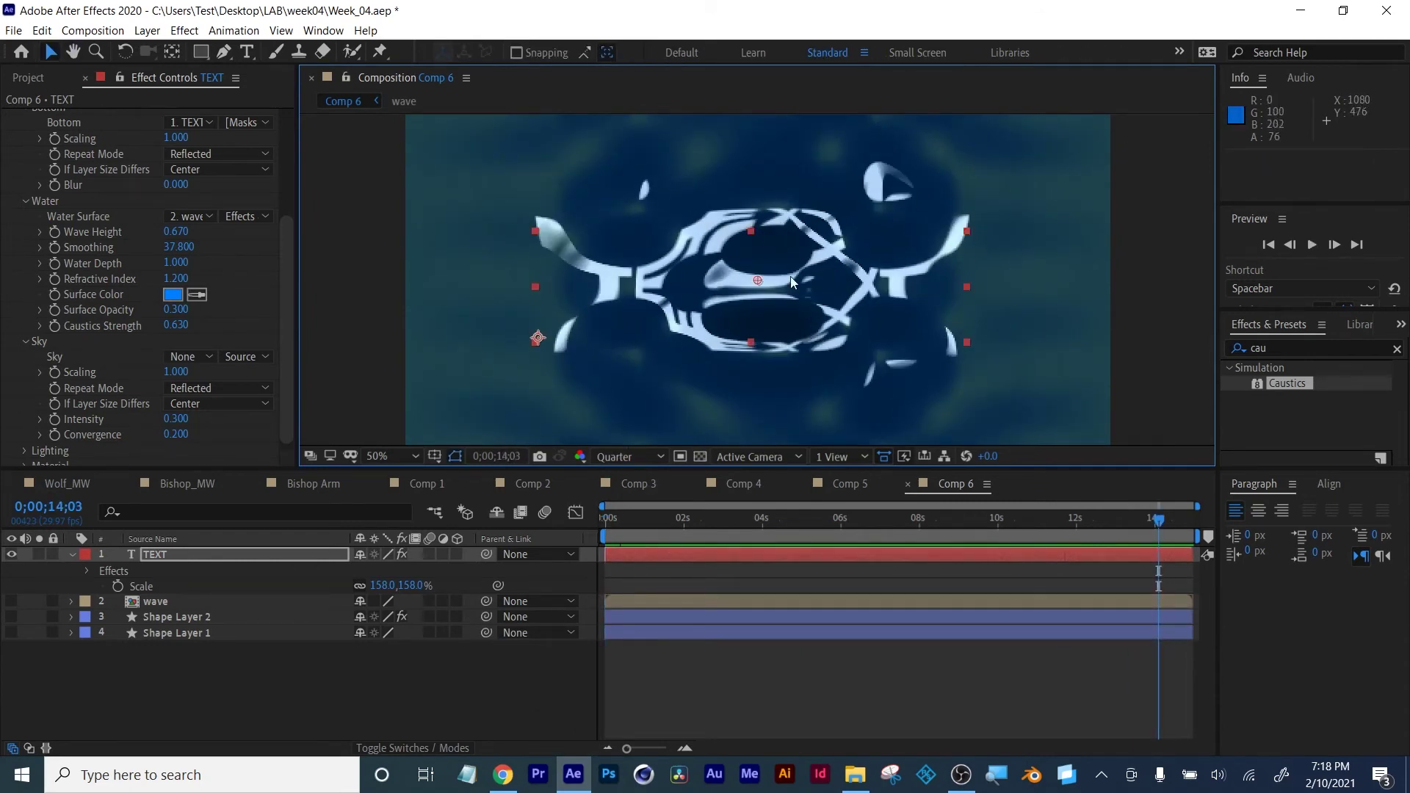
Compare the Caustics result at Full and Quarter preview resolution, ending at Full resolution at 0;00;04;23
{"action": "left_click", "coordinate": [627, 461]}
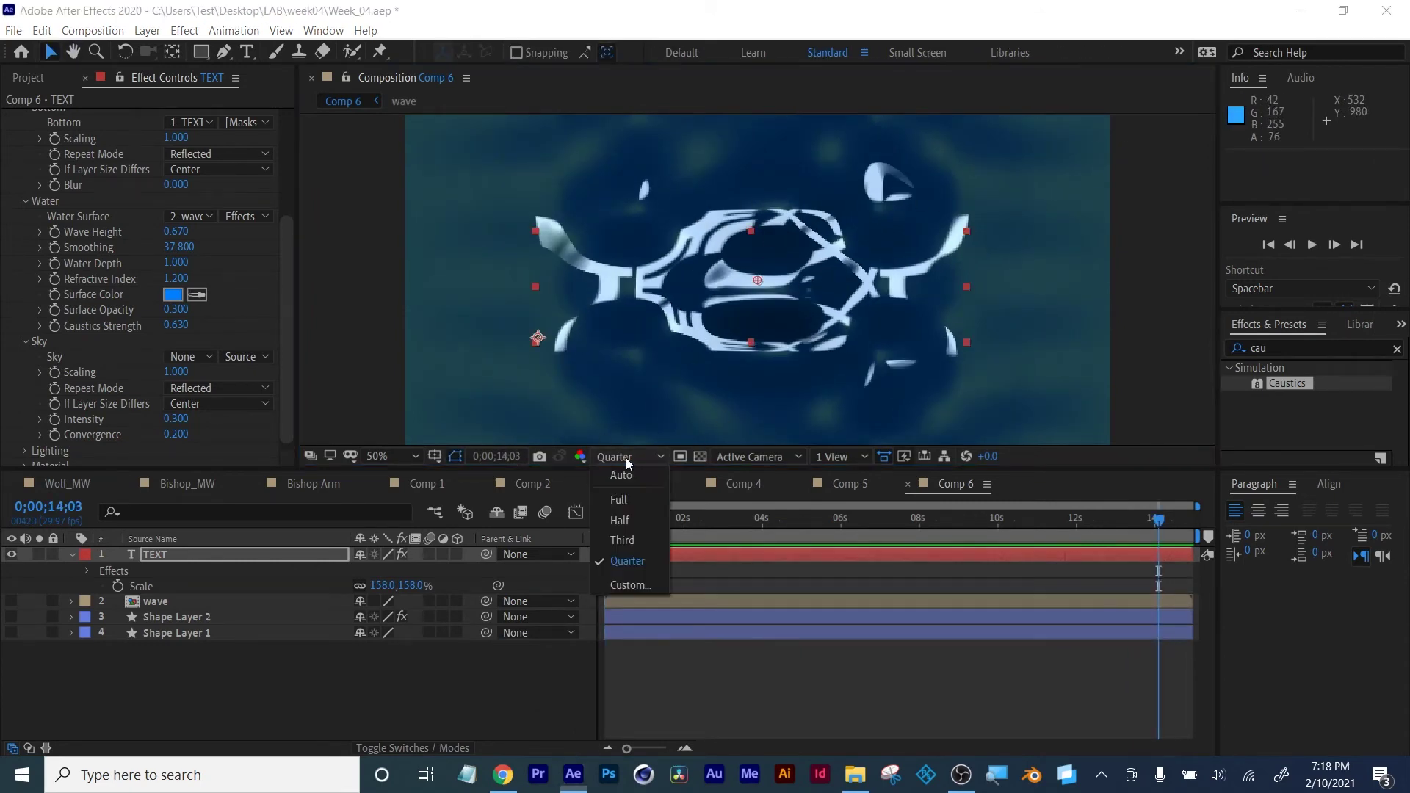
{"action": "left_click", "coordinate": [627, 499]}
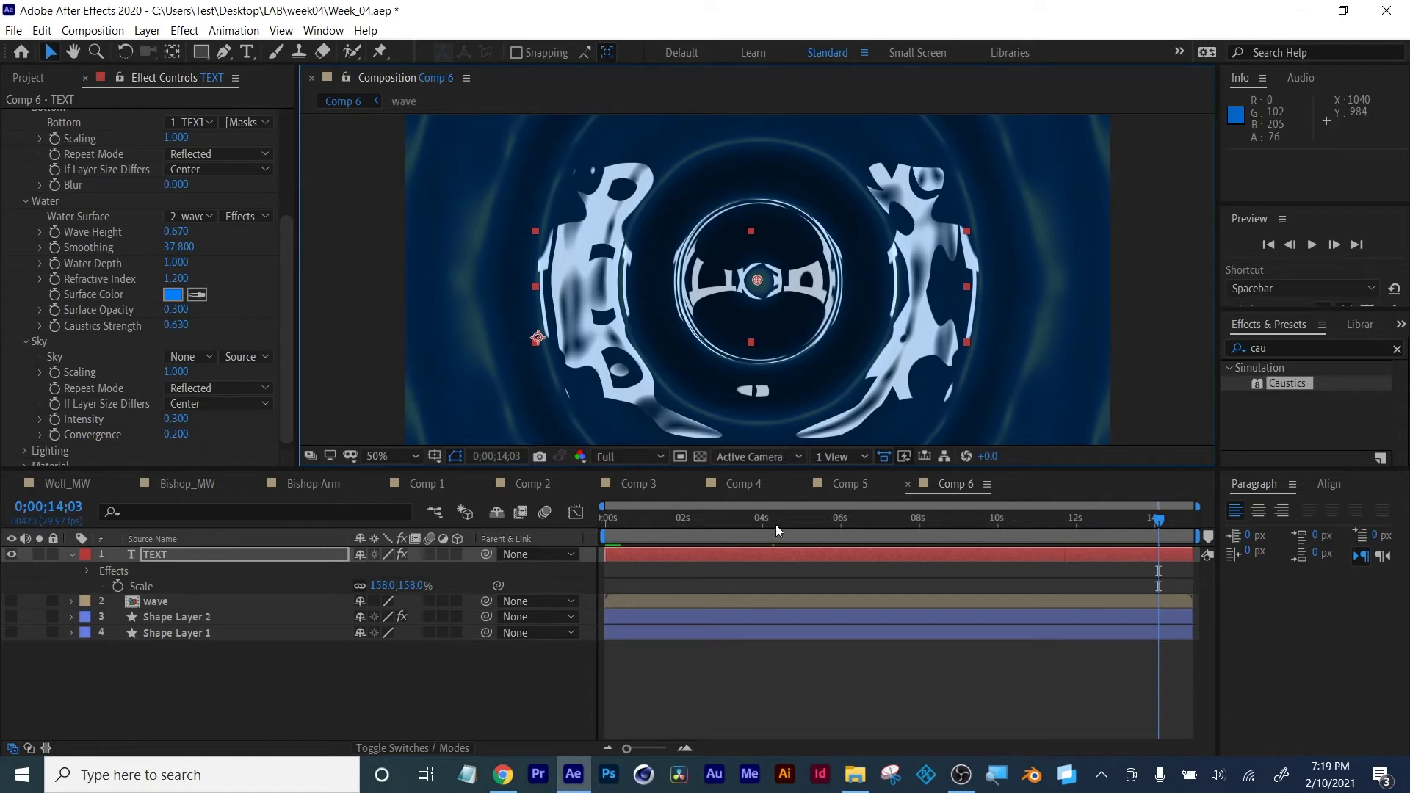
{"action": "left_click", "coordinate": [631, 456]}
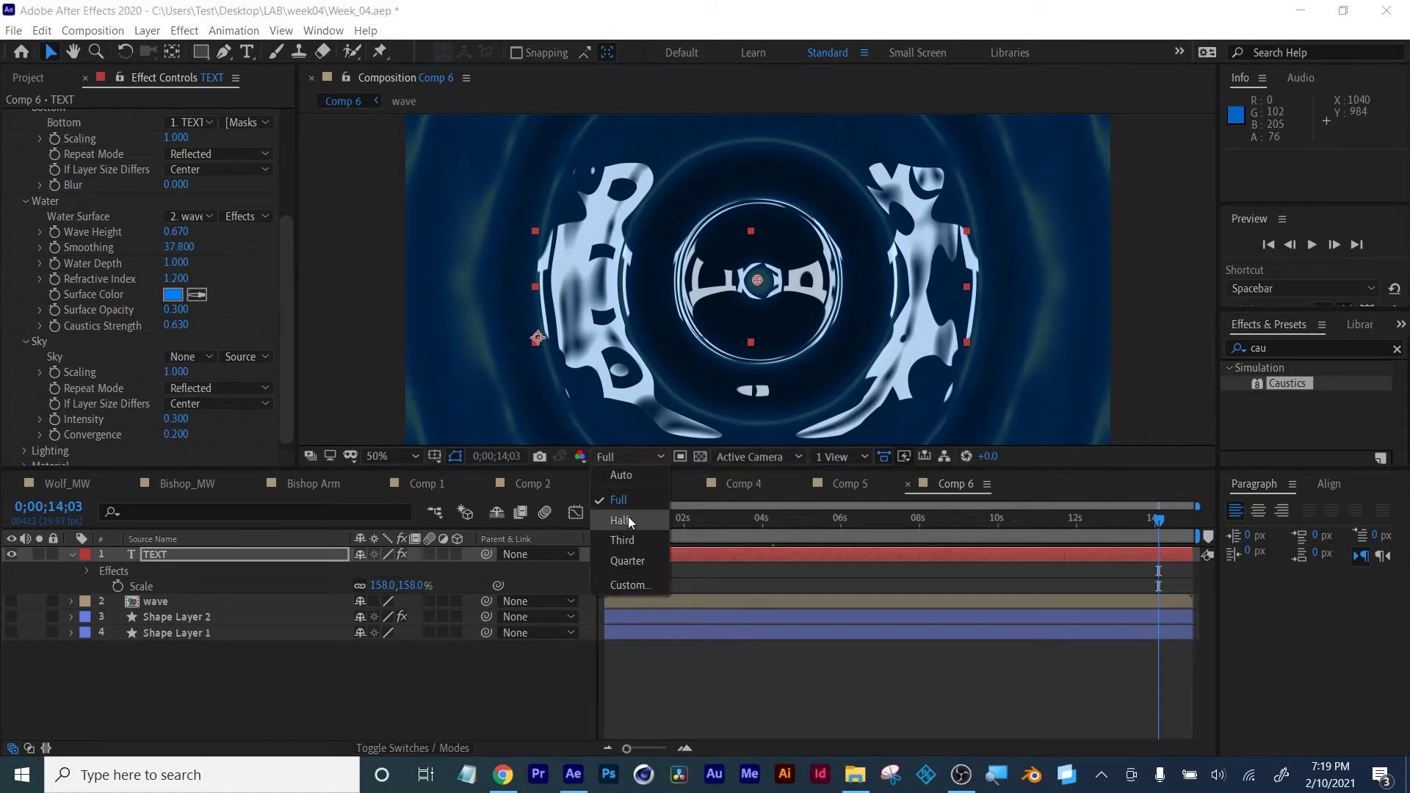
{"action": "left_click", "coordinate": [625, 560]}
{"action": "left_click_drag", "start_coordinate": [687, 514], "coordinate": [793, 529]}
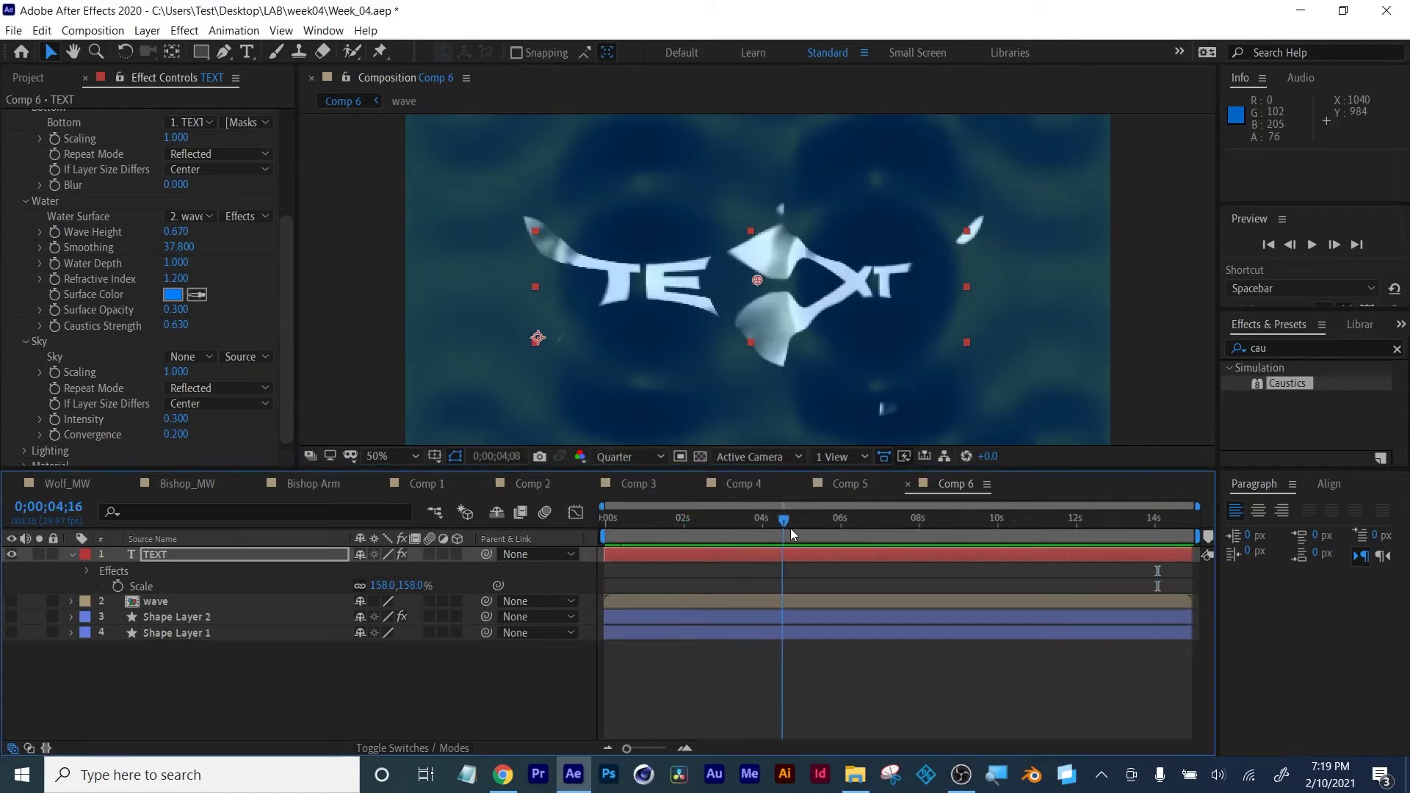
{"action": "left_click", "coordinate": [633, 456]}
{"action": "left_click", "coordinate": [628, 500]}
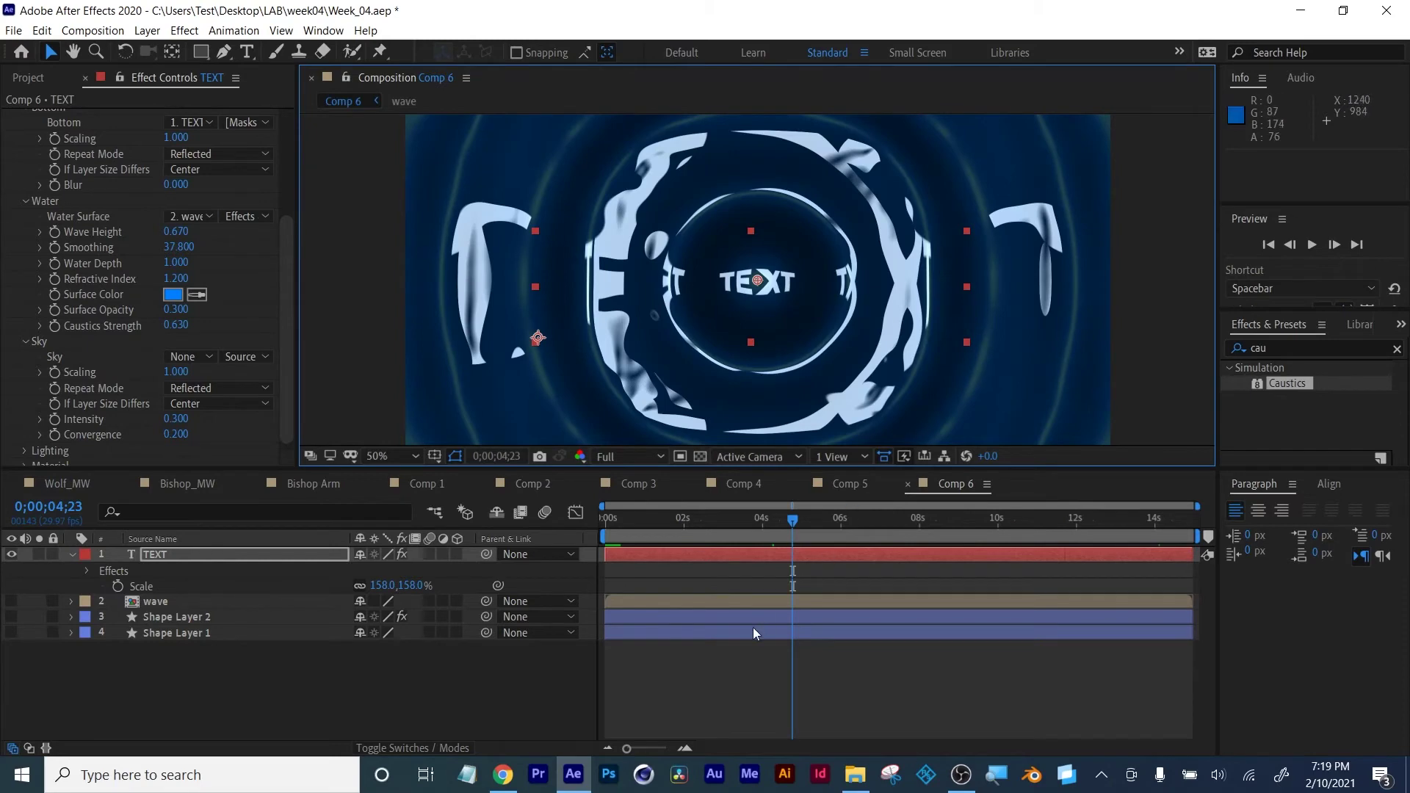
{"action": "left_click", "coordinate": [721, 668]}
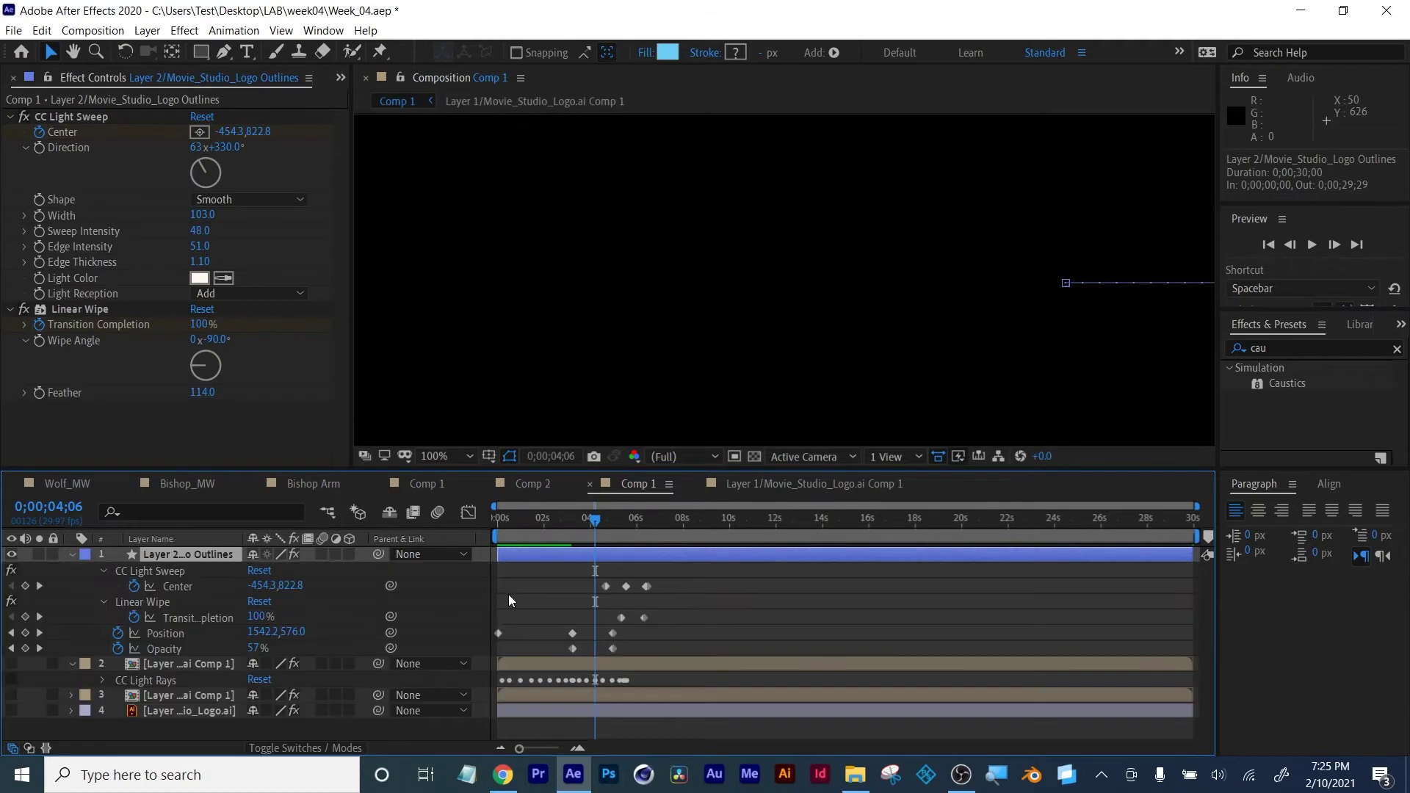
Undo the recent edits in the movie logo's Comp 1 back to before the Cyberspace text outlines layer was created
{"action": "left_click_drag", "start_coordinate": [597, 519], "coordinate": [675, 520]}
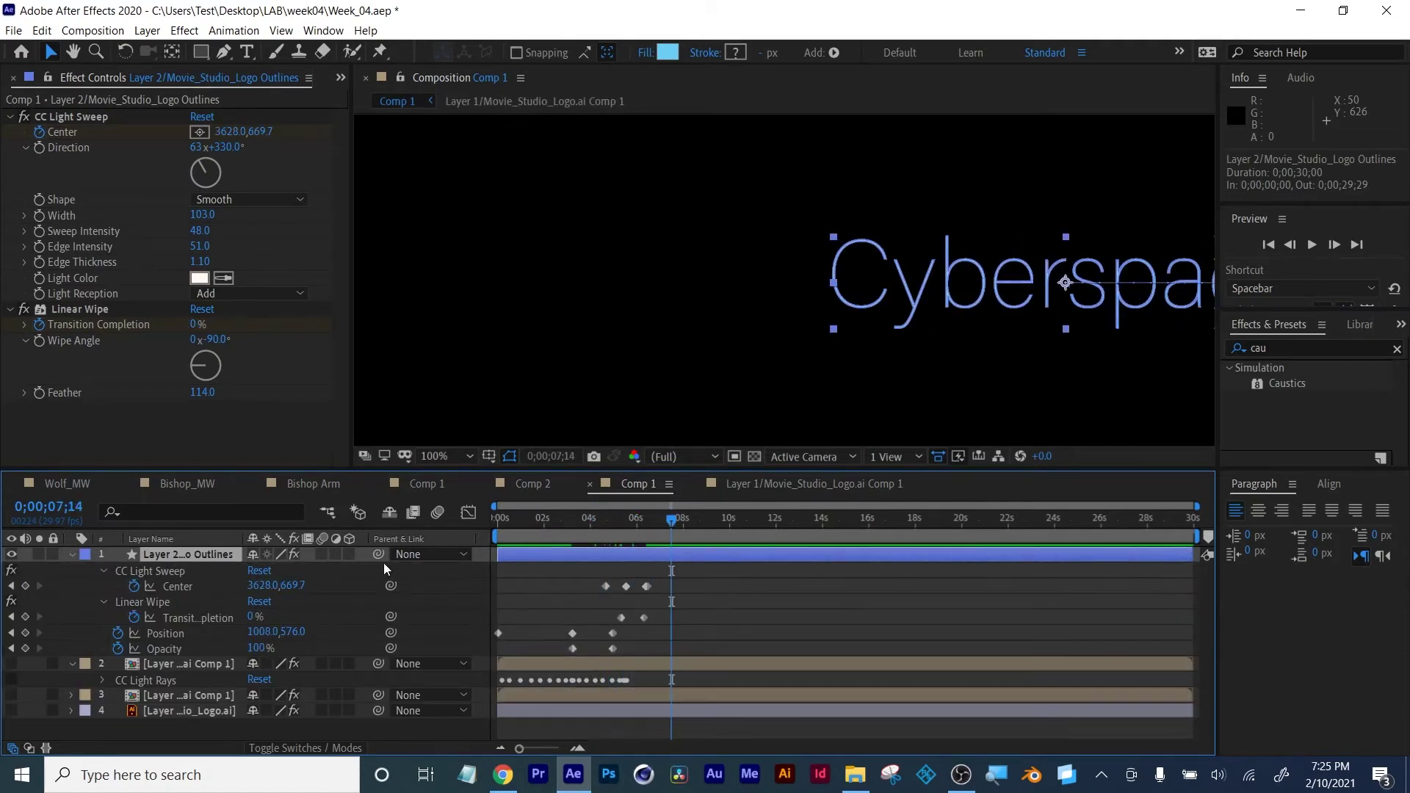
{"action": "key", "text": "ctrl+z"}
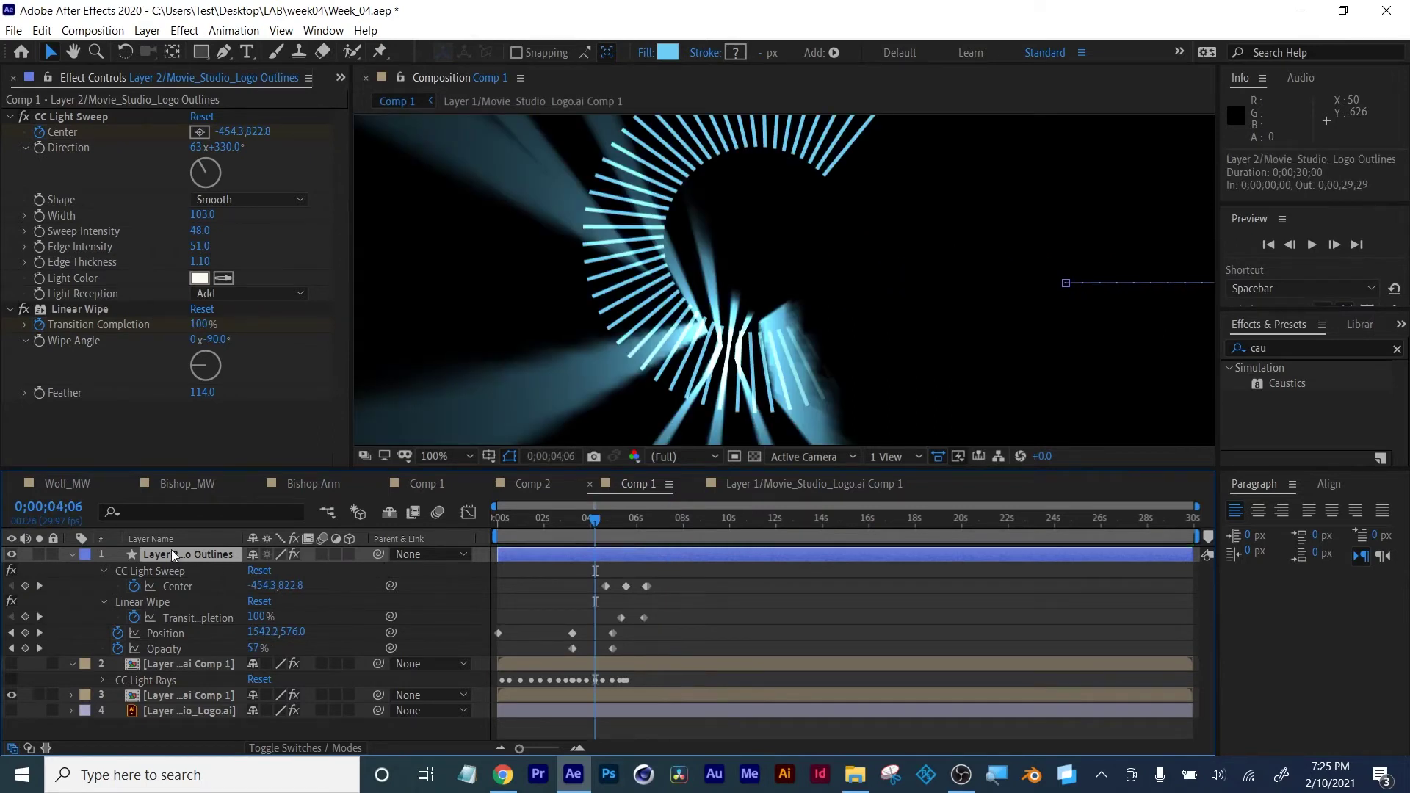
{"action": "key", "text": "ctrl+z"}
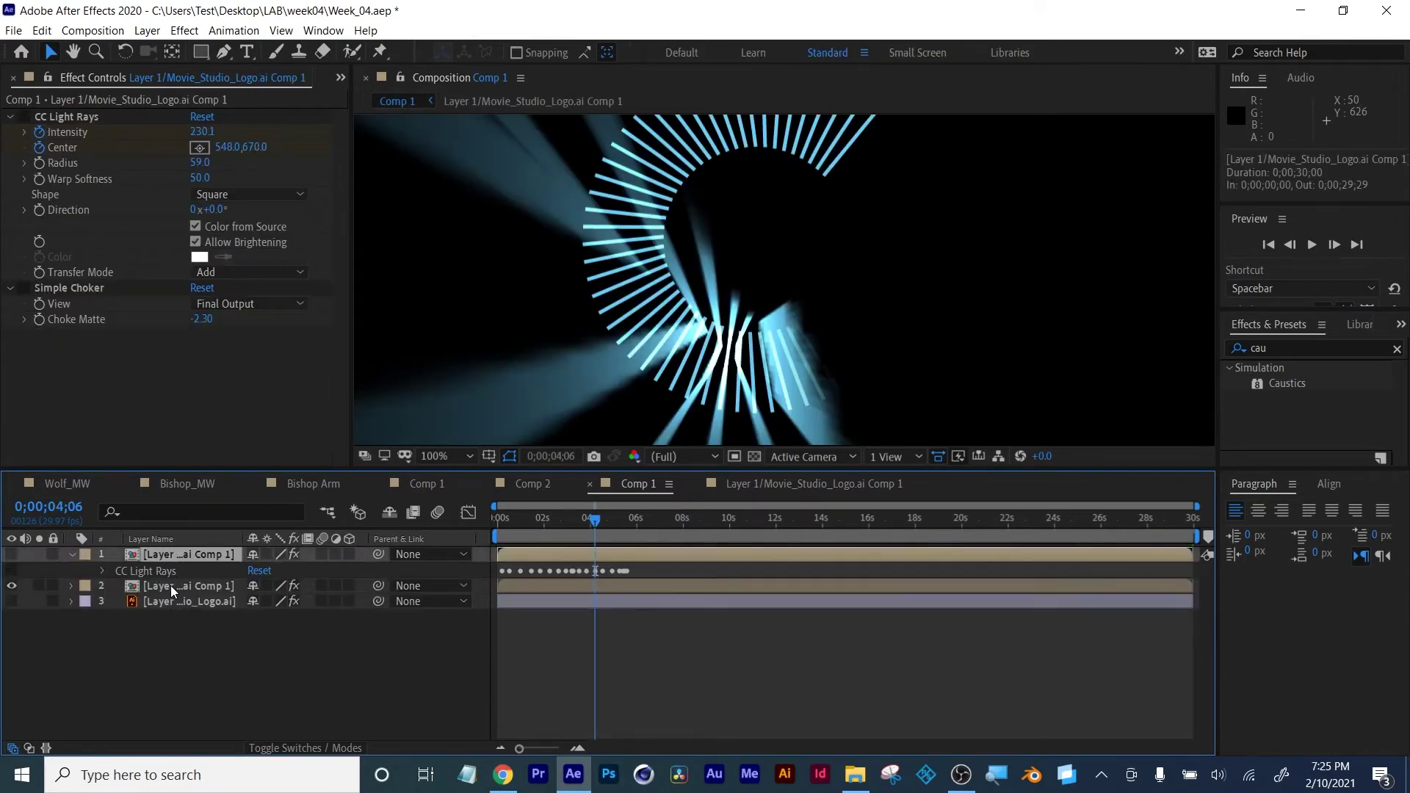
Copy the Layer 1/Movie_Studio_Logo.ai layer with its Radial Wipe from the precomp and place it as the topmost layer of Comp 1
{"action": "double_click", "coordinate": [170, 584]}
{"action": "left_click", "coordinate": [163, 562]}
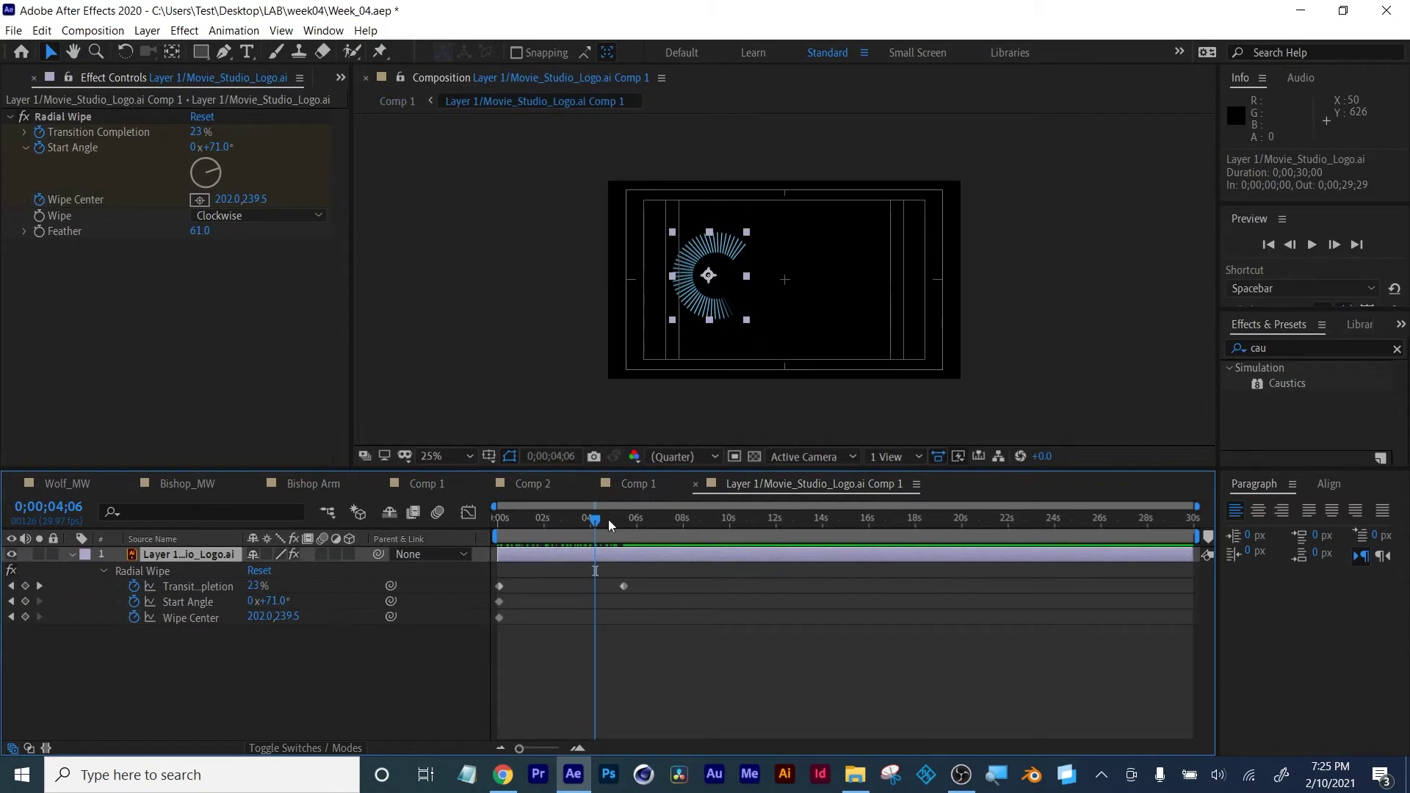
{"action": "left_click_drag", "start_coordinate": [608, 525], "coordinate": [652, 521]}
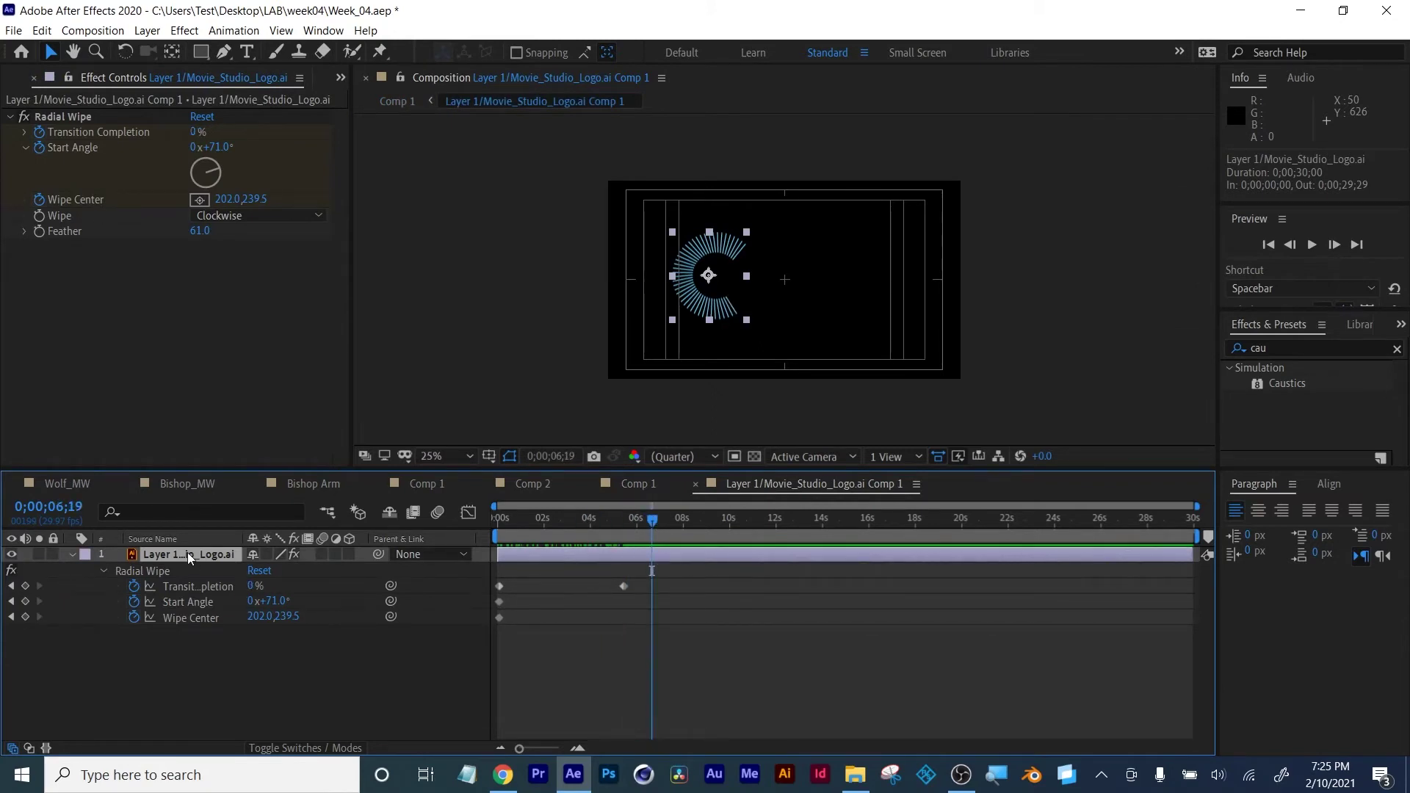
{"action": "key", "text": "ctrl+c"}
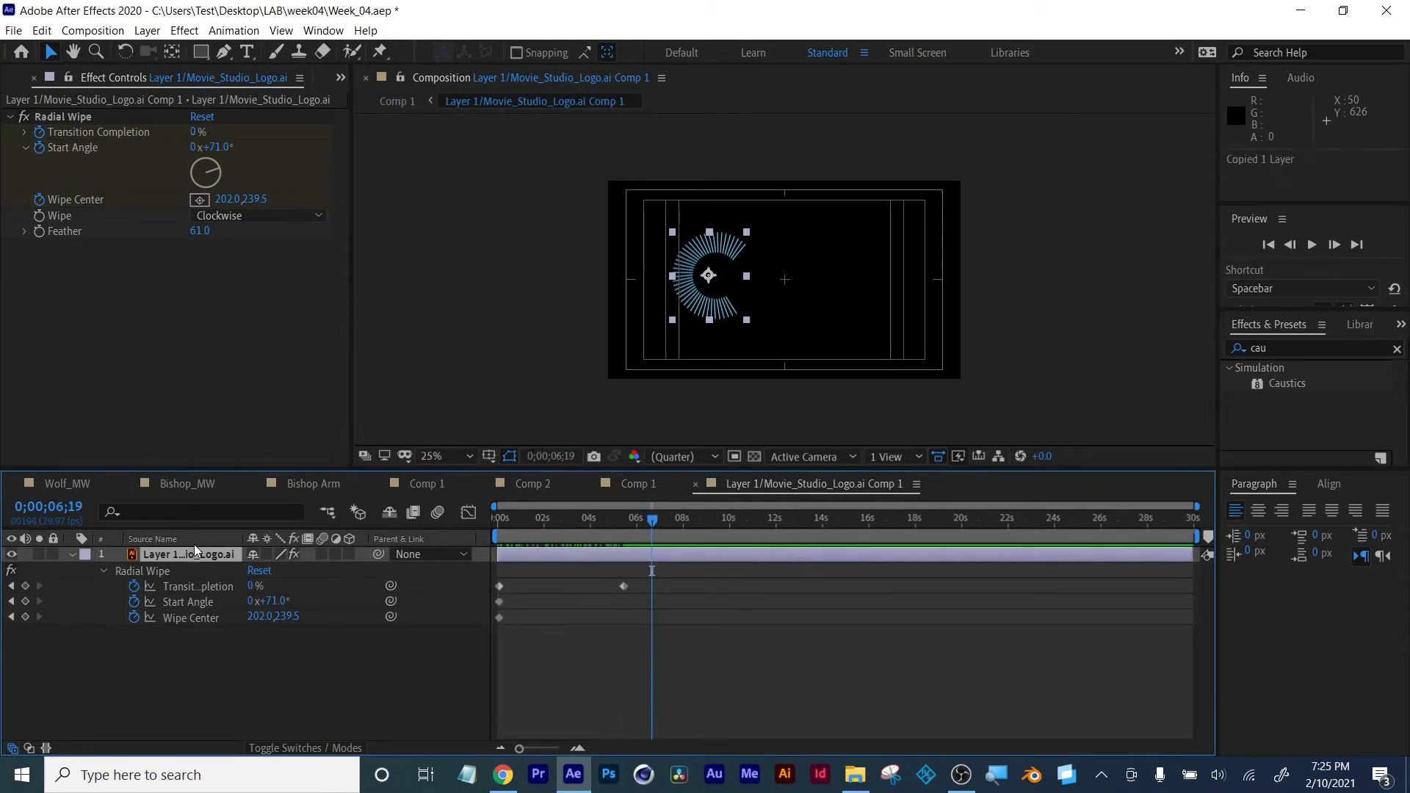
{"action": "left_click", "coordinate": [636, 484]}
{"action": "key", "text": "ctrl+v"}
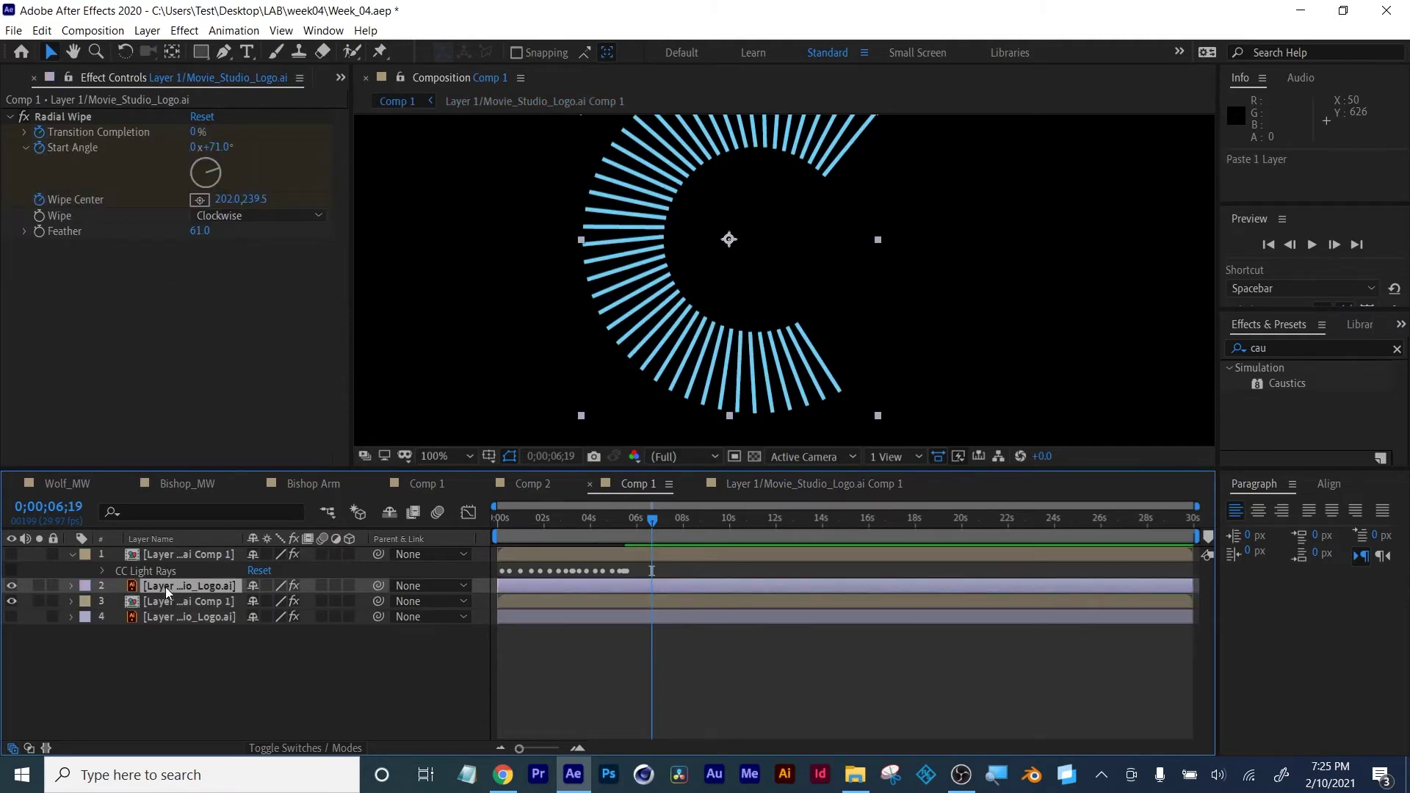
{"action": "left_click_drag", "start_coordinate": [166, 586], "coordinate": [163, 554]}
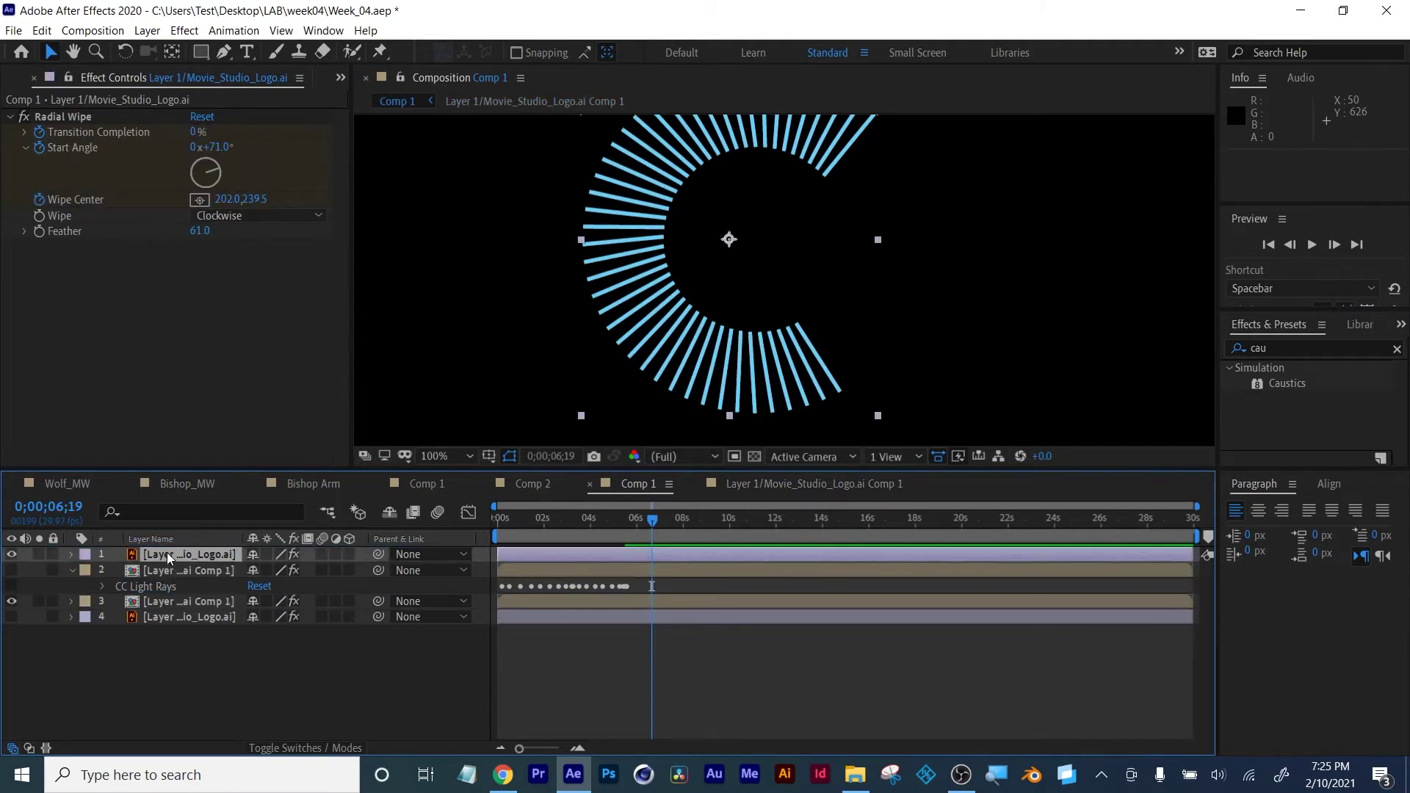
Create shapes from the pasted logo vector layer and move the current time to 0;00;04;27
{"action": "right_click", "coordinate": [169, 551]}
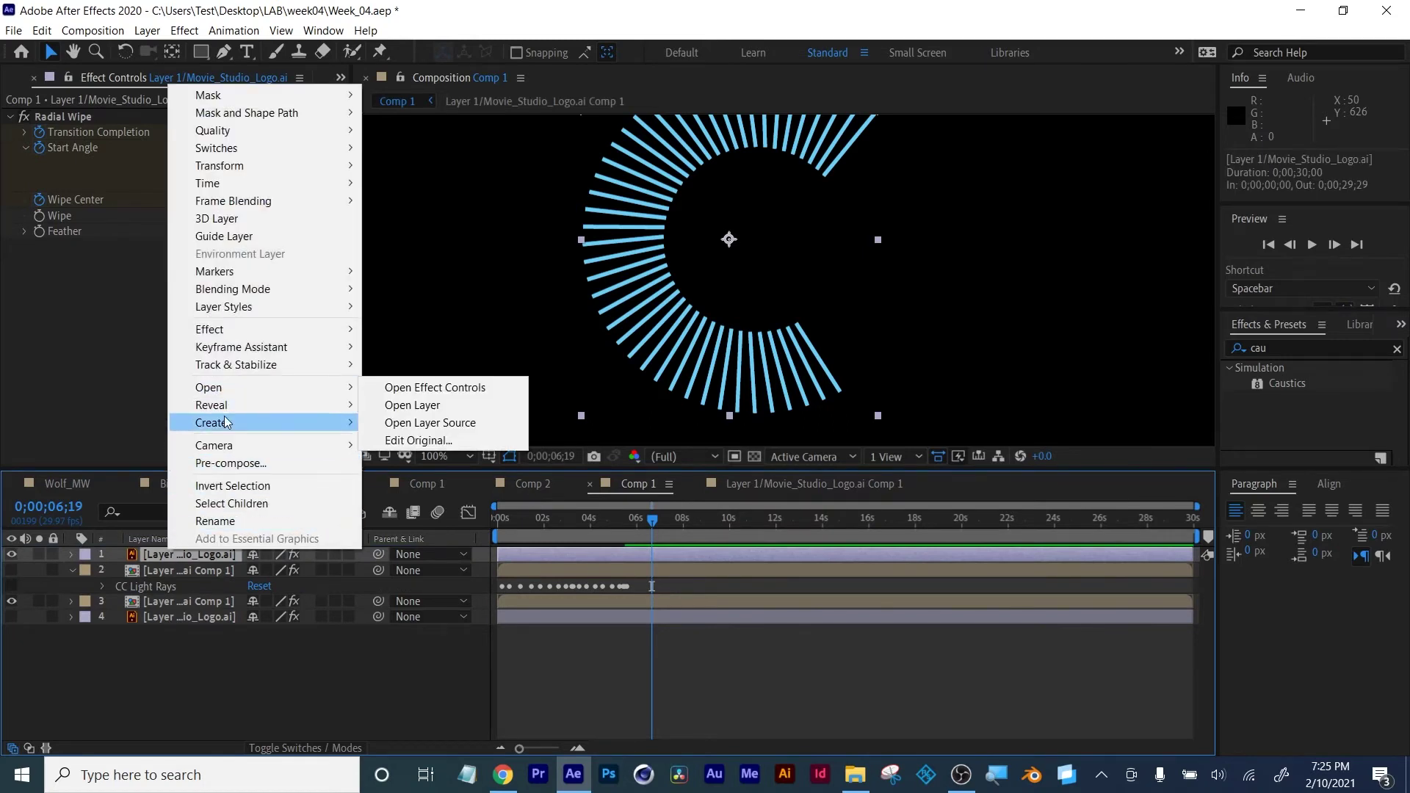
{"action": "left_click", "coordinate": [433, 476]}
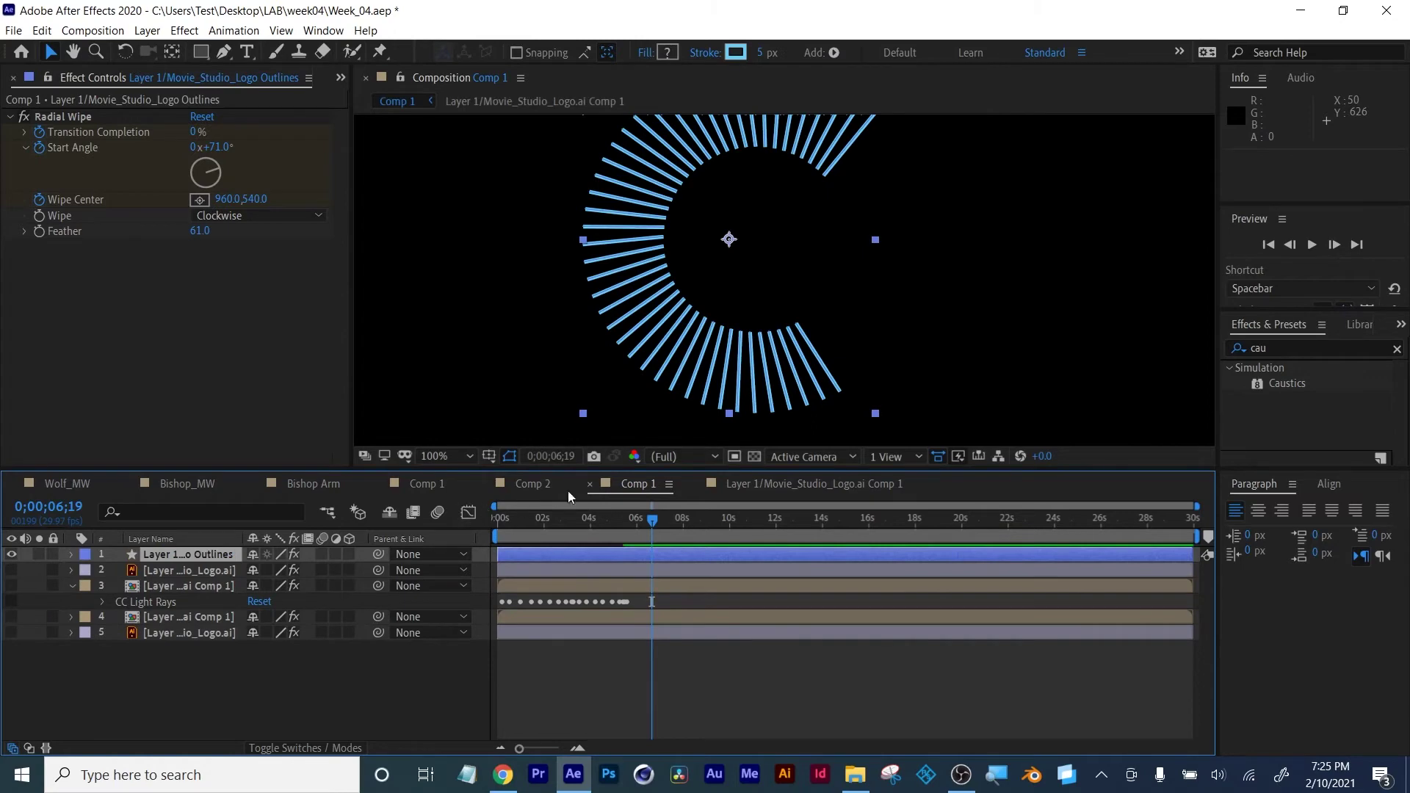
{"action": "left_click_drag", "start_coordinate": [660, 520], "coordinate": [611, 520]}
Add Offset Paths to the contents of the logo outlines shape layer and expand its settings
{"action": "left_click", "coordinate": [71, 554]}
{"action": "scroll", "coordinate": [655, 351], "scroll_direction": "up", "scroll_amount": 1}
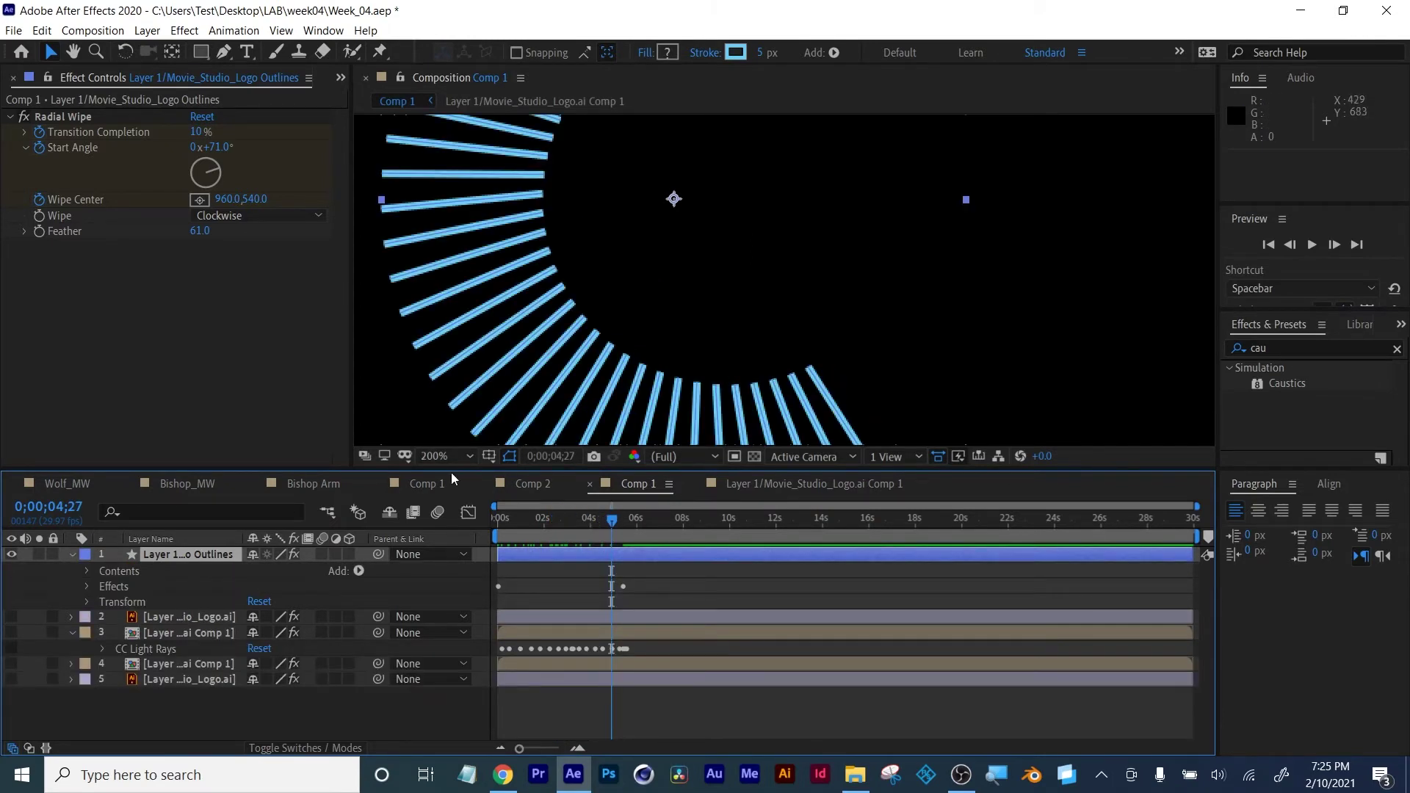
{"action": "left_click", "coordinate": [87, 572]}
{"action": "scroll", "coordinate": [92, 564], "scroll_direction": "up", "scroll_amount": 1}
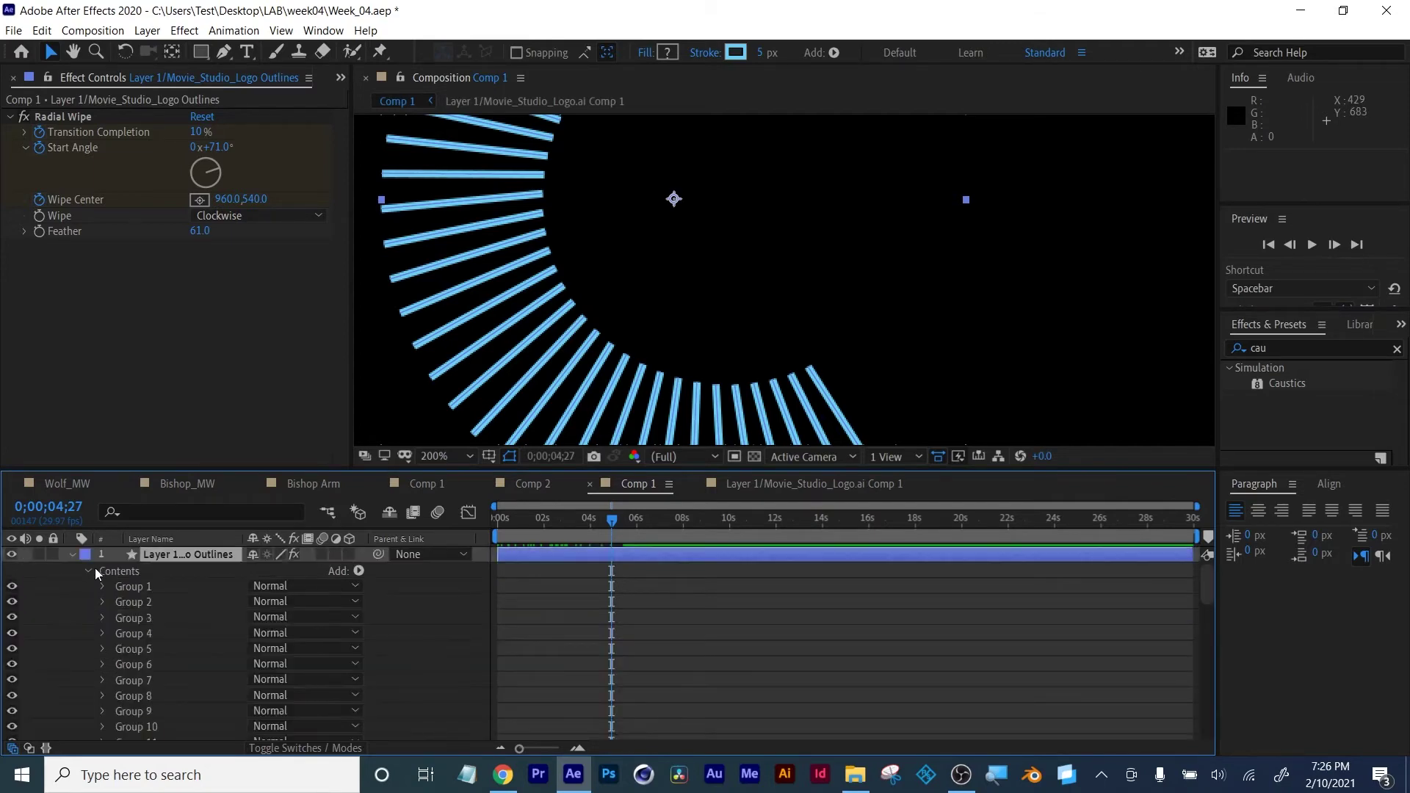
{"action": "left_click", "coordinate": [86, 570]}
{"action": "left_click", "coordinate": [358, 571]}
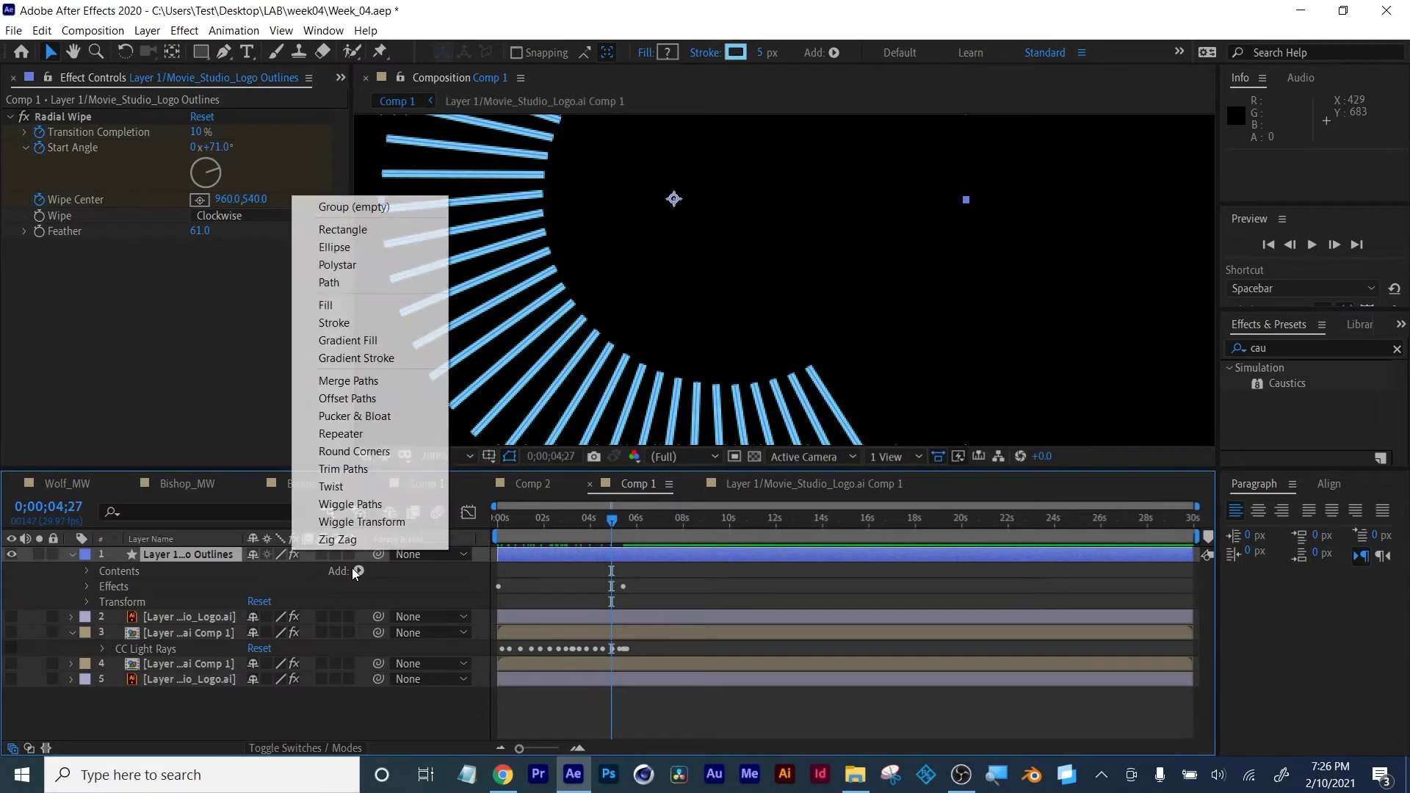
{"action": "left_click", "coordinate": [373, 399]}
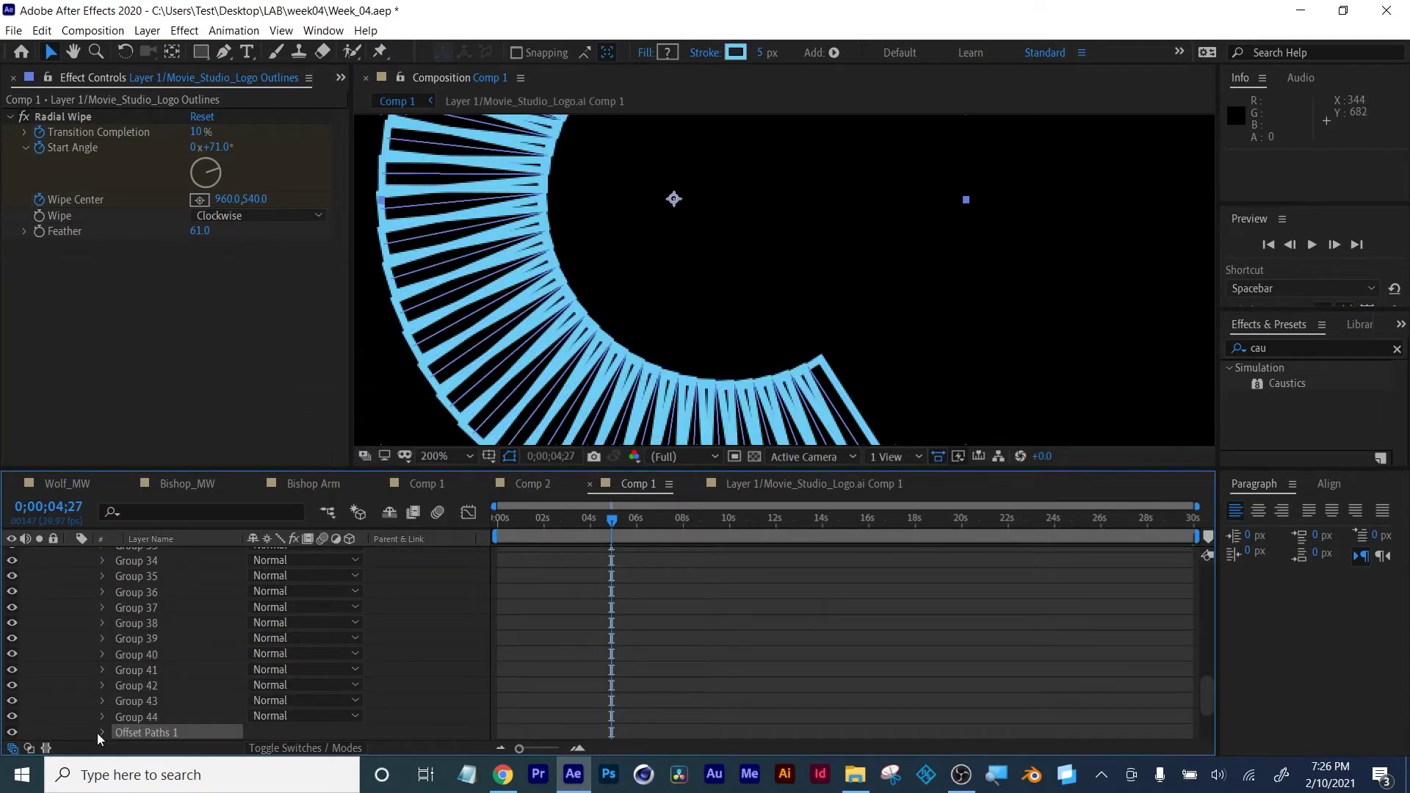
{"action": "left_click", "coordinate": [101, 732]}
{"action": "key", "text": "comma"}
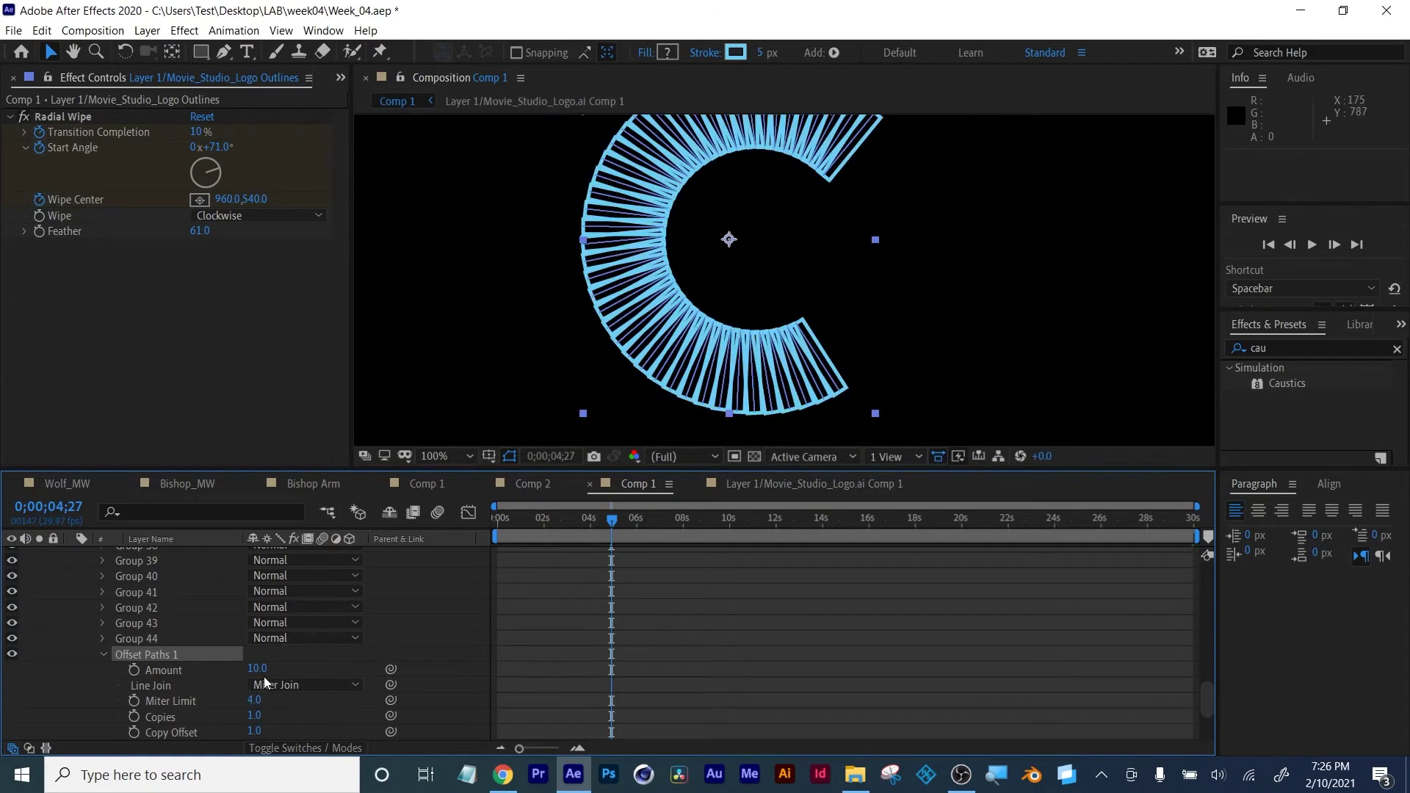
Set the logo outlines' Offset Paths to an Amount of 2, a Miter Limit of 1 and Round Join
{"action": "mouse_move", "coordinate": [255, 669]}
{"action": "left_mouse_down"}
{"action": "mouse_move", "coordinate": [238, 673]}
{"action": "mouse_move", "coordinate": [254, 675]}
{"action": "left_mouse_up"}
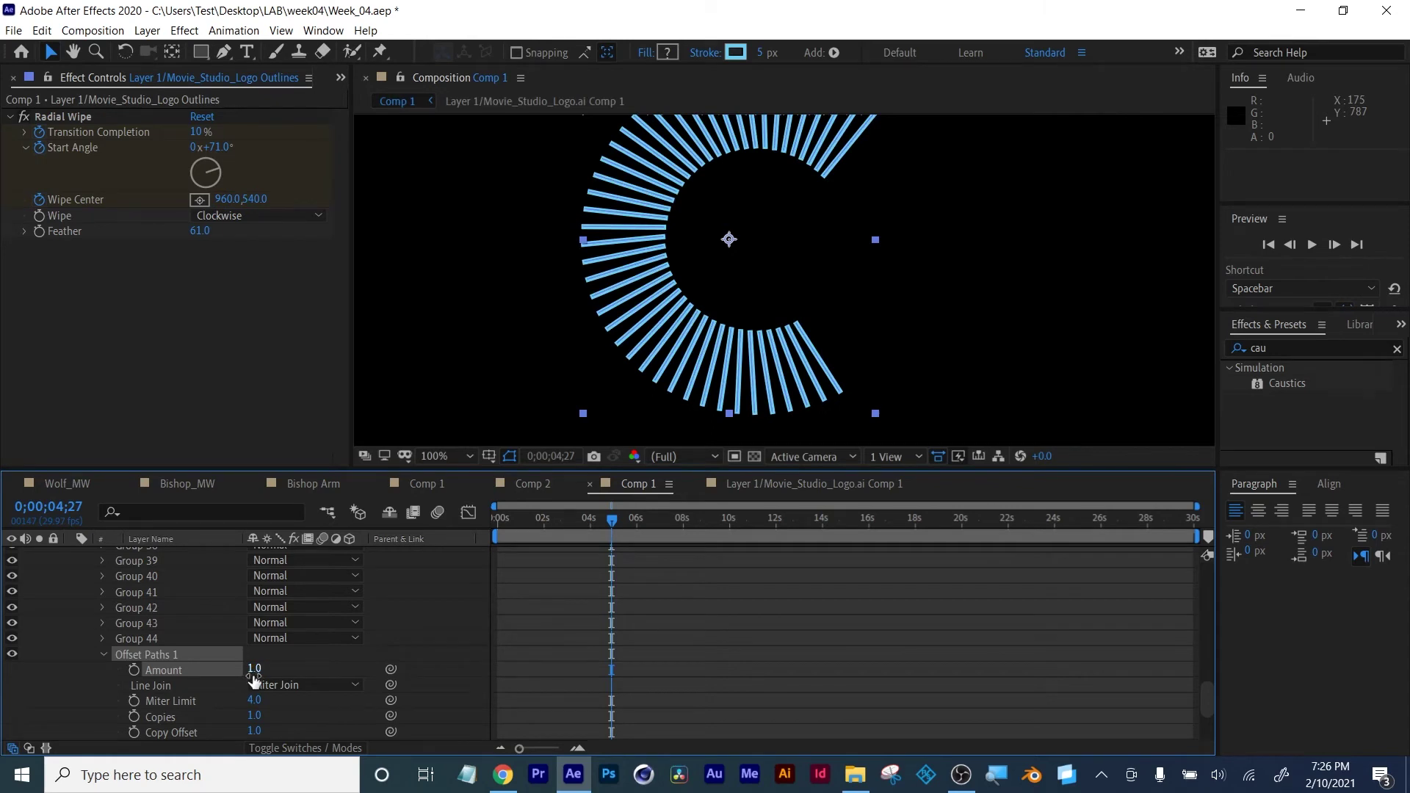
{"action": "left_click_drag", "start_coordinate": [256, 701], "coordinate": [271, 699]}
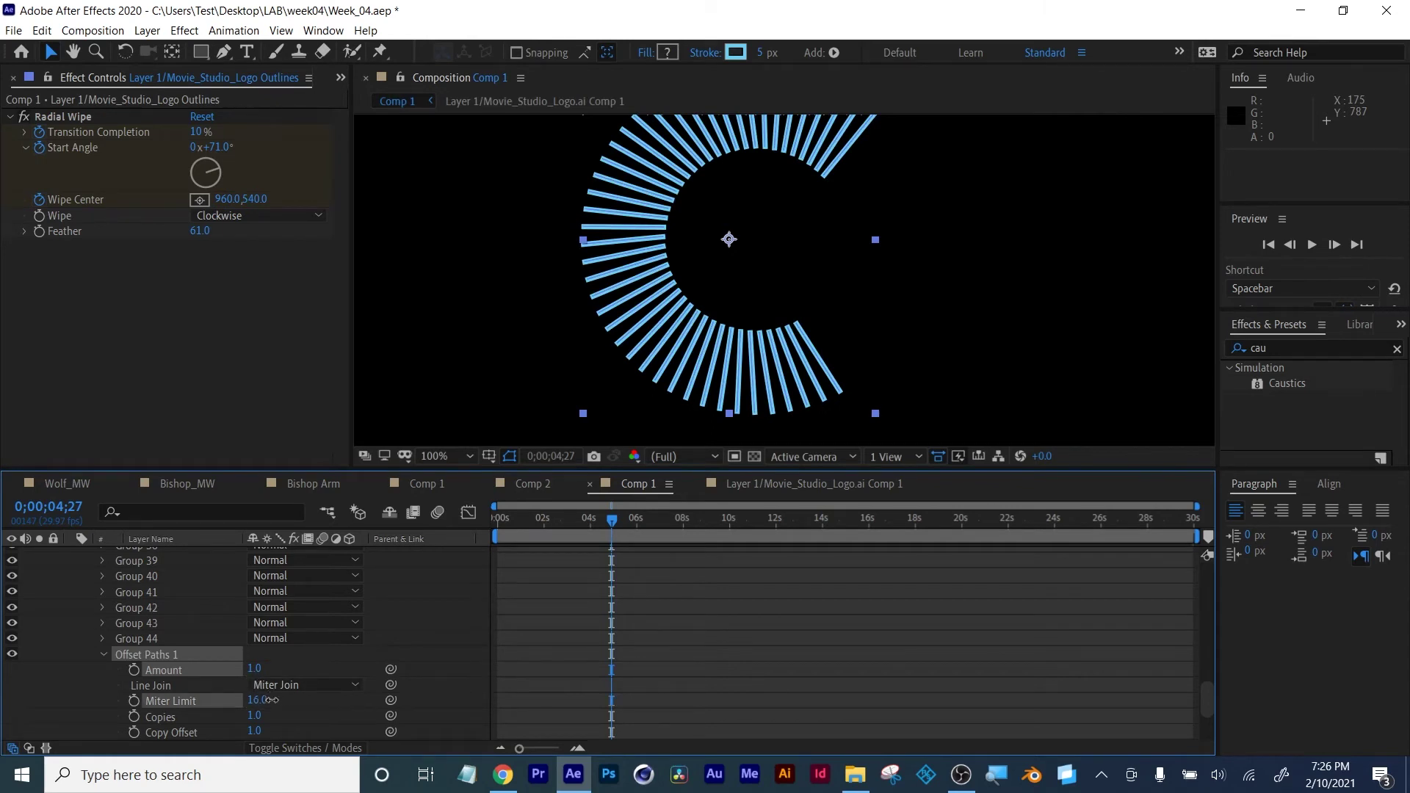
{"action": "left_click", "coordinate": [218, 706]}
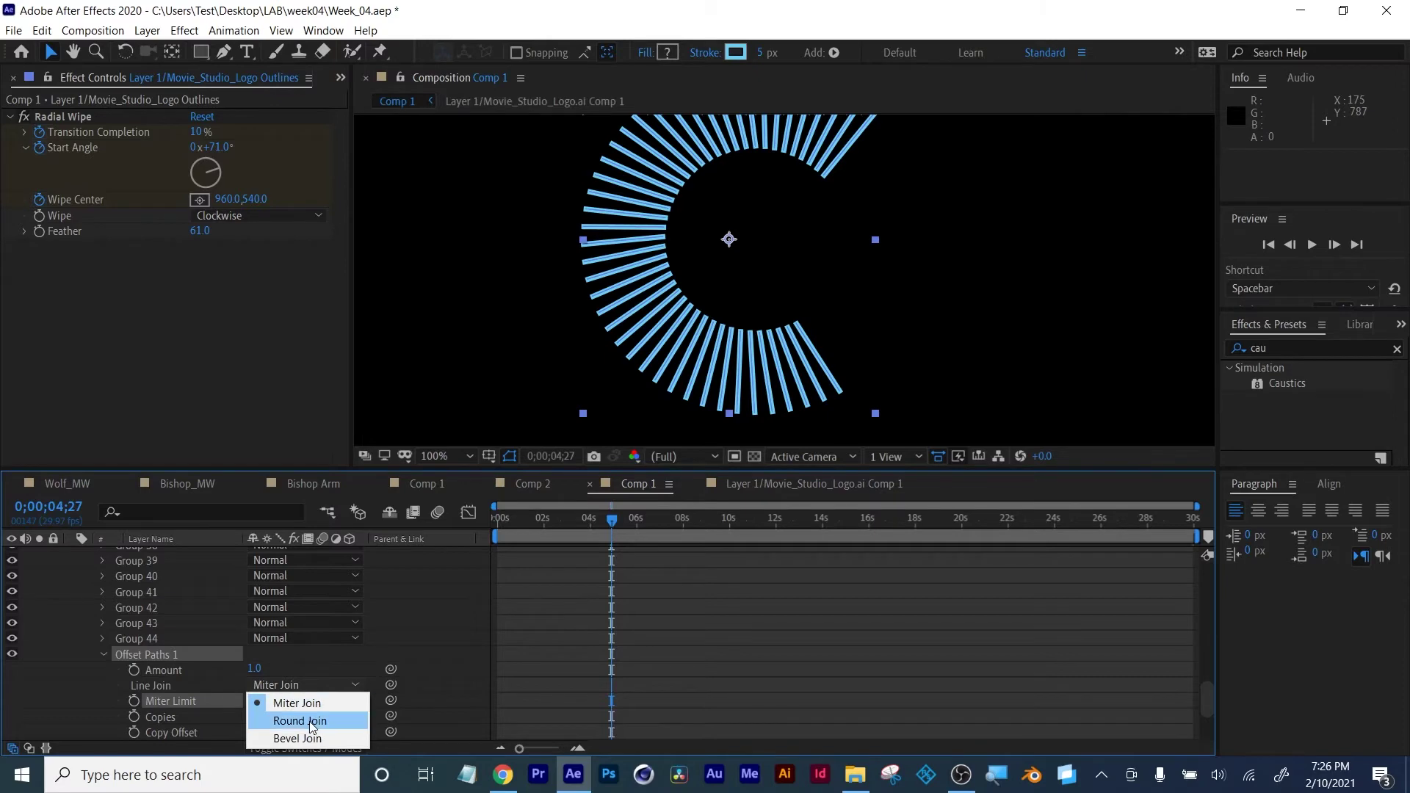
{"action": "left_click", "coordinate": [301, 721]}
{"action": "left_click", "coordinate": [259, 670]}
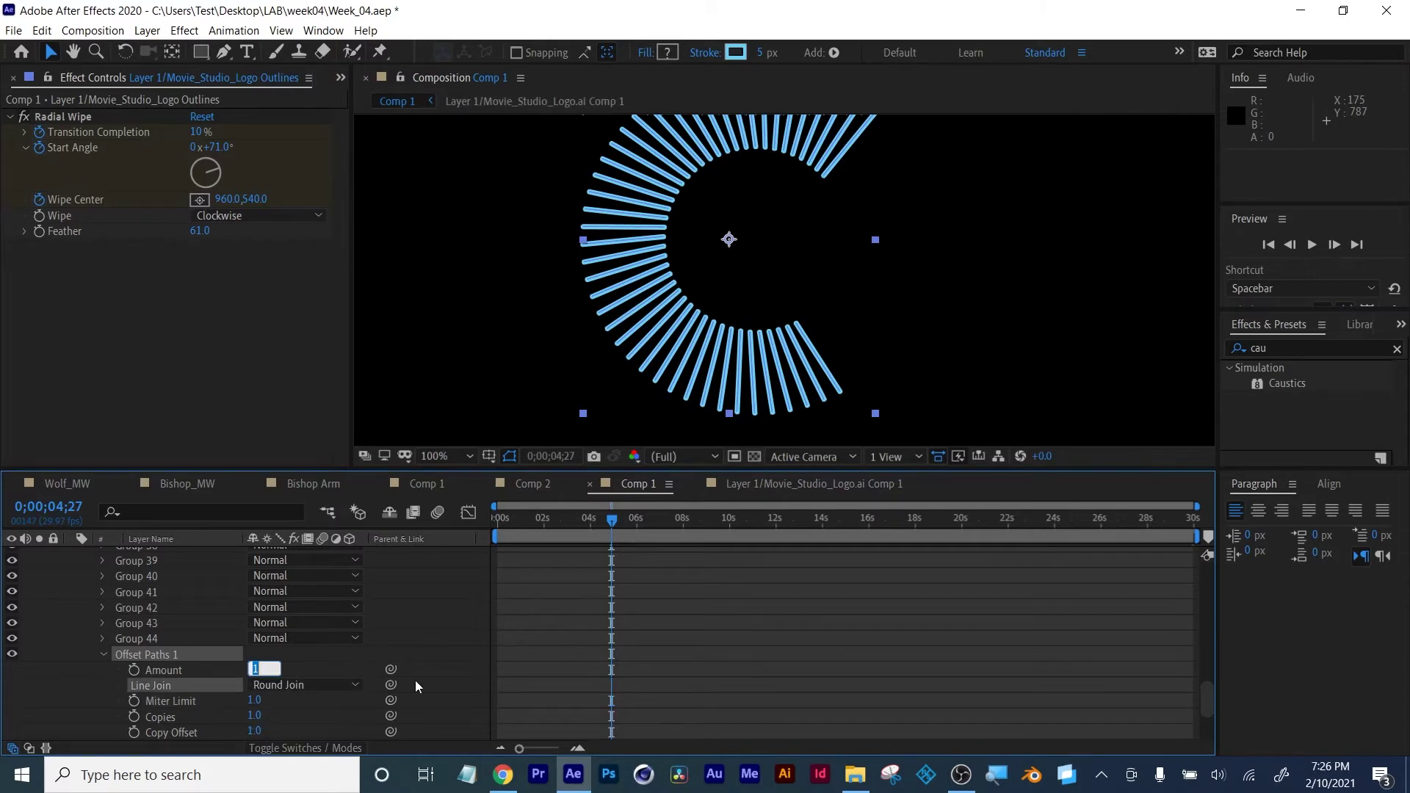
{"action": "type", "text": "2"}
{"action": "key", "text": "Return"}
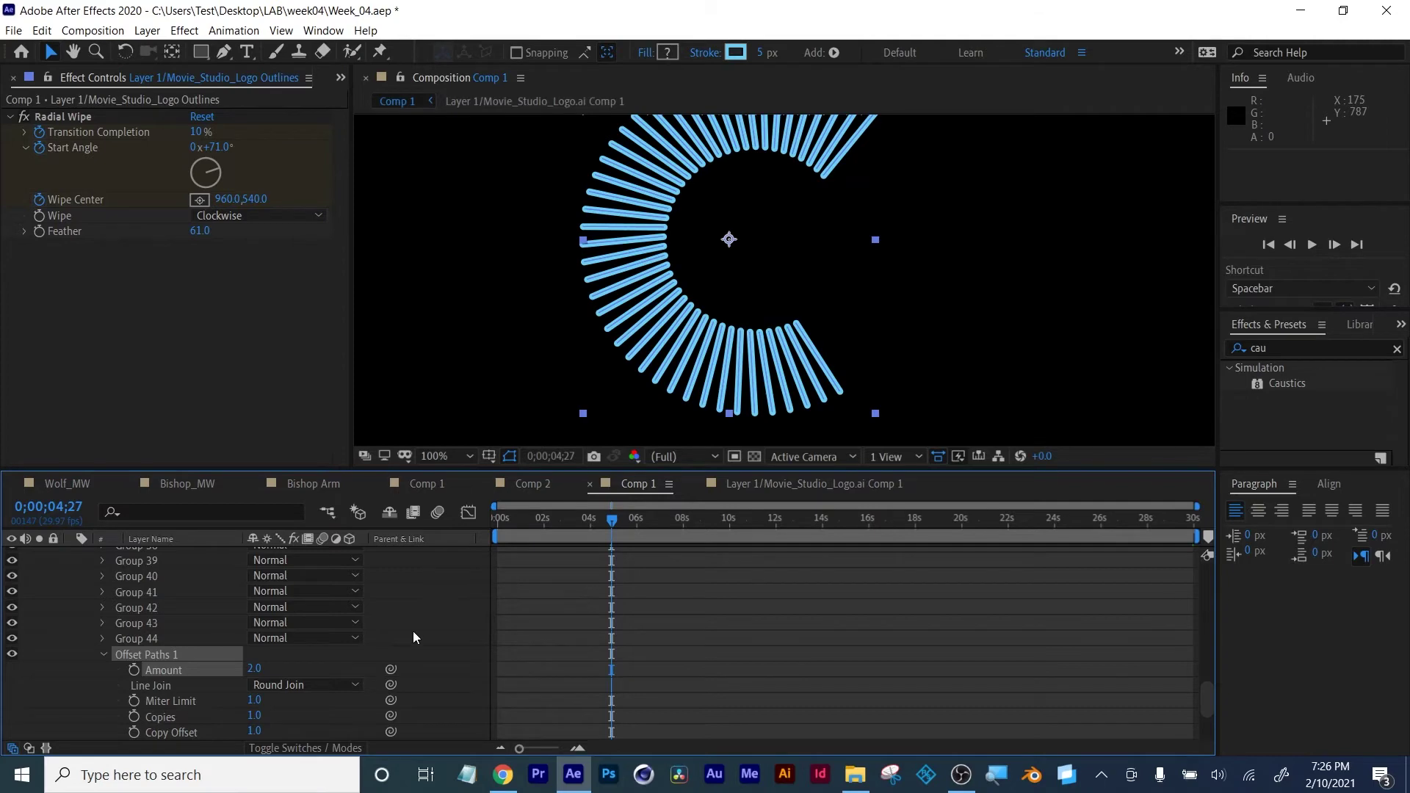
Try a Copy Offset of 0 on the logo outlines' Offset Paths, then undo the change
{"action": "left_click", "coordinate": [254, 732]}
{"action": "type", "text": "0"}
{"action": "key", "text": "Return"}
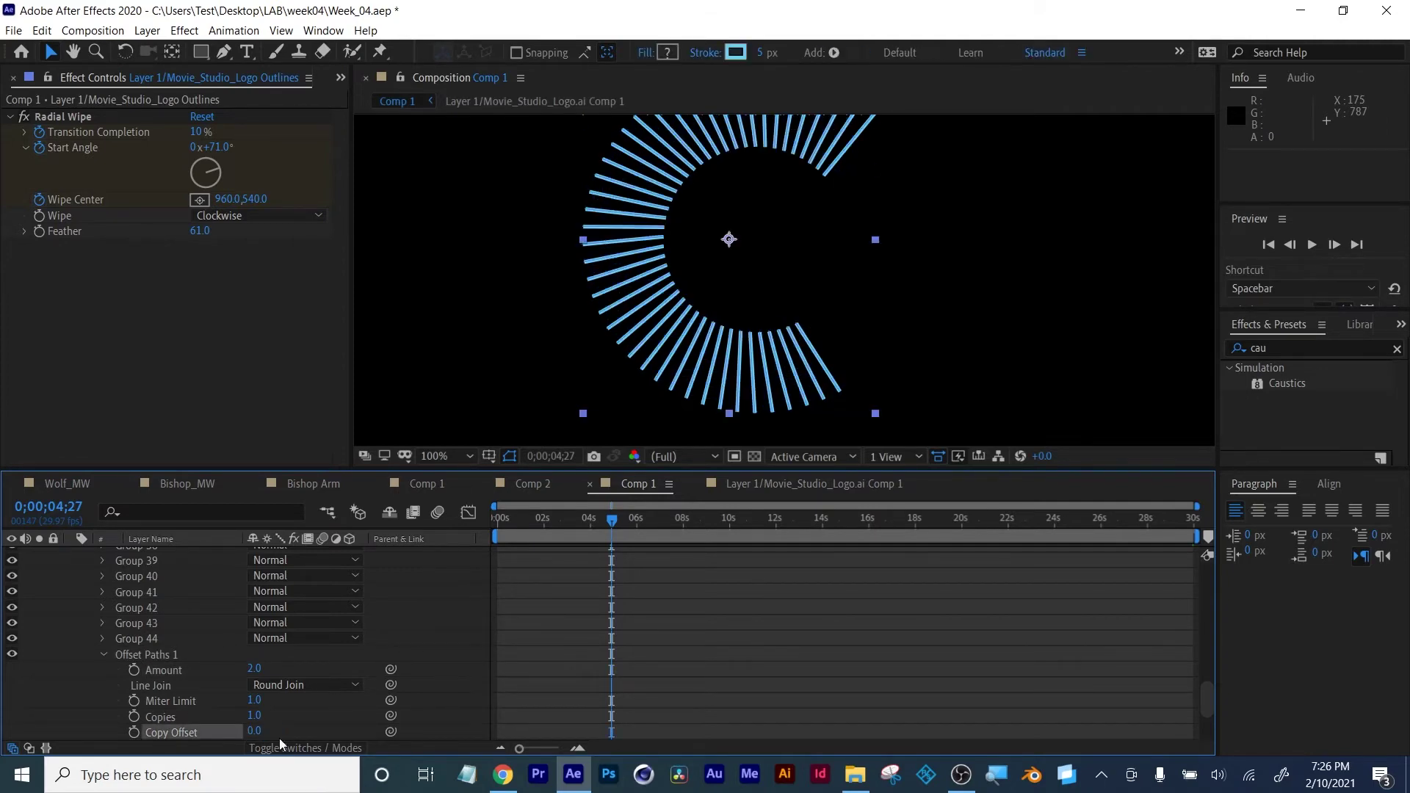
{"action": "key", "text": "ctrl+z"}
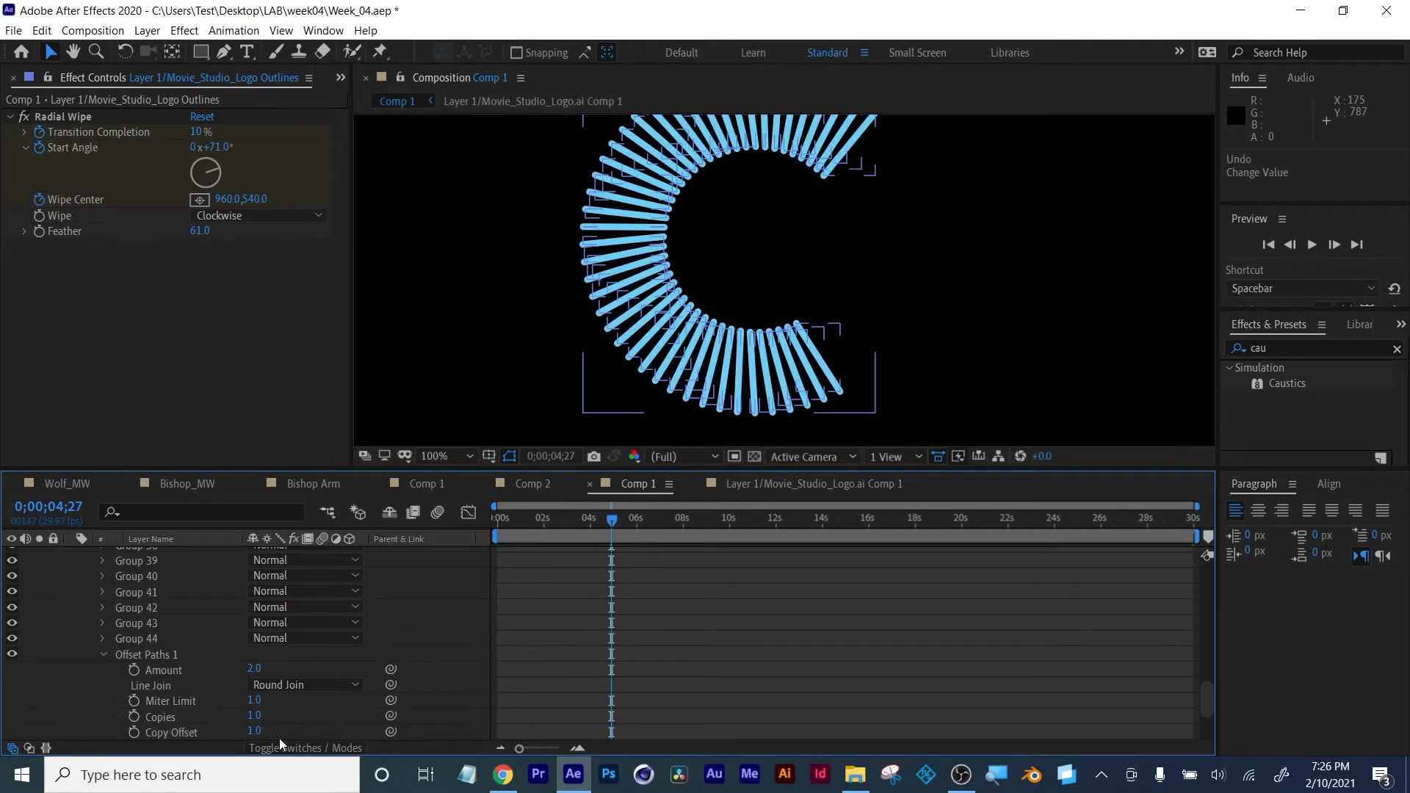
Collapse the outlines layer, show the light-rays precomp layer, move the upper hidden logo vector layer to the stack's end, and enlarge the preview at 0;00;03;06
{"action": "scroll", "coordinate": [159, 622], "scroll_direction": "up", "scroll_amount": 15}
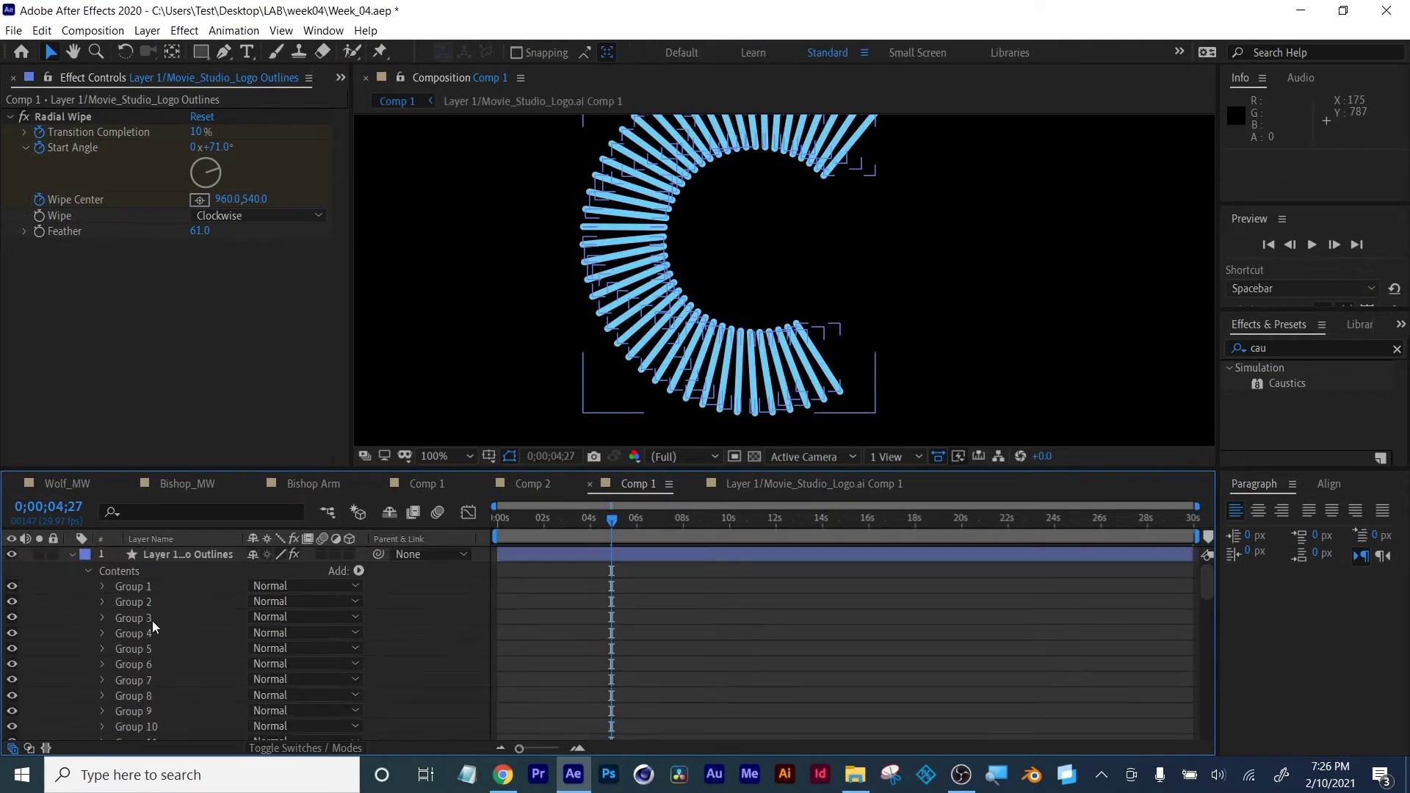
{"action": "left_click", "coordinate": [76, 556]}
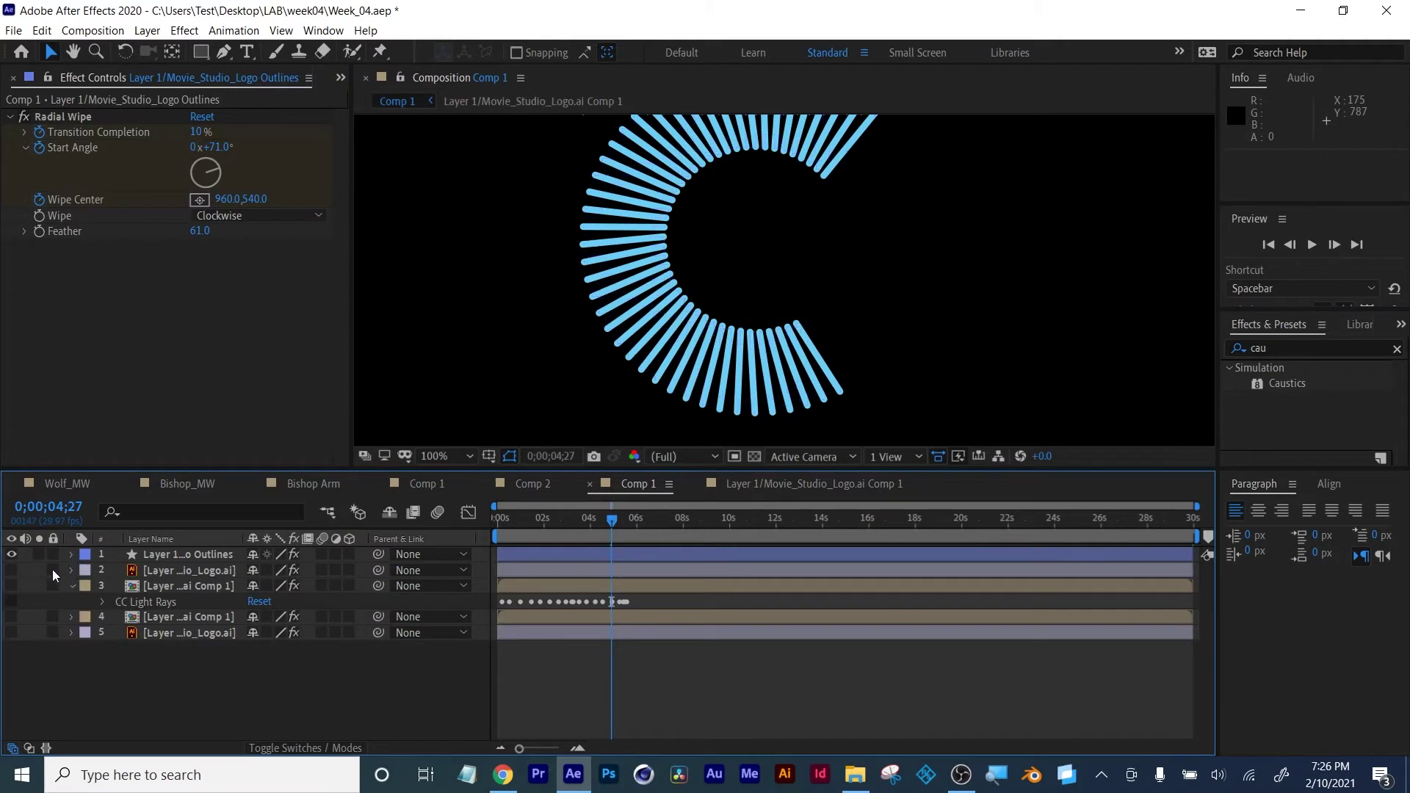
{"action": "left_click", "coordinate": [11, 586]}
{"action": "left_click", "coordinate": [11, 570]}
{"action": "left_click_drag", "start_coordinate": [159, 573], "coordinate": [152, 637]}
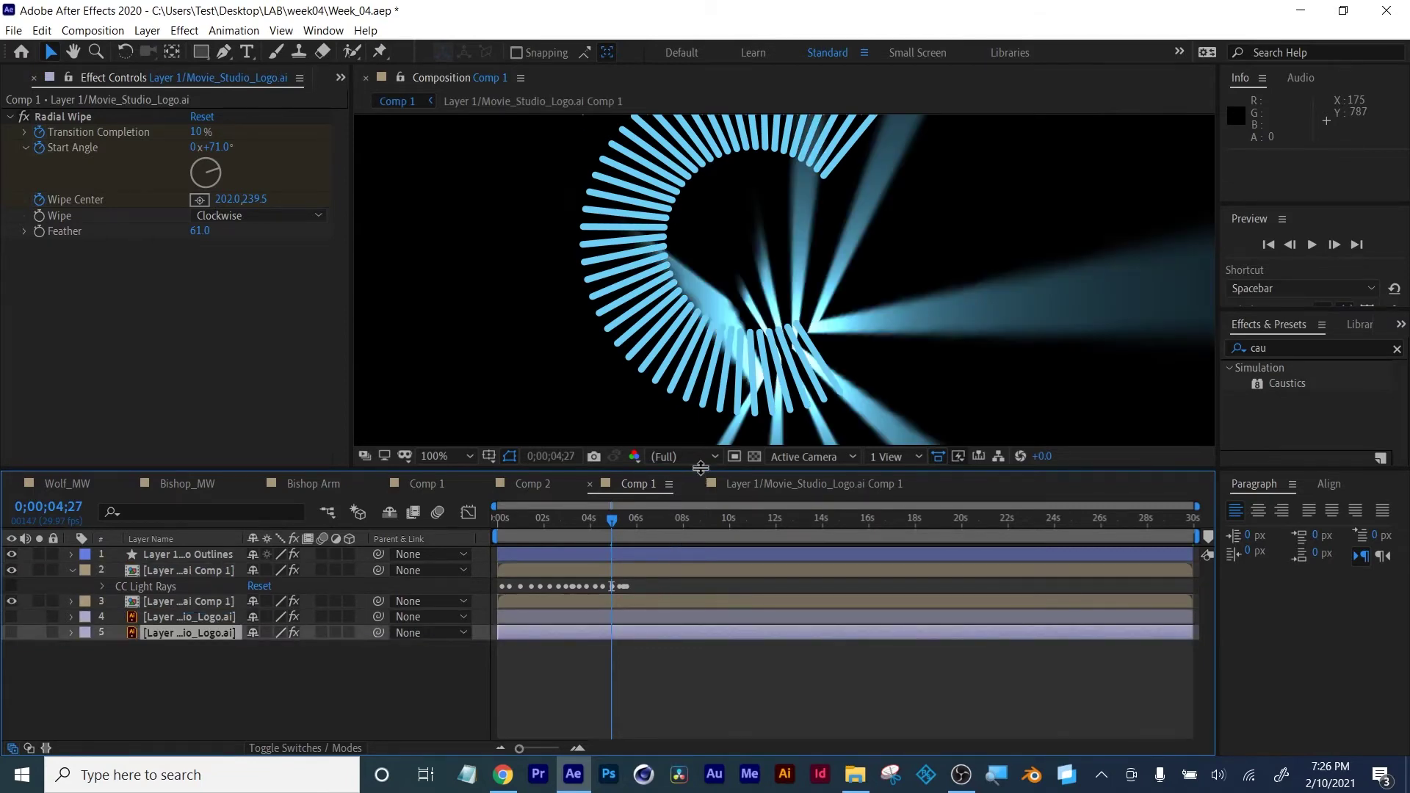
{"action": "left_click_drag", "start_coordinate": [699, 471], "coordinate": [680, 558]}
{"action": "left_click_drag", "start_coordinate": [611, 610], "coordinate": [569, 609]}
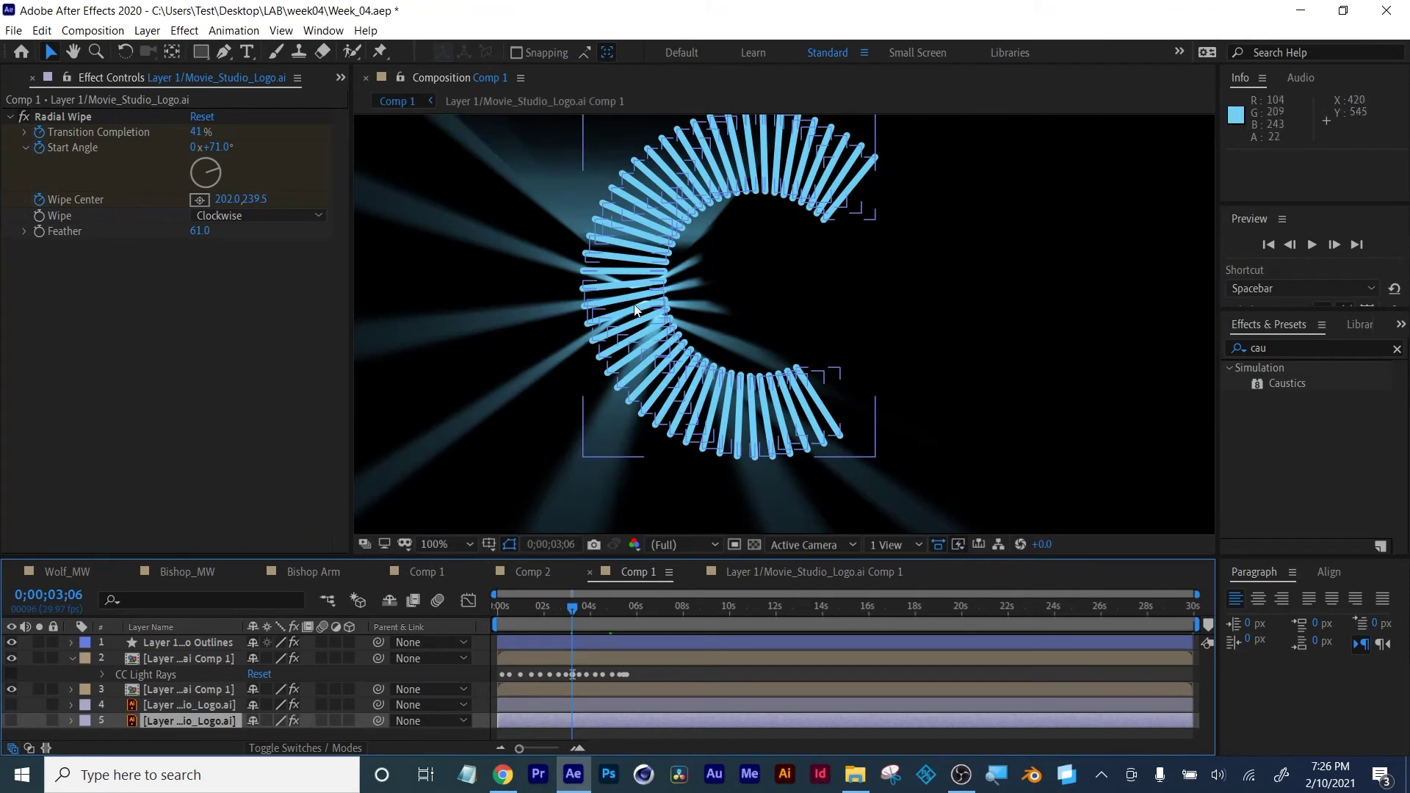
Delete the logo outlines shape layer and the upper precomp layer that carries the Simple Choker effect
{"action": "left_click", "coordinate": [195, 638]}
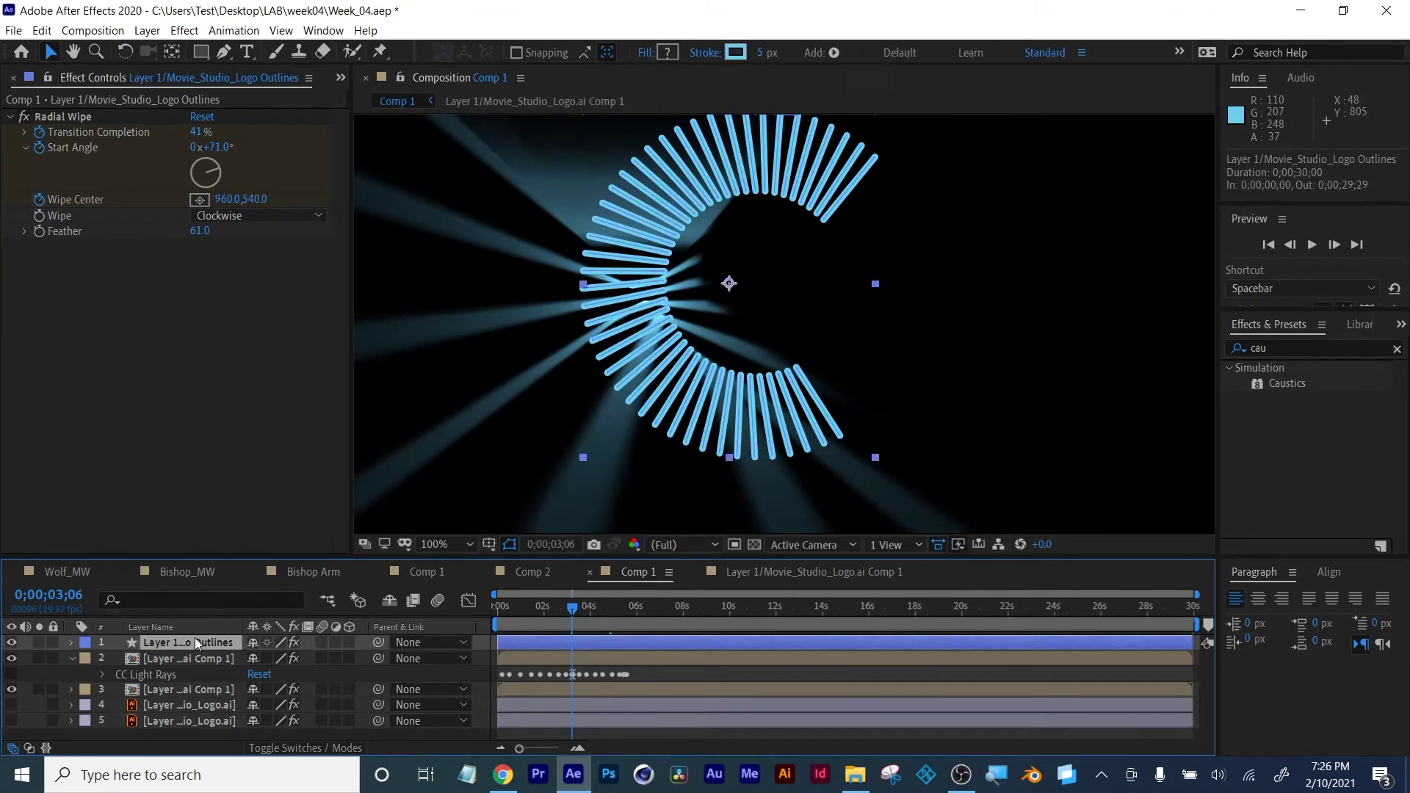
{"action": "key", "text": "Delete"}
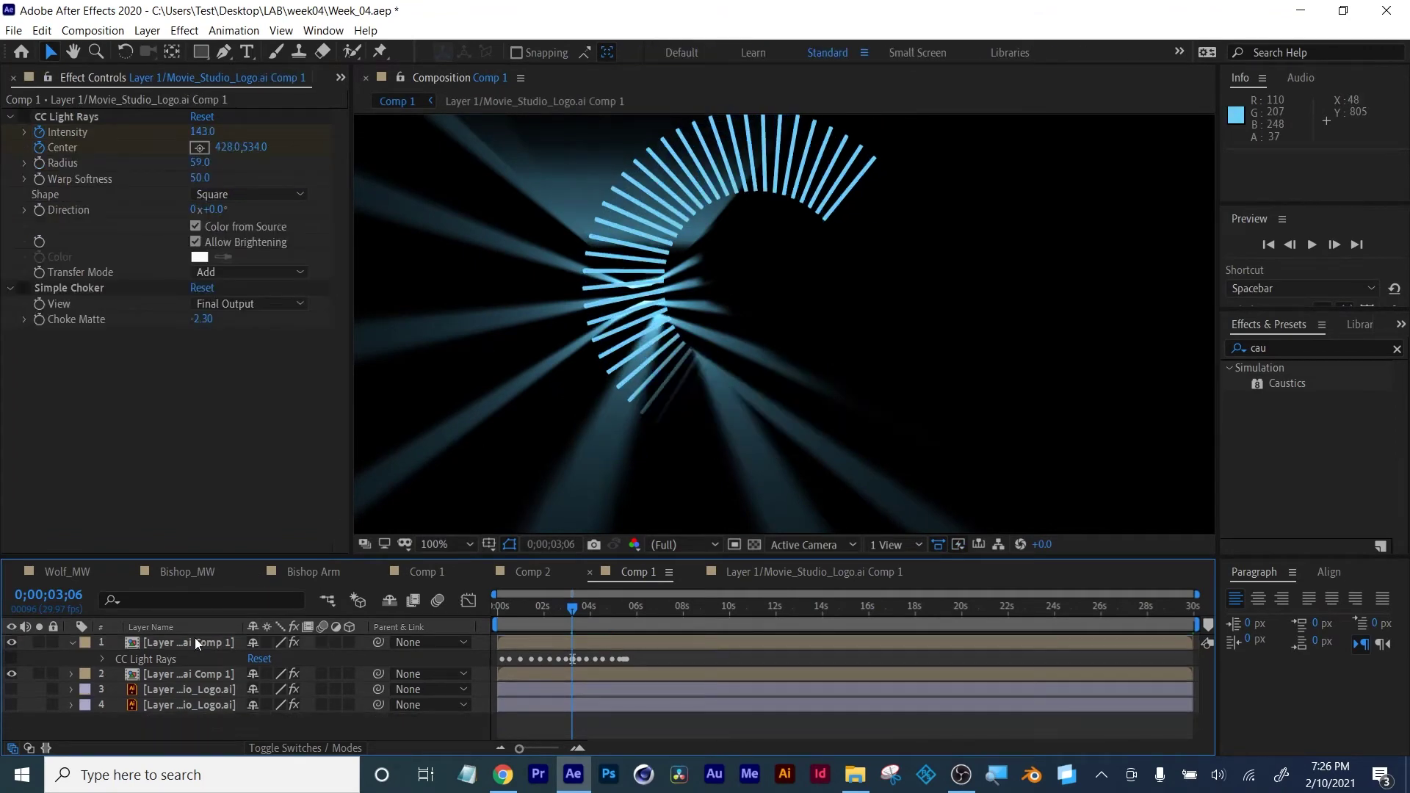
{"action": "left_click", "coordinate": [194, 643]}
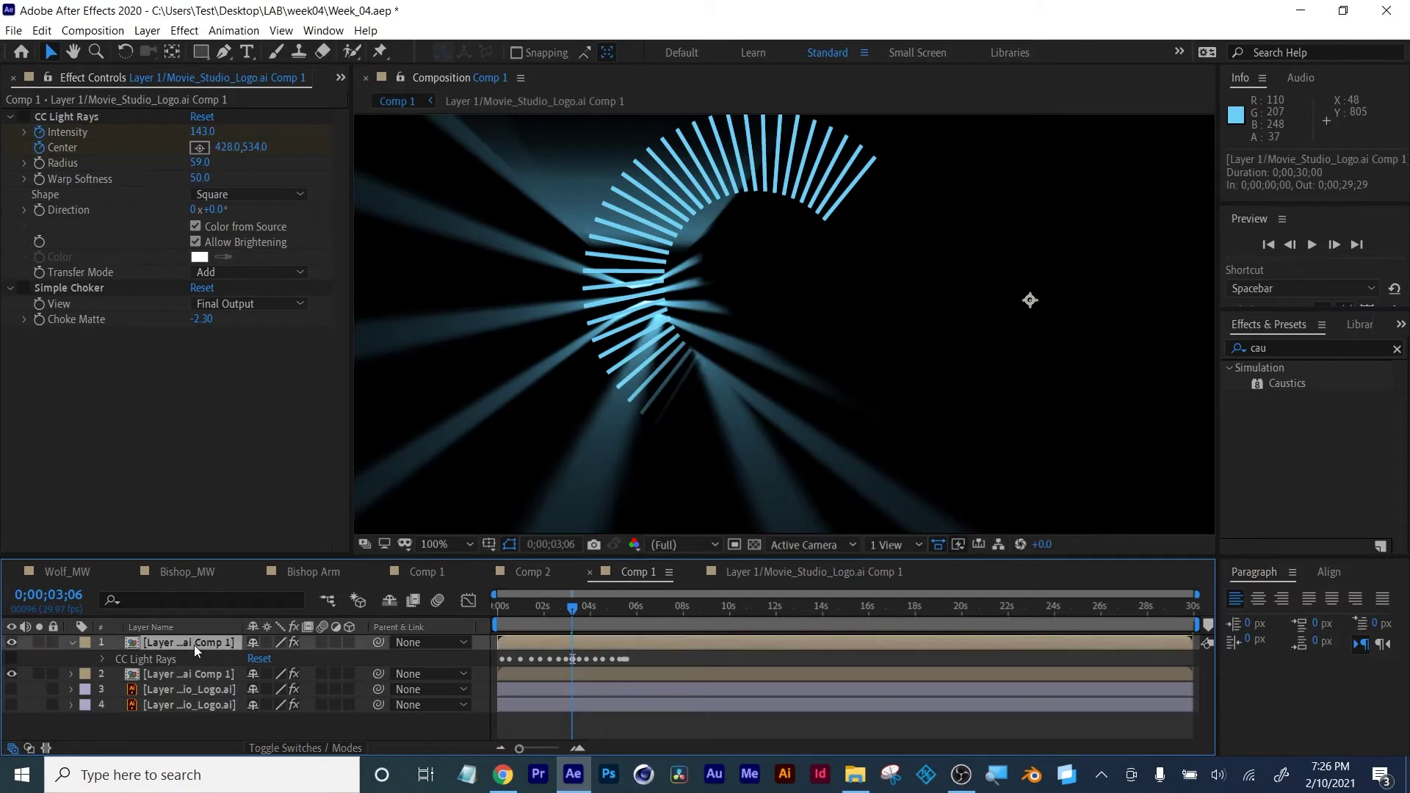
{"action": "key", "text": "Delete"}
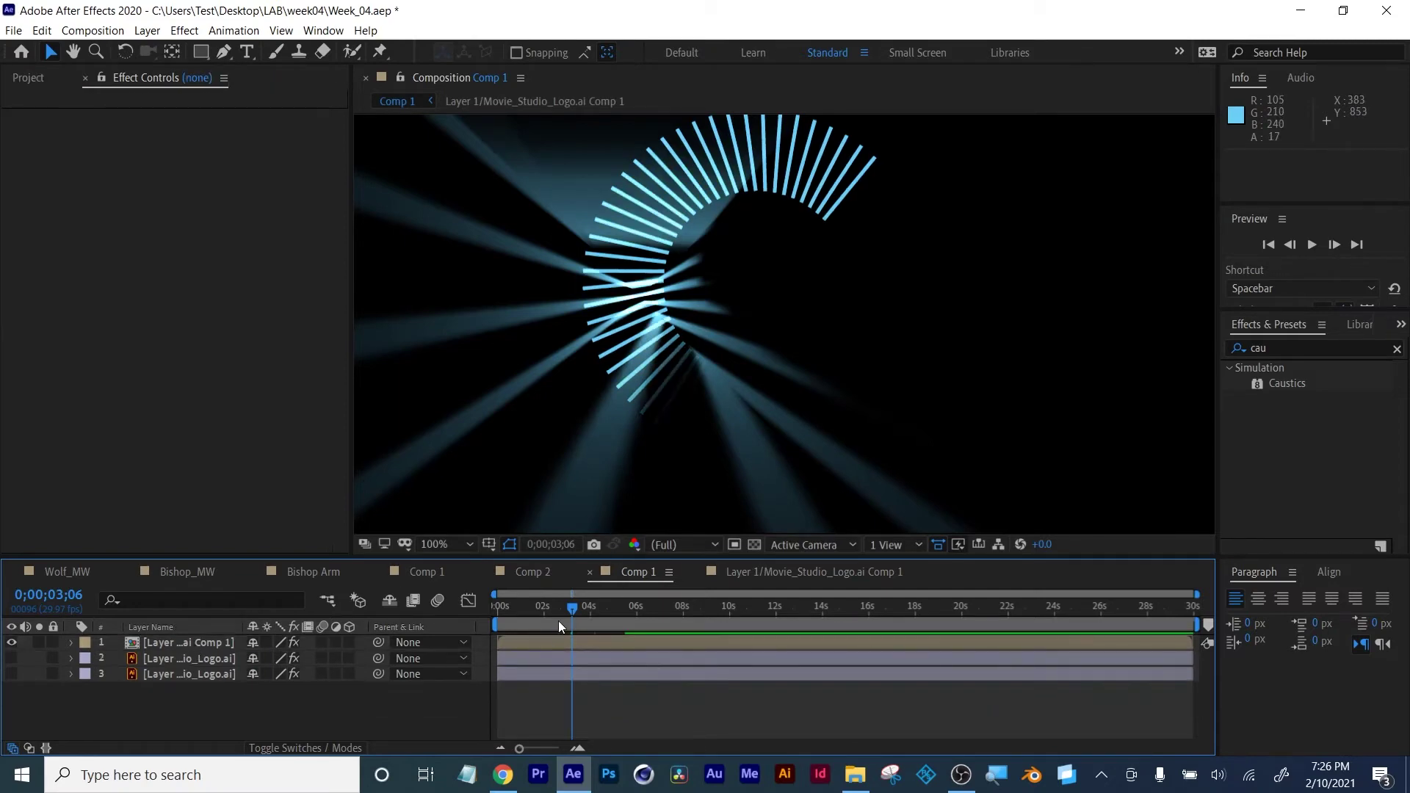
Return to 0;00;00;00, duplicate the remaining light-rays precomp layer and hide the original beneath the copy
{"action": "left_click_drag", "start_coordinate": [558, 609], "coordinate": [480, 603]}
{"action": "scroll", "coordinate": [769, 385], "scroll_direction": "down", "scroll_amount": 2}
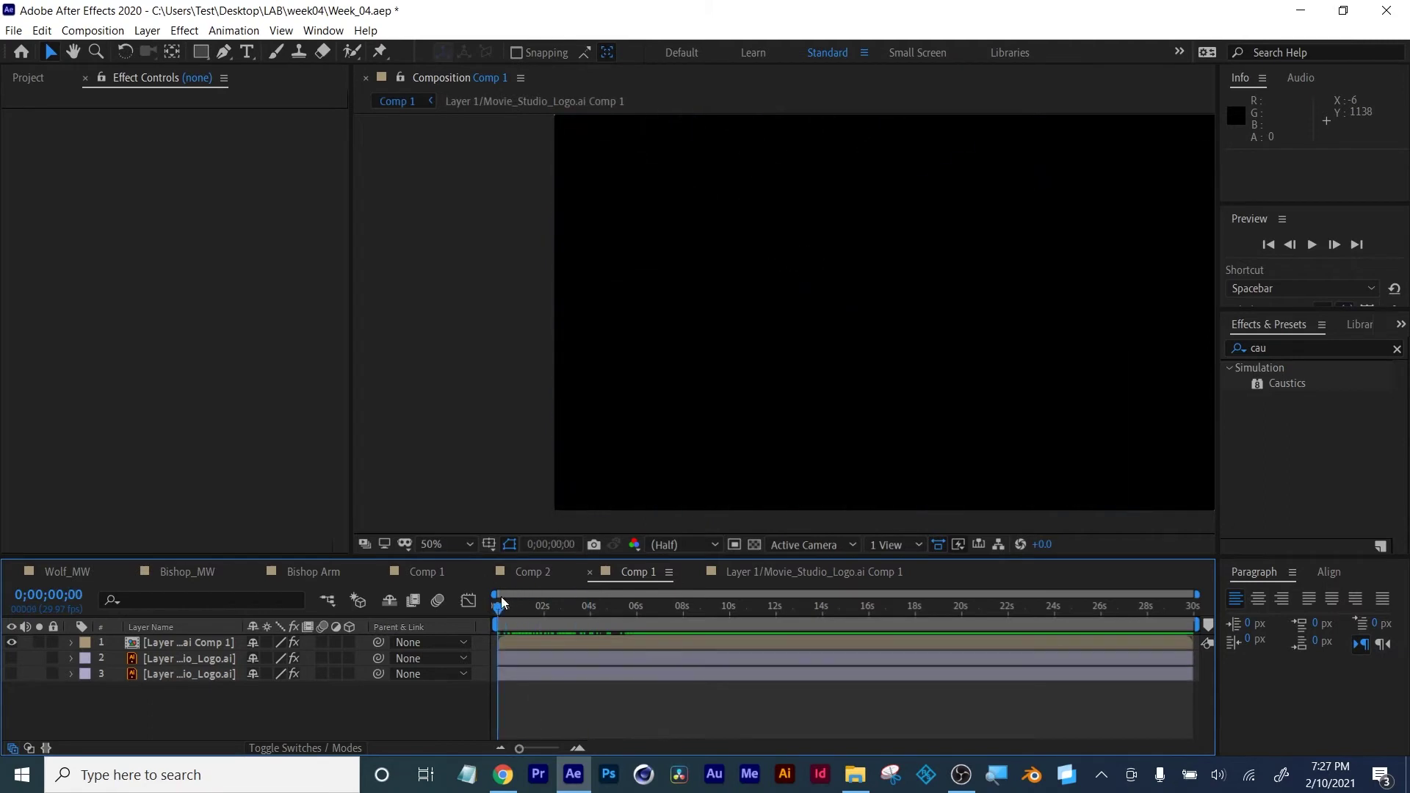
{"action": "left_click", "coordinate": [157, 641]}
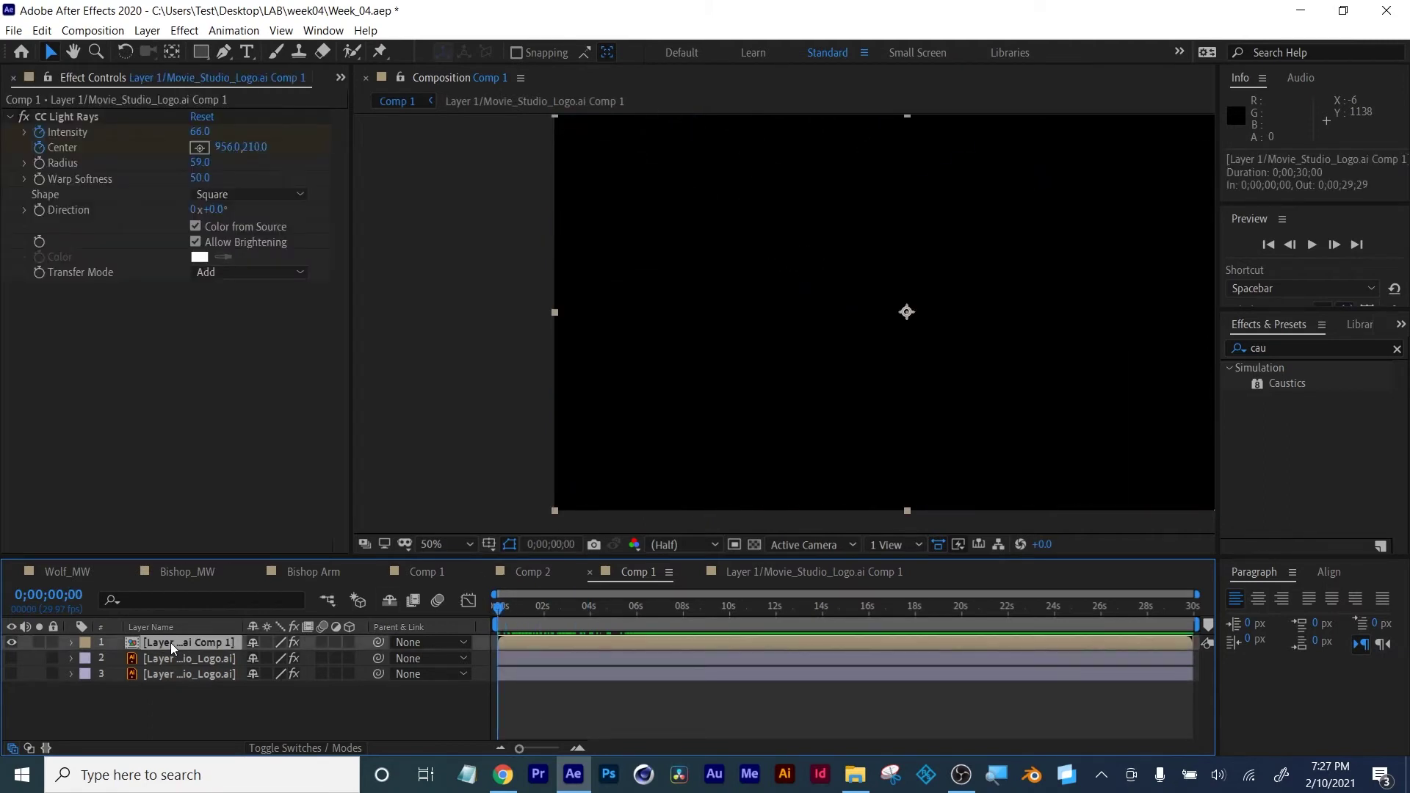
{"action": "key", "text": "ctrl+d"}
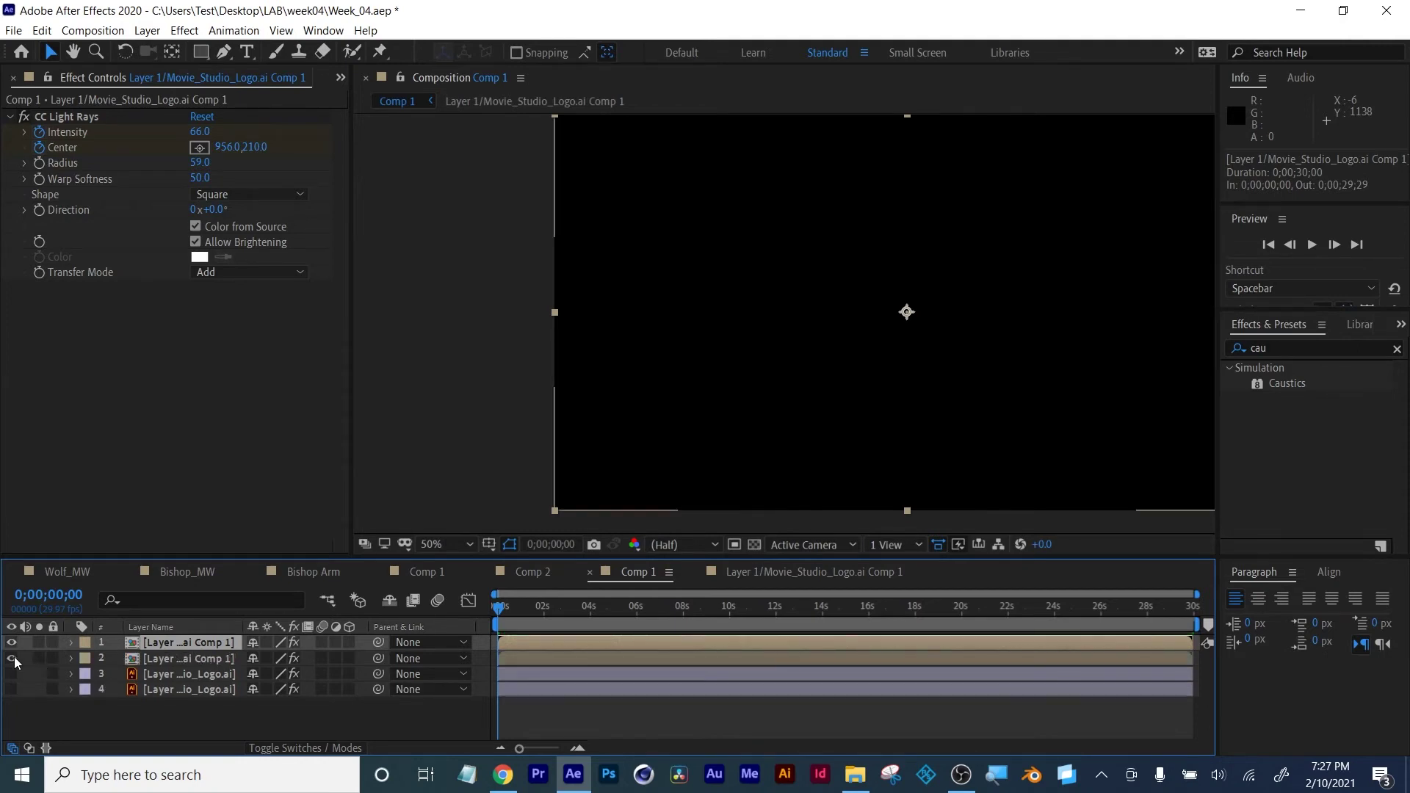
{"action": "left_click", "coordinate": [13, 658]}
Apply the Tint effect to the duplicated precomp layer and scrub back to 0;00;02;05 to check its grayscale look
{"action": "left_click_drag", "start_coordinate": [507, 615], "coordinate": [706, 602]}
{"action": "left_click", "coordinate": [1293, 347]}
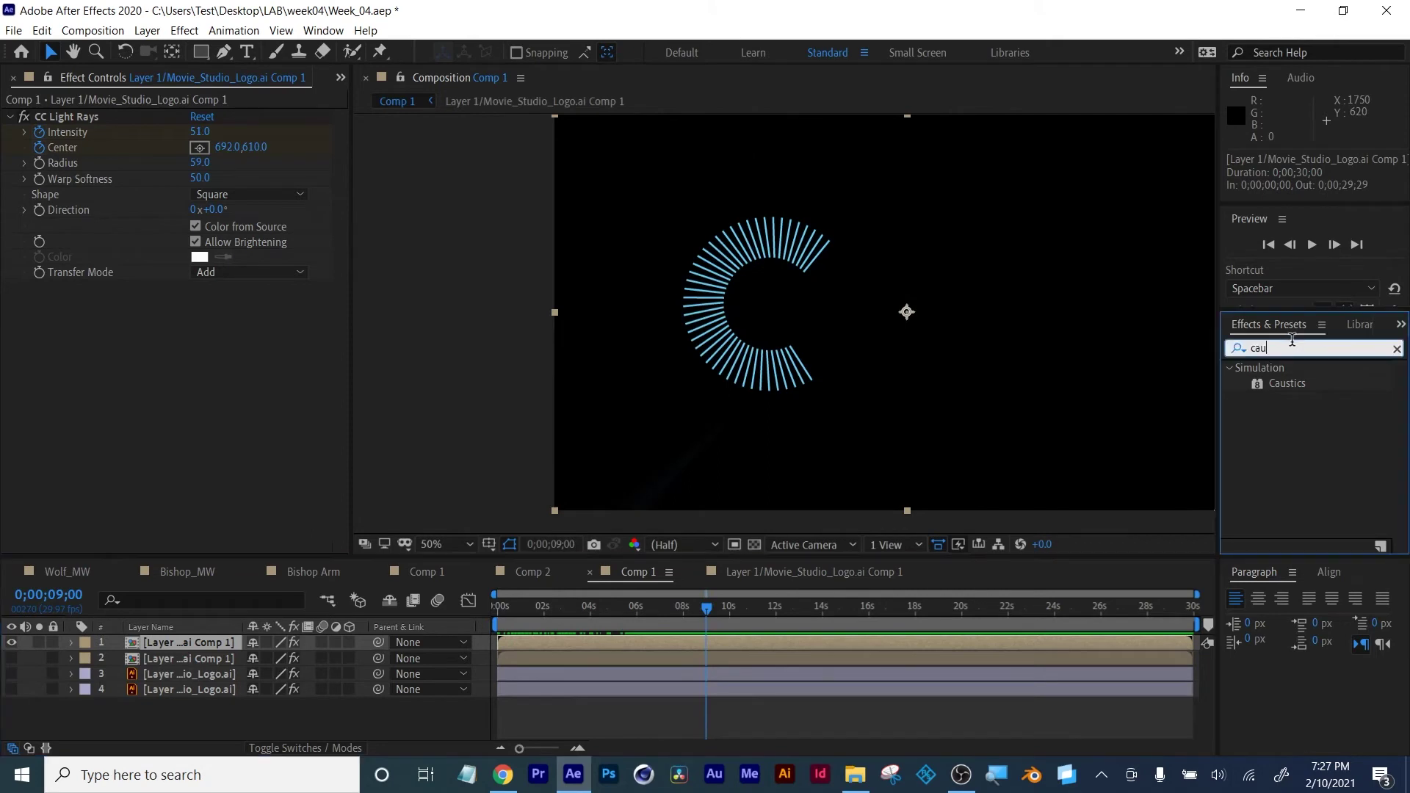
{"action": "type", "text": "tint"}
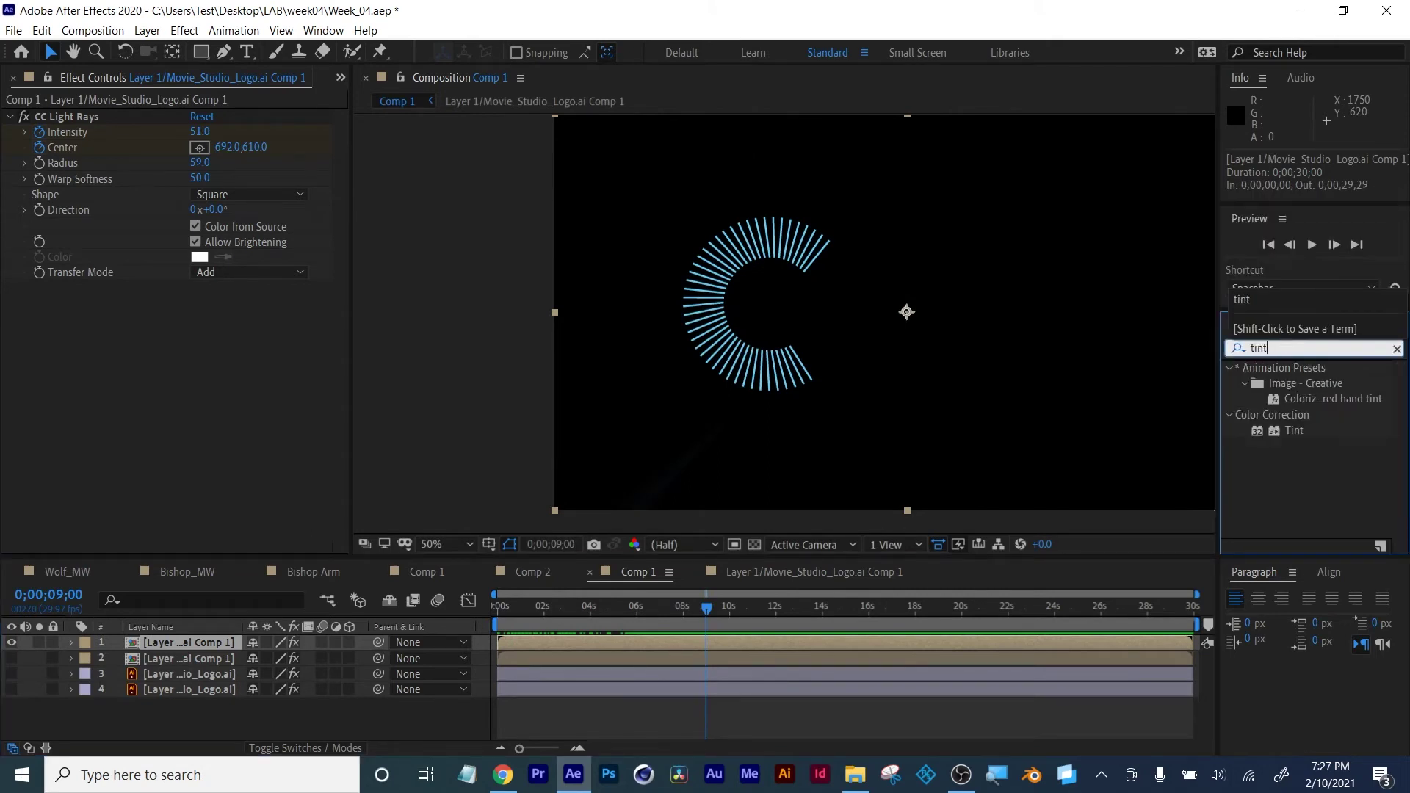
{"action": "left_click_drag", "start_coordinate": [1282, 432], "coordinate": [754, 639]}
{"action": "scroll", "coordinate": [799, 324], "scroll_direction": "up", "scroll_amount": 2}
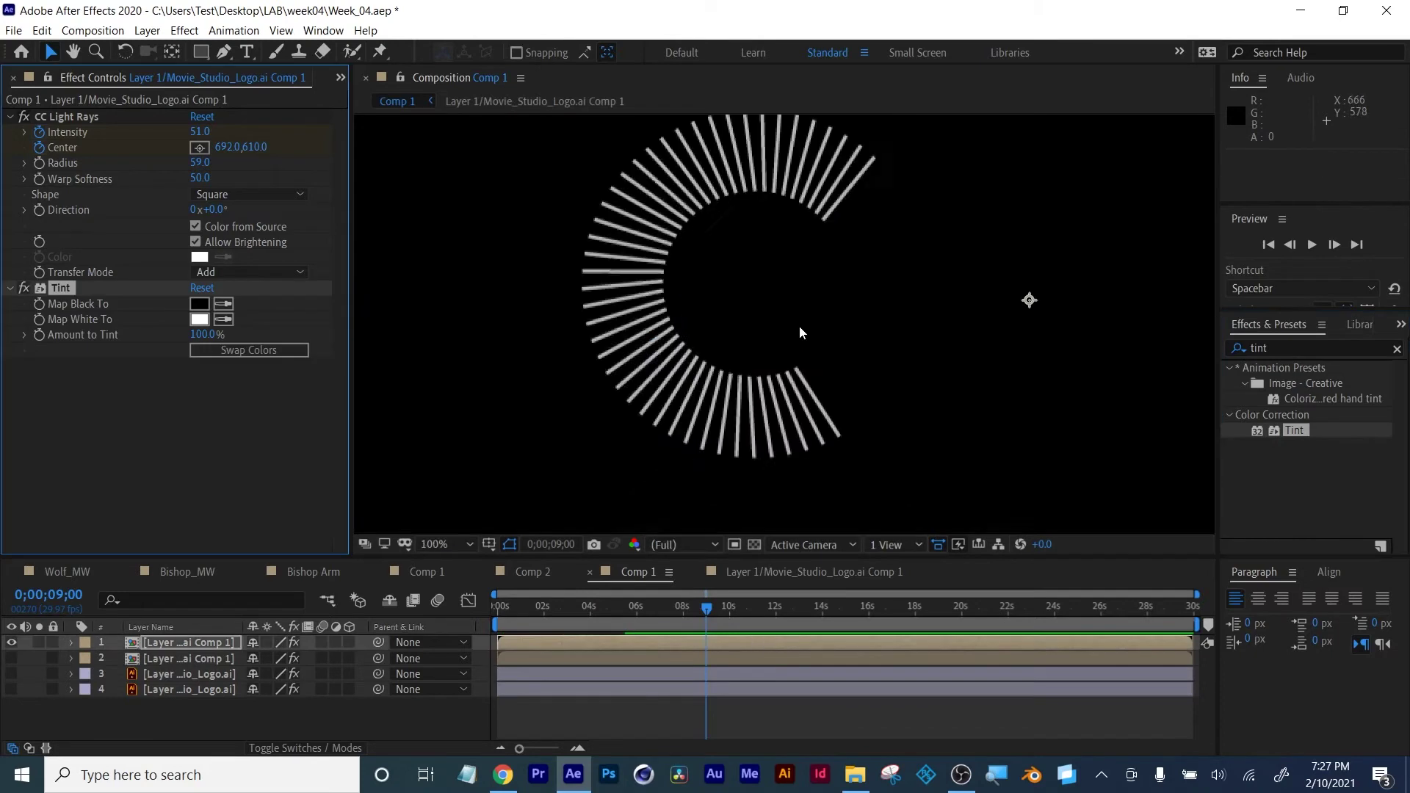
{"action": "left_click_drag", "start_coordinate": [707, 611], "coordinate": [548, 614]}
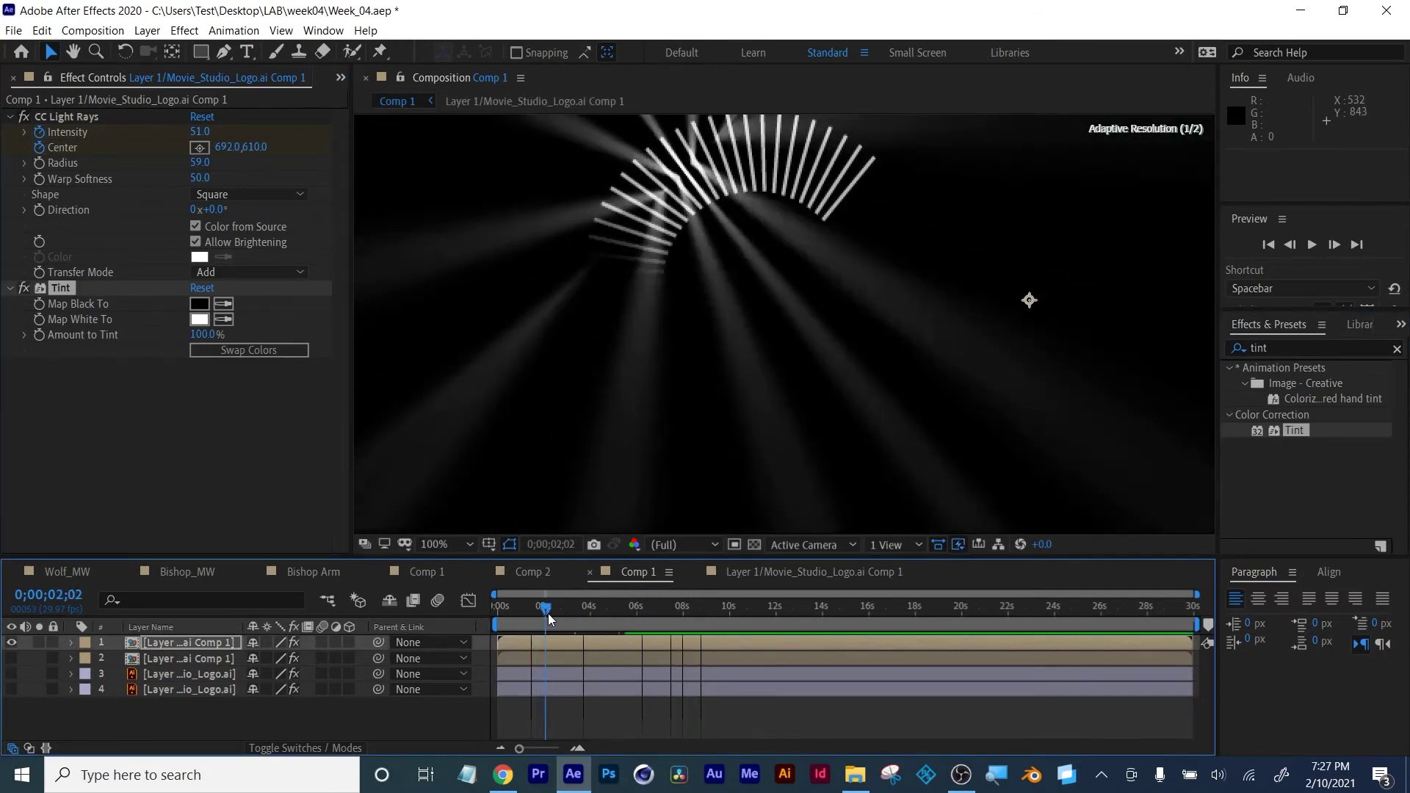
Rename the tinted precomp layer "Disp map", place it below the other precomp layer and hide it
{"action": "left_click", "coordinate": [166, 641]}
{"action": "key", "text": "Return"}
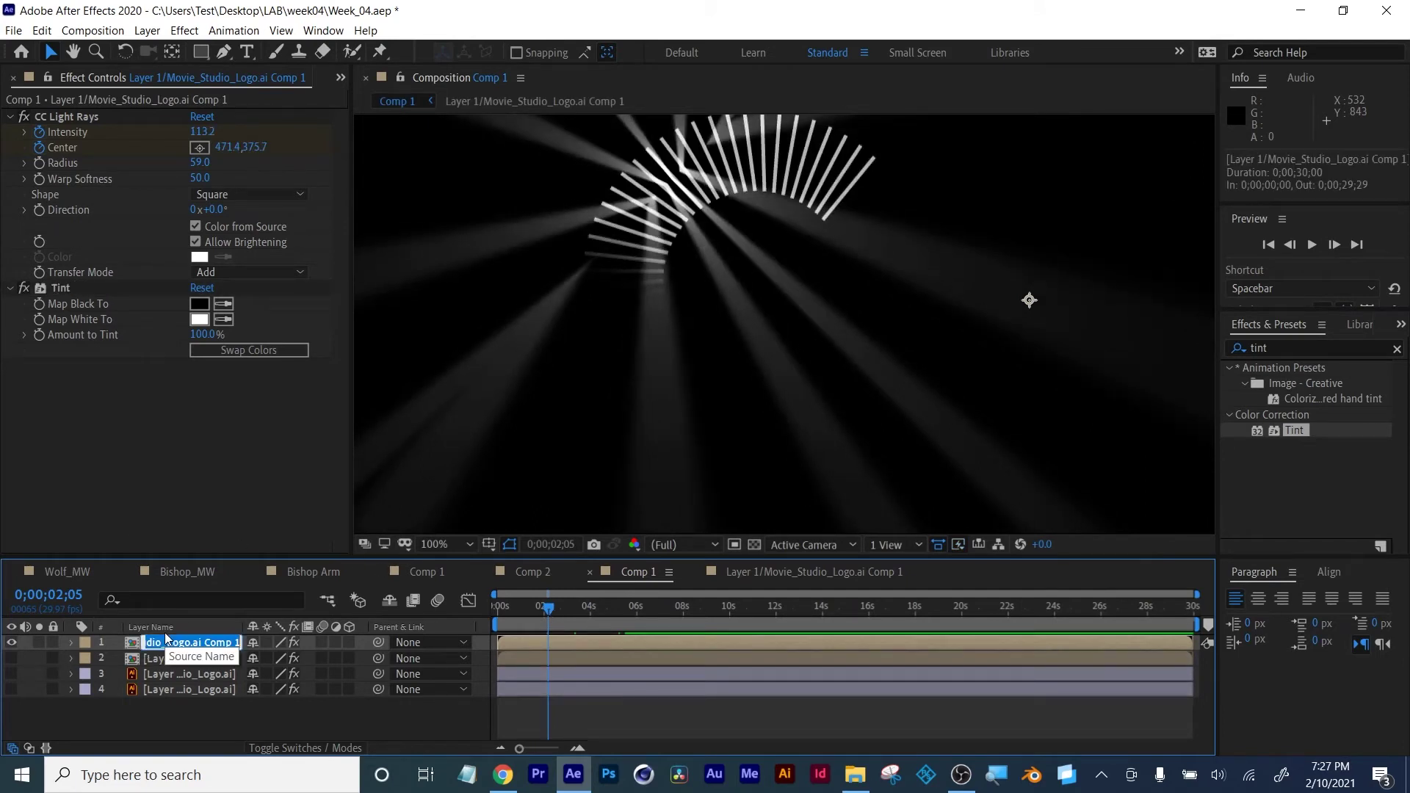
{"action": "type", "text": "Disp map"}
{"action": "key", "text": "Return"}
{"action": "mouse_move", "coordinate": [184, 656]}
{"action": "left_mouse_down"}
{"action": "mouse_move", "coordinate": [187, 643]}
{"action": "mouse_move", "coordinate": [187, 663]}
{"action": "mouse_move", "coordinate": [174, 662]}
{"action": "left_mouse_up"}
{"action": "left_click", "coordinate": [11, 658]}
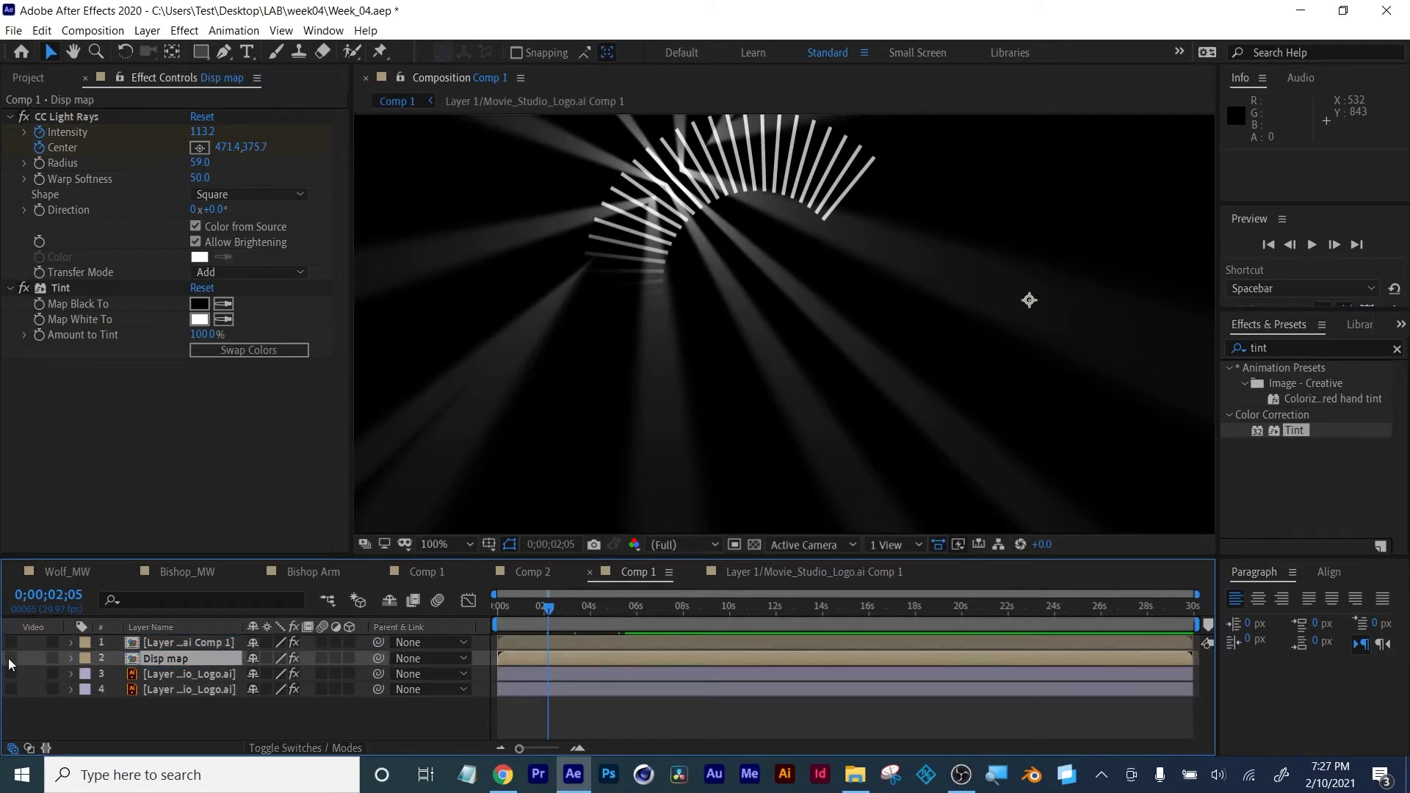
Apply the Displacement Map effect to the top light-rays precomp layer and make that layer visible
{"action": "left_click", "coordinate": [200, 638]}
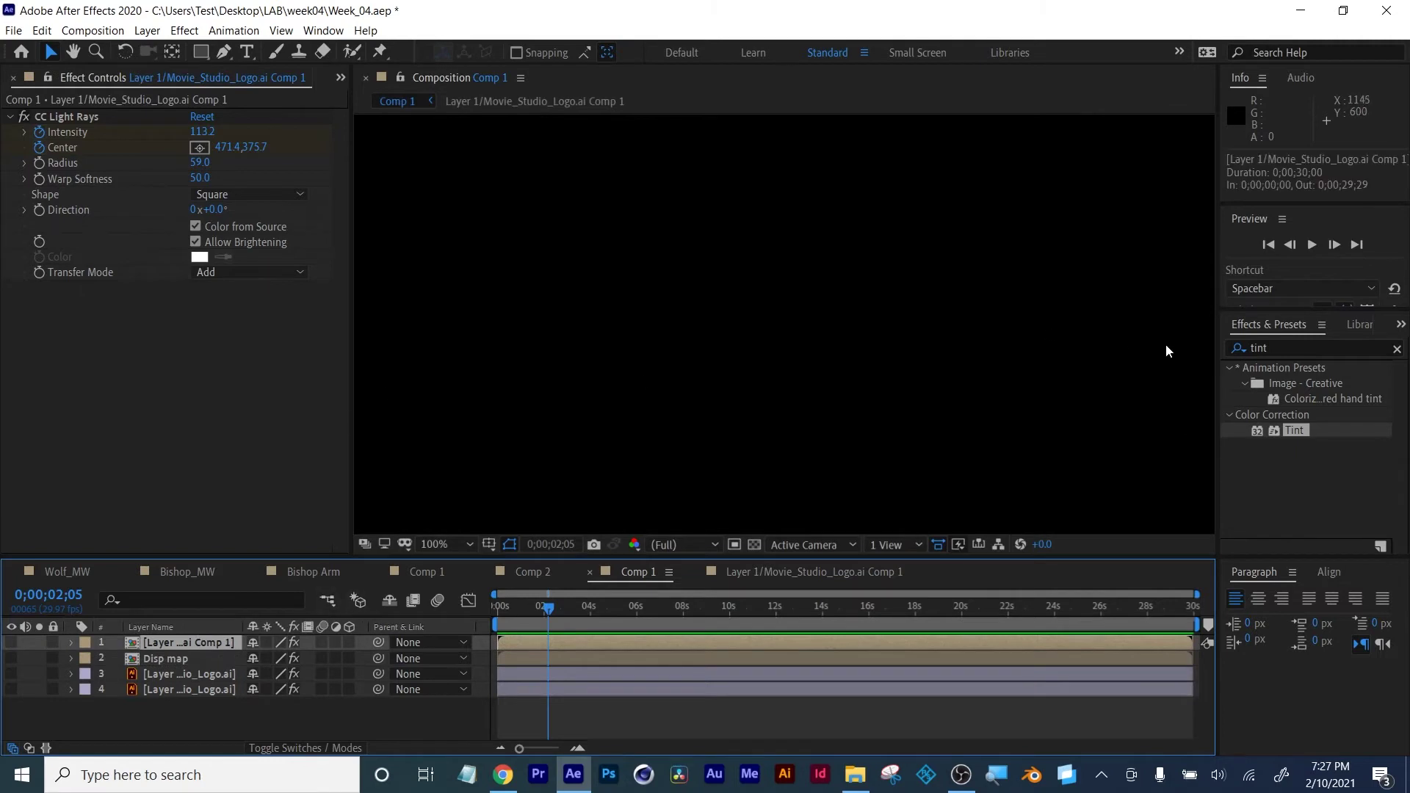
{"action": "left_click", "coordinate": [1263, 348]}
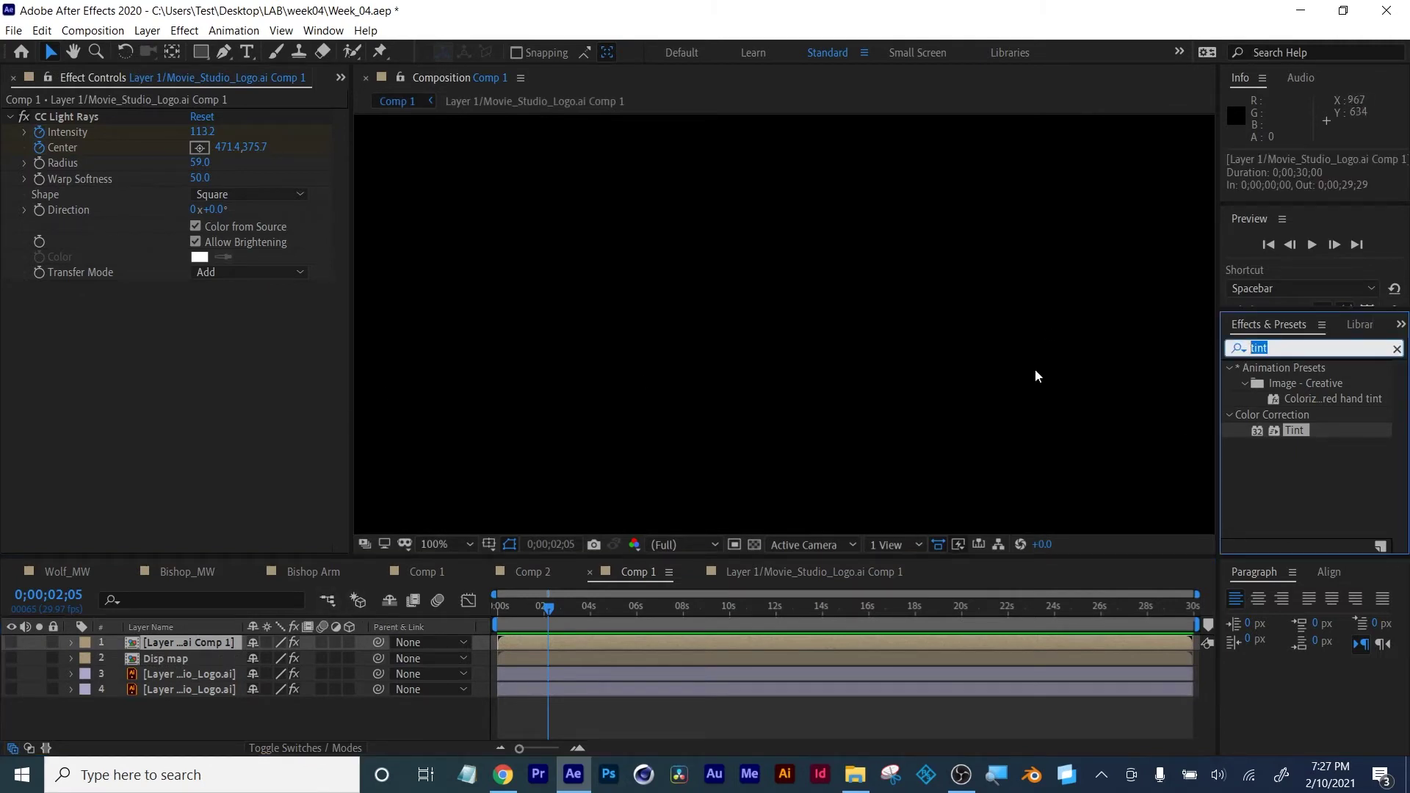
{"action": "type", "text": "disp"}
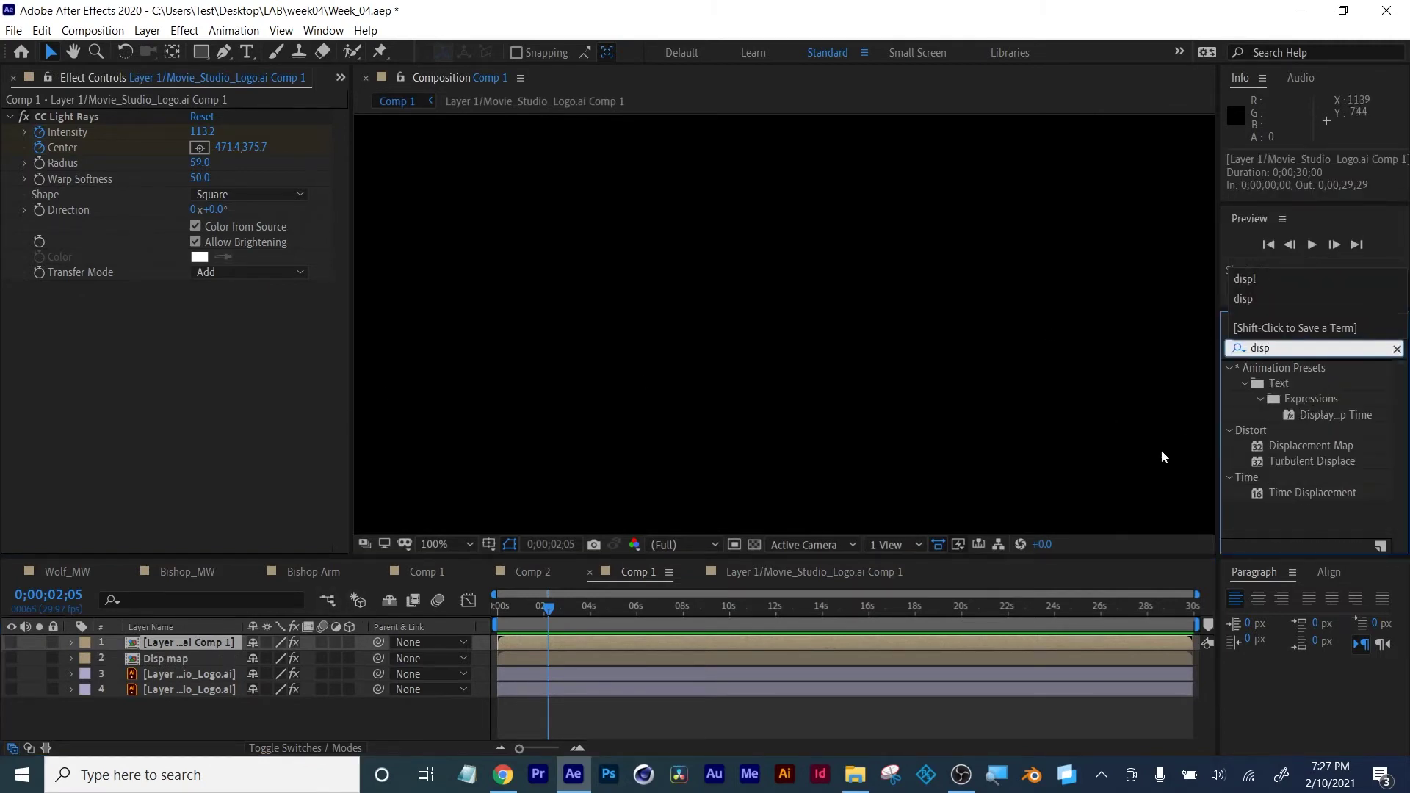
{"action": "left_click_drag", "start_coordinate": [1289, 447], "coordinate": [12, 637]}
{"action": "left_click", "coordinate": [12, 642]}
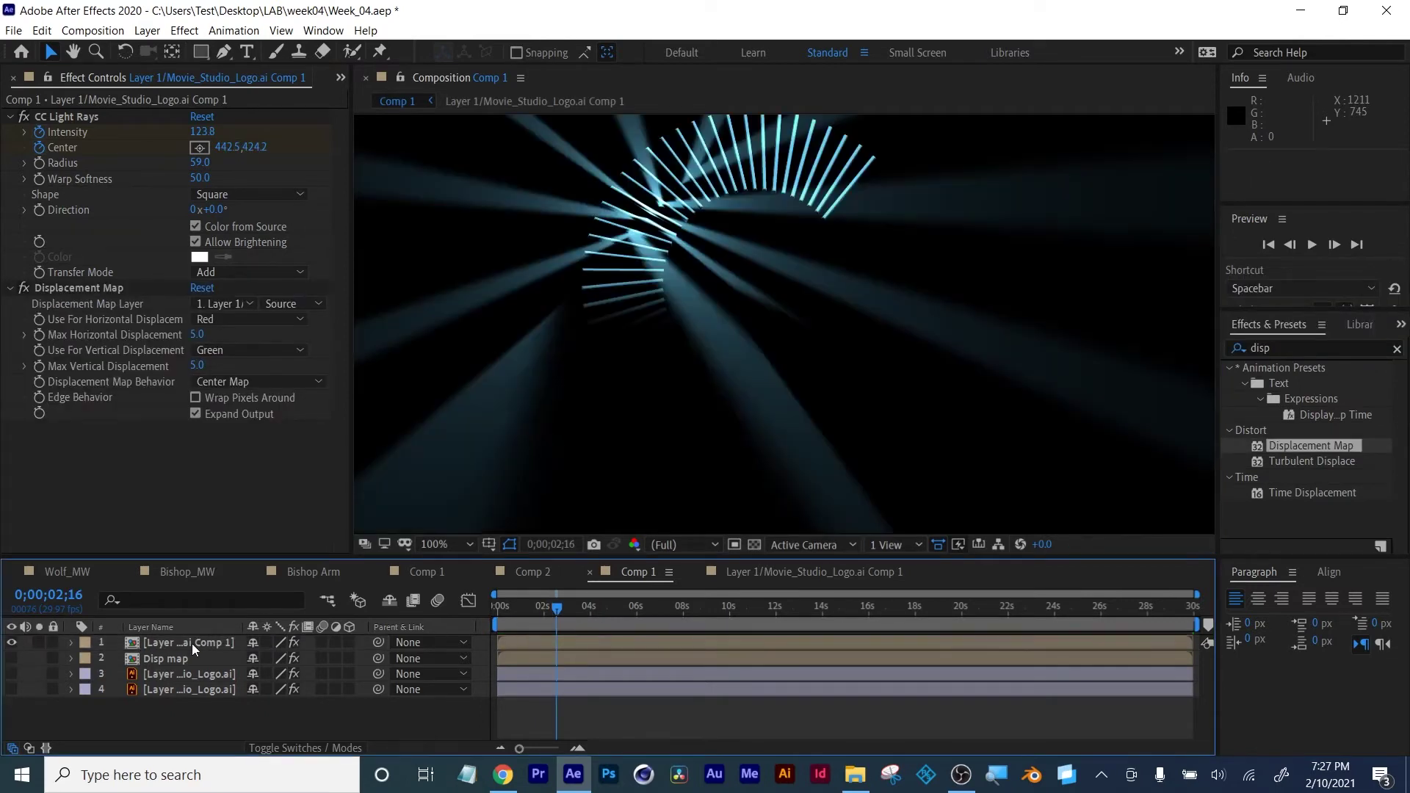
Set the Displacement Map's map layer to Disp map, sampled with Effects & Masks
{"action": "left_click", "coordinate": [192, 643]}
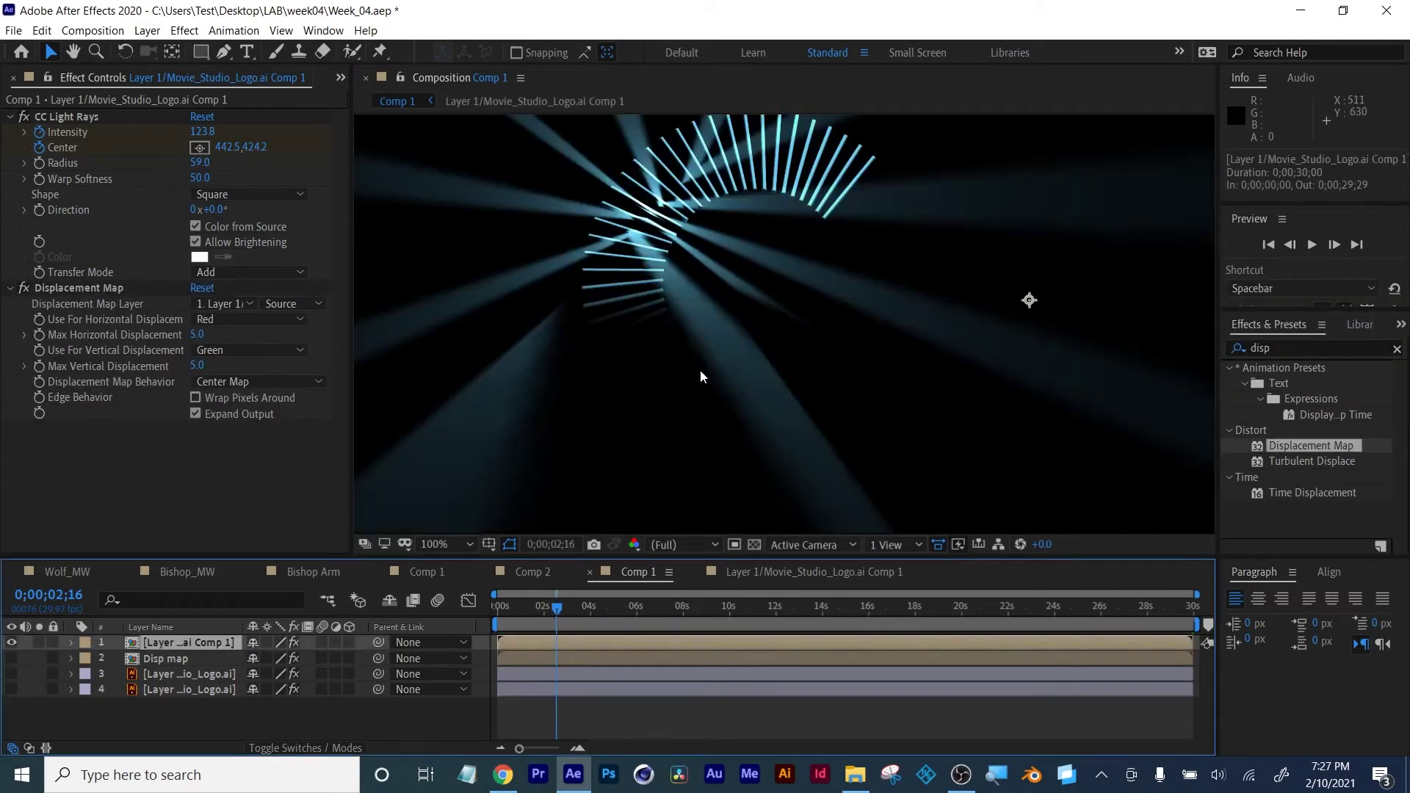
{"action": "left_click", "coordinate": [85, 289]}
{"action": "left_click", "coordinate": [226, 304]}
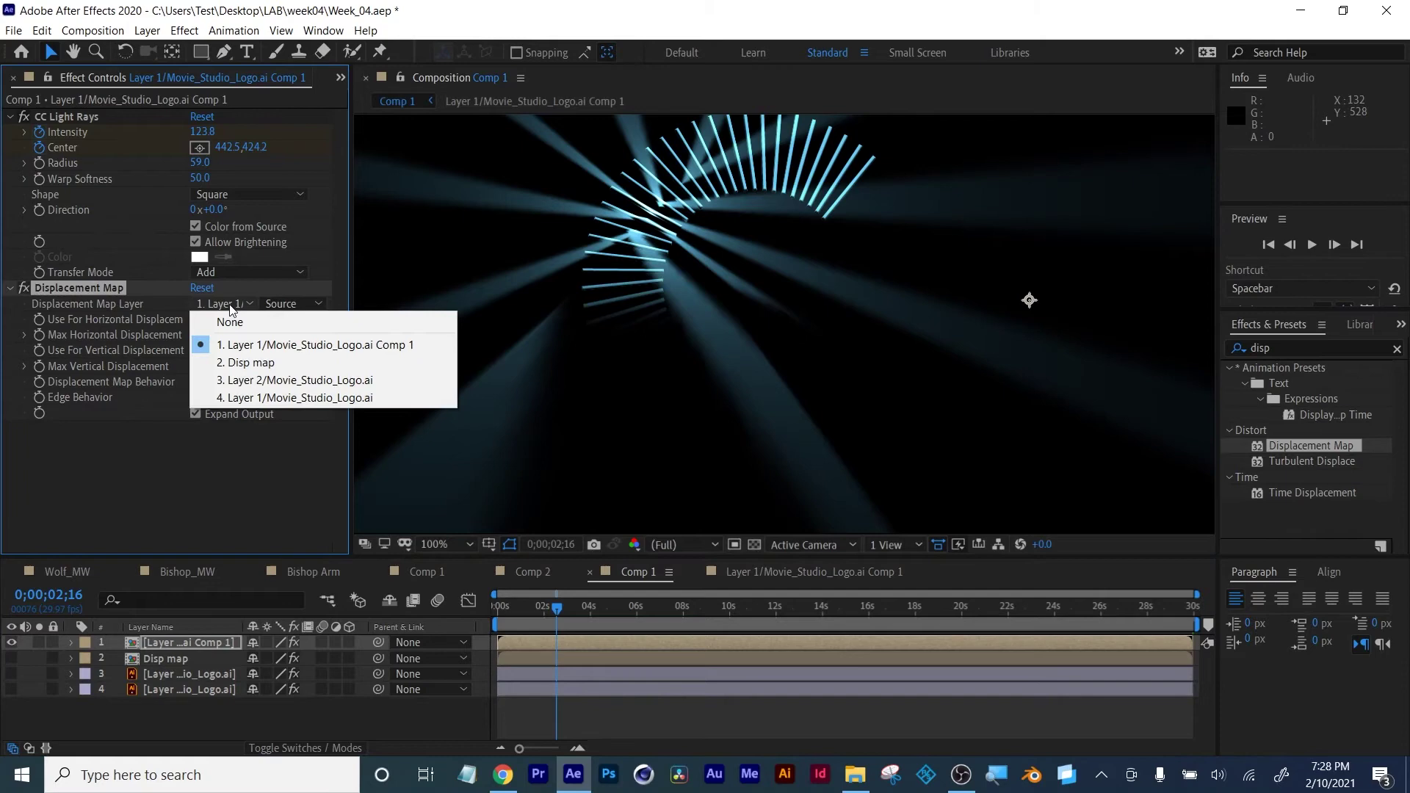
{"action": "left_click", "coordinate": [249, 364]}
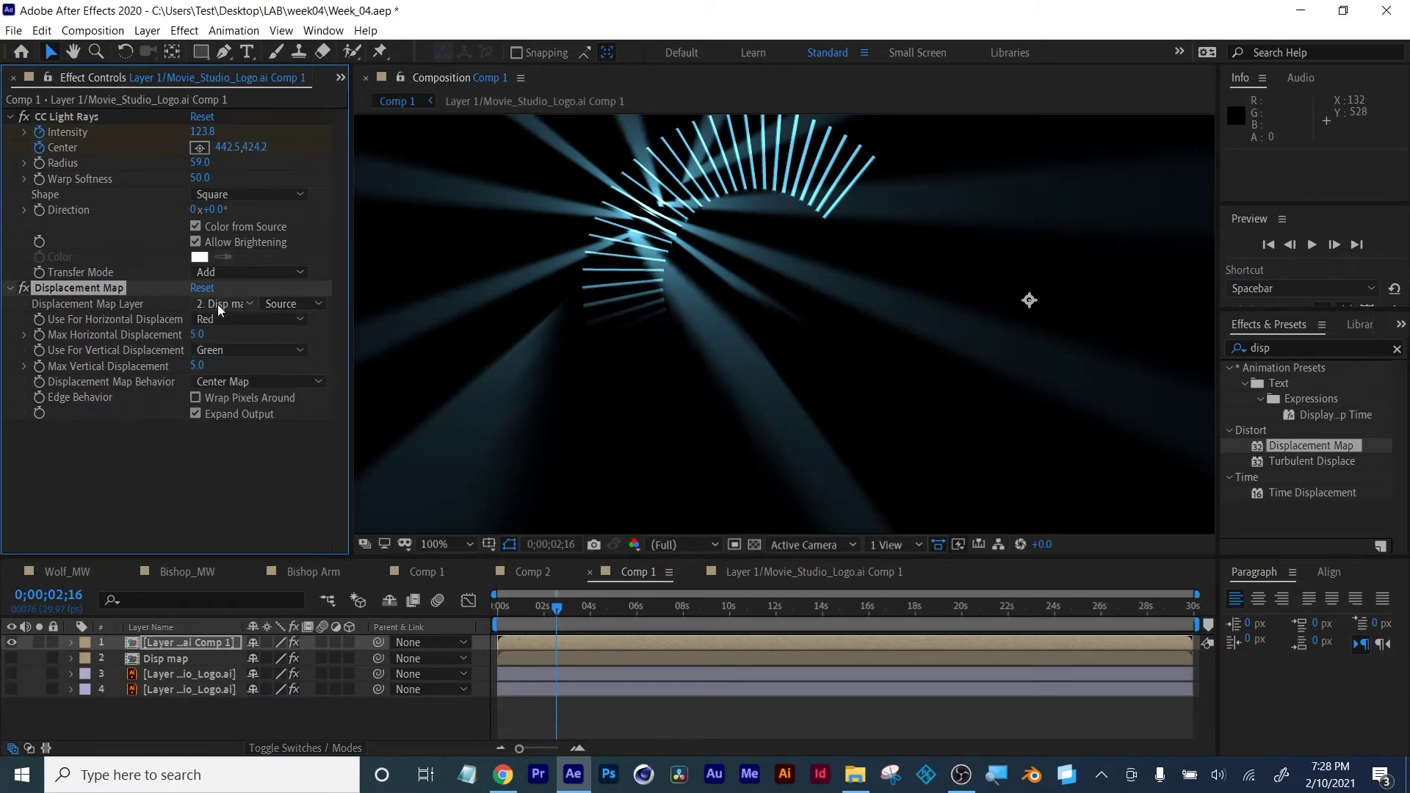
{"action": "left_click", "coordinate": [283, 304]}
{"action": "left_click", "coordinate": [297, 357]}
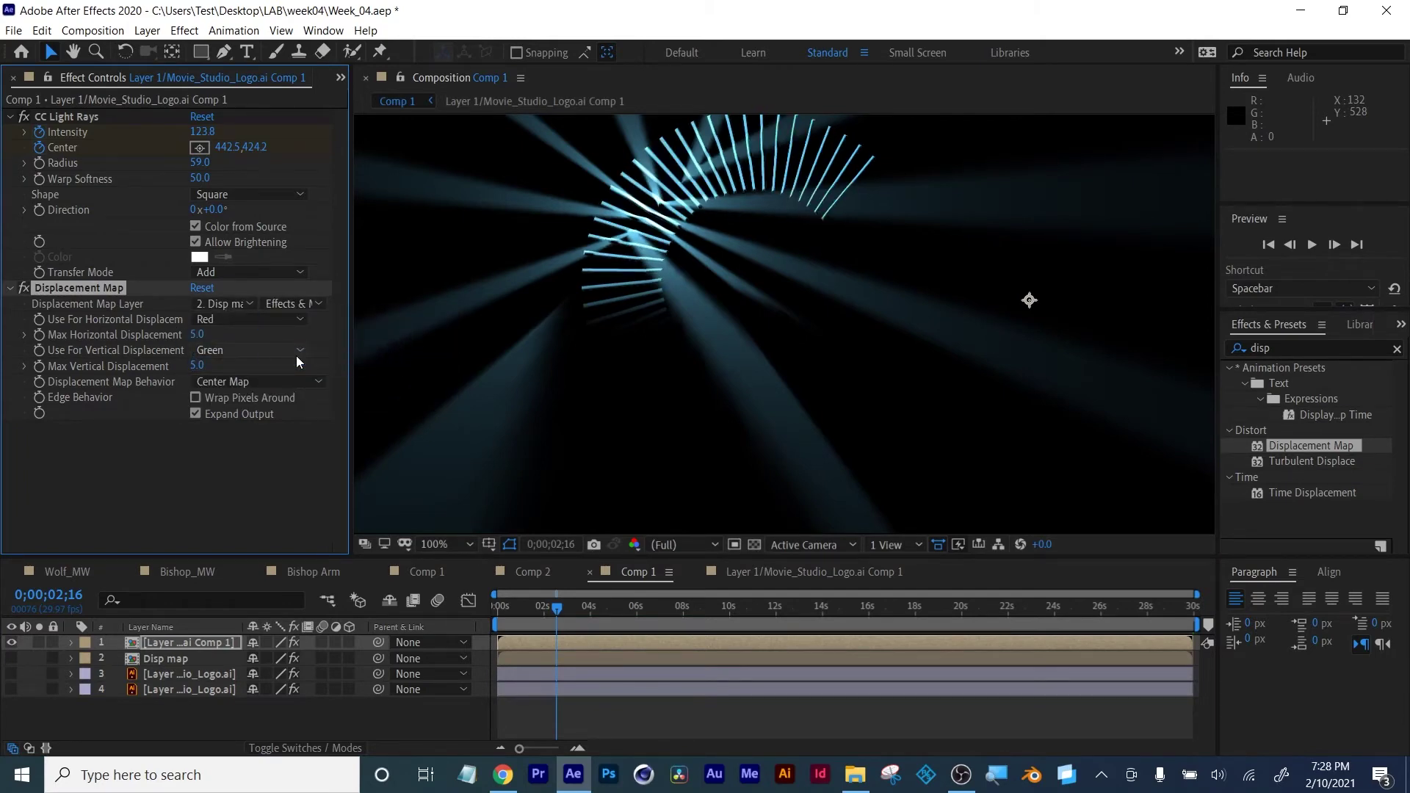
Set the Displacement Map's Max Horizontal Displacement to 13 and its Max Vertical Displacement to 9
{"action": "left_click", "coordinate": [197, 334]}
{"action": "type", "text": "18"}
{"action": "key", "text": "Return"}
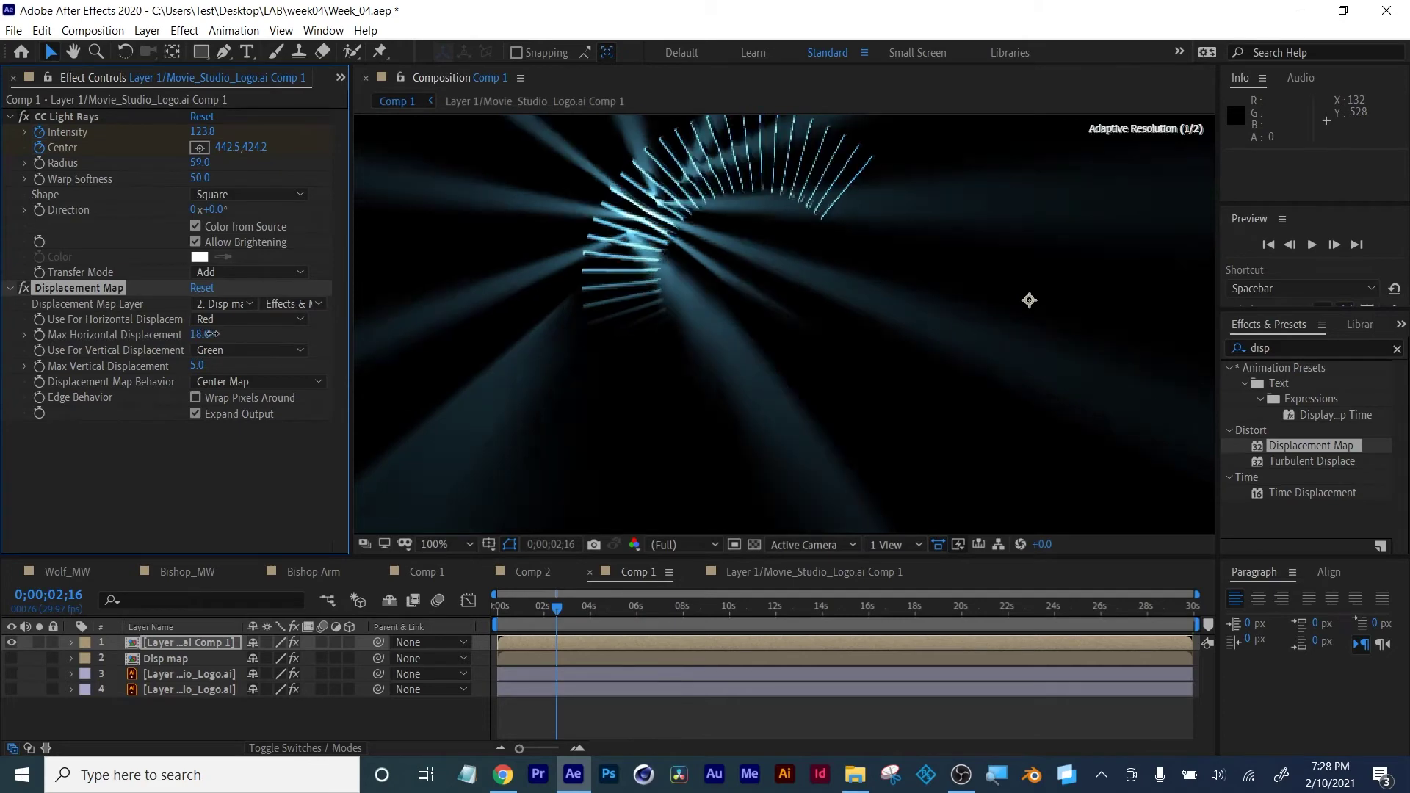
{"action": "left_click_drag", "start_coordinate": [212, 334], "coordinate": [208, 334]}
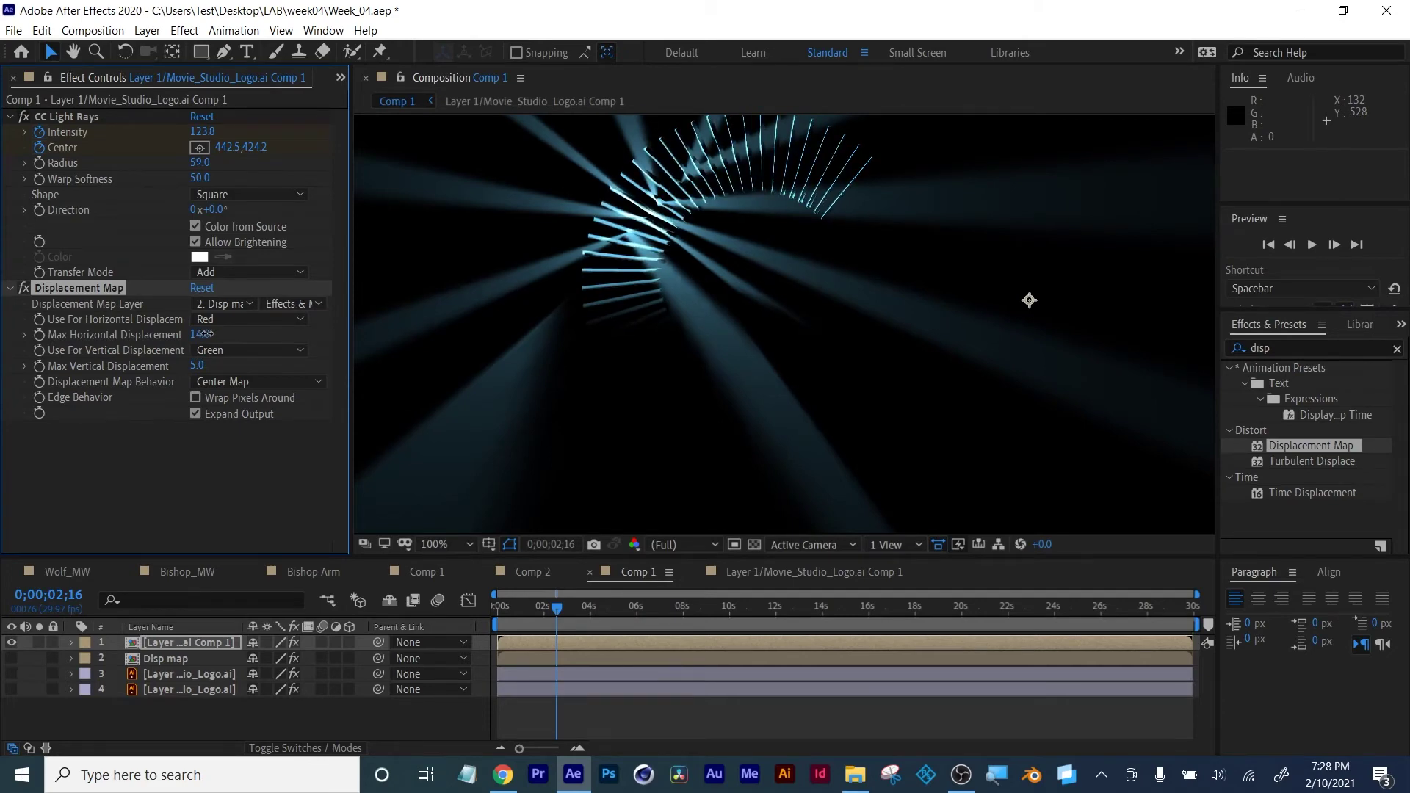
{"action": "left_click", "coordinate": [202, 355]}
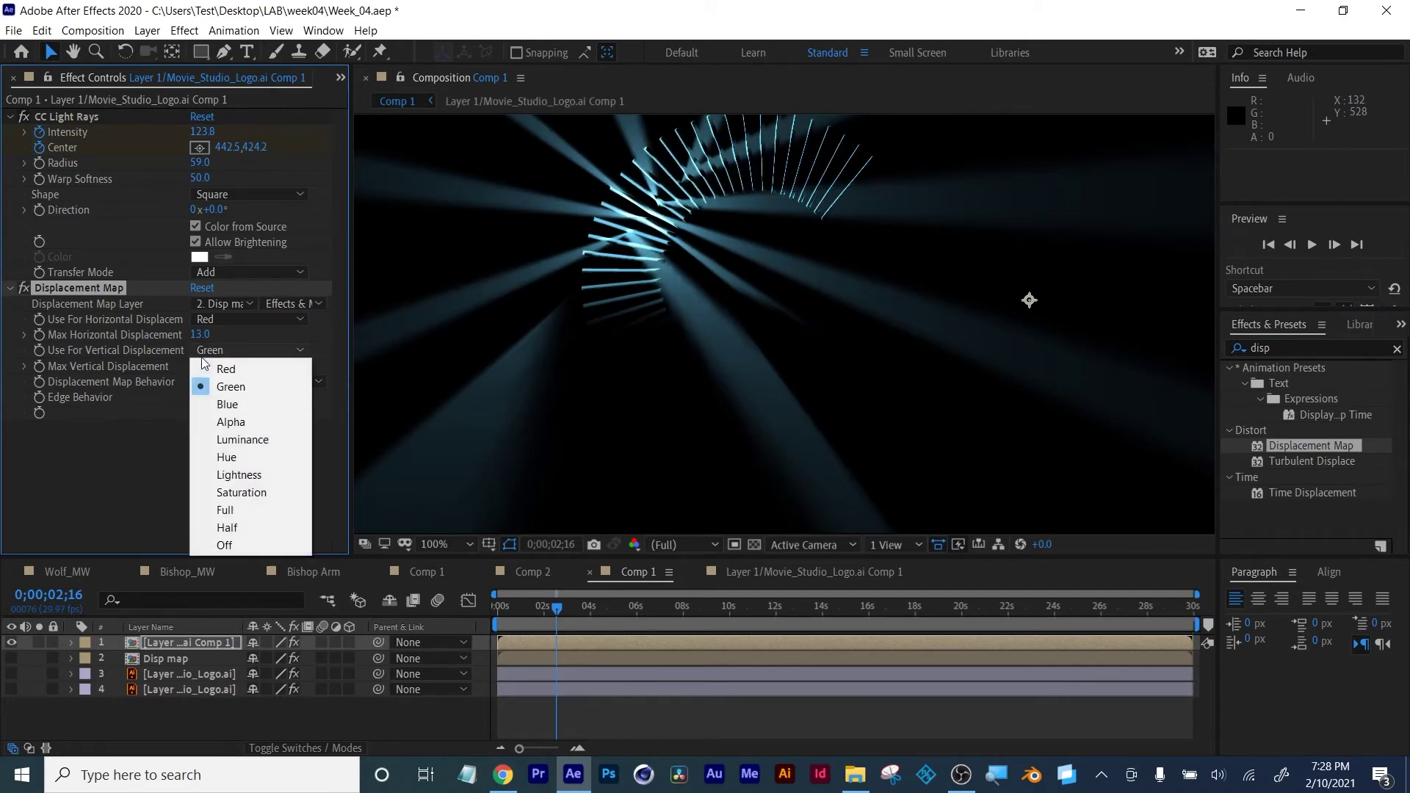
{"action": "left_click", "coordinate": [138, 379]}
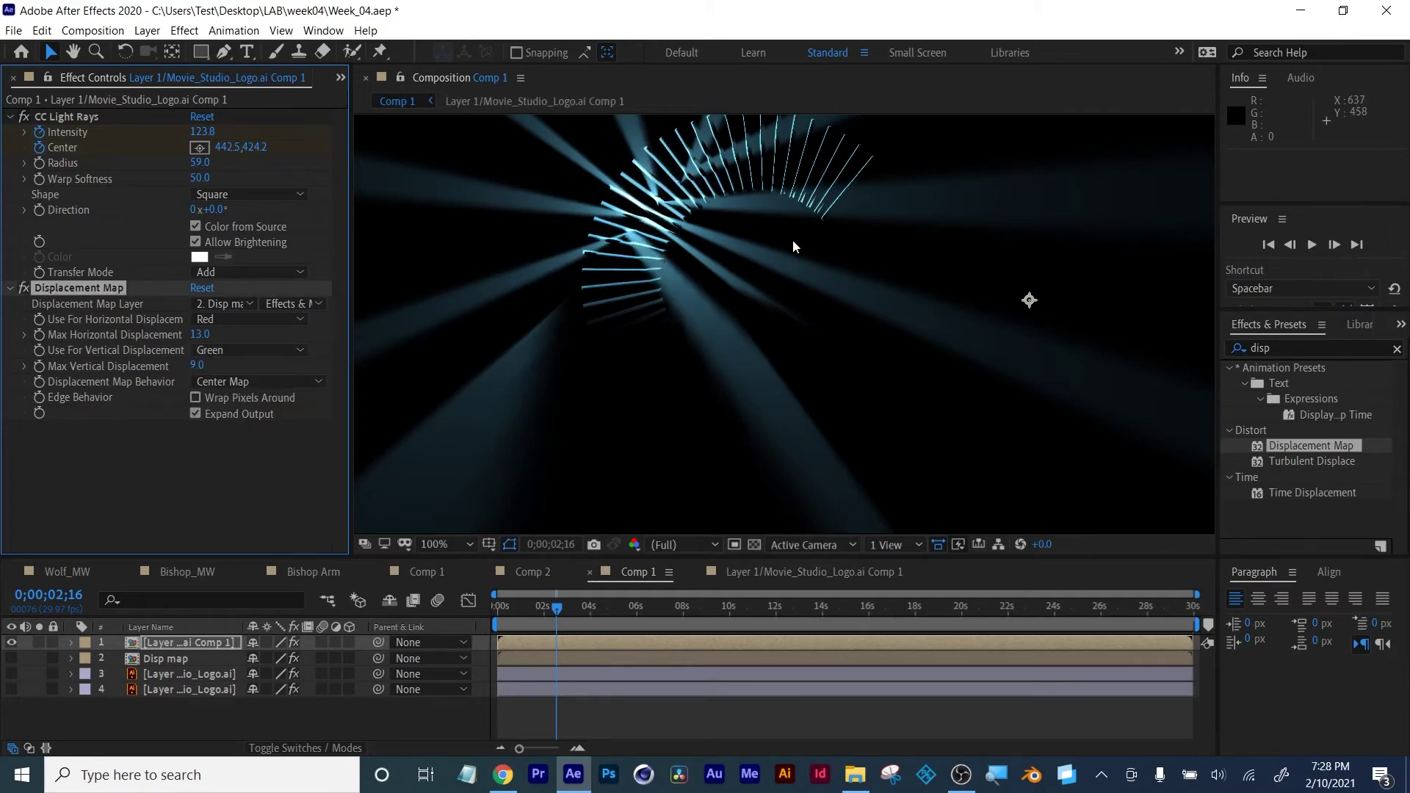
Preview the displaced light-rays logo animation from near the start of the composition
{"action": "key", "text": "comma"}
{"action": "key", "text": "period"}
{"action": "left_click_drag", "start_coordinate": [755, 245], "coordinate": [727, 299]}
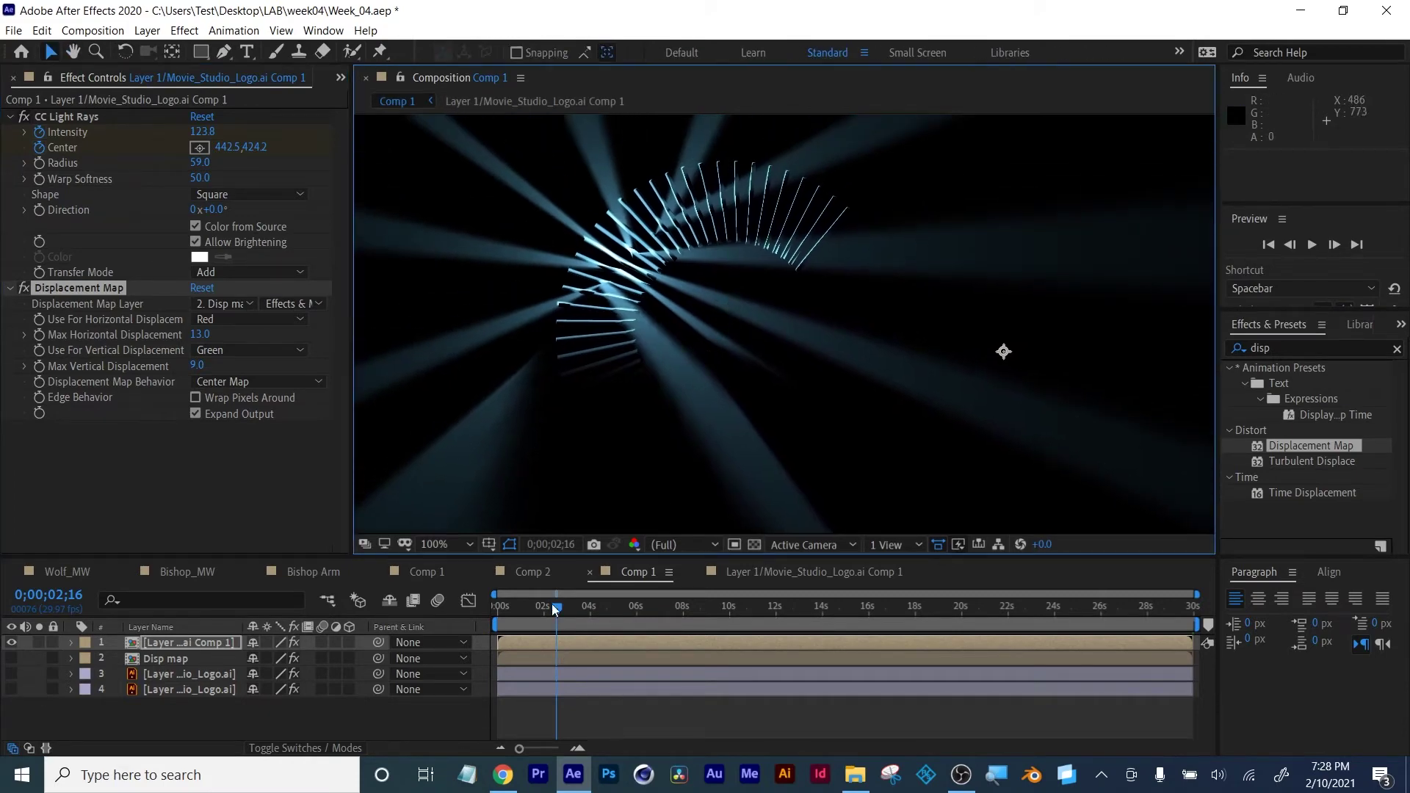
{"action": "left_click_drag", "start_coordinate": [552, 604], "coordinate": [503, 614]}
{"action": "key", "text": "space"}
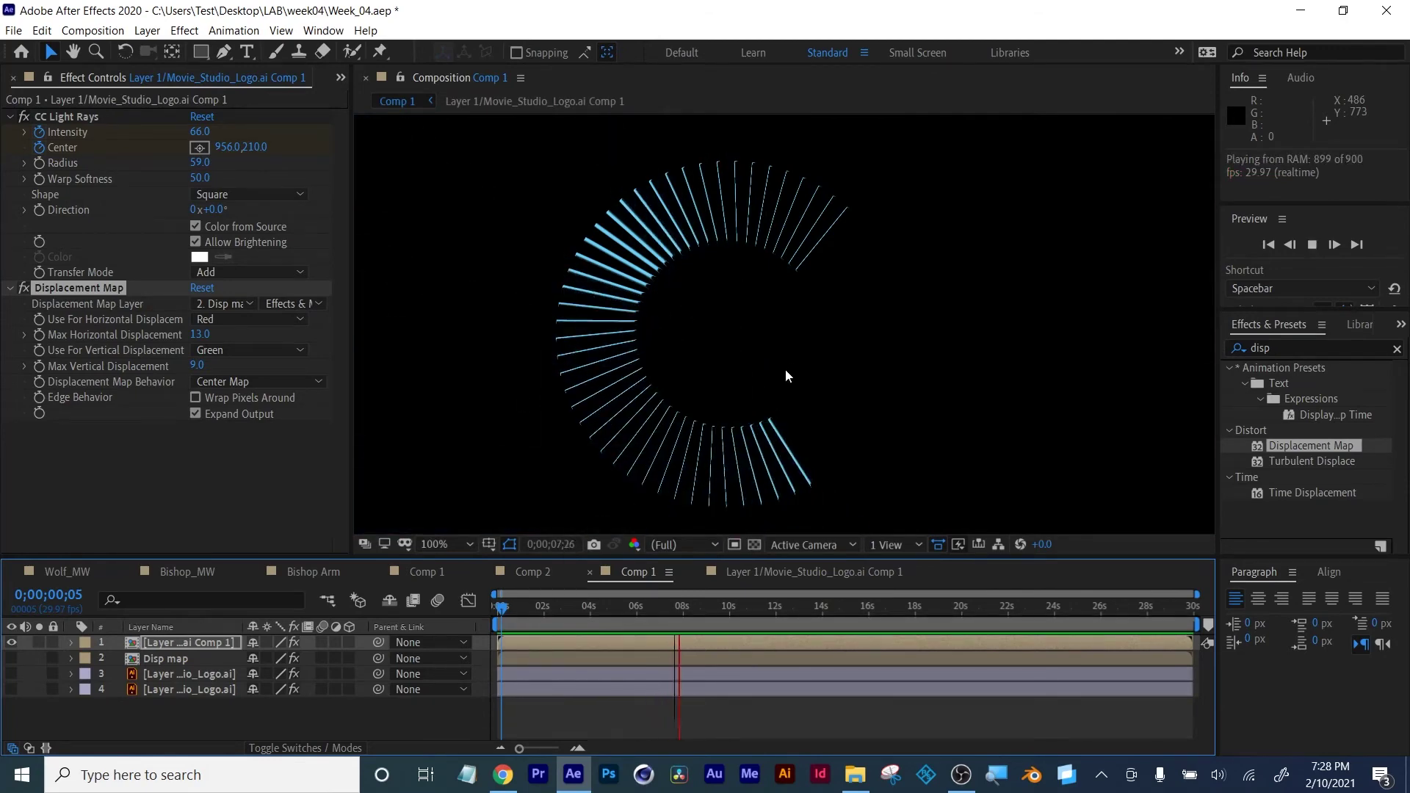
{"action": "key", "text": "space"}
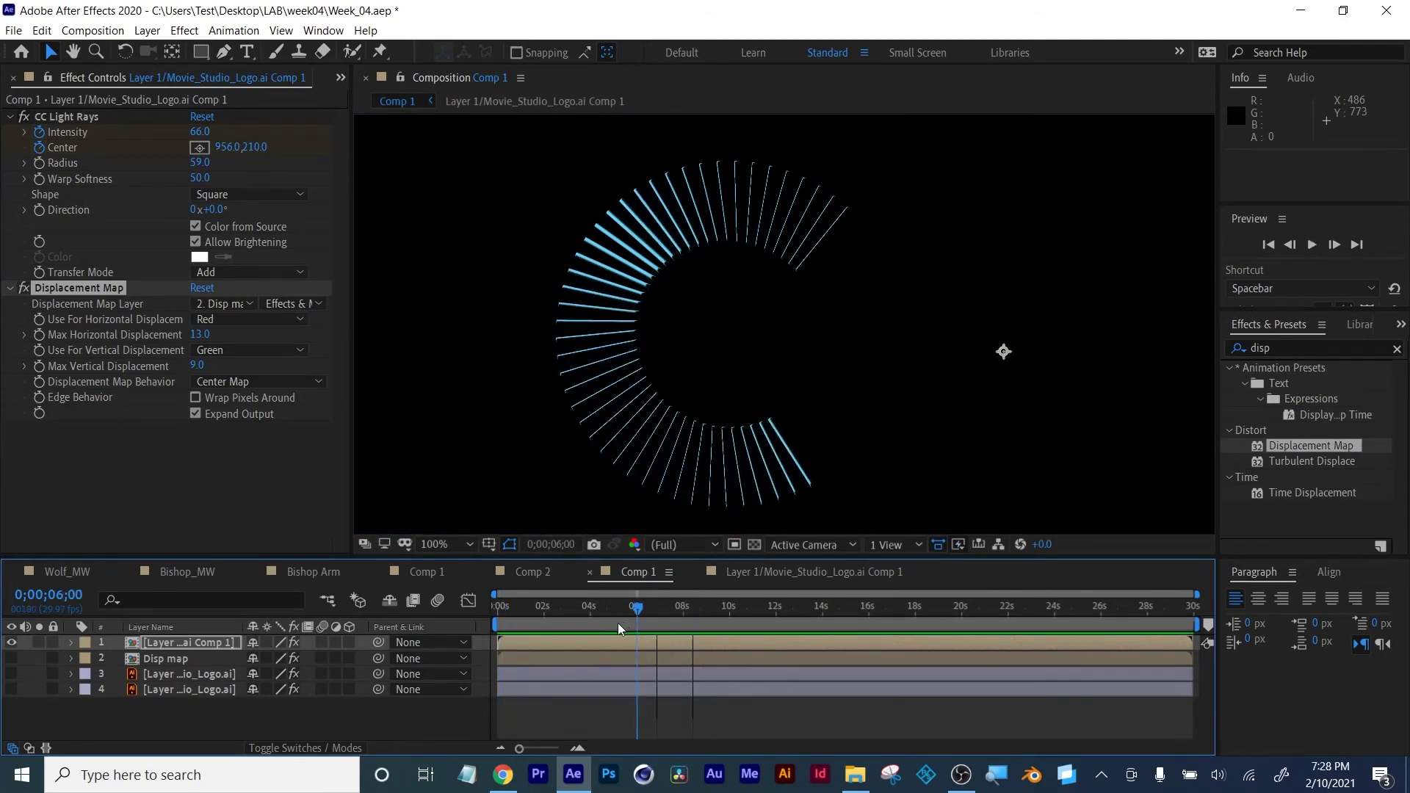
Keyframe Max Horizontal and Max Vertical Displacement at 0;00;04;22, and set both to 0 at 0;00;06;00
{"action": "mouse_move", "coordinate": [619, 623]}
{"action": "left_mouse_down"}
{"action": "mouse_move", "coordinate": [531, 627]}
{"action": "mouse_move", "coordinate": [606, 628]}
{"action": "left_mouse_up"}
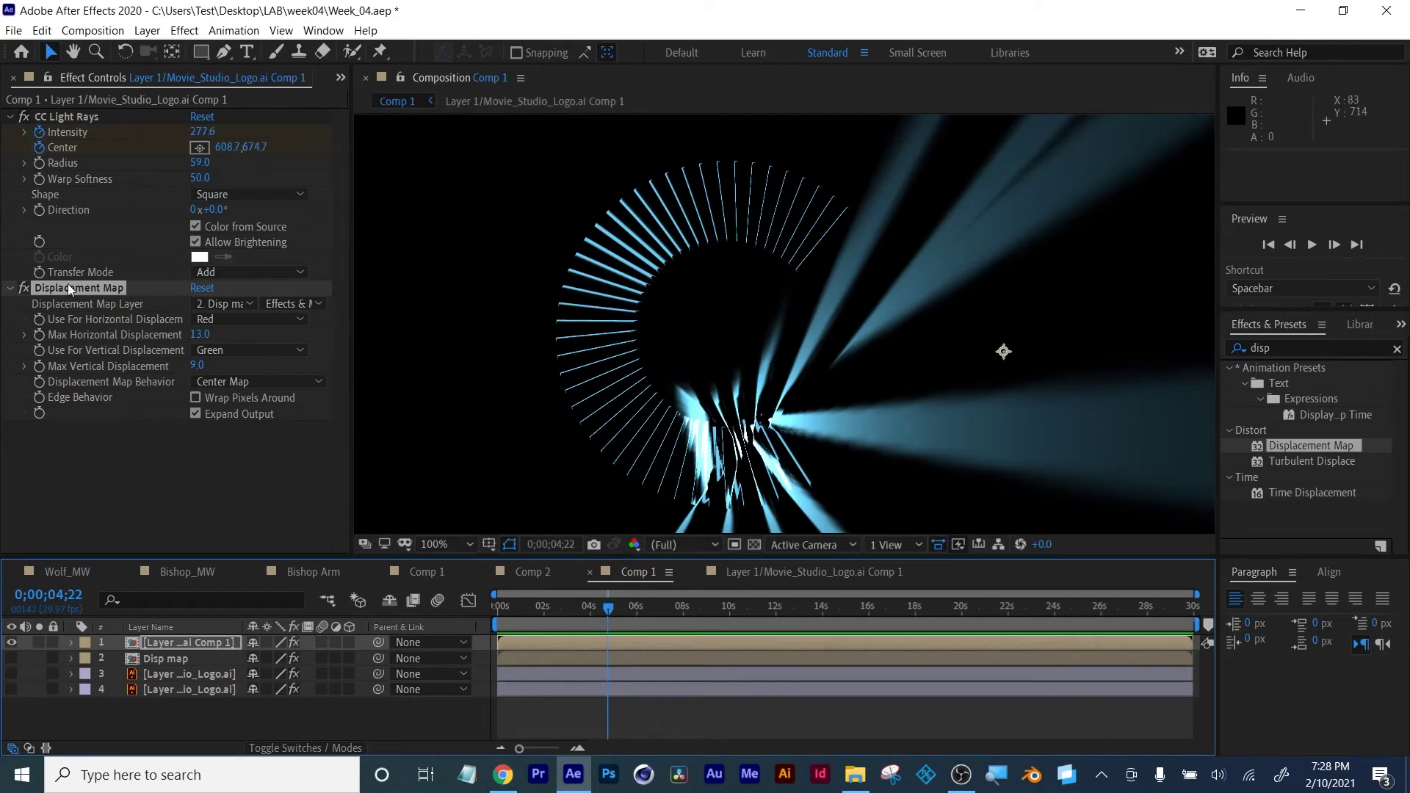
{"action": "left_click", "coordinate": [38, 335]}
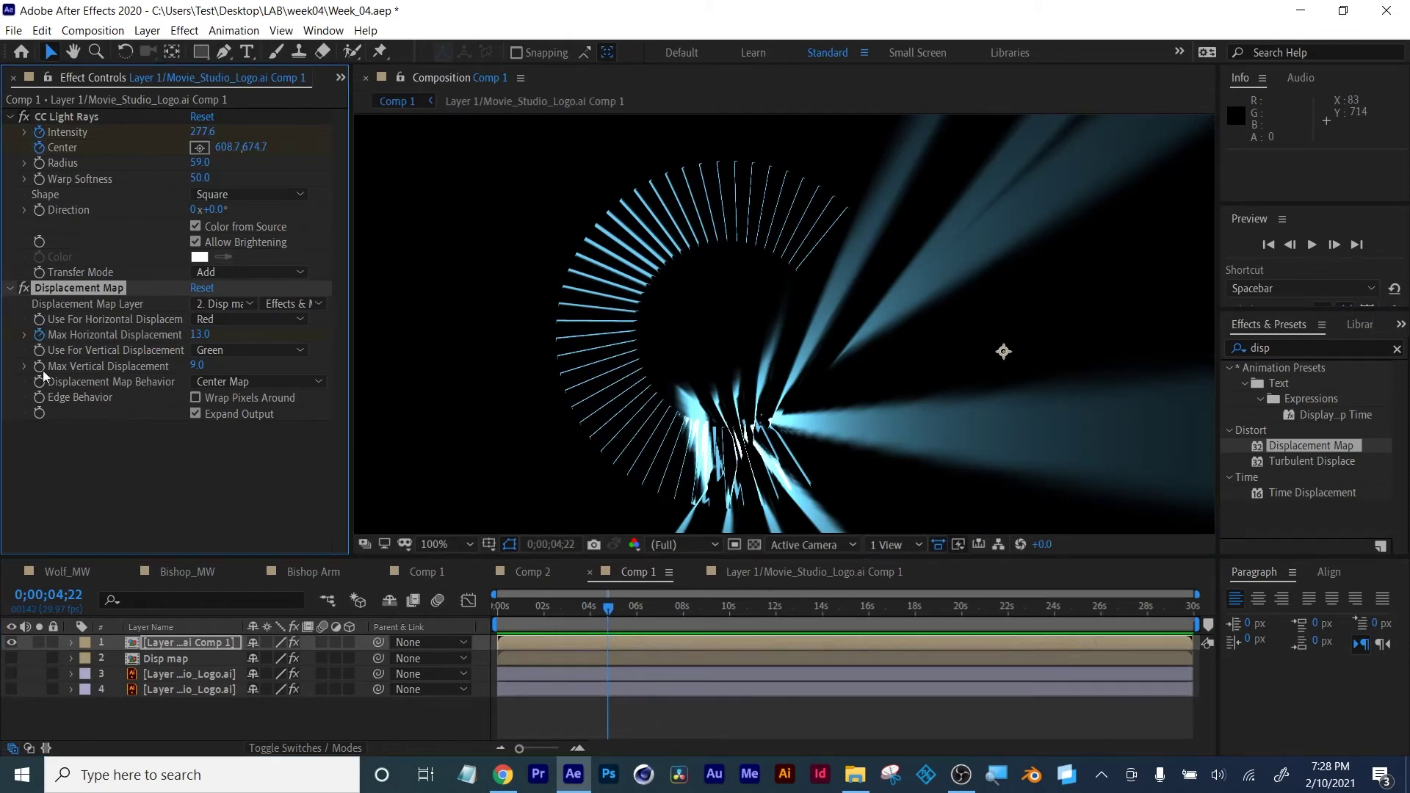
{"action": "left_click_drag", "start_coordinate": [613, 614], "coordinate": [637, 614]}
{"action": "left_click", "coordinate": [199, 335]}
{"action": "key", "text": "BackSpace"}
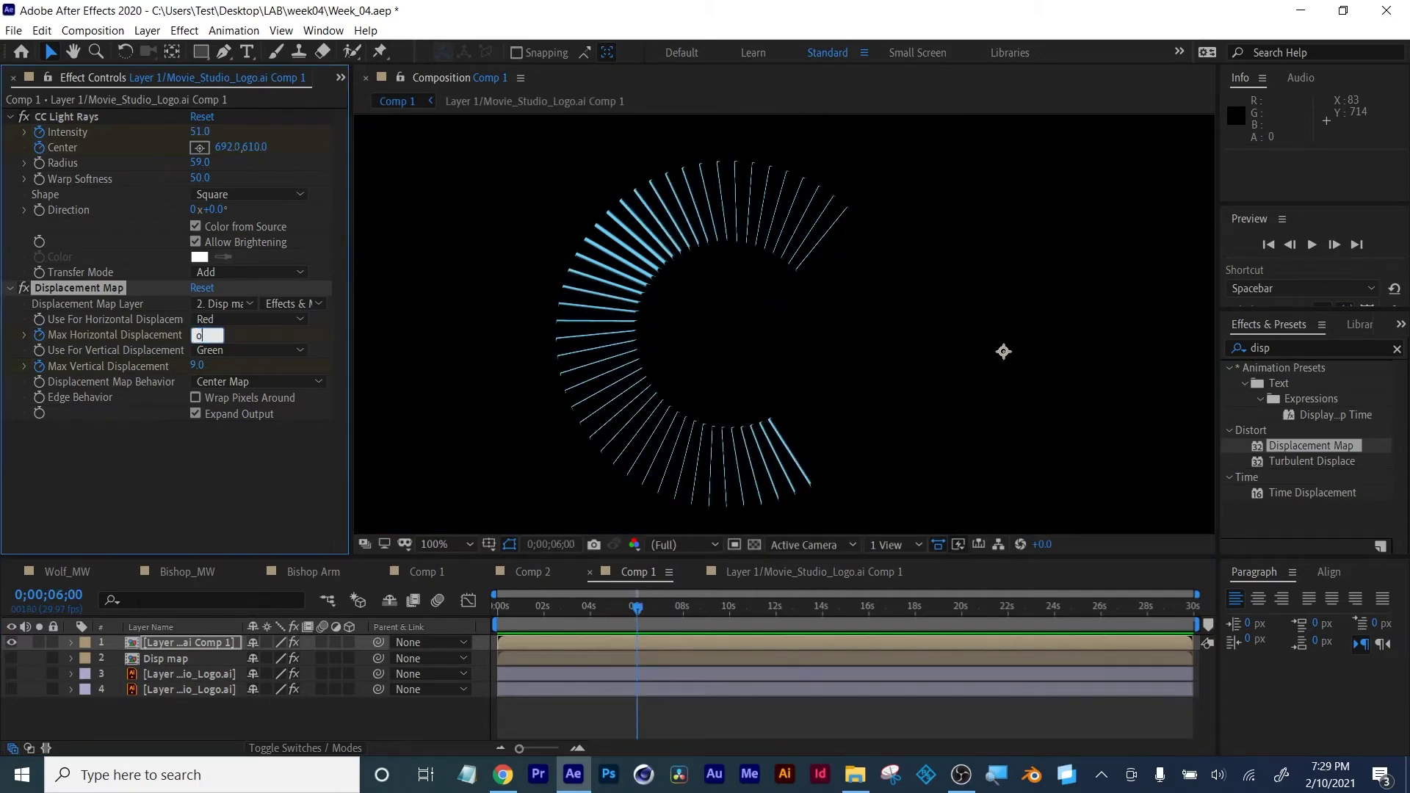
{"action": "type", "text": "0"}
{"action": "key", "text": "Return"}
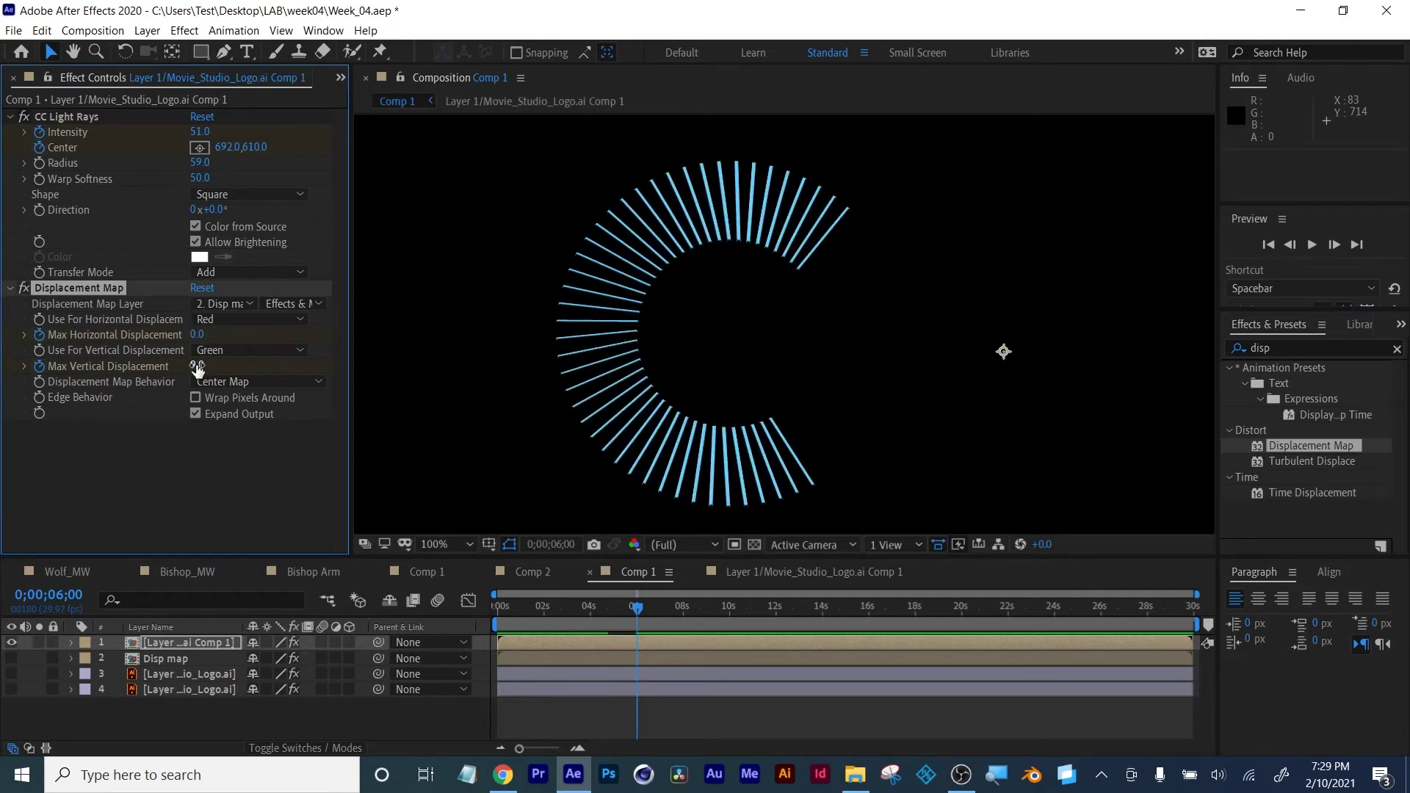
{"action": "left_click", "coordinate": [216, 365]}
{"action": "type", "text": "0"}
{"action": "key", "text": "Return"}
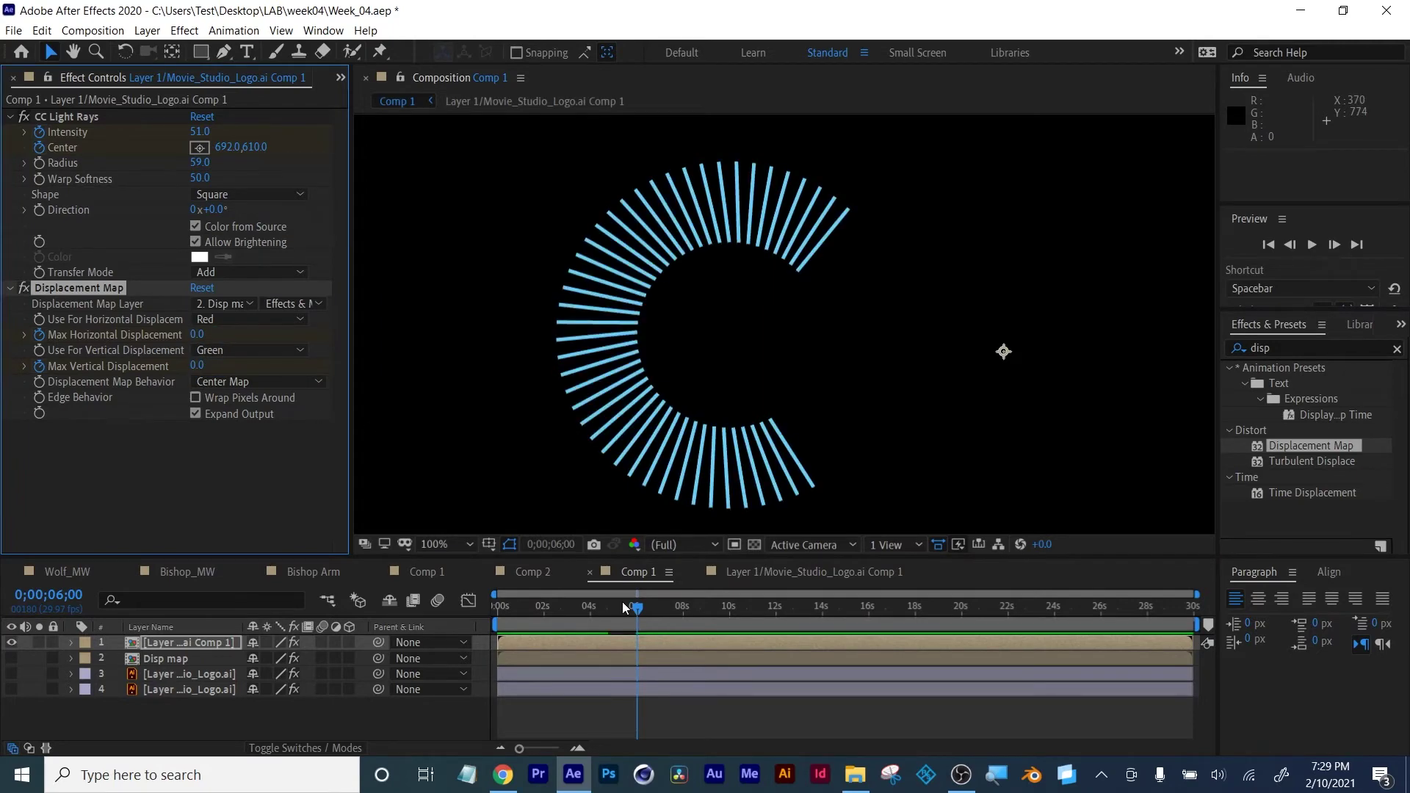
Make the Cyberspace text layer visible and inspect the complete logo at 0;00;11;21
{"action": "left_click_drag", "start_coordinate": [630, 607], "coordinate": [873, 624]}
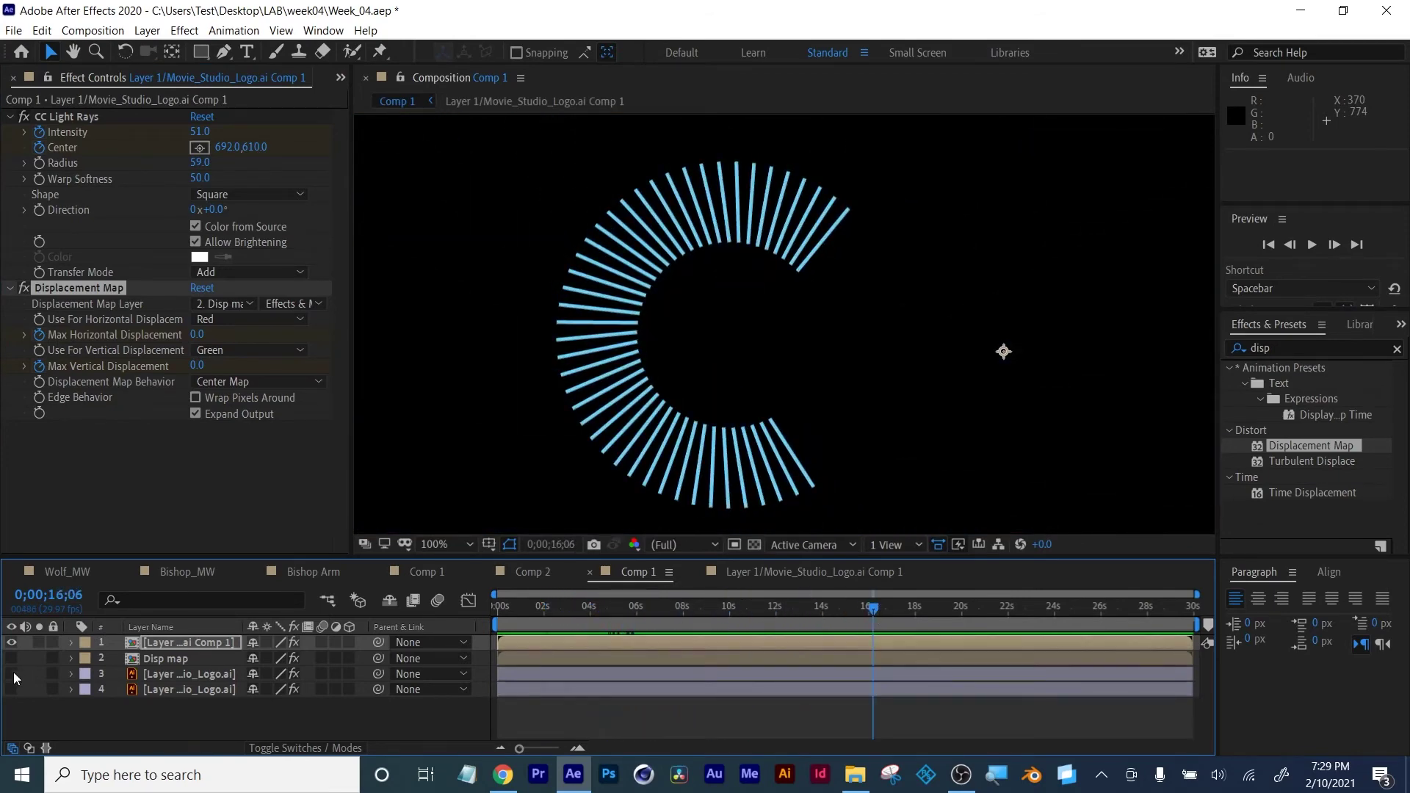
{"action": "left_click", "coordinate": [11, 673]}
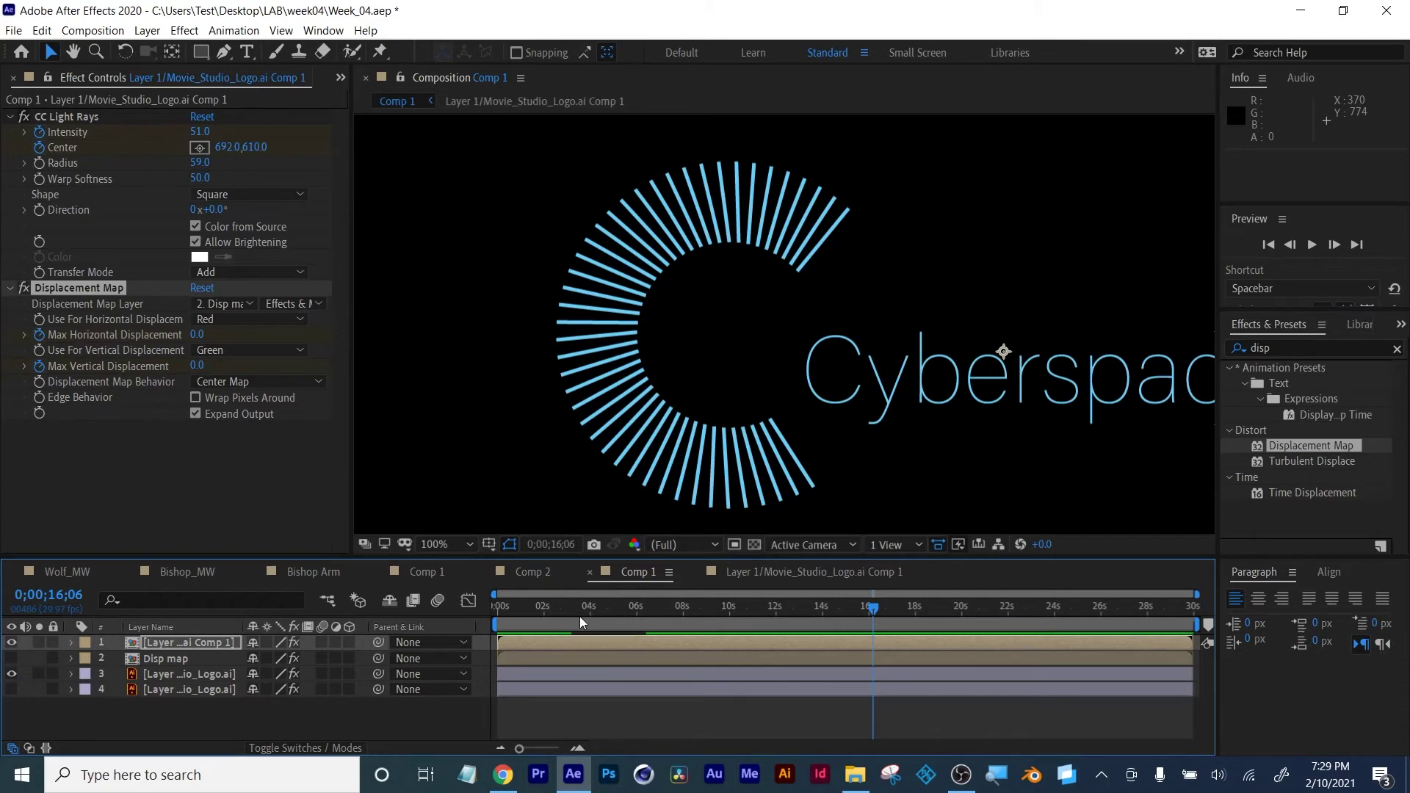
{"action": "left_click_drag", "start_coordinate": [580, 615], "coordinate": [769, 619]}
{"action": "key", "text": "h"}
{"action": "scroll", "coordinate": [881, 387], "scroll_direction": "up", "scroll_amount": 2}
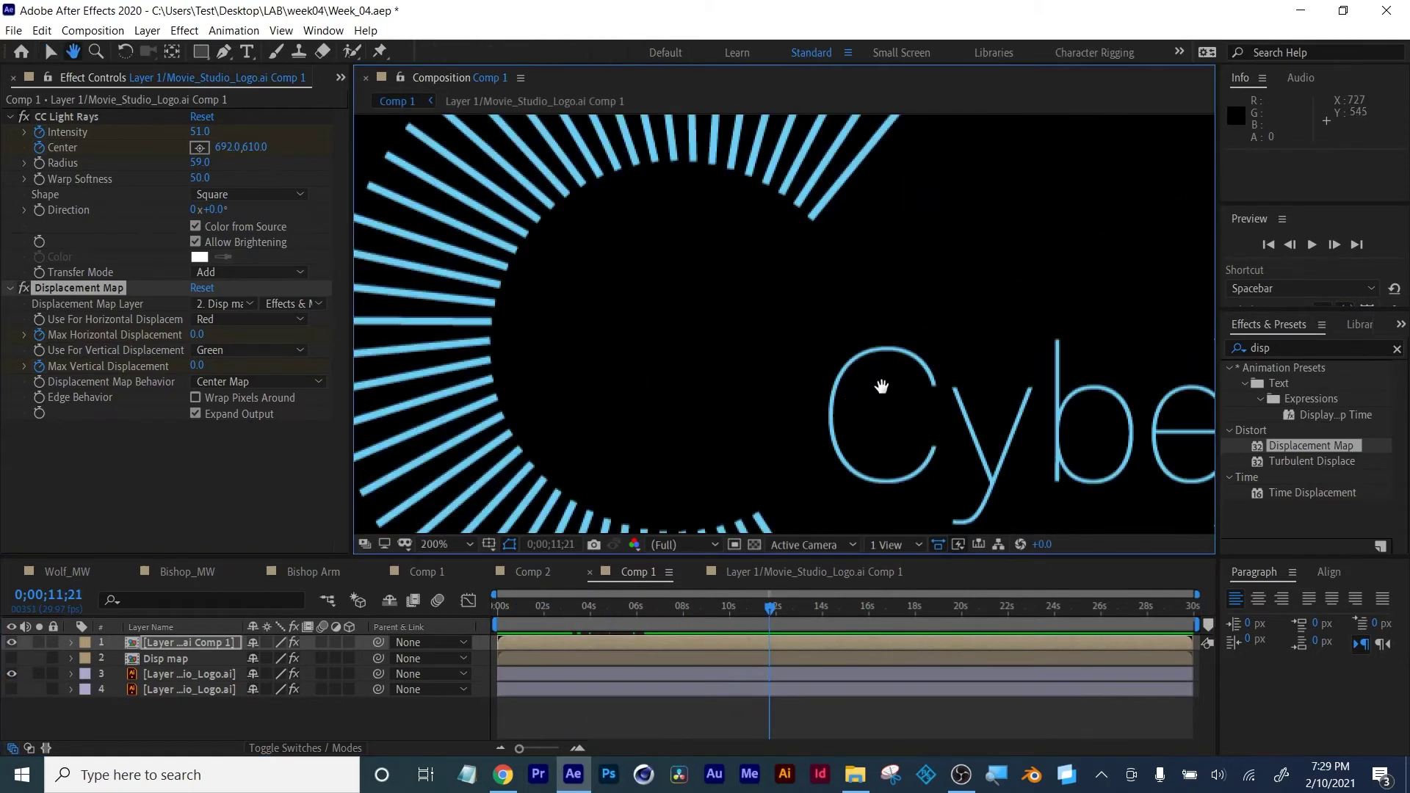
{"action": "scroll", "coordinate": [881, 387], "scroll_direction": "down", "scroll_amount": 4}
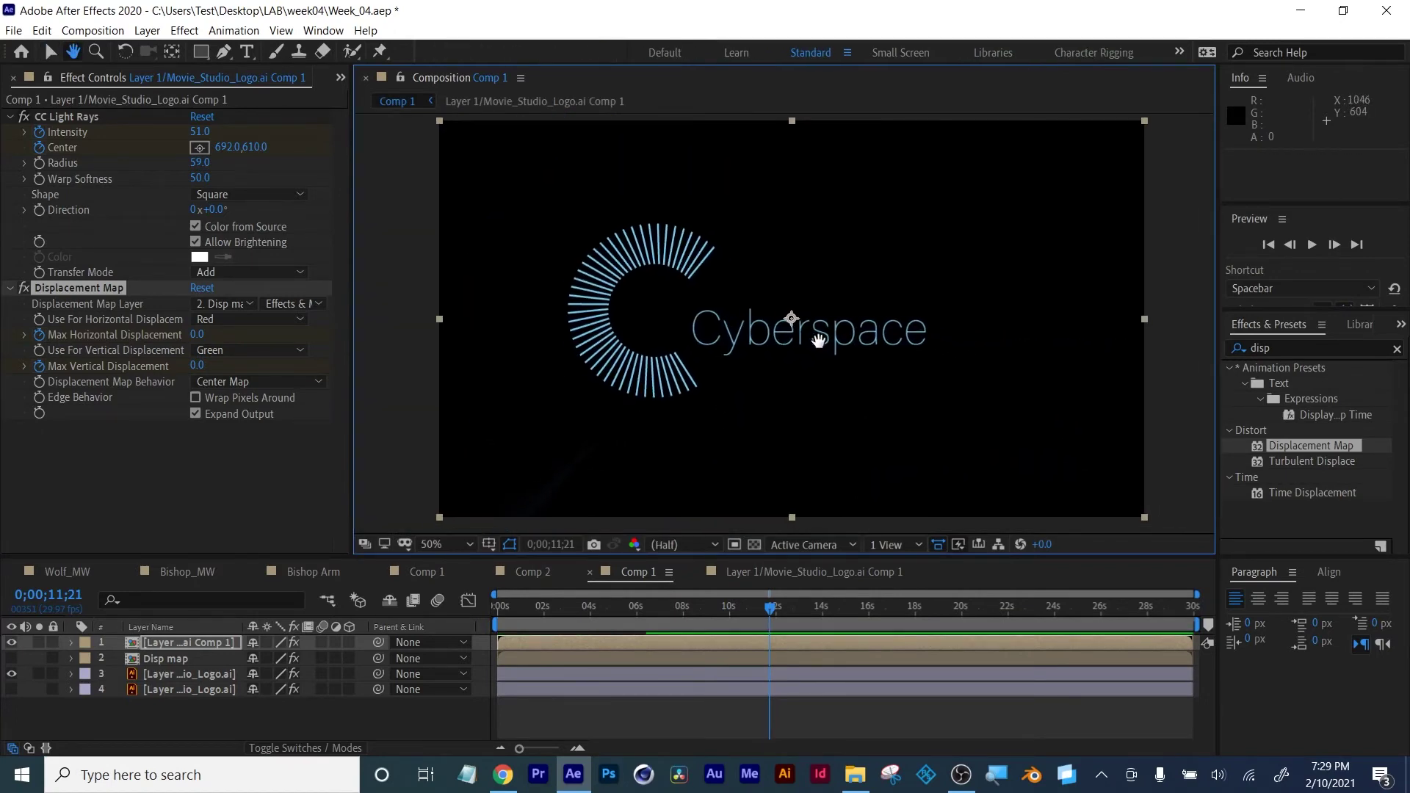
Return to the first frame and set the composition's preview resolution to Full
{"action": "key", "text": "v"}
{"action": "left_click", "coordinate": [489, 603]}
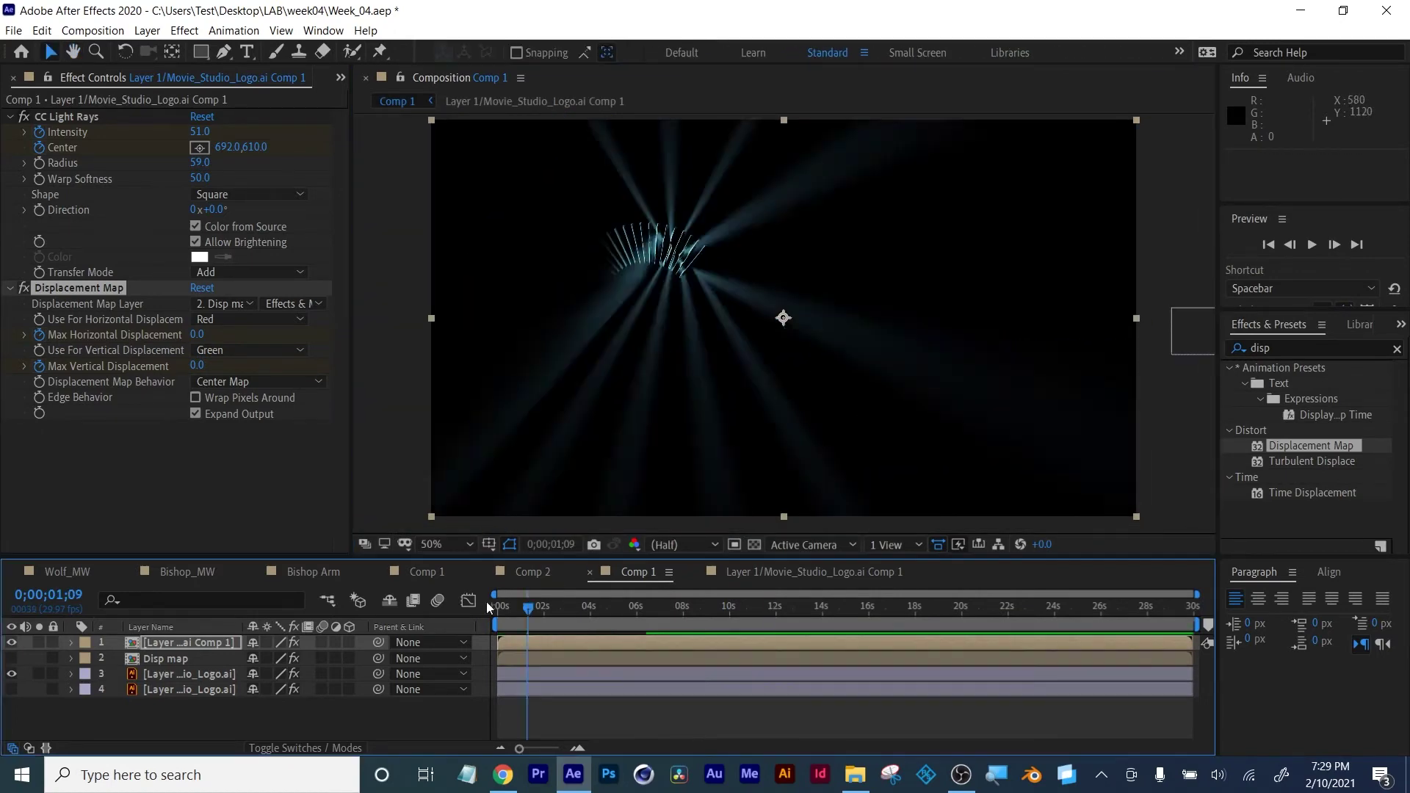
{"action": "left_click", "coordinate": [681, 545]}
{"action": "left_click", "coordinate": [675, 588]}
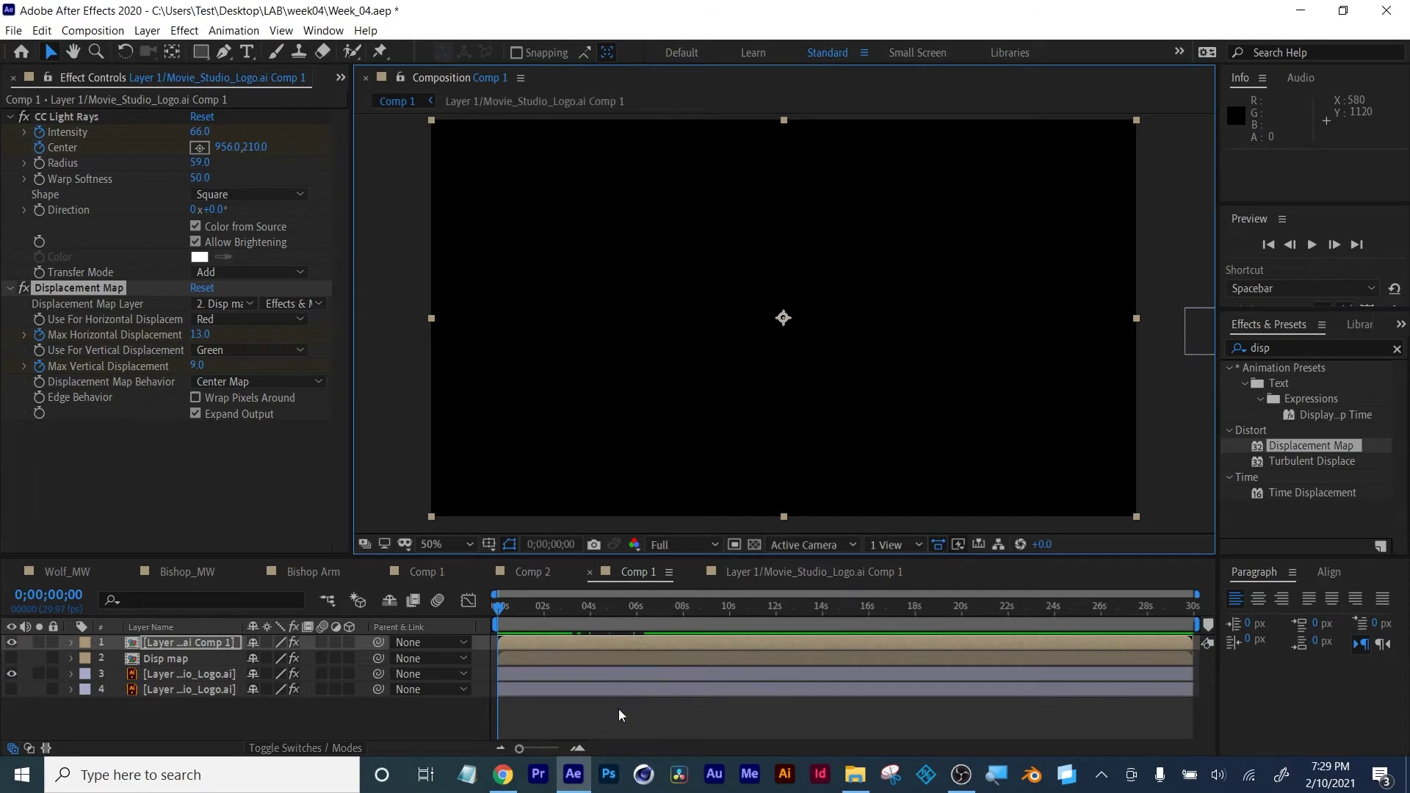
Raise the project's color depth to 32 bits per channel
{"action": "left_click", "coordinate": [618, 708]}
{"action": "left_click", "coordinate": [340, 77]}
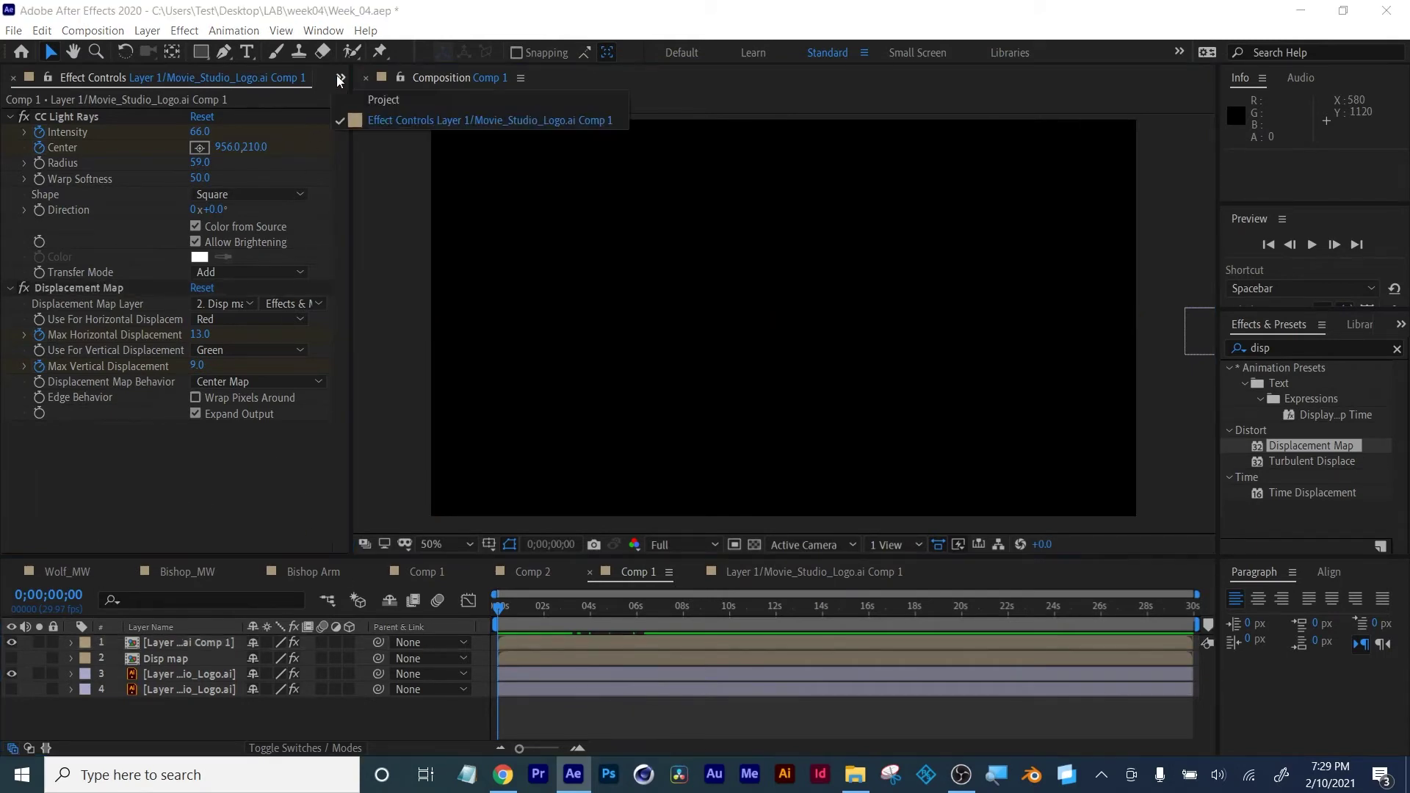
{"action": "left_click", "coordinate": [350, 95]}
{"action": "left_click", "coordinate": [113, 551]}
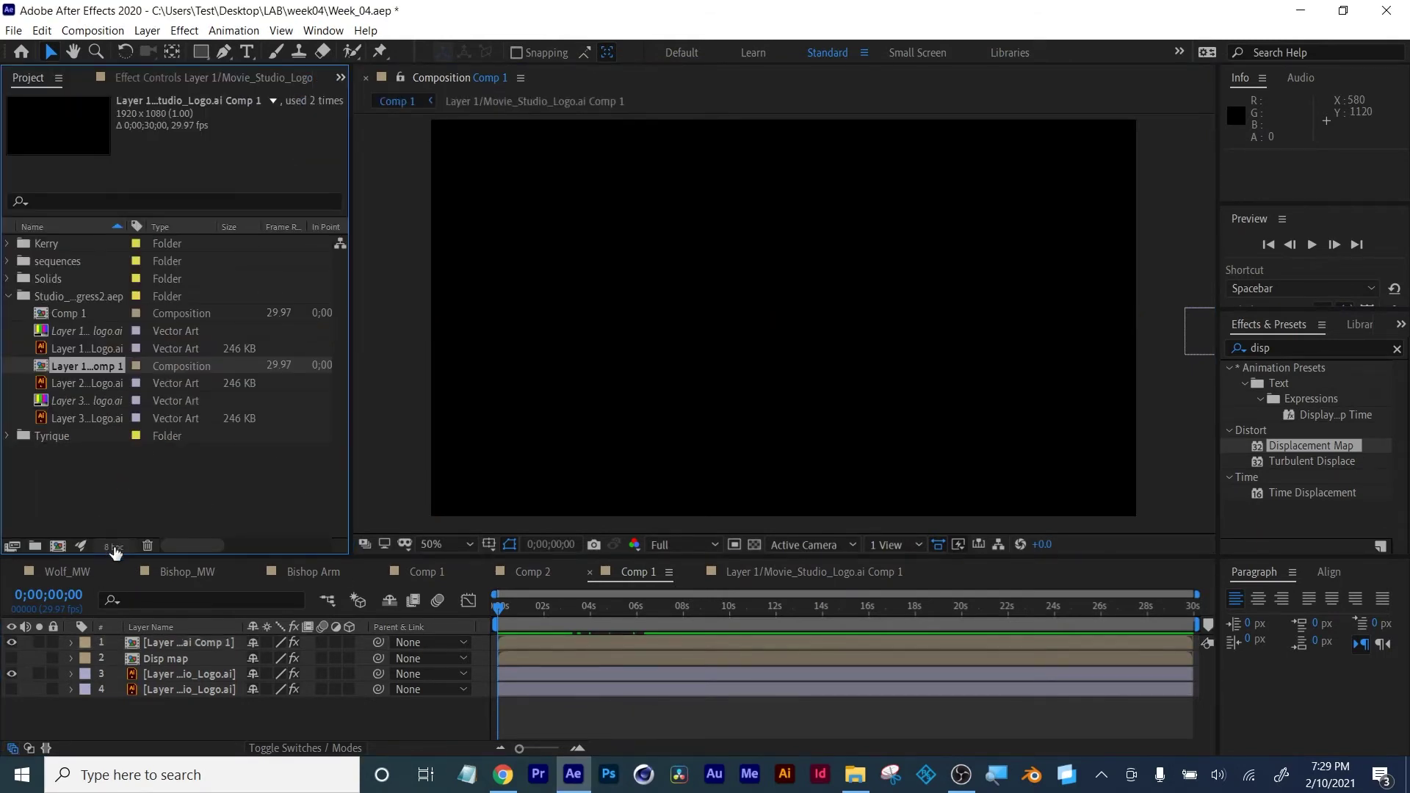
{"action": "left_click", "coordinate": [115, 552]}
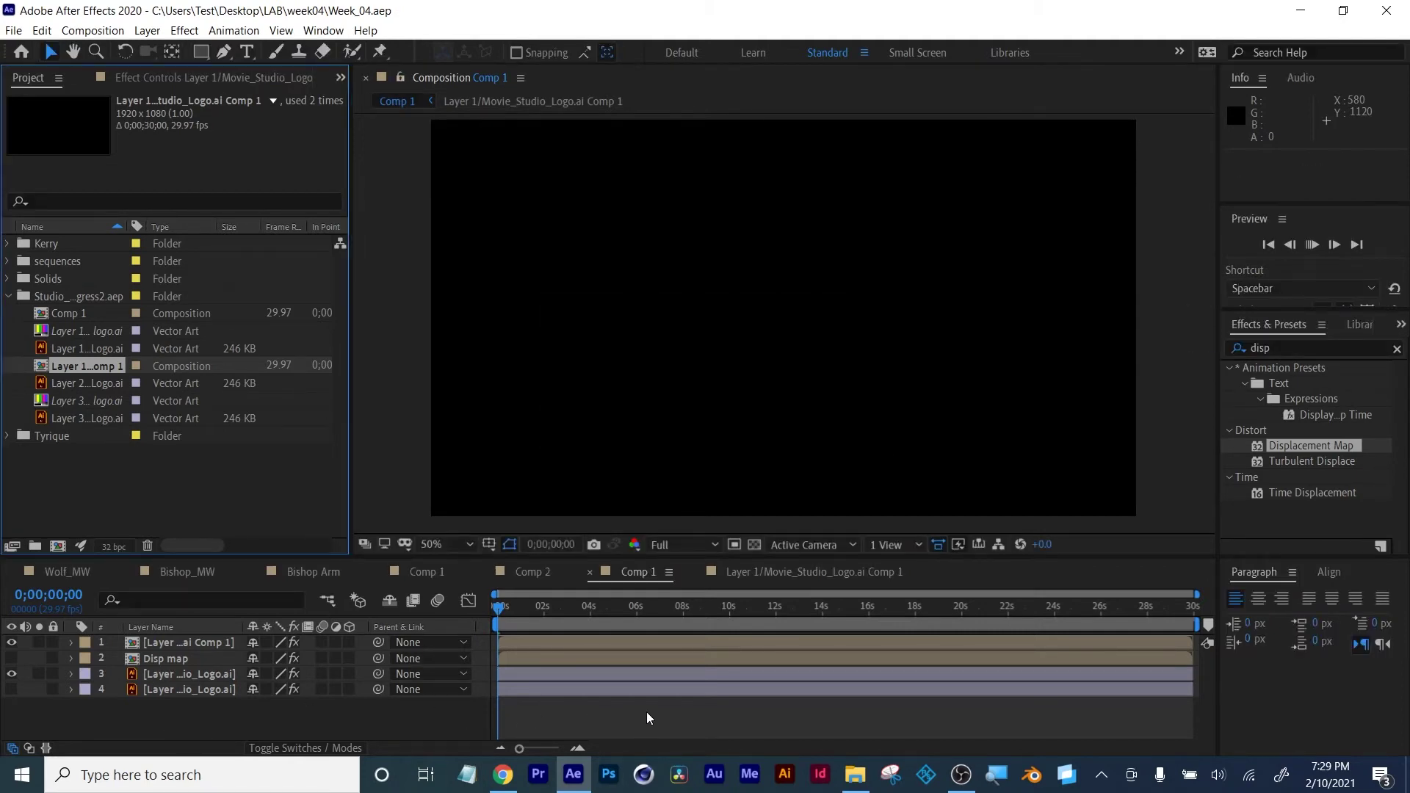
Preview the whole logo animation, with the Cyberspace text and symbol enlarged and centered
{"action": "key", "text": "space"}
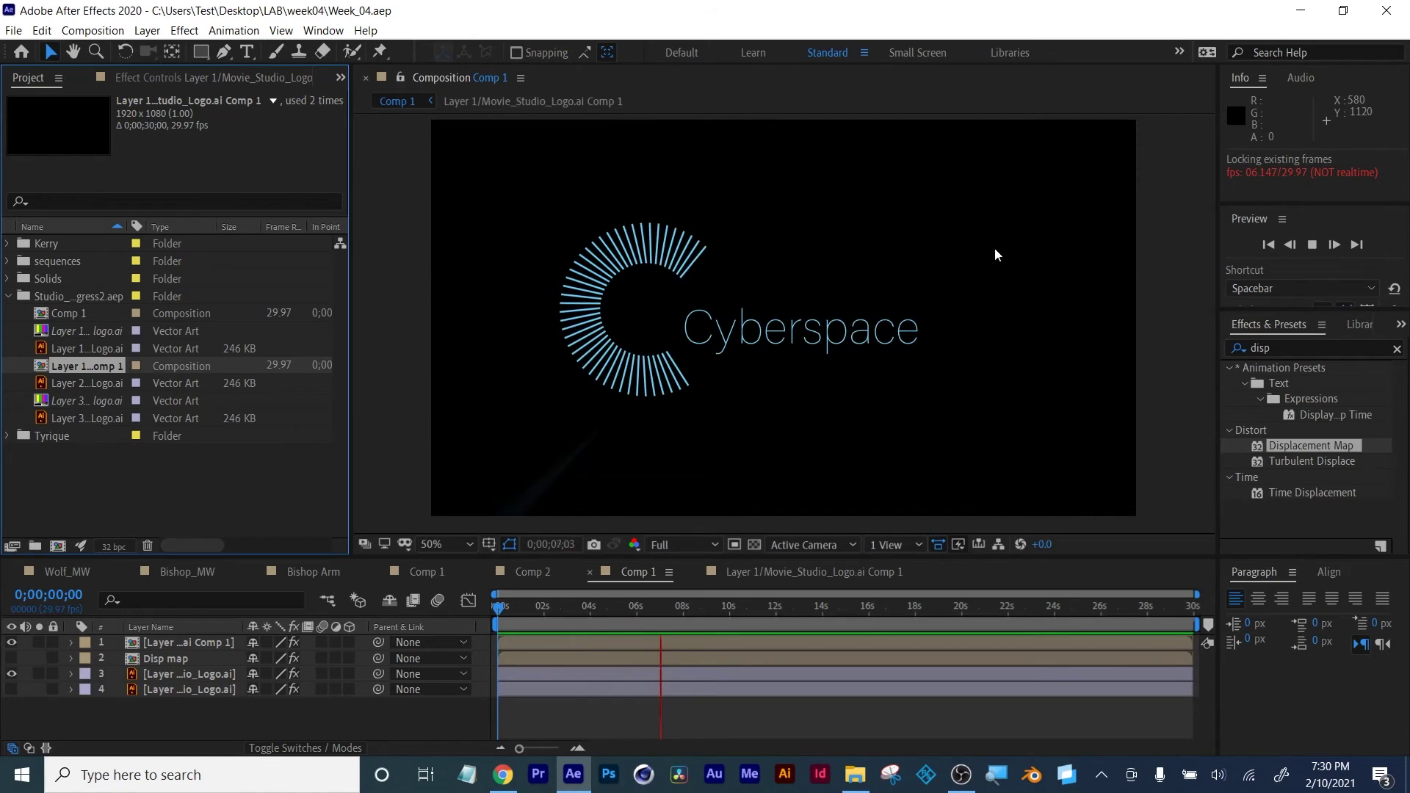
{"action": "scroll", "coordinate": [796, 316], "scroll_direction": "up", "scroll_amount": 2}
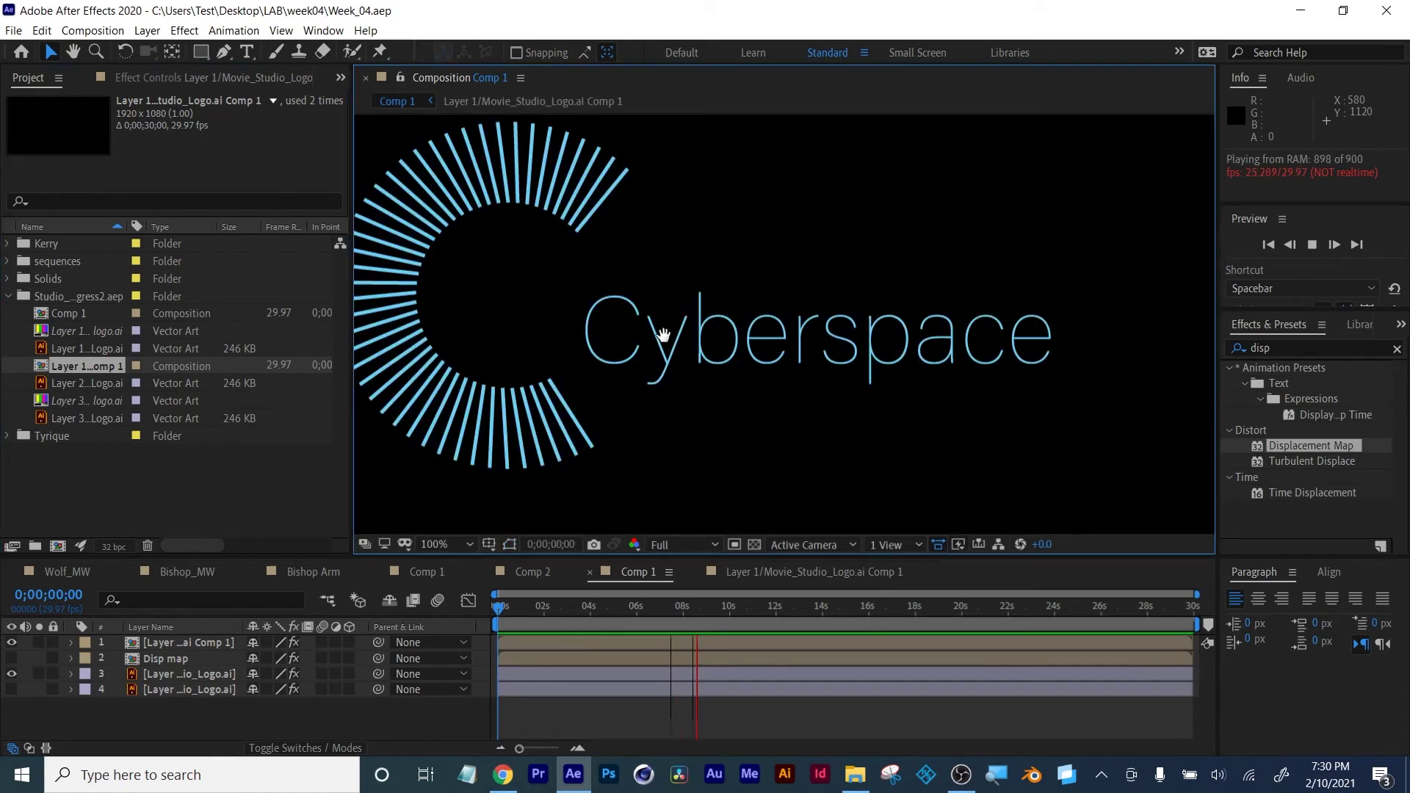
{"action": "left_click_drag", "start_coordinate": [666, 341], "coordinate": [750, 359]}
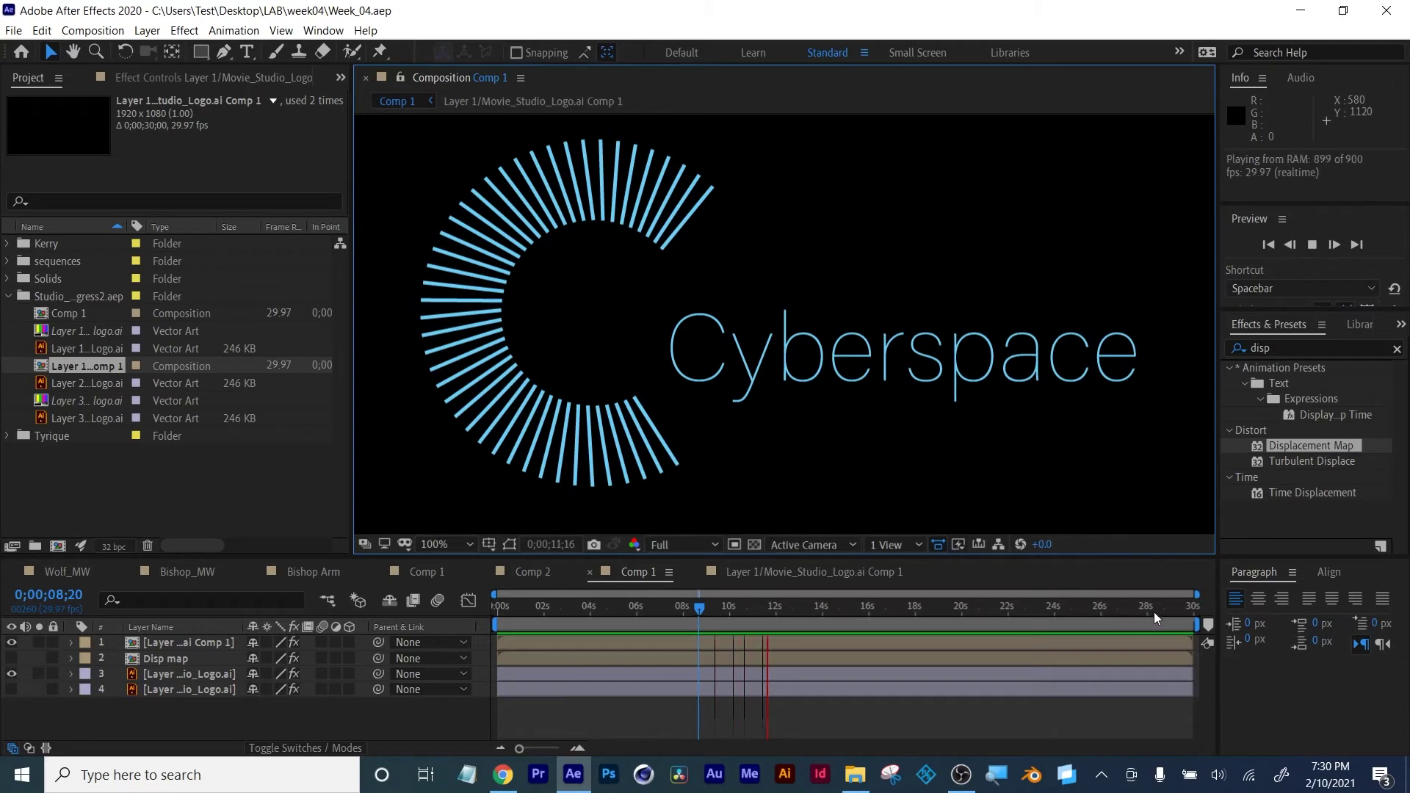
Shorten the work area to end at 0;00;11;22, preview it and scrub through the text reveal to 0;00;06;16
{"action": "left_click_drag", "start_coordinate": [1195, 625], "coordinate": [777, 632]}
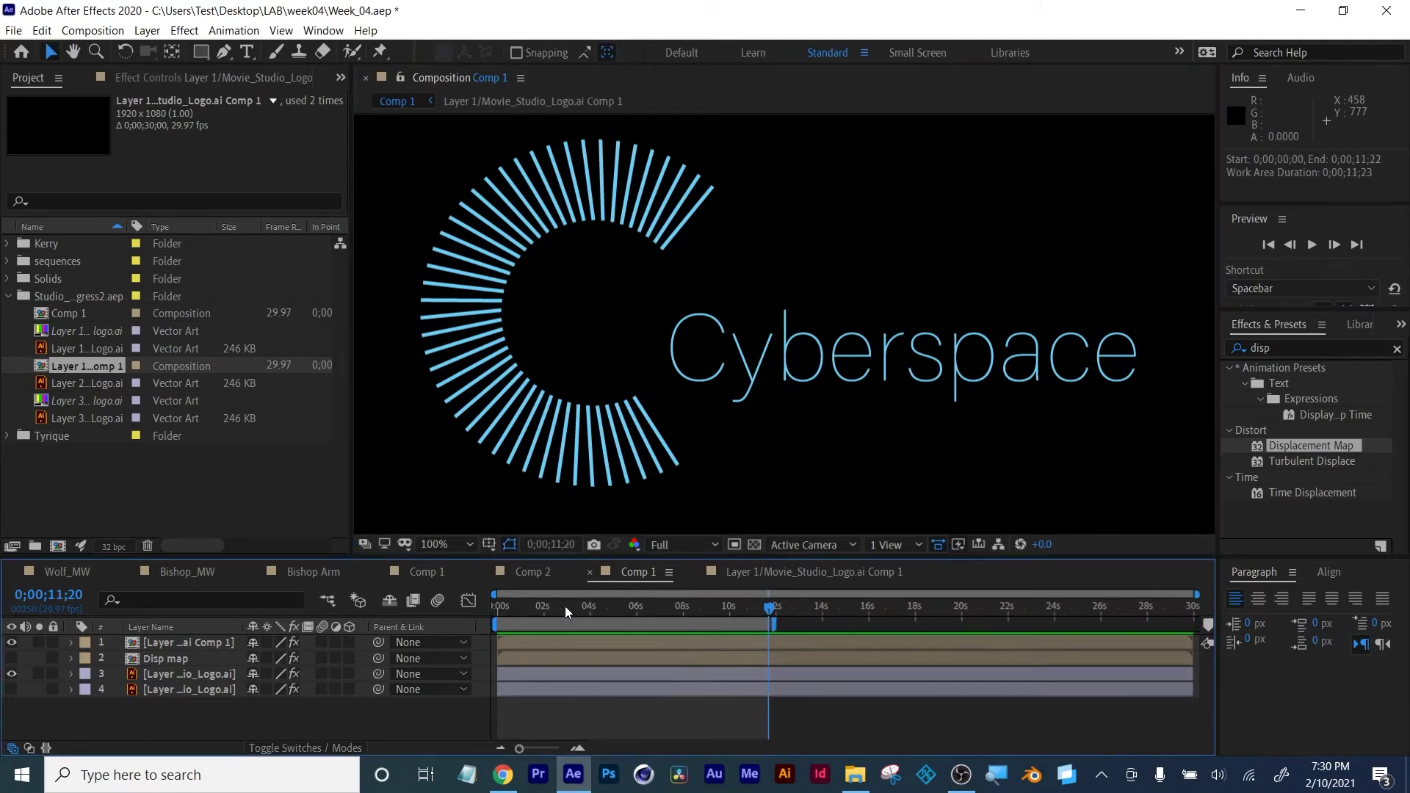
{"action": "key", "text": "space"}
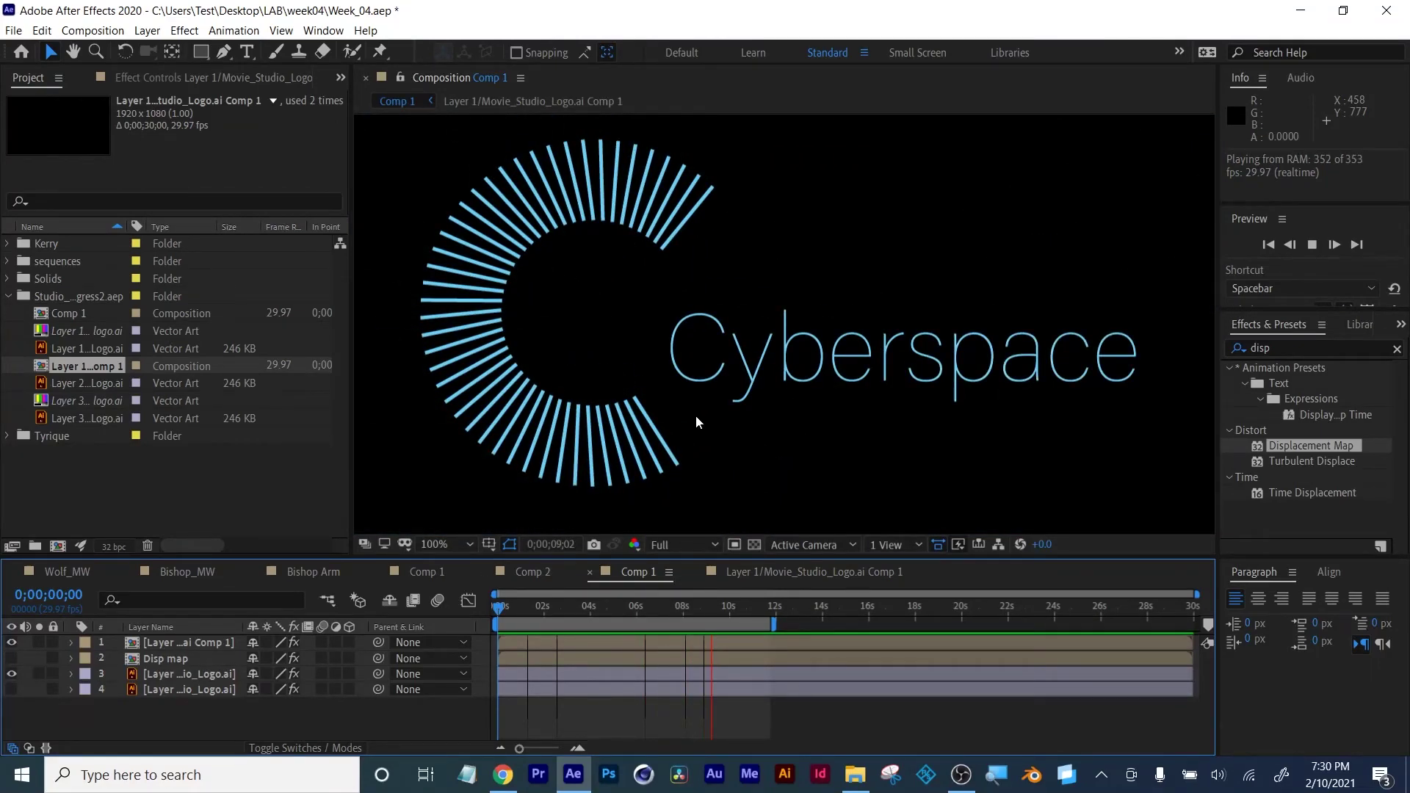
{"action": "left_click_drag", "start_coordinate": [746, 610], "coordinate": [627, 619]}
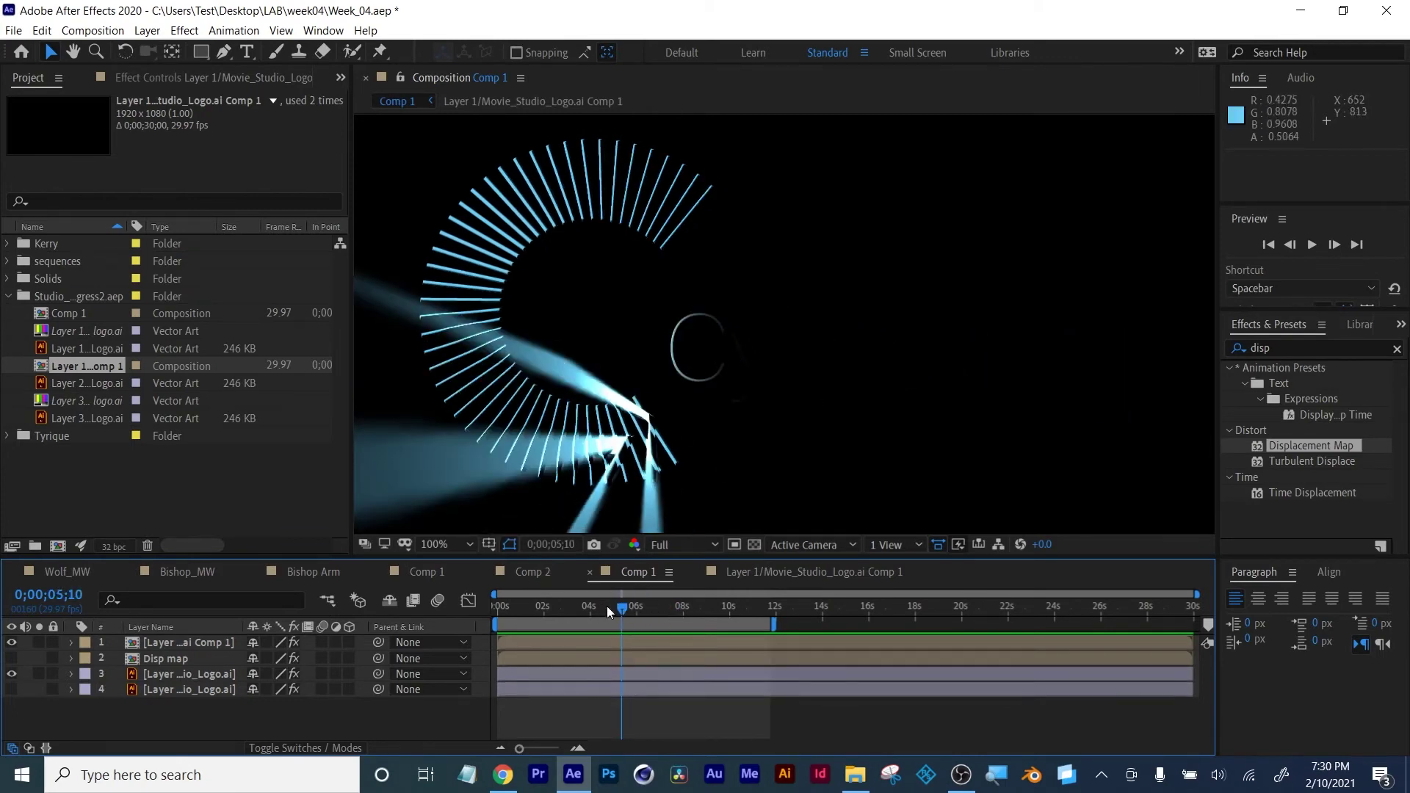
{"action": "left_click_drag", "start_coordinate": [631, 610], "coordinate": [656, 605]}
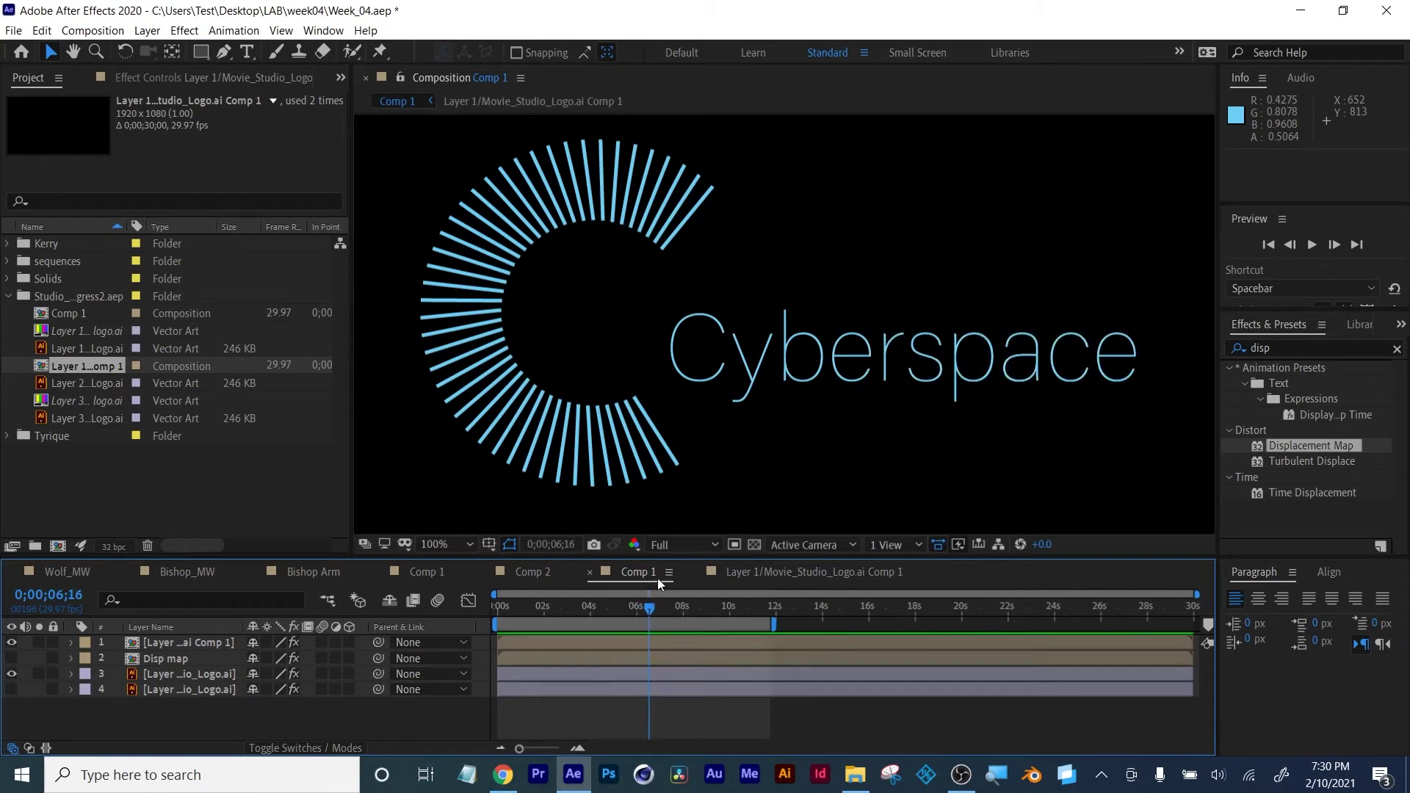
Copy the keyframed Displacement Map from the top light-rays precomp to the Cyberspace text layer at 0;00;06;16
{"action": "left_click", "coordinate": [188, 642]}
{"action": "left_click", "coordinate": [152, 81]}
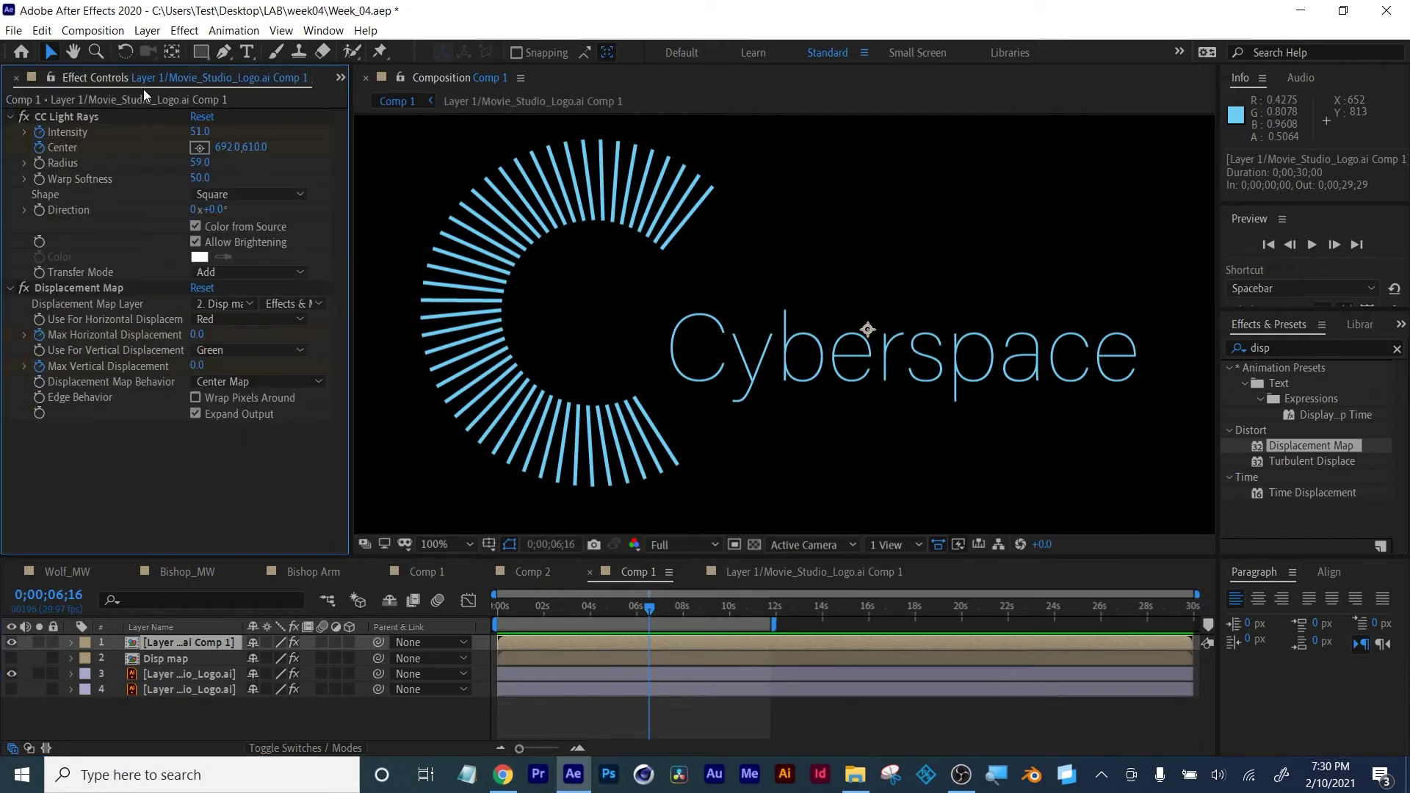
{"action": "left_click", "coordinate": [64, 288]}
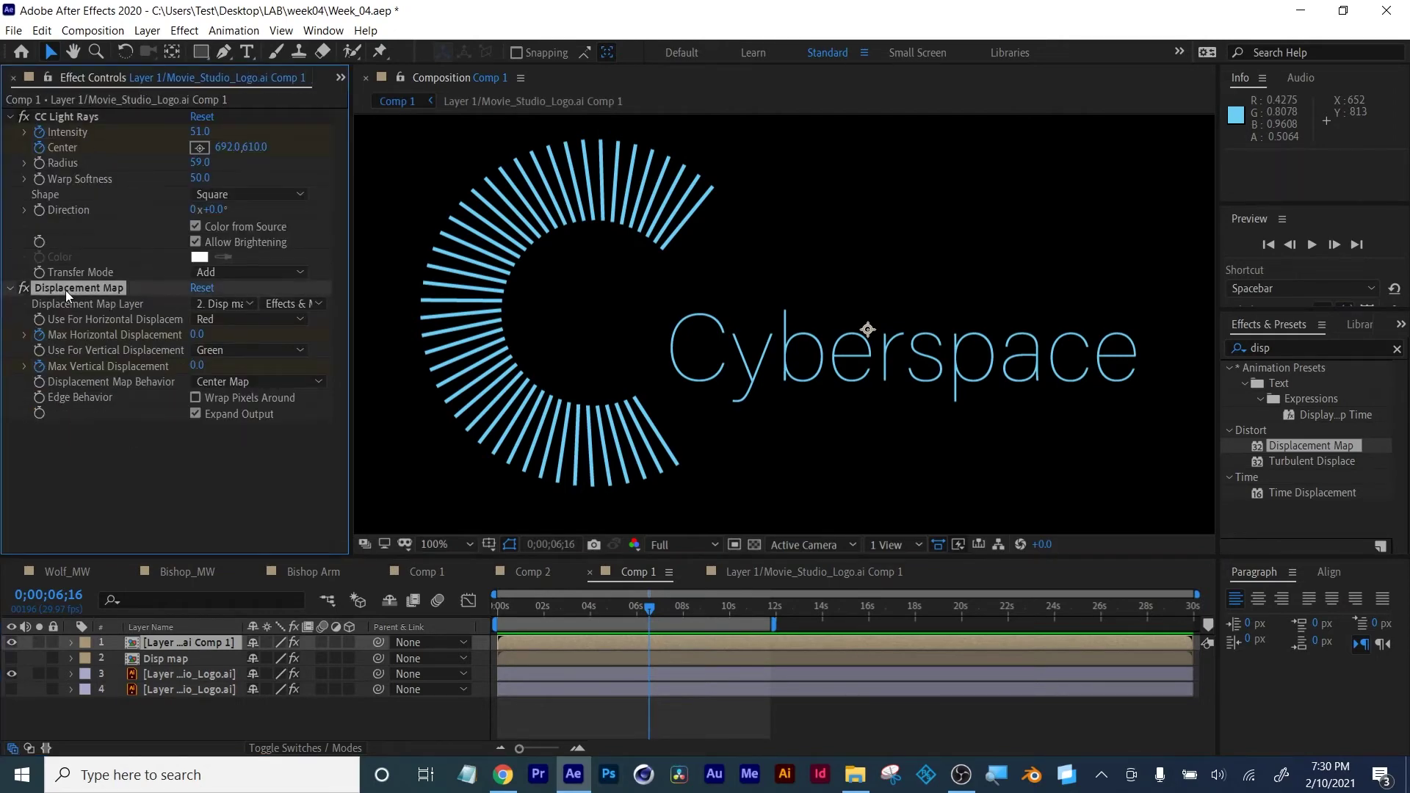
{"action": "left_click", "coordinate": [160, 676]}
{"action": "key", "text": "ctrl+v"}
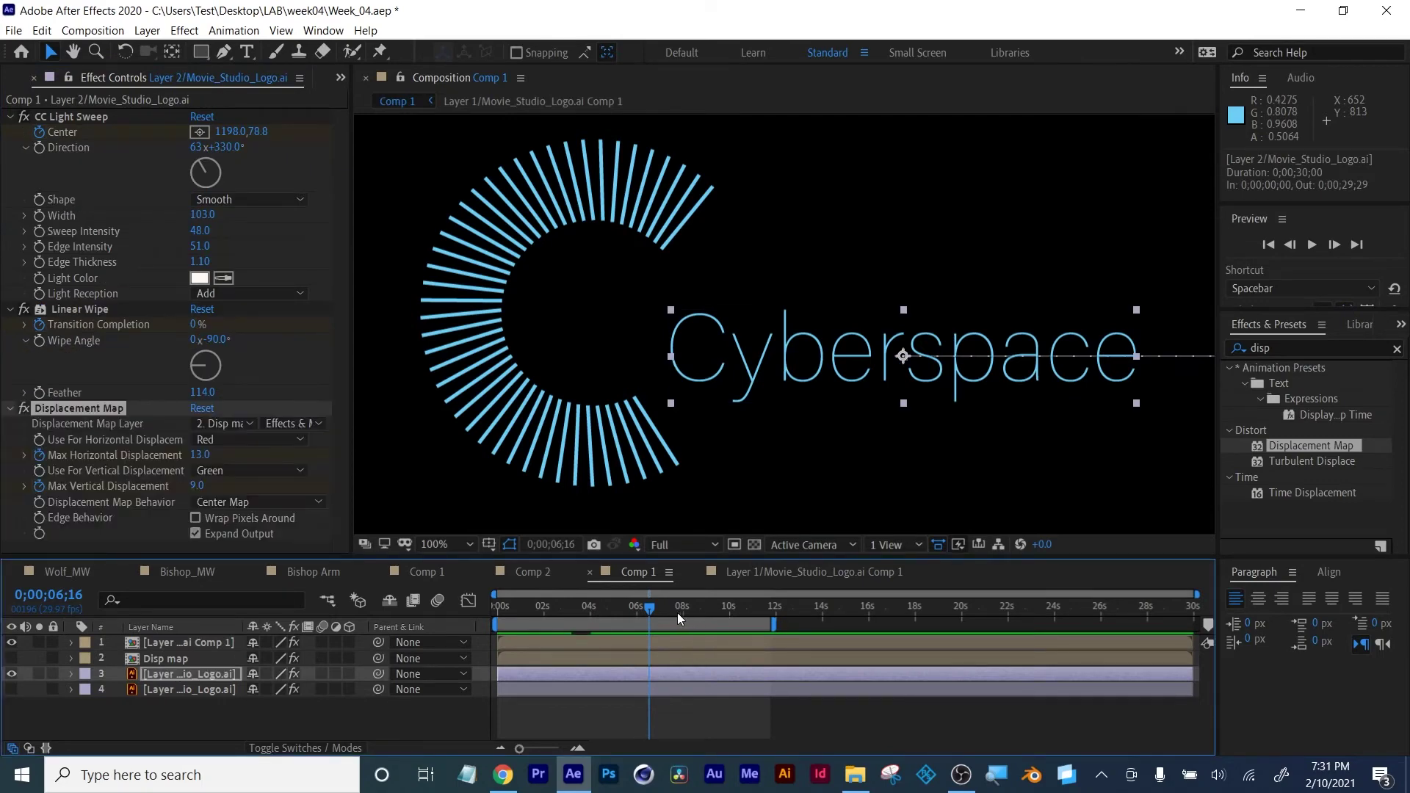
Reveal the Cyberspace layer's keyframes and move its Max Horizontal and Vertical Displacement keyframe pairs closer together around 0;00;07;06
{"action": "left_click_drag", "start_coordinate": [677, 612], "coordinate": [628, 612]}
{"action": "key", "text": "u"}
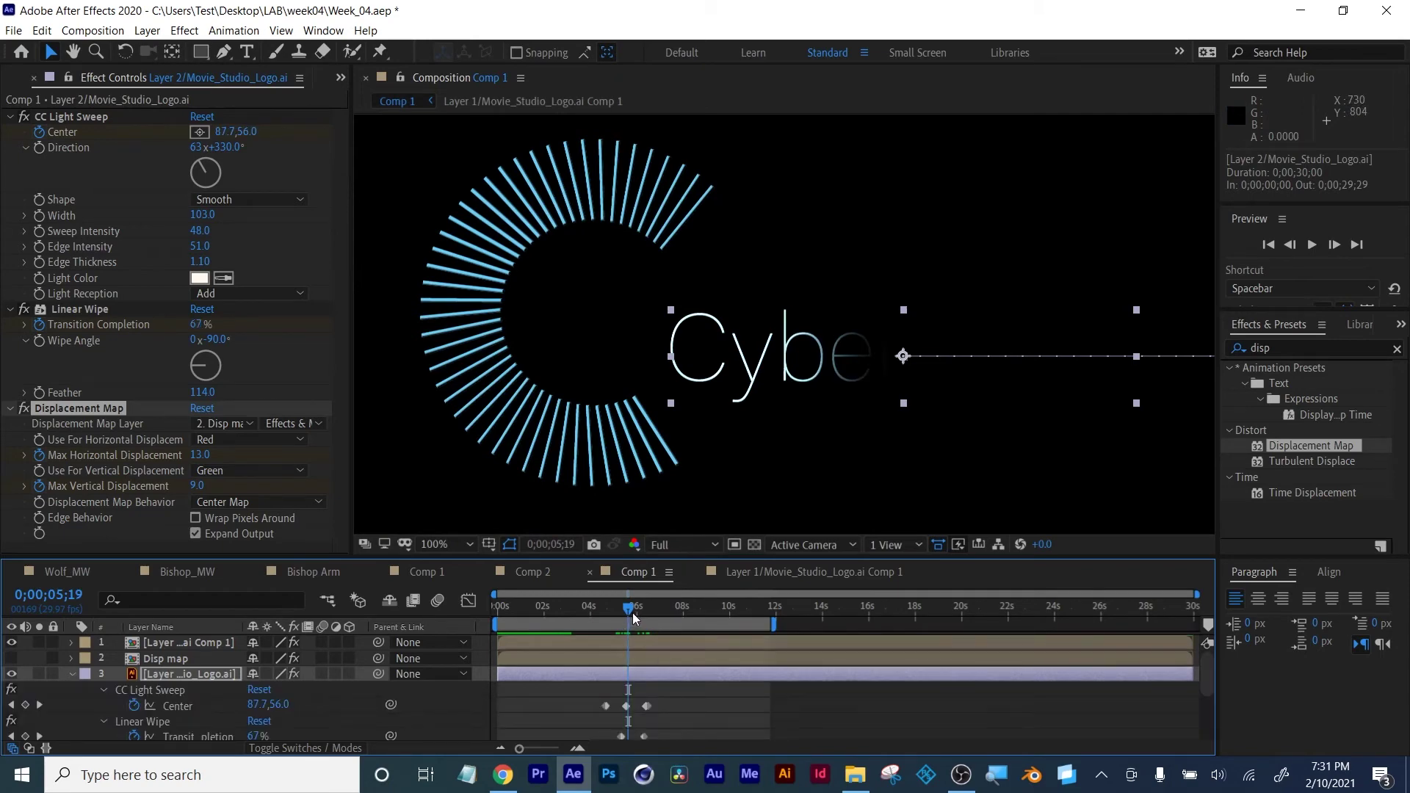
{"action": "left_click_drag", "start_coordinate": [633, 613], "coordinate": [668, 610]}
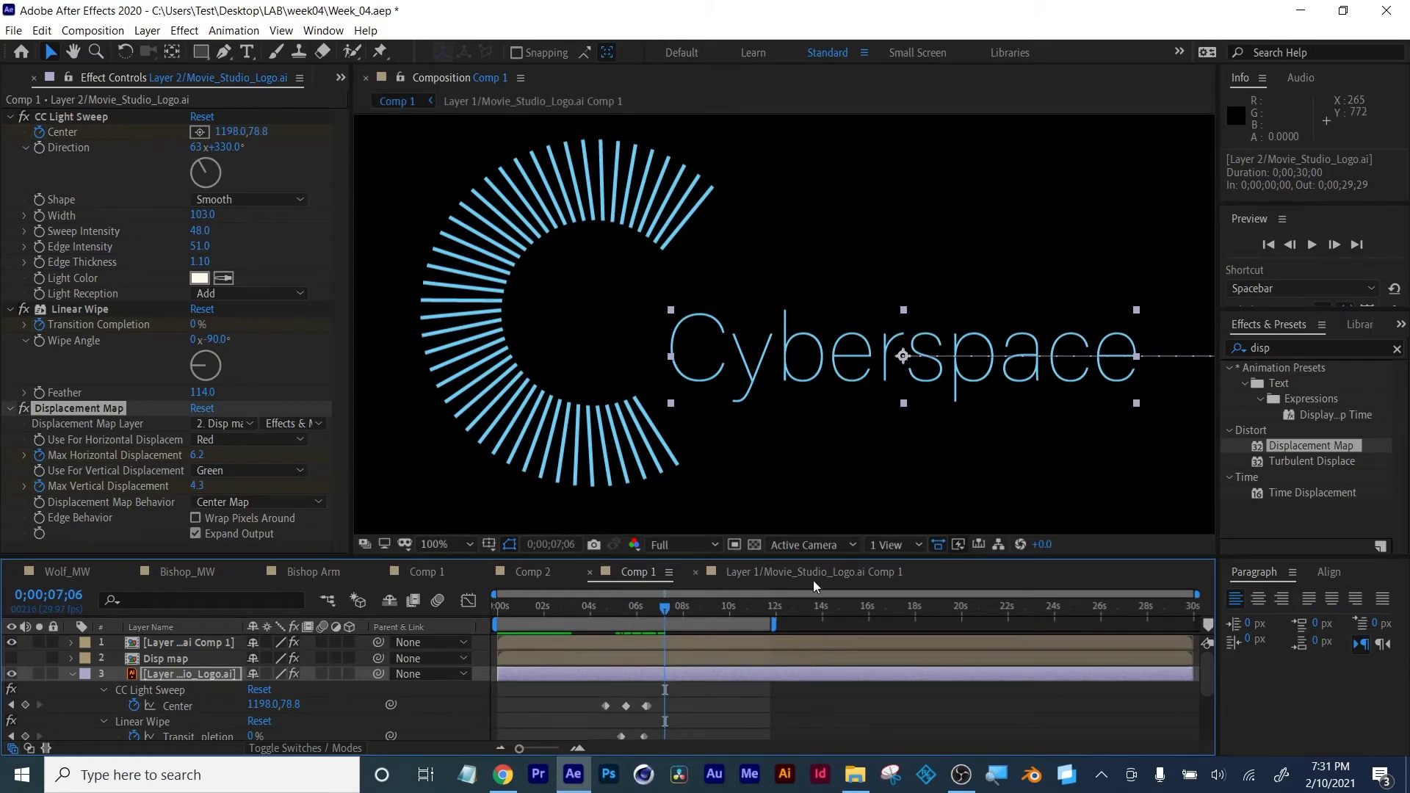
{"action": "left_click_drag", "start_coordinate": [820, 556], "coordinate": [832, 479]}
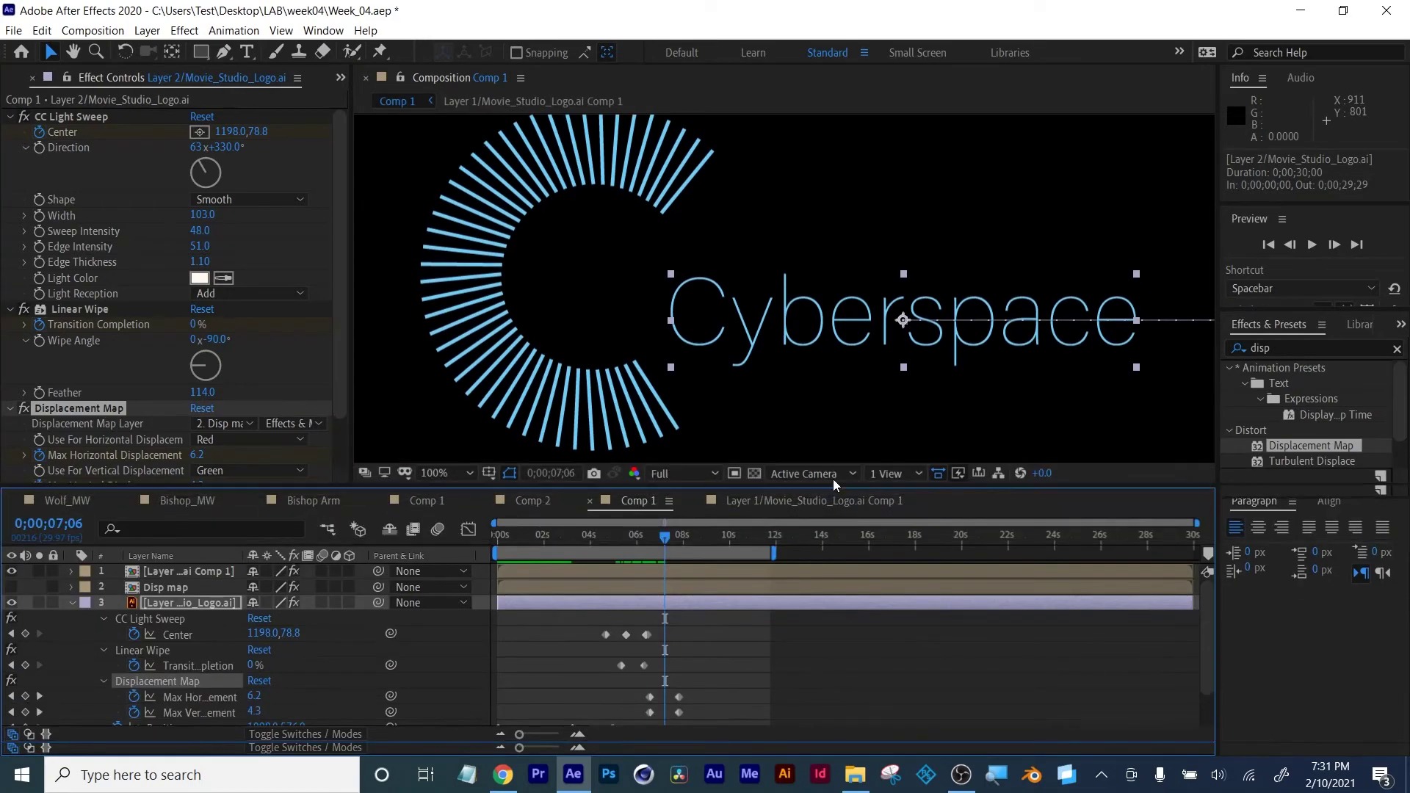
{"action": "left_click_drag", "start_coordinate": [630, 682], "coordinate": [672, 710]}
{"action": "left_click", "coordinate": [687, 699]}
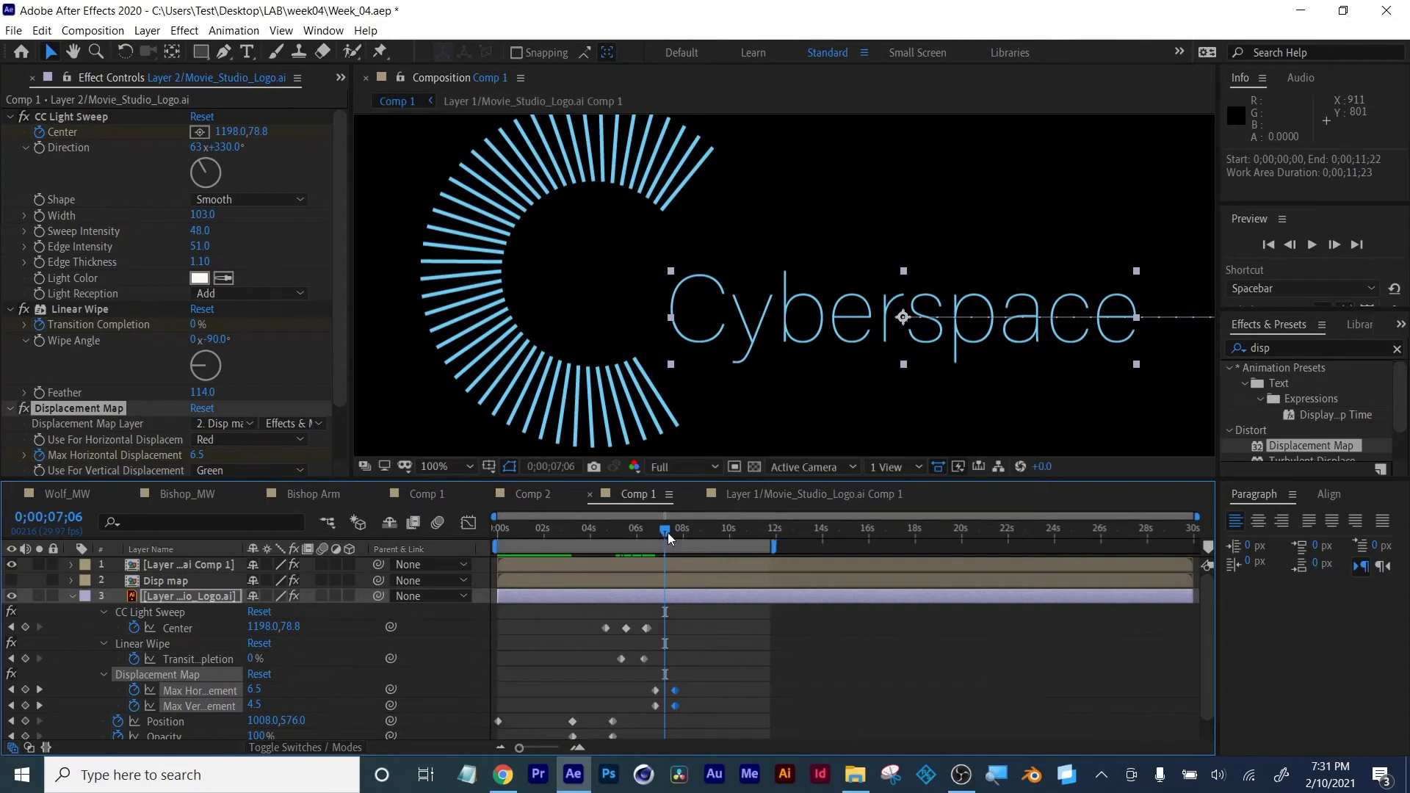
Preview the Cyberspace text reveal from about 0;00;05;08 to check the timing of its displacement
{"action": "left_click_drag", "start_coordinate": [668, 531], "coordinate": [629, 531]}
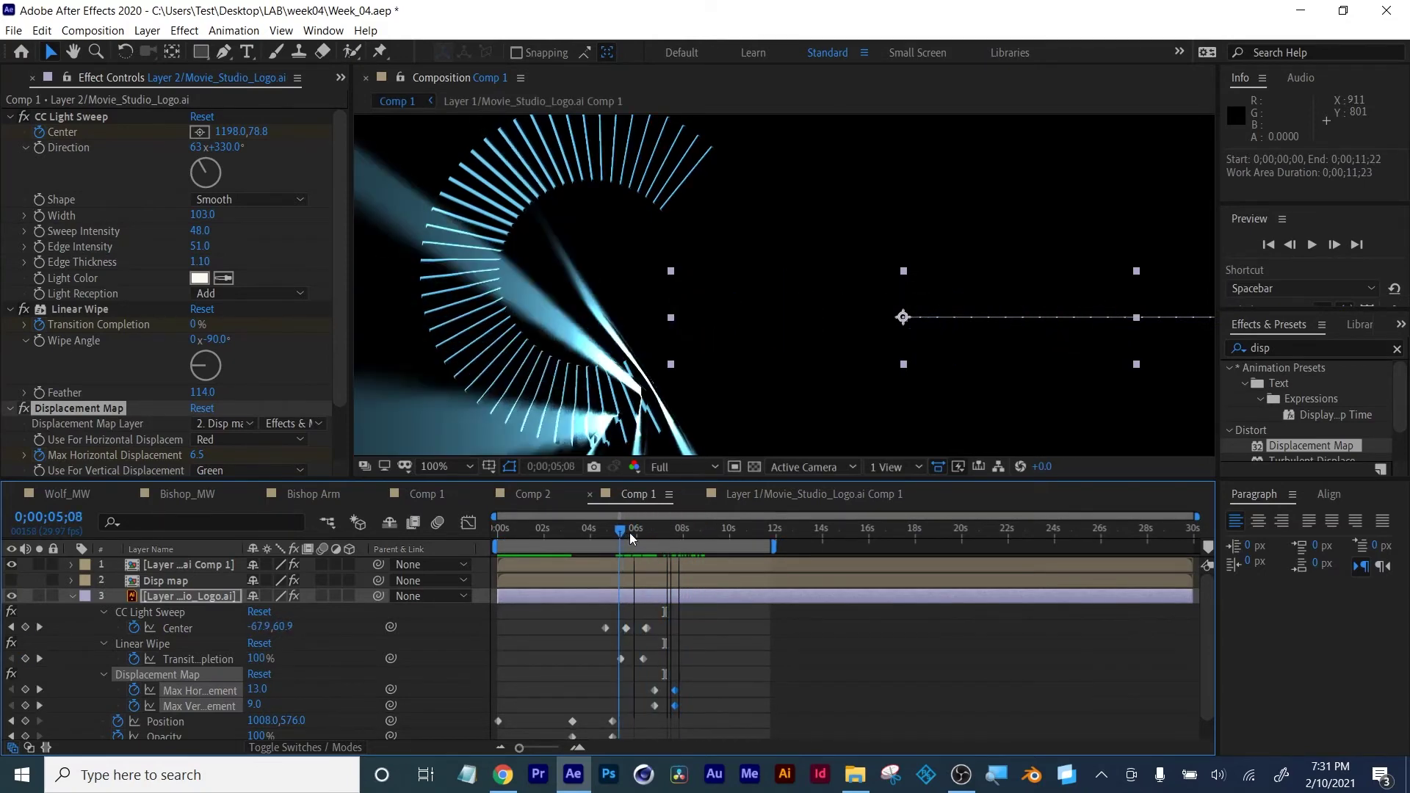
{"action": "key", "text": "space"}
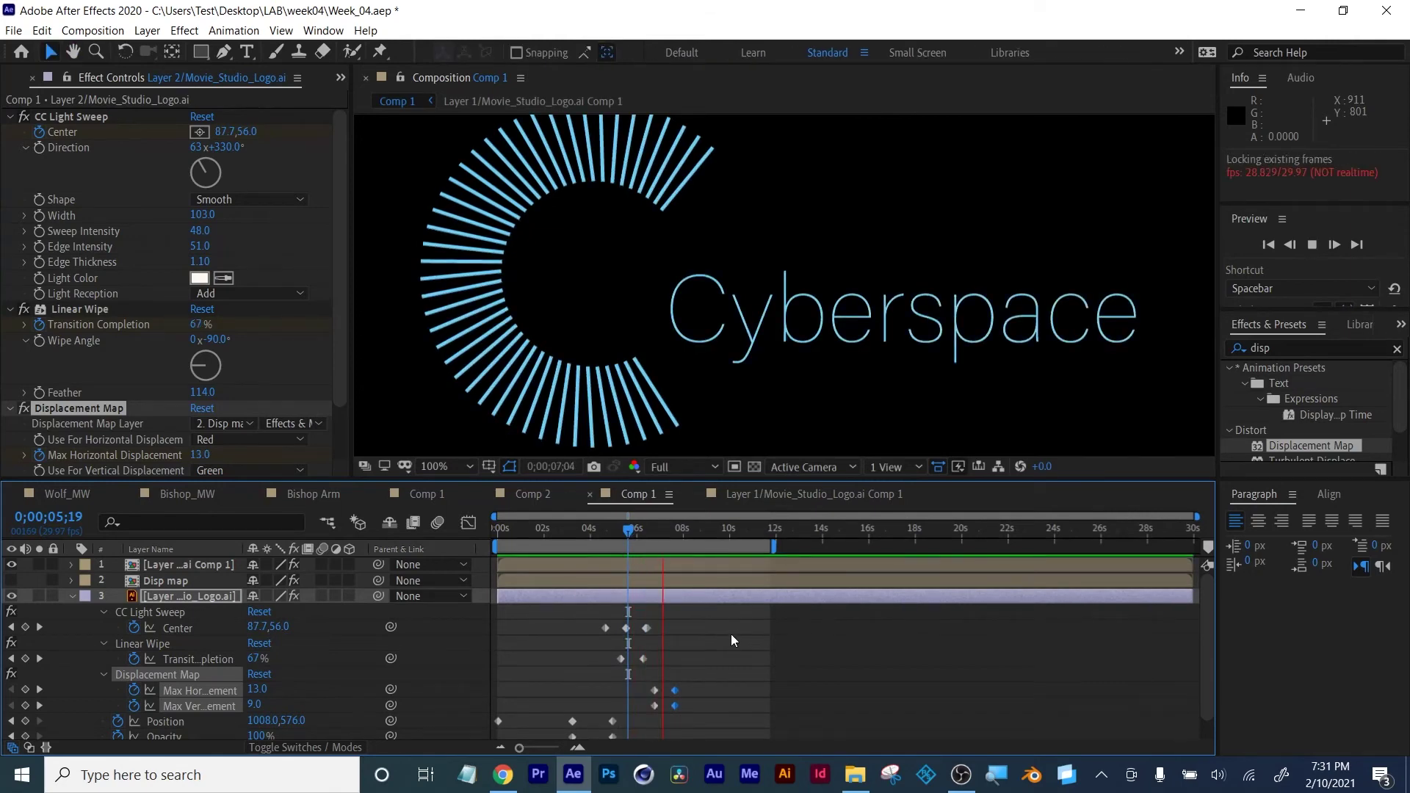
{"action": "key", "text": "space"}
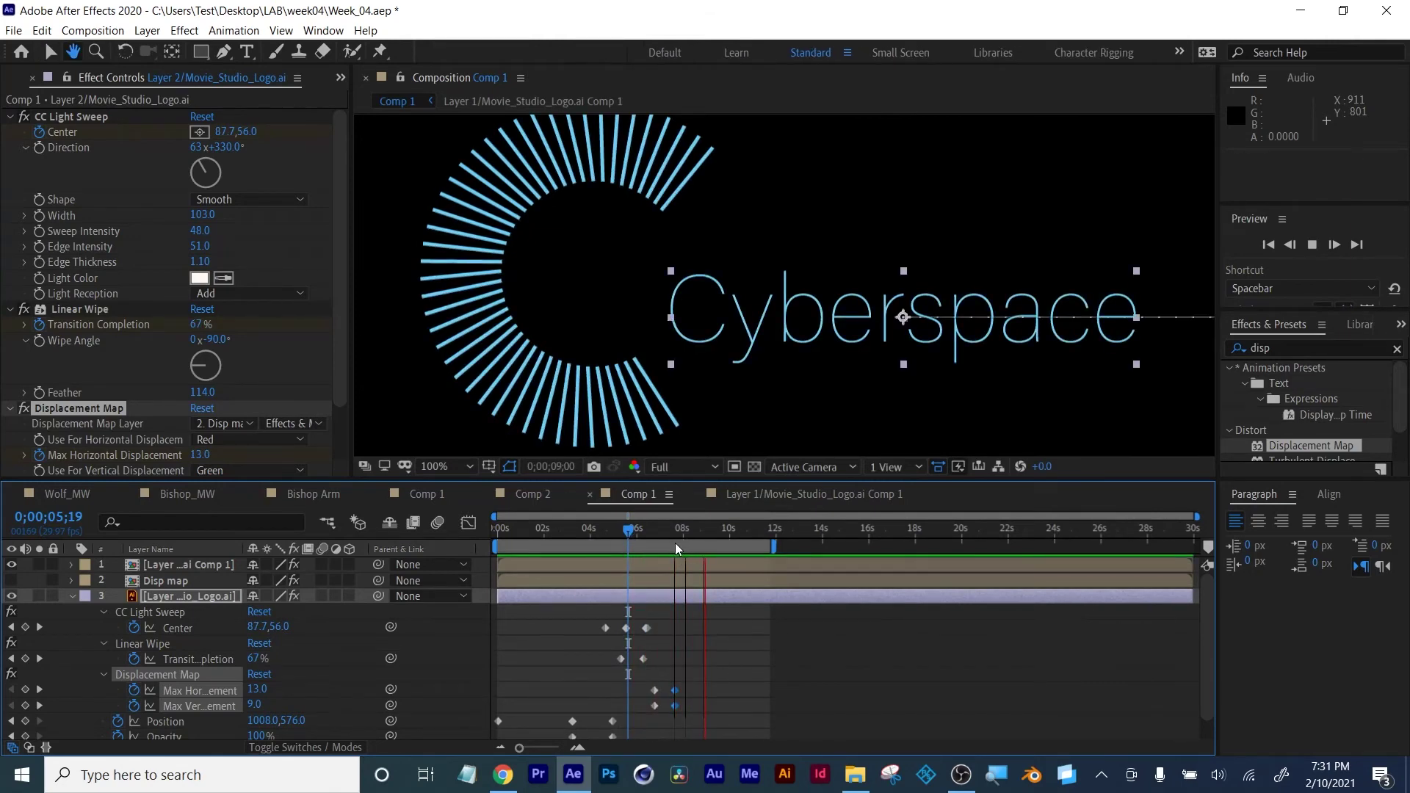
{"action": "left_click", "coordinate": [629, 531]}
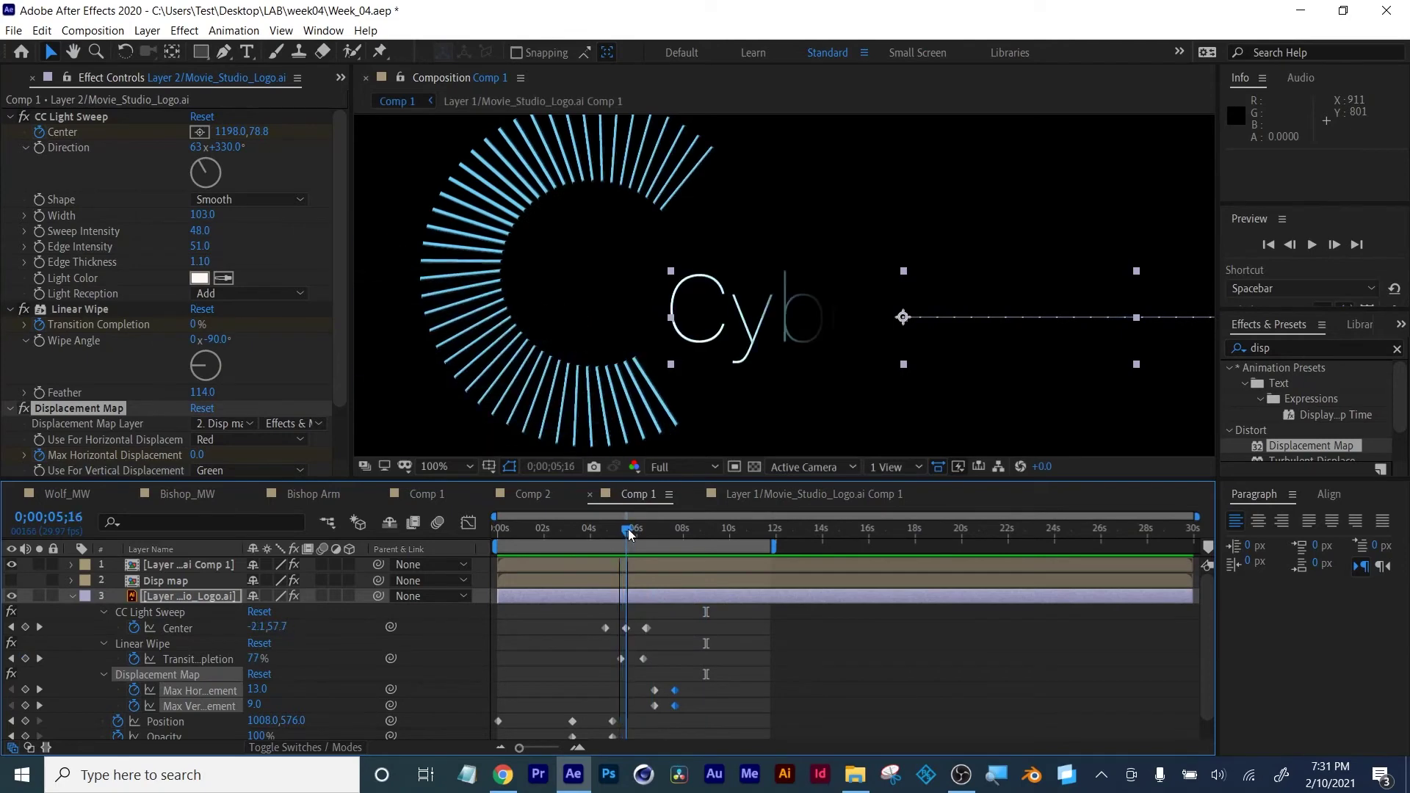
Move the Cyberspace layer's displacement keyframes earlier, to between about 6 and 7 seconds, check the result up to 0;00;08;24 and save the project
{"action": "left_click_drag", "start_coordinate": [637, 685], "coordinate": [658, 707]}
{"action": "left_click", "coordinate": [653, 547]}
{"action": "left_click_drag", "start_coordinate": [627, 531], "coordinate": [672, 532]}
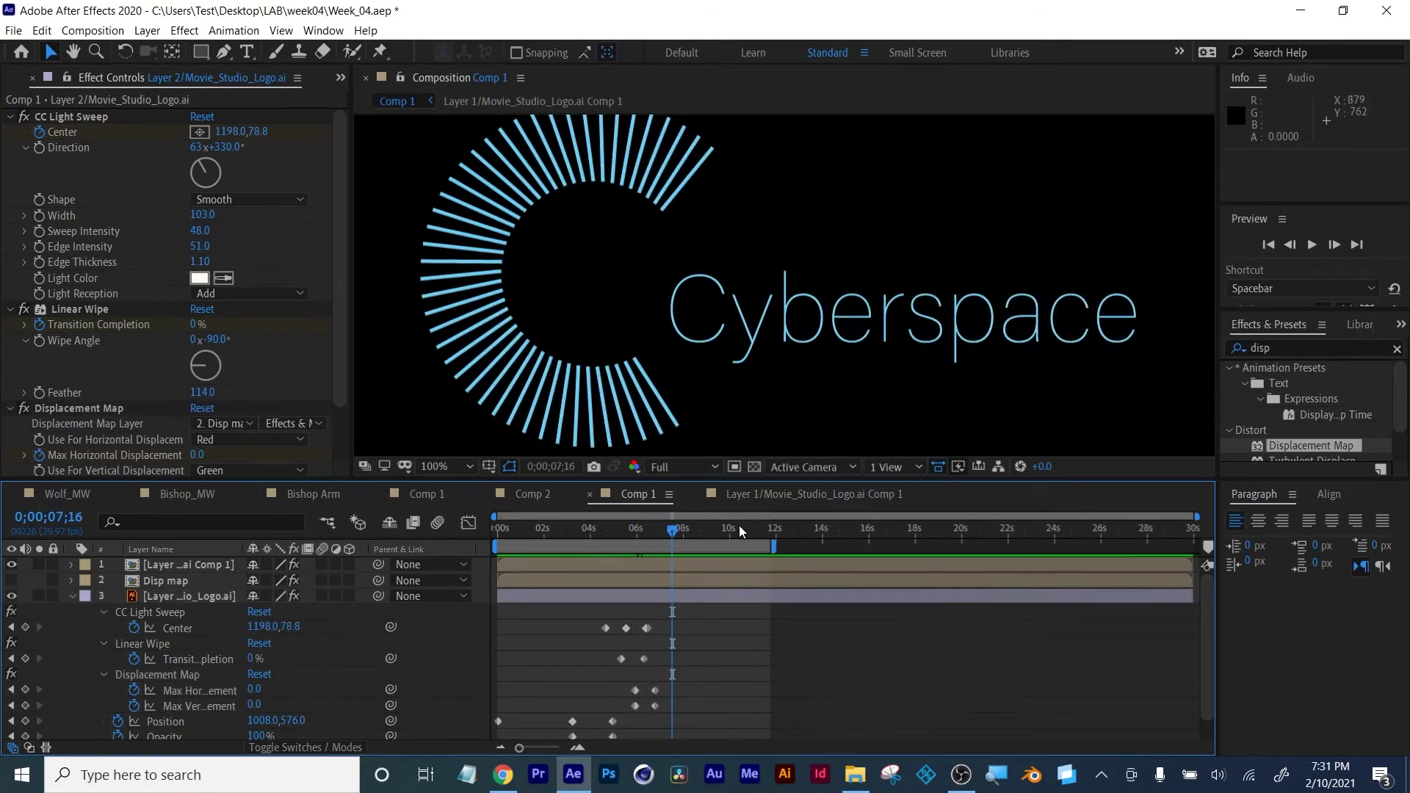
{"action": "left_click", "coordinate": [699, 529]}
{"action": "left_click", "coordinate": [763, 596]}
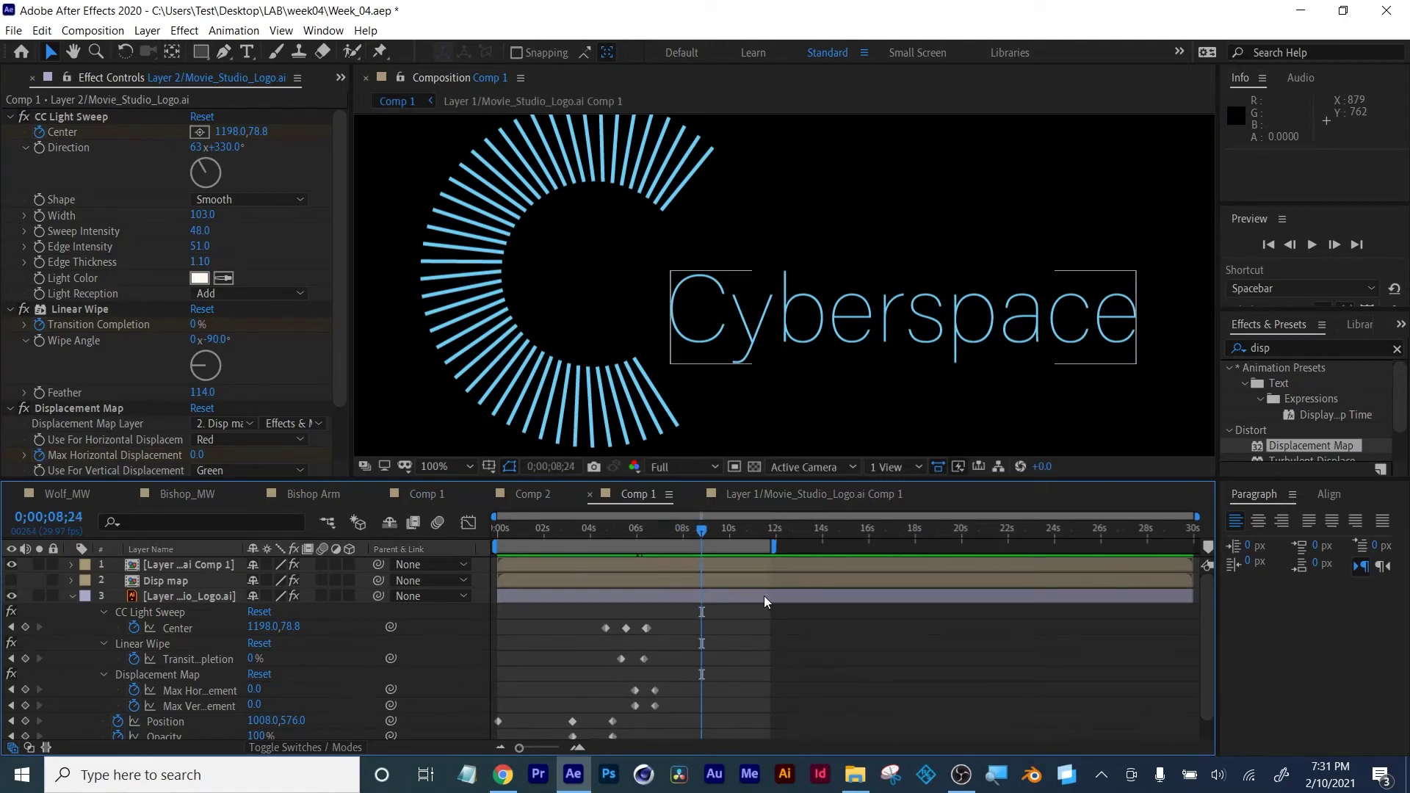
{"action": "key", "text": "ctrl+s"}
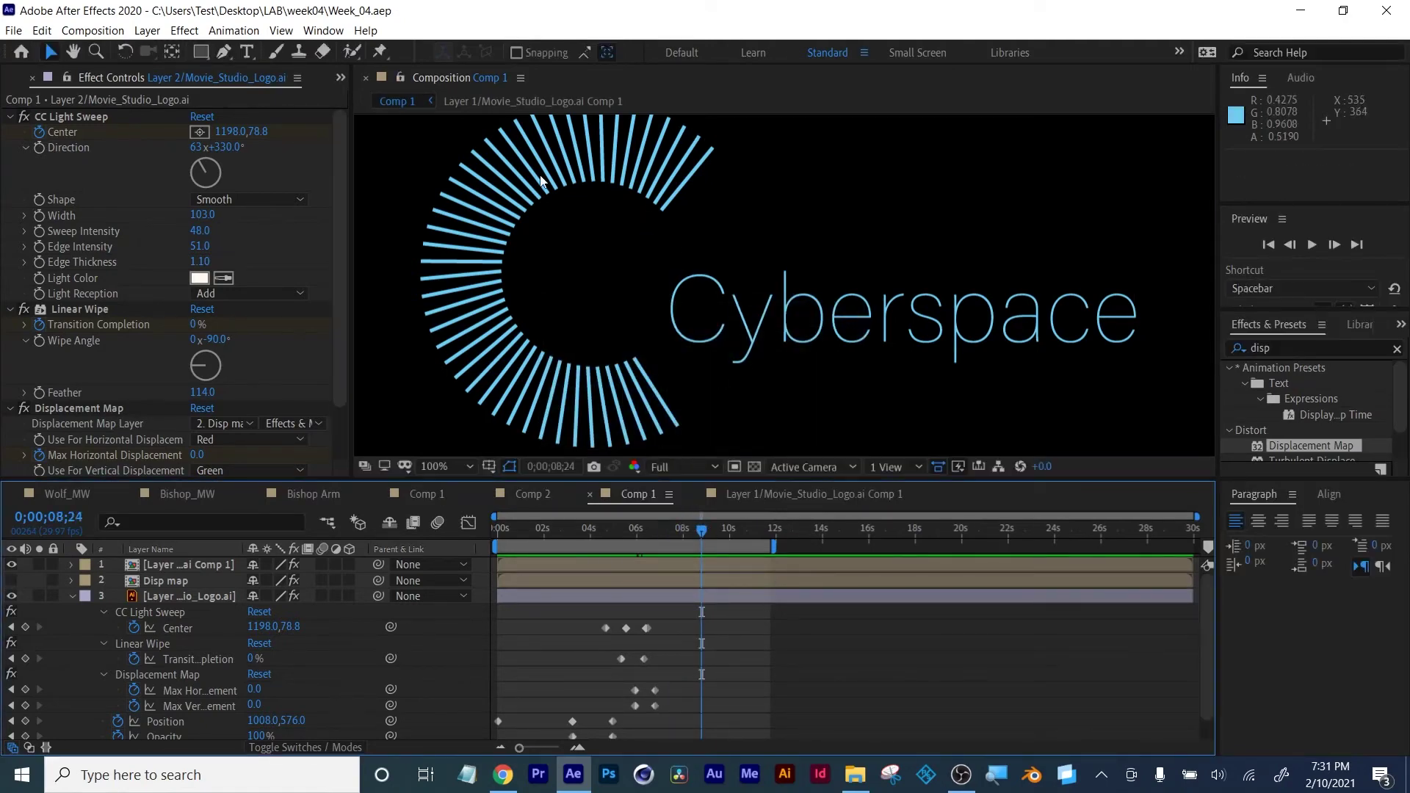
Enlarge the composition viewer to show the whole frame at 50%, and check the recording status in OBS
{"action": "left_click_drag", "start_coordinate": [865, 481], "coordinate": [877, 570]}
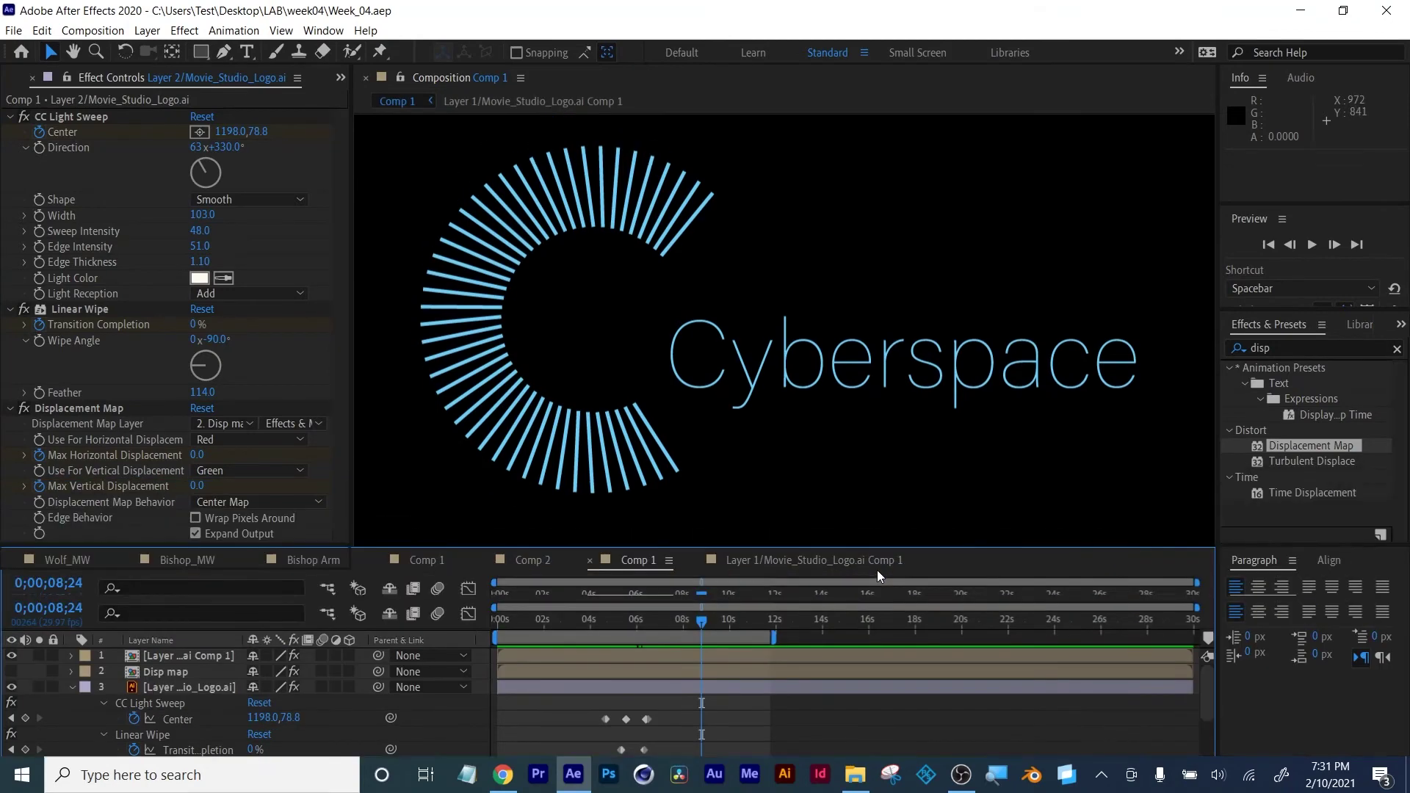
{"action": "scroll", "coordinate": [812, 429], "scroll_direction": "down", "scroll_amount": 2}
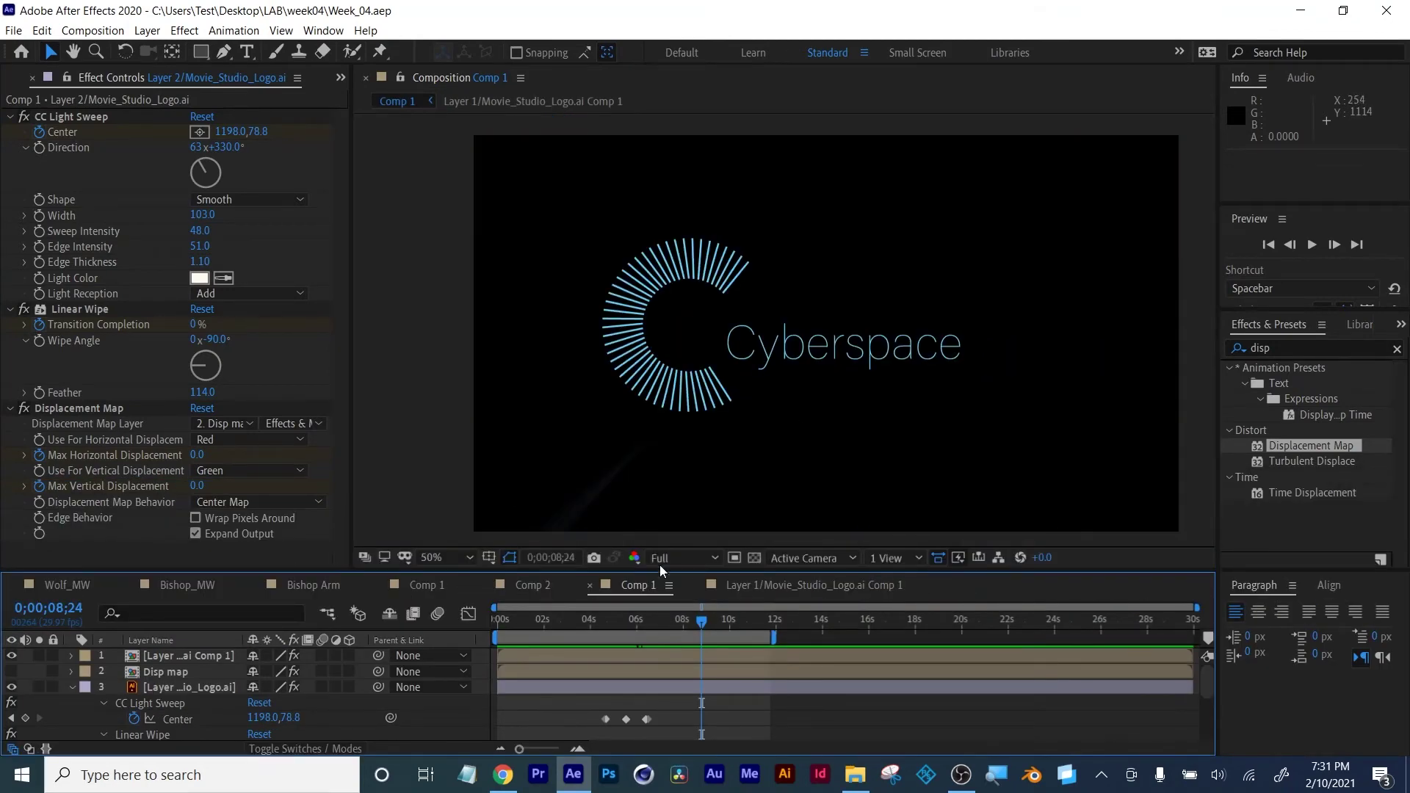
{"action": "left_click", "coordinate": [961, 774]}
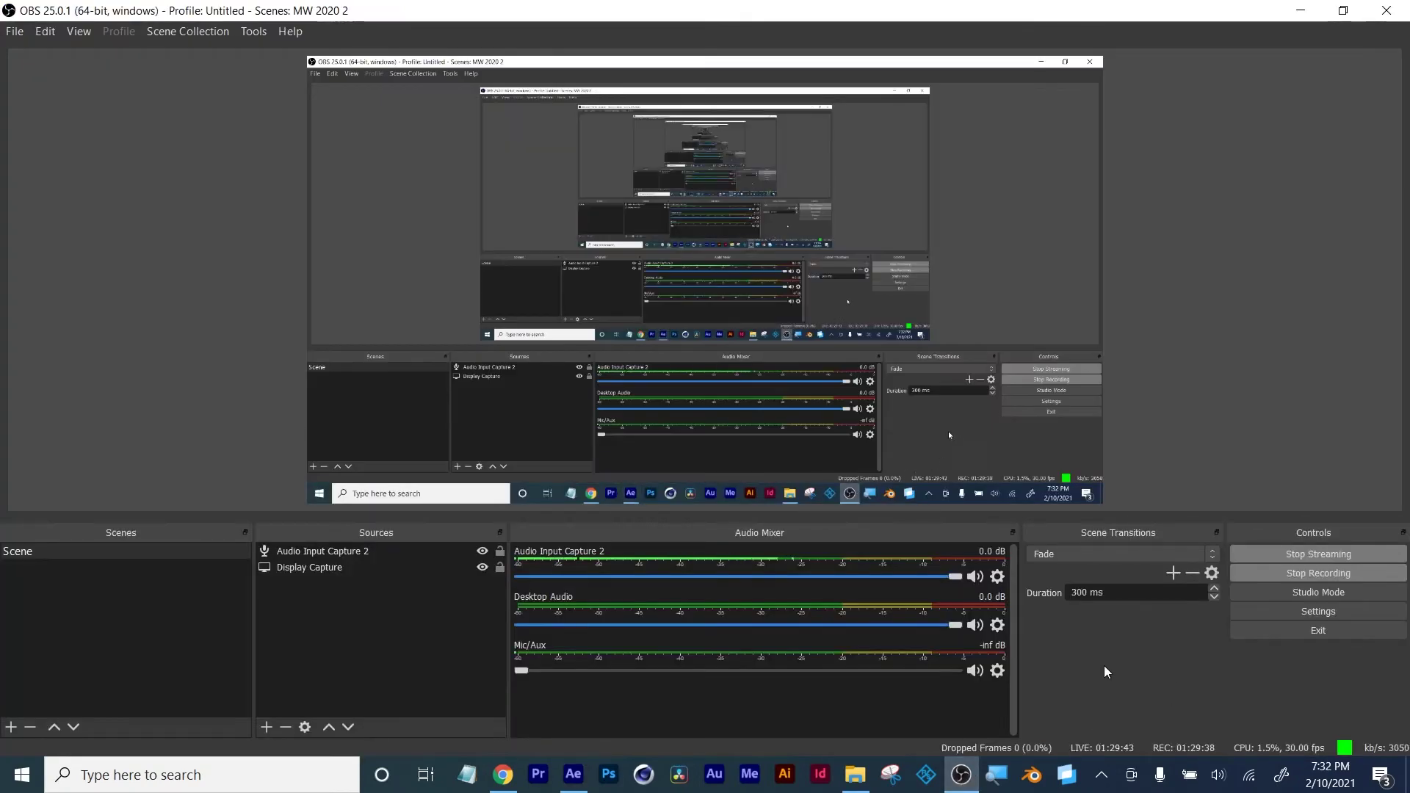
{"action": "left_click", "coordinate": [961, 774]}
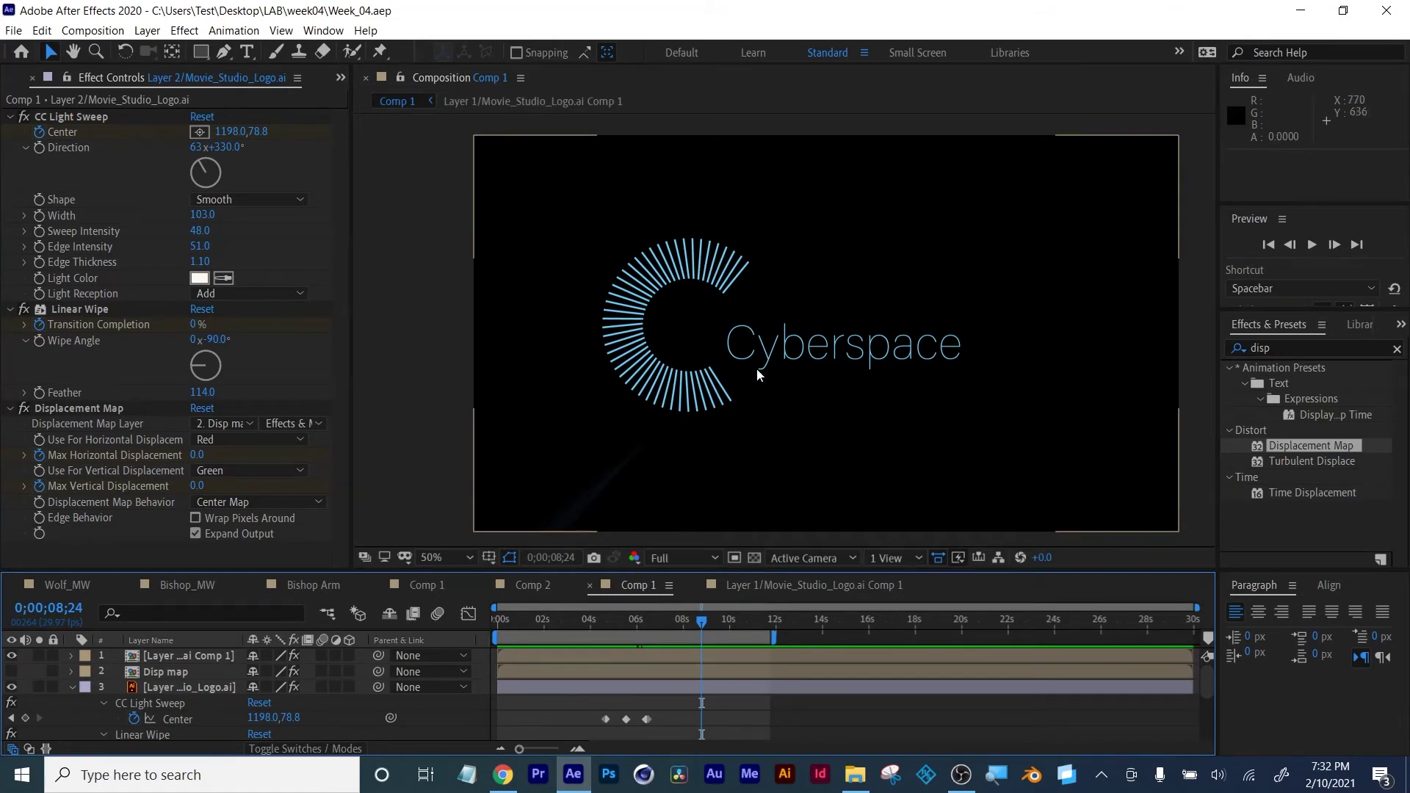
Review the effects on the top light-rays precomp and the Disp map layer, and examine the distorted rays at 0;00;05;00
{"action": "left_click", "coordinate": [152, 655]}
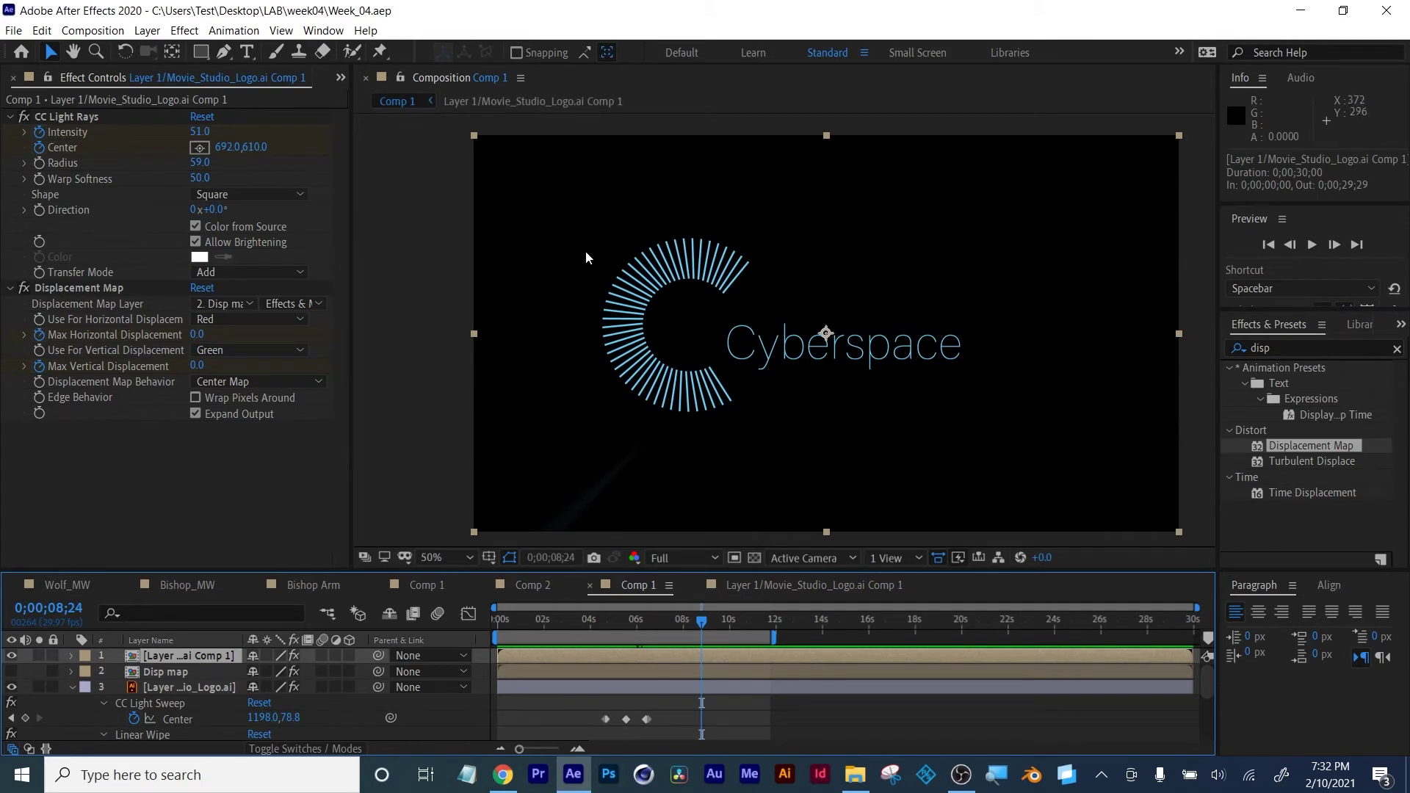
{"action": "left_click", "coordinate": [160, 672]}
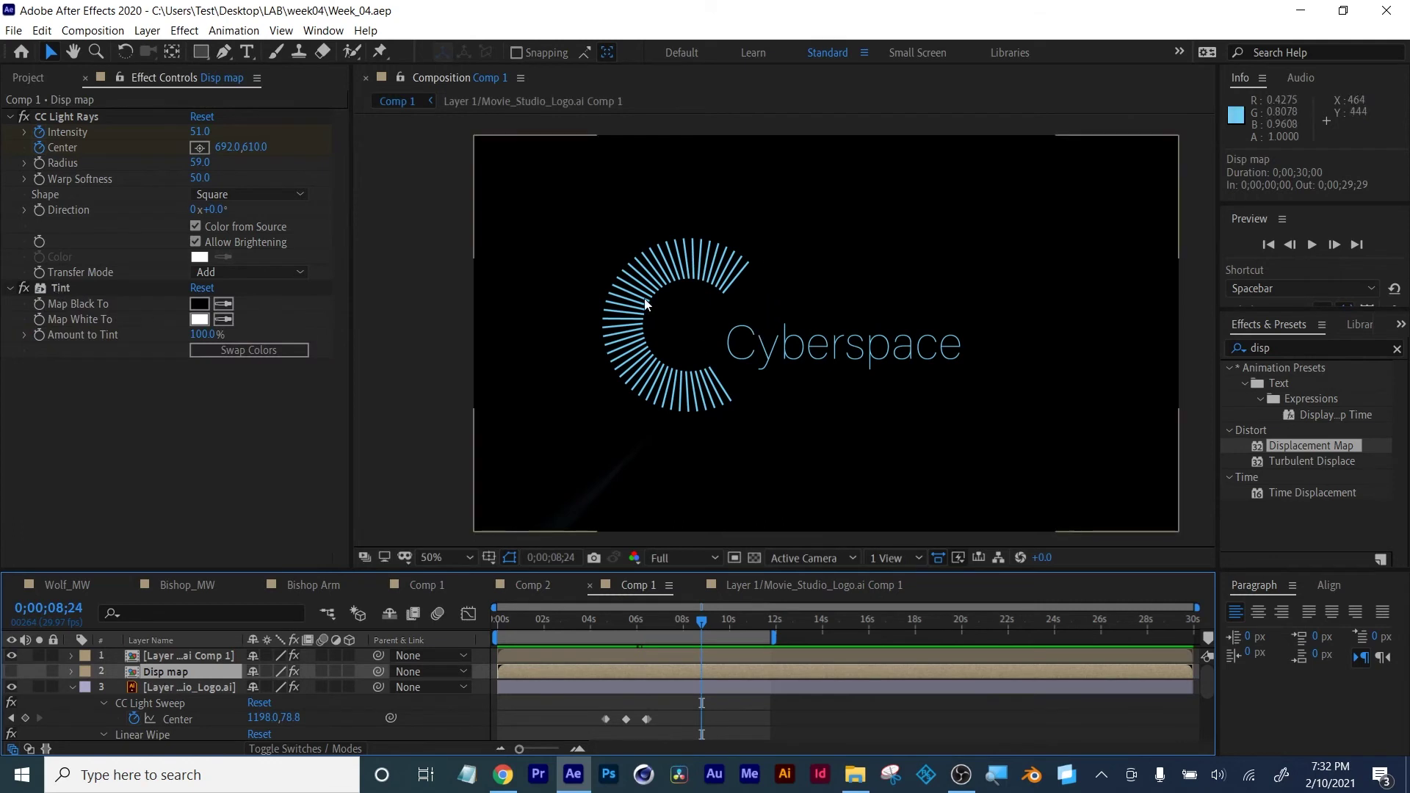
{"action": "left_click", "coordinate": [613, 622]}
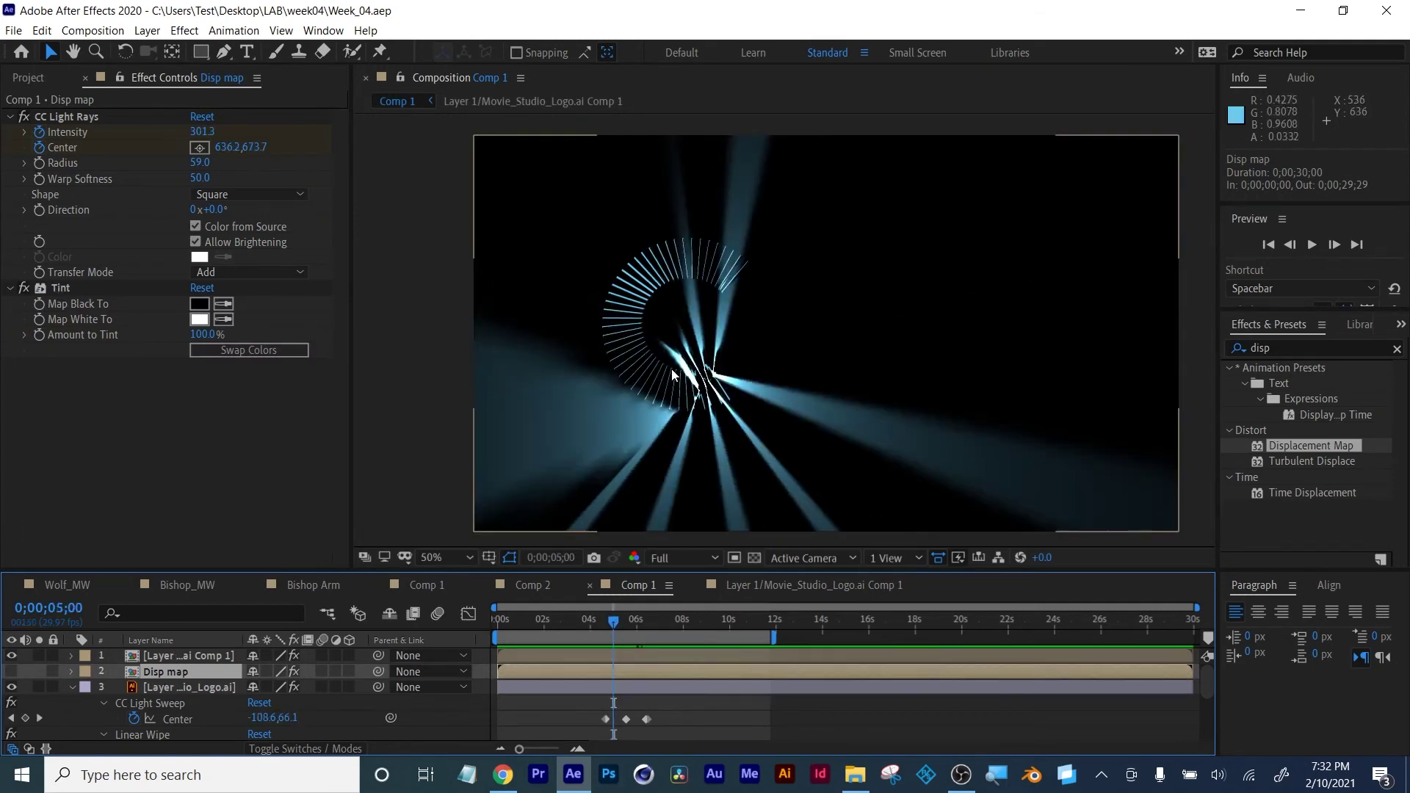
{"action": "scroll", "coordinate": [670, 368], "scroll_direction": "up", "scroll_amount": 2}
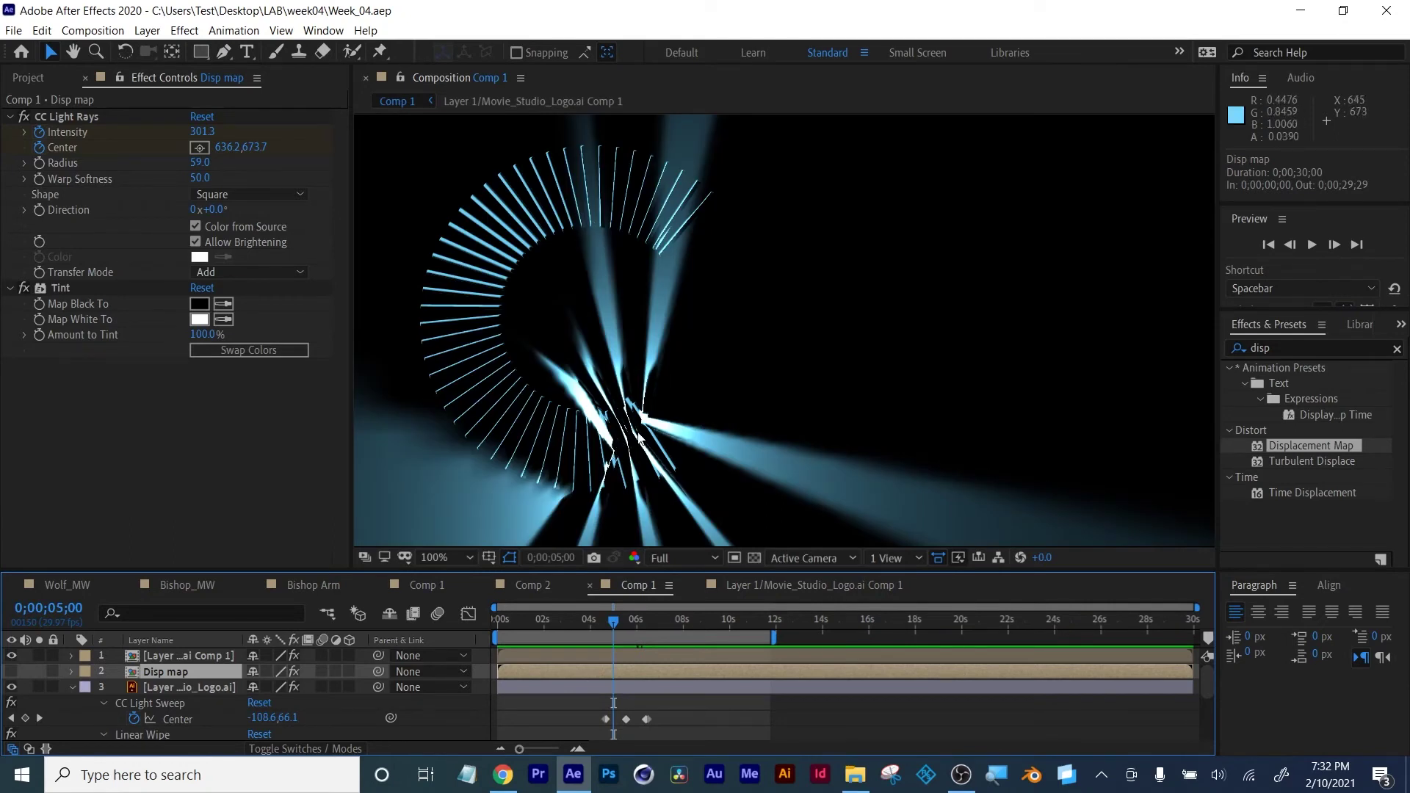
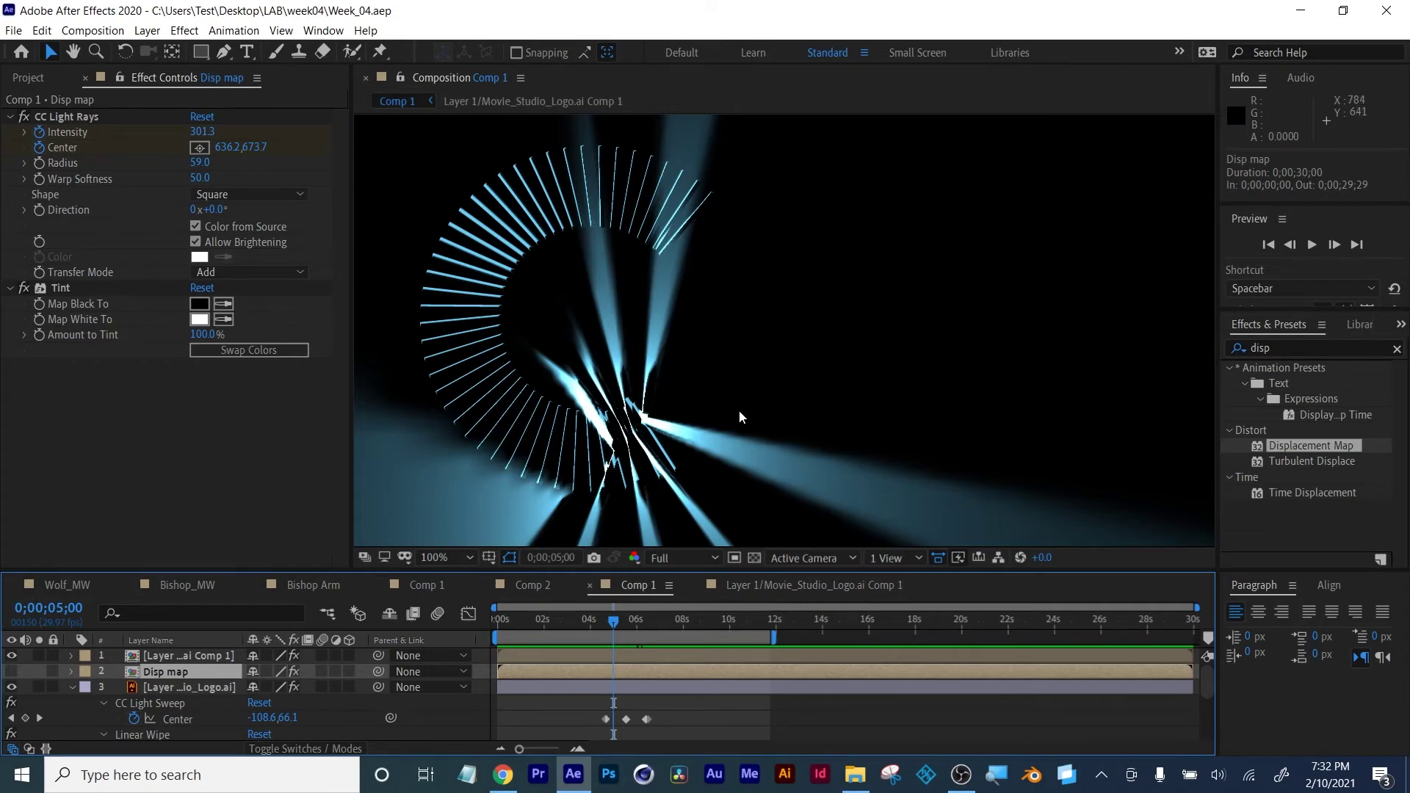
{"action": "scroll", "coordinate": [783, 376], "scroll_direction": "down", "scroll_amount": 2}
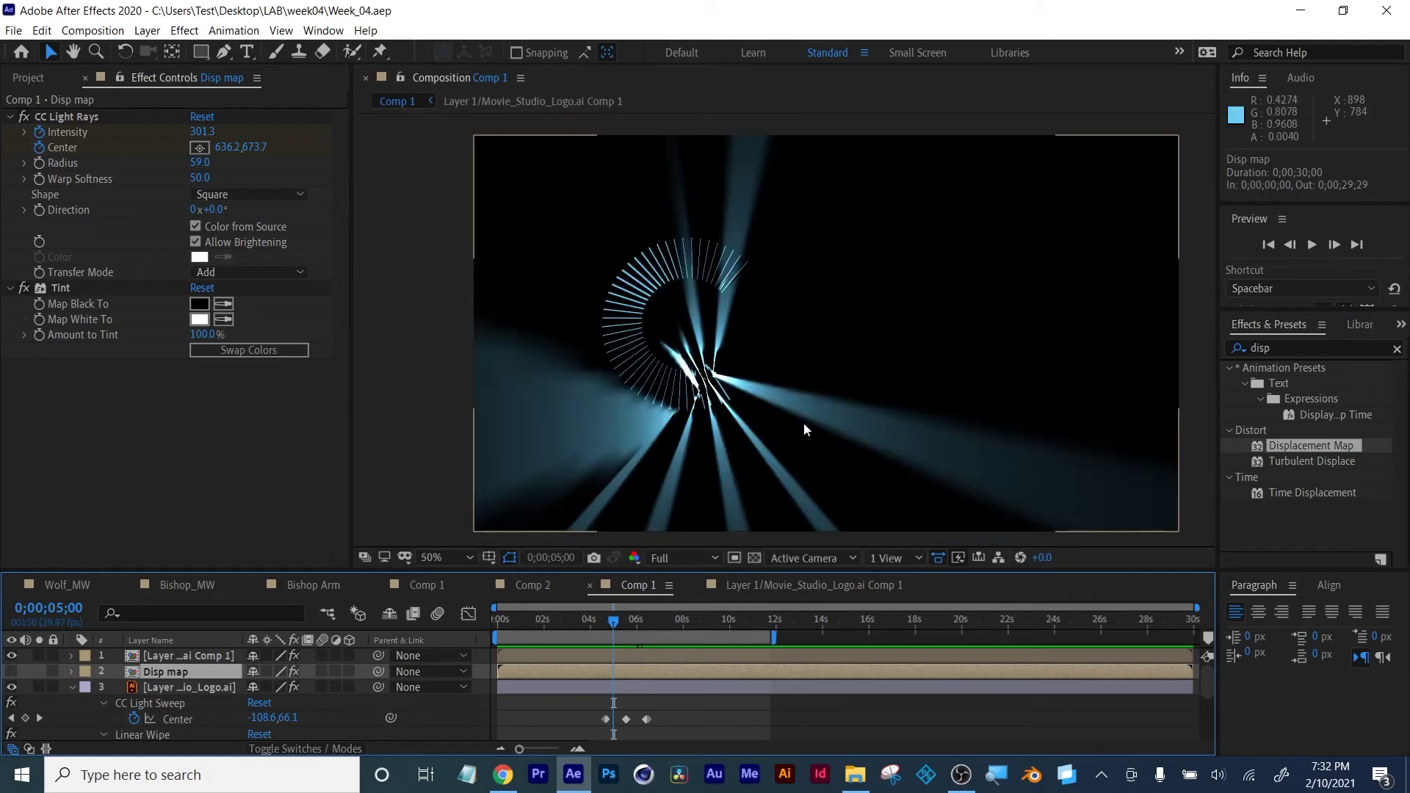
{"action": "scroll", "coordinate": [720, 446], "scroll_direction": "up", "scroll_amount": 2}
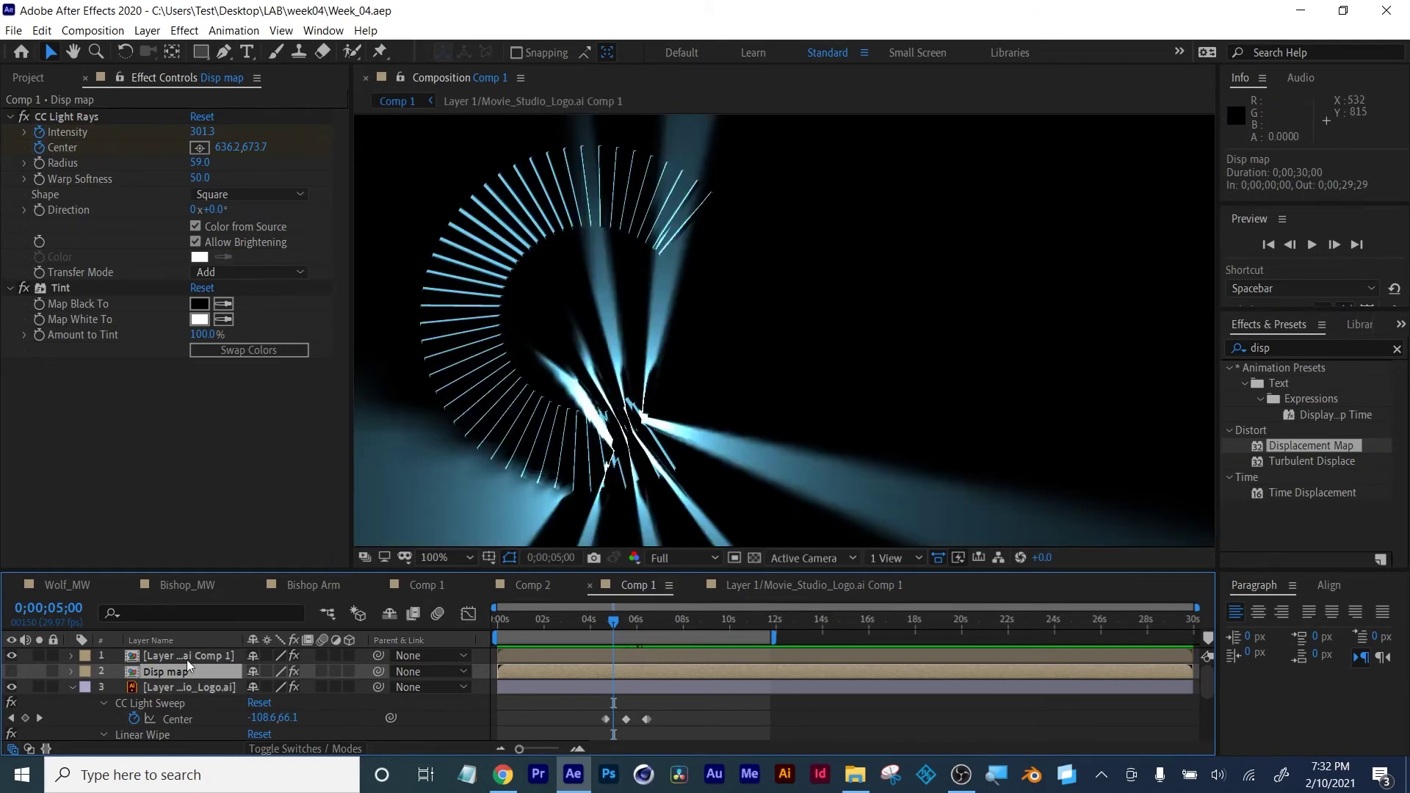
Compare the top light-rays precomp with its Displacement Map off and on, and scrub the logo animation between 0;00;05;03 and 0;00;08;09
{"action": "left_click", "coordinate": [154, 657]}
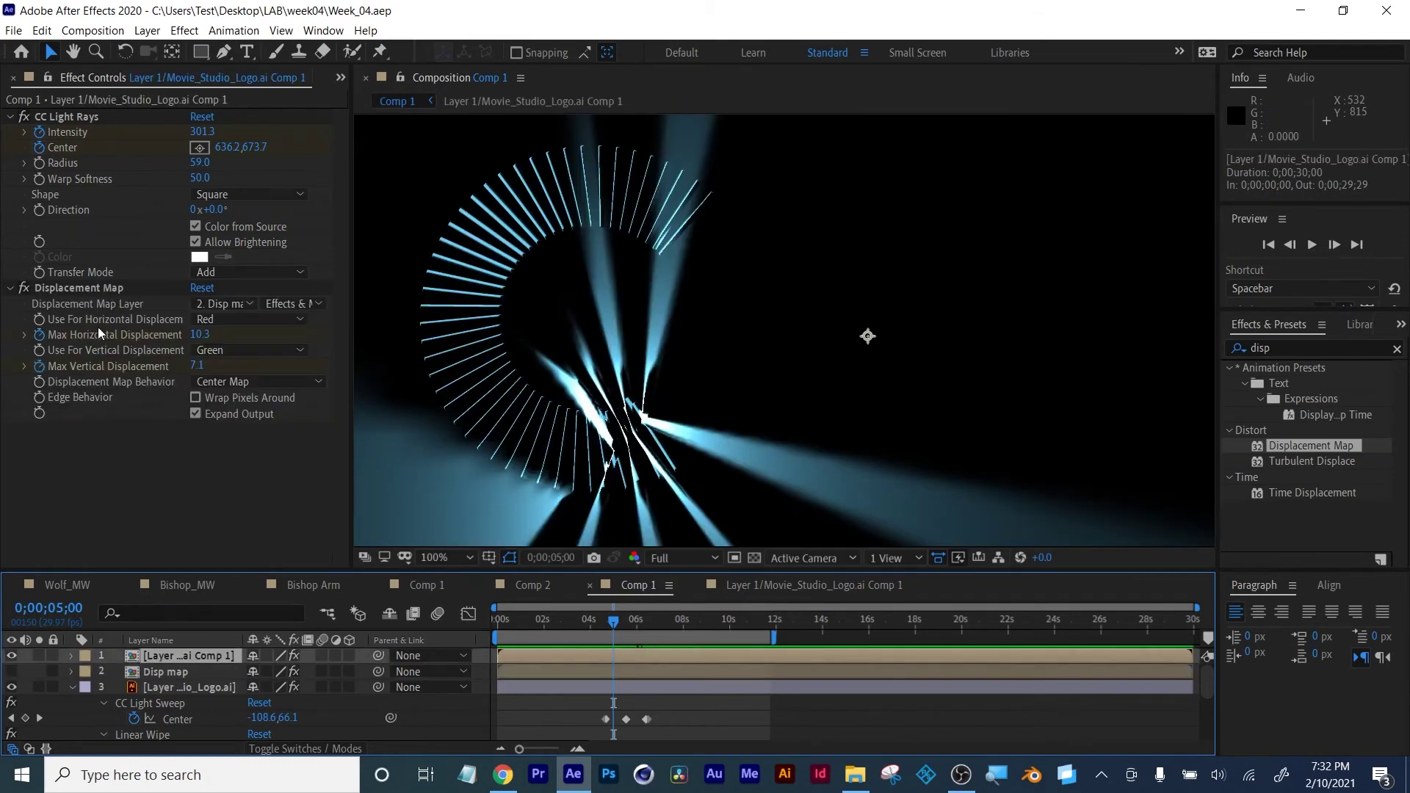
{"action": "left_click", "coordinate": [23, 289]}
{"action": "left_click", "coordinate": [22, 289]}
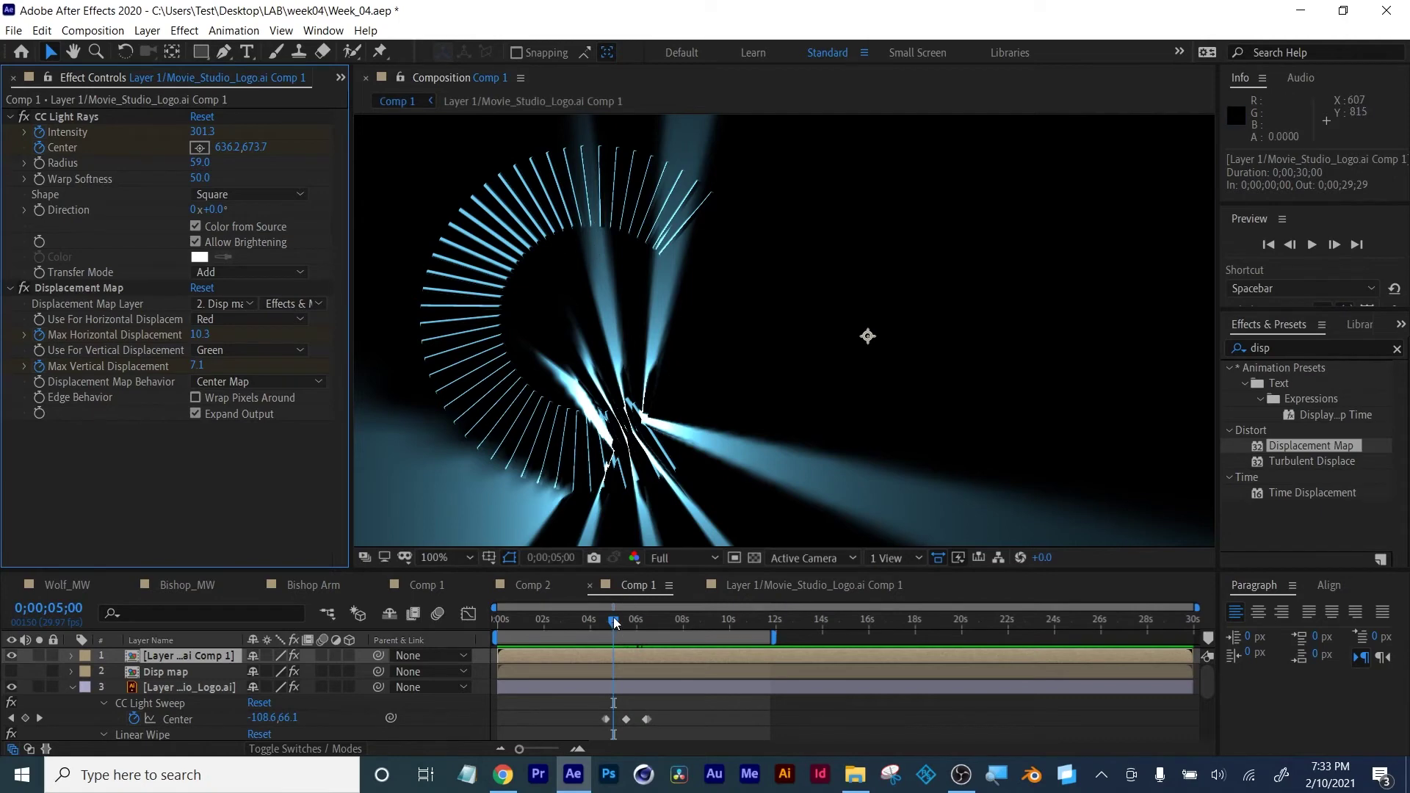
{"action": "left_click_drag", "start_coordinate": [615, 623], "coordinate": [693, 619]}
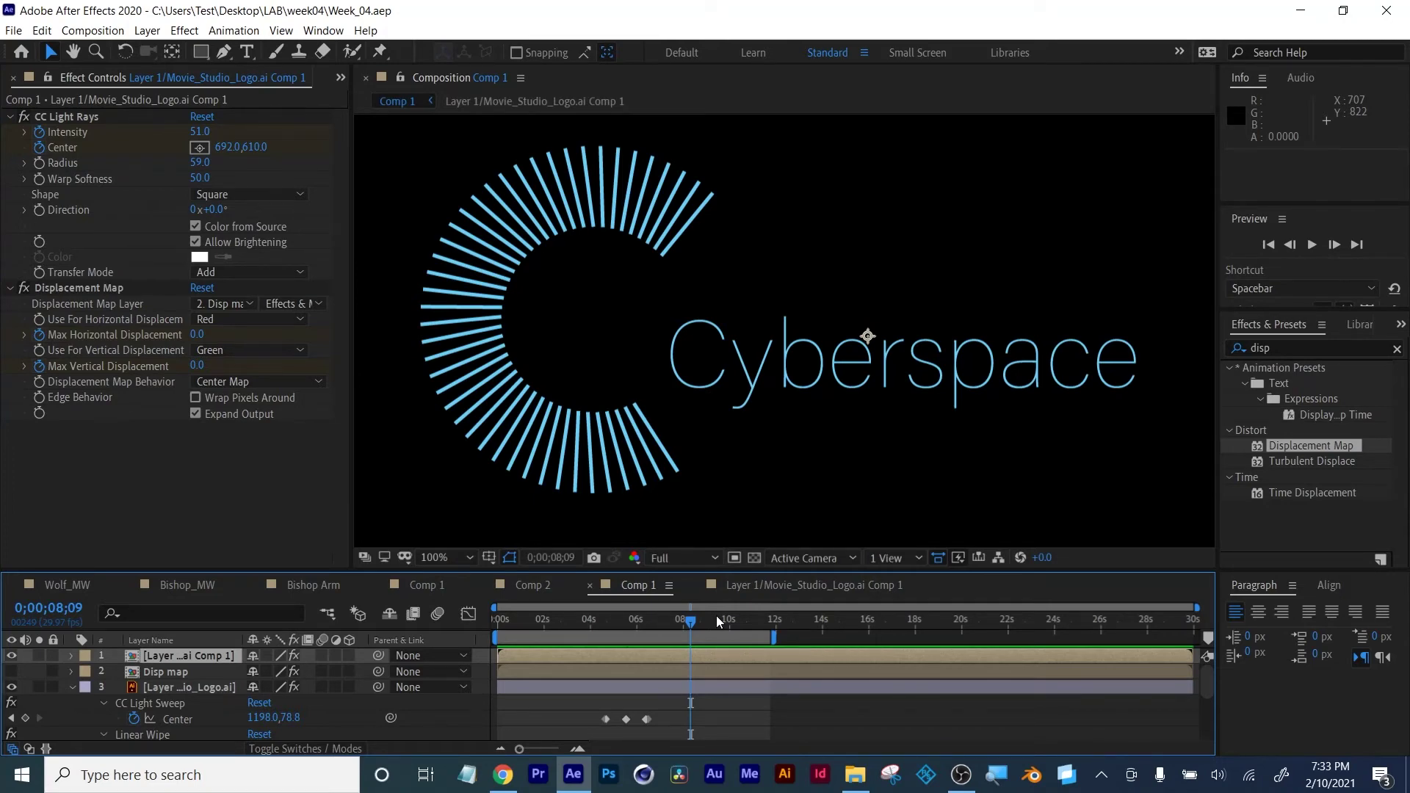
{"action": "left_click", "coordinate": [599, 622]}
{"action": "mouse_move", "coordinate": [597, 624]}
{"action": "left_mouse_down"}
{"action": "mouse_move", "coordinate": [566, 624]}
{"action": "mouse_move", "coordinate": [663, 624]}
{"action": "mouse_move", "coordinate": [615, 623]}
{"action": "left_mouse_up"}
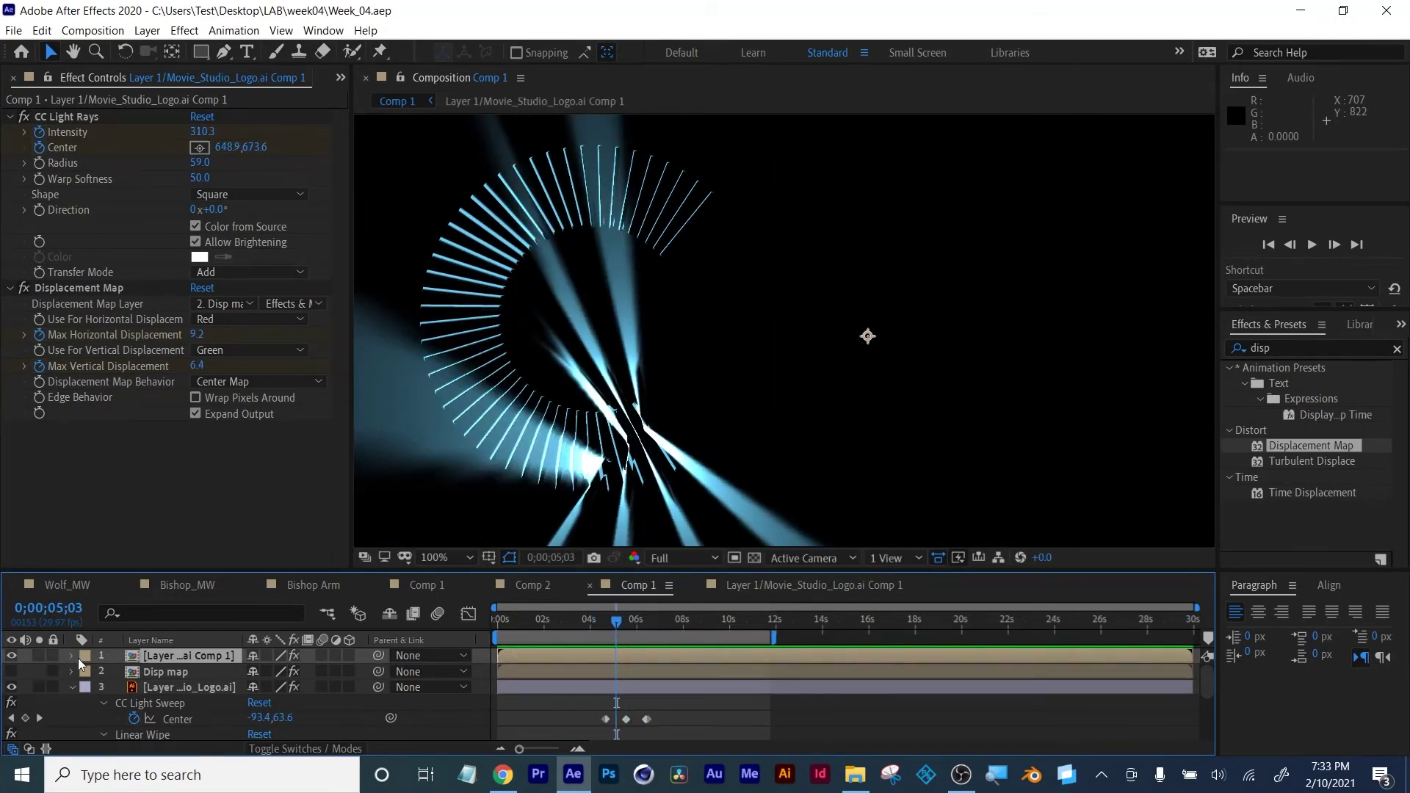
Add an adjustment layer directly above the top light-rays precomp
{"action": "left_click", "coordinate": [170, 653]}
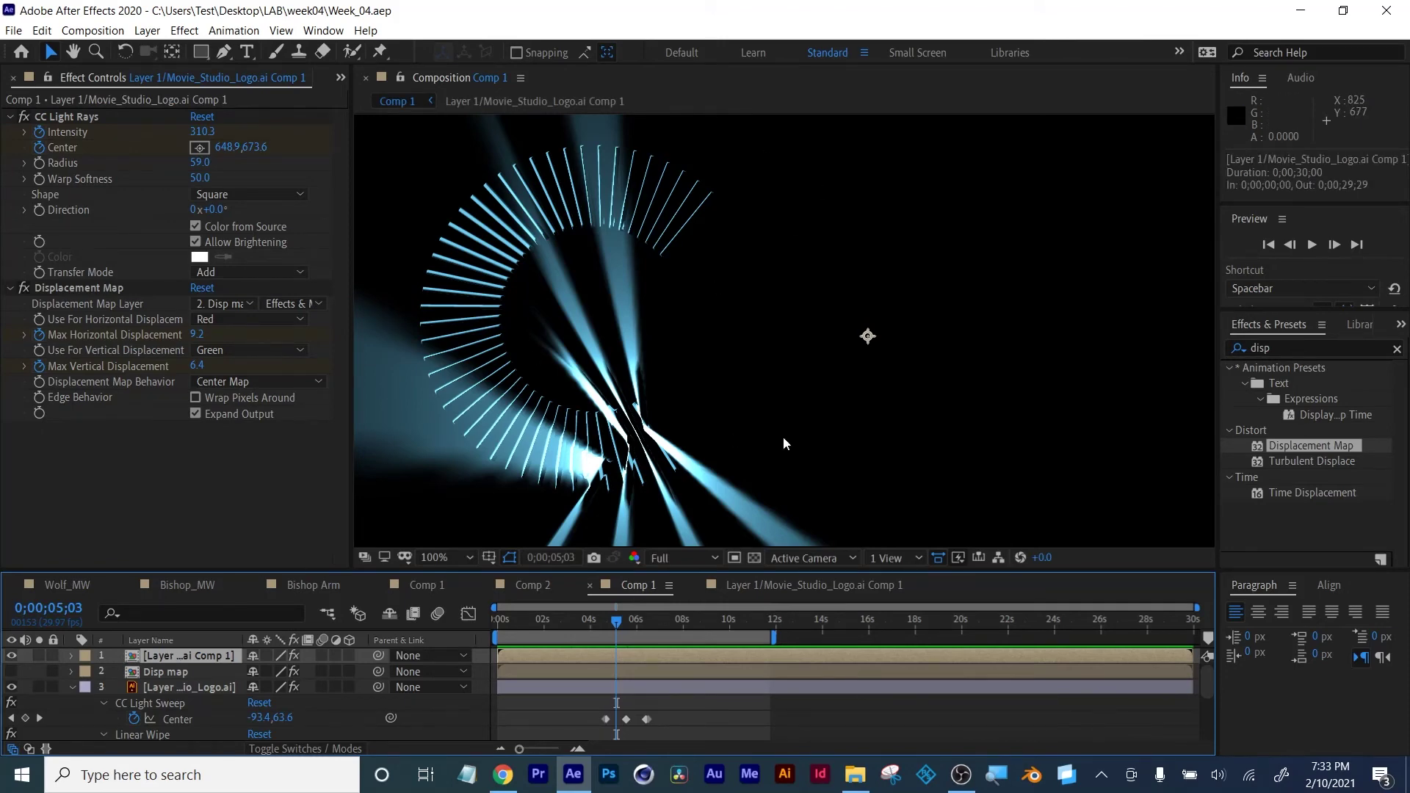
{"action": "left_click", "coordinate": [139, 489]}
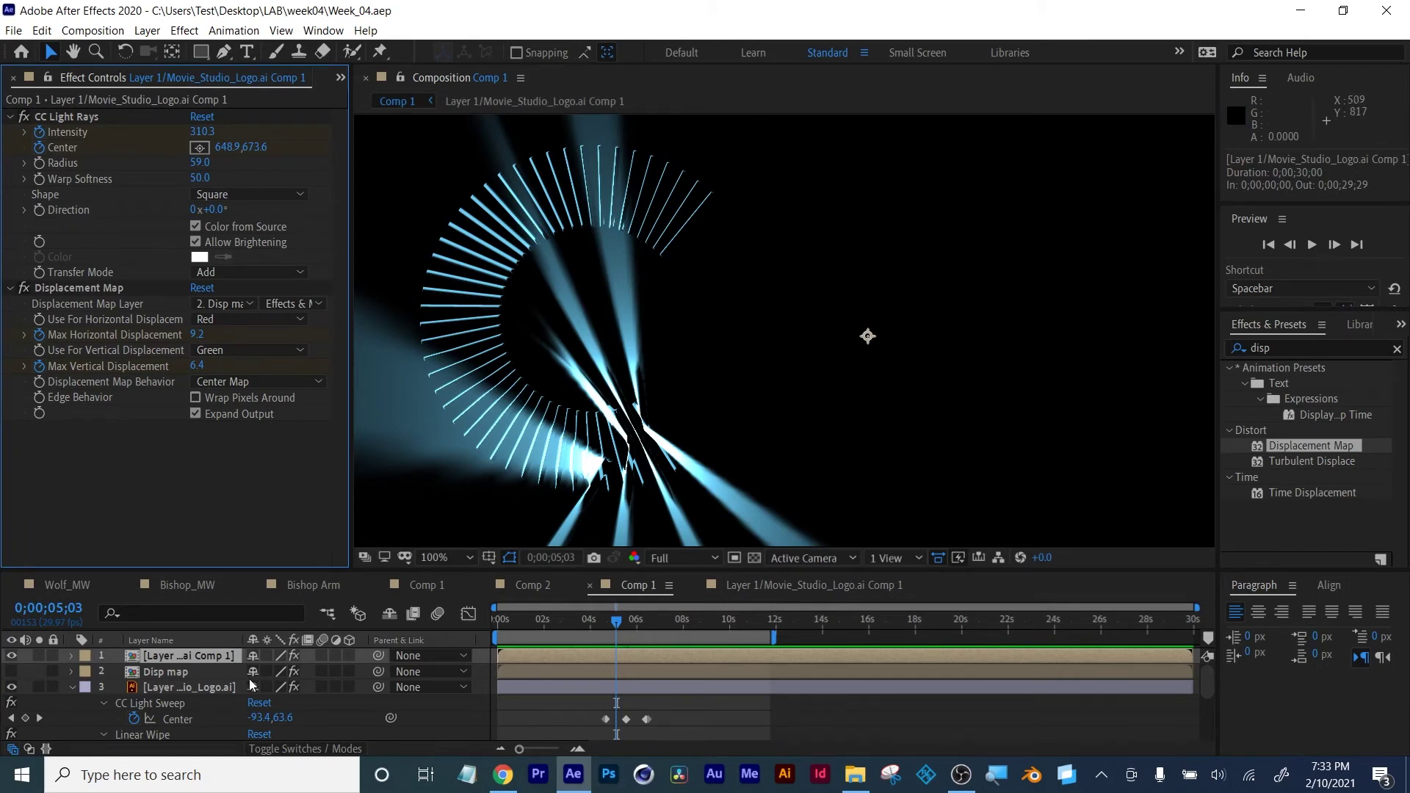
{"action": "left_click", "coordinate": [172, 652]}
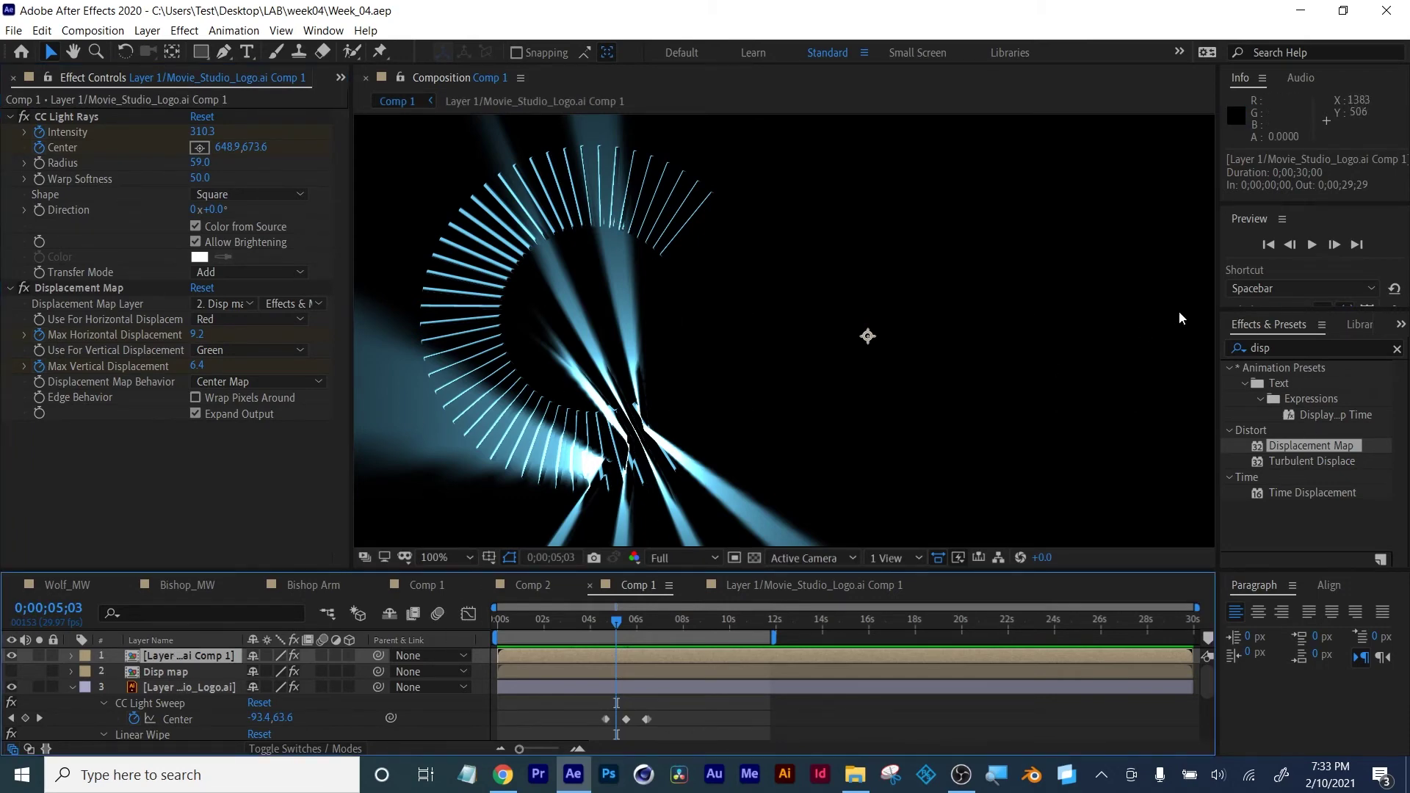
{"action": "left_click", "coordinate": [146, 31]}
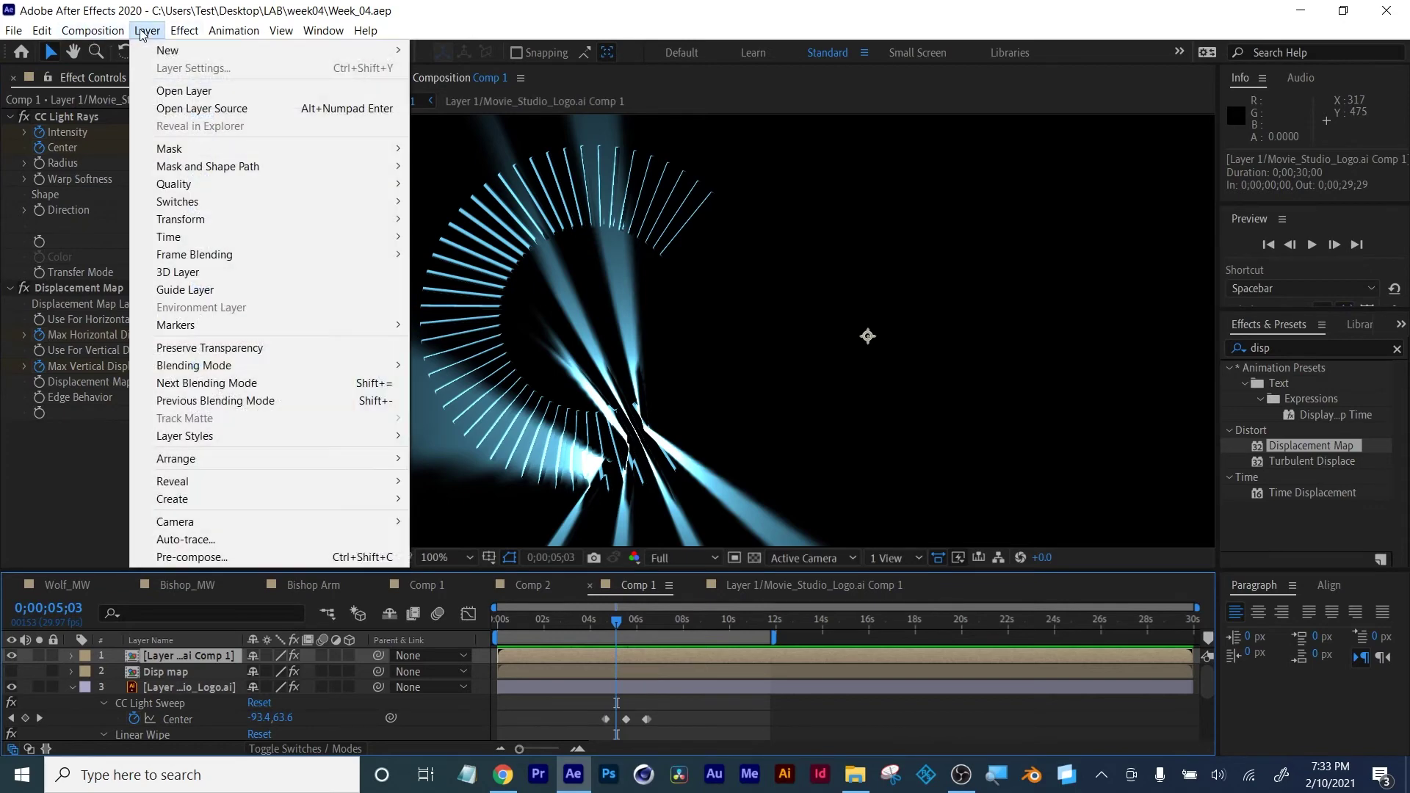
{"action": "mouse_move", "coordinate": [254, 53]}
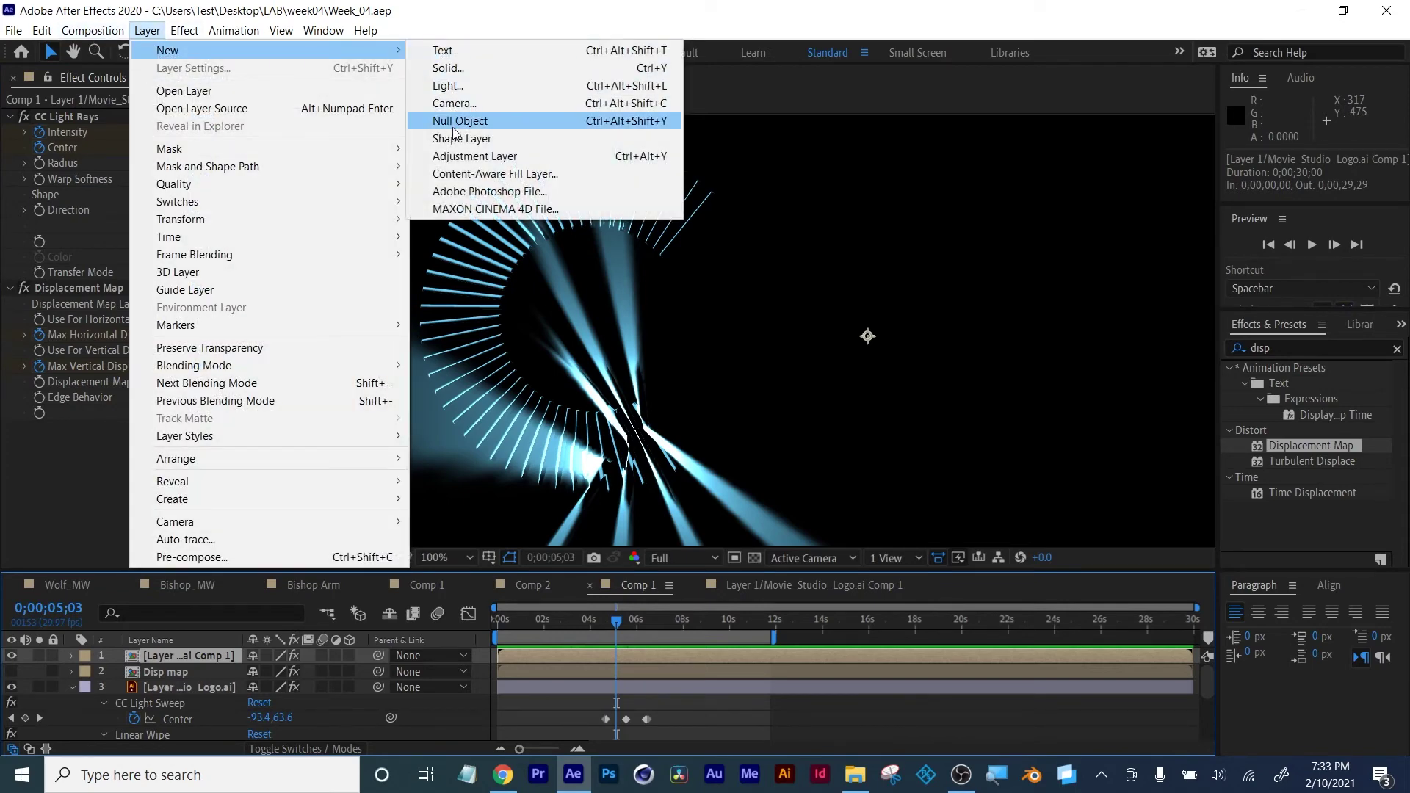
{"action": "left_click", "coordinate": [475, 156]}
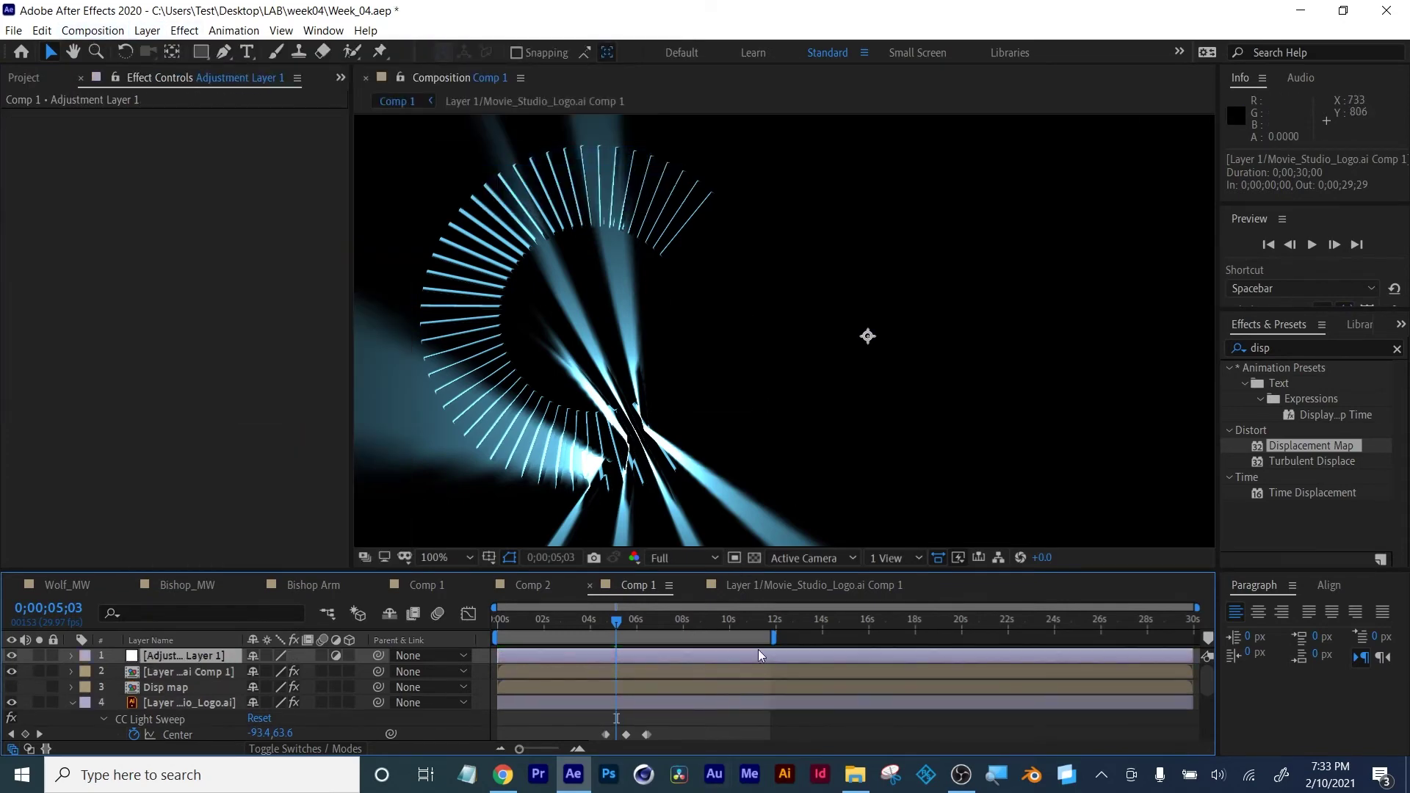
Apply the Tint effect to the adjustment layer and set Map White To to a dark red
{"action": "left_click", "coordinate": [1297, 346]}
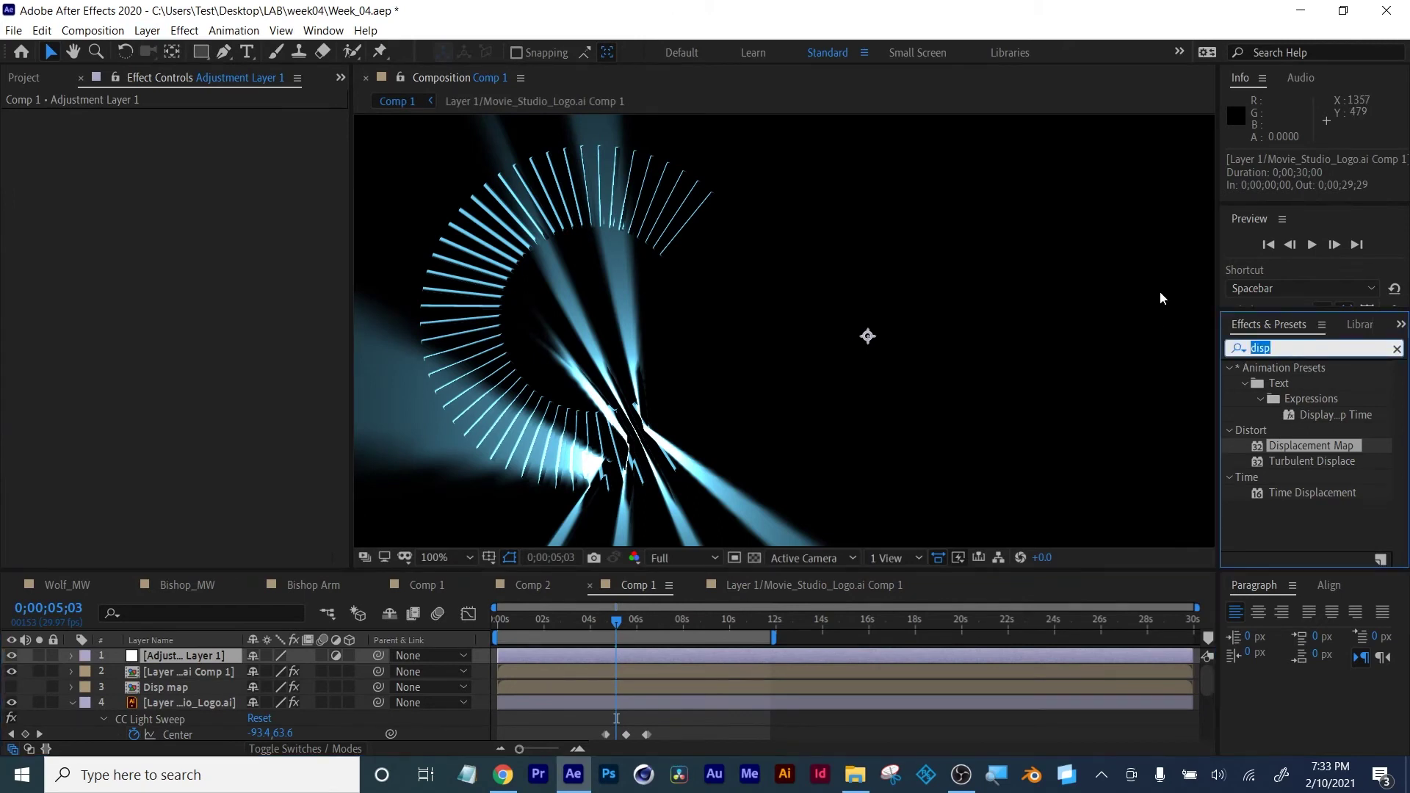
{"action": "type", "text": "tint"}
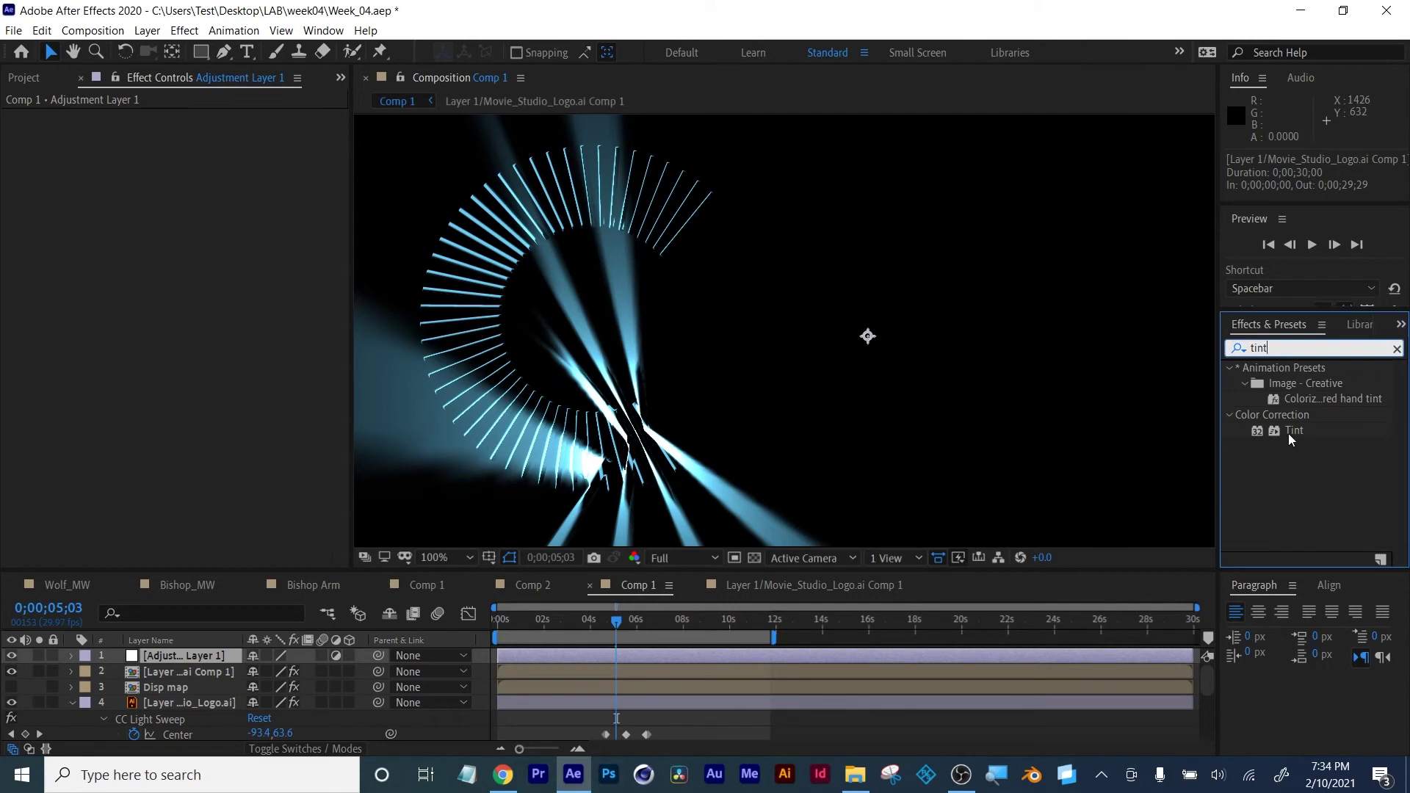
{"action": "left_click_drag", "start_coordinate": [1293, 430], "coordinate": [734, 654]}
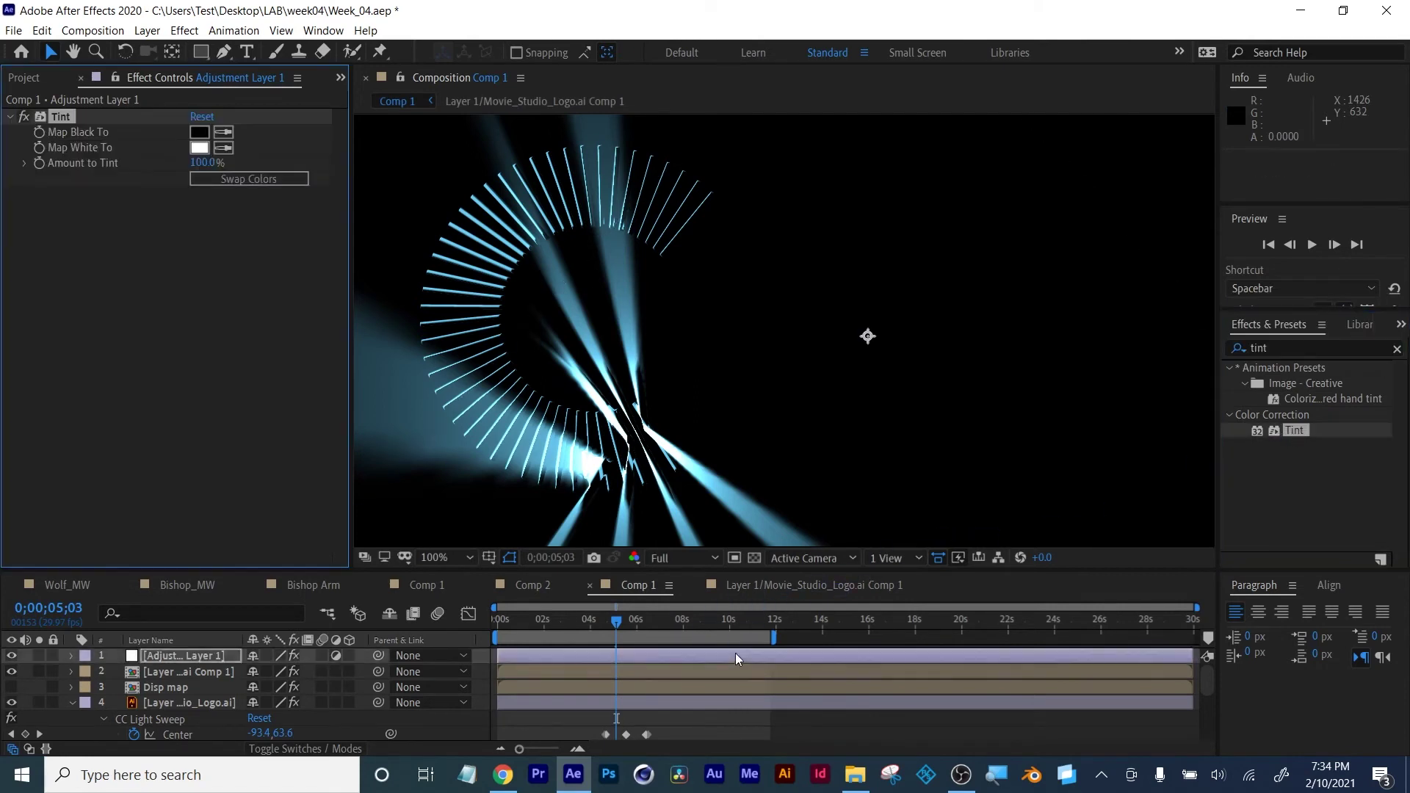
{"action": "left_click", "coordinate": [201, 149]}
{"action": "left_click_drag", "start_coordinate": [1106, 570], "coordinate": [1109, 597]}
{"action": "left_click", "coordinate": [1275, 510]}
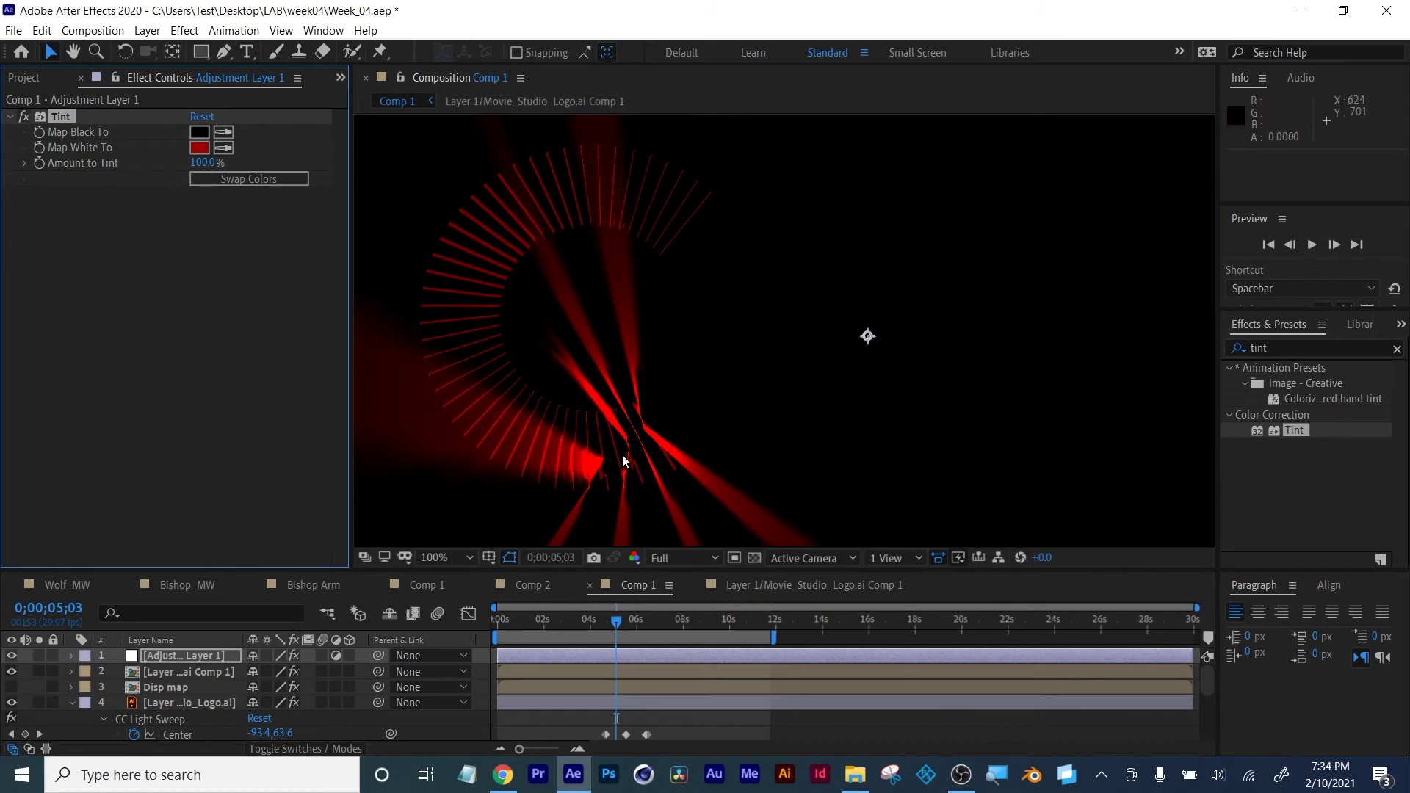
Preview the red-tinted logo animation from the beginning and scrub back to the light rays at 0;00;04;24
{"action": "left_click_drag", "start_coordinate": [623, 619], "coordinate": [496, 618]}
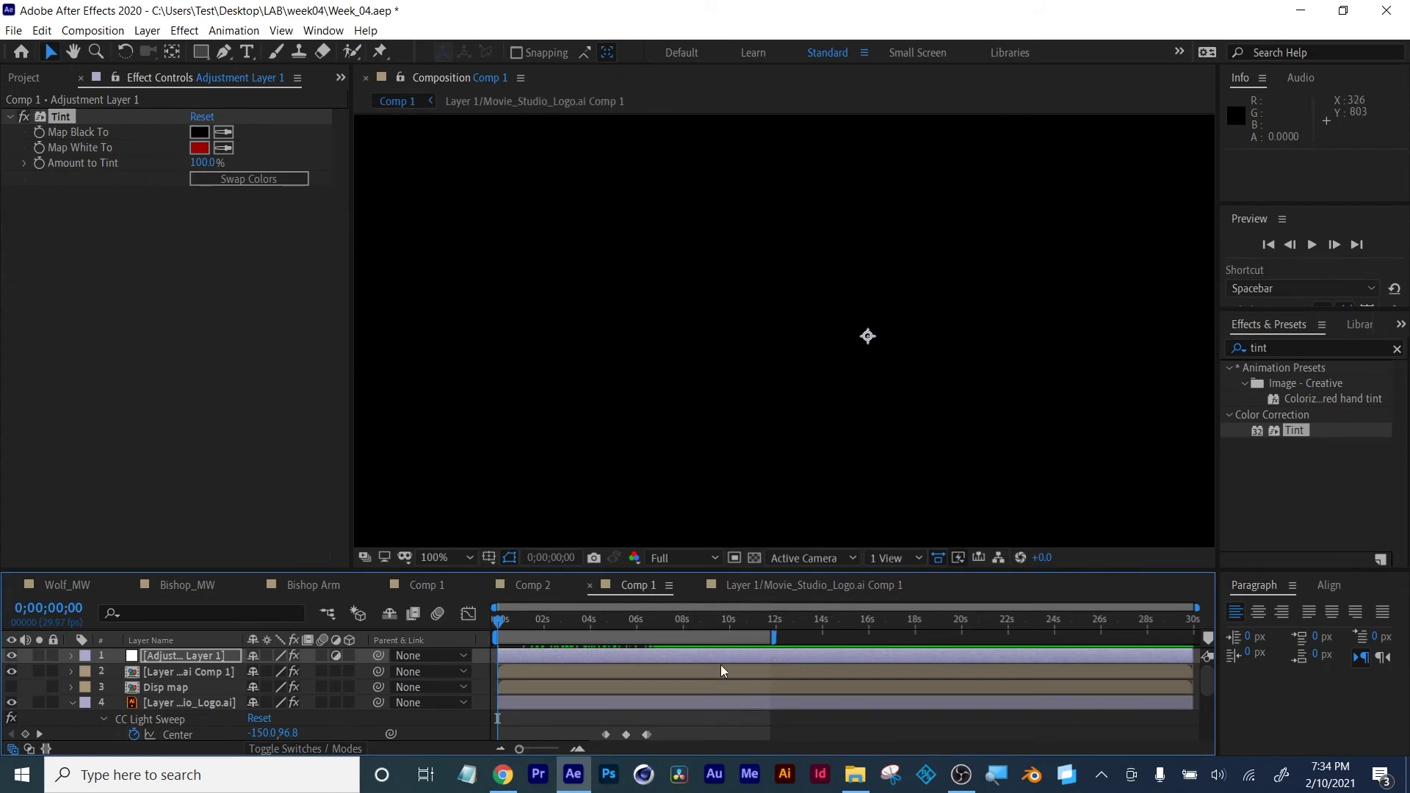
{"action": "key", "text": "space"}
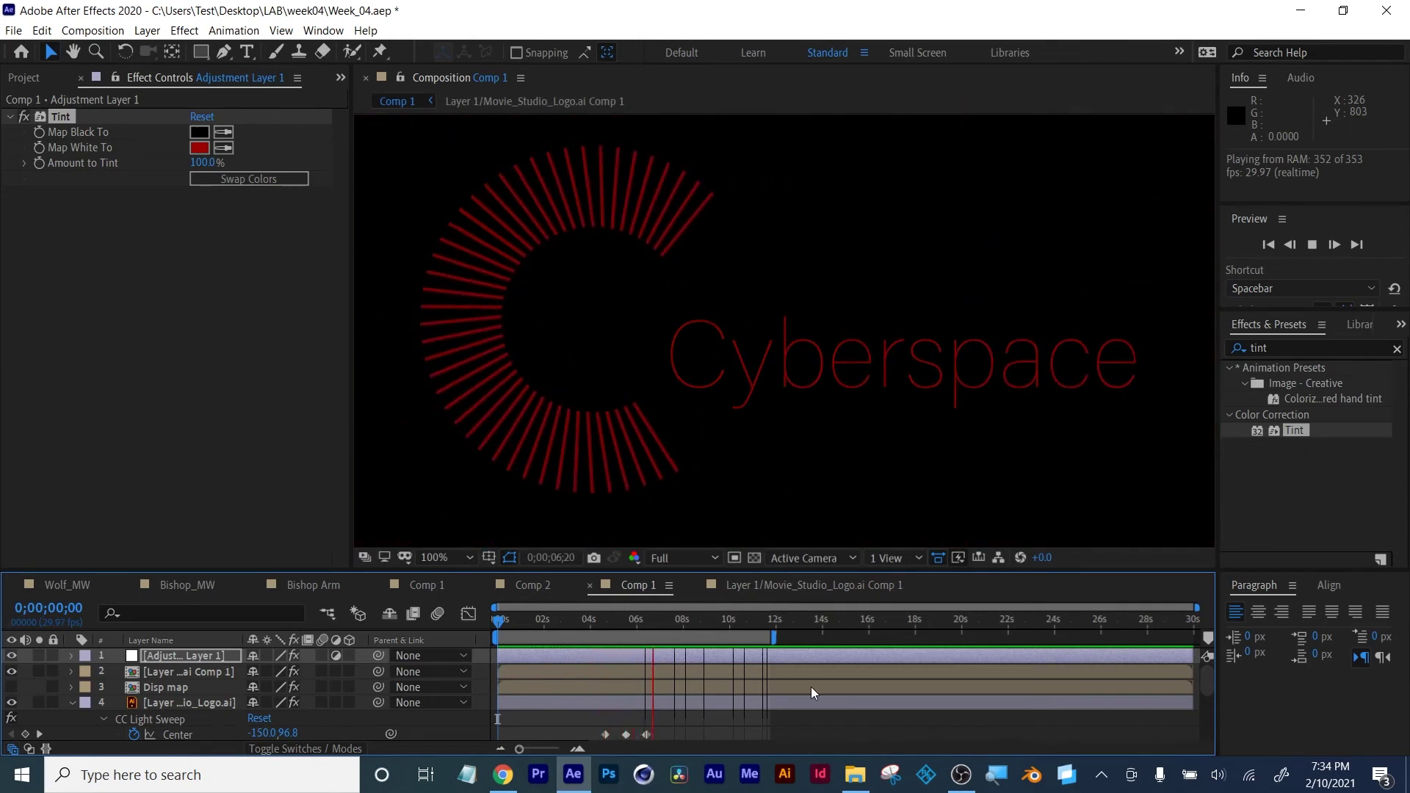
{"action": "key", "text": "space"}
{"action": "left_click_drag", "start_coordinate": [666, 619], "coordinate": [610, 619]}
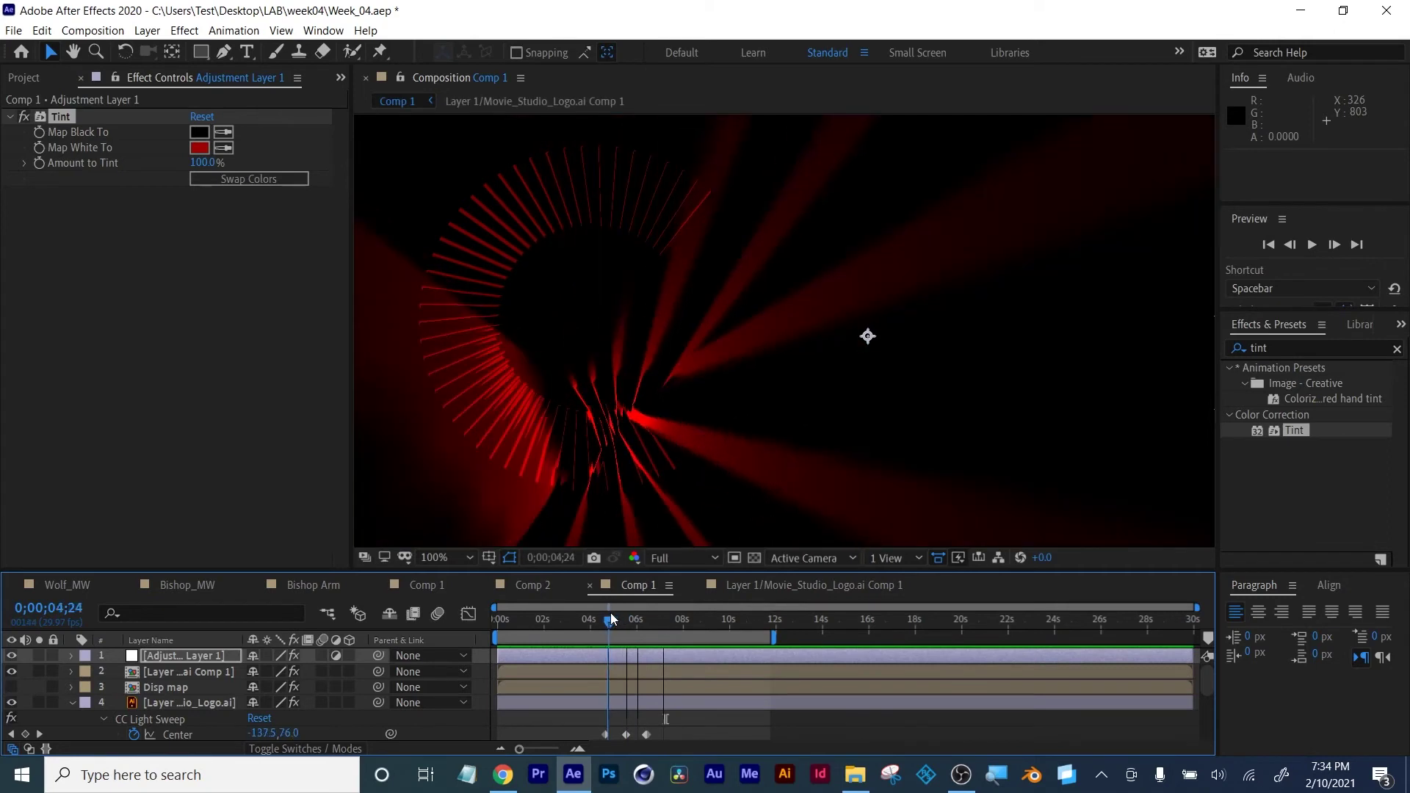
Save the project and apply the Glow effect to the adjustment layer below Tint
{"action": "key", "text": "ctrl+s"}
{"action": "left_click", "coordinate": [1282, 347]}
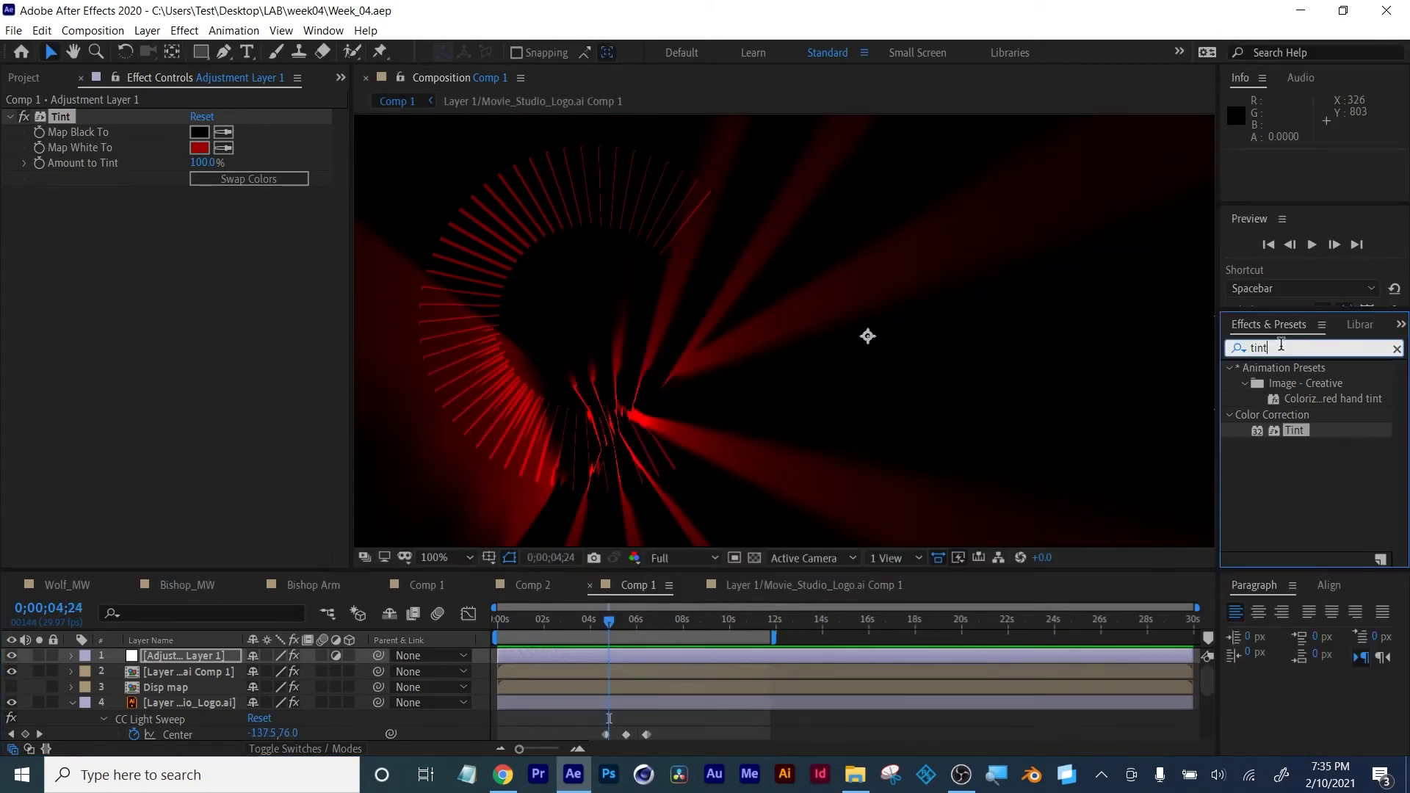
{"action": "key", "text": "BackSpace"}
{"action": "type", "text": "glow"}
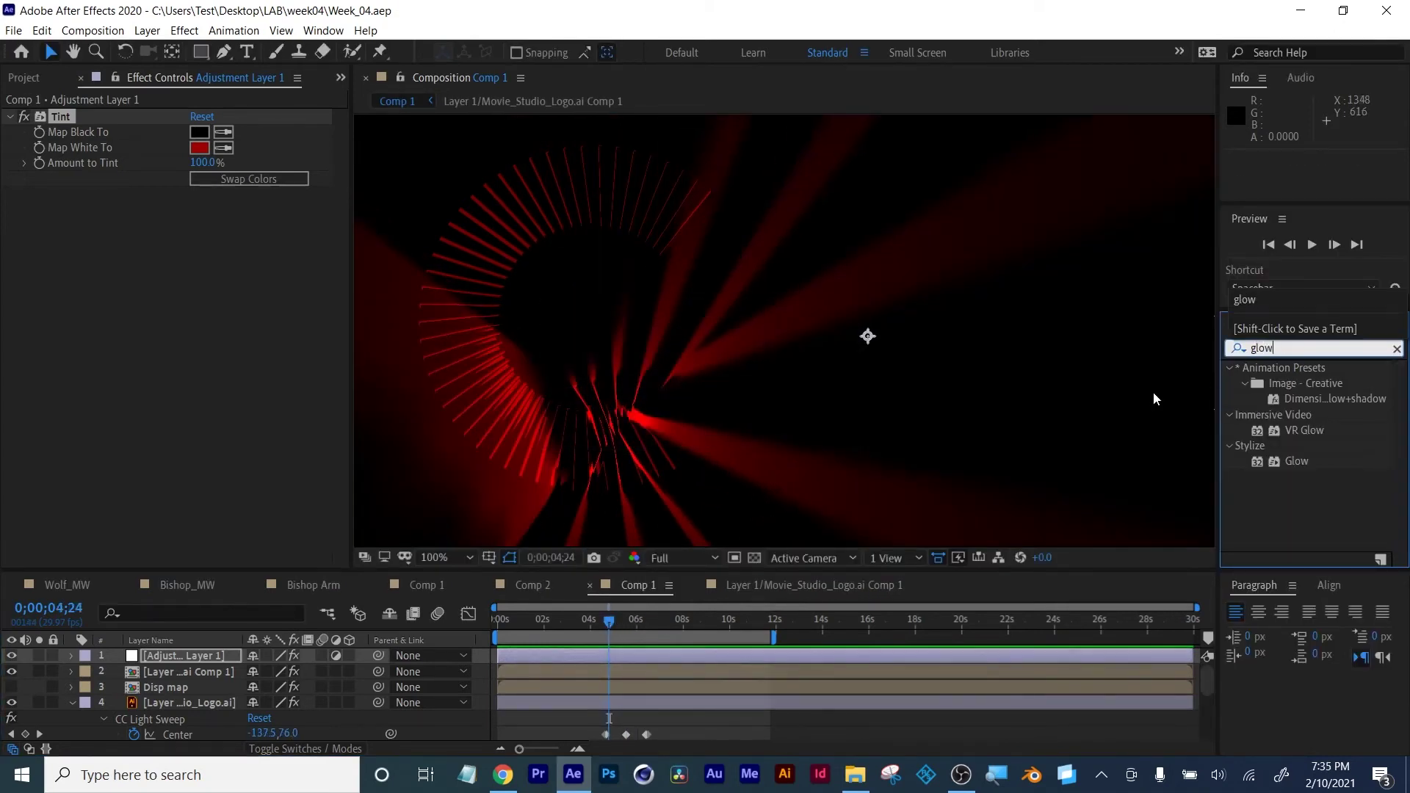
{"action": "left_click_drag", "start_coordinate": [1289, 452], "coordinate": [841, 654]}
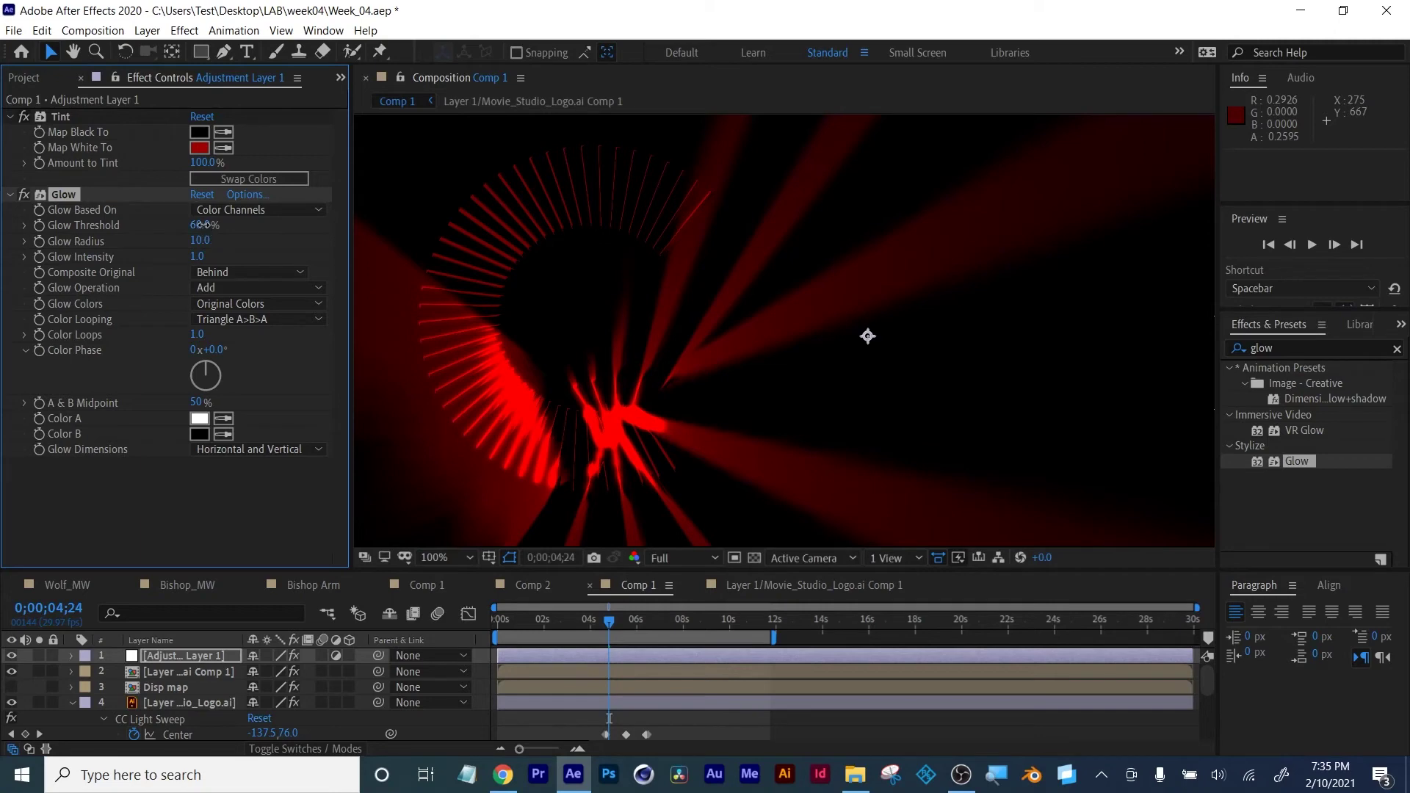
Set the Glow Threshold to 57.6%, Glow Radius to 196 and Glow Intensity to 1.1
{"action": "left_click_drag", "start_coordinate": [204, 225], "coordinate": [191, 253]}
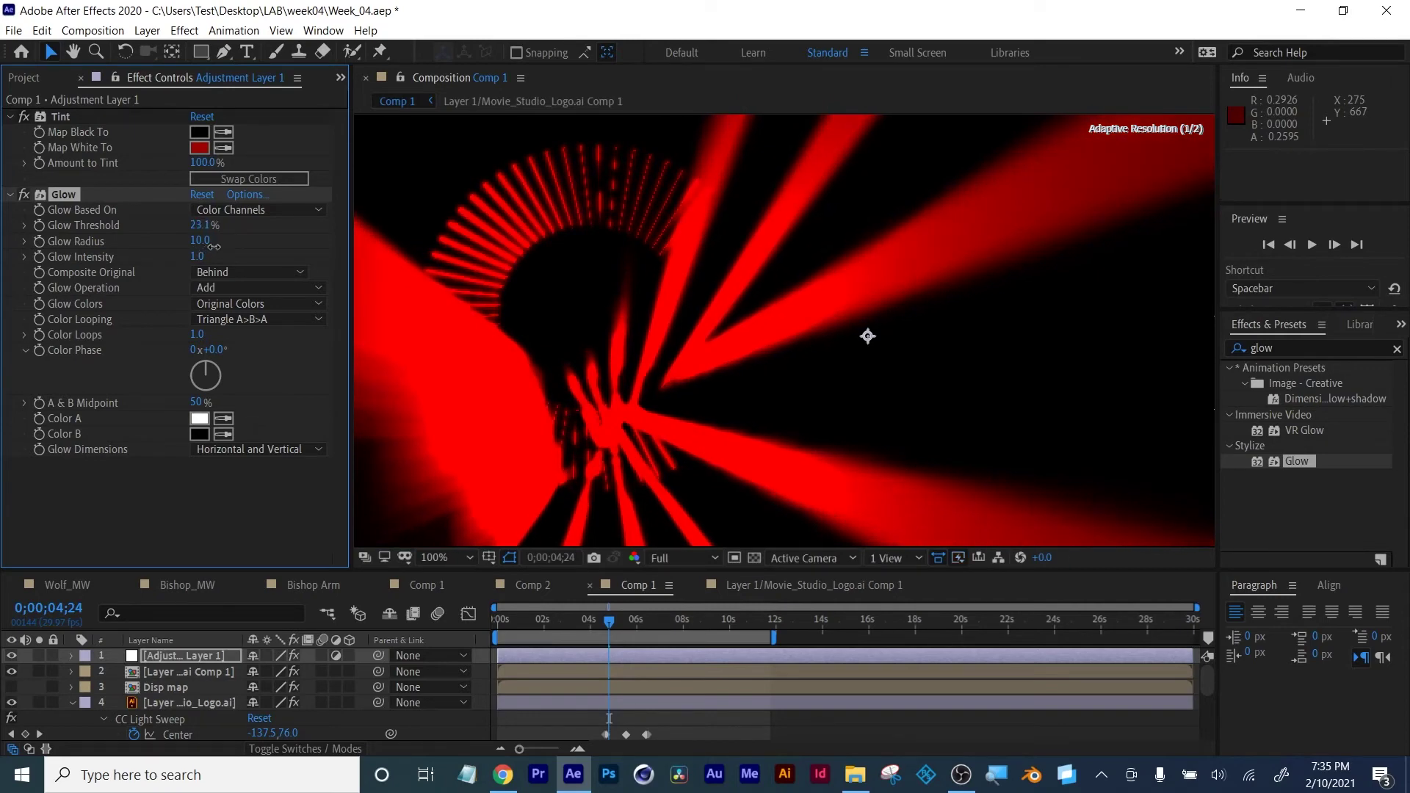
{"action": "left_click_drag", "start_coordinate": [200, 241], "coordinate": [358, 236]}
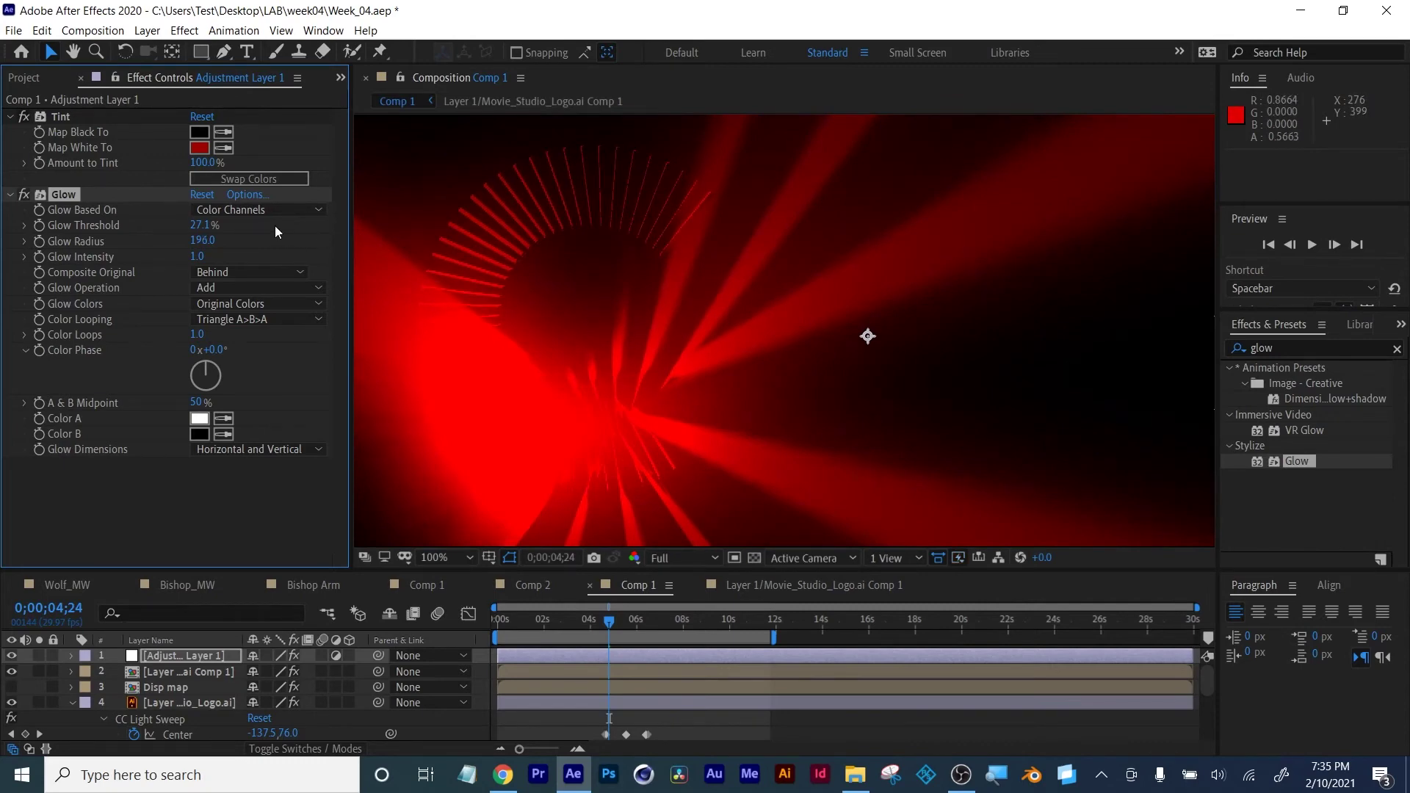
{"action": "mouse_move", "coordinate": [203, 226]}
{"action": "left_mouse_down"}
{"action": "mouse_move", "coordinate": [87, 249]}
{"action": "mouse_move", "coordinate": [217, 239]}
{"action": "left_mouse_up"}
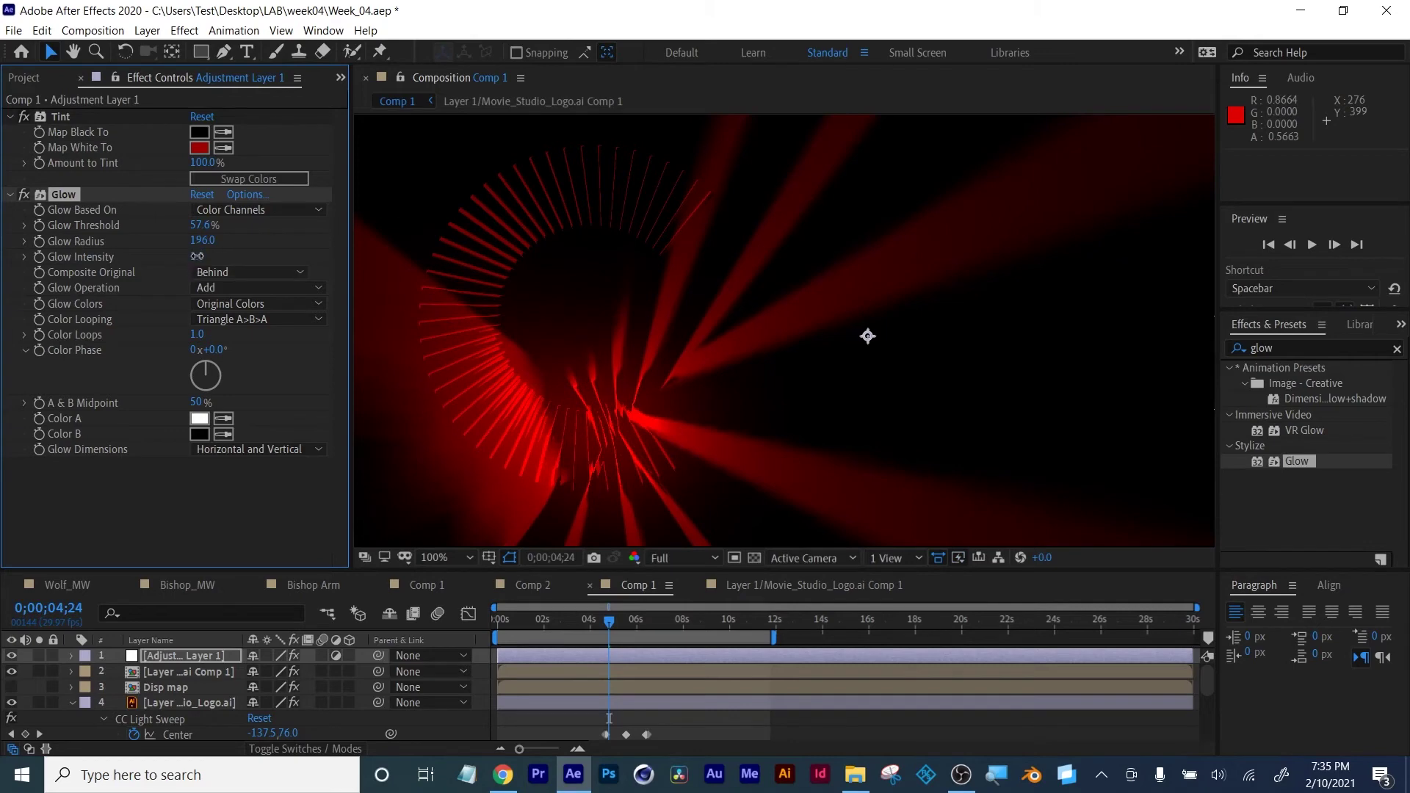
{"action": "mouse_move", "coordinate": [195, 256]}
{"action": "left_mouse_down"}
{"action": "mouse_move", "coordinate": [177, 260]}
{"action": "mouse_move", "coordinate": [208, 257]}
{"action": "left_mouse_up"}
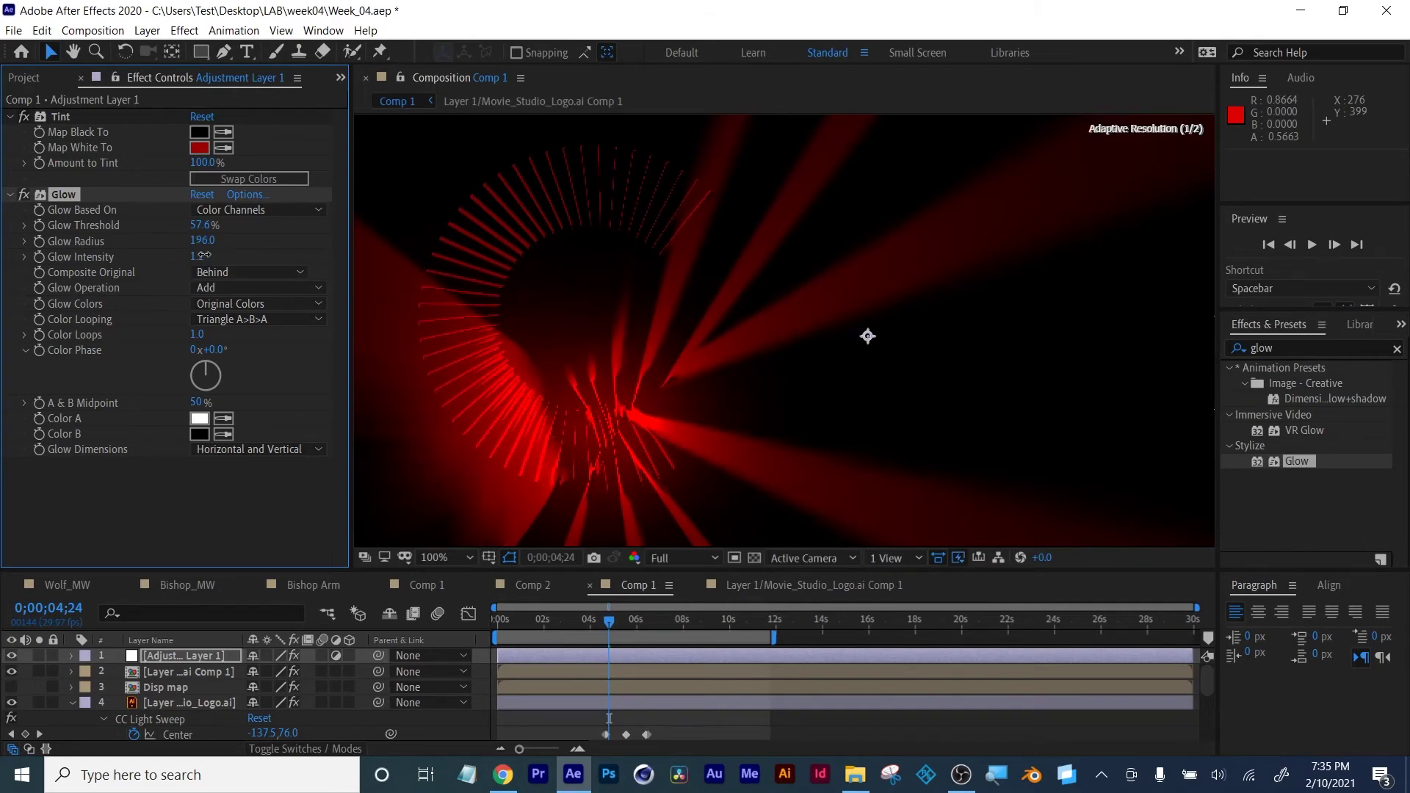
Scrub the logo animation between 0;00;04;01 and 0;00;07;07 and compare it with the Glow effect off and on
{"action": "left_click", "coordinate": [591, 620]}
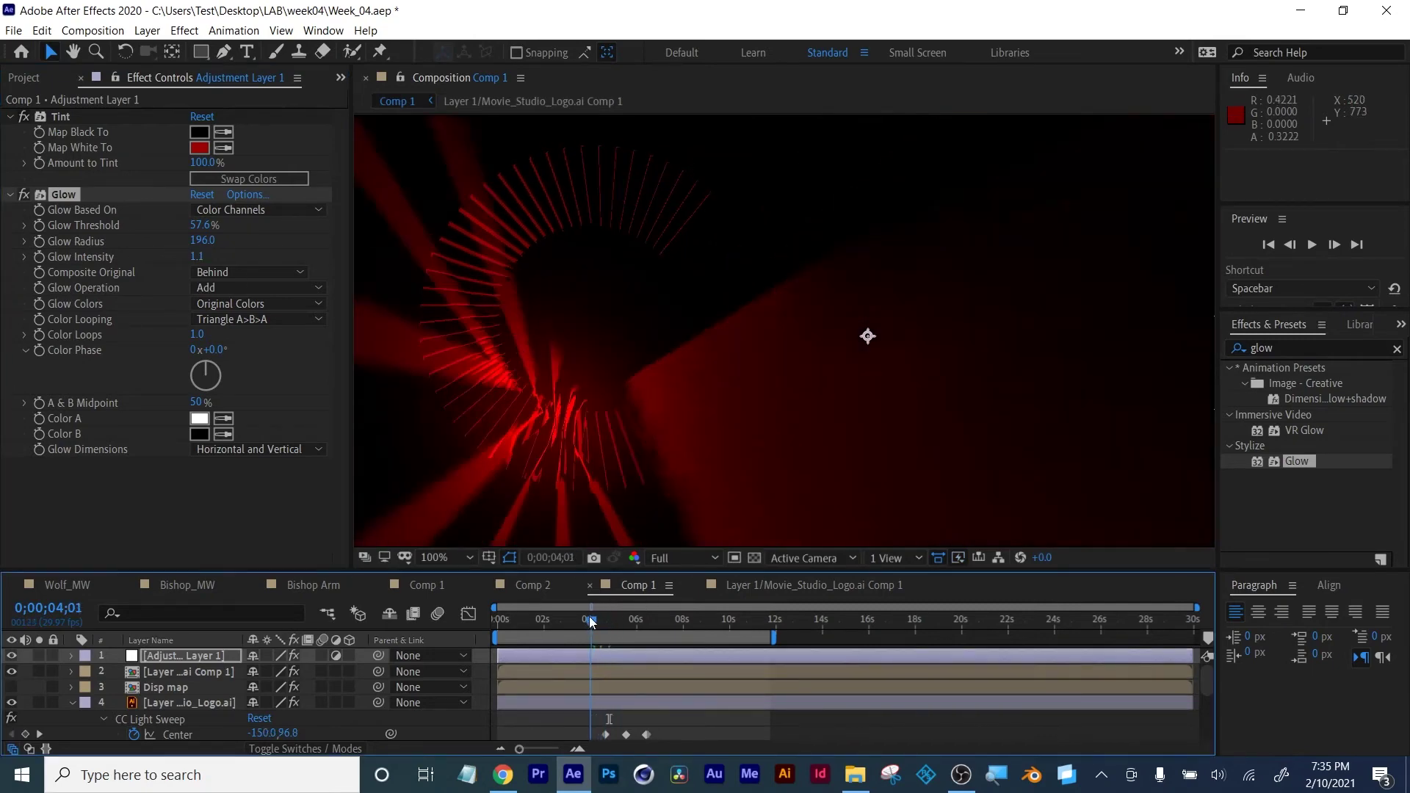
{"action": "left_click_drag", "start_coordinate": [589, 629], "coordinate": [667, 619]}
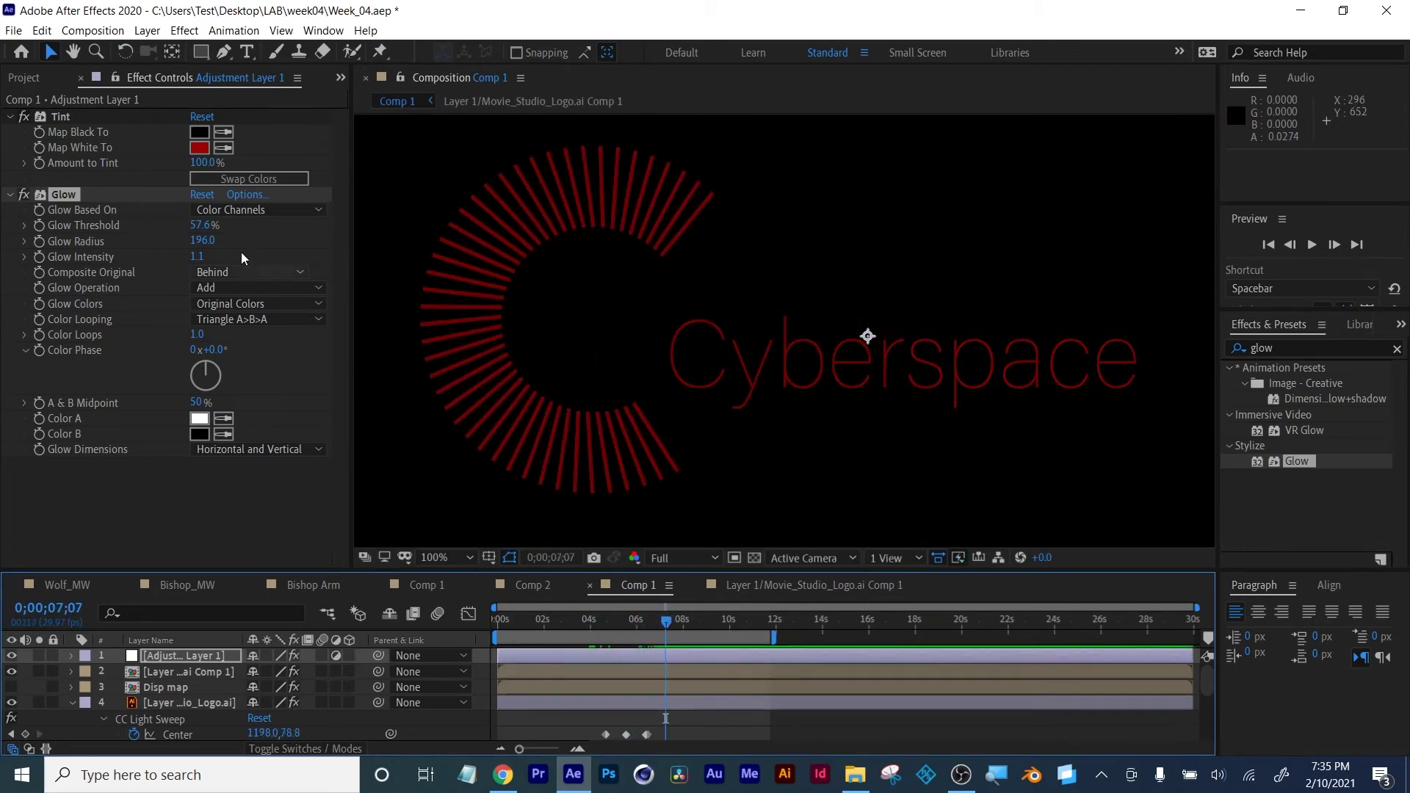
{"action": "left_click", "coordinate": [22, 196]}
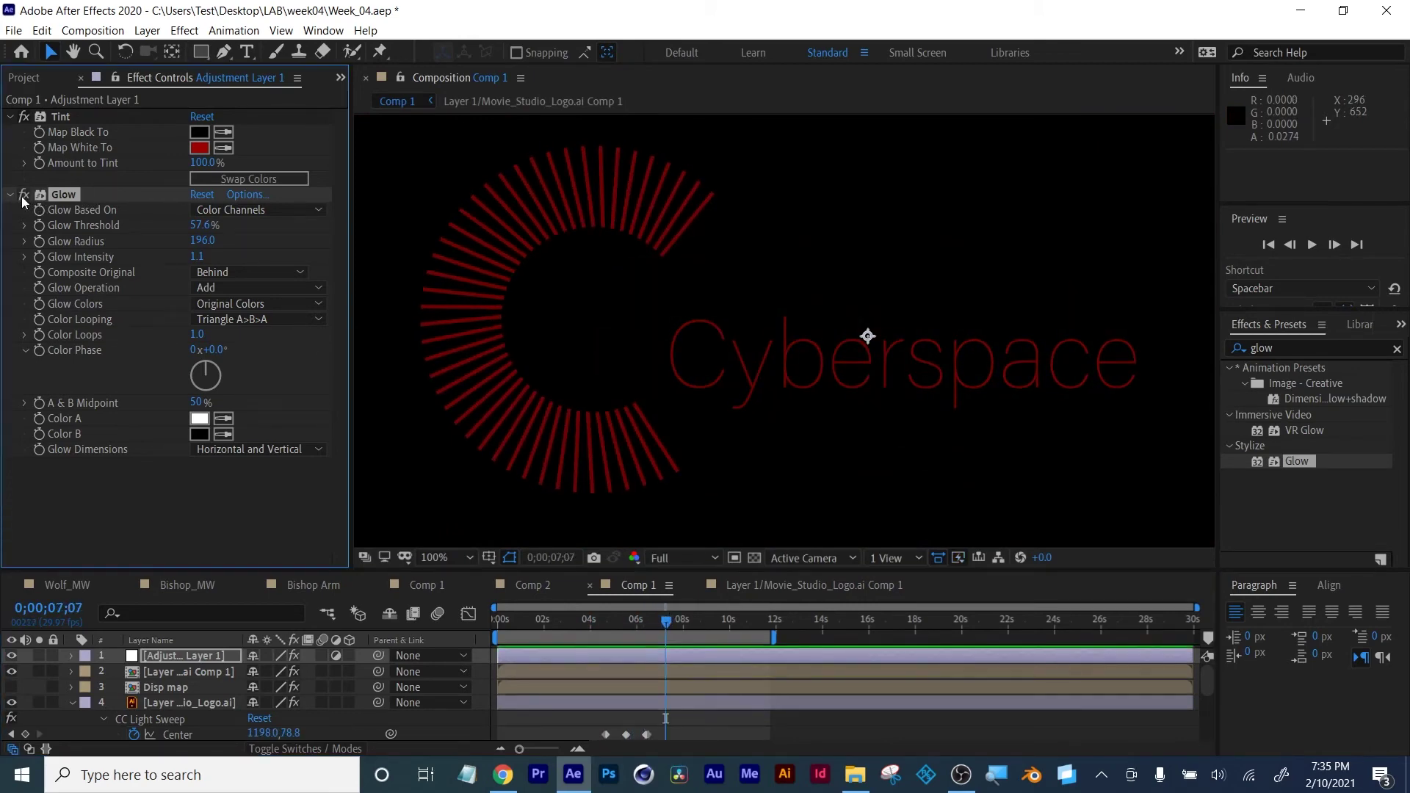
{"action": "left_click_drag", "start_coordinate": [610, 622], "coordinate": [592, 623]}
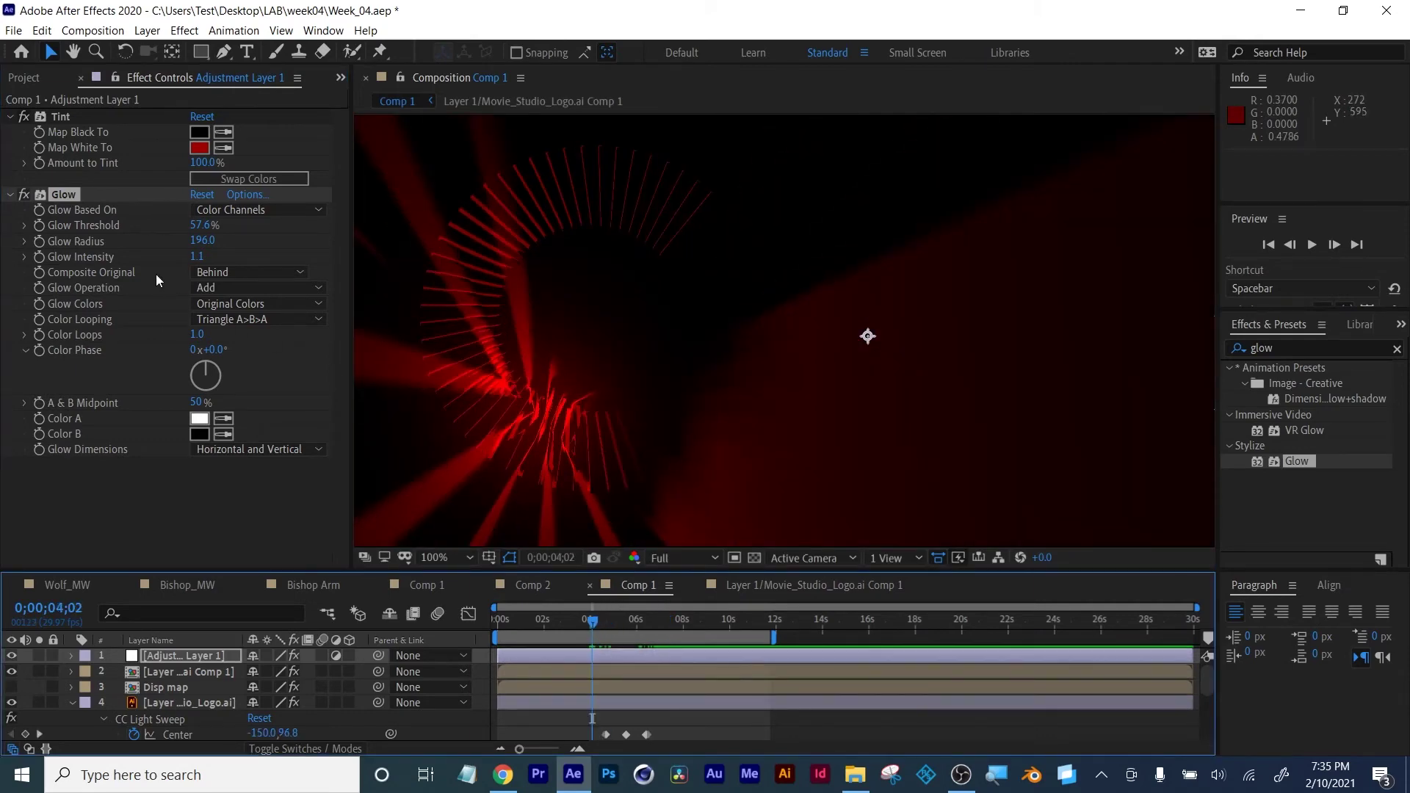
{"action": "left_click", "coordinate": [23, 195]}
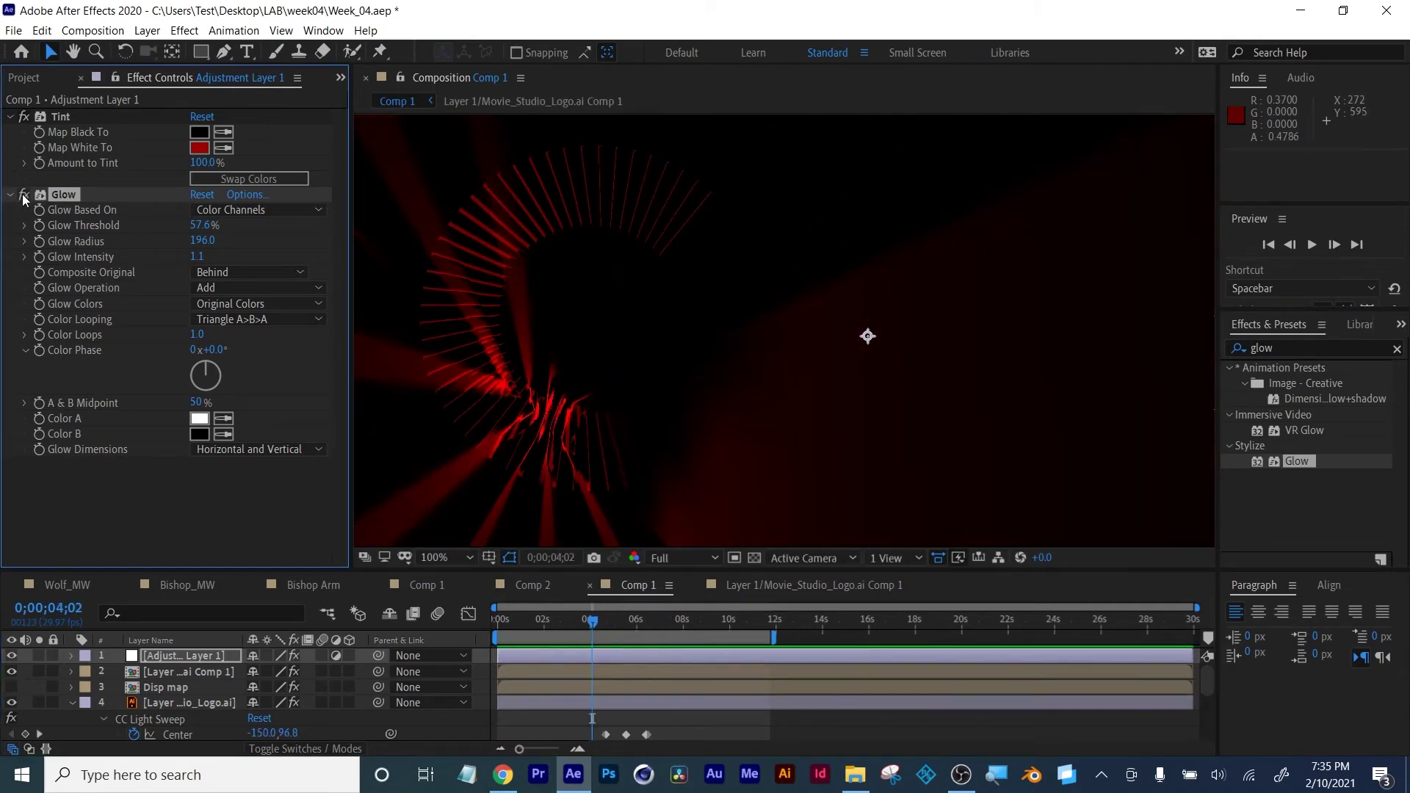
{"action": "left_click", "coordinate": [23, 195]}
{"action": "left_click", "coordinate": [23, 195]}
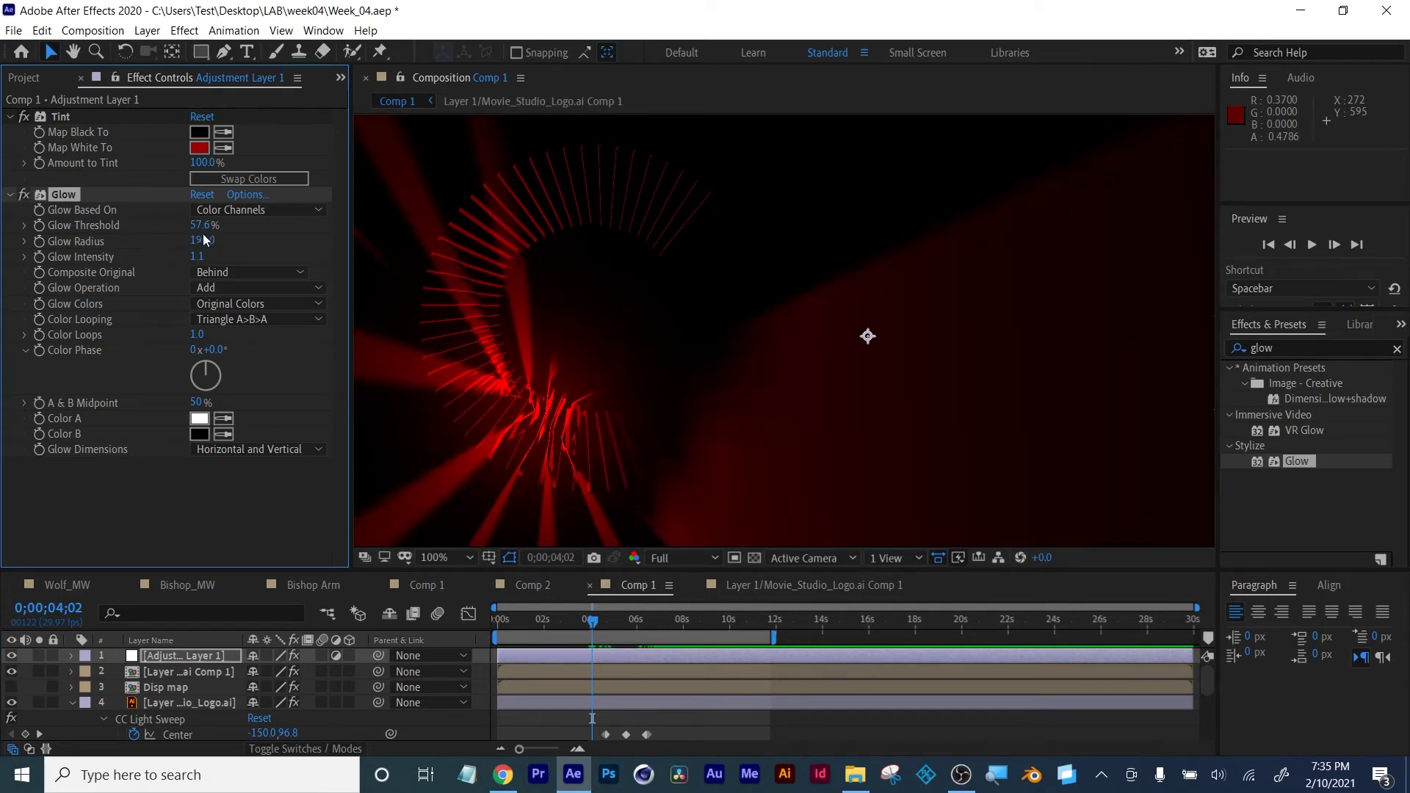
Set the Glow Threshold to 50.6% and compare the light rays with Glow off and on
{"action": "left_click_drag", "start_coordinate": [209, 225], "coordinate": [184, 226]}
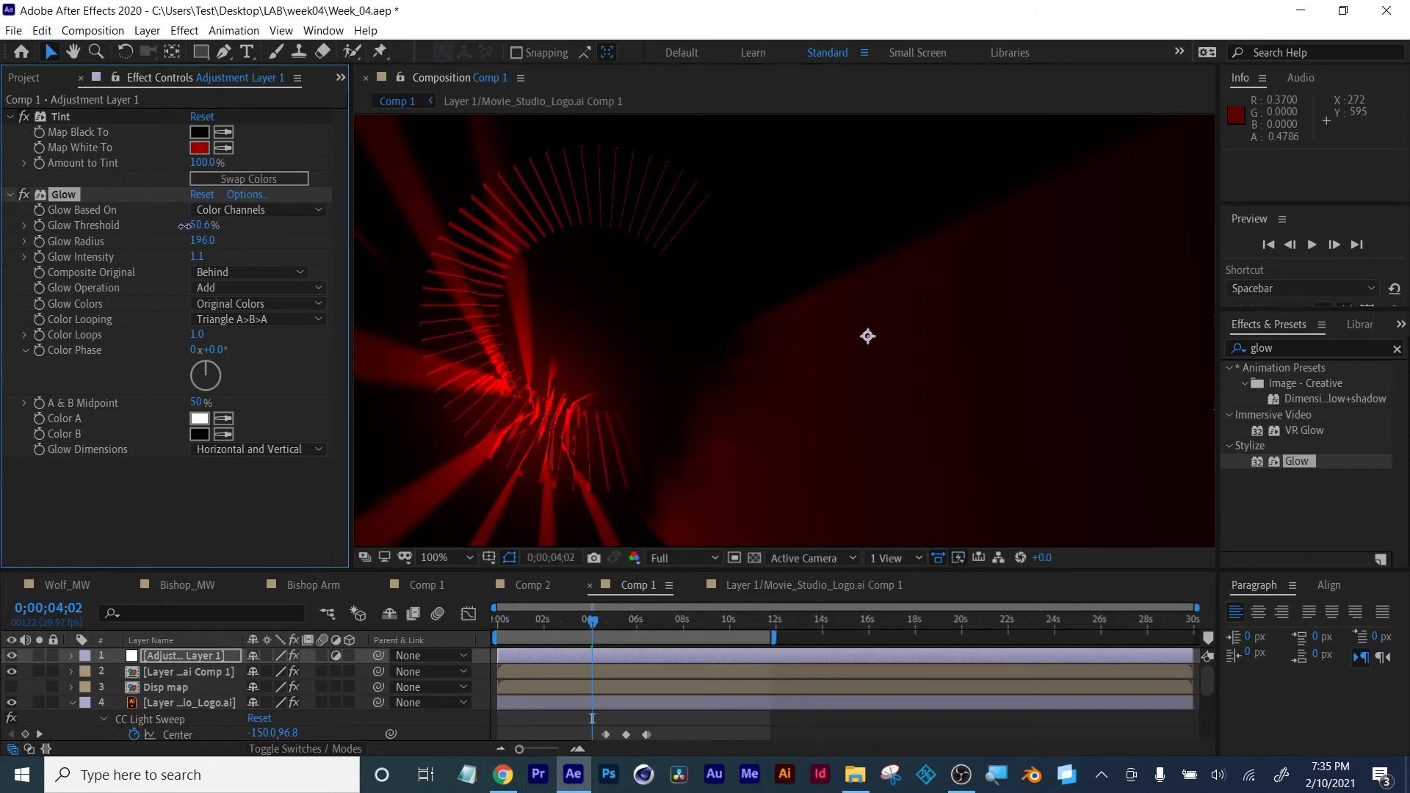
{"action": "left_click", "coordinate": [24, 195]}
{"action": "left_click", "coordinate": [25, 195]}
{"action": "mouse_move", "coordinate": [597, 621]}
{"action": "left_mouse_down"}
{"action": "mouse_move", "coordinate": [623, 621]}
{"action": "mouse_move", "coordinate": [596, 621]}
{"action": "left_mouse_up"}
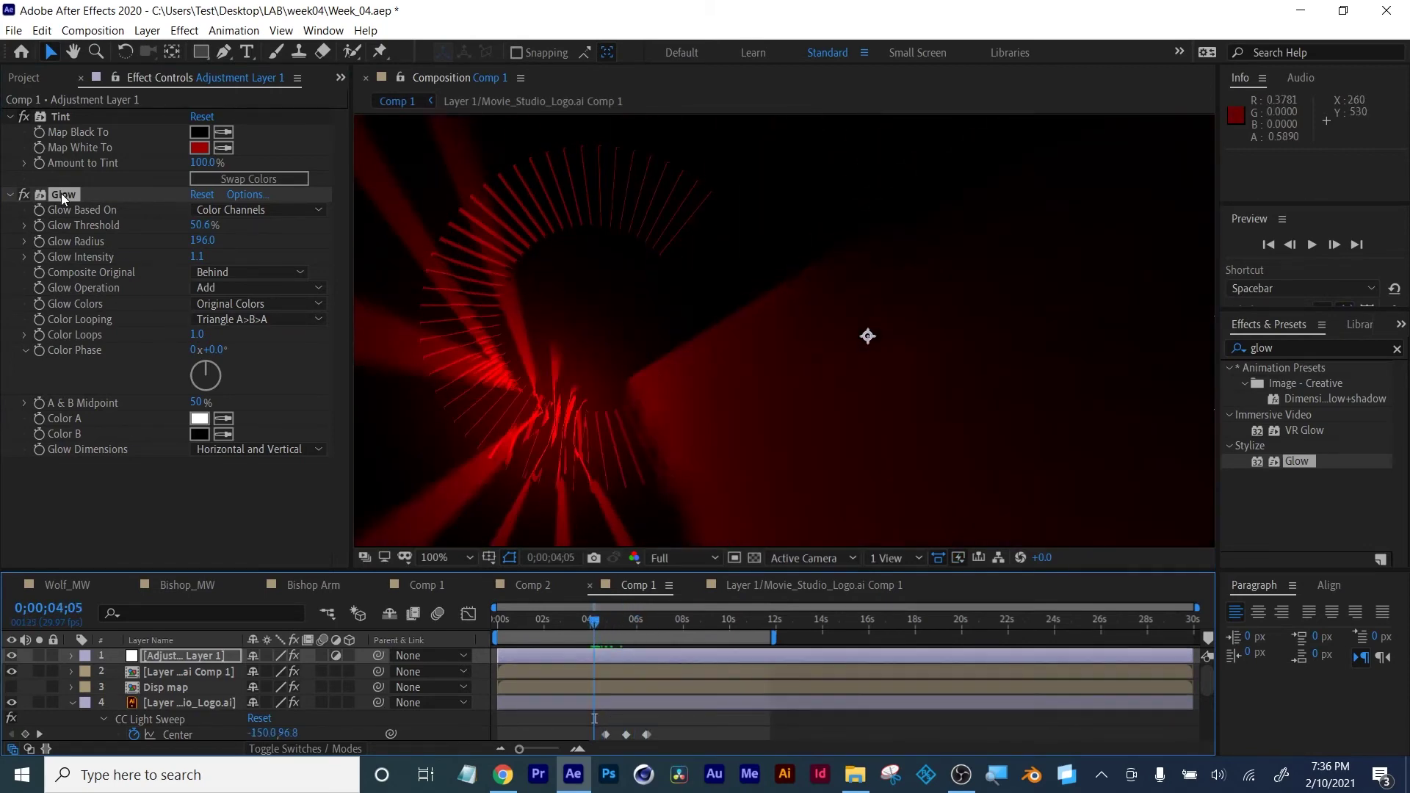
Duplicate the Glow effect and give the copy a Threshold of 48.6%, Radius of 652 and Intensity of 0.9
{"action": "left_click", "coordinate": [60, 194]}
{"action": "key", "text": "ctrl+d"}
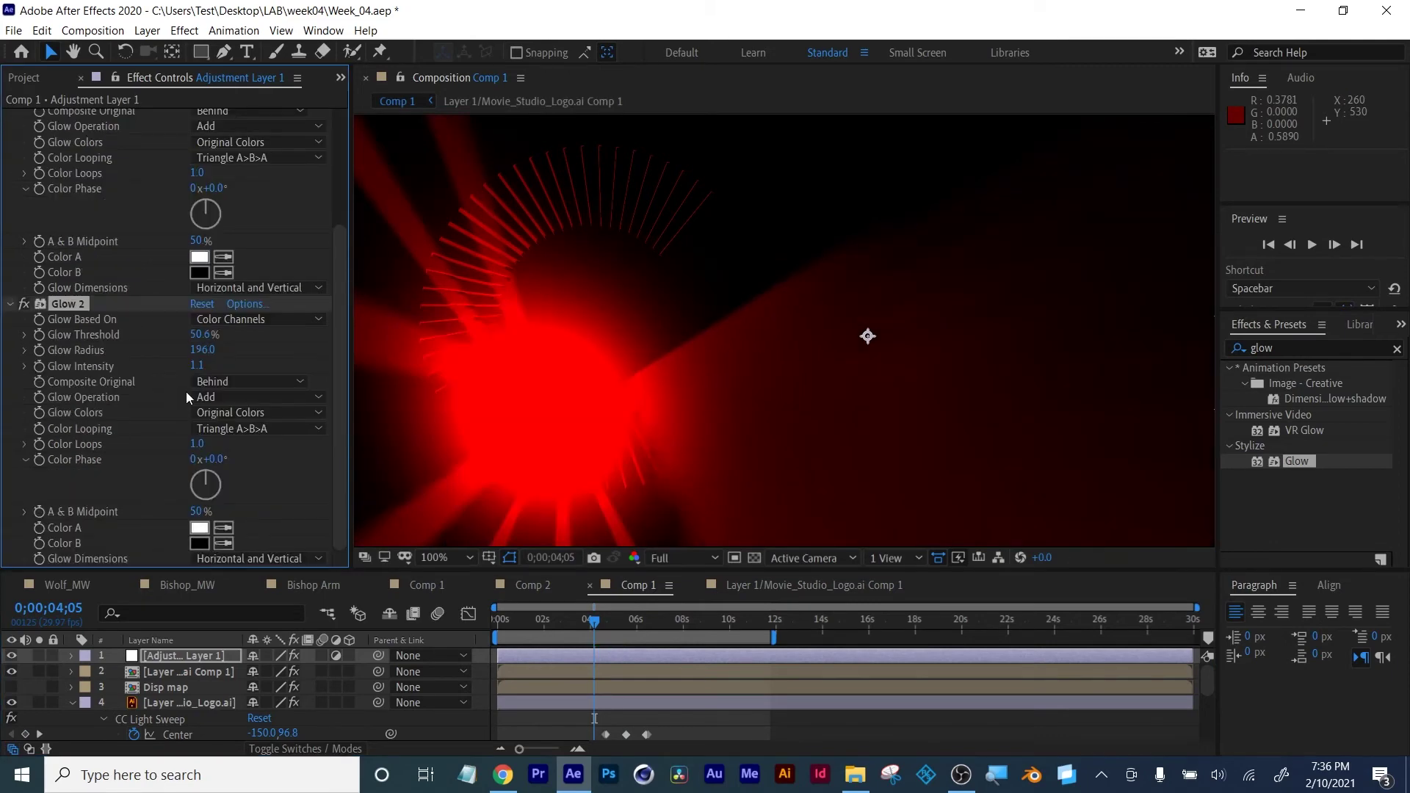
{"action": "left_click_drag", "start_coordinate": [202, 349], "coordinate": [412, 371]}
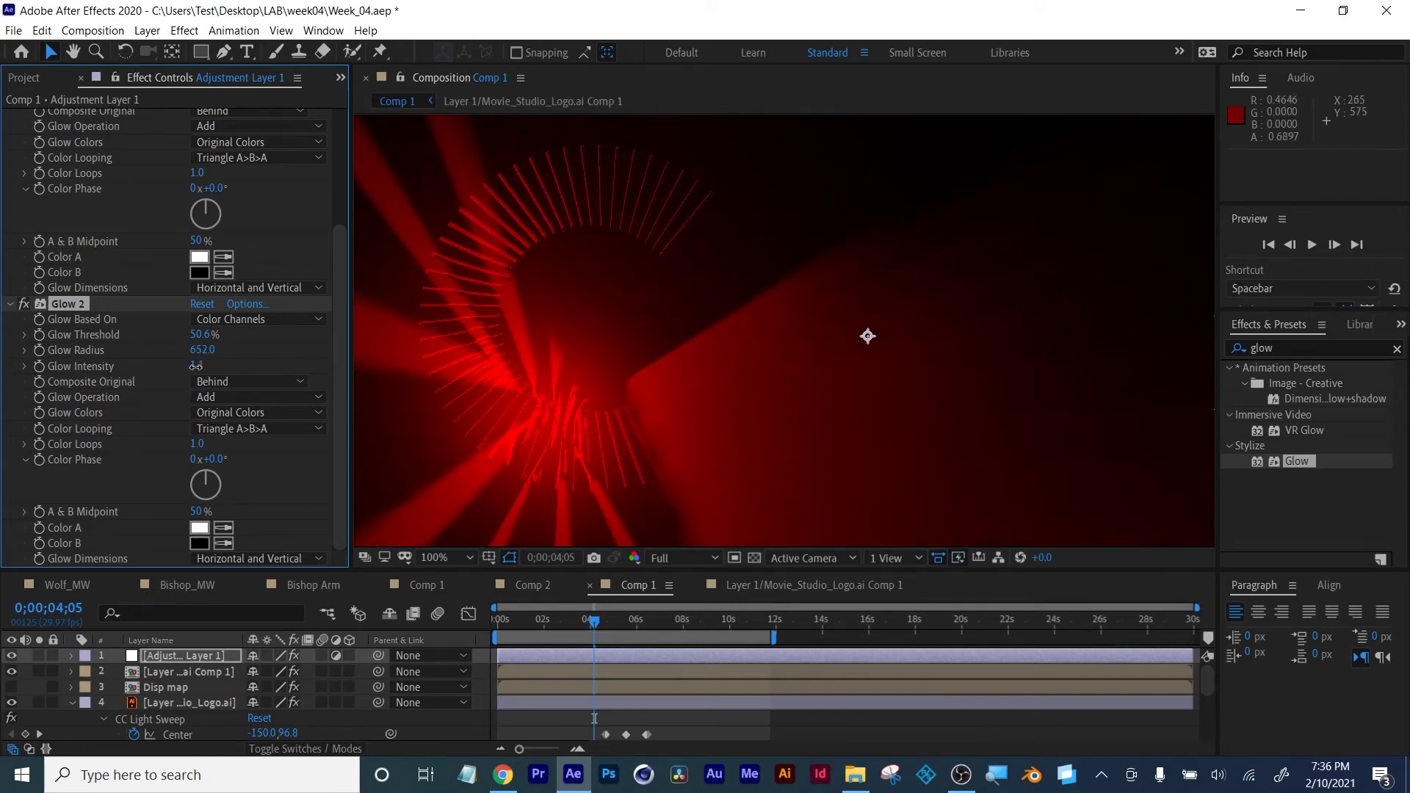
{"action": "mouse_move", "coordinate": [196, 365]}
{"action": "left_mouse_down"}
{"action": "mouse_move", "coordinate": [189, 338]}
{"action": "mouse_move", "coordinate": [157, 354]}
{"action": "mouse_move", "coordinate": [187, 354]}
{"action": "left_mouse_up"}
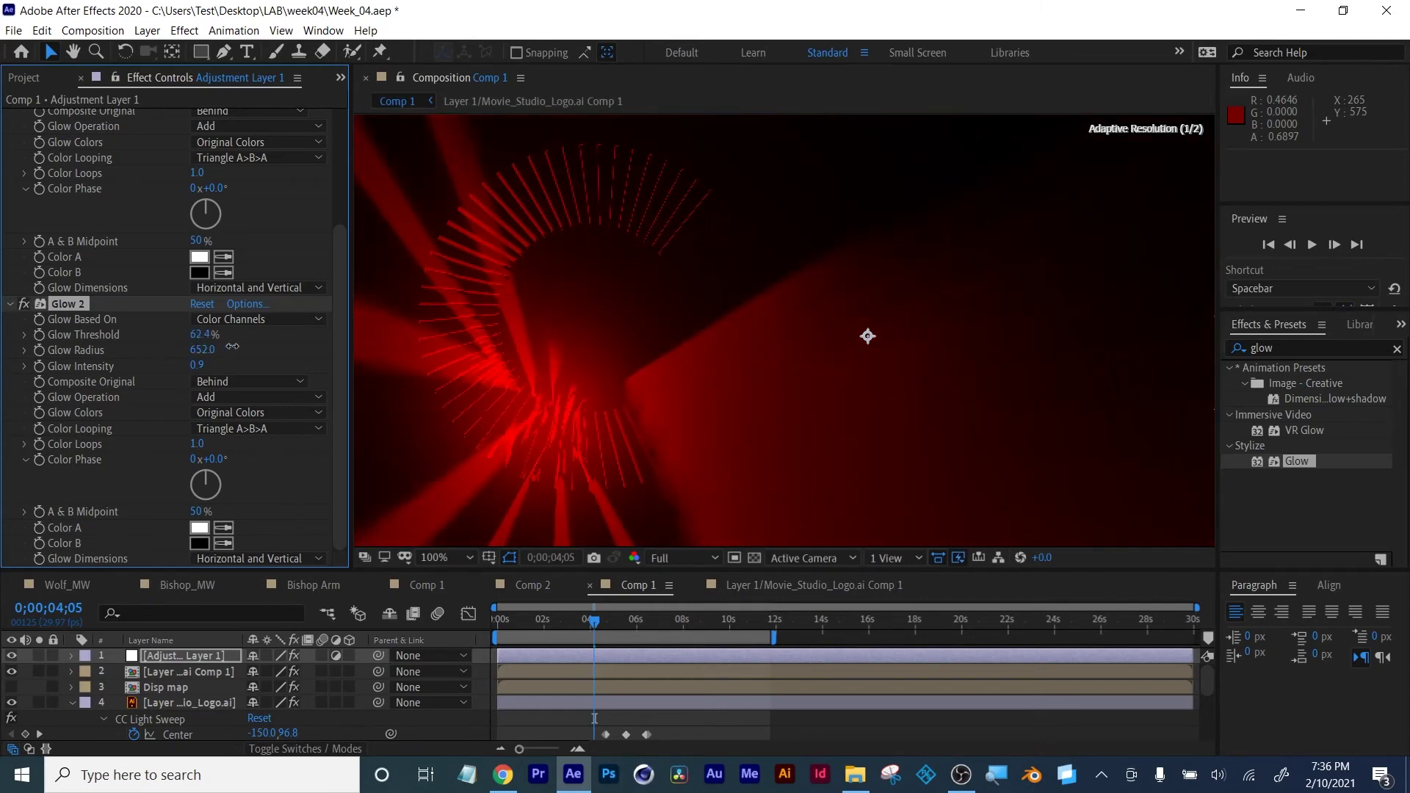
{"action": "left_click_drag", "start_coordinate": [204, 348], "coordinate": [198, 349]}
Compare the light rays with Glow 2 off and on, scrub to 0;00;05;07, and delete Glow 2
{"action": "left_click", "coordinate": [23, 304]}
{"action": "left_click", "coordinate": [22, 305]}
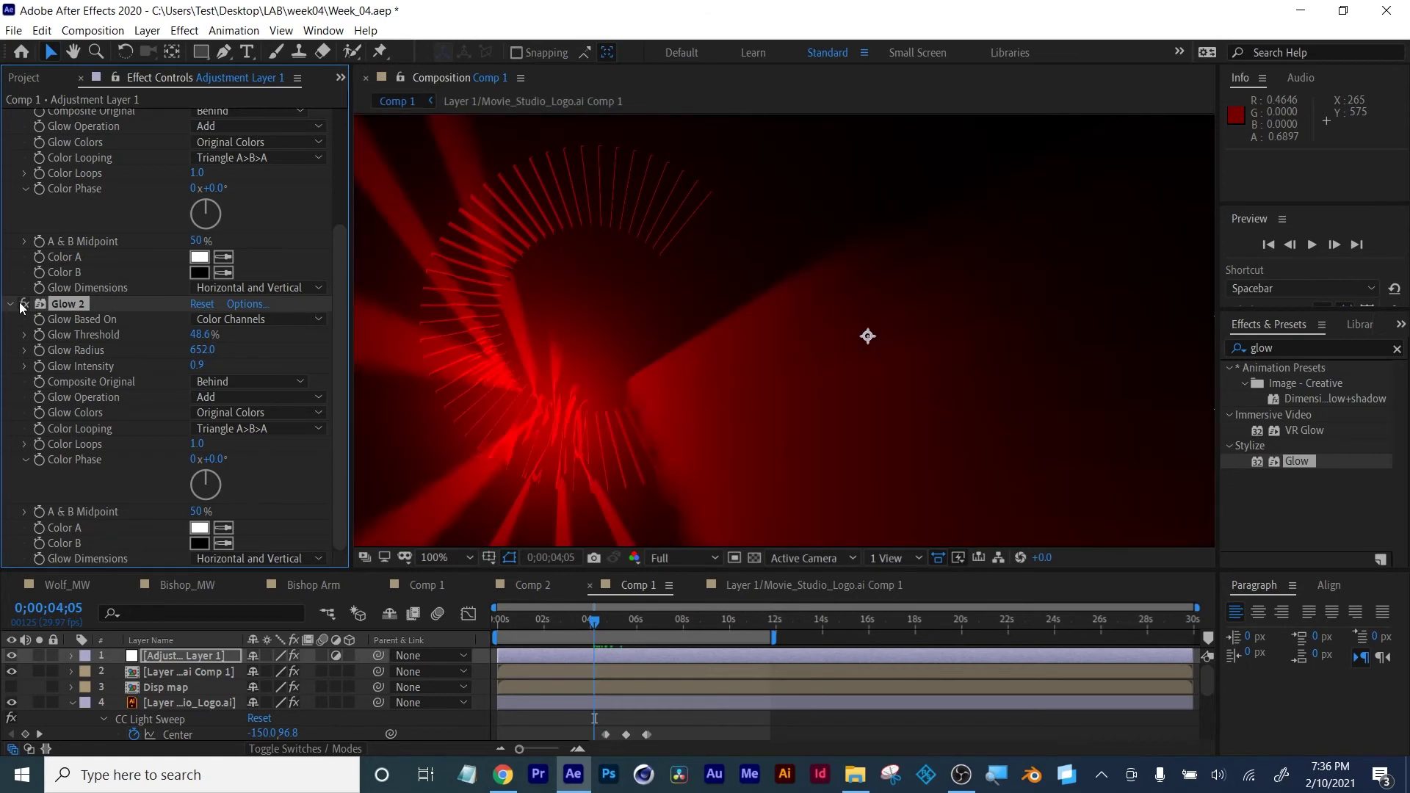
{"action": "left_click_drag", "start_coordinate": [587, 611], "coordinate": [619, 605]}
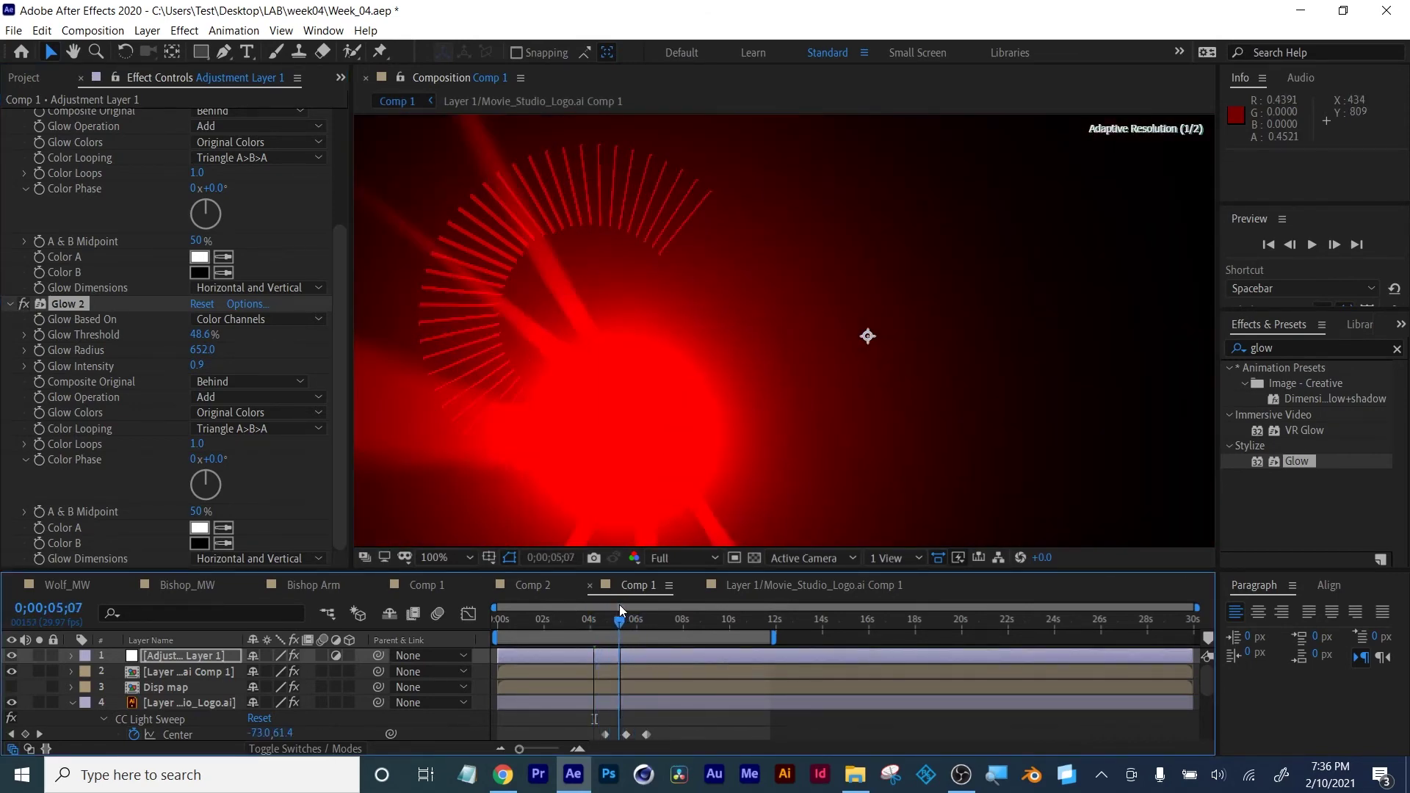
{"action": "left_click", "coordinate": [22, 303]}
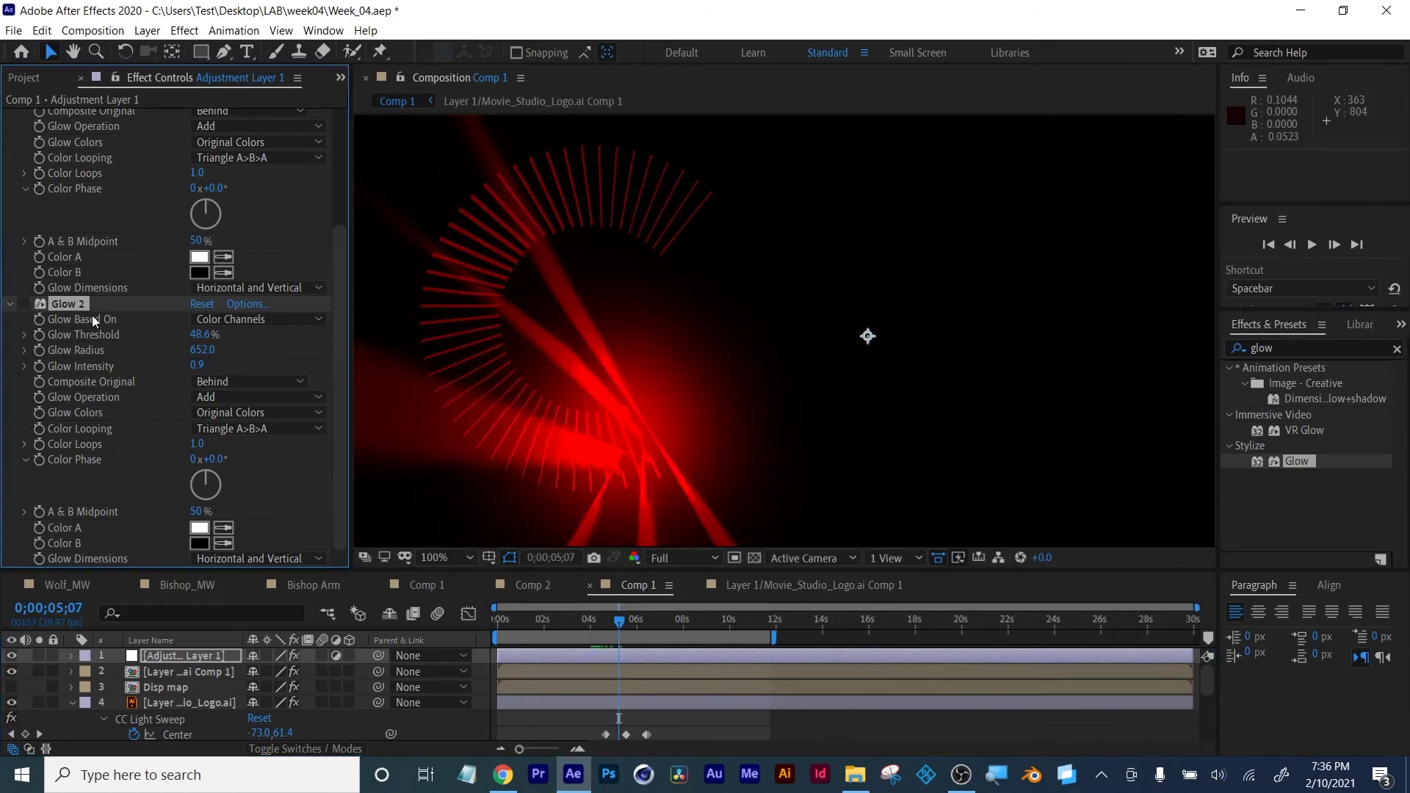
{"action": "key", "text": "Delete"}
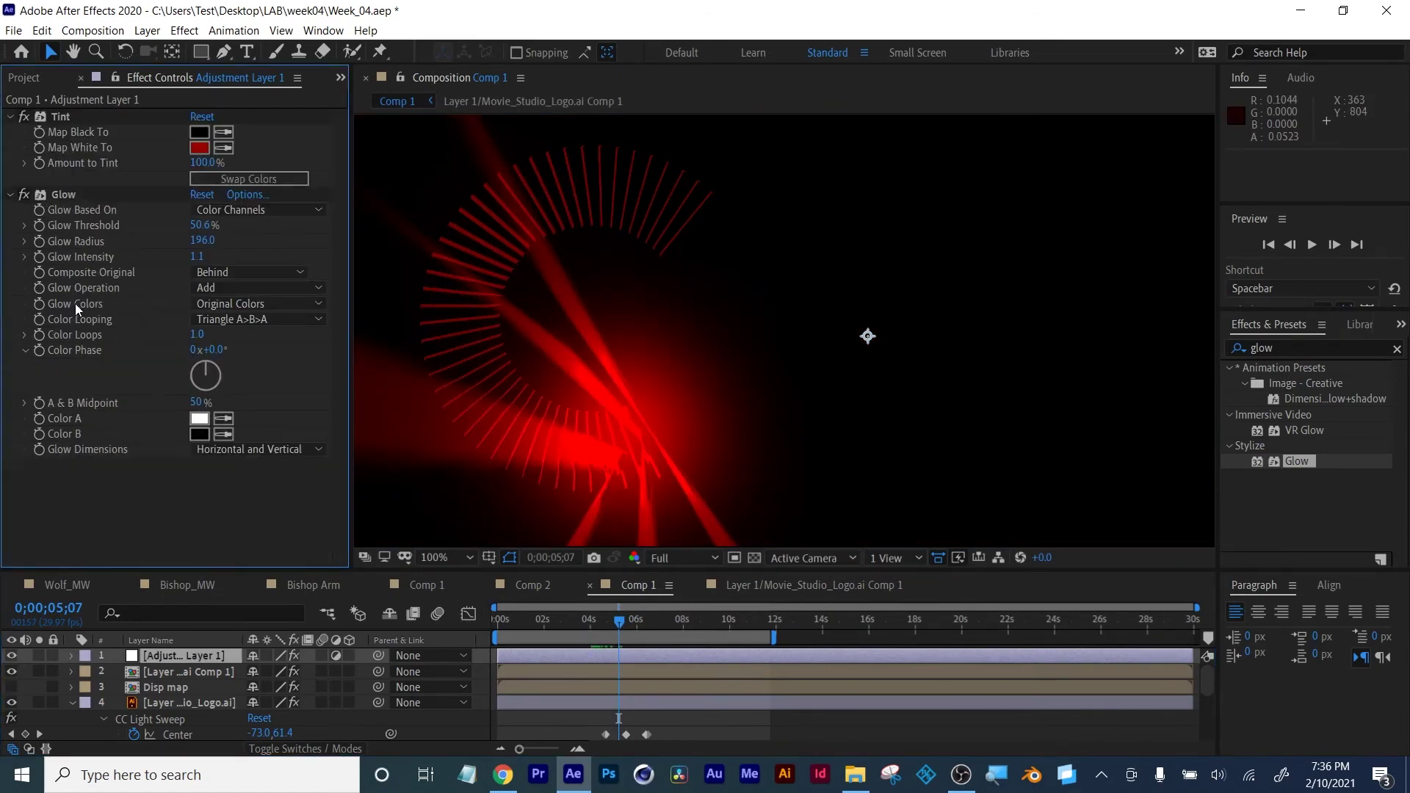
Check the single Glow effect by previewing the logo animation from the beginning, and save the project
{"action": "left_click", "coordinate": [23, 195]}
{"action": "left_click_drag", "start_coordinate": [625, 625], "coordinate": [529, 615]}
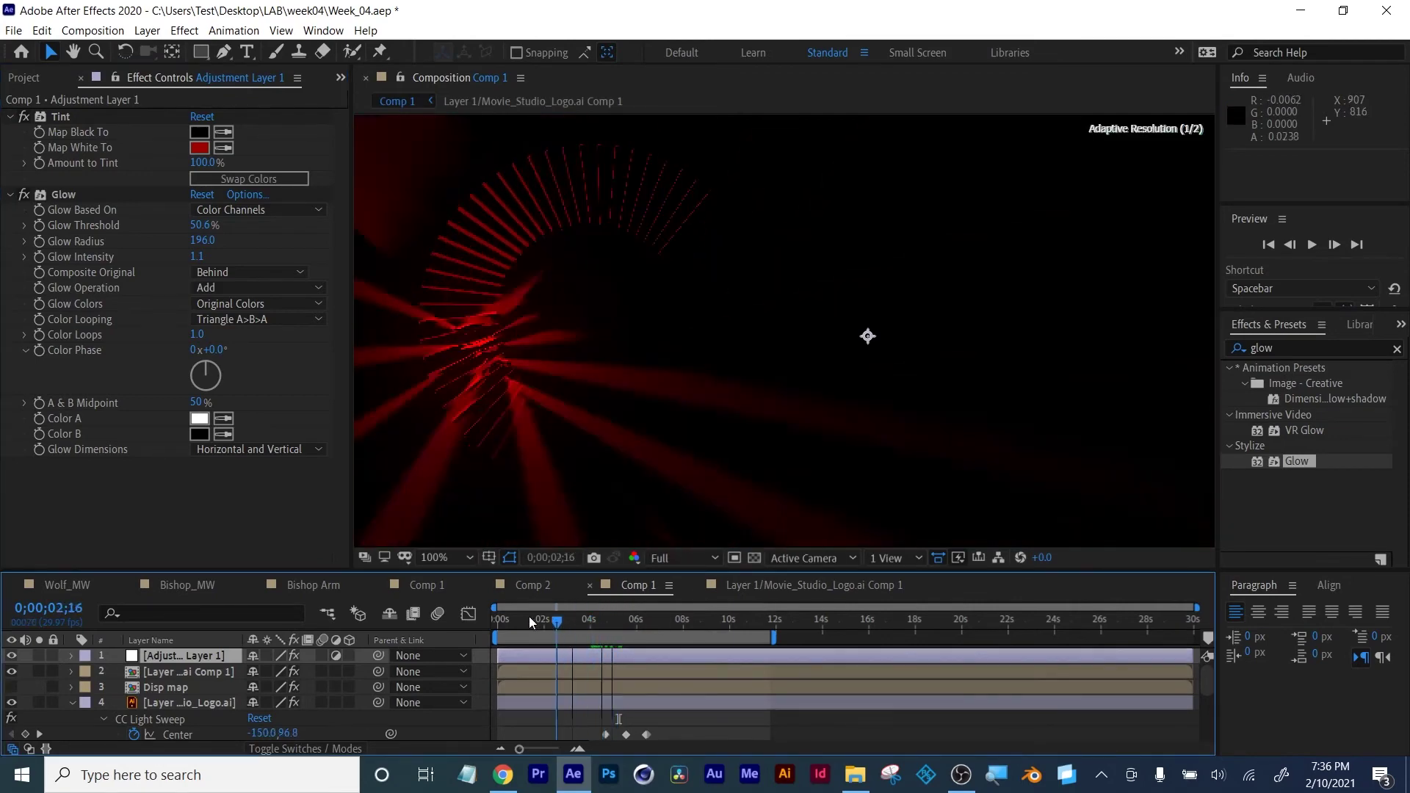
{"action": "key", "text": "space"}
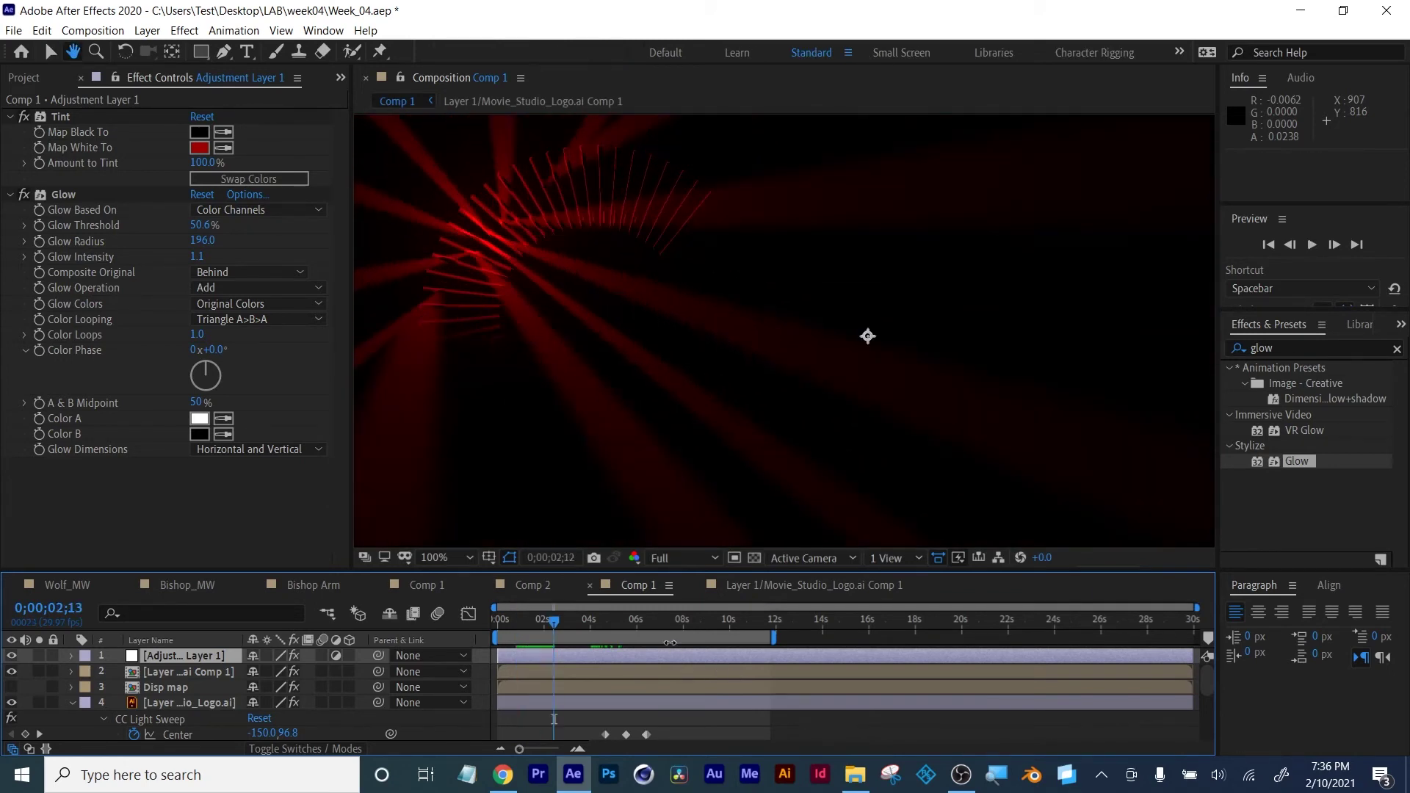
{"action": "key", "text": "ctrl+s"}
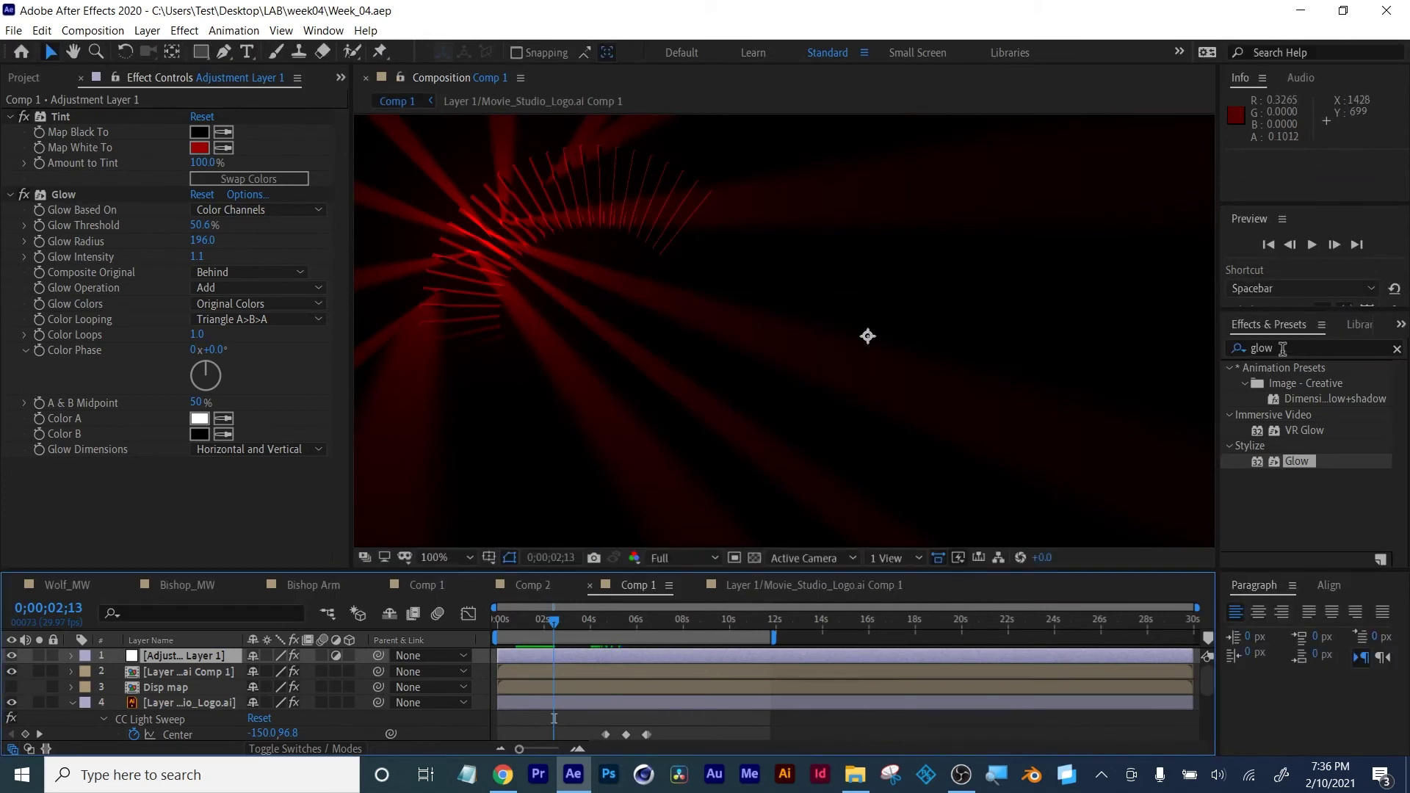
Find the CC Glass effect and apply it to the adjustment layer
{"action": "double_click", "coordinate": [1282, 348]}
{"action": "type", "text": "glss"}
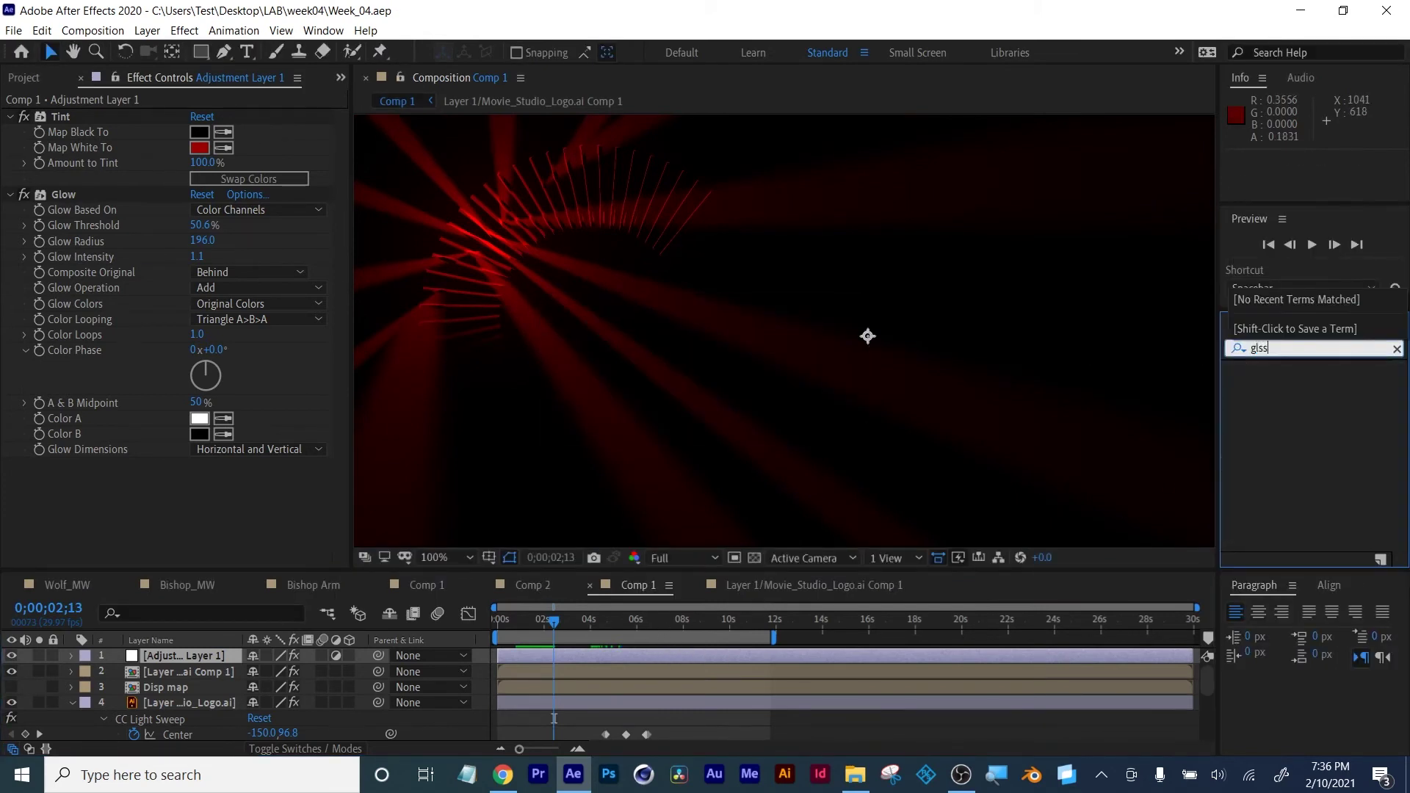
{"action": "key", "text": "BackSpace"}
{"action": "key", "text": "BackSpace"}
{"action": "type", "text": "a"}
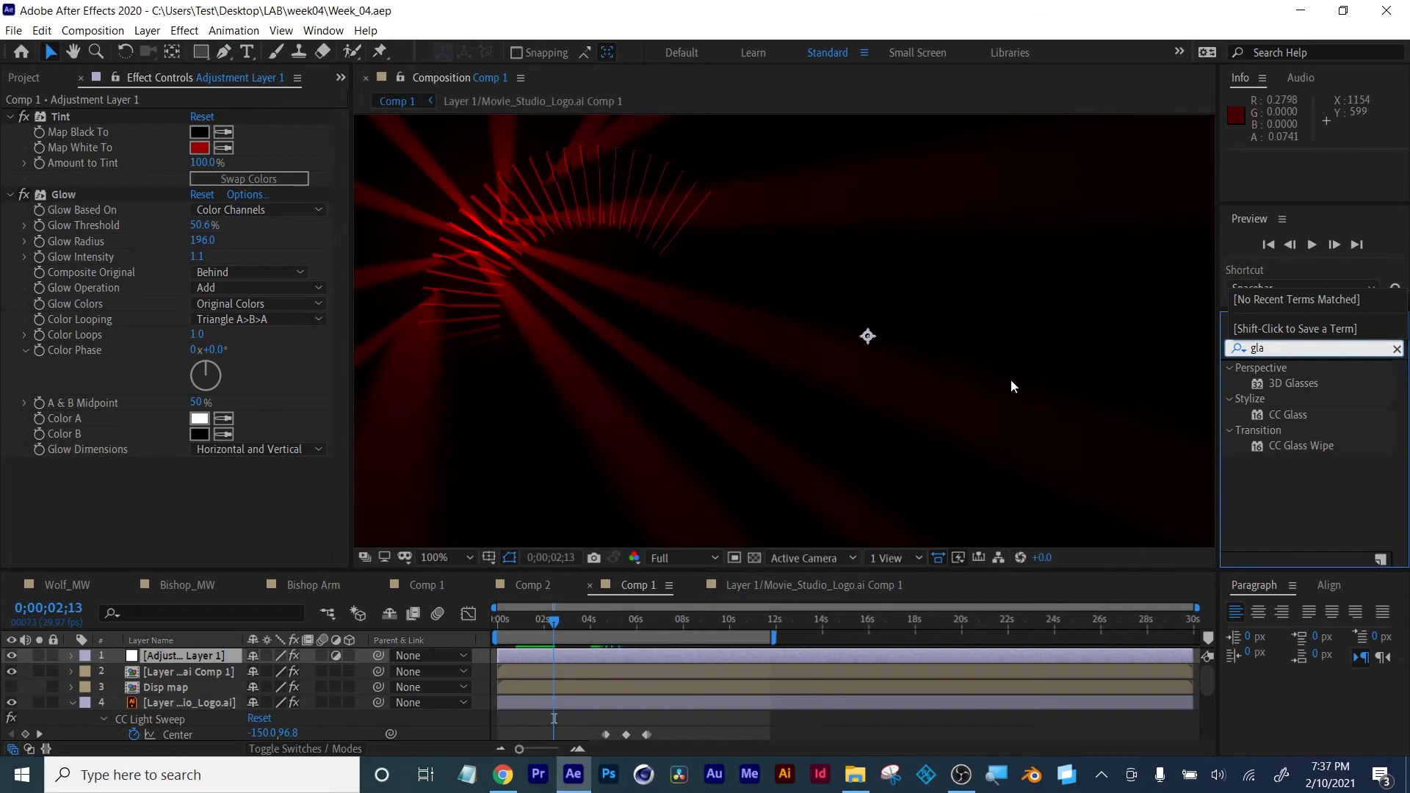
{"action": "left_click_drag", "start_coordinate": [1286, 415], "coordinate": [651, 655]}
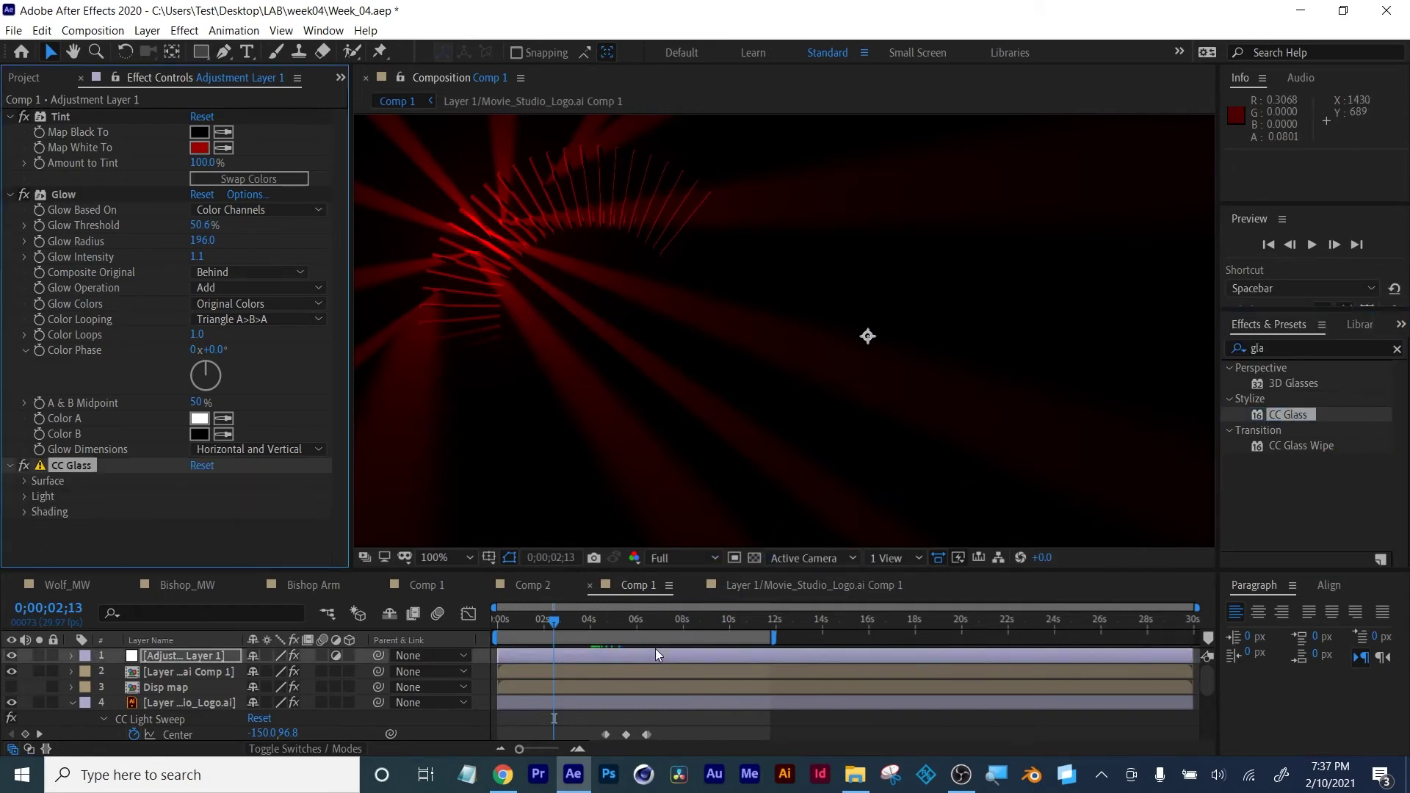
Set the CC Glass Bump Map to the Disp map layer, read with Effects & Masks
{"action": "left_click", "coordinate": [24, 481]}
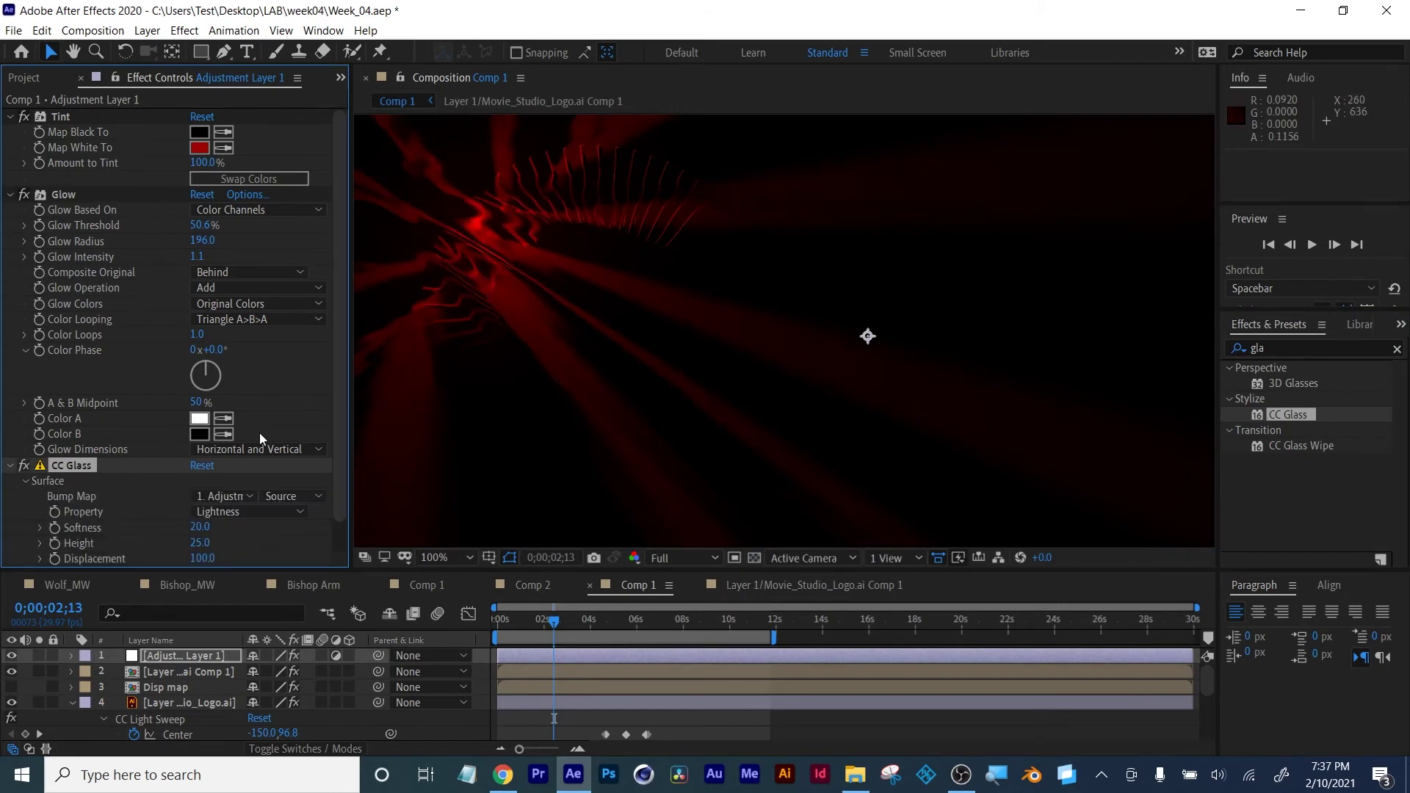
{"action": "scroll", "coordinate": [254, 515], "scroll_direction": "down", "scroll_amount": 1}
{"action": "left_click", "coordinate": [224, 465]}
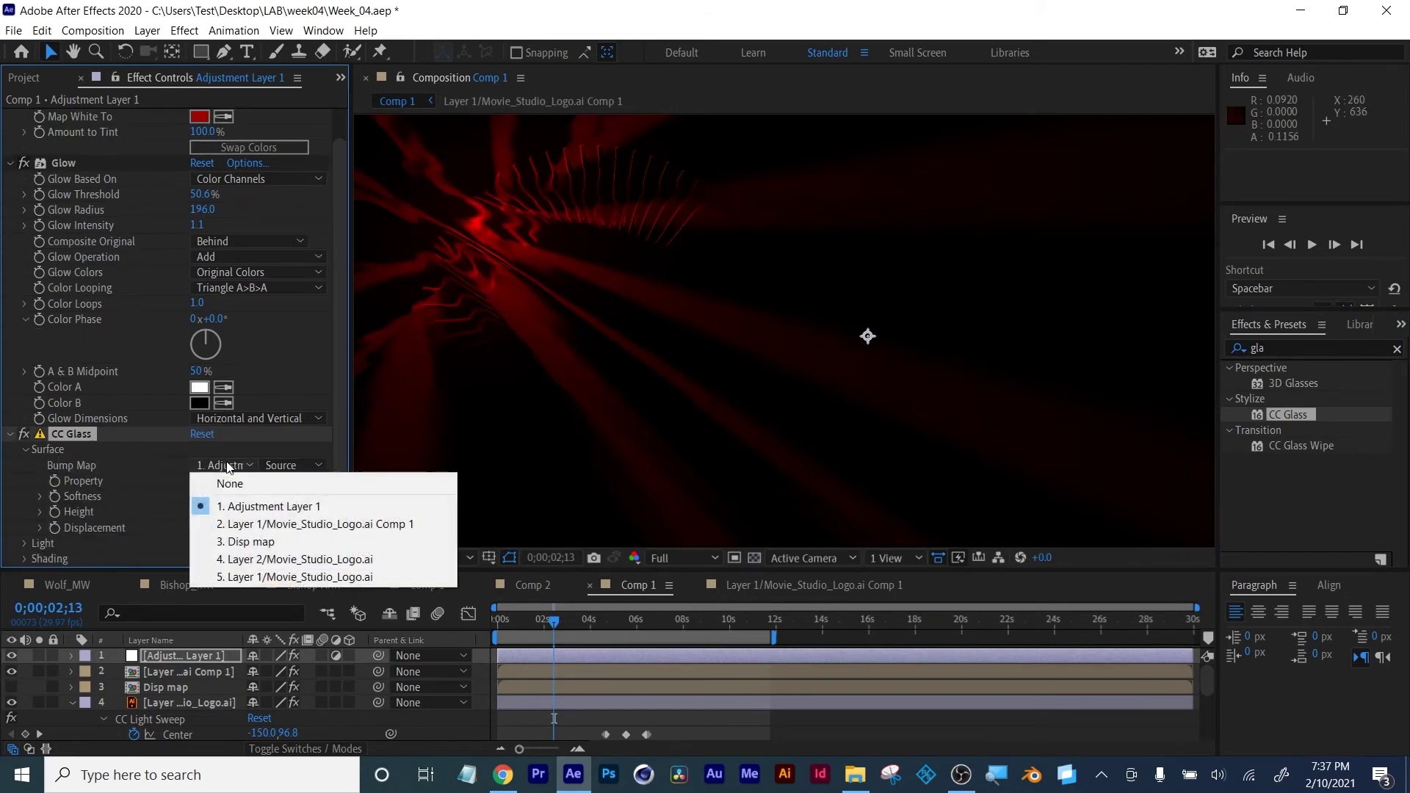
{"action": "left_click", "coordinate": [240, 540]}
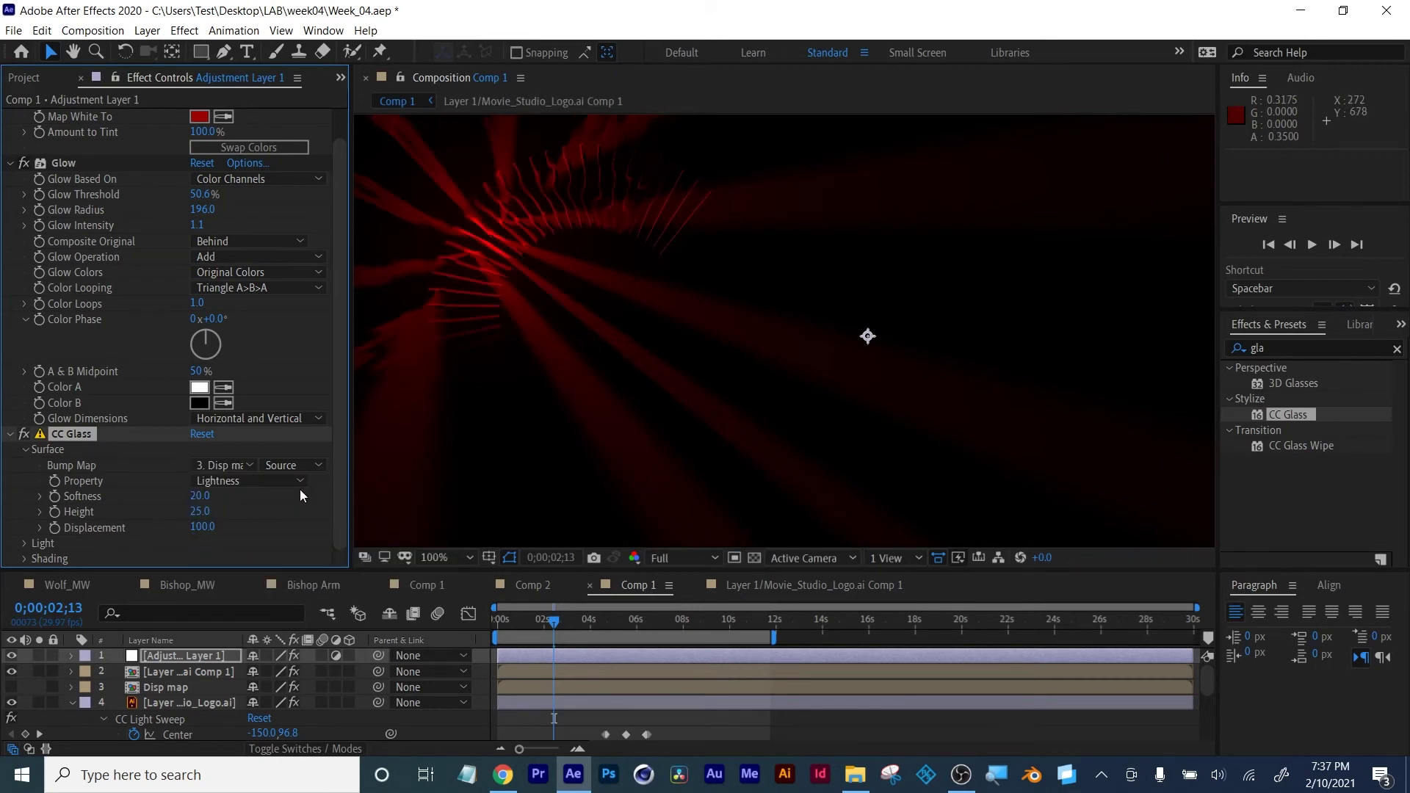
{"action": "left_click", "coordinate": [299, 468]}
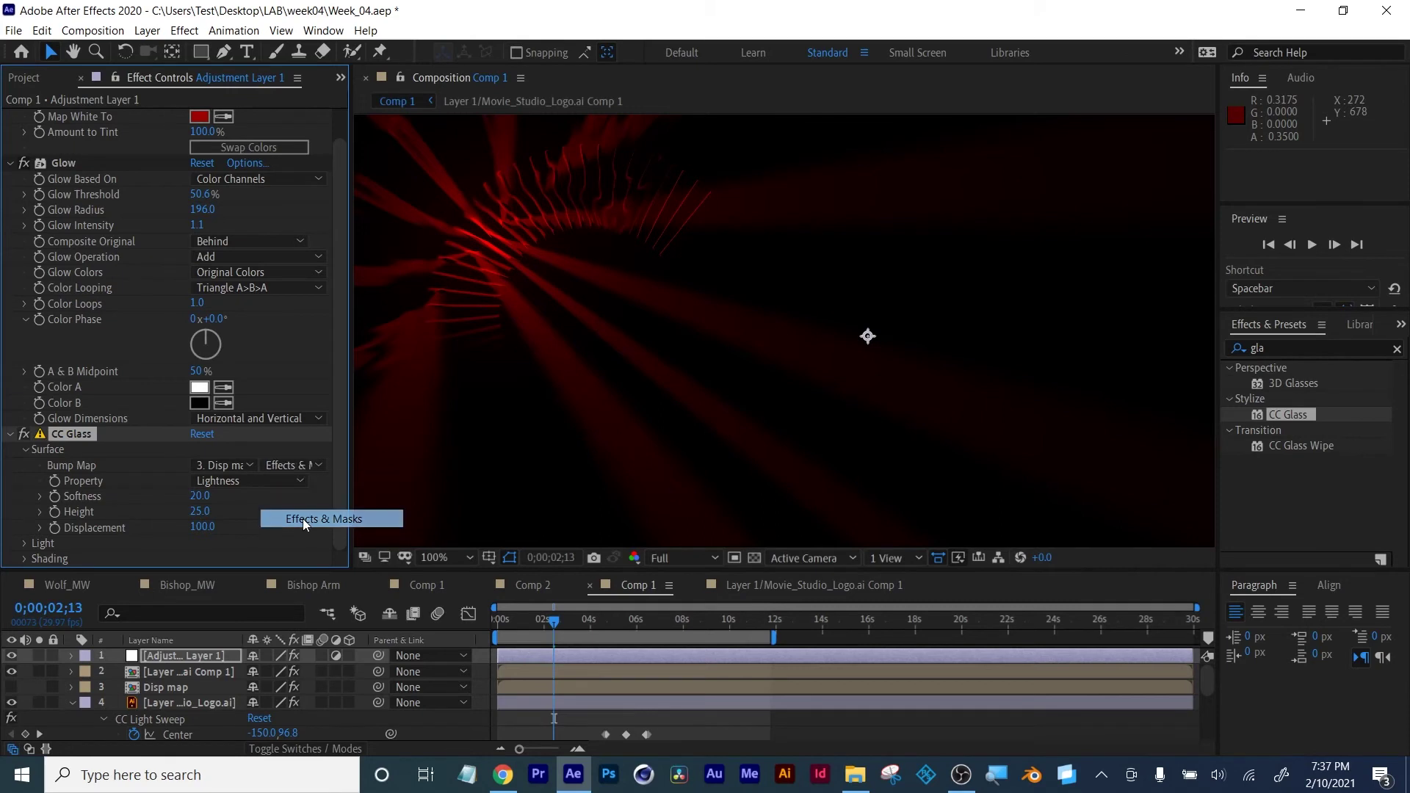
{"action": "left_click", "coordinate": [302, 519]}
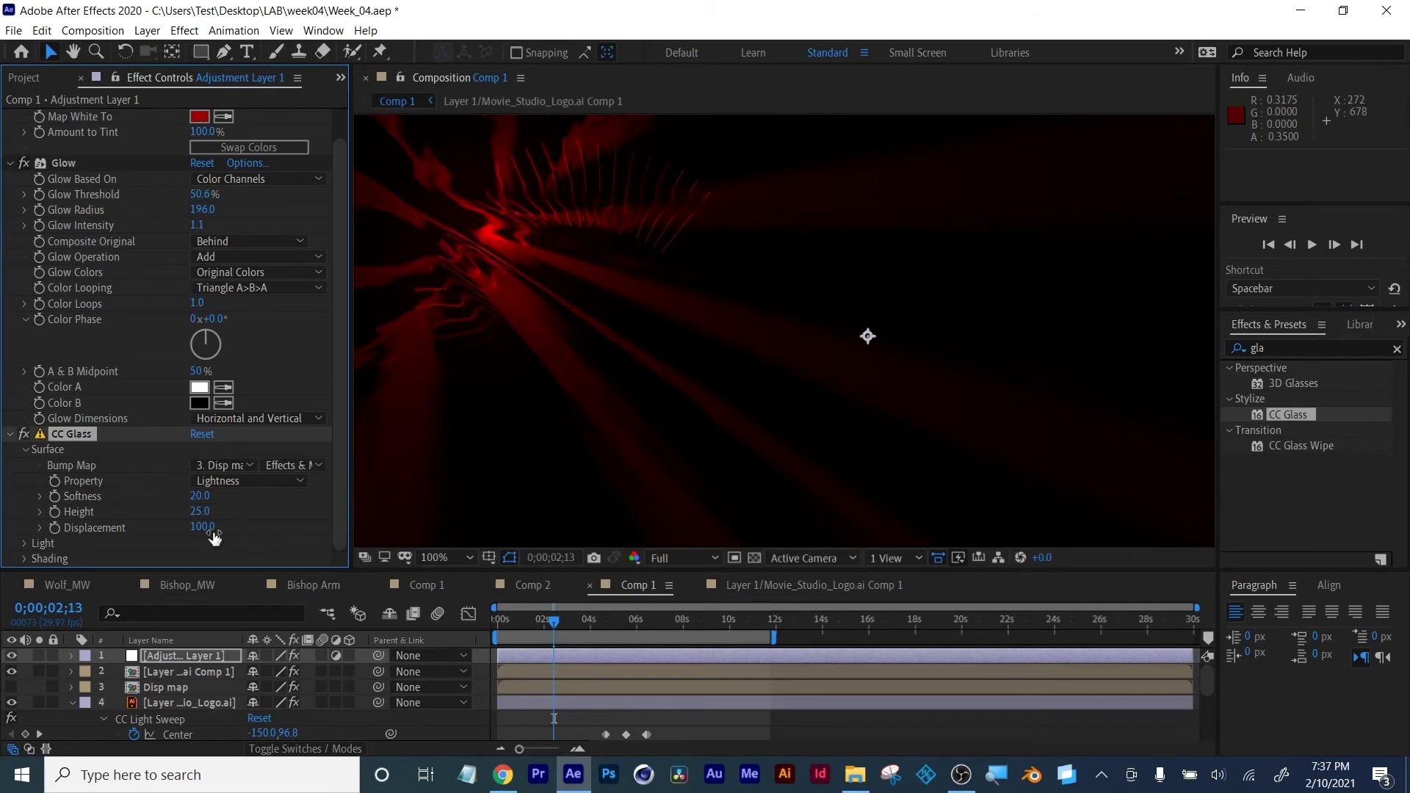
Try another CC Glass Softness, undo the change, and set the Height to 13
{"action": "left_click_drag", "start_coordinate": [203, 497], "coordinate": [213, 495]}
{"action": "key", "text": "ctrl+z"}
{"action": "key", "text": "ctrl+z"}
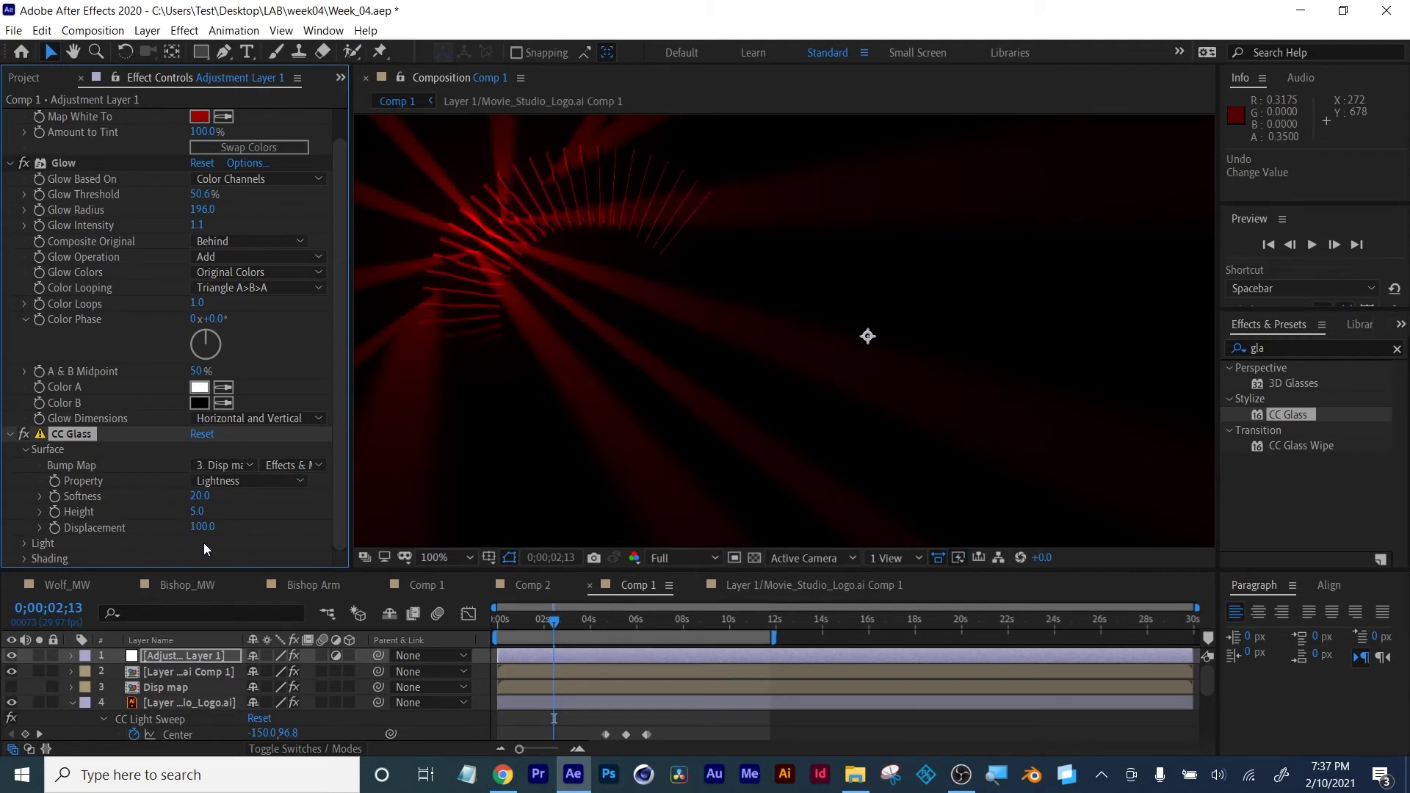
{"action": "left_click_drag", "start_coordinate": [202, 514], "coordinate": [218, 518]}
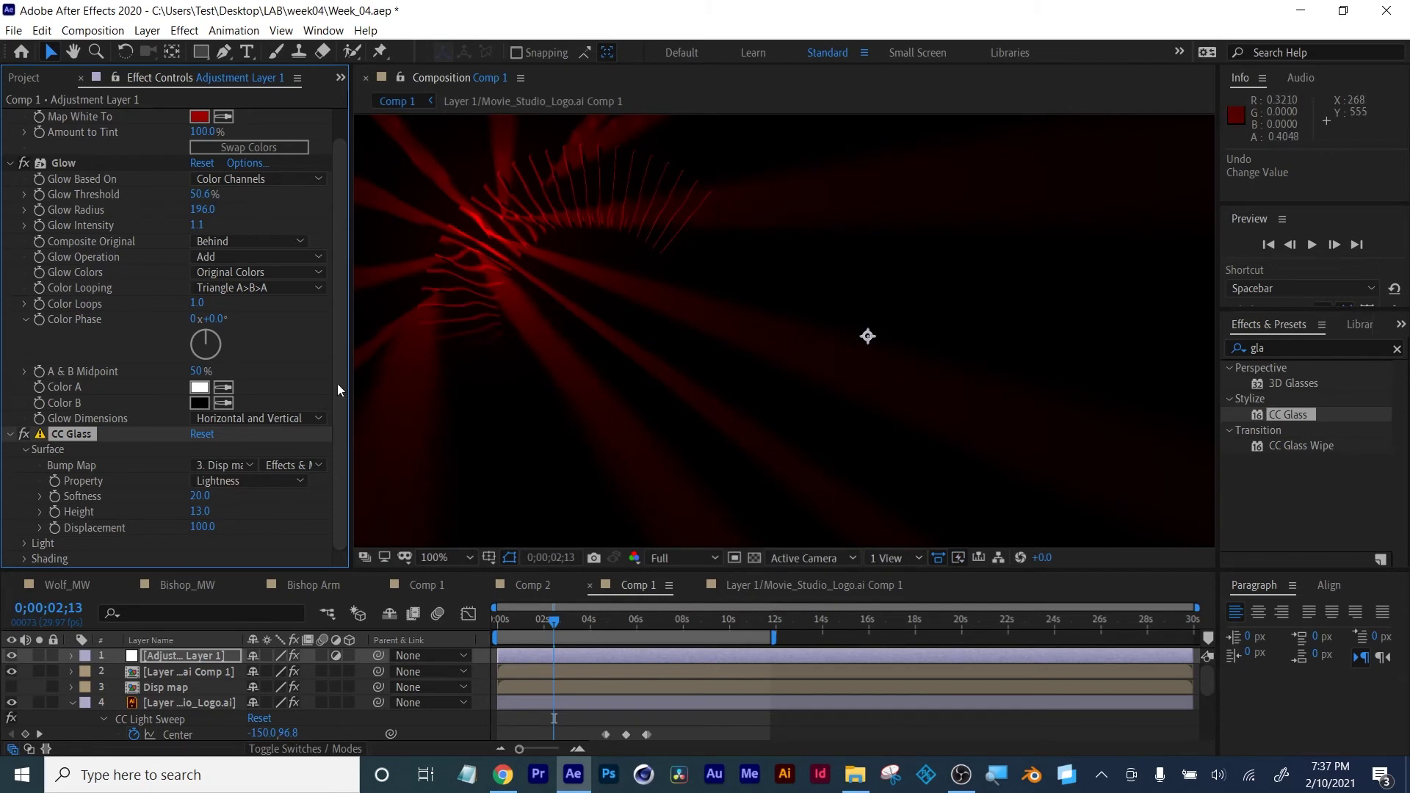
Set the CC Glass Softness to 10.8 and Displacement to 23
{"action": "left_click_drag", "start_coordinate": [198, 496], "coordinate": [282, 488]}
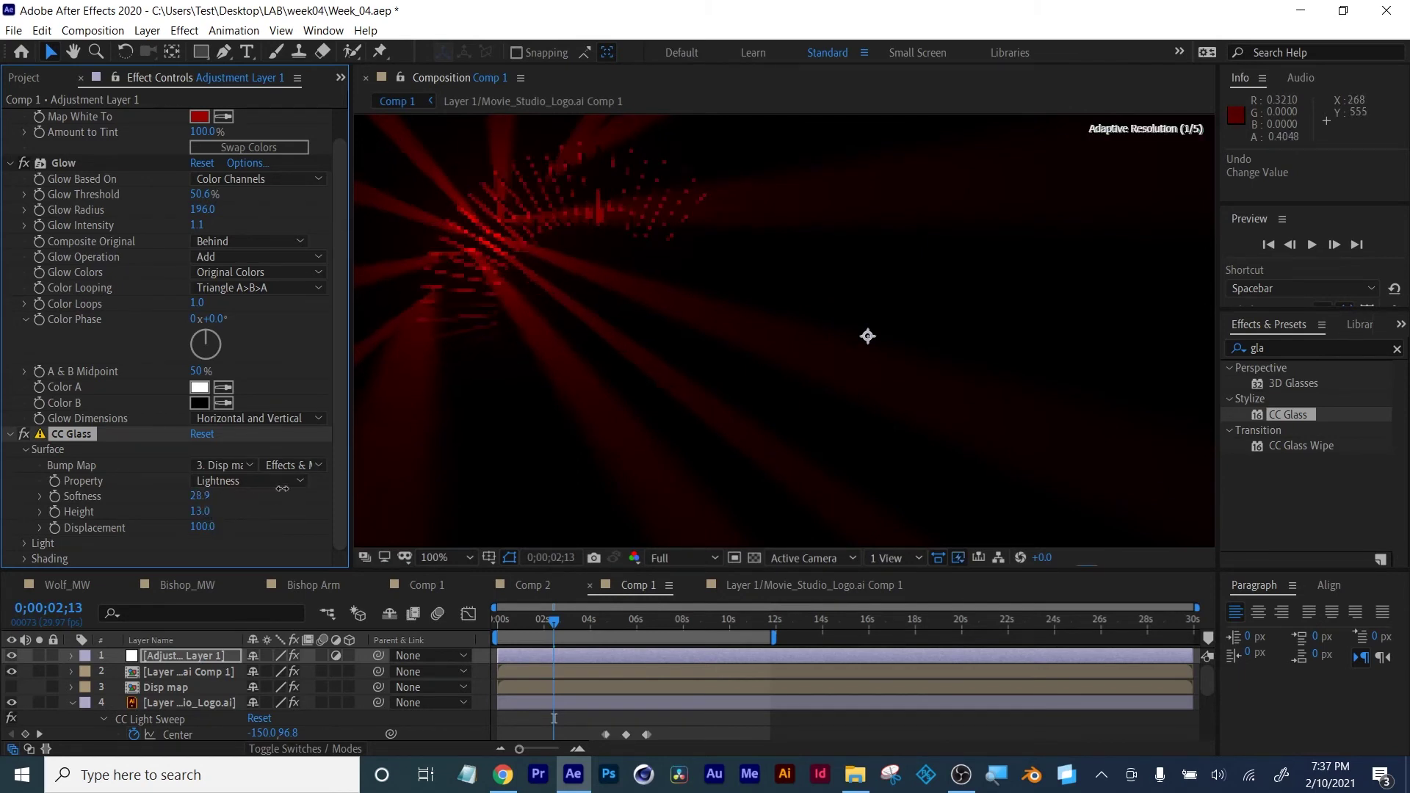
{"action": "left_click_drag", "start_coordinate": [517, 480], "coordinate": [488, 489]}
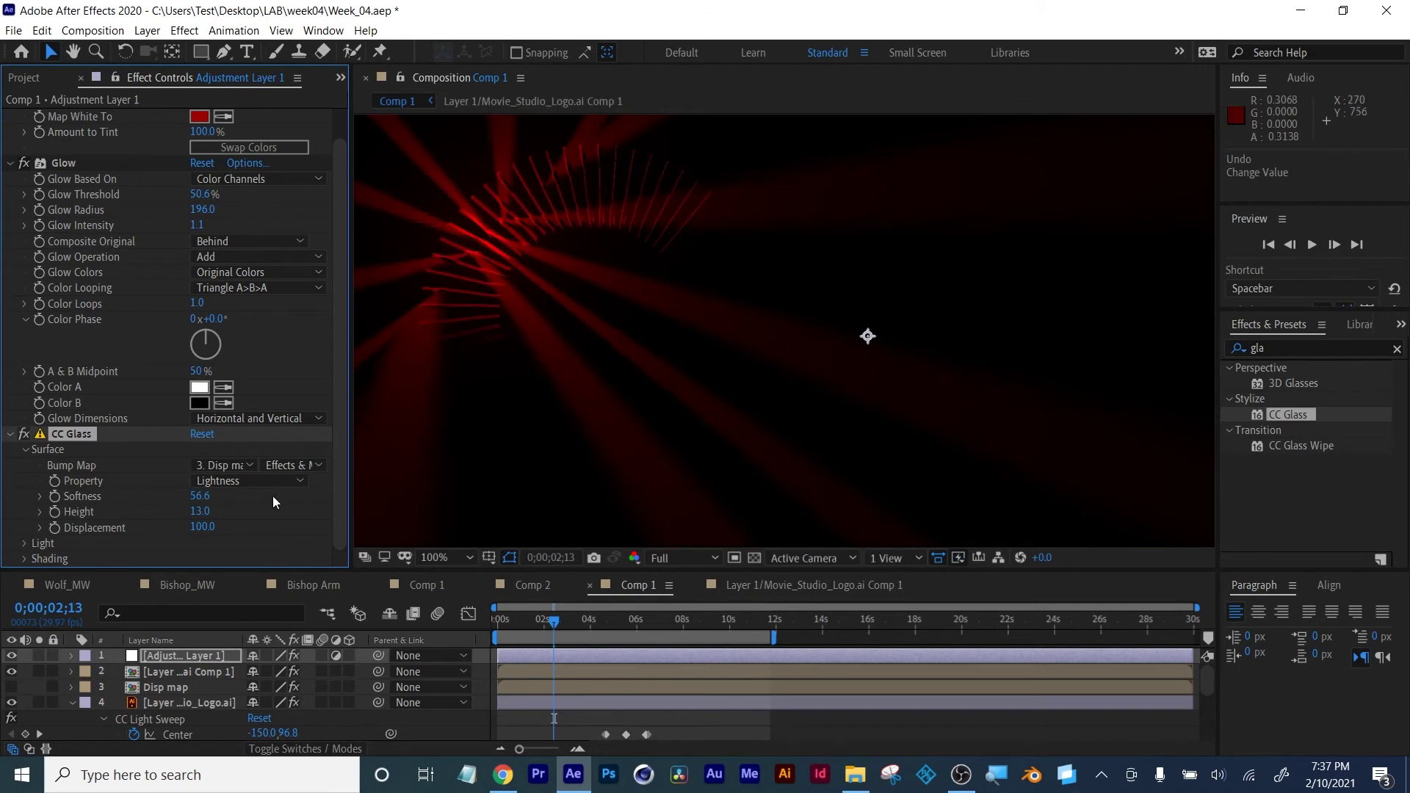
{"action": "left_click_drag", "start_coordinate": [204, 499], "coordinate": [138, 536]}
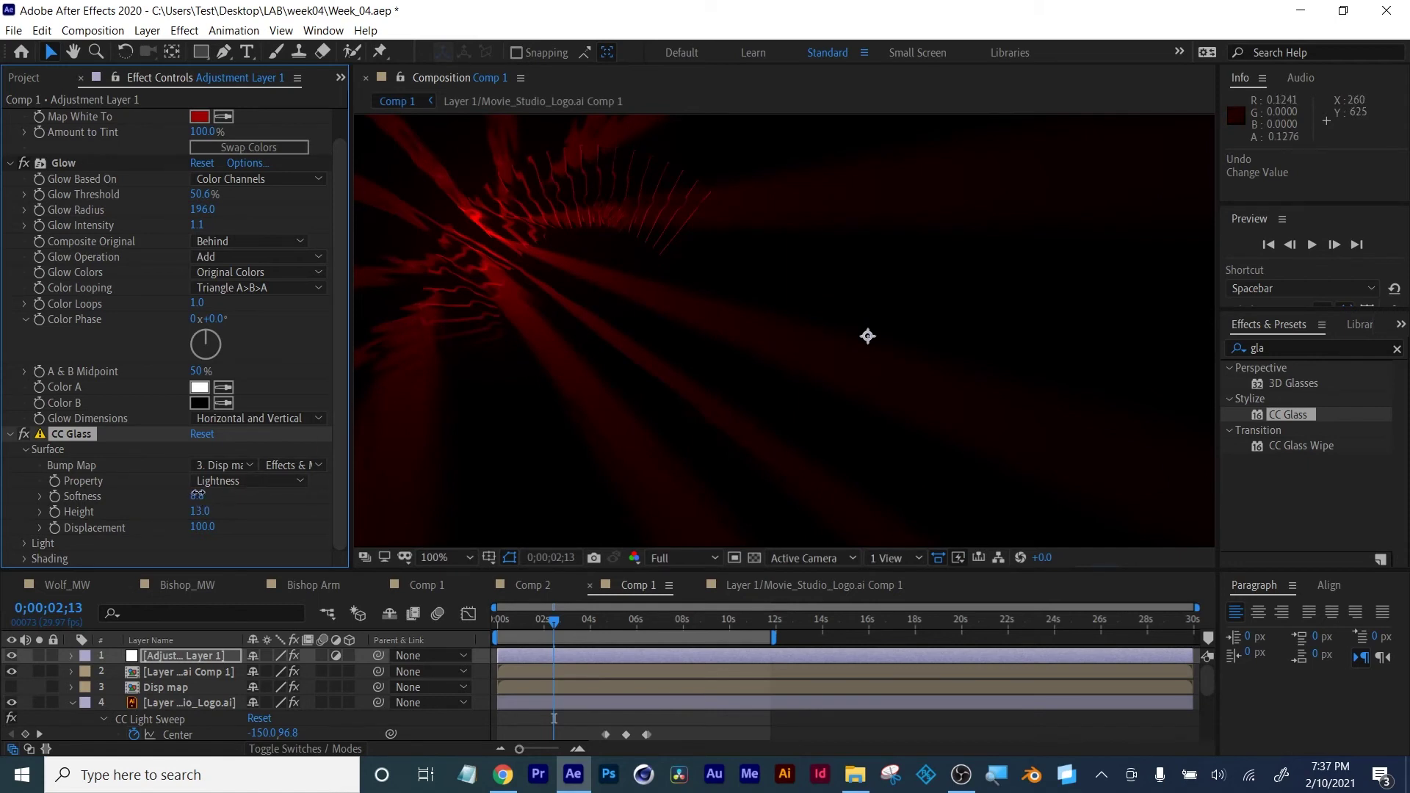
{"action": "left_click_drag", "start_coordinate": [197, 495], "coordinate": [206, 493]}
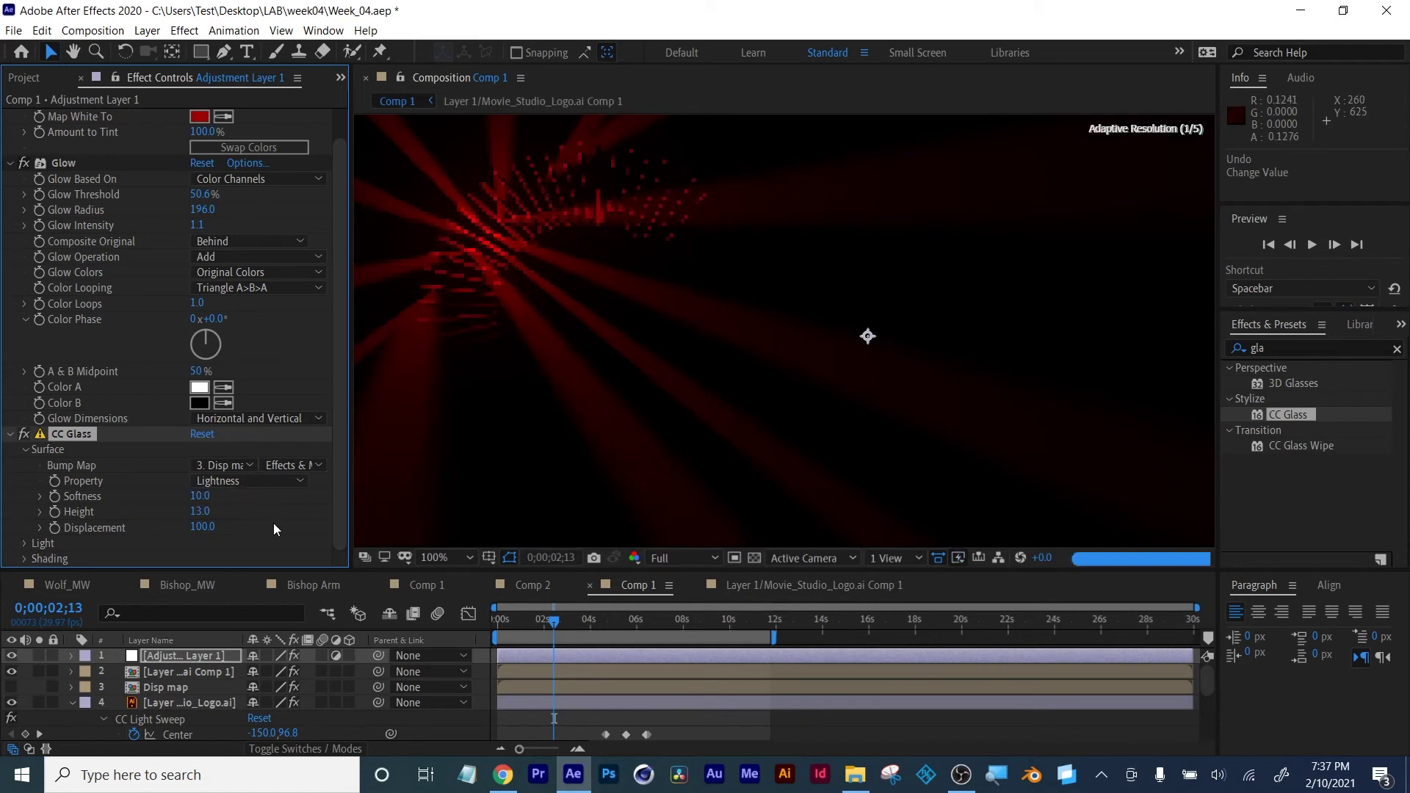
{"action": "left_click_drag", "start_coordinate": [198, 507], "coordinate": [185, 536]}
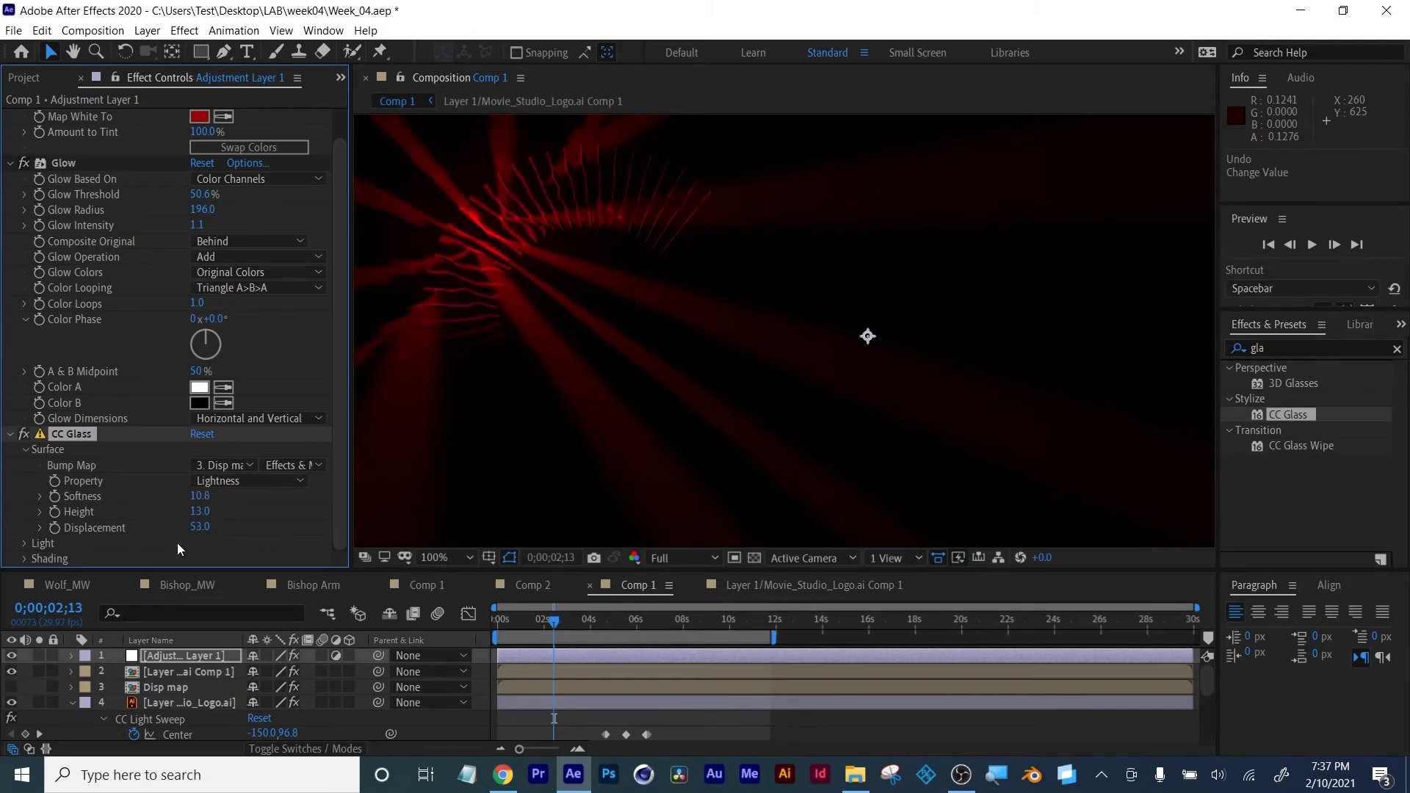
{"action": "left_click_drag", "start_coordinate": [194, 527], "coordinate": [188, 529]}
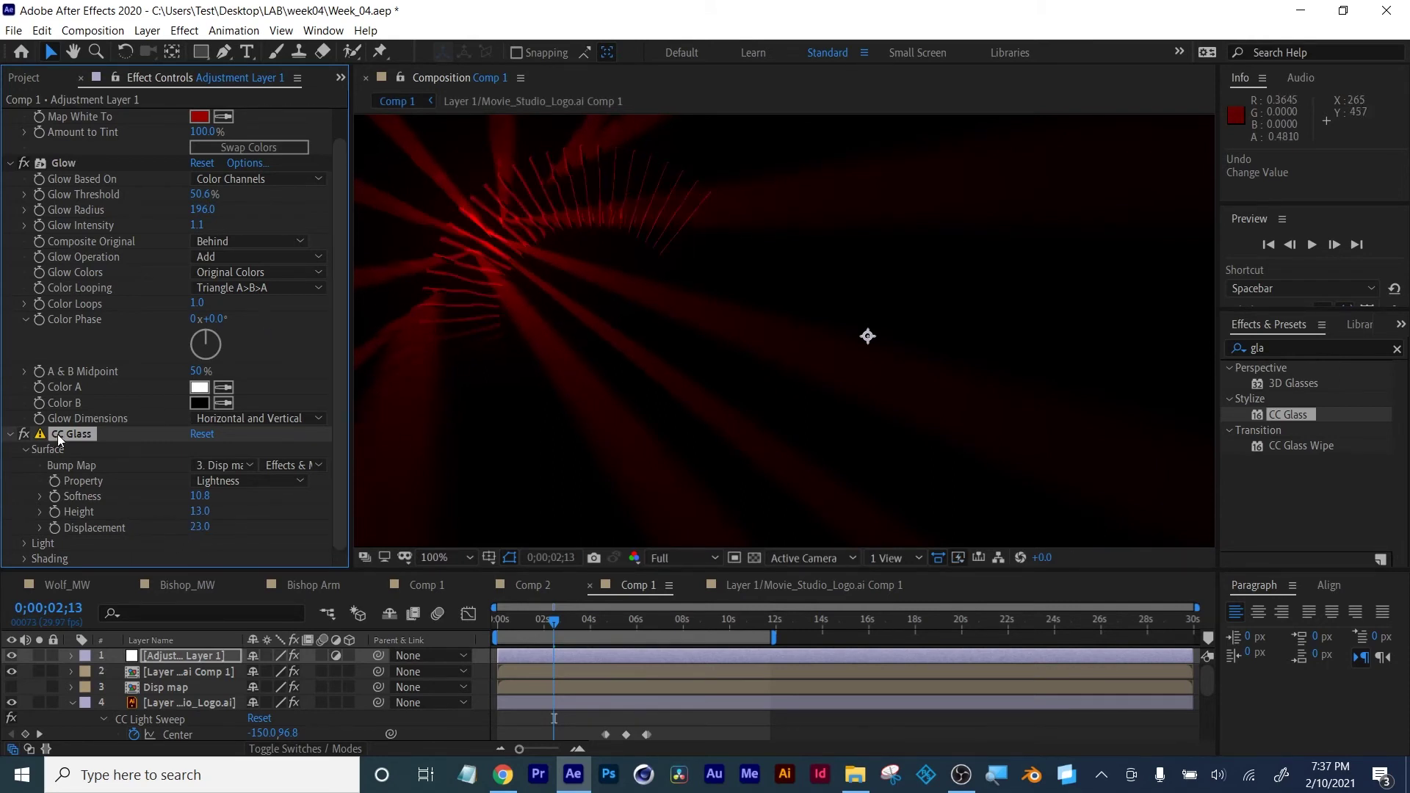
Move CC Glass above Glow in the effect order and check the logo at several points of the animation
{"action": "left_click_drag", "start_coordinate": [65, 433], "coordinate": [54, 159]}
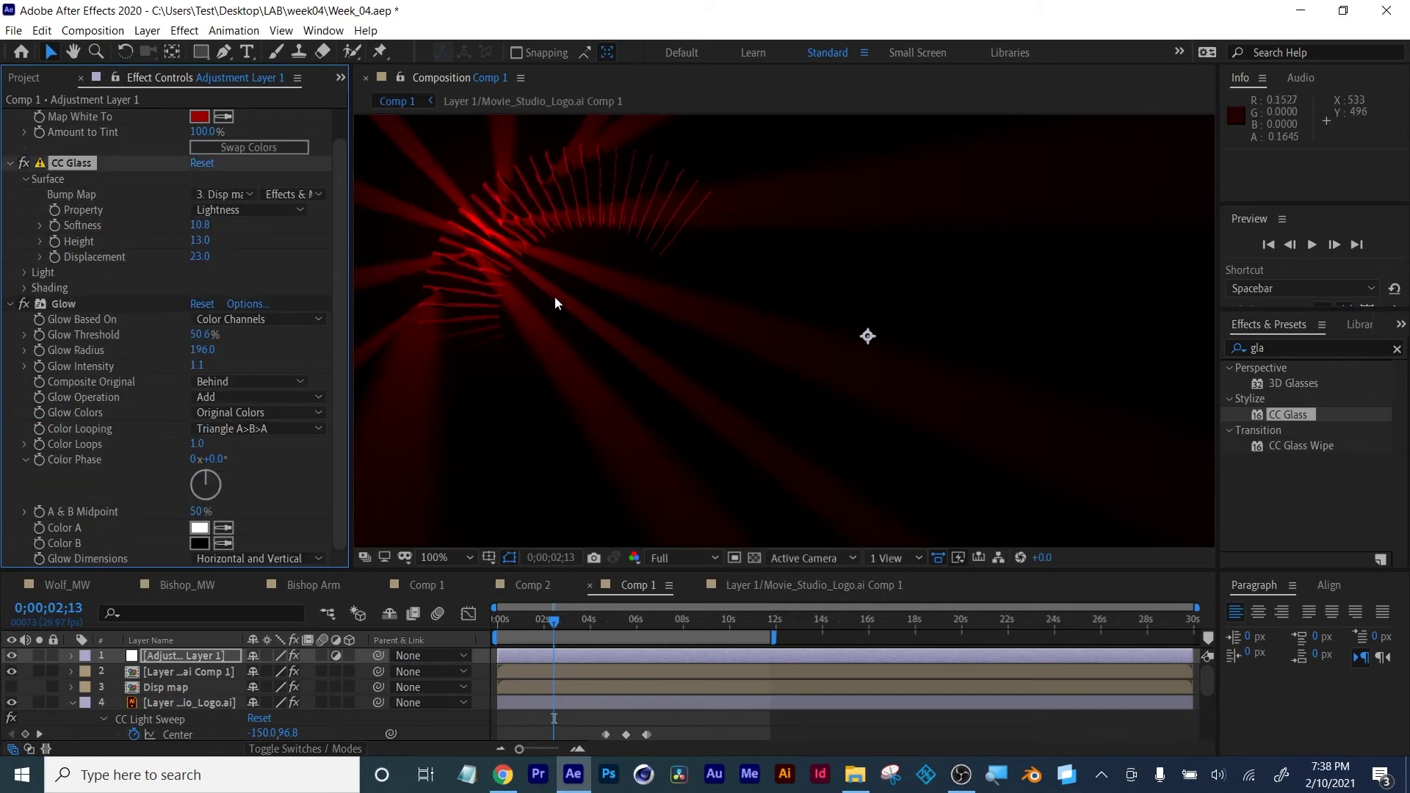
{"action": "left_click_drag", "start_coordinate": [542, 611], "coordinate": [581, 628]}
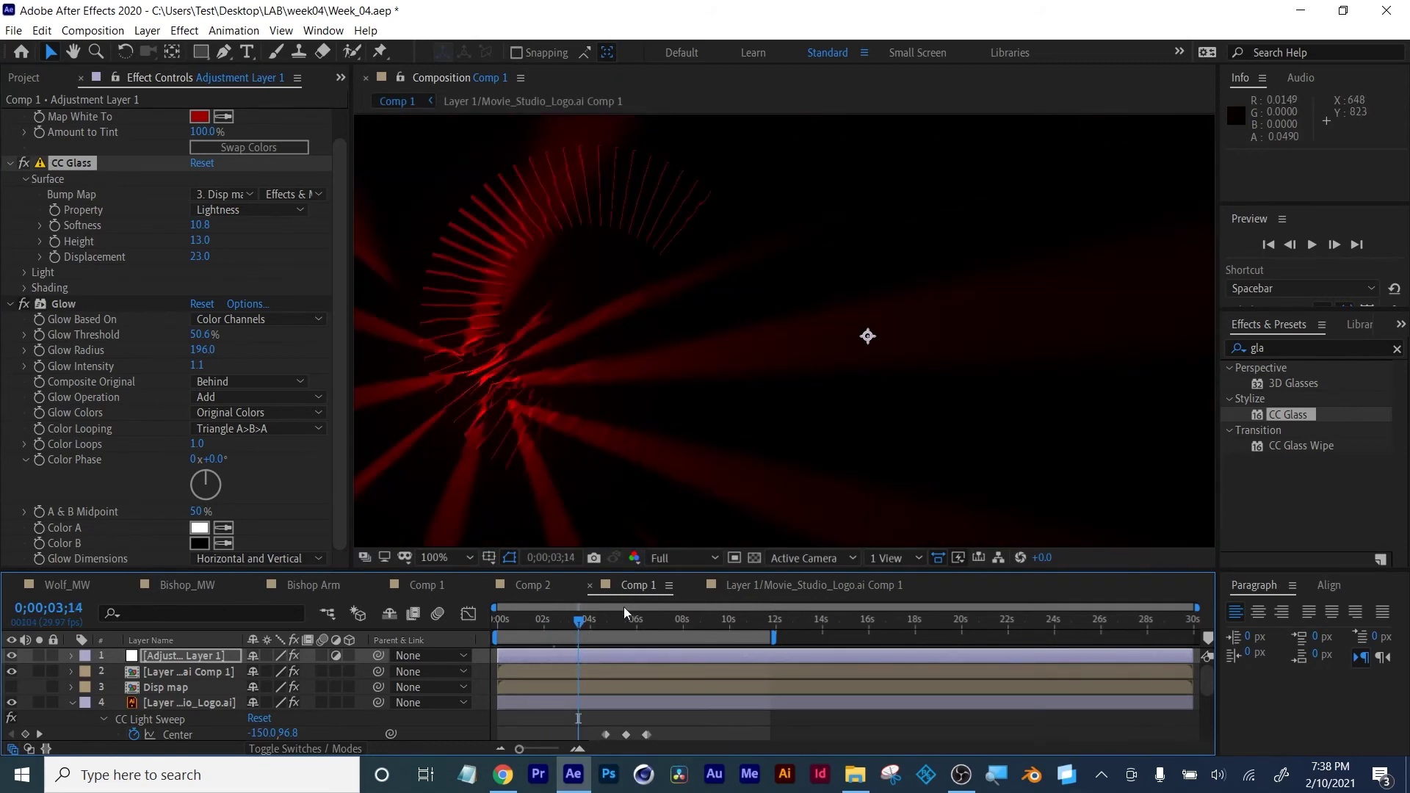
{"action": "left_click_drag", "start_coordinate": [587, 618], "coordinate": [675, 628]}
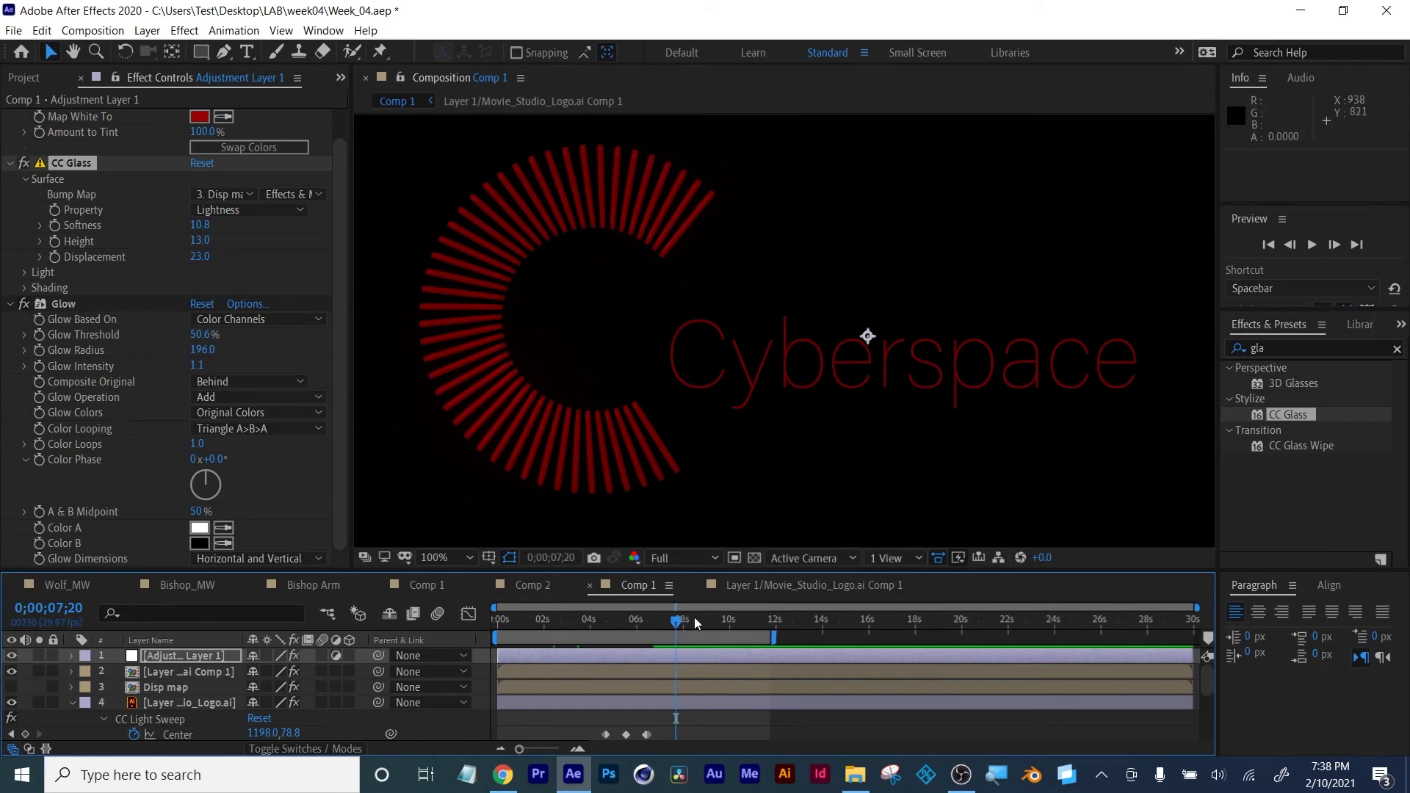
Start keyframes for the CC Glass Softness, Height and Displacement at 0;00;06;22
{"action": "key", "text": "Page_Down"}
{"action": "key", "text": "Page_Down"}
{"action": "left_click_drag", "start_coordinate": [688, 623], "coordinate": [655, 618]}
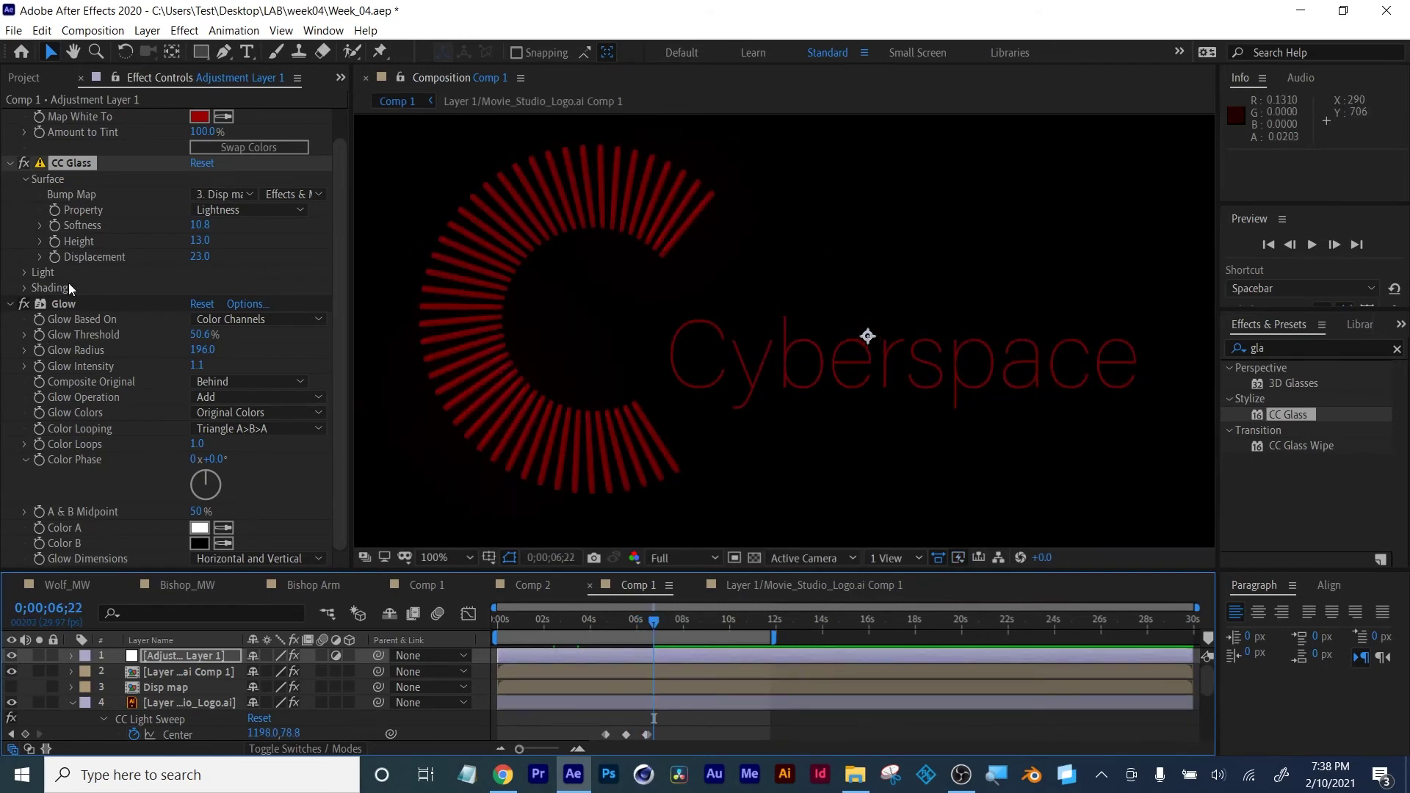
{"action": "left_click", "coordinate": [51, 228]}
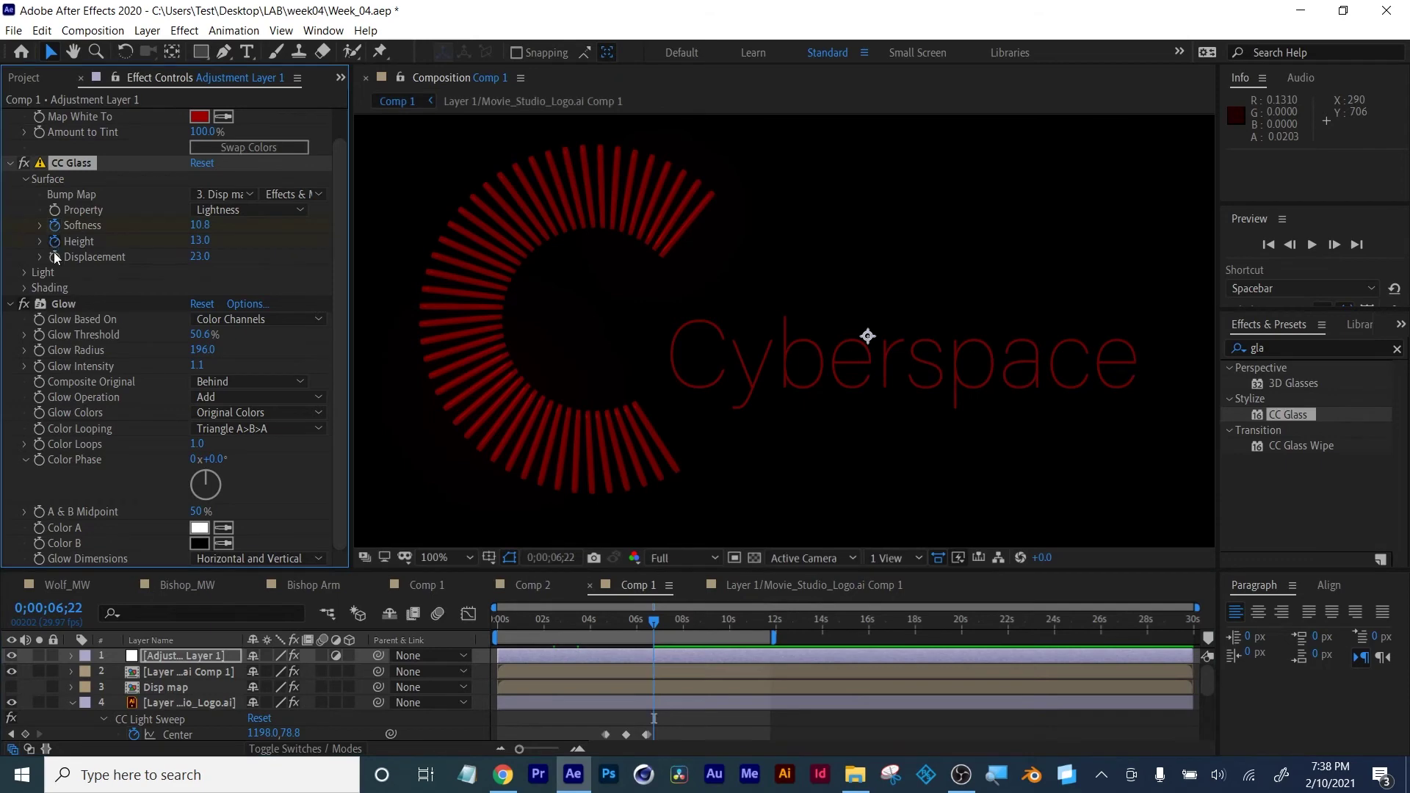
At 0;00;08;06, set the CC Glass Softness, Height and Displacement to 0
{"action": "left_click_drag", "start_coordinate": [658, 624], "coordinate": [688, 625]}
{"action": "left_click", "coordinate": [205, 224]}
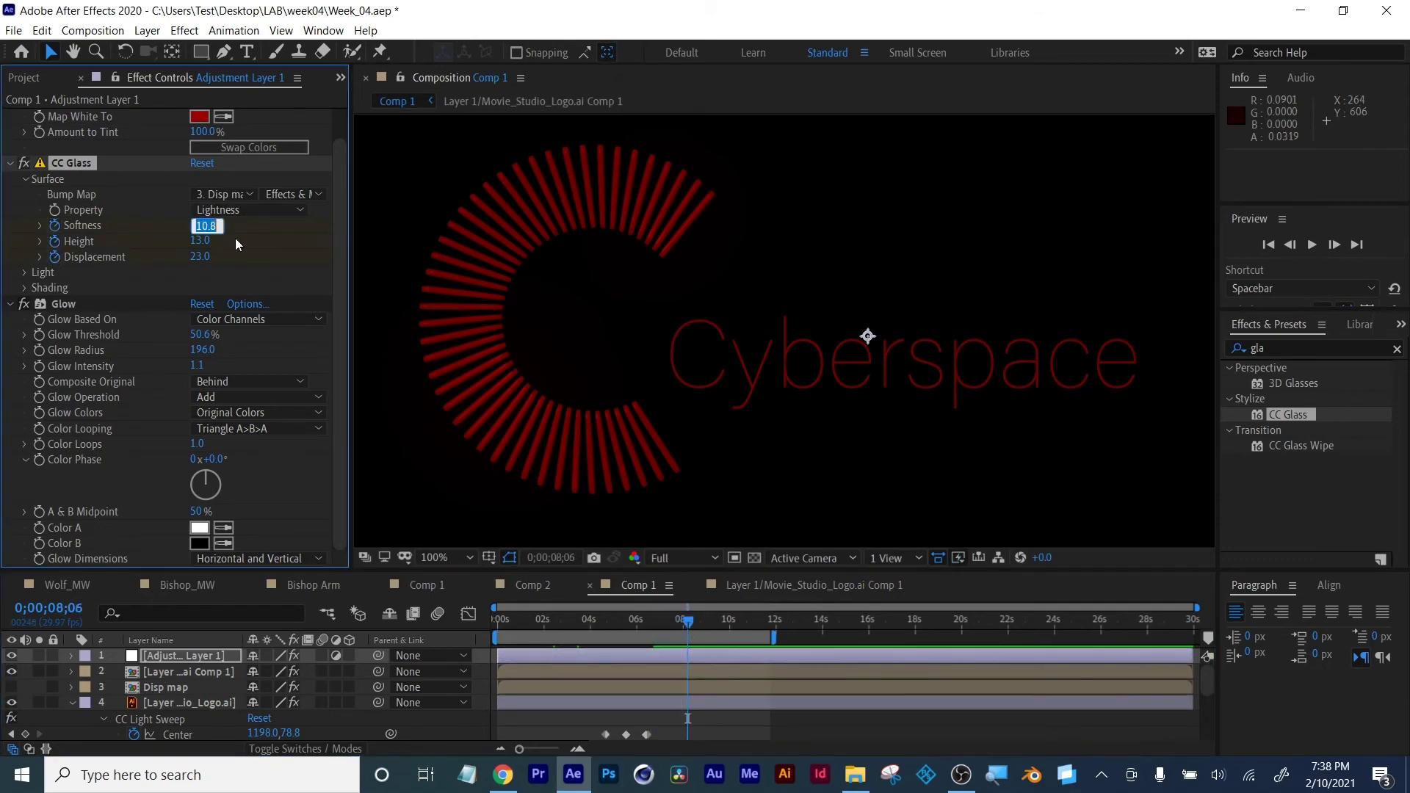
{"action": "type", "text": "0"}
{"action": "key", "text": "Tab"}
{"action": "type", "text": "0"}
{"action": "key", "text": "Tab"}
{"action": "type", "text": "0"}
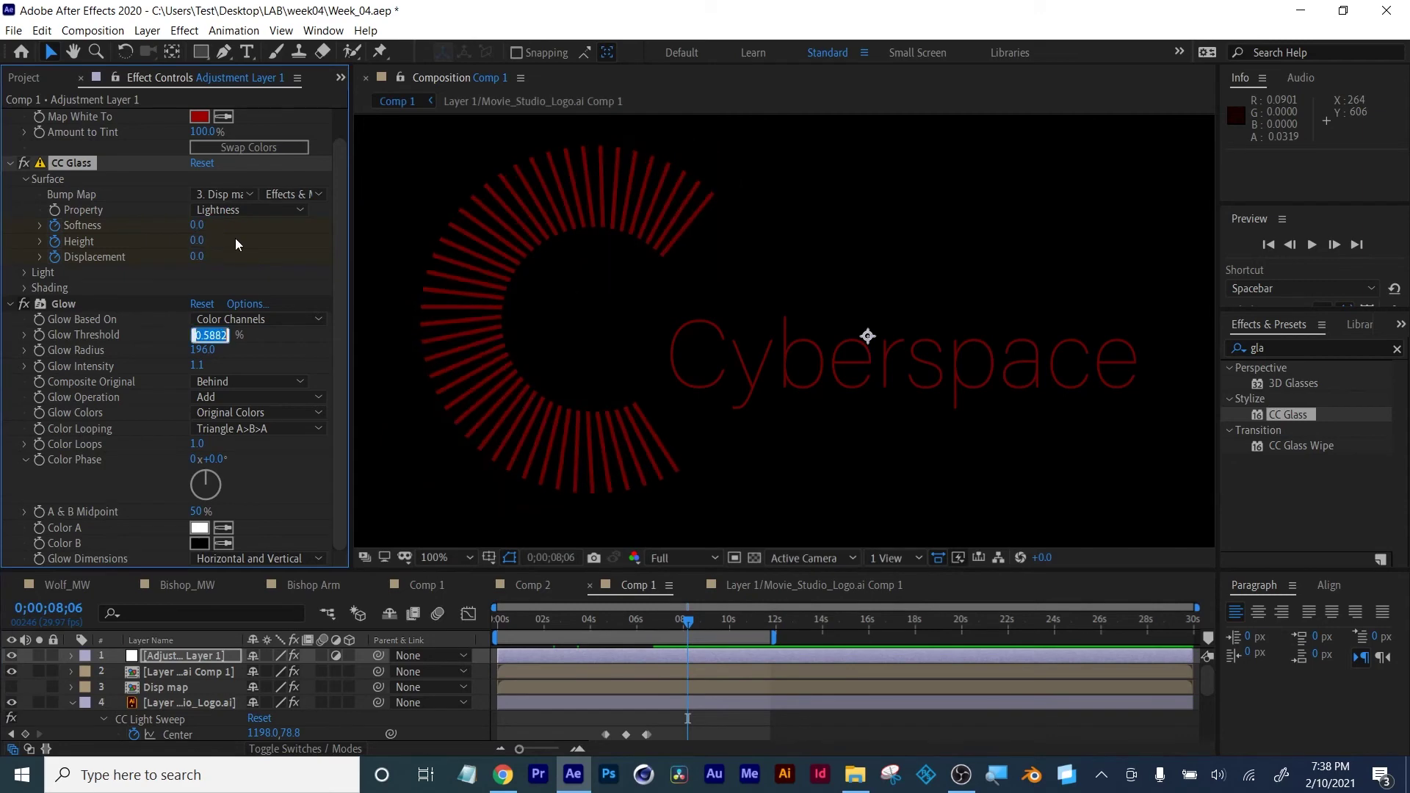
{"action": "key", "text": "Return"}
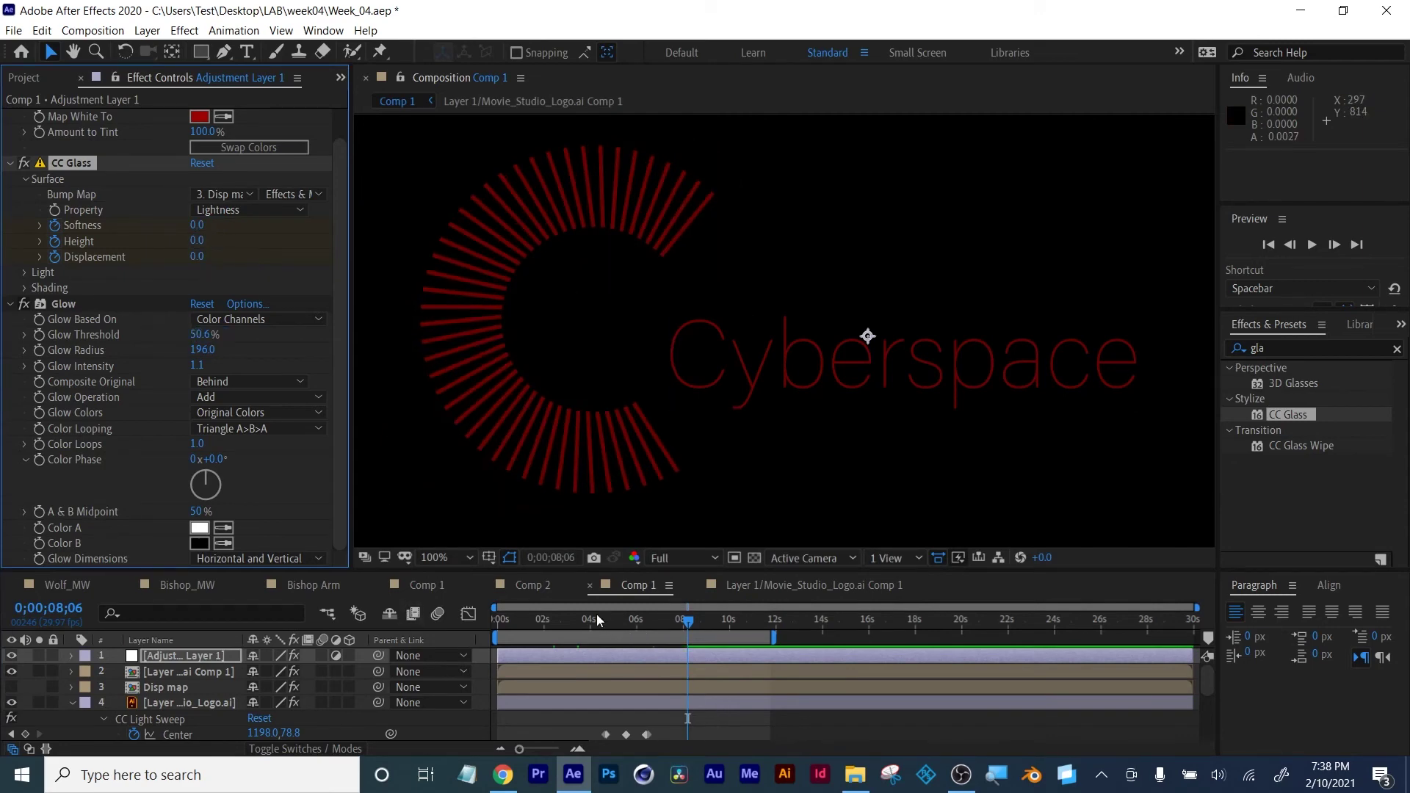
Preview the Comp 1 logo animation from the beginning
{"action": "left_click_drag", "start_coordinate": [596, 619], "coordinate": [487, 622]}
{"action": "left_click", "coordinate": [773, 724]}
{"action": "key", "text": "space"}
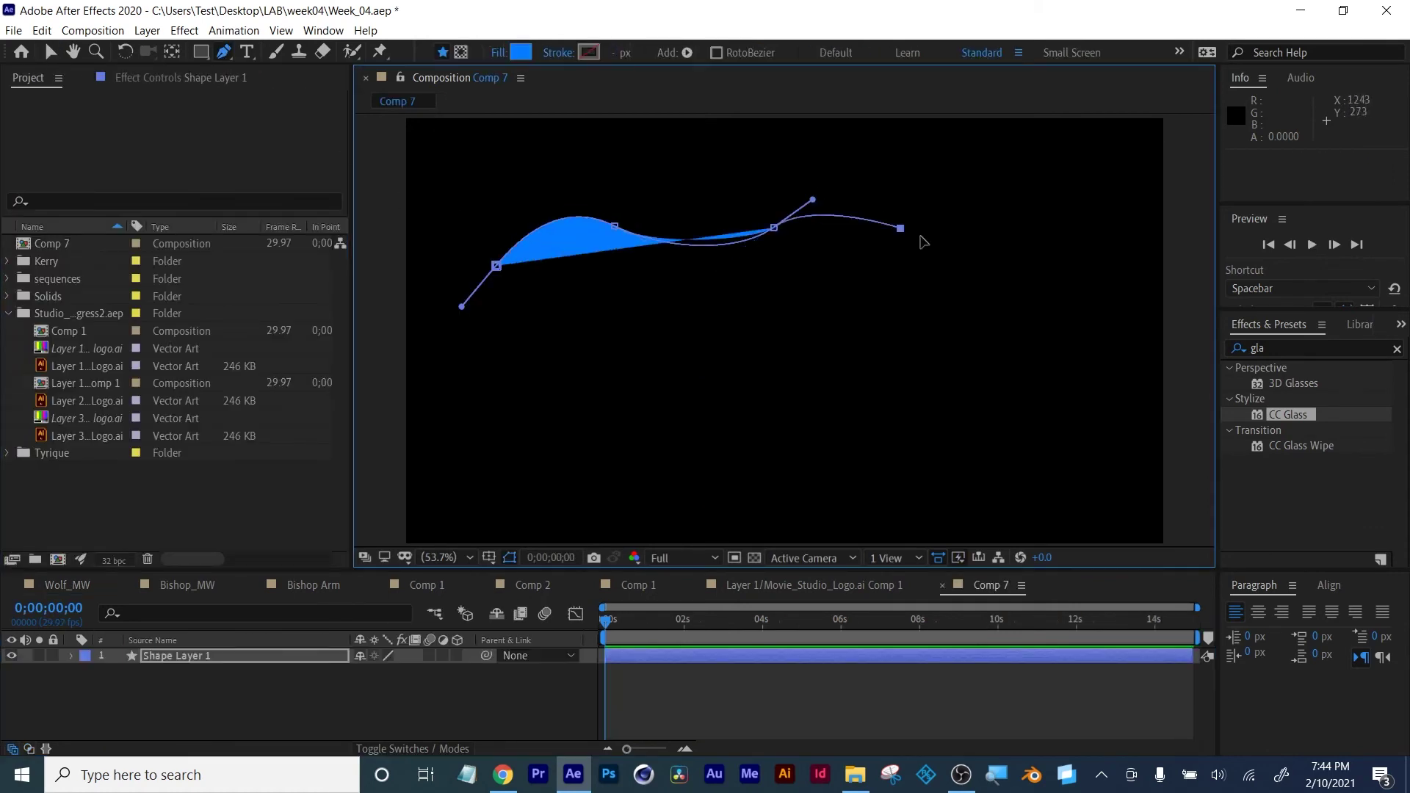
Finish drawing the blue wavy band across Comp 7 with the Pen tool, curving its lower edge back to the starting point
{"action": "left_click_drag", "start_coordinate": [1053, 207], "coordinate": [1096, 184]}
{"action": "left_click_drag", "start_coordinate": [1119, 197], "coordinate": [1129, 213]}
{"action": "left_click_drag", "start_coordinate": [1112, 254], "coordinate": [1072, 258]}
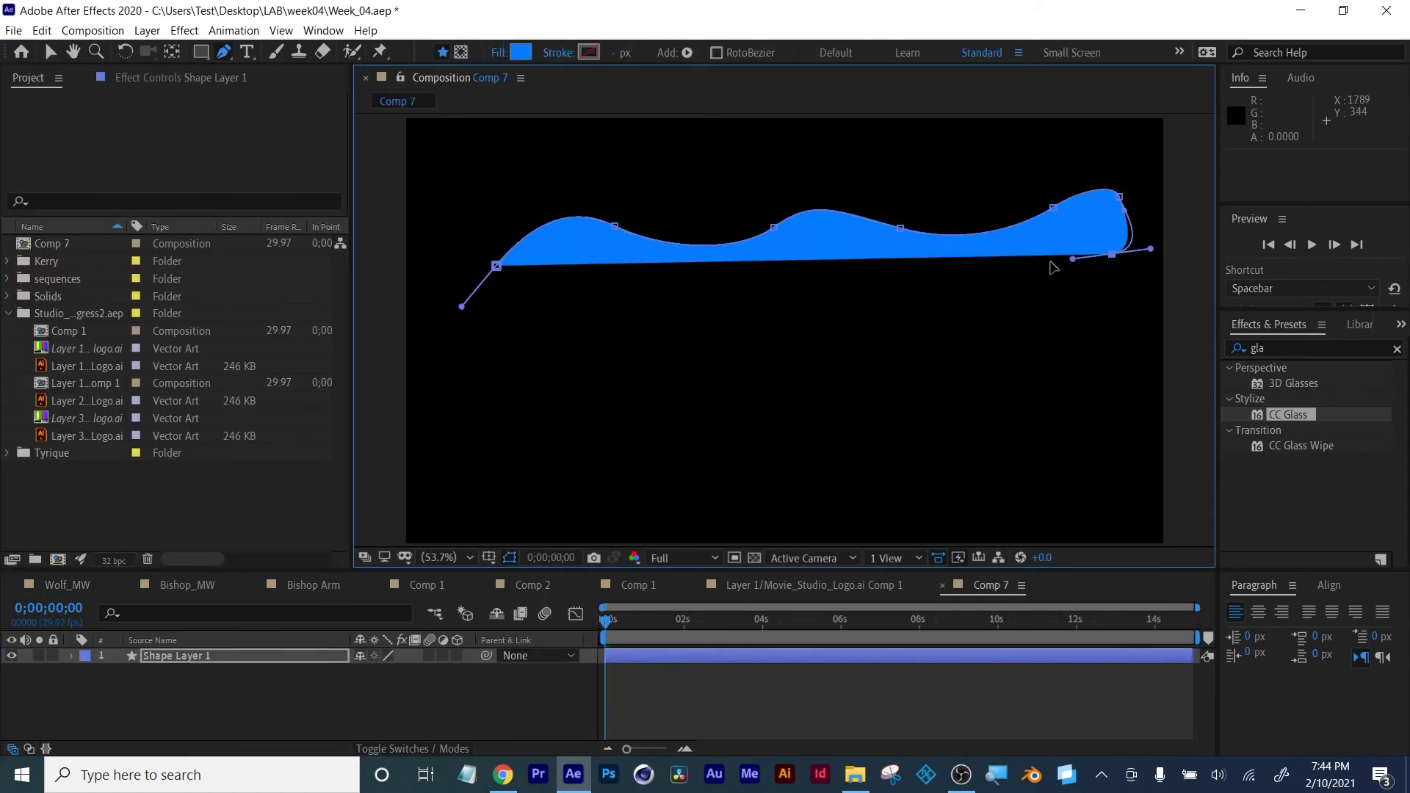
{"action": "left_click_drag", "start_coordinate": [999, 322], "coordinate": [966, 338]}
{"action": "left_click_drag", "start_coordinate": [867, 292], "coordinate": [845, 272]}
{"action": "left_click_drag", "start_coordinate": [785, 285], "coordinate": [761, 300]}
{"action": "left_click_drag", "start_coordinate": [713, 324], "coordinate": [643, 305]}
{"action": "left_click", "coordinate": [534, 269]}
{"action": "left_click_drag", "start_coordinate": [503, 258], "coordinate": [567, 273]}
{"action": "left_click", "coordinate": [224, 52]}
{"action": "left_click", "coordinate": [285, 111]}
Move the wavy shape above the frame to position 921.6, -225.6 and keyframe its Position at the start
{"action": "key", "text": "v"}
{"action": "left_click", "coordinate": [694, 288]}
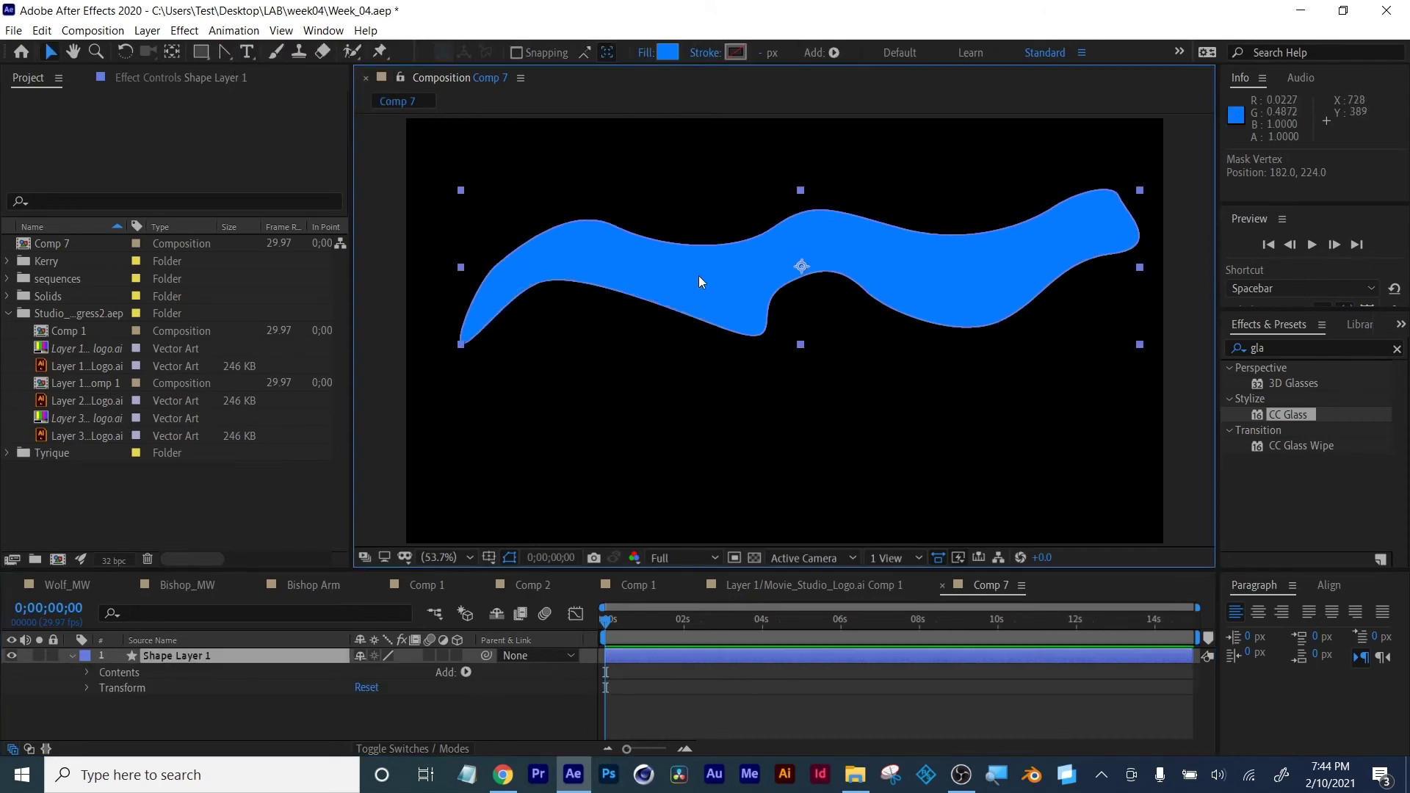
{"action": "left_click_drag", "start_coordinate": [732, 278], "coordinate": [759, 58]}
{"action": "scroll", "coordinate": [718, 285], "scroll_direction": "down", "scroll_amount": 1}
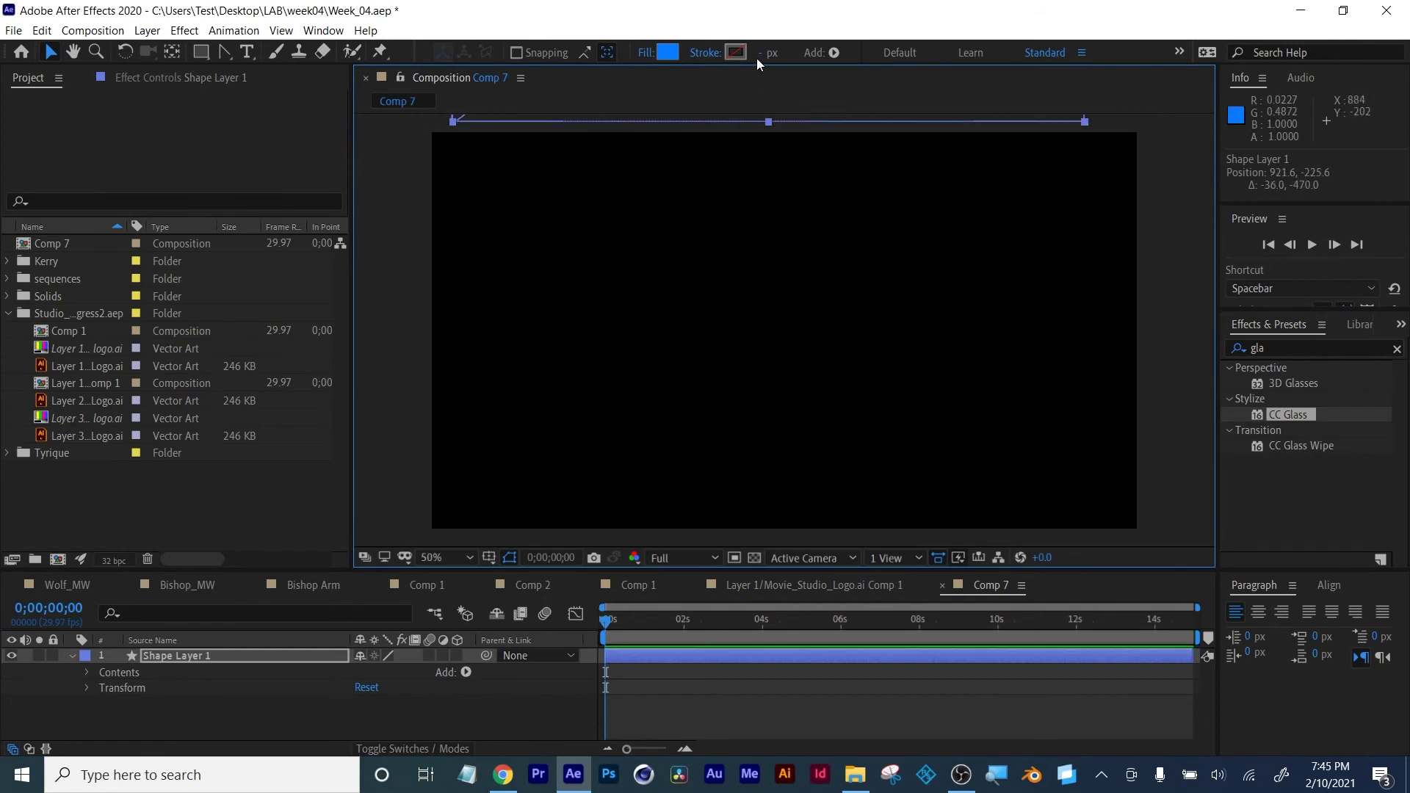
{"action": "key", "text": "alt+shift+p"}
{"action": "left_click", "coordinate": [147, 672]}
At 0;00;08;00, move the wavy shape straight down past the frame's lower edge to position 921.6, 1274.4
{"action": "left_click", "coordinate": [674, 621]}
{"action": "left_click_drag", "start_coordinate": [711, 637], "coordinate": [922, 644]}
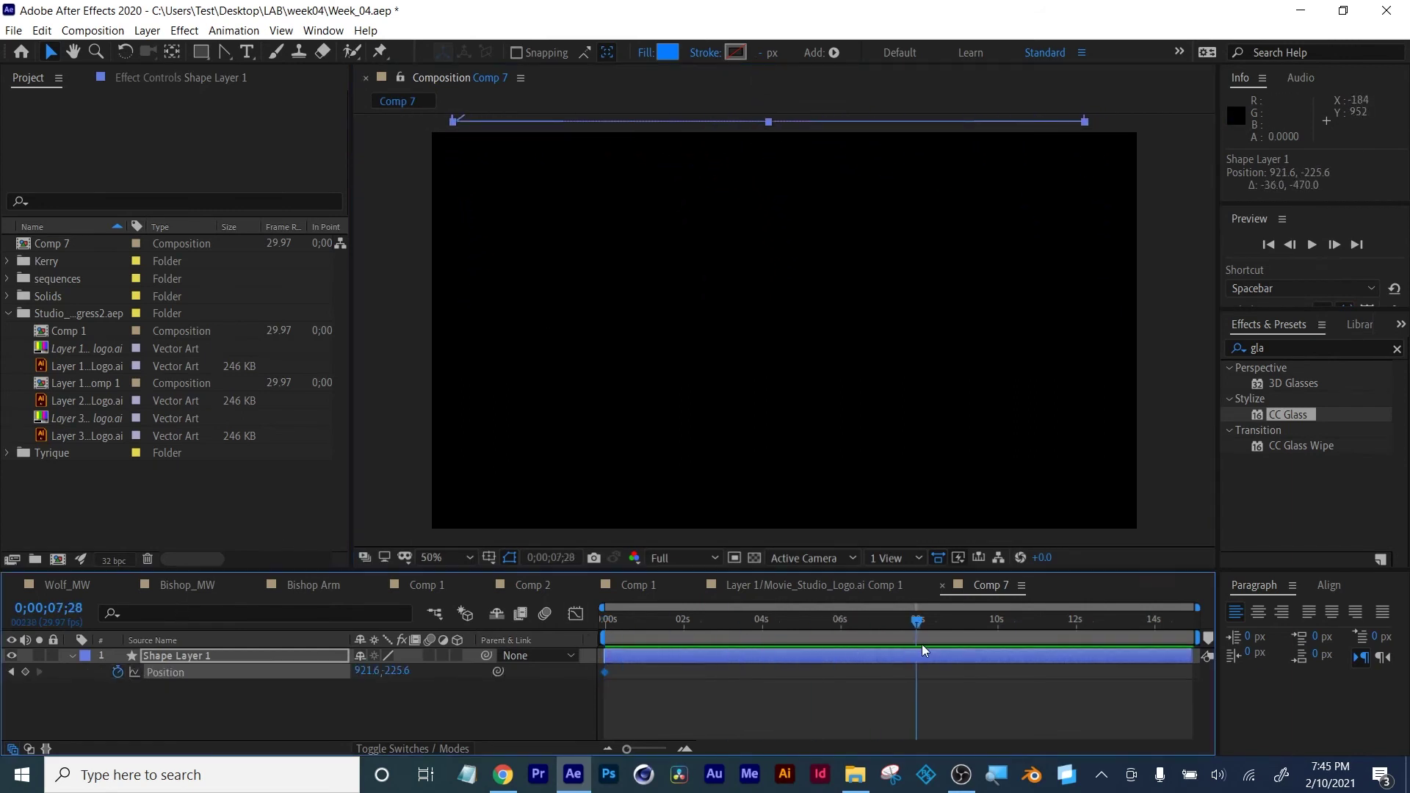
{"action": "left_click_drag", "start_coordinate": [963, 133], "coordinate": [977, 701]}
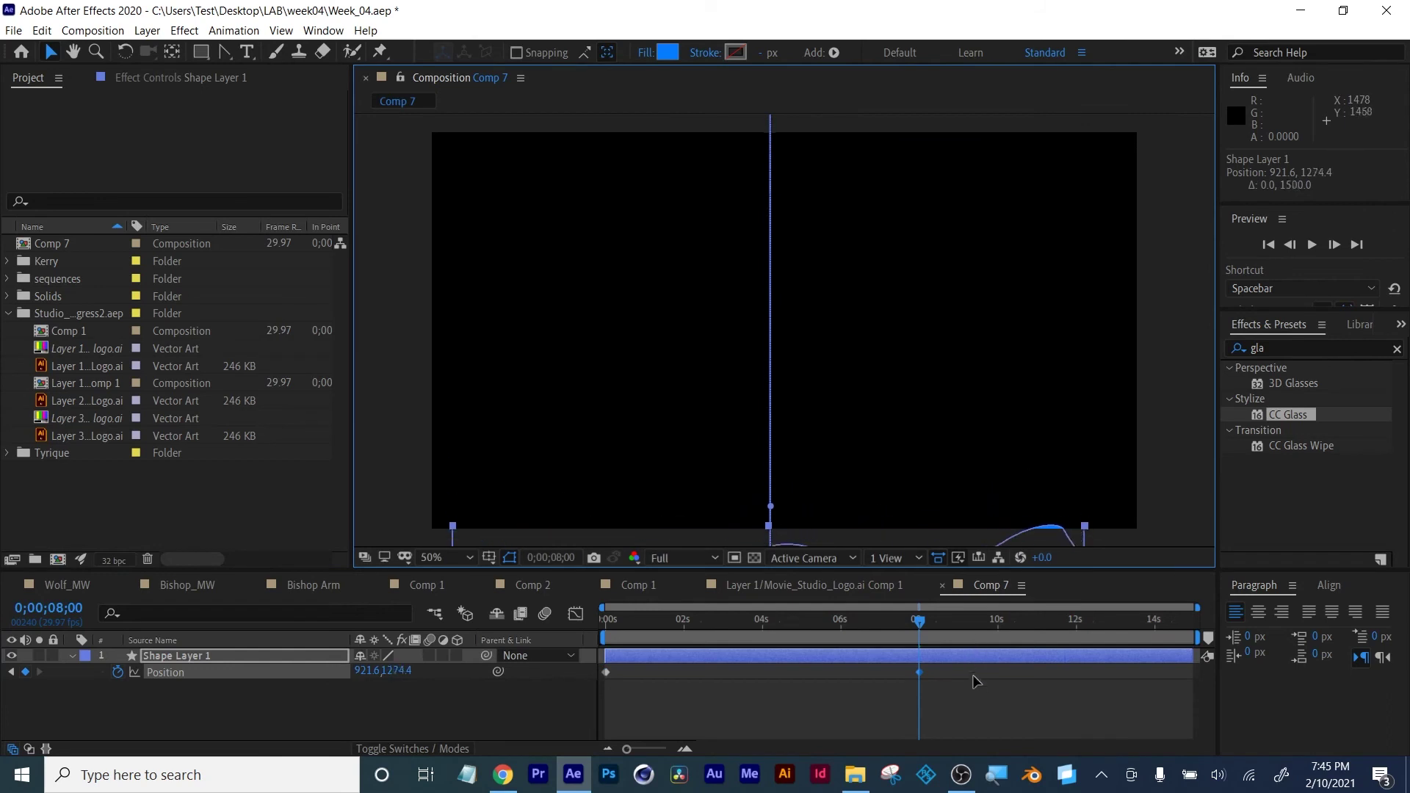
Preview the shape's downward movement from the beginning, stop partway, and save the project
{"action": "left_click_drag", "start_coordinate": [918, 621], "coordinate": [609, 625]}
{"action": "key", "text": "space"}
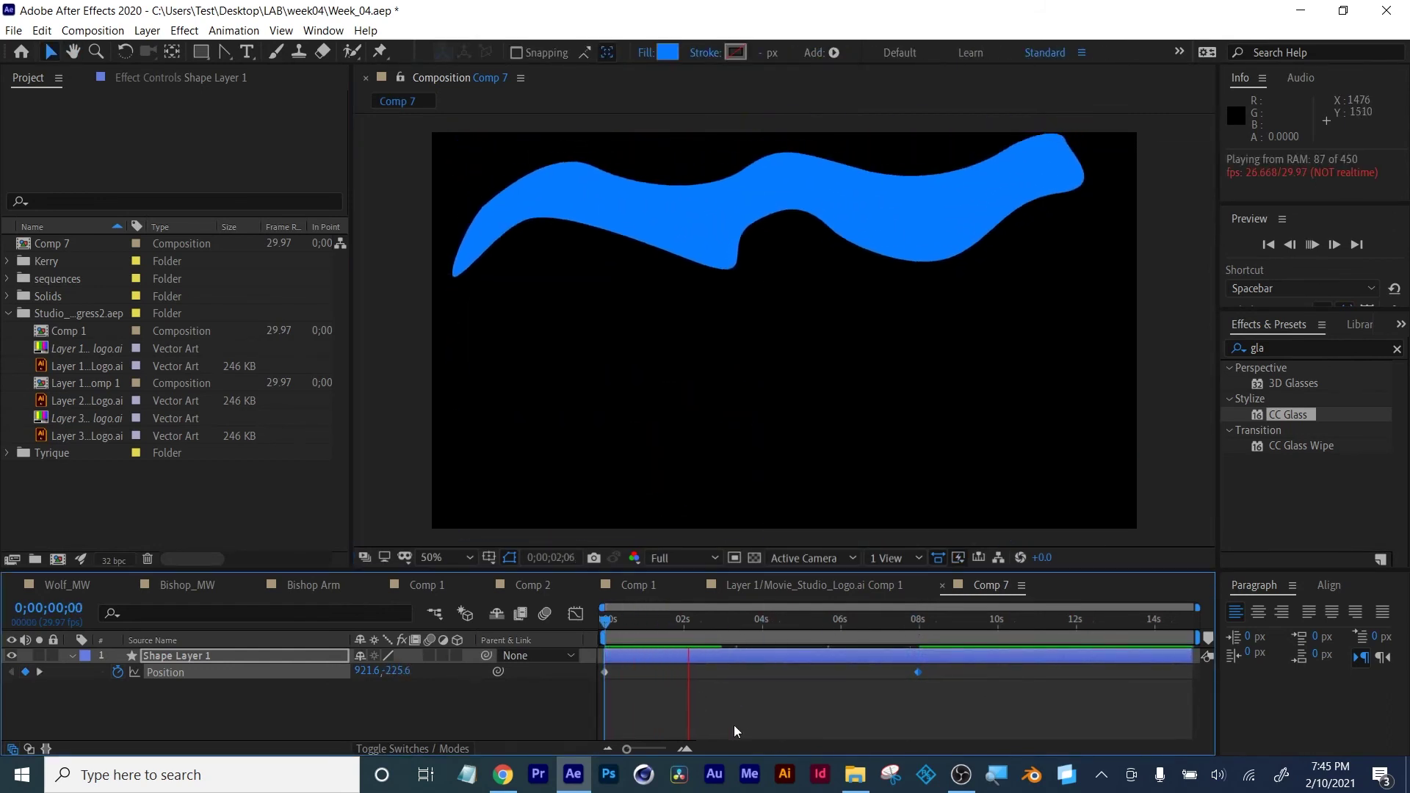
{"action": "key", "text": "space"}
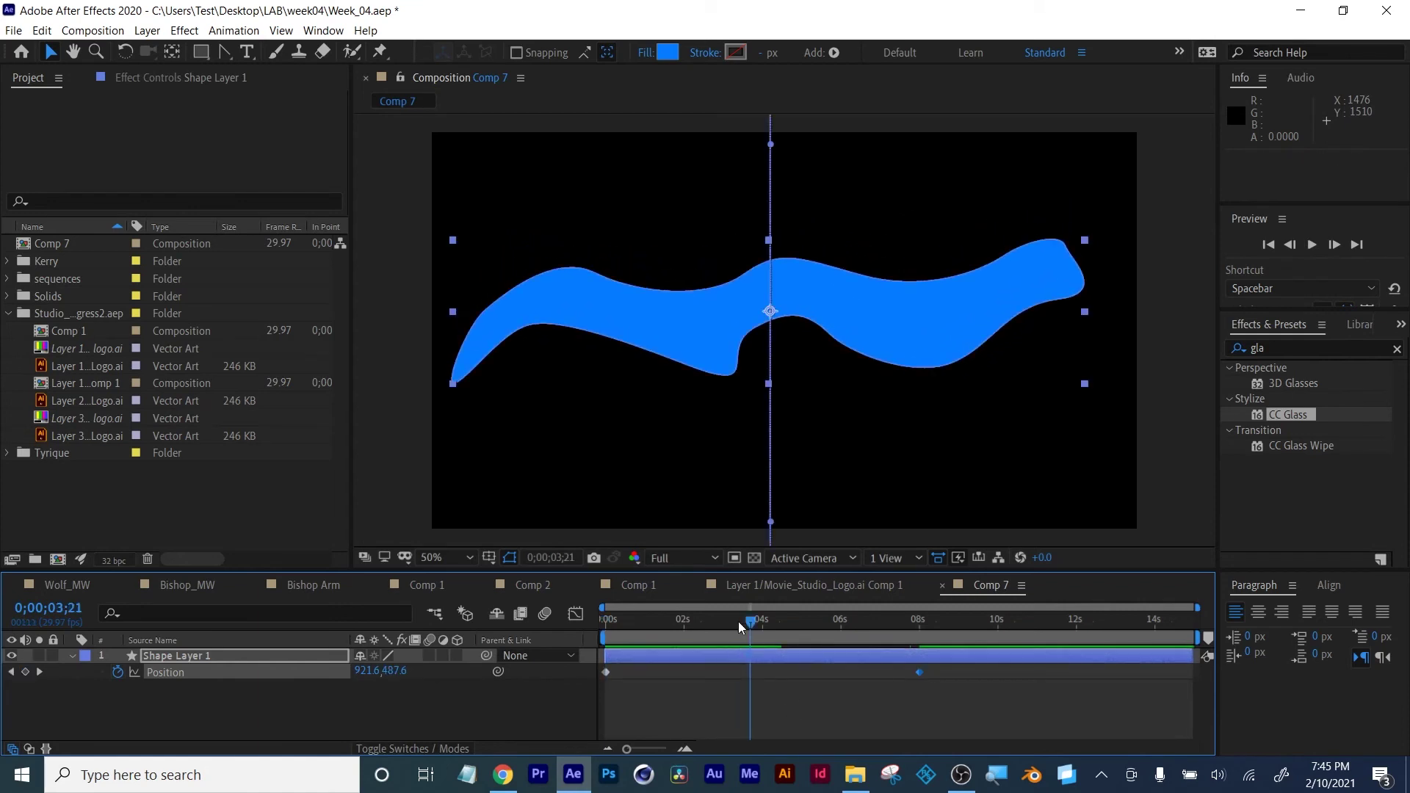
{"action": "left_click_drag", "start_coordinate": [738, 621], "coordinate": [734, 620]}
{"action": "key", "text": "ctrl+s"}
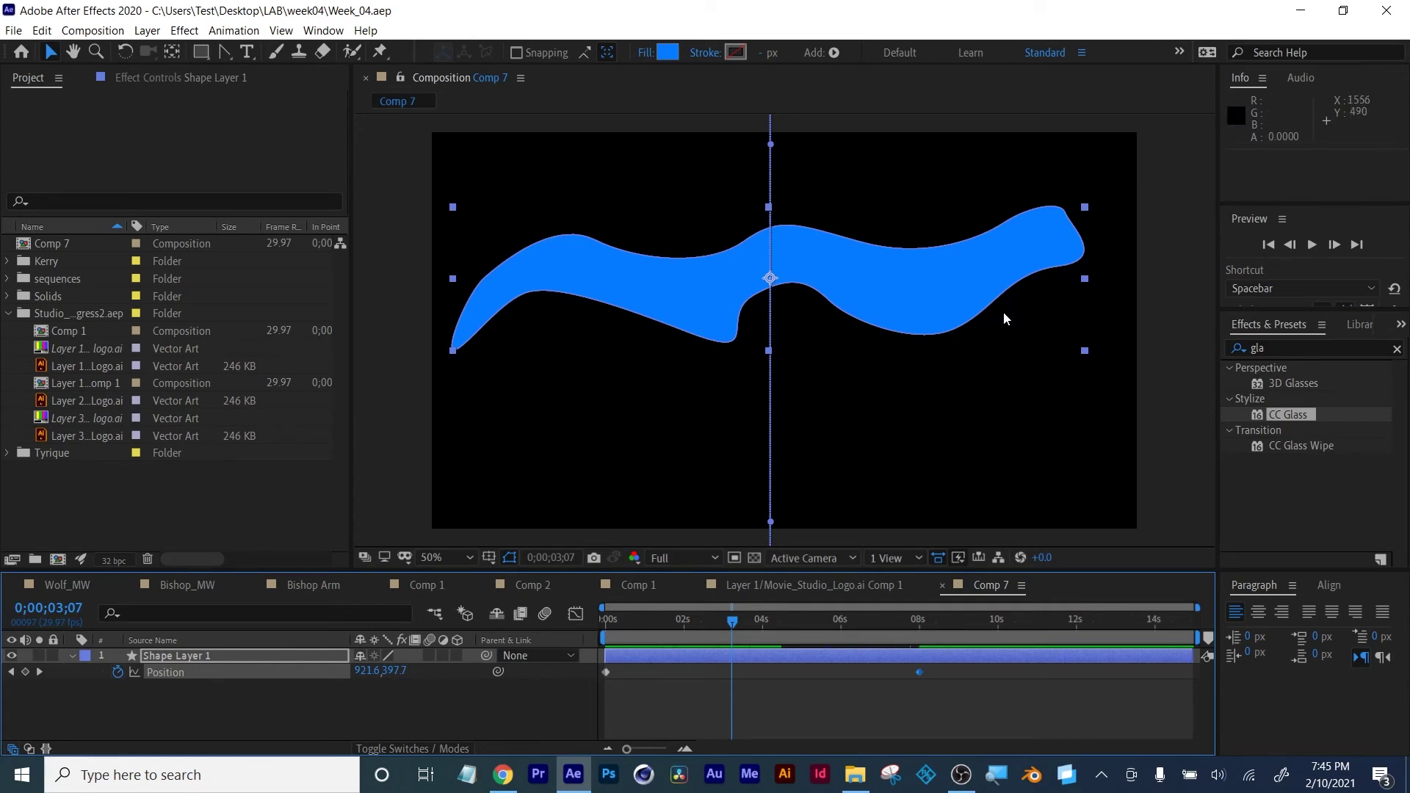
Find the Roughen Edges effect and apply it to Shape Layer 1
{"action": "left_click", "coordinate": [1292, 348]}
{"action": "type", "text": "roughe"}
{"action": "left_click_drag", "start_coordinate": [1319, 384], "coordinate": [840, 650]}
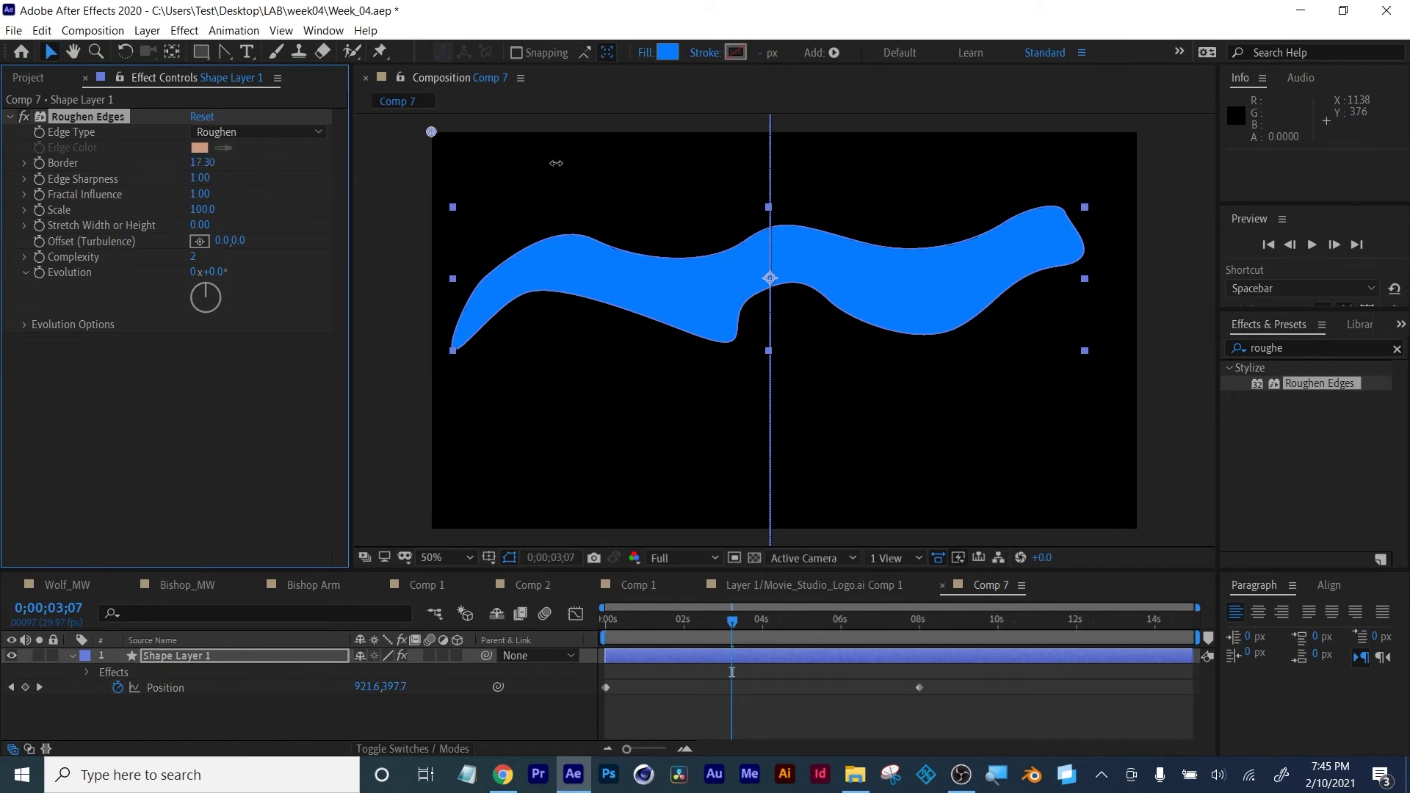
Hide the shape path outline and set the Roughen Edges Border to 97.80 and Edge Sharpness to 1.17
{"action": "left_click_drag", "start_coordinate": [556, 163], "coordinate": [616, 317]}
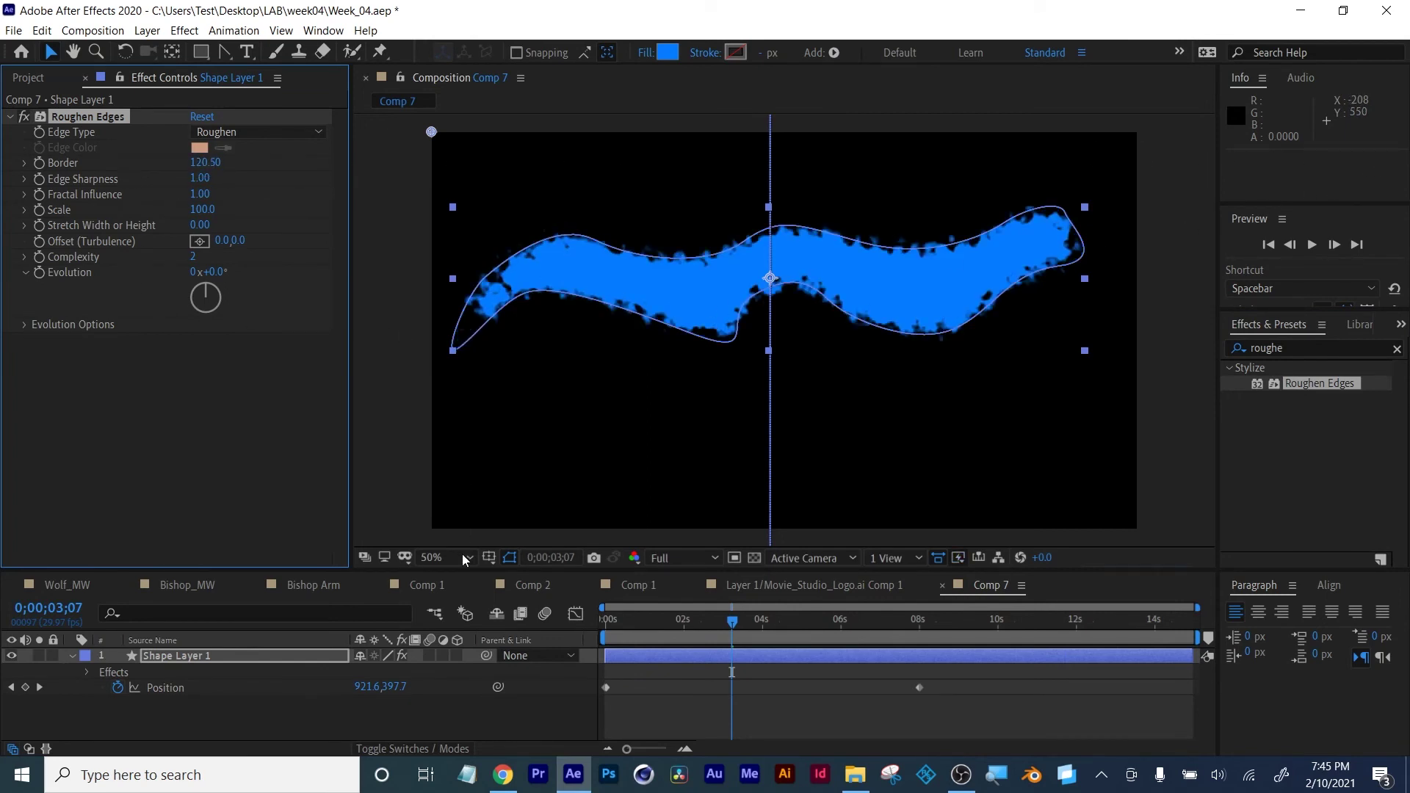
{"action": "left_click", "coordinate": [510, 560]}
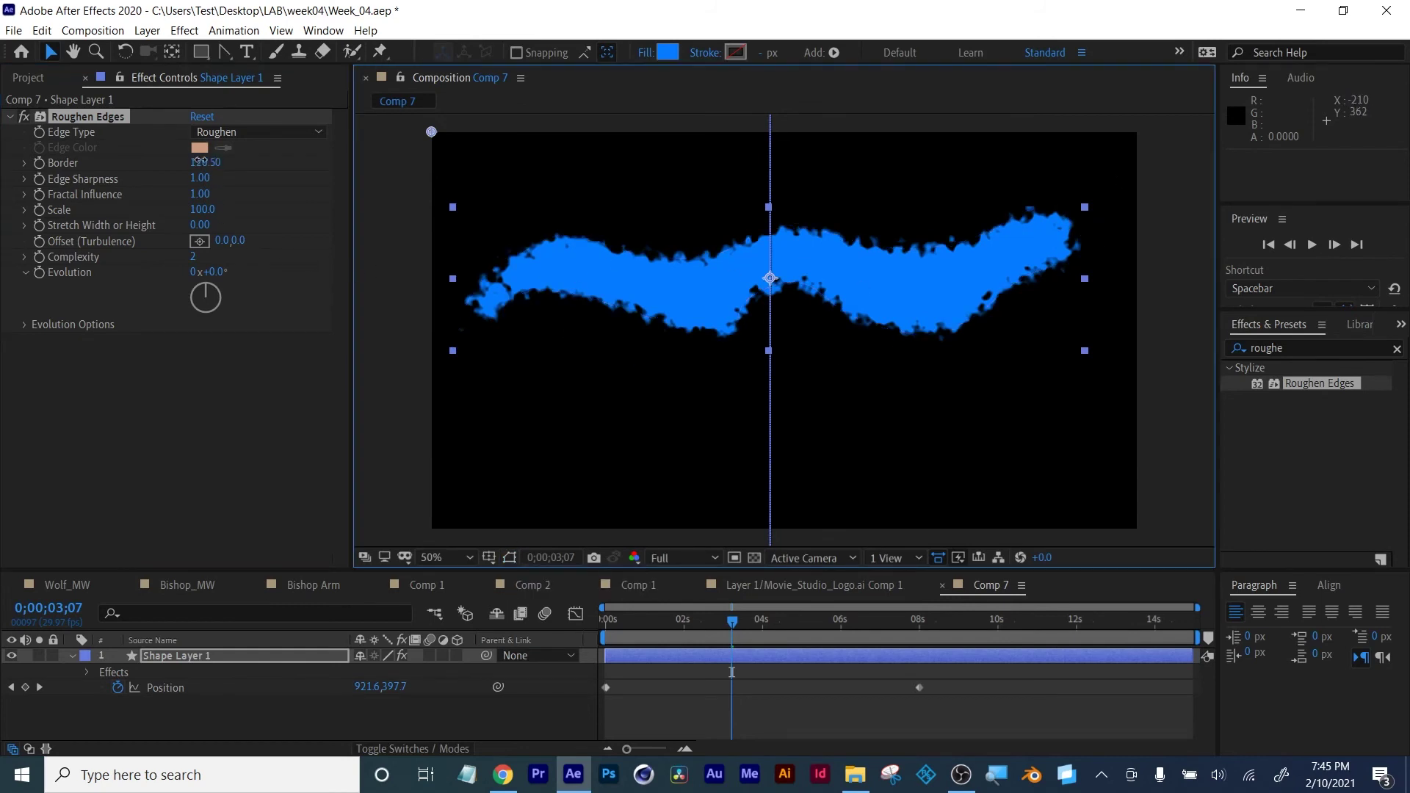
{"action": "left_click_drag", "start_coordinate": [200, 161], "coordinate": [41, 213]}
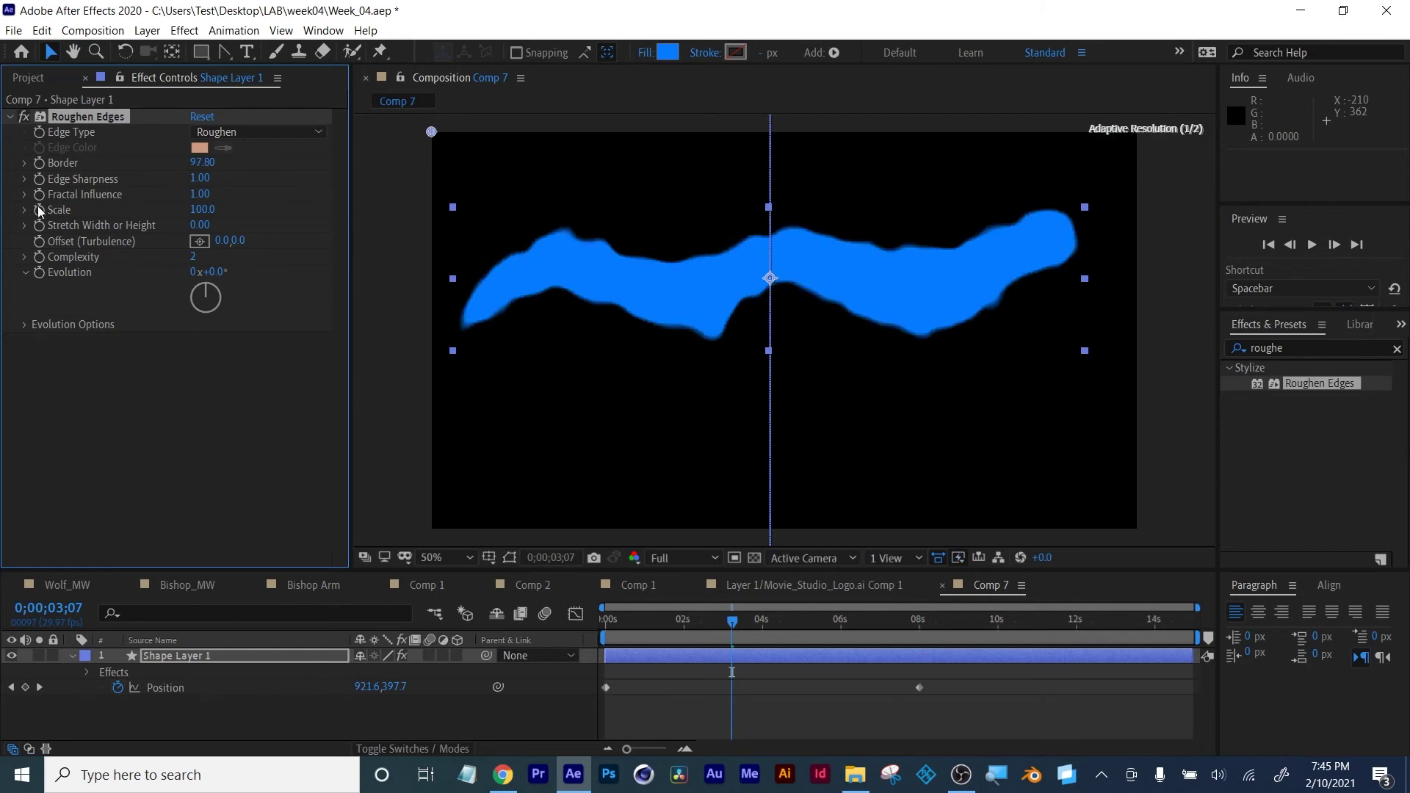
{"action": "left_click_drag", "start_coordinate": [205, 178], "coordinate": [238, 179]}
Scrub and play the animation to examine how the roughened edges change as the shape moves
{"action": "left_click_drag", "start_coordinate": [732, 621], "coordinate": [688, 620]}
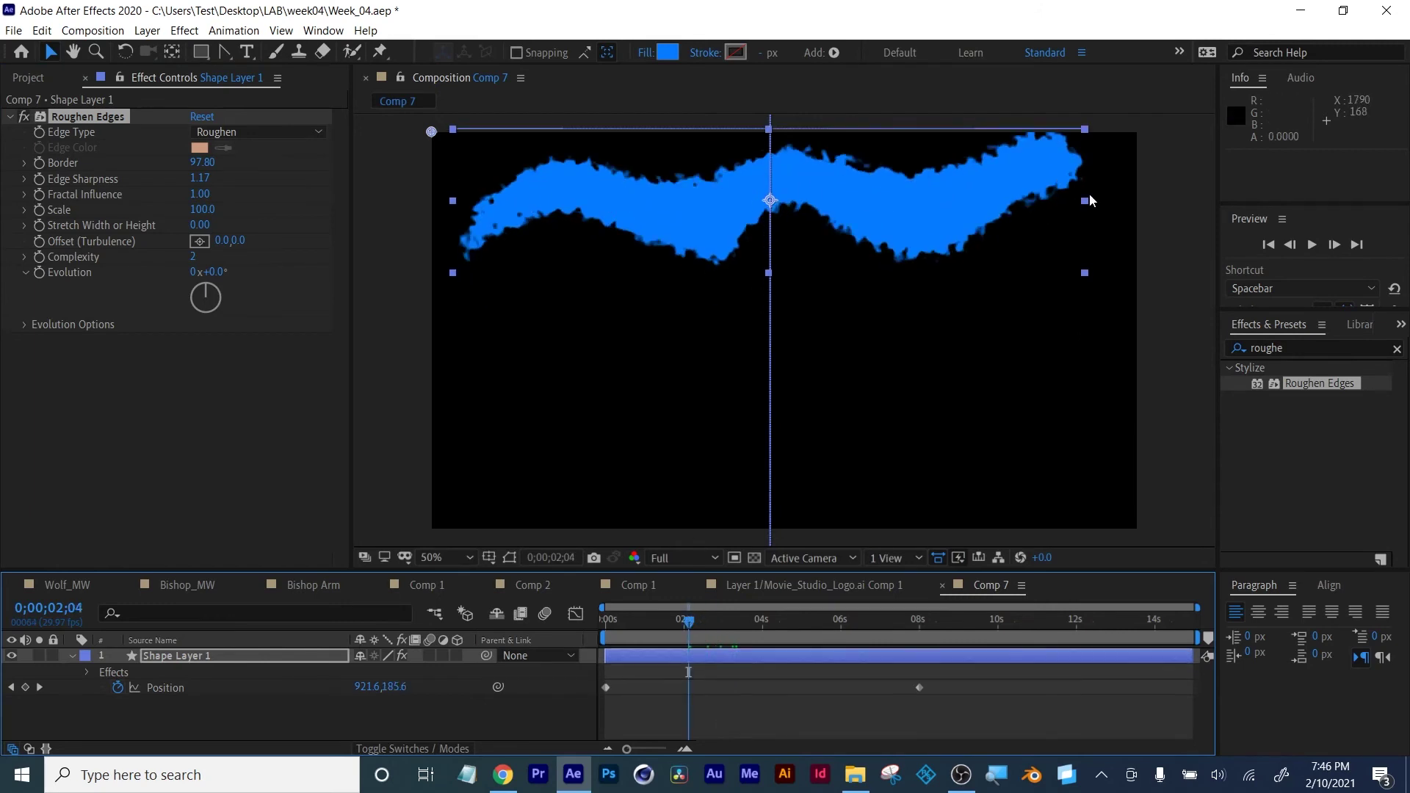
{"action": "left_click_drag", "start_coordinate": [686, 616], "coordinate": [746, 606]}
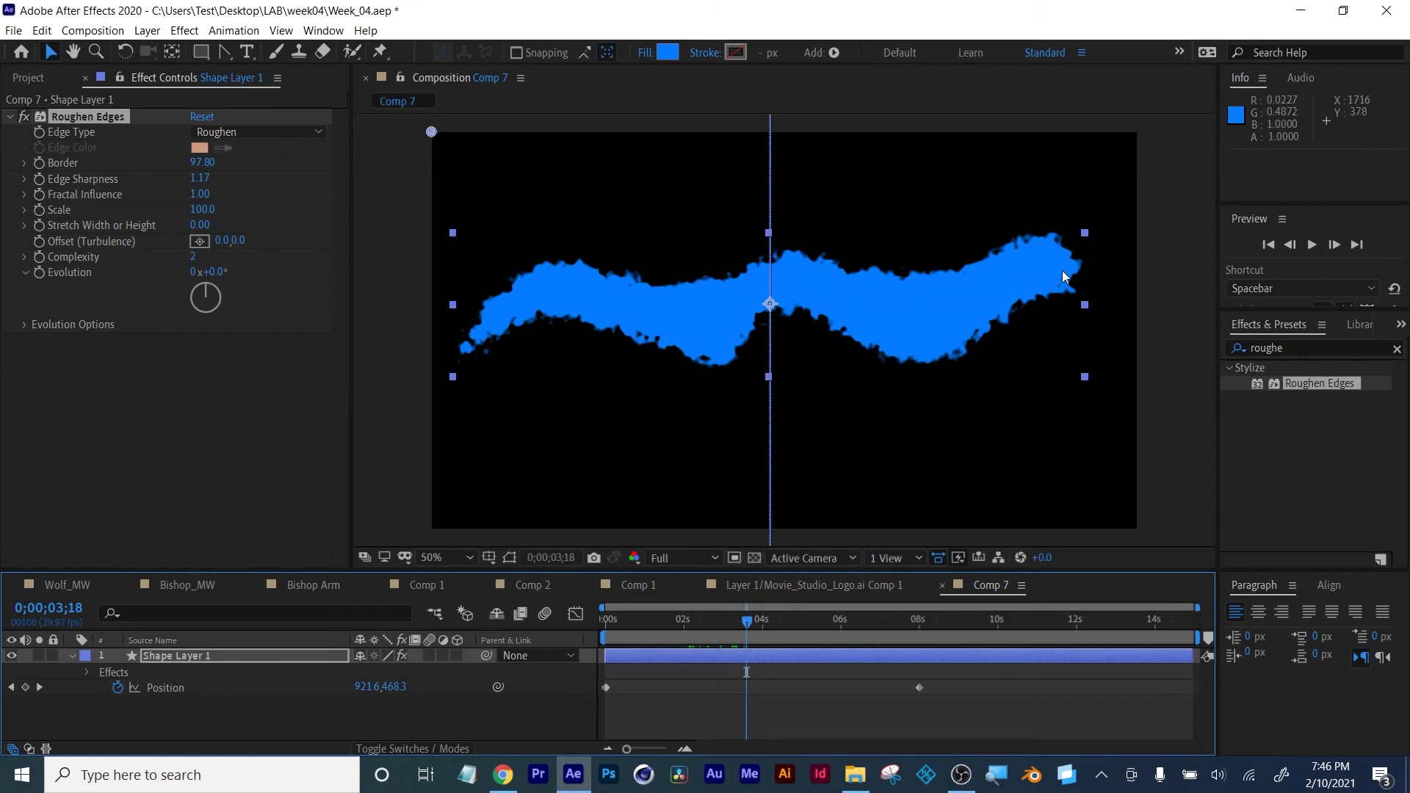
{"action": "key", "text": "space"}
{"action": "key", "text": "space"}
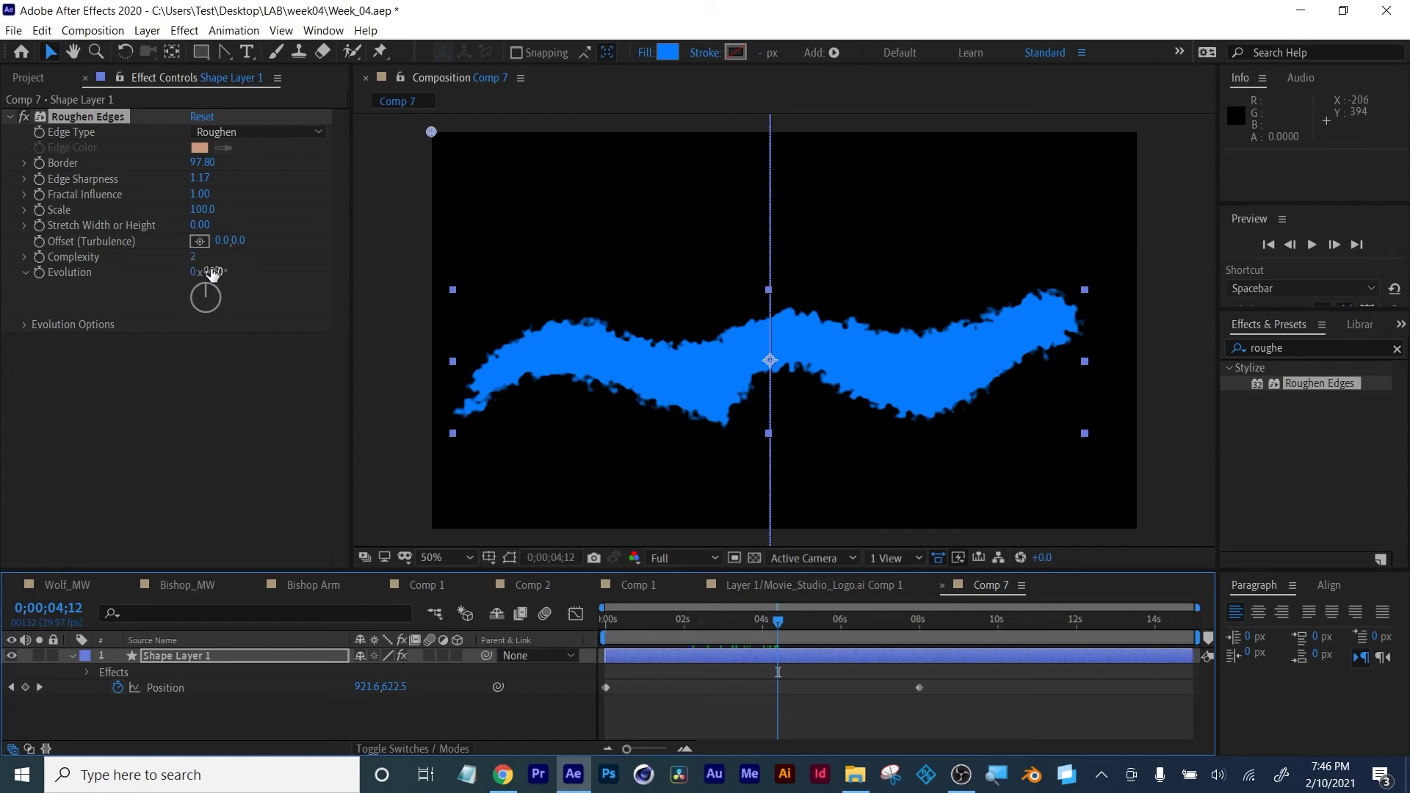
Animate the Roughen Edges Evolution from 0 at the start to a higher value at 0;00;08;20
{"action": "key", "text": "Home"}
{"action": "left_click", "coordinate": [39, 271]}
{"action": "left_click", "coordinate": [947, 633]}
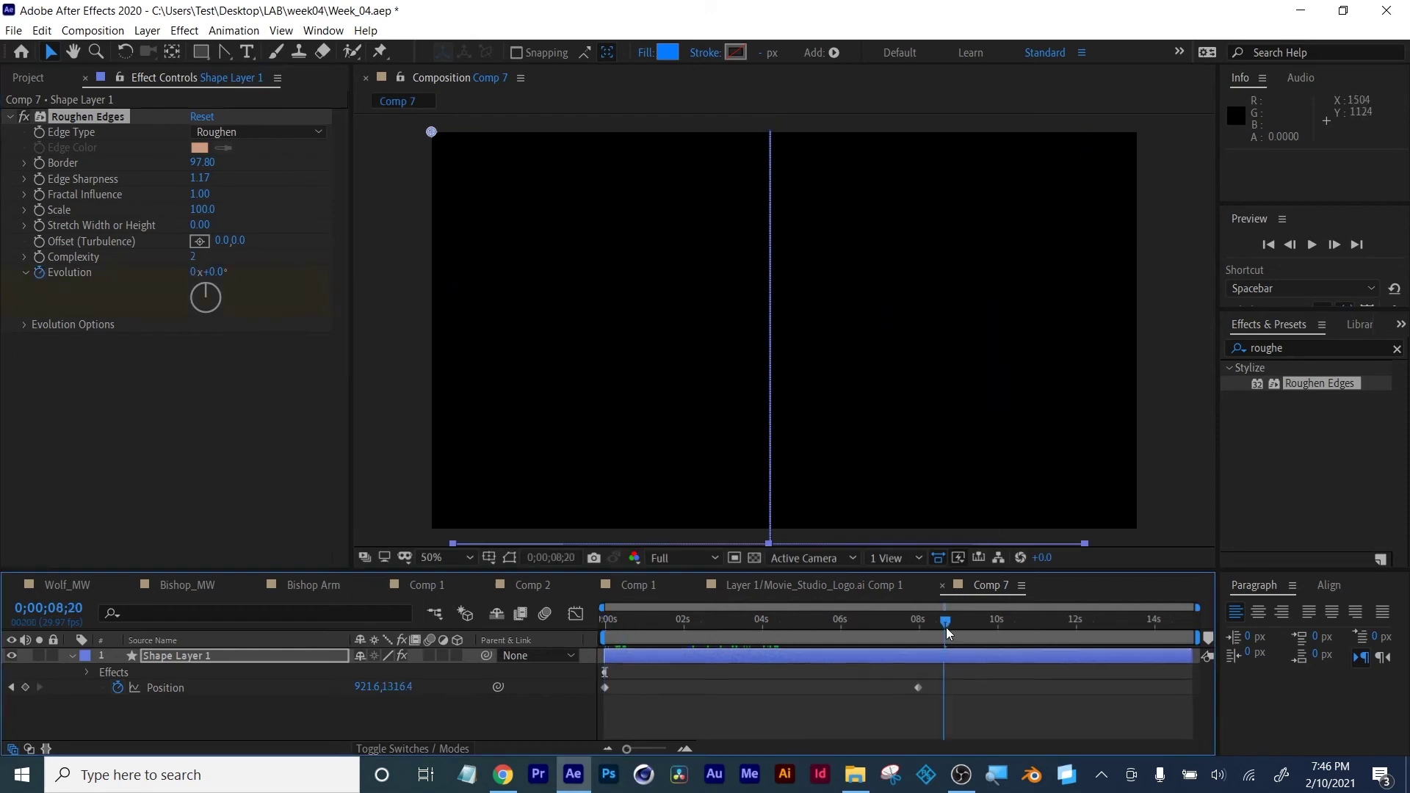
{"action": "left_click_drag", "start_coordinate": [195, 271], "coordinate": [354, 285]}
Set the Roughen Edges Stretch Width or Height to 5.10, checking the edges at different frames
{"action": "left_click_drag", "start_coordinate": [672, 626], "coordinate": [740, 623]}
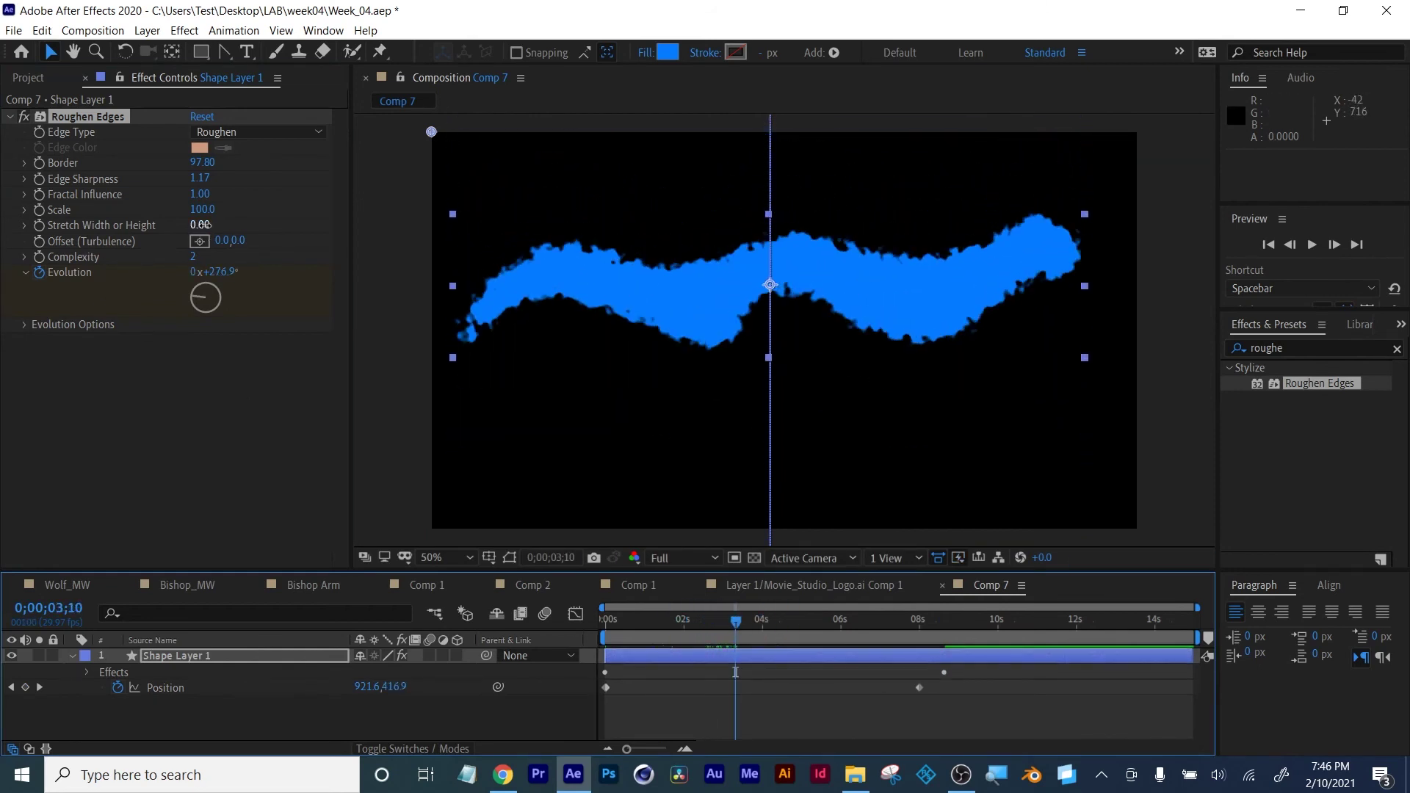
{"action": "left_click_drag", "start_coordinate": [202, 224], "coordinate": [241, 222]}
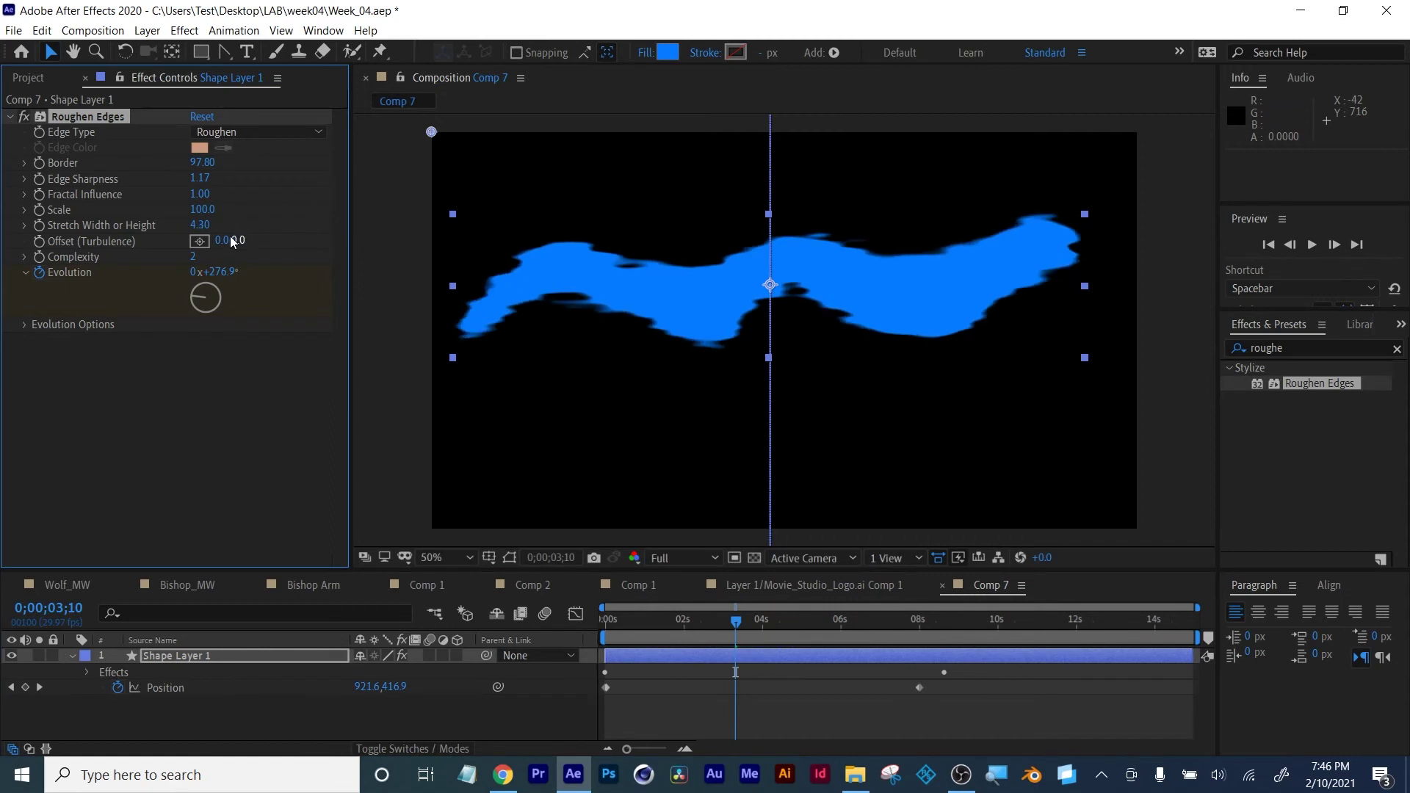
{"action": "left_click_drag", "start_coordinate": [731, 622], "coordinate": [759, 618]}
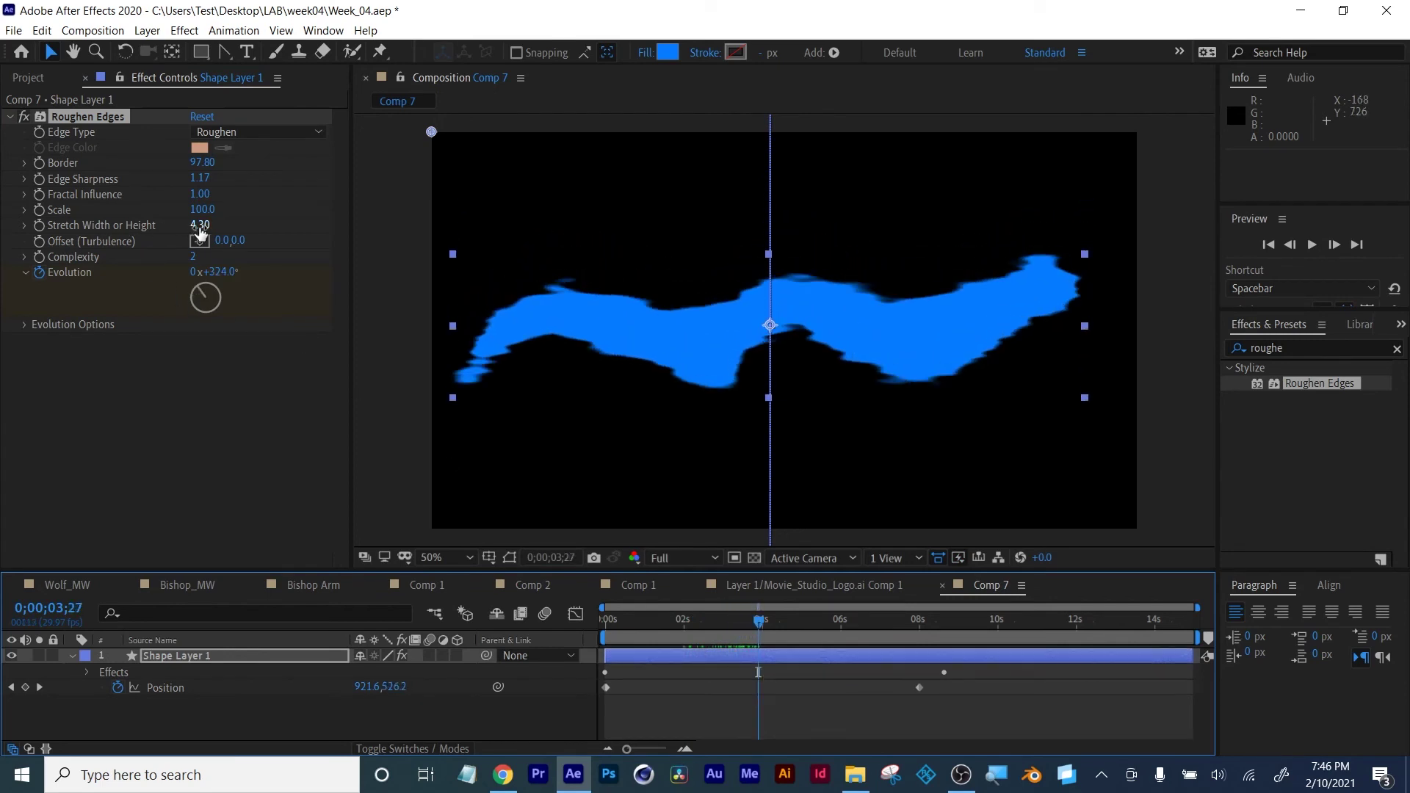
{"action": "left_click_drag", "start_coordinate": [199, 233], "coordinate": [207, 227]}
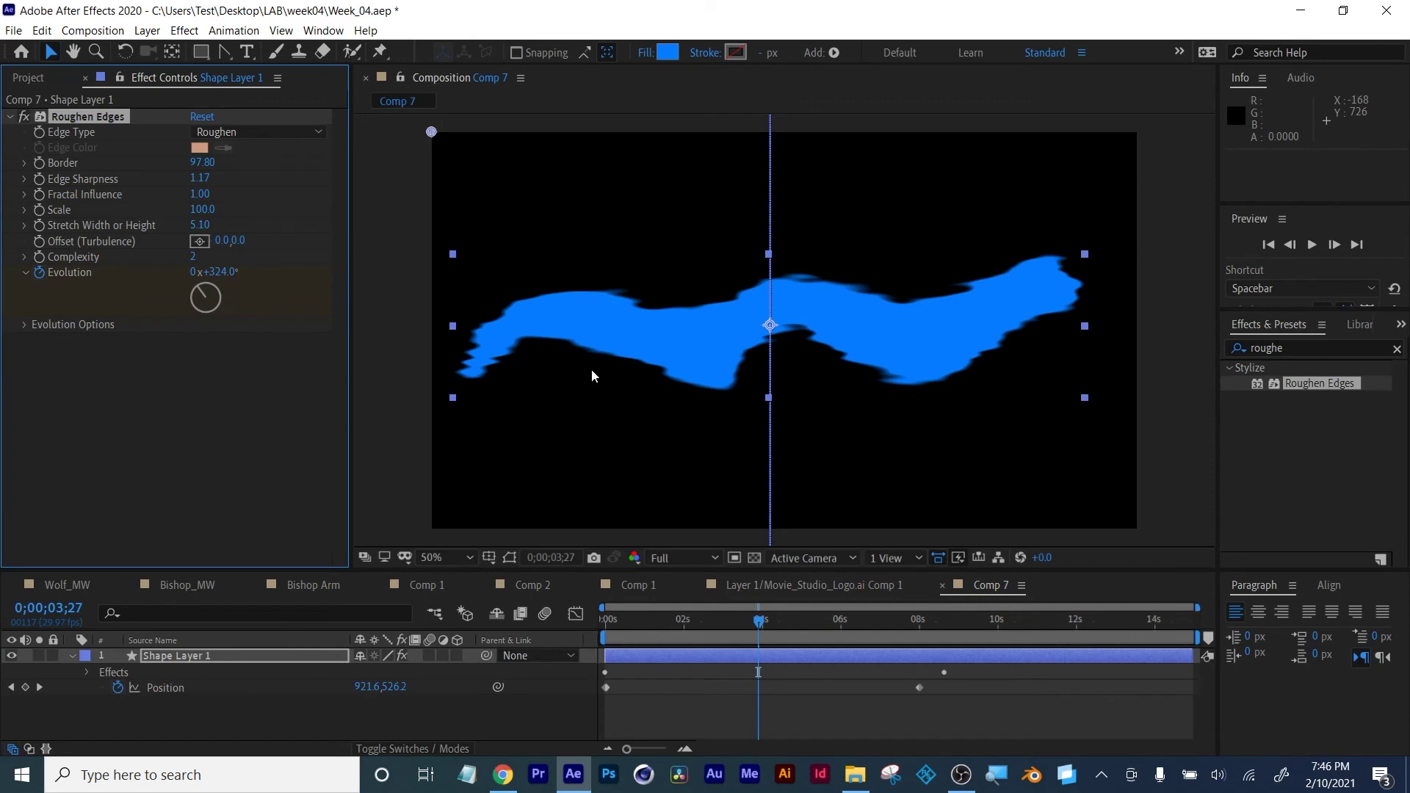
Keyframe the Path of Shape 1 in Shape Layer 1 at 0;00;02;03 and 0;00;05;16
{"action": "left_click_drag", "start_coordinate": [767, 618], "coordinate": [688, 619]}
{"action": "left_click", "coordinate": [74, 659]}
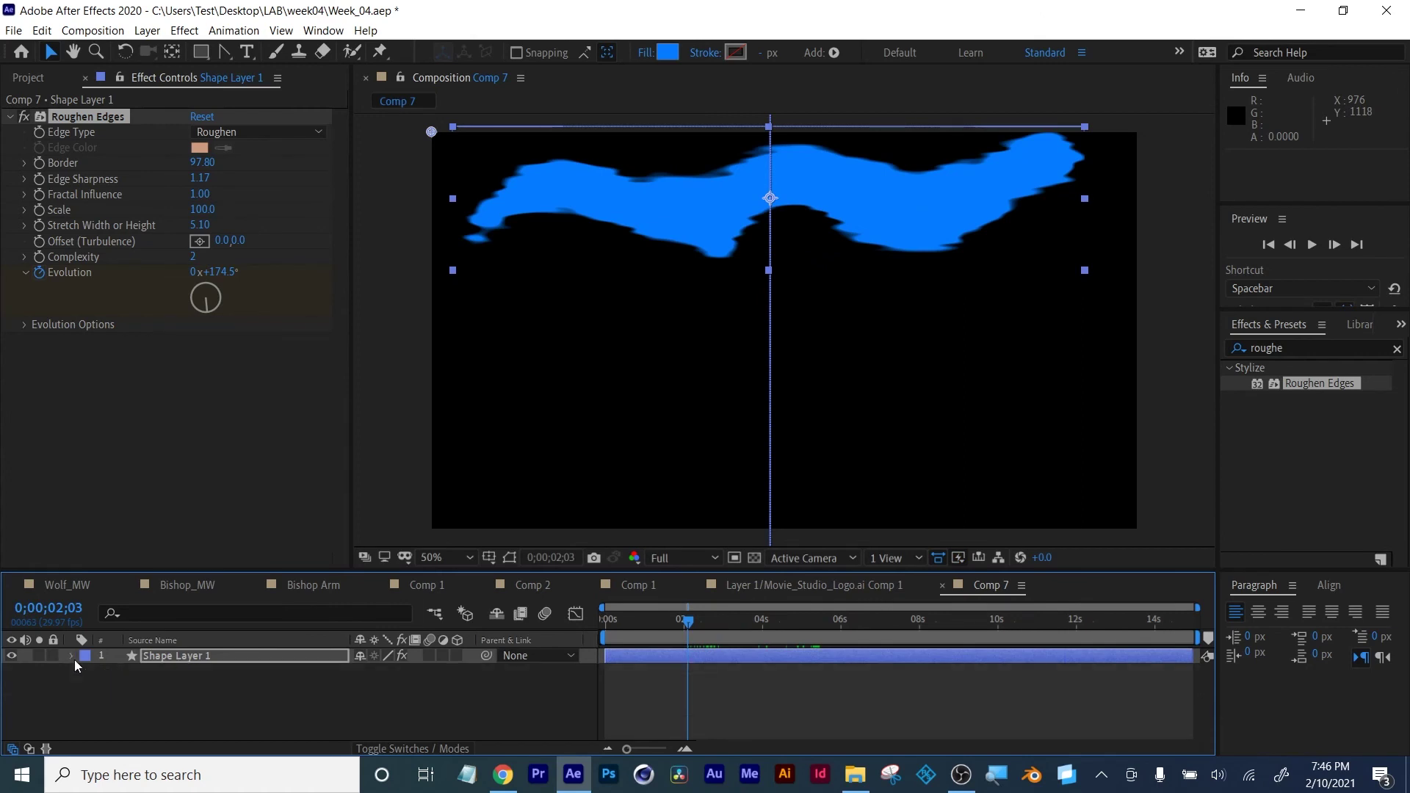
{"action": "left_click", "coordinate": [72, 657]}
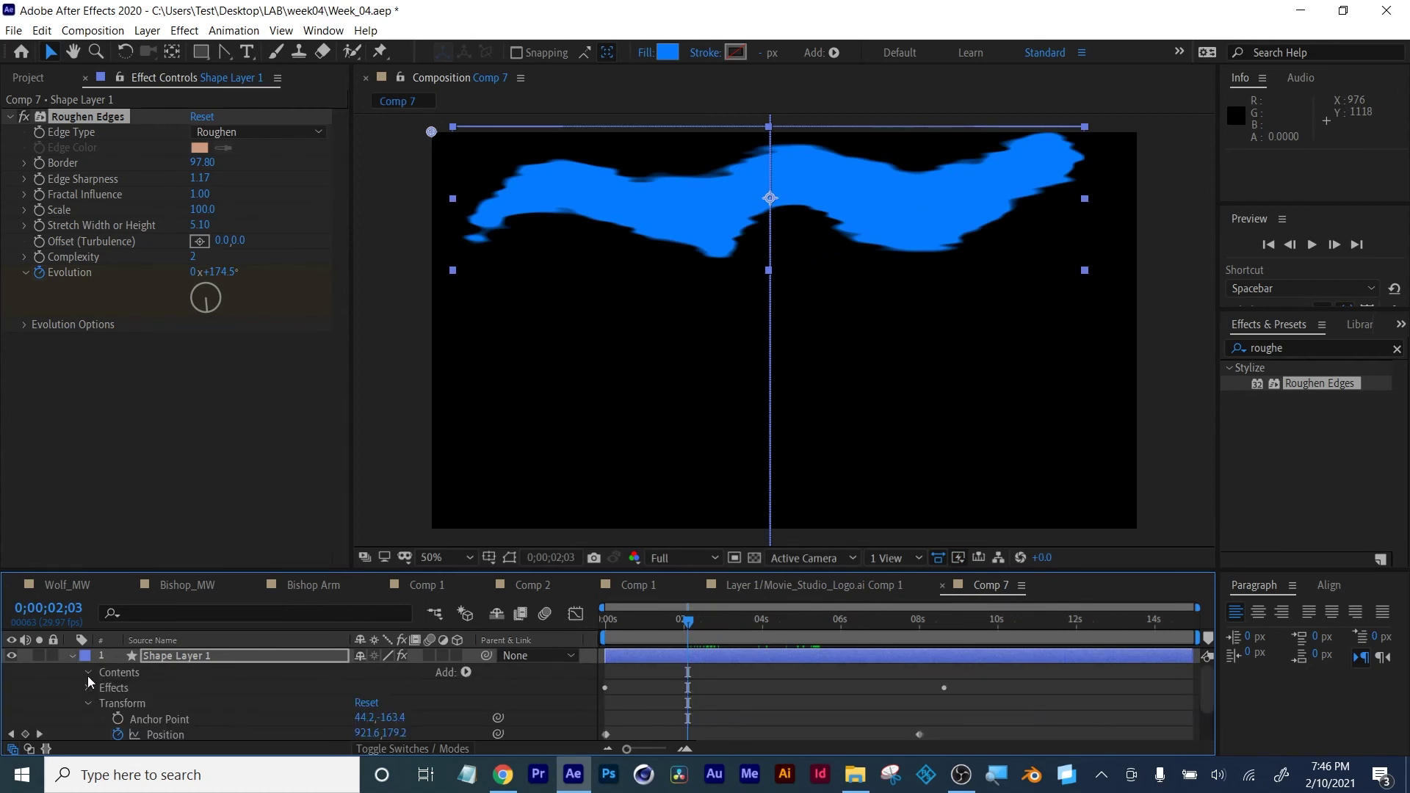
{"action": "left_click", "coordinate": [87, 673]}
{"action": "left_click", "coordinate": [103, 686]}
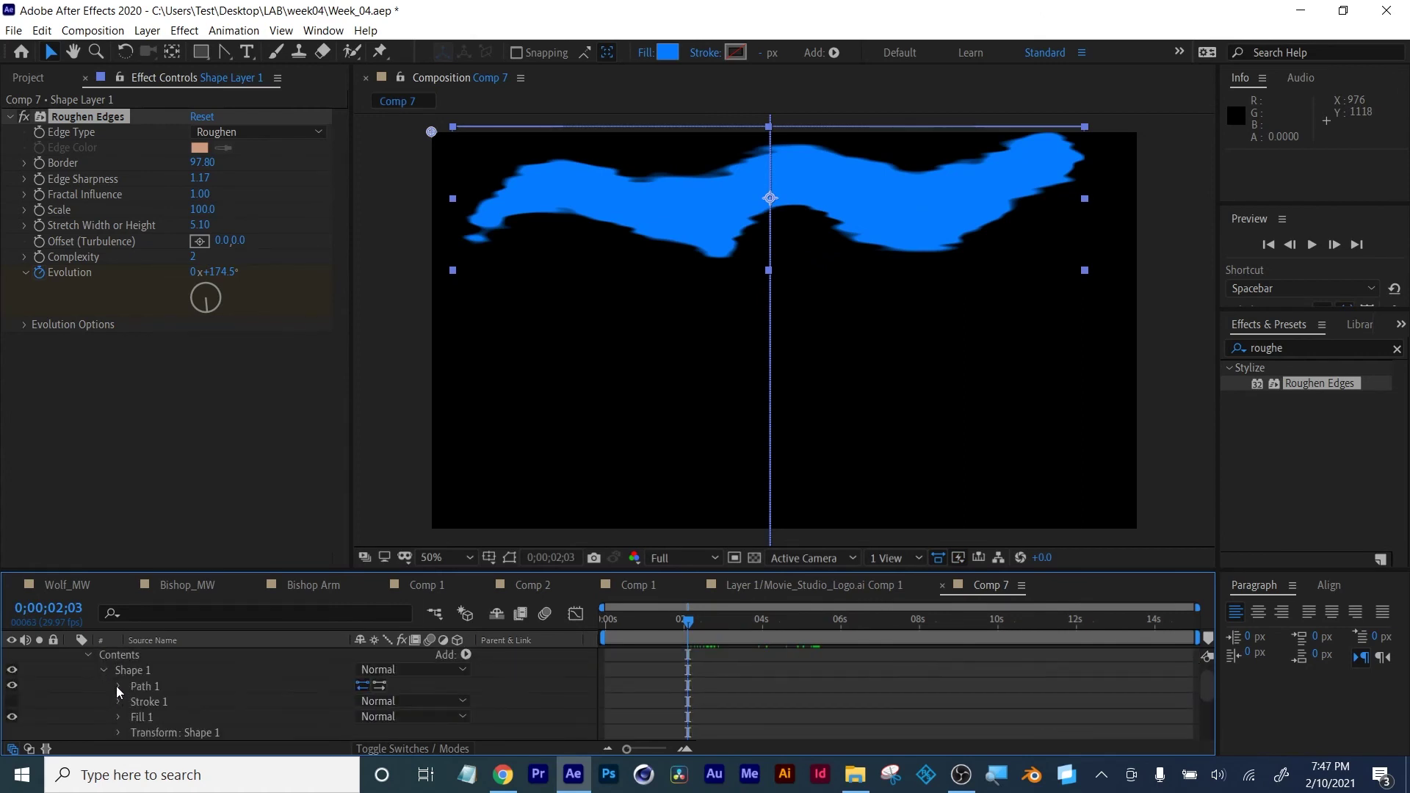
{"action": "left_click", "coordinate": [118, 686]}
{"action": "left_click", "coordinate": [149, 701]}
{"action": "left_click", "coordinate": [693, 621]}
{"action": "left_click_drag", "start_coordinate": [716, 624], "coordinate": [821, 615]}
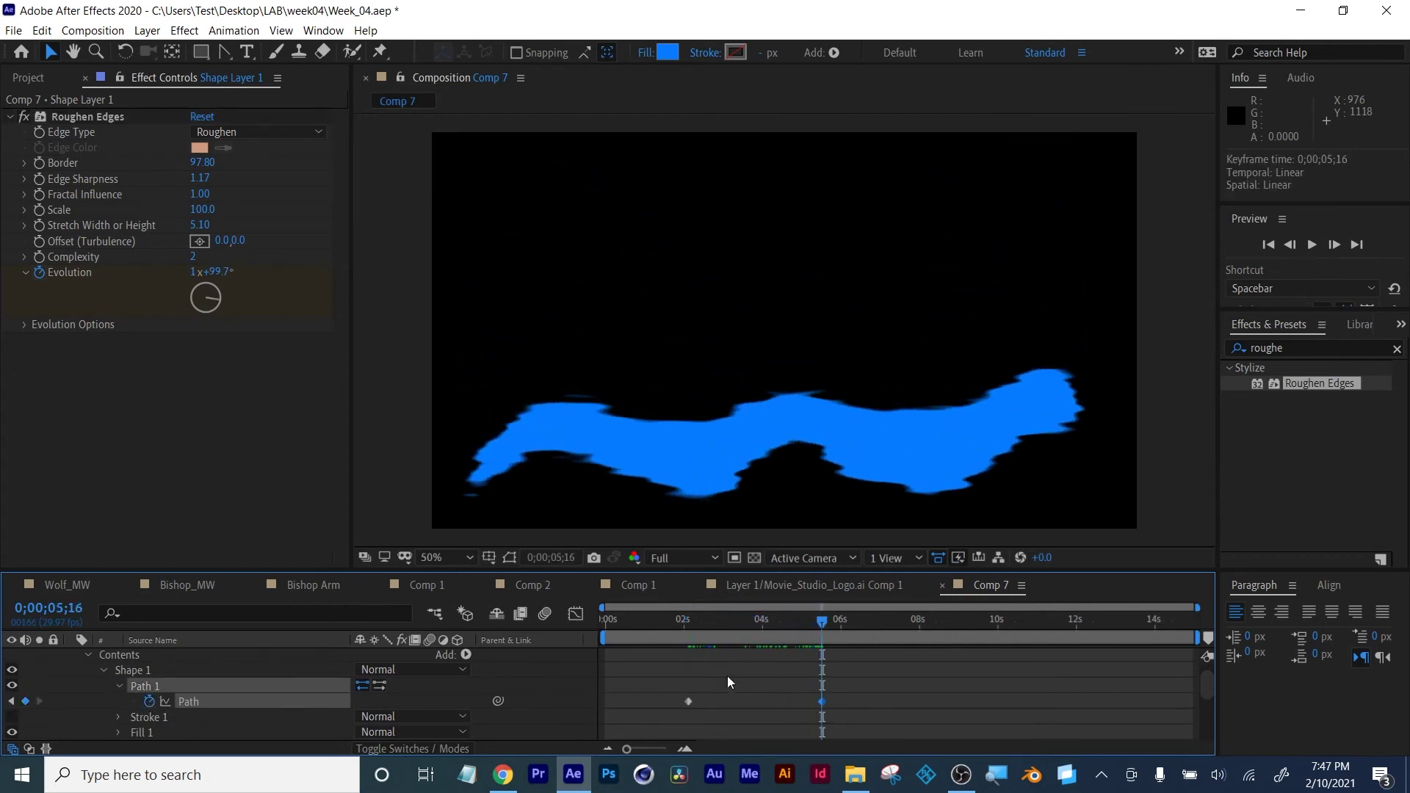
Show the shape path outline and add a Path keyframe at 0;00;03;27 between the two existing ones
{"action": "left_click", "coordinate": [511, 558]}
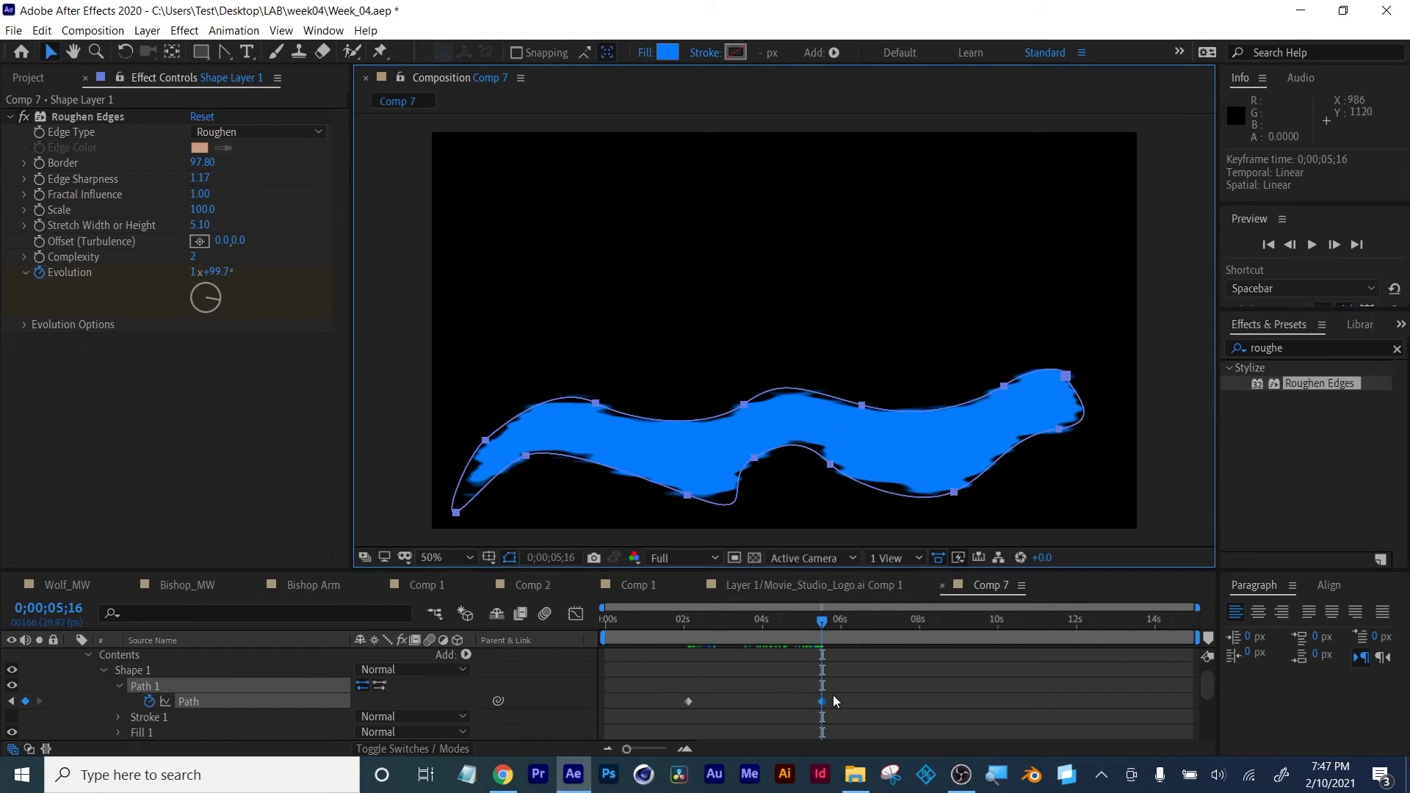
{"action": "left_click_drag", "start_coordinate": [828, 632], "coordinate": [759, 619]}
{"action": "left_click", "coordinate": [25, 701]}
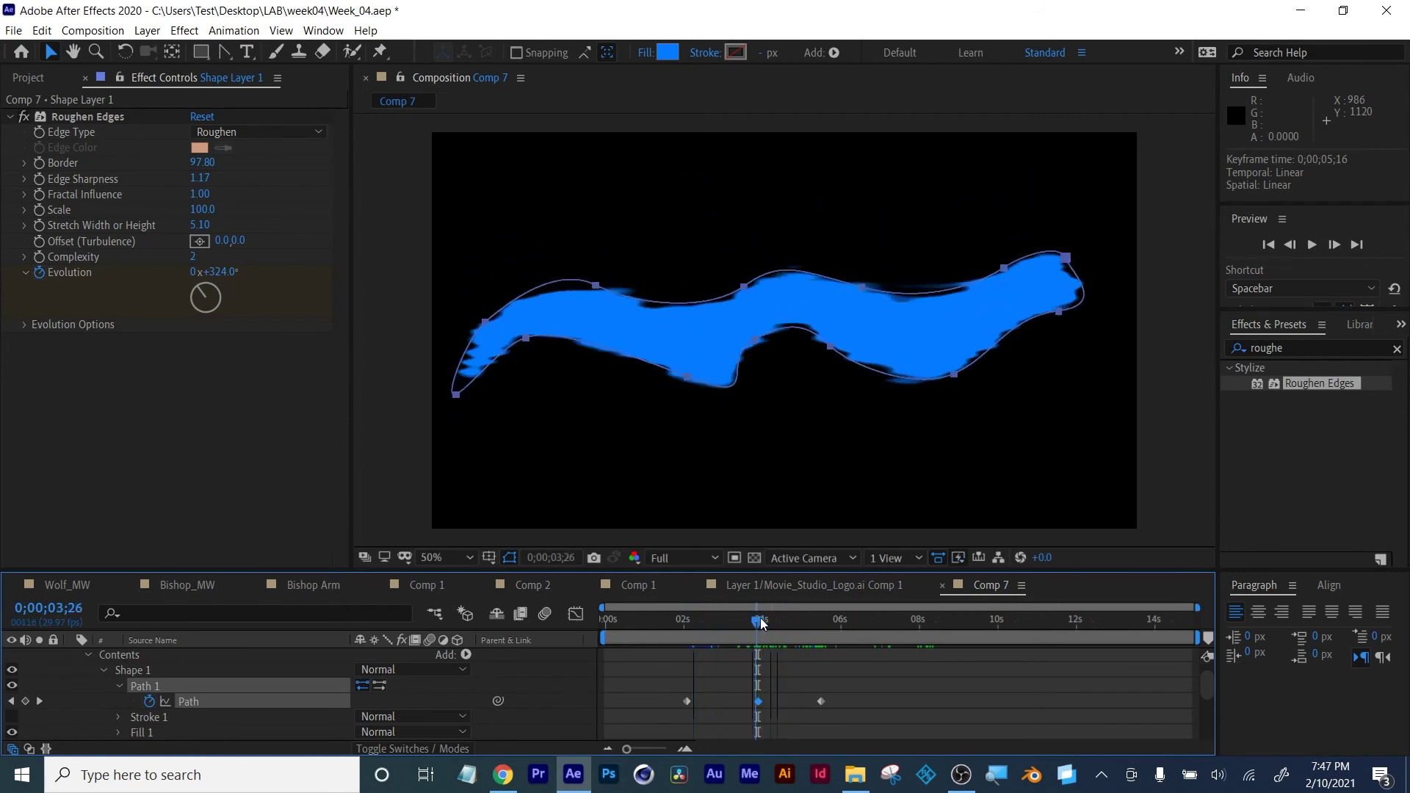
{"action": "left_click", "coordinate": [39, 702]}
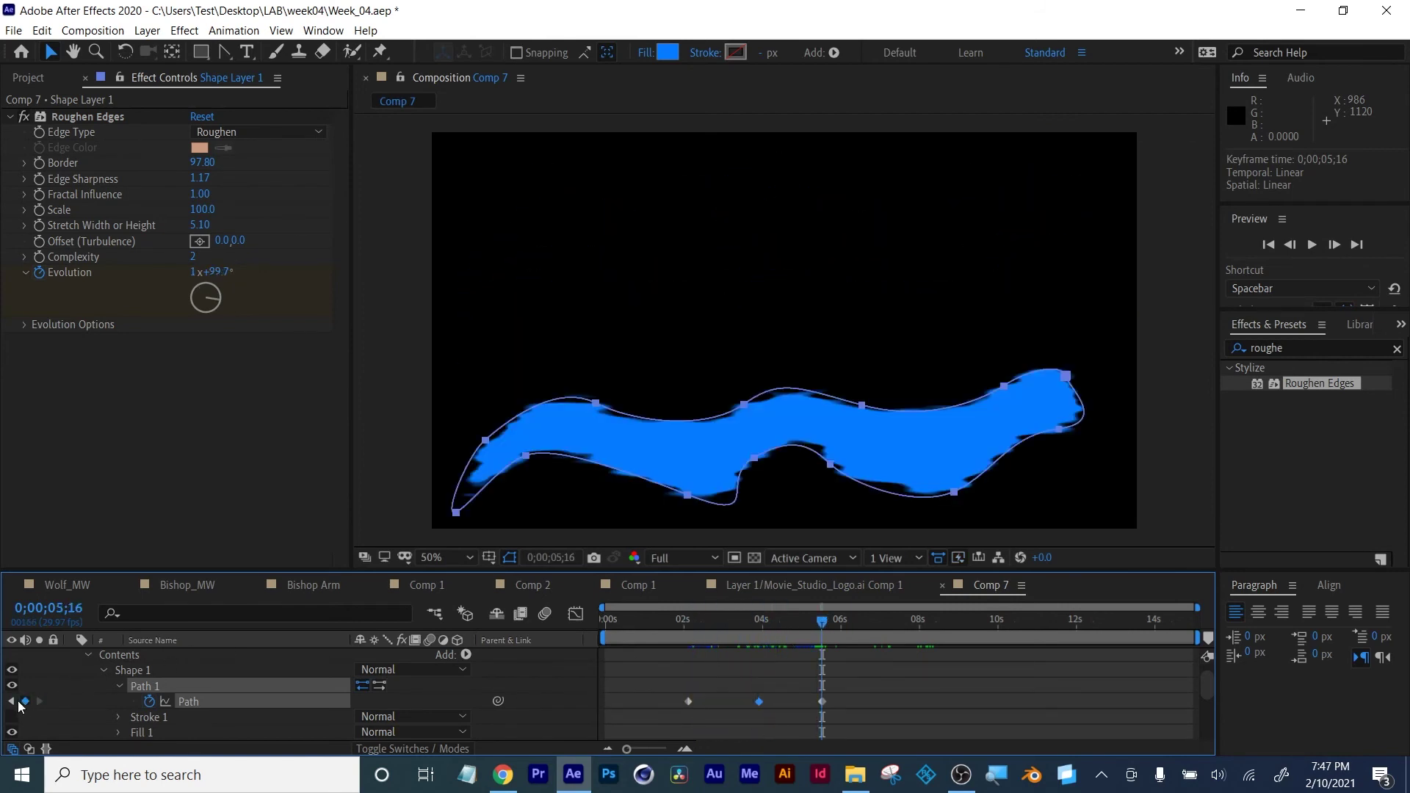
{"action": "left_click", "coordinate": [11, 701]}
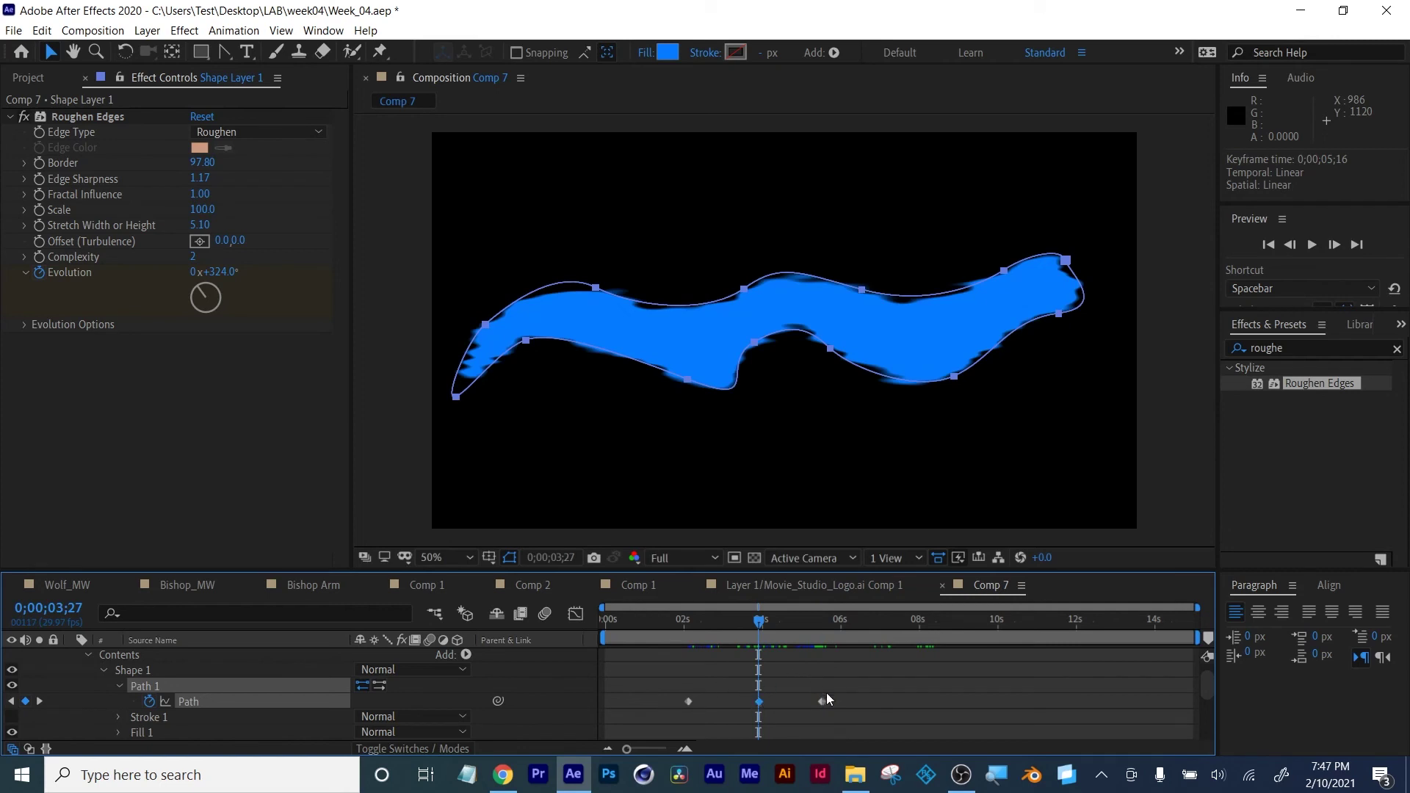
{"action": "left_click", "coordinate": [742, 289]}
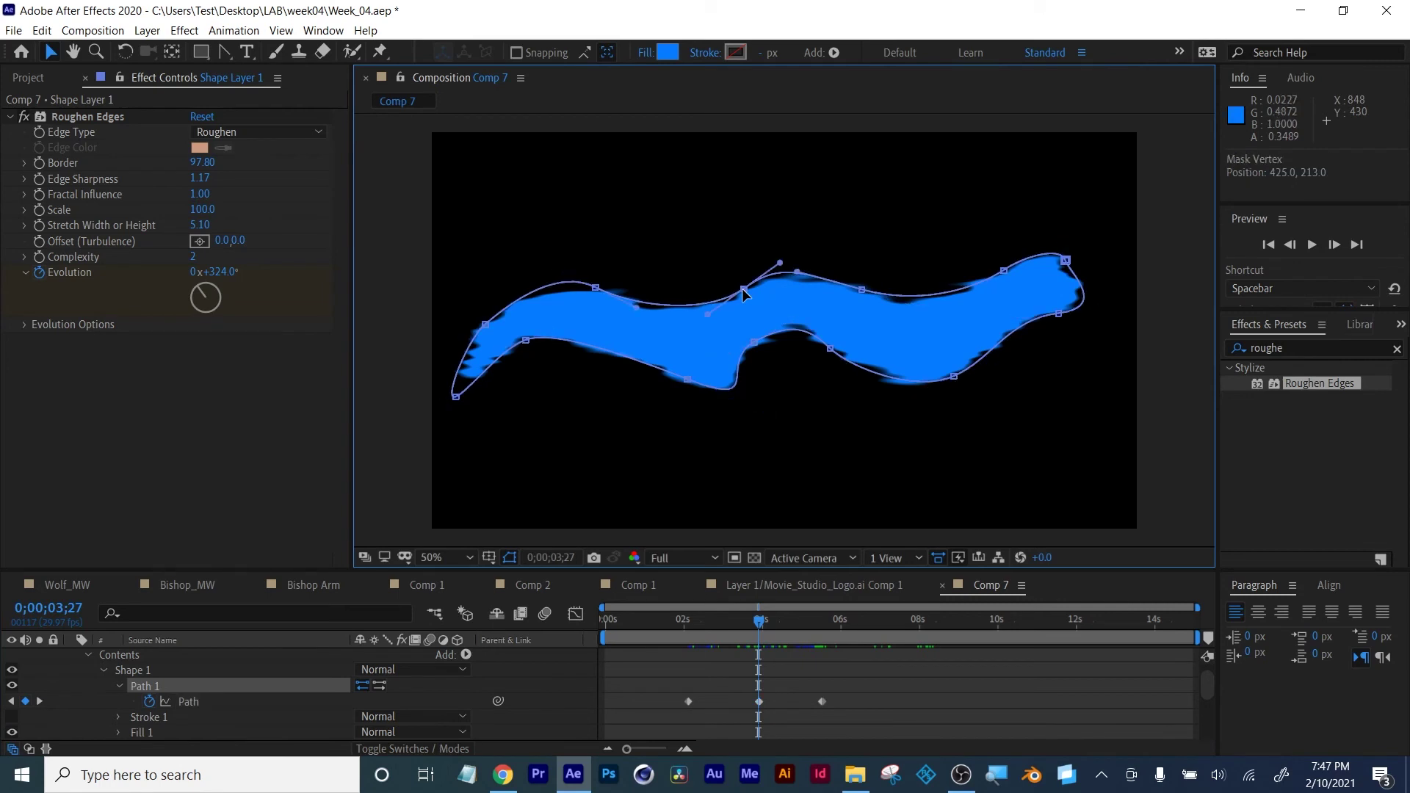
{"action": "left_click_drag", "start_coordinate": [741, 288], "coordinate": [756, 351]}
{"action": "key", "text": "ctrl+z"}
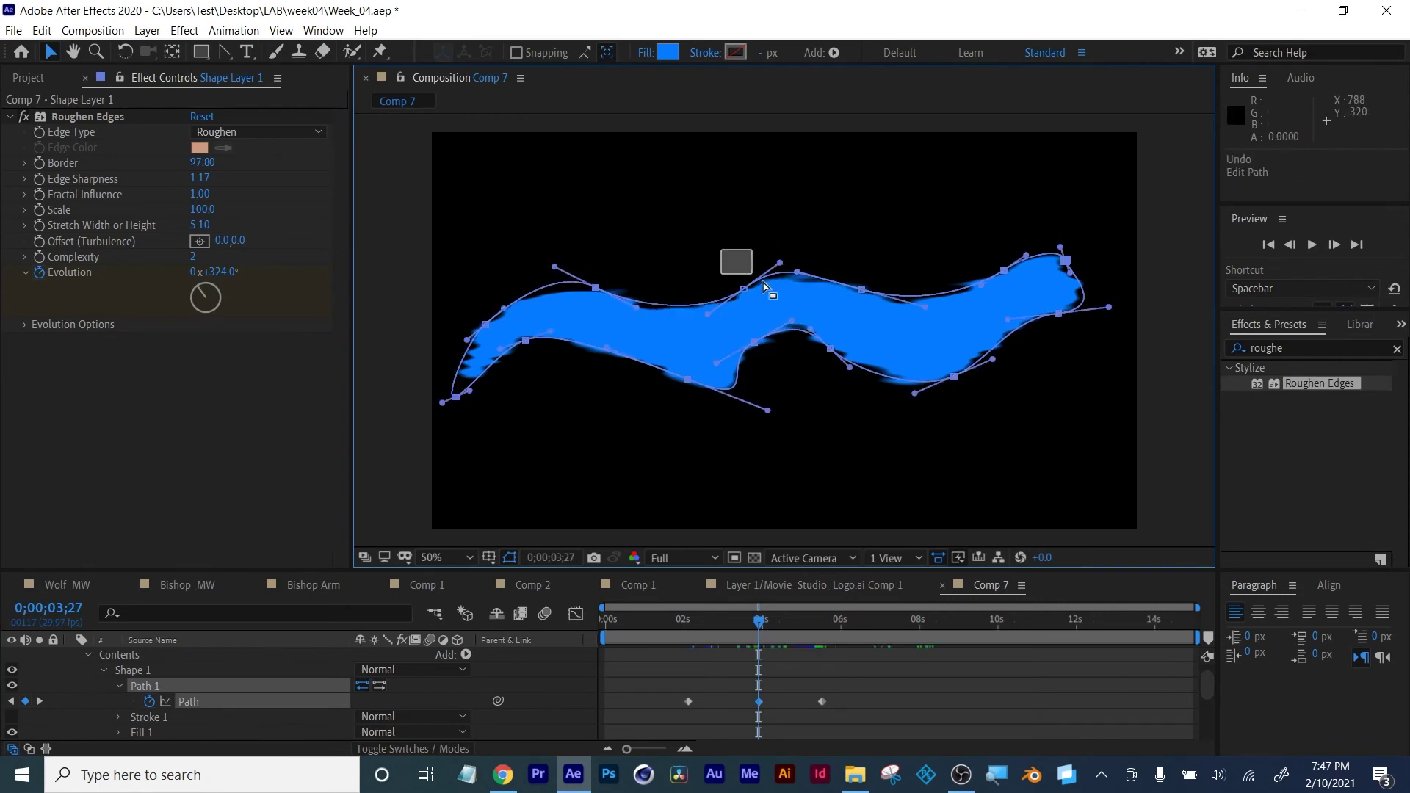
Move the four middle vertices of the path slightly upward at the 0;00;03;27 keyframe
{"action": "left_click_drag", "start_coordinate": [763, 287], "coordinate": [901, 379]}
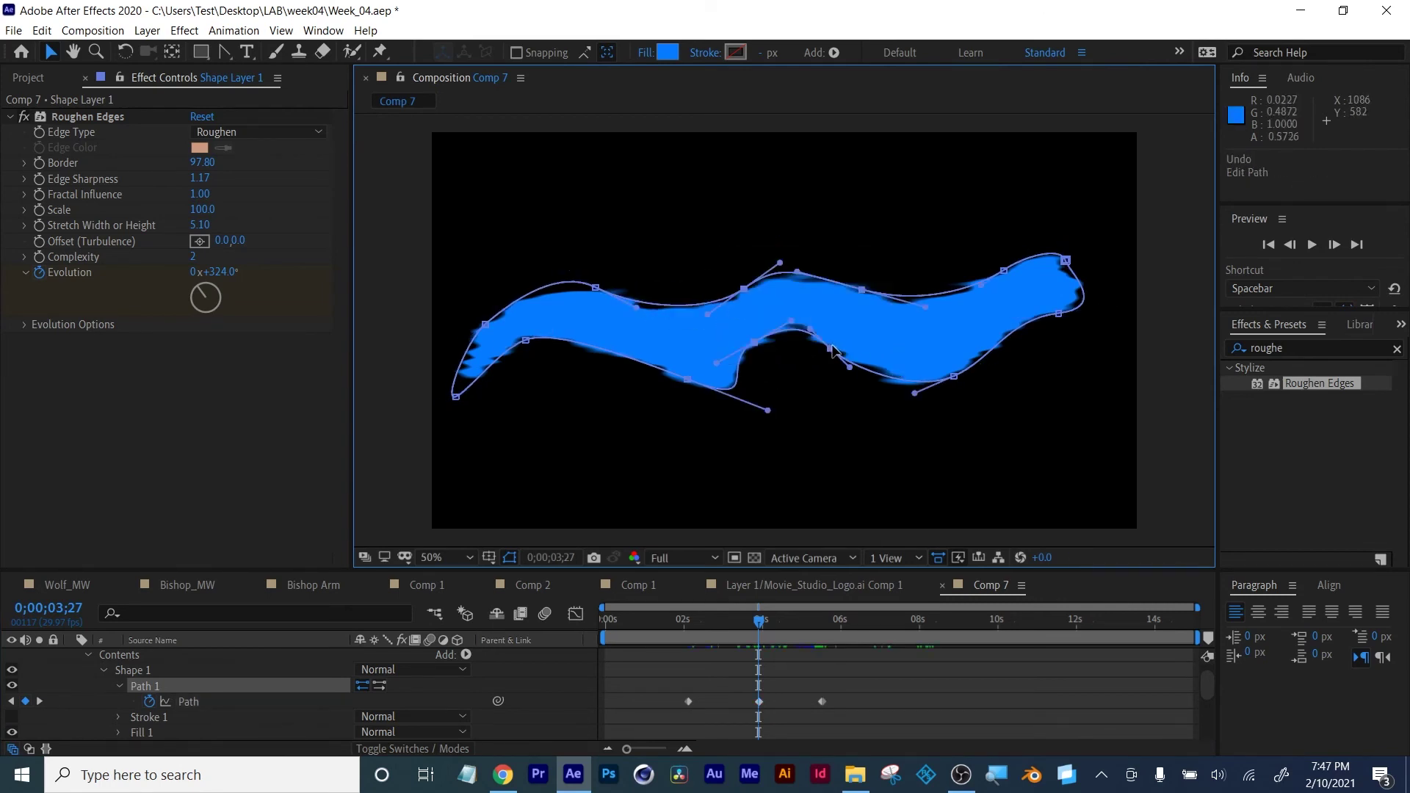
{"action": "left_click_drag", "start_coordinate": [832, 350], "coordinate": [450, 266]}
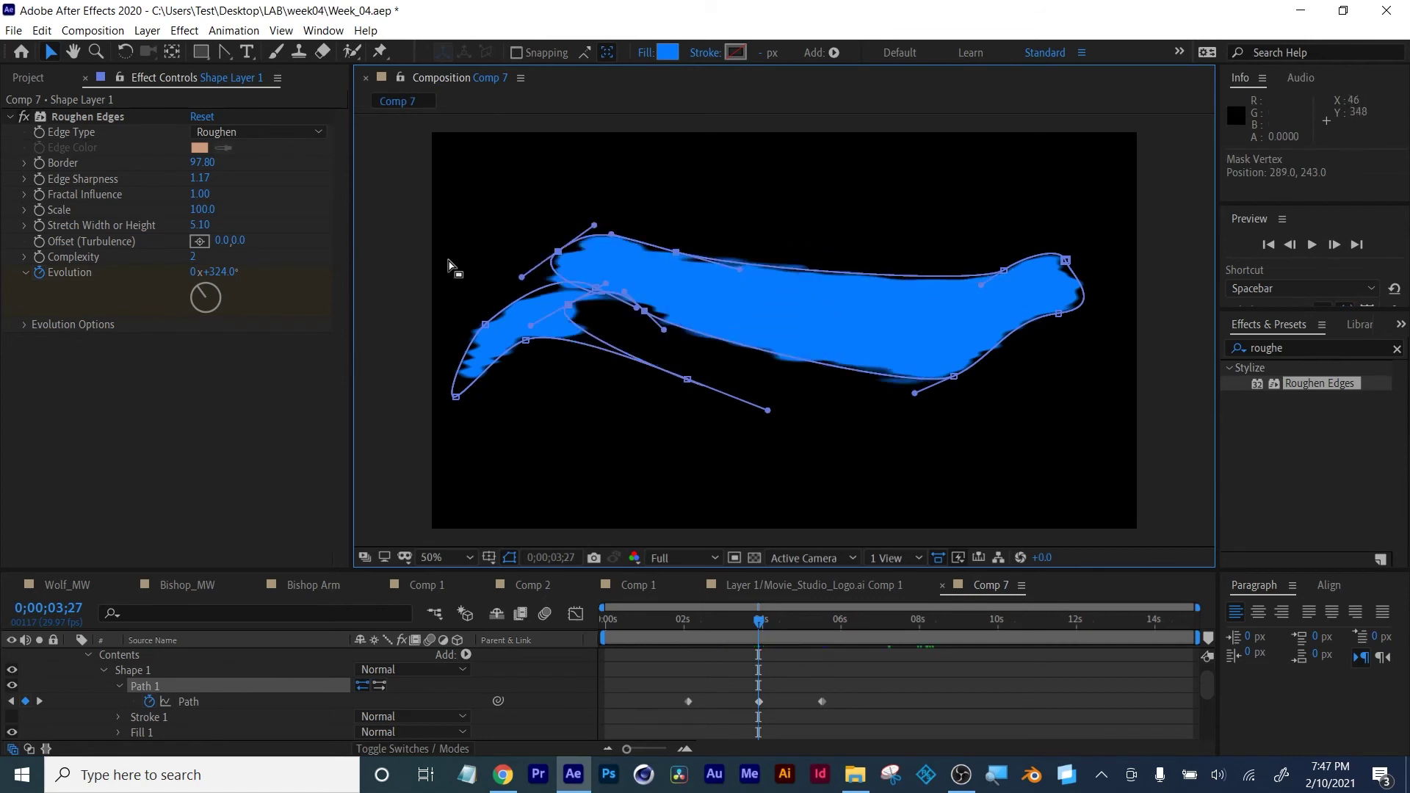
{"action": "key", "text": "ctrl+z"}
{"action": "left_click_drag", "start_coordinate": [743, 288], "coordinate": [749, 267]}
{"action": "left_click", "coordinate": [470, 265]}
Lower the vertices at both ends of the shape slightly at 0;00;03;27, shifting the right end a little outward
{"action": "left_click", "coordinate": [764, 700]}
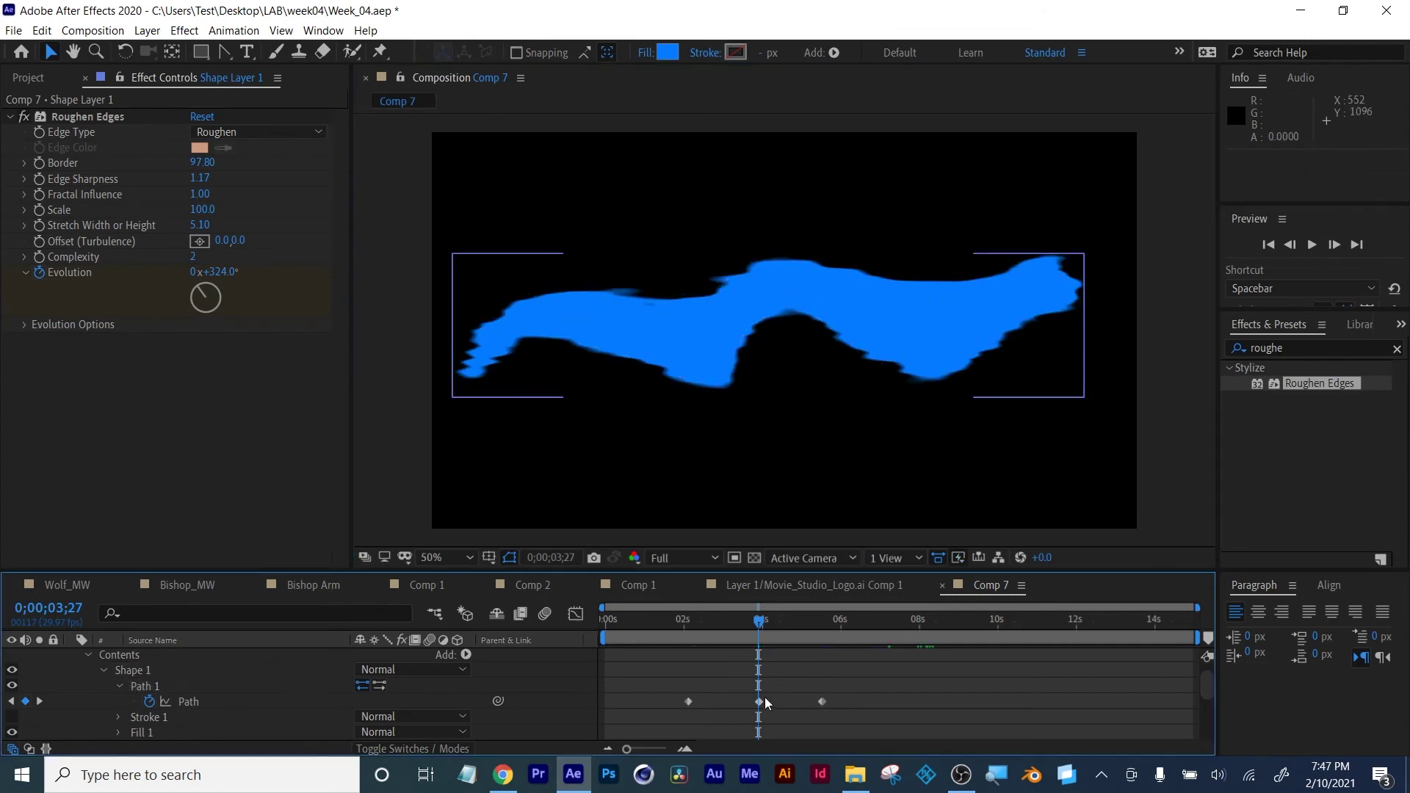
{"action": "left_click", "coordinate": [765, 699]}
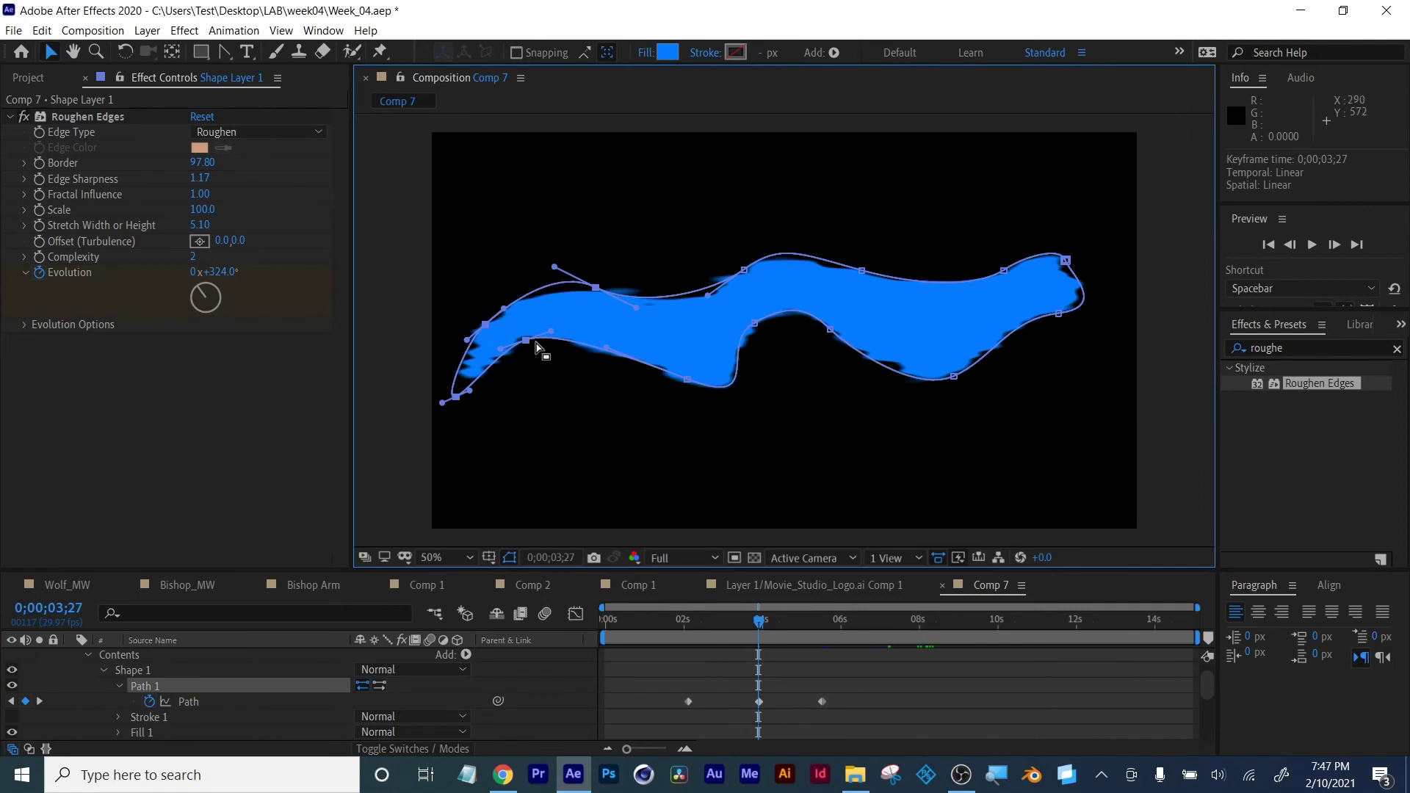
{"action": "left_click_drag", "start_coordinate": [528, 343], "coordinate": [529, 365]}
{"action": "left_click_drag", "start_coordinate": [1114, 232], "coordinate": [990, 385]}
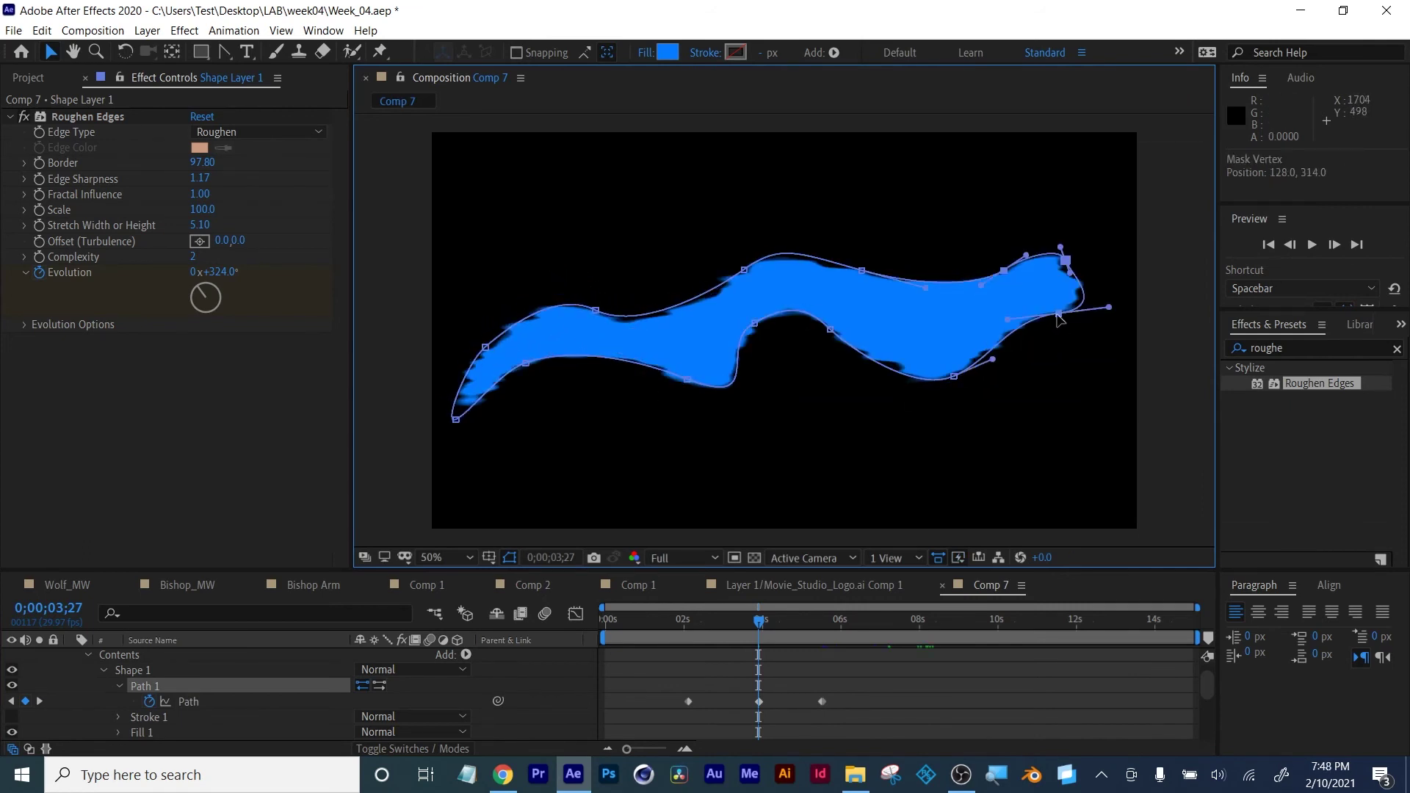
{"action": "left_click_drag", "start_coordinate": [1062, 328], "coordinate": [1078, 338]}
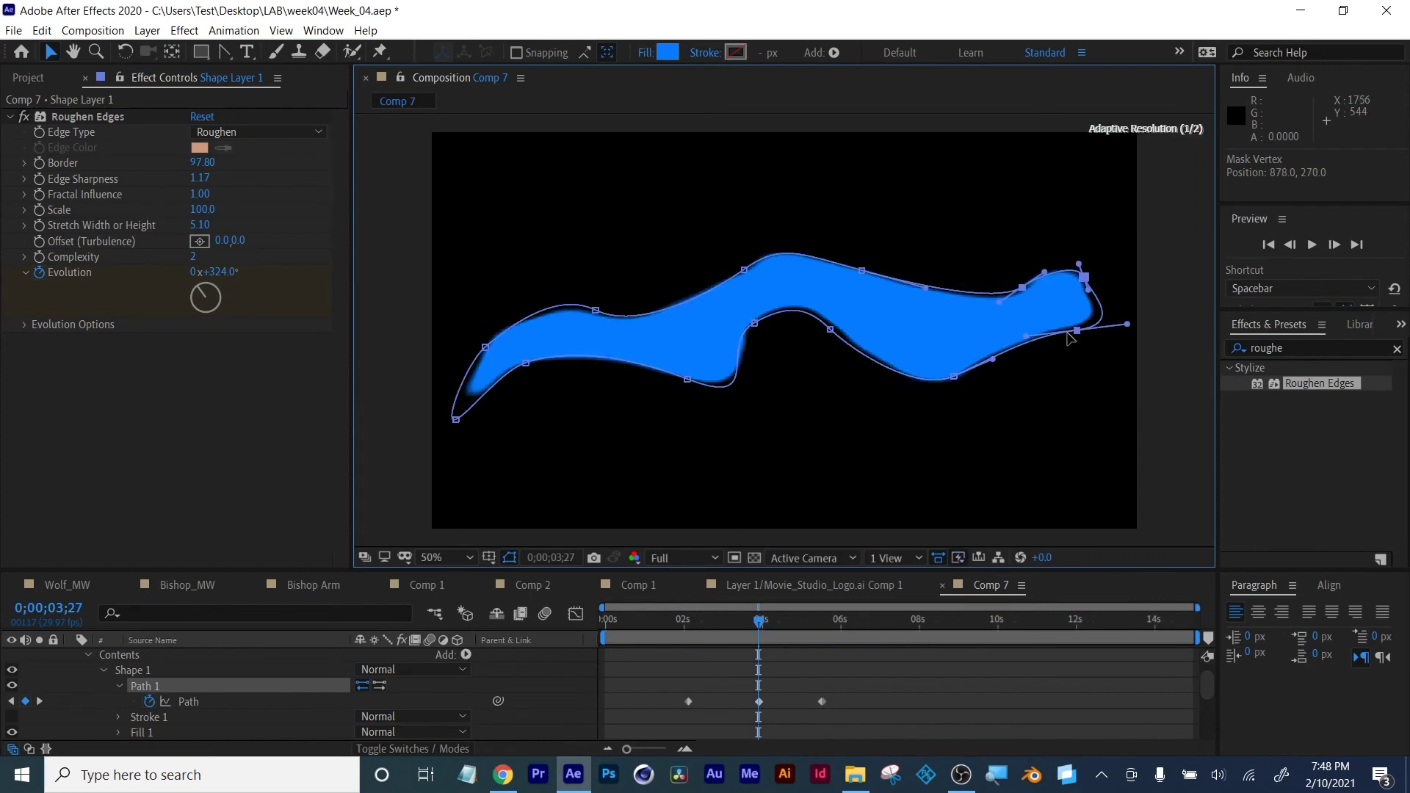
Spread out the Path keyframes: move the first one earlier, the last to 0;00;08;15 and the middle one slightly later
{"action": "left_click", "coordinate": [139, 670]}
{"action": "mouse_move", "coordinate": [758, 620]}
{"action": "left_mouse_down"}
{"action": "mouse_move", "coordinate": [708, 620]}
{"action": "mouse_move", "coordinate": [786, 622]}
{"action": "left_mouse_up"}
{"action": "left_click", "coordinate": [668, 702]}
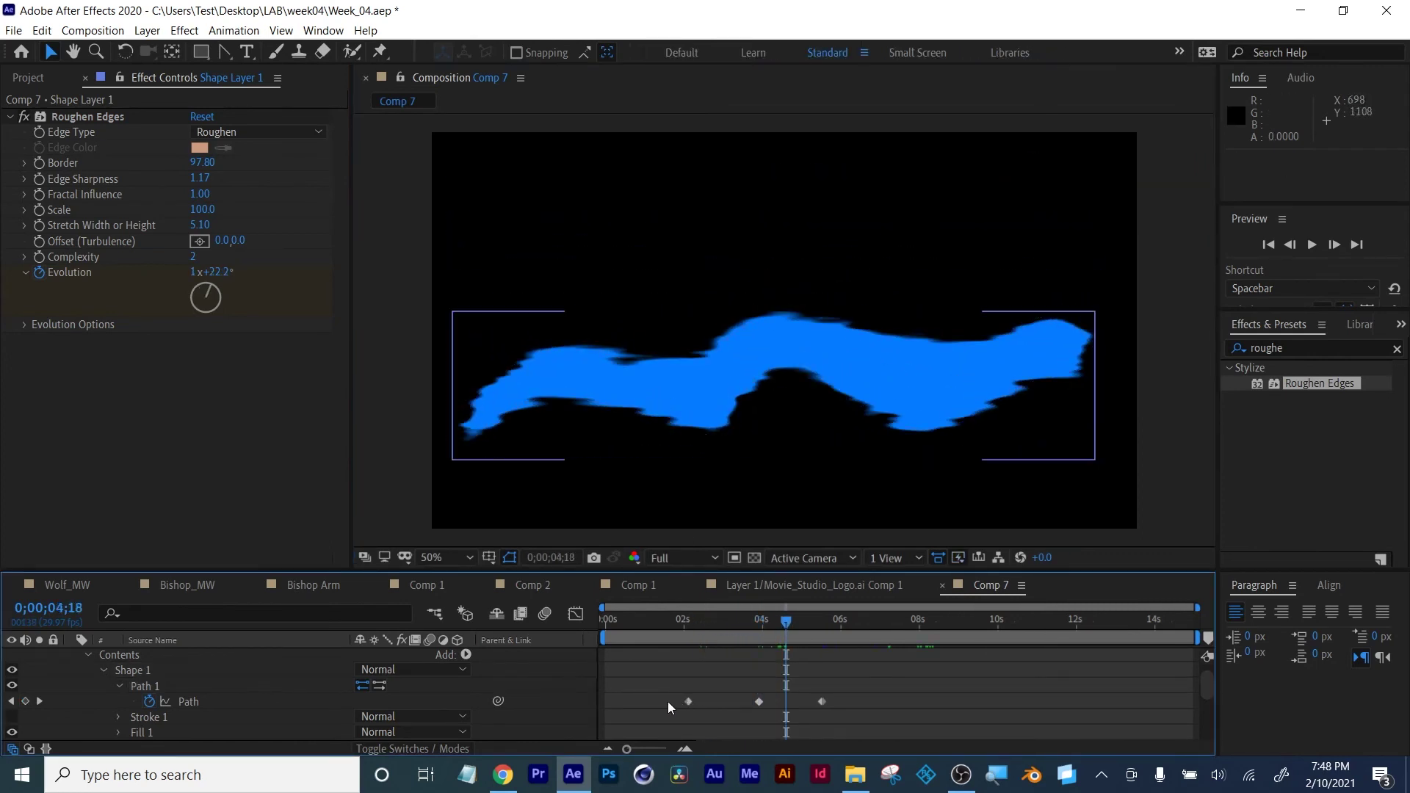
{"action": "left_click_drag", "start_coordinate": [689, 702], "coordinate": [640, 703]}
{"action": "left_click_drag", "start_coordinate": [822, 702], "coordinate": [940, 706]}
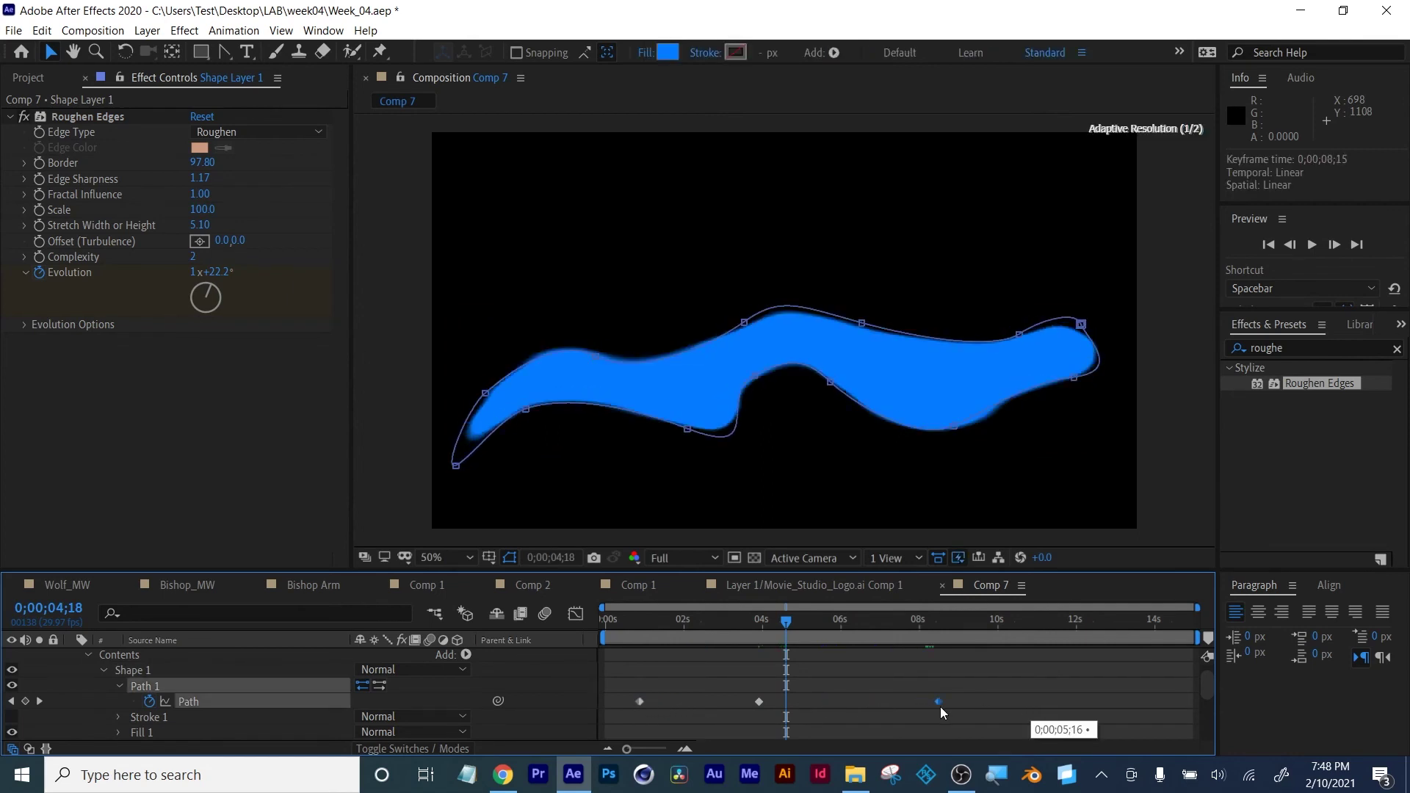
{"action": "left_click_drag", "start_coordinate": [759, 702], "coordinate": [772, 702]}
Reshape the path at 0;00;04;18 with a higher middle peak and lower right dip, then space its keyframe to 0;00;06;05 and the preceding one earlier
{"action": "left_click_drag", "start_coordinate": [744, 320], "coordinate": [739, 280]}
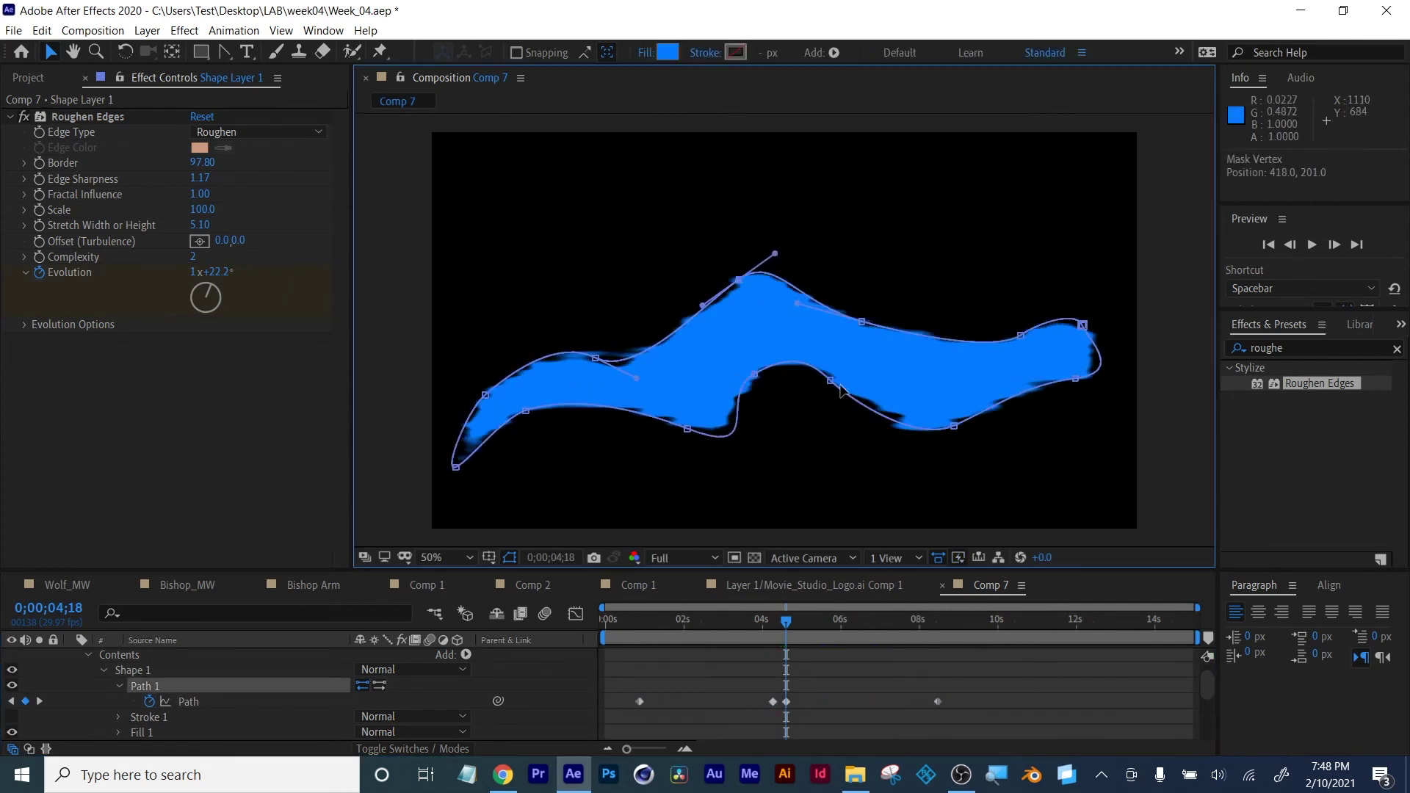
{"action": "left_click_drag", "start_coordinate": [953, 426], "coordinate": [960, 439]}
{"action": "left_click_drag", "start_coordinate": [773, 702], "coordinate": [728, 702]}
{"action": "left_click_drag", "start_coordinate": [786, 702], "coordinate": [847, 702]}
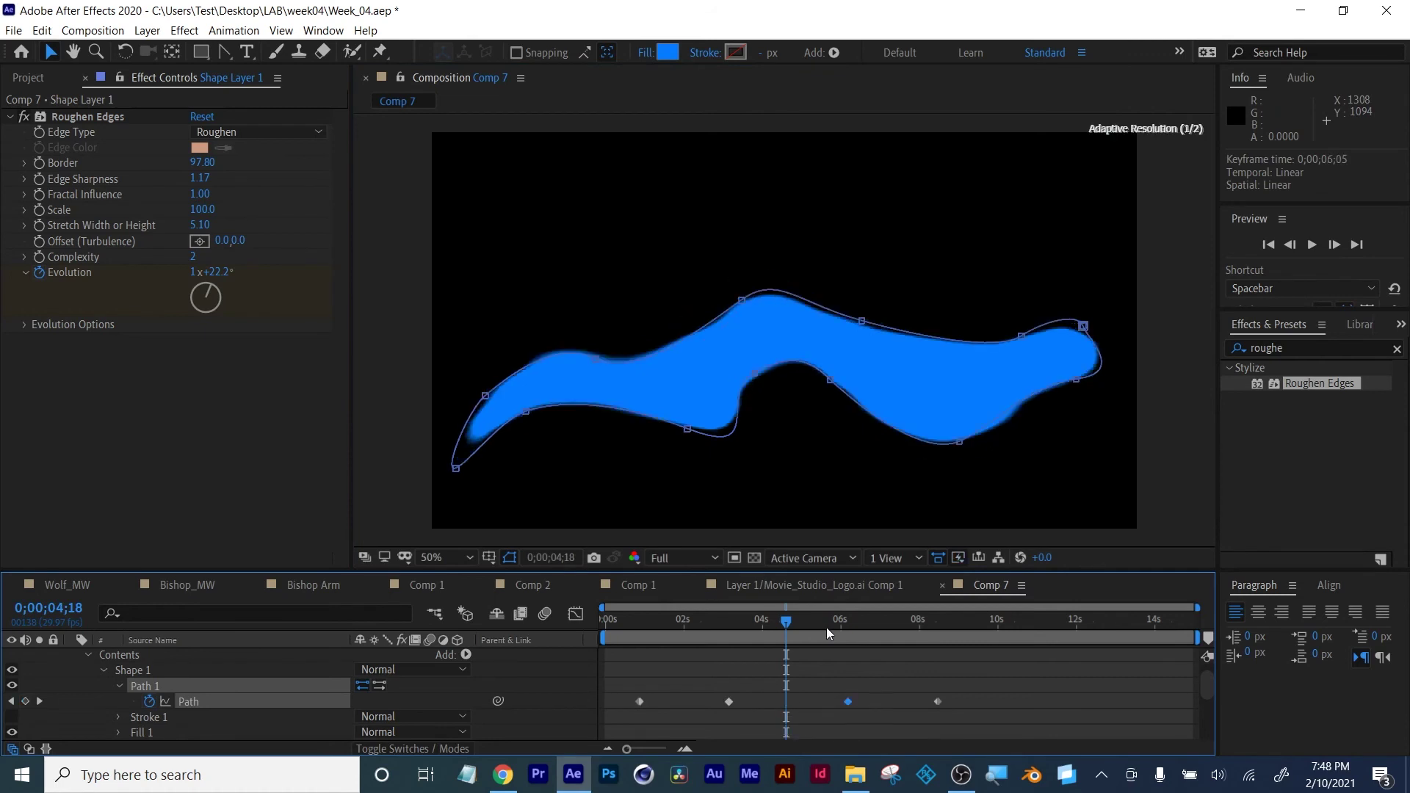
Play the animation from the start to examine how the shape deforms as it moves down the frame
{"action": "left_click_drag", "start_coordinate": [826, 624], "coordinate": [534, 616]}
{"action": "key", "text": "space"}
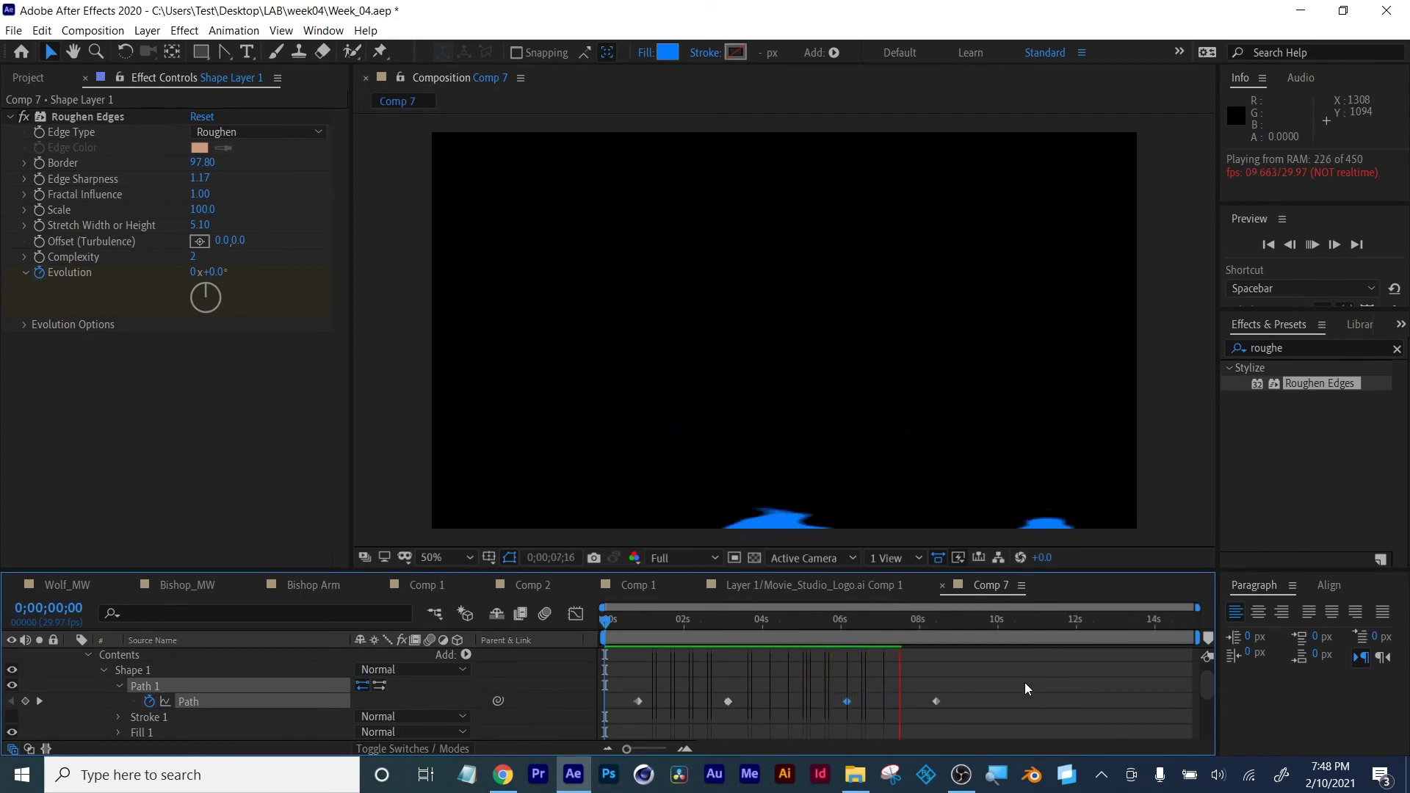
{"action": "key", "text": "space"}
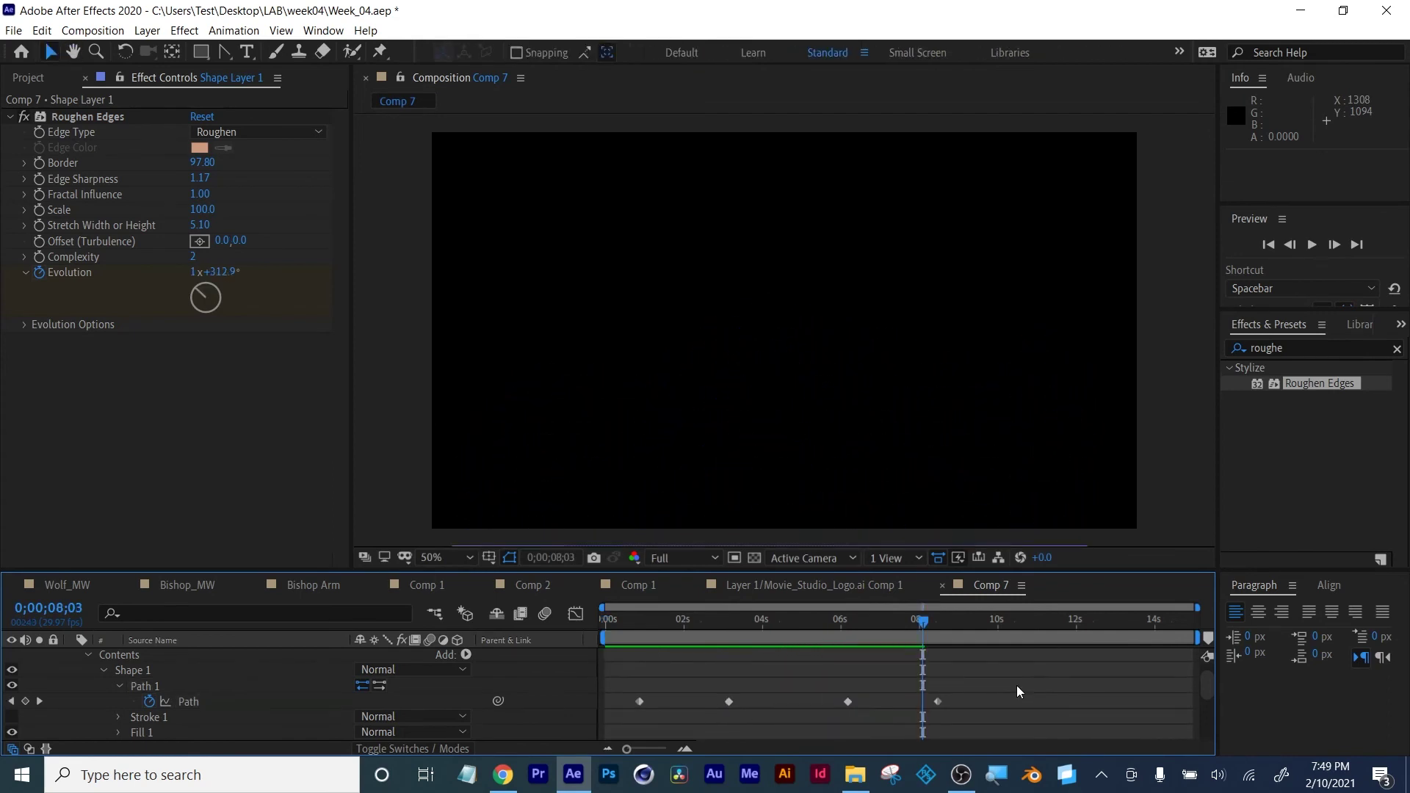
Duplicate Shape Layer 1 with its keyframes collapsed and offset the copy to start at 0;00;02;12
{"action": "key", "text": "u"}
{"action": "left_click", "coordinate": [932, 660]}
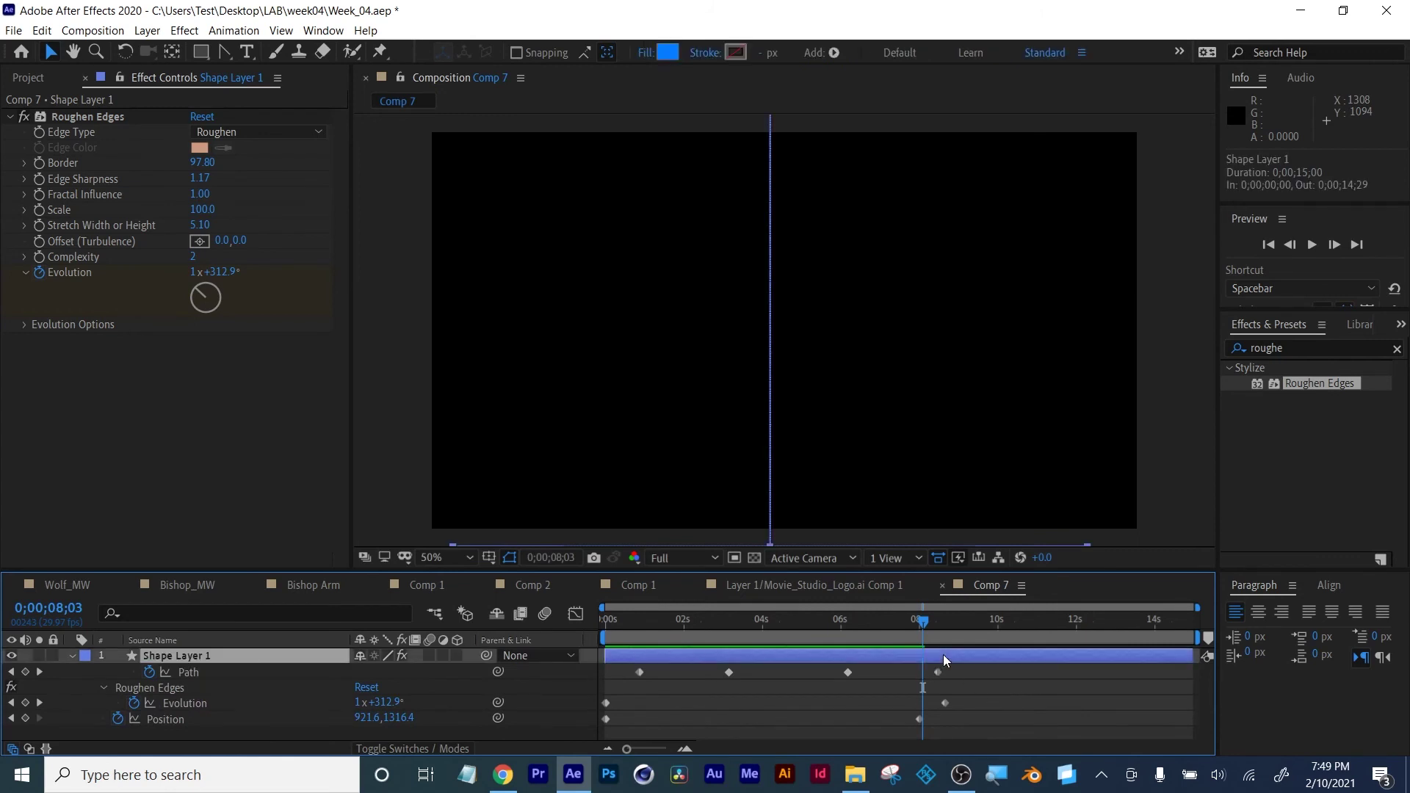
{"action": "key", "text": "u"}
{"action": "key", "text": "ctrl+d"}
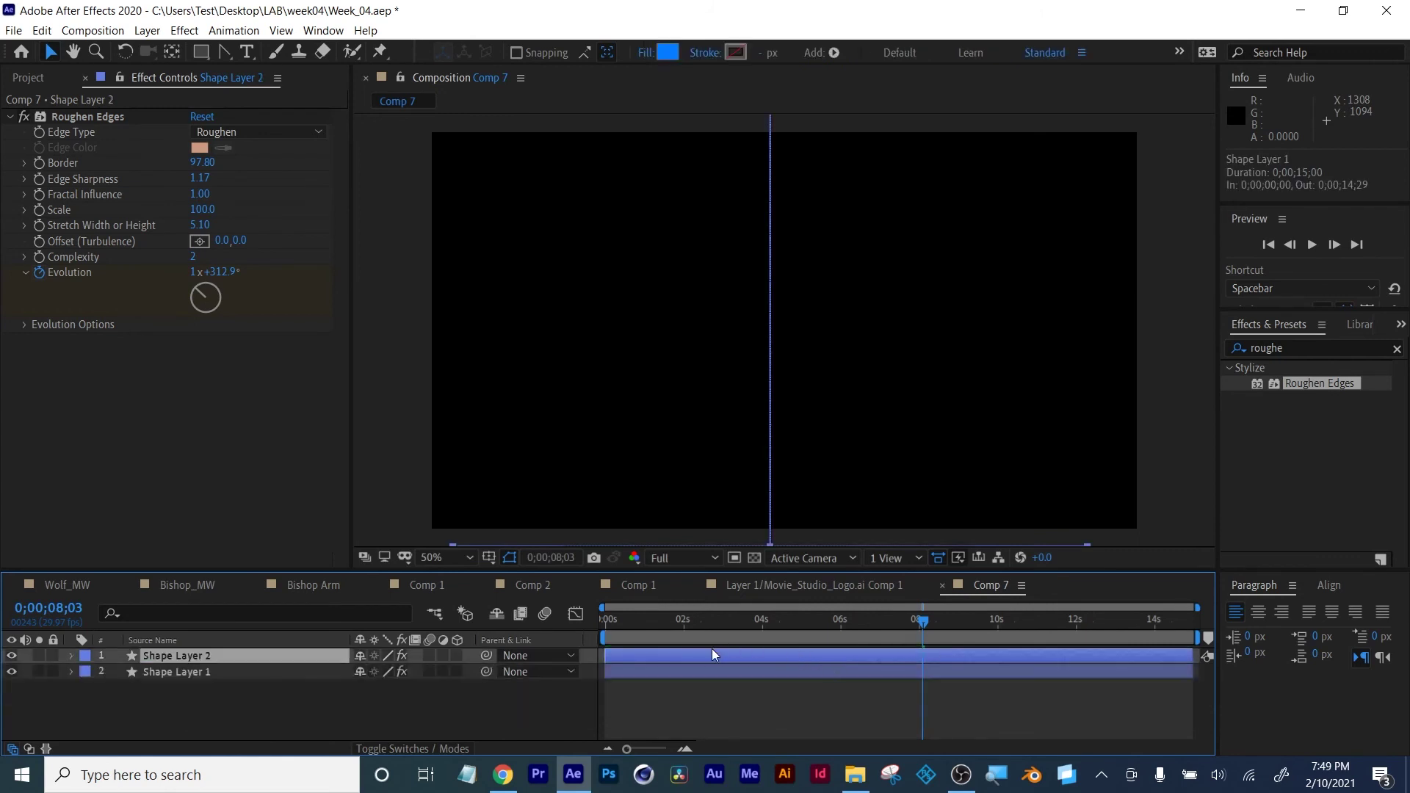
{"action": "left_click_drag", "start_coordinate": [704, 655], "coordinate": [737, 655]}
Set the horizontal Scale of Shape Layer 2 to 149% with the height at 100%, and shift the layer further along the timeline
{"action": "left_click", "coordinate": [682, 620]}
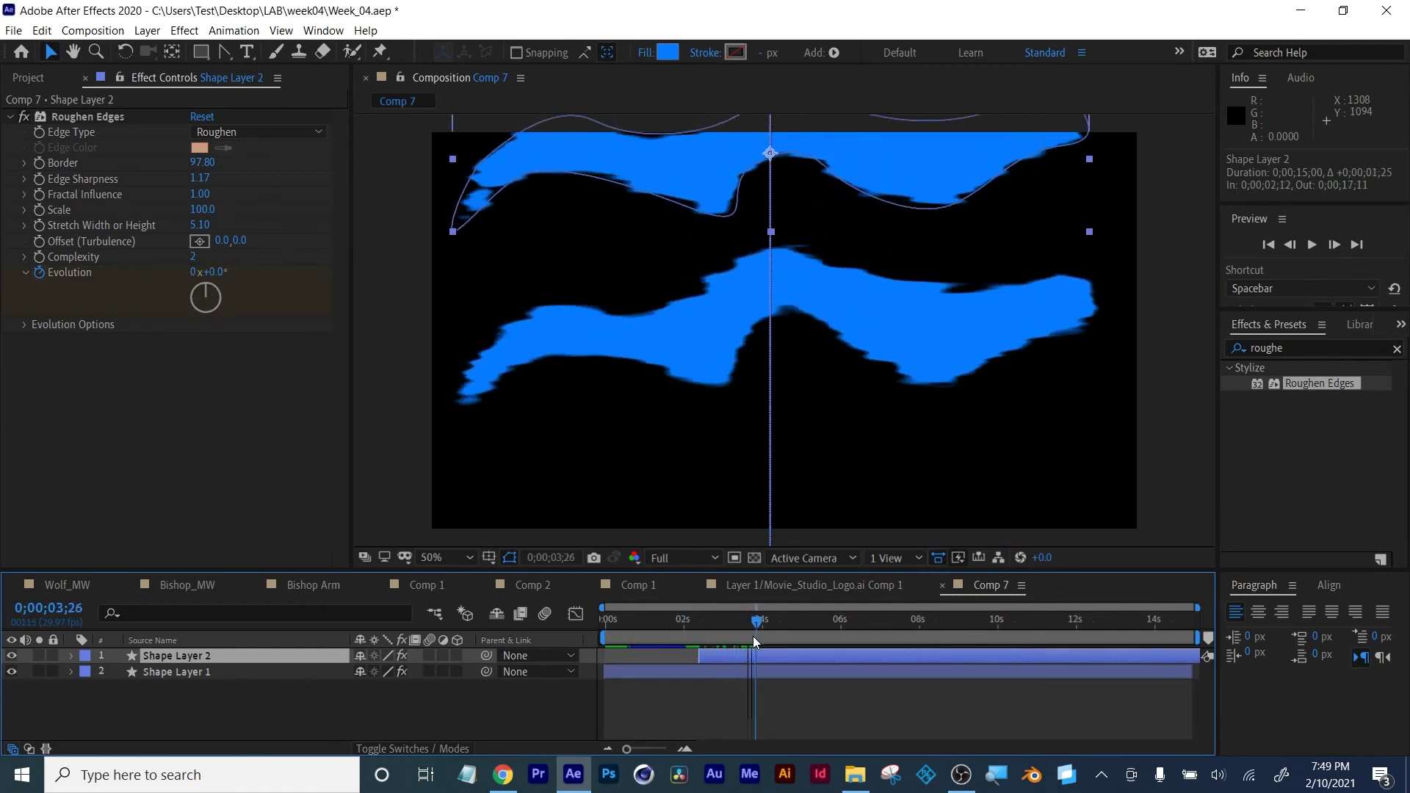
{"action": "key", "text": "s"}
{"action": "left_click_drag", "start_coordinate": [363, 671], "coordinate": [398, 671]}
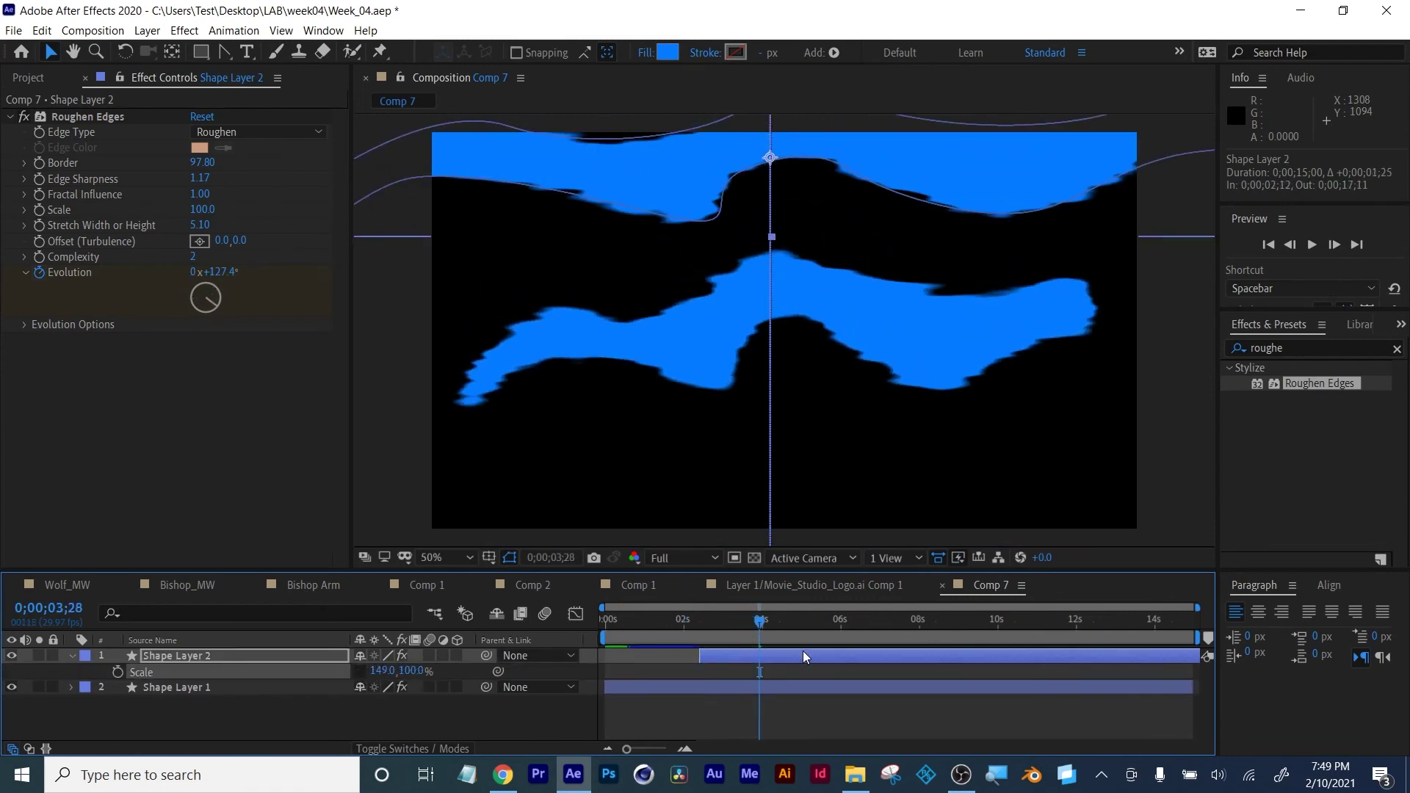
{"action": "left_click_drag", "start_coordinate": [803, 650], "coordinate": [840, 651]}
{"action": "left_click", "coordinate": [735, 655]}
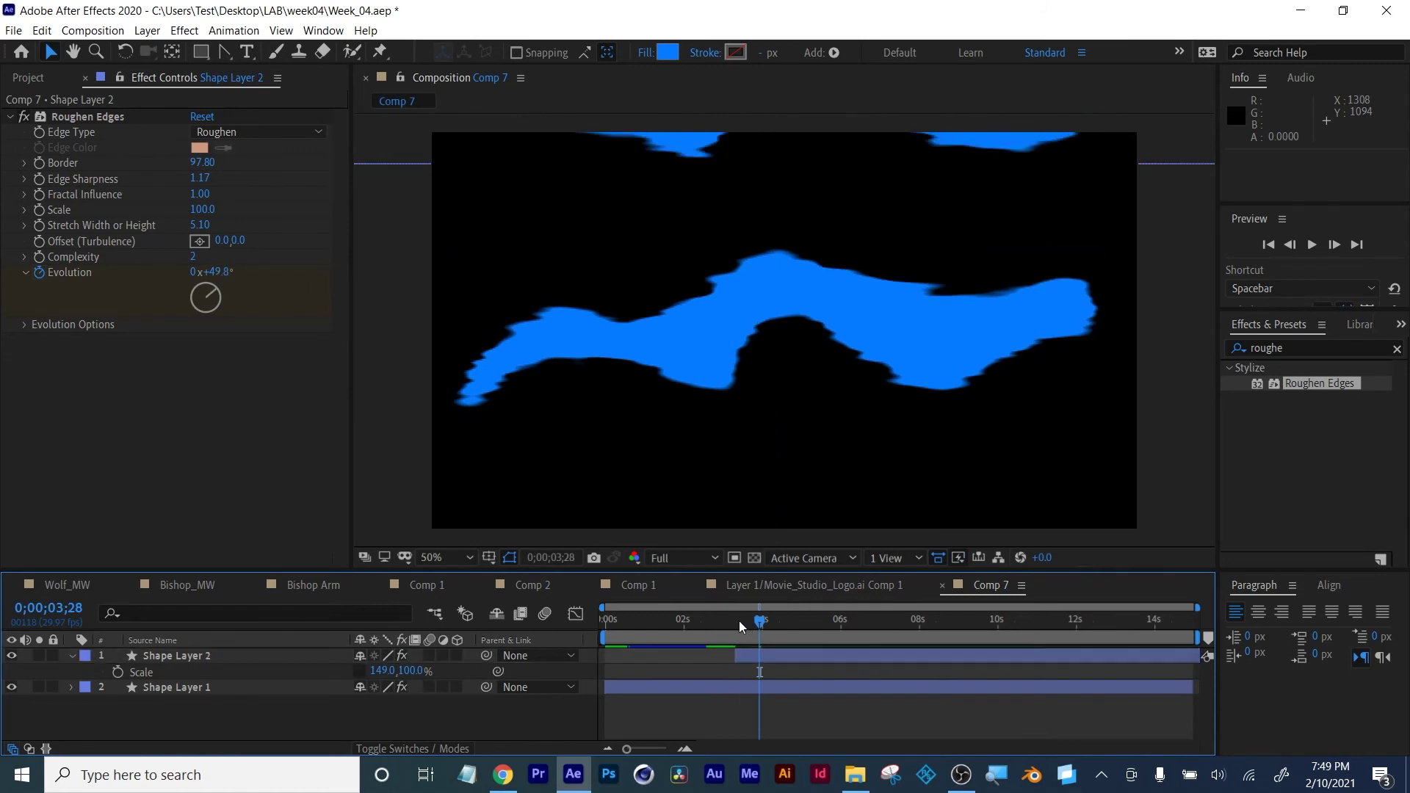
Play and scrub the composition to examine the timing of the two moving shapes
{"action": "left_click", "coordinate": [732, 621]}
{"action": "key", "text": "space"}
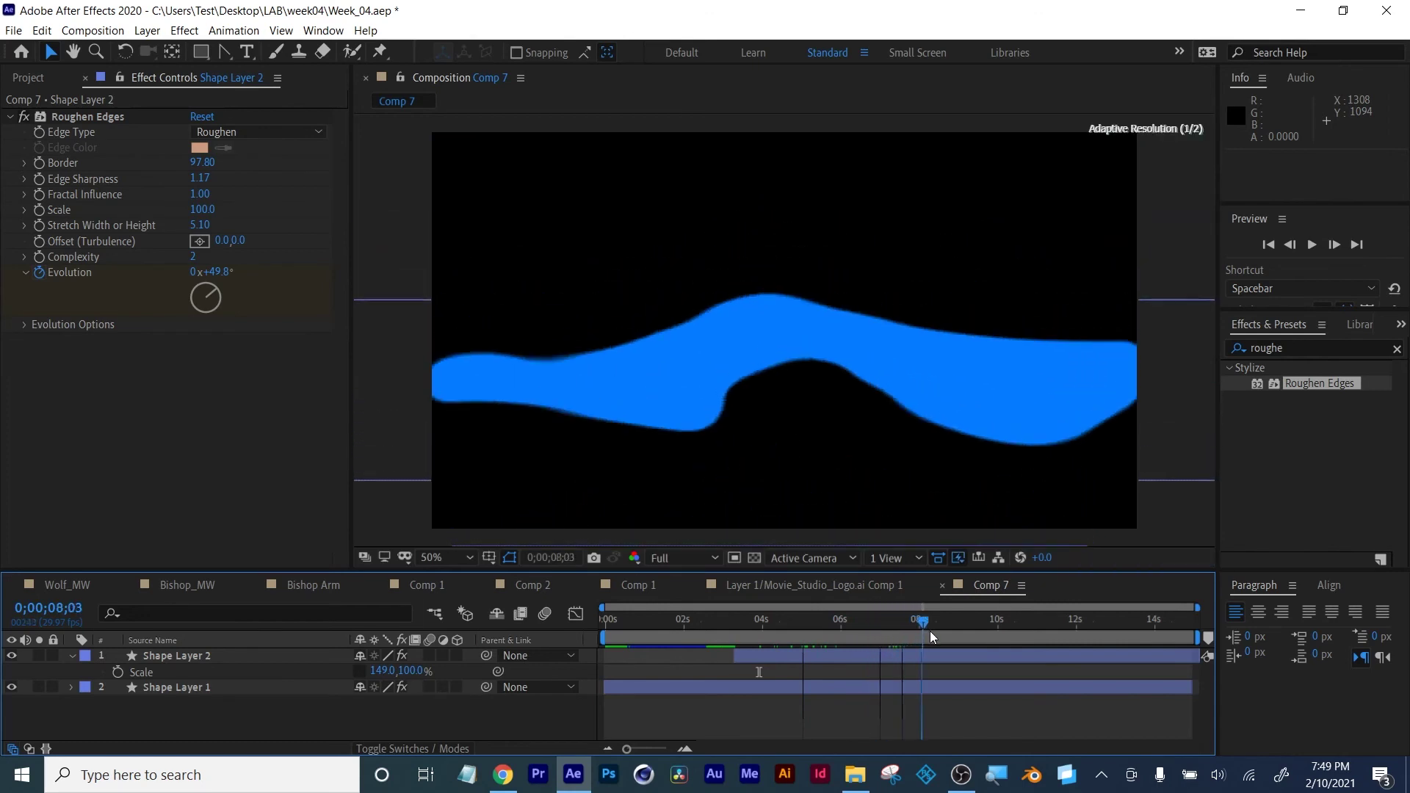
{"action": "left_click", "coordinate": [604, 627]}
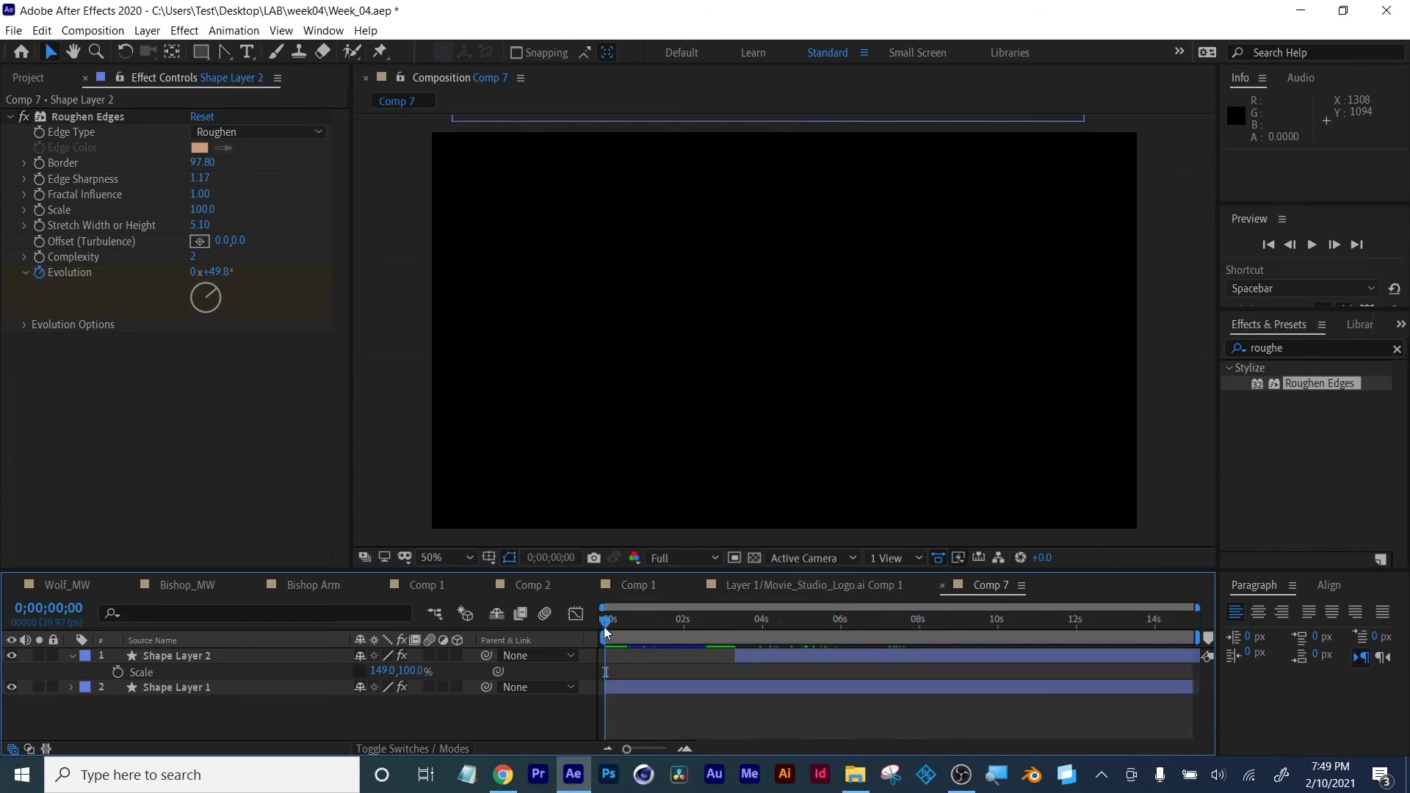
{"action": "left_click_drag", "start_coordinate": [618, 619], "coordinate": [706, 619]}
Add an Inner Glow layer style to Shape Layer 1 and hide the shape path outline
{"action": "left_click", "coordinate": [717, 694]}
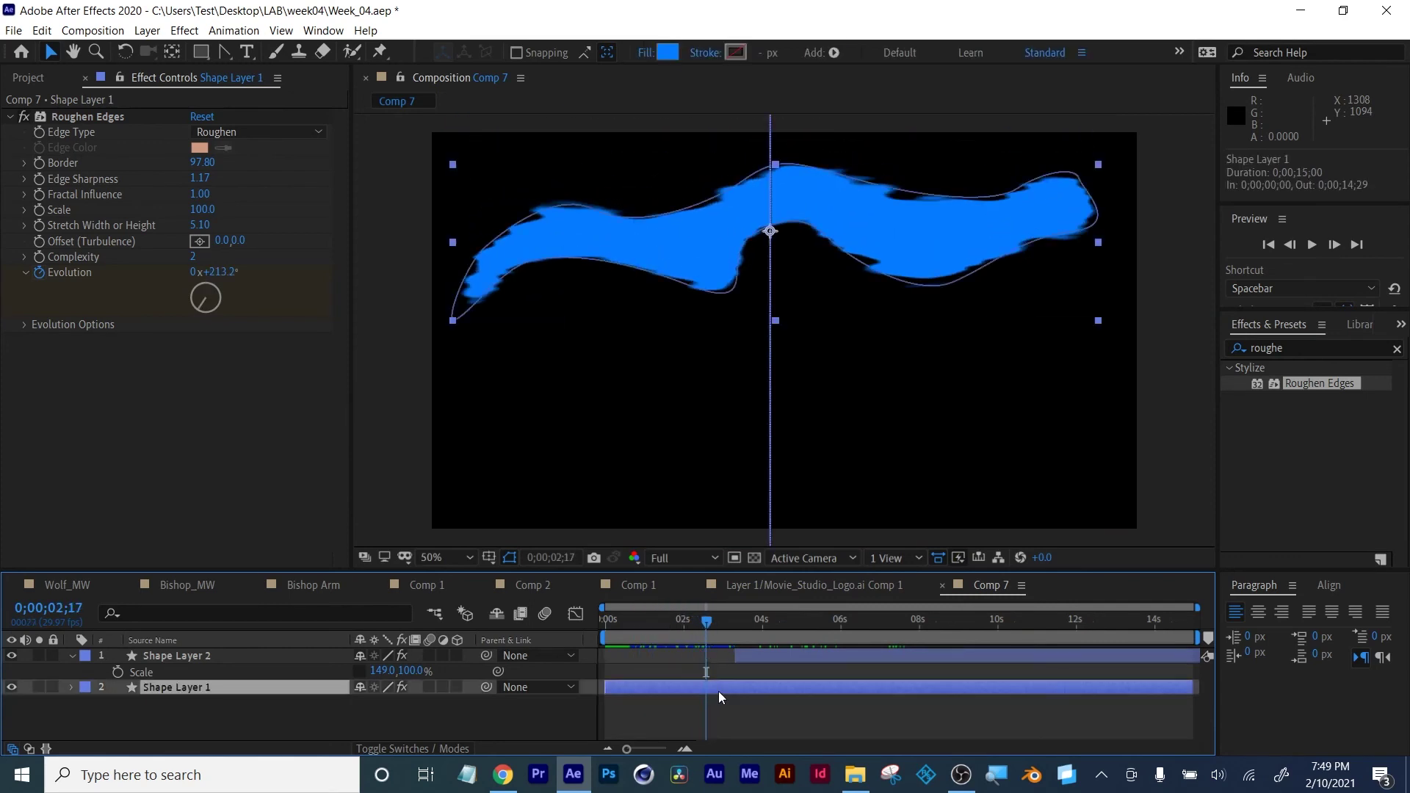
{"action": "right_click", "coordinate": [160, 685]}
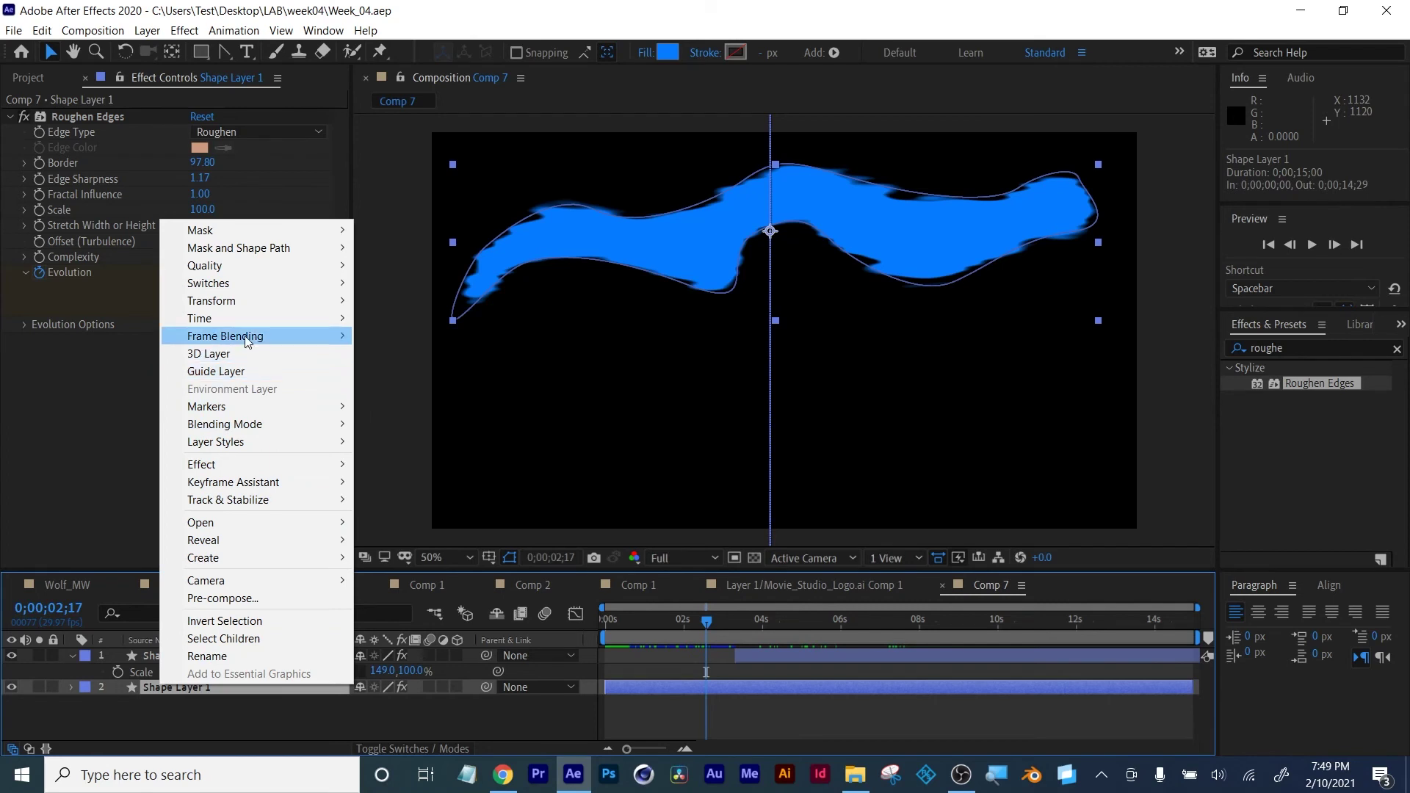
{"action": "mouse_move", "coordinate": [236, 299]}
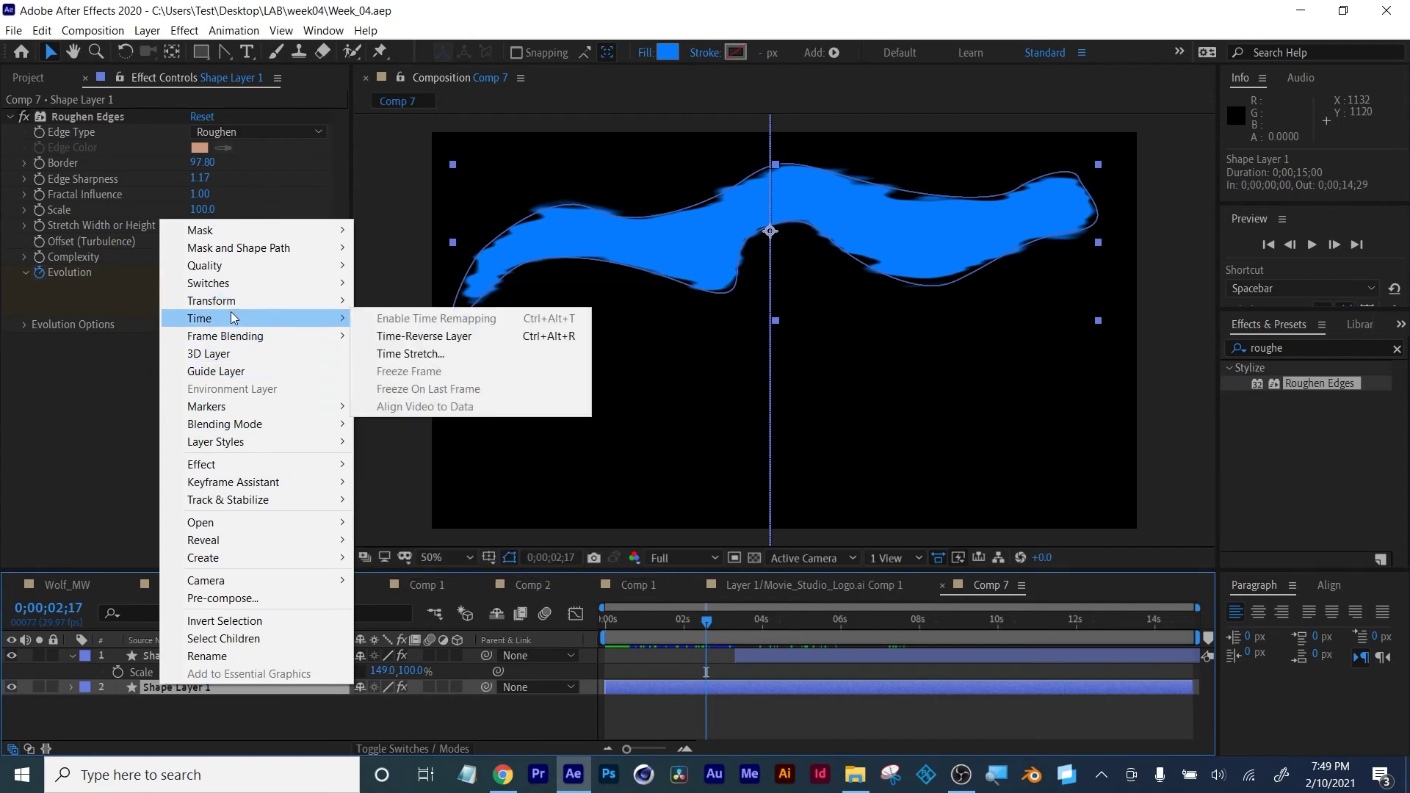
{"action": "mouse_move", "coordinate": [277, 443]}
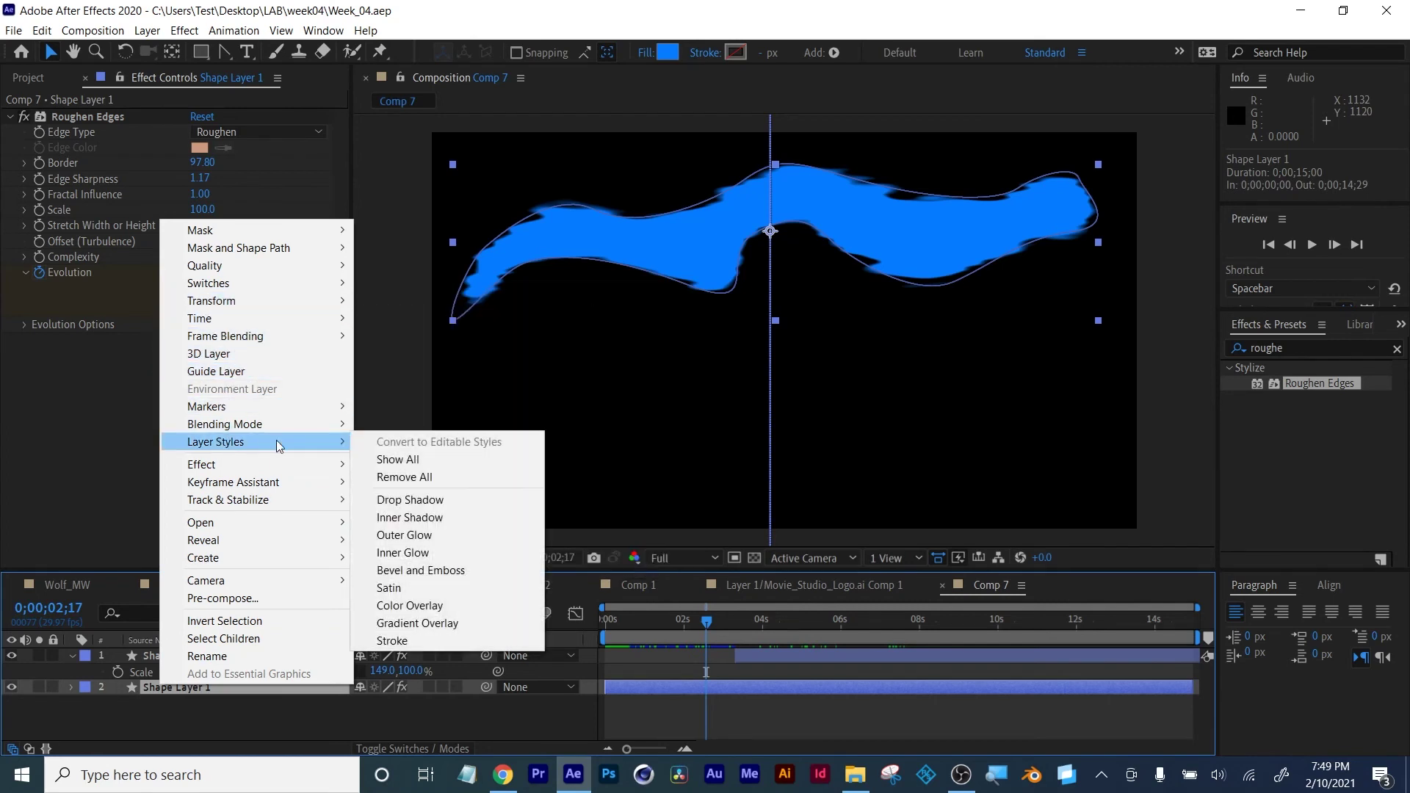
{"action": "left_click", "coordinate": [411, 553]}
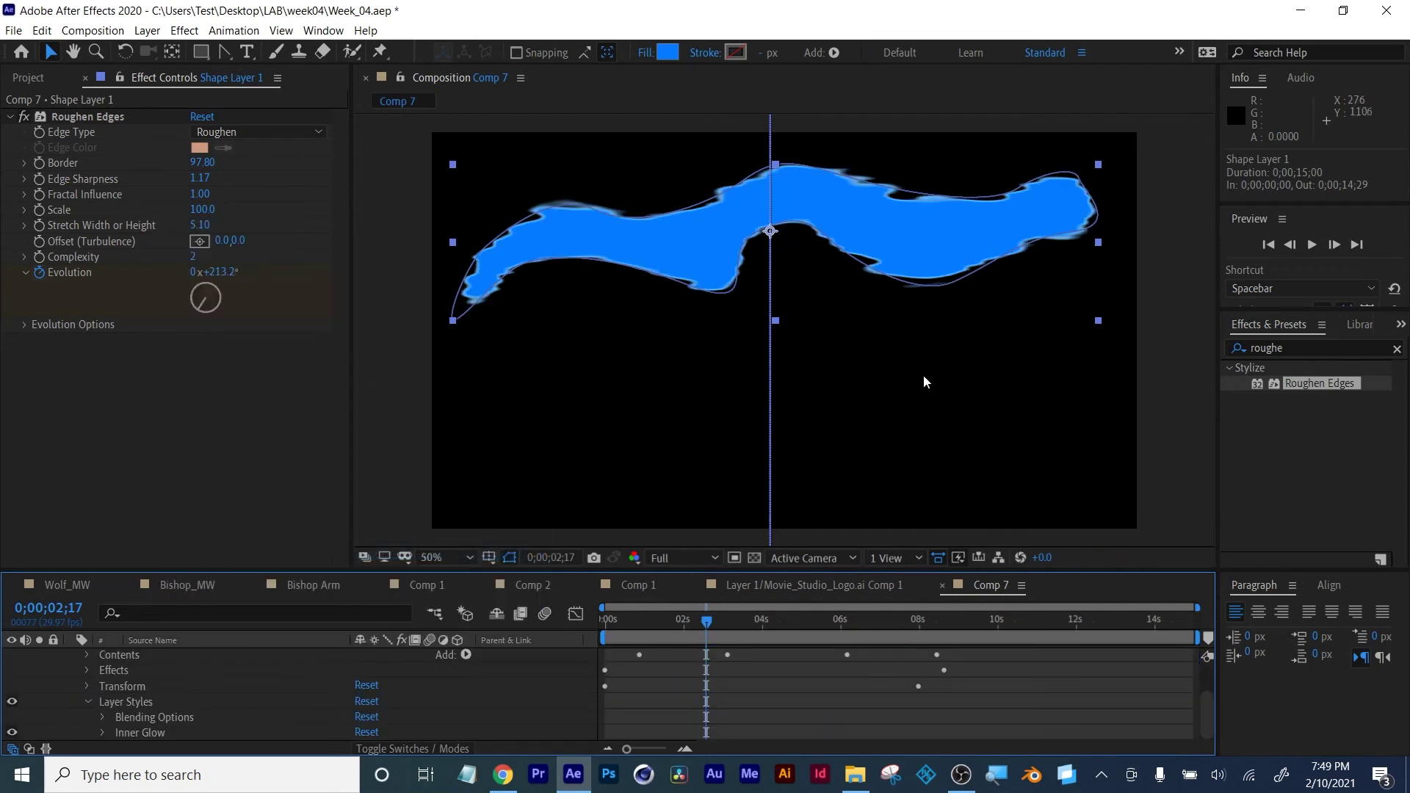
{"action": "left_click", "coordinate": [510, 558]}
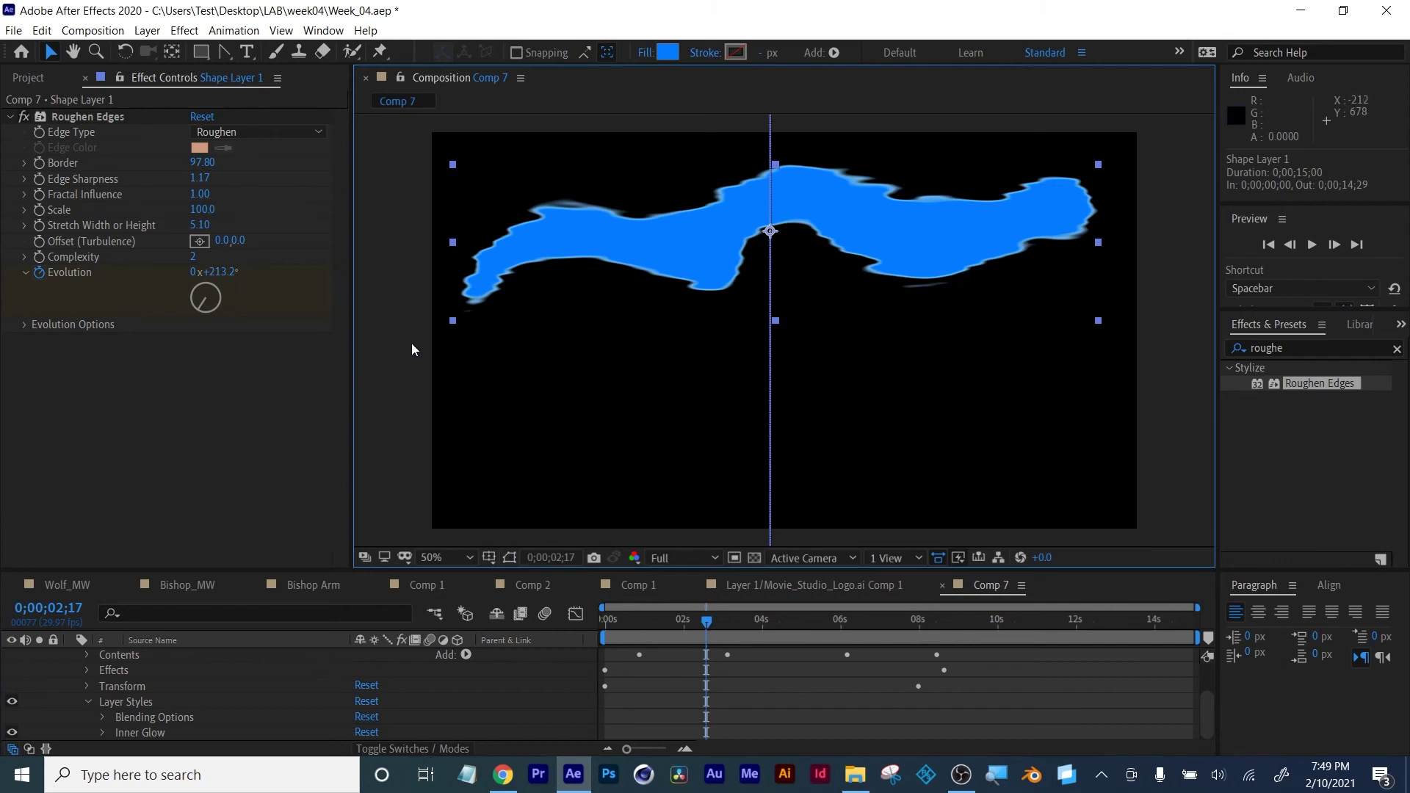
Set the color of Shape Layer 1's Inner Glow to pale teal 9EE0DA
{"action": "left_click", "coordinate": [199, 156]}
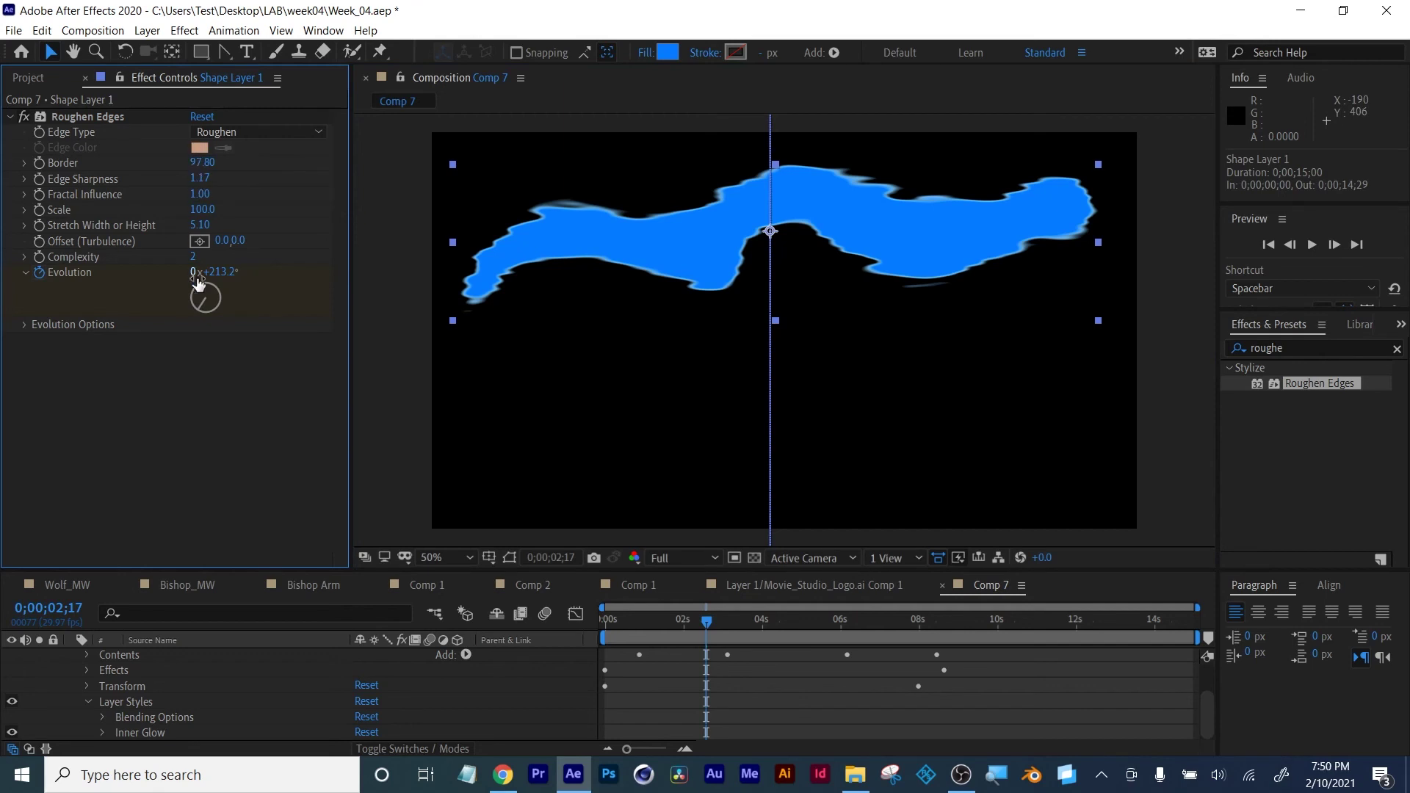
{"action": "left_click", "coordinate": [155, 701]}
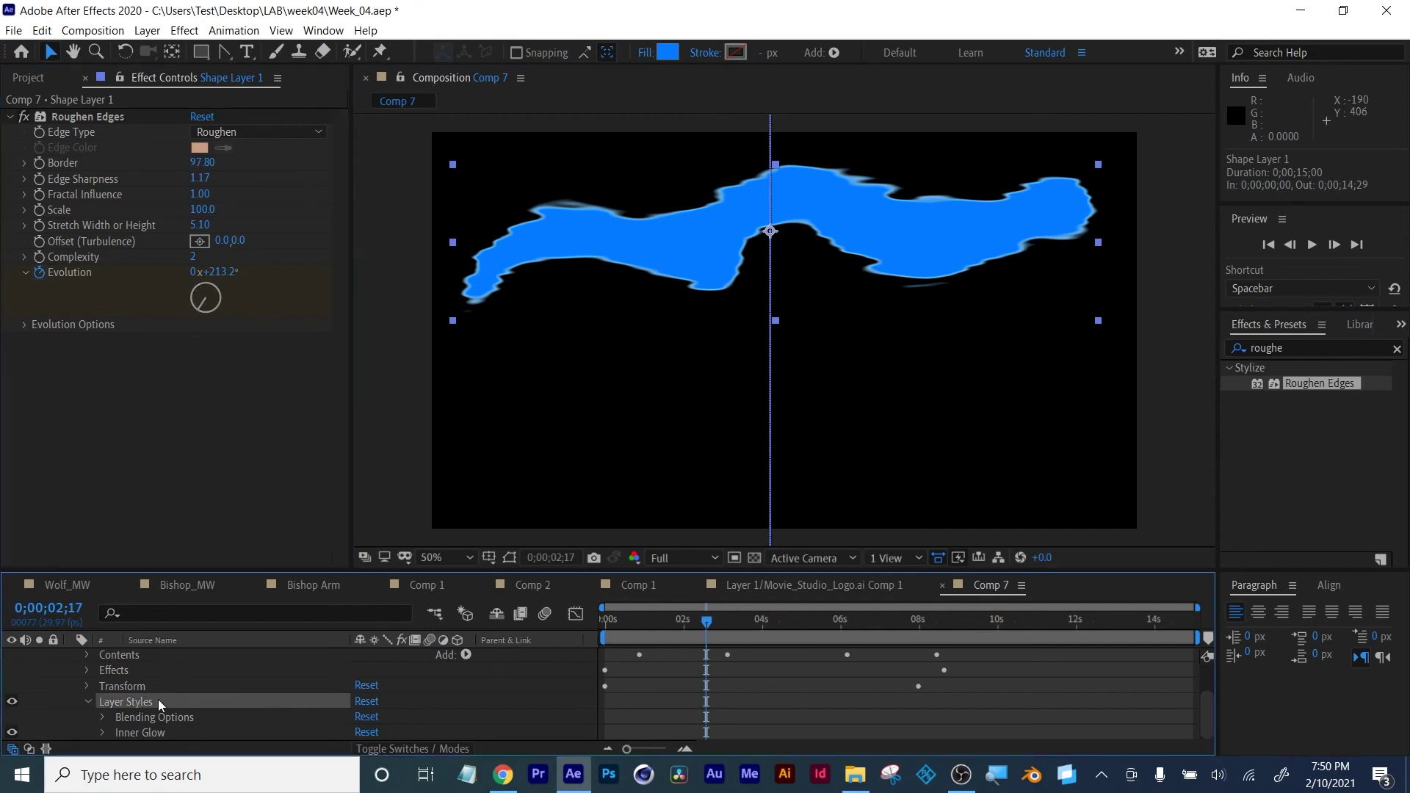
{"action": "left_click", "coordinate": [103, 730]}
{"action": "scroll", "coordinate": [265, 720], "scroll_direction": "down", "scroll_amount": 5}
{"action": "left_click", "coordinate": [359, 690]}
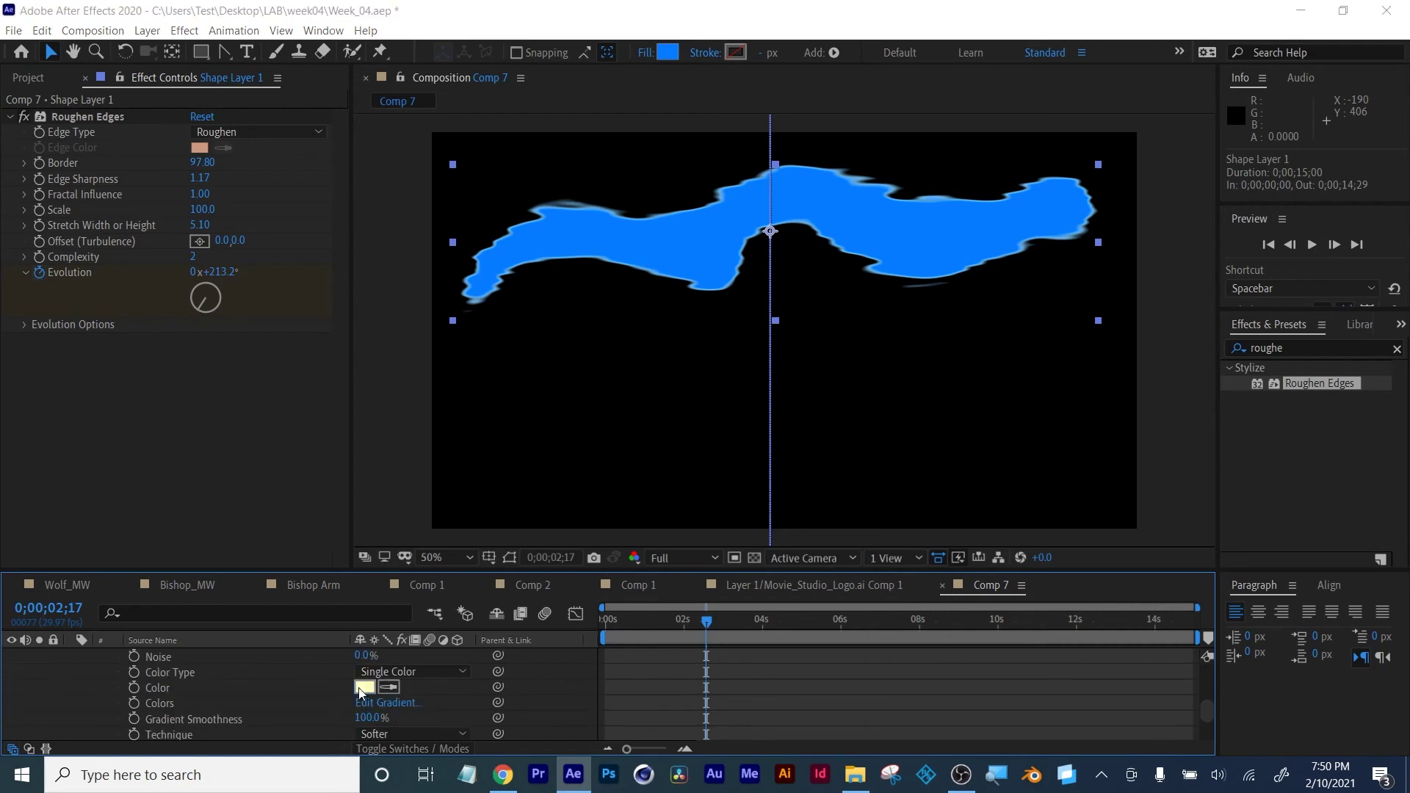
{"action": "left_click", "coordinate": [1134, 629]}
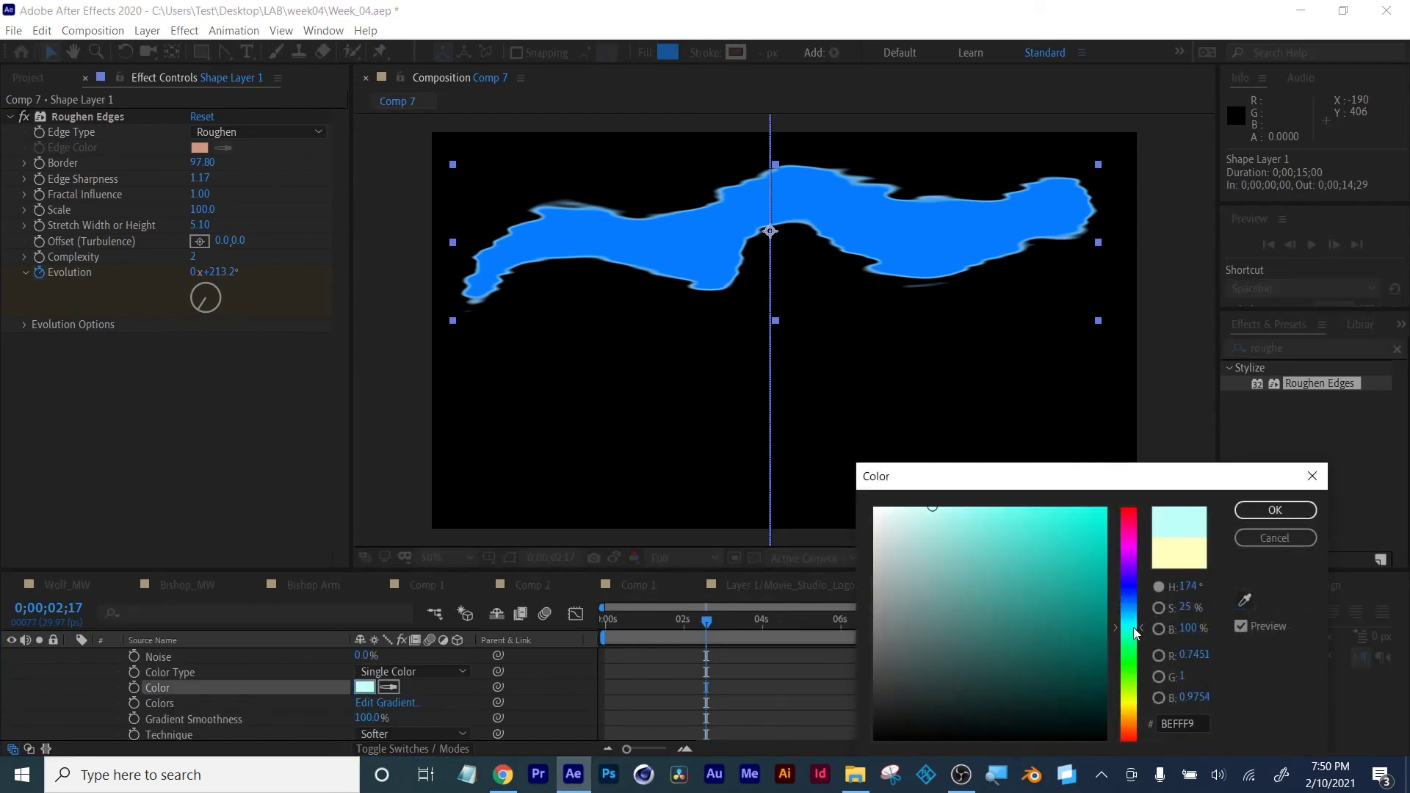
{"action": "left_click_drag", "start_coordinate": [940, 521], "coordinate": [942, 533]}
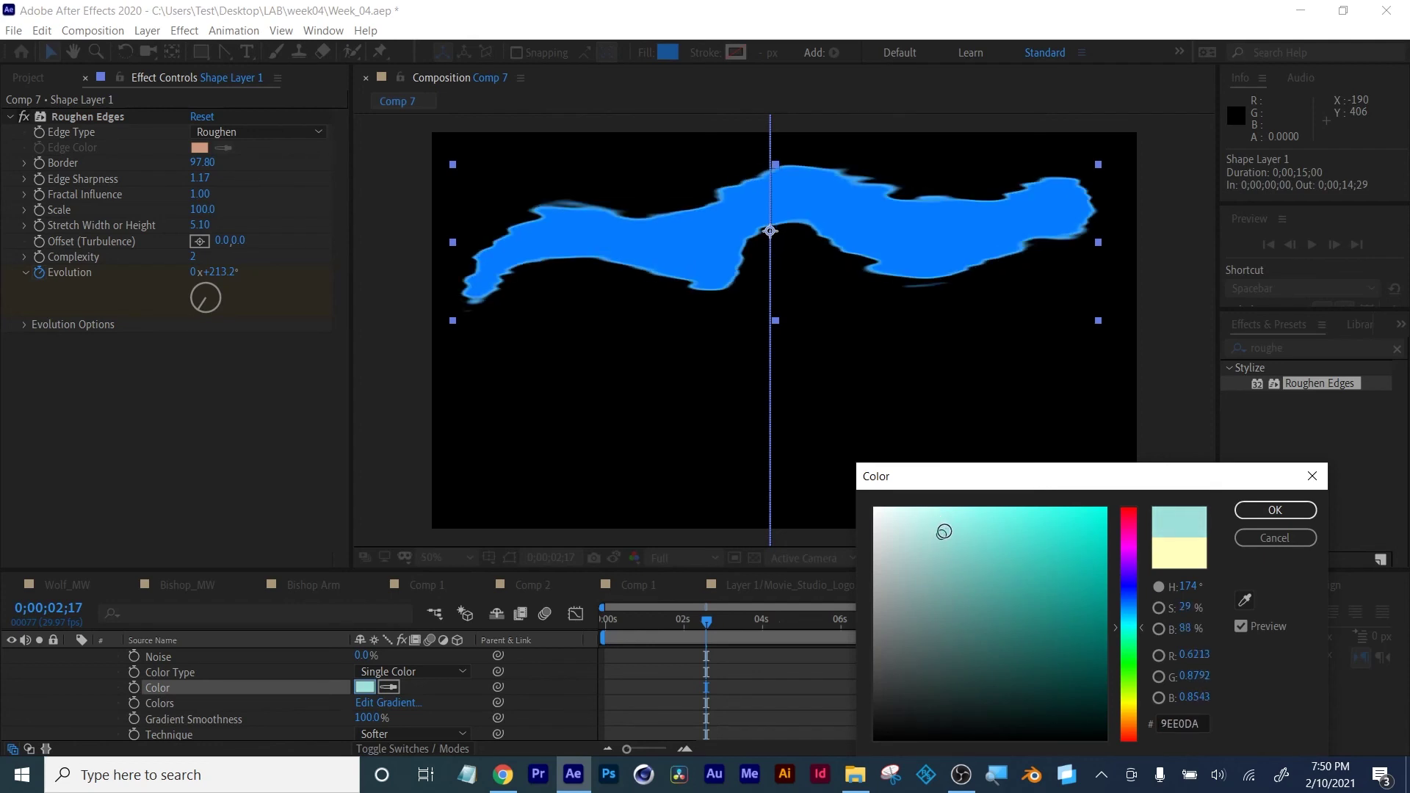
{"action": "left_click", "coordinate": [1303, 514]}
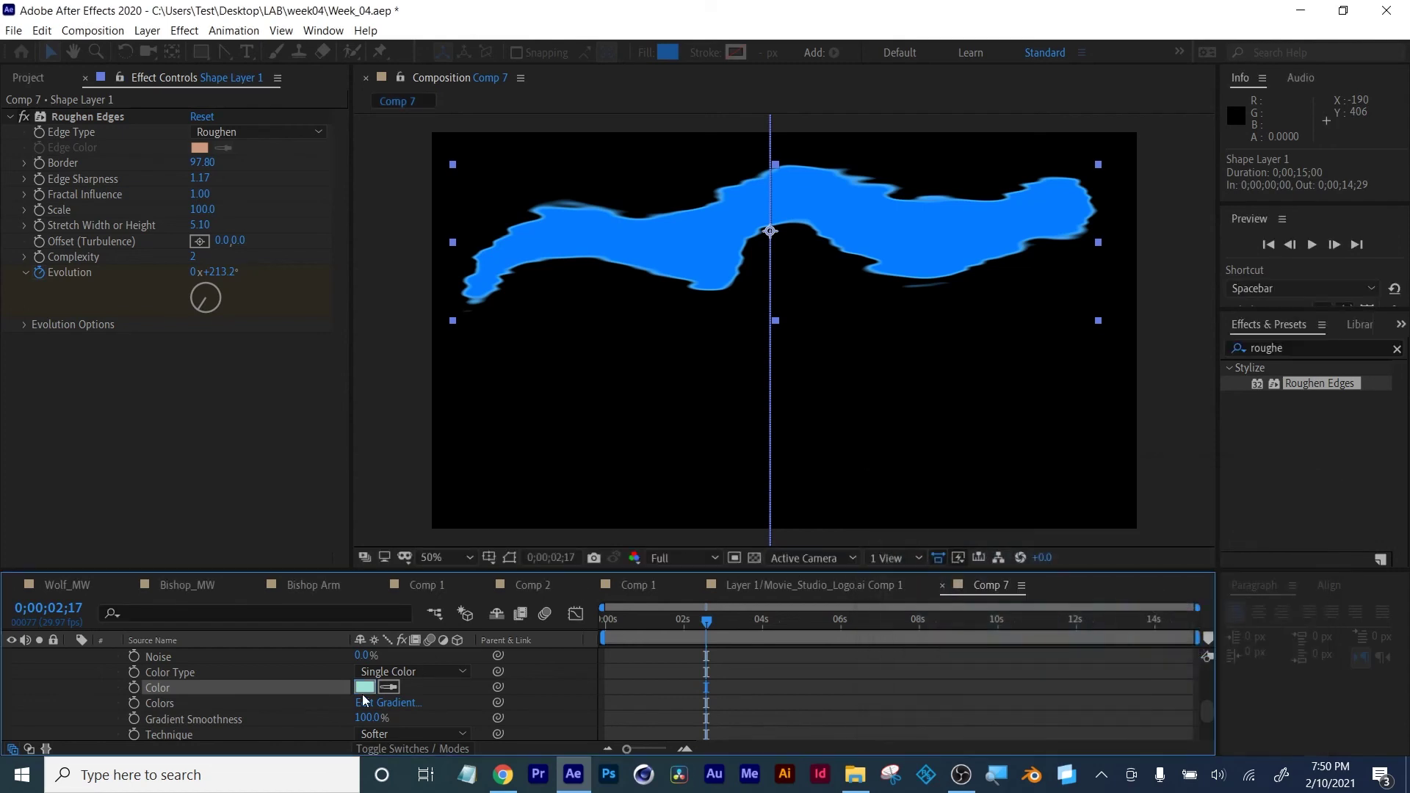
Set Shape Layer 1's Inner Glow Size to 75, Range to 24.1% and Jitter to 100%
{"action": "scroll", "coordinate": [220, 719], "scroll_direction": "down", "scroll_amount": 2}
{"action": "left_click_drag", "start_coordinate": [364, 718], "coordinate": [419, 692]}
{"action": "key", "text": "ctrl+z"}
{"action": "scroll", "coordinate": [405, 724], "scroll_direction": "down", "scroll_amount": 1}
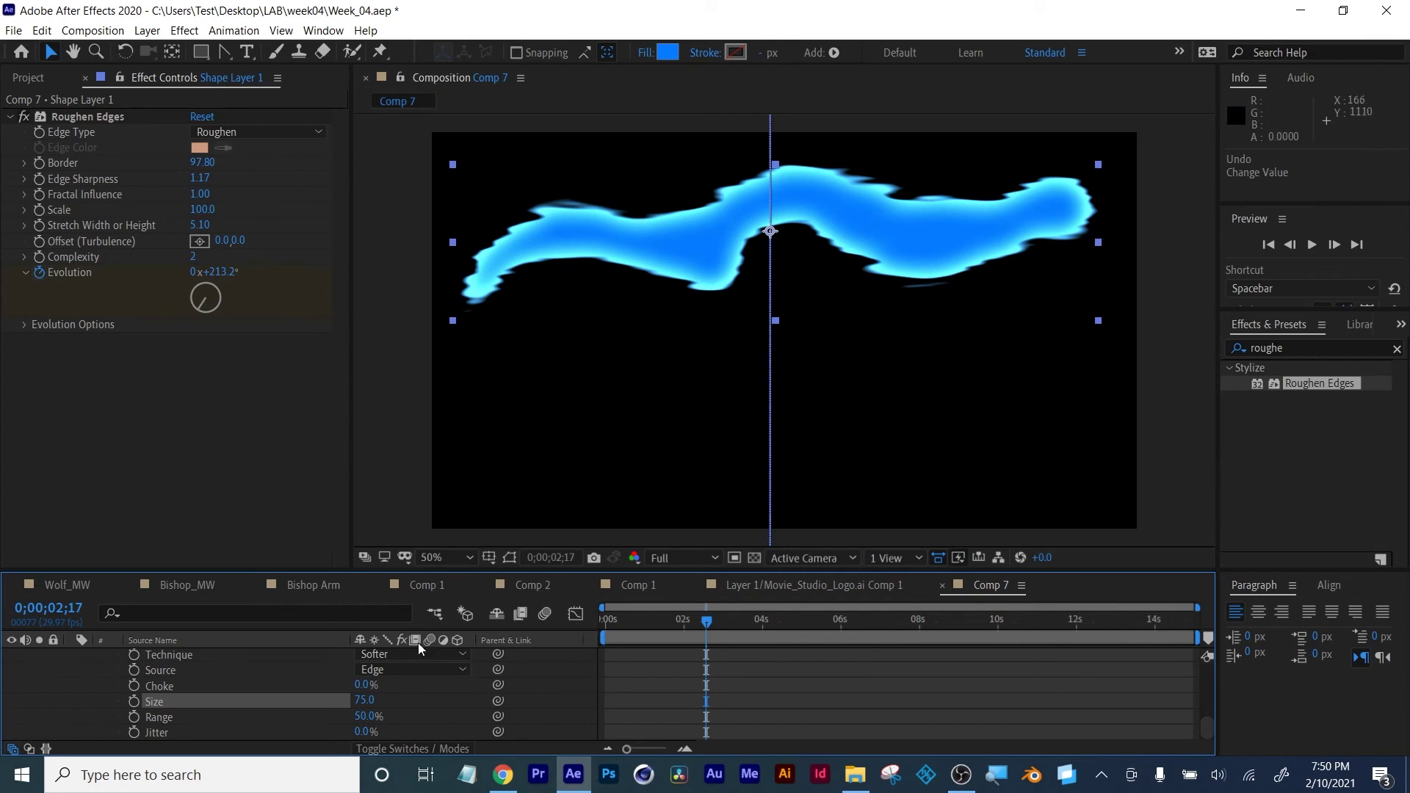
{"action": "left_click_drag", "start_coordinate": [365, 717], "coordinate": [160, 742]}
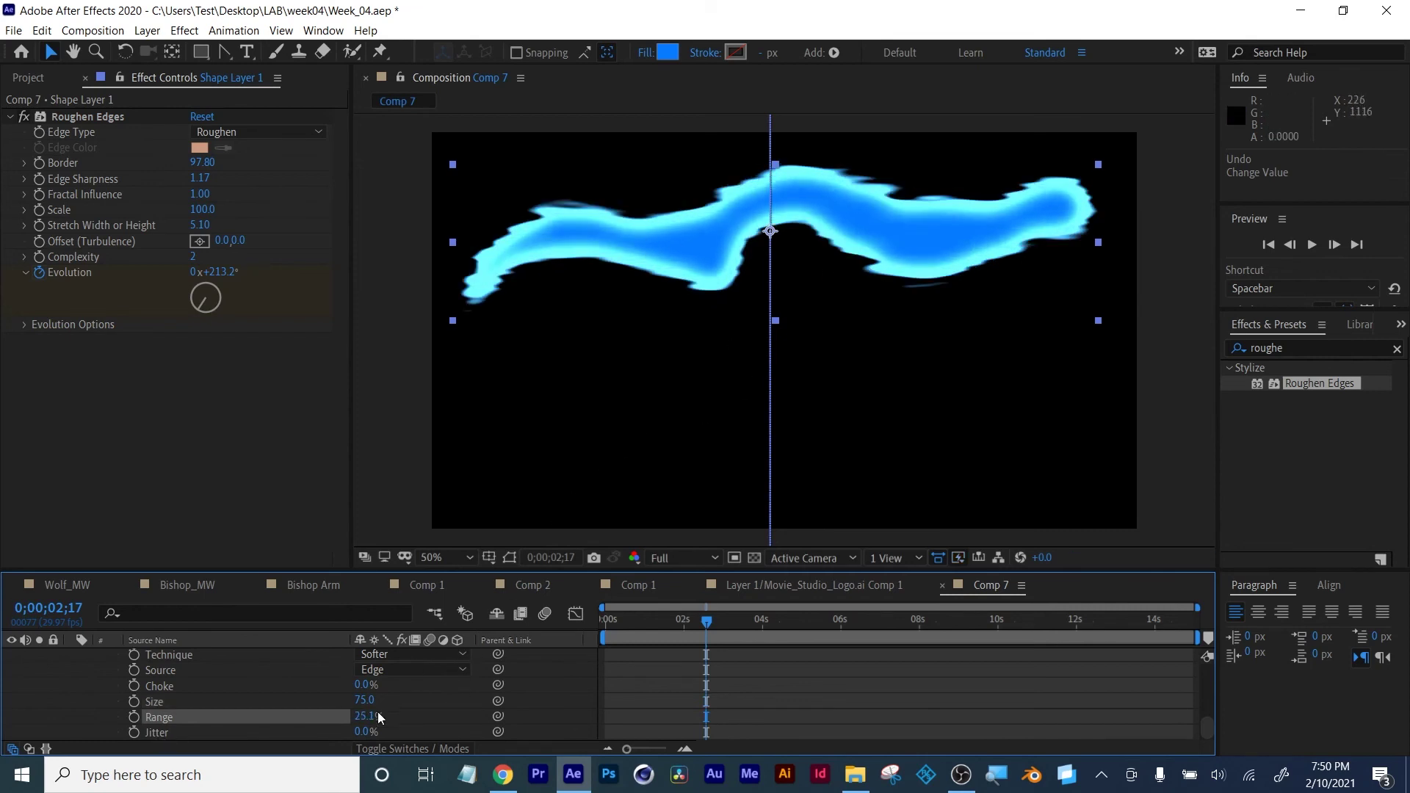
{"action": "left_click_drag", "start_coordinate": [367, 722], "coordinate": [582, 717]}
{"action": "left_click_drag", "start_coordinate": [735, 695], "coordinate": [738, 701]}
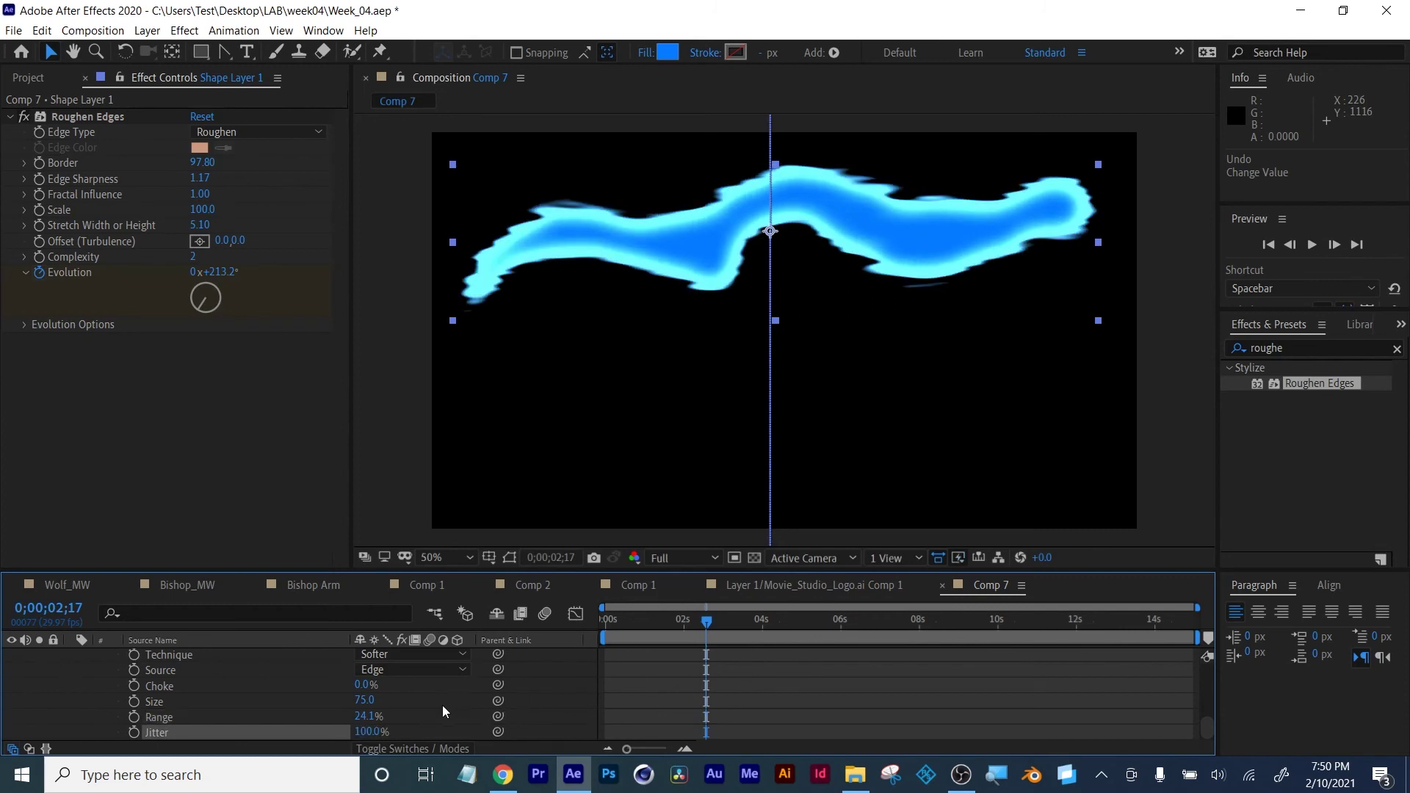
Copy the Layer Styles of Shape Layer 1 and paste them onto Shape Layer 2
{"action": "scroll", "coordinate": [430, 693], "scroll_direction": "up", "scroll_amount": 6}
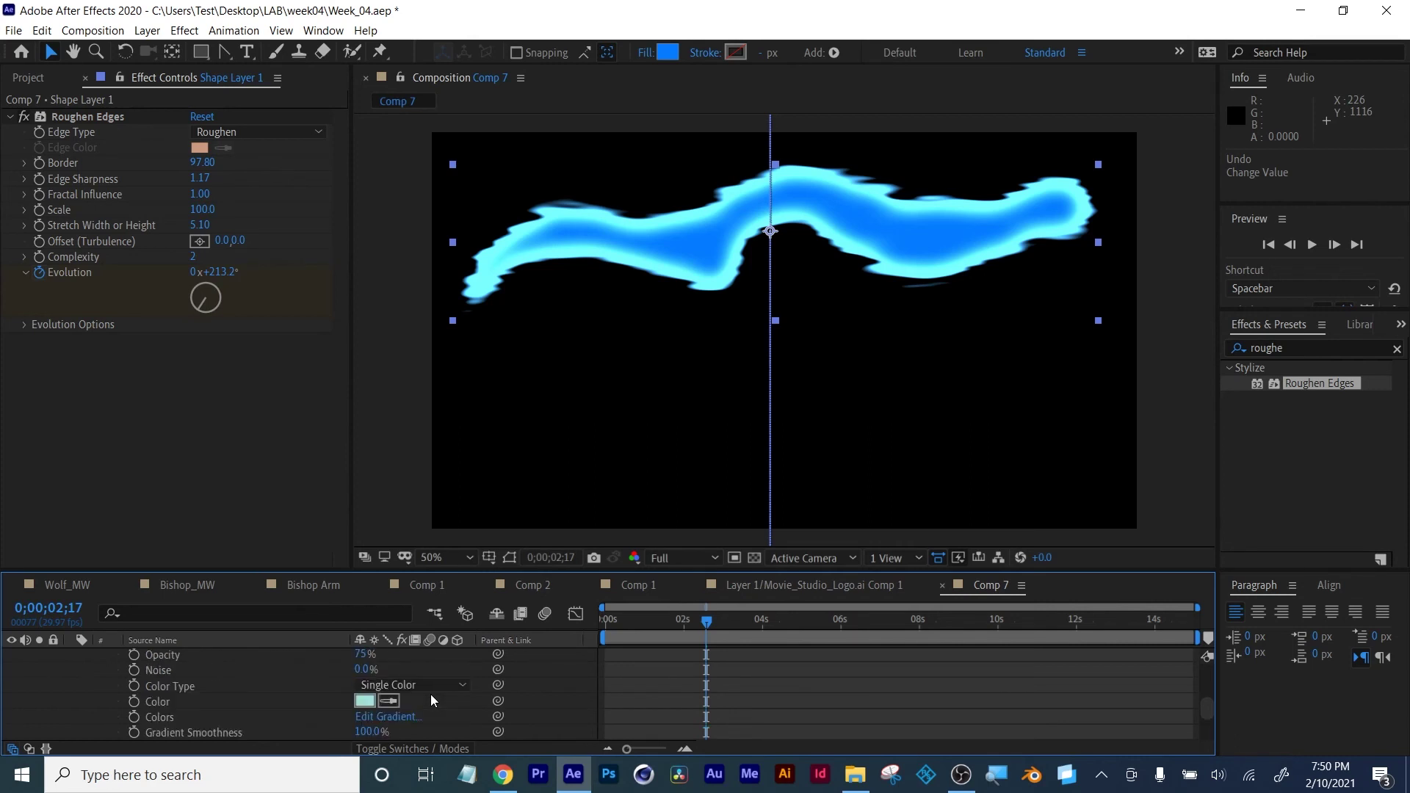
{"action": "scroll", "coordinate": [220, 704], "scroll_direction": "down", "scroll_amount": 2}
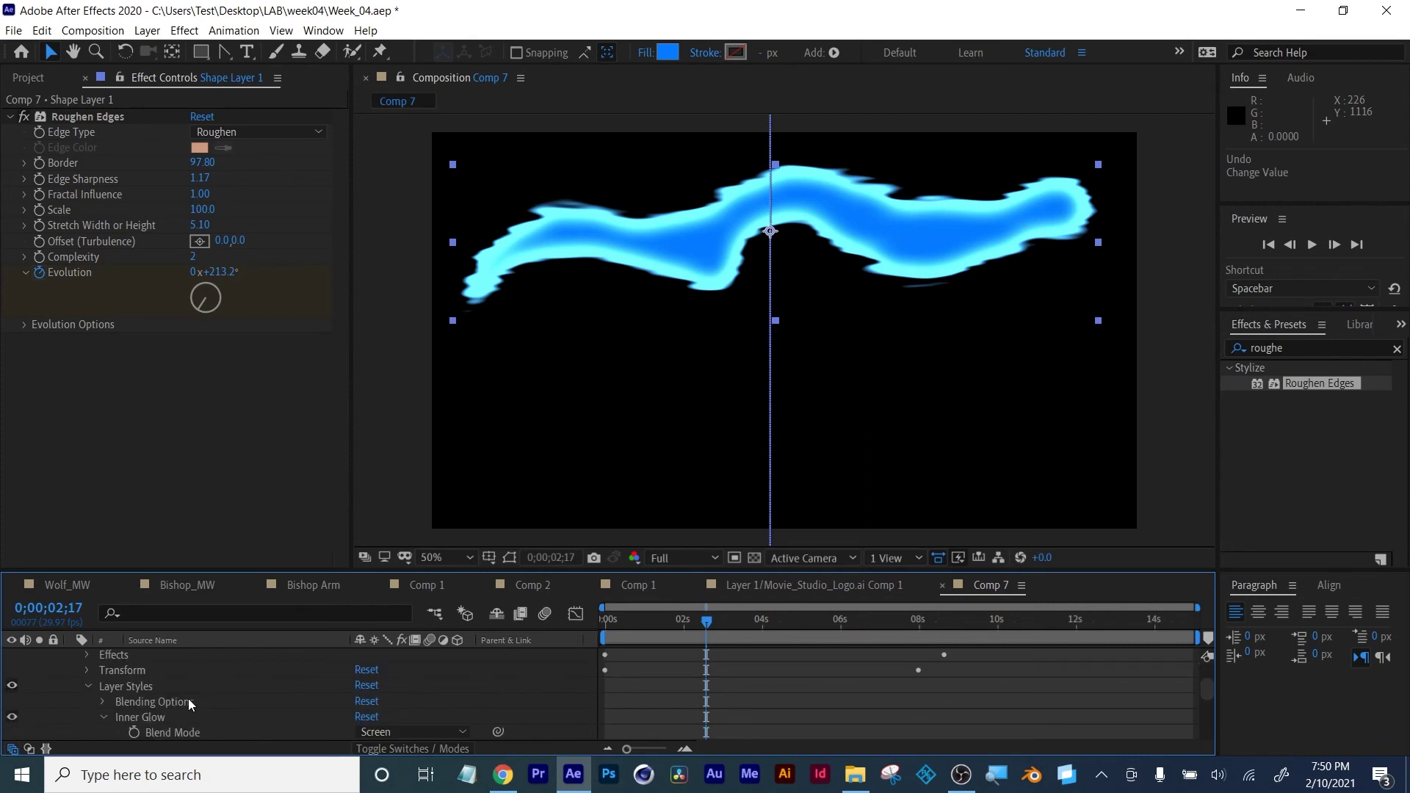
{"action": "left_click", "coordinate": [132, 686]}
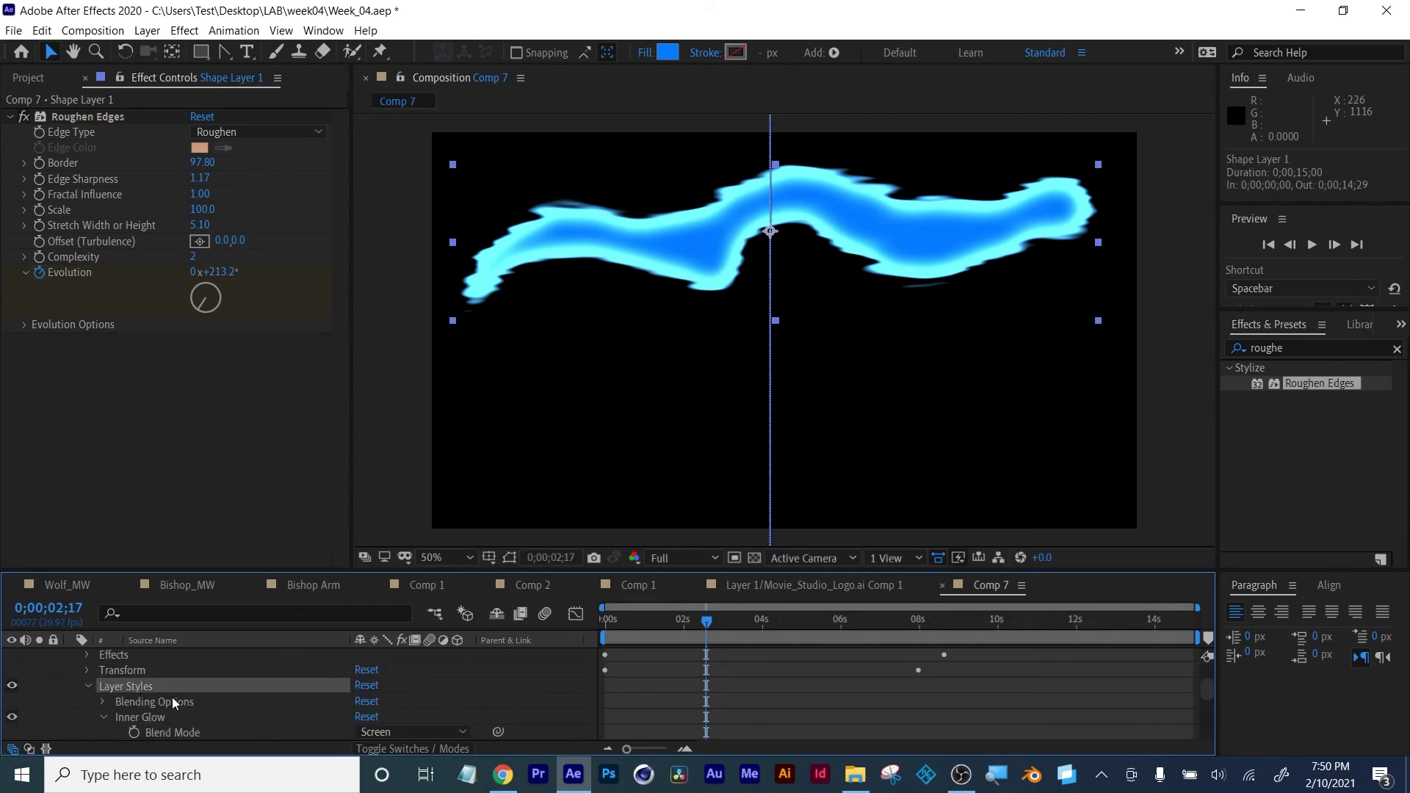
{"action": "scroll", "coordinate": [172, 697], "scroll_direction": "up", "scroll_amount": 3}
{"action": "left_click", "coordinate": [170, 655]}
{"action": "key", "text": "ctrl+v"}
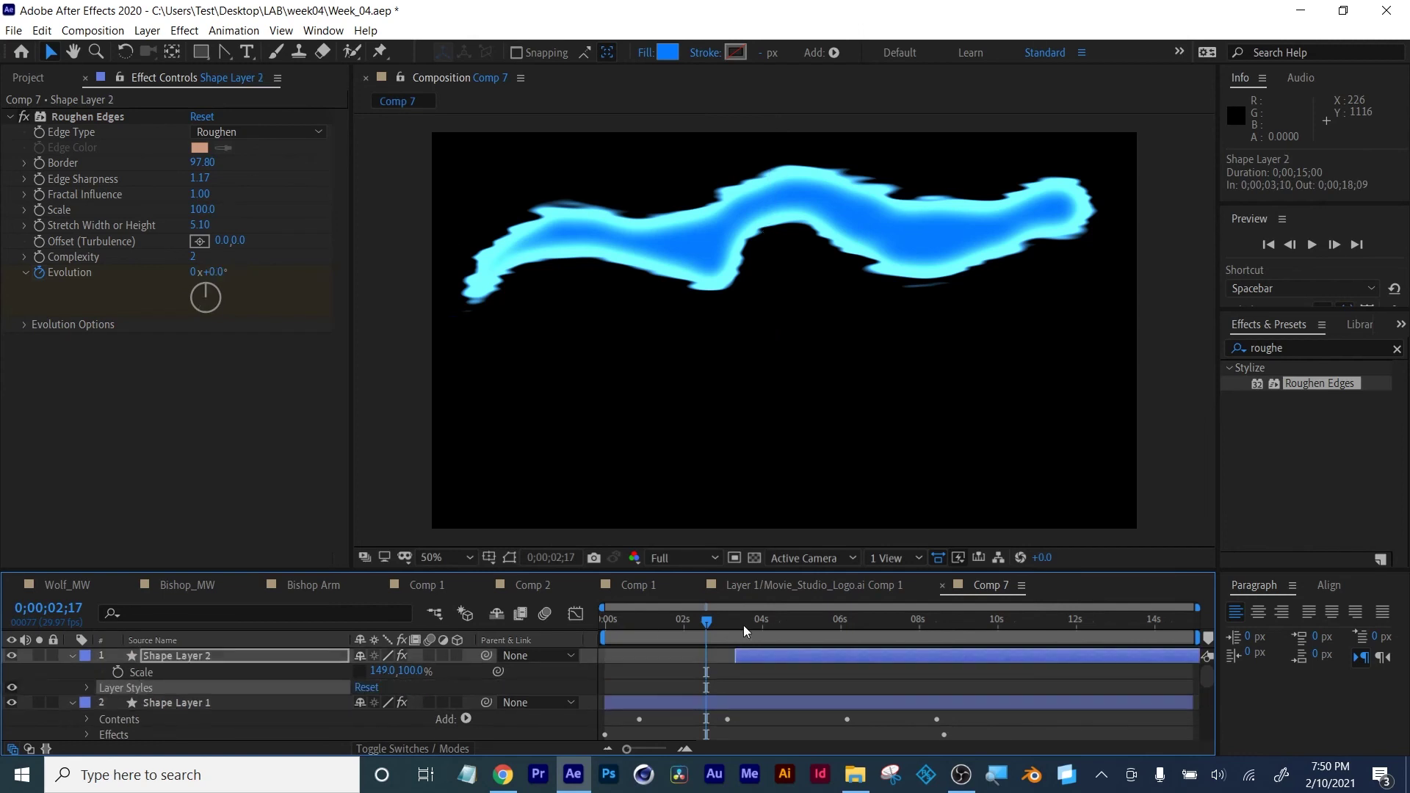
Collapse the properties of both shape layers and preview the composition from its first frame
{"action": "mouse_move", "coordinate": [746, 620]}
{"action": "left_mouse_down"}
{"action": "mouse_move", "coordinate": [1031, 618]}
{"action": "mouse_move", "coordinate": [618, 642]}
{"action": "mouse_move", "coordinate": [568, 623]}
{"action": "left_mouse_up"}
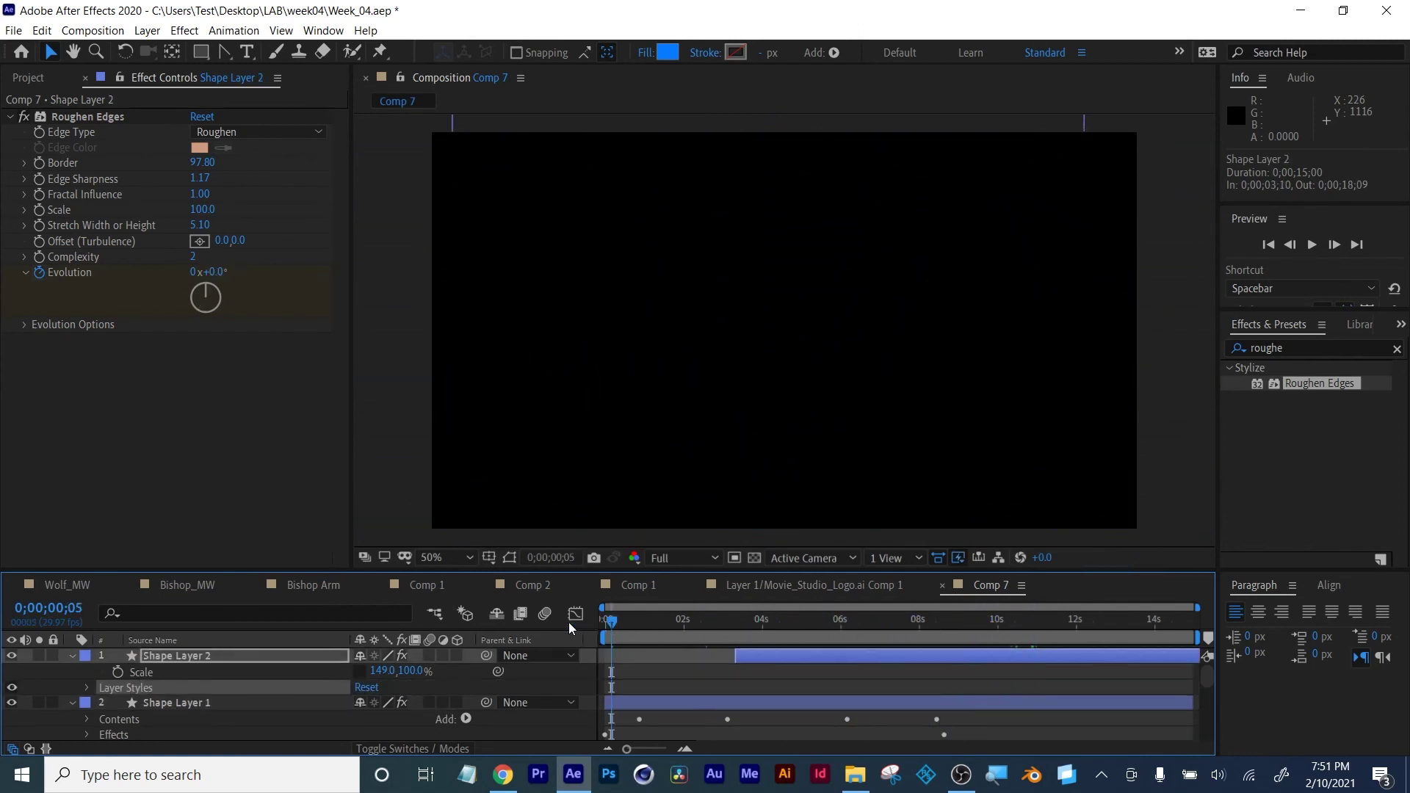
{"action": "left_click", "coordinate": [716, 676]}
{"action": "key", "text": "u"}
{"action": "key", "text": "u"}
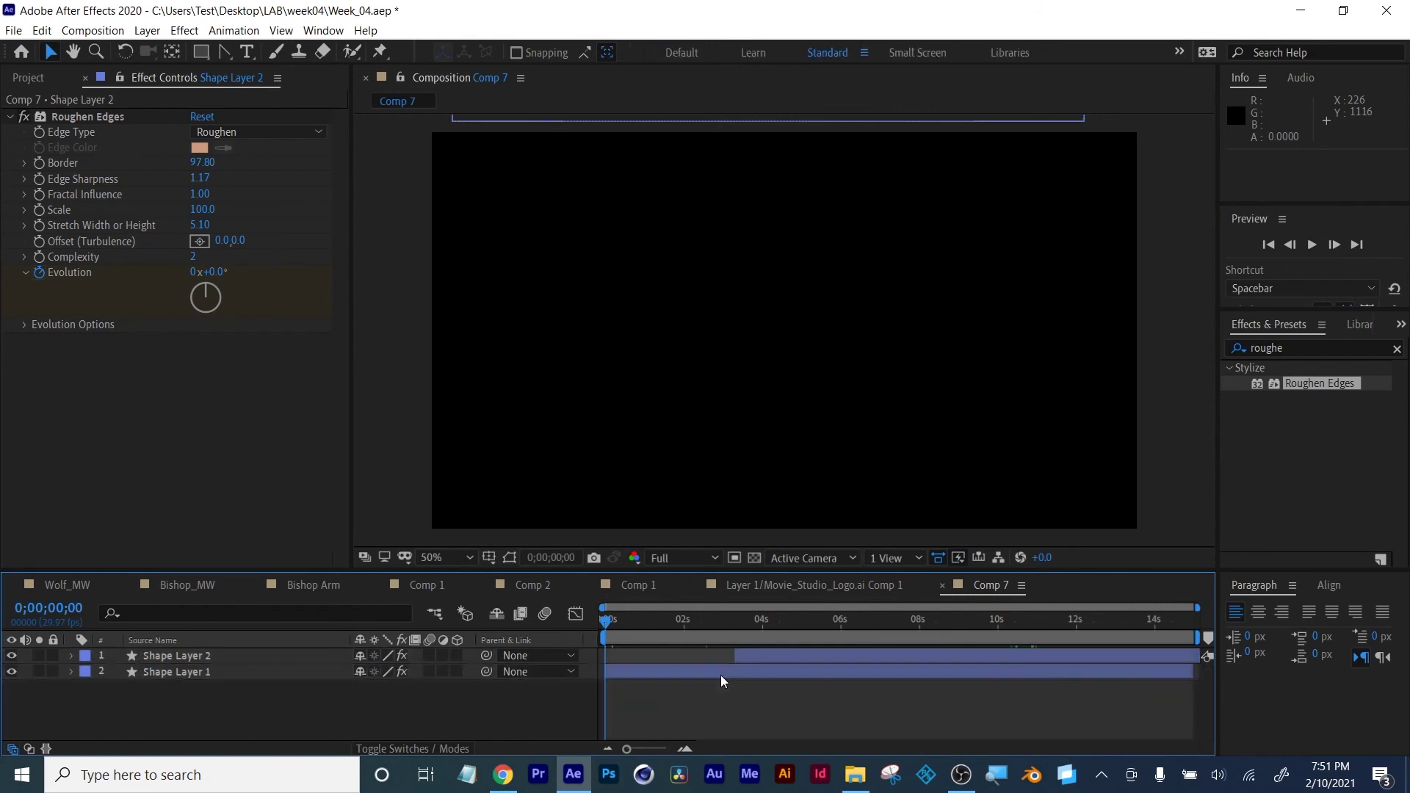
{"action": "key", "text": "space"}
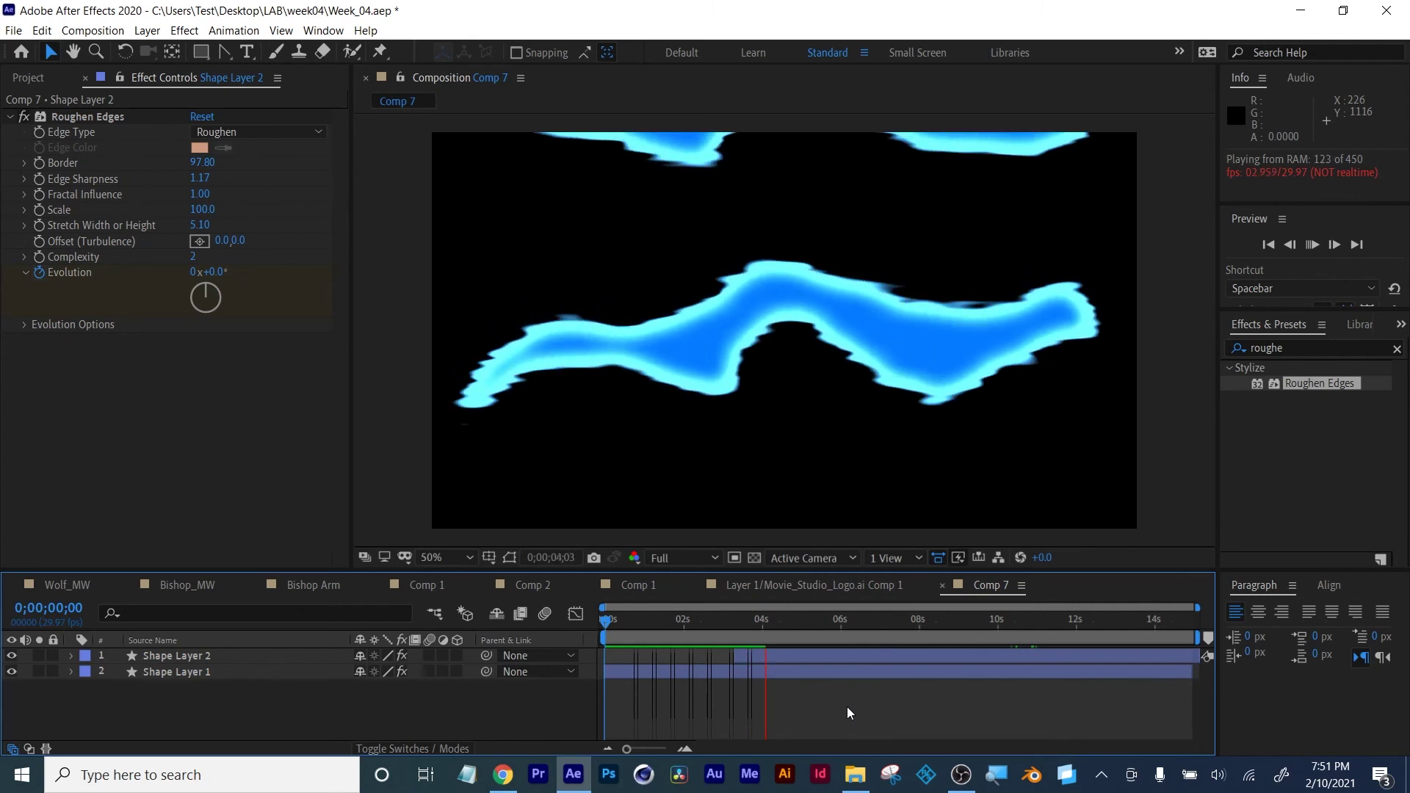
Hide Shape Layer 2, select Shape Layer 1 and save the project
{"action": "left_click", "coordinate": [157, 671]}
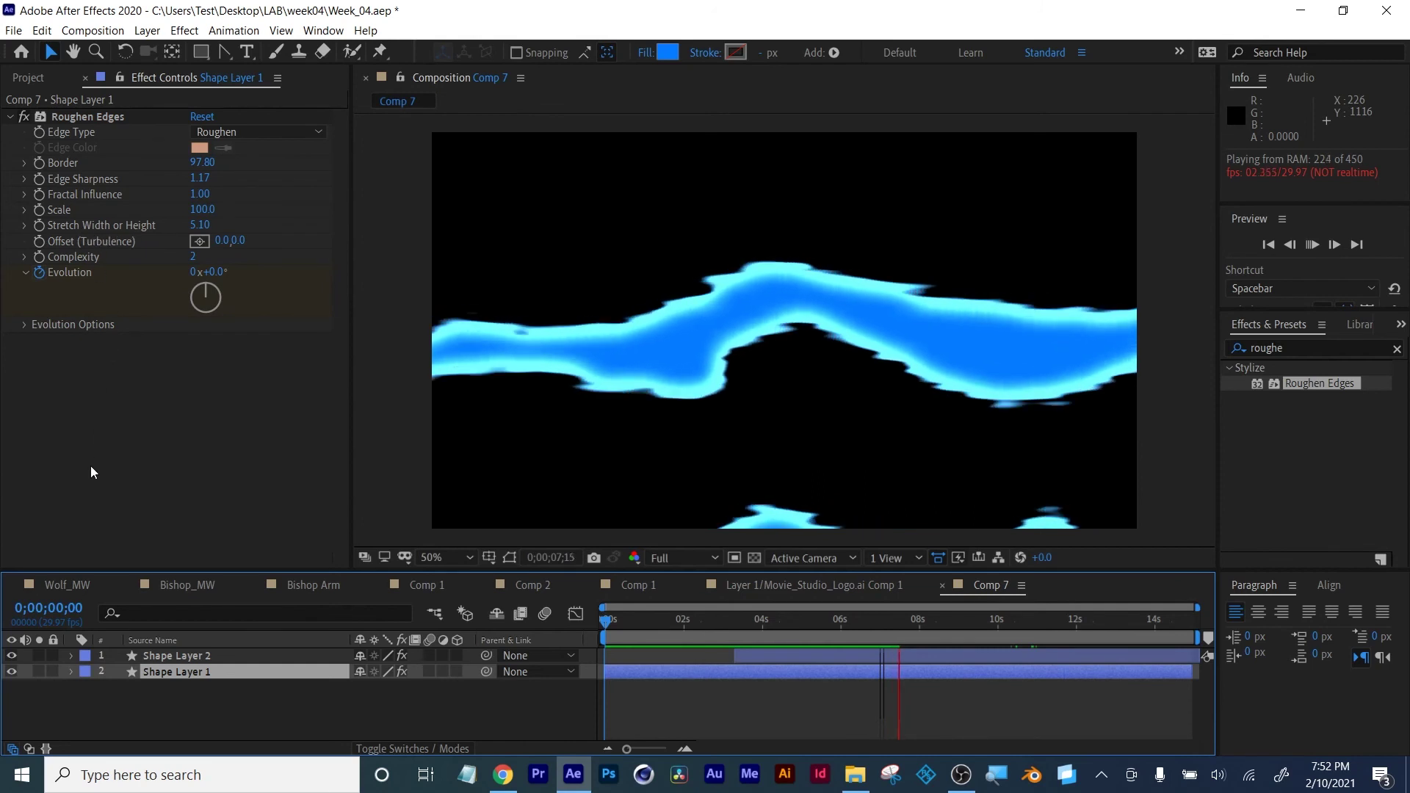
{"action": "left_click", "coordinate": [174, 671]}
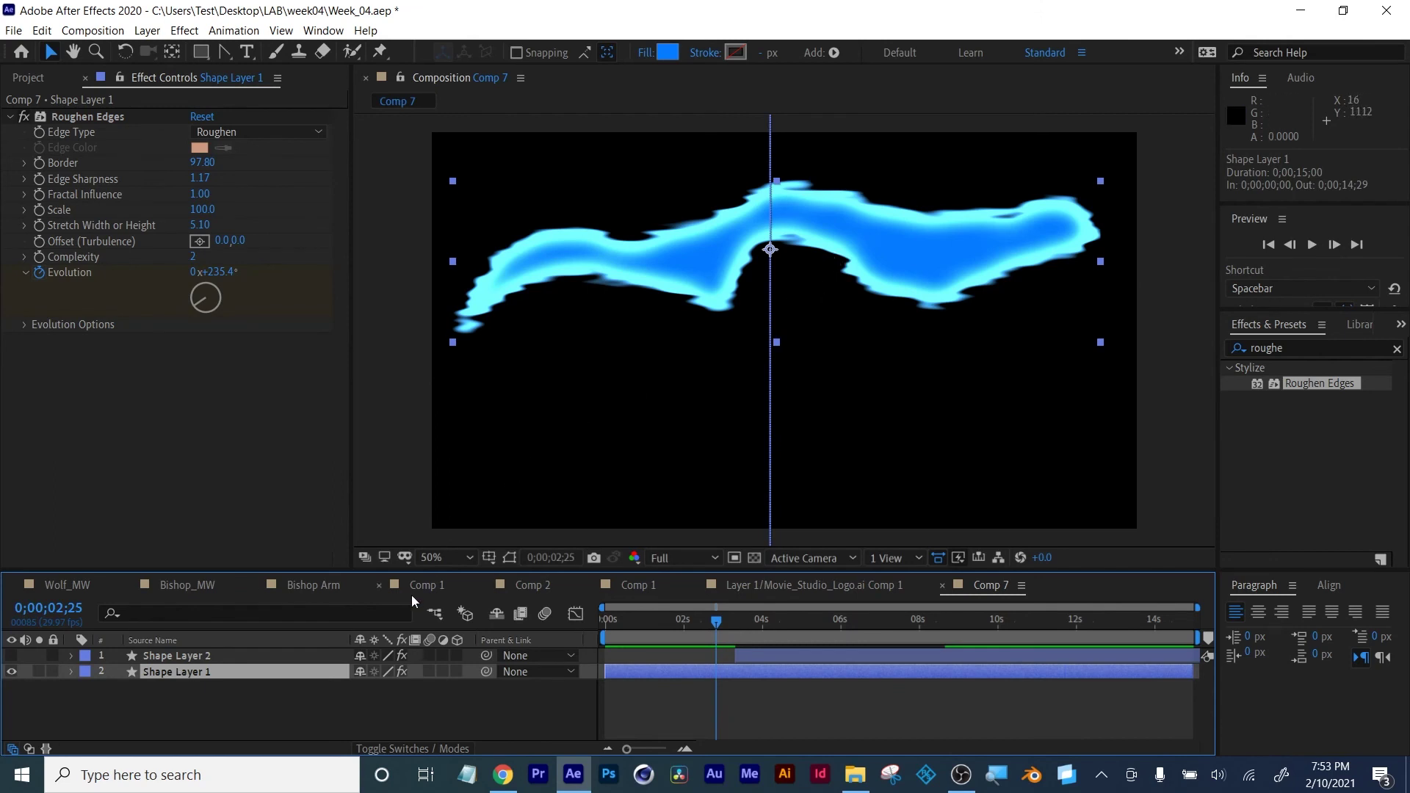
{"action": "key", "text": "ctrl+s"}
Add Wiggle Paths to Shape Layer 1 and expand its settings at 0;00;04;22
{"action": "left_click", "coordinate": [835, 53]}
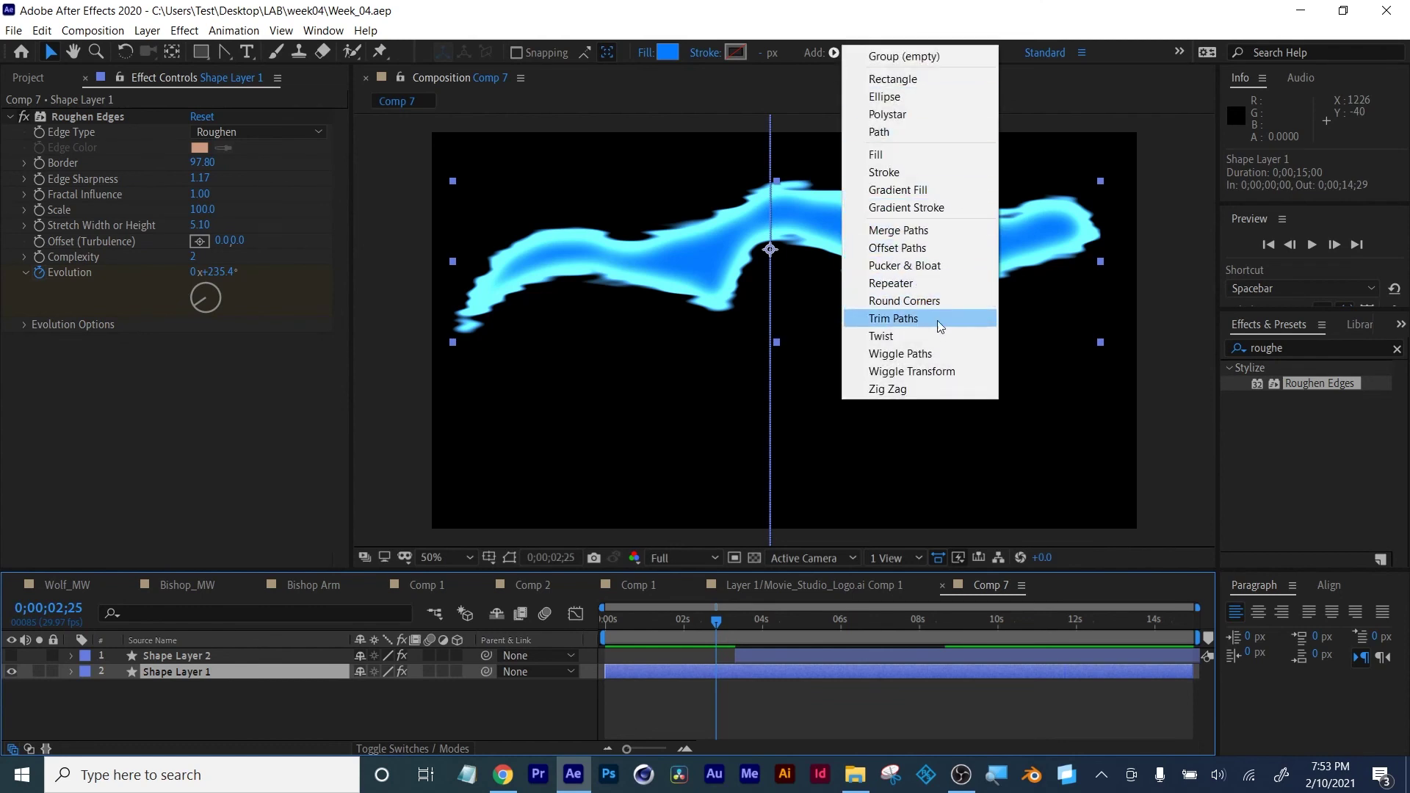
{"action": "left_click", "coordinate": [929, 355]}
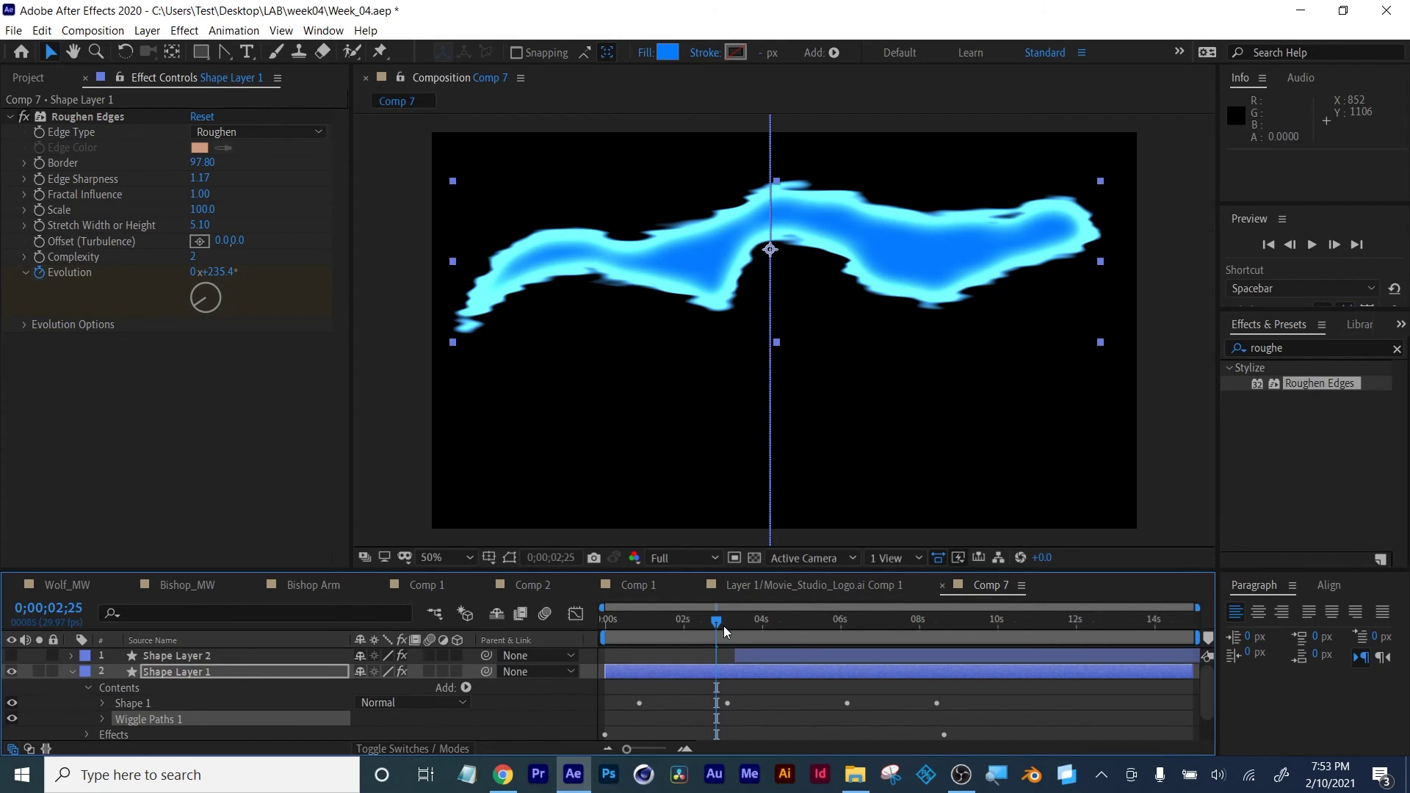
{"action": "left_click_drag", "start_coordinate": [724, 626], "coordinate": [804, 615]}
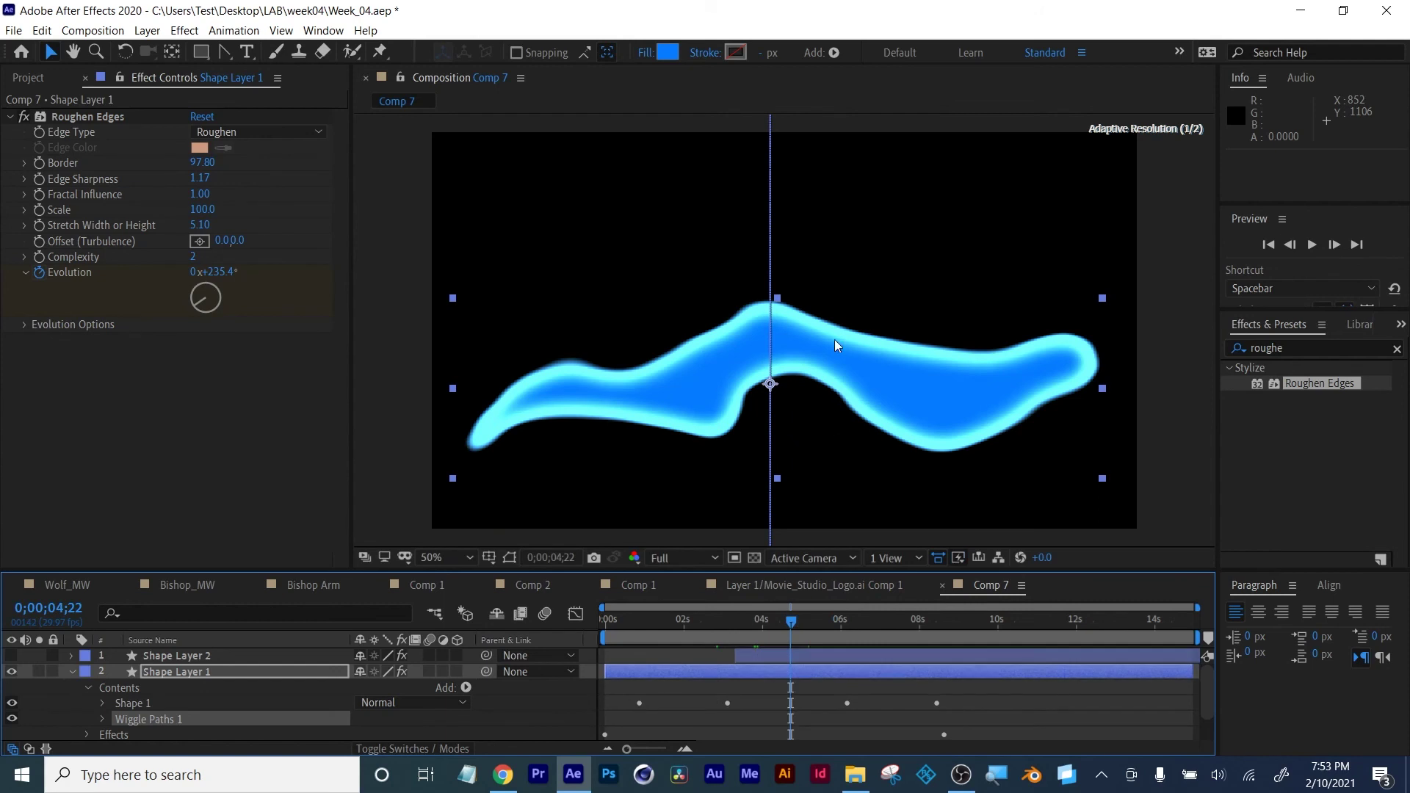
{"action": "left_click", "coordinate": [102, 716]}
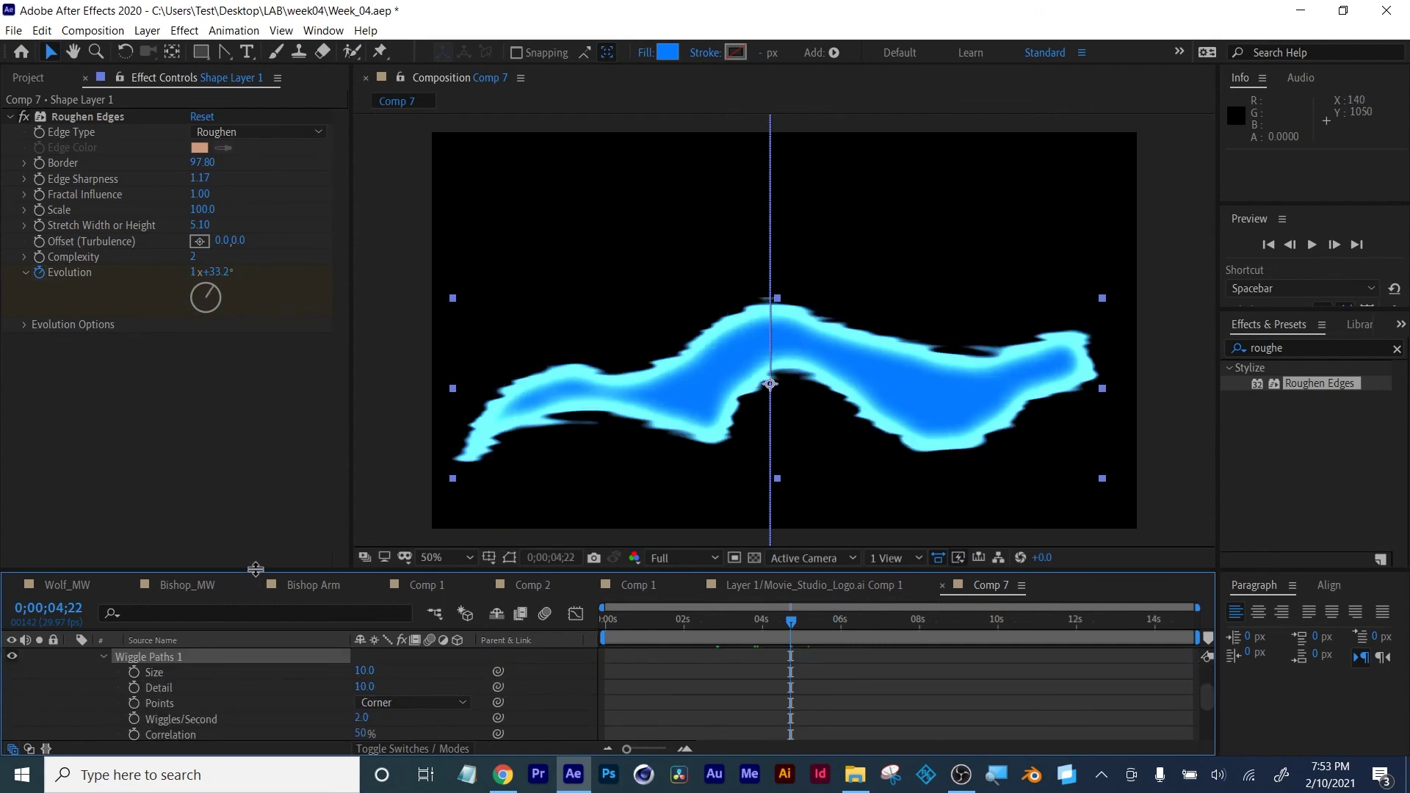
{"action": "left_click_drag", "start_coordinate": [255, 569], "coordinate": [257, 527]}
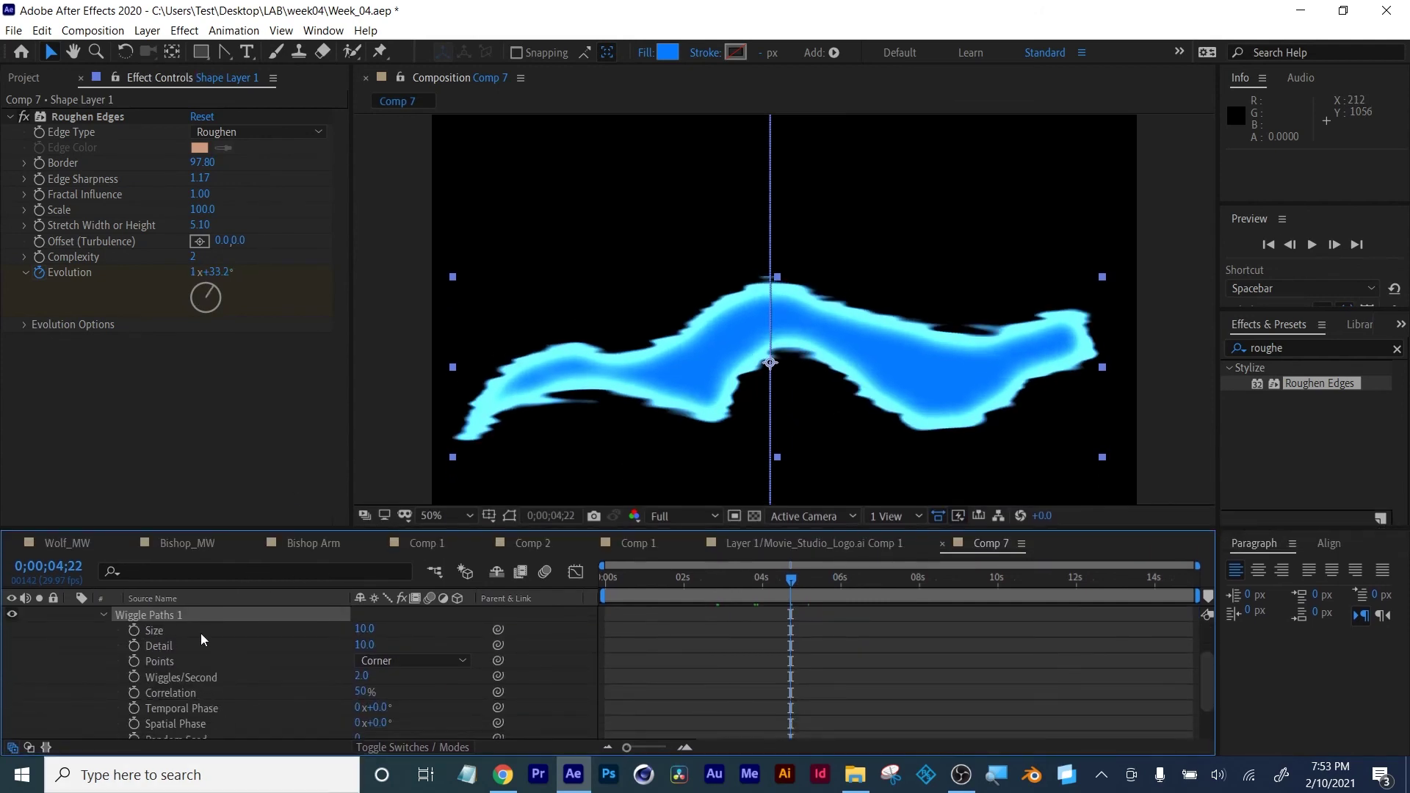
Set the Wiggle Paths Size to 66, Detail to 12, Points to Smooth and Wiggles/Second to 4, and briefly try a 17% Correlation
{"action": "left_click_drag", "start_coordinate": [364, 629], "coordinate": [346, 659]}
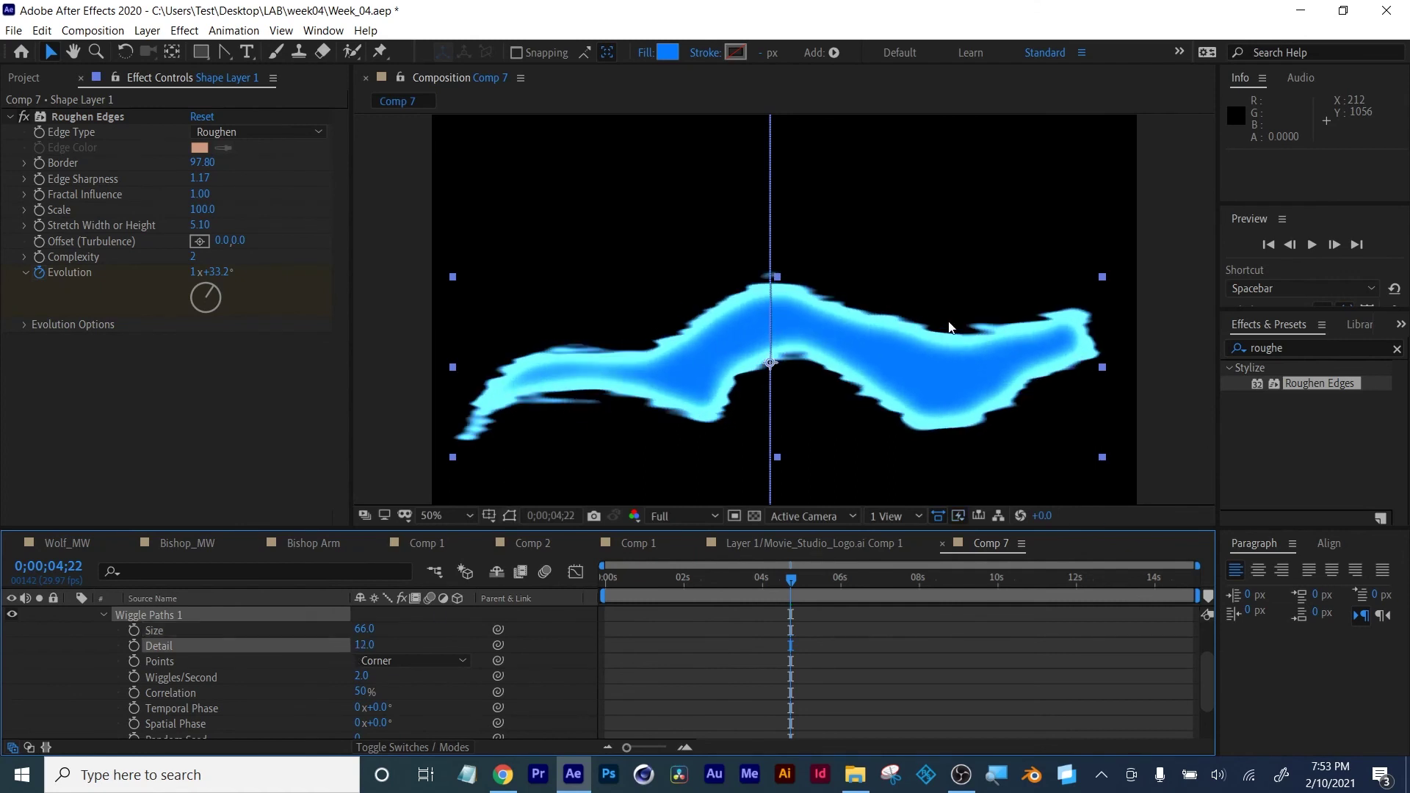
{"action": "left_click", "coordinate": [389, 661]}
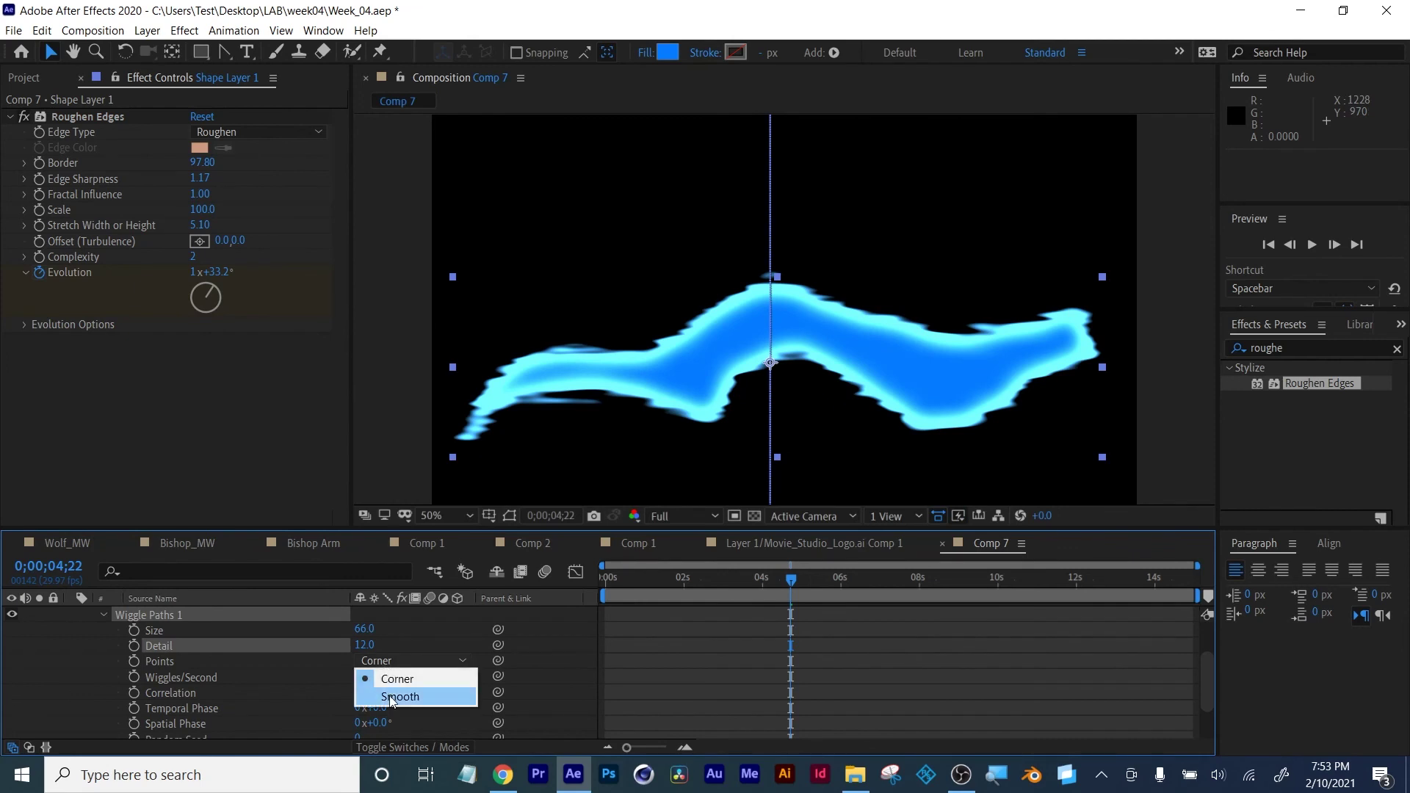
{"action": "left_click", "coordinate": [391, 697]}
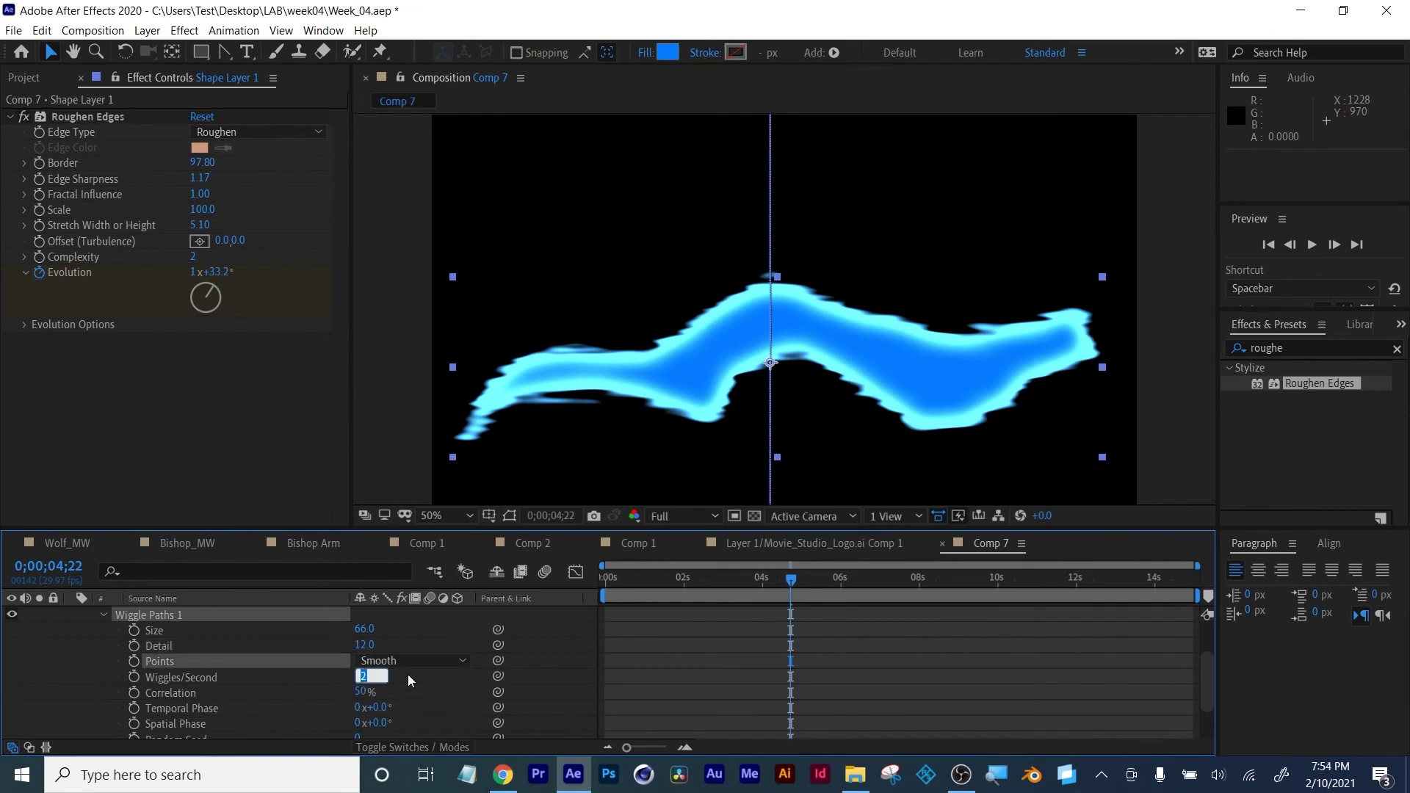
{"action": "type", "text": "4"}
{"action": "left_click", "coordinate": [453, 677]}
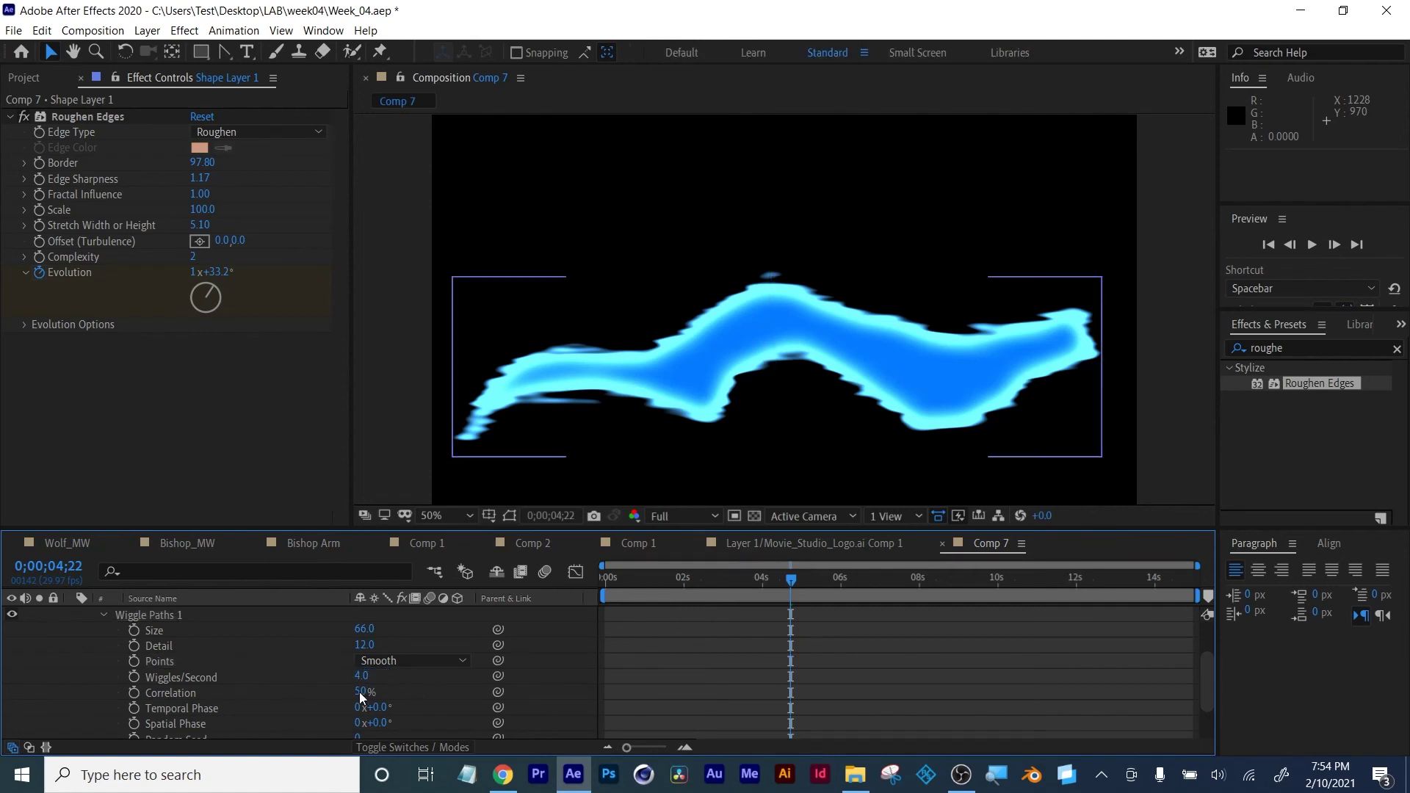
{"action": "left_click_drag", "start_coordinate": [360, 692], "coordinate": [329, 691]}
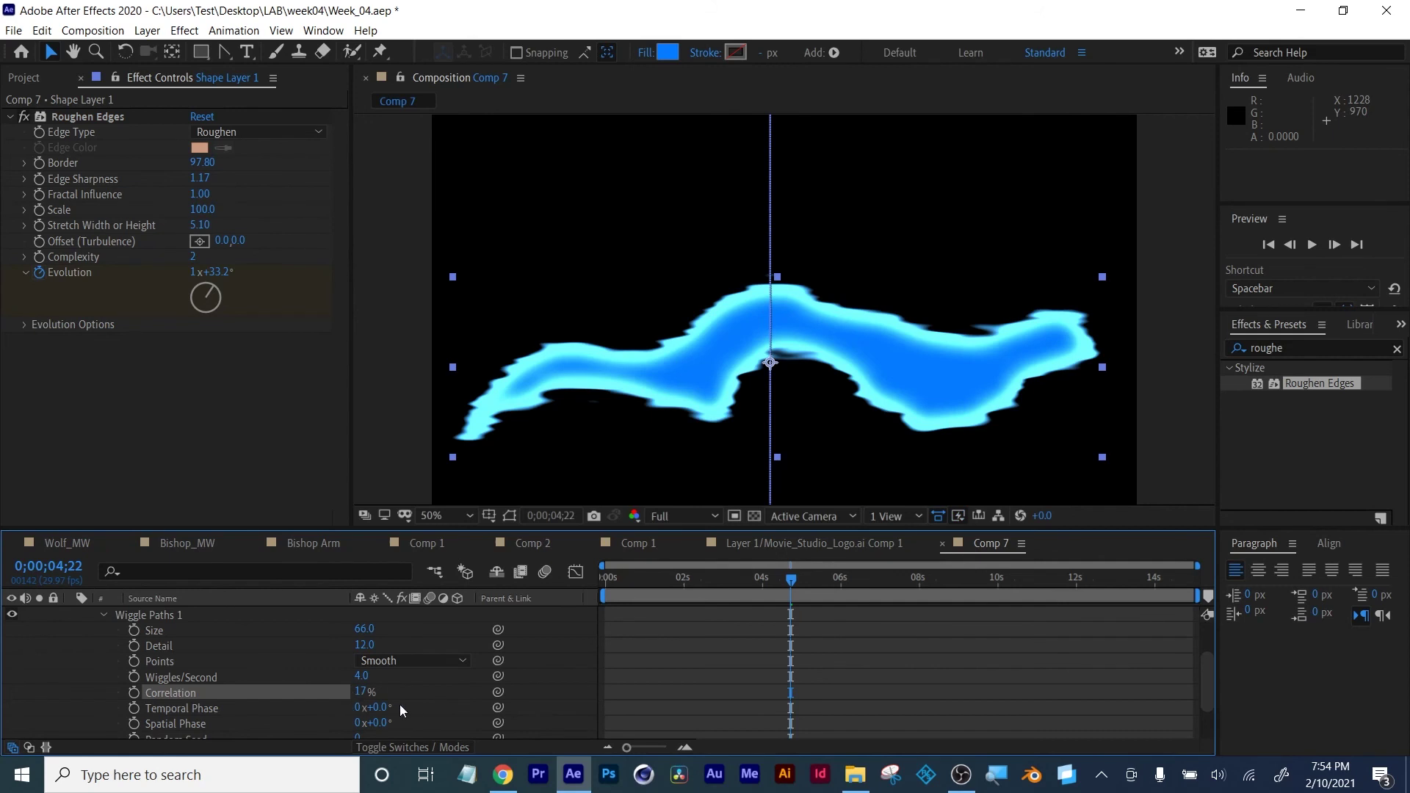
{"action": "key", "text": "ctrl+z"}
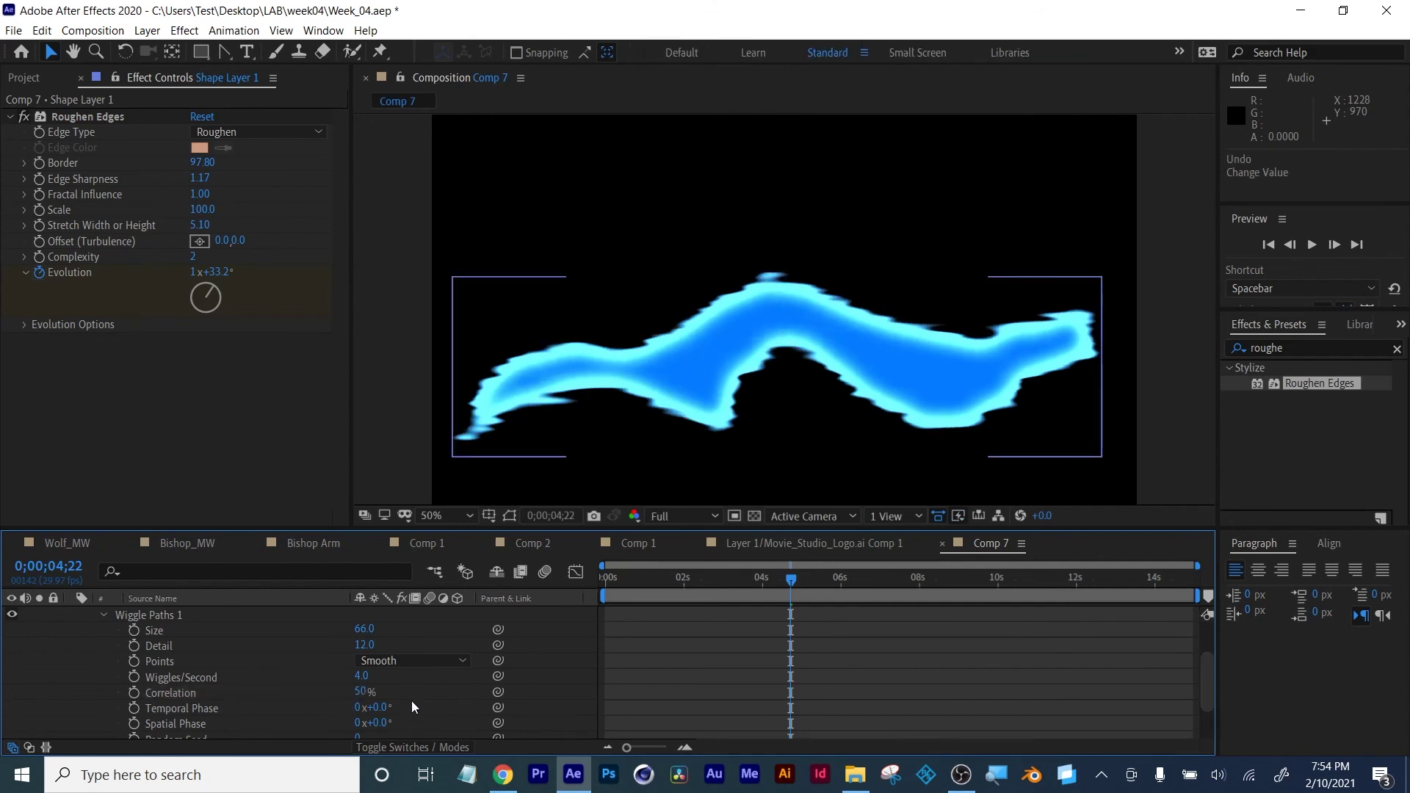
Set the Wiggle Paths Random Seed to 15 and scrub the timeline back to check the wiggling shape
{"action": "scroll", "coordinate": [412, 703], "scroll_direction": "down", "scroll_amount": 1}
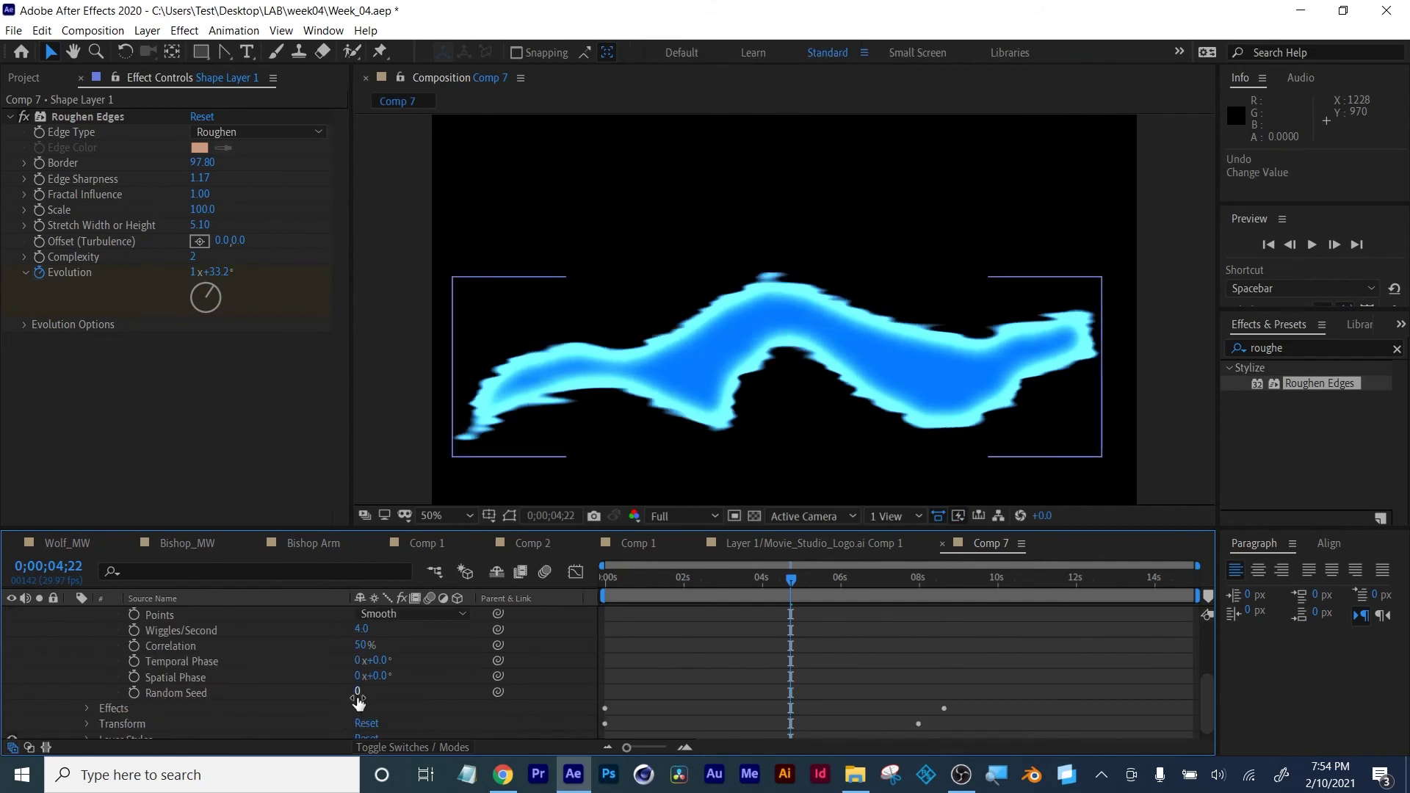
{"action": "left_click_drag", "start_coordinate": [357, 703], "coordinate": [761, 586]}
{"action": "key", "text": "Home"}
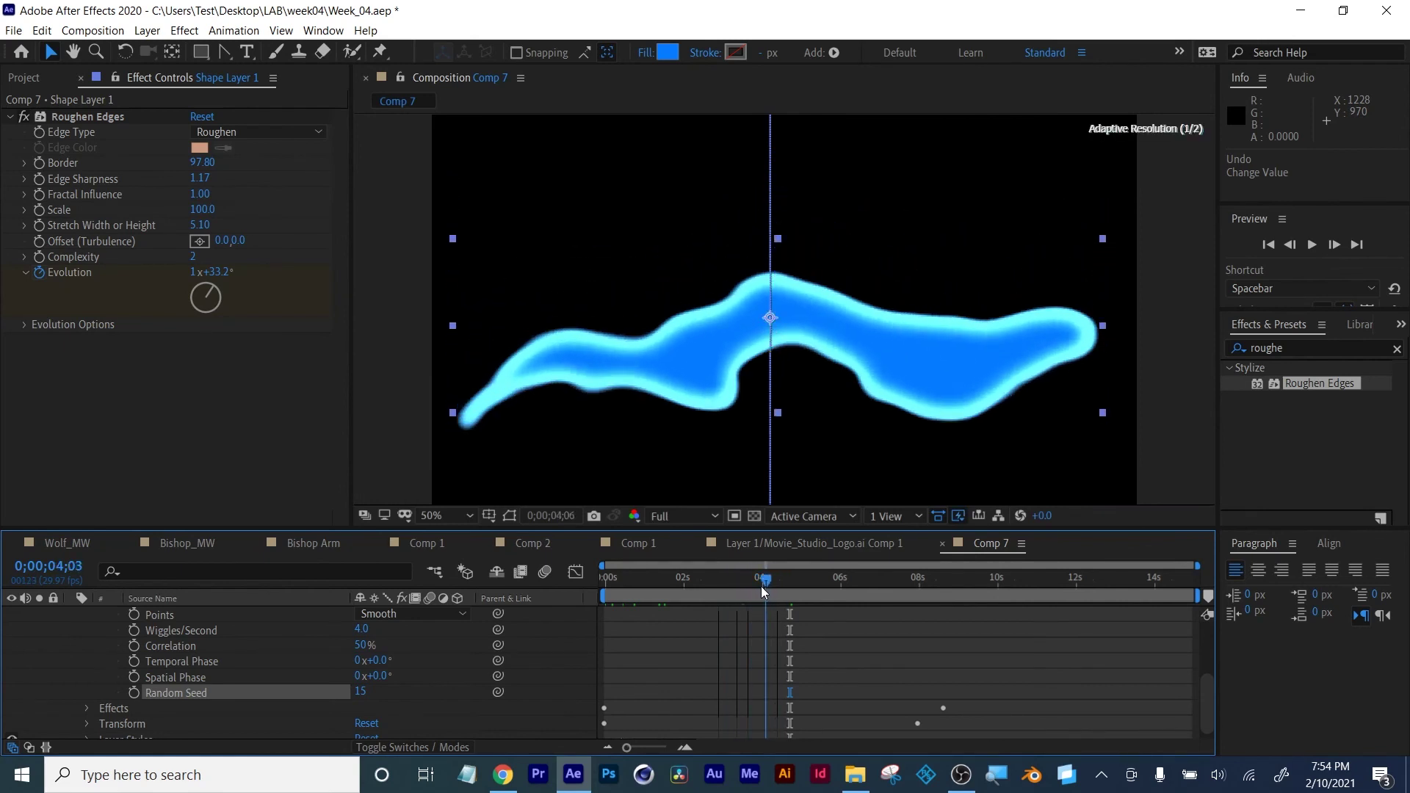
Collapse Wiggle Paths 1 and add a Repeater to the contents of Shape Layer 1
{"action": "scroll", "coordinate": [194, 683], "scroll_direction": "up", "scroll_amount": 2}
{"action": "scroll", "coordinate": [107, 654], "scroll_direction": "up", "scroll_amount": 2}
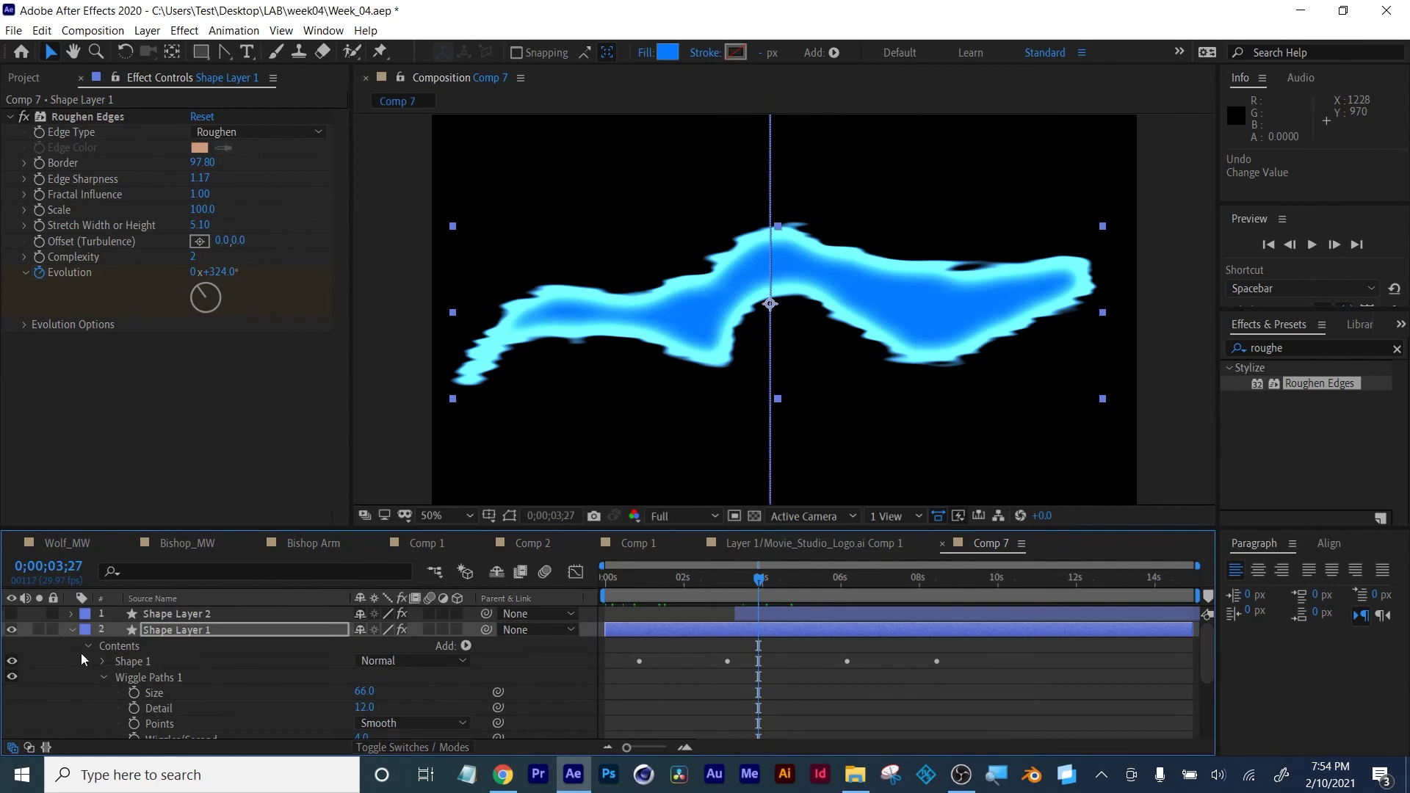
{"action": "left_click", "coordinate": [103, 678]}
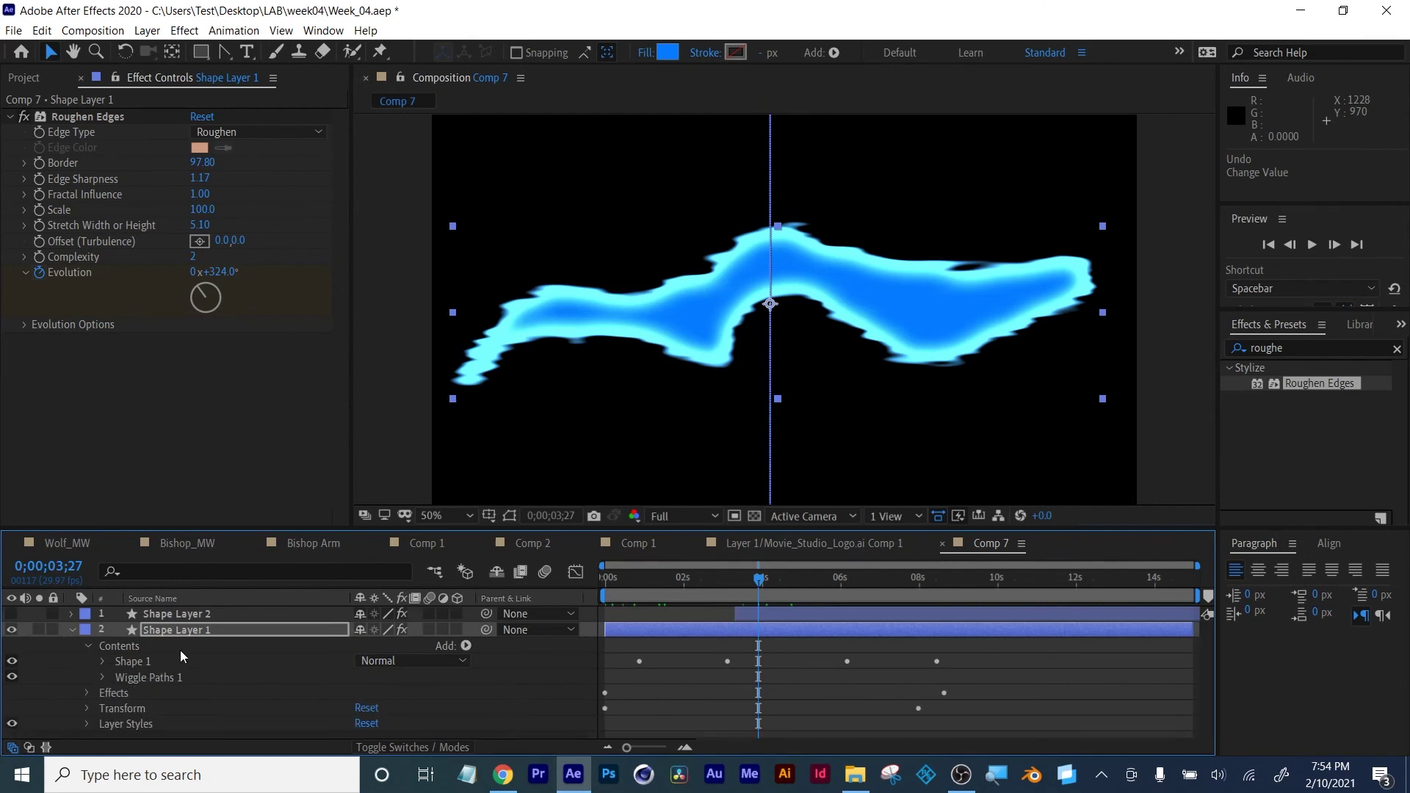
{"action": "left_click", "coordinate": [175, 623]}
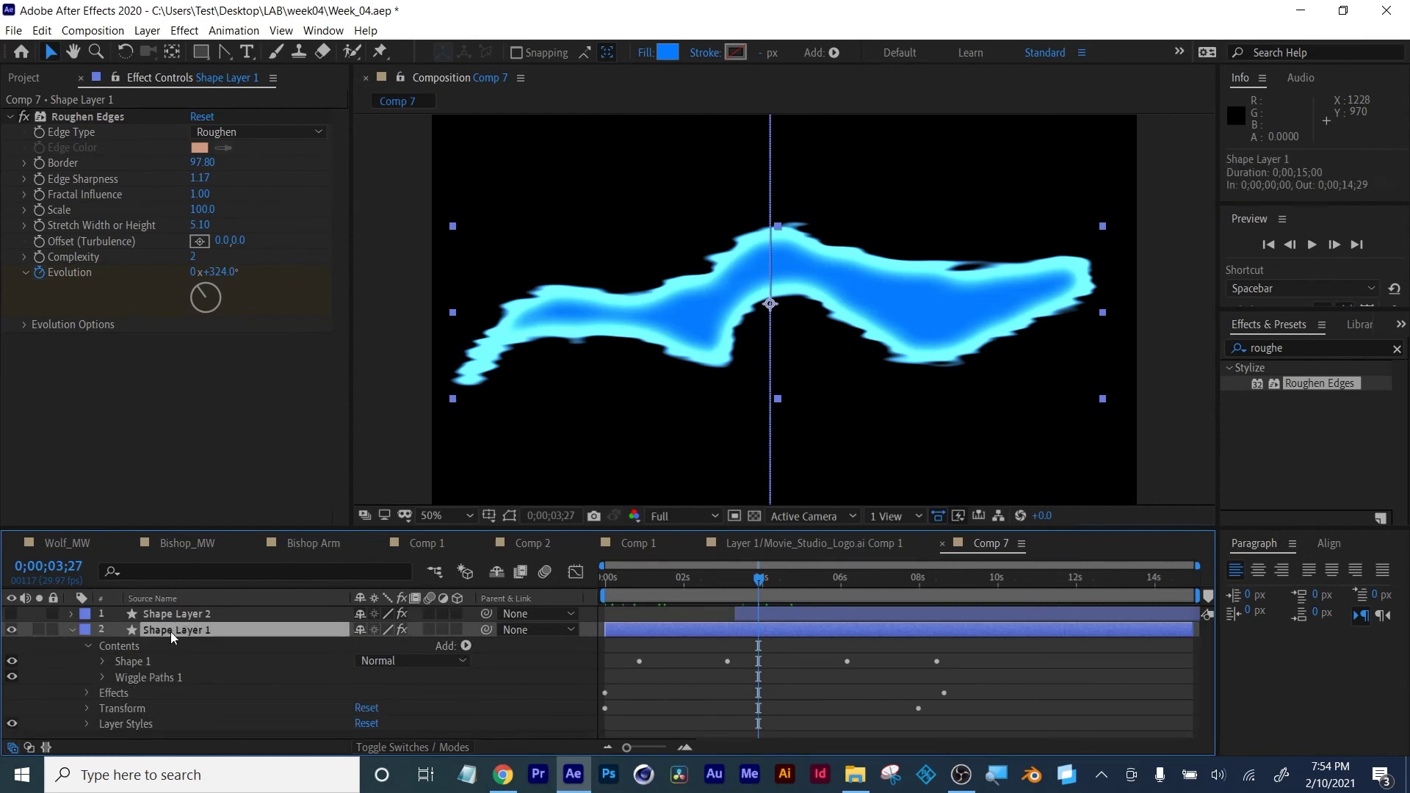
{"action": "left_click", "coordinate": [465, 646]}
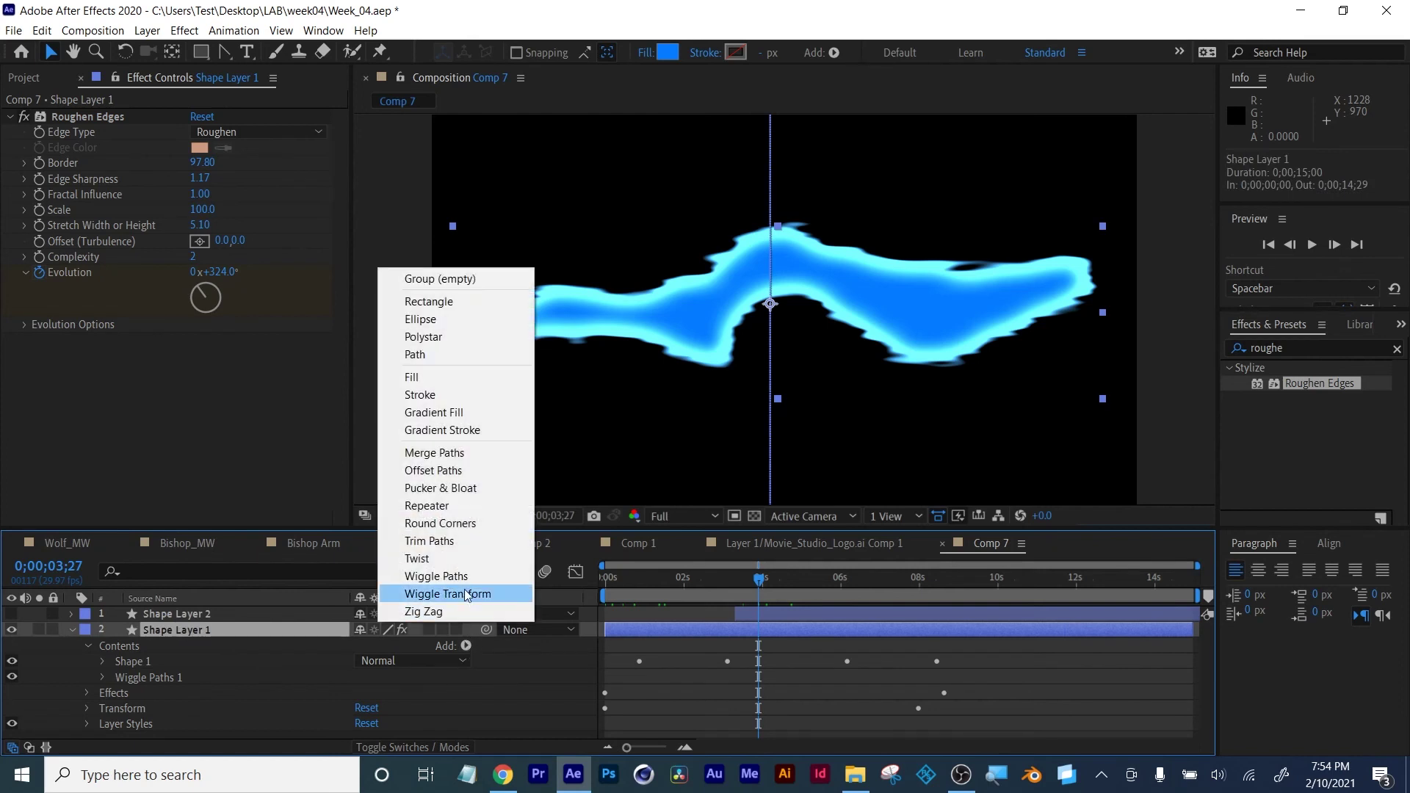
{"action": "left_click", "coordinate": [433, 505]}
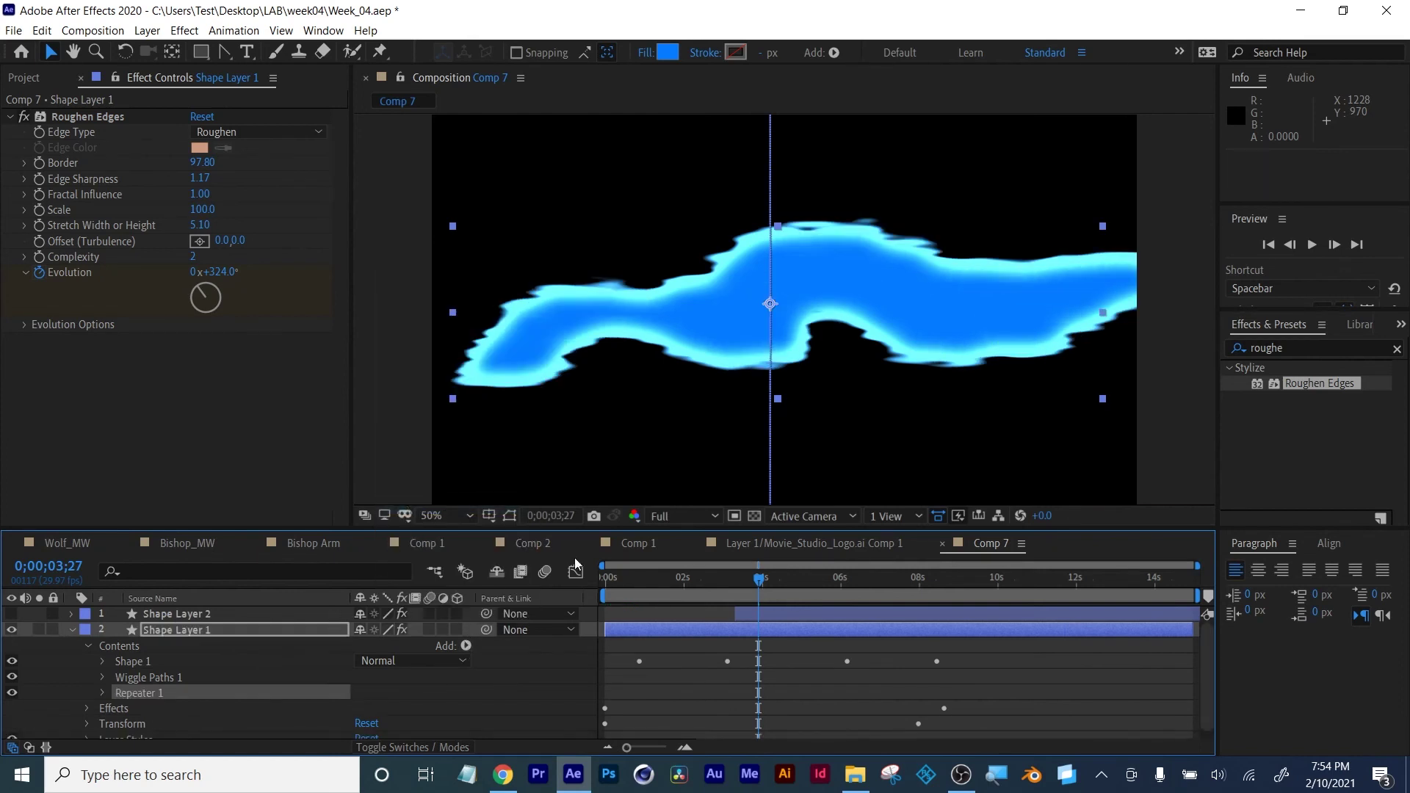
Set the Repeater's Copies to 8 and its Offset to 31
{"action": "left_click", "coordinate": [103, 692]}
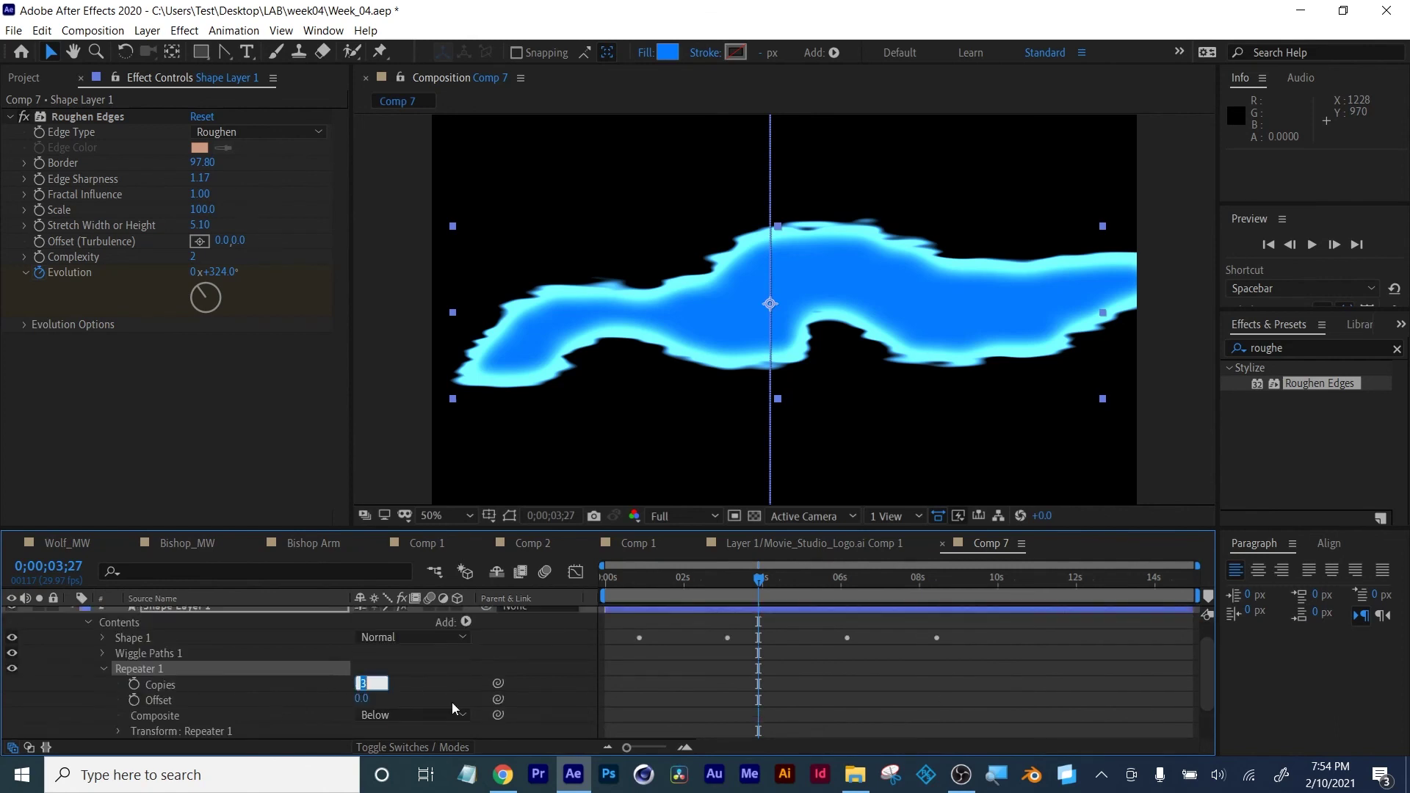
{"action": "type", "text": "8"}
{"action": "key", "text": "Return"}
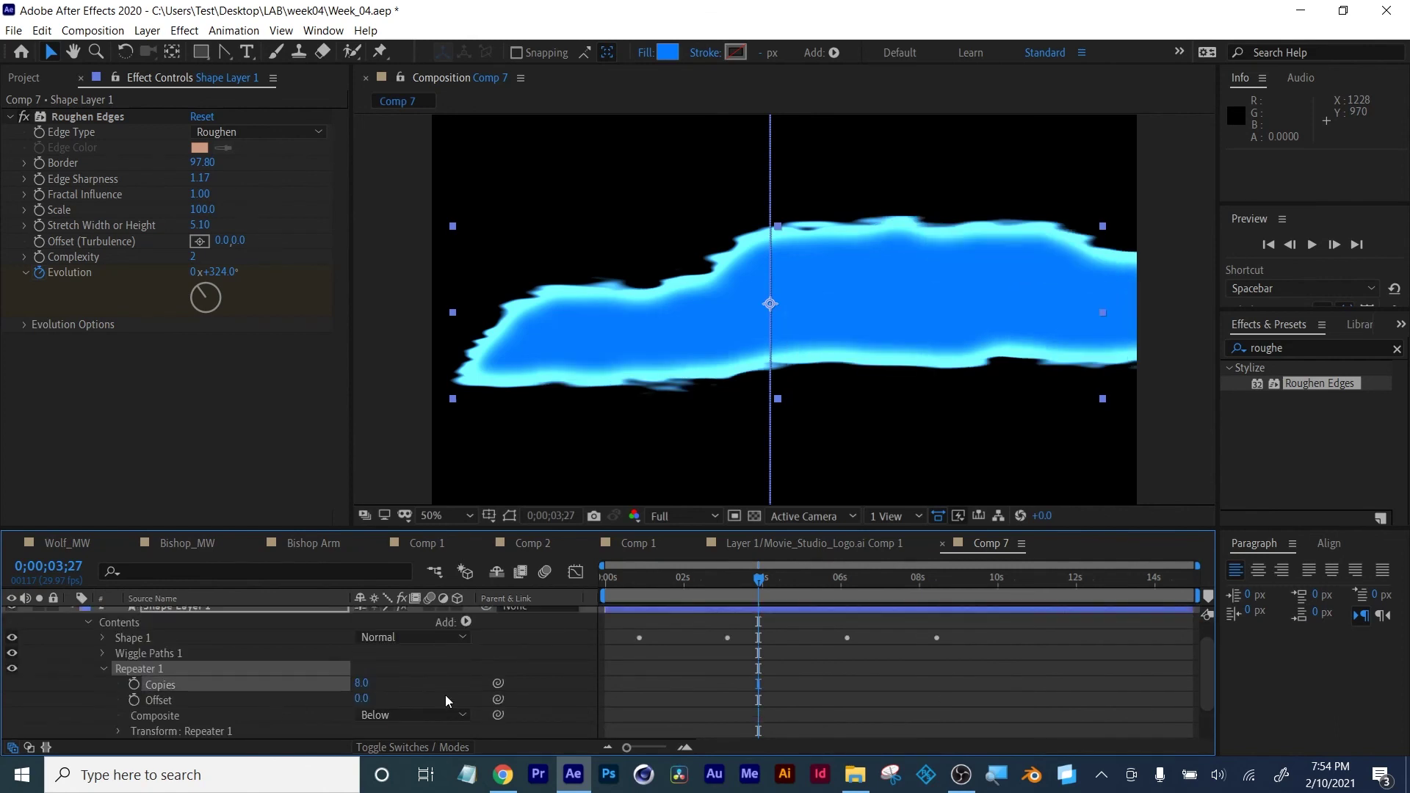
{"action": "left_click_drag", "start_coordinate": [362, 699], "coordinate": [385, 698]}
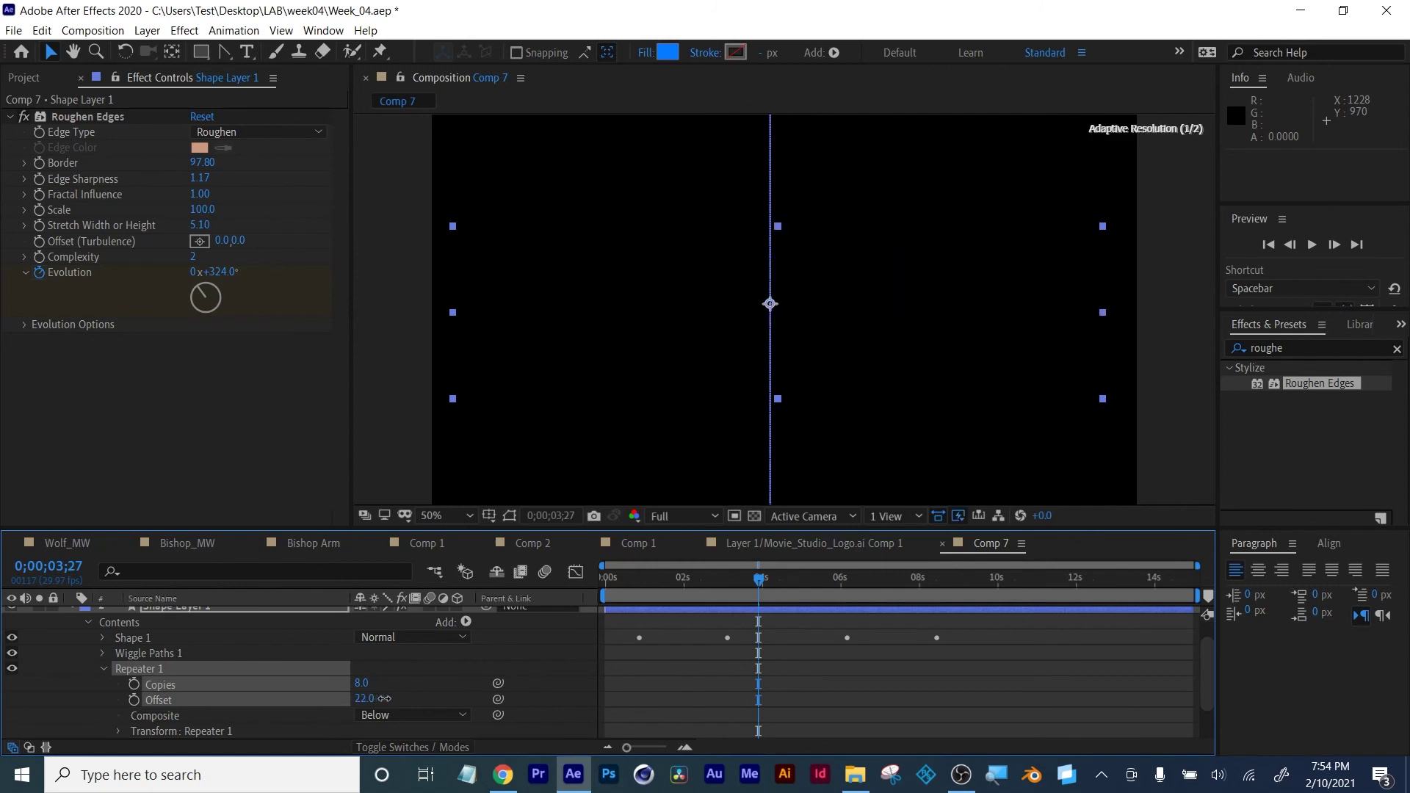
Expand the Repeater's transform settings and set its Position to 0, 13, working at 0;00;01;20
{"action": "scroll", "coordinate": [210, 728], "scroll_direction": "down", "scroll_amount": 3}
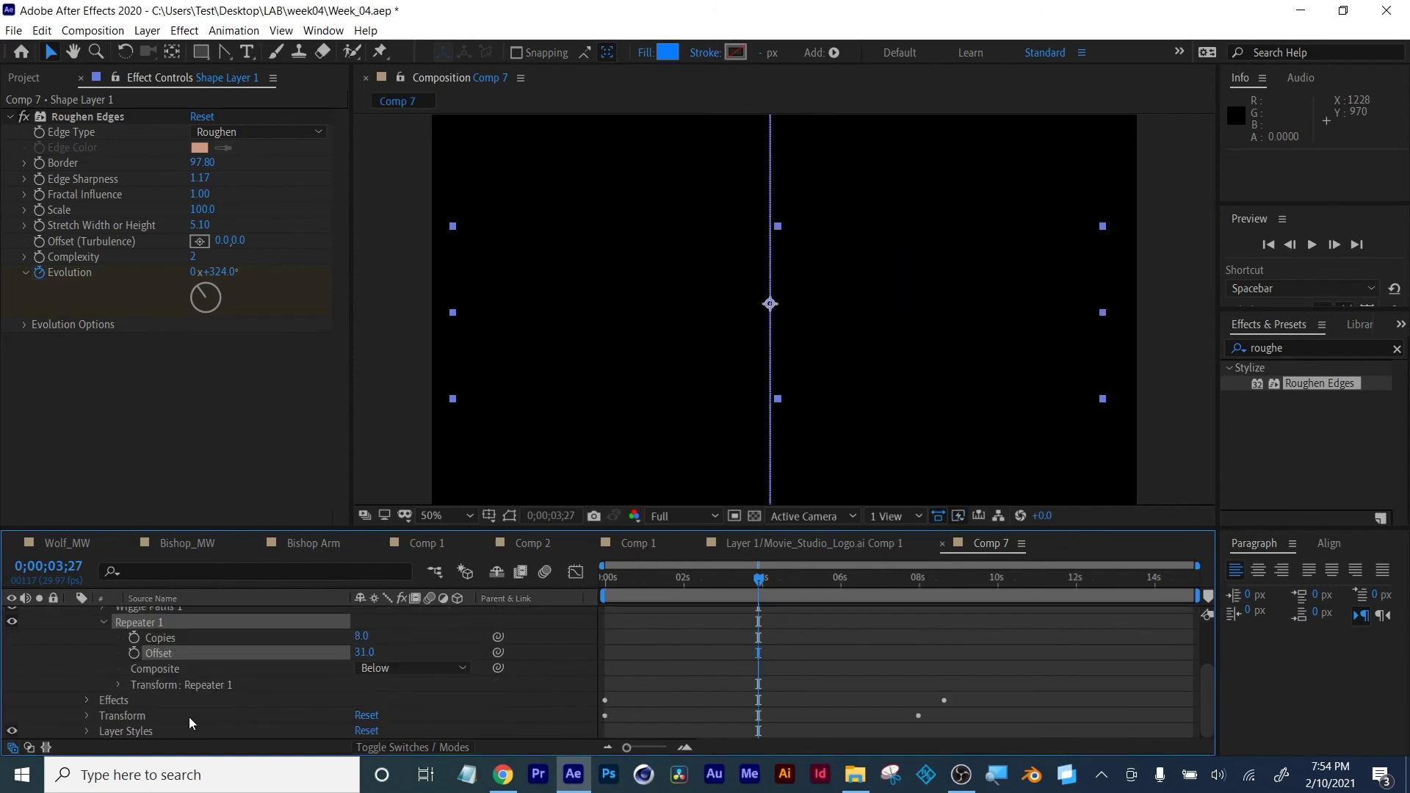
{"action": "left_click", "coordinate": [118, 684]}
{"action": "scroll", "coordinate": [147, 684], "scroll_direction": "down", "scroll_amount": 3}
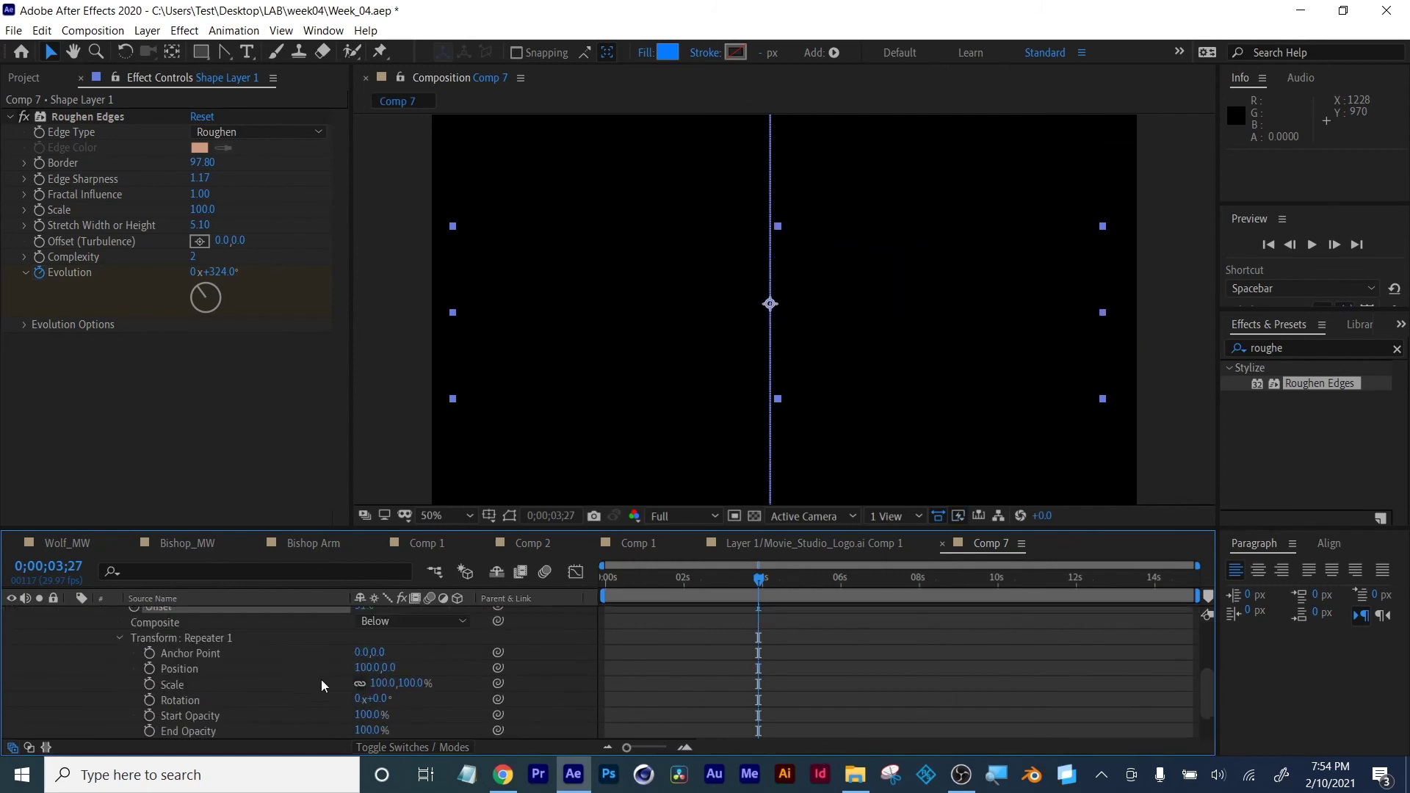
{"action": "key", "text": "Return"}
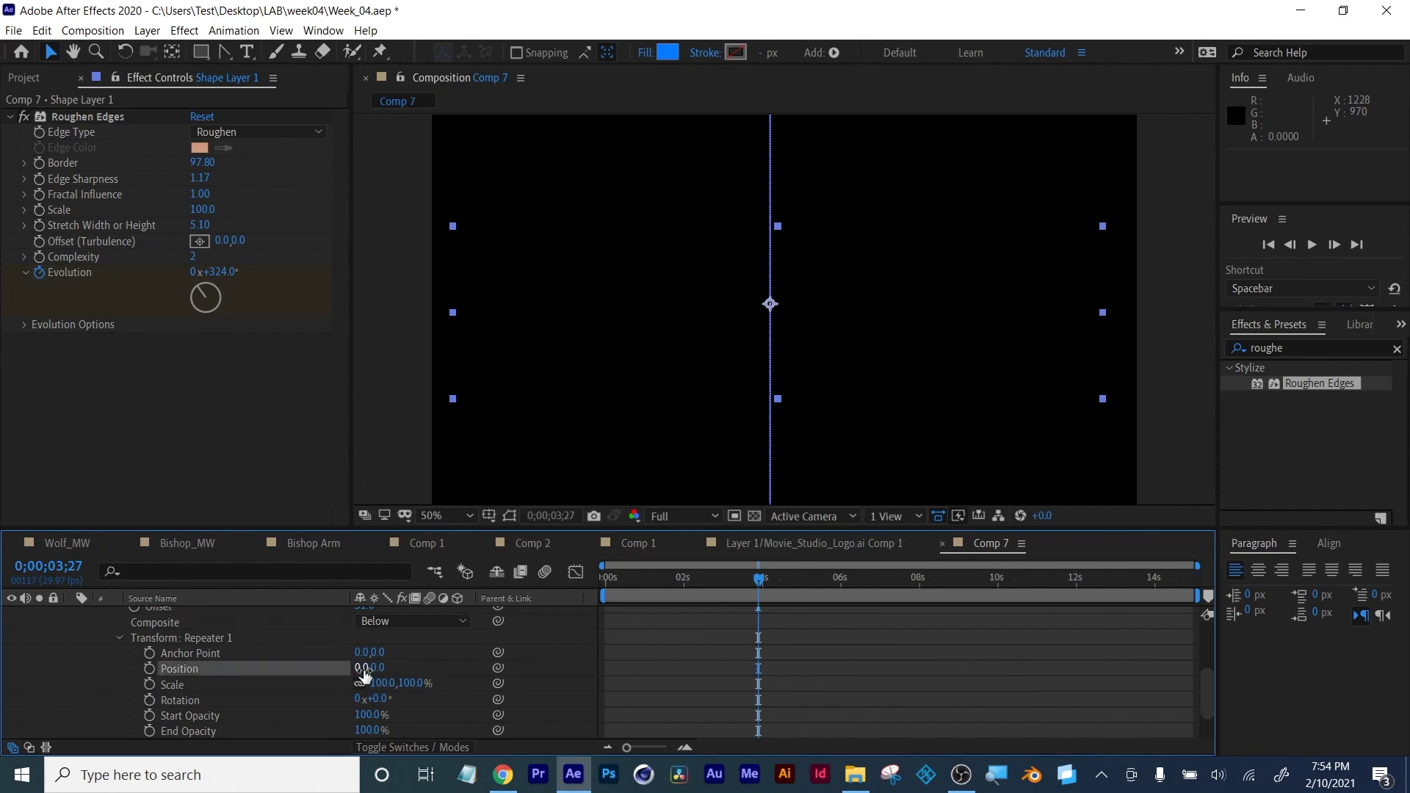
{"action": "mouse_move", "coordinate": [380, 674]}
{"action": "left_mouse_down"}
{"action": "mouse_move", "coordinate": [415, 675]}
{"action": "mouse_move", "coordinate": [378, 674]}
{"action": "left_mouse_up"}
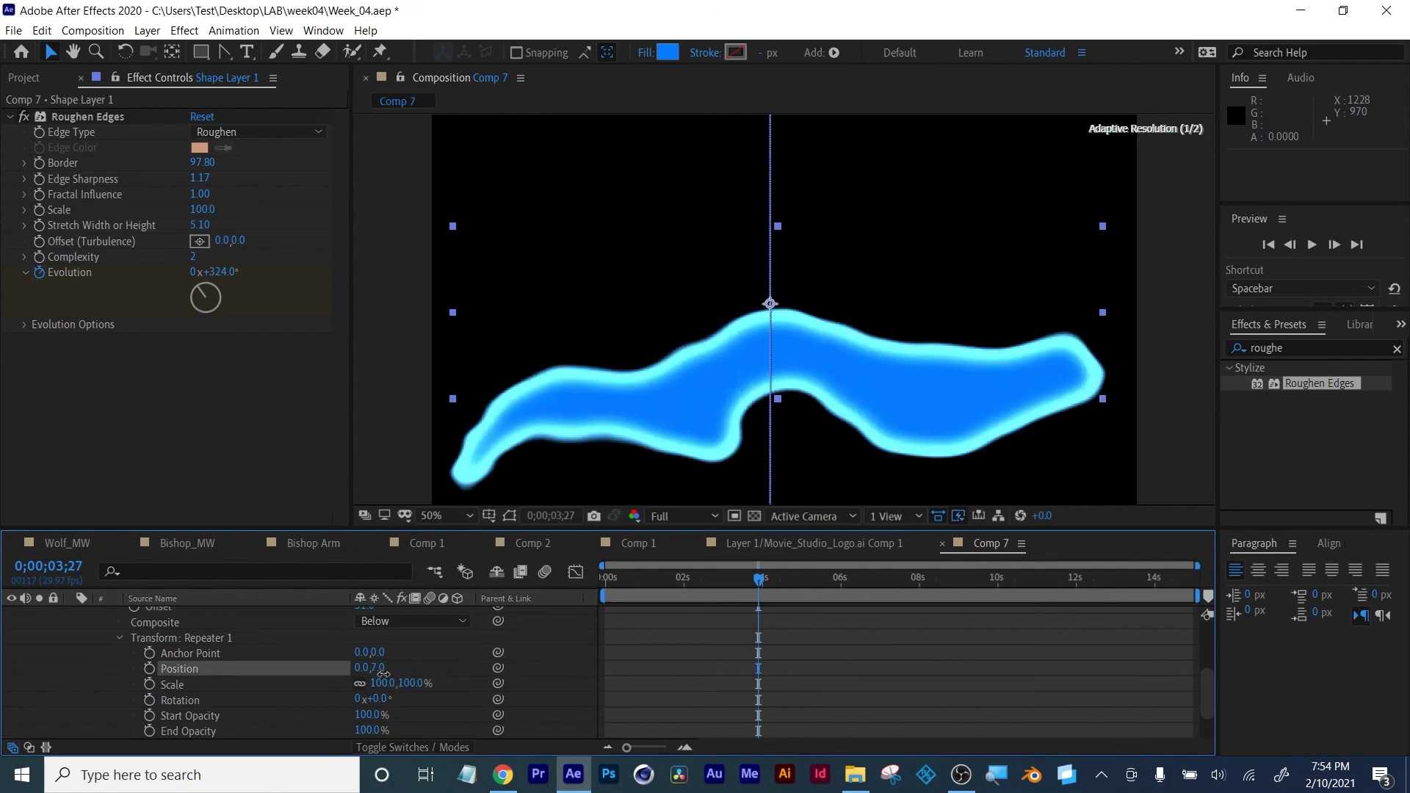
{"action": "left_click_drag", "start_coordinate": [759, 580], "coordinate": [669, 583]}
{"action": "left_click_drag", "start_coordinate": [378, 667], "coordinate": [376, 636]}
Try 26 Repeater copies with a Position of 0, 14 and undo both changes
{"action": "scroll", "coordinate": [294, 661], "scroll_direction": "up", "scroll_amount": 1}
{"action": "key", "text": "ctrl+z"}
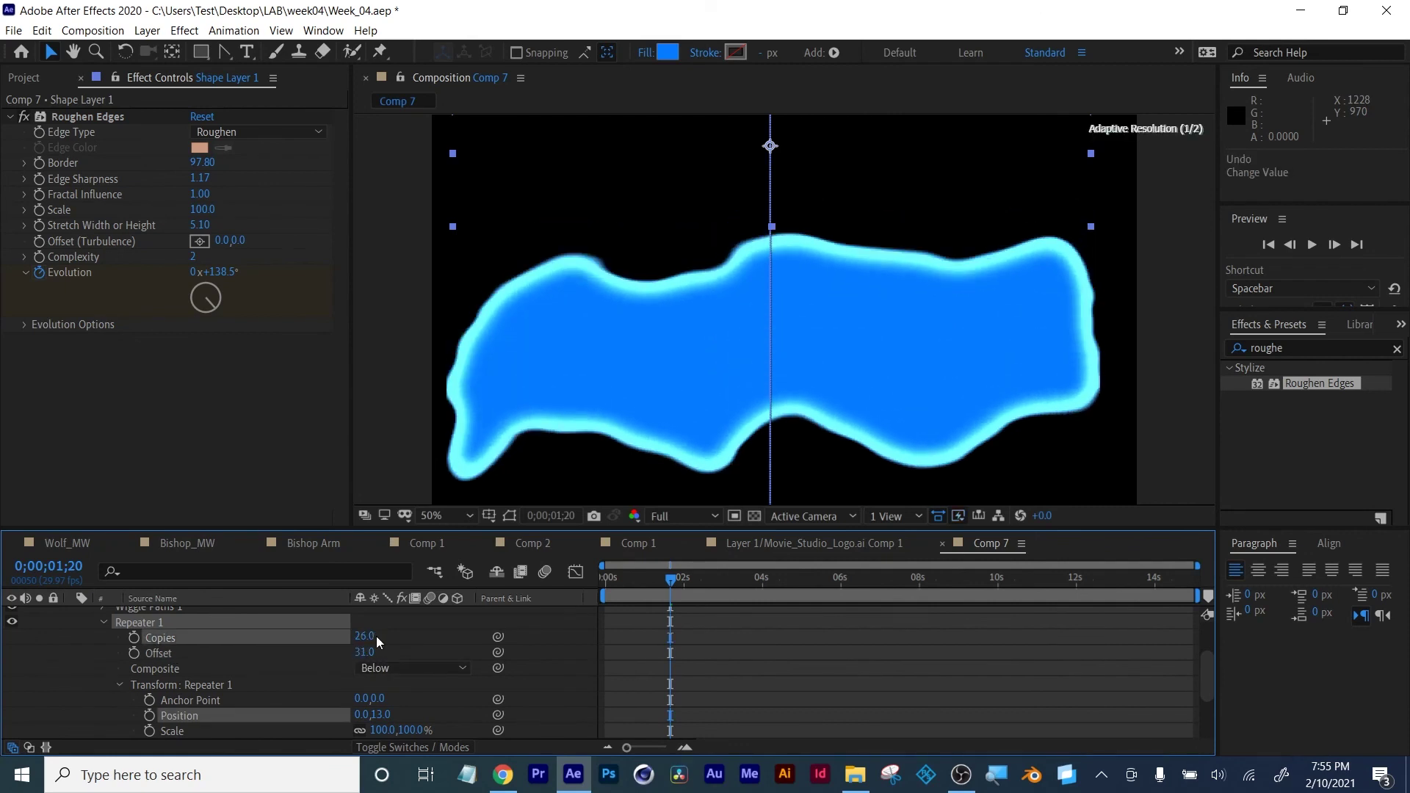
{"action": "left_click_drag", "start_coordinate": [378, 714], "coordinate": [383, 714]}
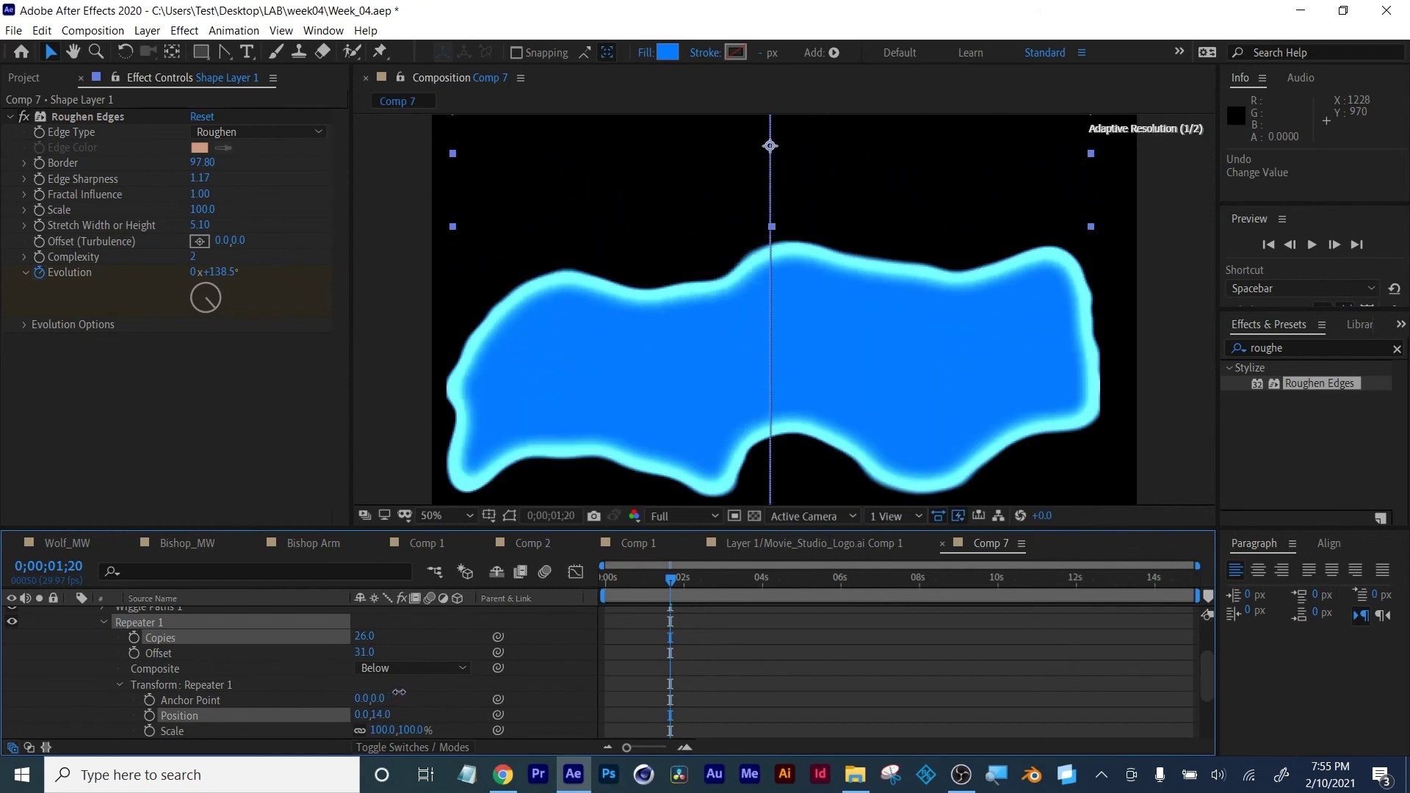
{"action": "key", "text": "ctrl+z"}
{"action": "key", "text": "ctrl+z"}
{"action": "key", "text": "ctrl+z"}
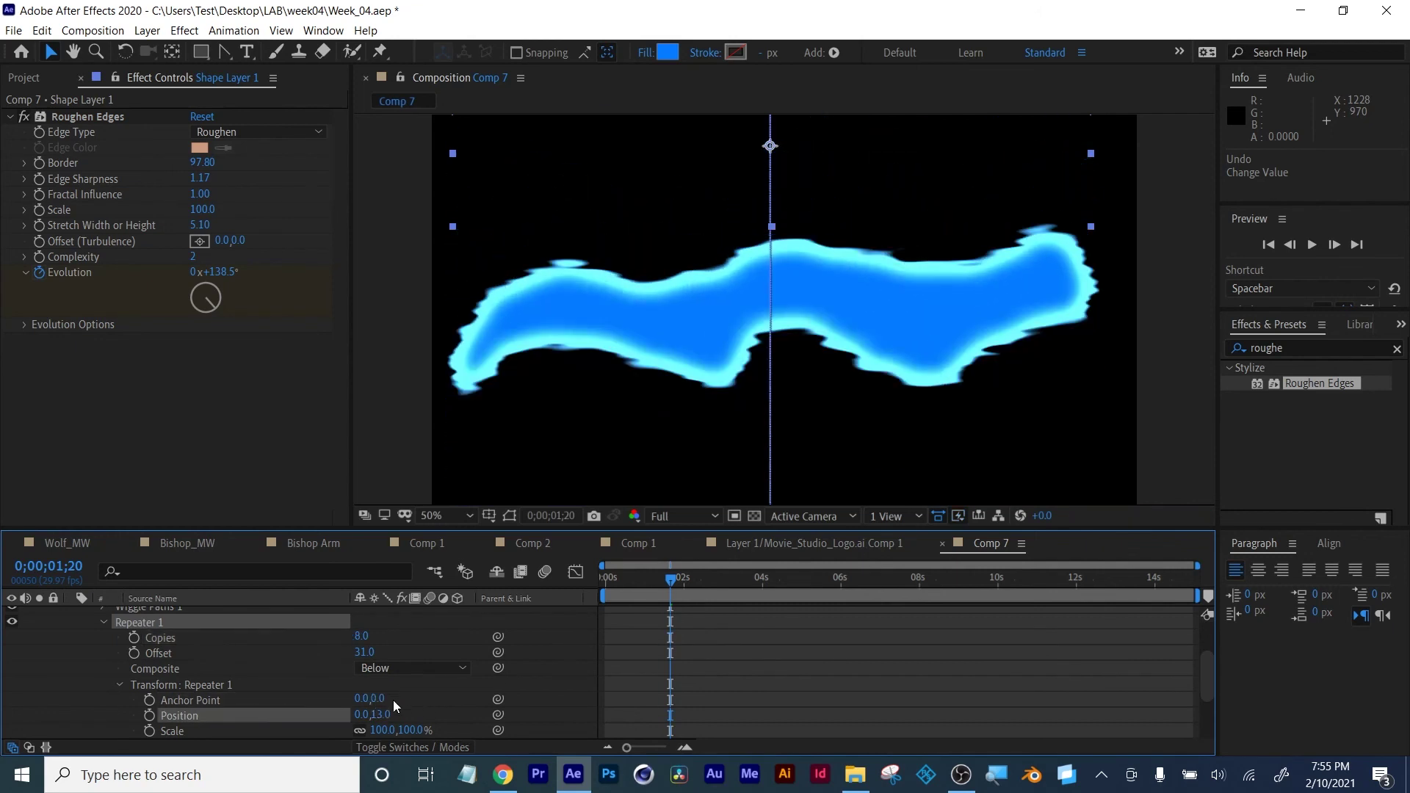
Set the Repeater's Offset to 0 and its Position to 0, 363, and scrub the timeline to check the stacked shapes
{"action": "left_click", "coordinate": [364, 653]}
{"action": "type", "text": "0"}
{"action": "key", "text": "Return"}
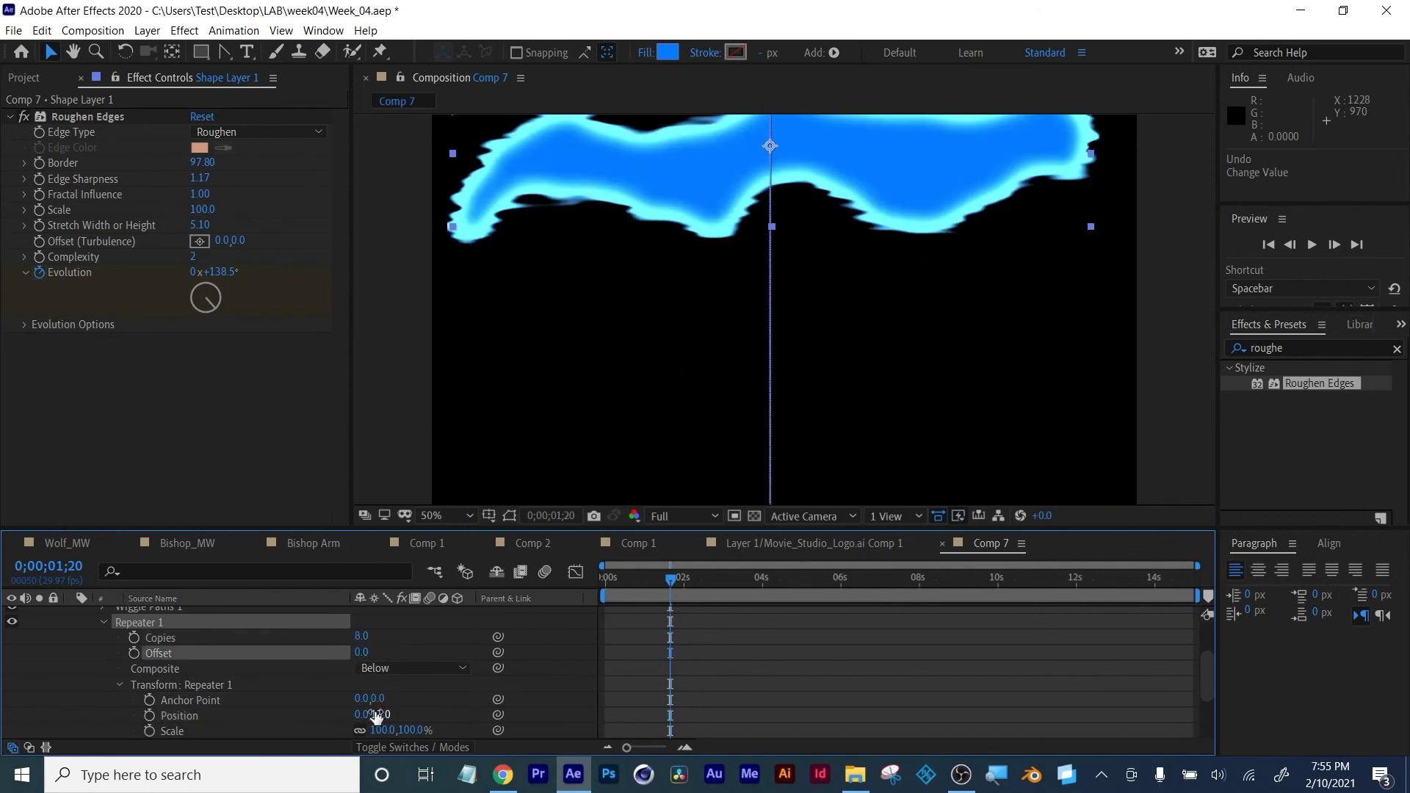
{"action": "left_click_drag", "start_coordinate": [379, 712], "coordinate": [712, 703]}
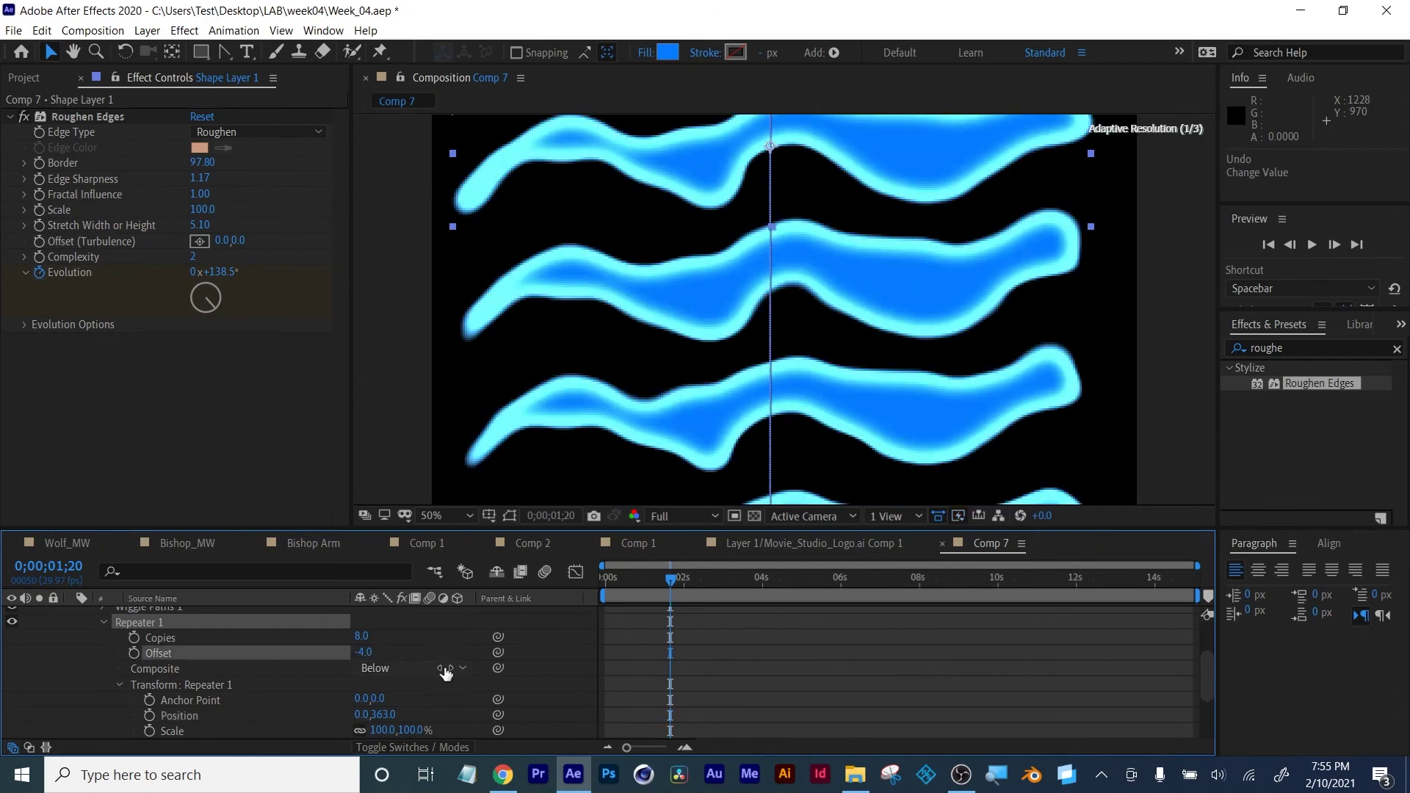
{"action": "left_click_drag", "start_coordinate": [604, 583], "coordinate": [650, 595]}
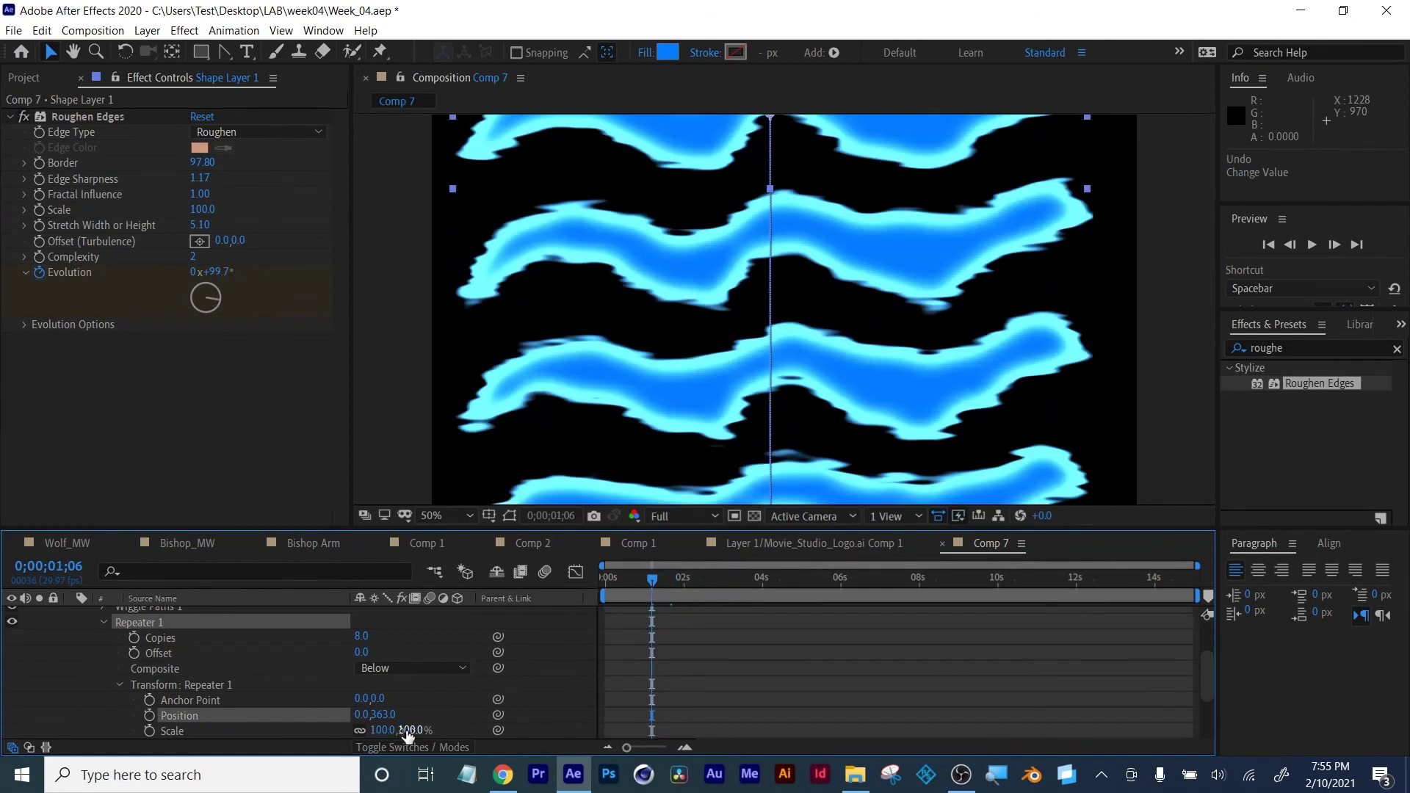
Set the Repeater's Scale to 92% and its Offset to -7, and scrub the timeline to check the motion
{"action": "left_click_drag", "start_coordinate": [404, 729], "coordinate": [389, 730]}
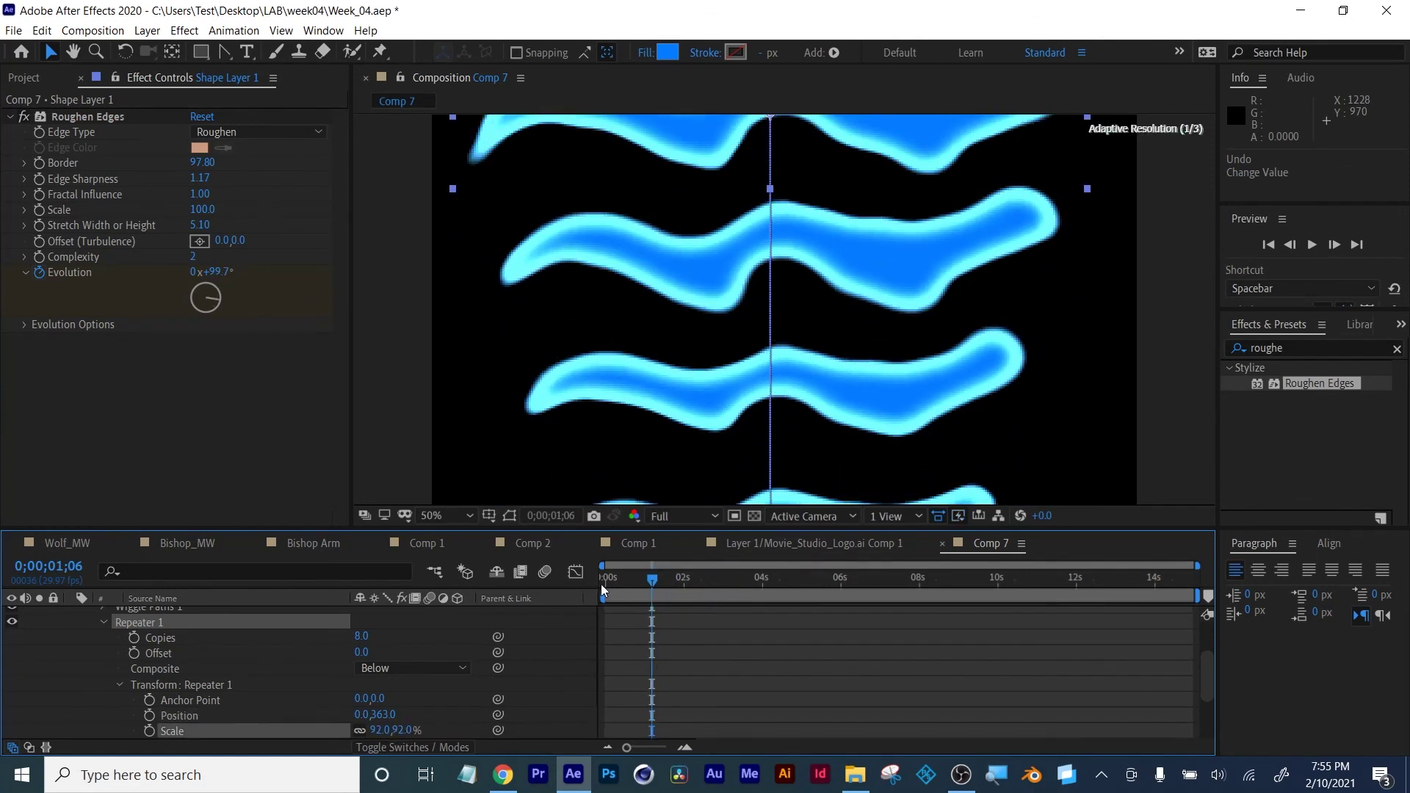
{"action": "left_click_drag", "start_coordinate": [600, 584], "coordinate": [464, 641]}
{"action": "mouse_move", "coordinate": [362, 652]}
{"action": "left_mouse_down"}
{"action": "mouse_move", "coordinate": [345, 652]}
{"action": "mouse_move", "coordinate": [361, 652]}
{"action": "left_mouse_up"}
{"action": "left_click_drag", "start_coordinate": [628, 585], "coordinate": [808, 579]}
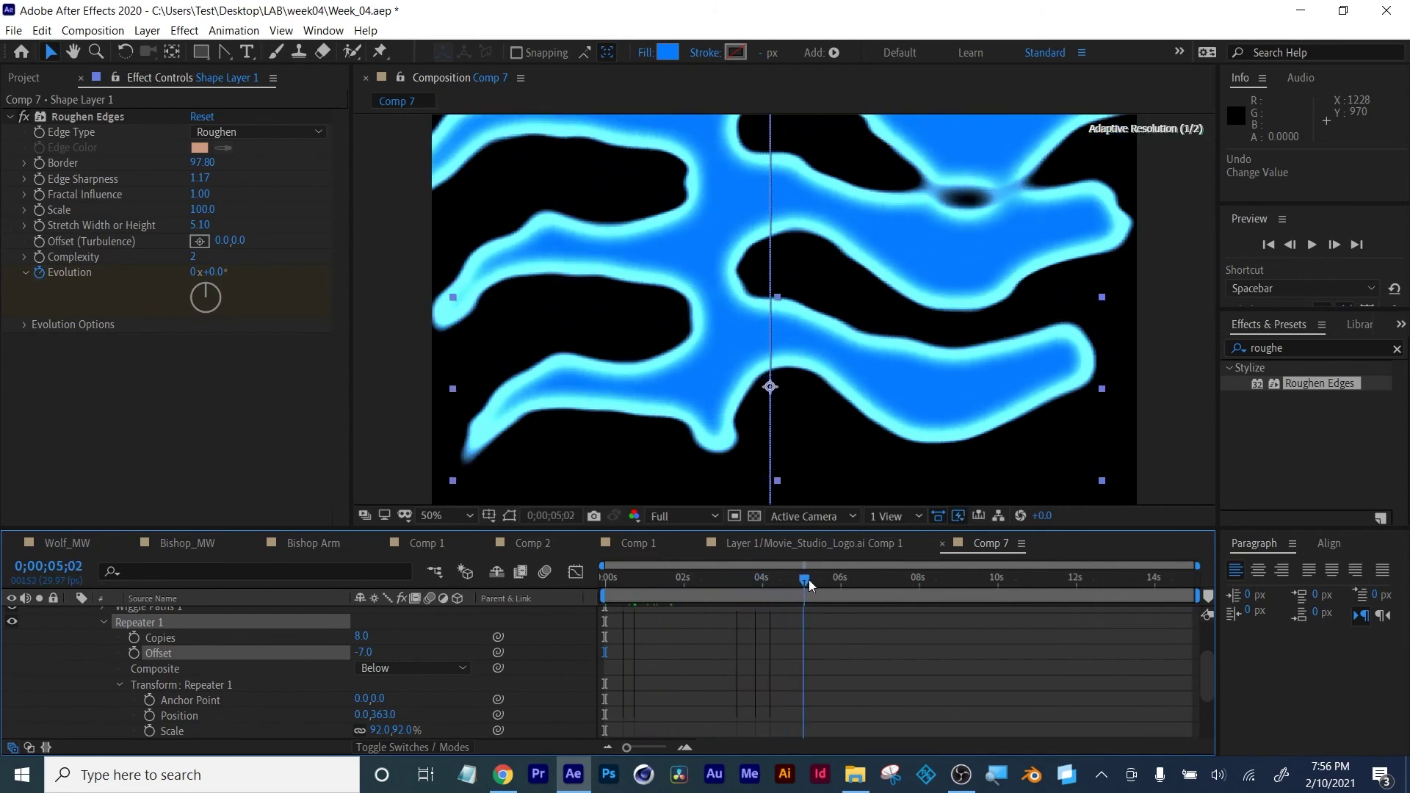
Set the Repeater's Scale to 78% and its Position to 0, 558, and return the playhead to the start
{"action": "left_click_drag", "start_coordinate": [394, 718], "coordinate": [562, 677]}
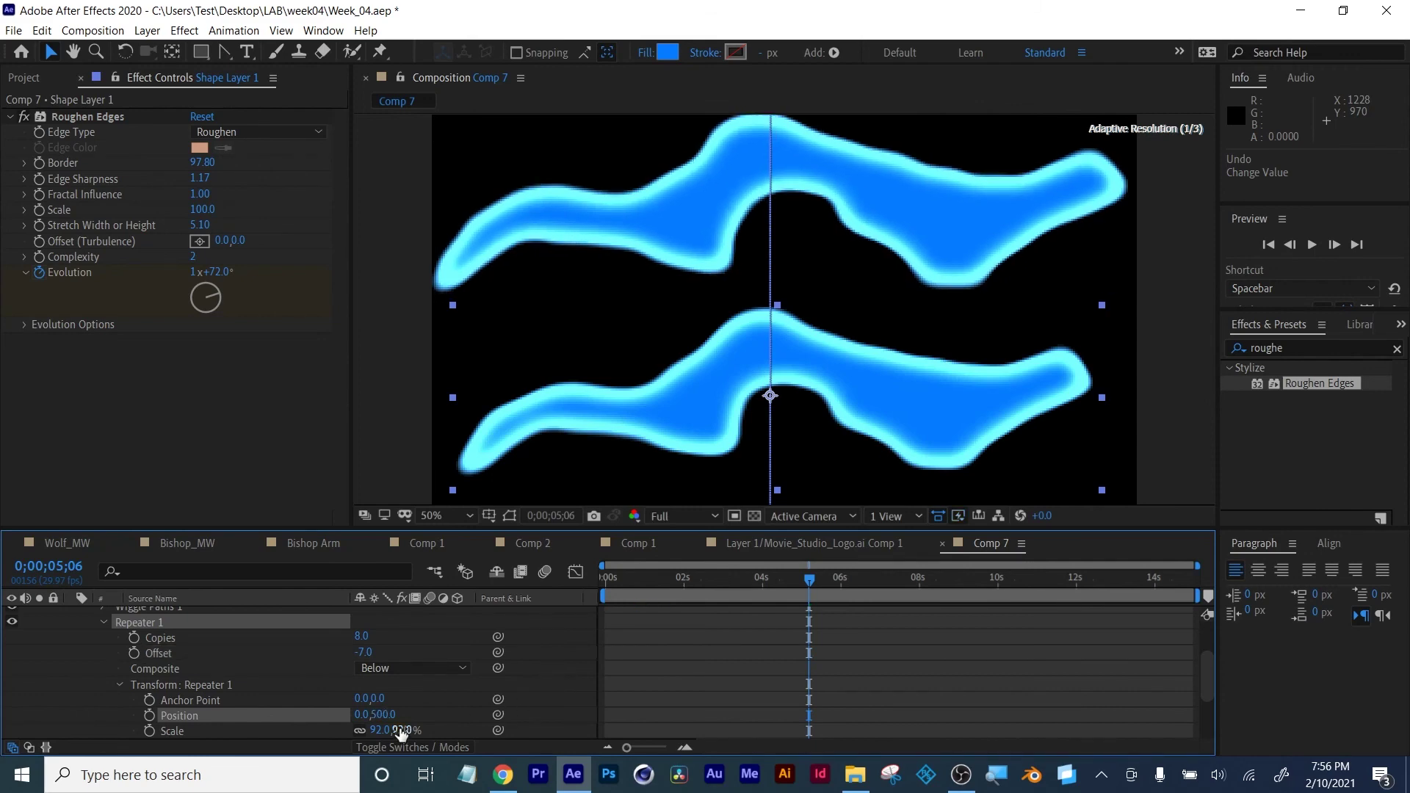
{"action": "mouse_move", "coordinate": [401, 733]}
{"action": "left_mouse_down"}
{"action": "mouse_move", "coordinate": [389, 730]}
{"action": "mouse_move", "coordinate": [405, 729]}
{"action": "left_mouse_up"}
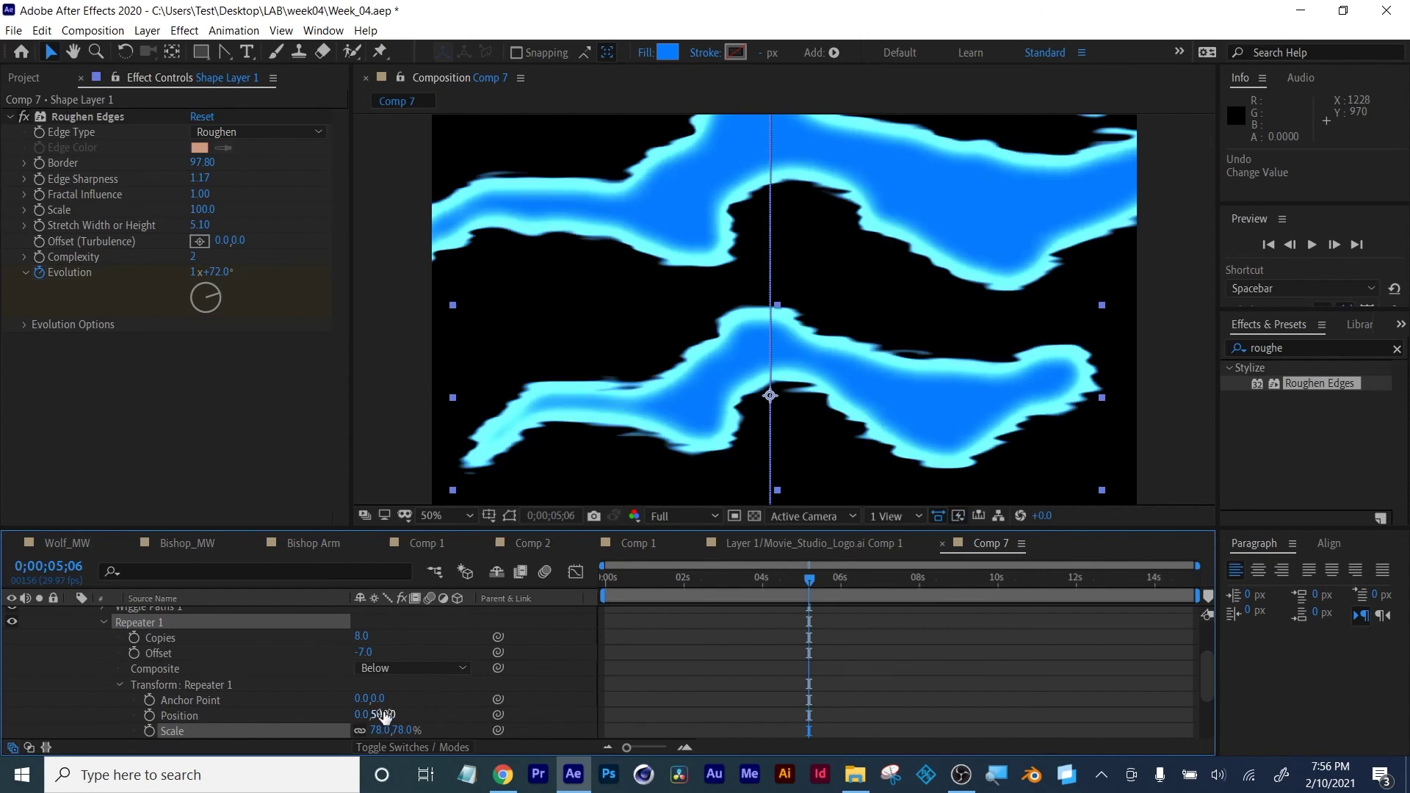
{"action": "left_click_drag", "start_coordinate": [387, 715], "coordinate": [449, 699]}
{"action": "left_click", "coordinate": [22, 78]}
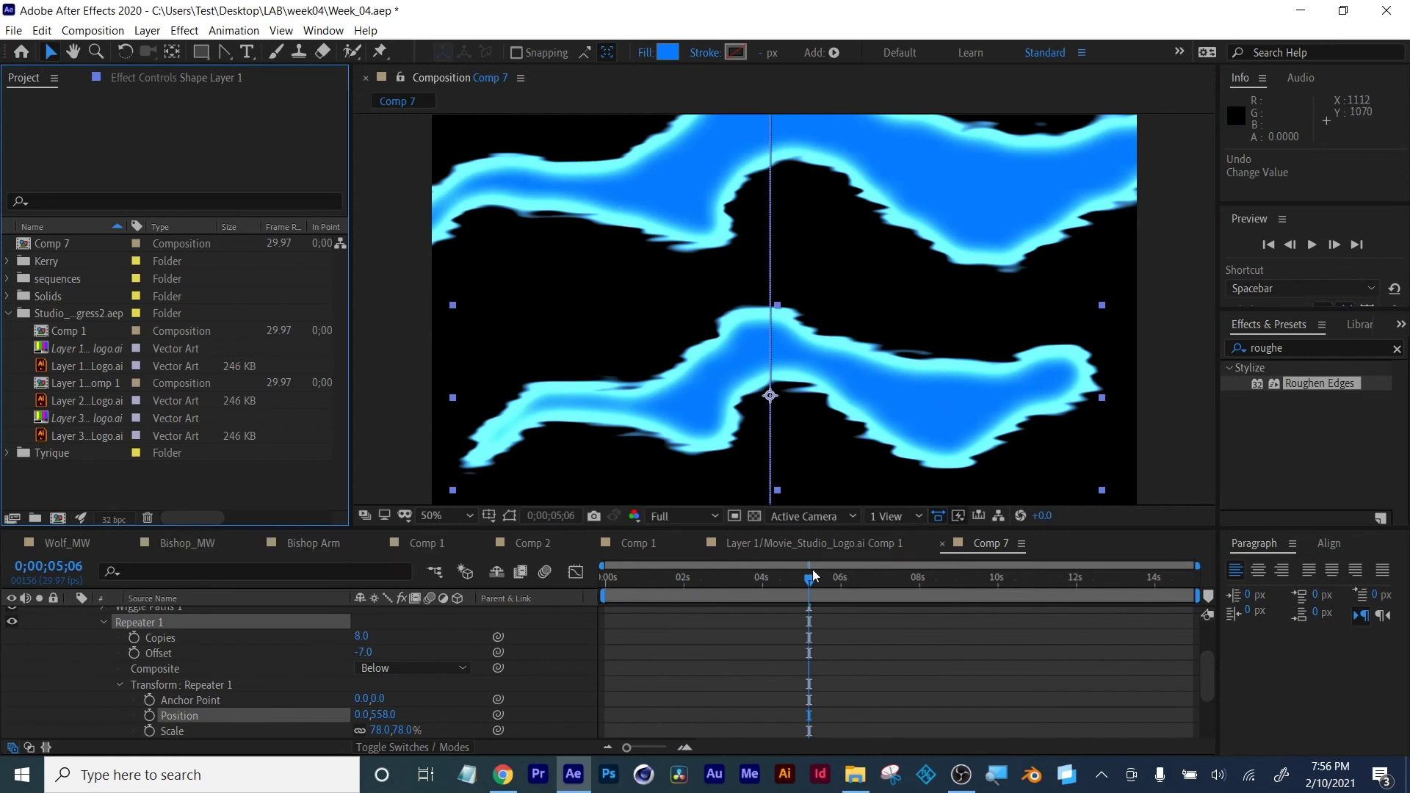
{"action": "left_click_drag", "start_coordinate": [803, 578], "coordinate": [605, 577]}
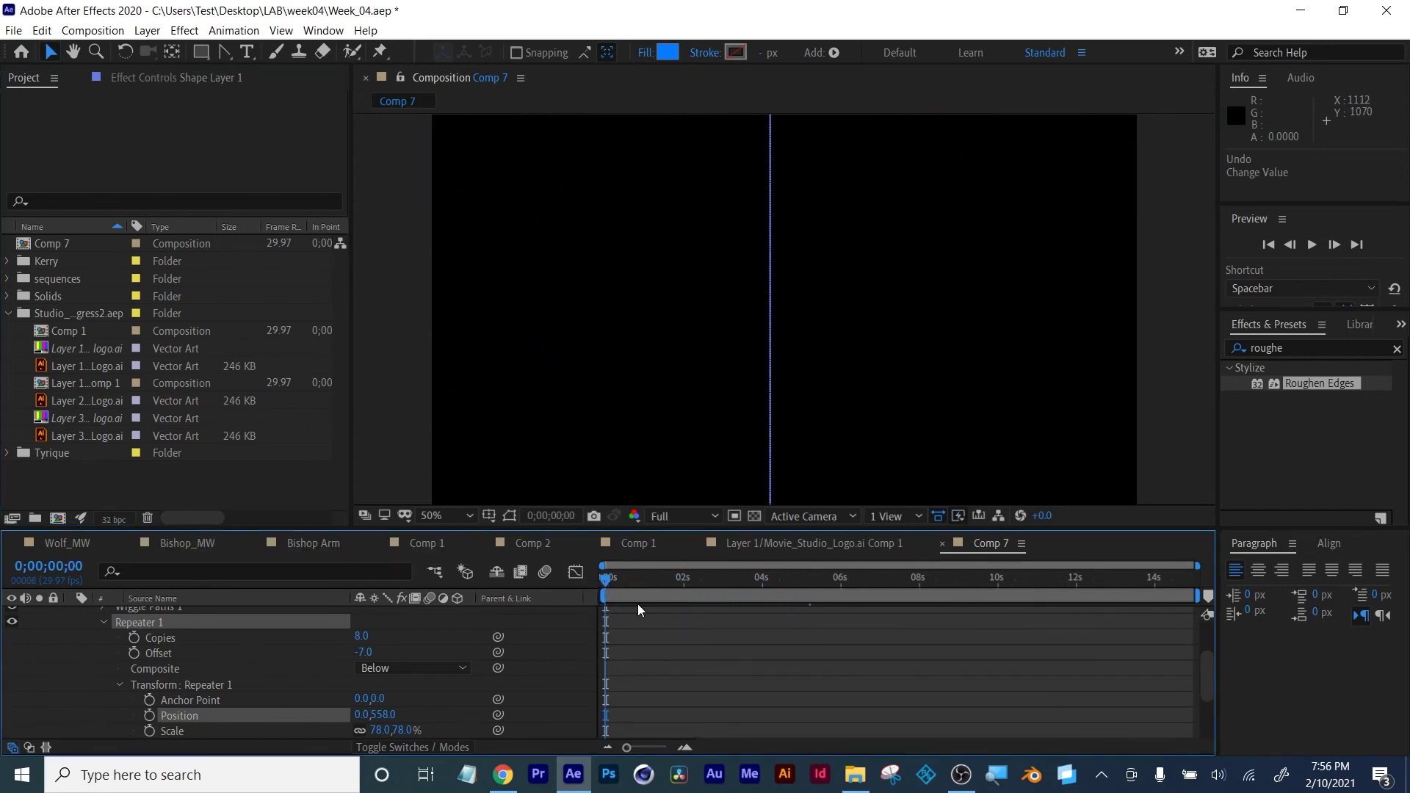
Reveal the keyframed properties of Shape Layer 1 and move its last Position keyframe to about 0;00;08;28
{"action": "mouse_move", "coordinate": [872, 598]}
{"action": "left_mouse_down"}
{"action": "mouse_move", "coordinate": [1003, 594]}
{"action": "mouse_move", "coordinate": [835, 596]}
{"action": "mouse_move", "coordinate": [861, 598]}
{"action": "left_mouse_up"}
{"action": "key", "text": "u"}
{"action": "left_click", "coordinate": [800, 632]}
{"action": "left_click_drag", "start_coordinate": [919, 693], "coordinate": [956, 694]}
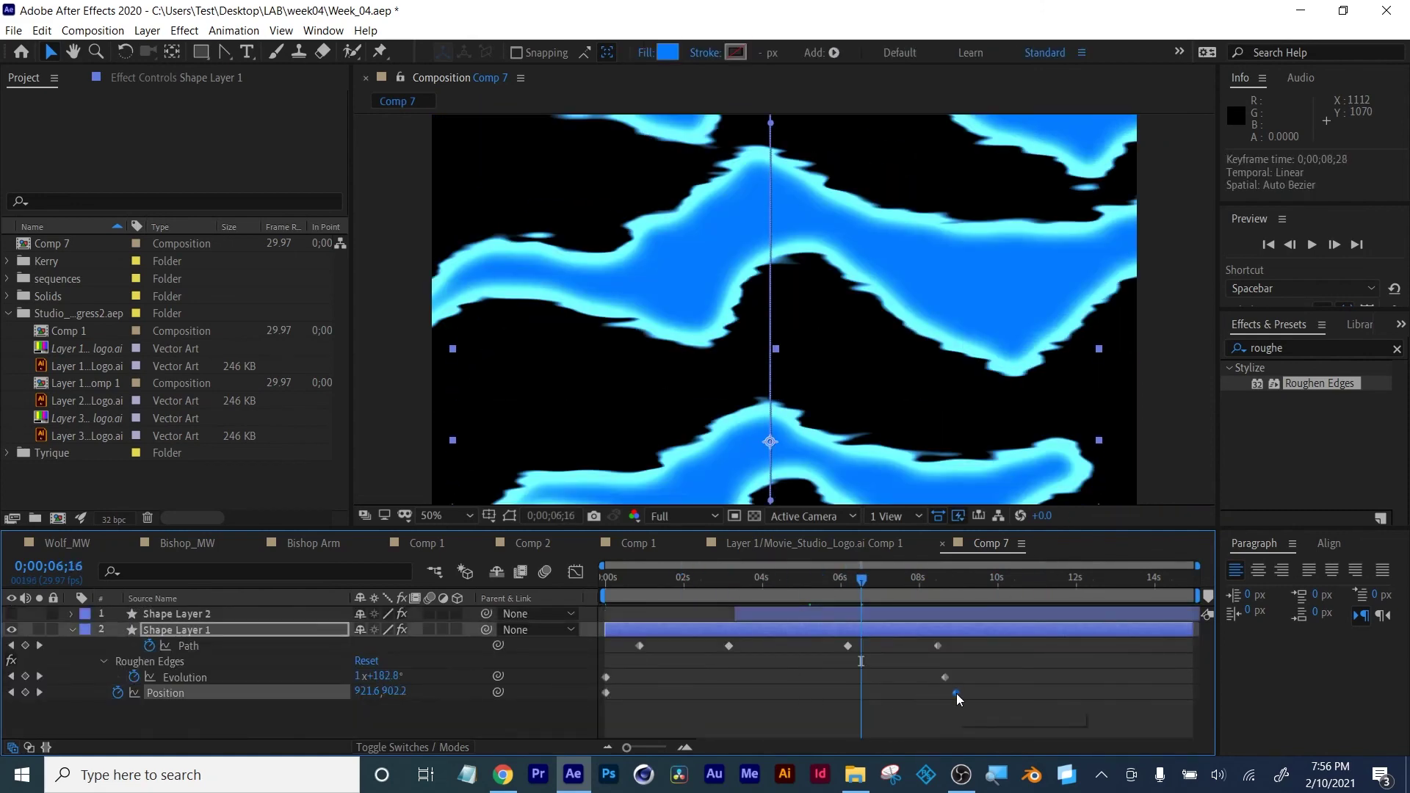
Set the layer's end Position at 0;00;08;29 to 921.6, 6714.4 and scrub back to the start of the composition
{"action": "left_click_drag", "start_coordinate": [397, 691], "coordinate": [788, 699]}
{"action": "left_click", "coordinate": [39, 692]}
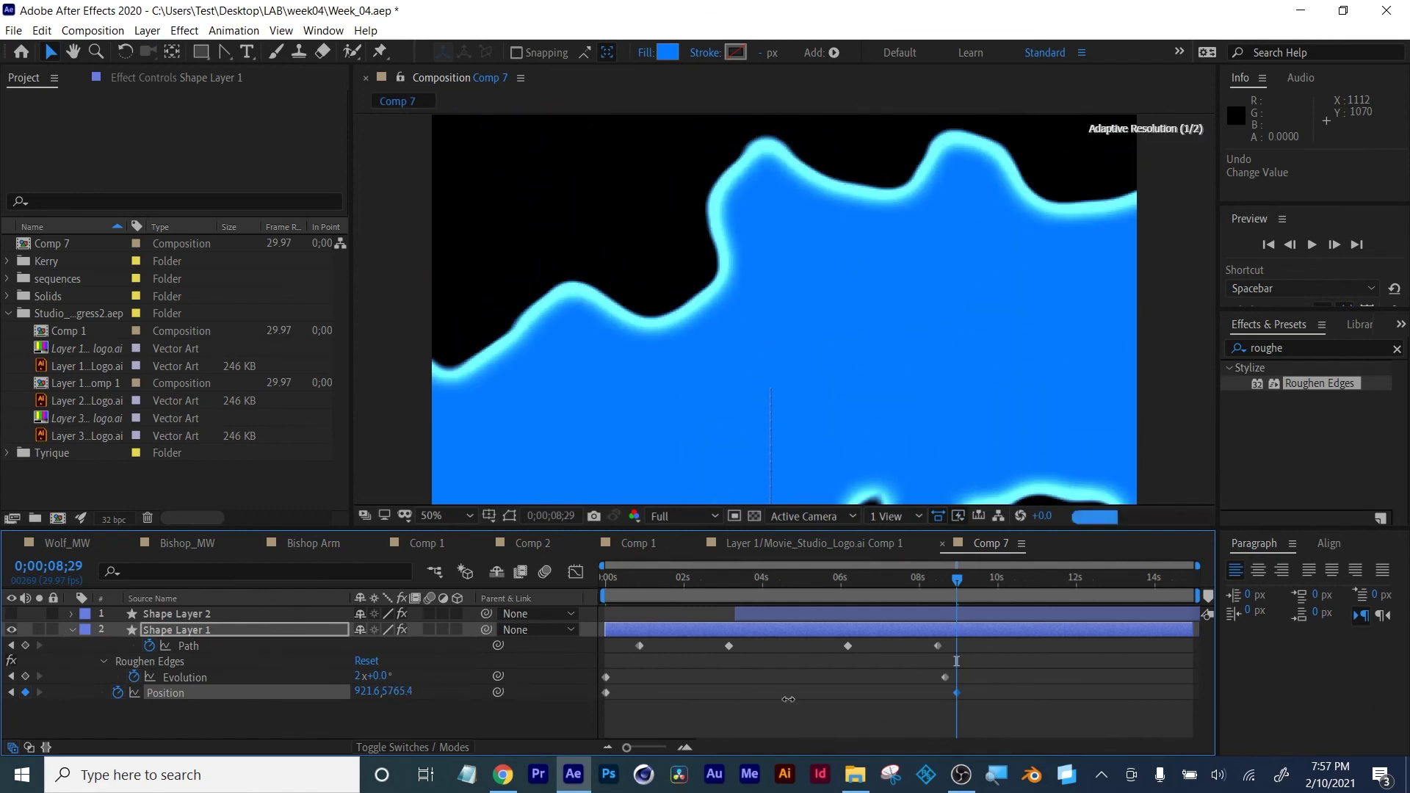
{"action": "left_click_drag", "start_coordinate": [492, 718], "coordinate": [748, 701]}
{"action": "left_click_drag", "start_coordinate": [956, 579], "coordinate": [615, 629]}
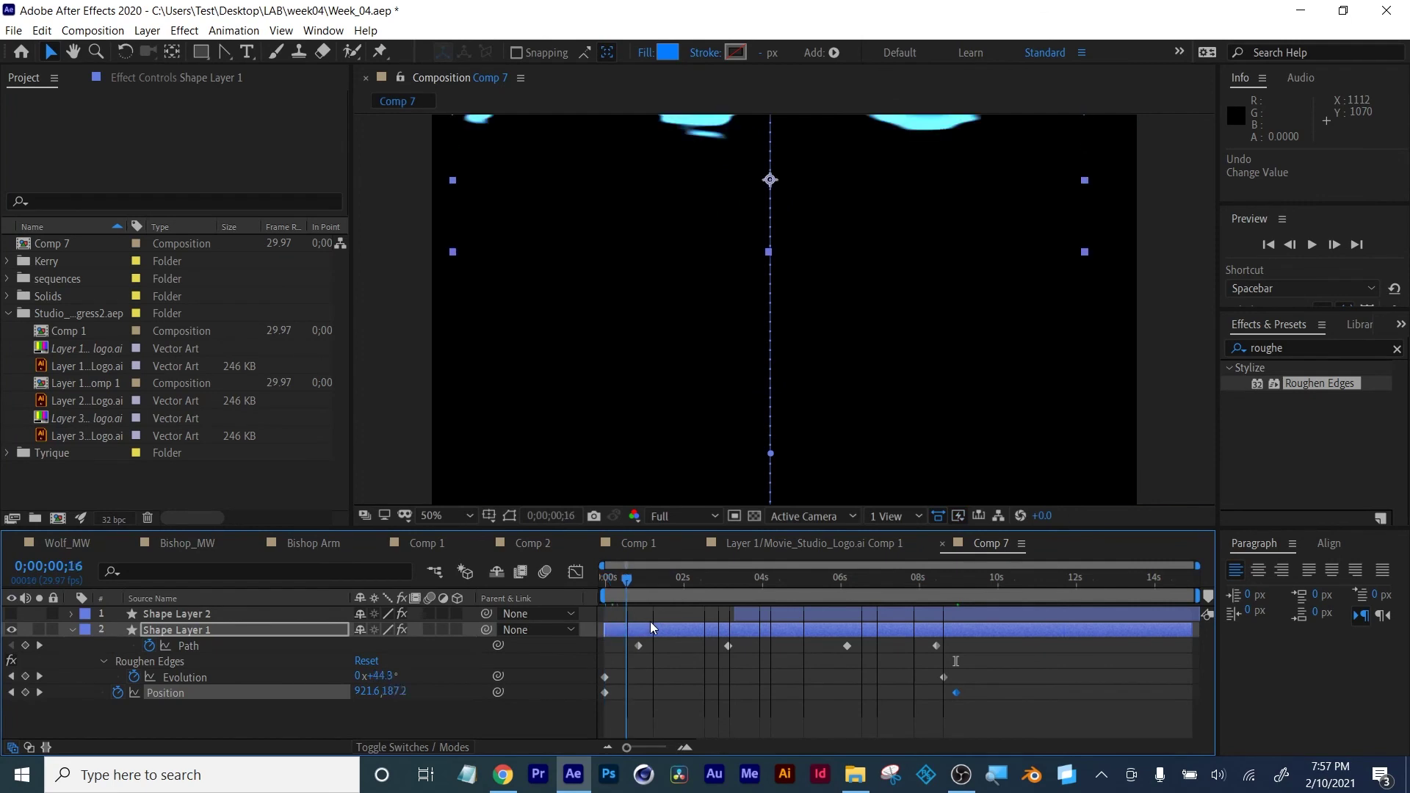
{"action": "key", "text": "Home"}
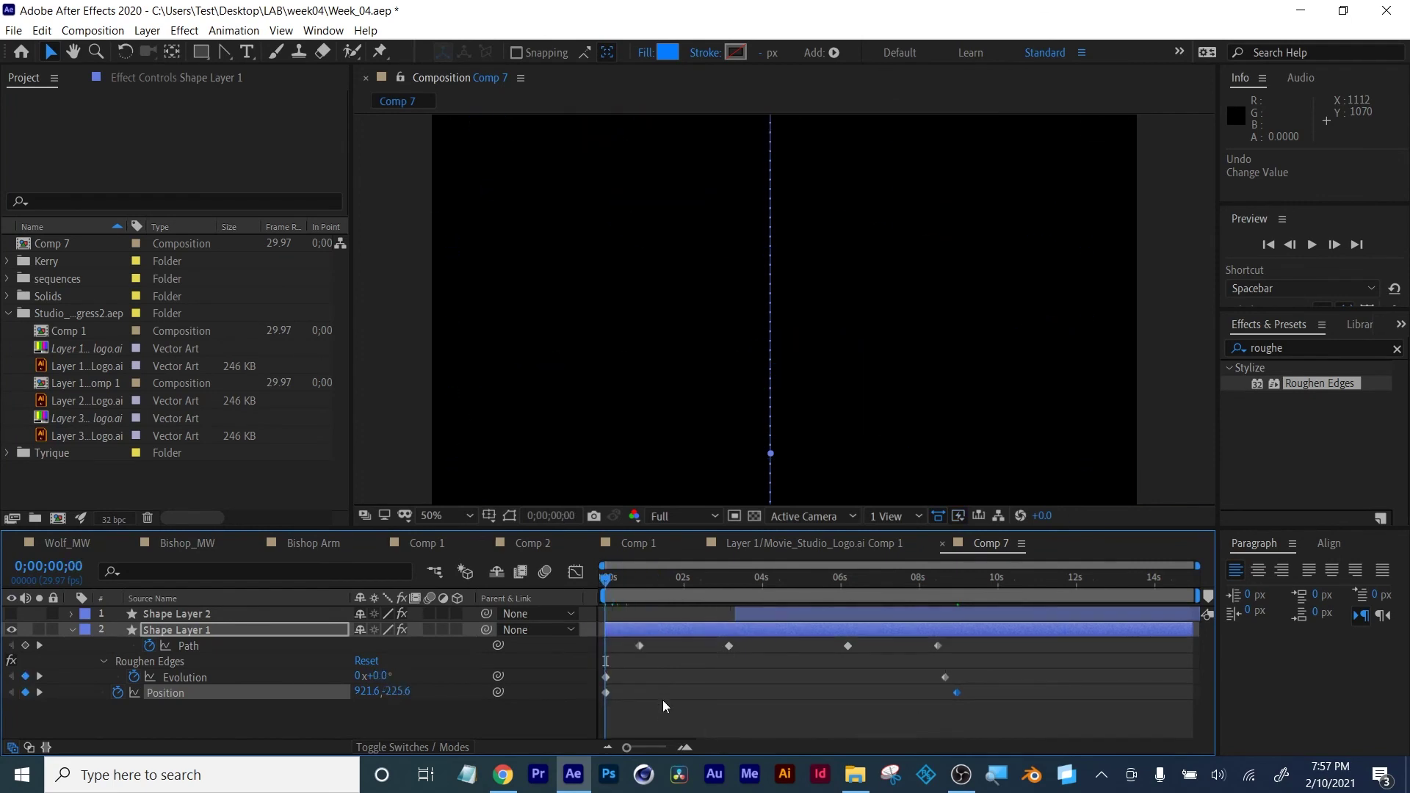
End the work area at 0;00;09;09, return to the first frame and save the project
{"action": "left_click", "coordinate": [664, 708]}
{"action": "left_click_drag", "start_coordinate": [843, 586], "coordinate": [969, 584]}
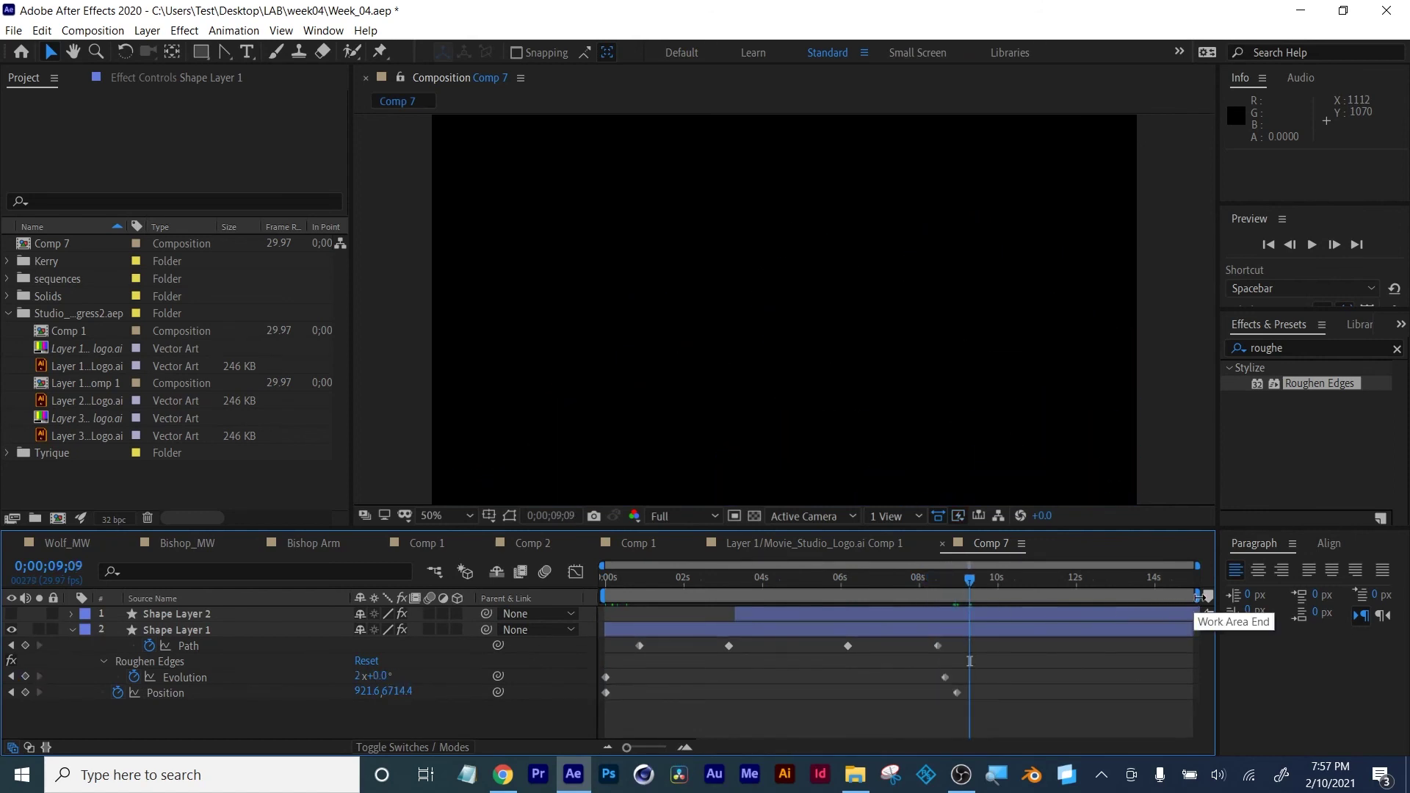
{"action": "left_click_drag", "start_coordinate": [1199, 595], "coordinate": [975, 622]}
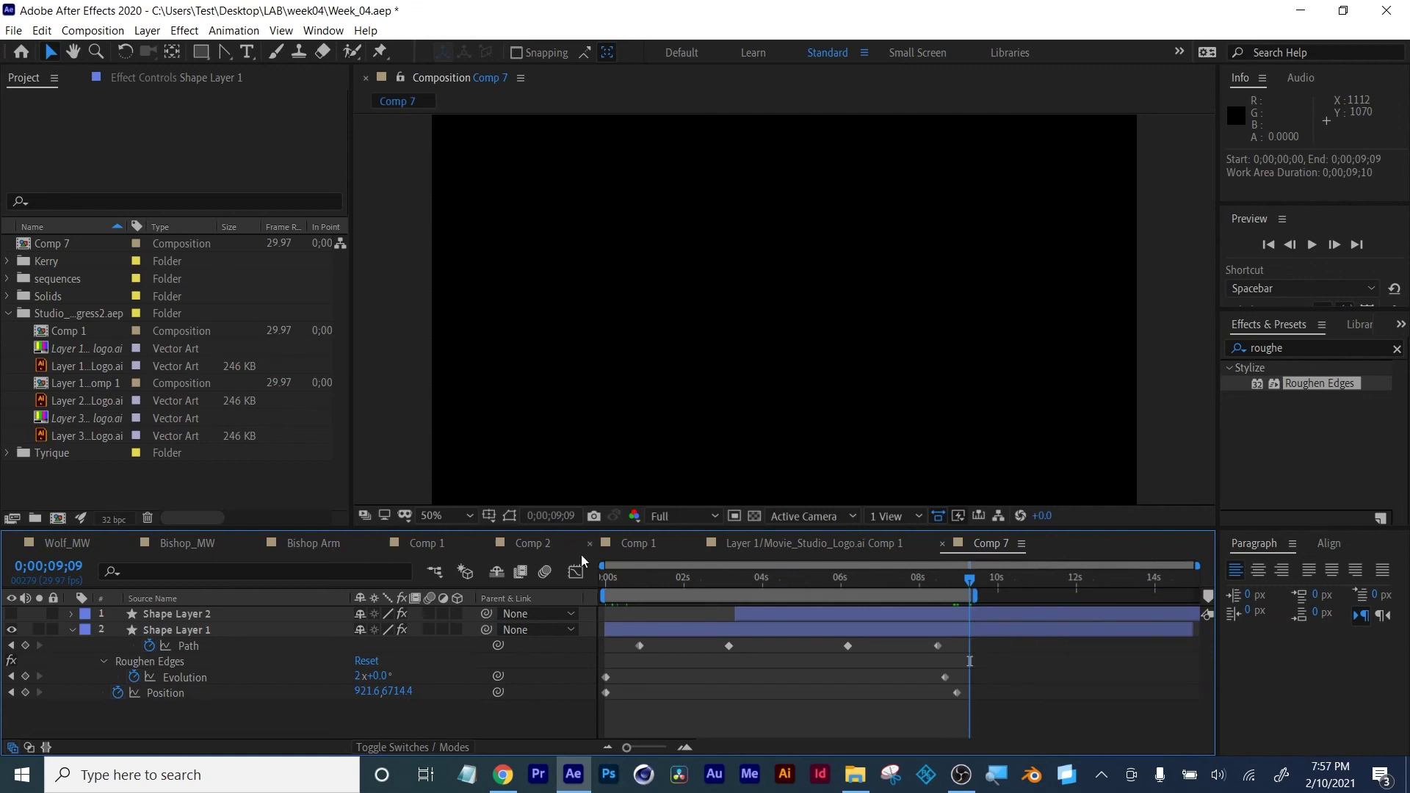
{"action": "key", "text": "Home"}
{"action": "key", "text": "ctrl+s"}
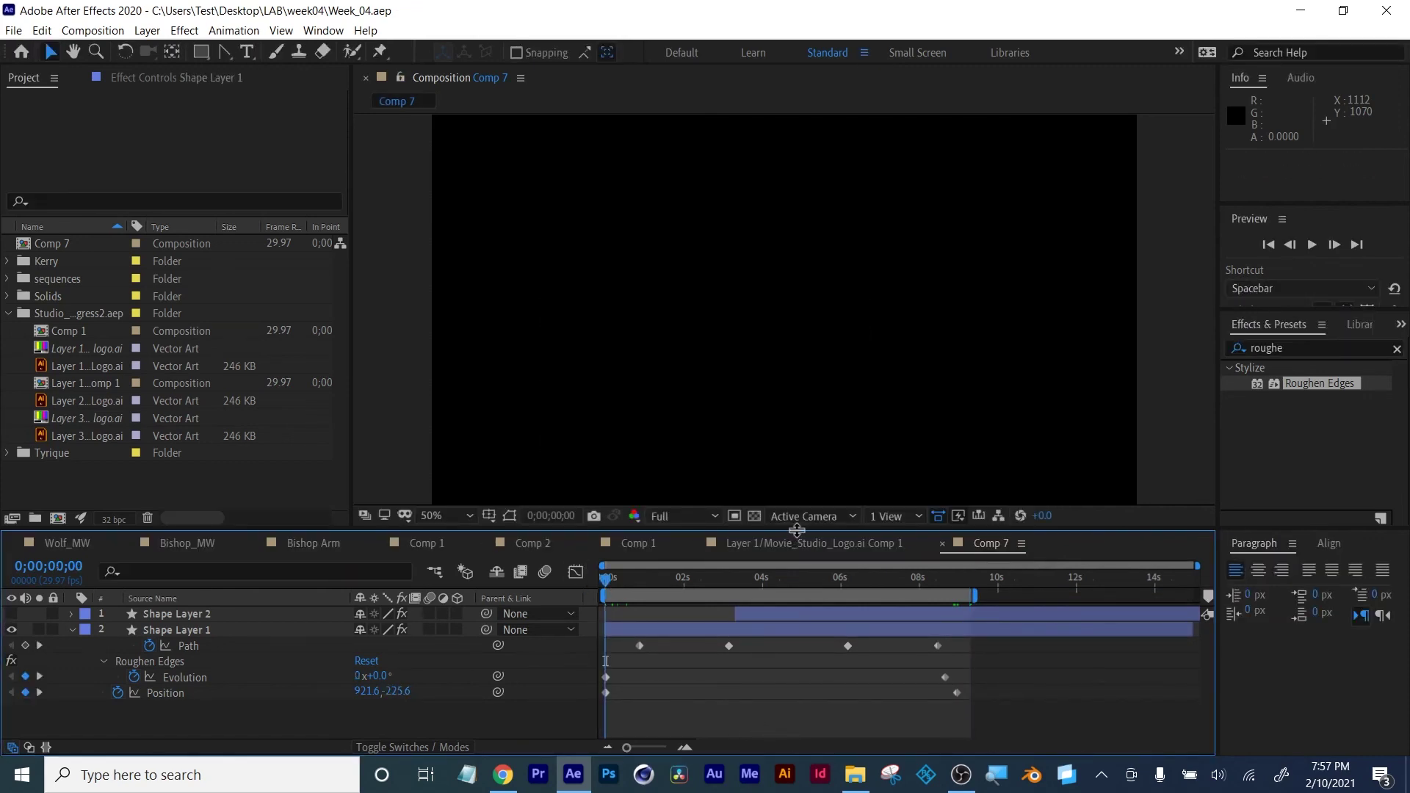
Enlarge the composition view, set its magnification to Fit and preview the Comp 7 animation
{"action": "left_click_drag", "start_coordinate": [795, 530], "coordinate": [790, 620]}
{"action": "left_click", "coordinate": [438, 594]}
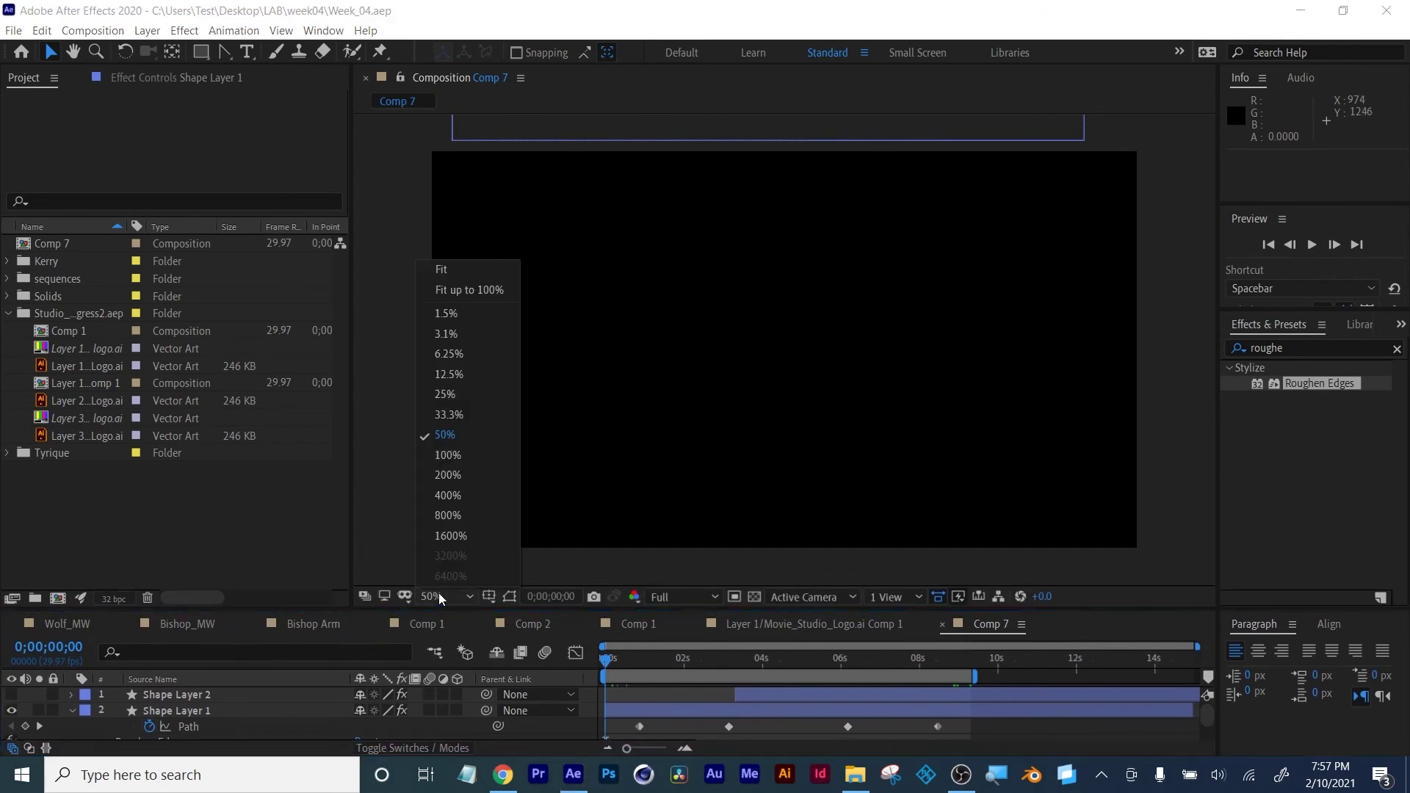
{"action": "left_click", "coordinate": [434, 272]}
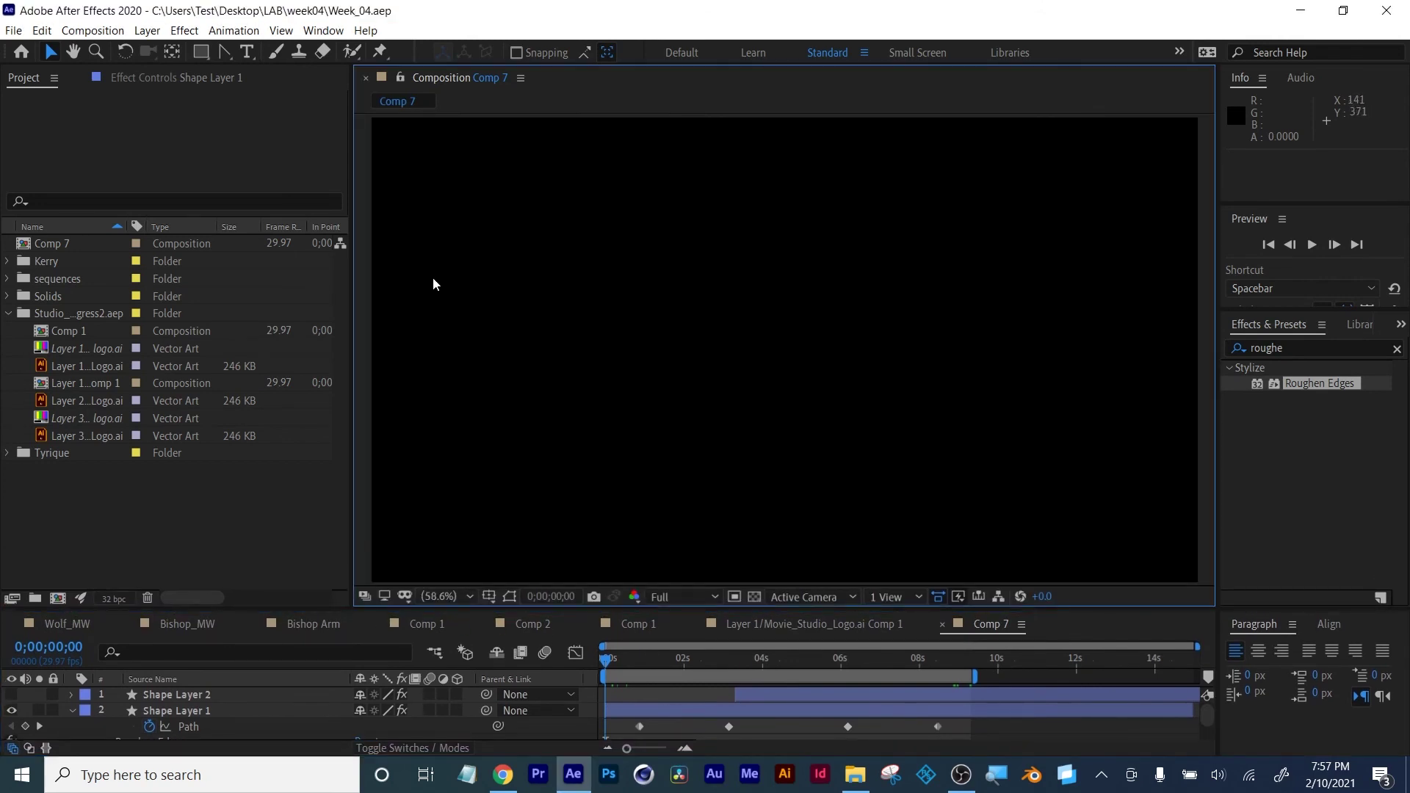
{"action": "key", "text": "space"}
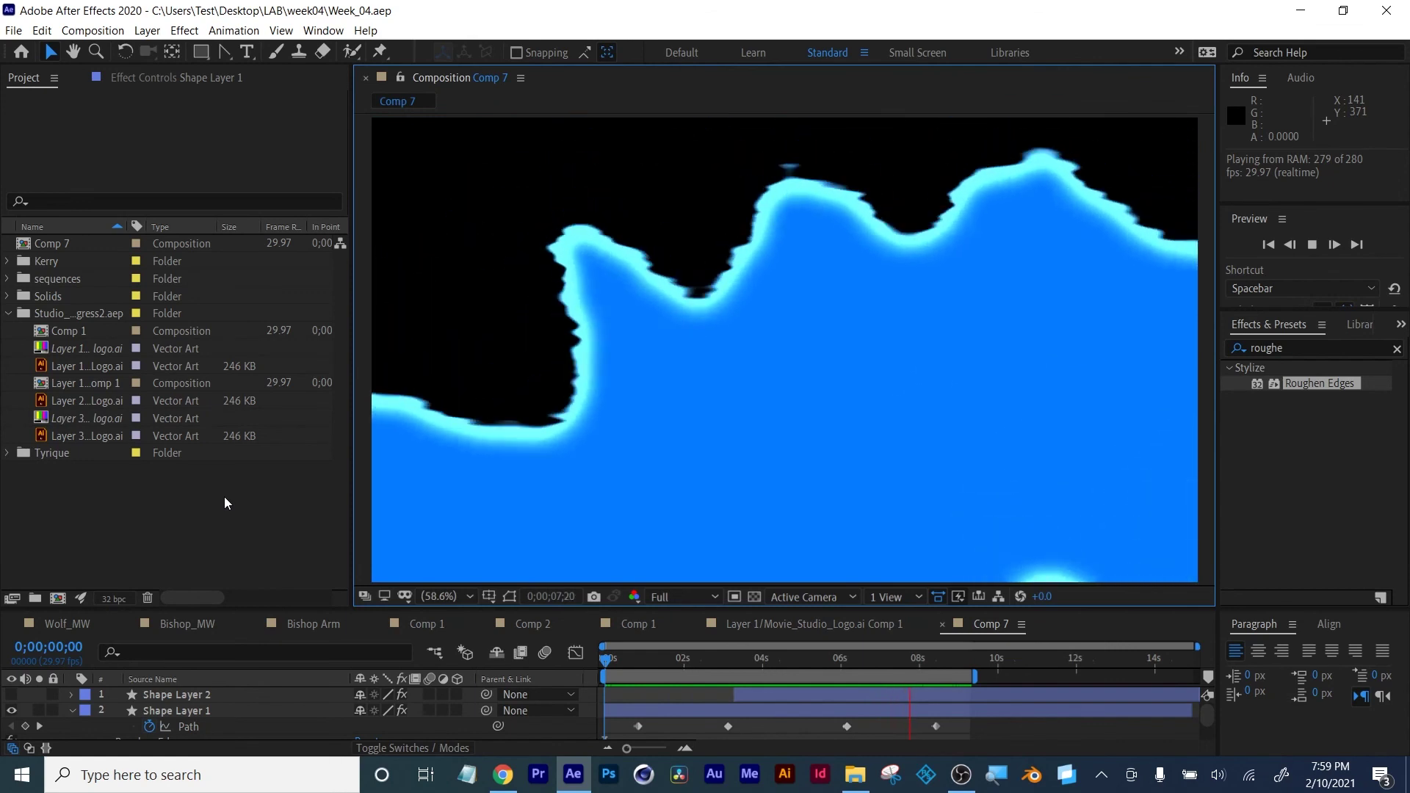
Preview the Wolf_MW logo animation and scrub through the Bishop_MW composition to 0;00;05;10
{"action": "left_click", "coordinate": [72, 624]}
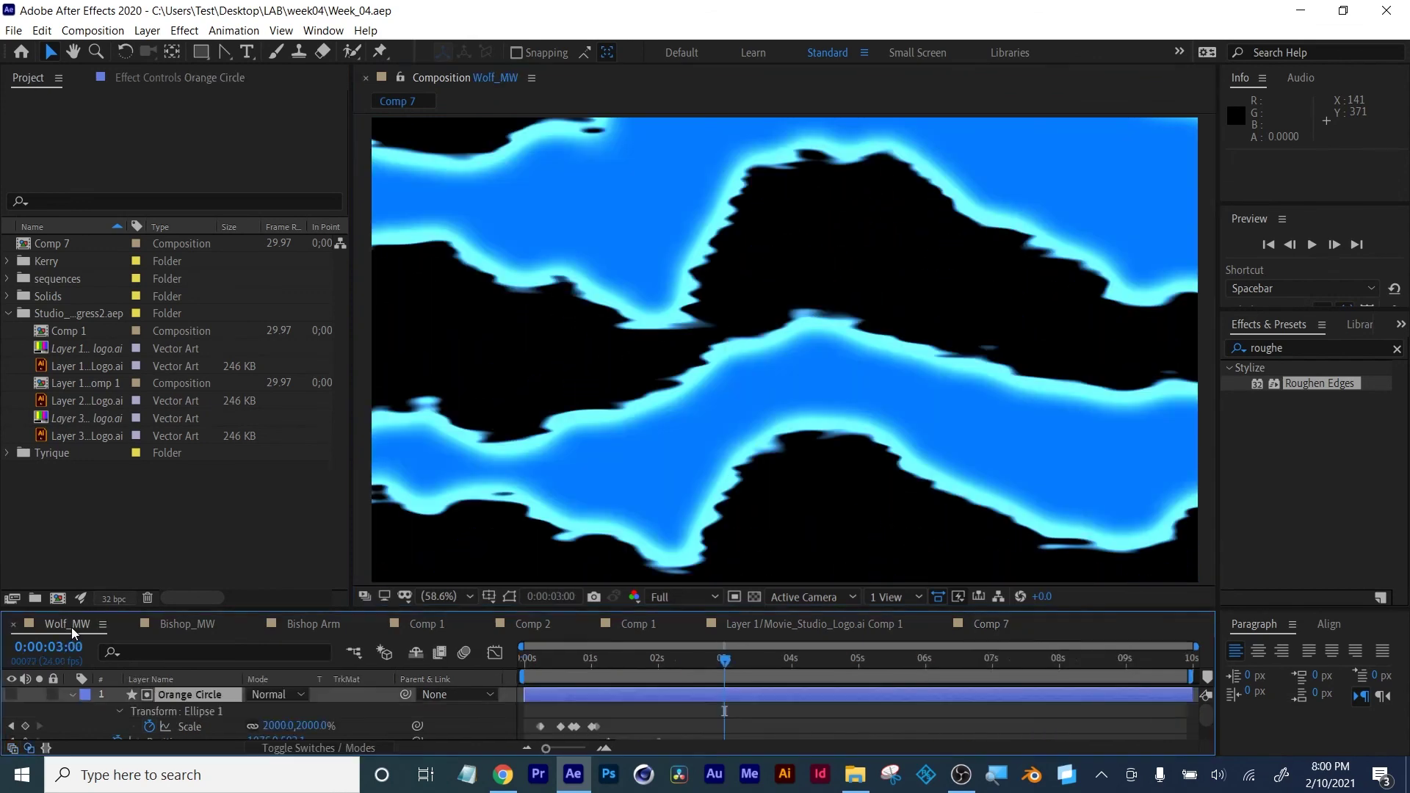
{"action": "key", "text": "space"}
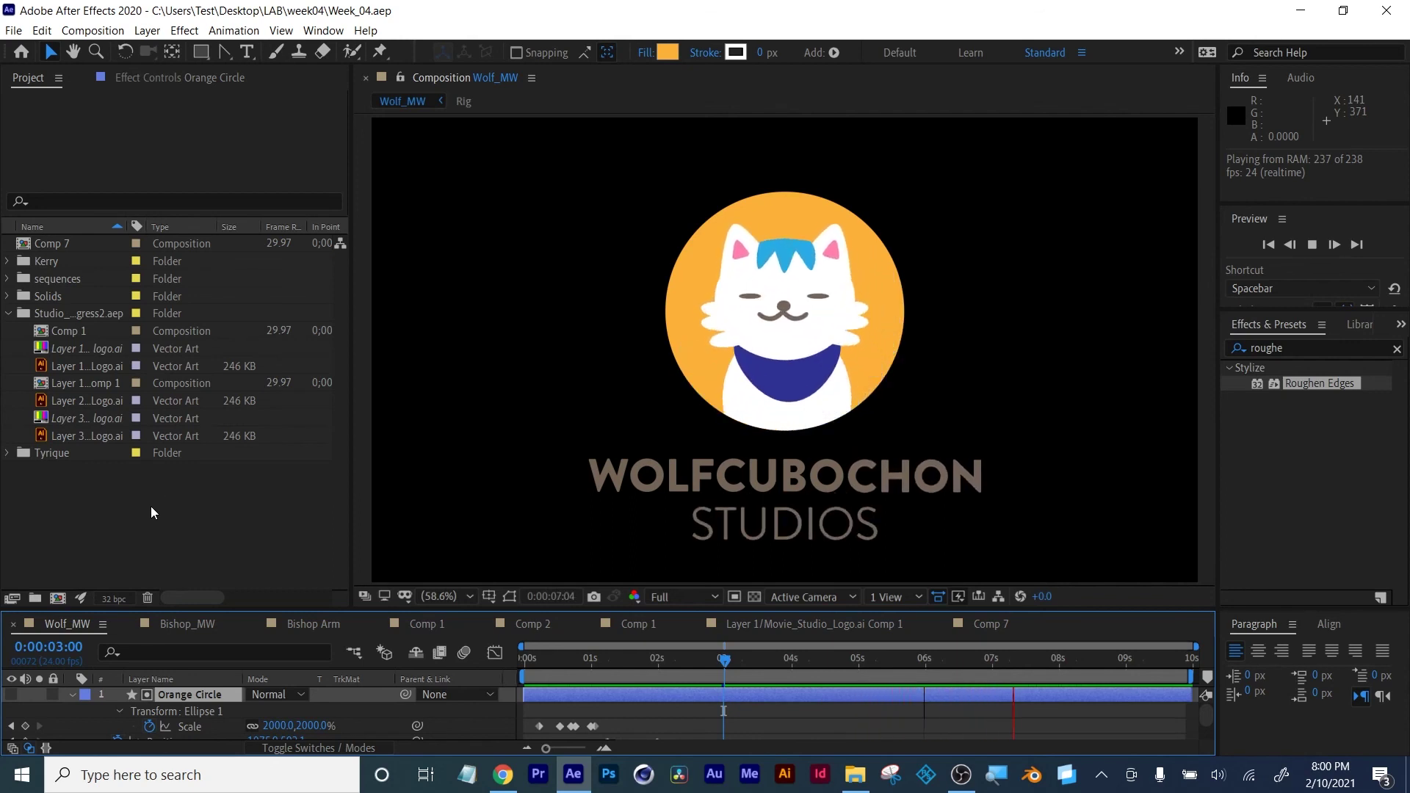
{"action": "left_click", "coordinate": [184, 624]}
{"action": "left_click_drag", "start_coordinate": [496, 658], "coordinate": [746, 646]}
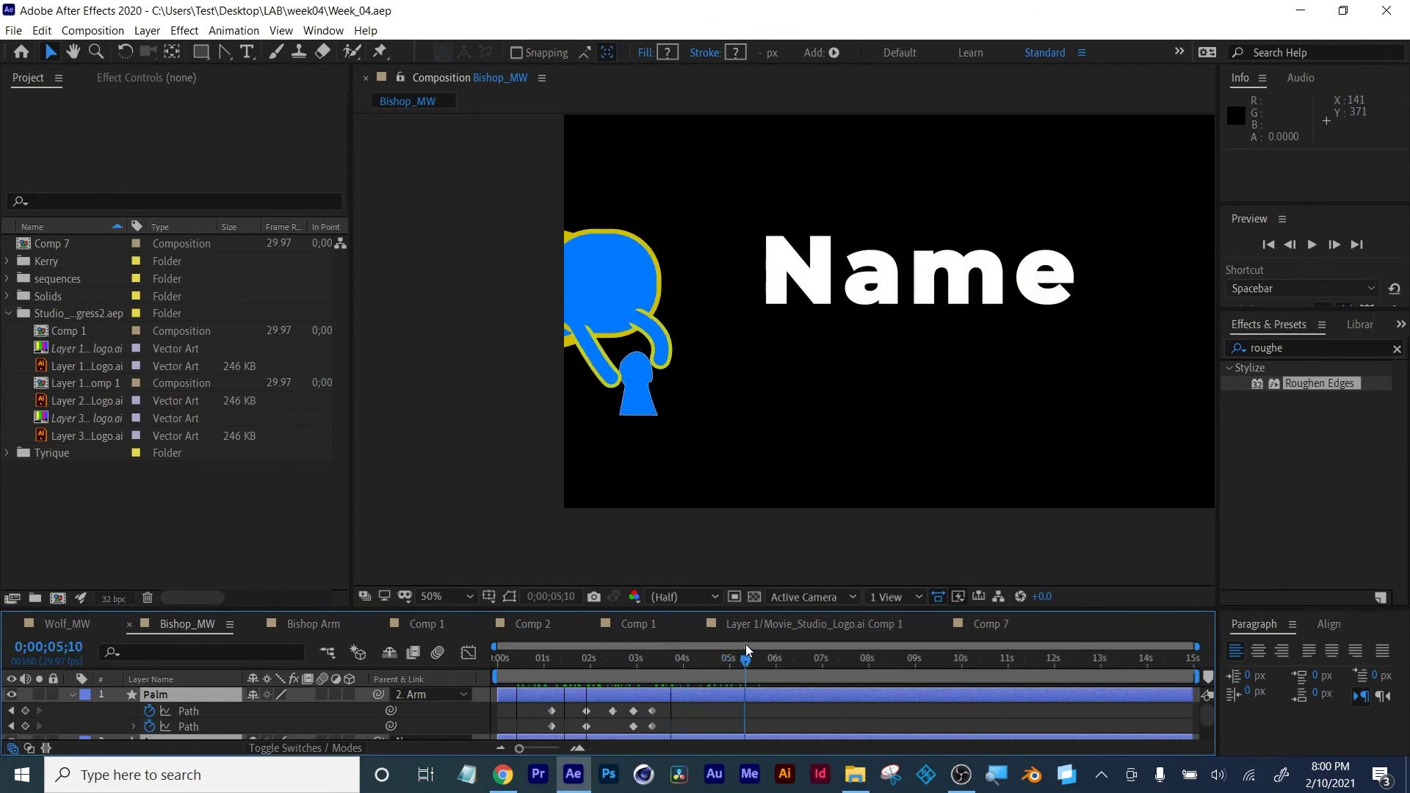
Scrub through the arm rigs in Bishop Arm and Comp 1 and the puppet tail animation in Comp 2
{"action": "left_click", "coordinate": [313, 624]}
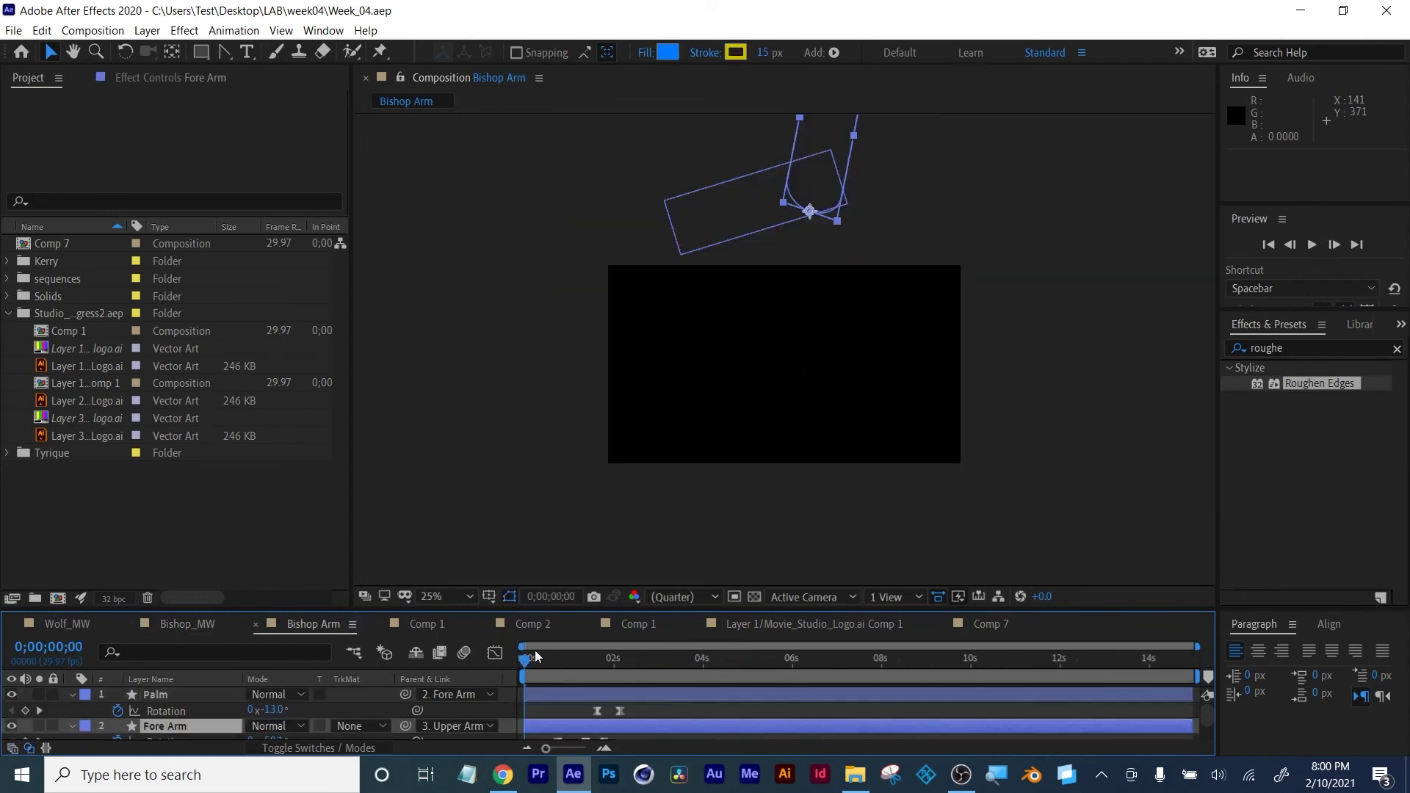
{"action": "left_click_drag", "start_coordinate": [534, 650], "coordinate": [966, 648]}
{"action": "left_click", "coordinate": [432, 626]}
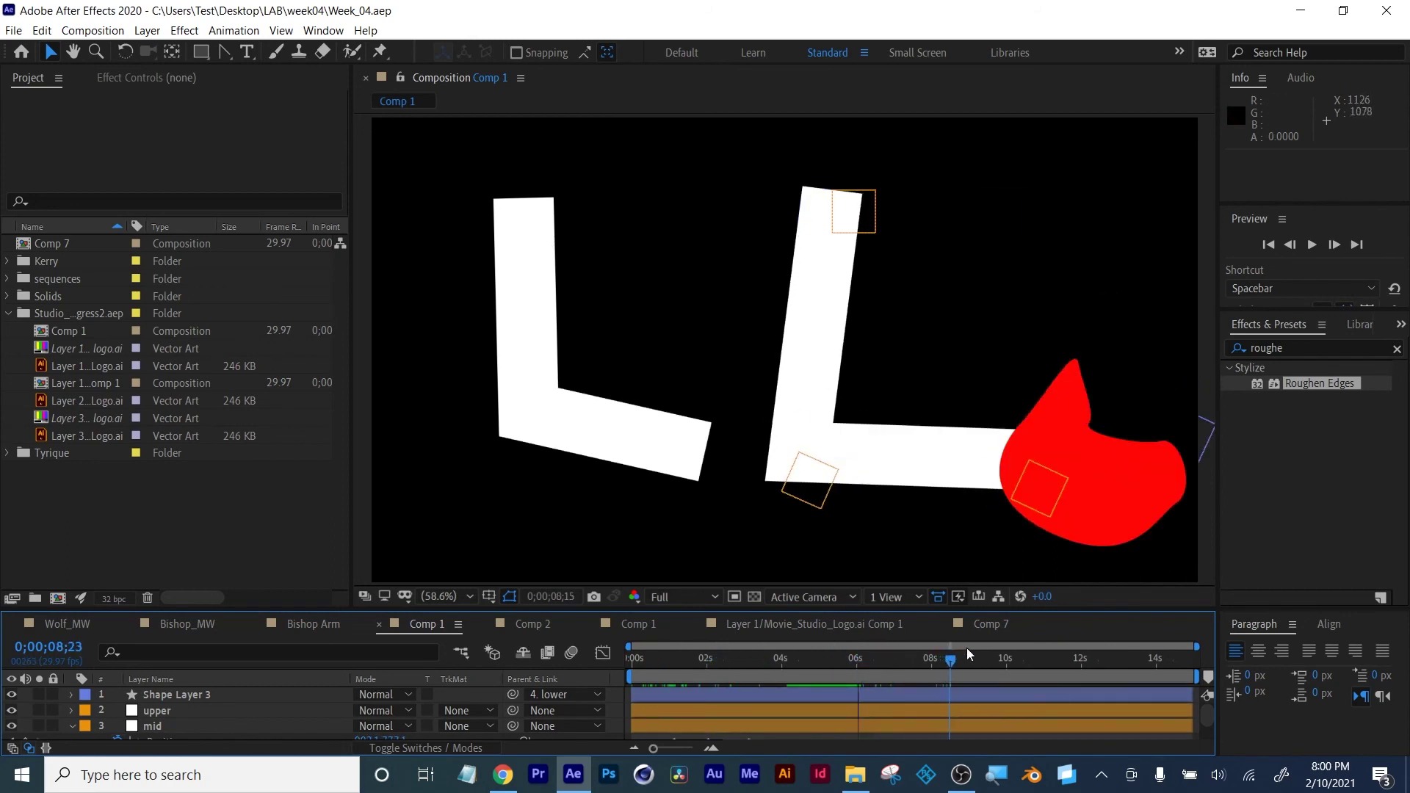
{"action": "left_click", "coordinate": [537, 624]}
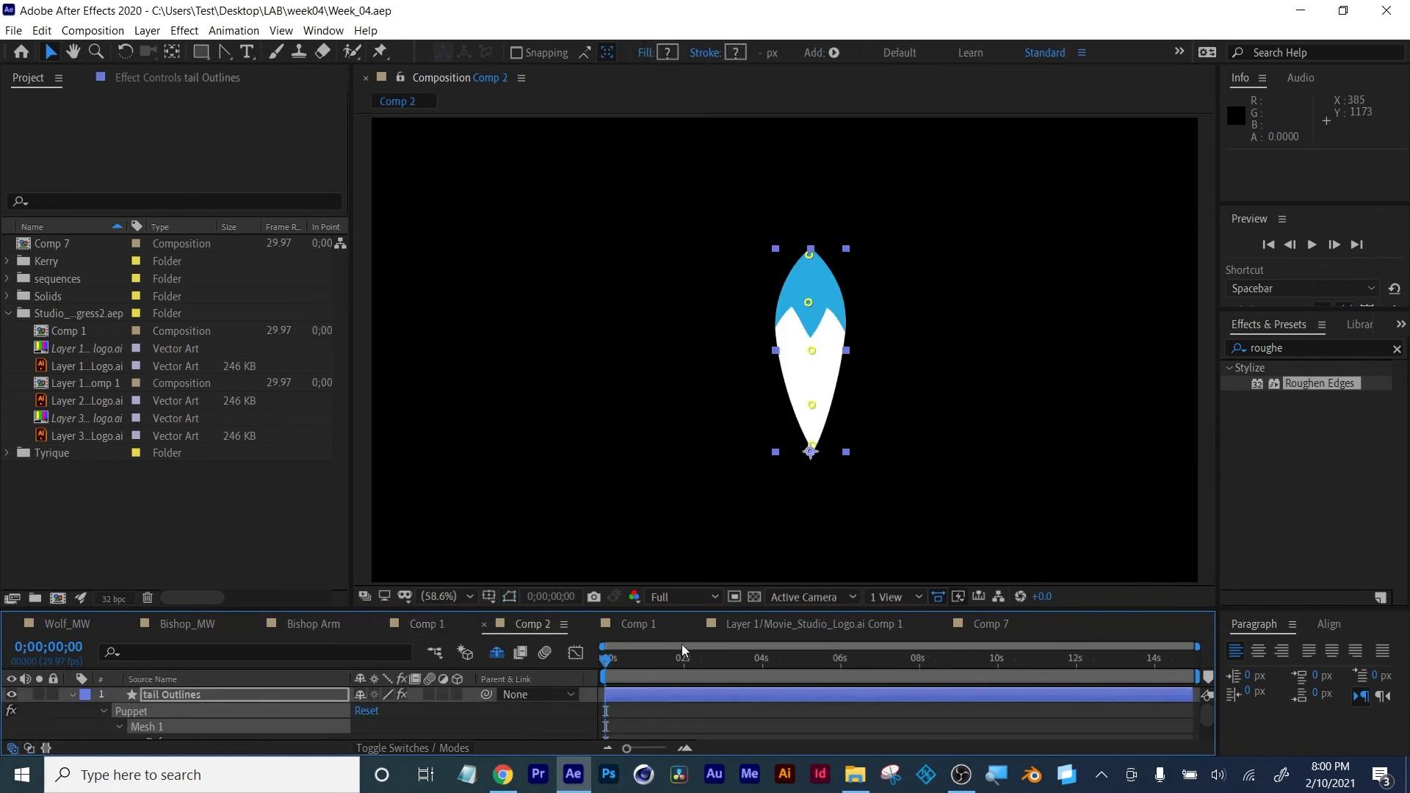
{"action": "left_click_drag", "start_coordinate": [605, 663], "coordinate": [752, 642]}
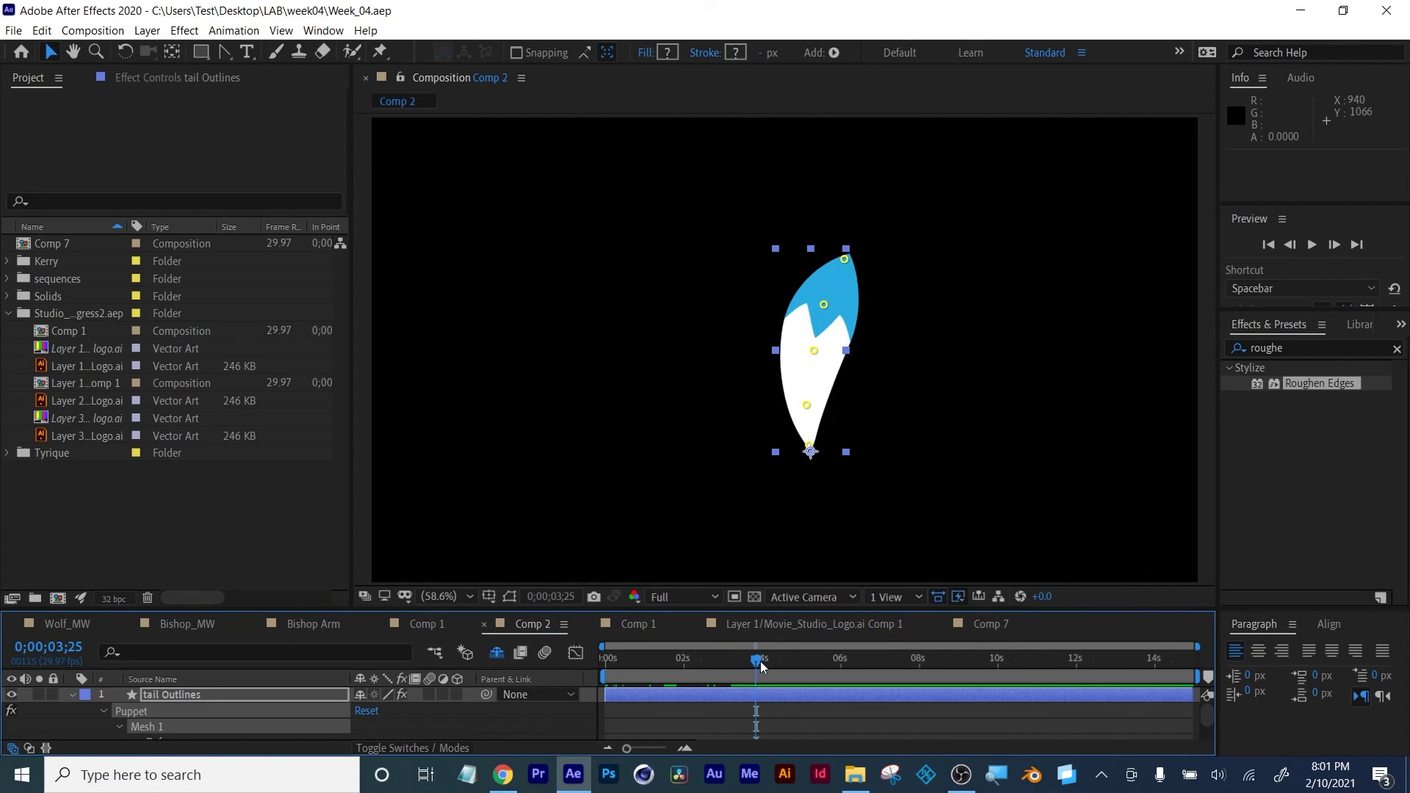
Scrub through the light-ray reveal of the Cyberspace logo in its Comp 1, ending at 0;00;07;25
{"action": "left_click", "coordinate": [649, 625]}
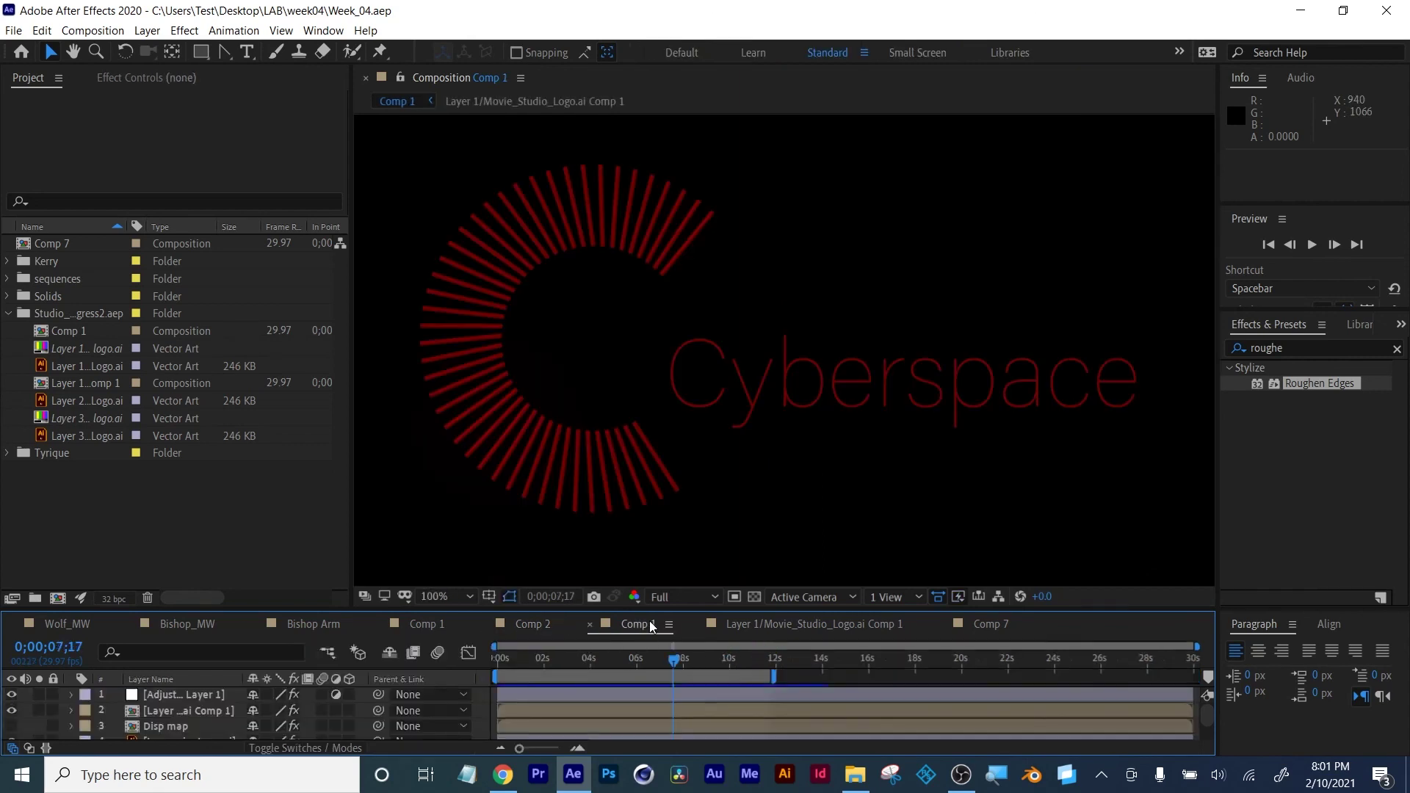
{"action": "mouse_move", "coordinate": [546, 661]}
{"action": "left_mouse_down"}
{"action": "mouse_move", "coordinate": [509, 664]}
{"action": "mouse_move", "coordinate": [527, 662]}
{"action": "left_mouse_up"}
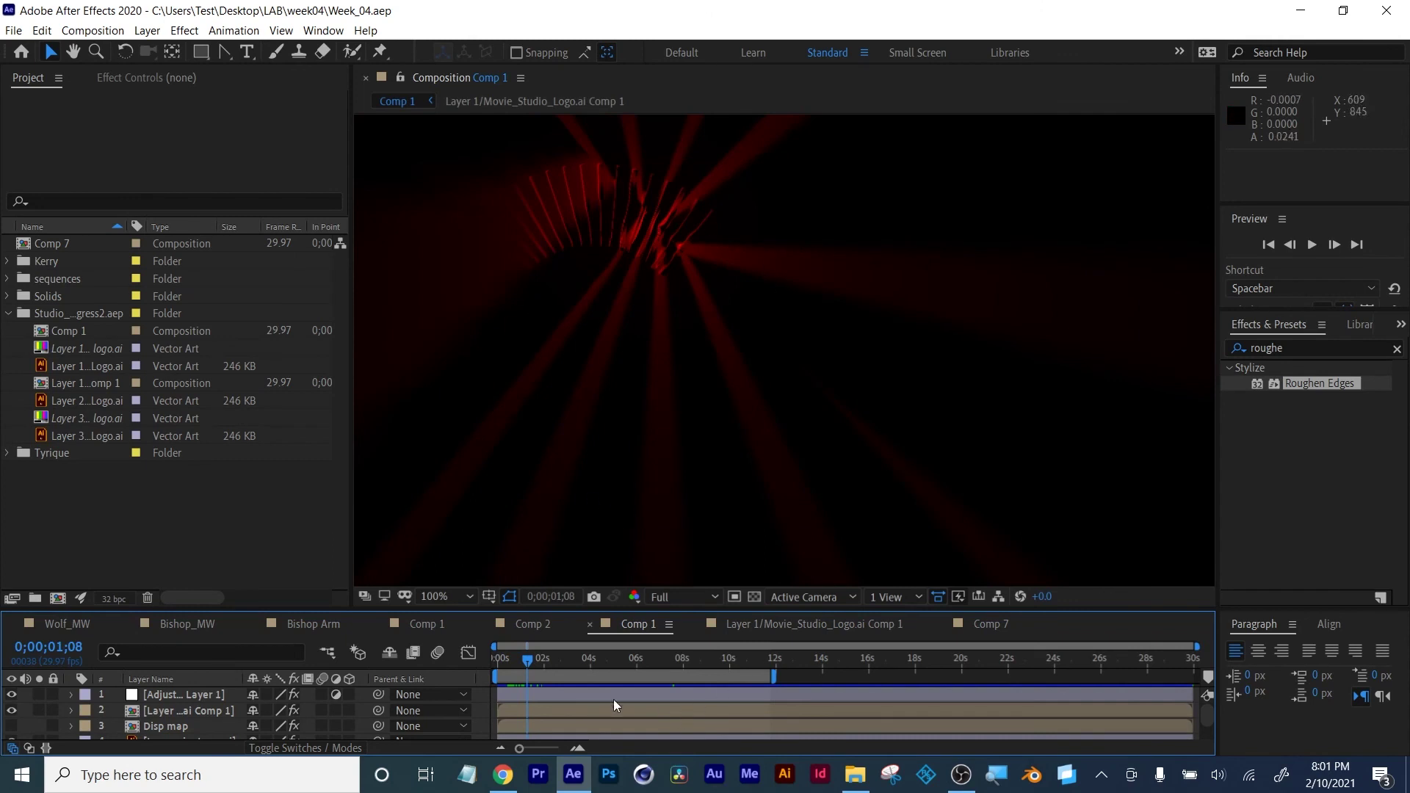
{"action": "left_click_drag", "start_coordinate": [531, 659], "coordinate": [551, 658]}
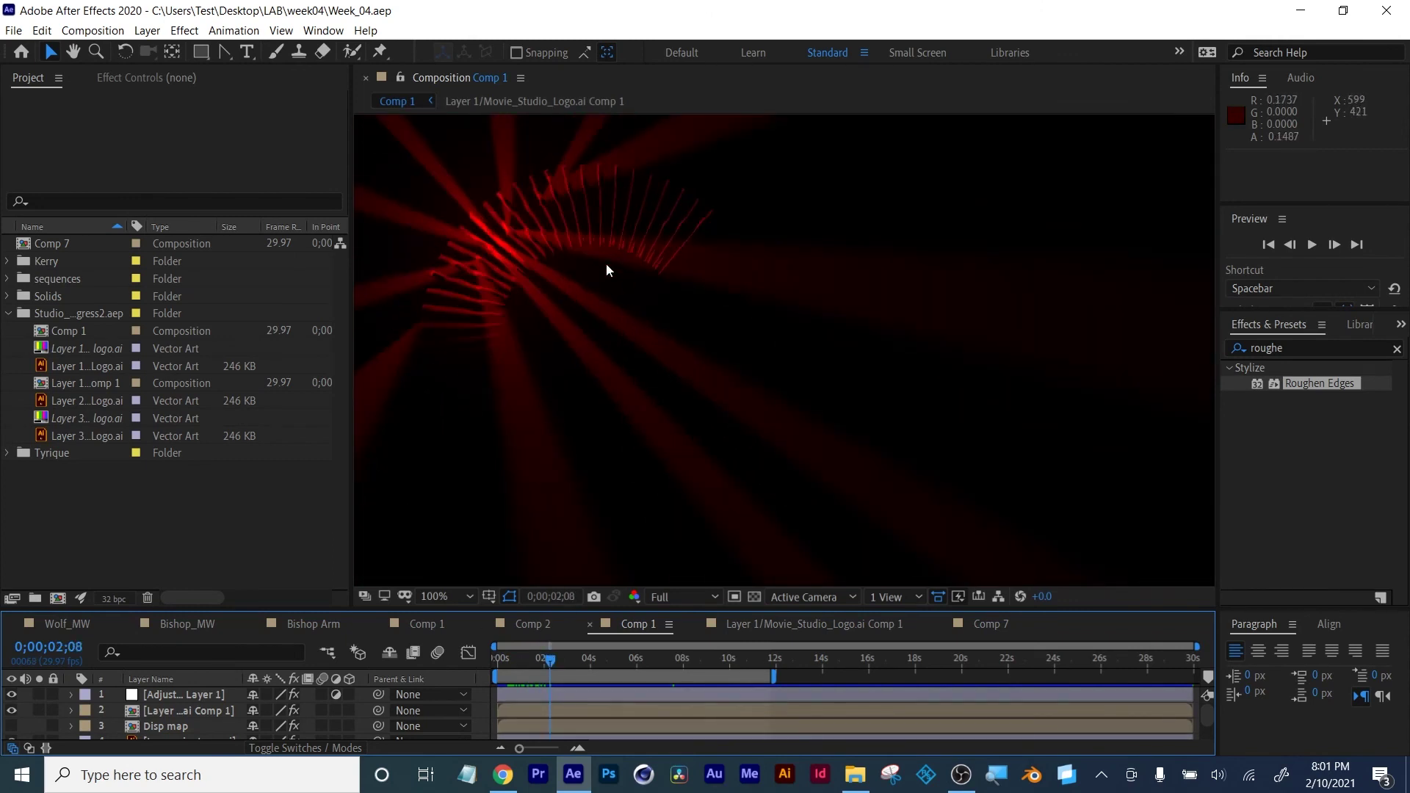
{"action": "left_click_drag", "start_coordinate": [548, 662], "coordinate": [680, 626]}
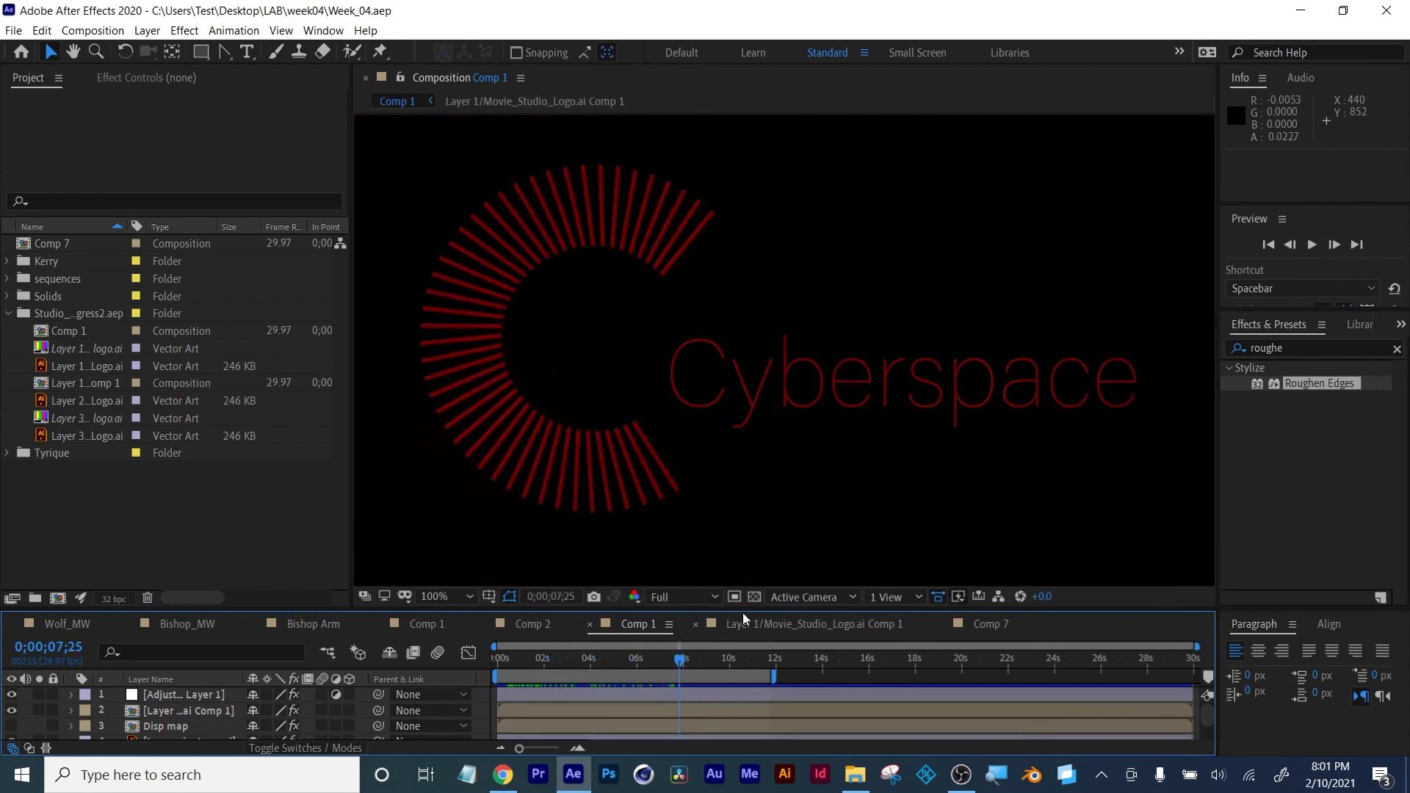
Close the timeline of Layer 1/Movie_Studio_Logo.ai Comp 1 and scrub Comp 7 to 0;00;02;17
{"action": "left_click", "coordinate": [774, 622]}
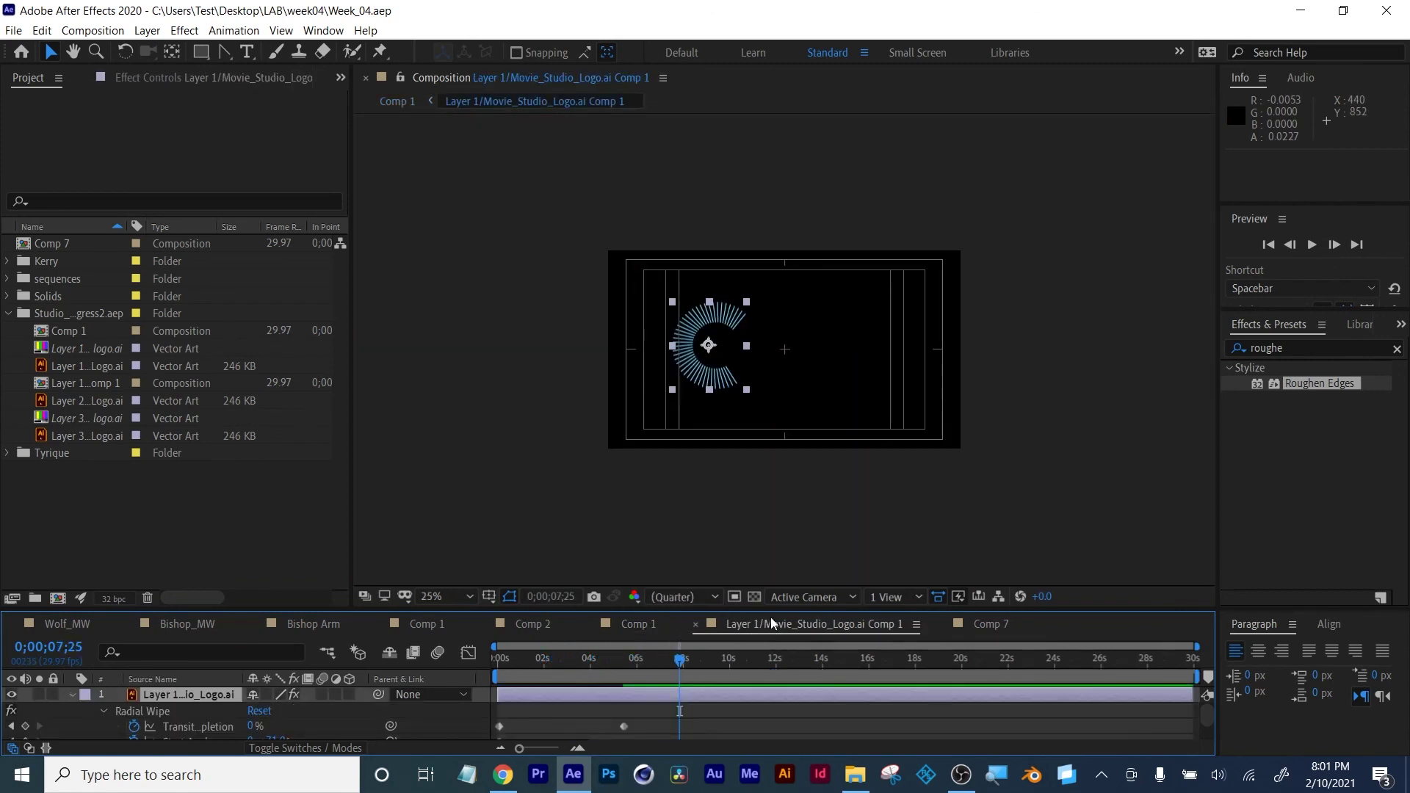
{"action": "left_click", "coordinate": [694, 625]}
{"action": "left_click_drag", "start_coordinate": [716, 654], "coordinate": [708, 663]}
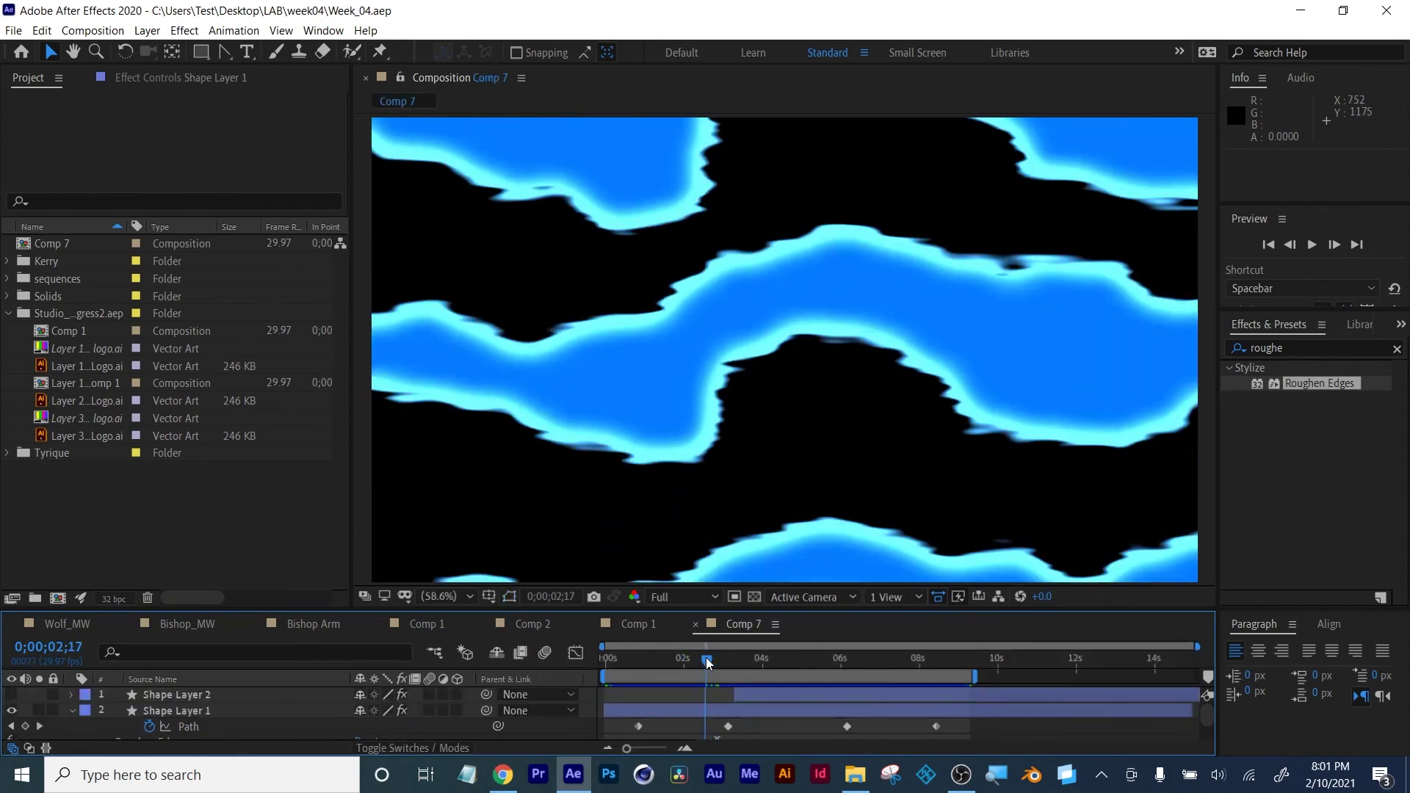